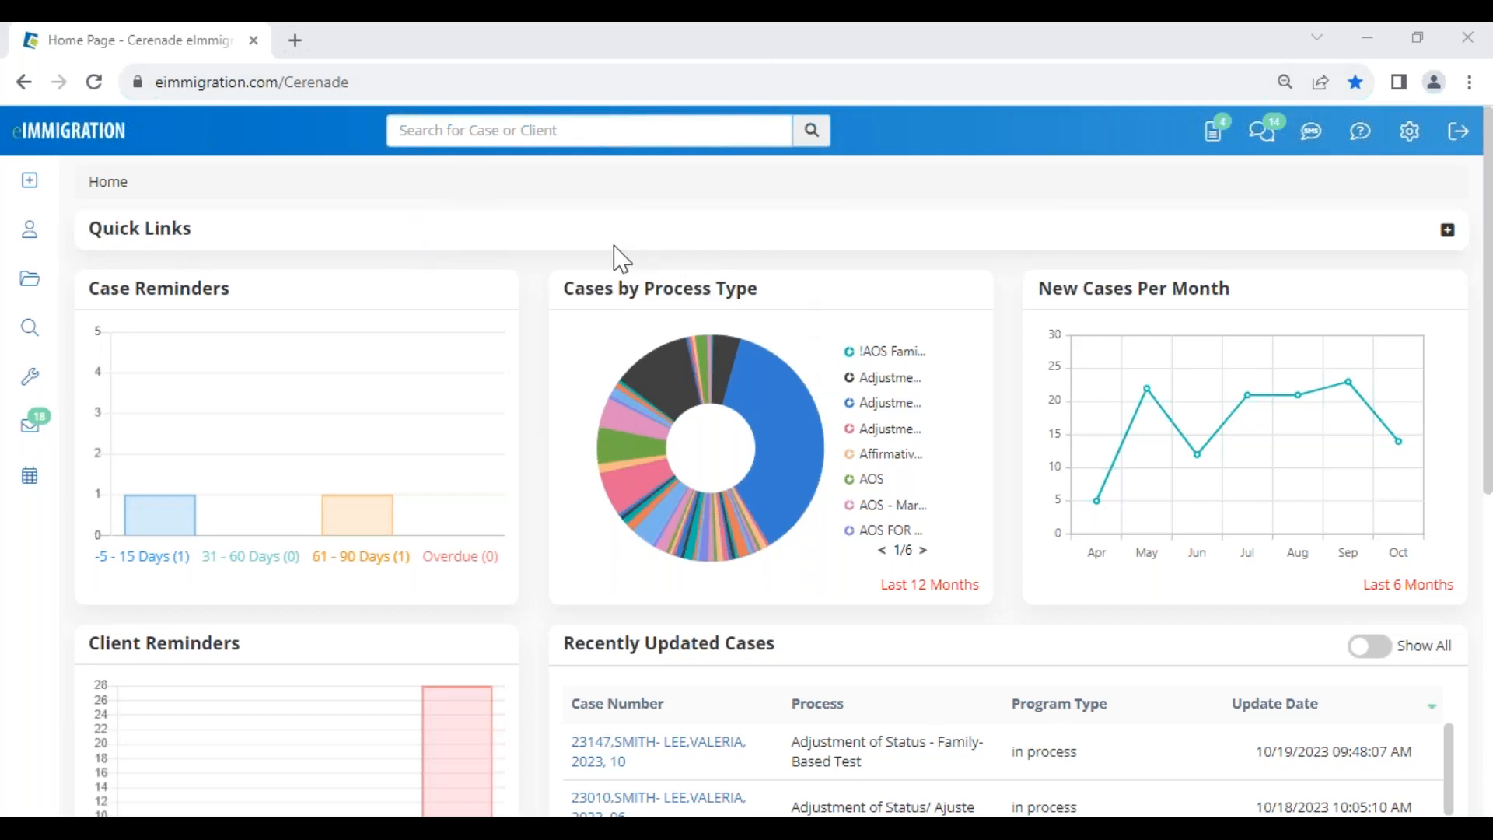
mouse_move(632, 455)
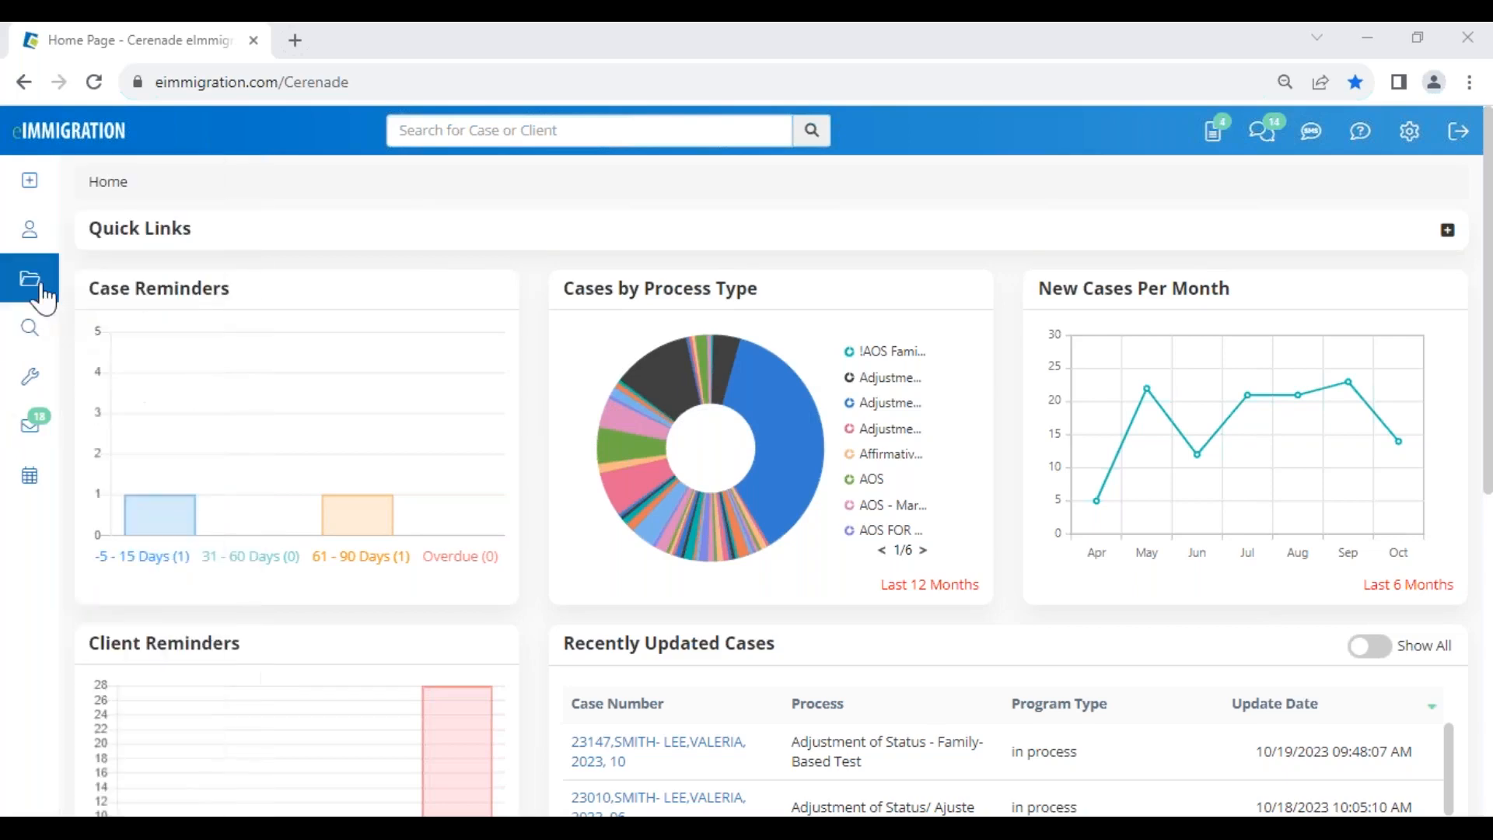
mouse_move(29, 185)
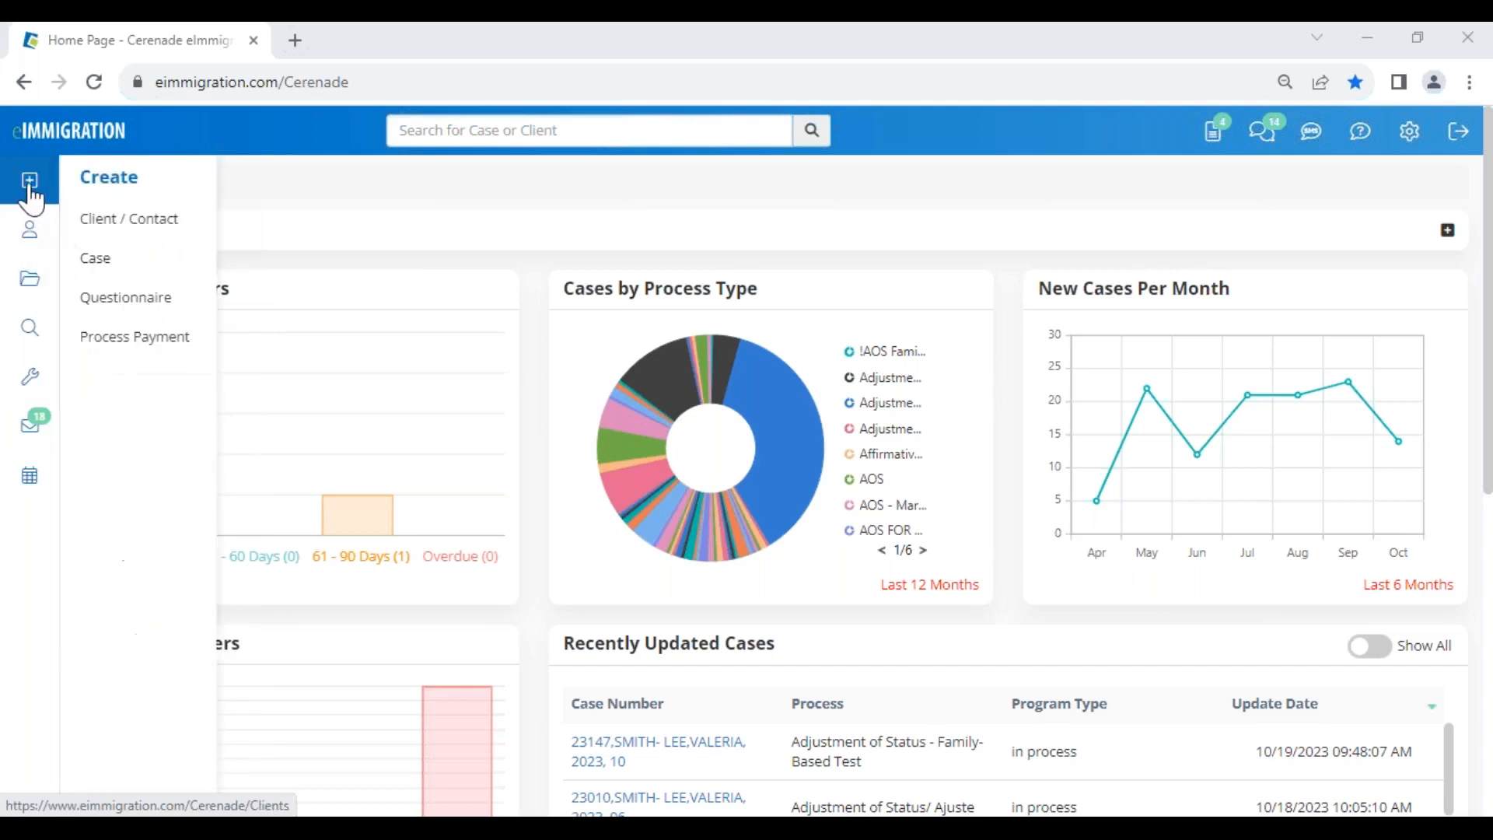
left_click(109, 274)
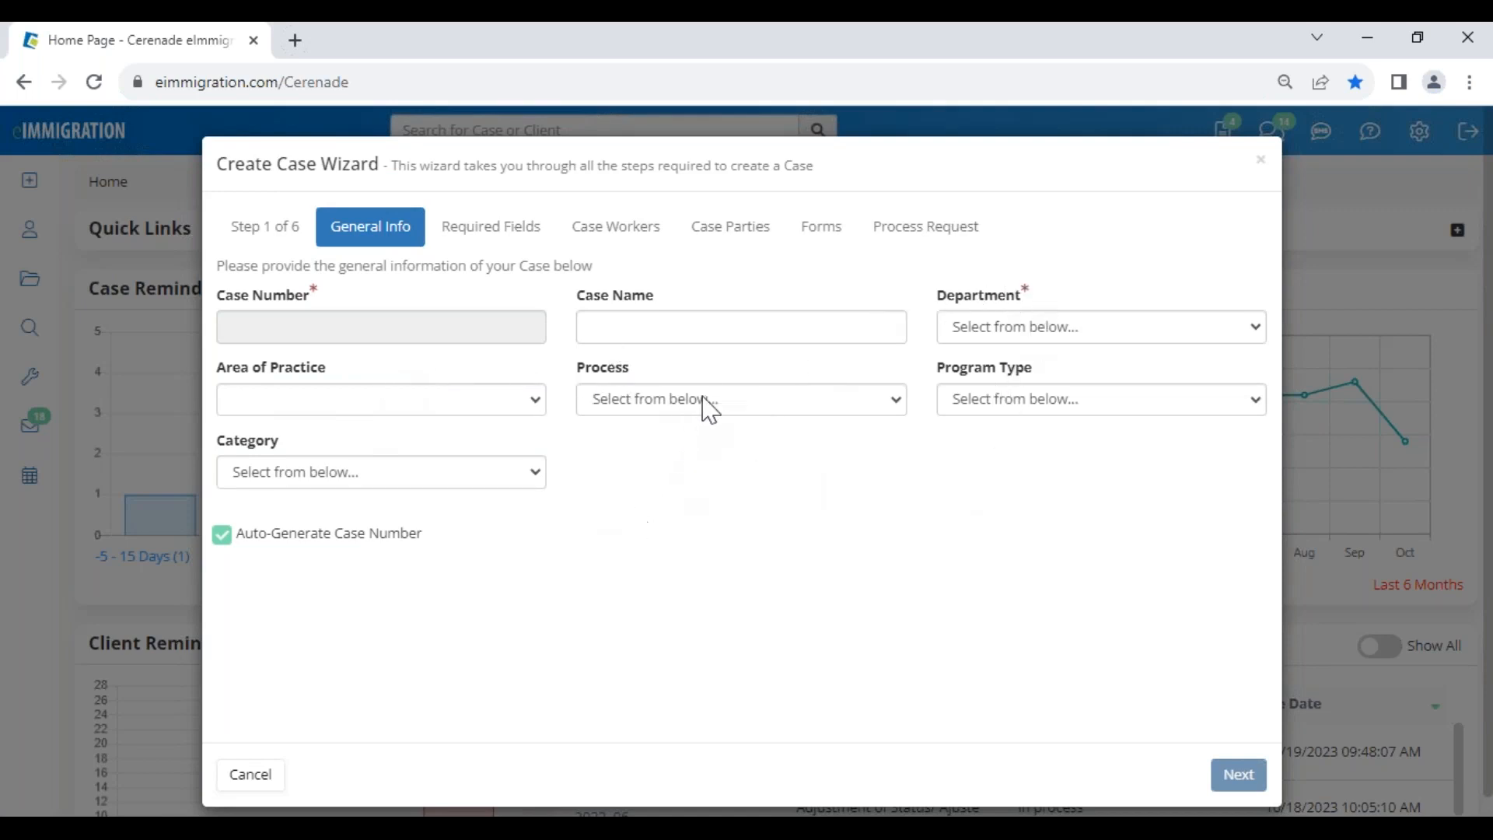
left_click(267, 780)
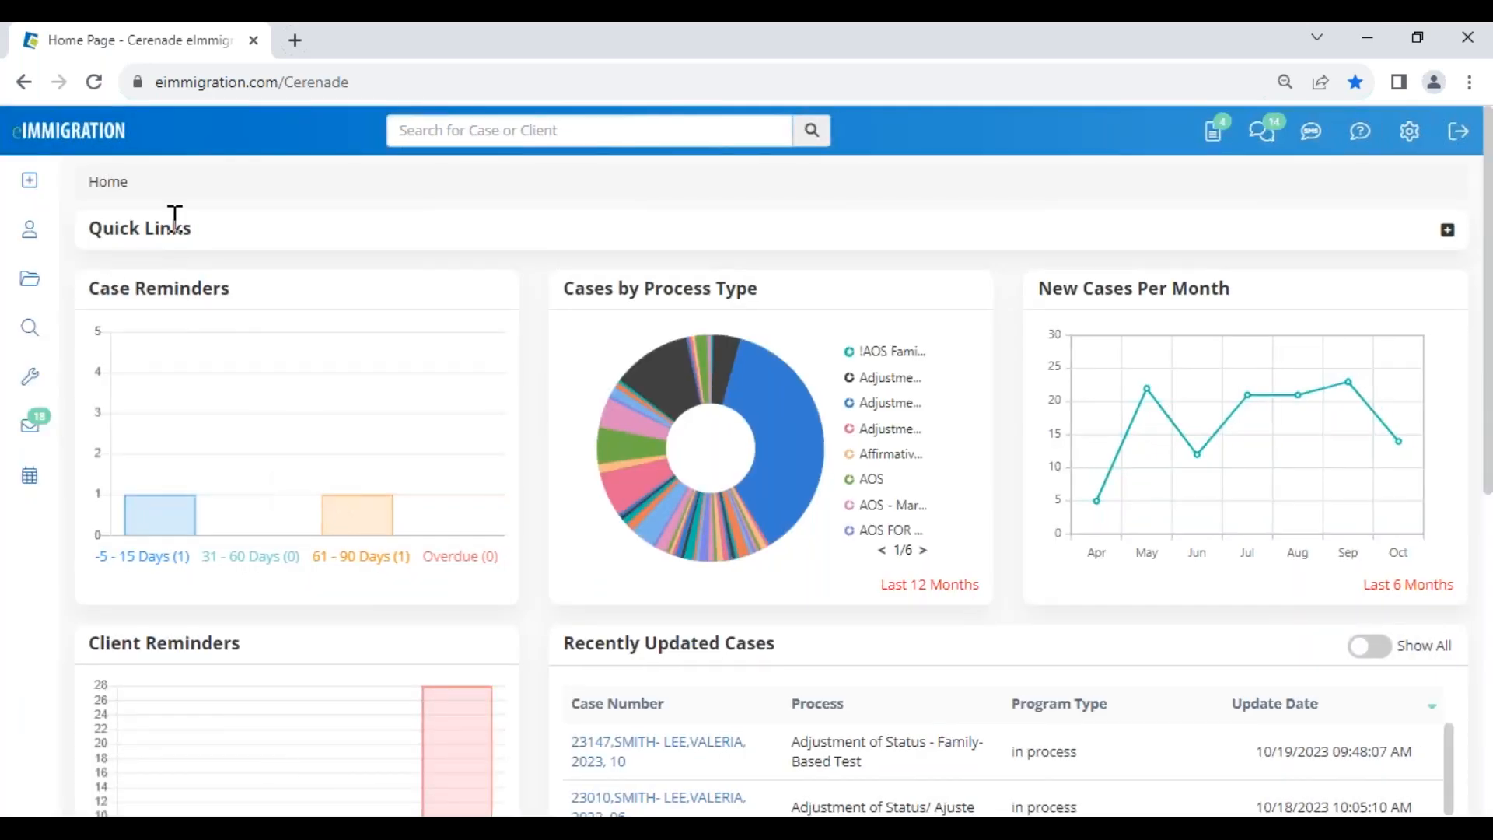
mouse_move(31, 190)
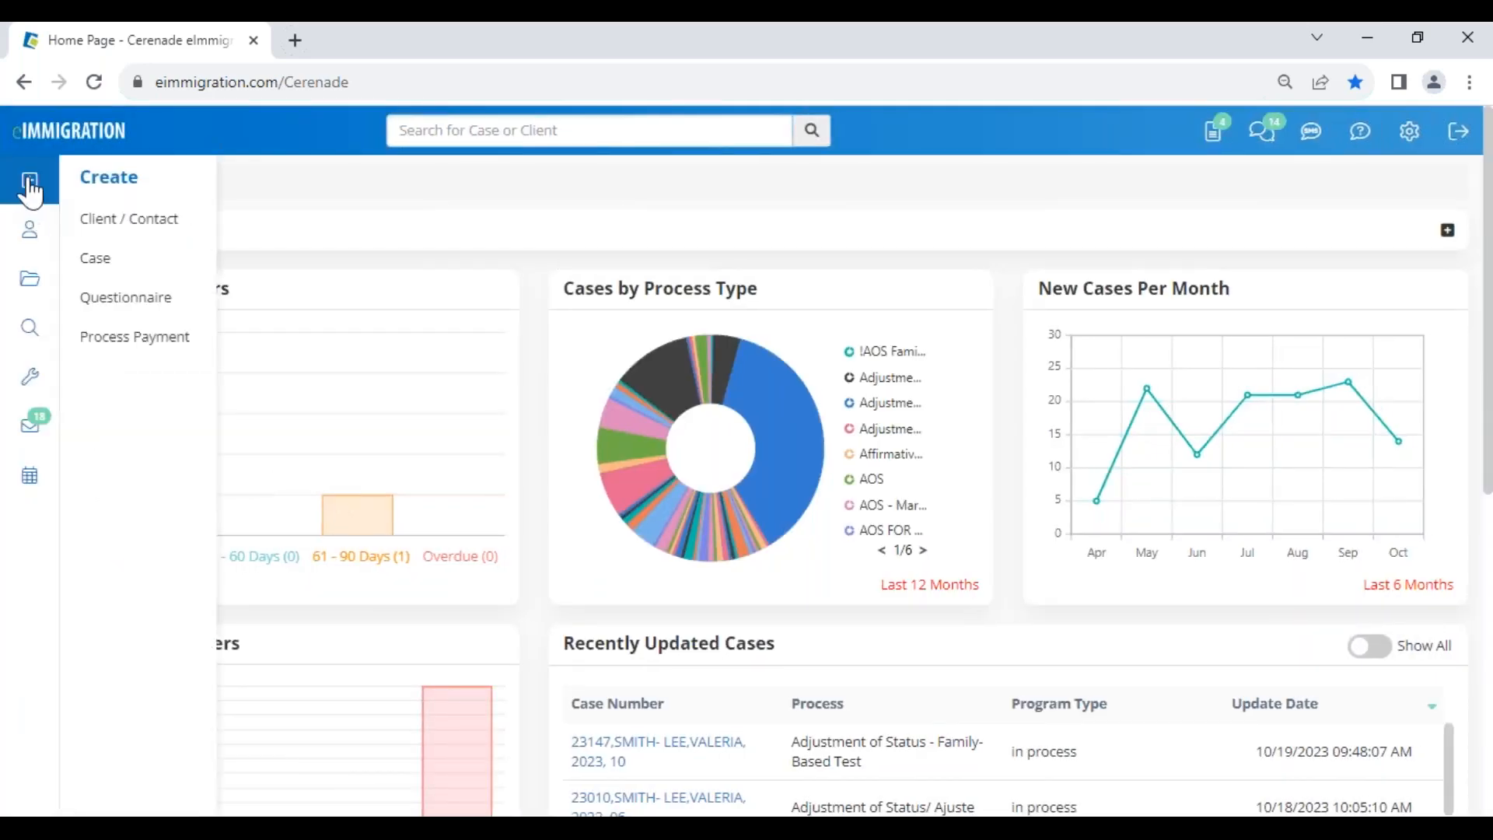
left_click(158, 226)
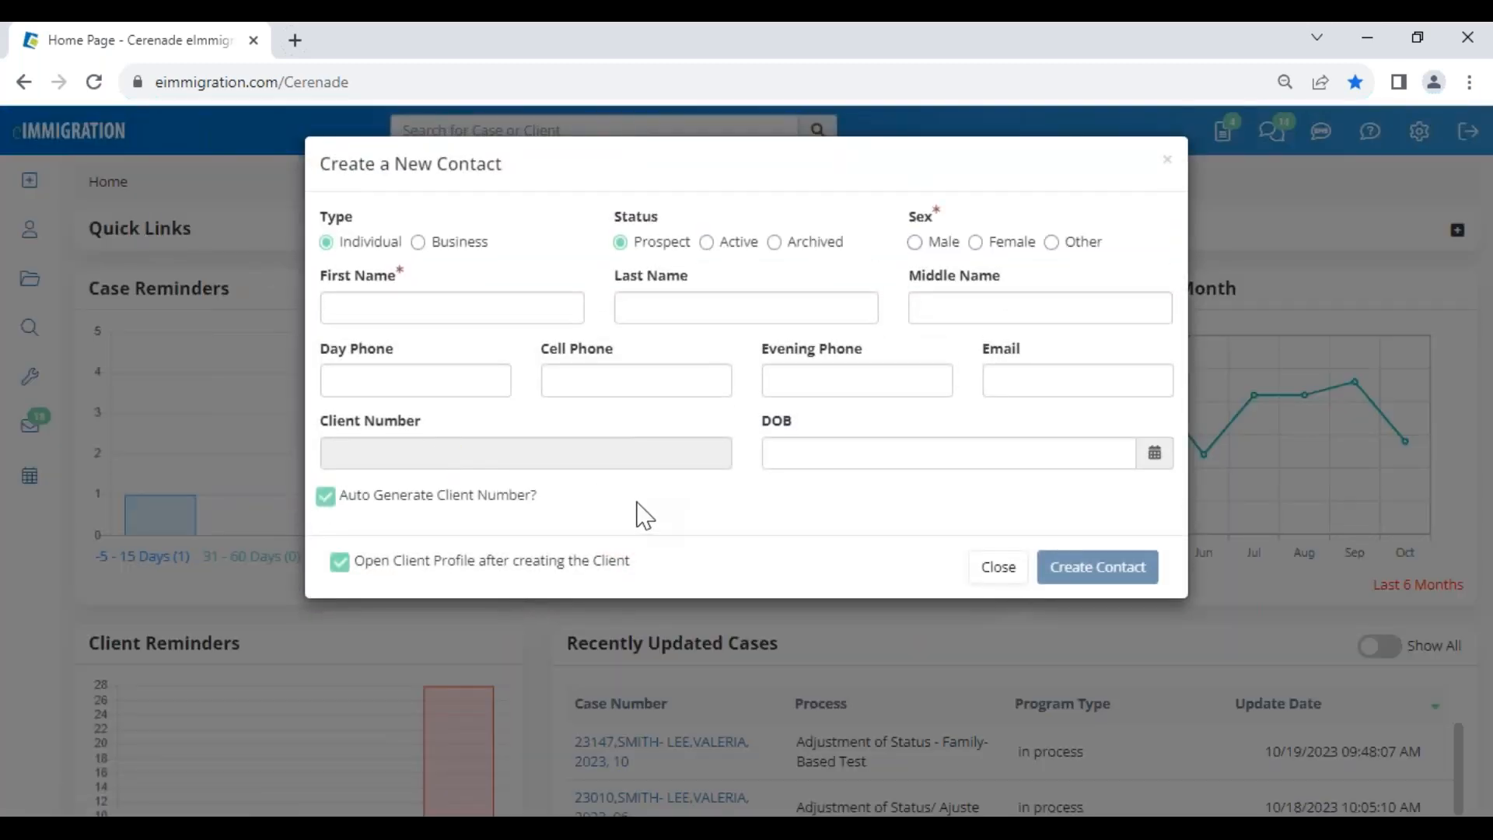
left_click(739, 251)
left_click(997, 569)
- Open the profile of the most recently updated client and dismiss the client alerts
scroll(239, 742, "down", 4)
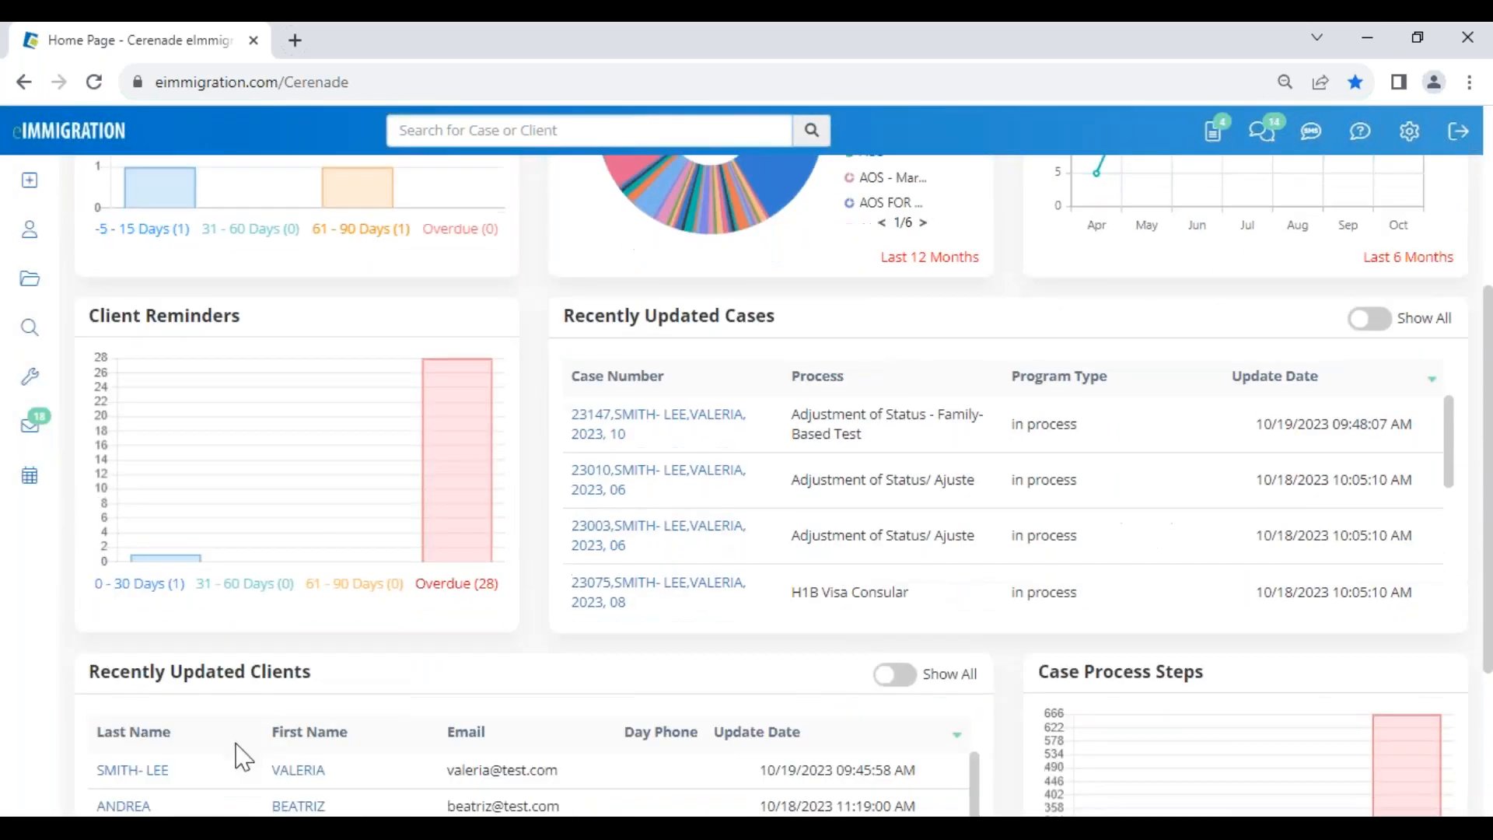
left_click(299, 772)
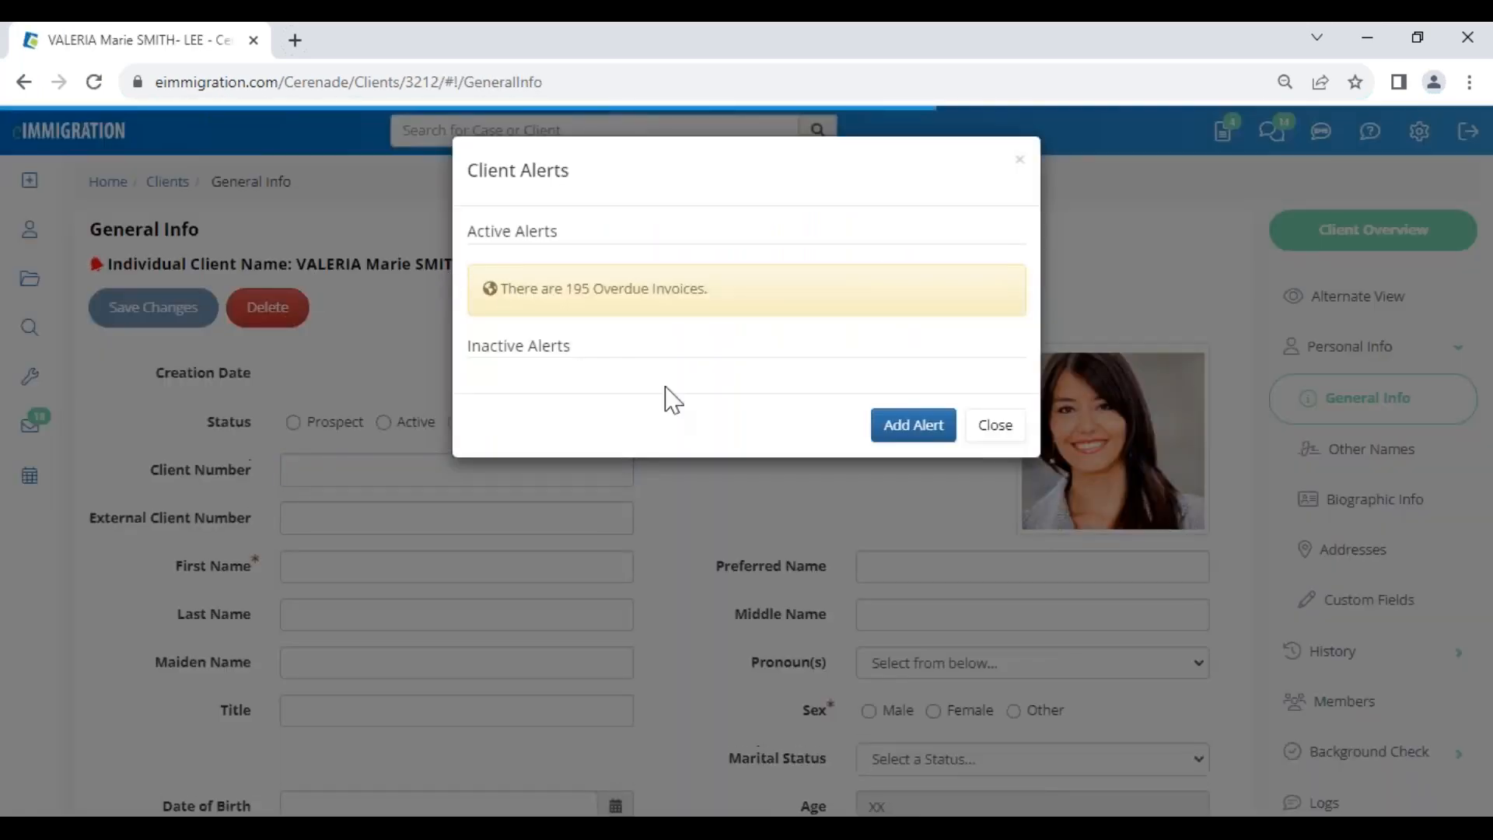
left_click(995, 426)
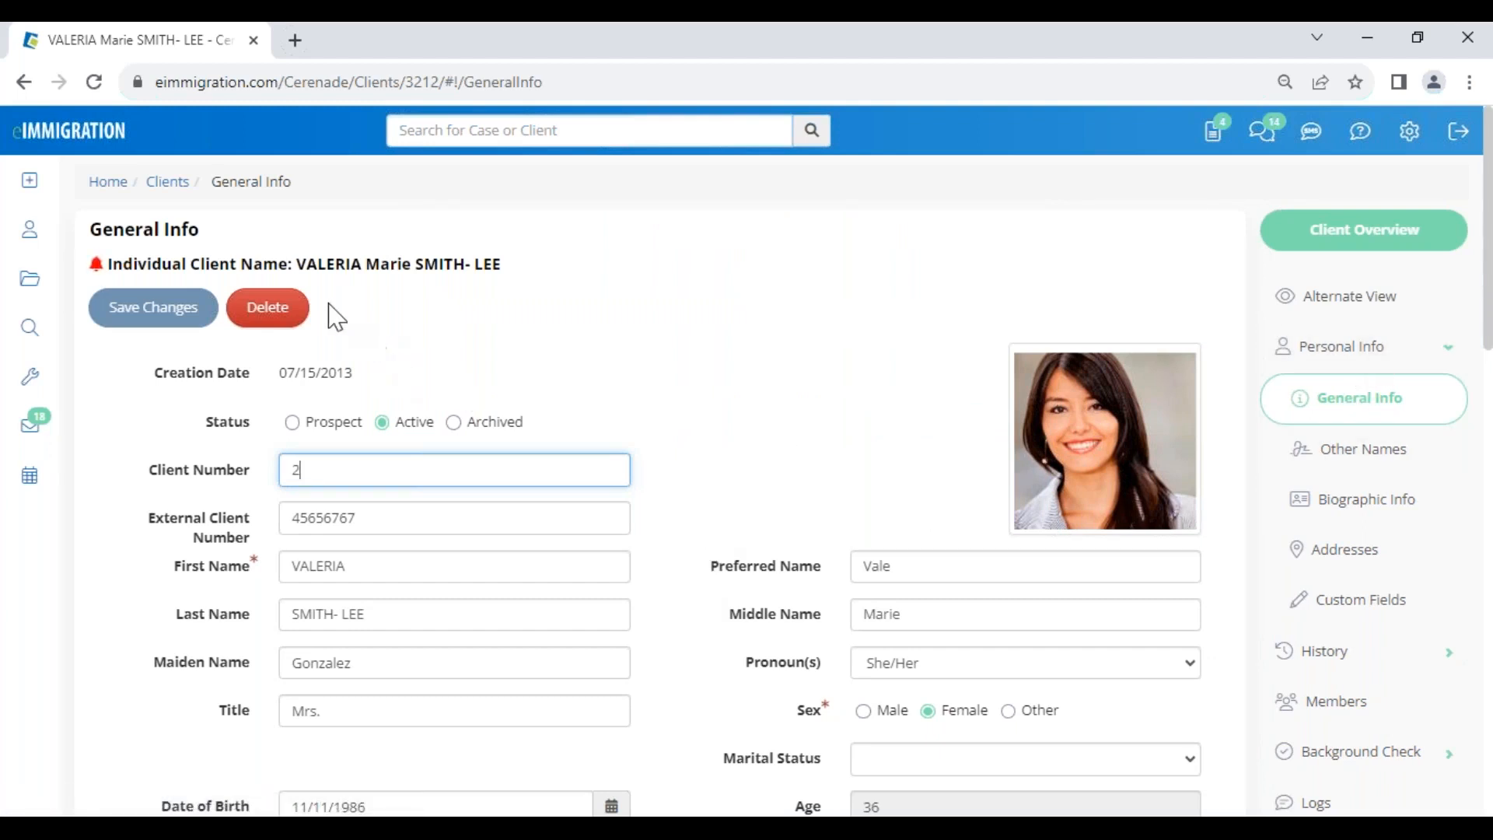
left_click_drag(296, 264, 549, 256)
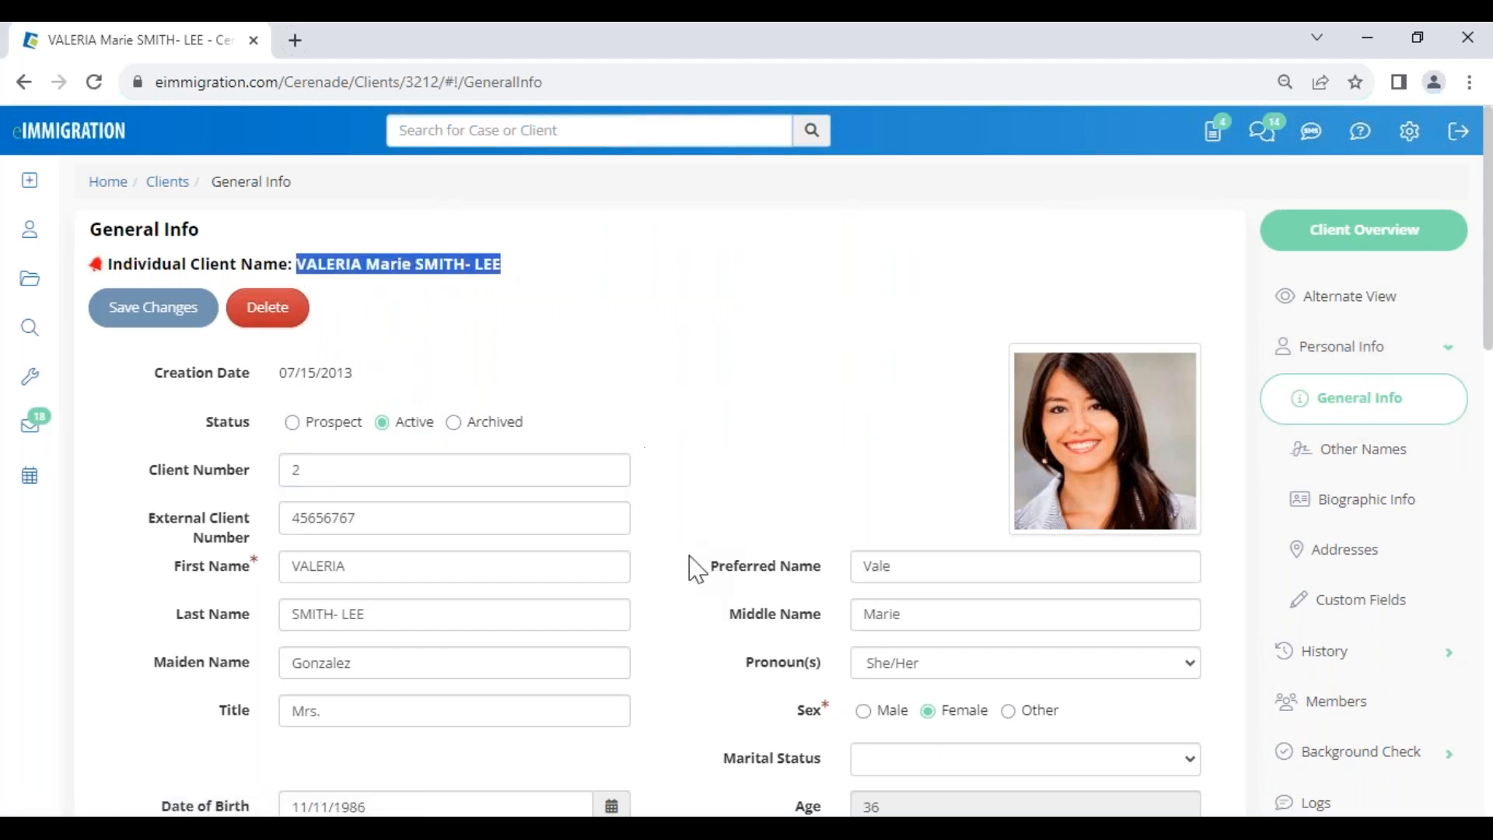
- Examine the client's linked members and their relationships, such as son and joint sponsor
scroll(692, 583, "down", 1)
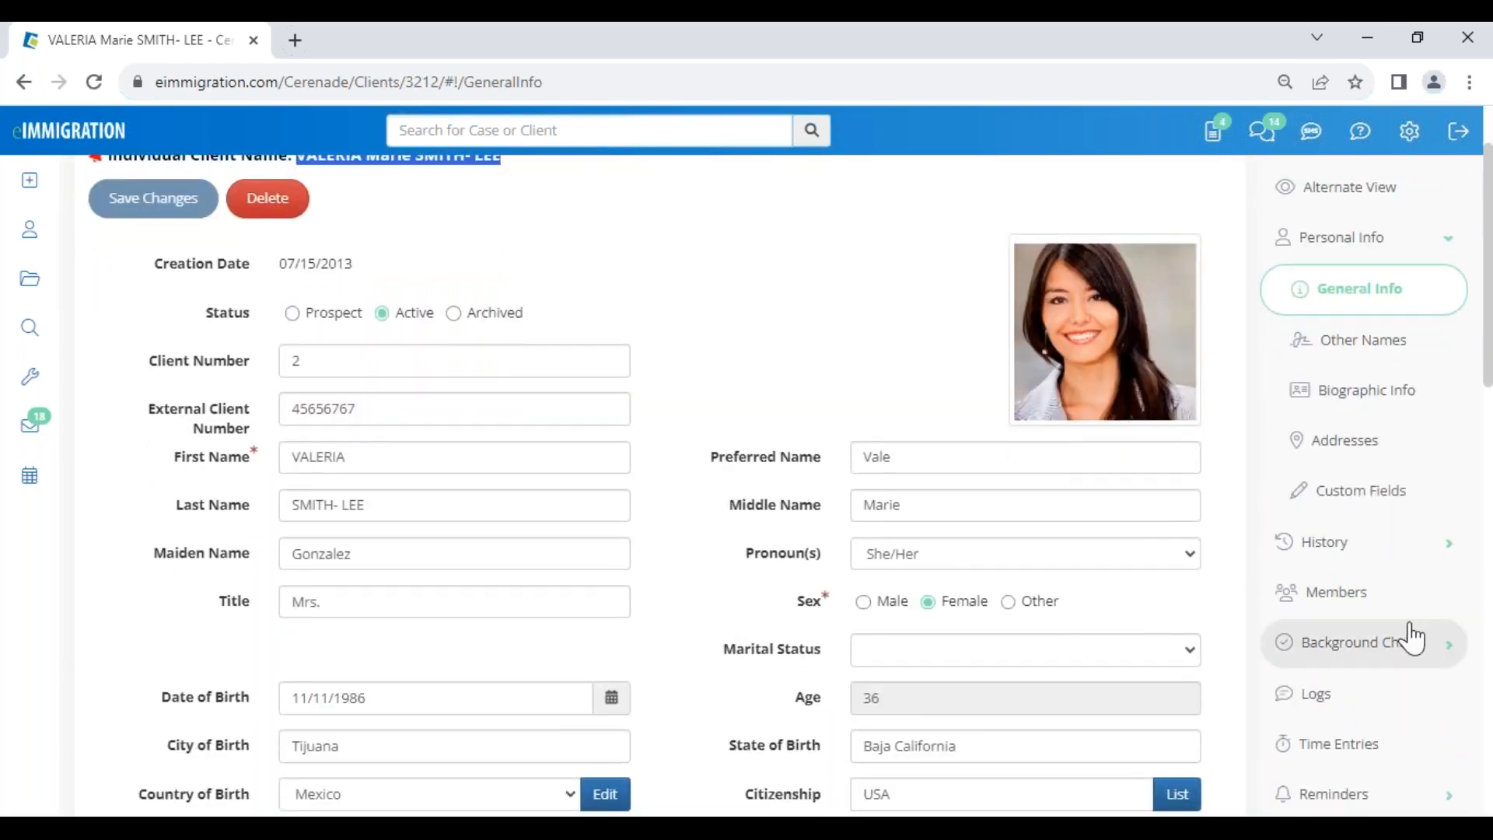
left_click(1355, 609)
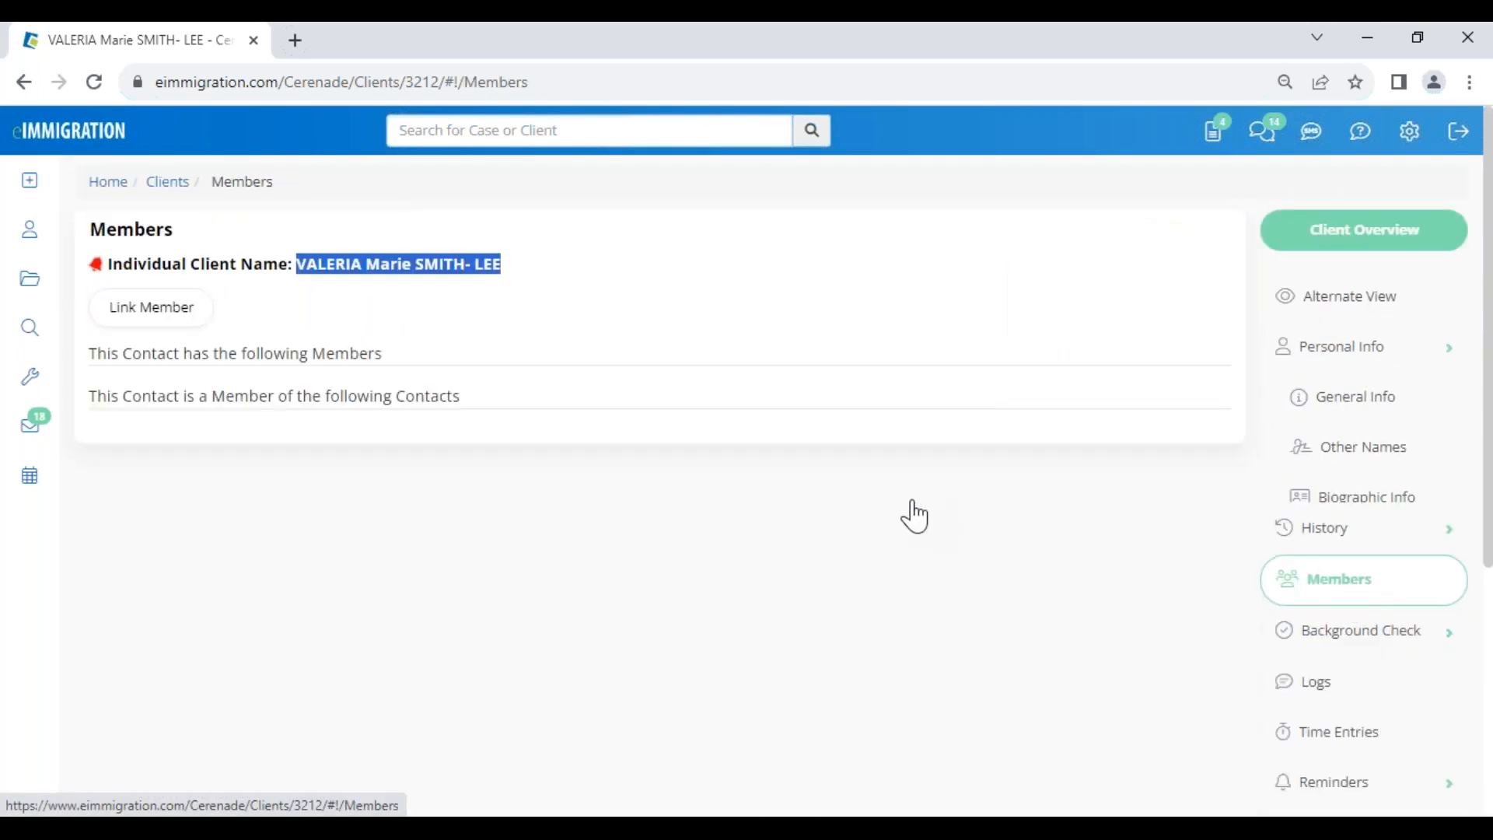
left_click(439, 342)
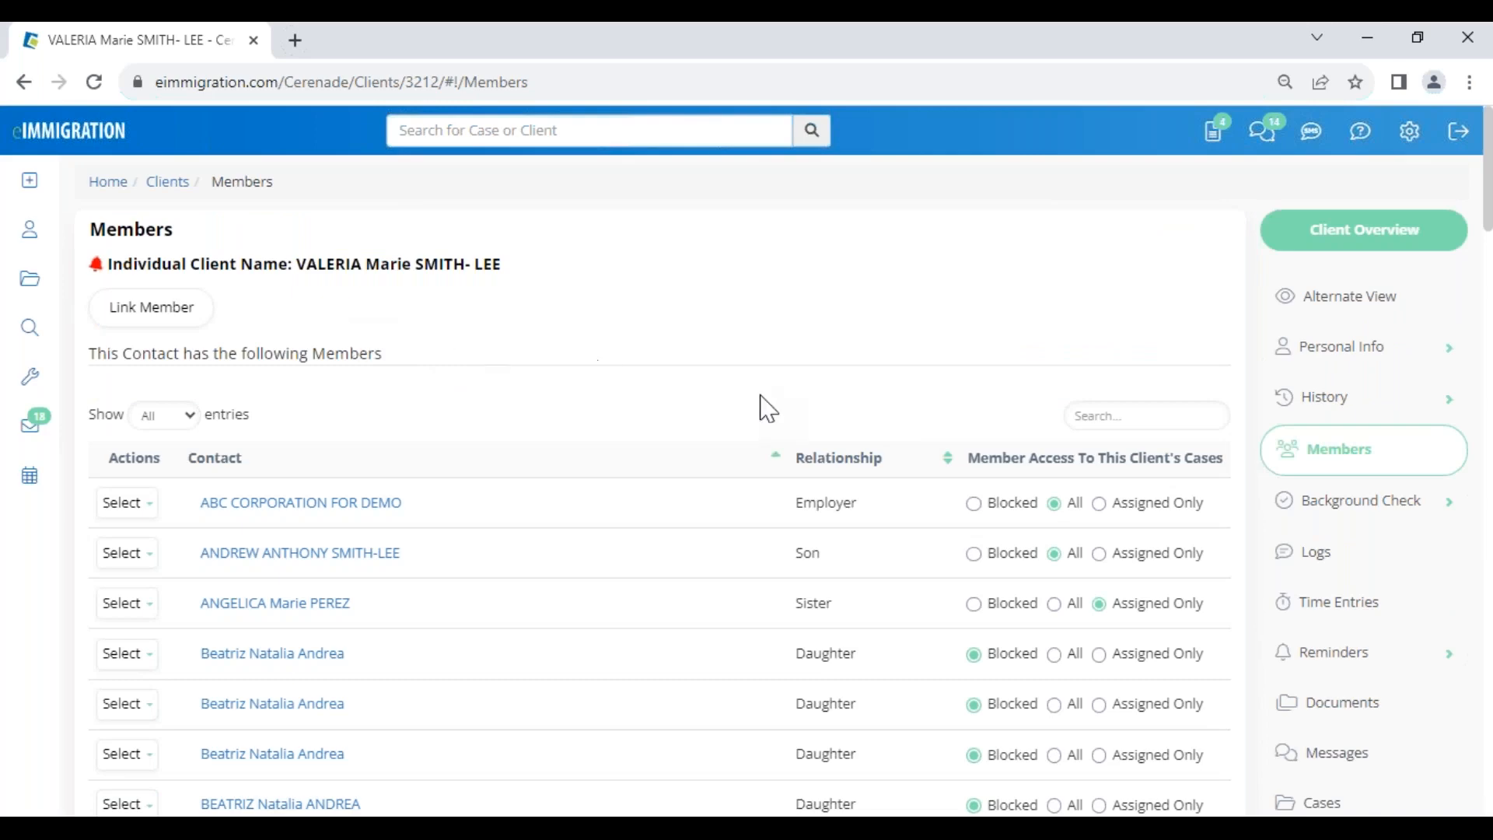
double_click(809, 553)
scroll(824, 727, "down", 3)
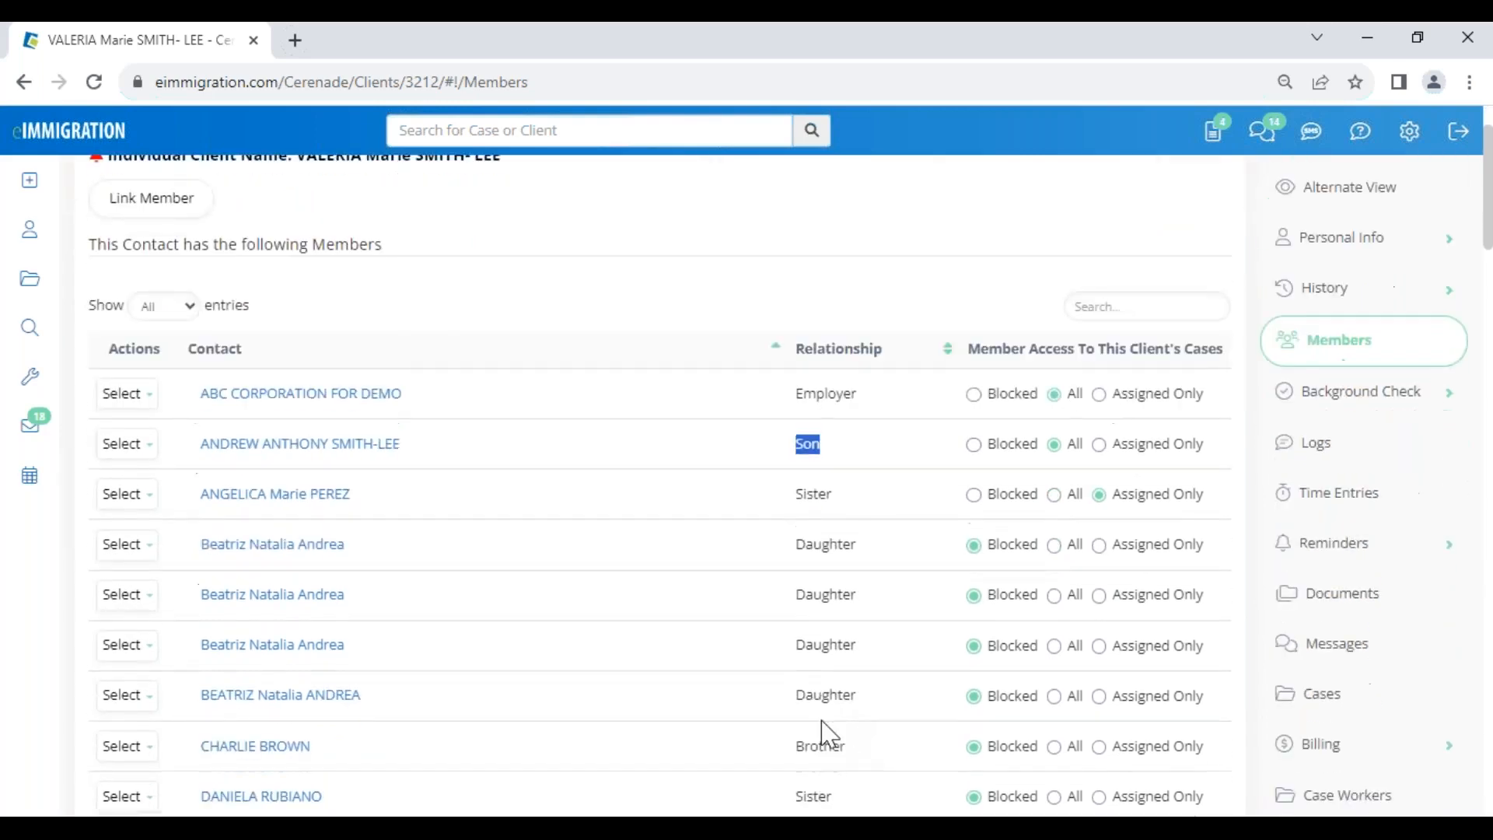
scroll(828, 733, "down", 7)
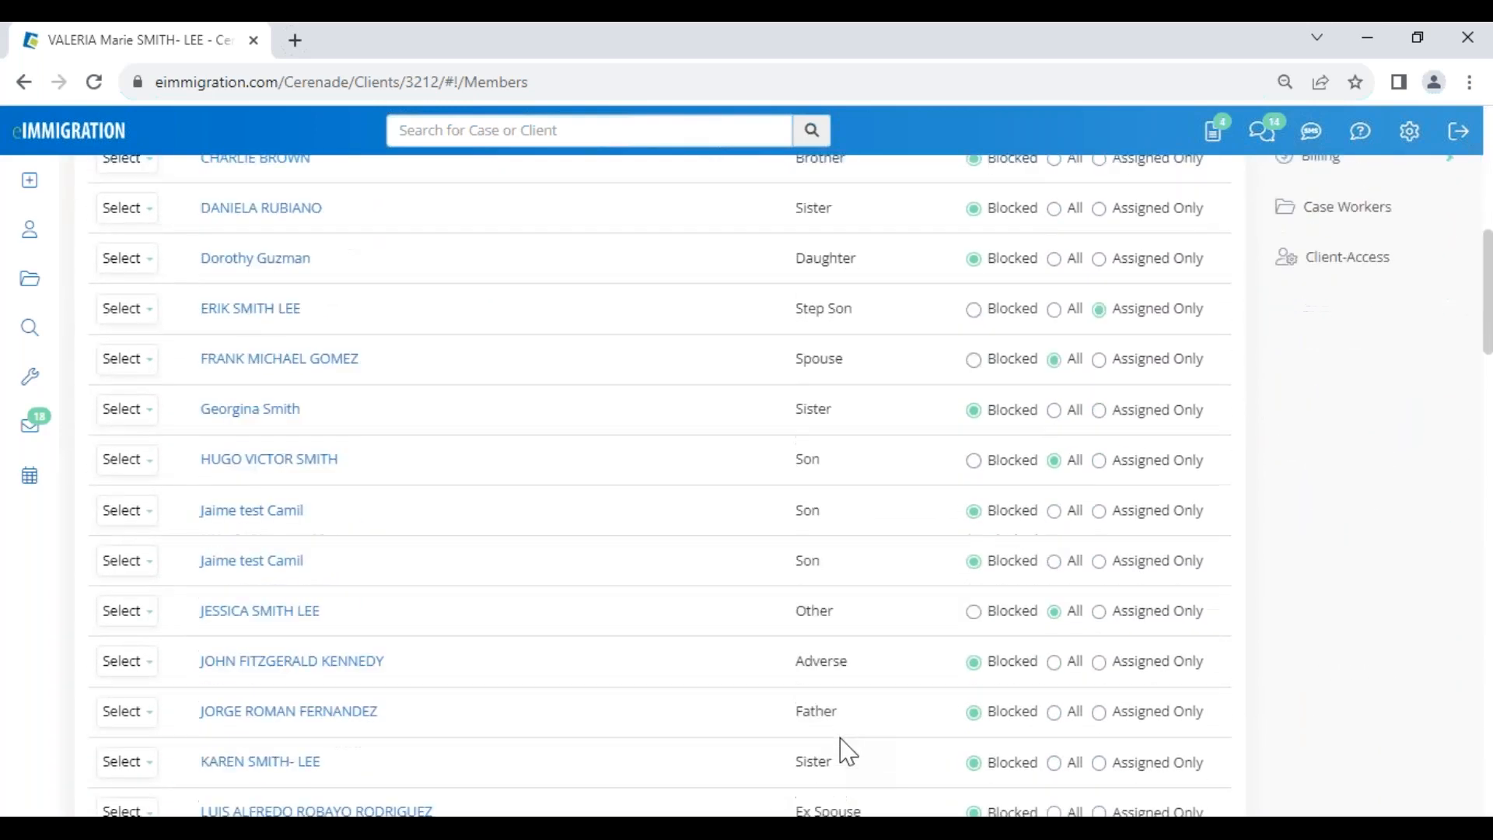
scroll(776, 600, "down", 4)
left_click_drag(796, 569, 886, 573)
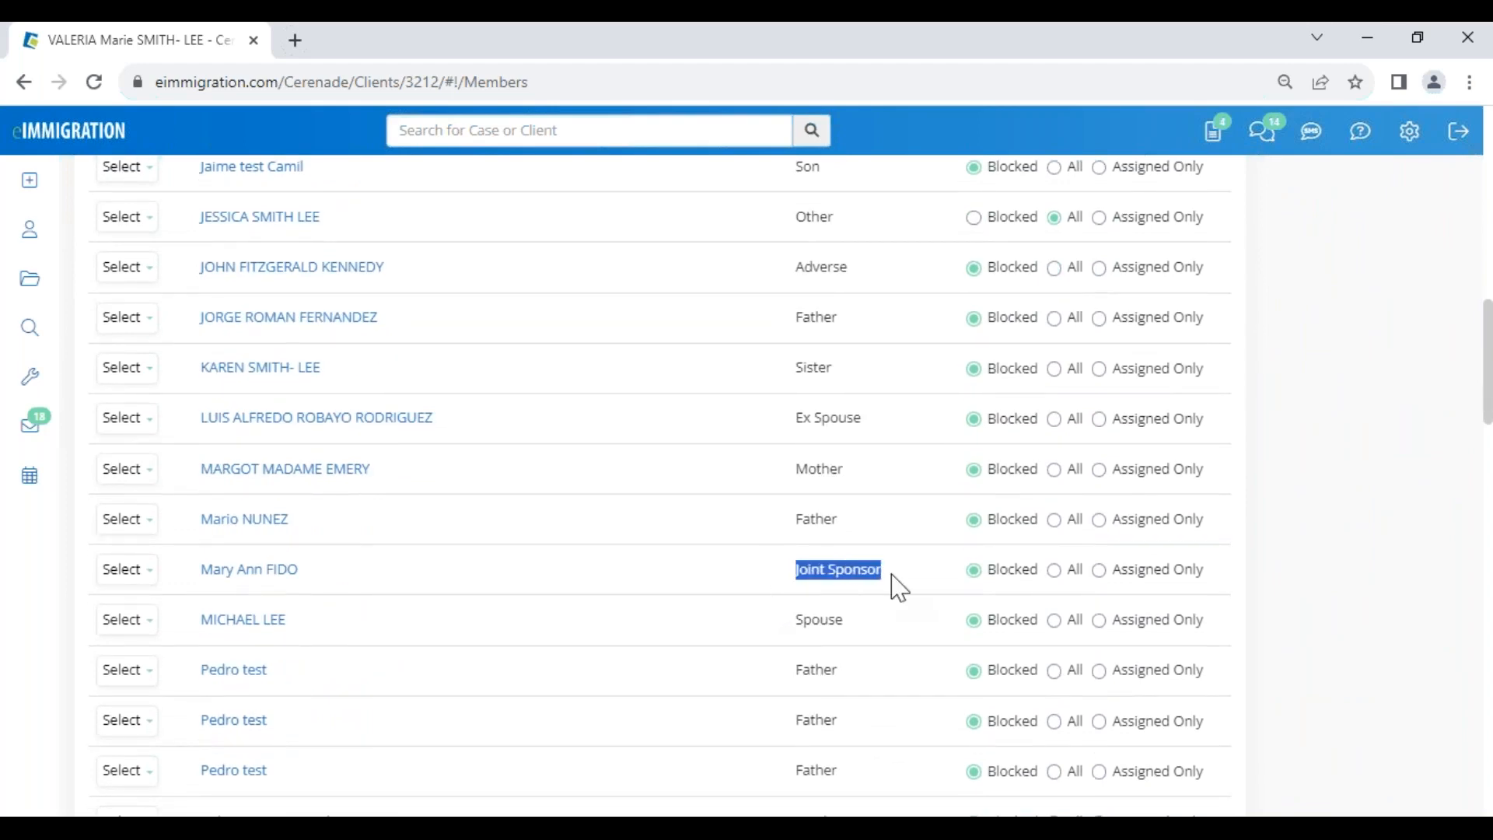
scroll(605, 673, "up", 15)
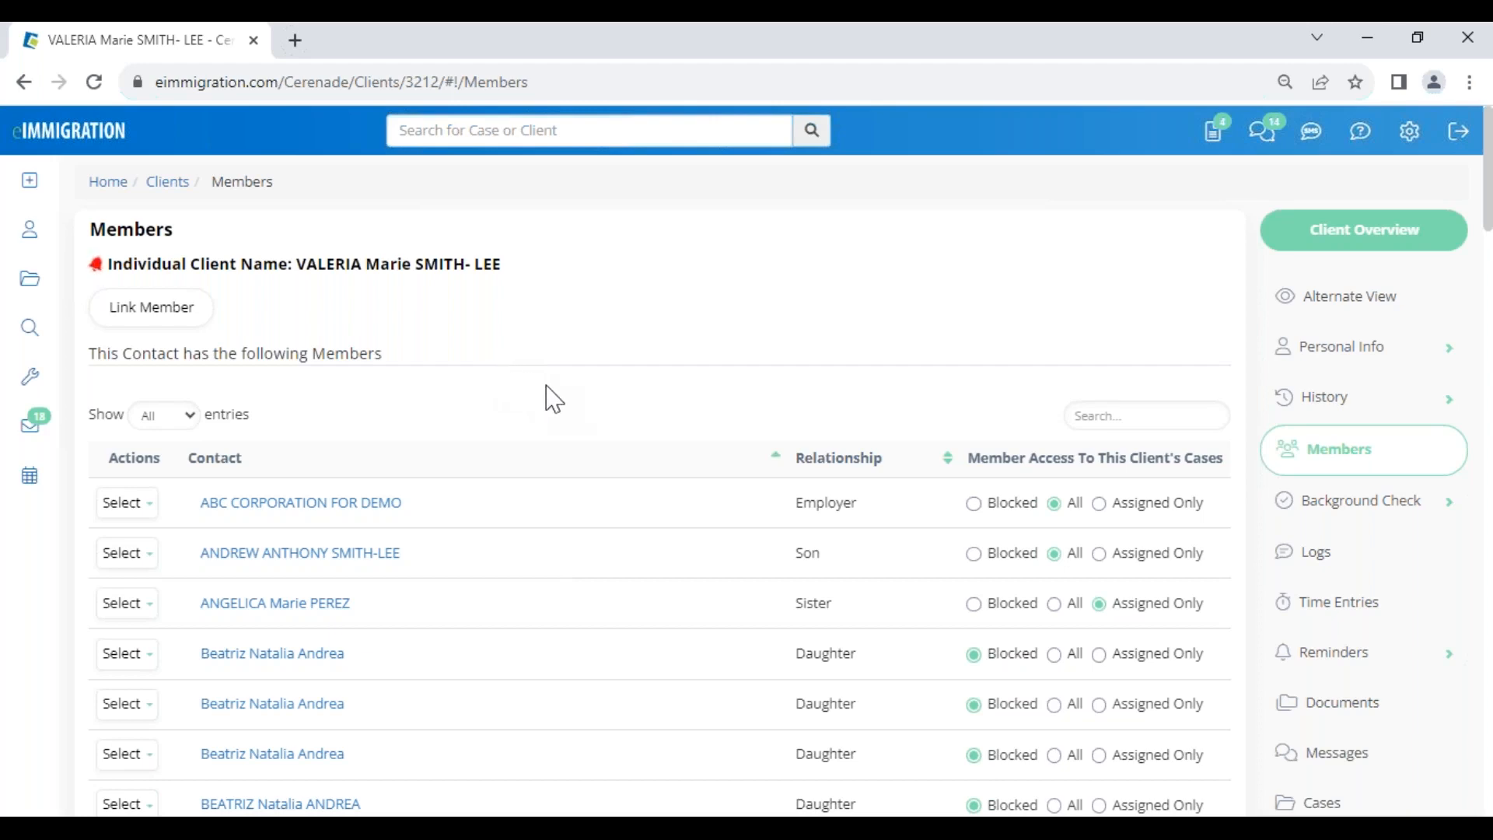
left_click_drag(314, 353, 430, 347)
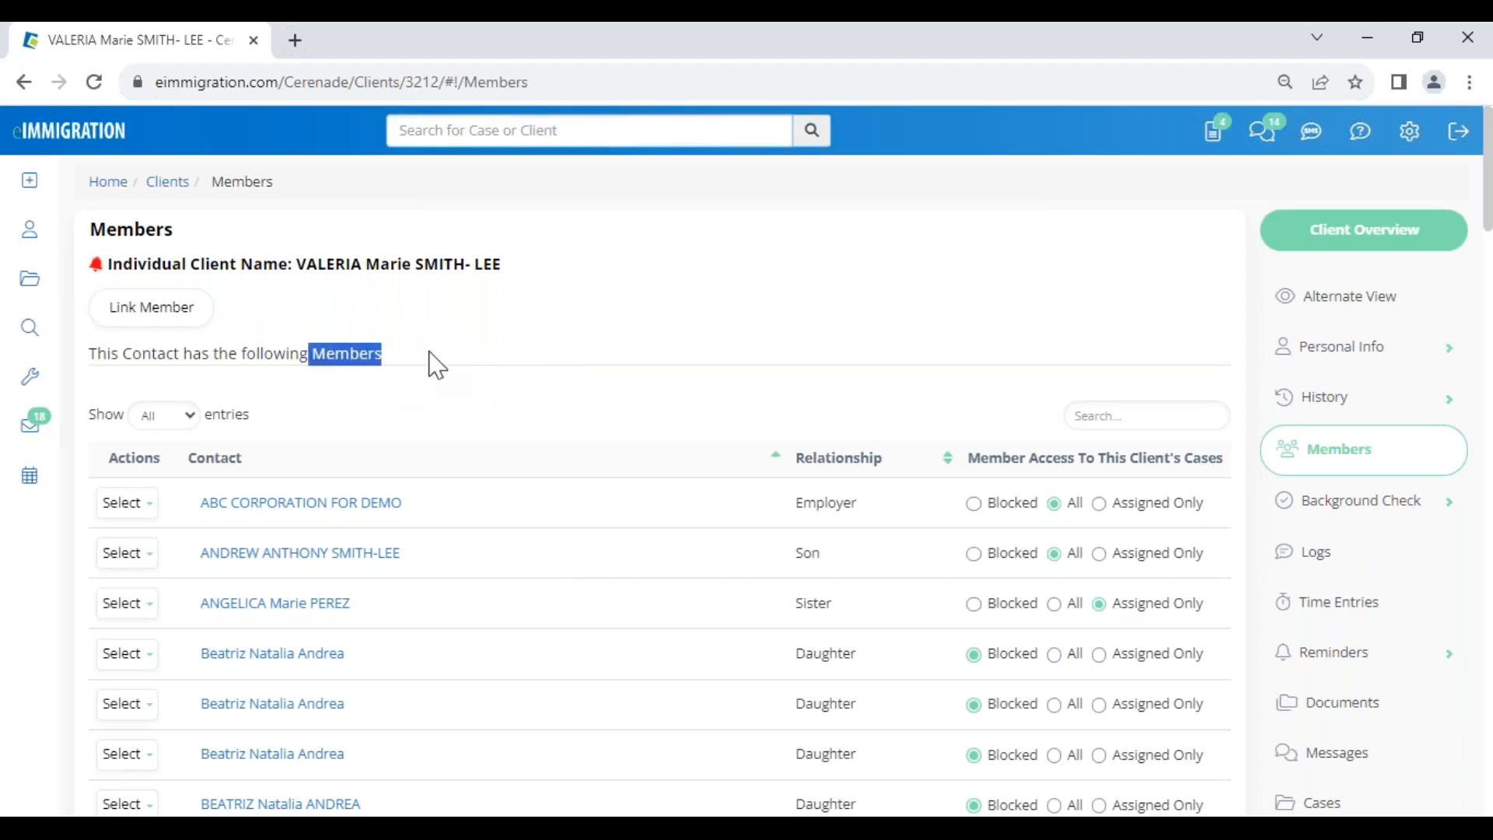
left_click(432, 362)
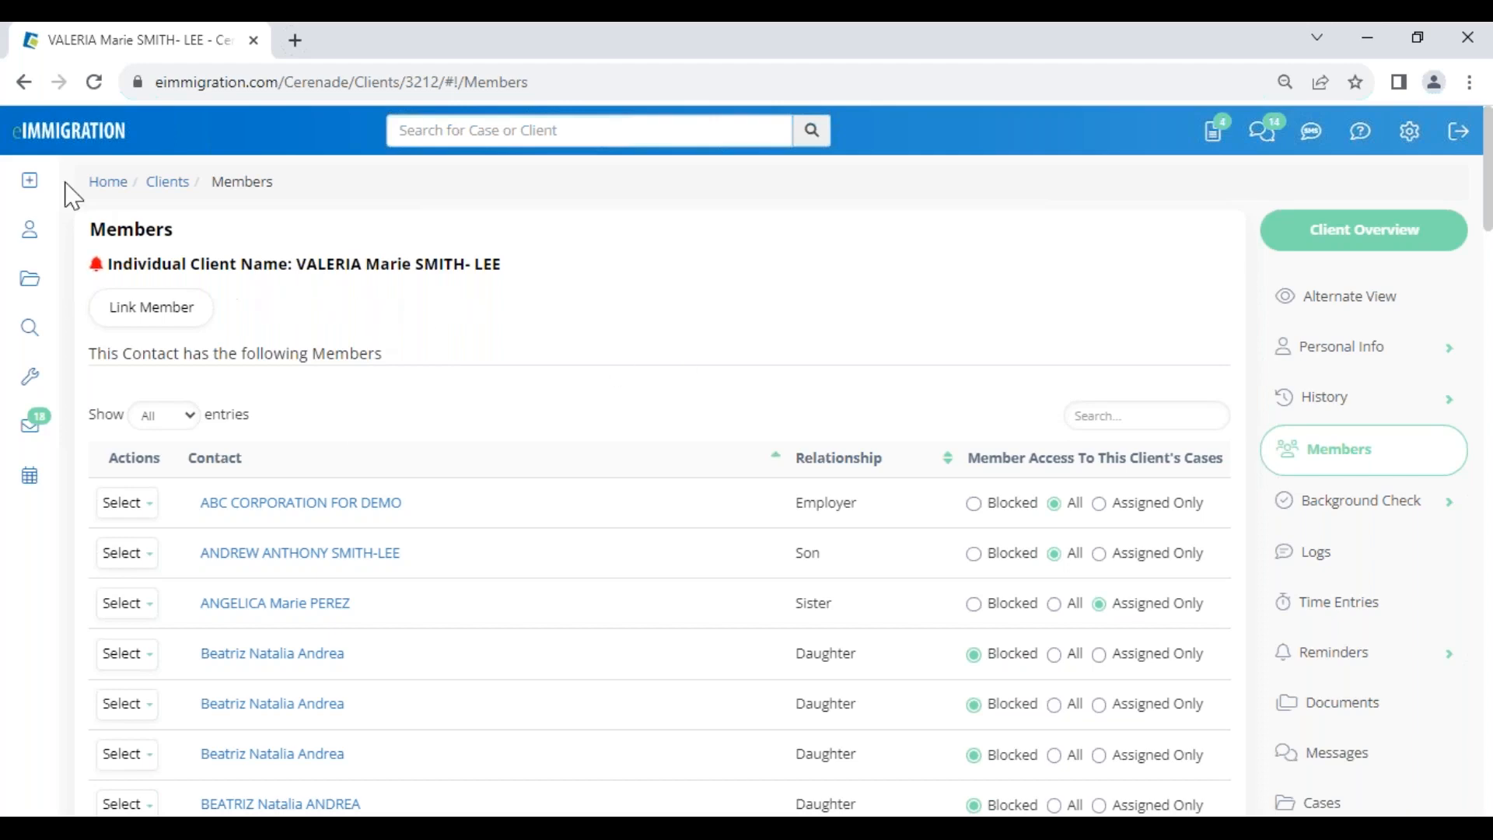
- Open the client's list of cases and start creating a new case from it
mouse_move(43, 195)
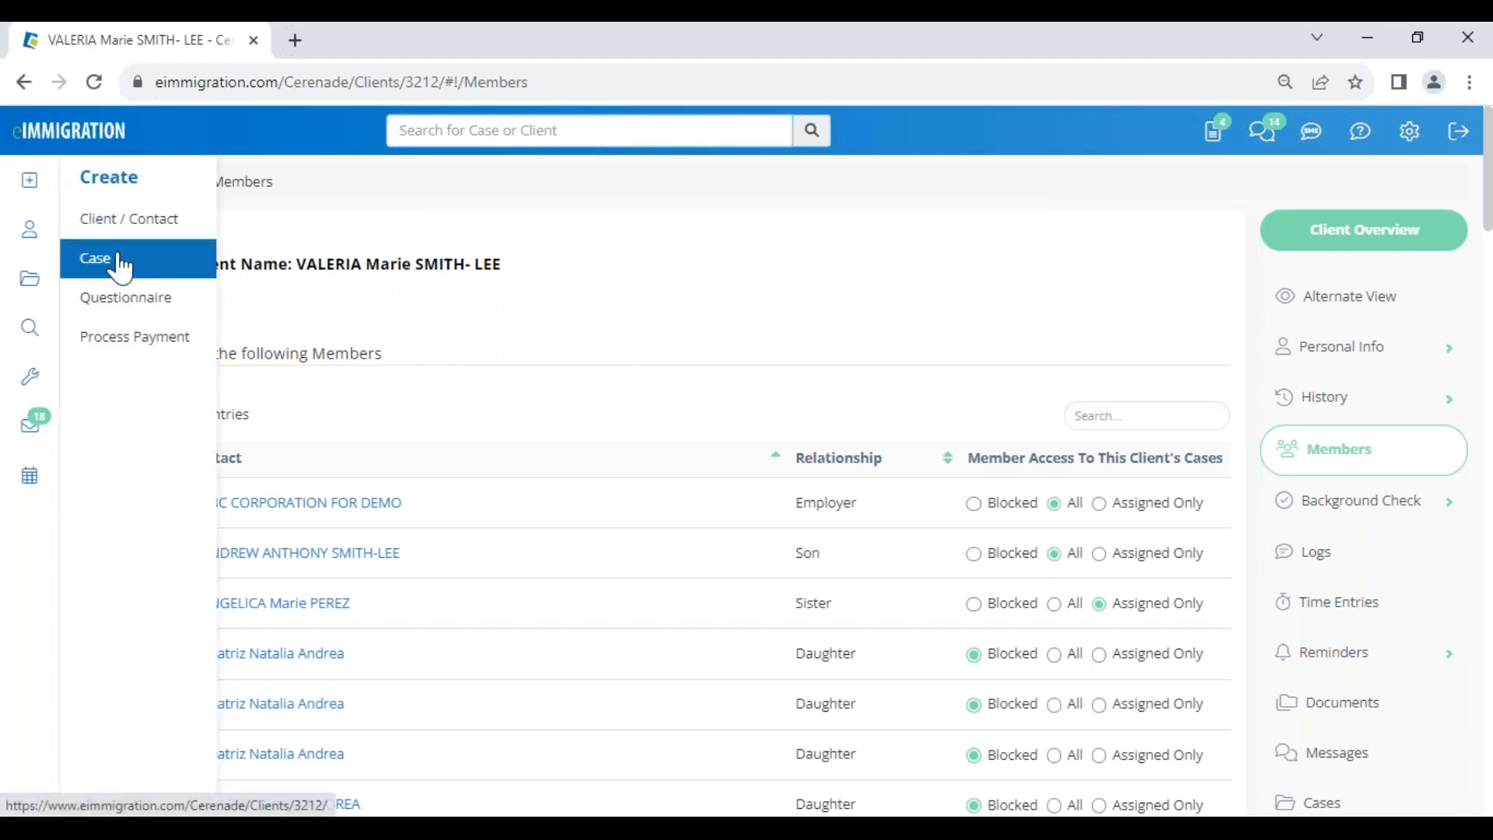
scroll(1350, 636, "down", 3)
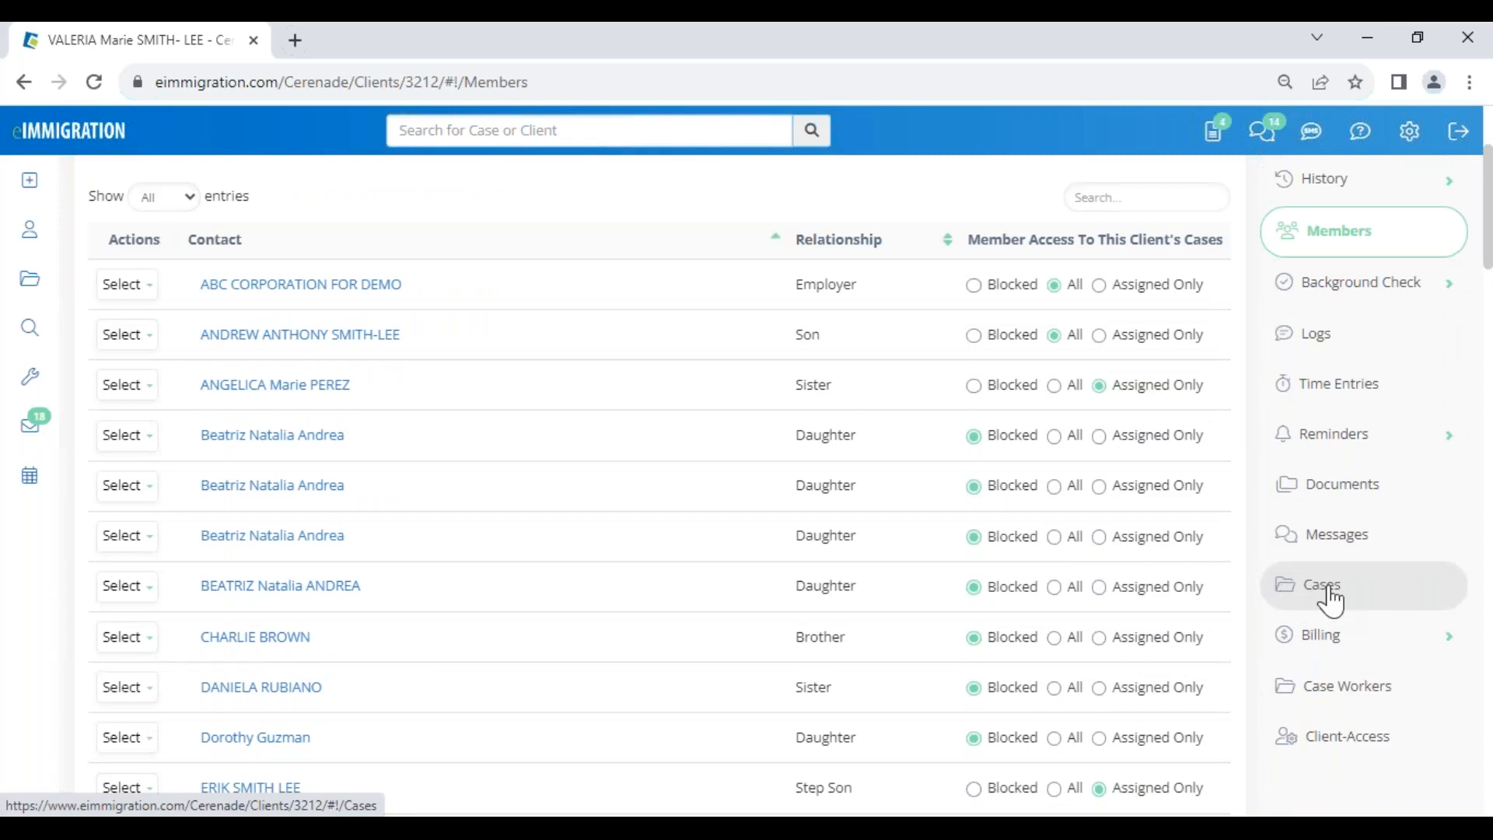
left_click(1331, 600)
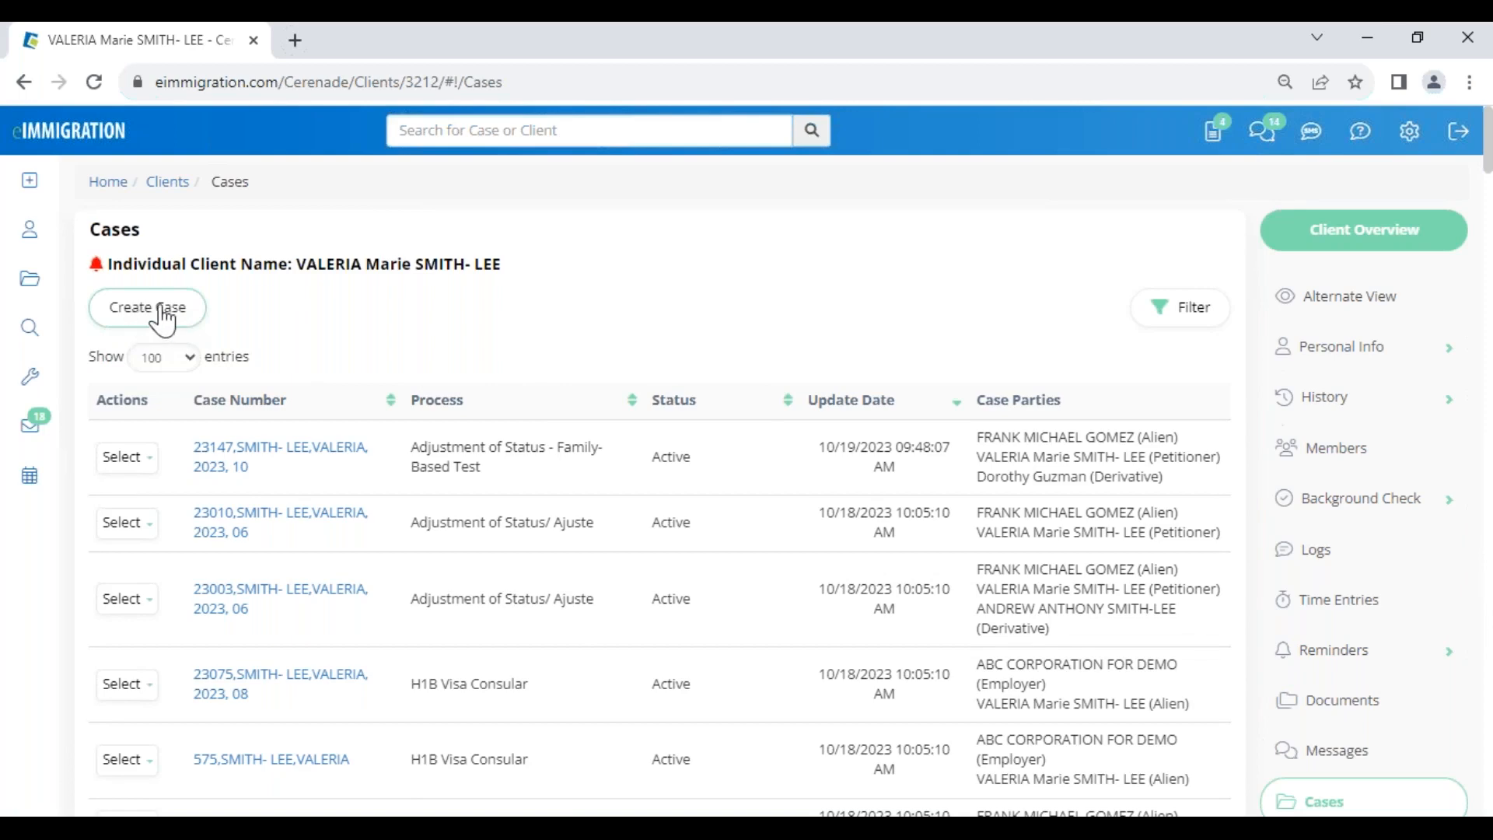
left_click_drag(289, 265, 538, 264)
scroll(504, 537, "down", 5)
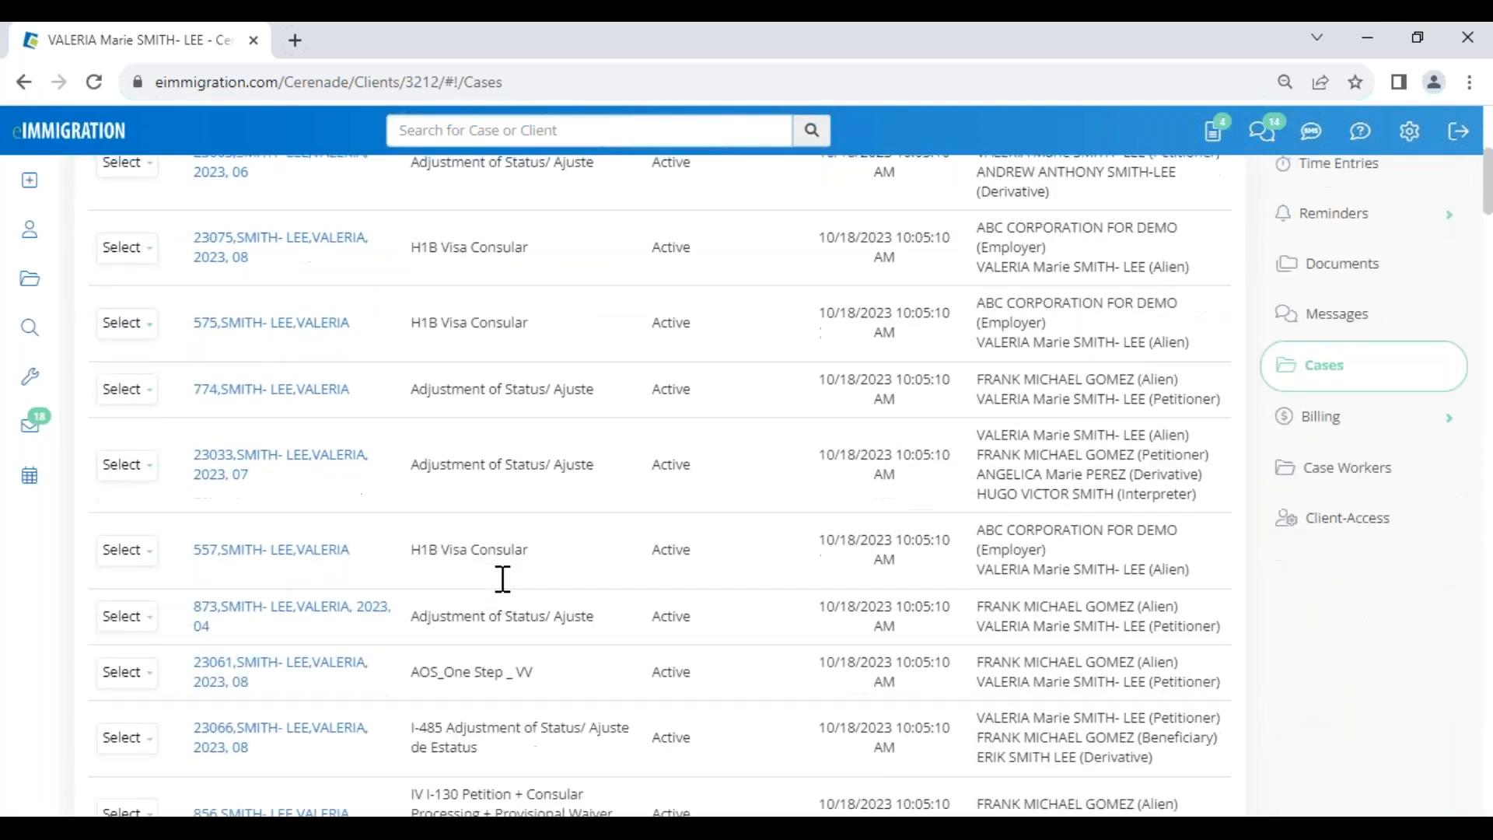
scroll(503, 580, "up", 5)
left_click(612, 261)
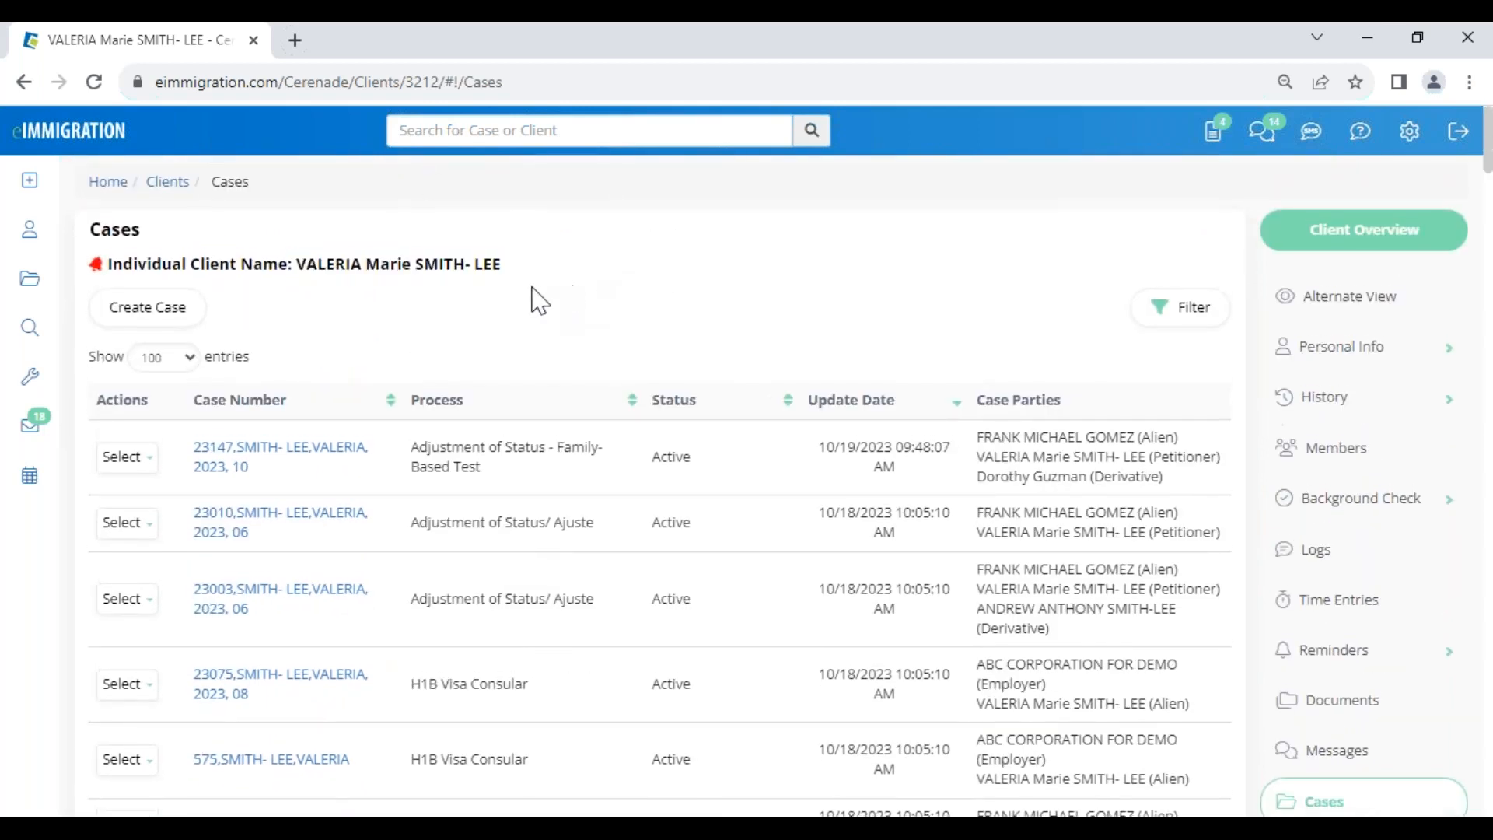
left_click(165, 323)
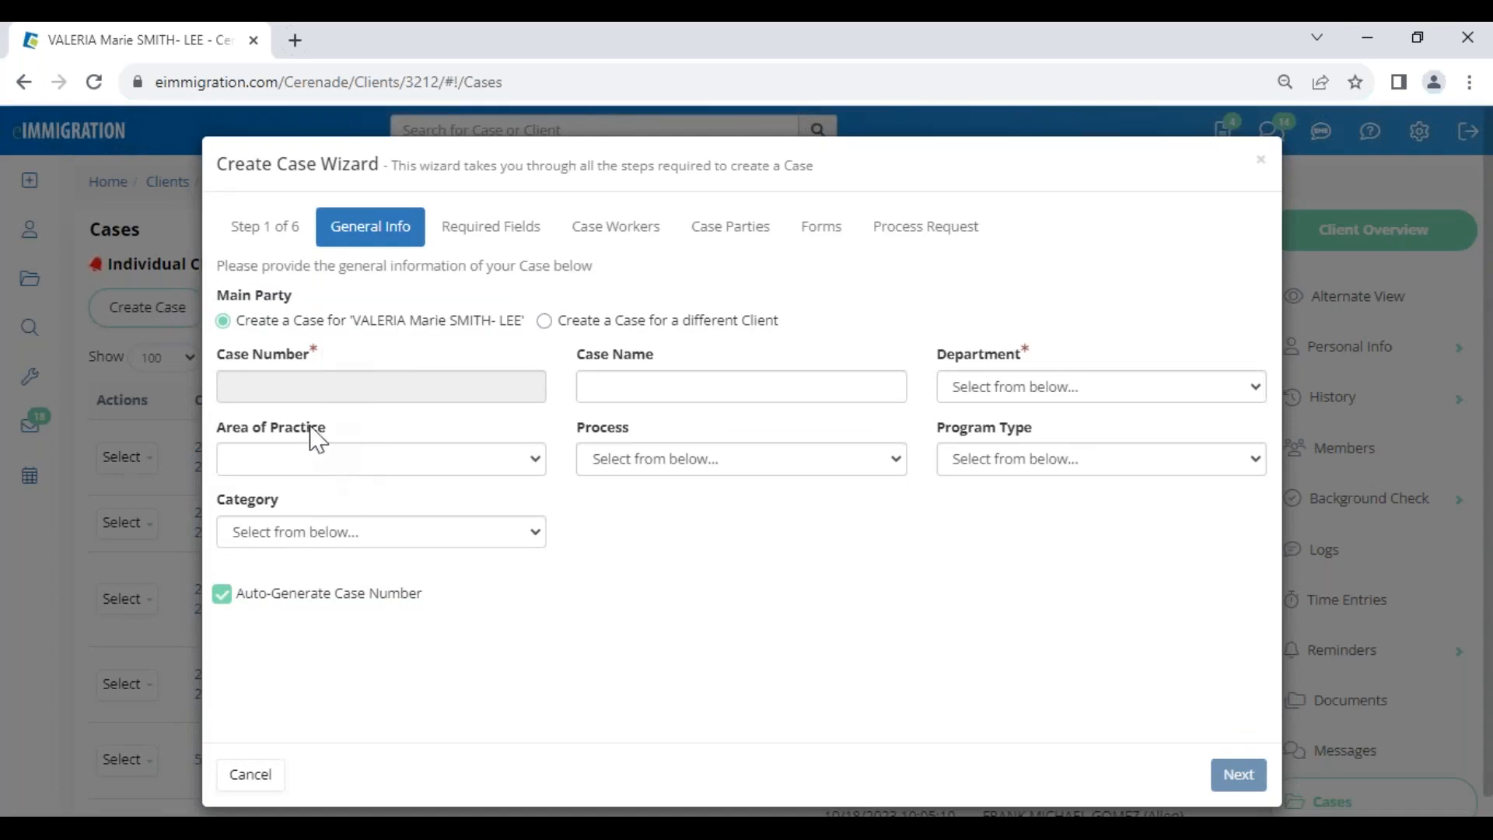
- Choose TPS as the case process and browse the other available processes
left_click(734, 464)
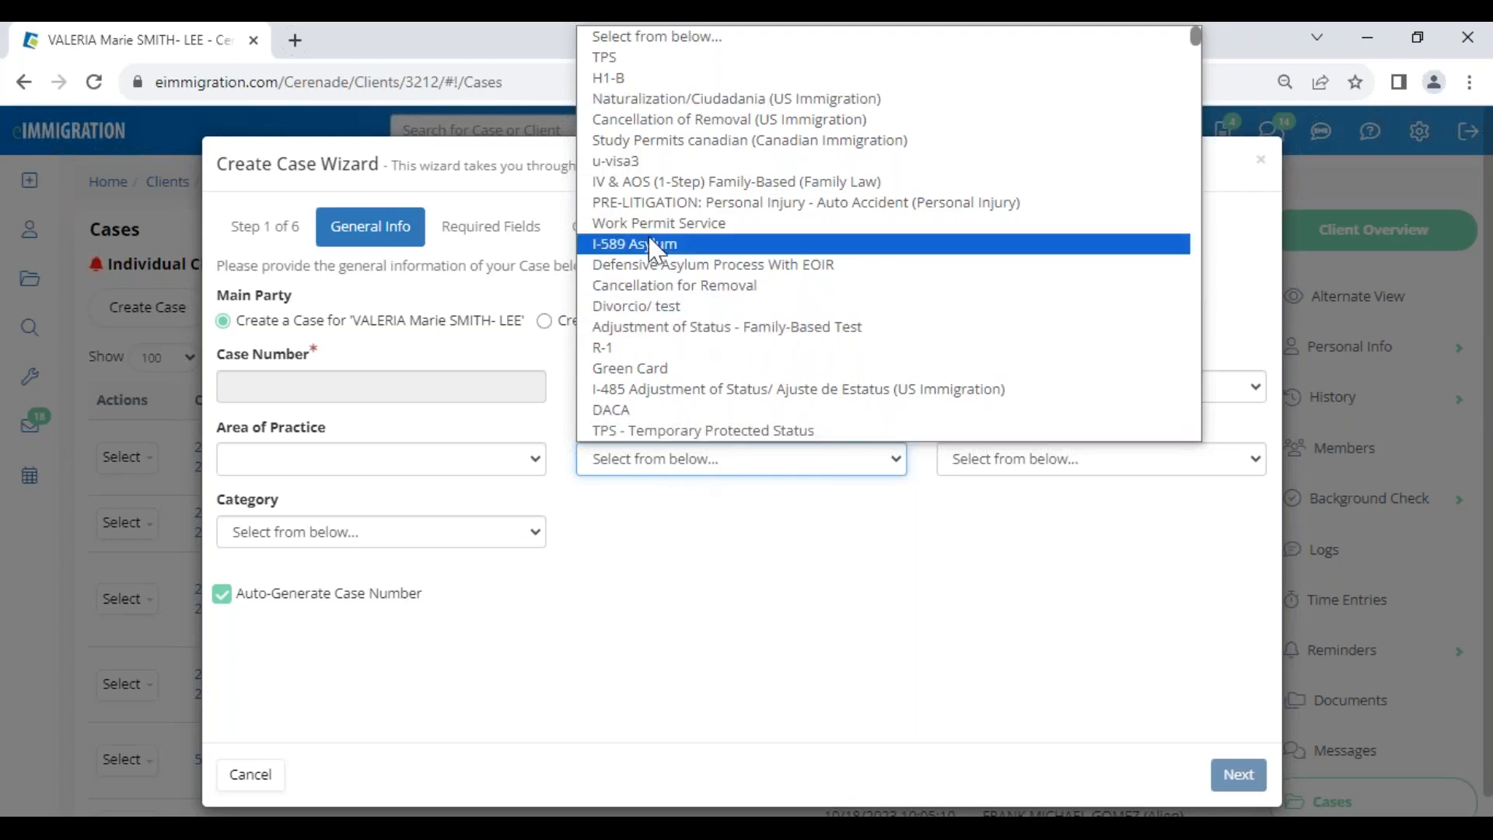
left_click(625, 59)
left_click(698, 464)
scroll(633, 293, "down", 15)
scroll(633, 342, "down", 5)
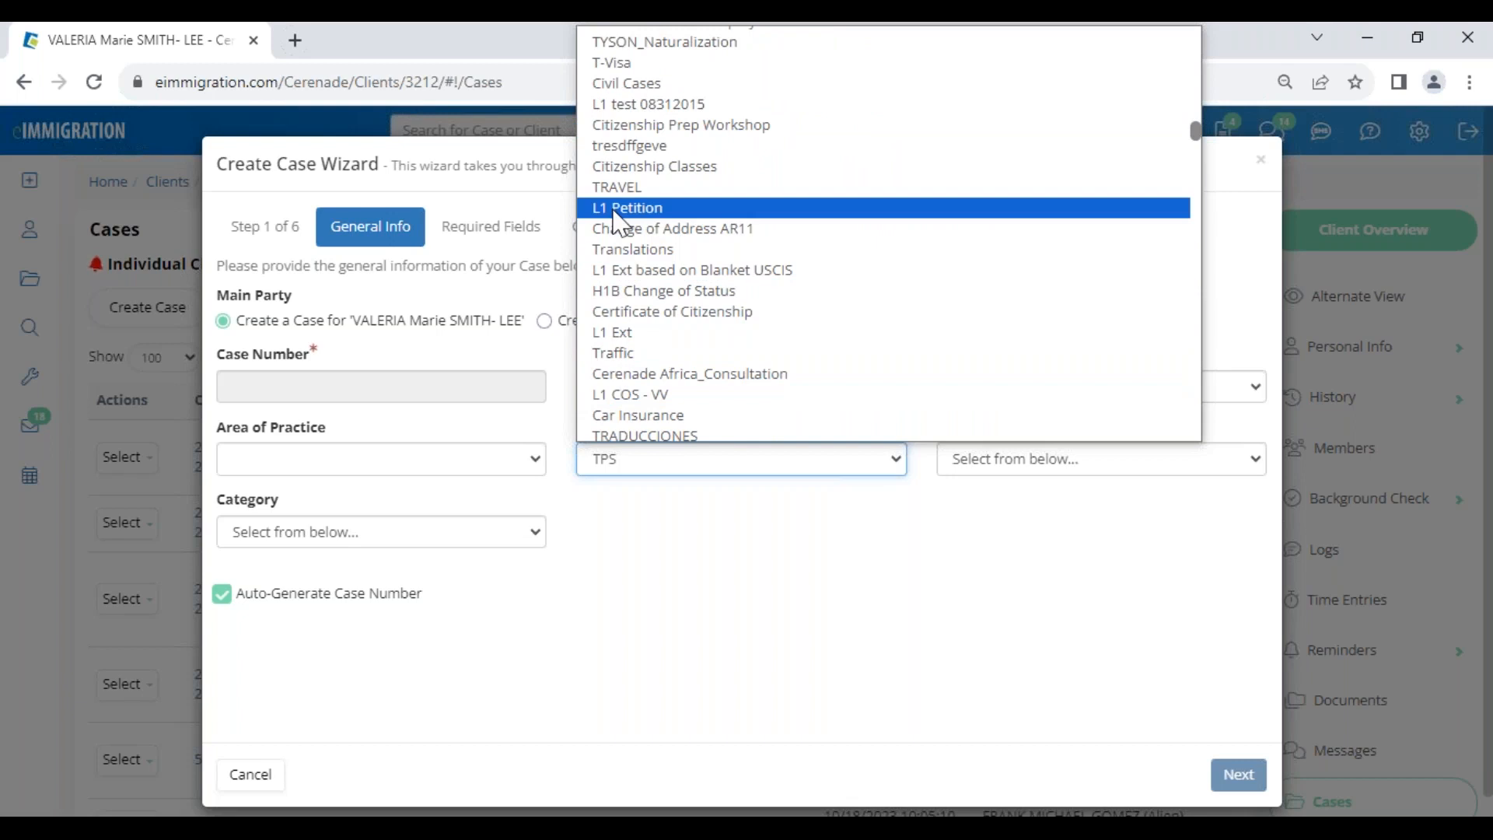
left_click(658, 458)
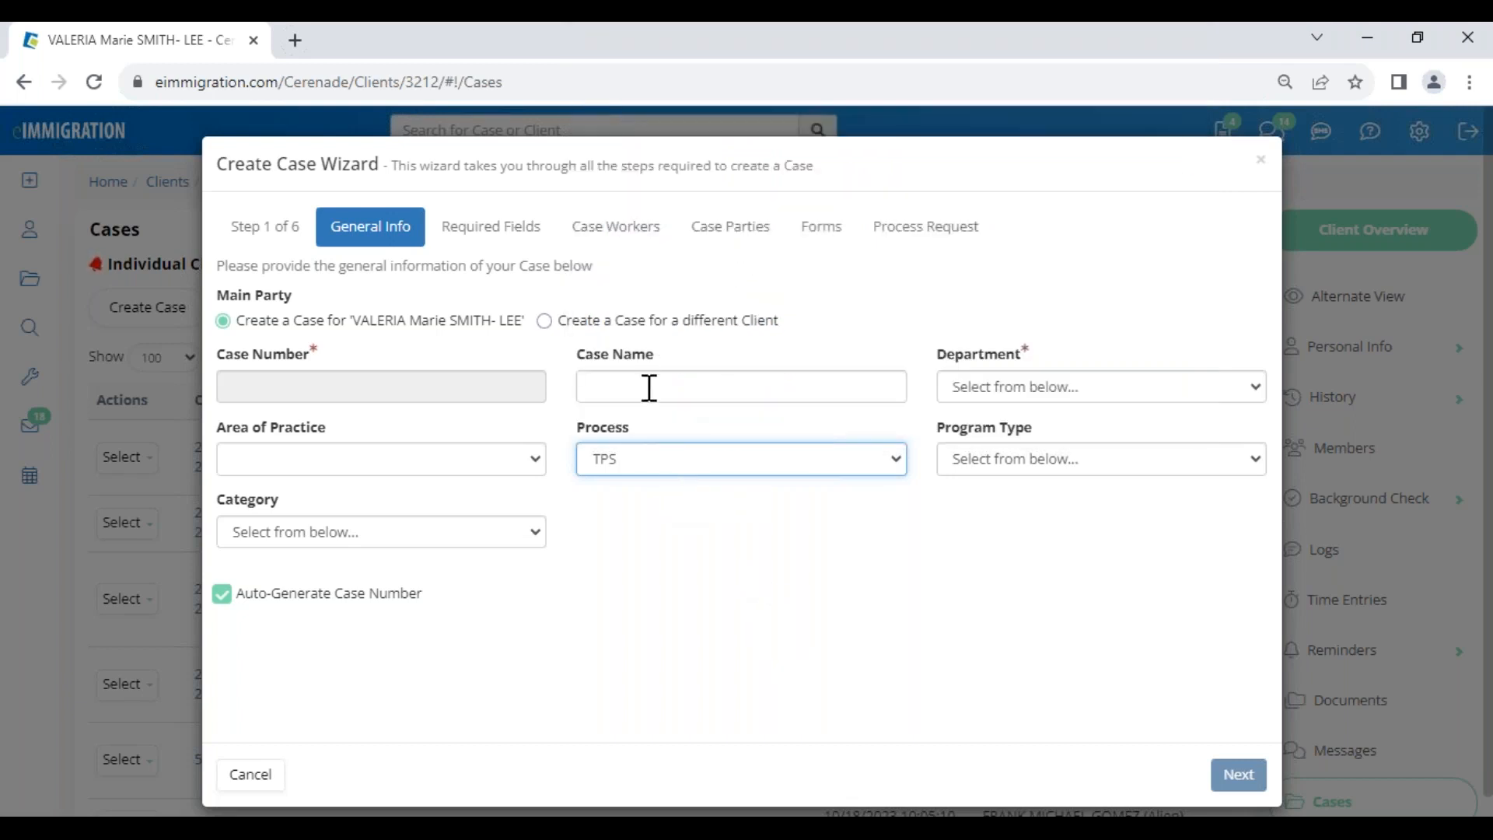
- Set the process to Adjustment of Status - Family-Based Test and the department to Law Office of Cerenade California, LLC (Inglewood)
left_click(645, 467)
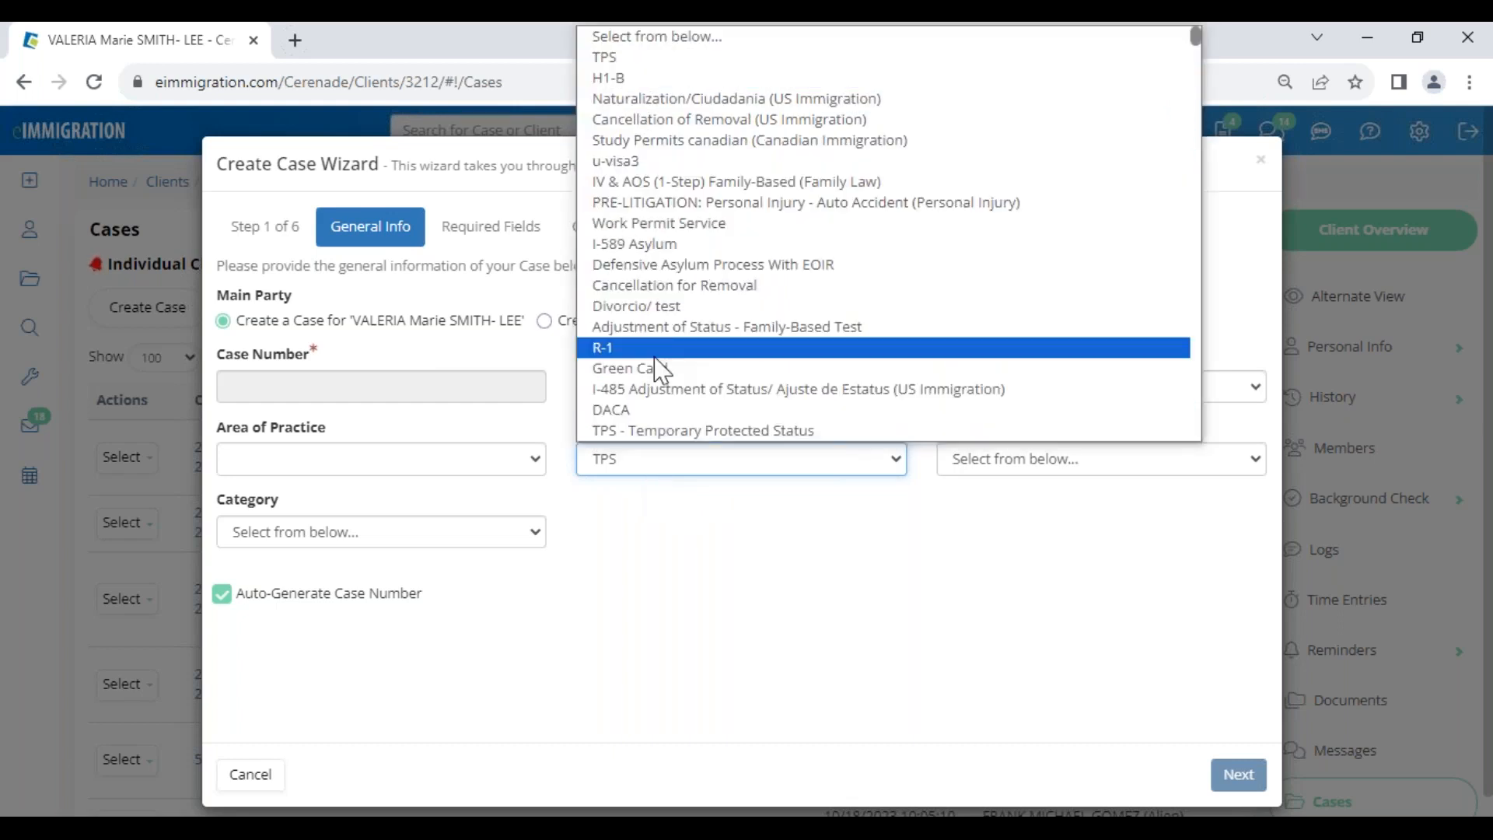
left_click(702, 327)
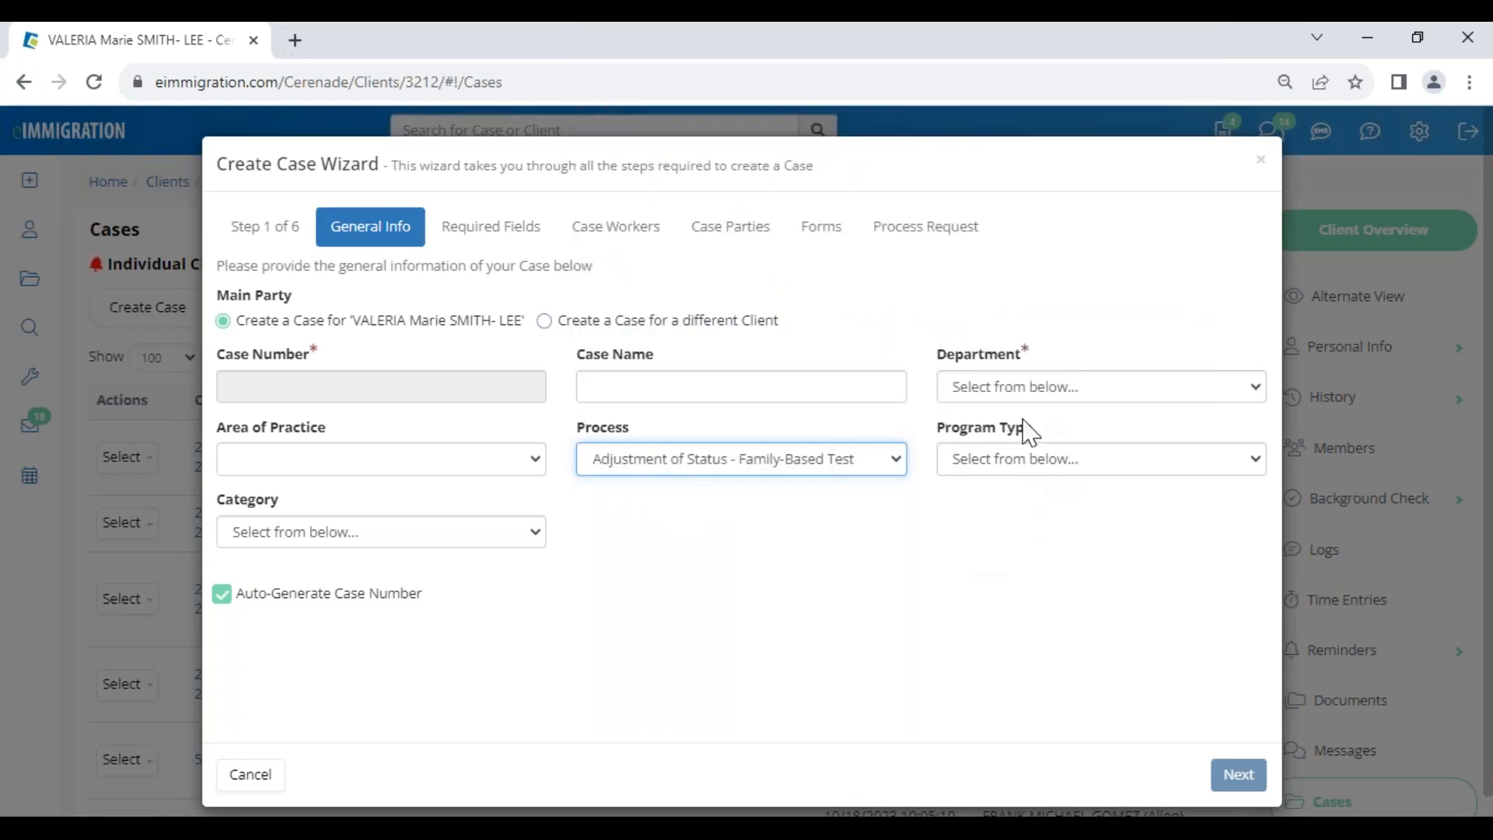
left_click(1020, 388)
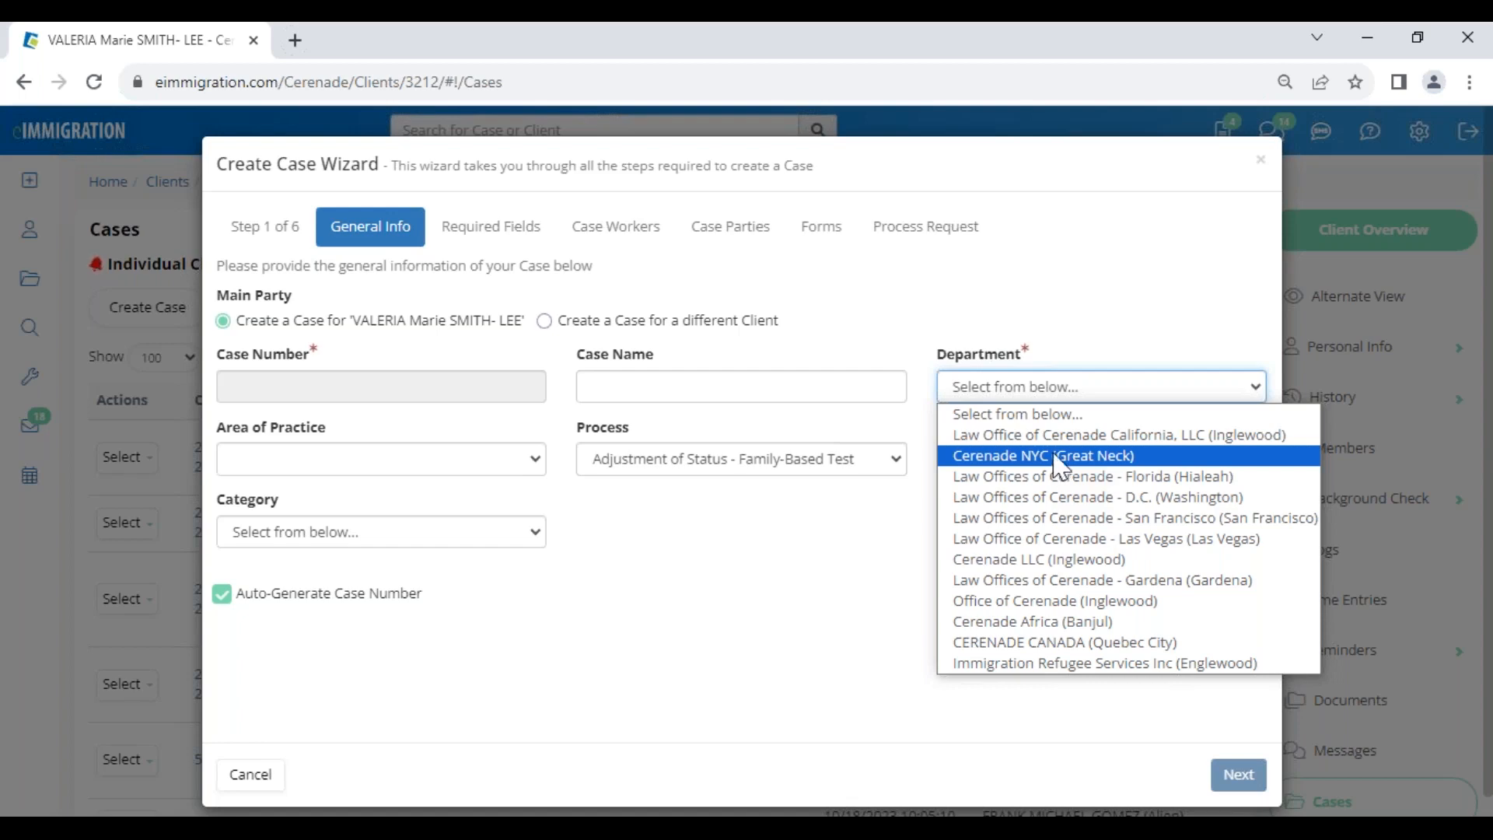
left_click(1062, 437)
- Set the new case's program type to "in process"
left_click(1007, 470)
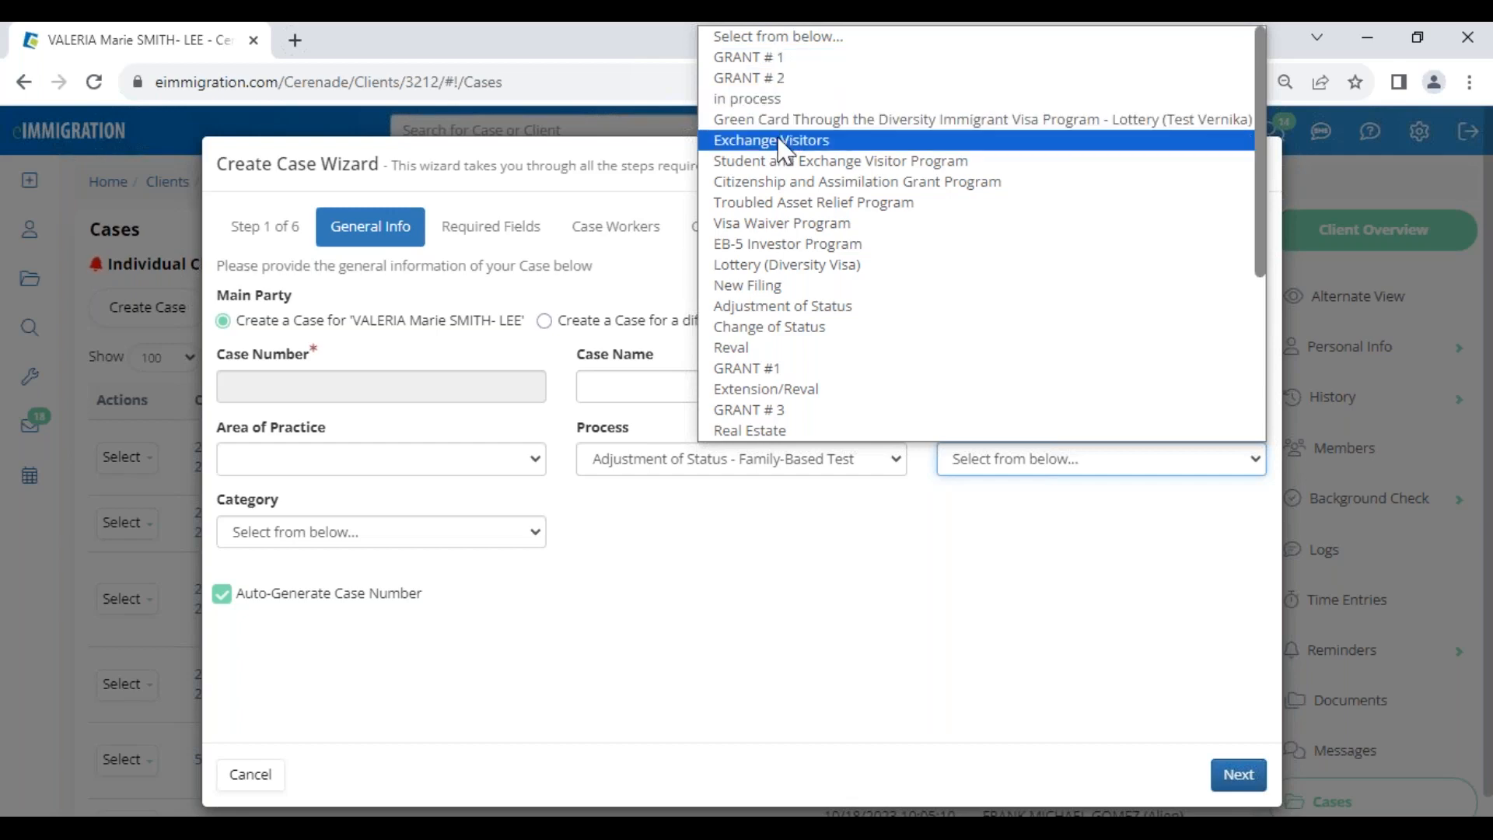
left_click(777, 101)
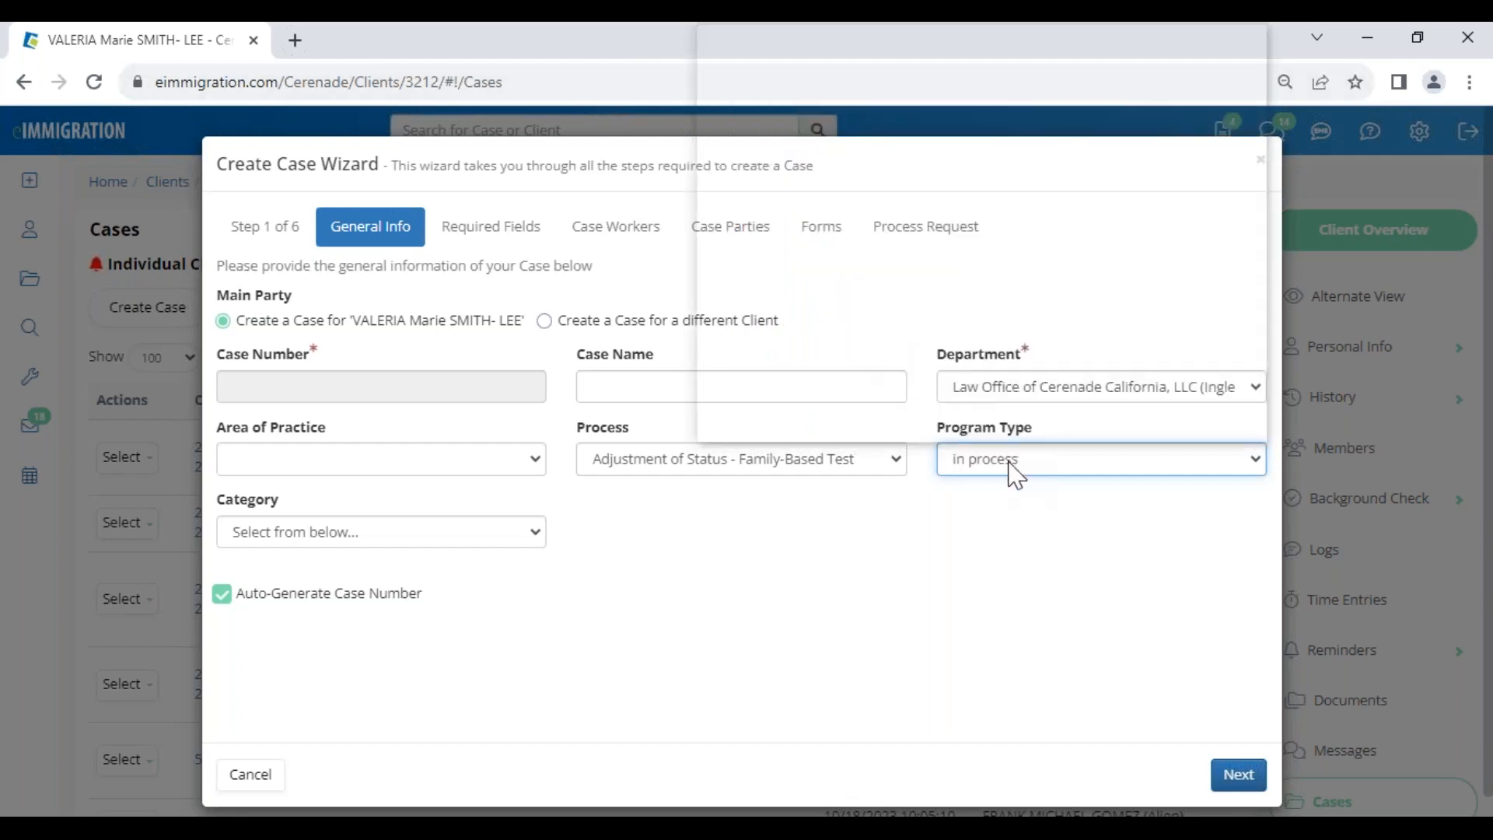
left_click(976, 455)
scroll(759, 349, "down", 5)
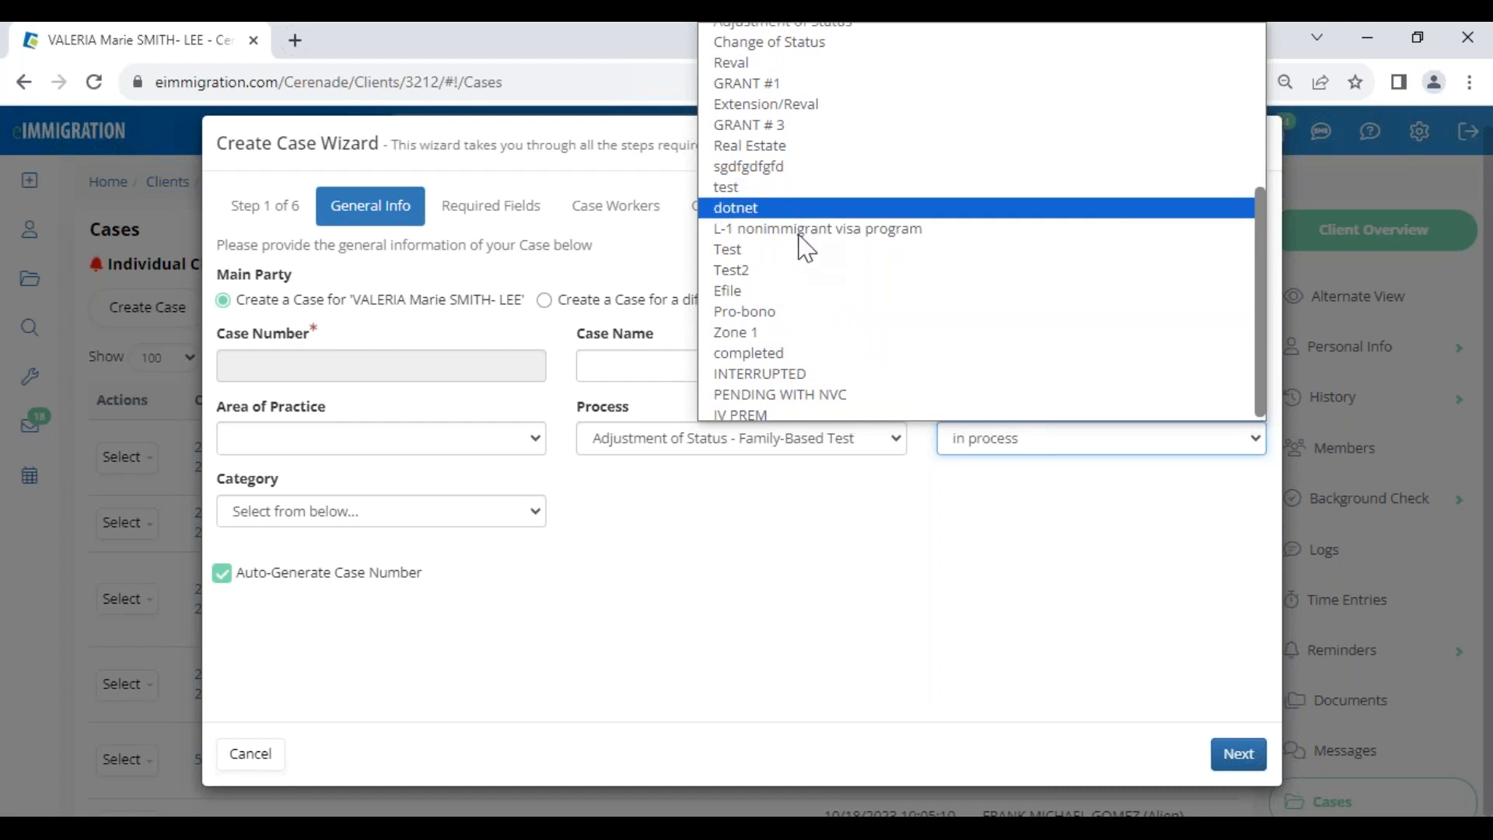
scroll(801, 241, "up", 4)
left_click(775, 96)
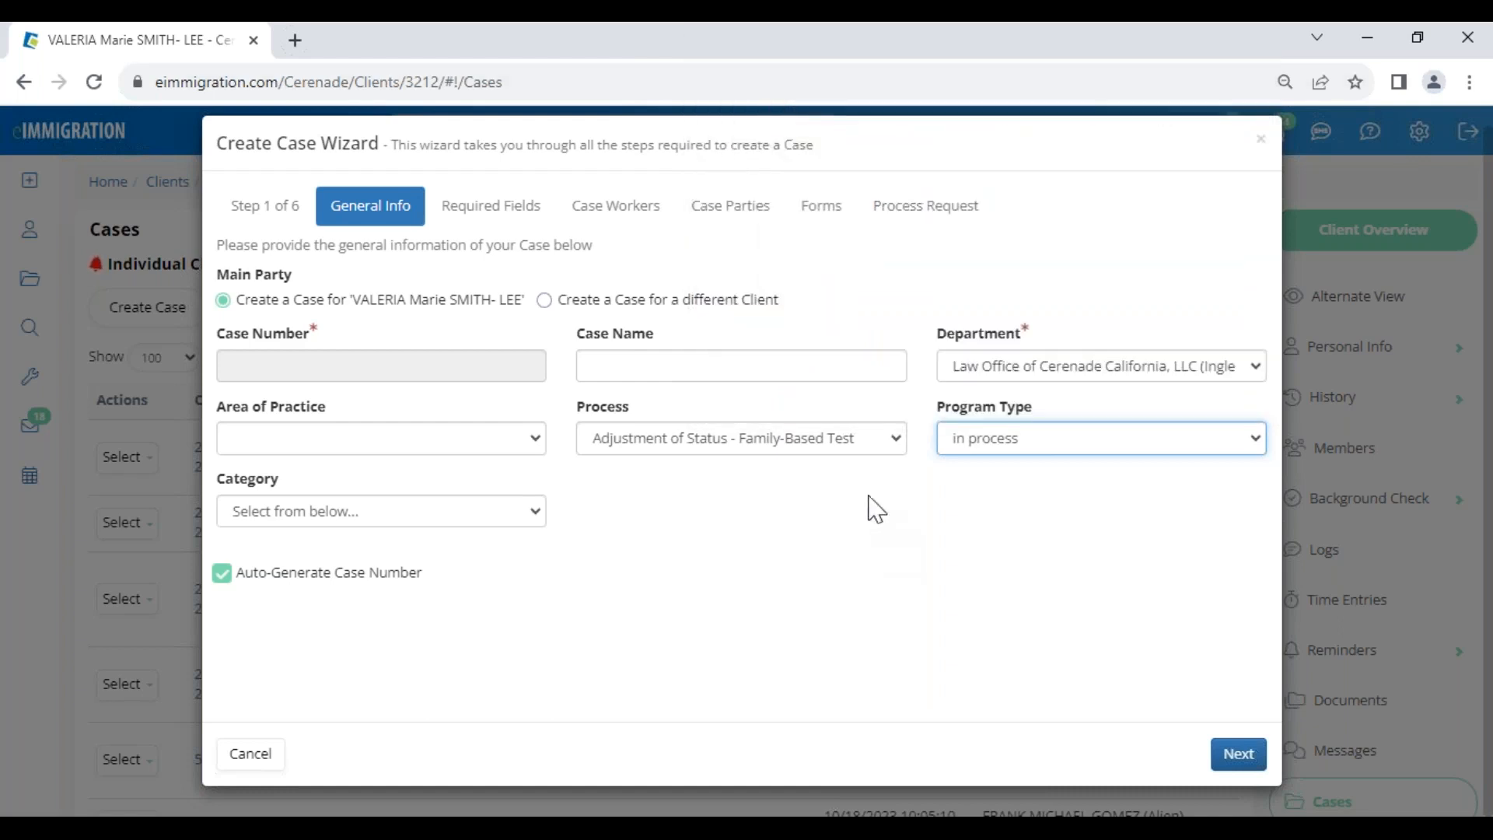
- Set the area of practice to US Immigration, category to Family Based and process to Adjustment of Status - Family-Based Test, and continue to the required fields
left_click(348, 441)
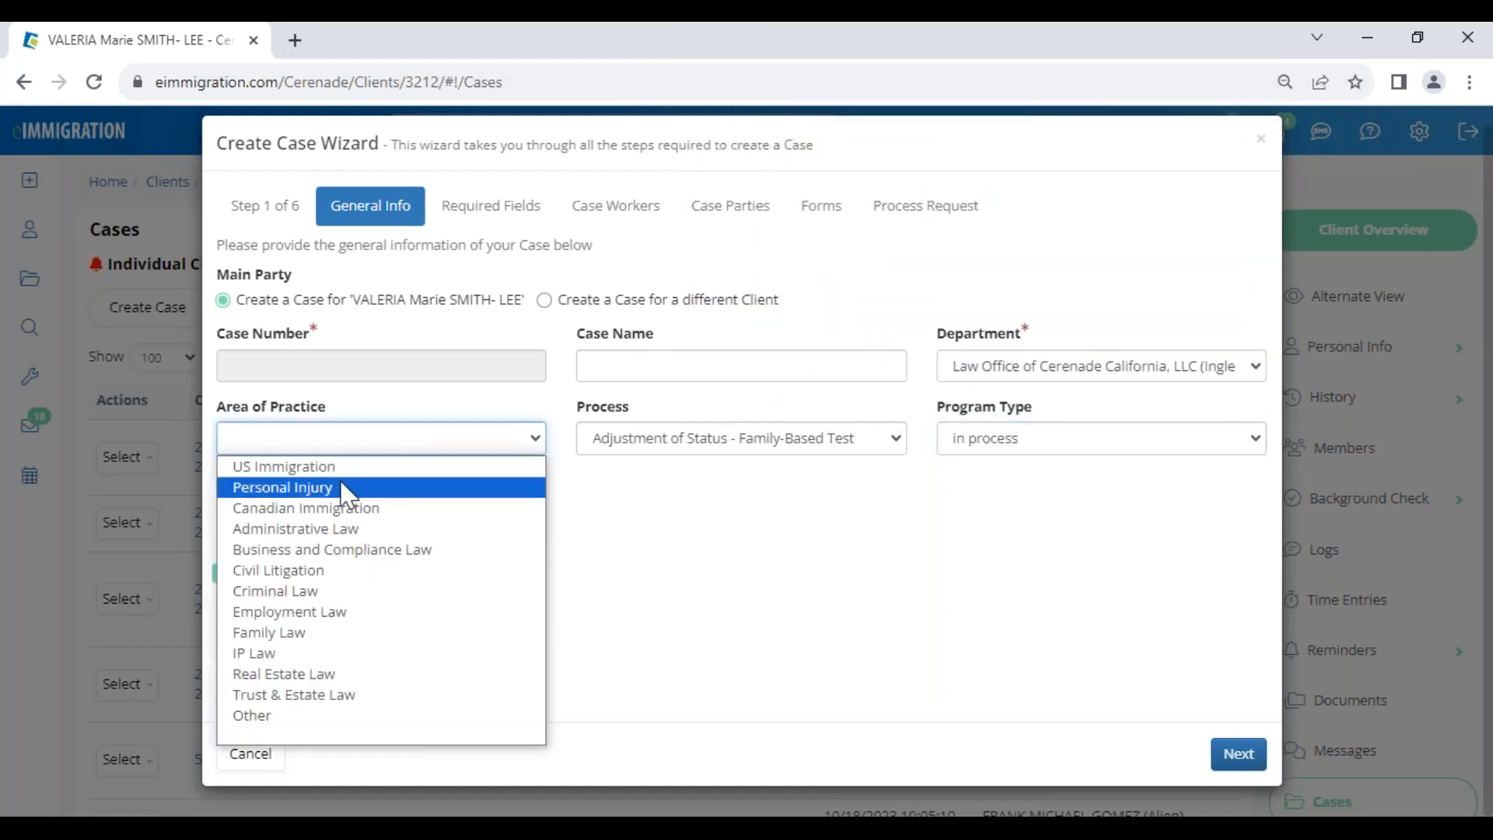
left_click(342, 468)
left_click(333, 513)
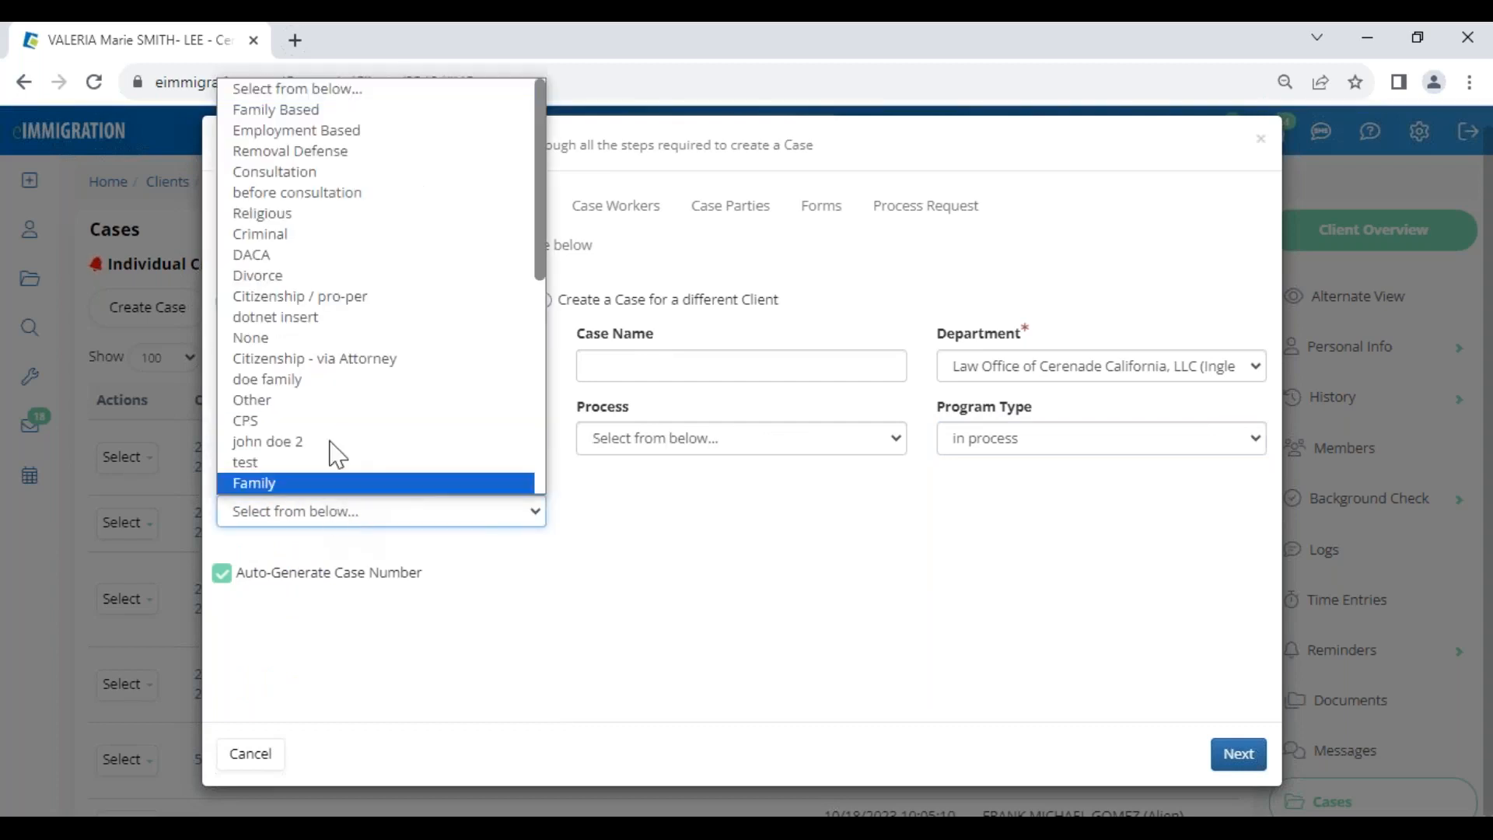
left_click(331, 111)
left_click(715, 447)
scroll(716, 311, "down", 1)
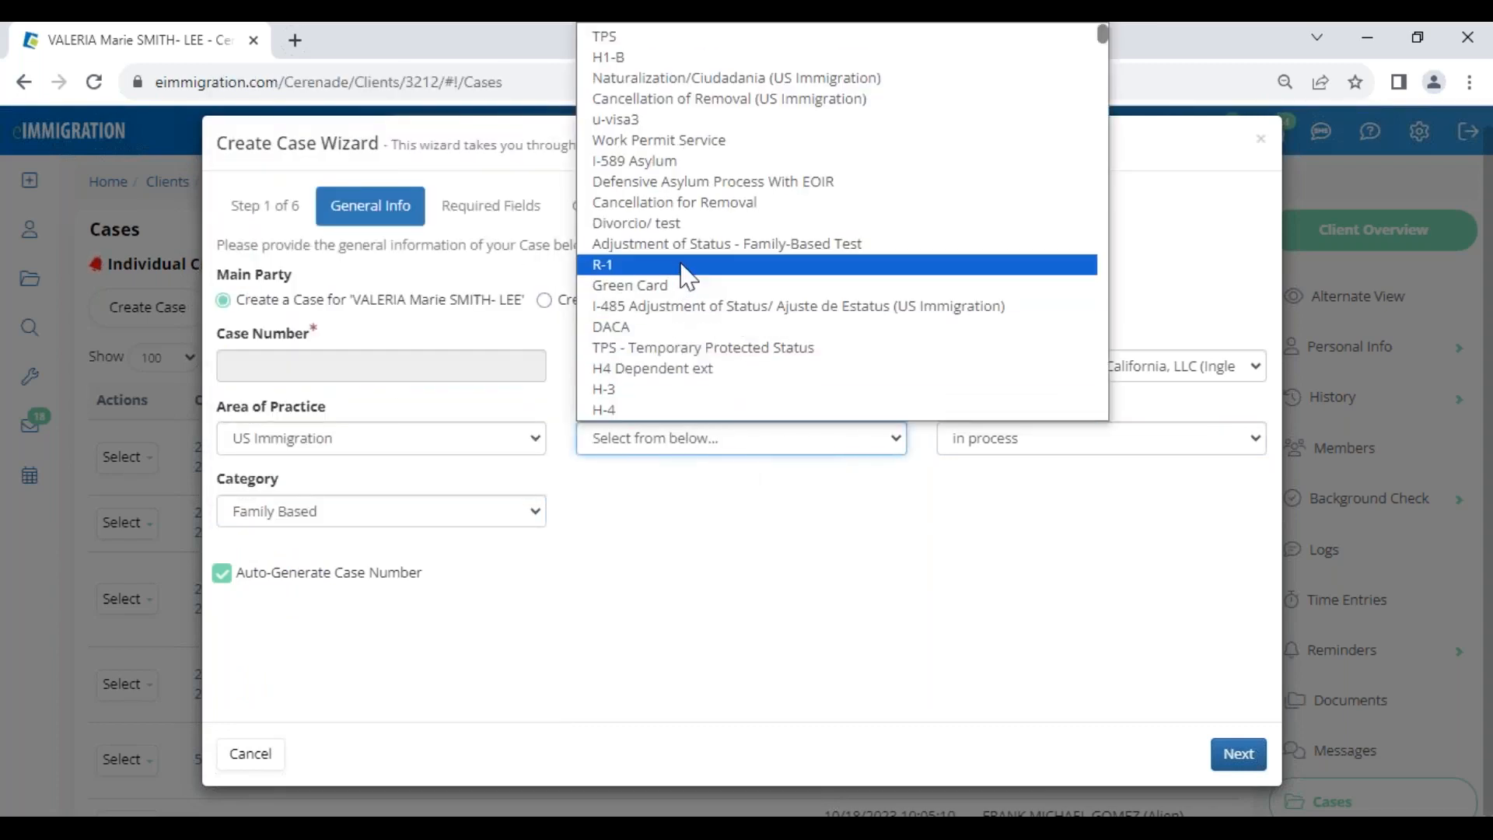
left_click(700, 243)
left_click(1244, 758)
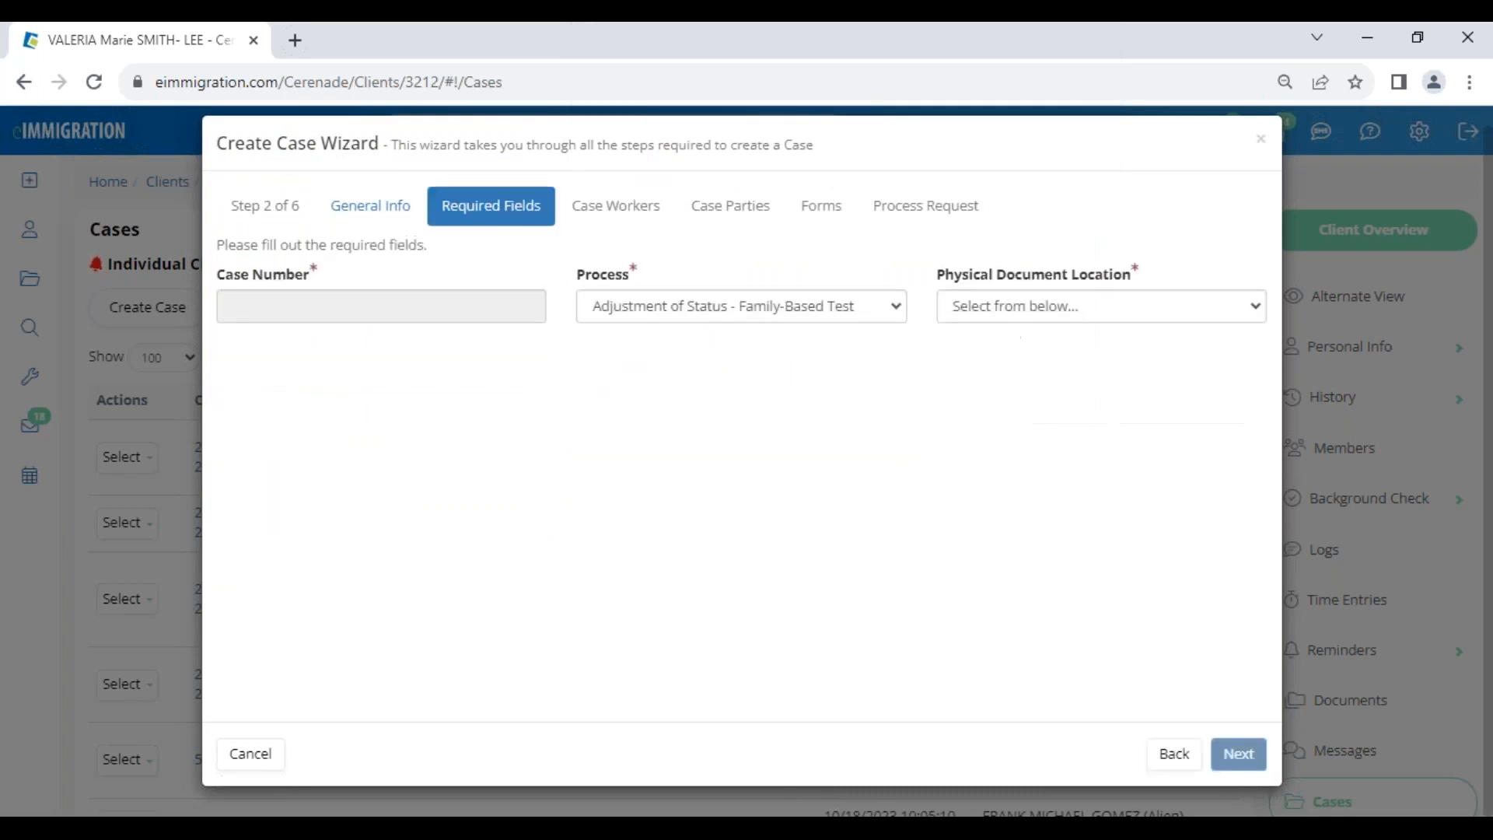
- Set the physical document location to ROOM 3 CABINET A and accept the listed case workers to reach the case parties
left_click(994, 310)
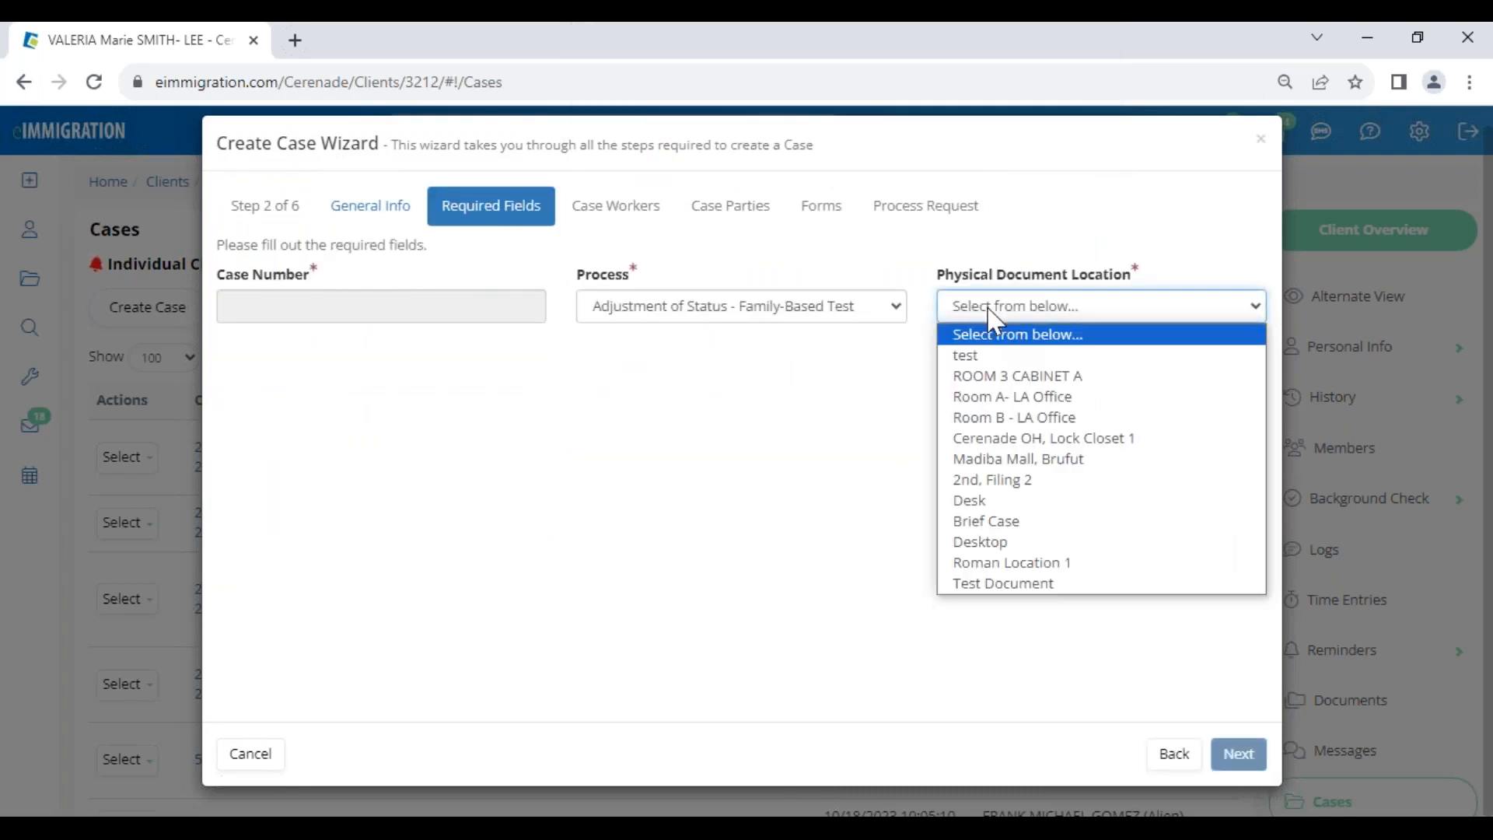
left_click(1007, 377)
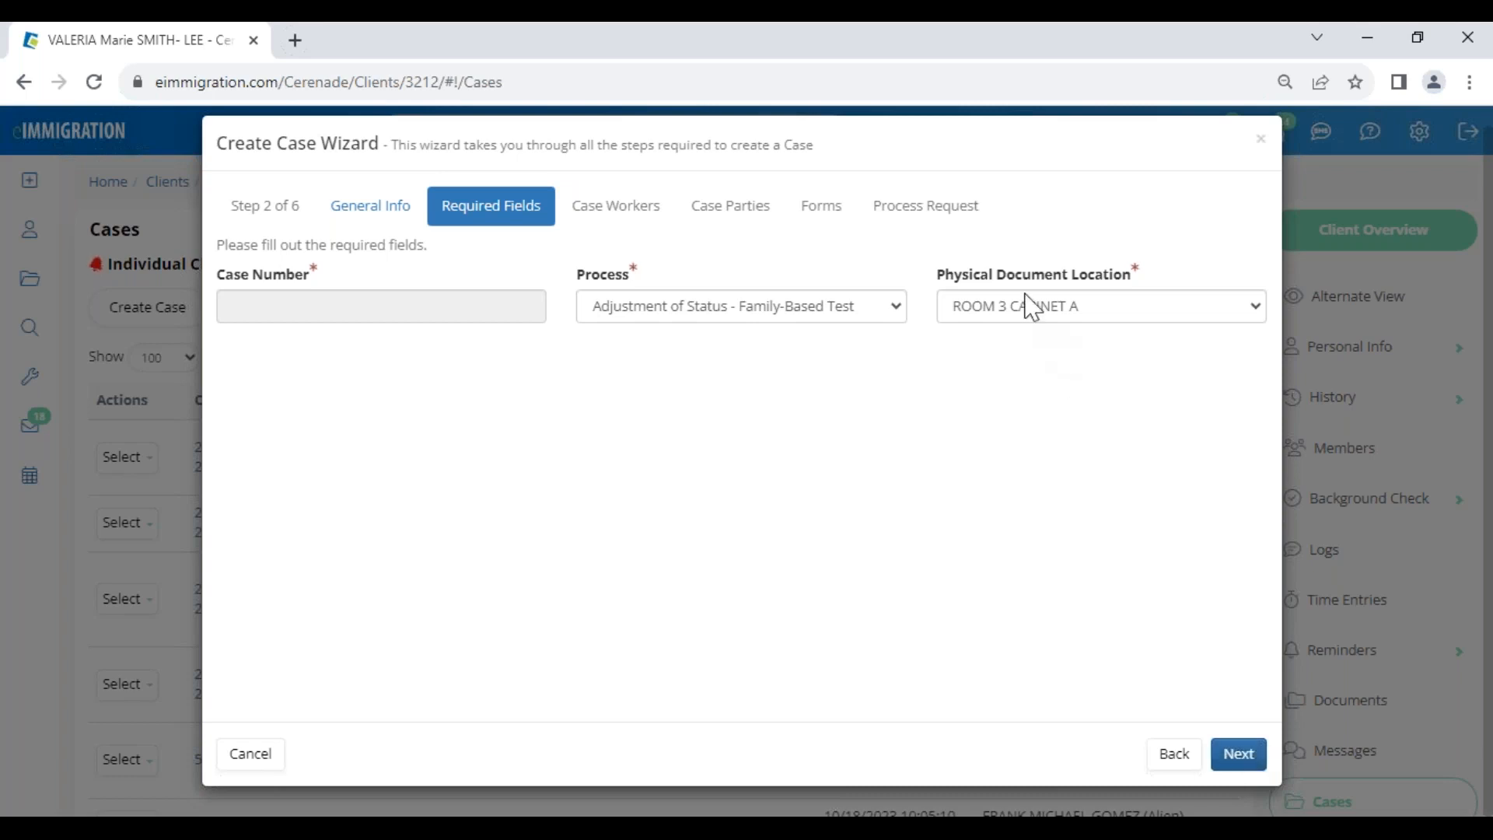
left_click(1240, 754)
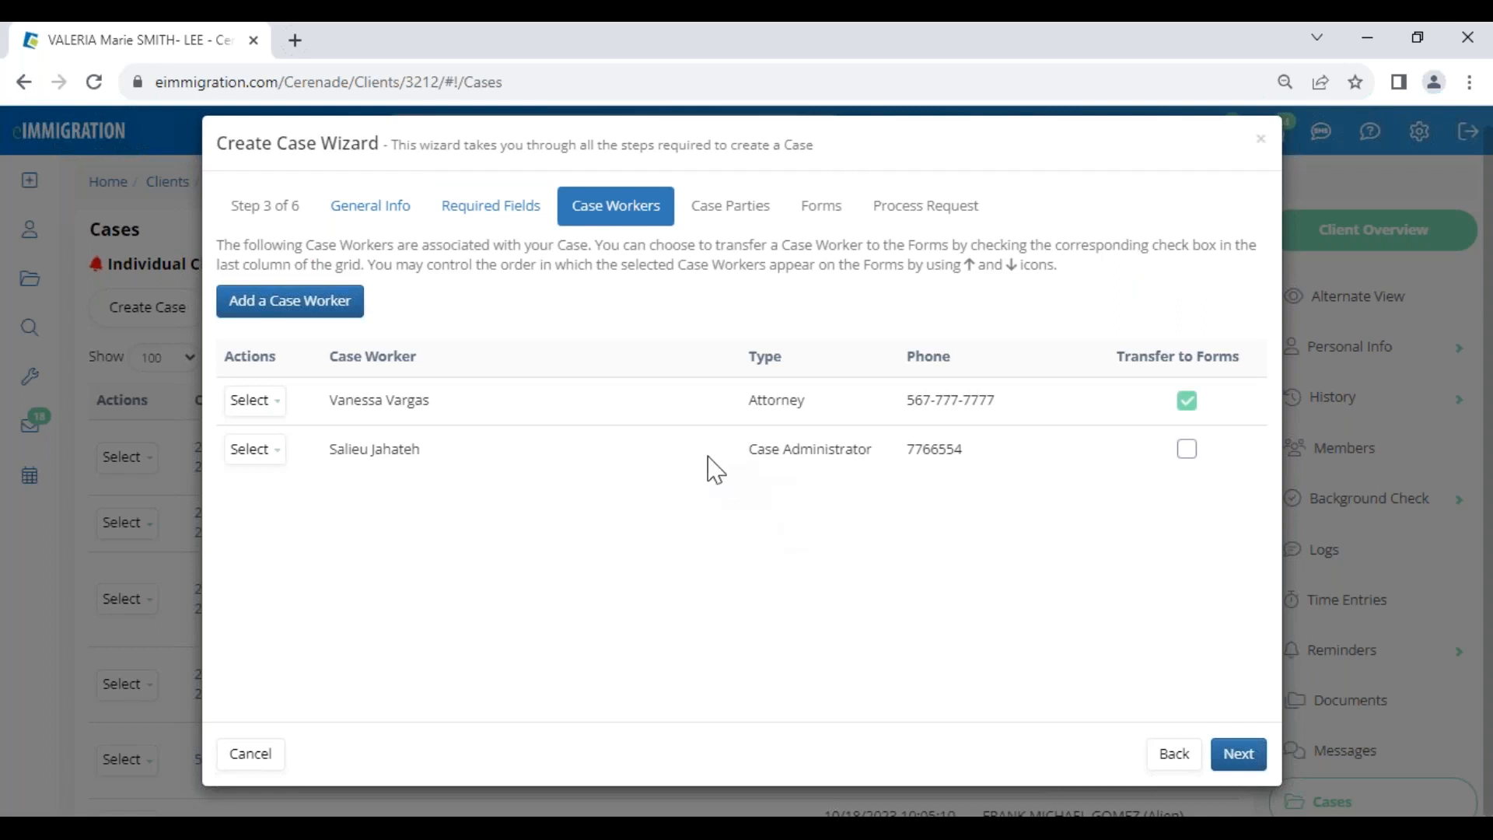
left_click_drag(742, 404, 826, 413)
left_click(1236, 753)
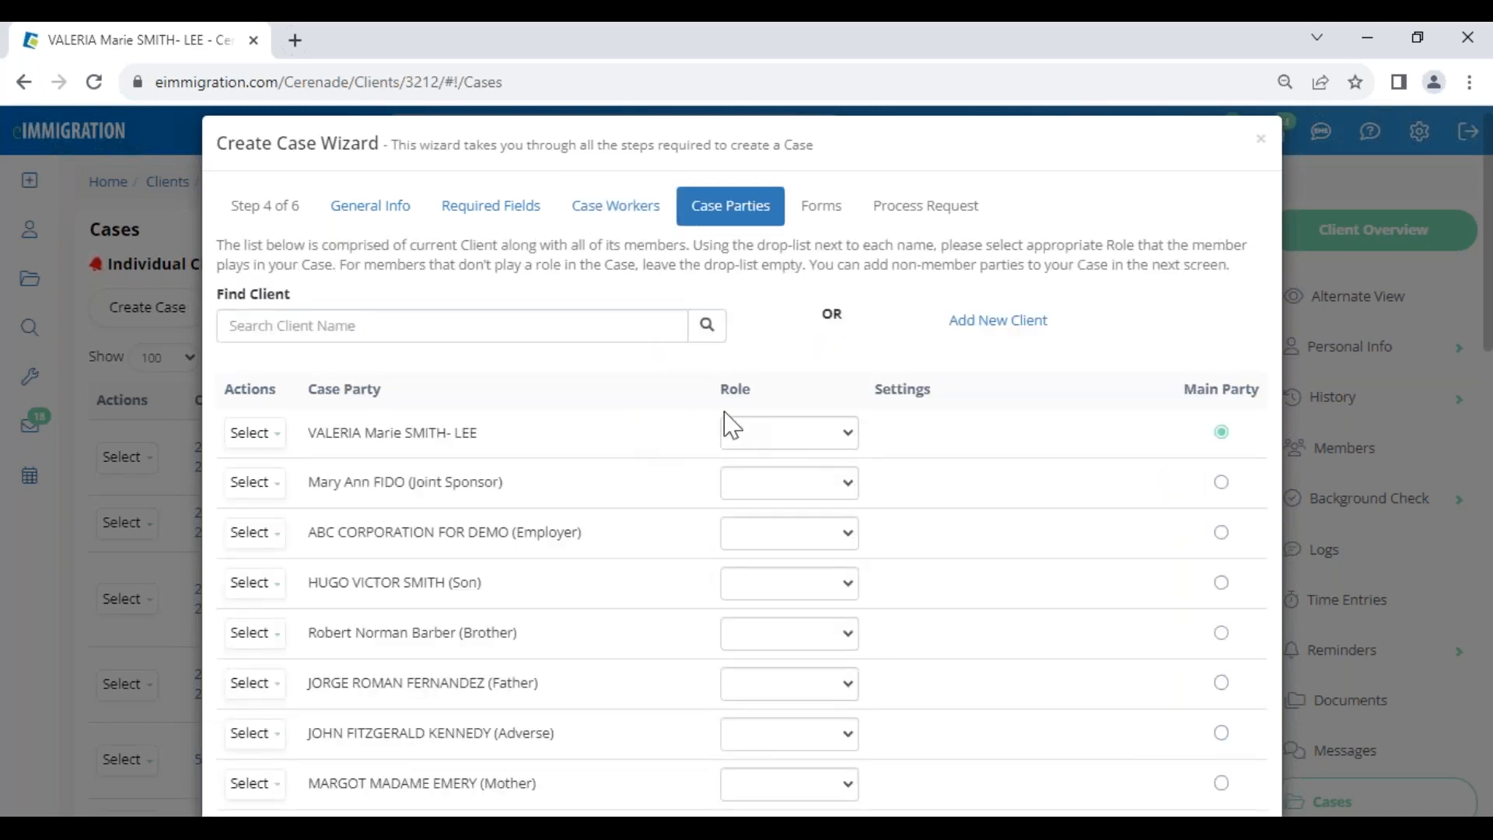
- Assign the Petitioner role to the main client among the case parties
left_click_drag(722, 392, 749, 394)
left_click(762, 436)
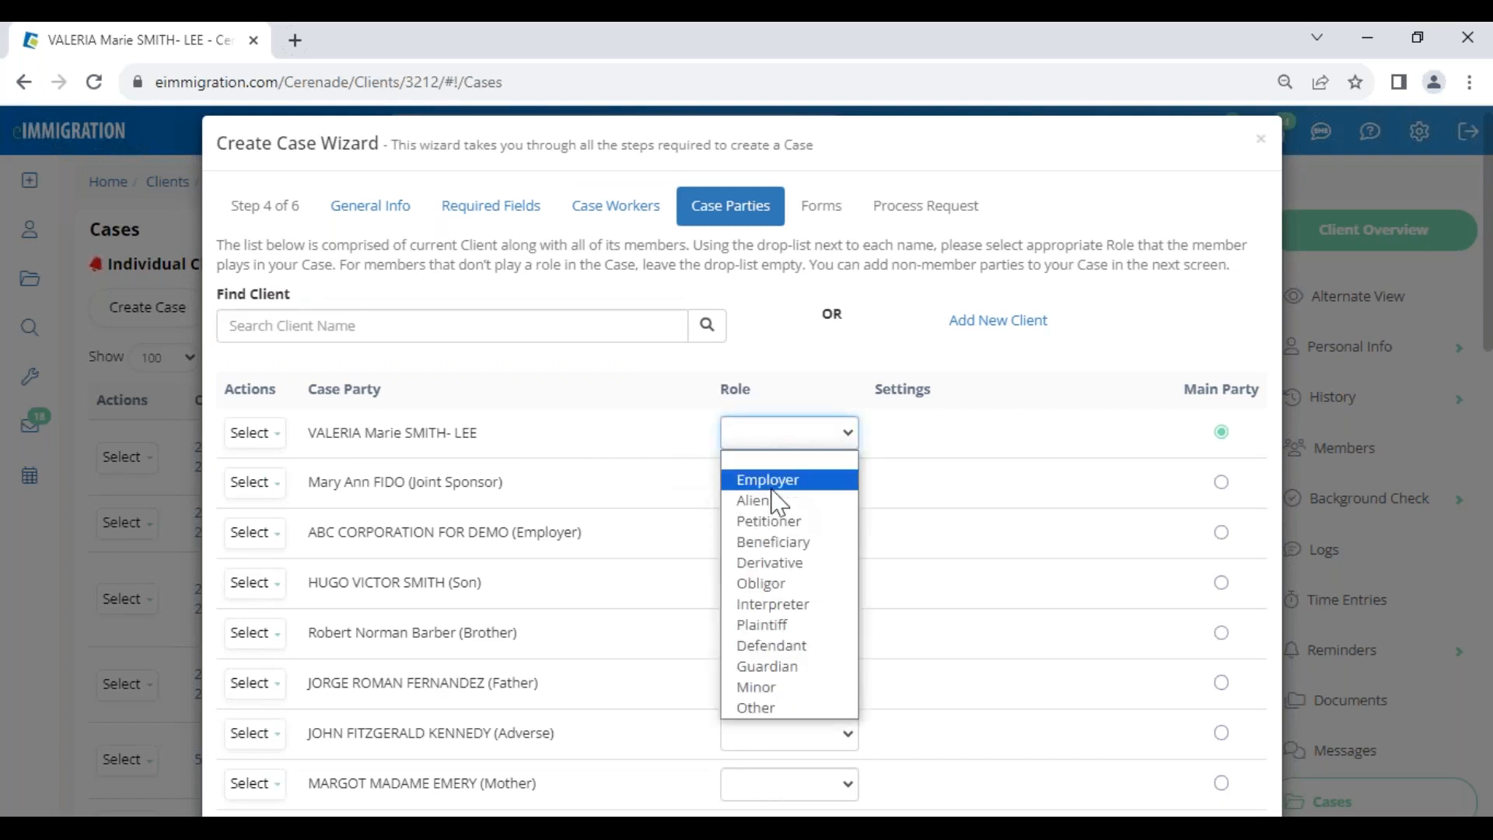
left_click(768, 520)
- Assign the Alien role to the first listed spouse, below the ex-spouse, and continue to the case forms
scroll(673, 739, "down", 5)
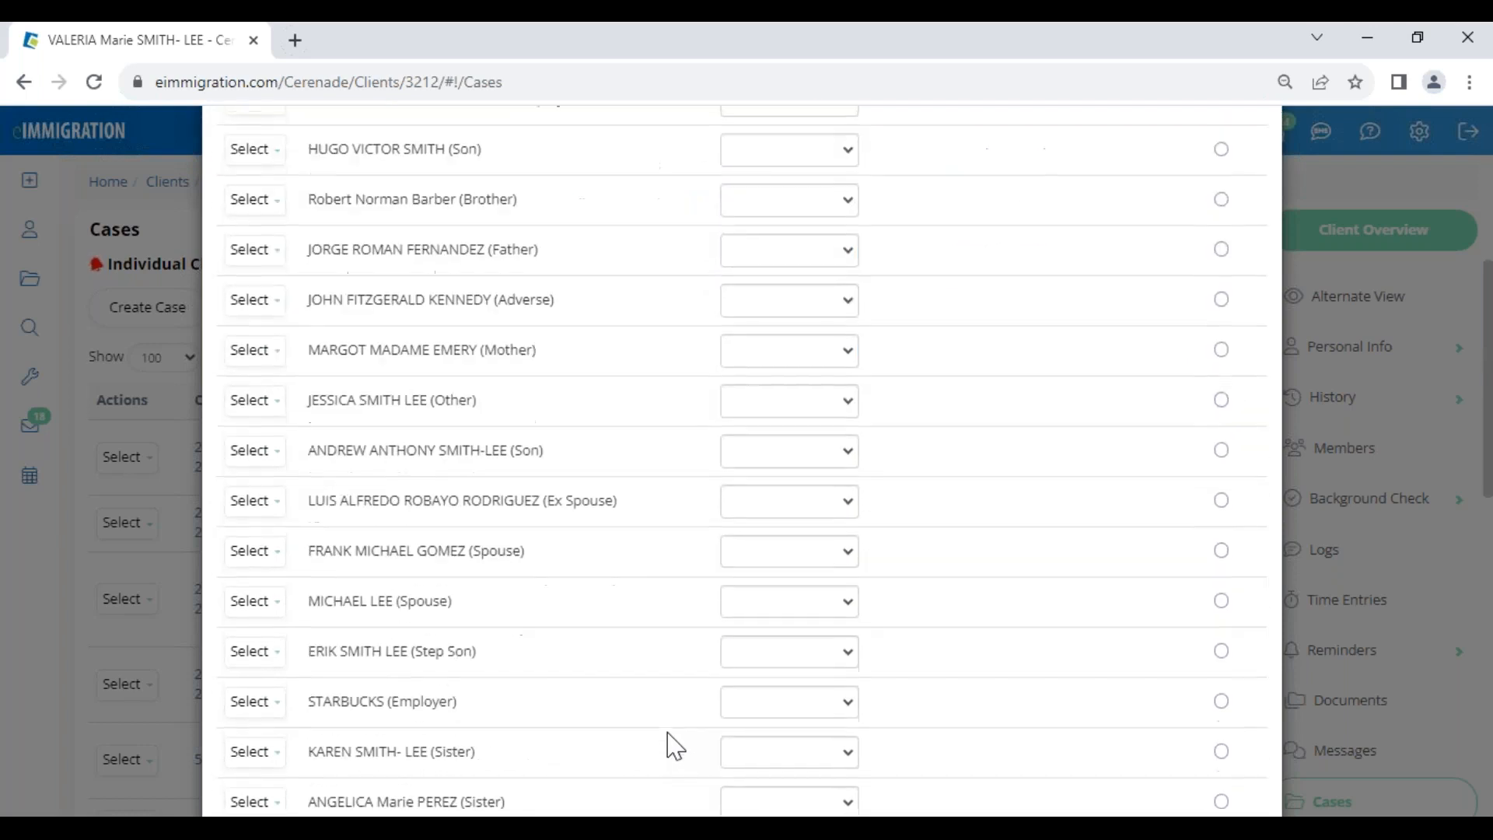
left_click_drag(343, 547, 741, 558)
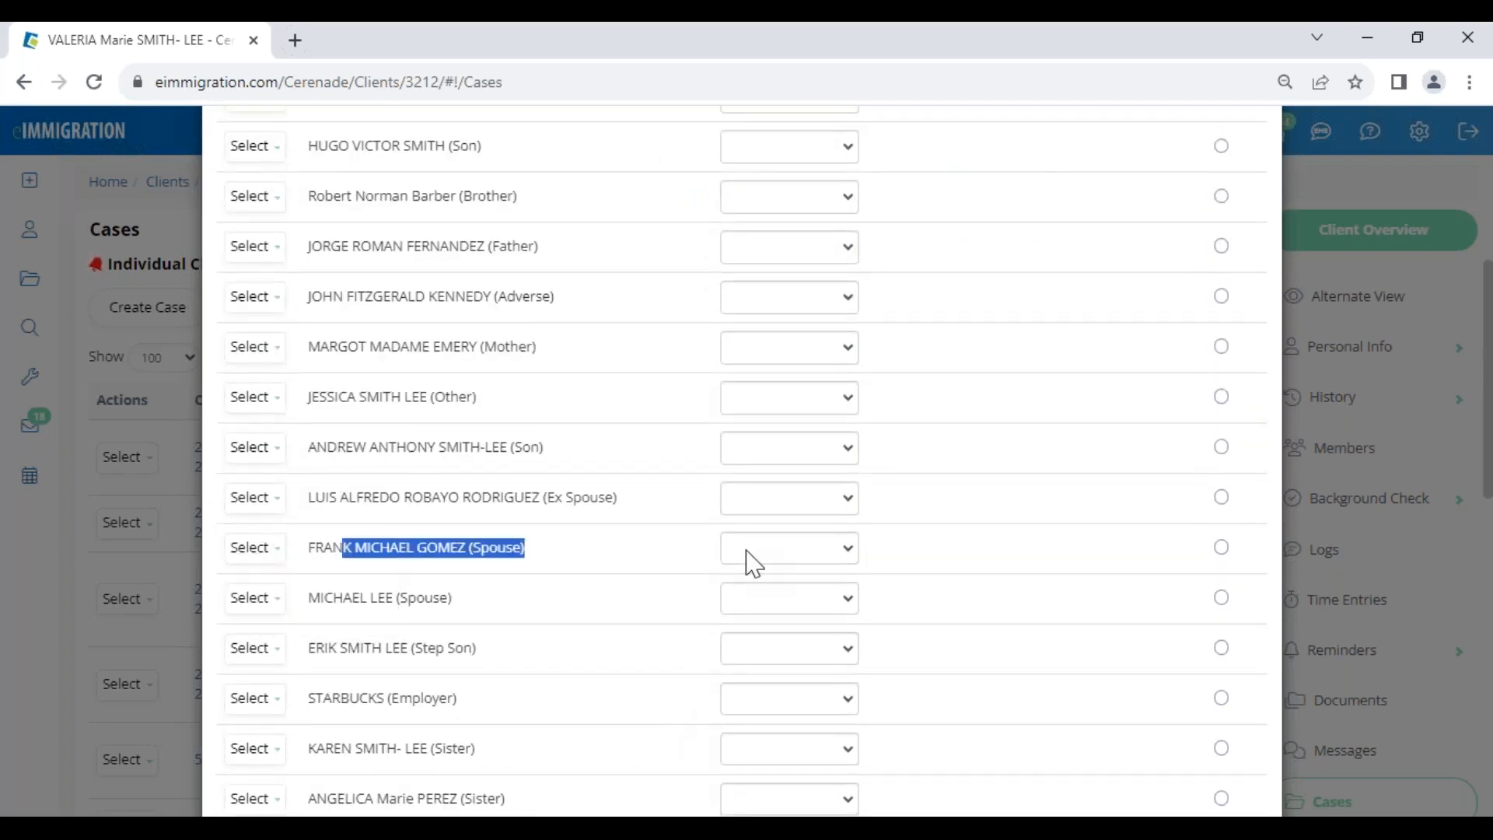
left_click(741, 558)
left_click(748, 311)
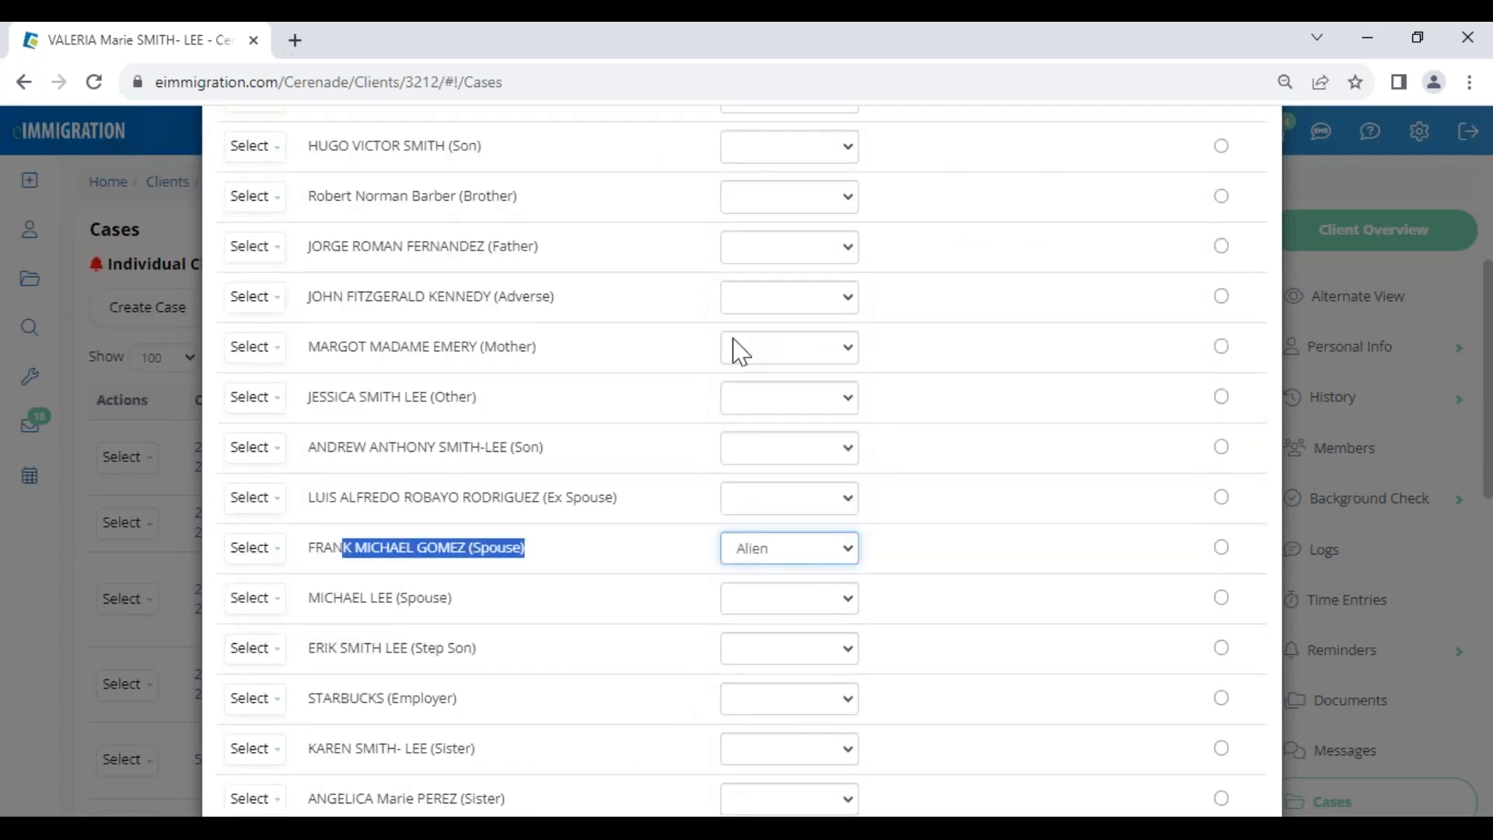
left_click(663, 563)
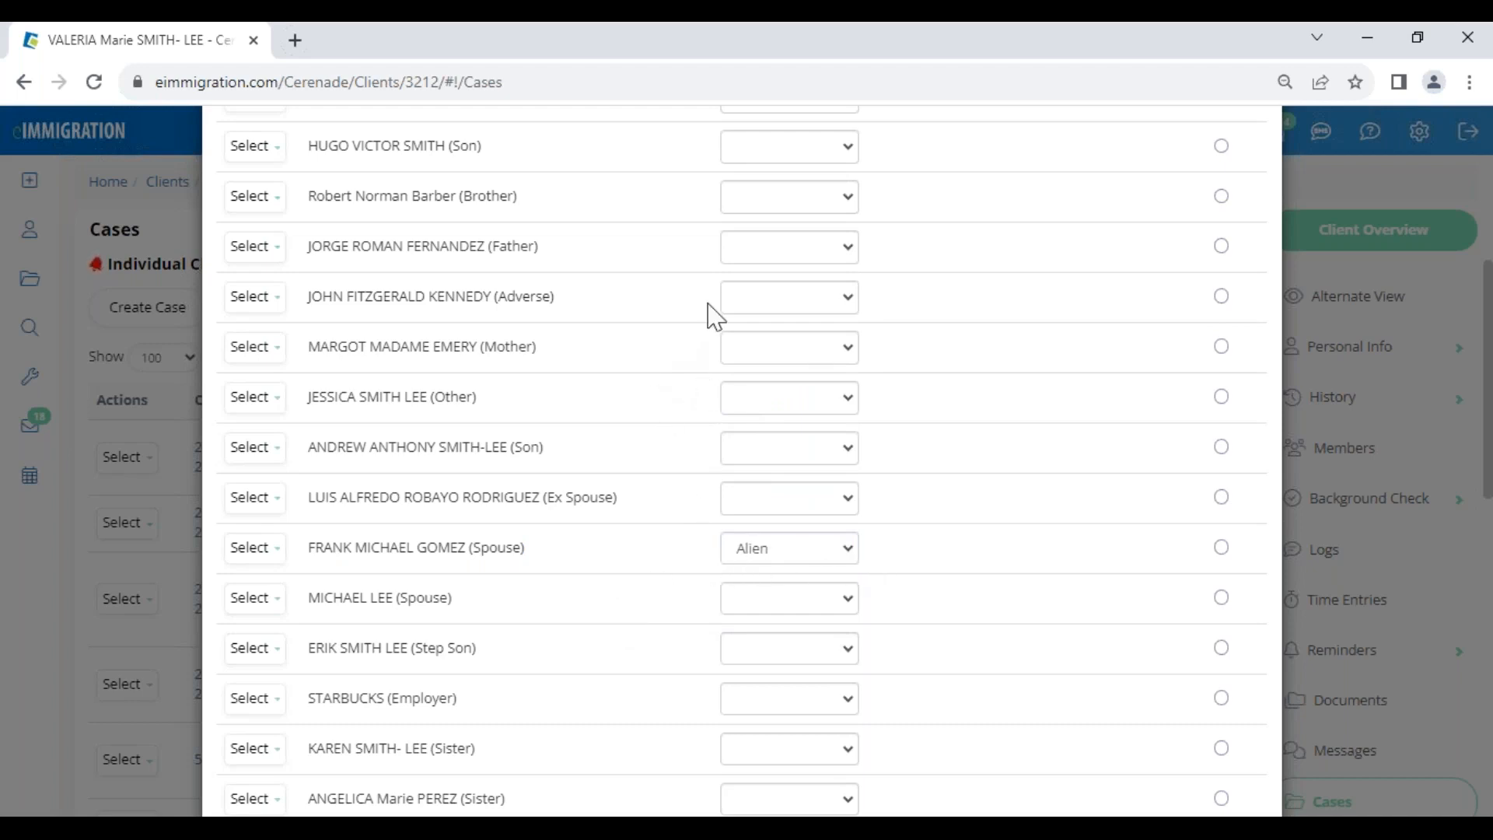
left_click(758, 555)
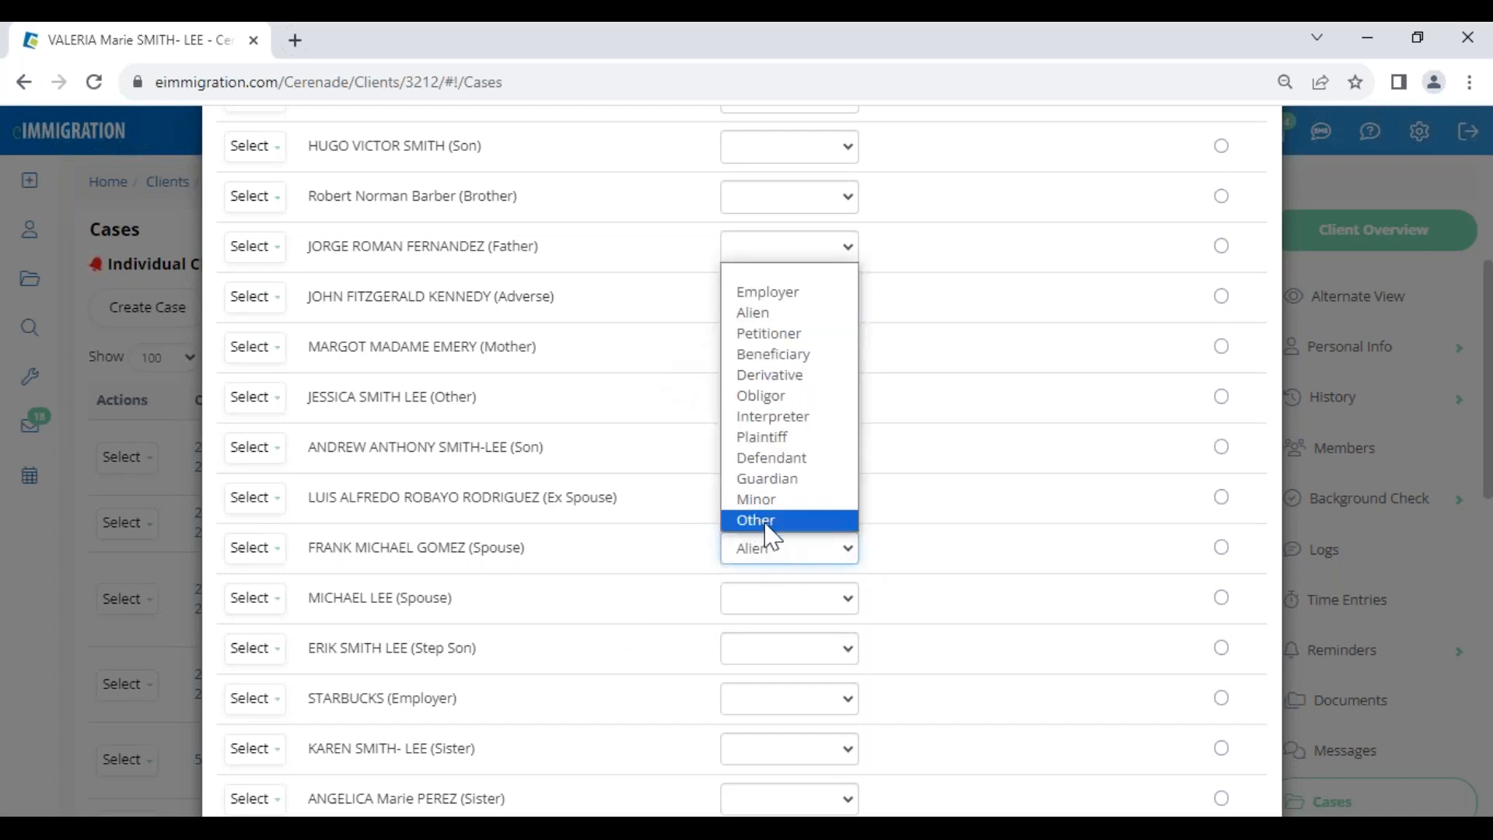
left_click(679, 573)
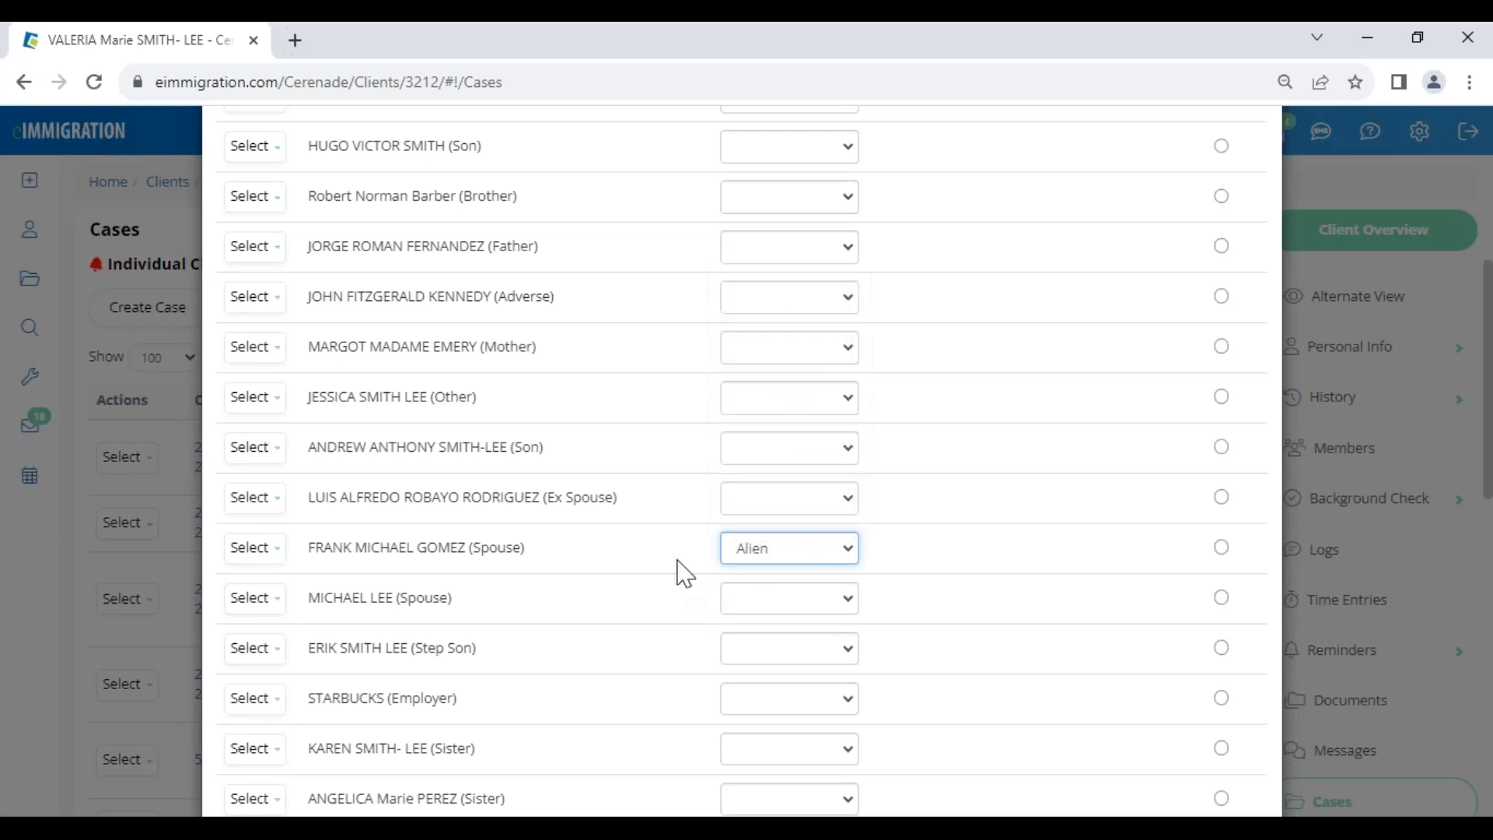
scroll(1004, 723, "down", 7)
scroll(1030, 735, "down", 5)
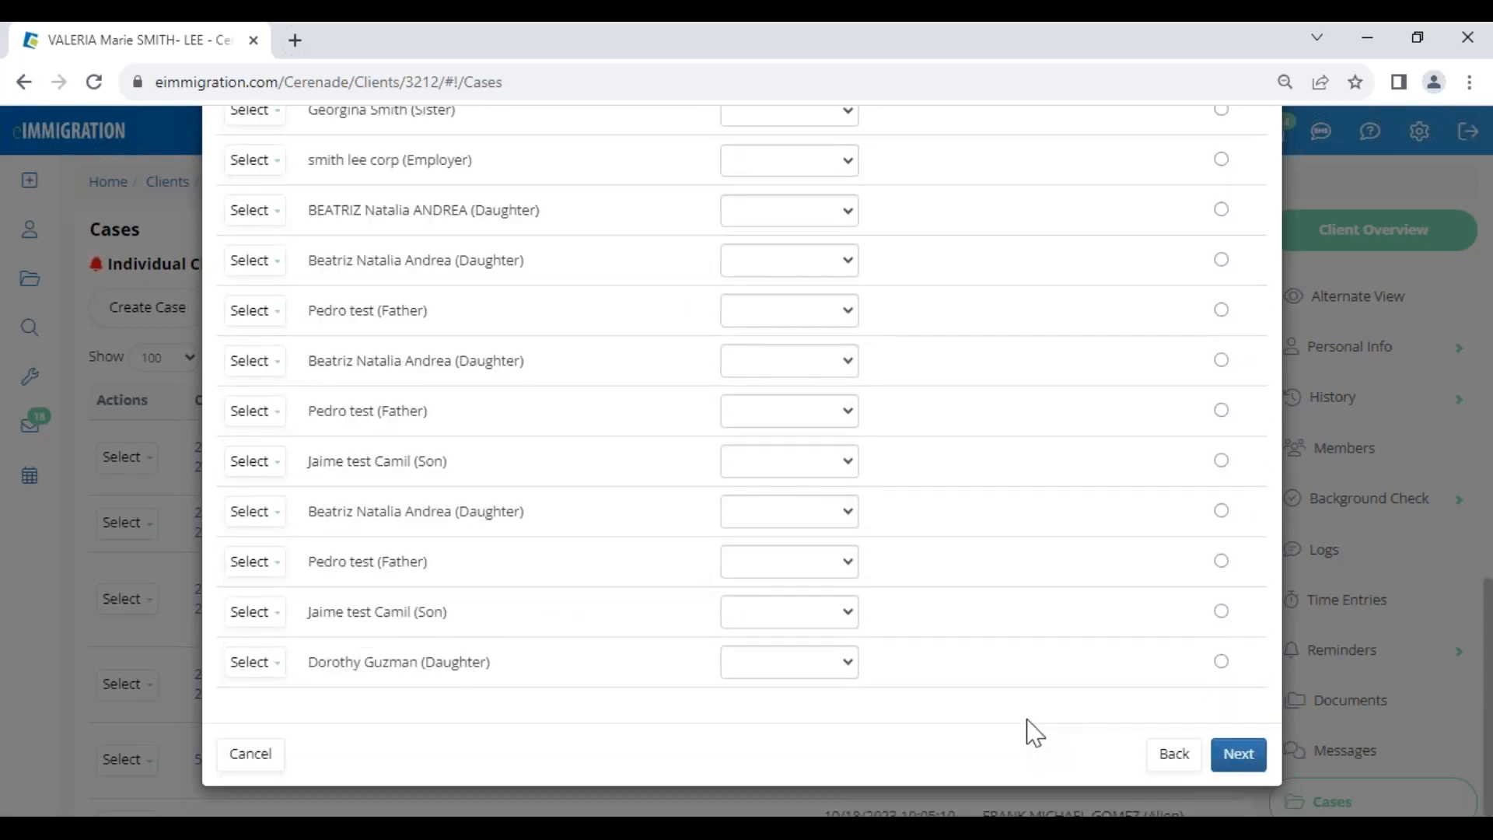
left_click(1241, 756)
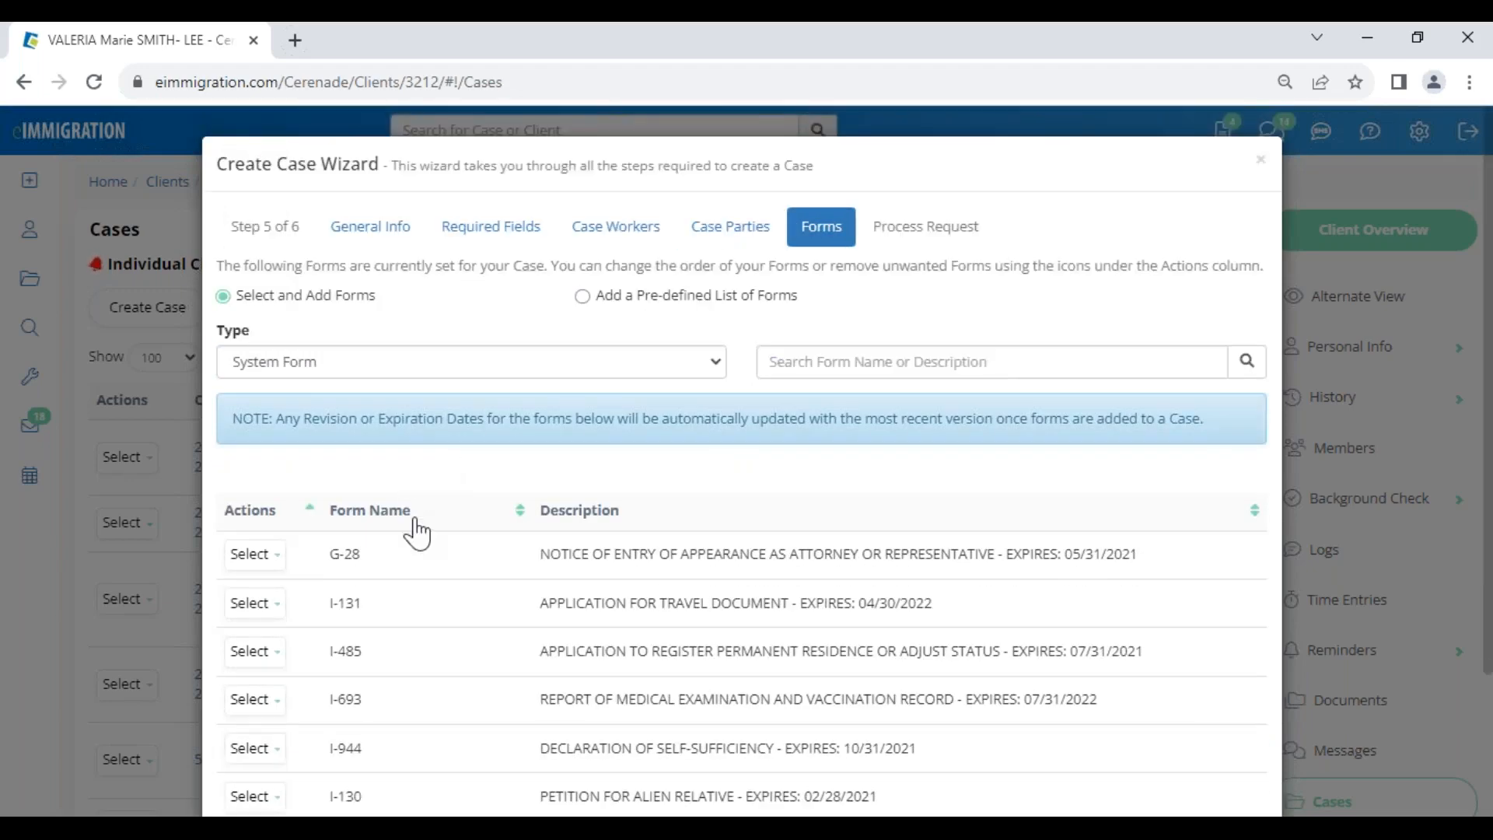
- Remove the I-944 form and the I-944 INTAKE FORM WIZARD from the case's forms
scroll(430, 637, "down", 3)
left_click(284, 573)
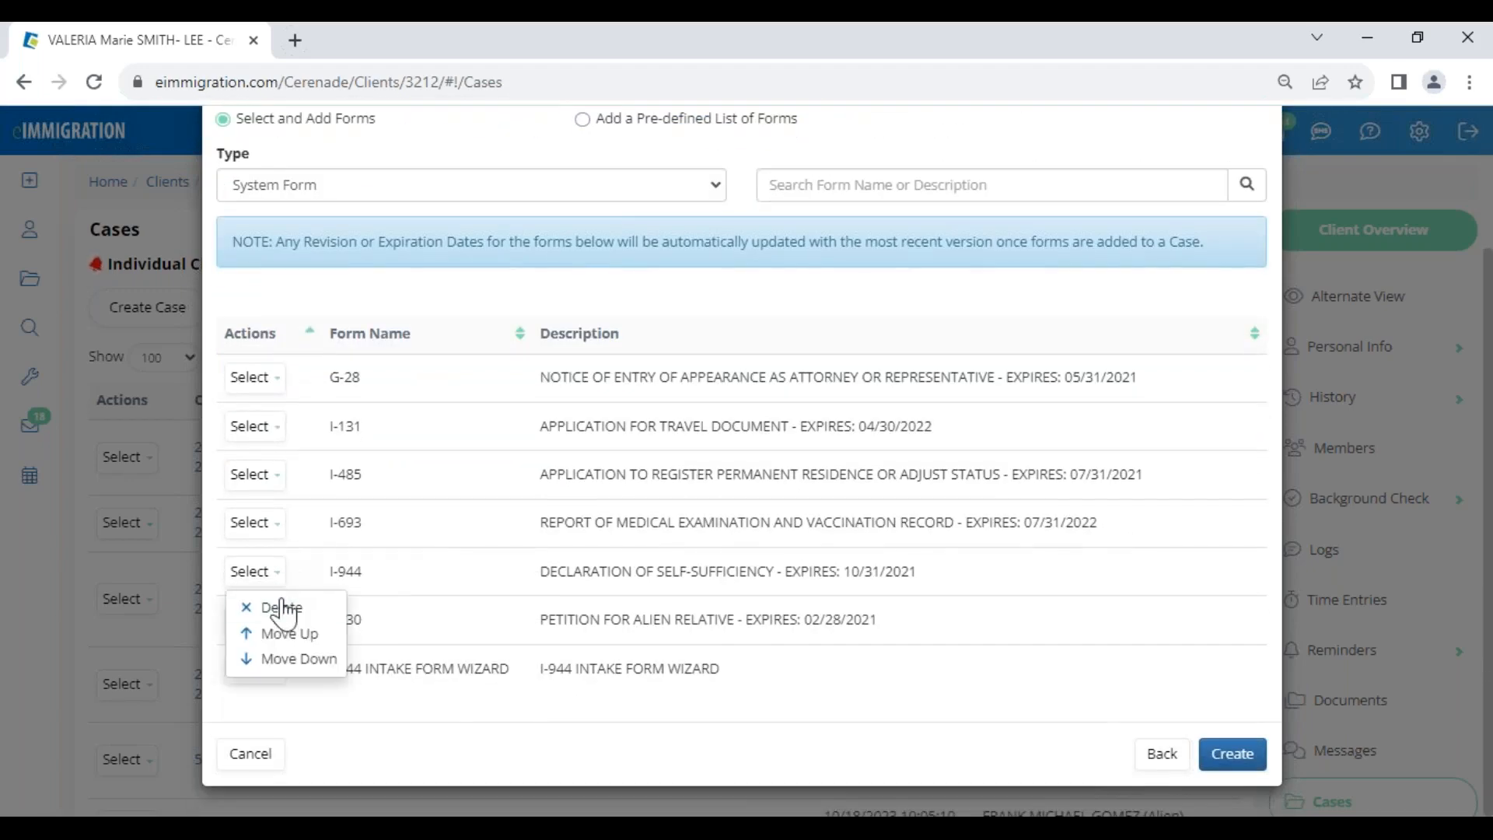
left_click(292, 622)
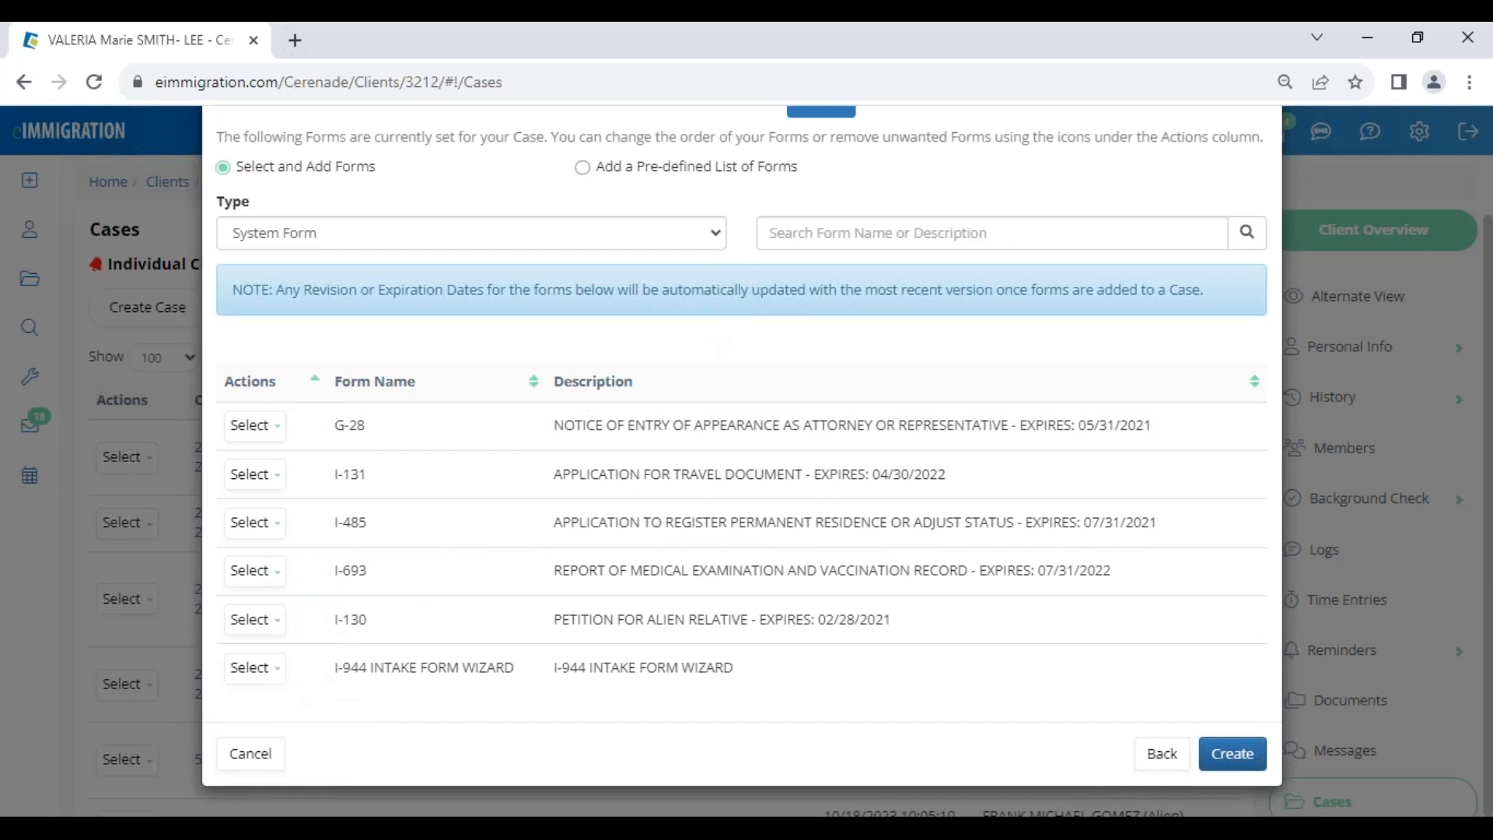
left_click(257, 667)
left_click(282, 705)
- Add the DS-160 nonimmigrant visa application form to the list and create the case
left_click(808, 282)
type("16")
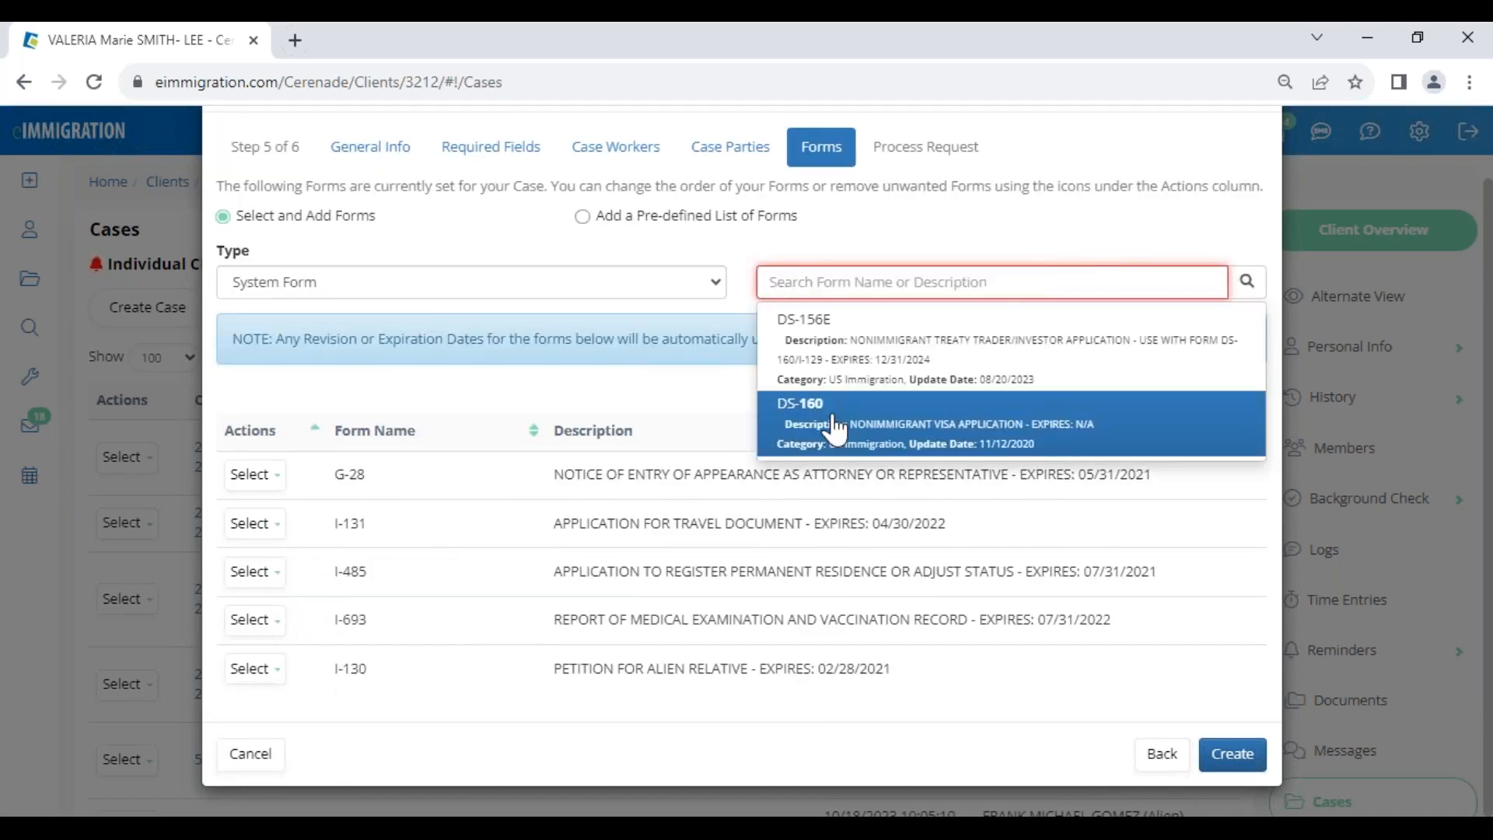
left_click(830, 412)
scroll(1055, 692, "down", 1)
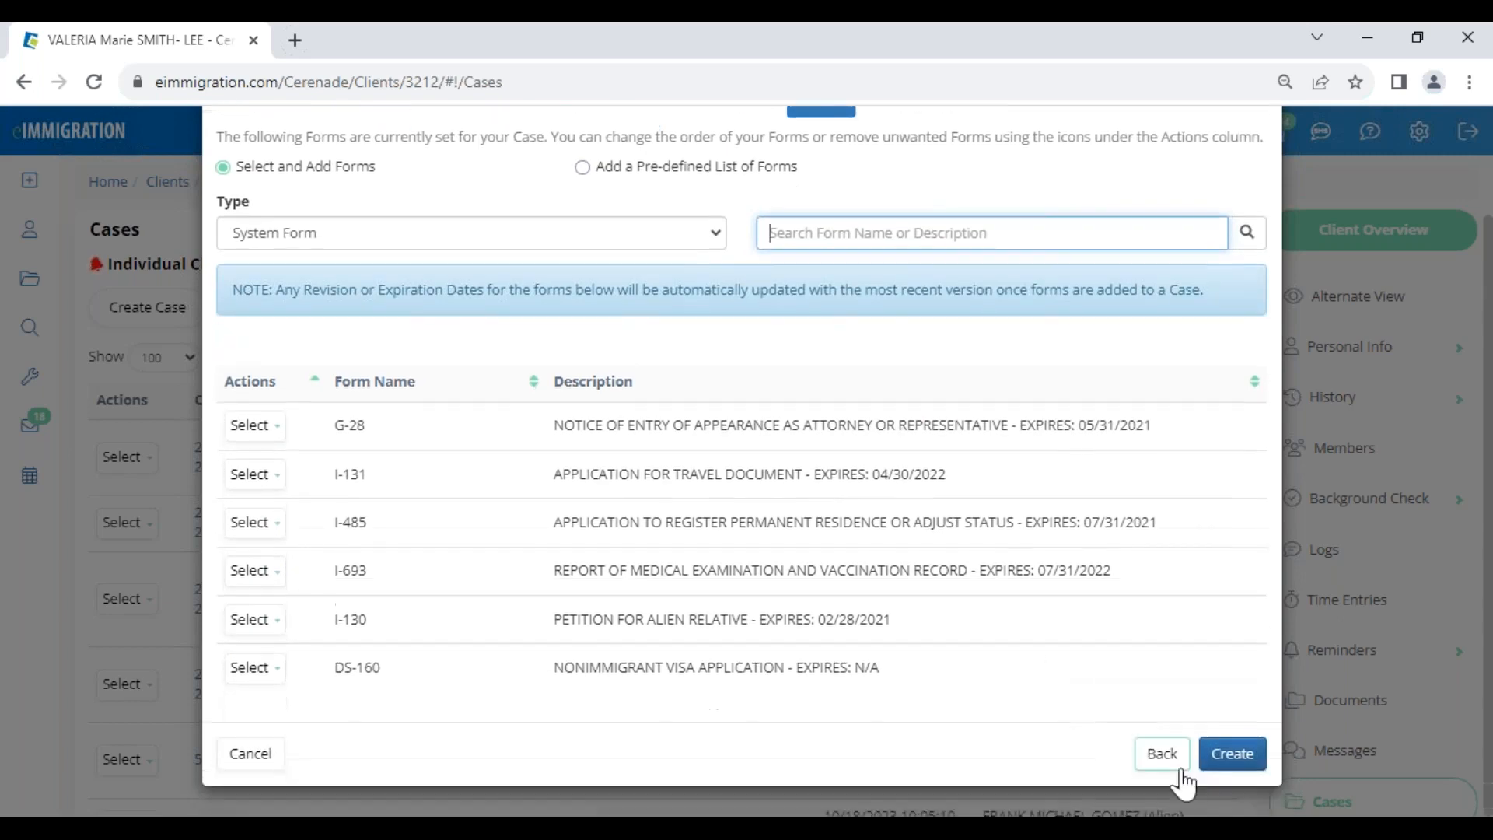
left_click(1241, 755)
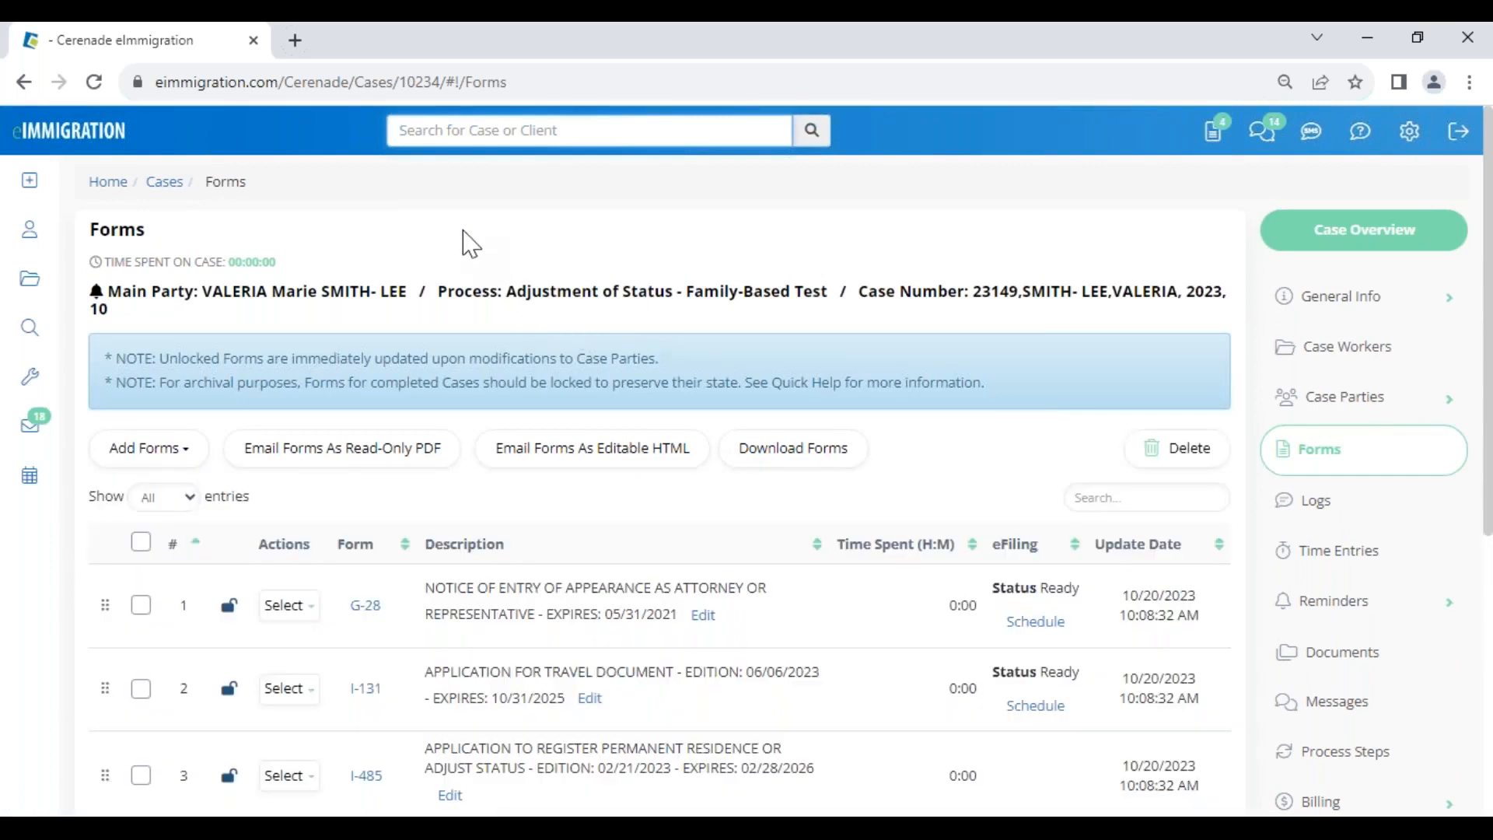
- Open the main party's client record from the new case and dismiss the client alerts
left_click(293, 303)
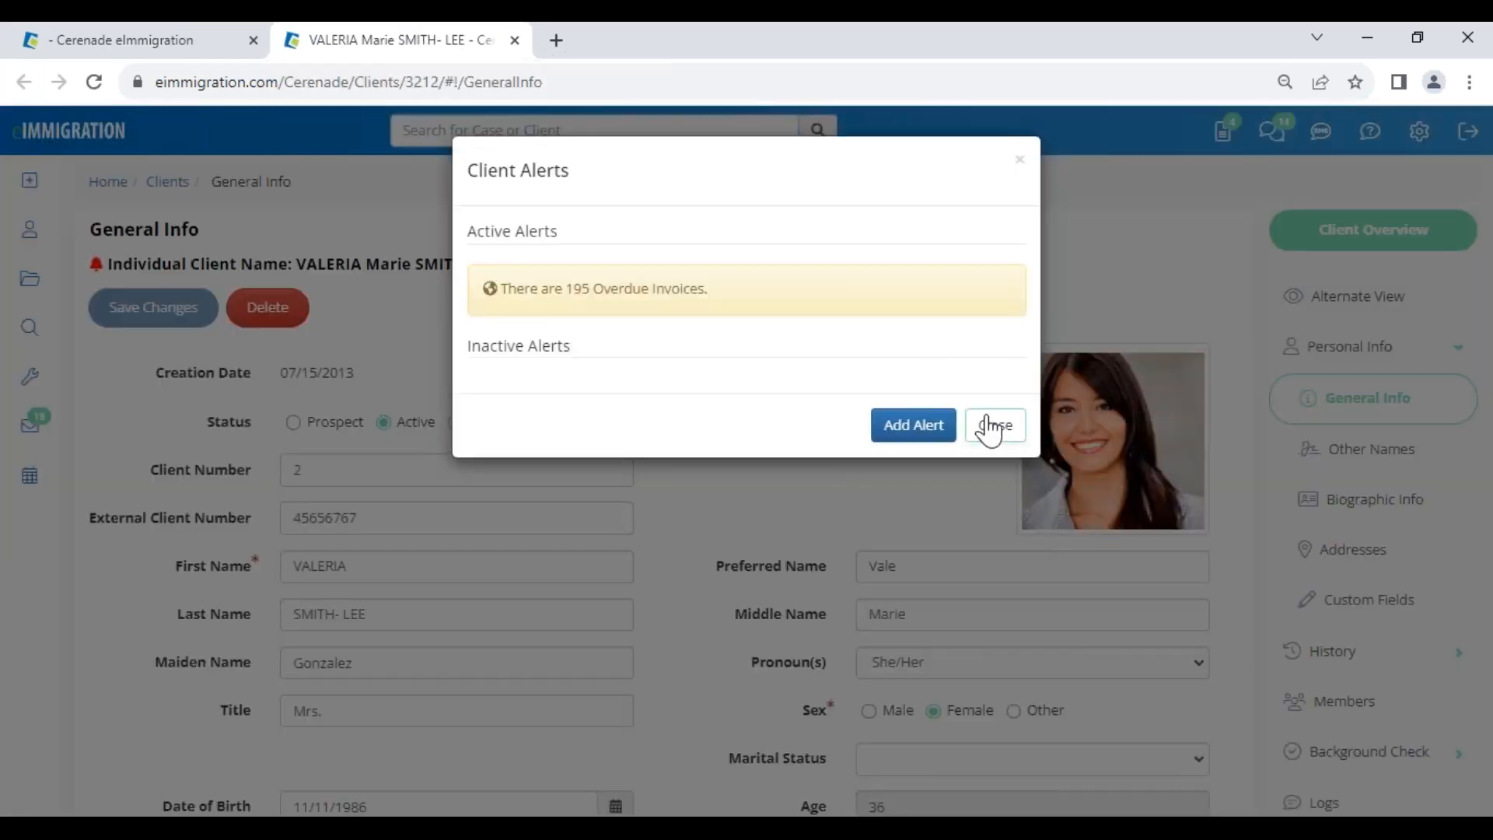
left_click(993, 424)
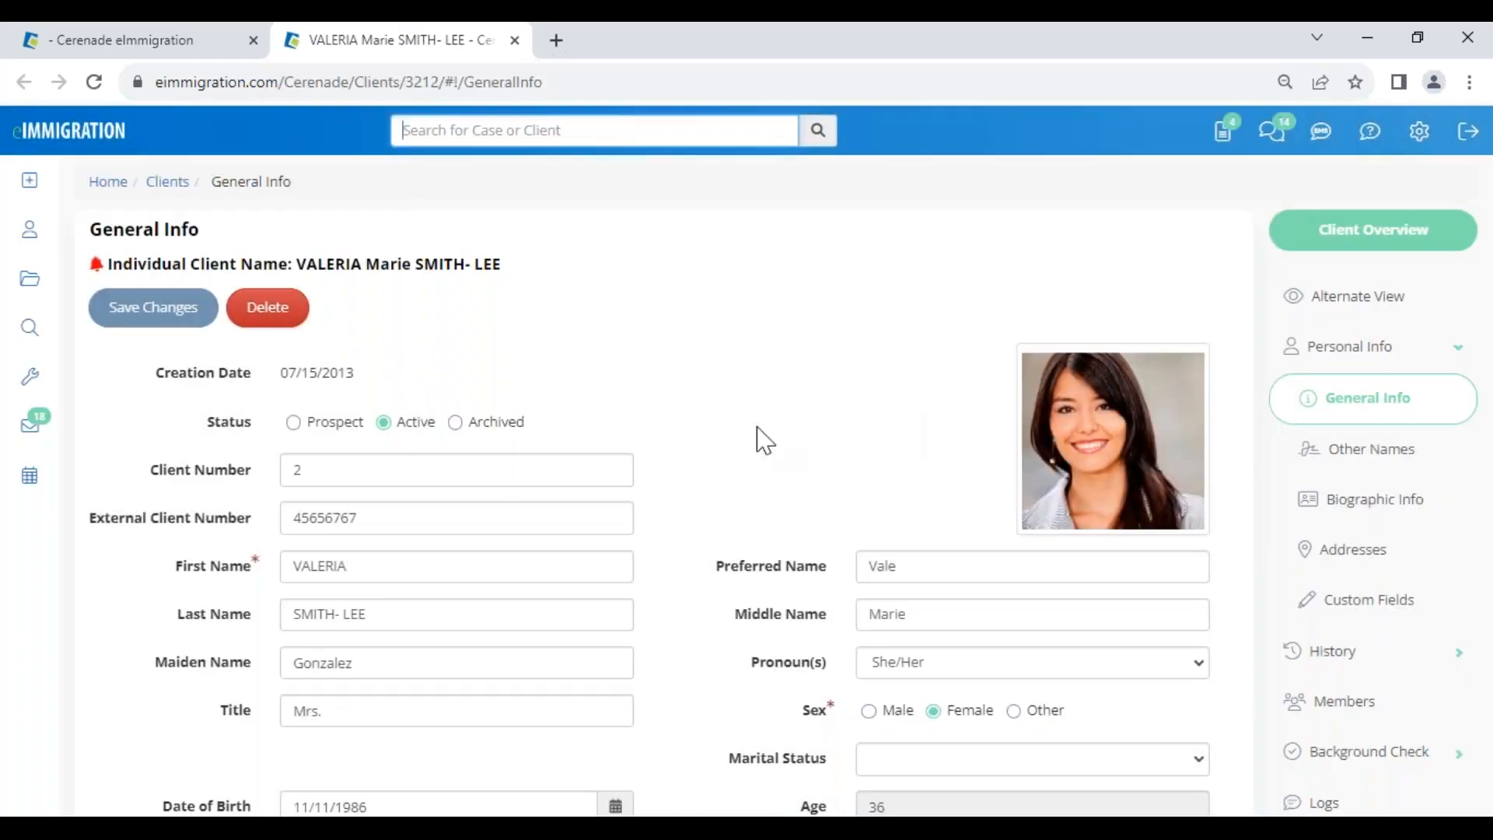
scroll(493, 347, "down", 1)
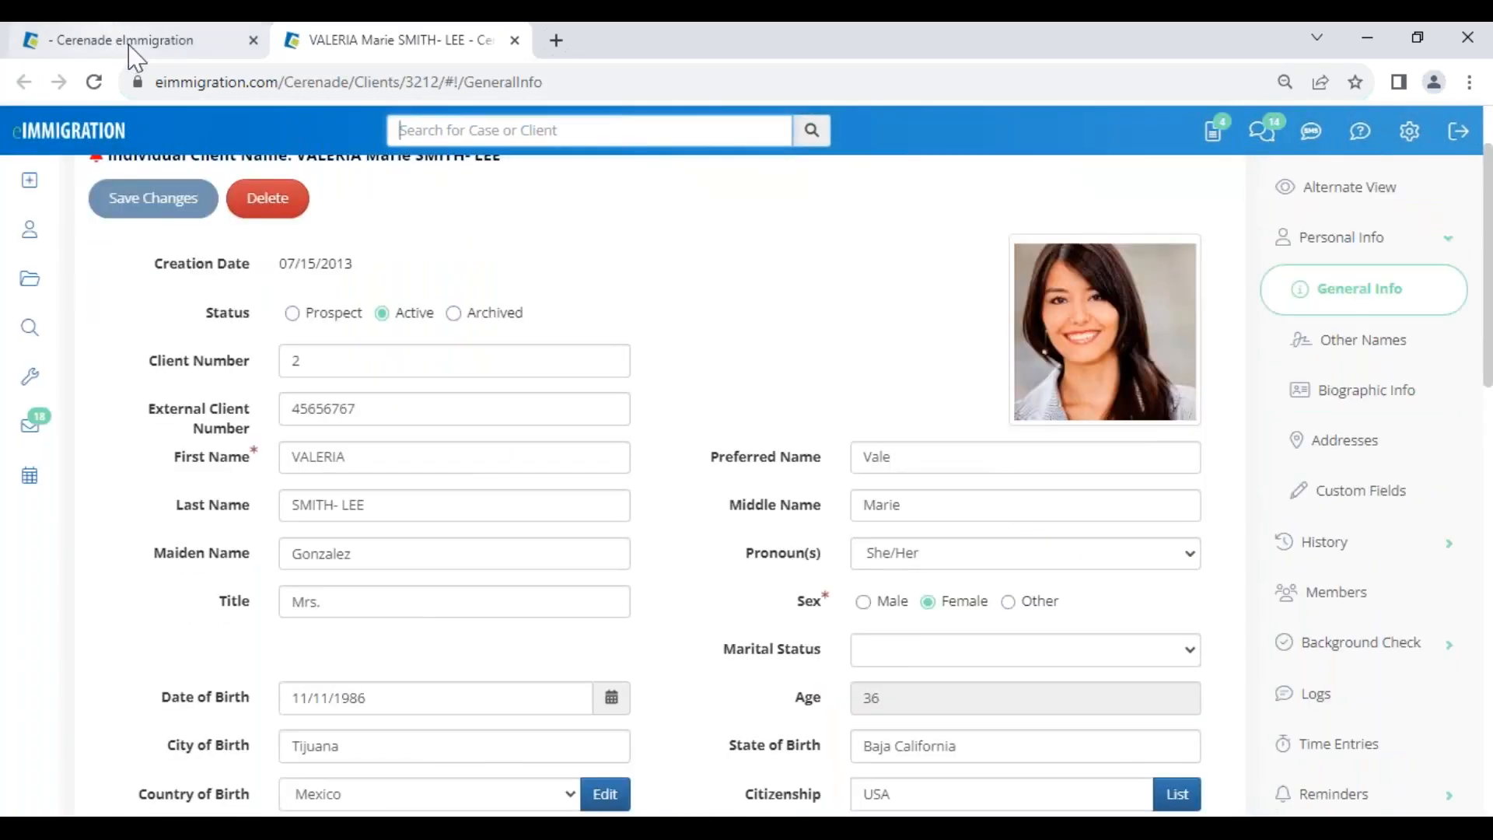
- Return to the new case and look through its forms list and the available tools
left_click(132, 46)
scroll(509, 644, "down", 4)
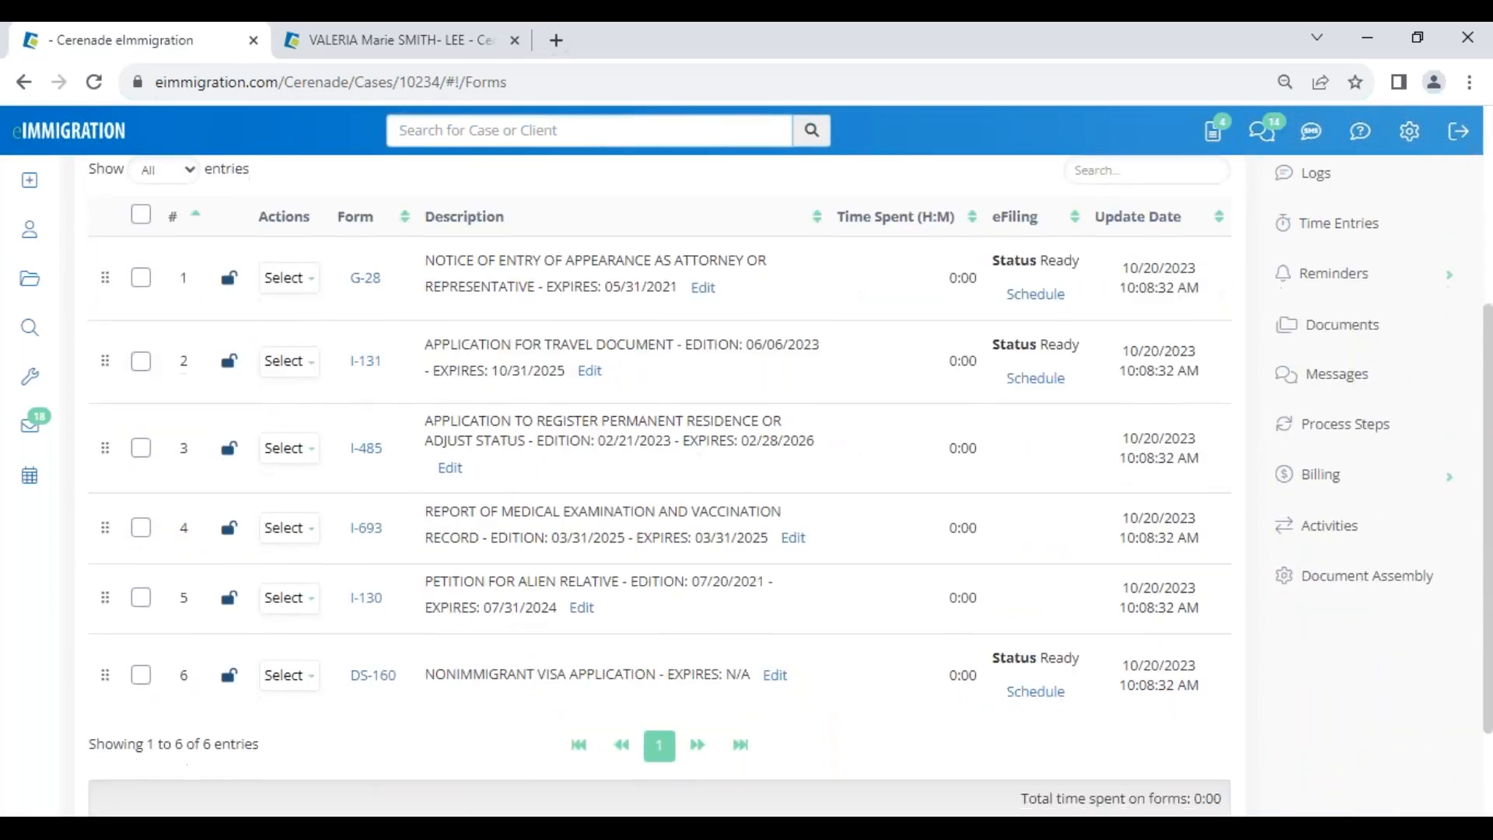
scroll(381, 251, "up", 4)
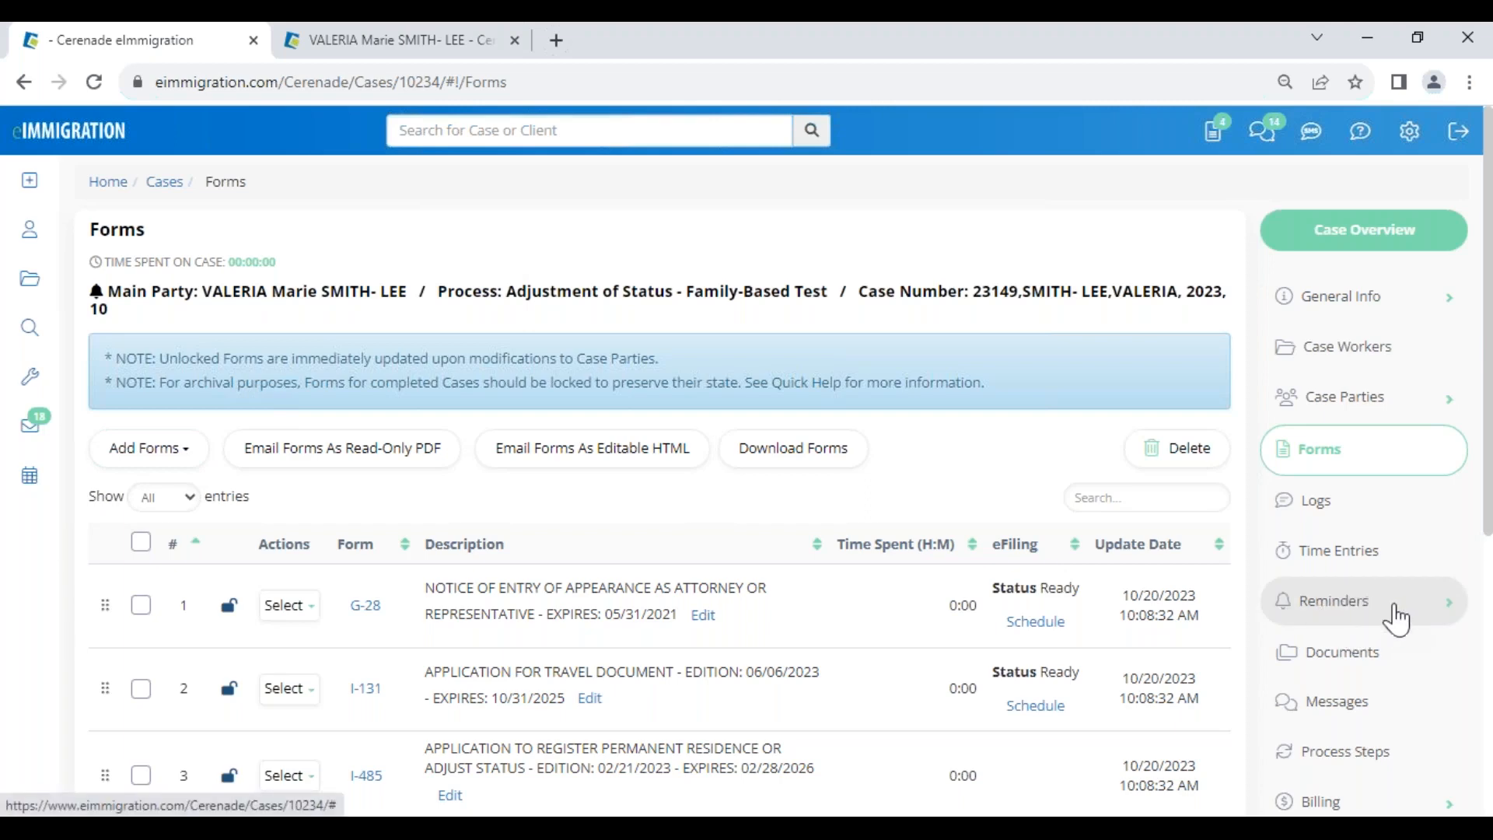
left_click(31, 378)
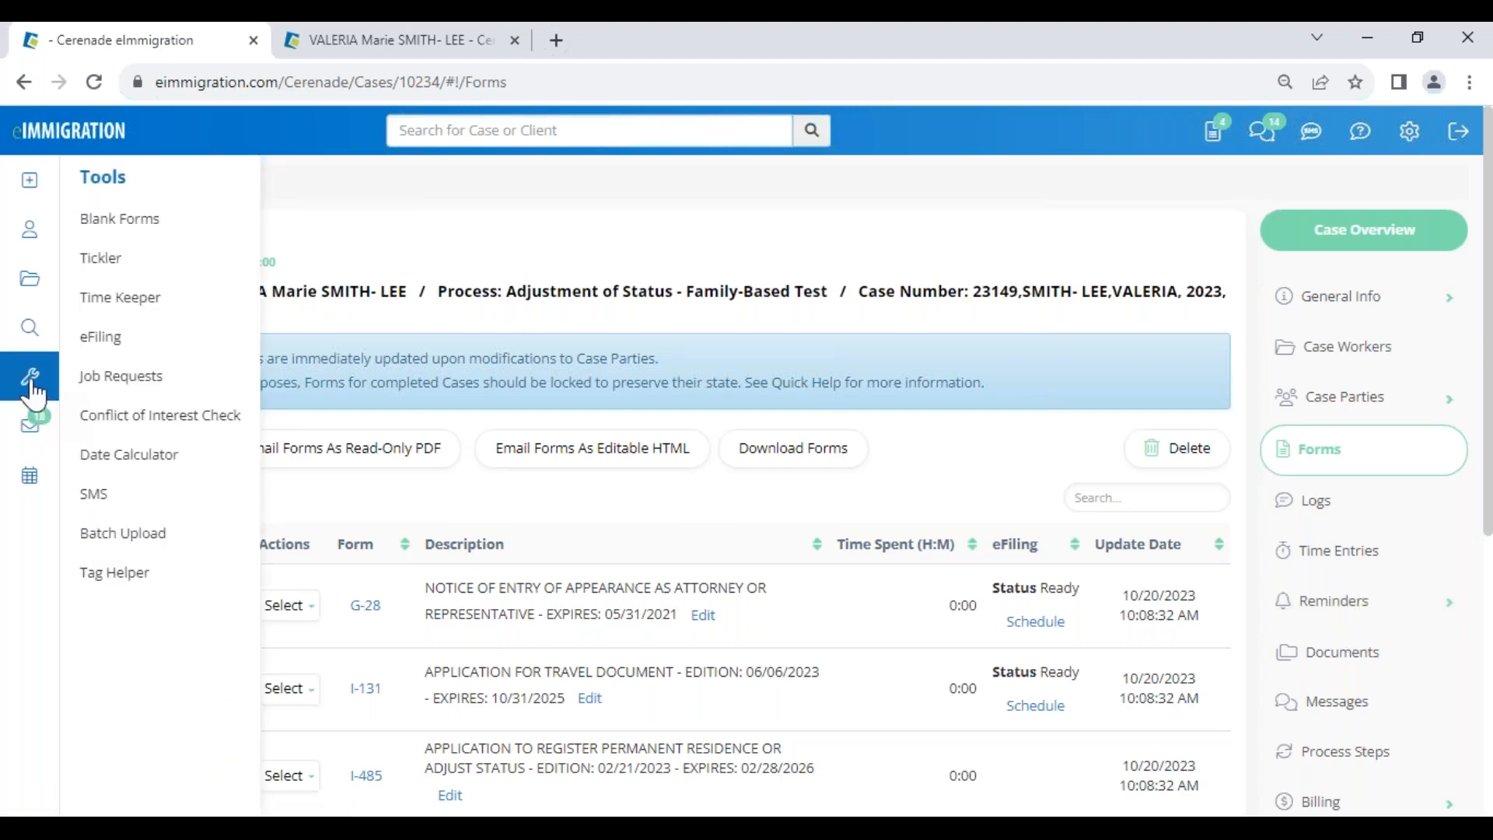
left_click(29, 327)
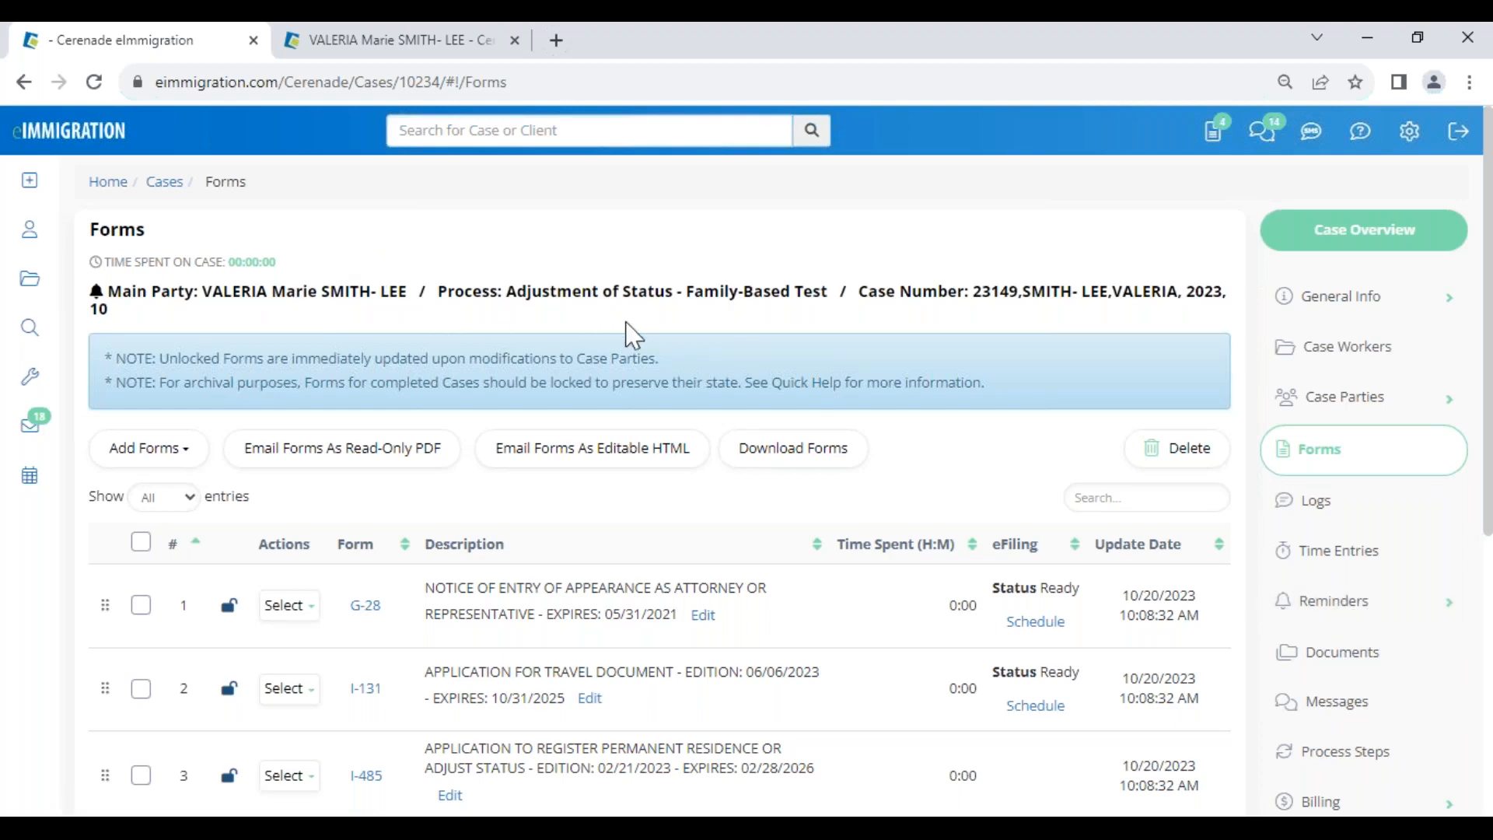
- Go back to the client record, open its reminders and start adding a new reminder
left_click(420, 55)
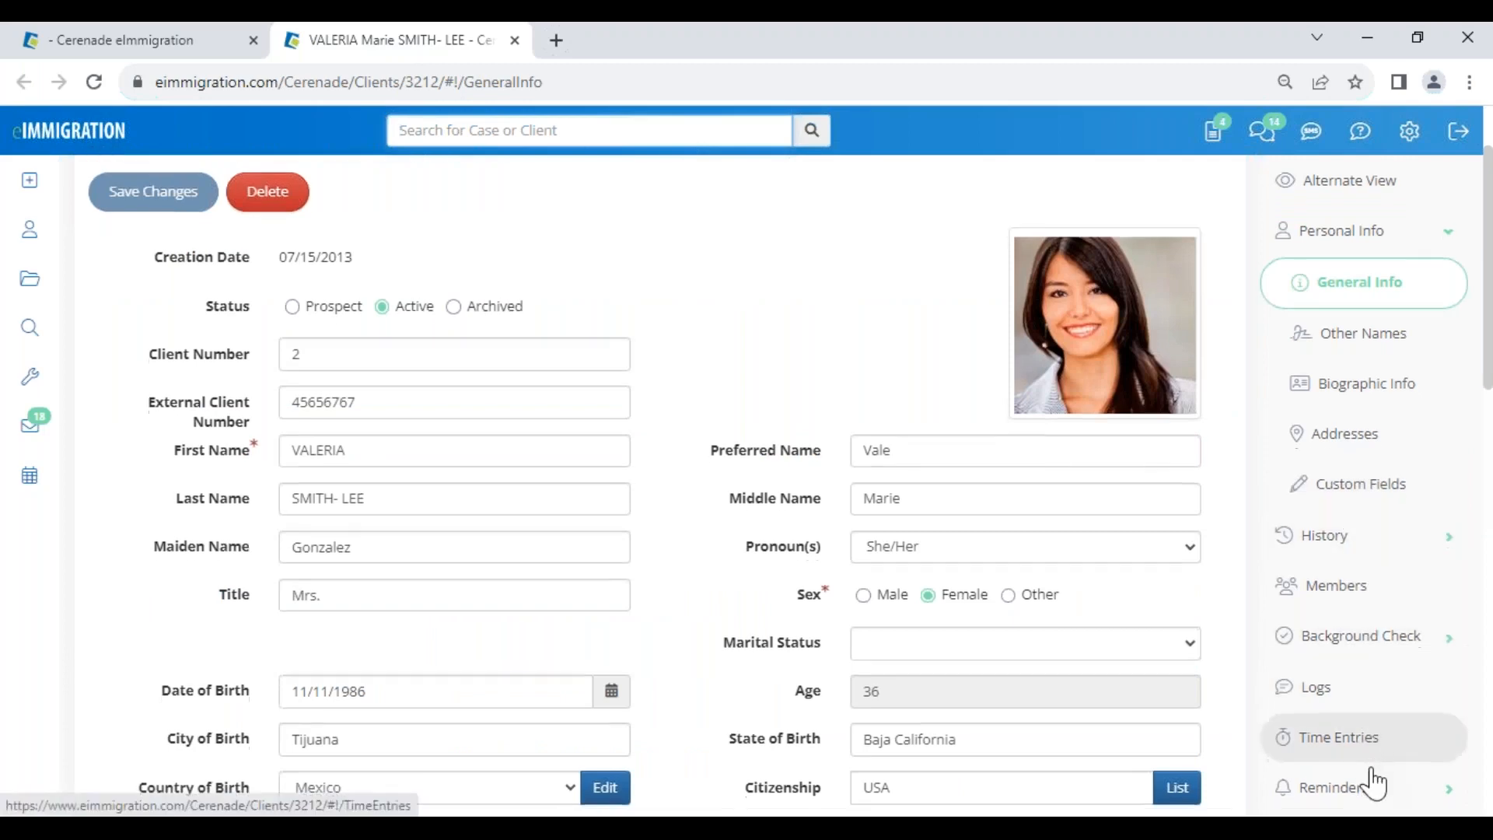
scroll(1373, 769, "down", 2)
left_click(1350, 684)
left_click(1341, 494)
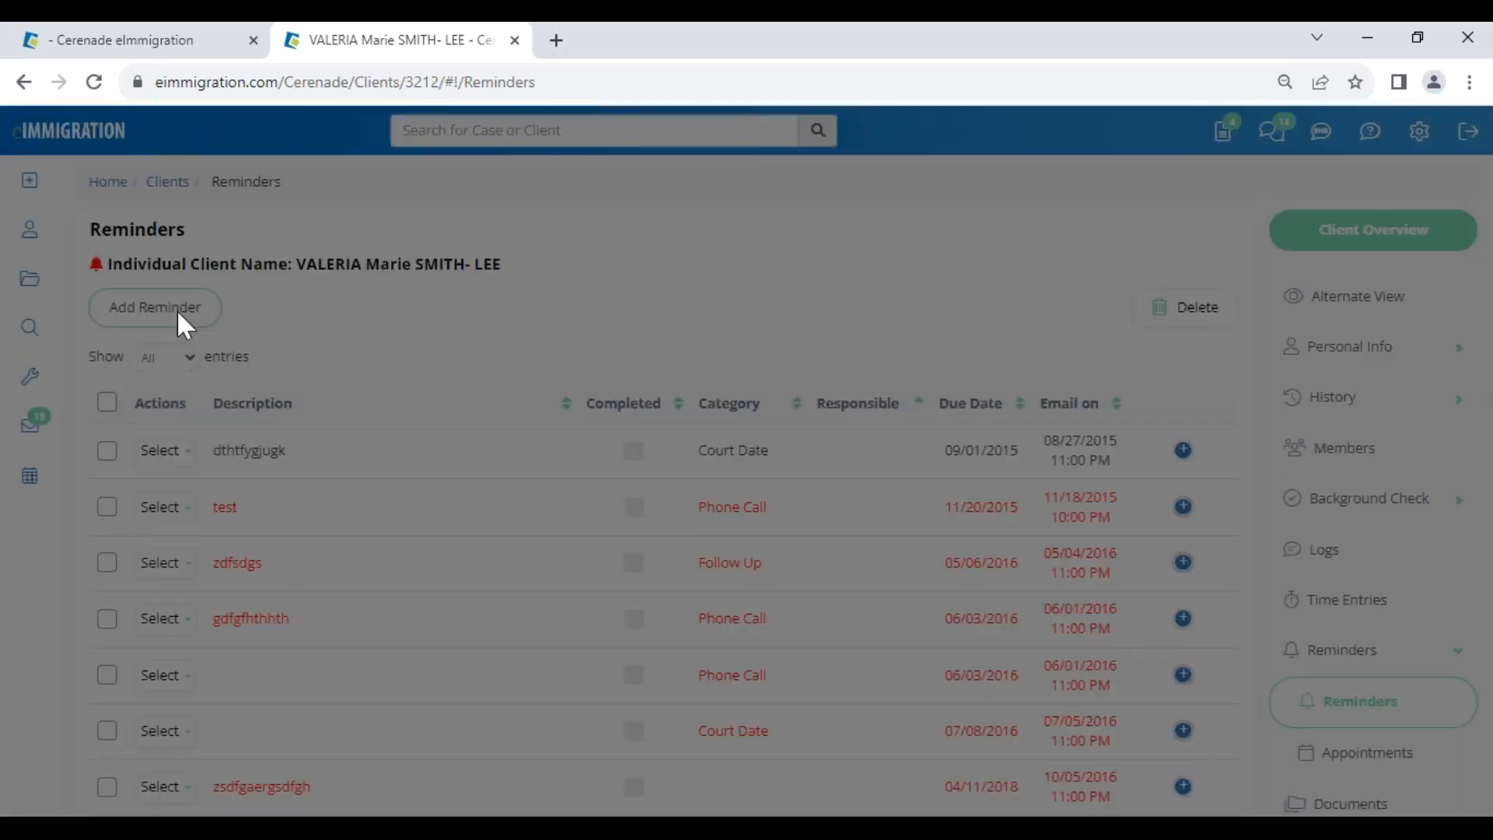
left_click(178, 311)
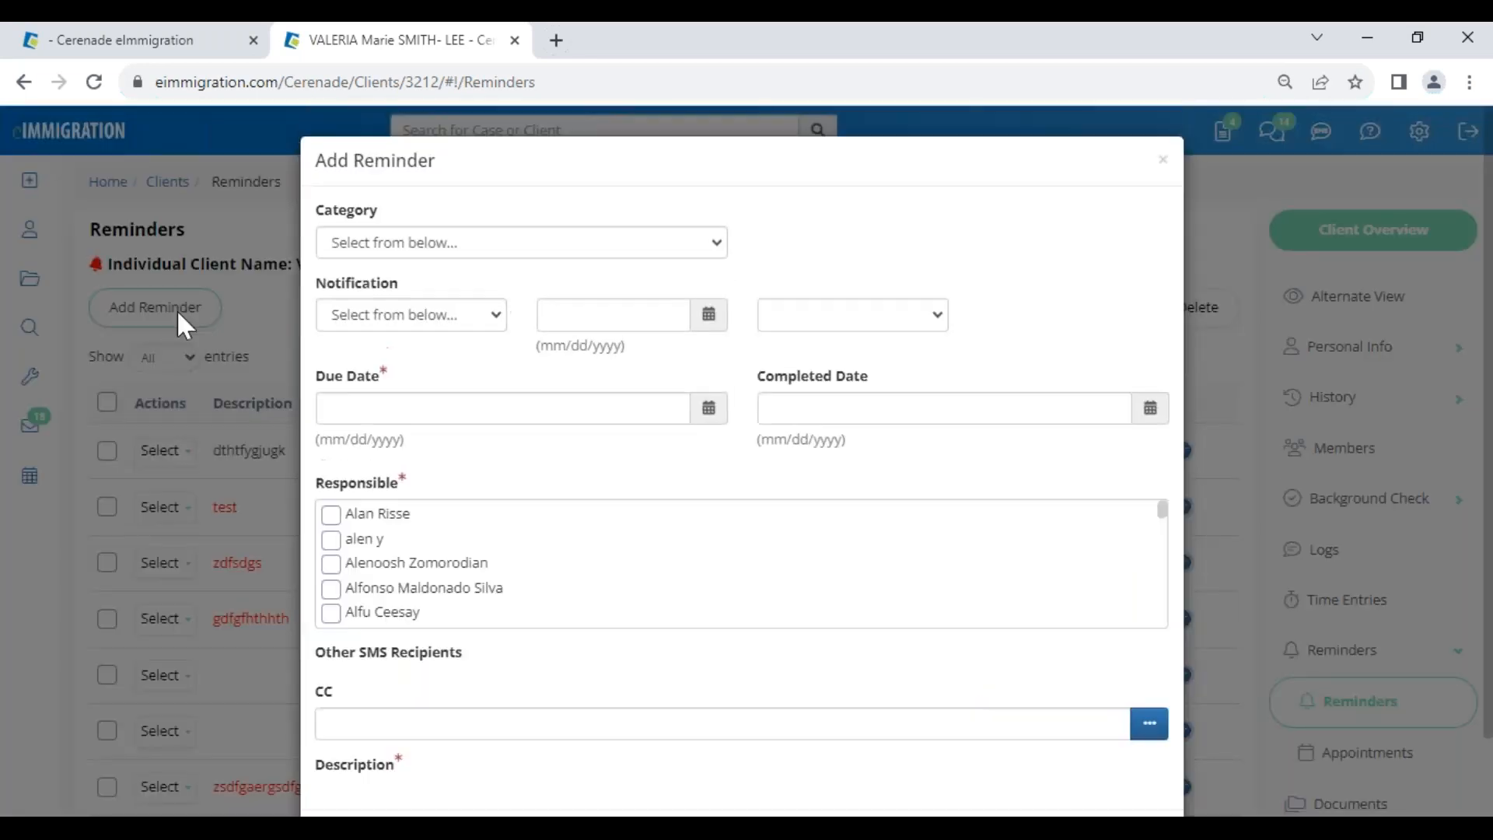
left_click(416, 250)
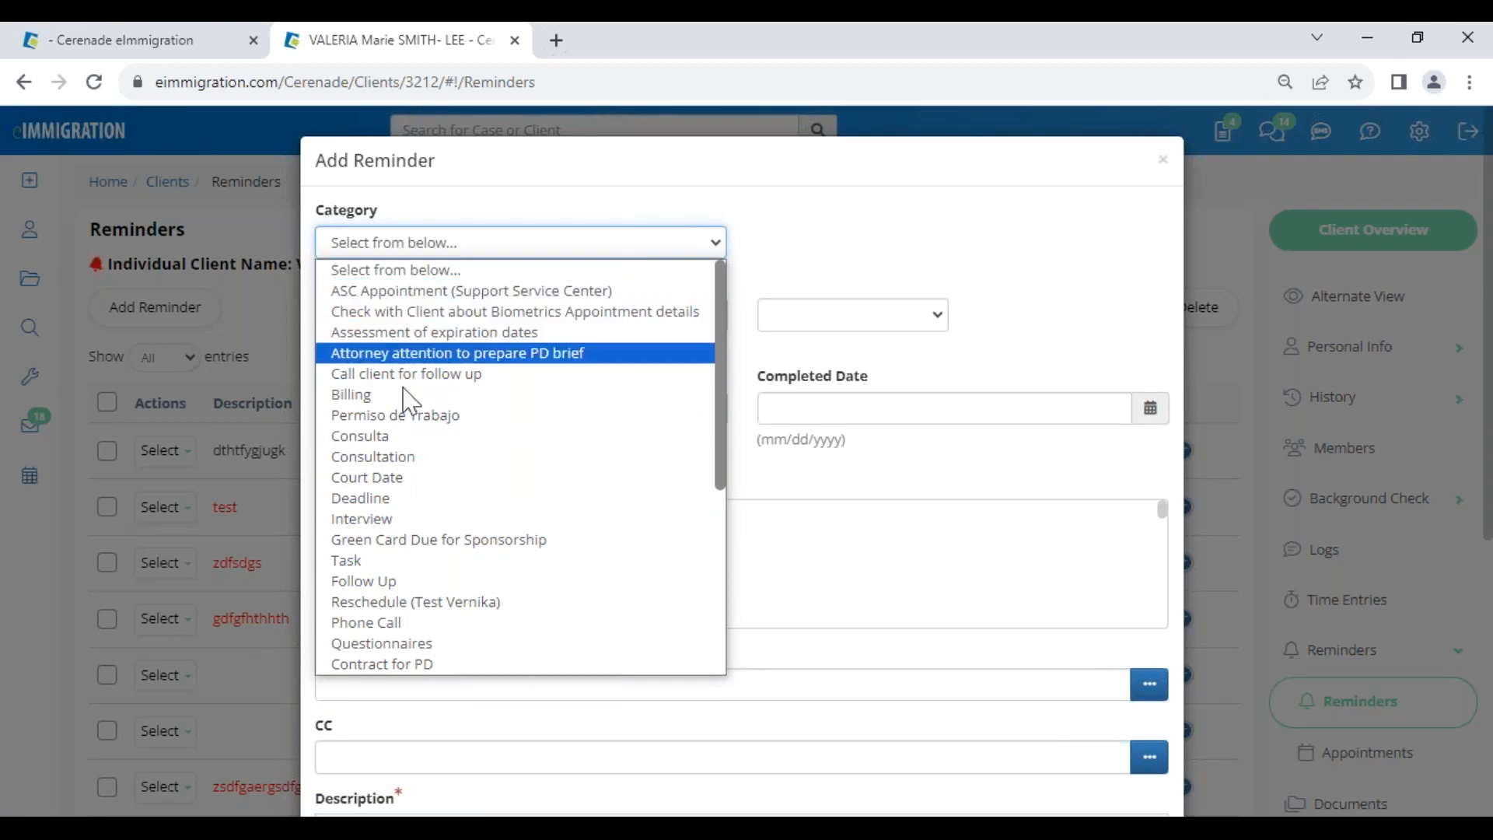
left_click(441, 542)
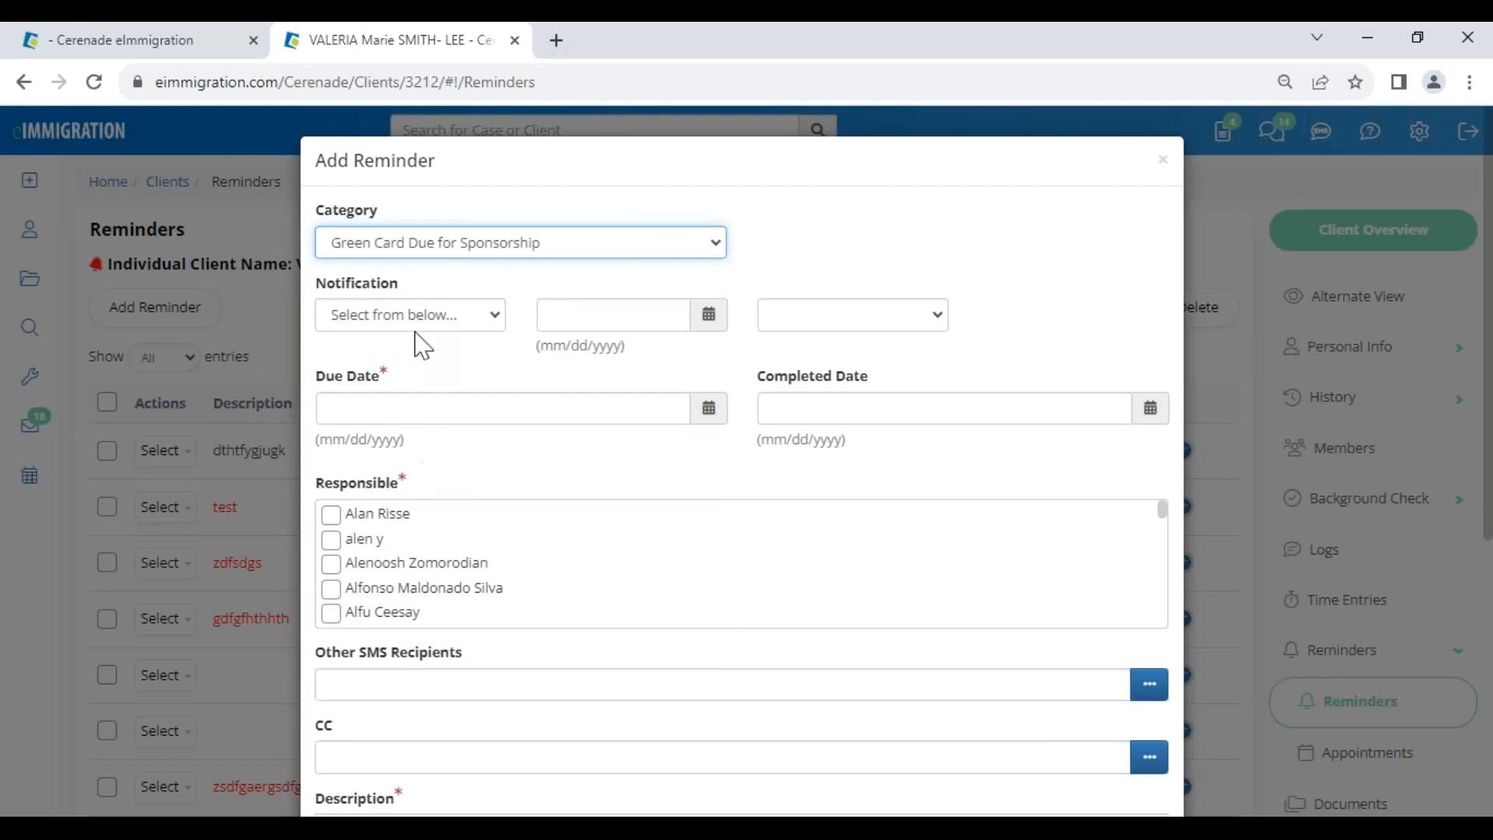
left_click(516, 249)
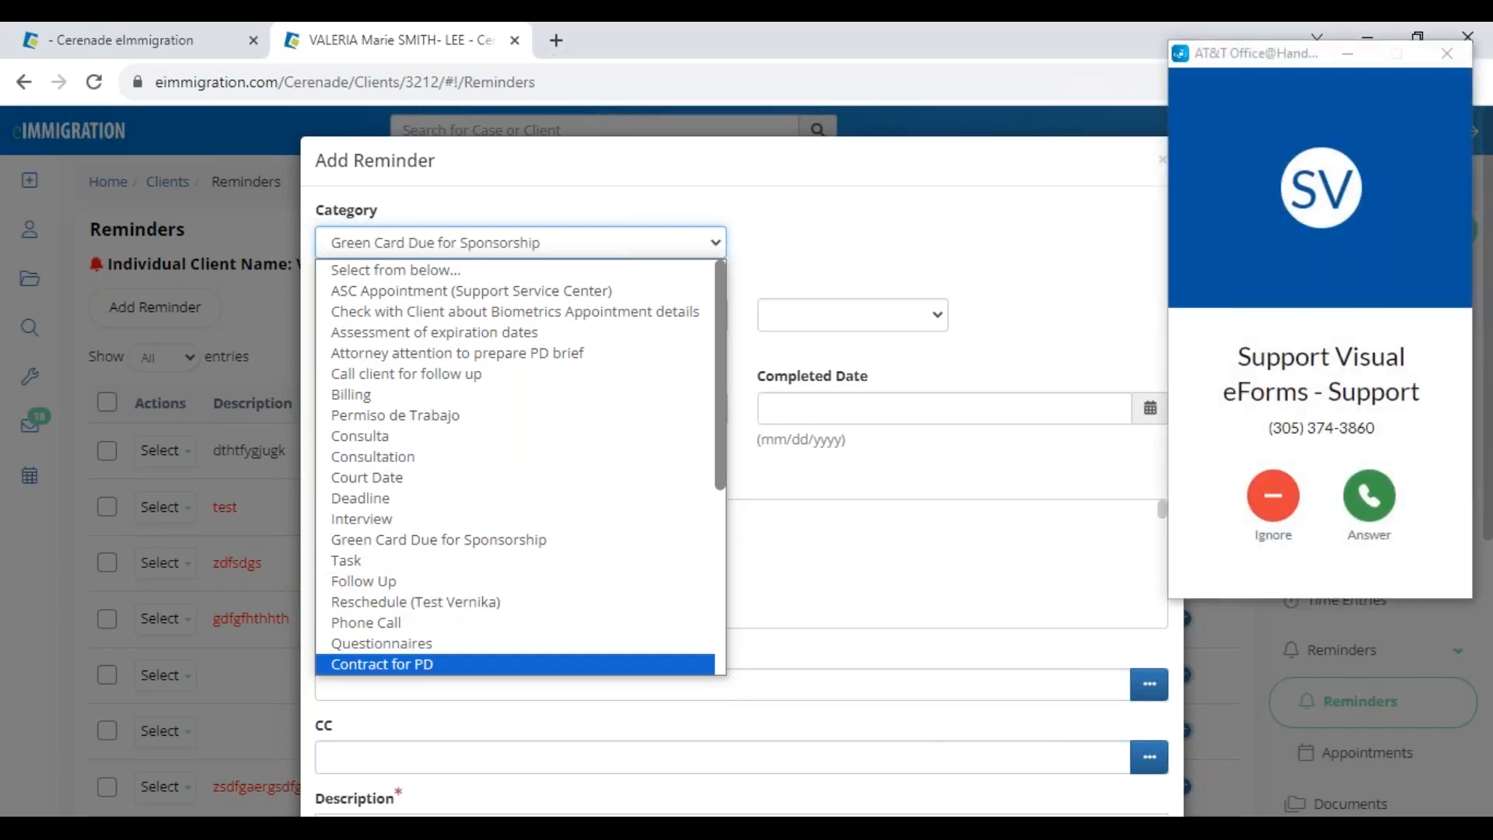
left_click(1275, 500)
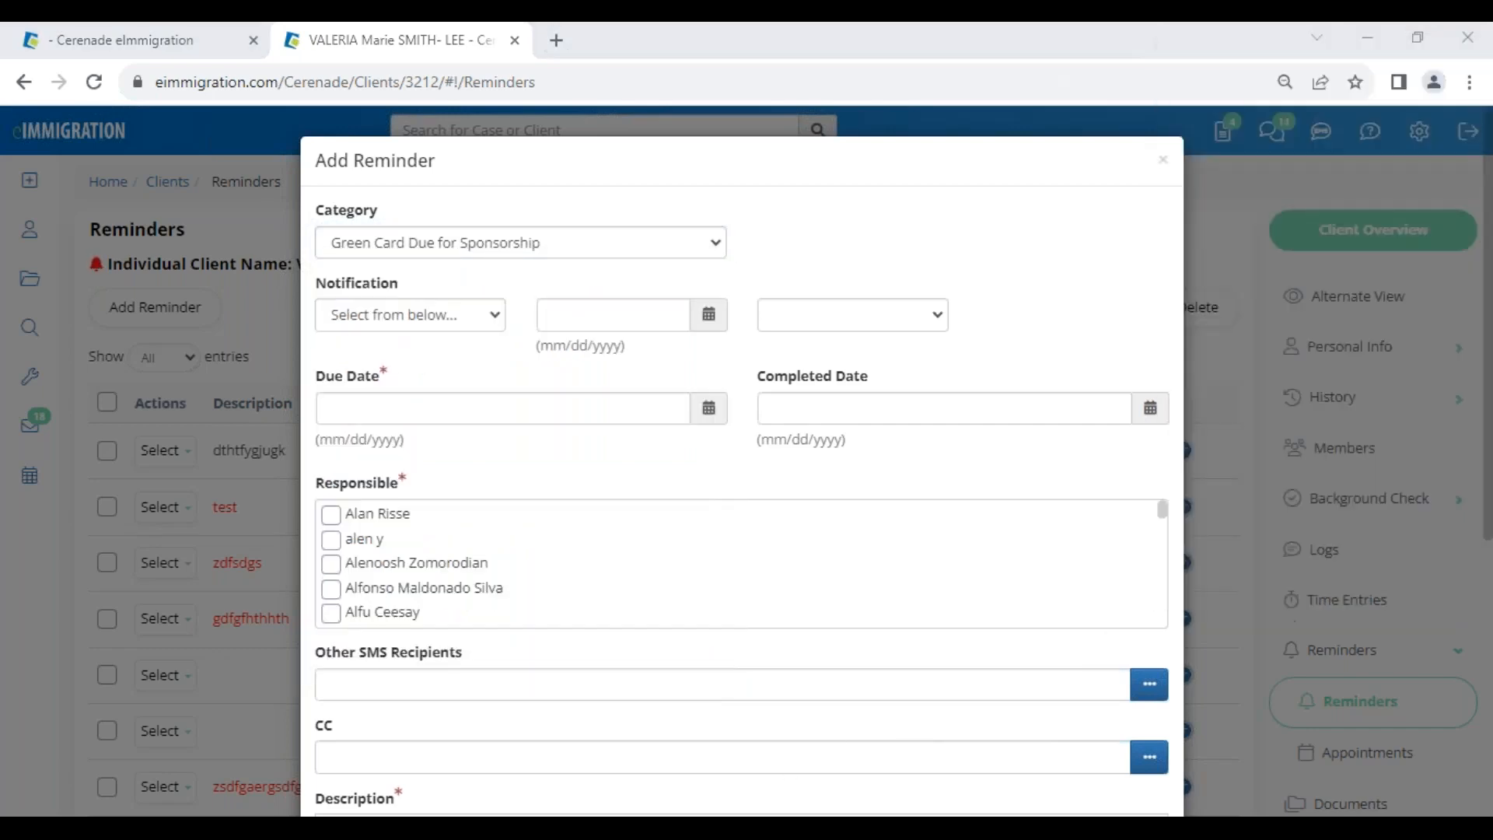
left_click(1164, 160)
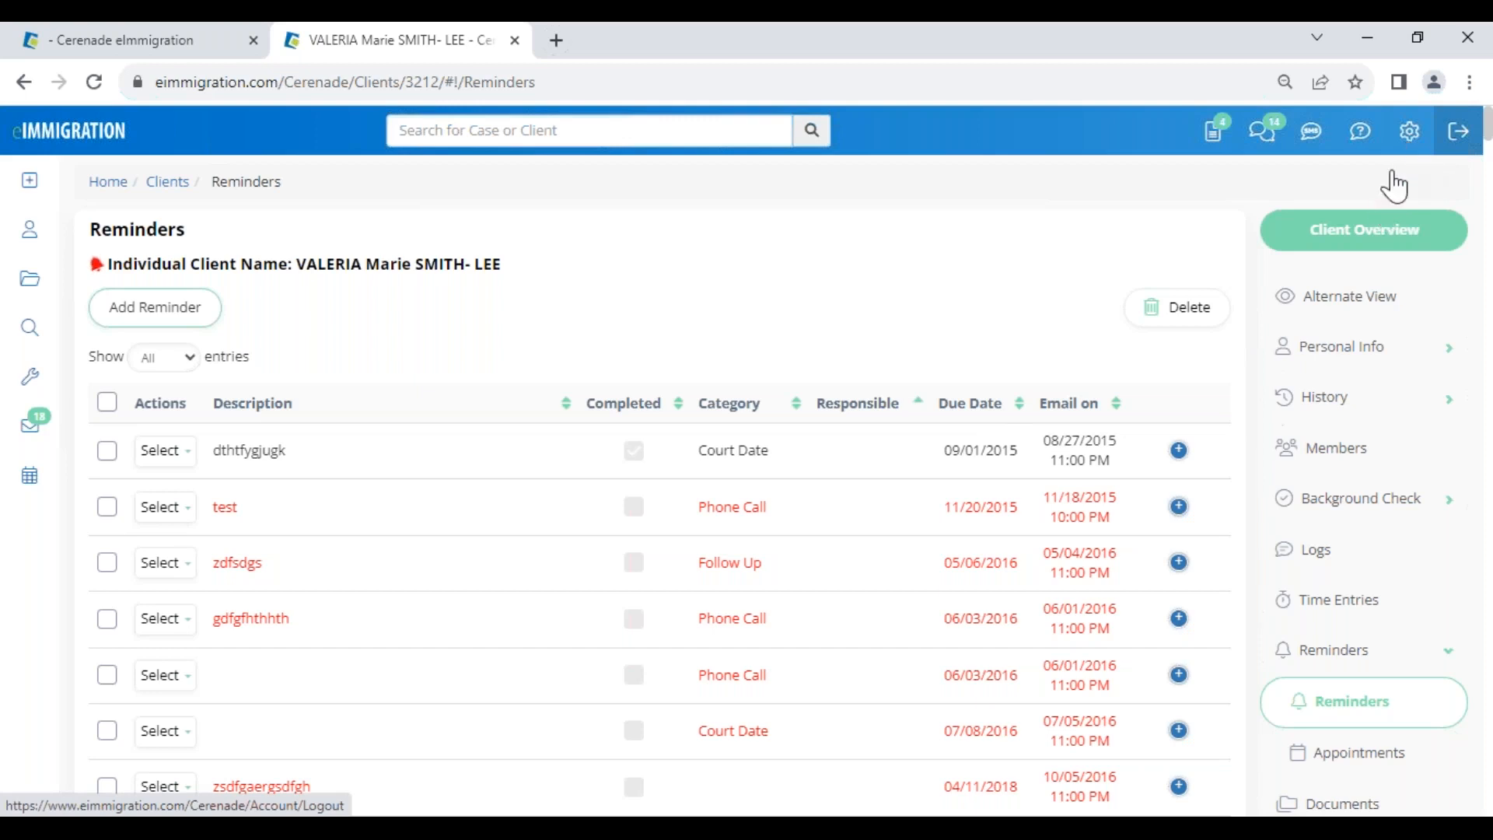
- Open the administrative tools in a separate browser tab and go to the case reminder types
left_click(1420, 133)
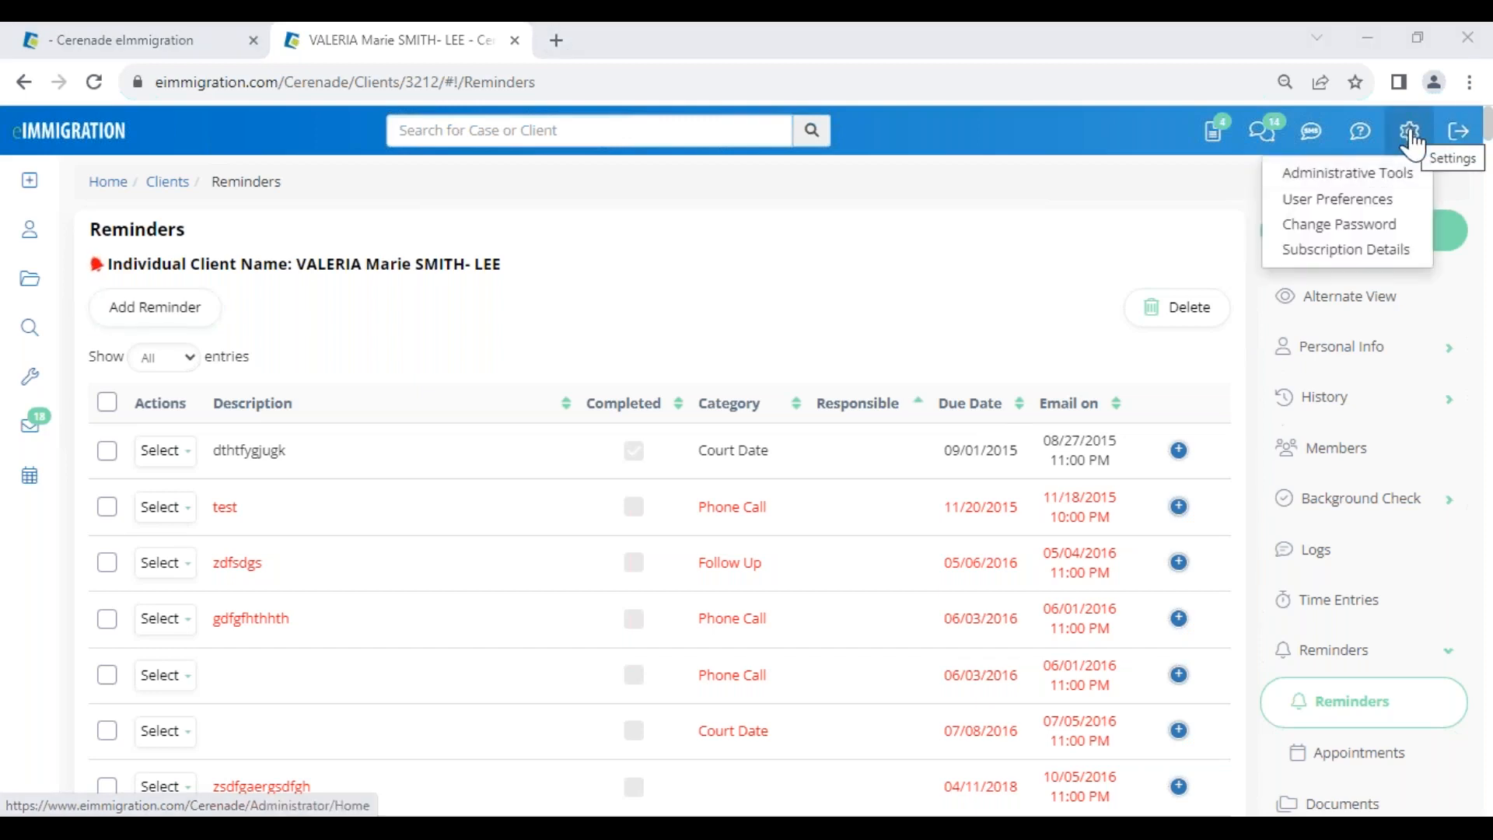
right_click(1385, 184)
left_click(1349, 195)
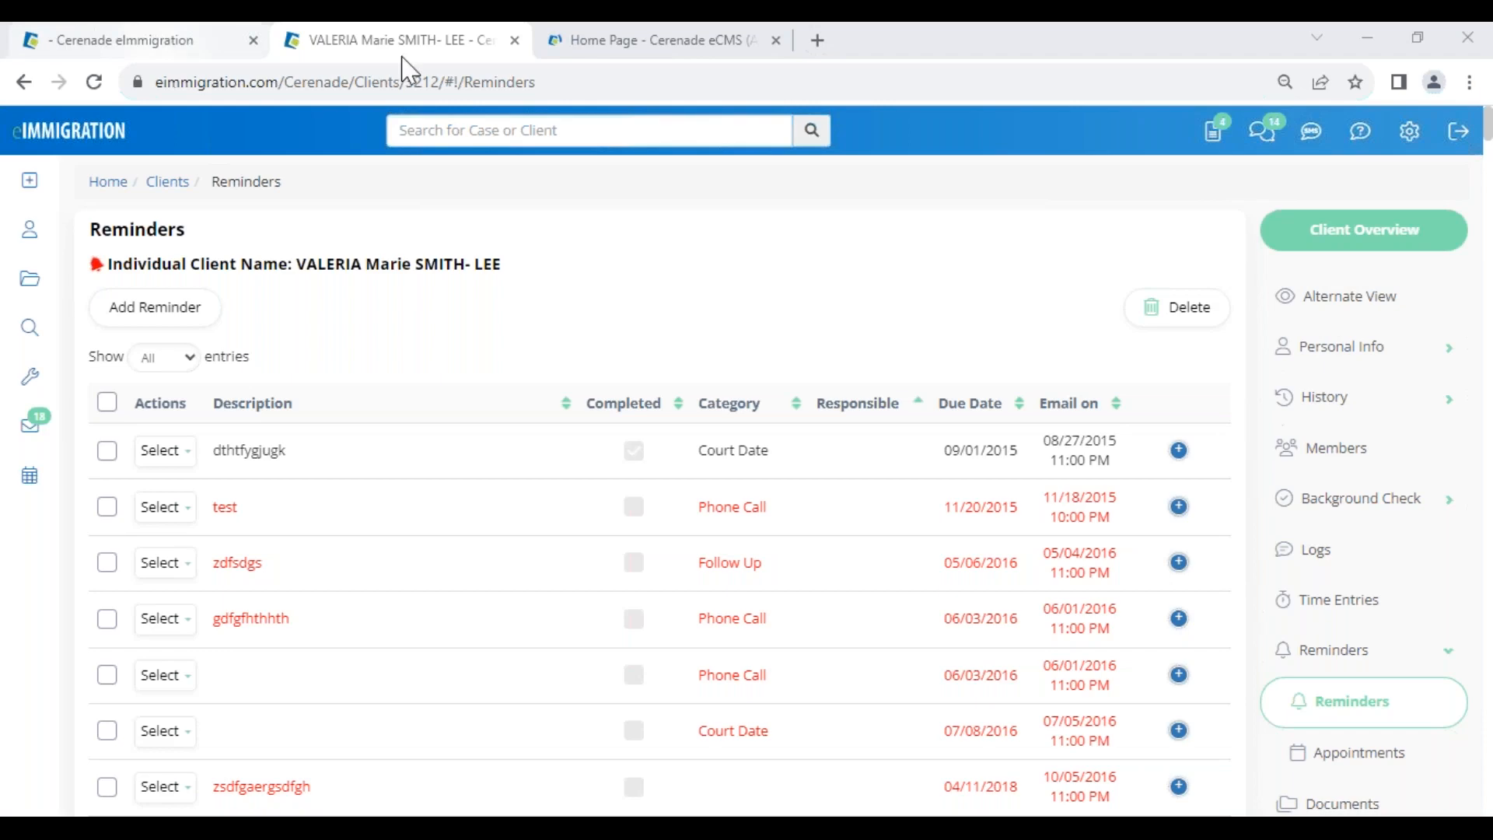
left_click(704, 54)
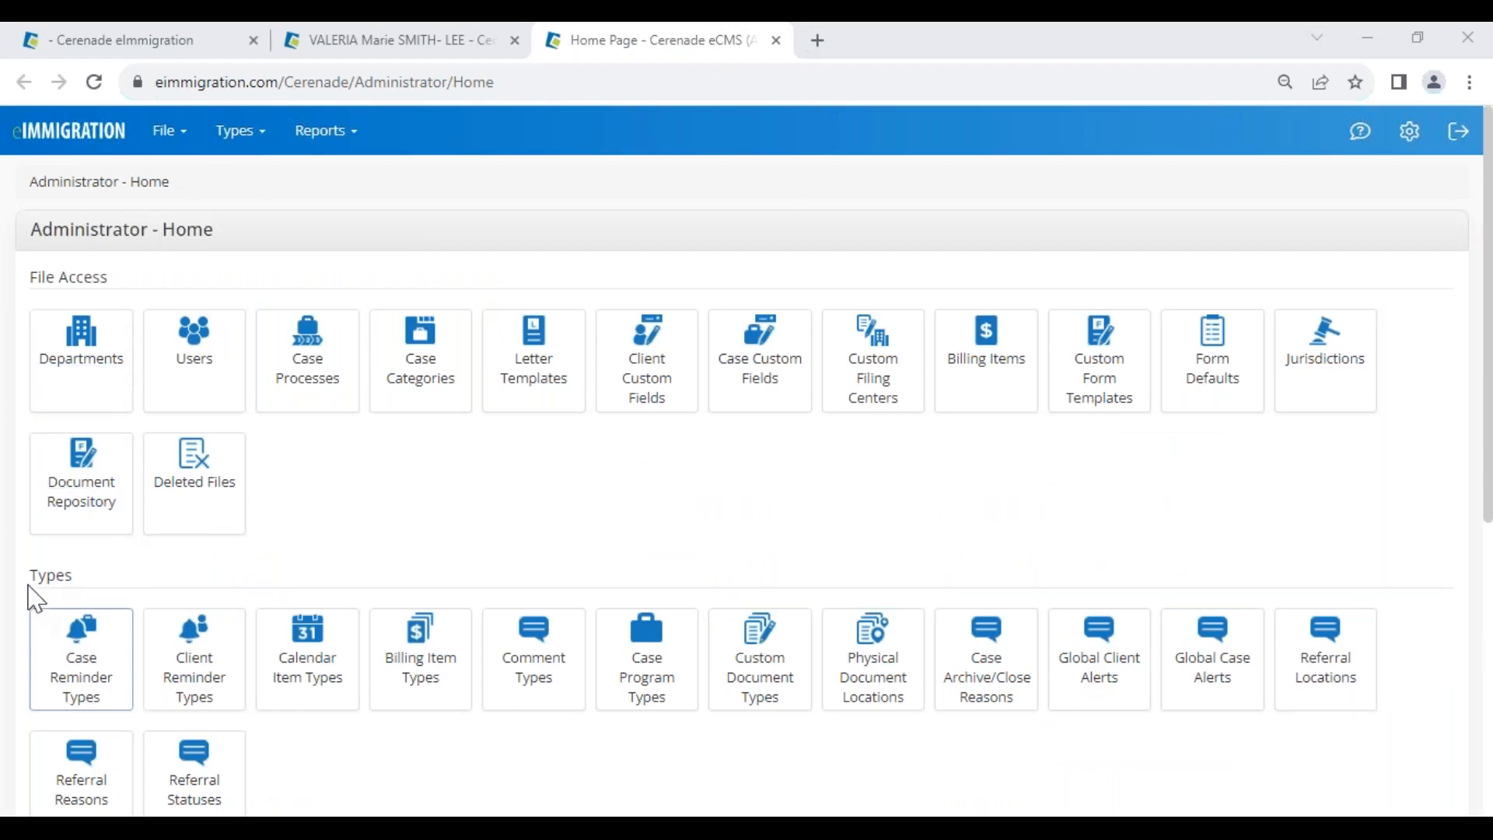
left_click_drag(33, 594, 90, 596)
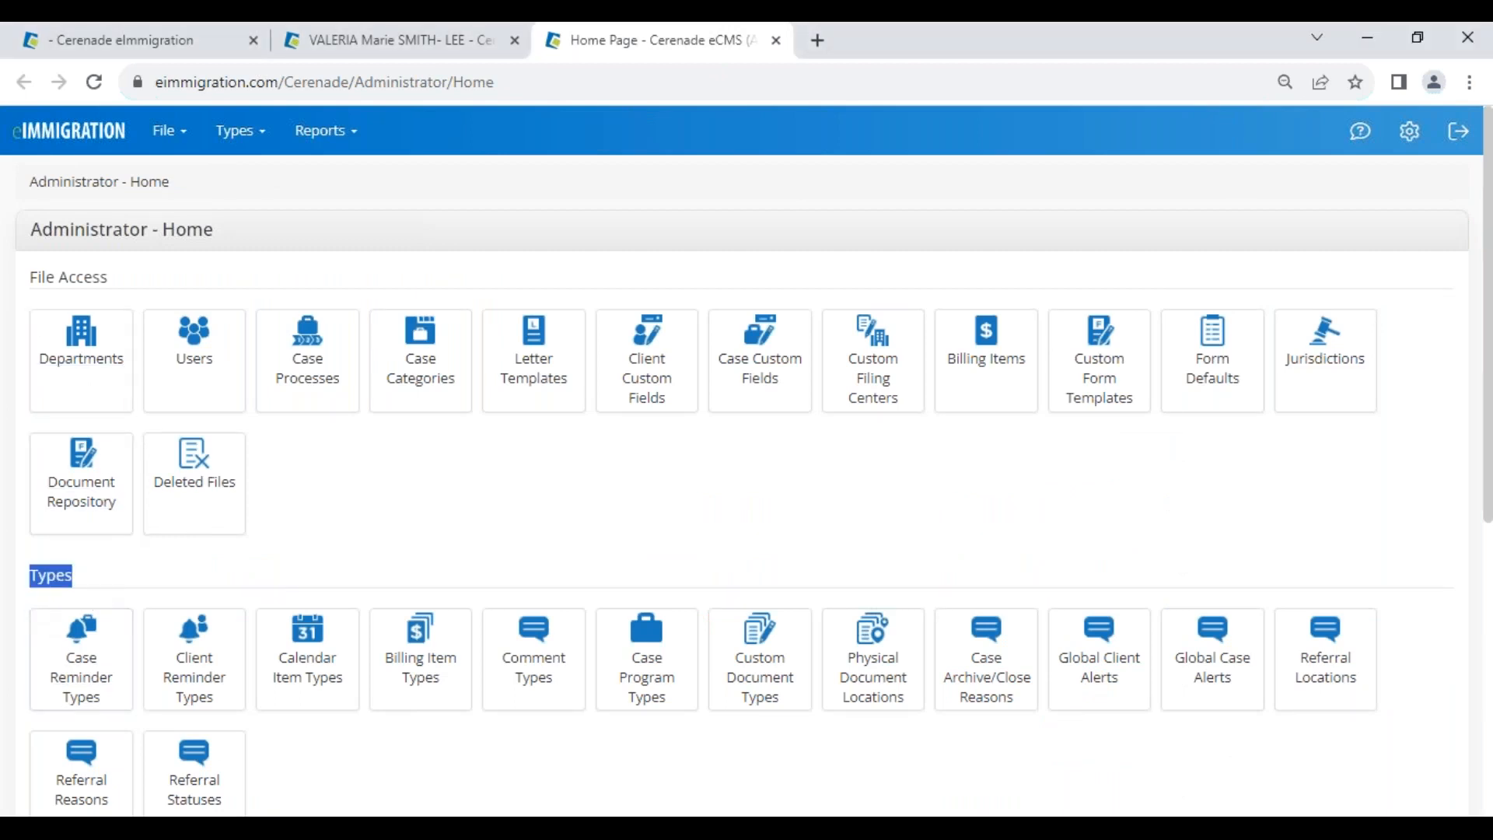
left_click(366, 528)
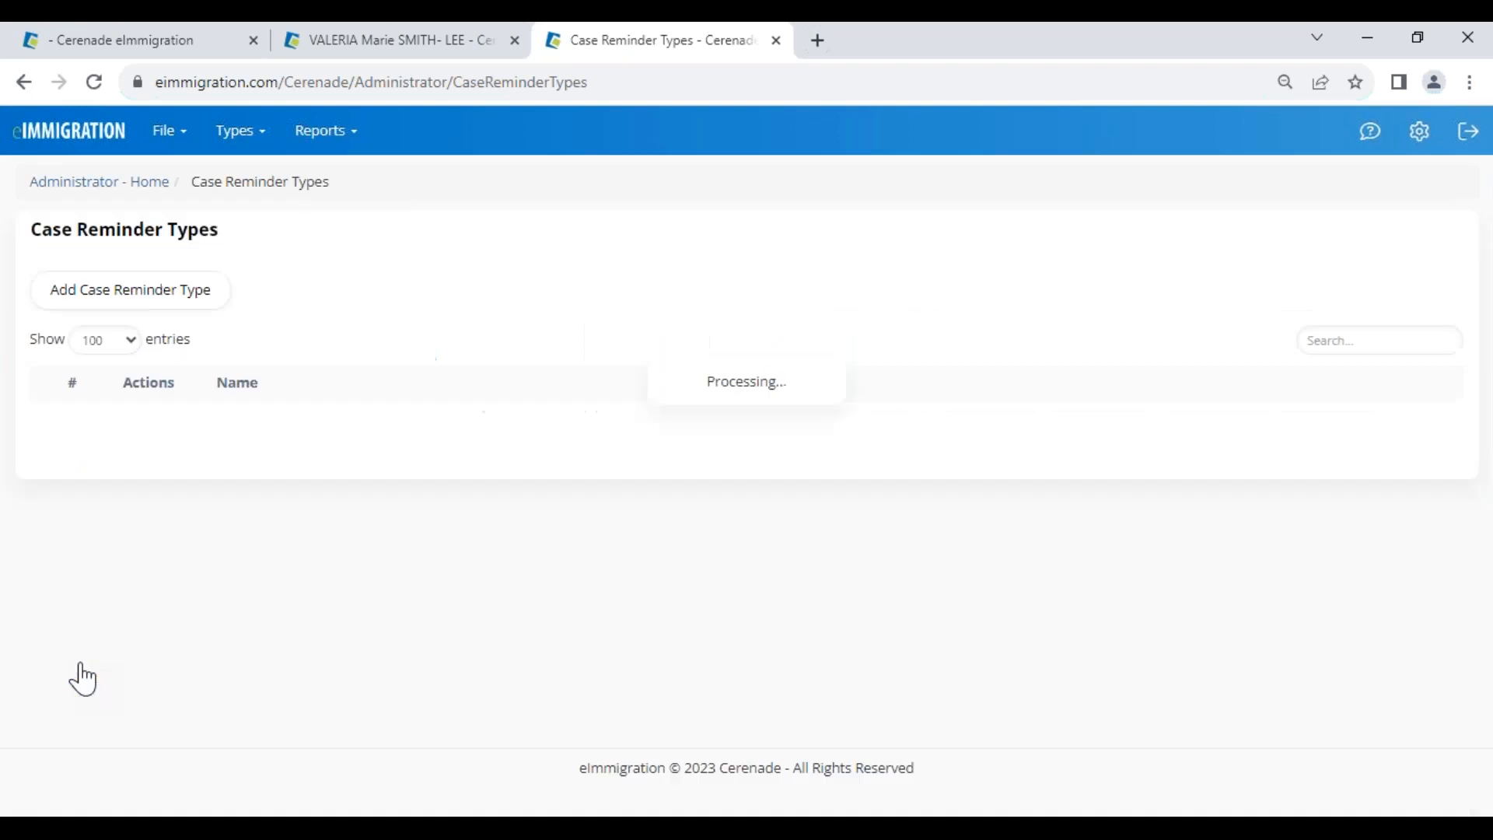
- Move the Deadline case reminder type to the first position in the list
left_click(159, 523)
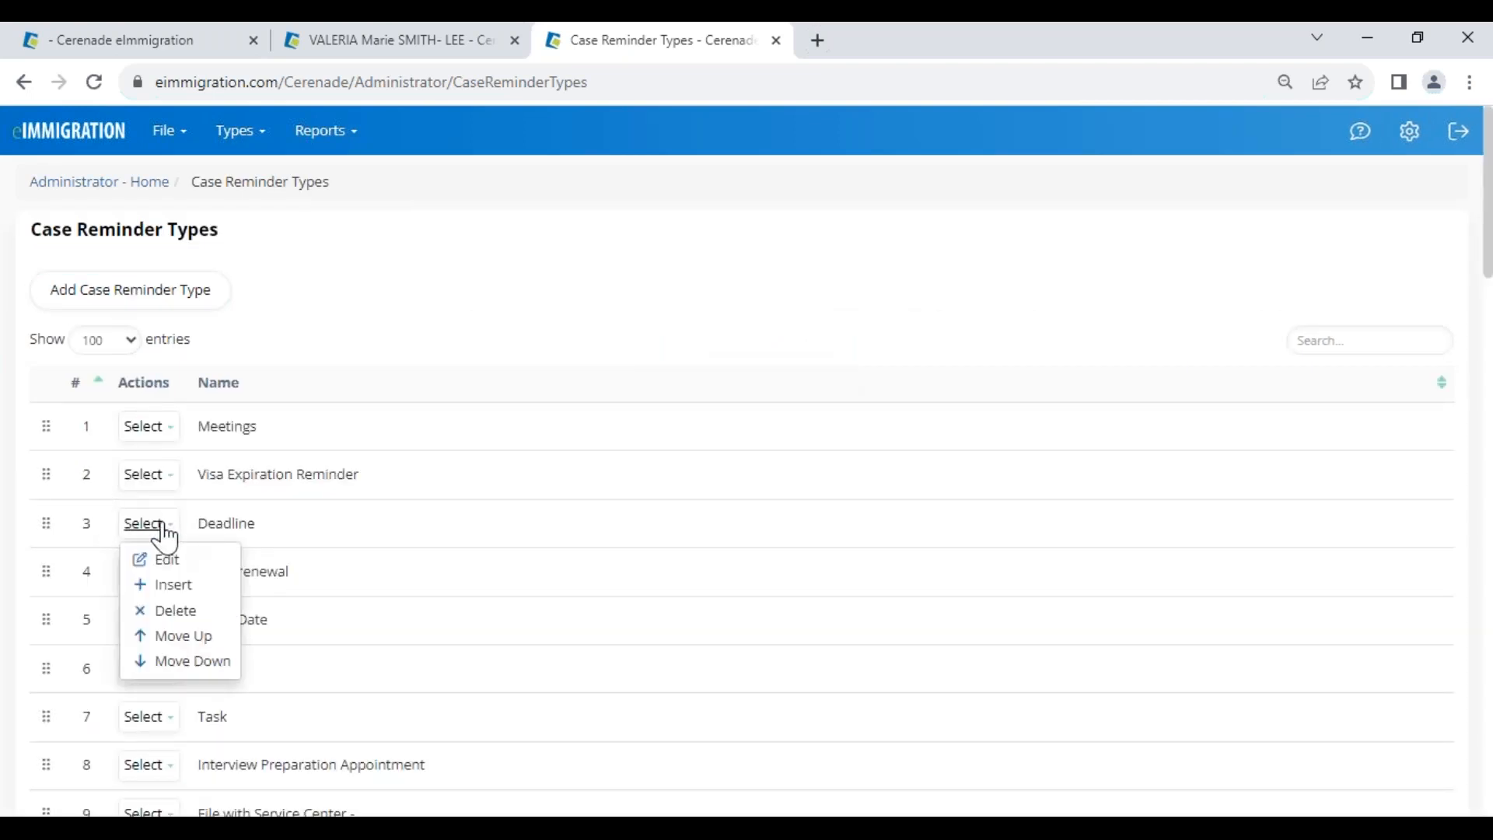
left_click(165, 535)
left_click_drag(48, 533, 41, 445)
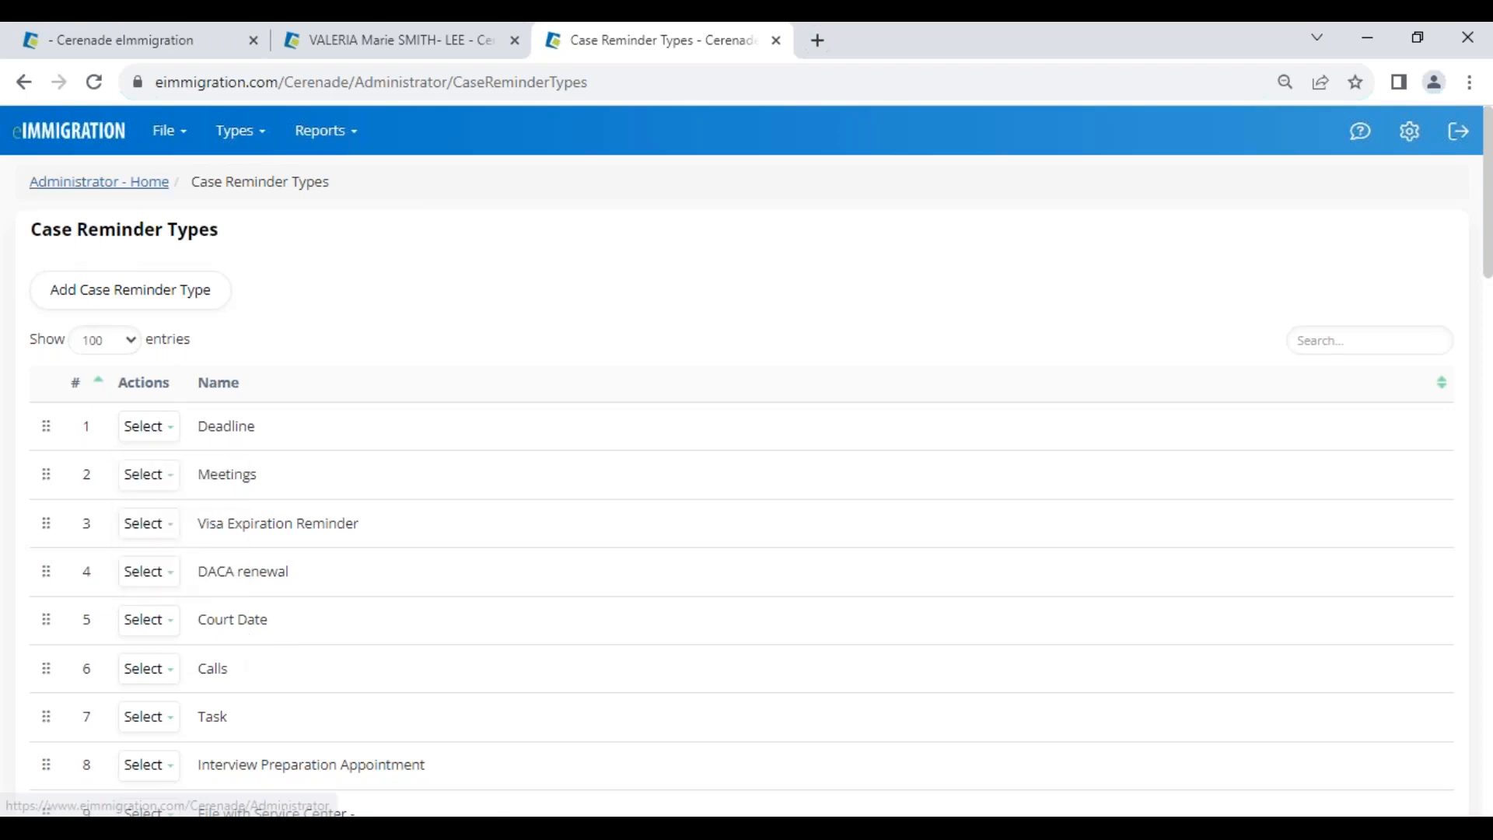
- Return to the administrator home page, make its browser tab the first one, and look over the file access and types options
left_click(101, 184)
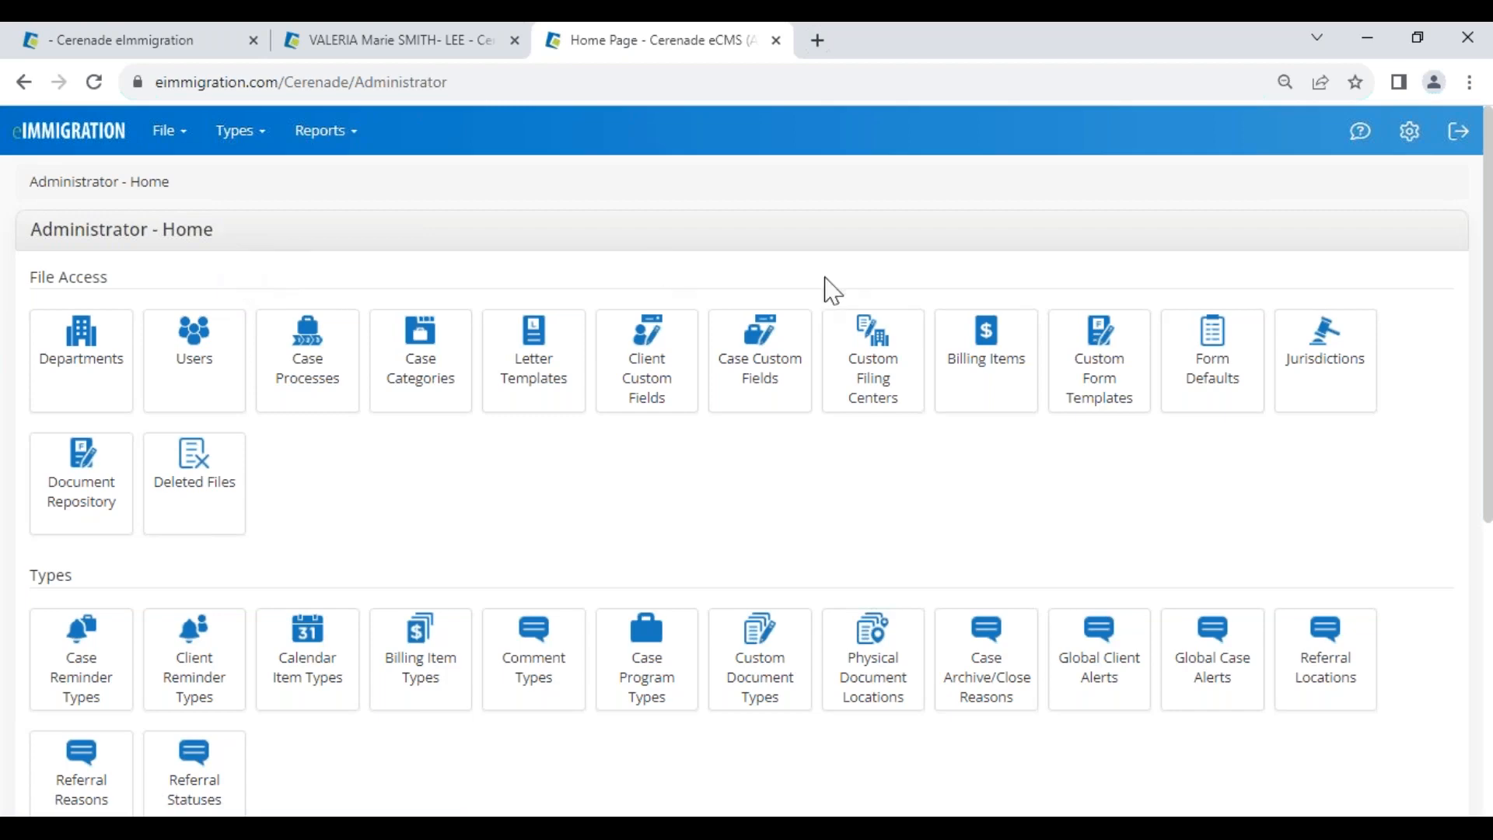
scroll(476, 590, "down", 5)
scroll(483, 595, "up", 5)
left_click(1363, 133)
left_click_drag(595, 54, 140, 47)
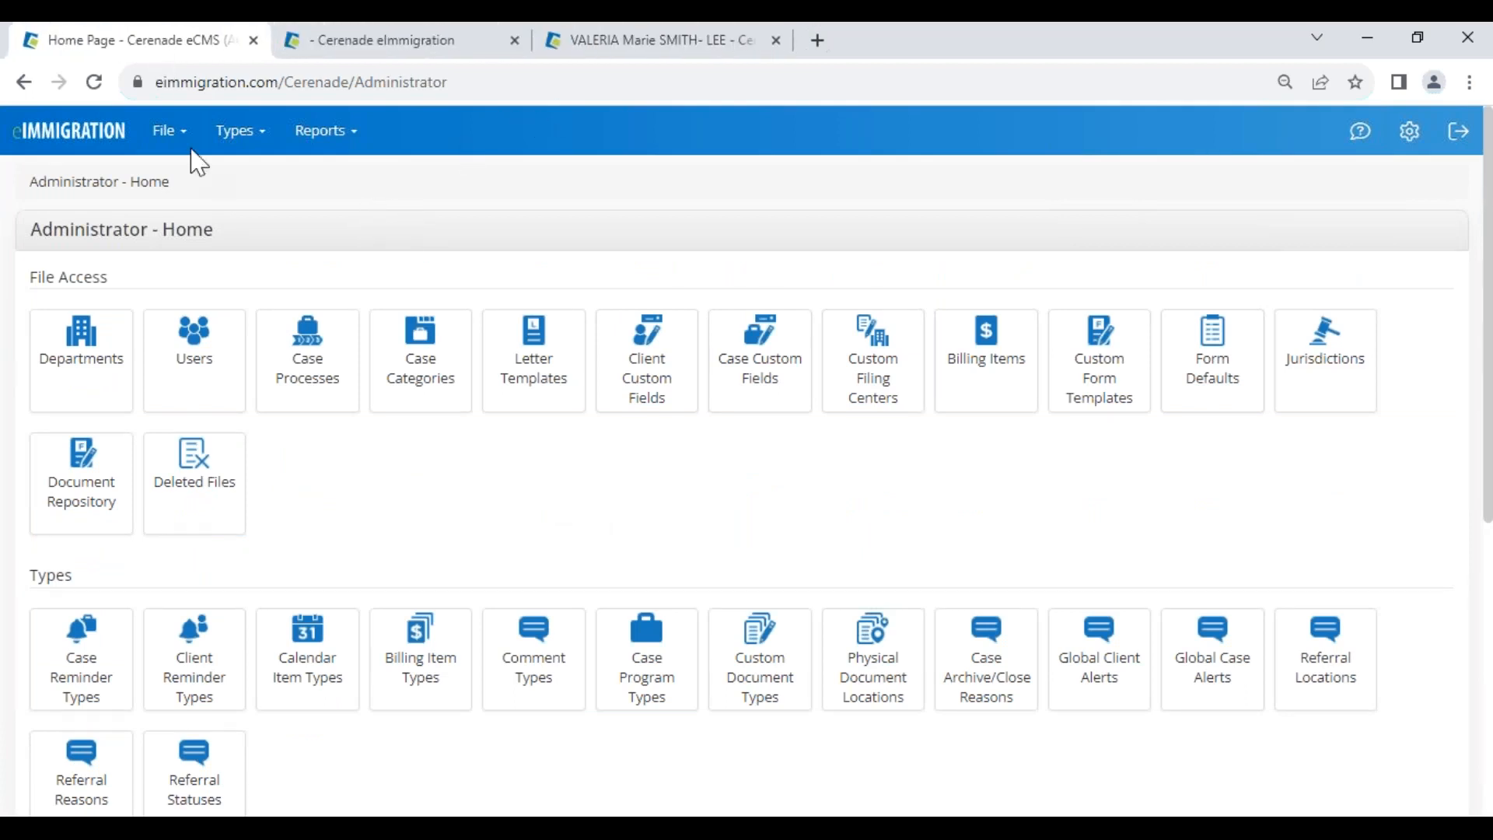
left_click_drag(13, 224, 267, 211)
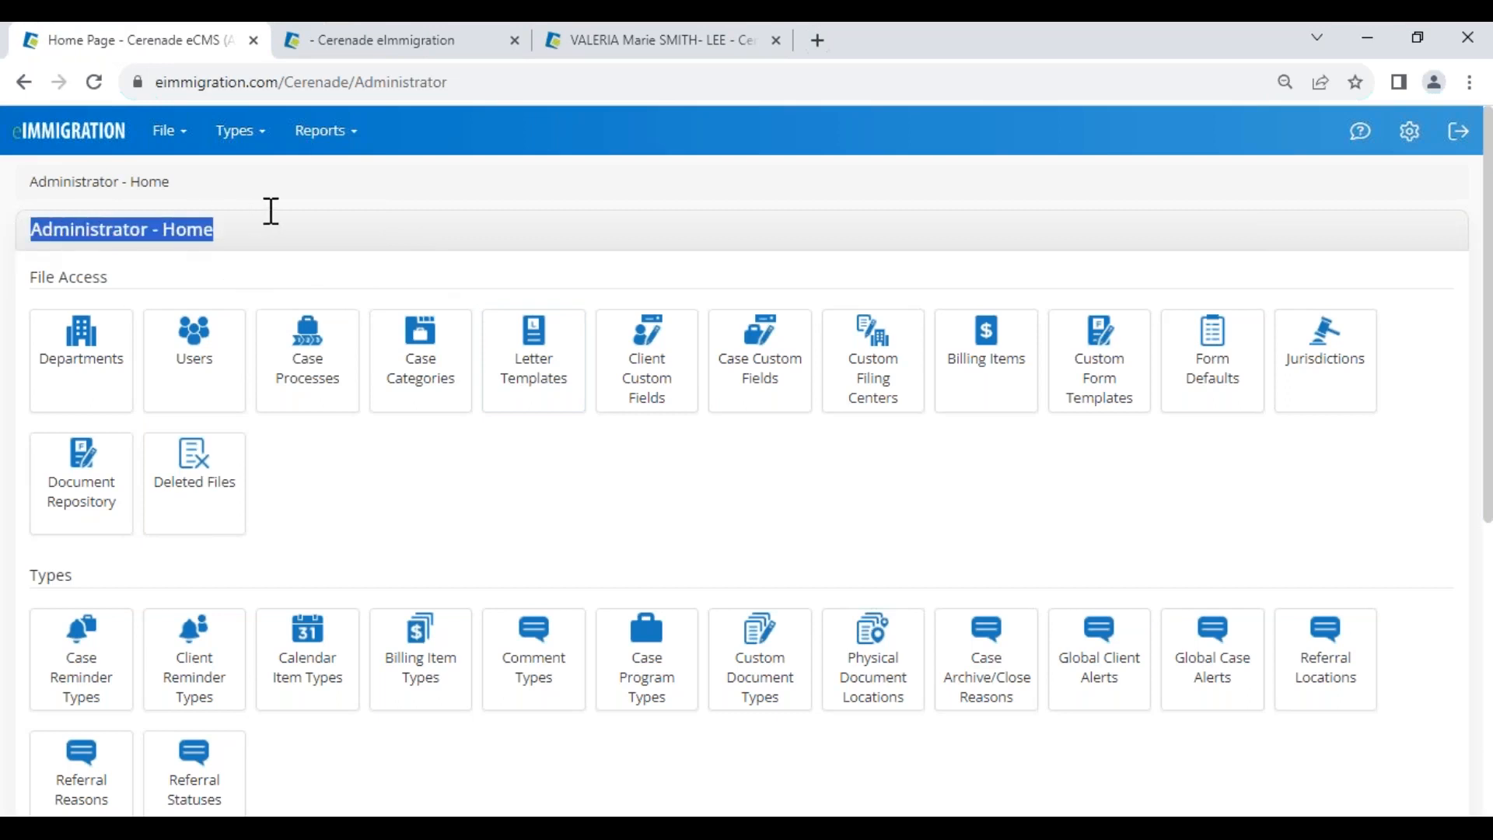
left_click(365, 486)
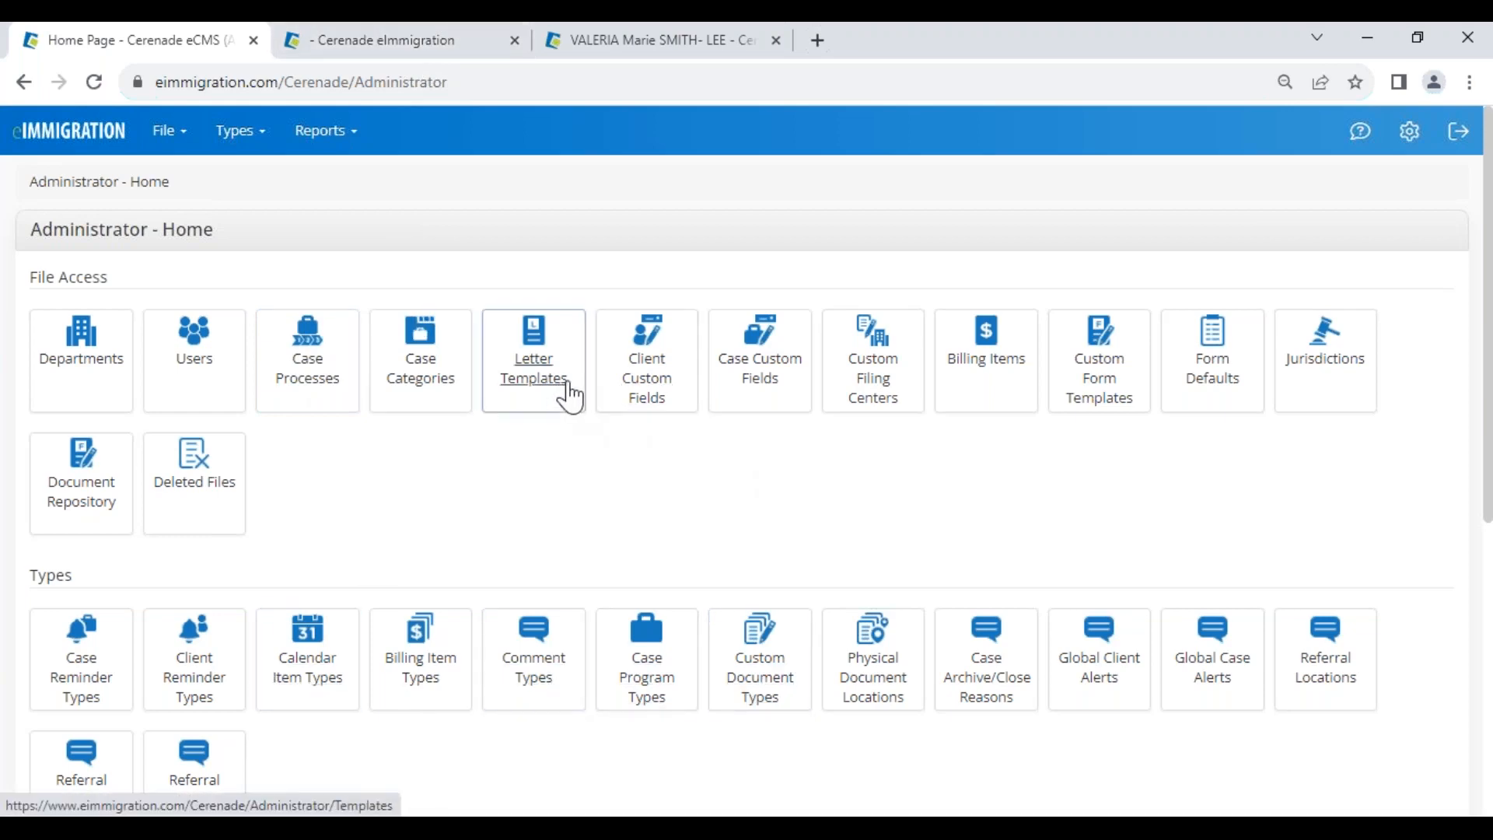
- Switch to the new case, open its reminders and start a reminder in the Biometrics Appointment Check category
left_click(437, 42)
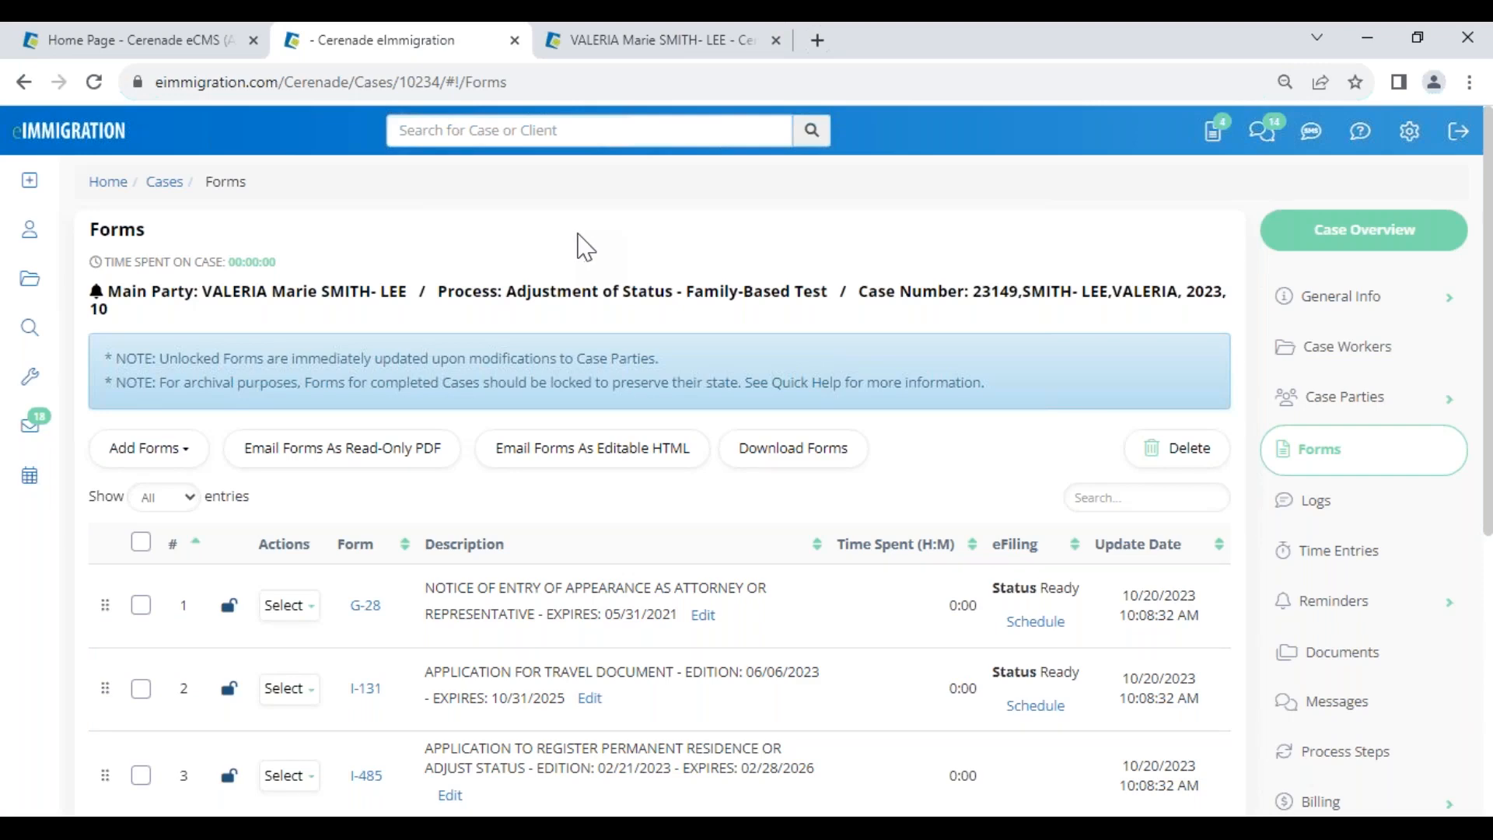
left_click(1323, 618)
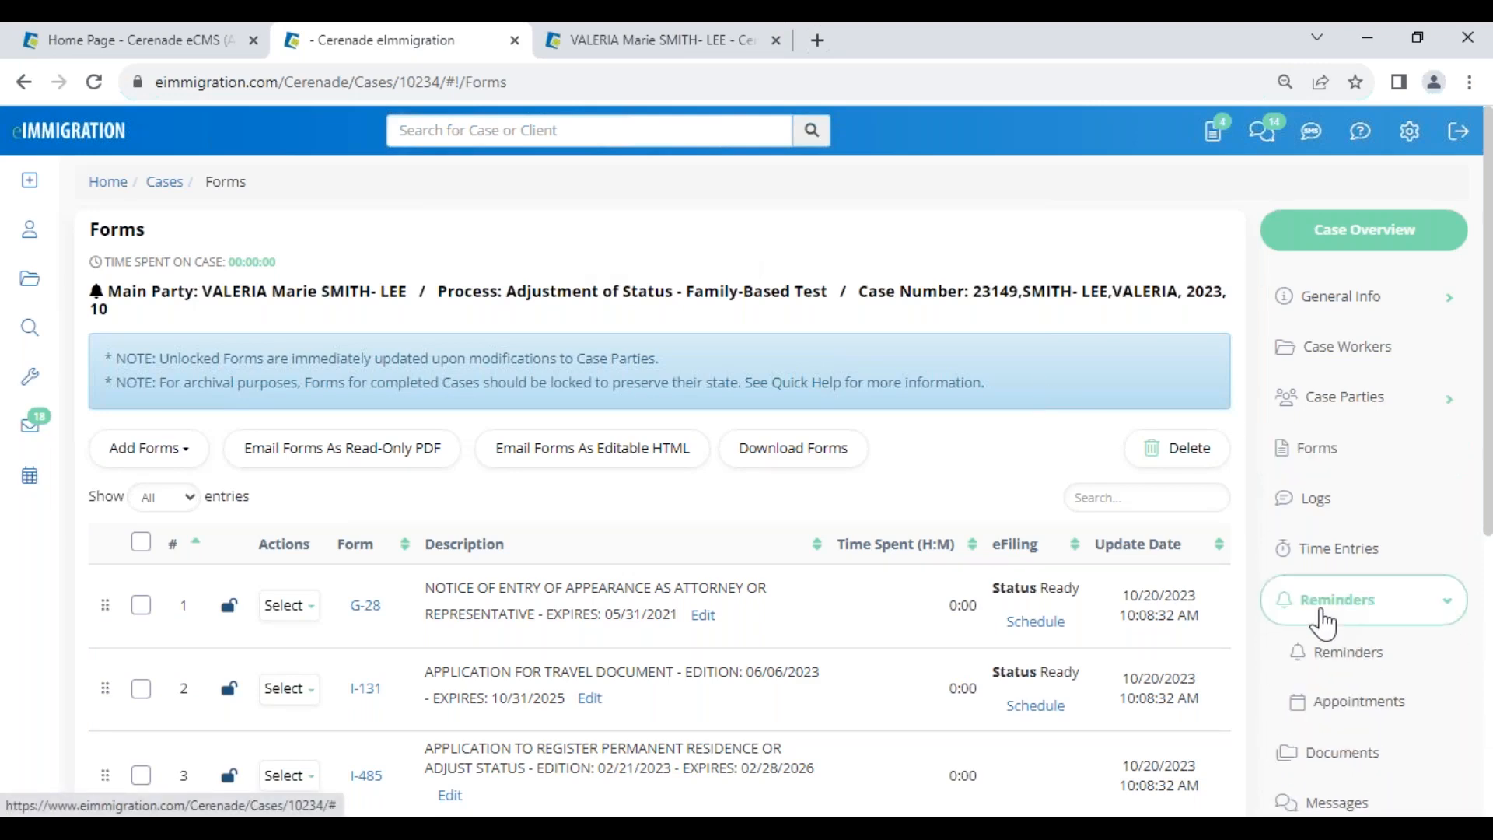
left_click(1343, 656)
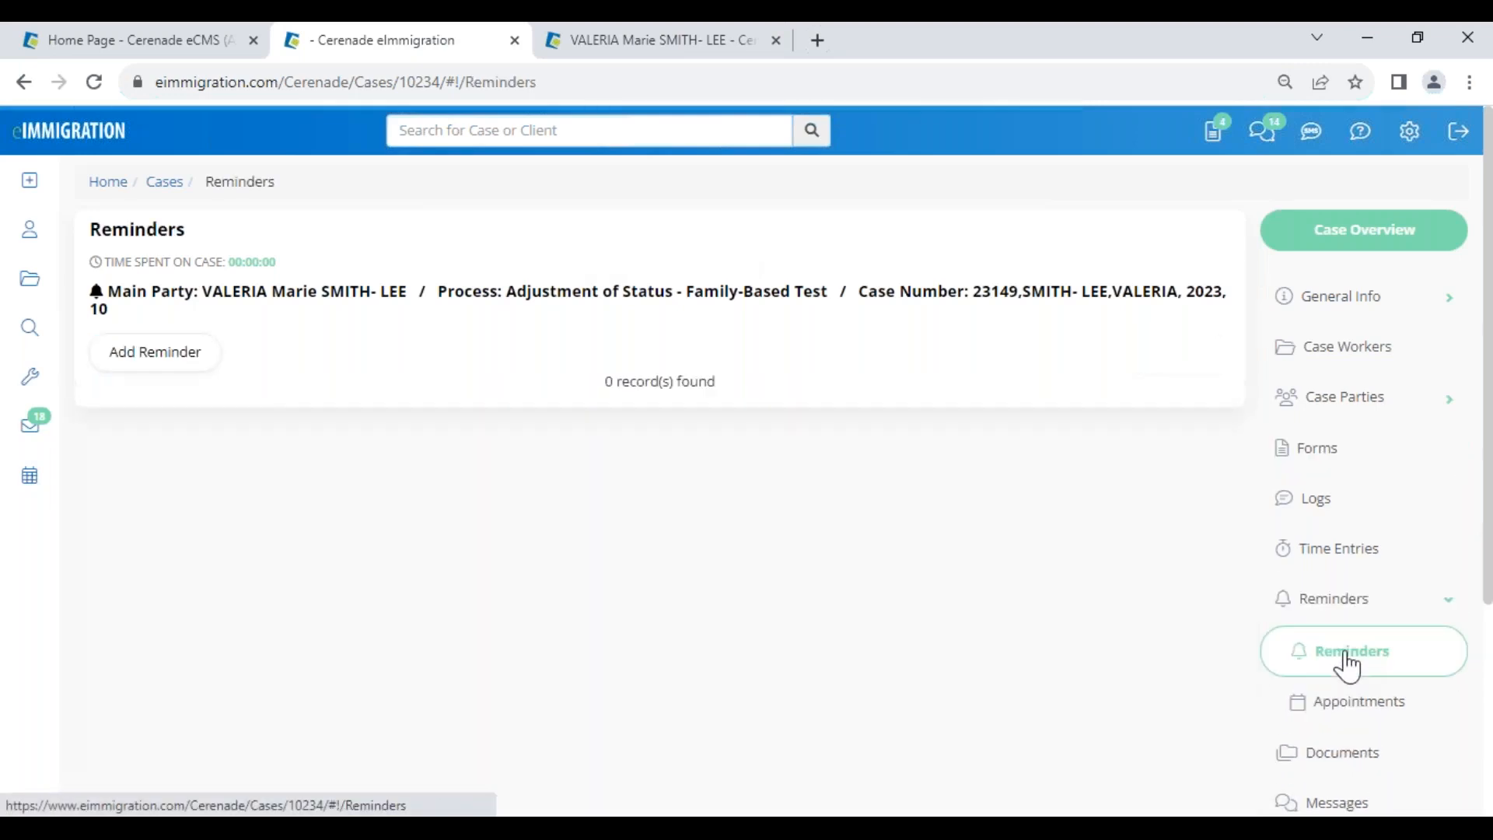
left_click(156, 359)
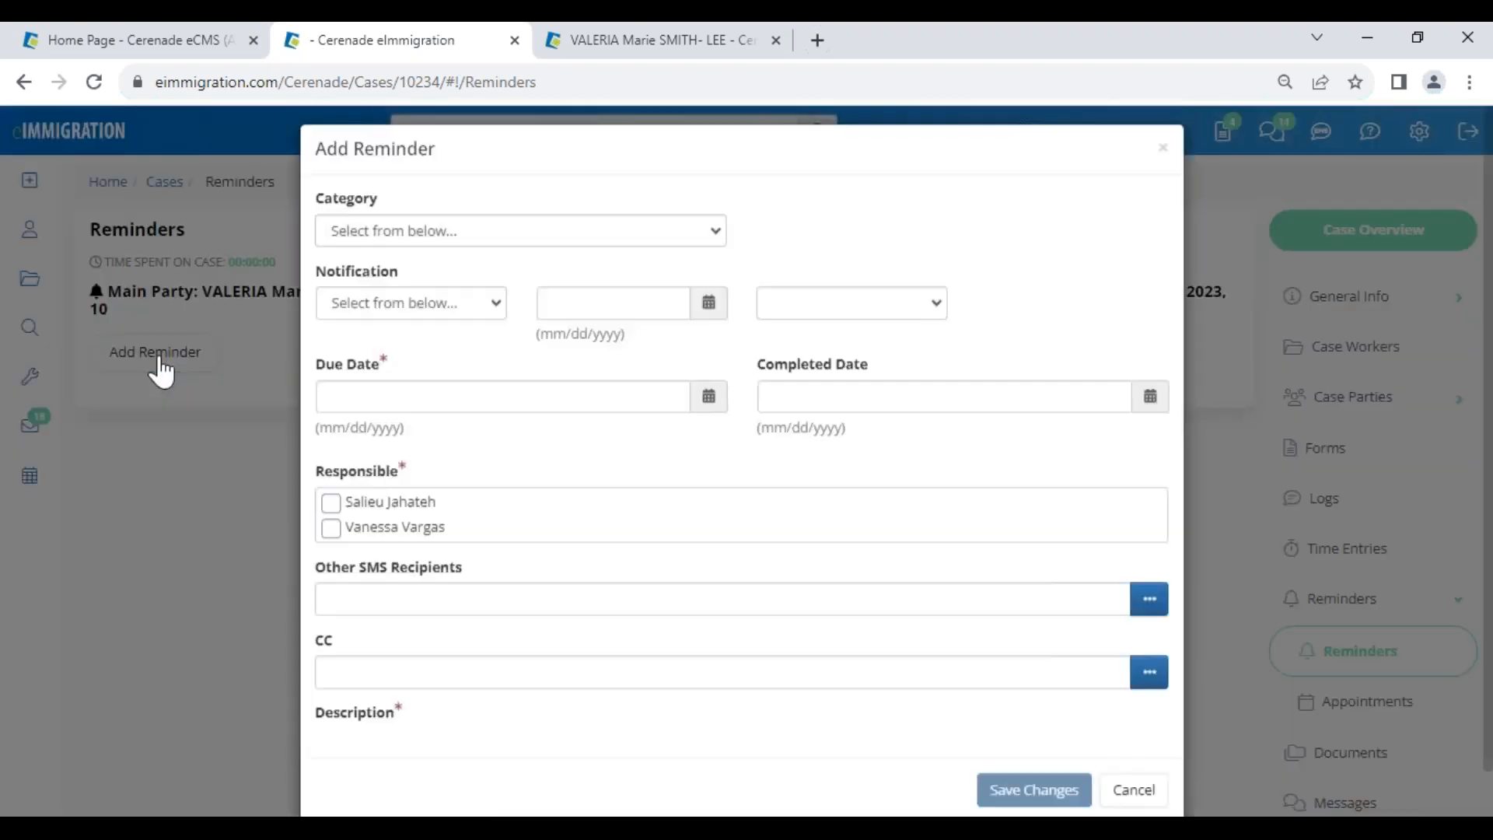
left_click(432, 244)
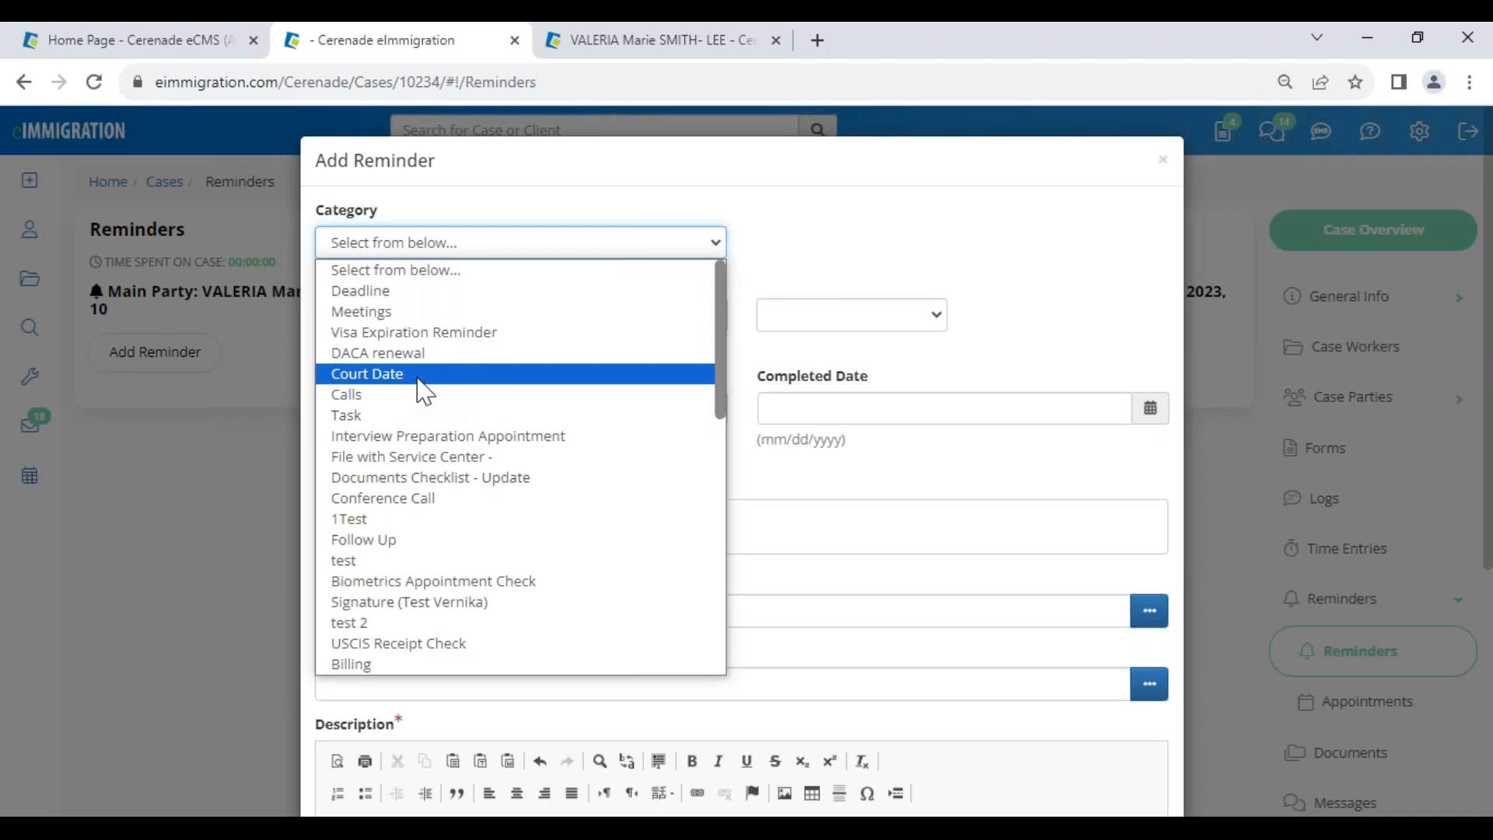
left_click(444, 591)
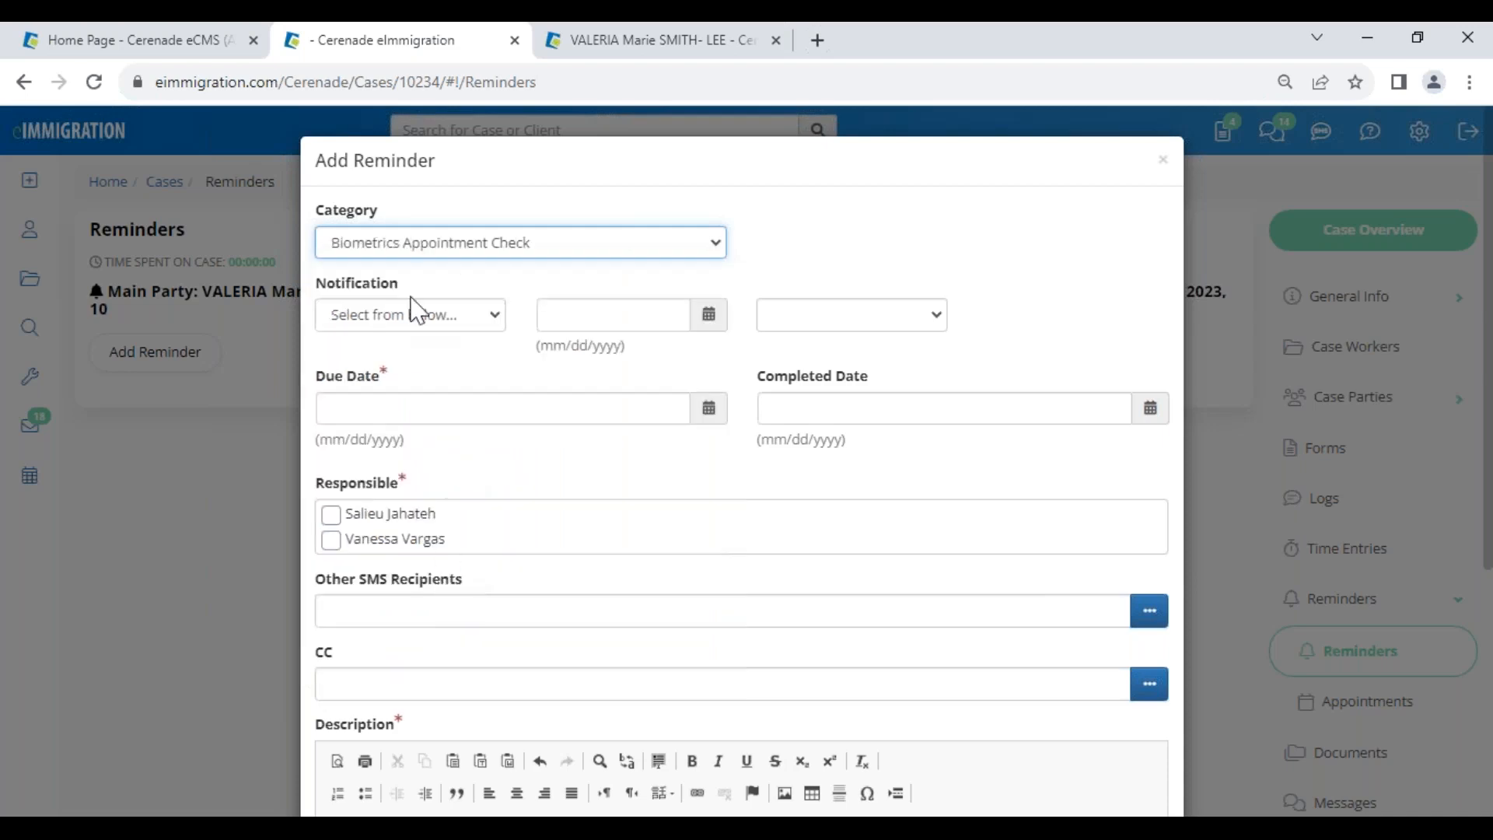
- Set the reminder's due date to 11/03/2023 and its notification to Email on 11/02/2023 at 08:00 AM
left_click(395, 416)
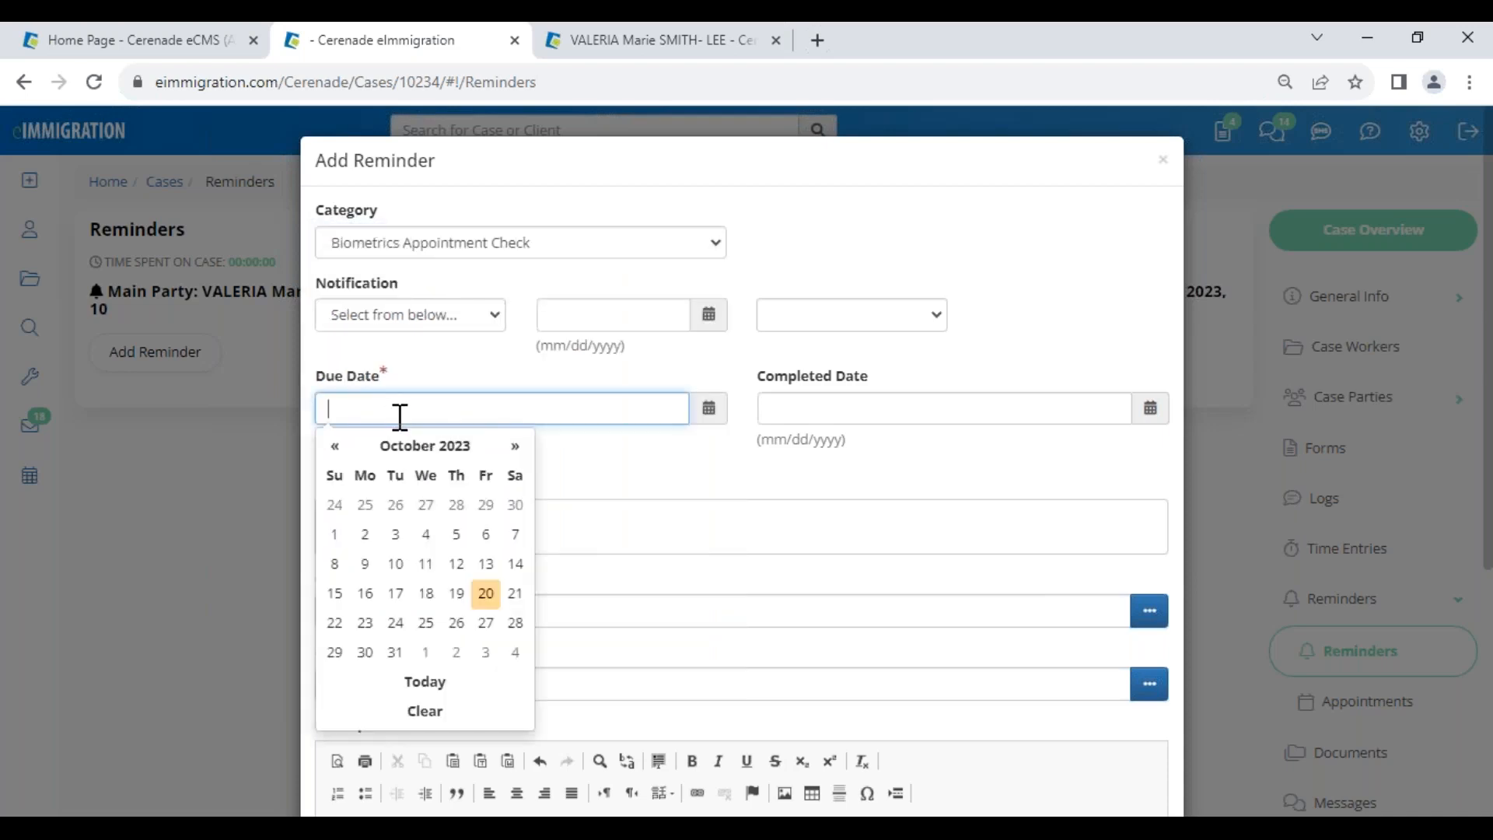
left_click(485, 658)
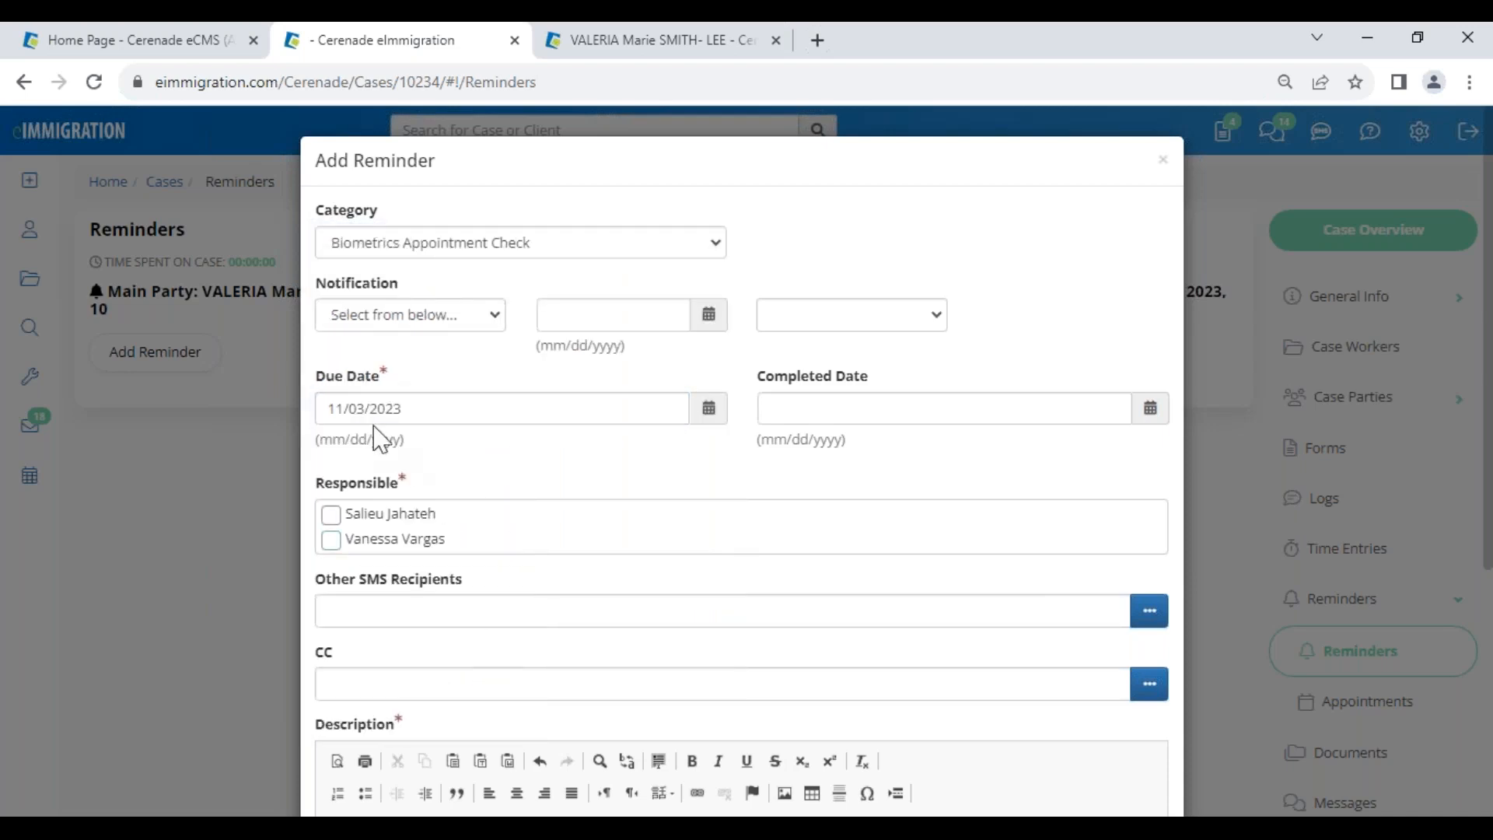
left_click(381, 319)
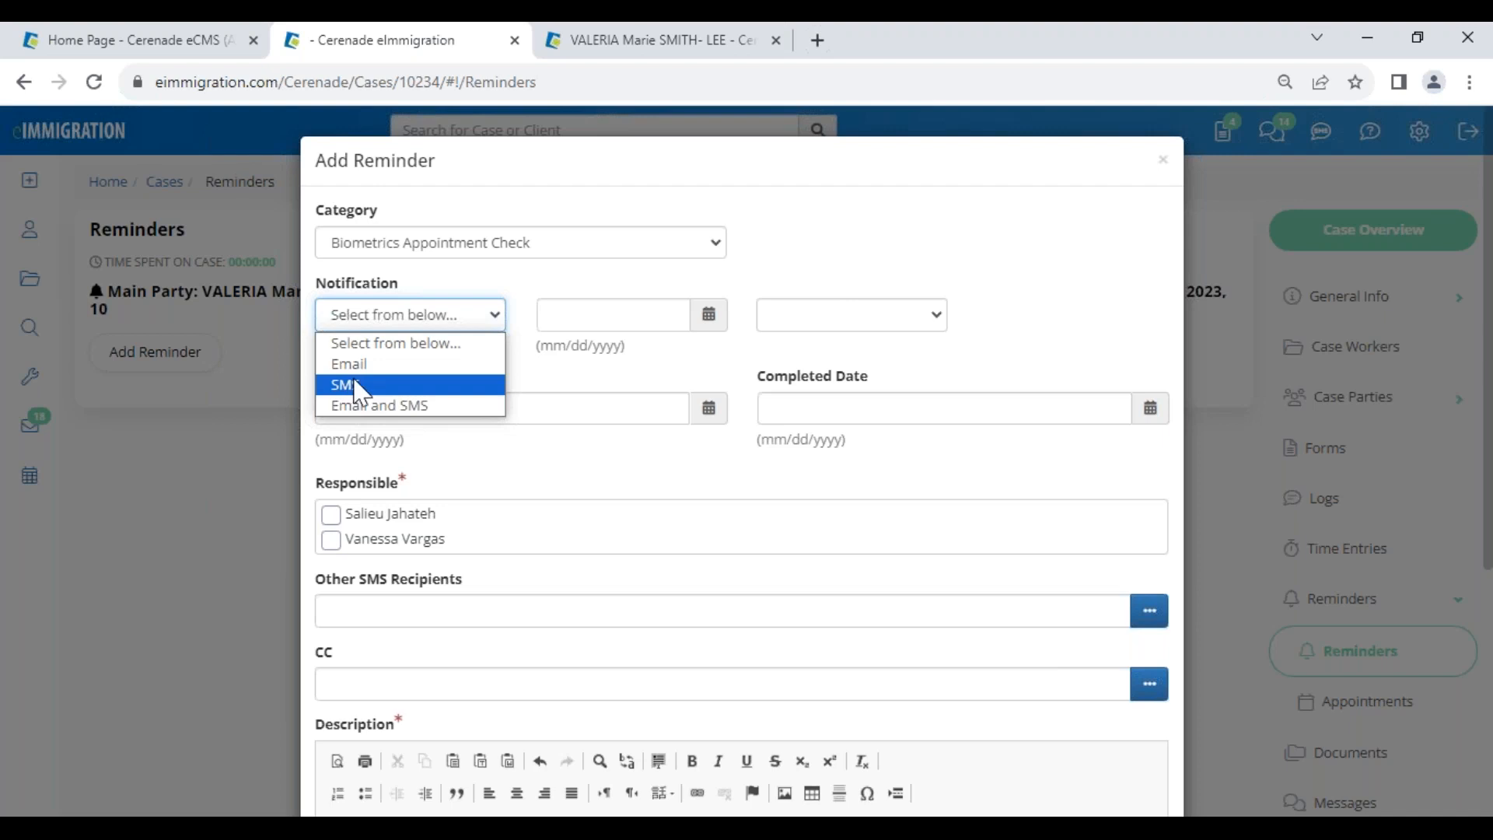
left_click(371, 366)
left_click(607, 316)
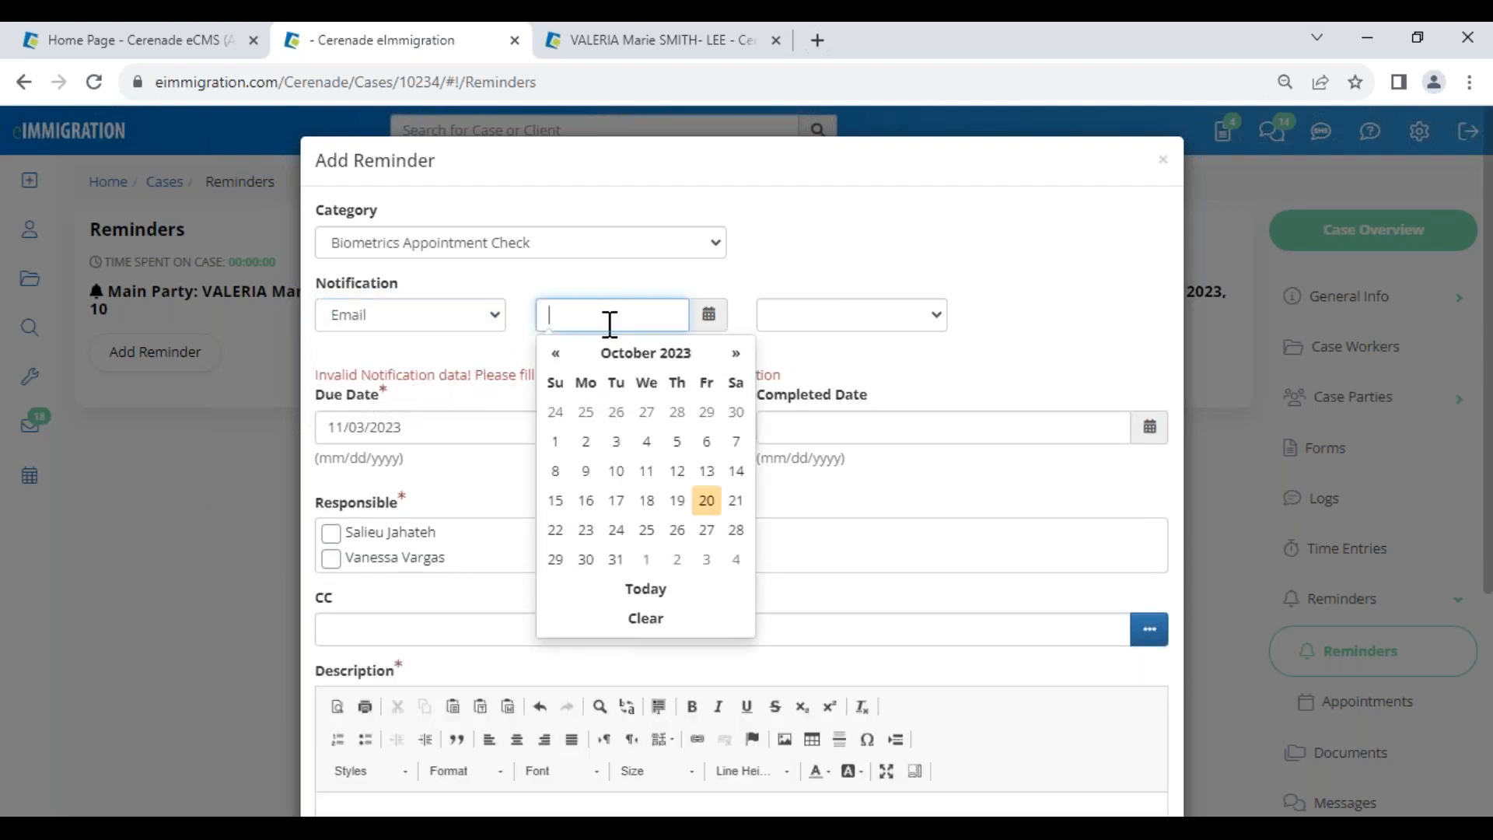
left_click(676, 561)
left_click(801, 317)
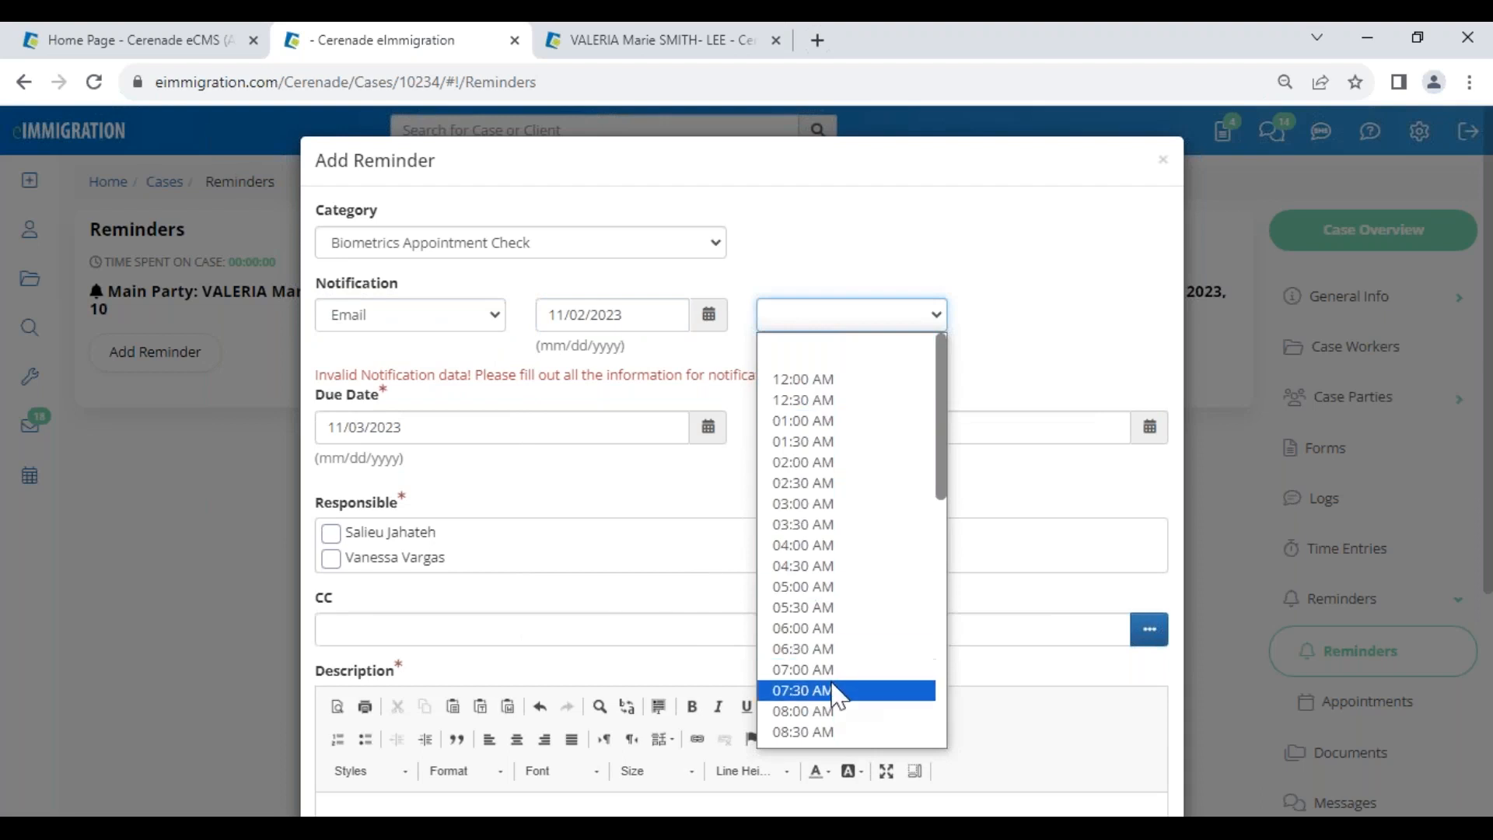
left_click(816, 712)
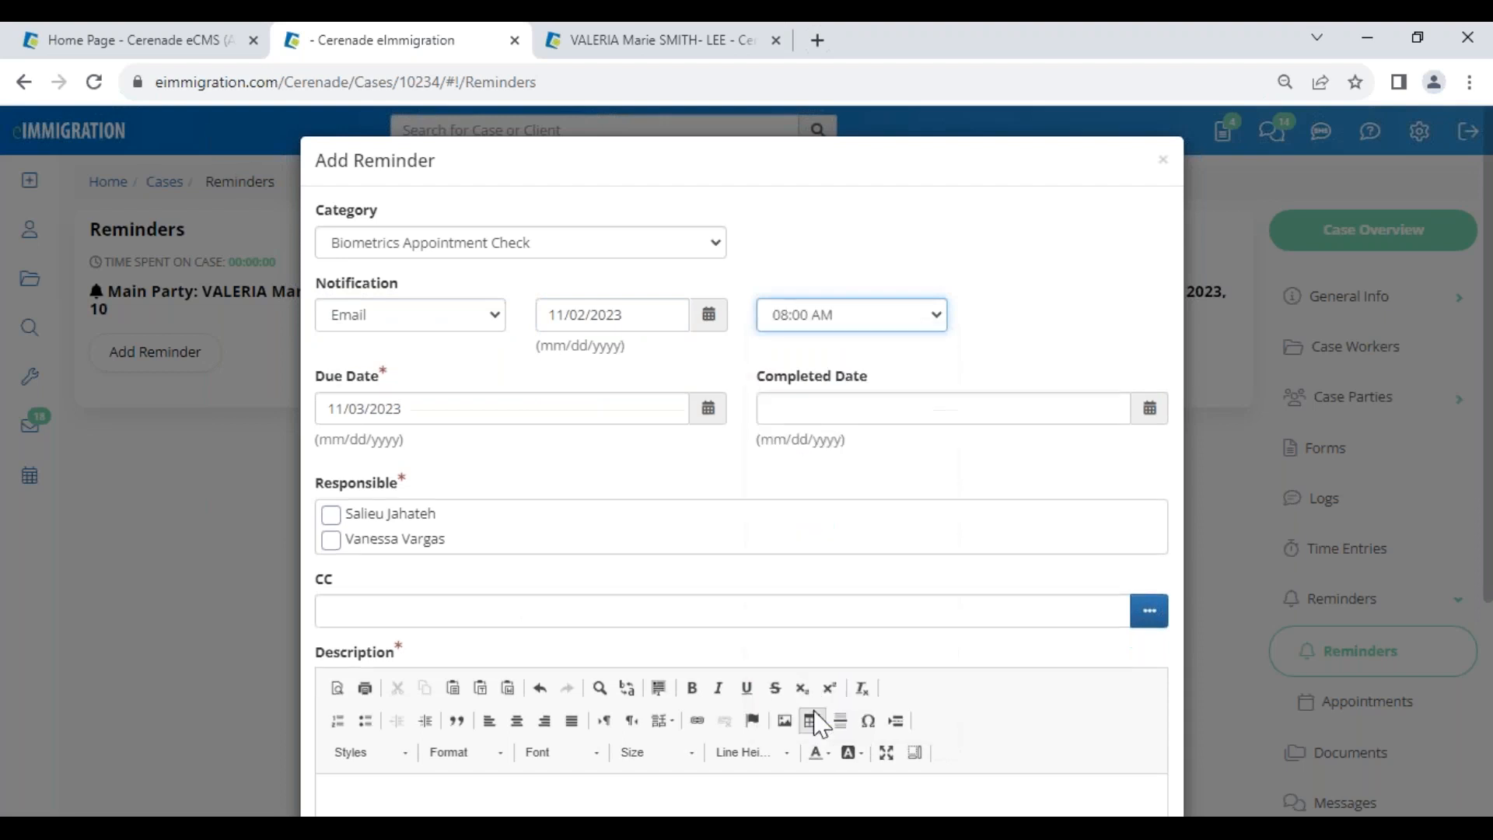
- Make the second listed caseworker responsible for the reminder and add the case's main party as CC email recipient
left_click(331, 542)
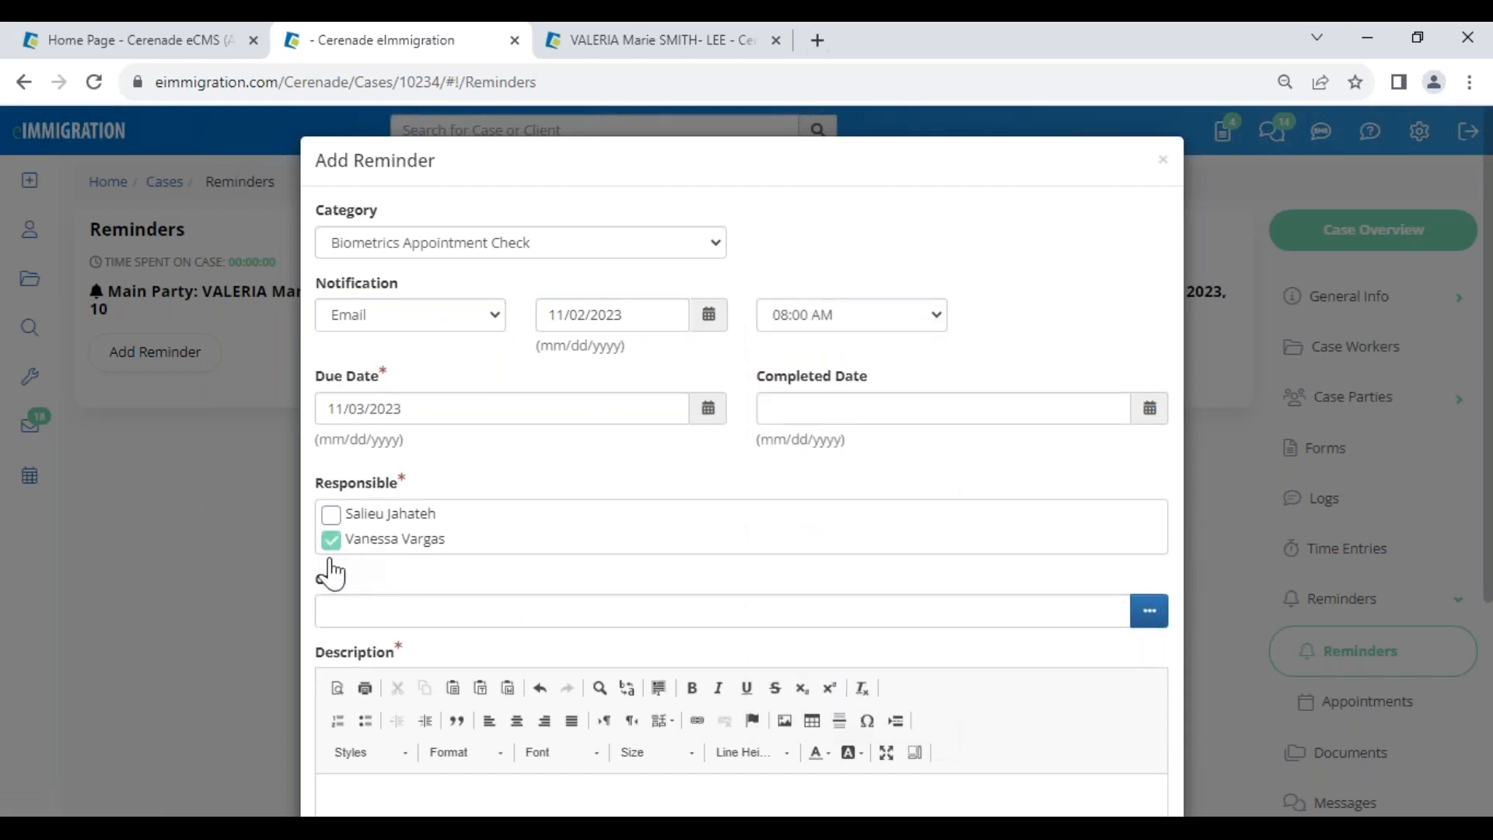
left_click_drag(310, 586, 354, 595)
left_click(342, 610)
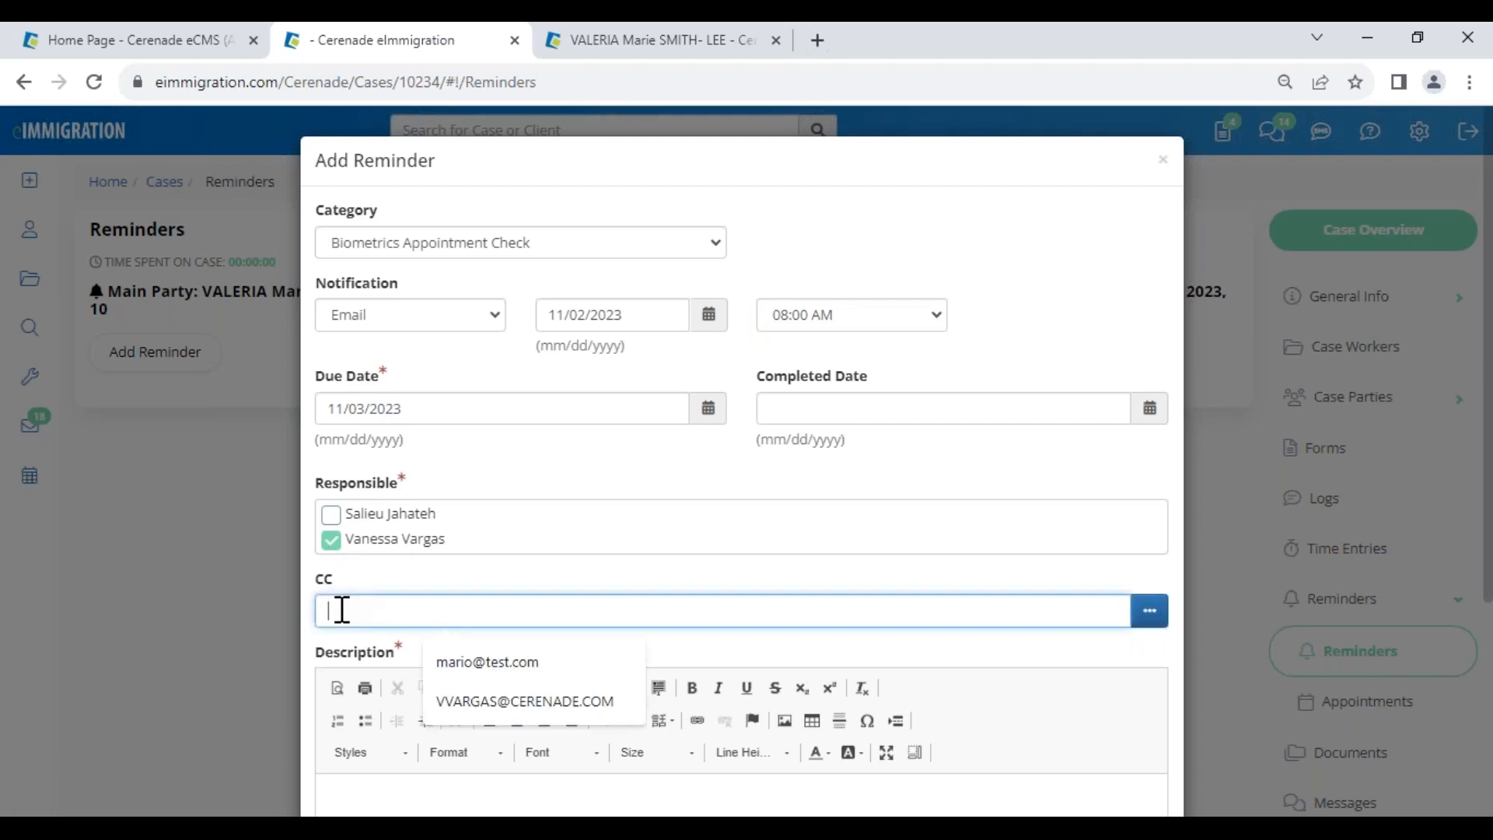
left_click(1157, 620)
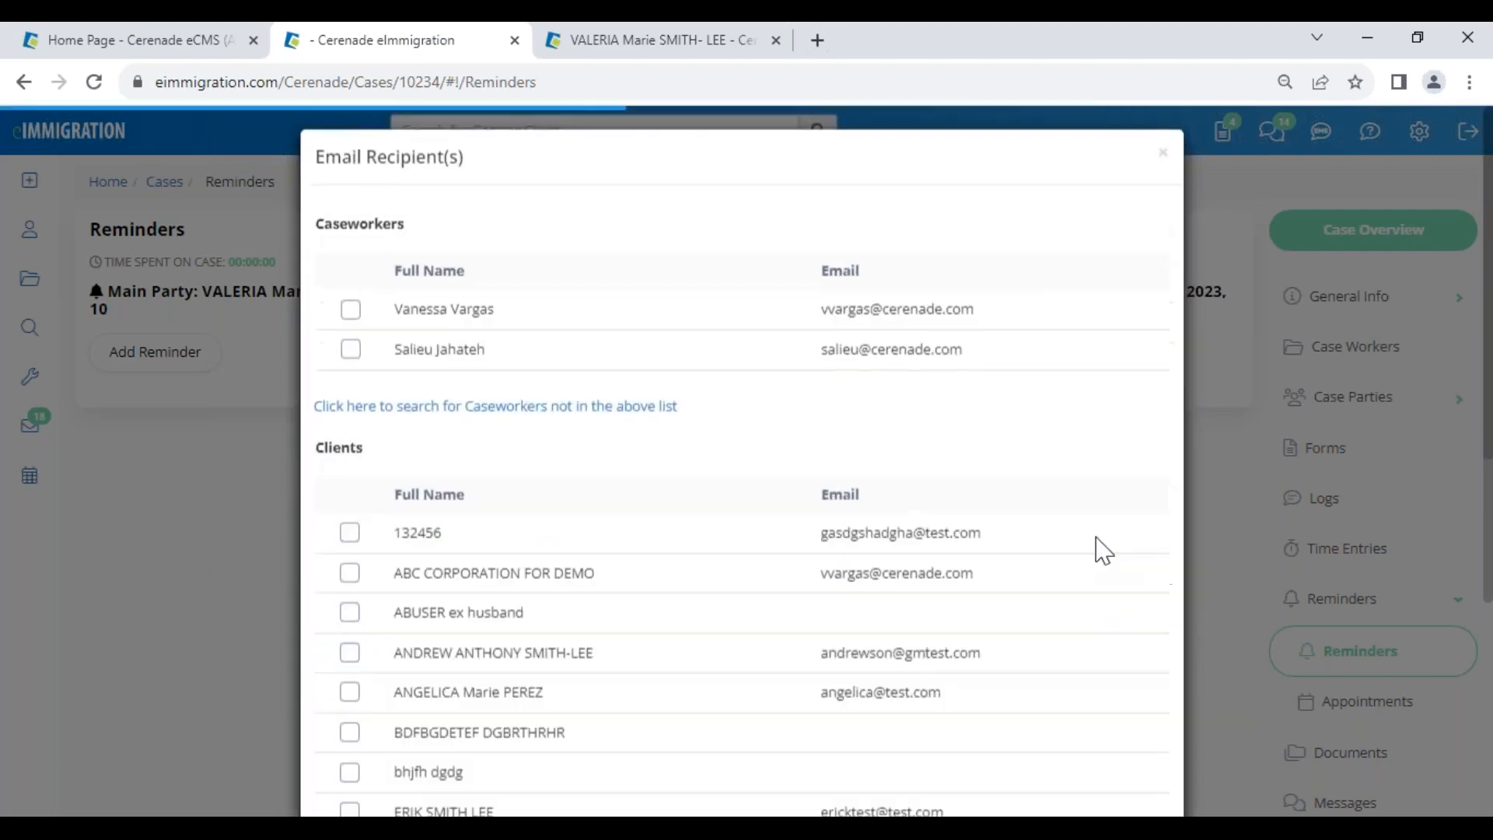
scroll(385, 509, "down", 4)
scroll(386, 514, "down", 5)
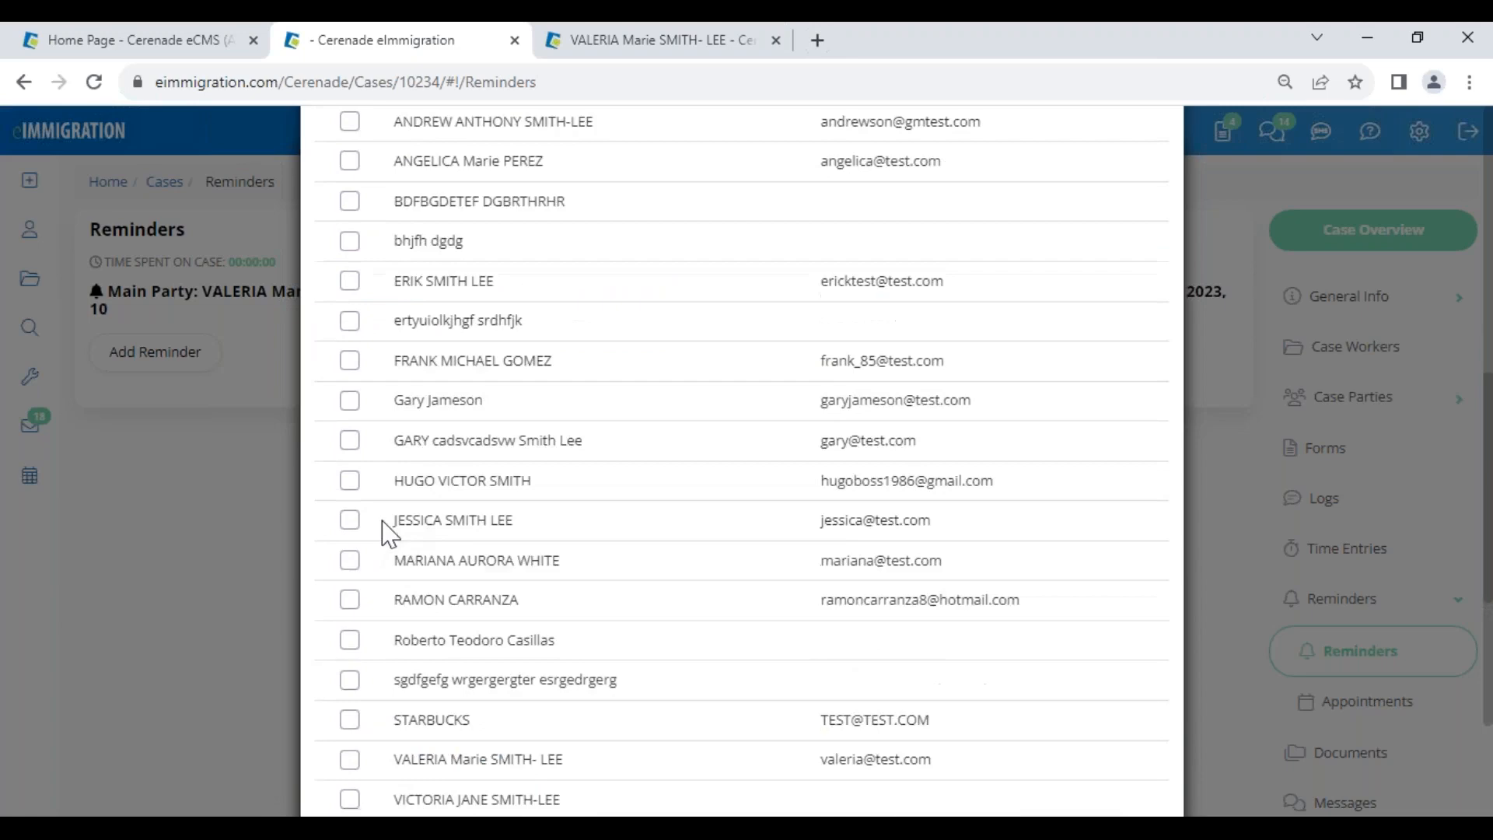
left_click(348, 580)
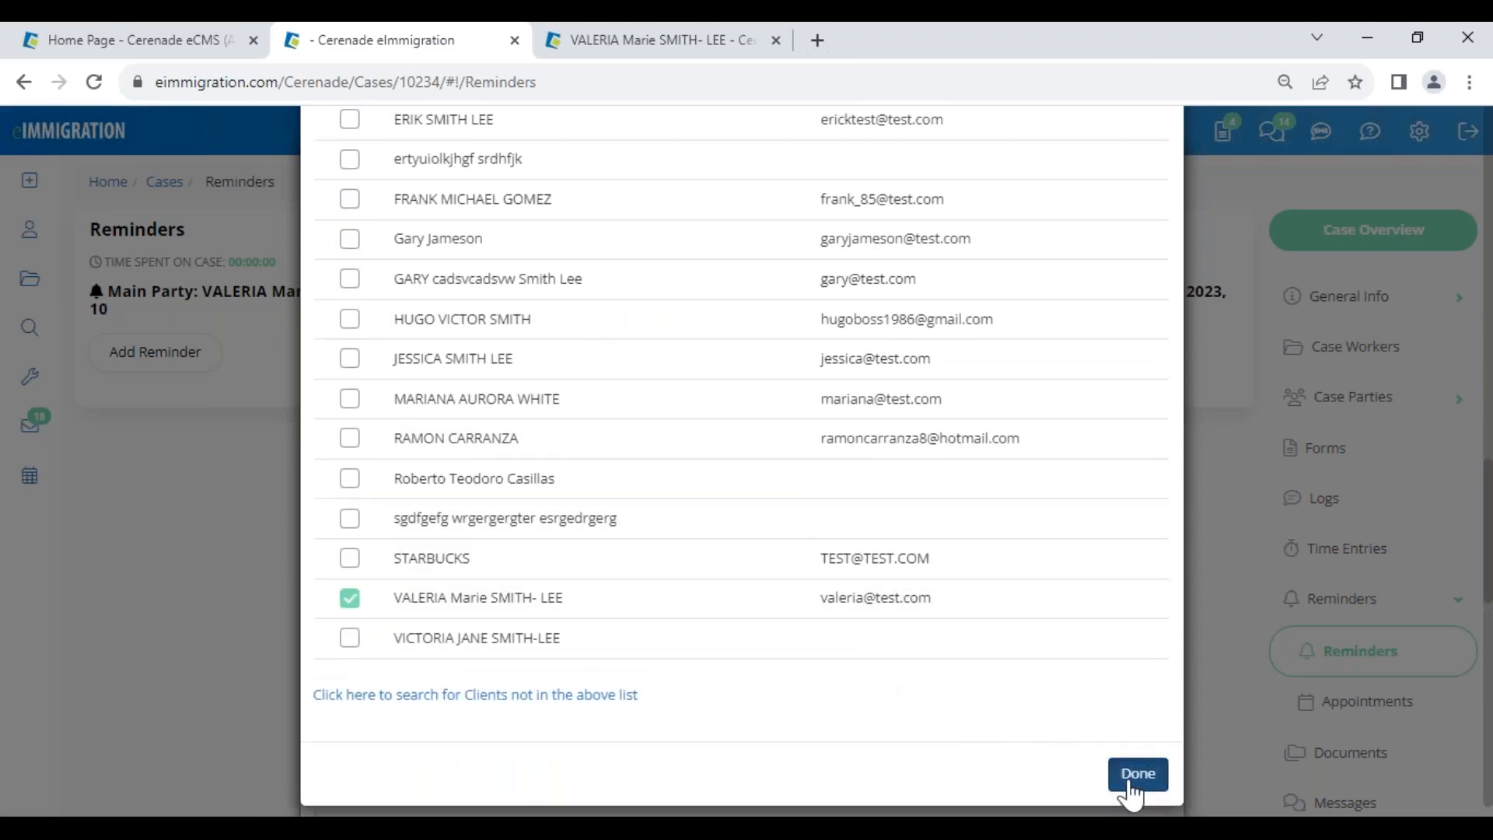
left_click(1136, 774)
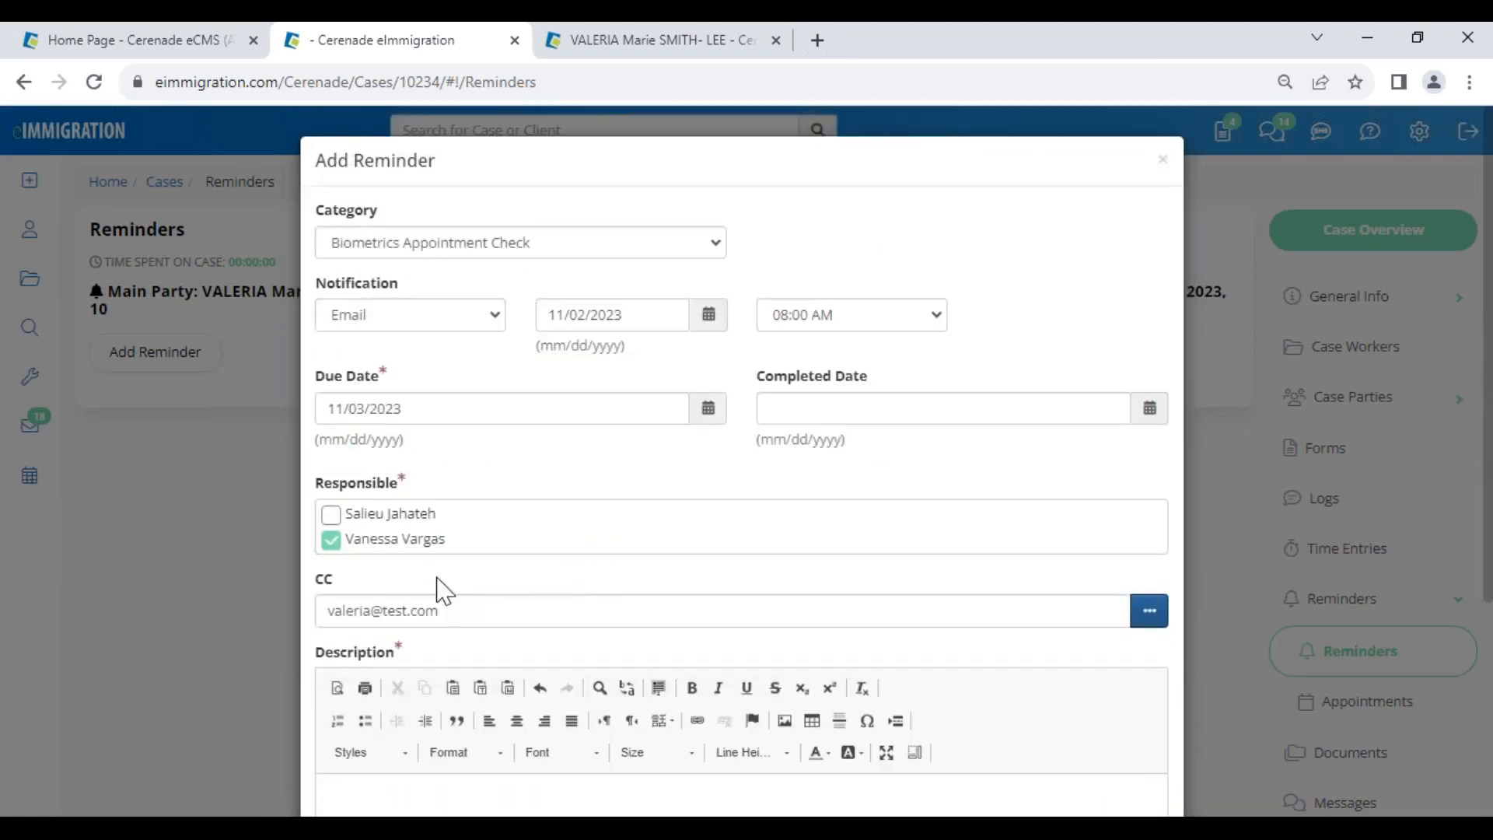
- Enter TEST as the reminder's description
scroll(446, 534, "down", 4)
left_click(445, 516)
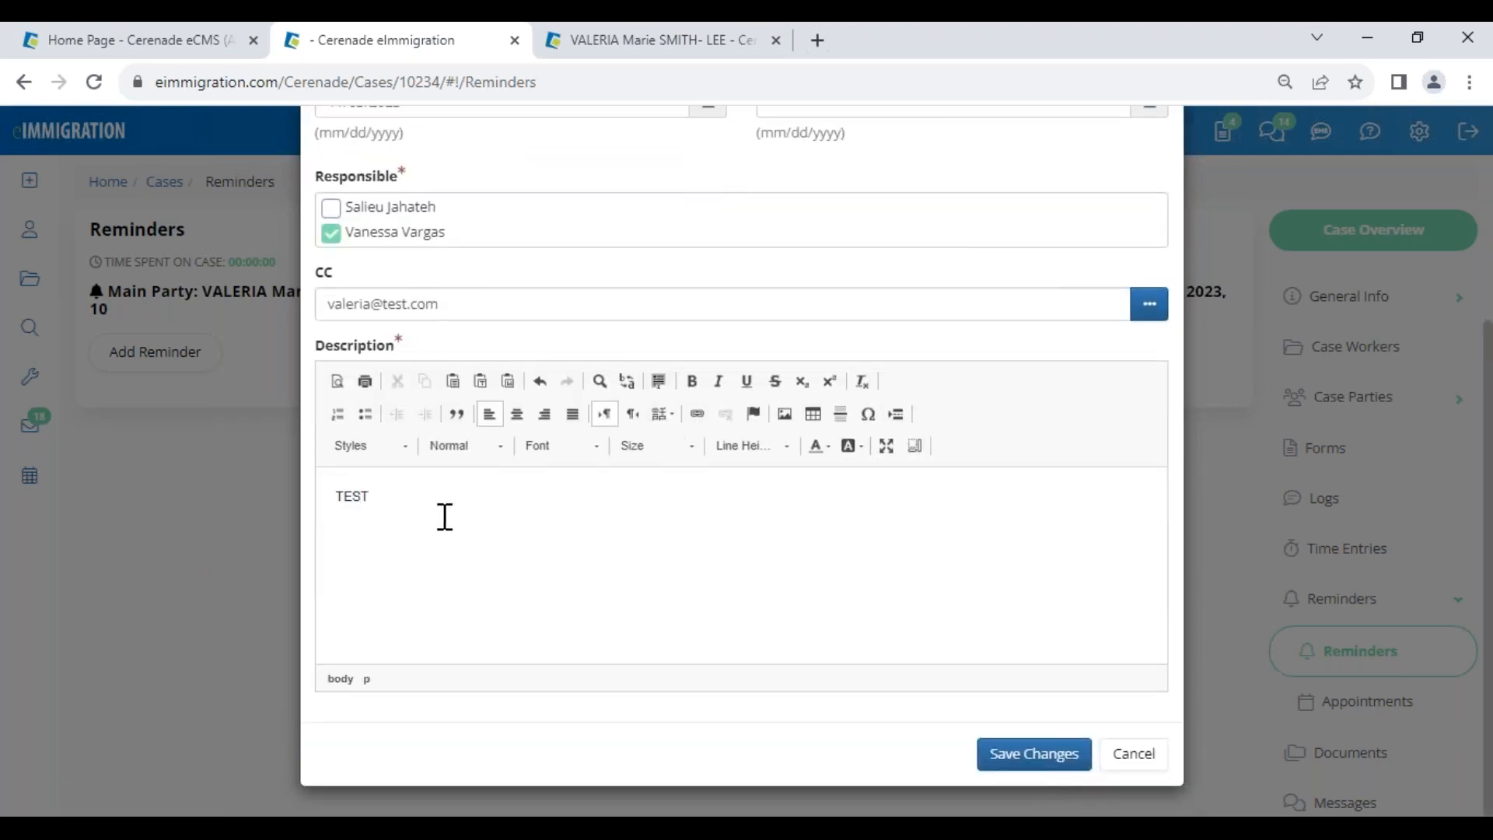
- Save the new reminder, and reopen it to check its Completed Date field without changing anything
left_click(1034, 755)
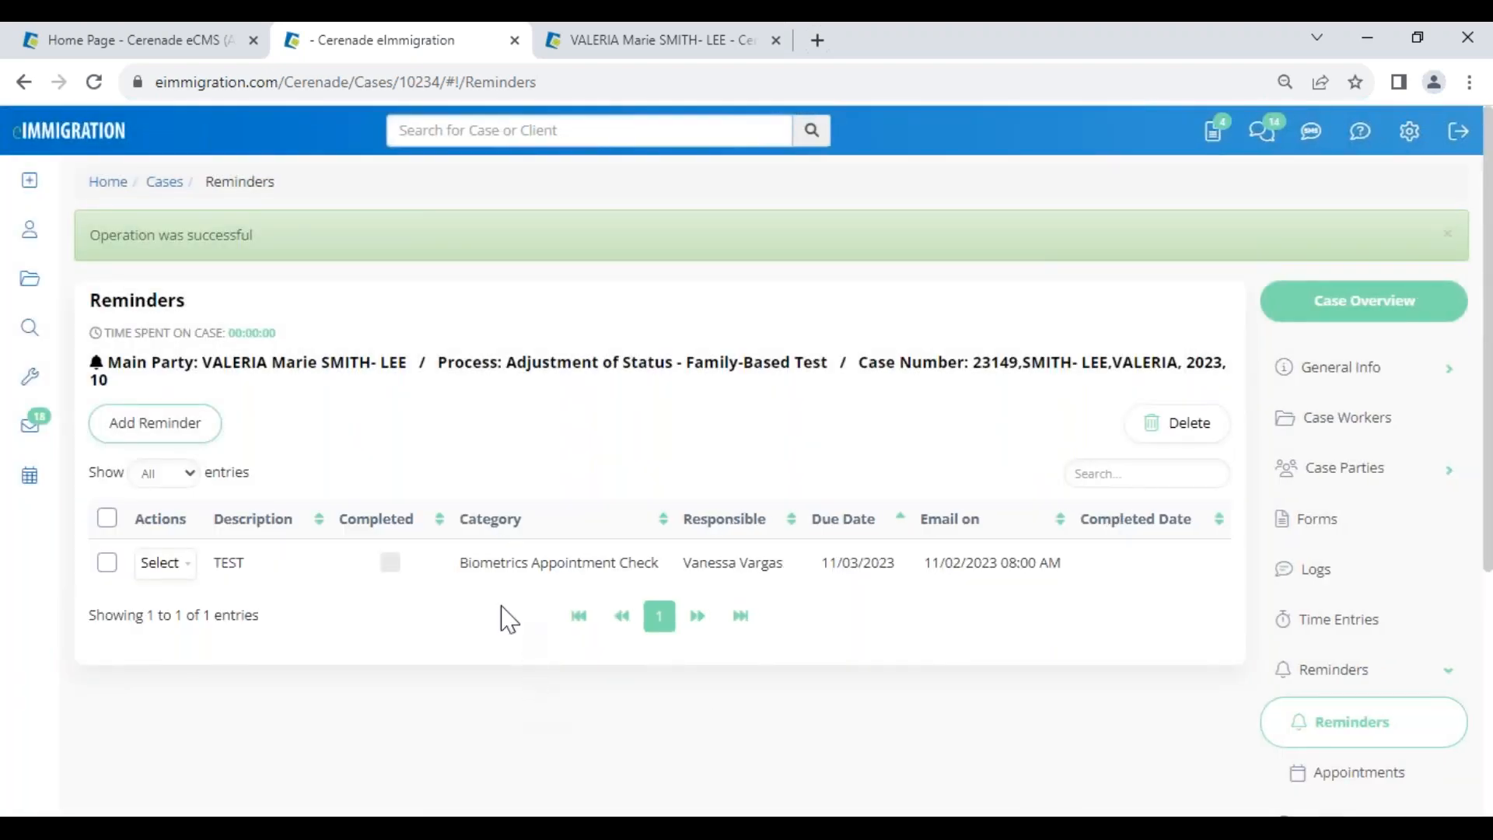
left_click(161, 562)
left_click(156, 597)
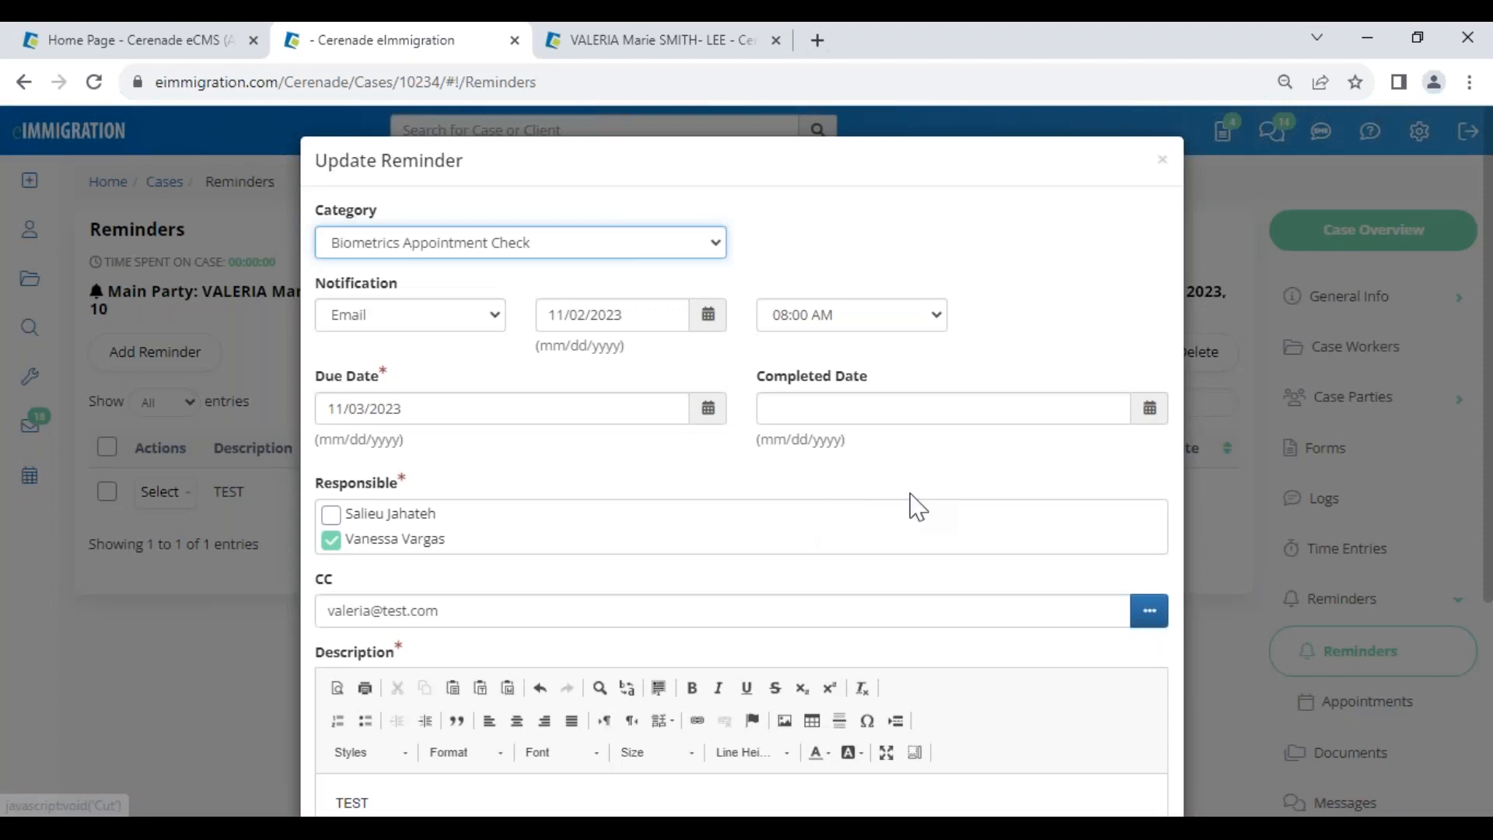
left_click_drag(758, 378, 882, 393)
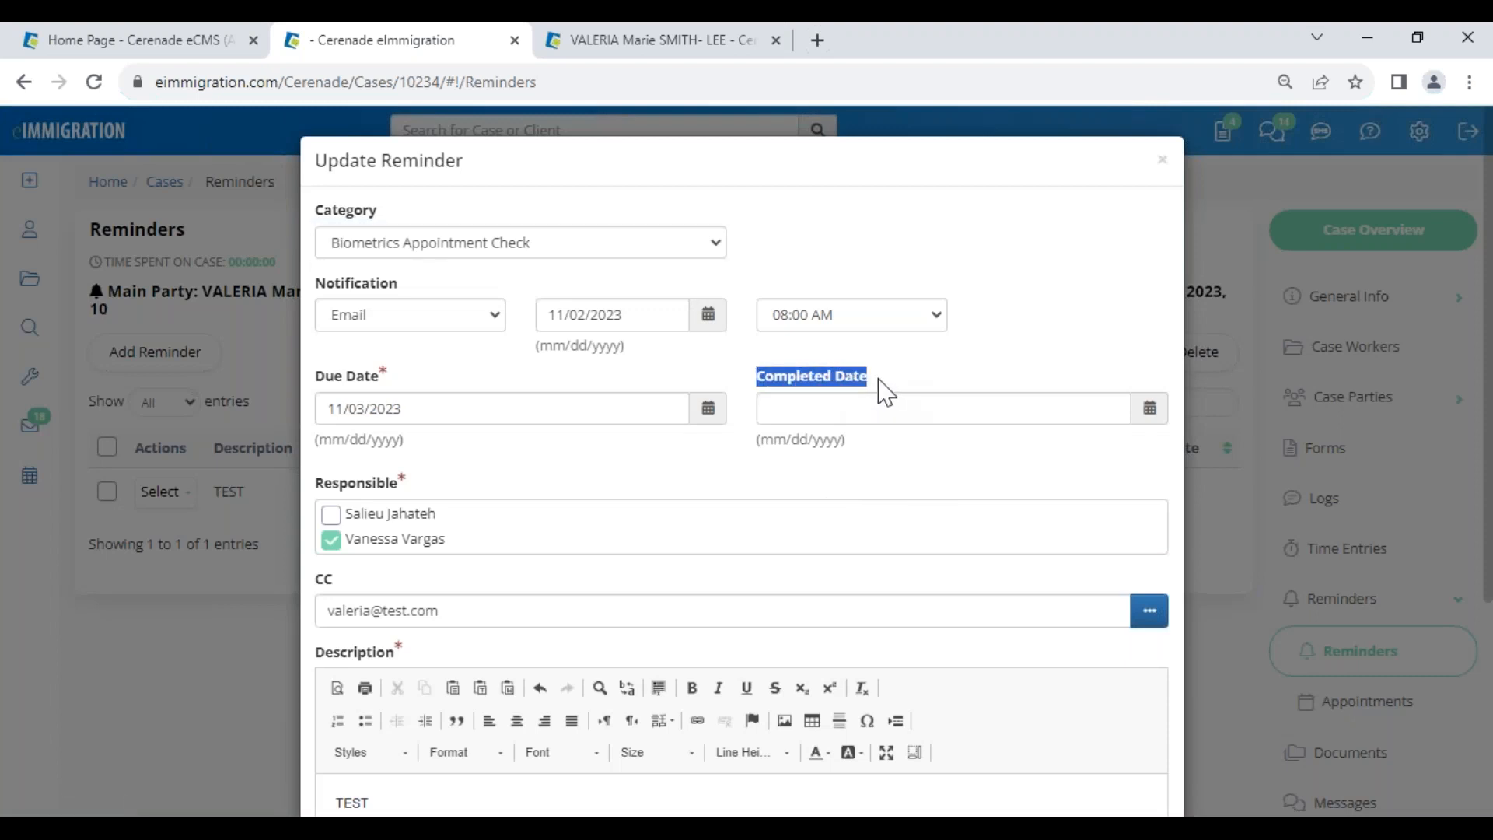
left_click(860, 476)
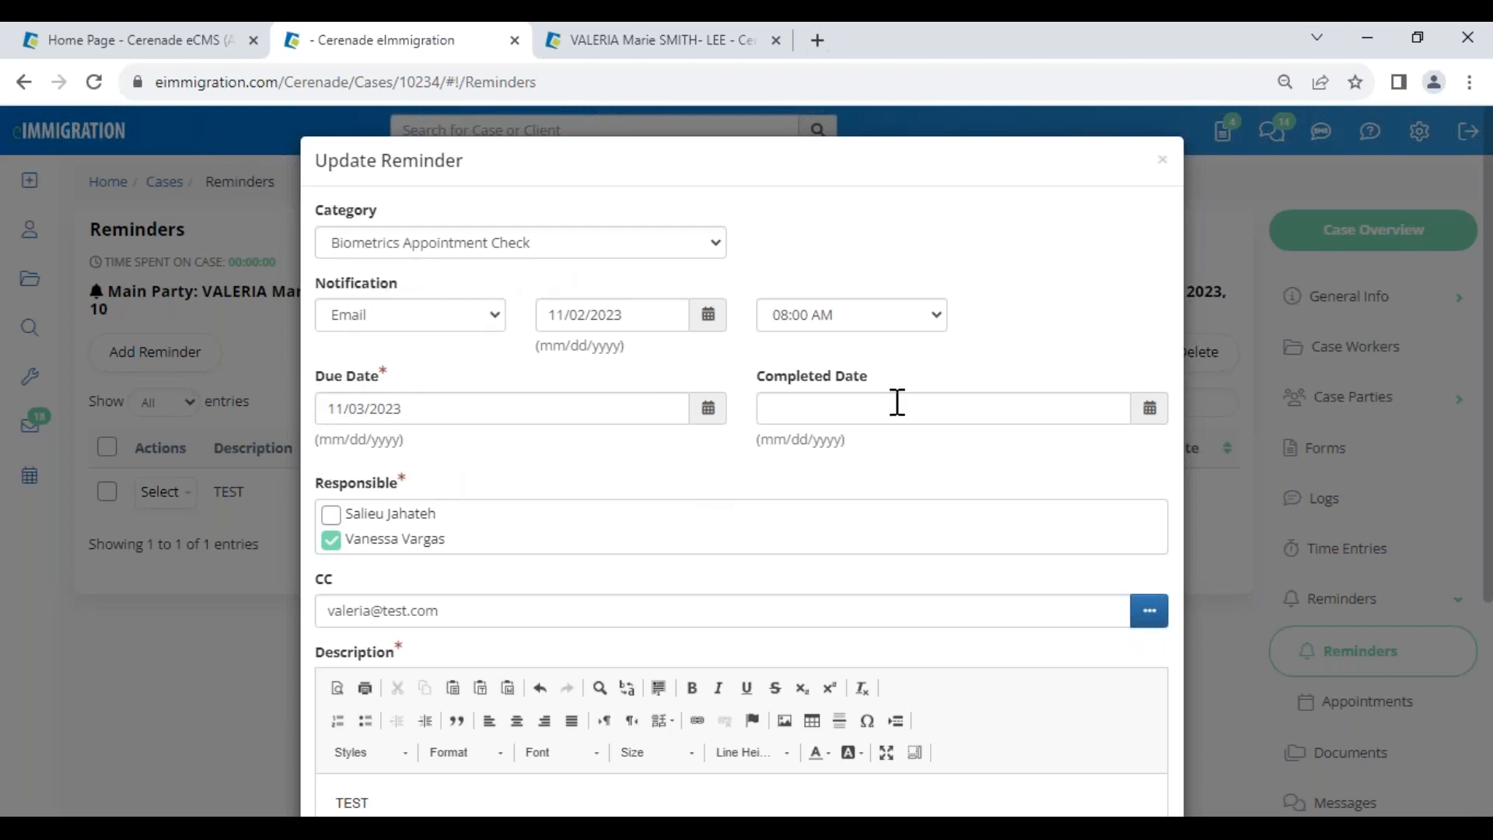
left_click_drag(814, 379, 906, 381)
left_click(1164, 166)
- Open the Tickler and show its data for all case workers
left_click_drag(821, 491, 897, 496)
mouse_move(46, 389)
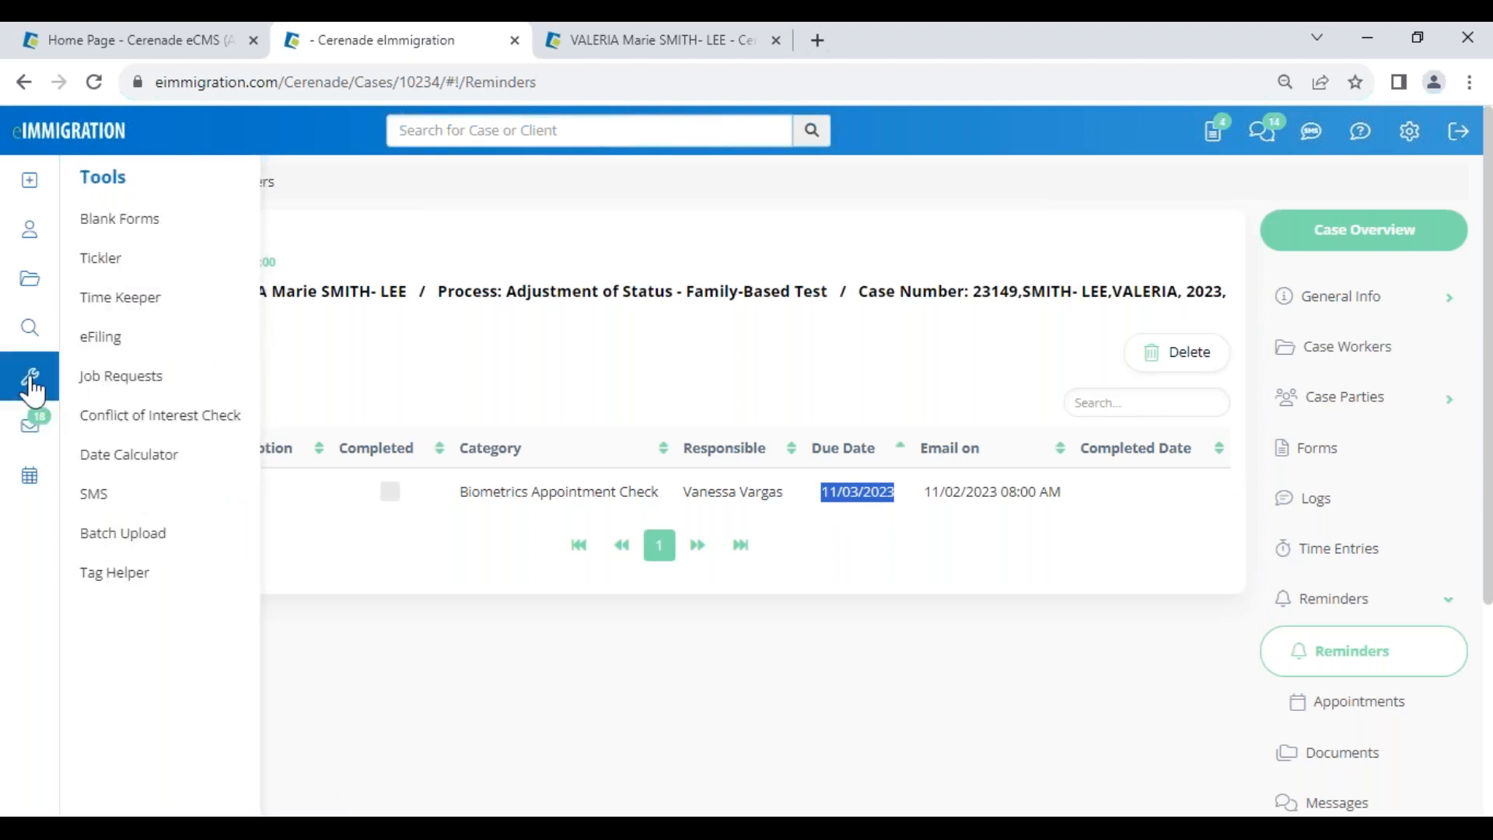
left_click(101, 263)
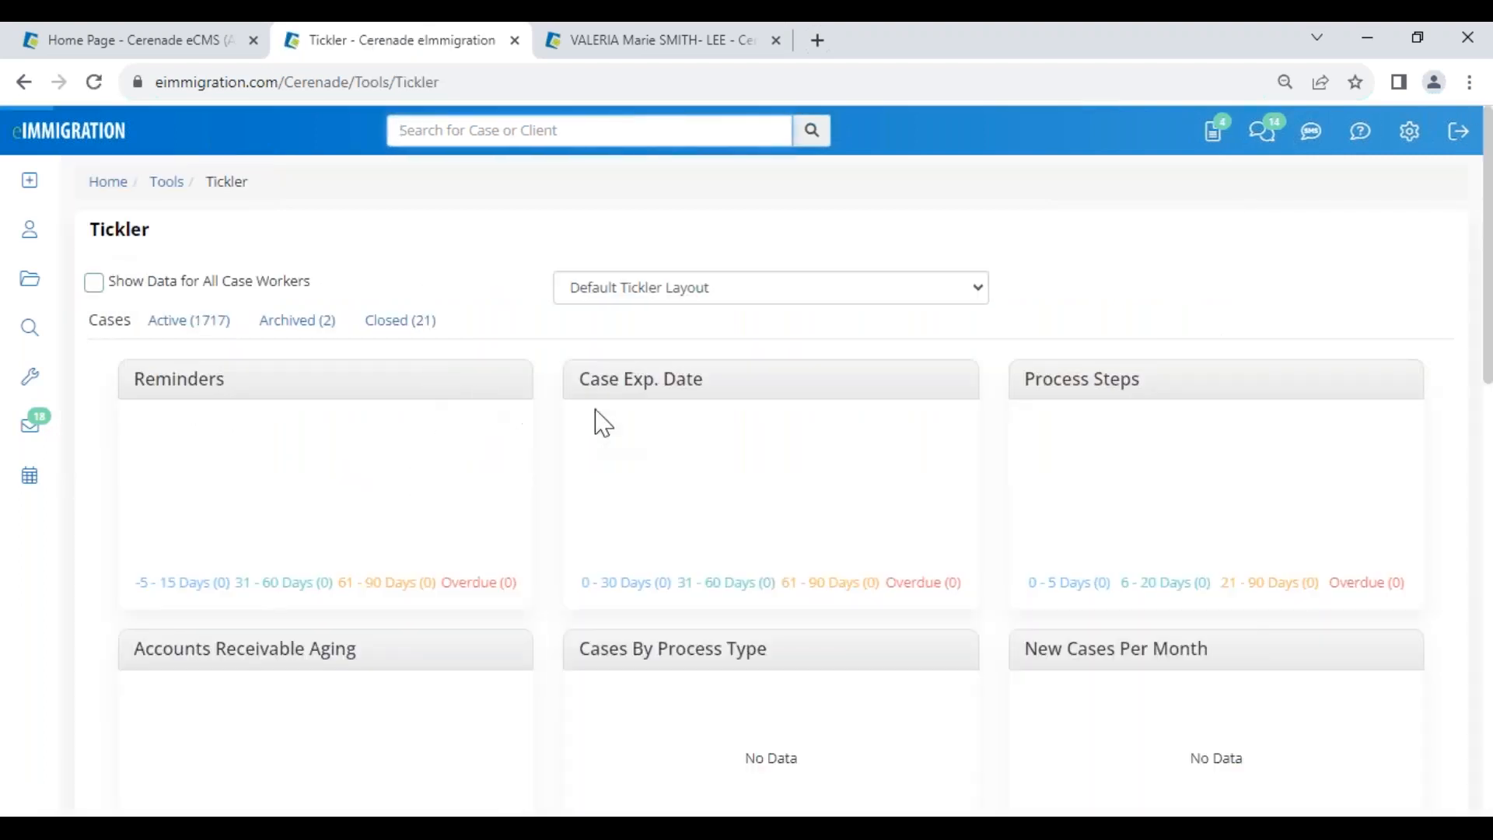
left_click_drag(126, 386, 282, 392)
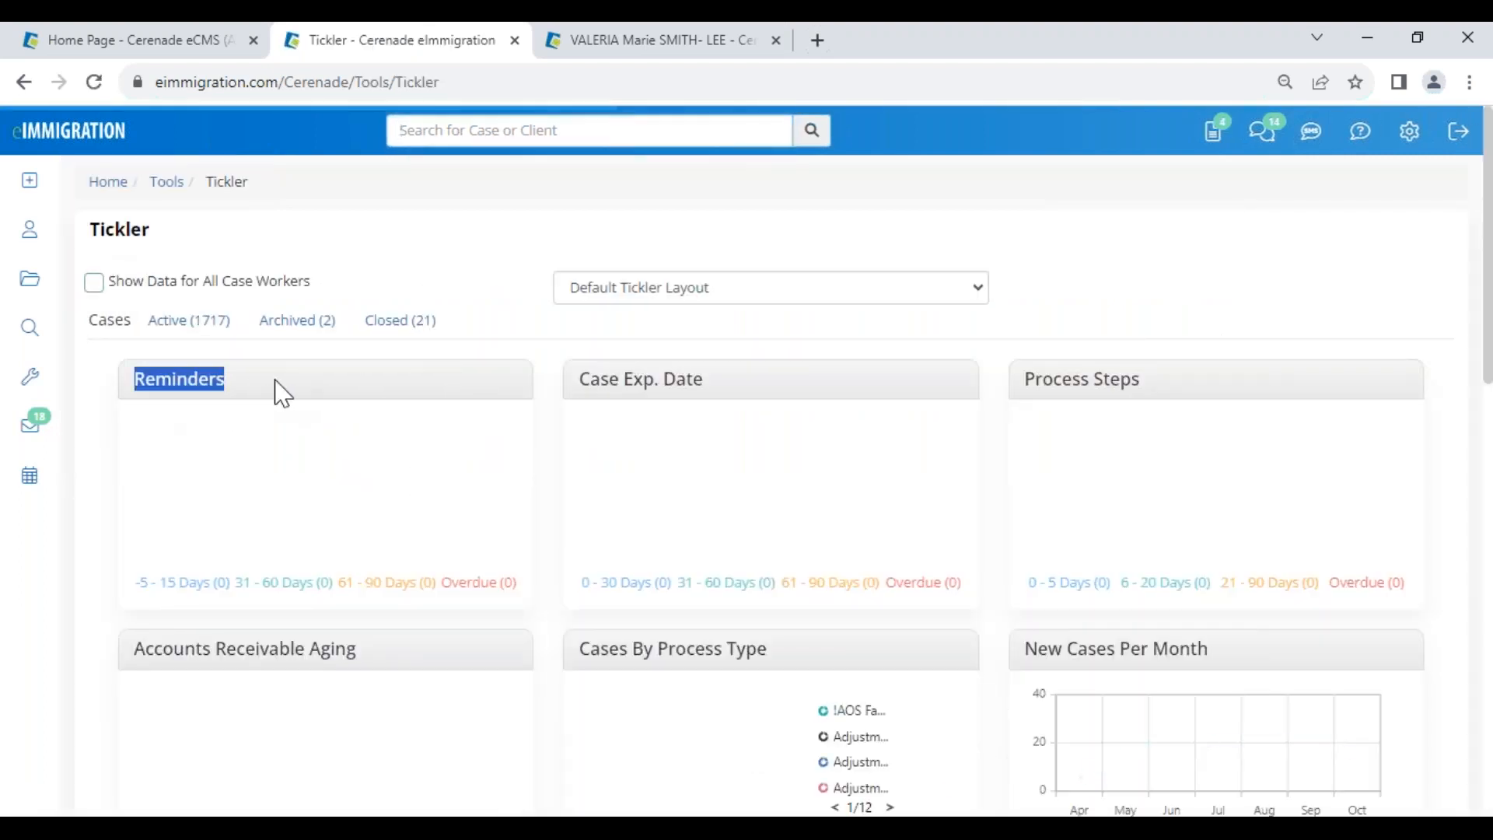
left_click(94, 283)
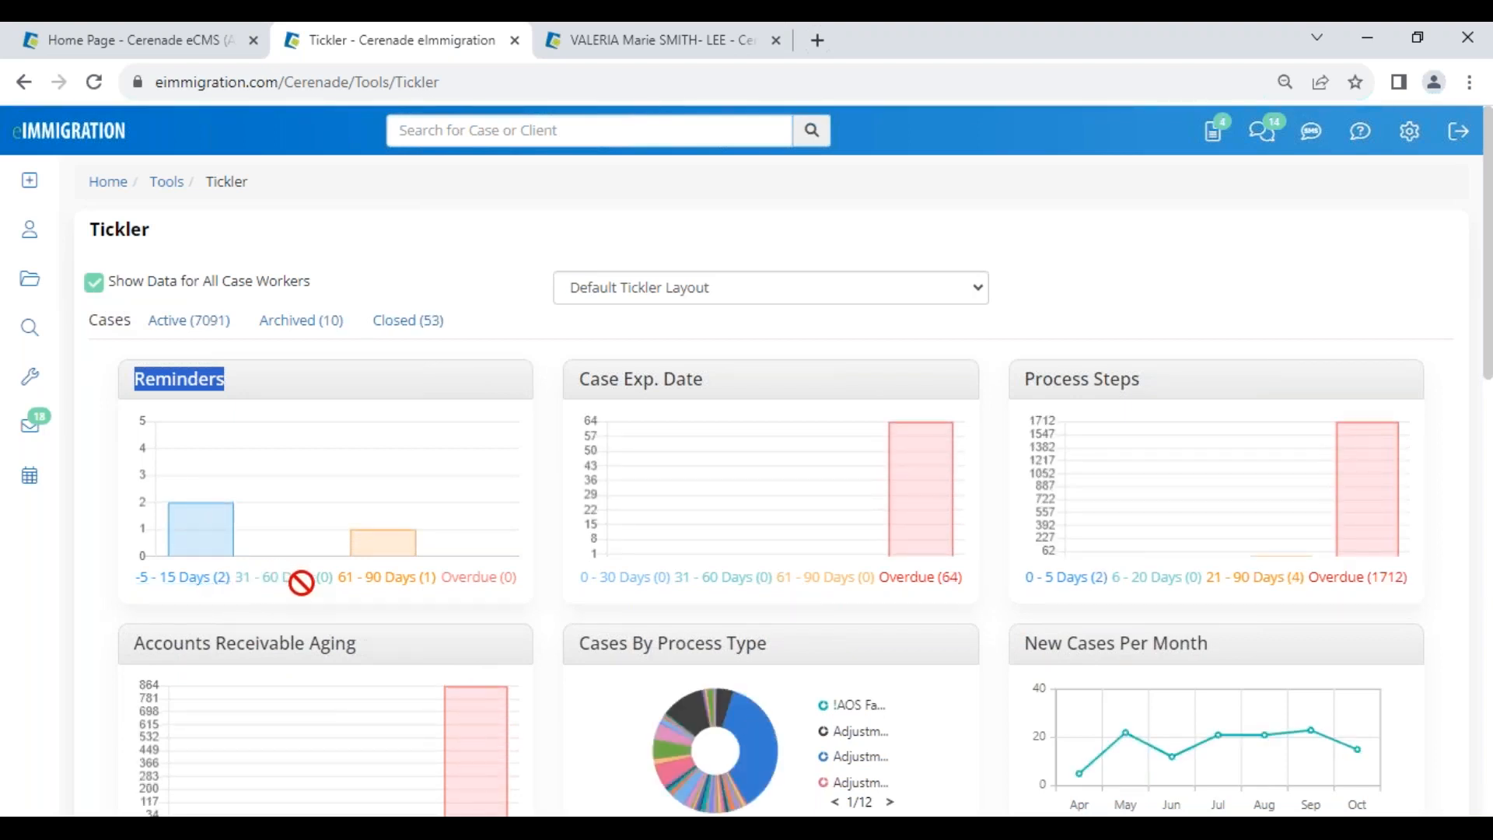
- Review the category, responsible caseworker and due date of the Tickler reminder falling in the 61 - 90 days range
left_click(421, 578)
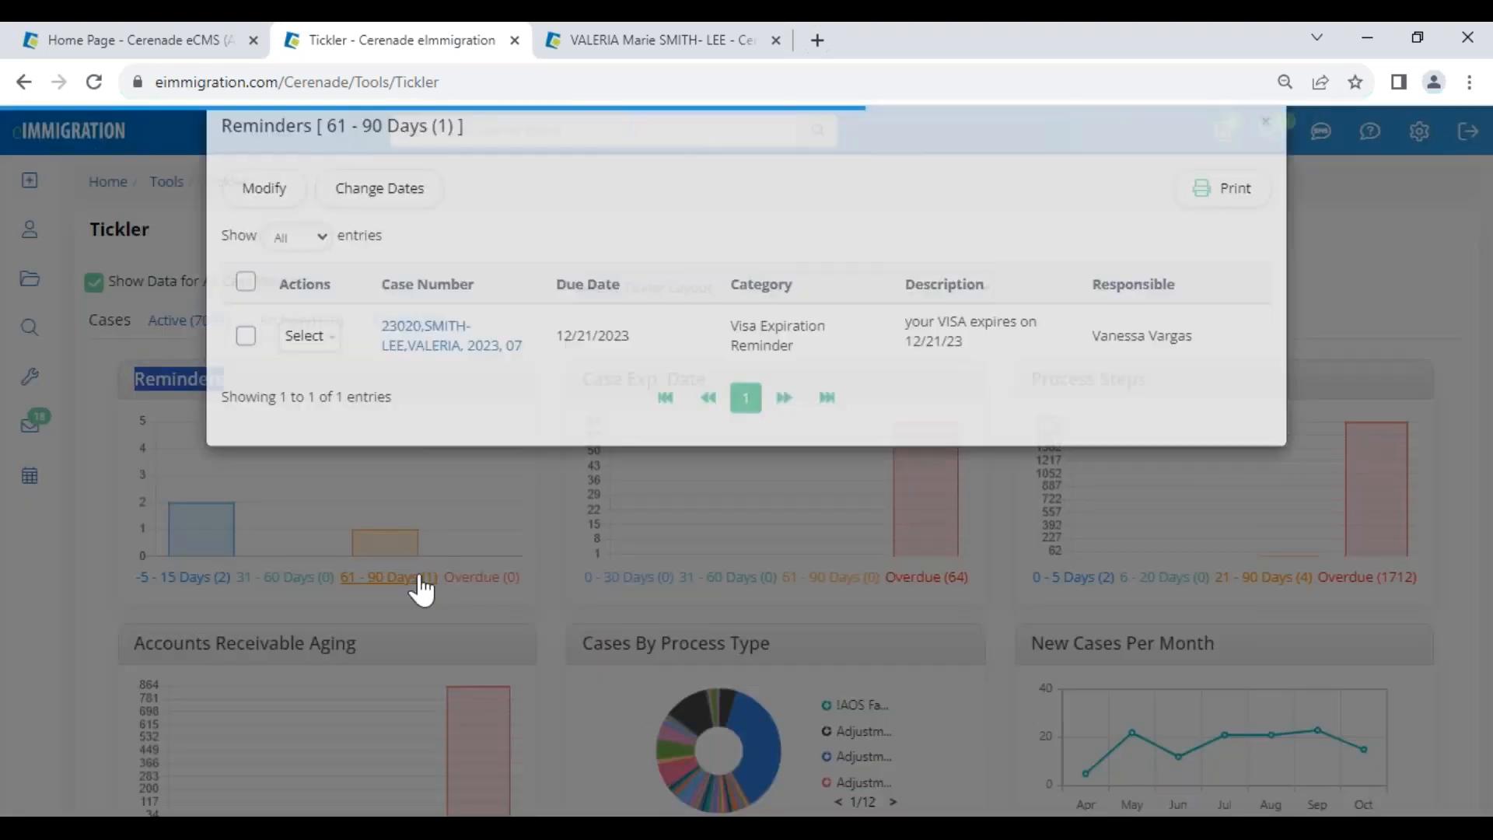
left_click_drag(731, 365, 792, 387)
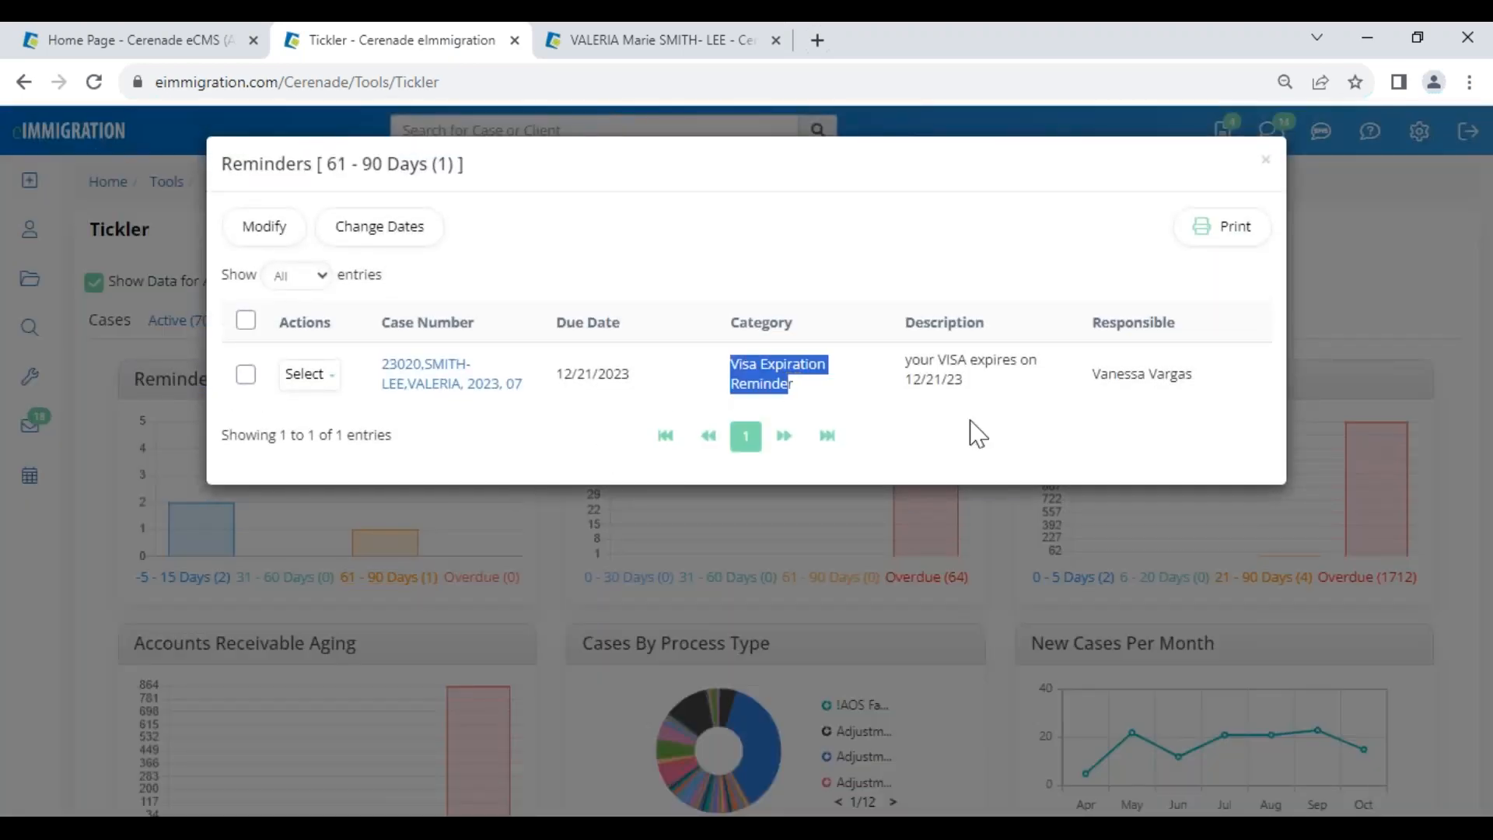
left_click_drag(1091, 379, 1192, 374)
left_click_drag(563, 374, 634, 376)
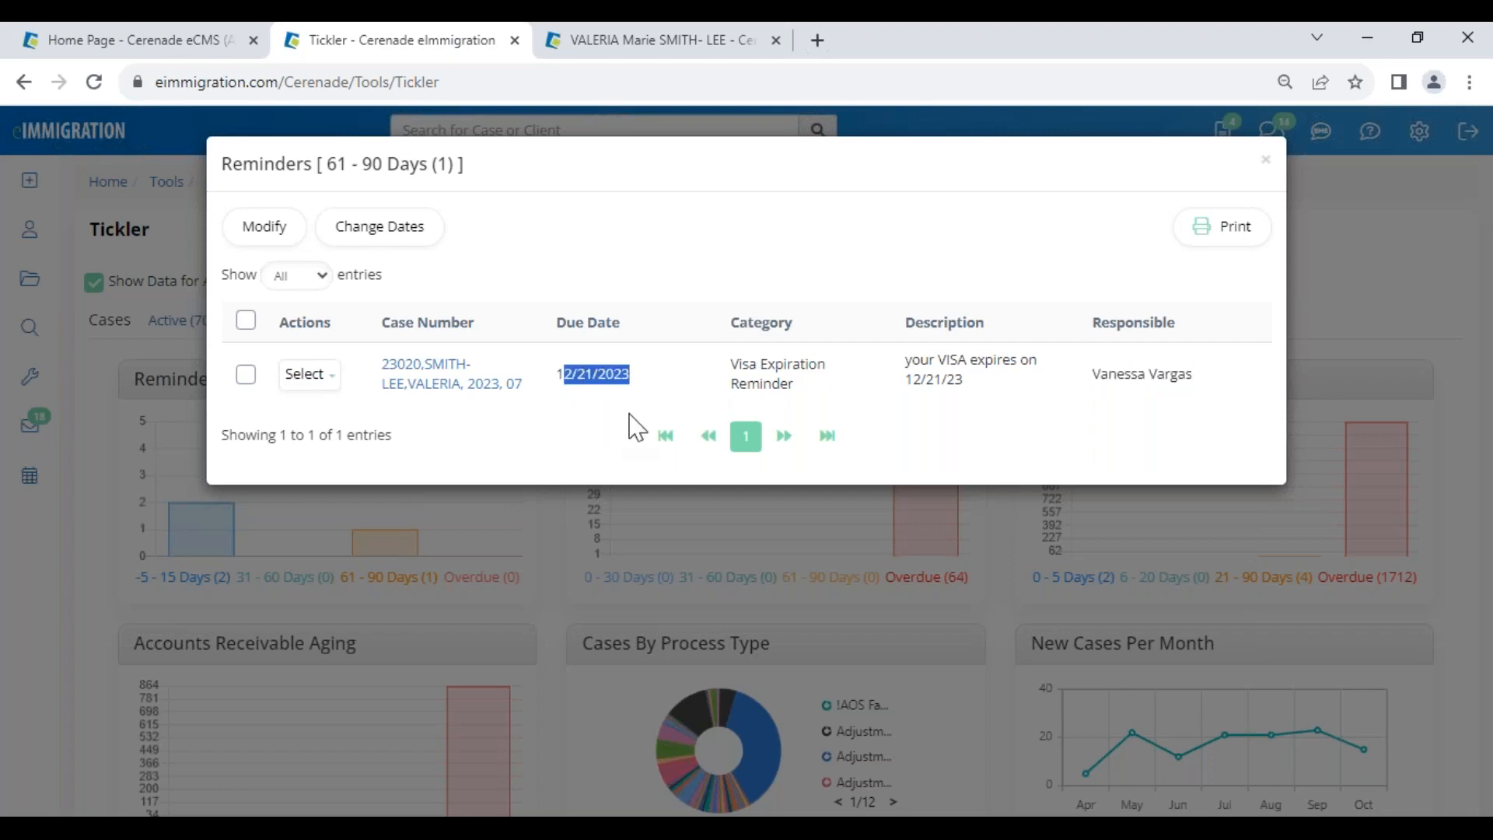
left_click(1266, 160)
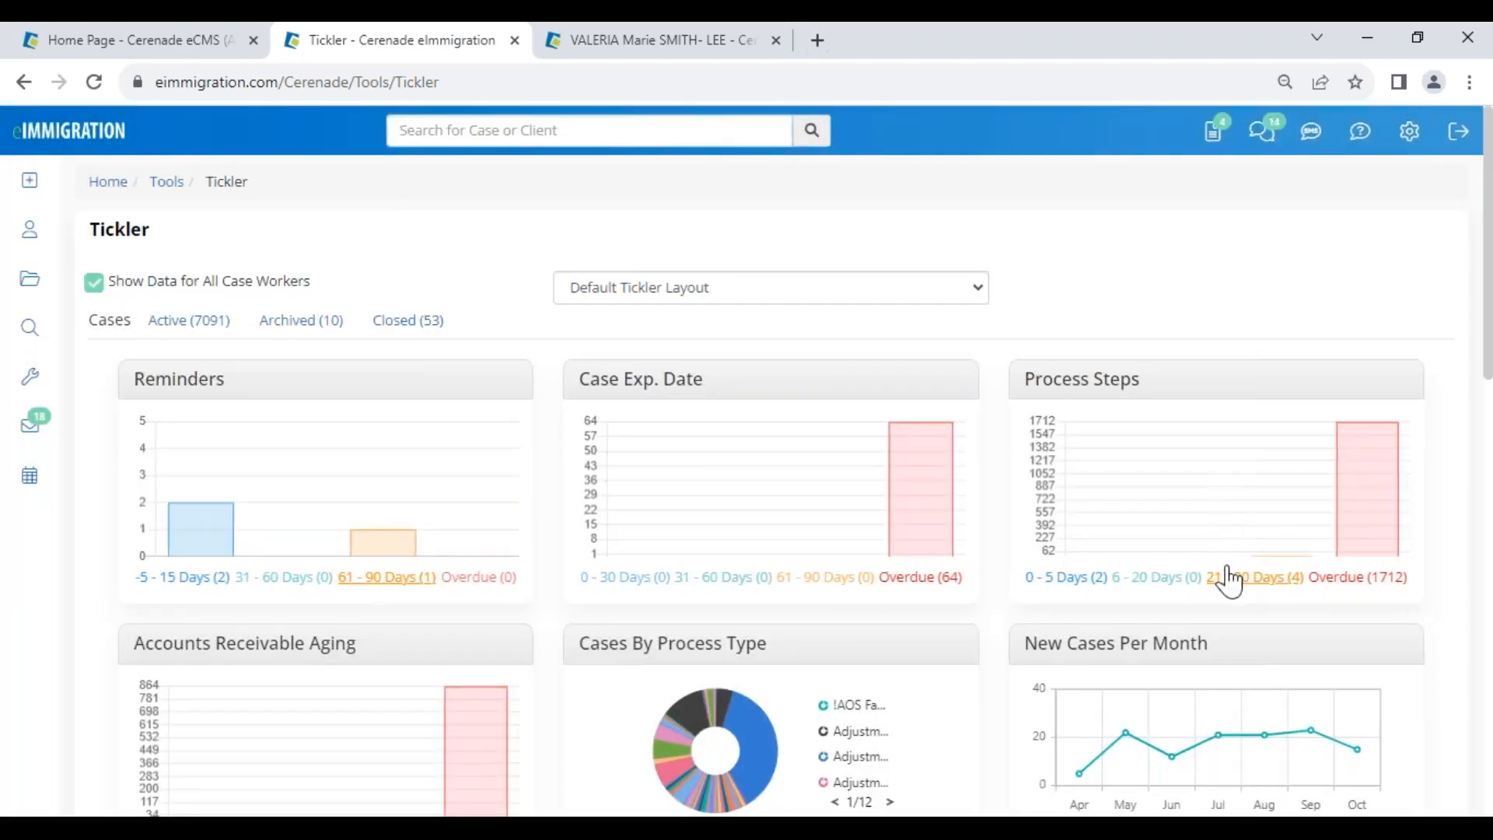
- Review the description and target date of the Tickler process steps falling in the 0 - 5 days range
left_click(1081, 578)
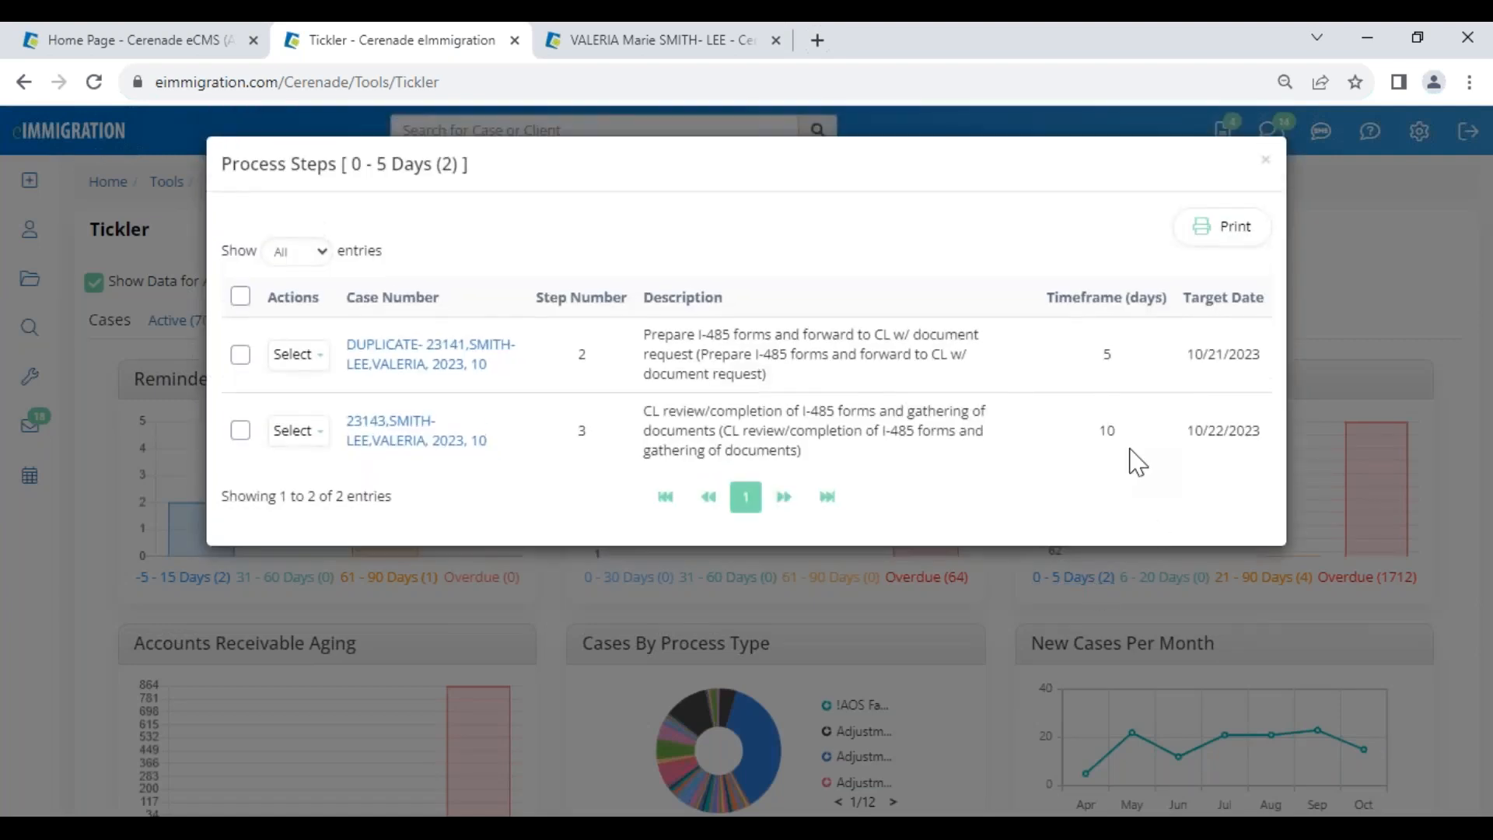
left_click_drag(649, 410, 997, 441)
left_click_drag(1187, 430, 1258, 444)
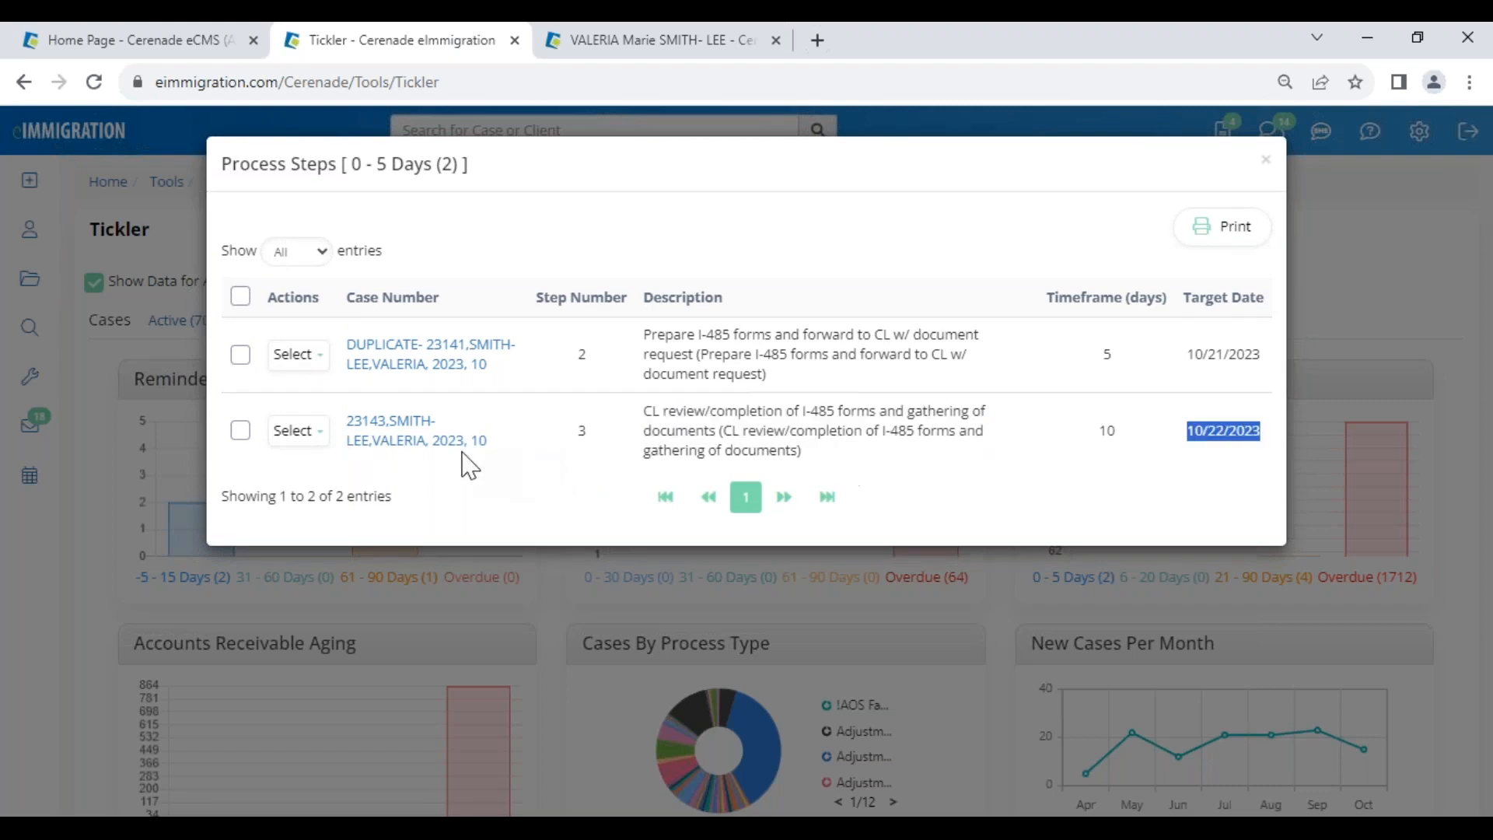
left_click(1264, 160)
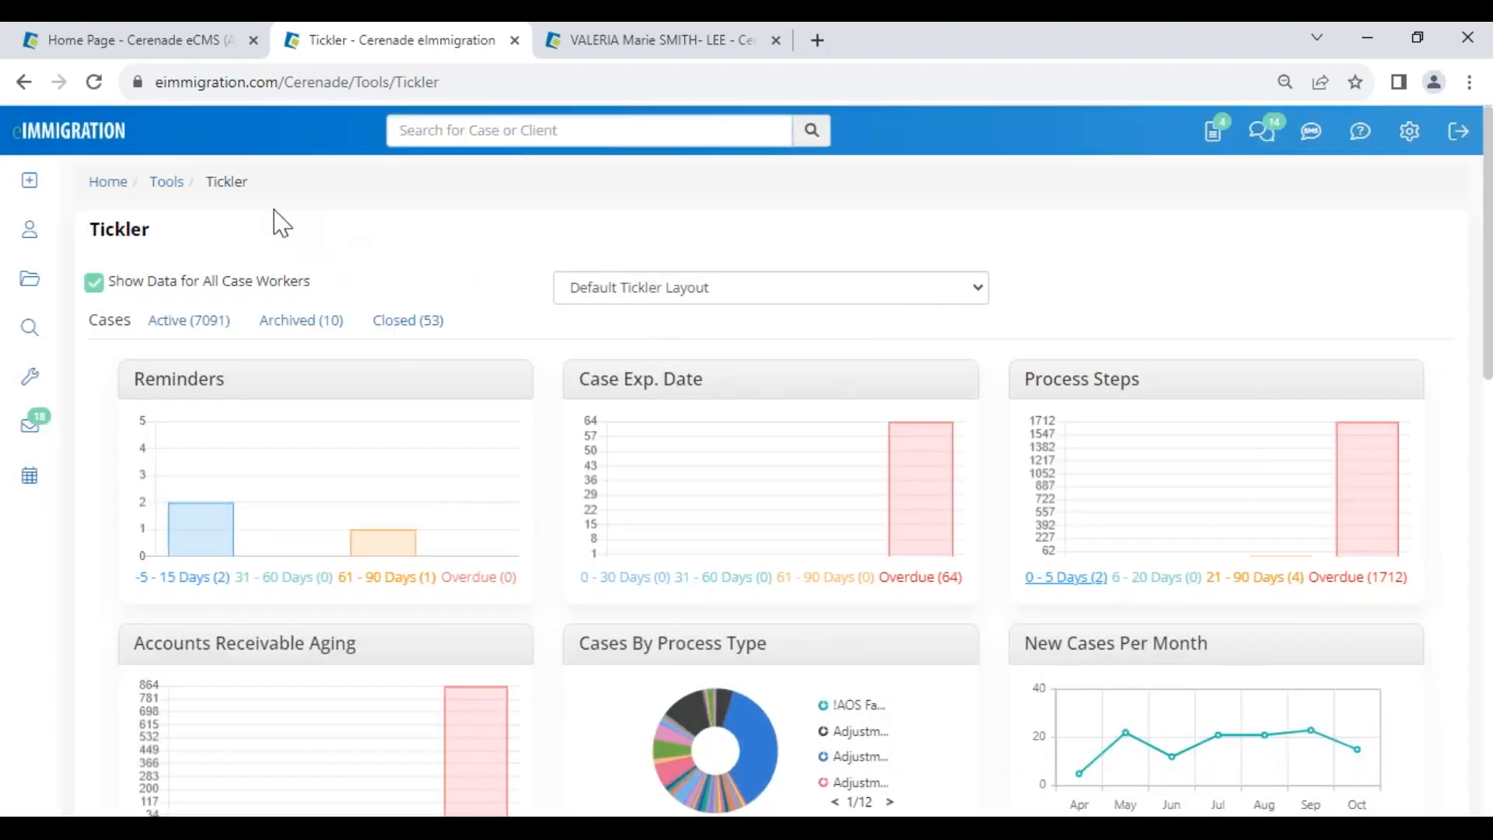
- Open the Tickler settings in the user preferences and review the day ranges for Case Reminders Due Date
left_click_drag(88, 229, 157, 224)
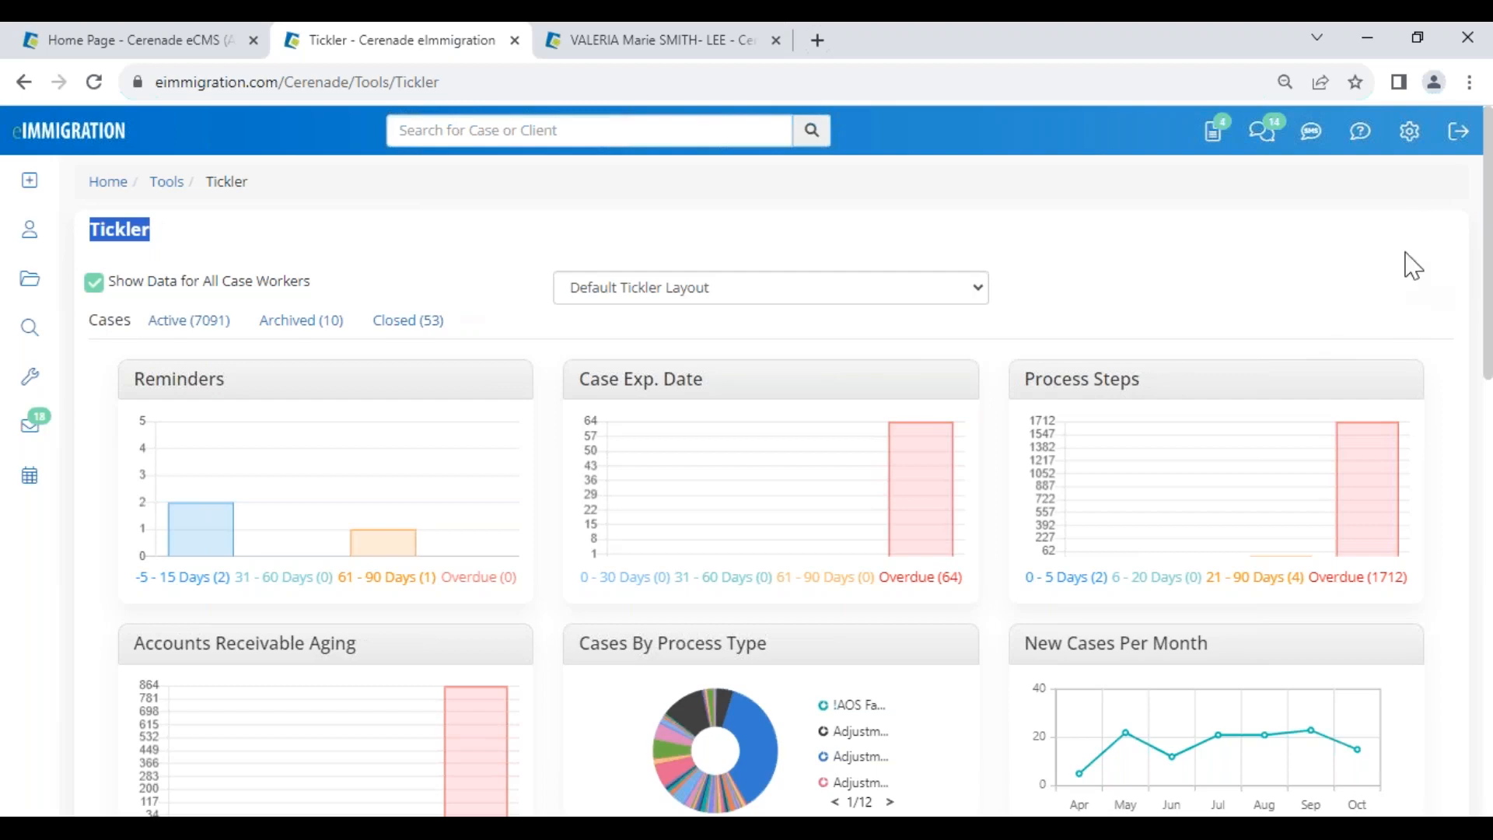
left_click(1409, 147)
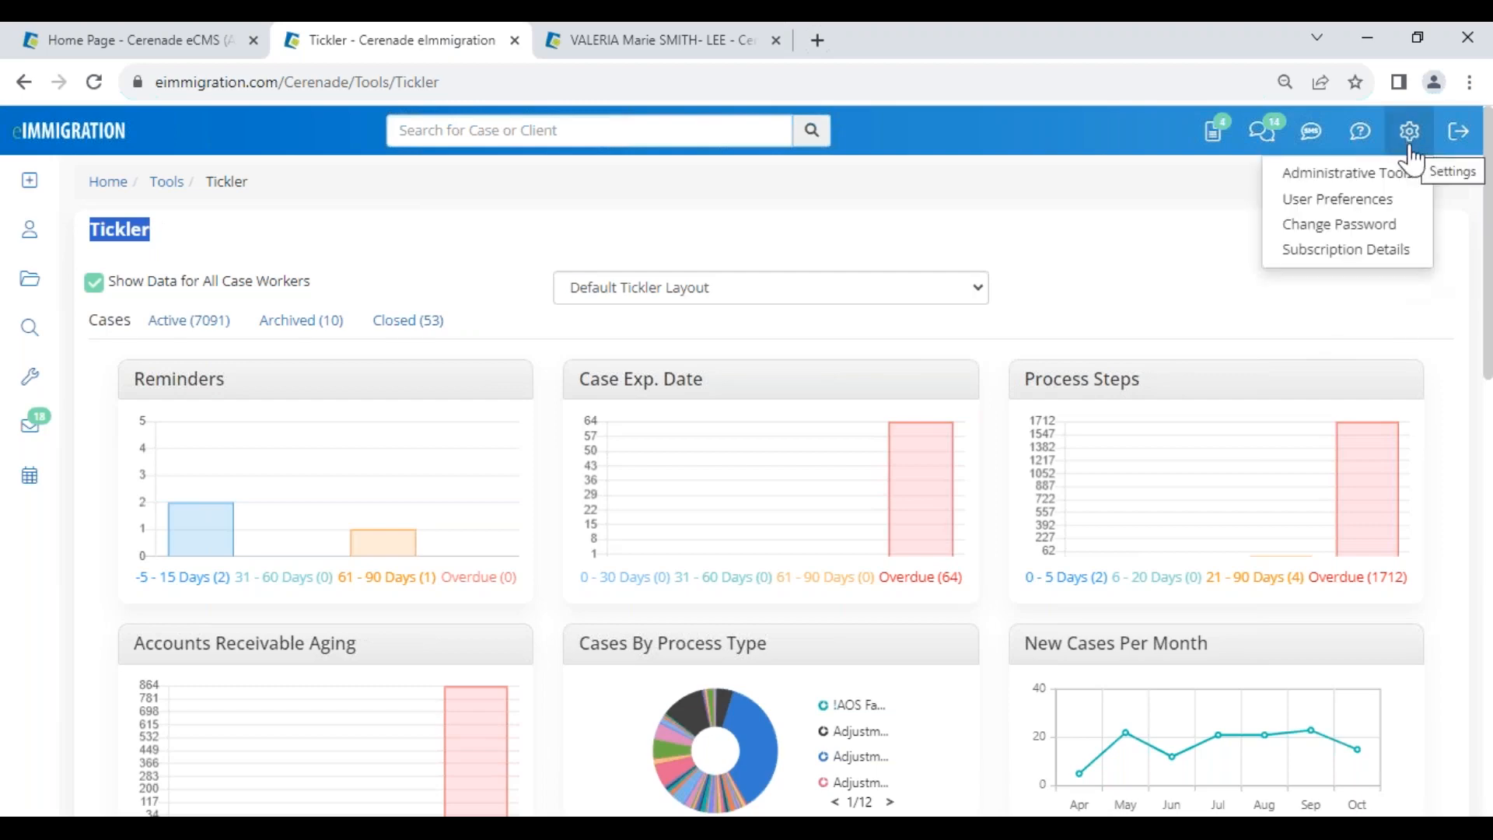
left_click(1384, 200)
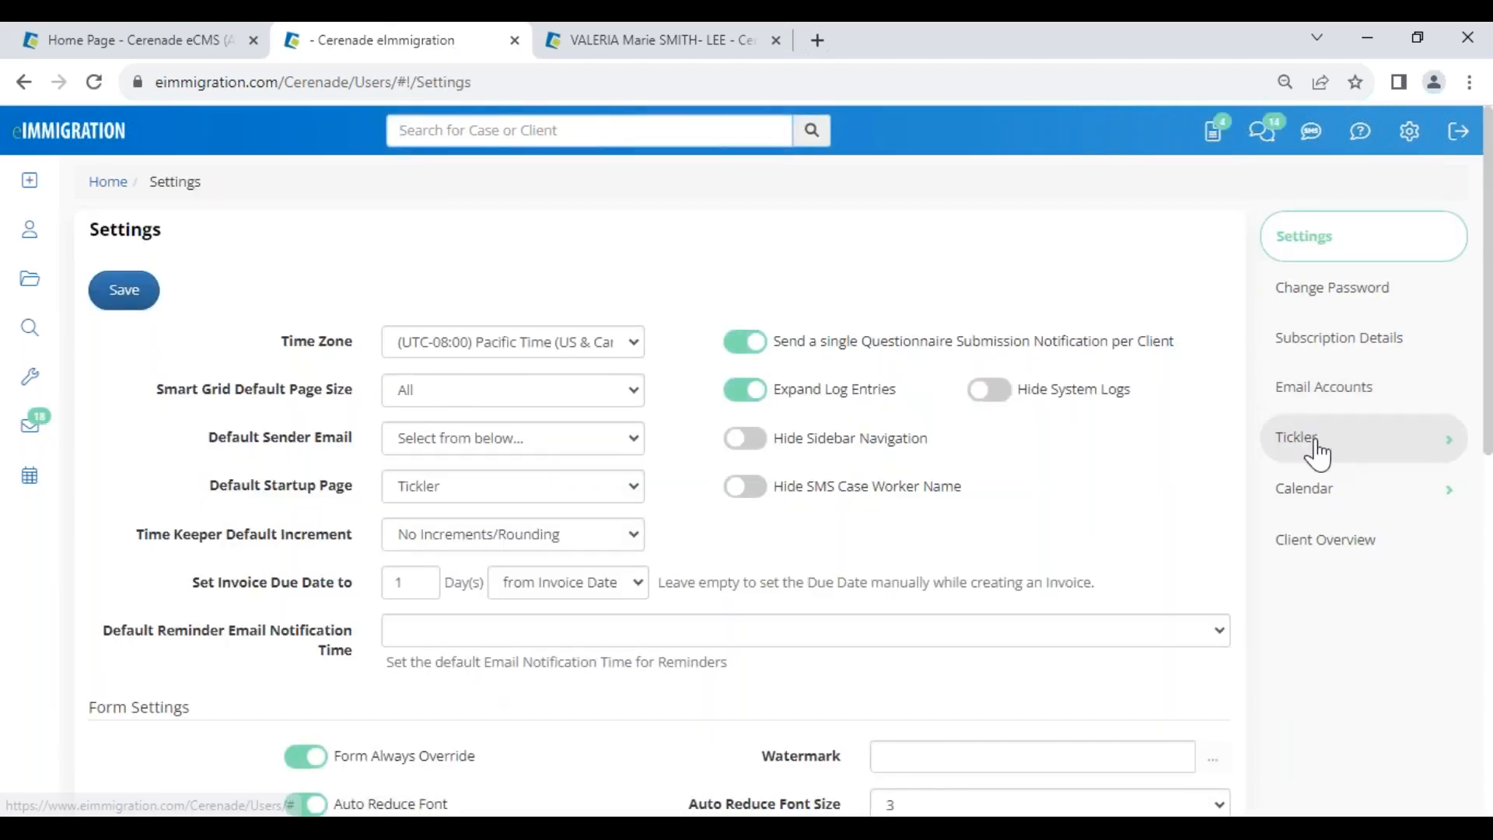
left_click(1317, 454)
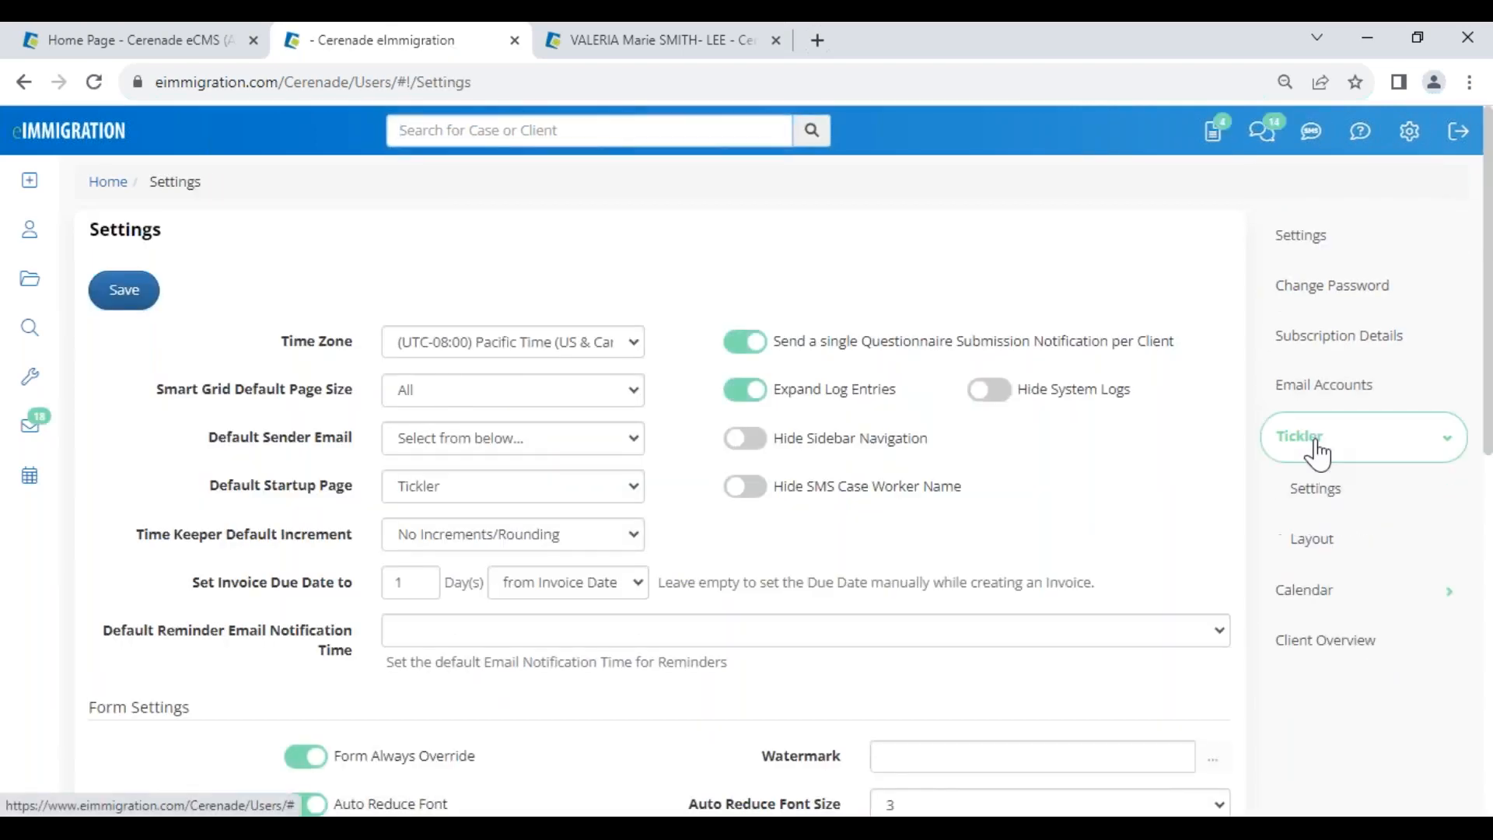
left_click(1335, 502)
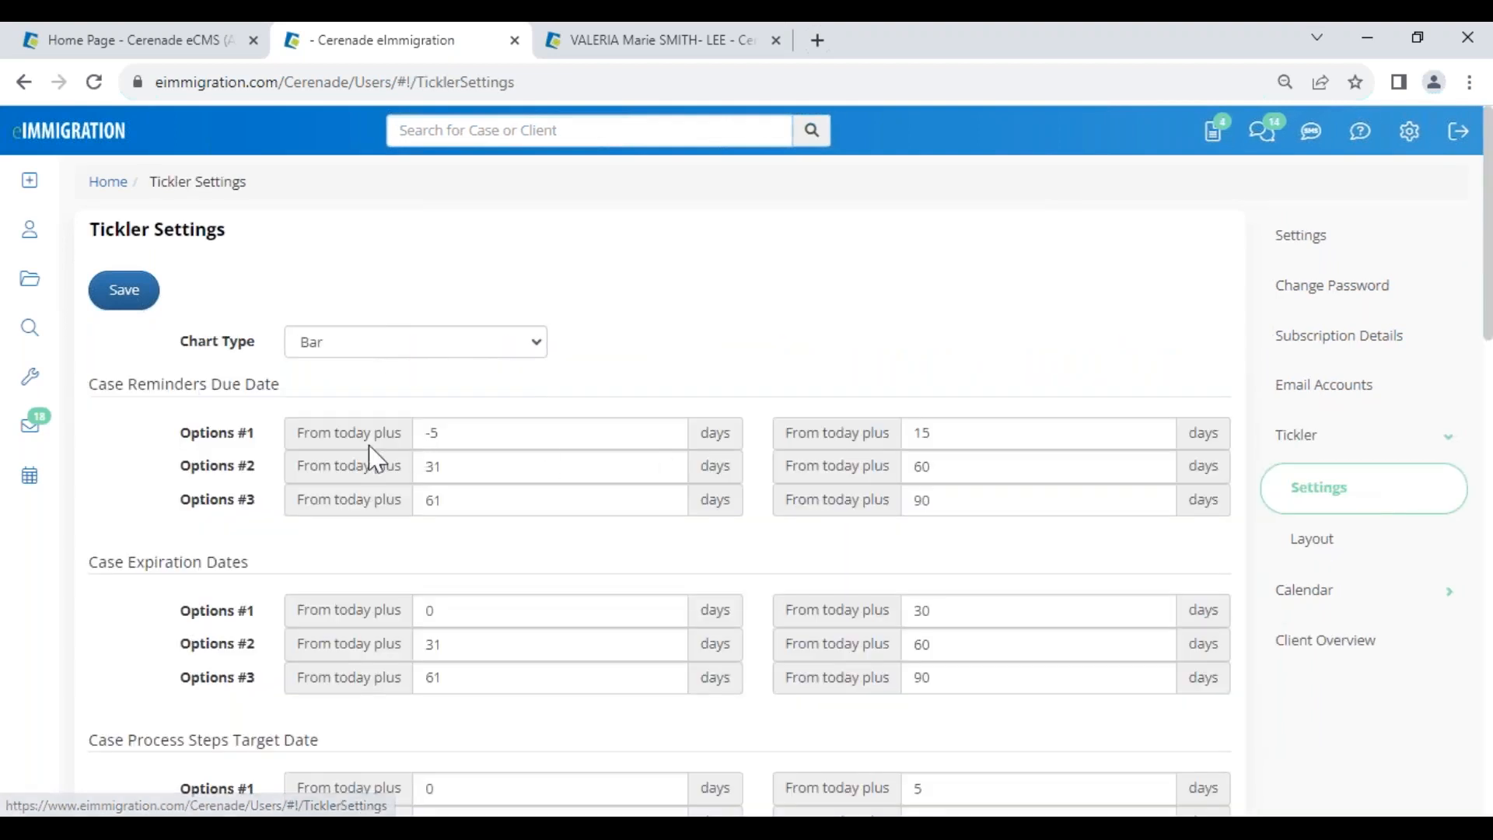
left_click_drag(463, 433, 413, 433)
left_click(630, 367)
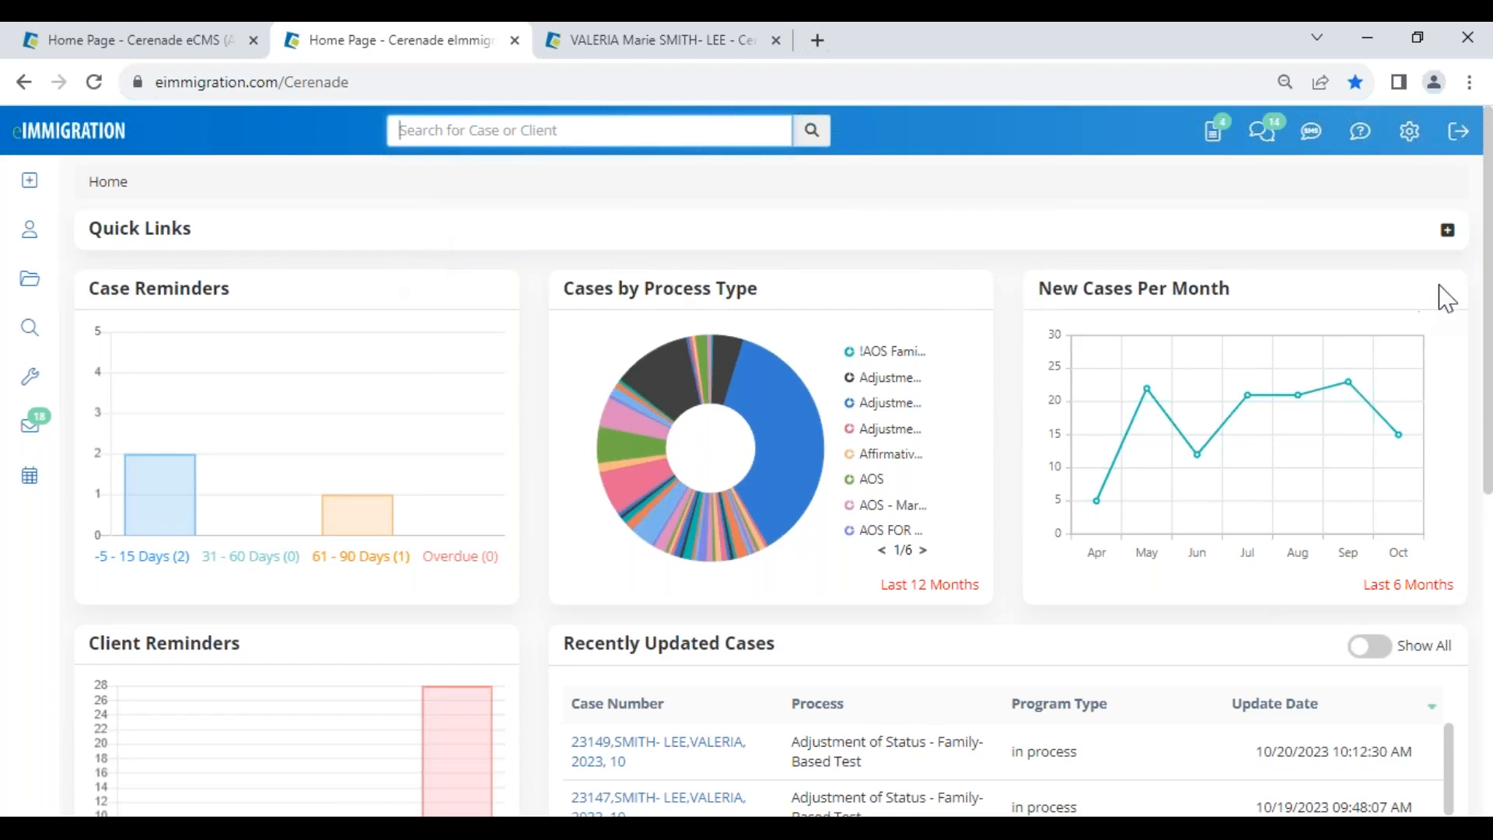
- Go back to the Tickler page from the home page
left_click(1409, 134)
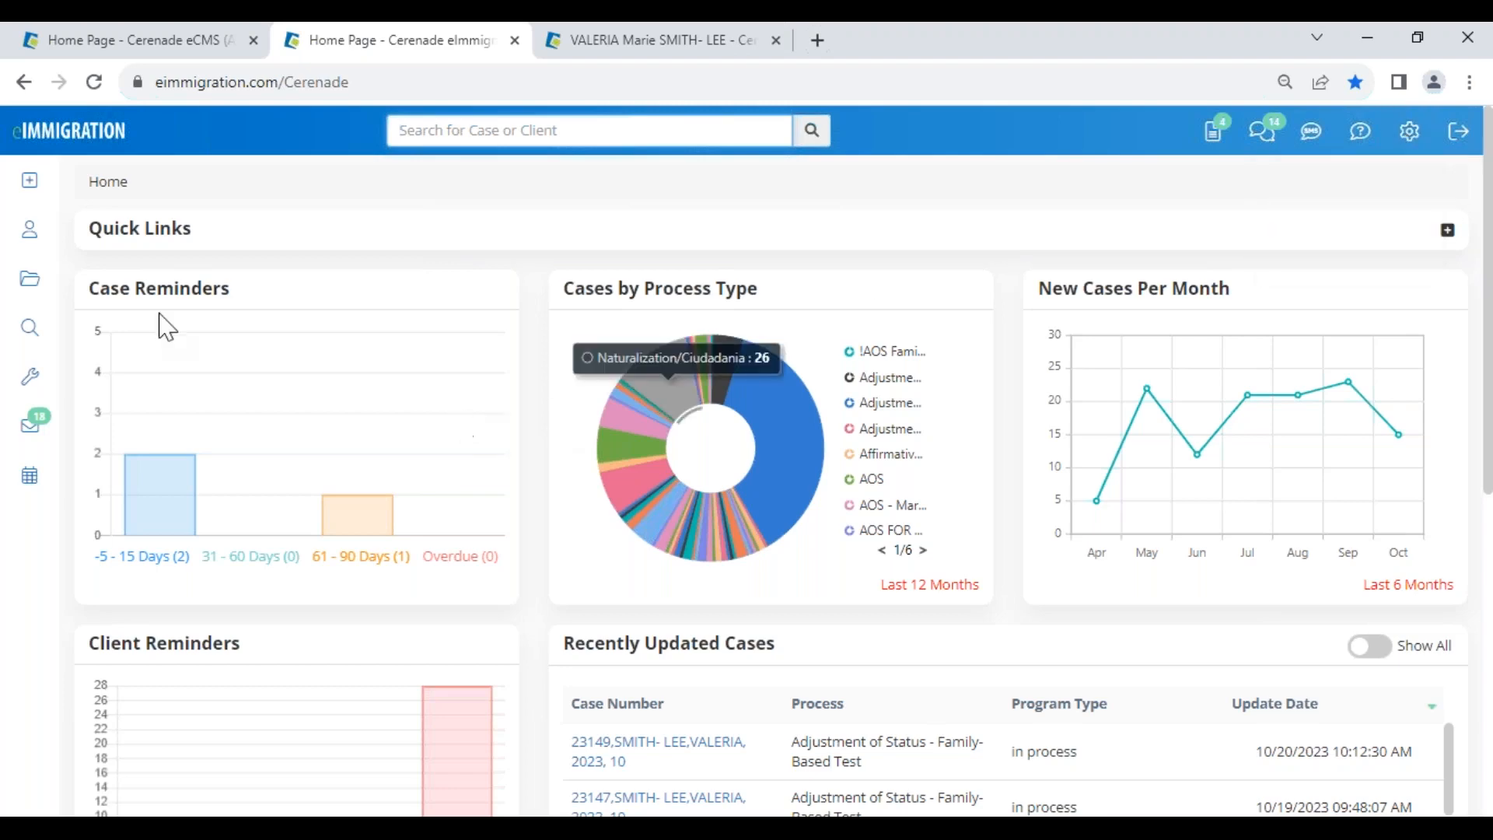
mouse_move(48, 409)
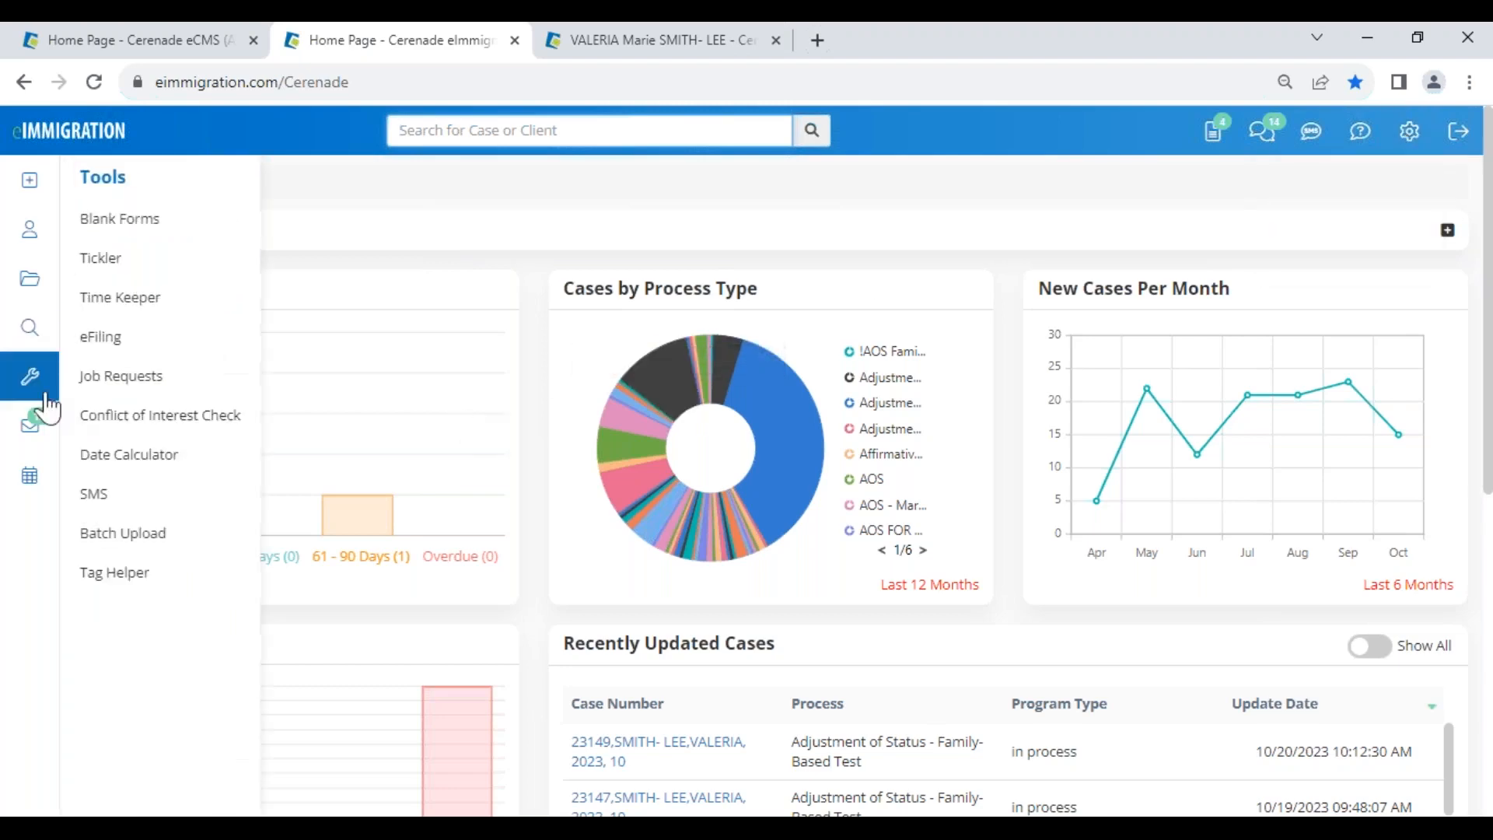
left_click(108, 268)
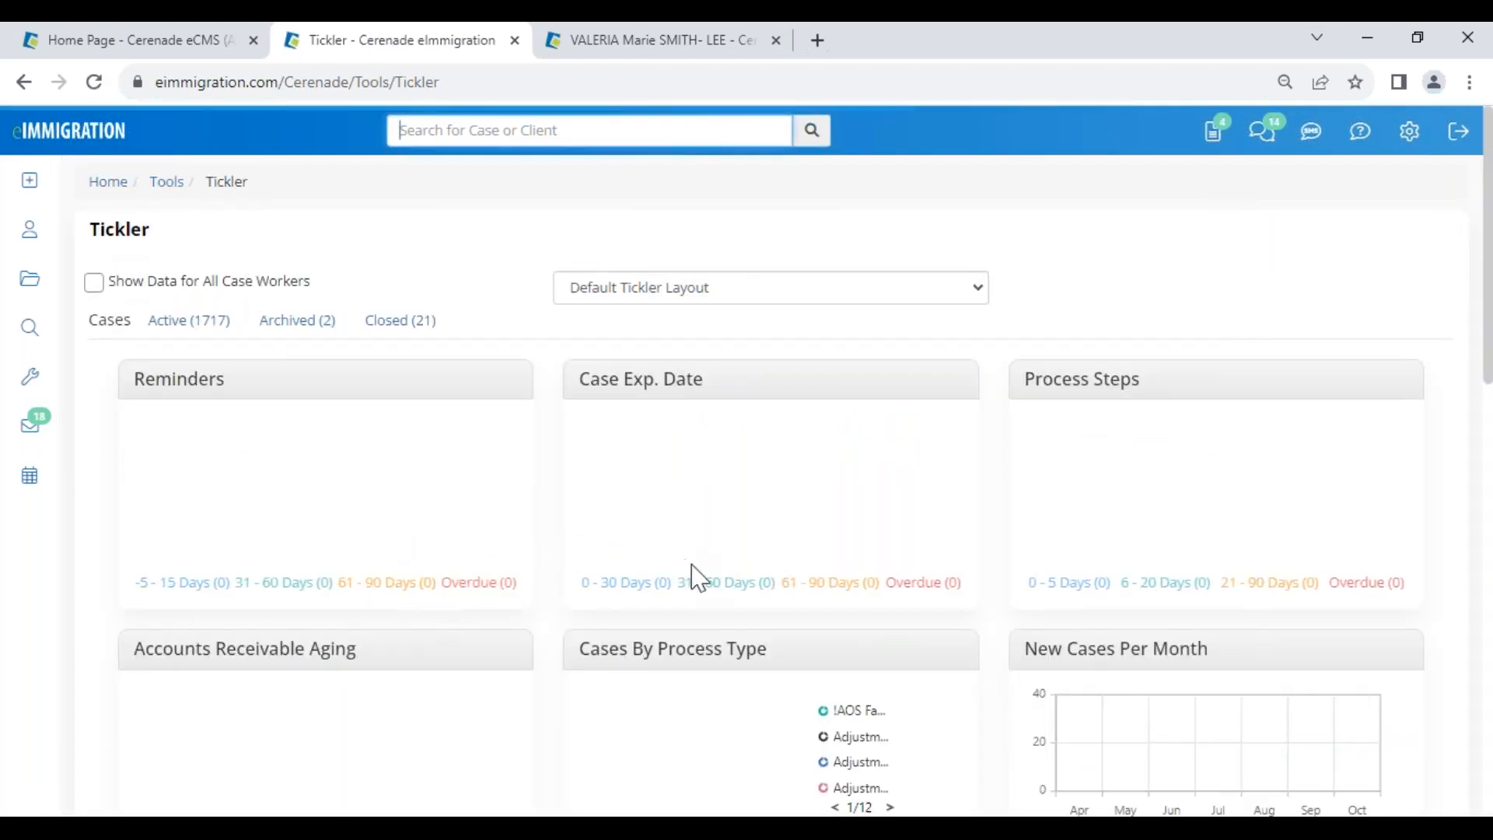
left_click_drag(90, 233, 173, 237)
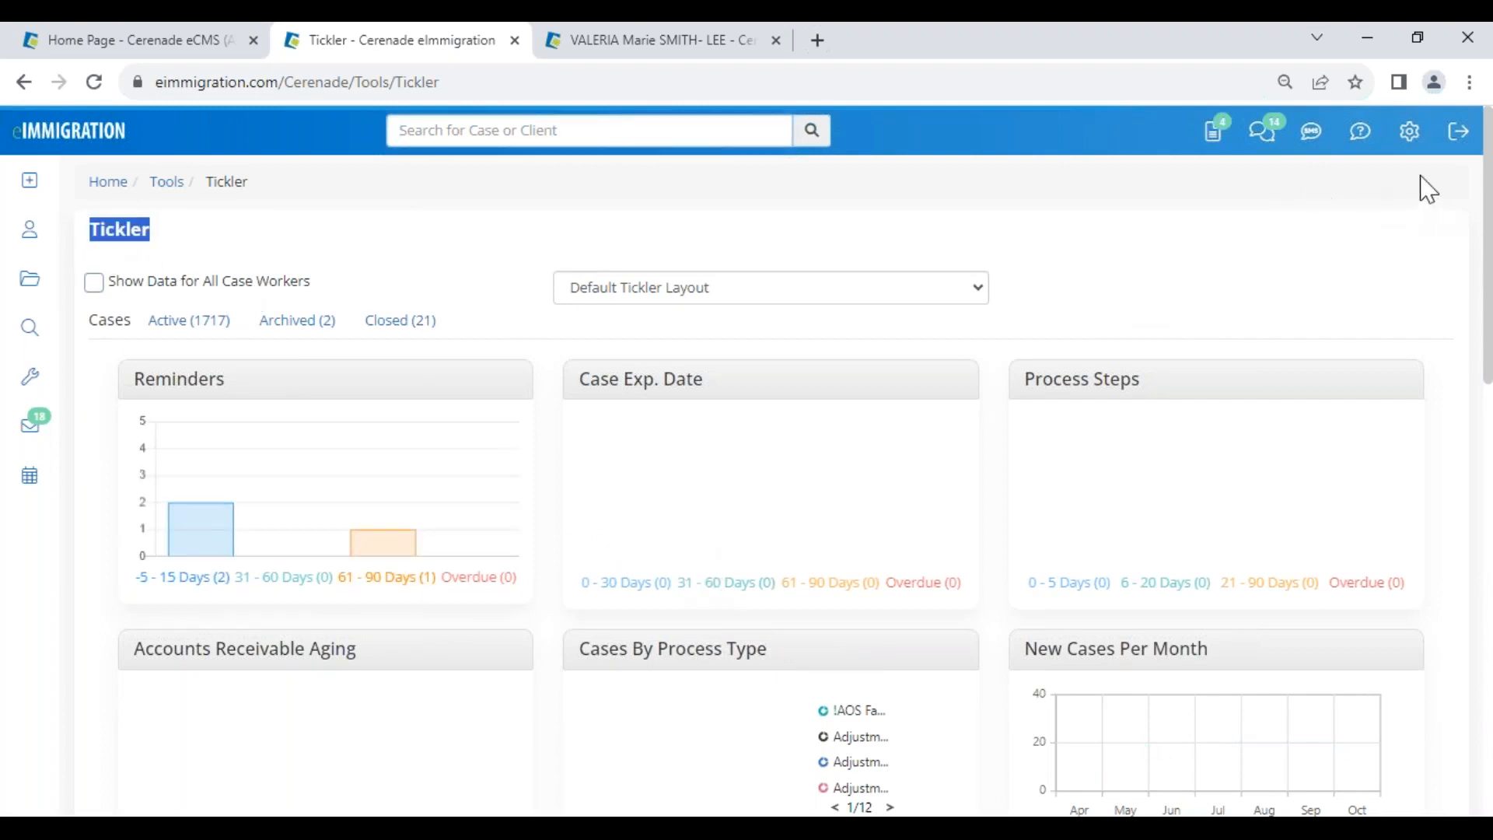
- Open the user preferences and review the available choices for the Default Startup Page
left_click(1409, 136)
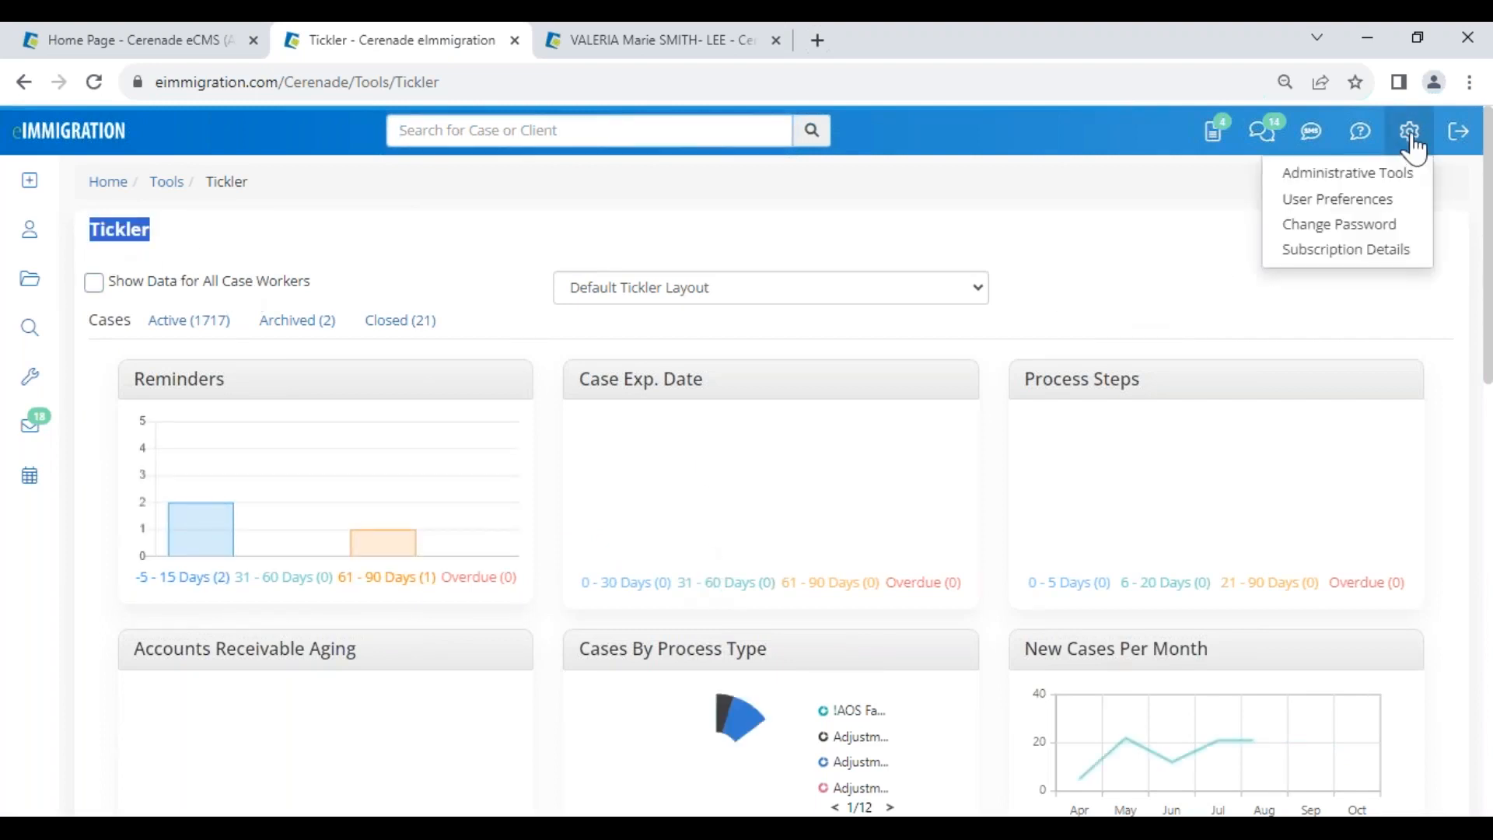
left_click(1376, 204)
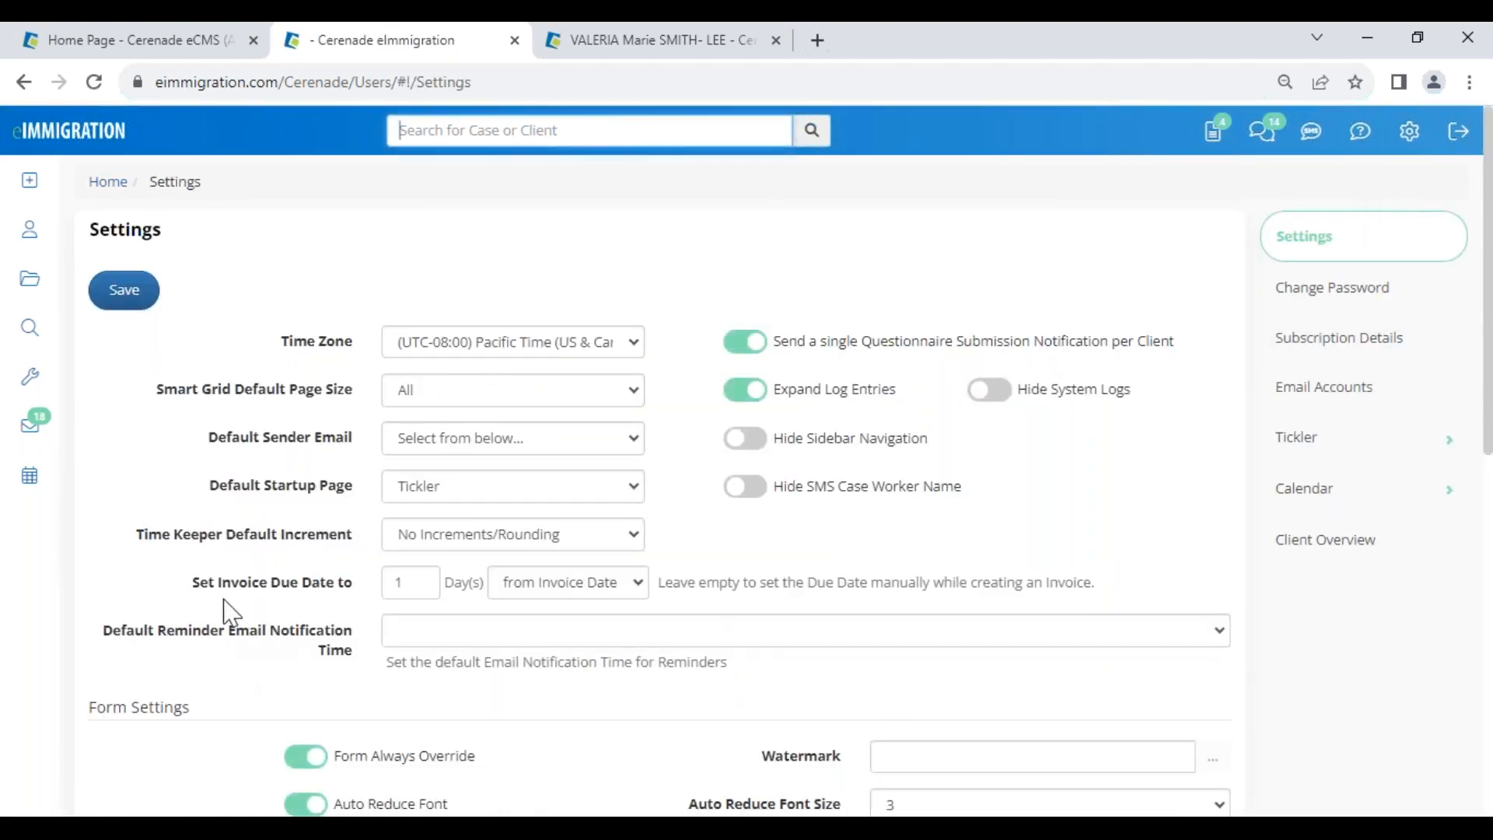
left_click_drag(210, 484, 364, 503)
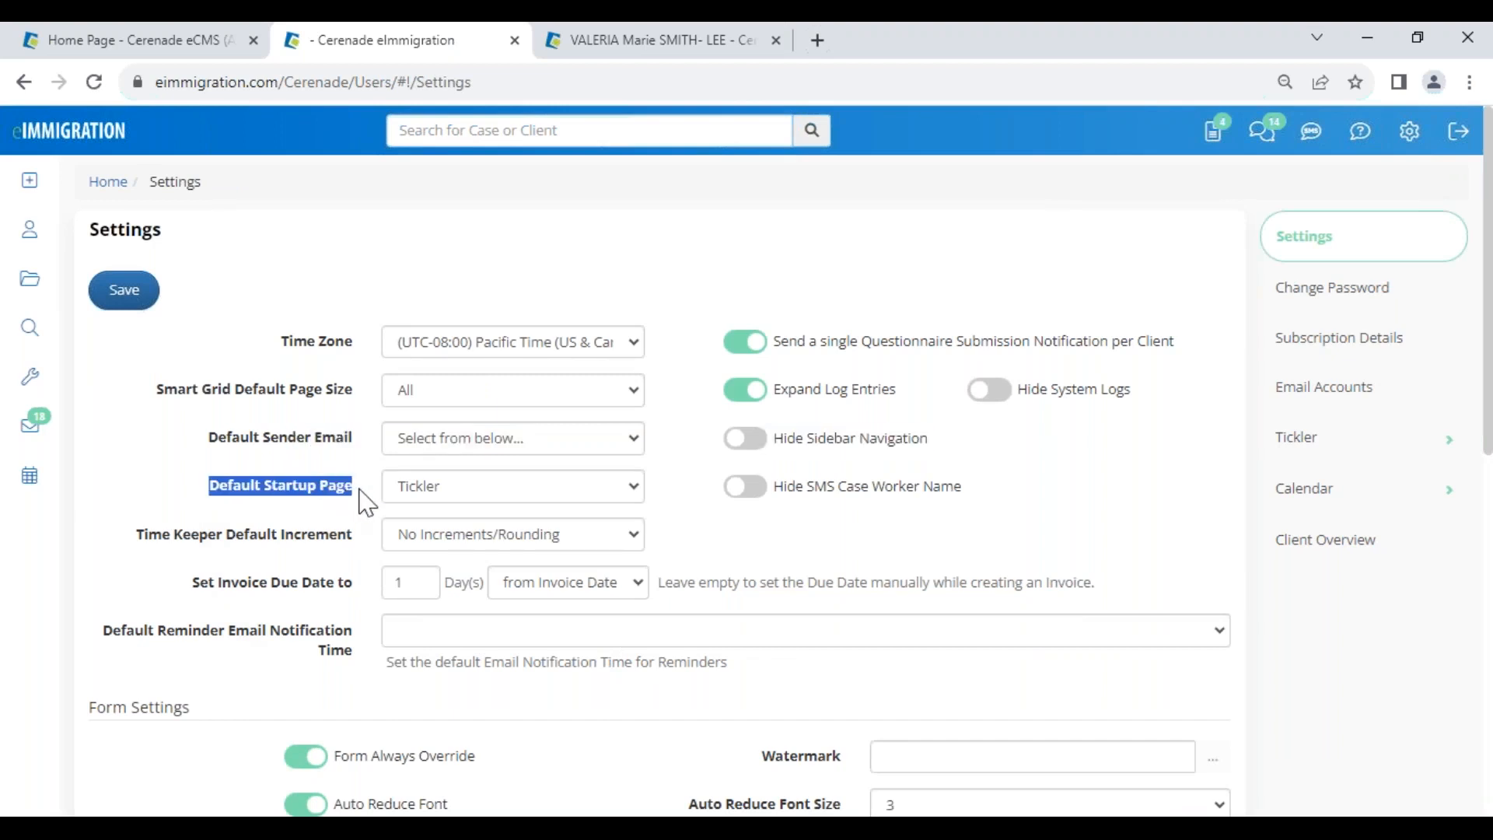
left_click(426, 498)
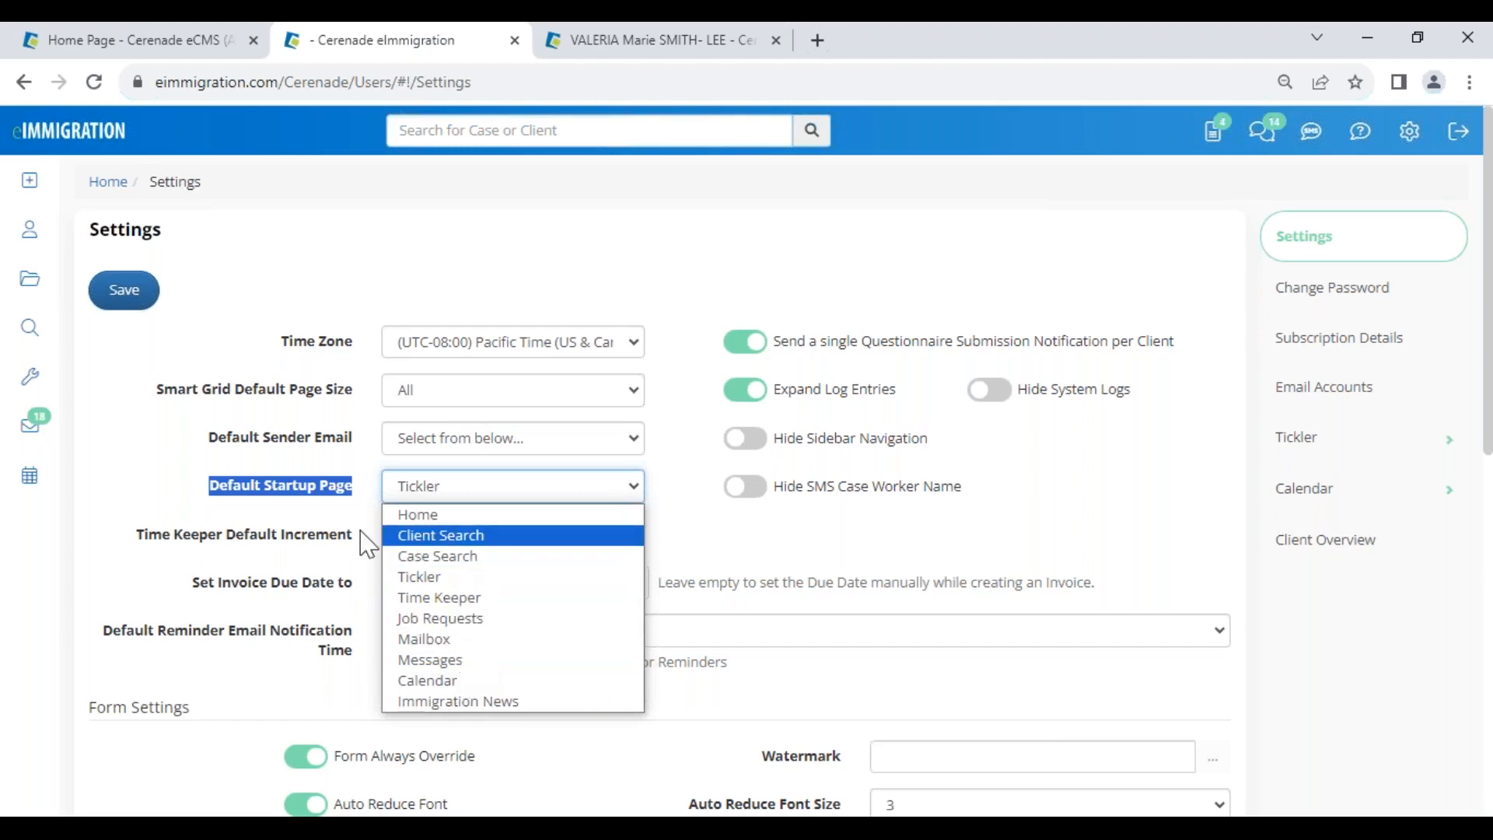
left_click(305, 507)
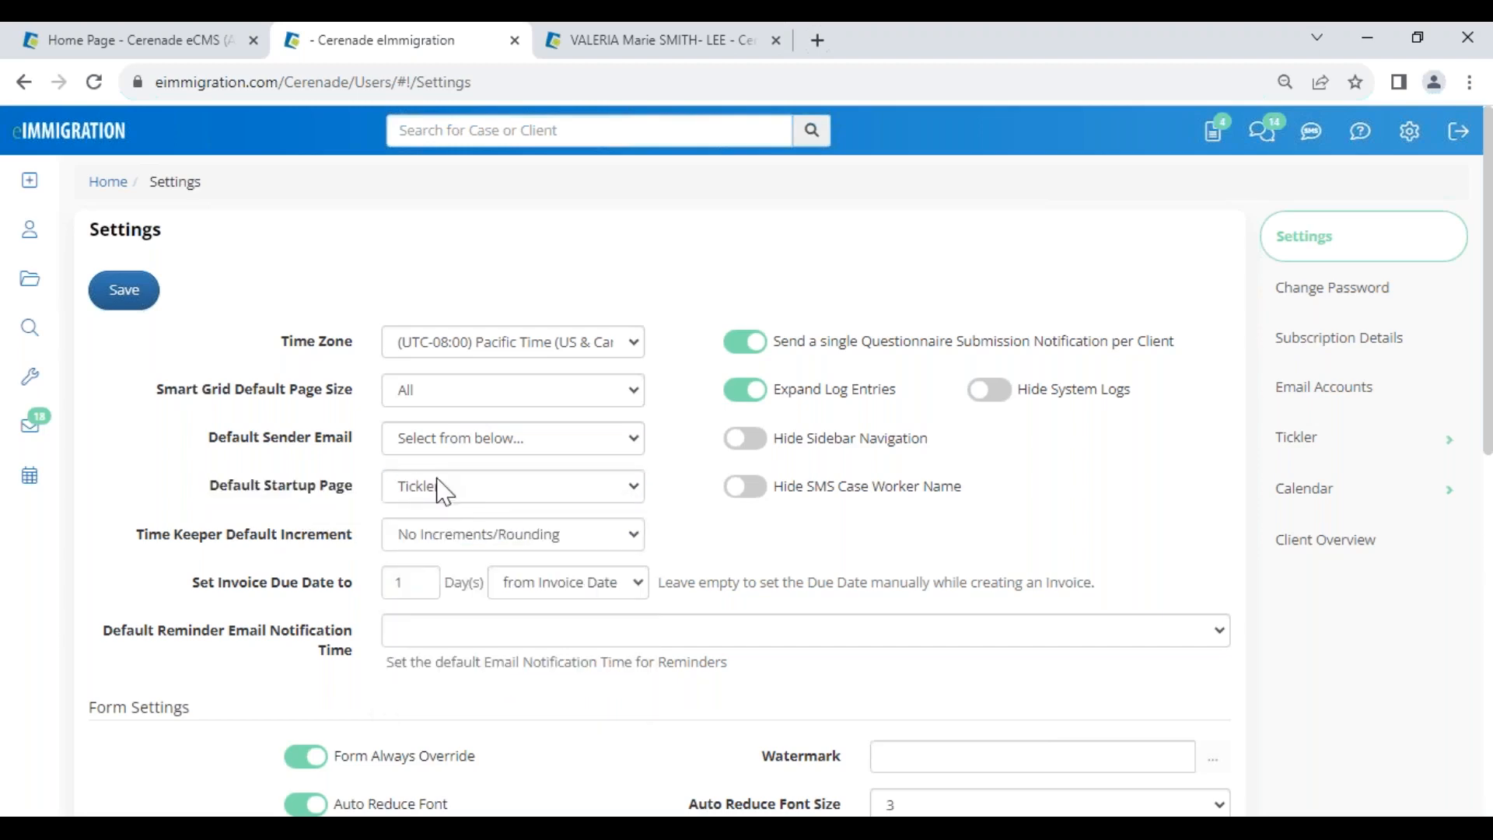
left_click_drag(212, 482, 358, 487)
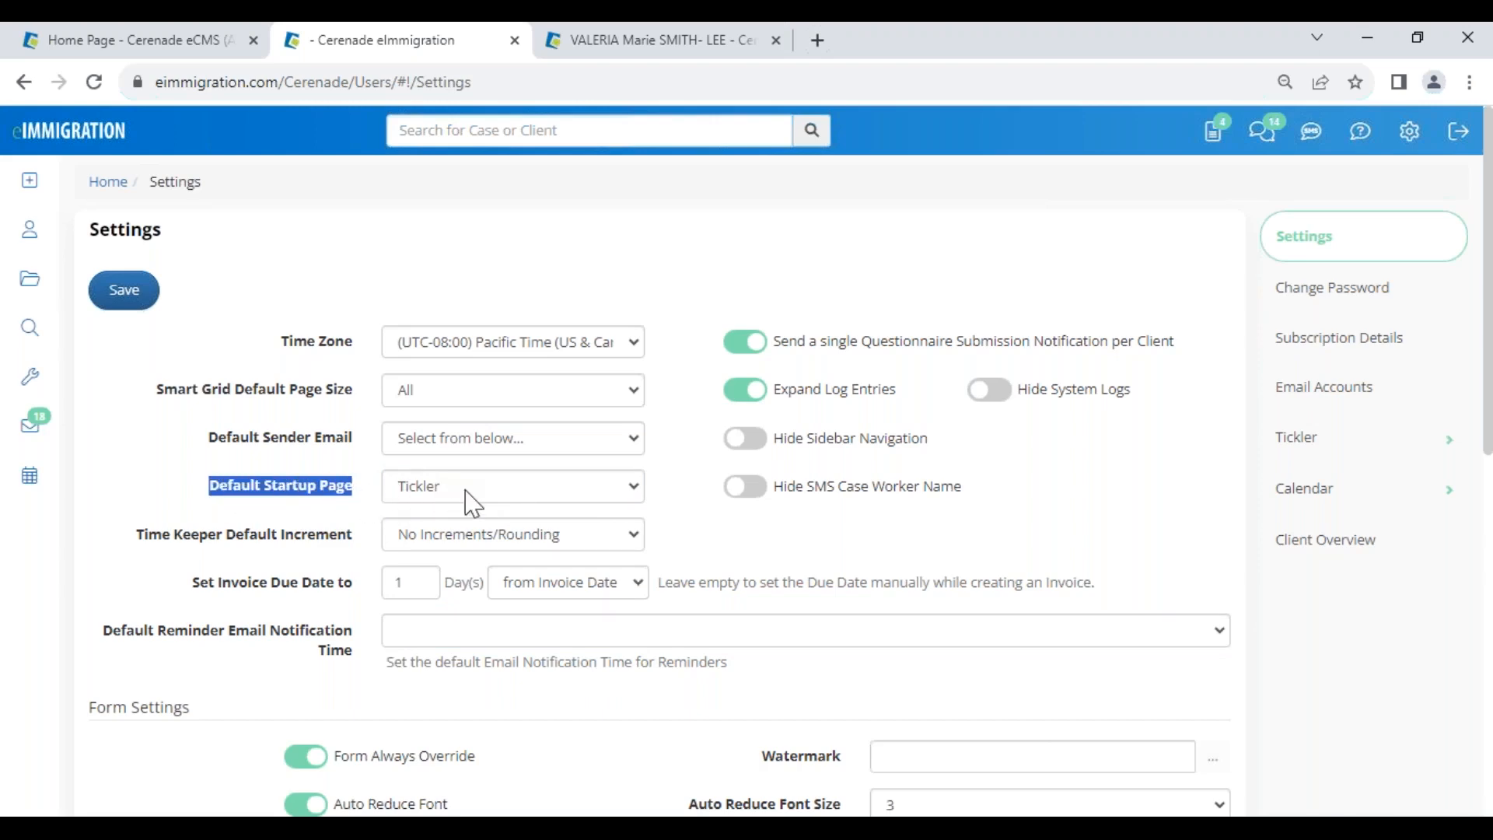
- Return to the home page and open the first case under Recently Updated Cases
left_click(55, 148)
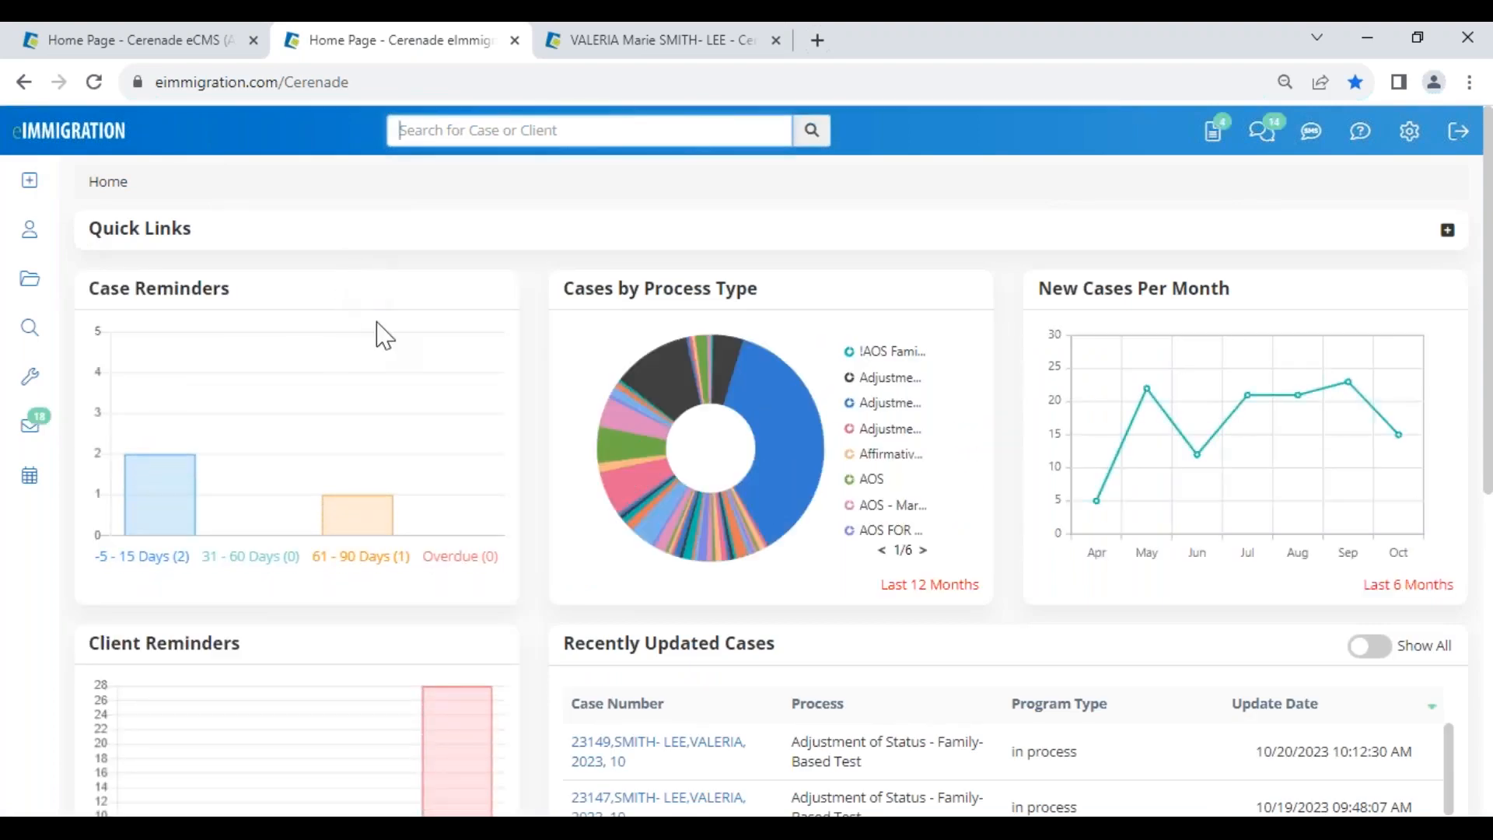
scroll(602, 633, "down", 1)
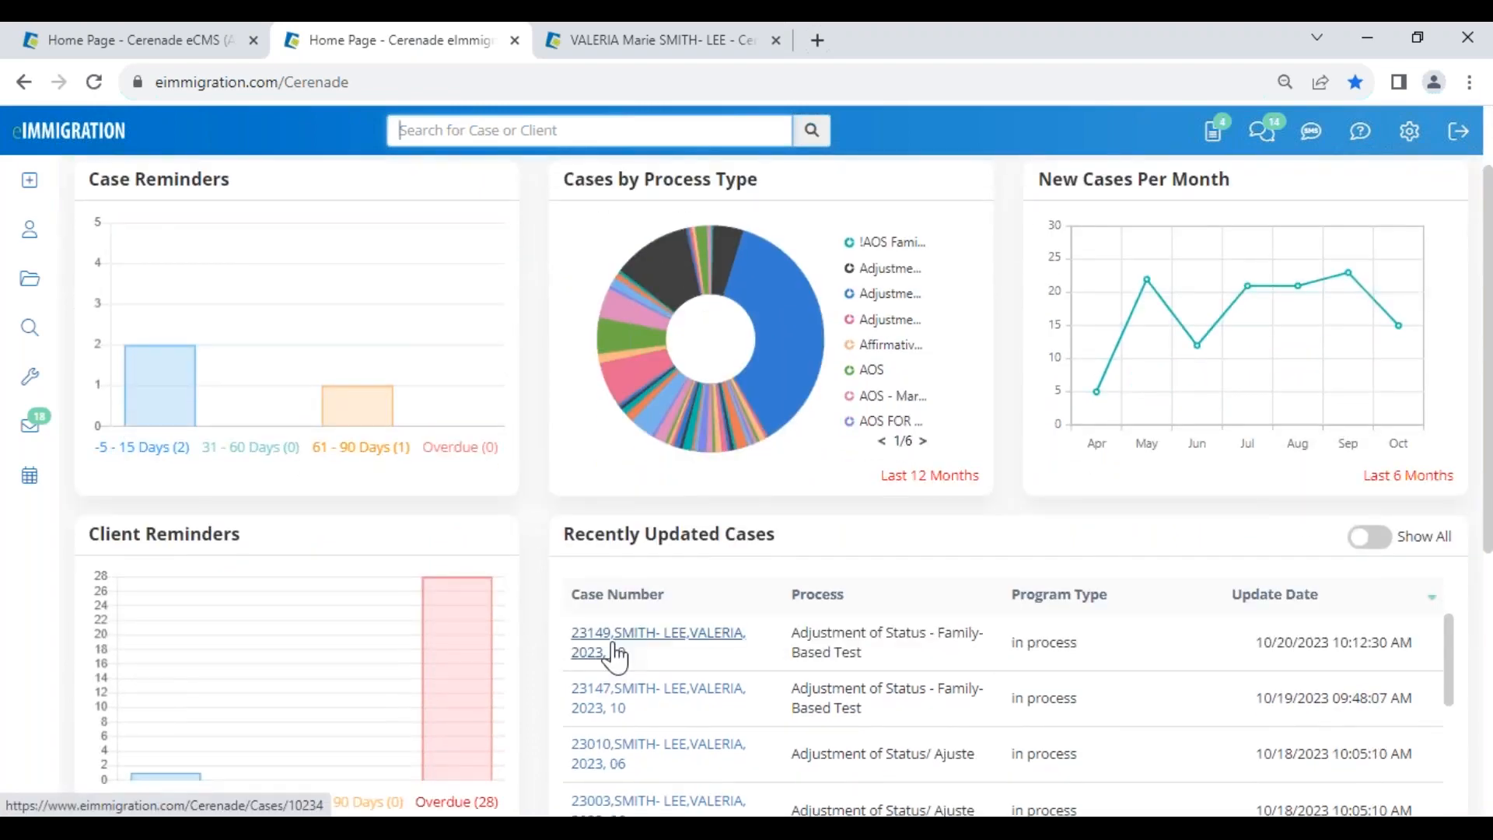
left_click(613, 652)
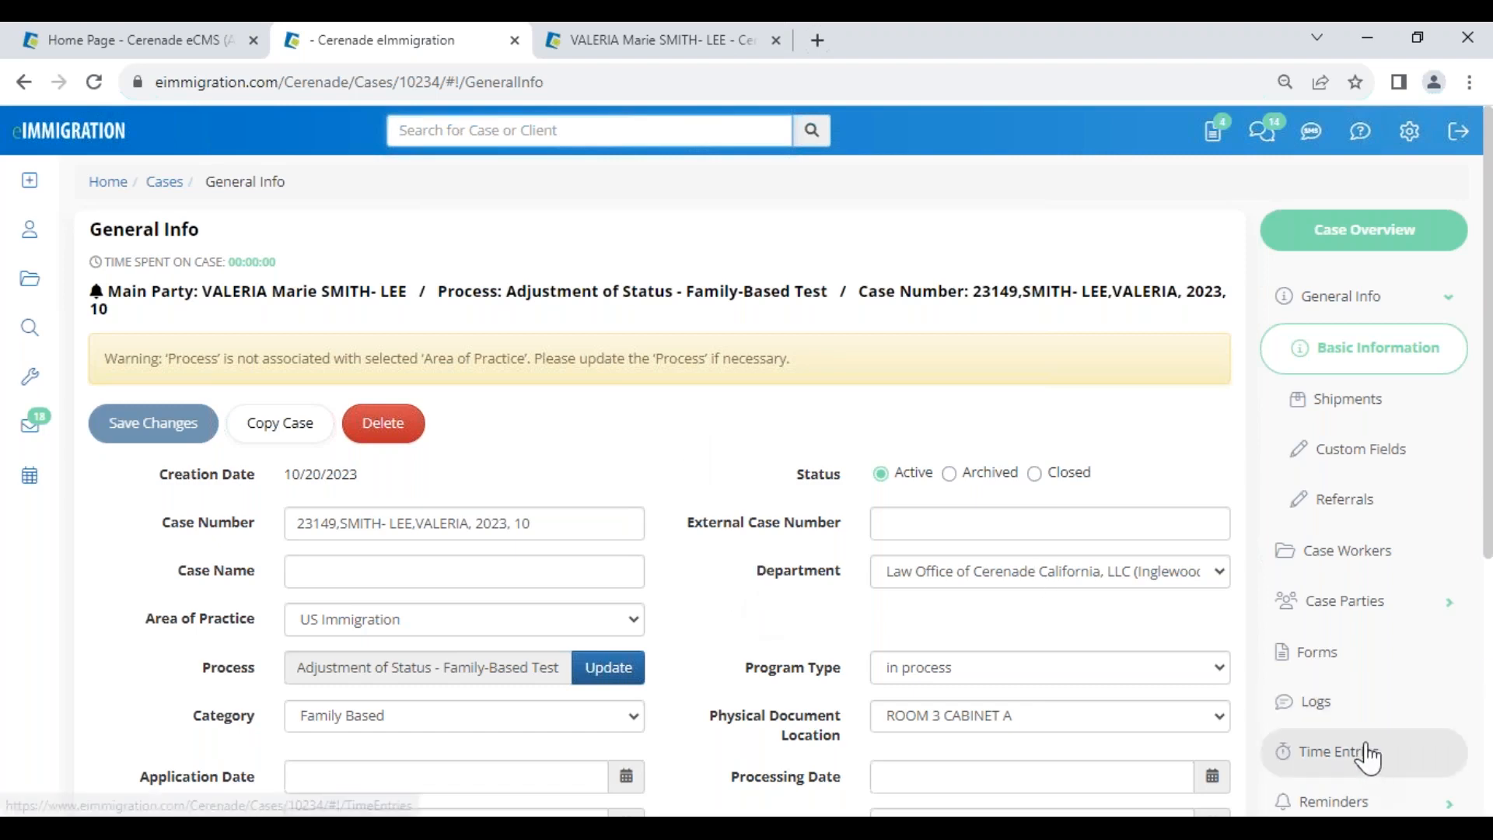
scroll(1376, 676, "down", 3)
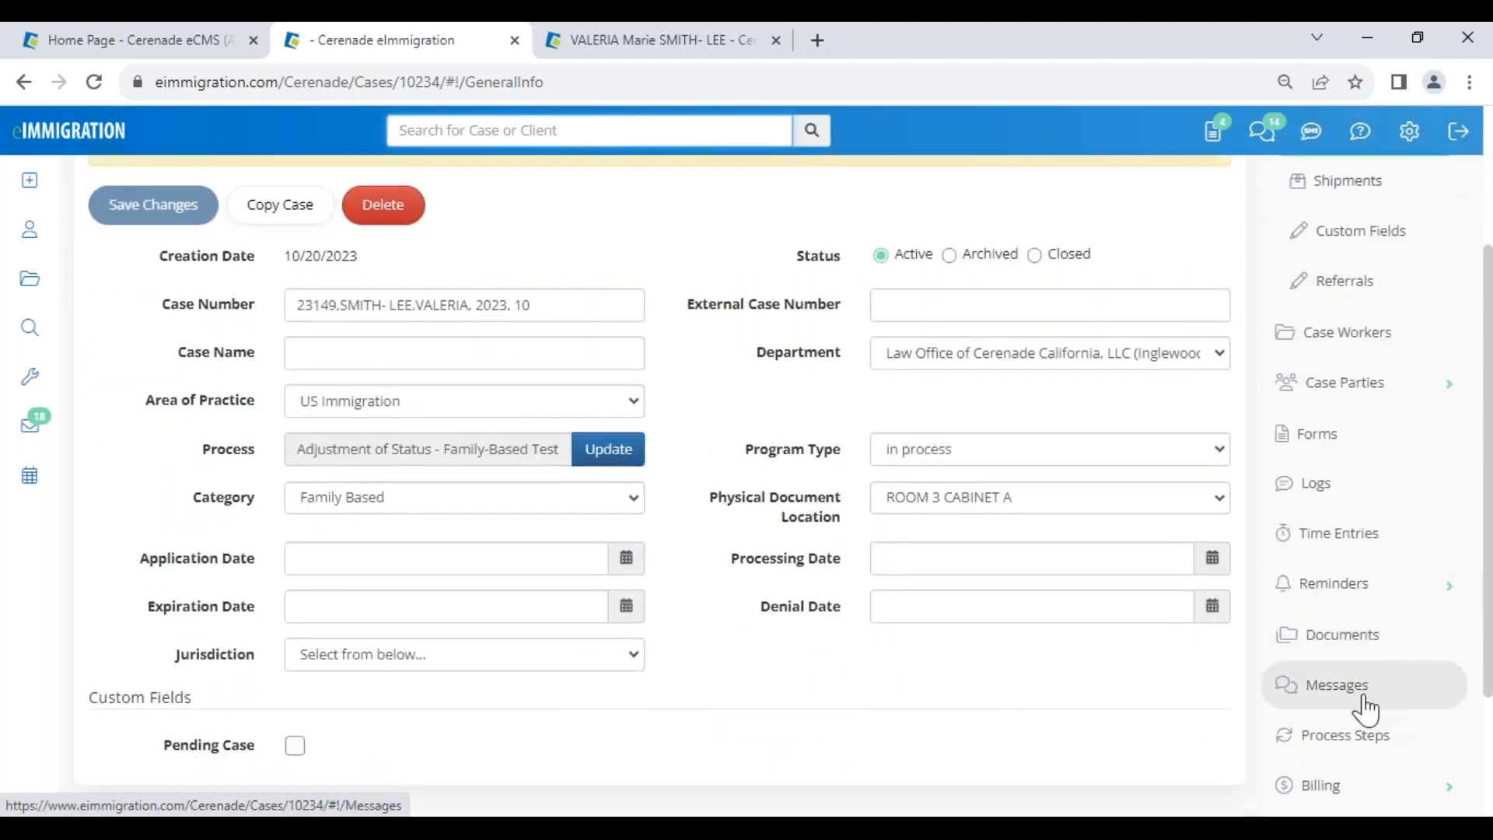
- Check the current case's process steps and open the I-485 Adjustment of Status/ Ajuste de Estatus case from the case list
left_click(1359, 739)
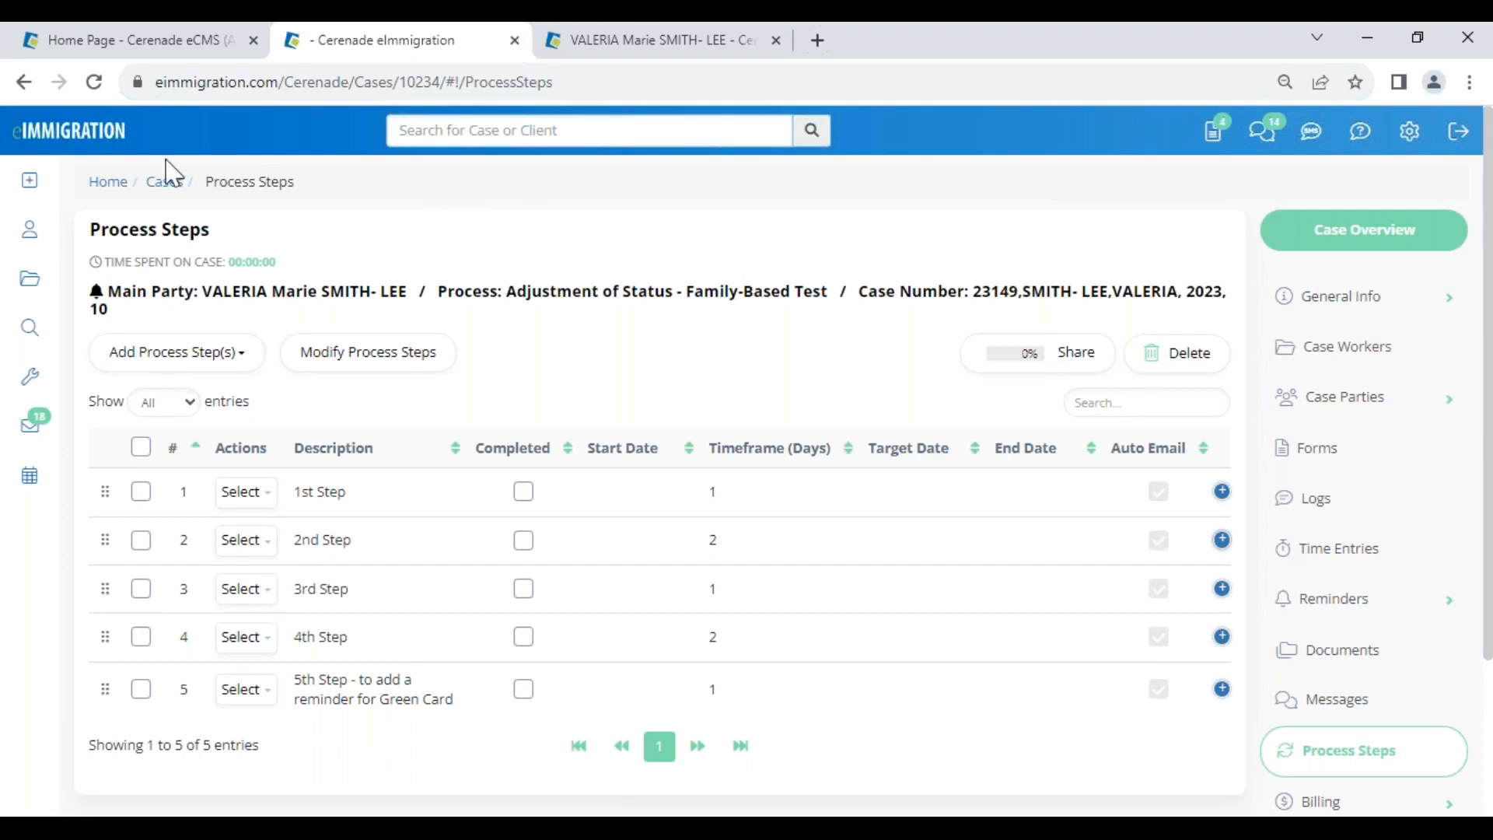
left_click(35, 284)
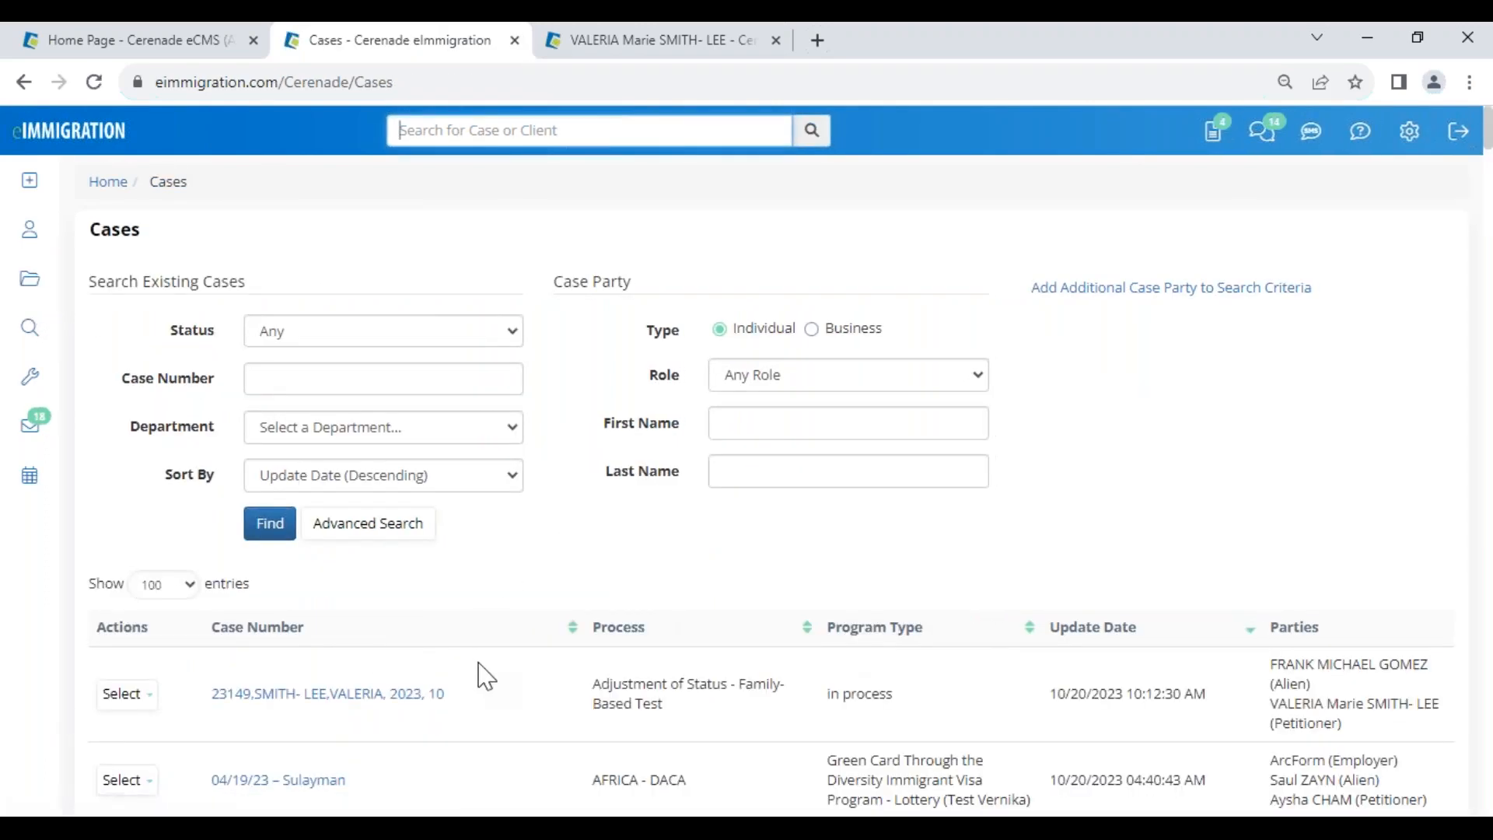
scroll(482, 677, "down", 4)
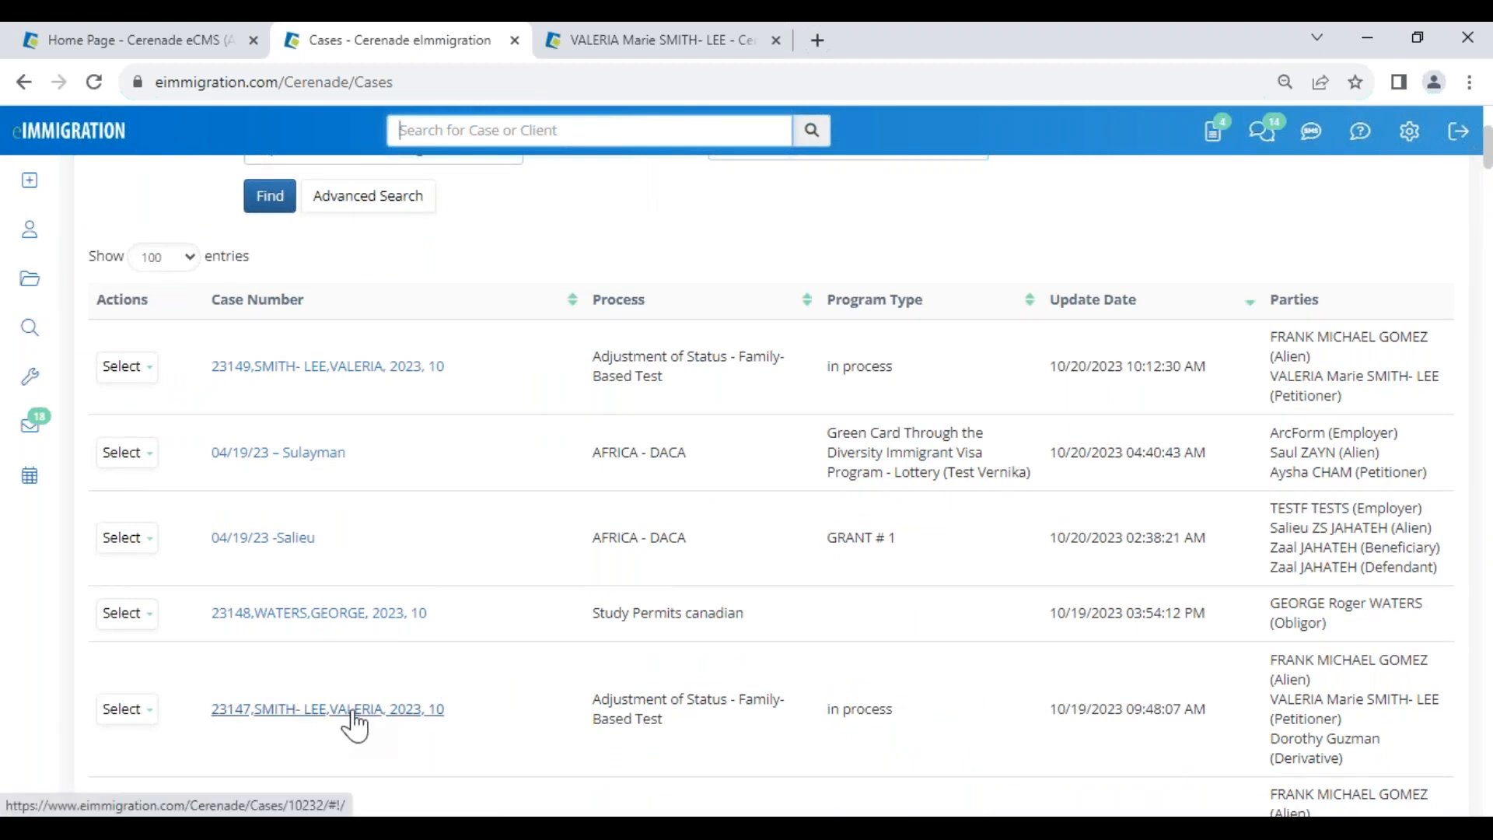
scroll(355, 725, "down", 3)
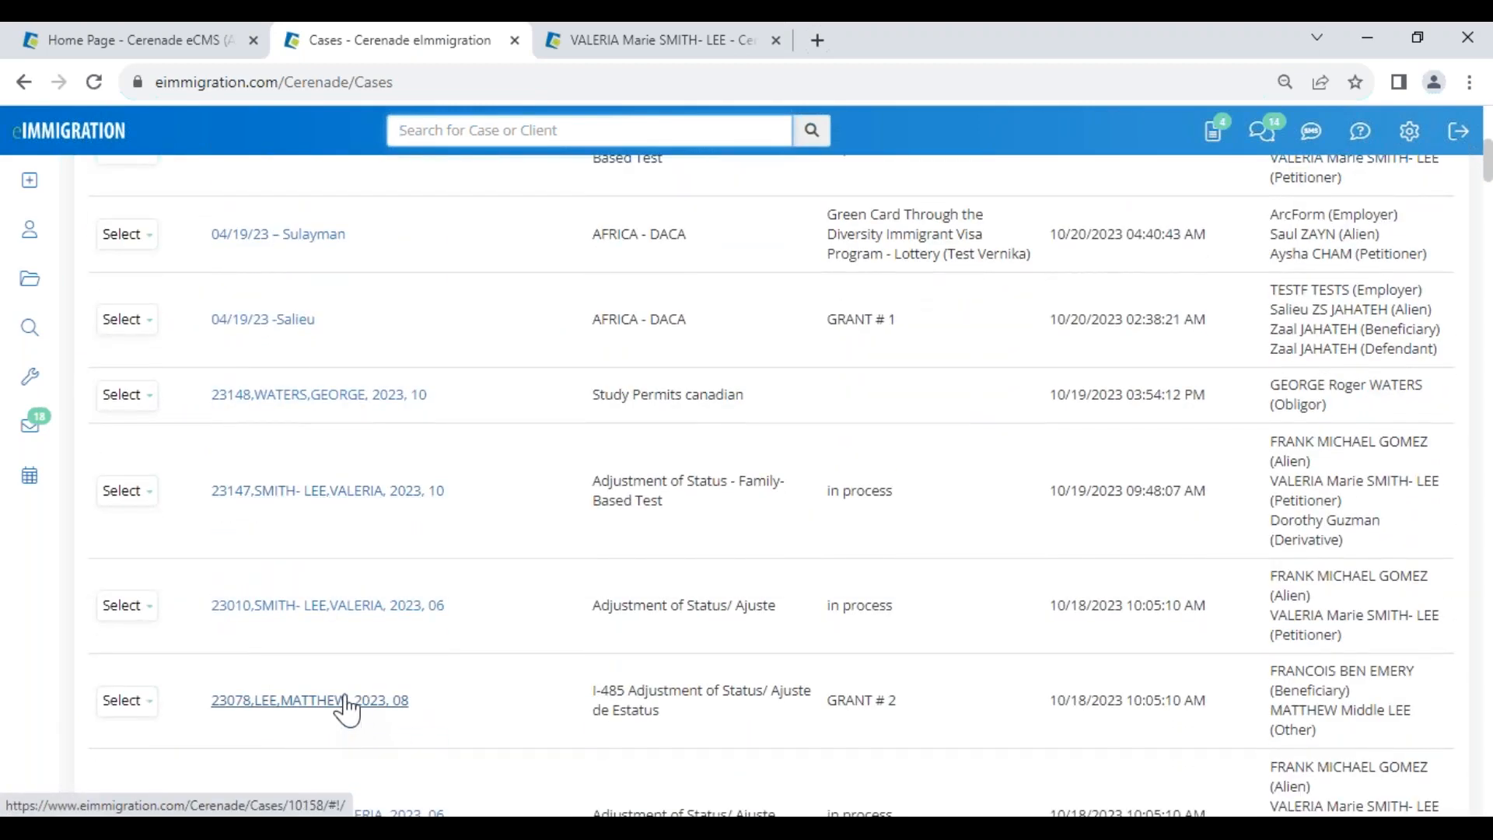
left_click(336, 711)
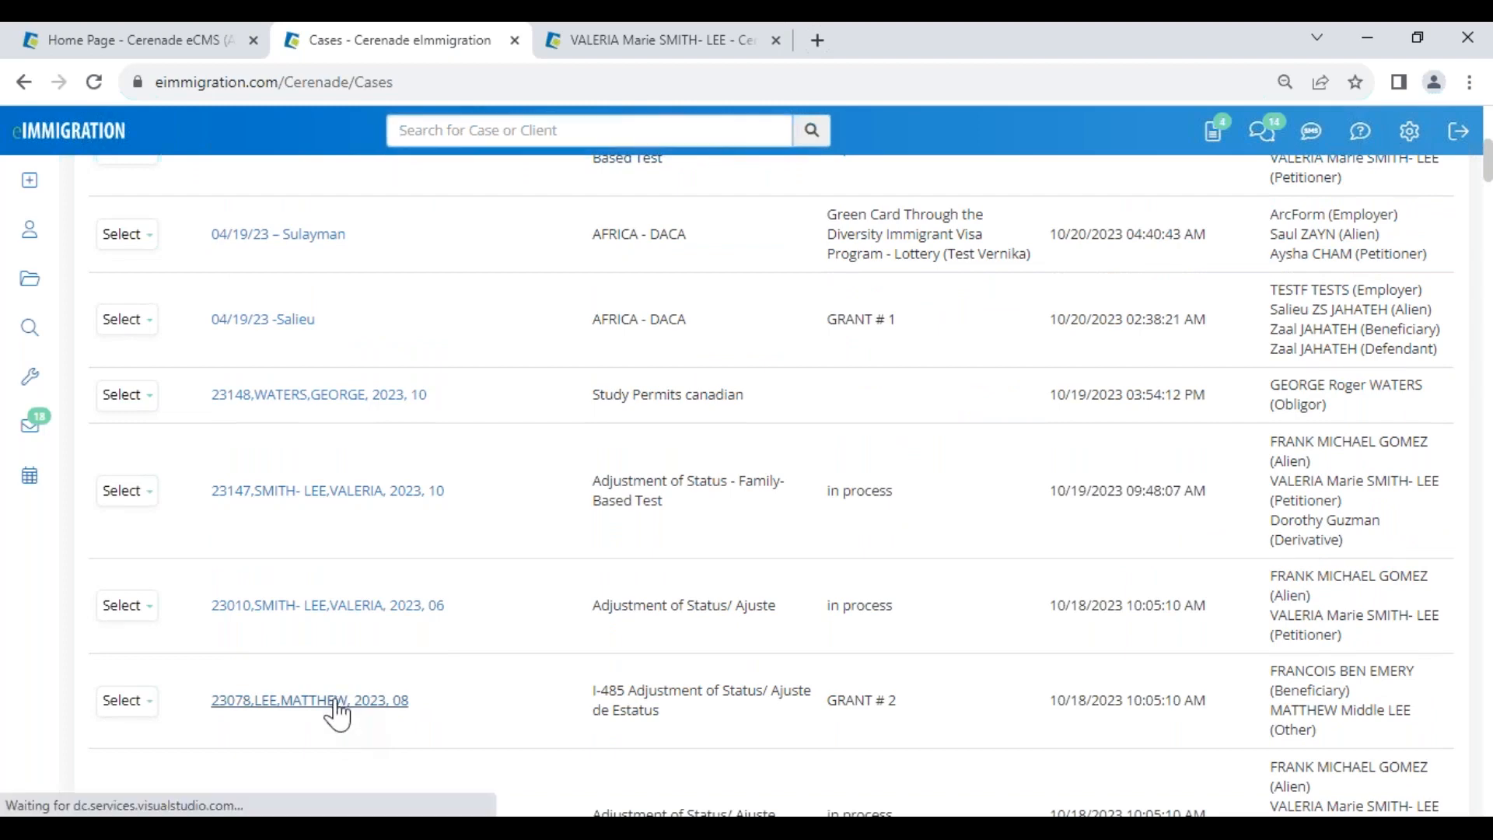
- Open the process steps of the I-485 case and review the listed steps
scroll(1366, 767, "down", 3)
left_click(1357, 733)
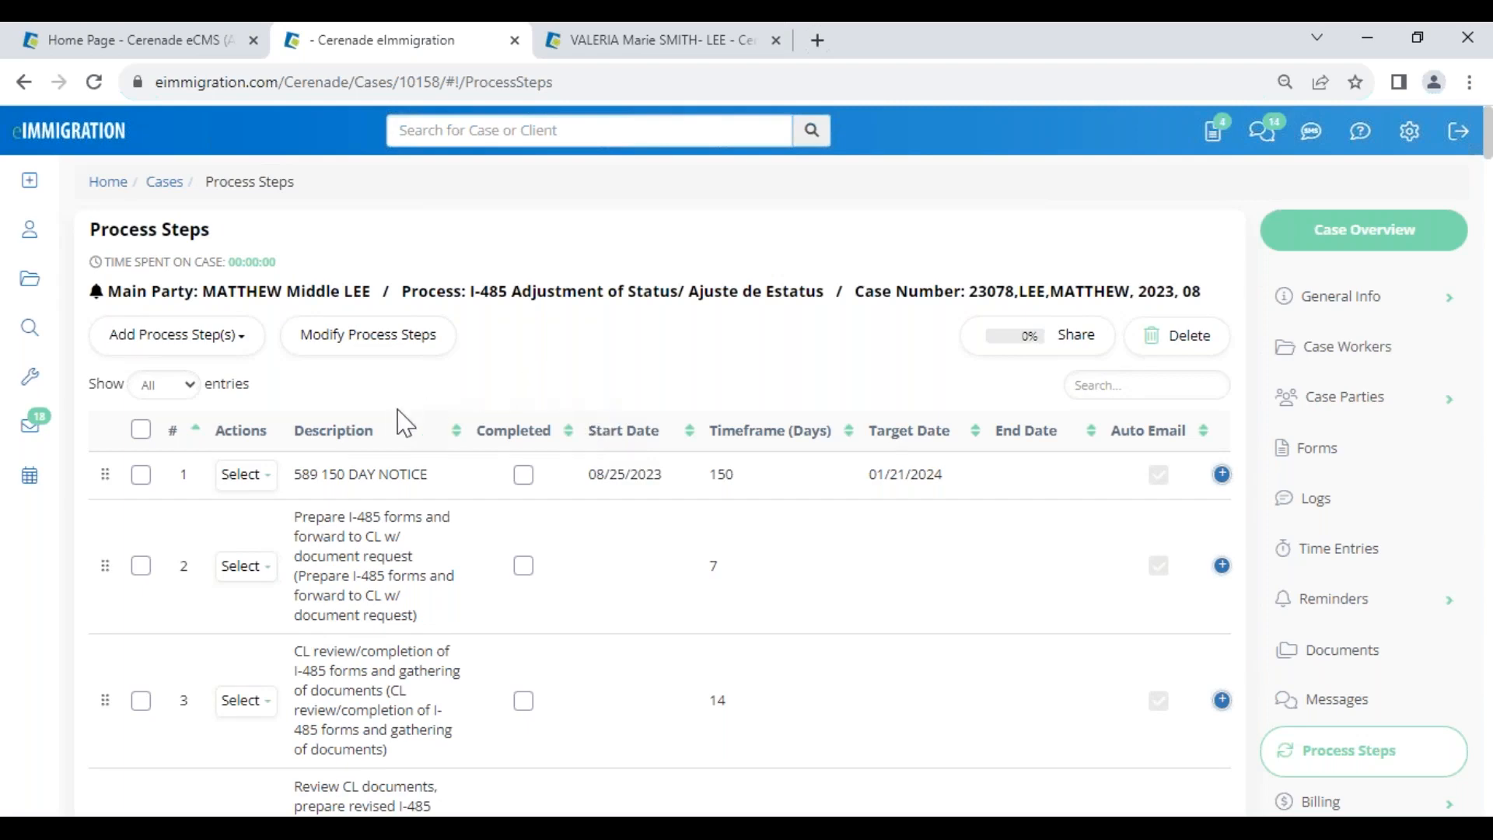
scroll(437, 670, "down", 4)
scroll(424, 731, "up", 5)
- Switch to the administrator home page, open Case Processes and review the process names
left_click(189, 49)
left_click_drag(35, 229, 301, 253)
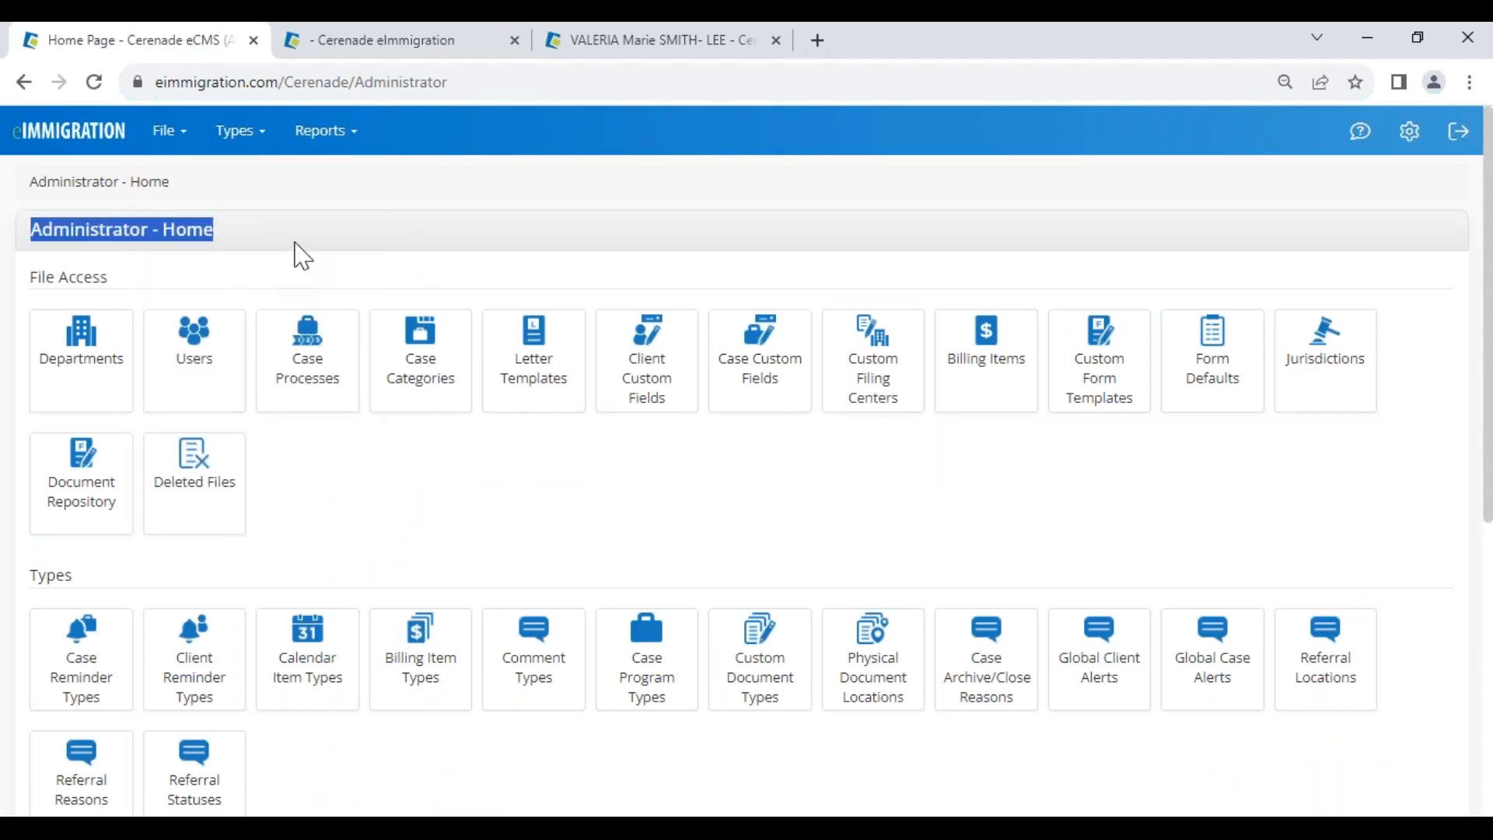
left_click(311, 382)
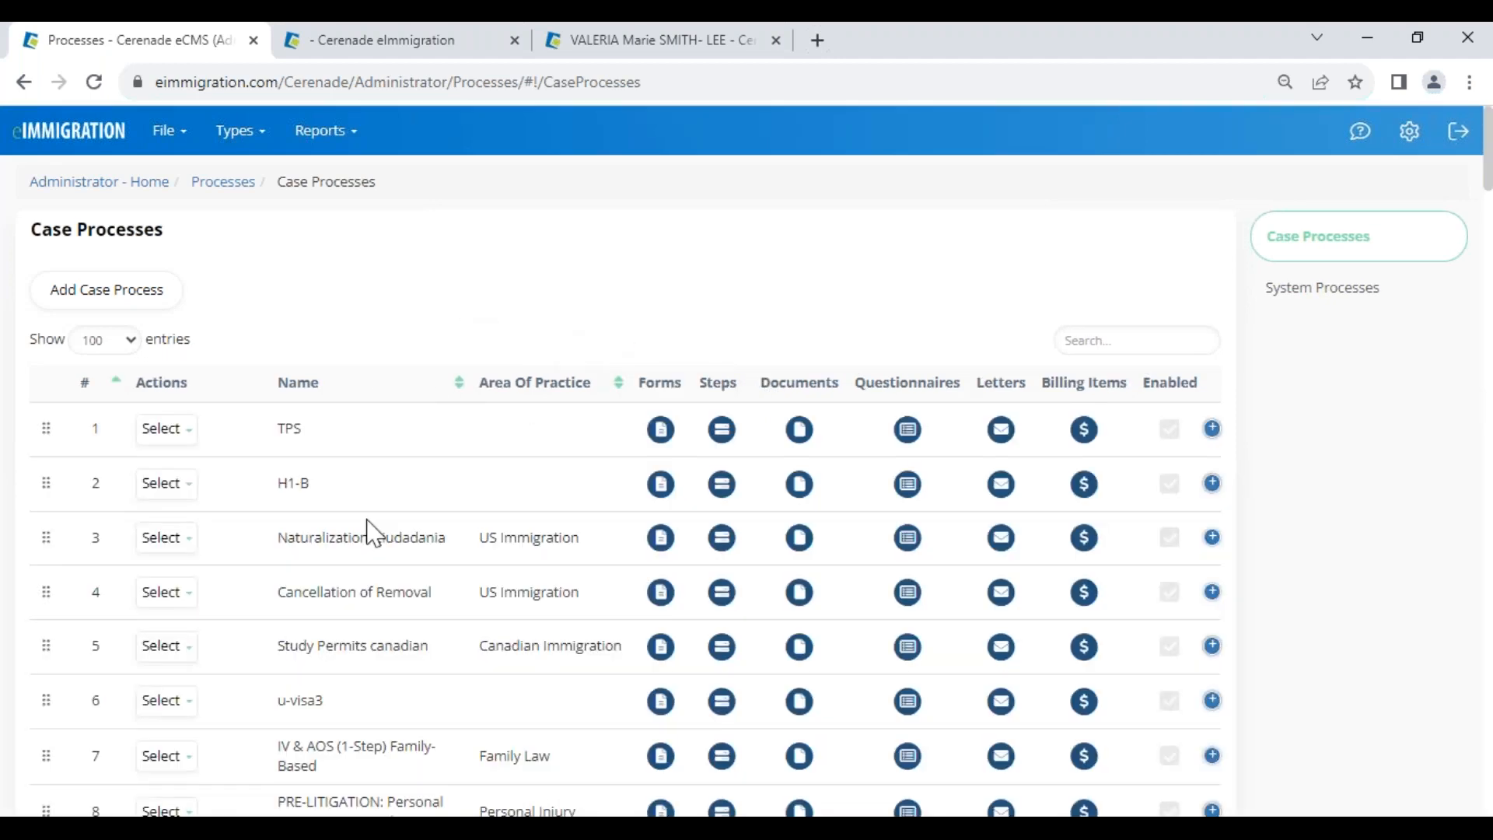
scroll(274, 745, "down", 2)
left_click_drag(277, 691, 417, 719)
left_click_drag(278, 758, 414, 760)
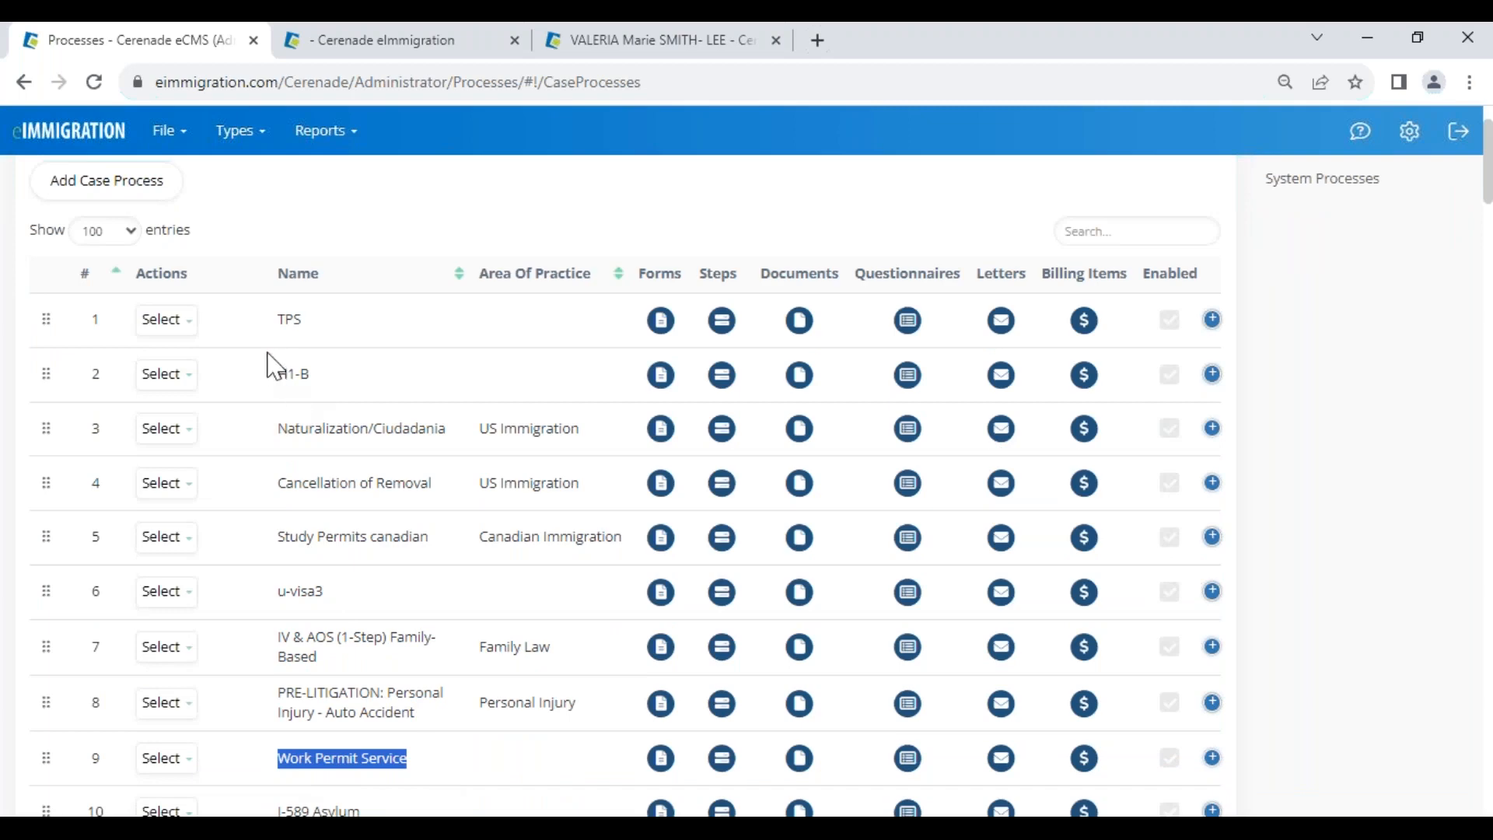
- View the predefined steps of the TPS case process and return to the administrator home page
left_click_drag(277, 320, 311, 333)
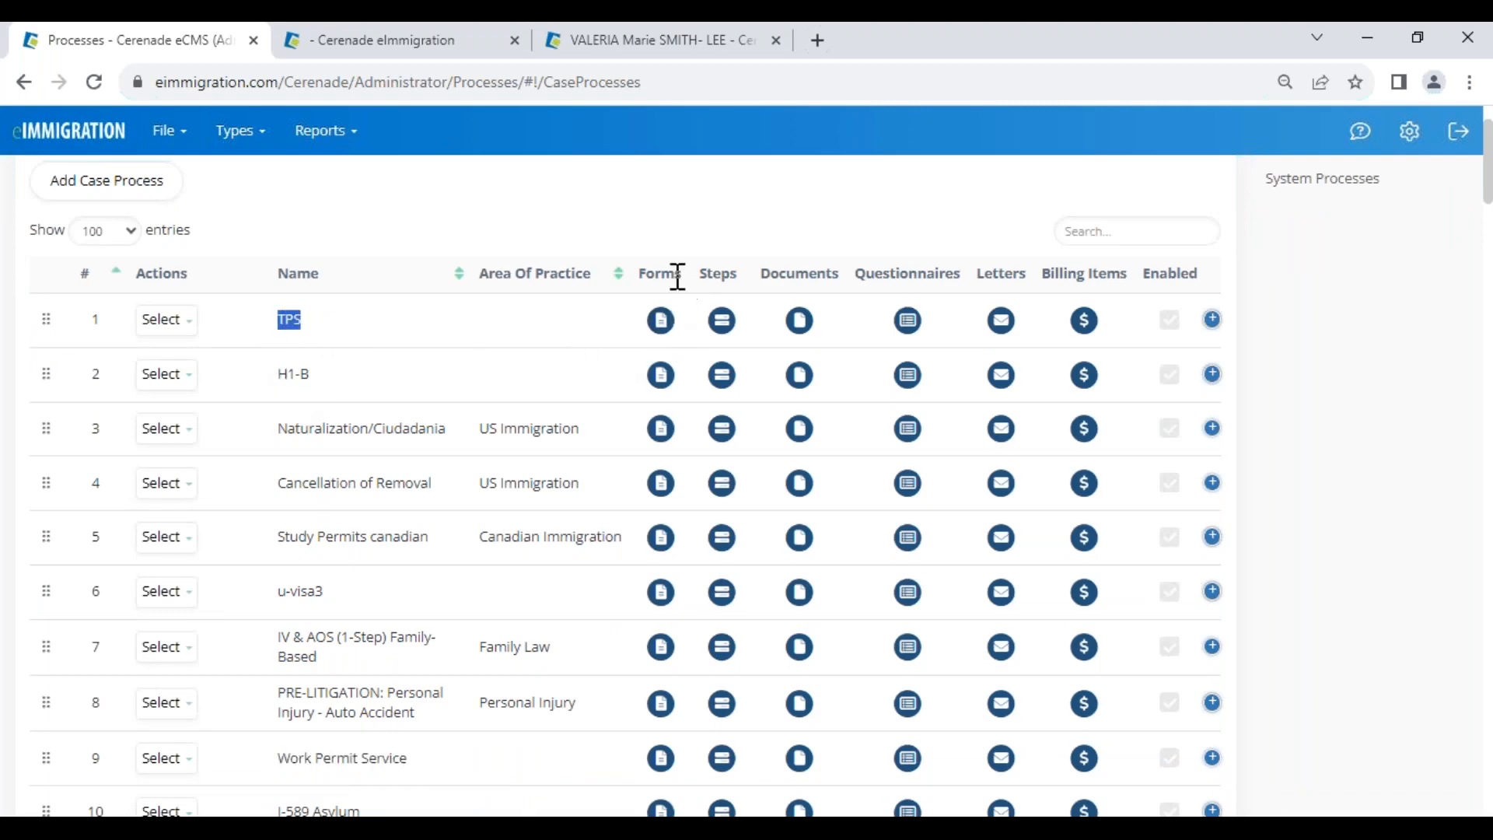
left_click(662, 322)
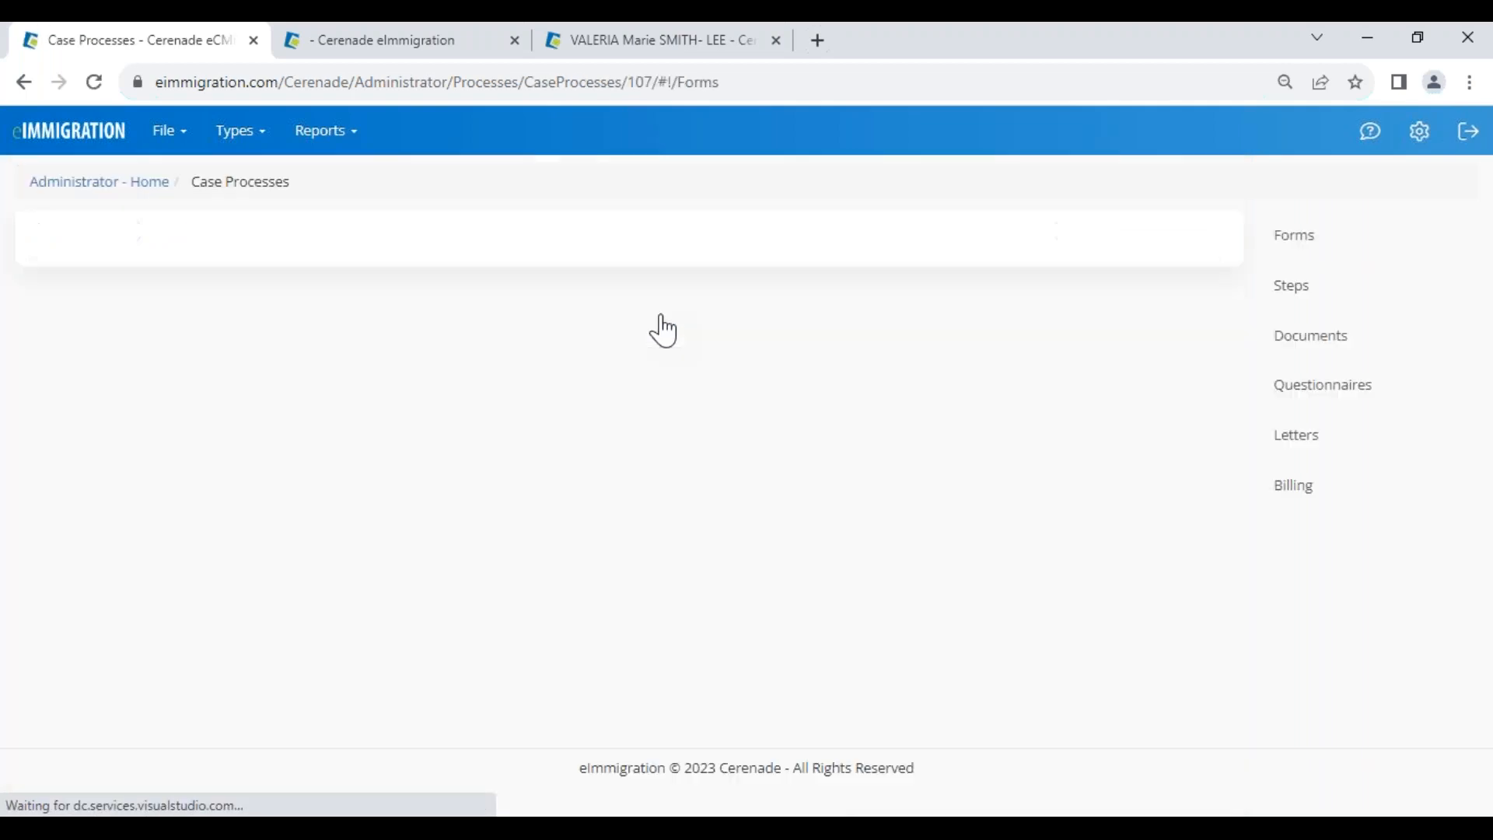
left_click(1314, 292)
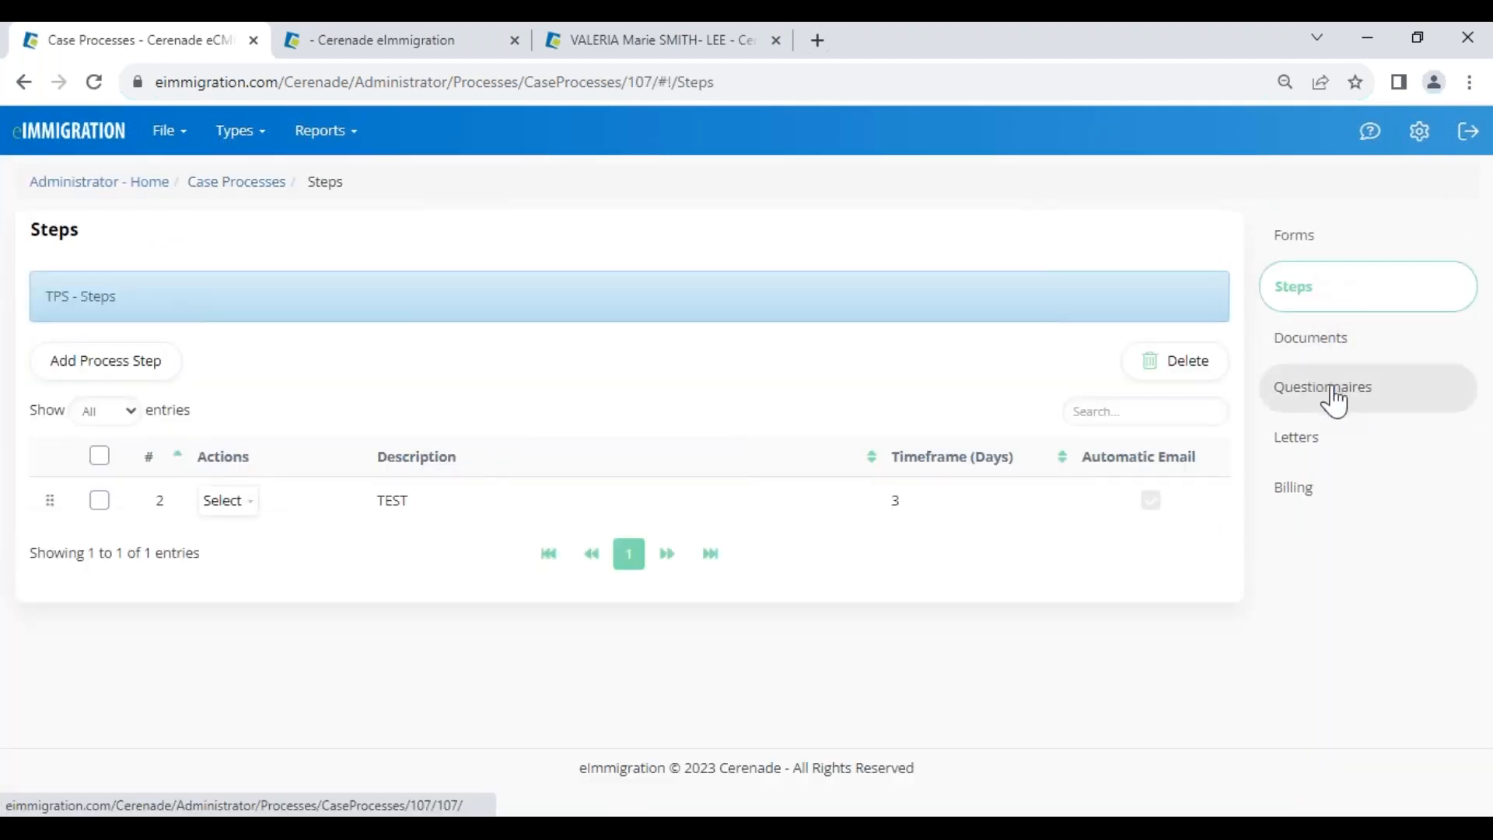
left_click(102, 189)
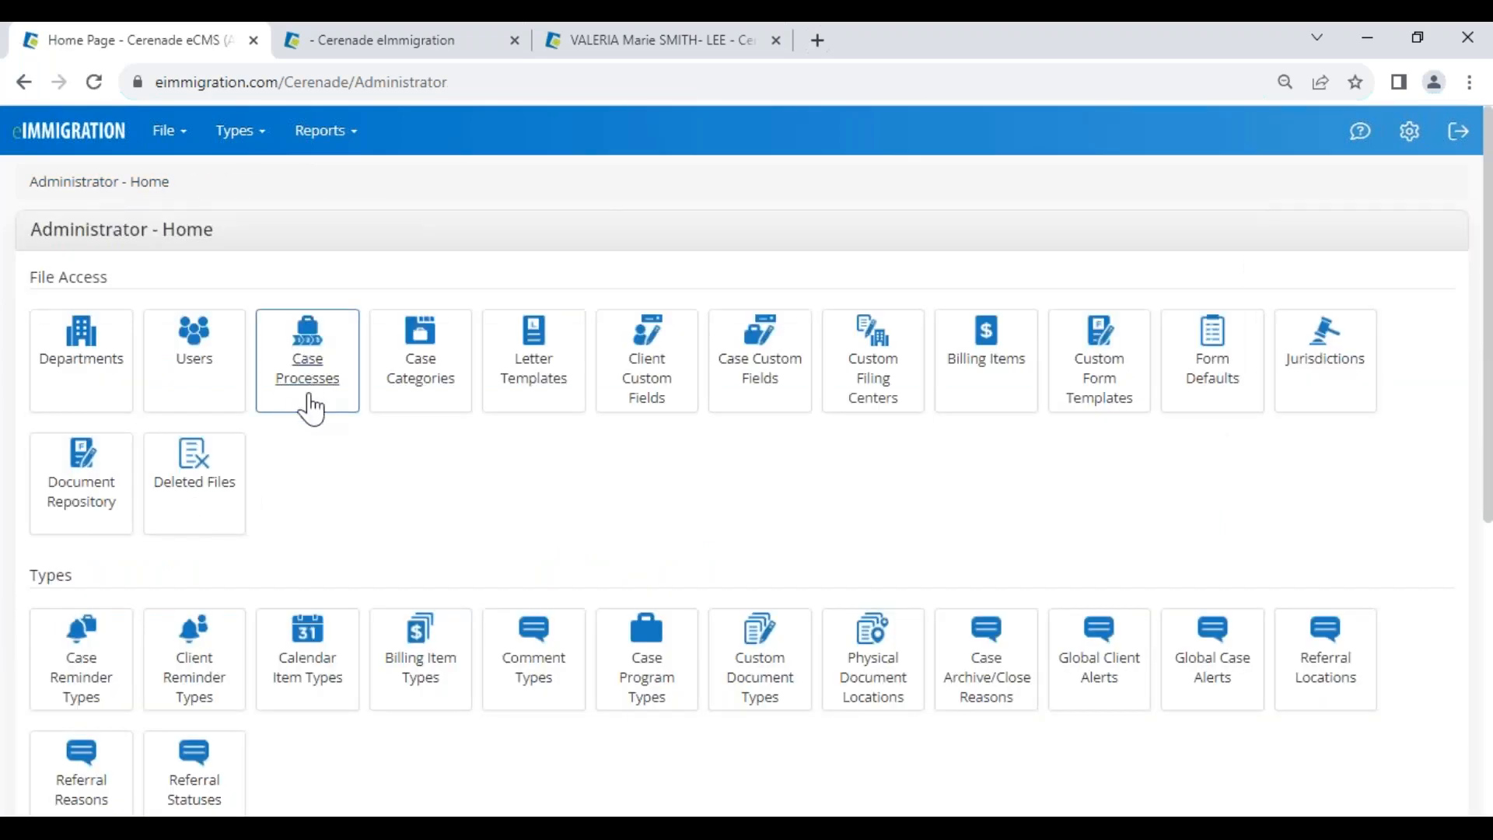
- Return to the I-485 case, start modifying its process steps and set the start date of step 2 to 10/23/2023
left_click(381, 50)
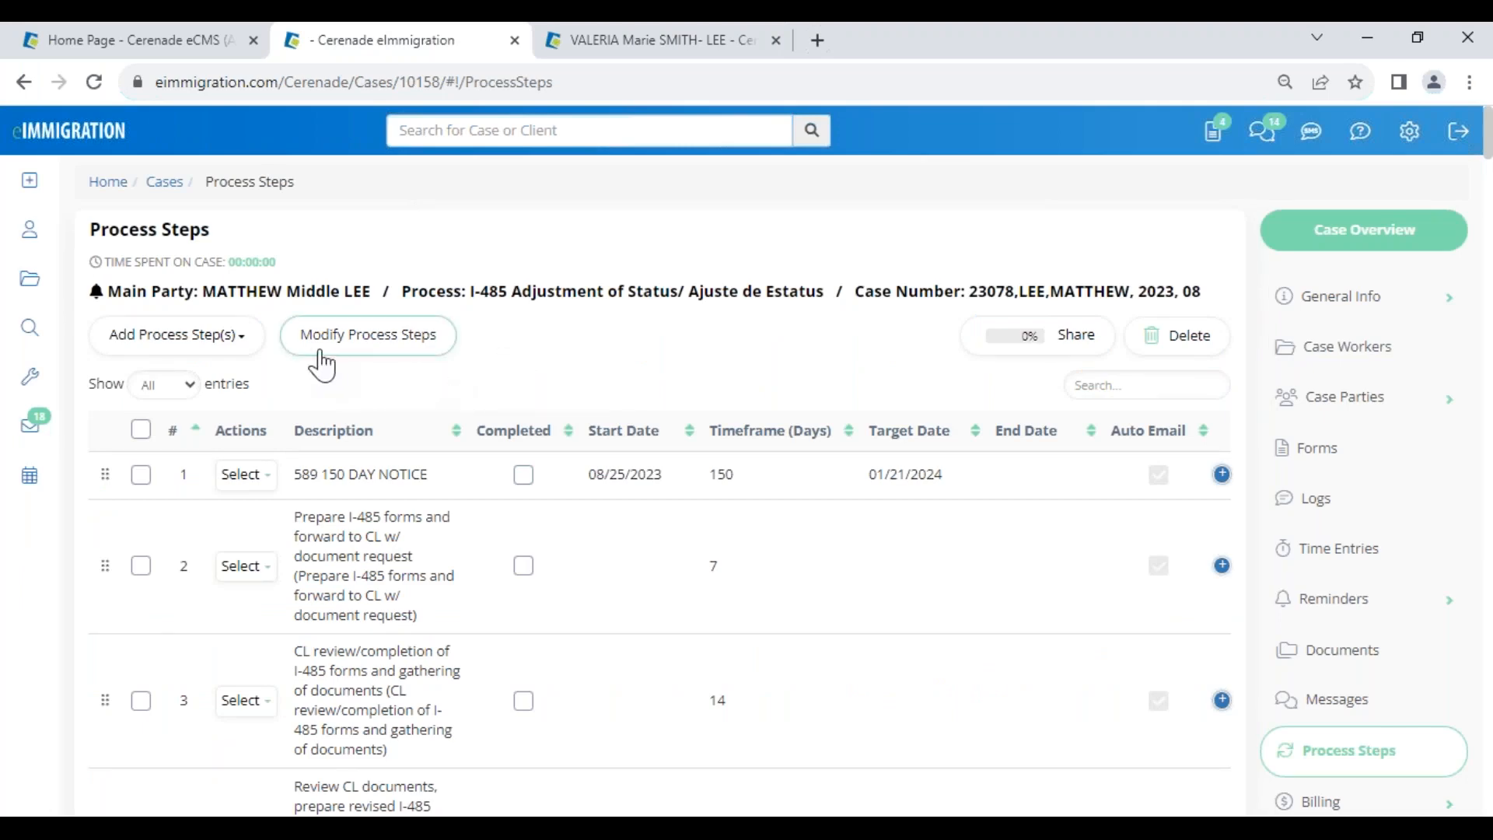
left_click(346, 342)
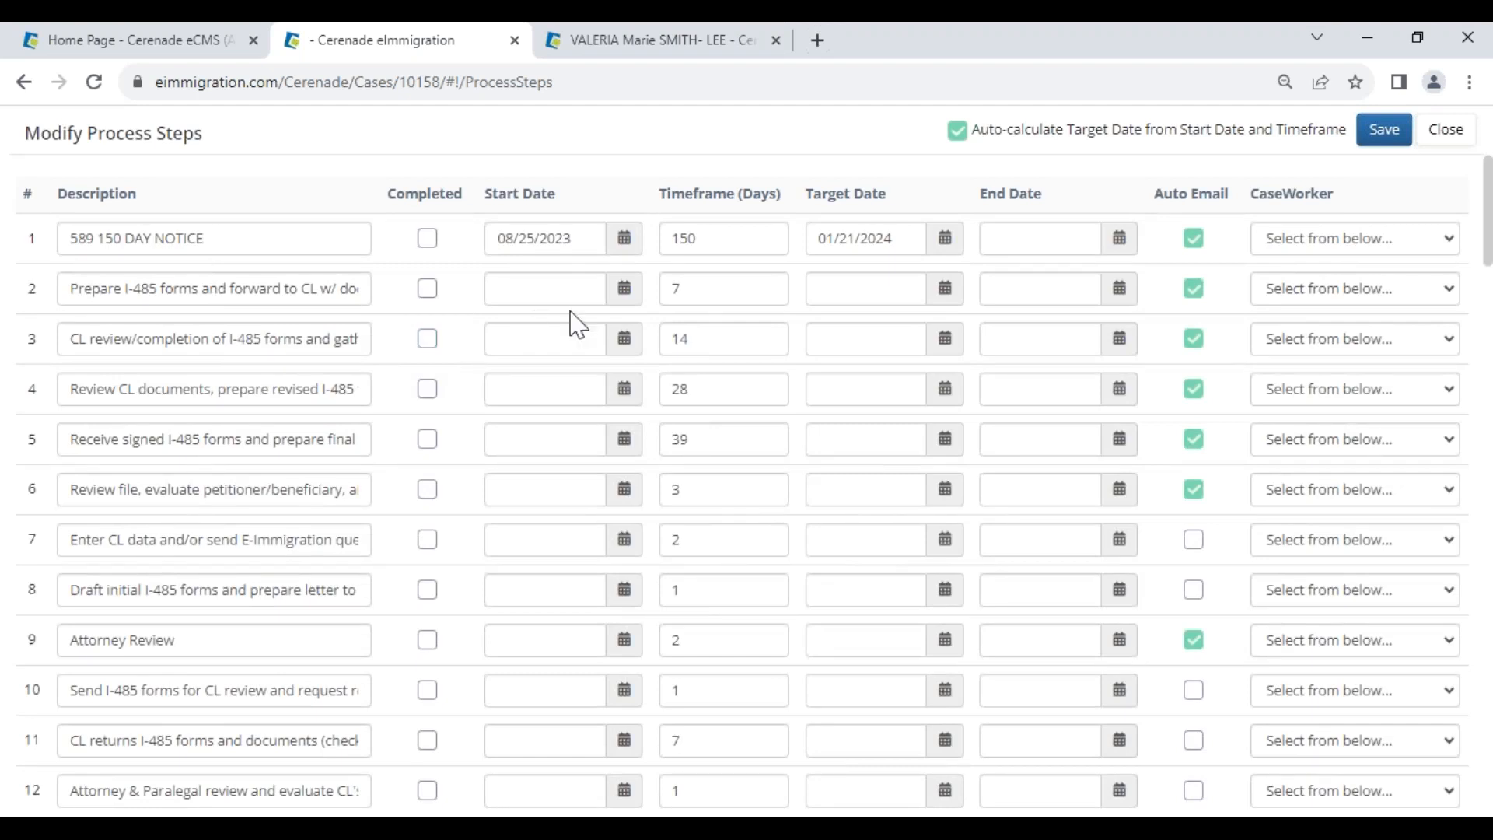
left_click(622, 292)
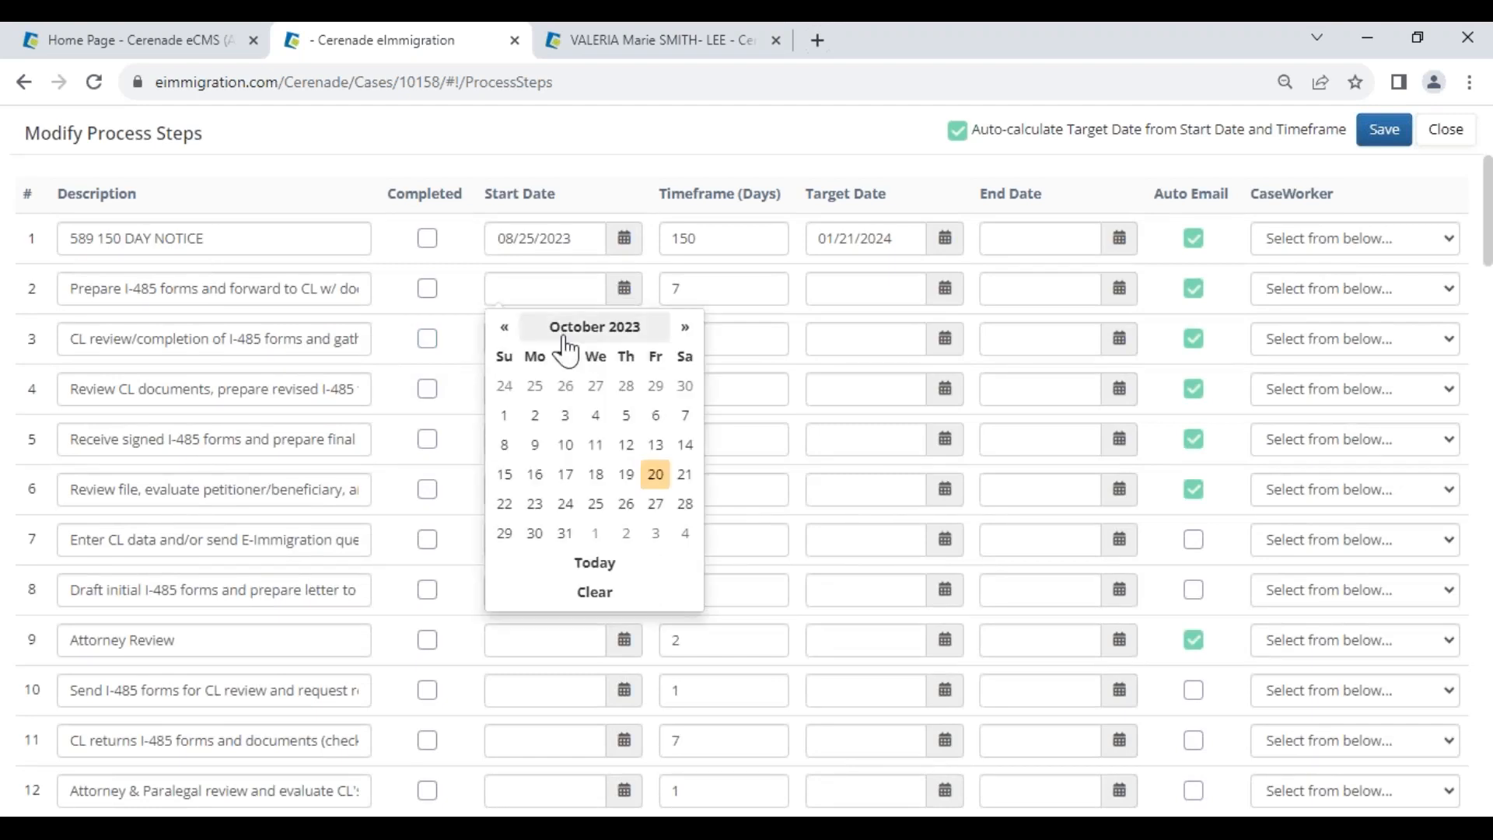
left_click(535, 505)
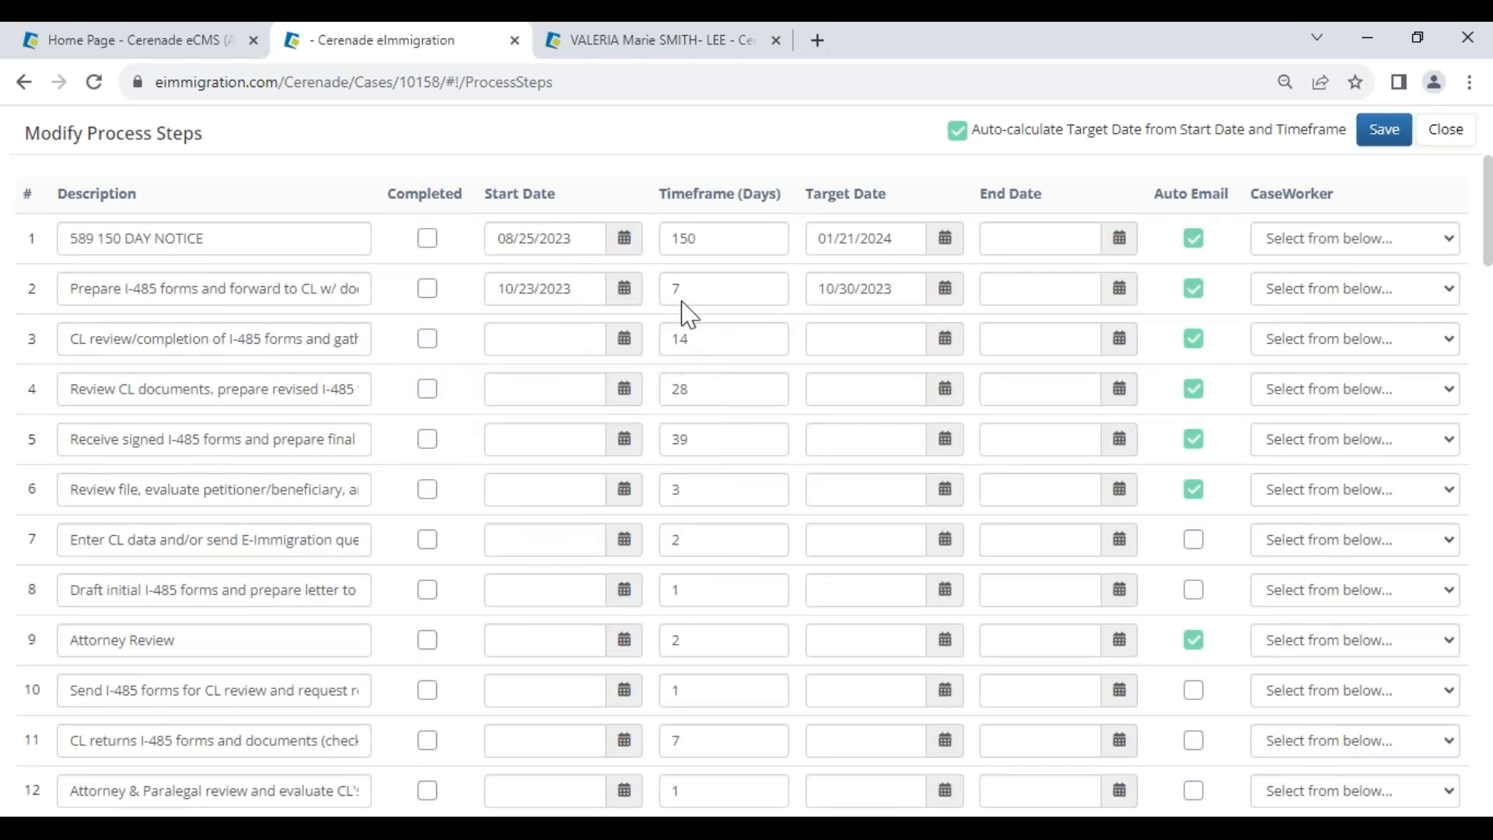
left_click_drag(92, 292, 261, 278)
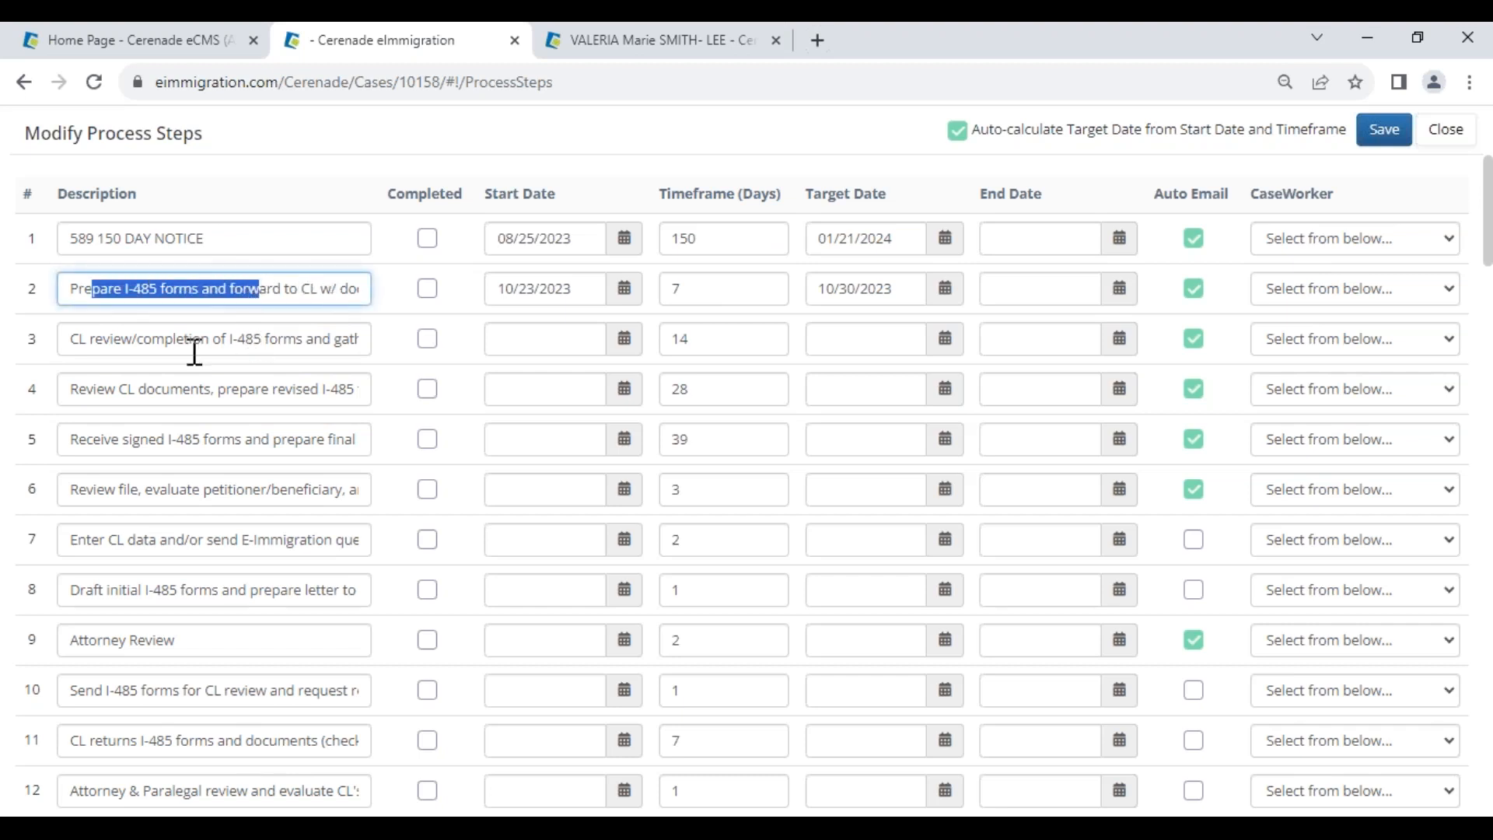
- Set the start date of step 3 to 10/24/2023 and of step 4 to 10/23/2023
left_click(623, 339)
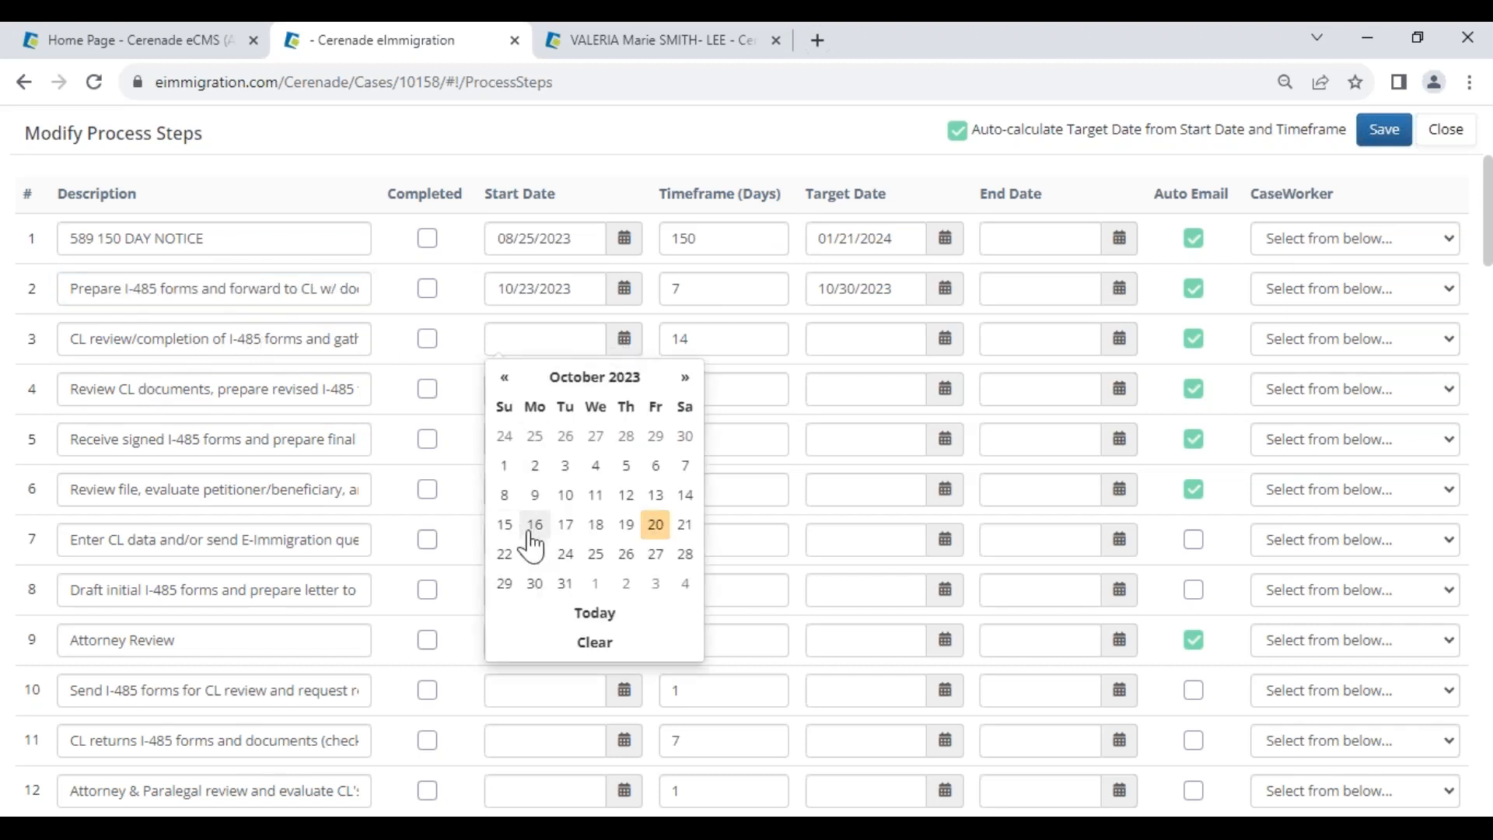
left_click(569, 555)
left_click_drag(716, 344, 607, 339)
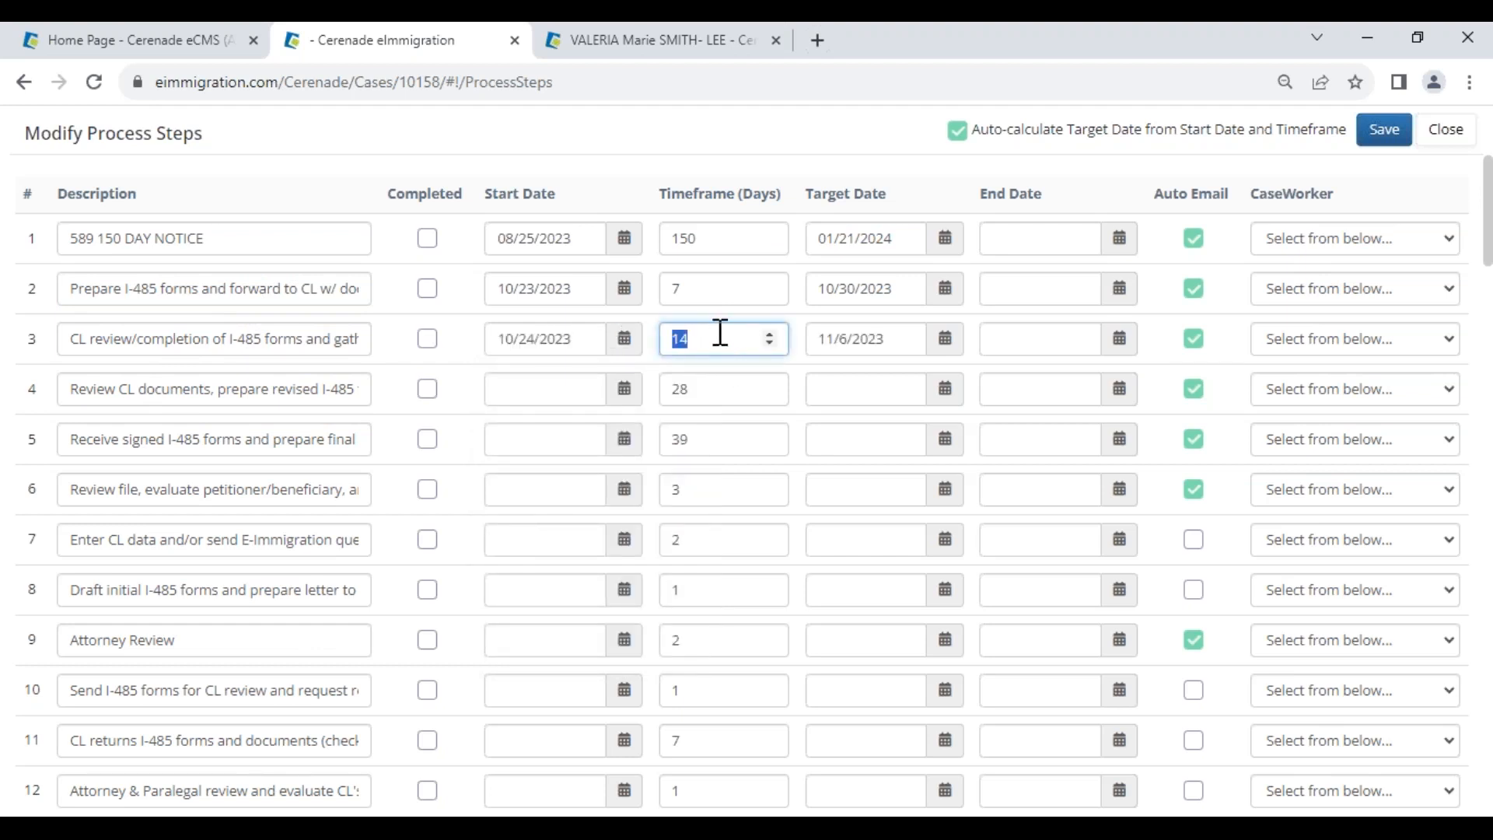
left_click_drag(657, 200, 789, 214)
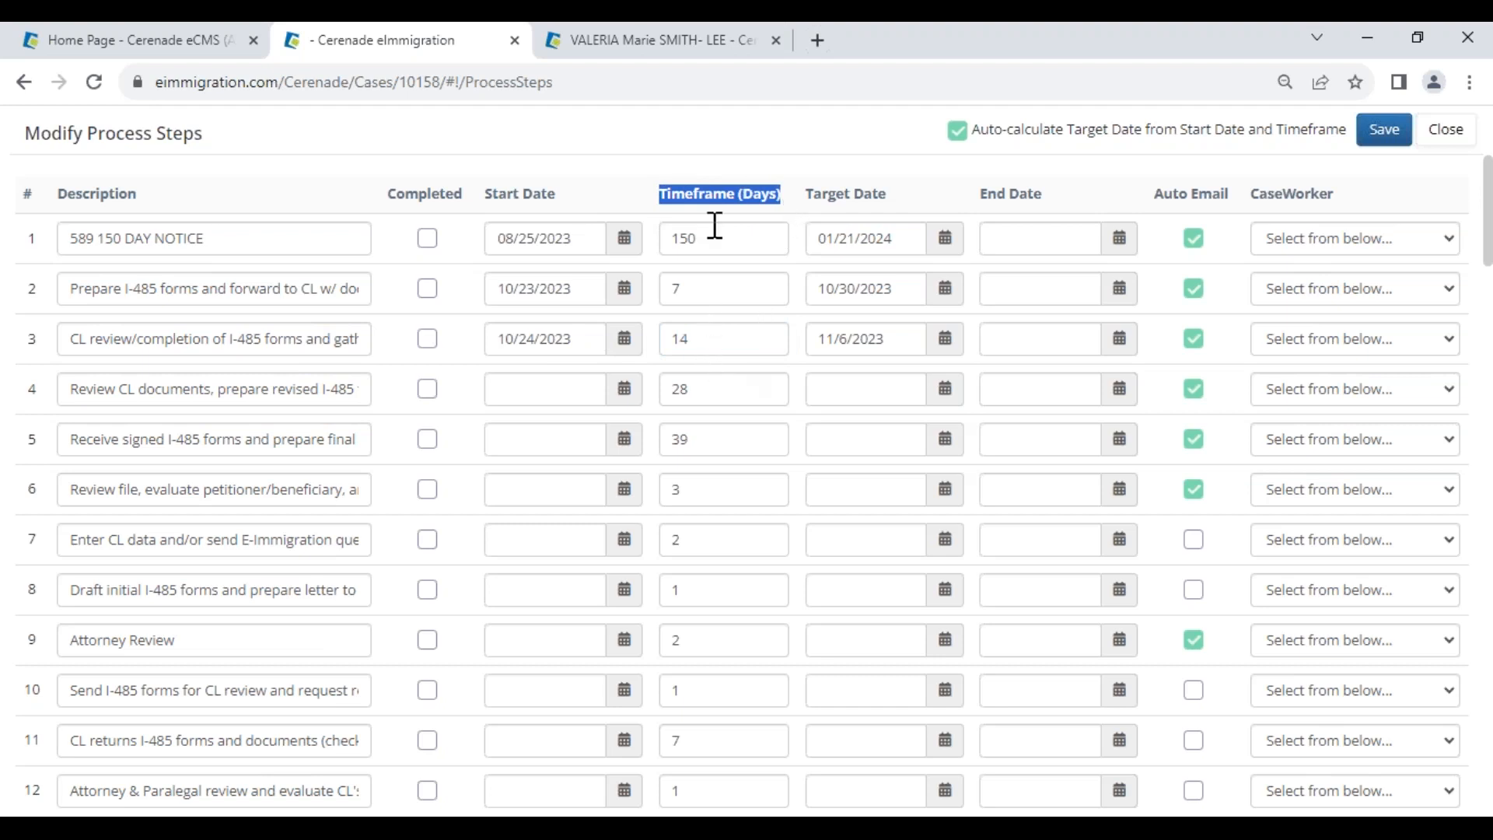
left_click(716, 191)
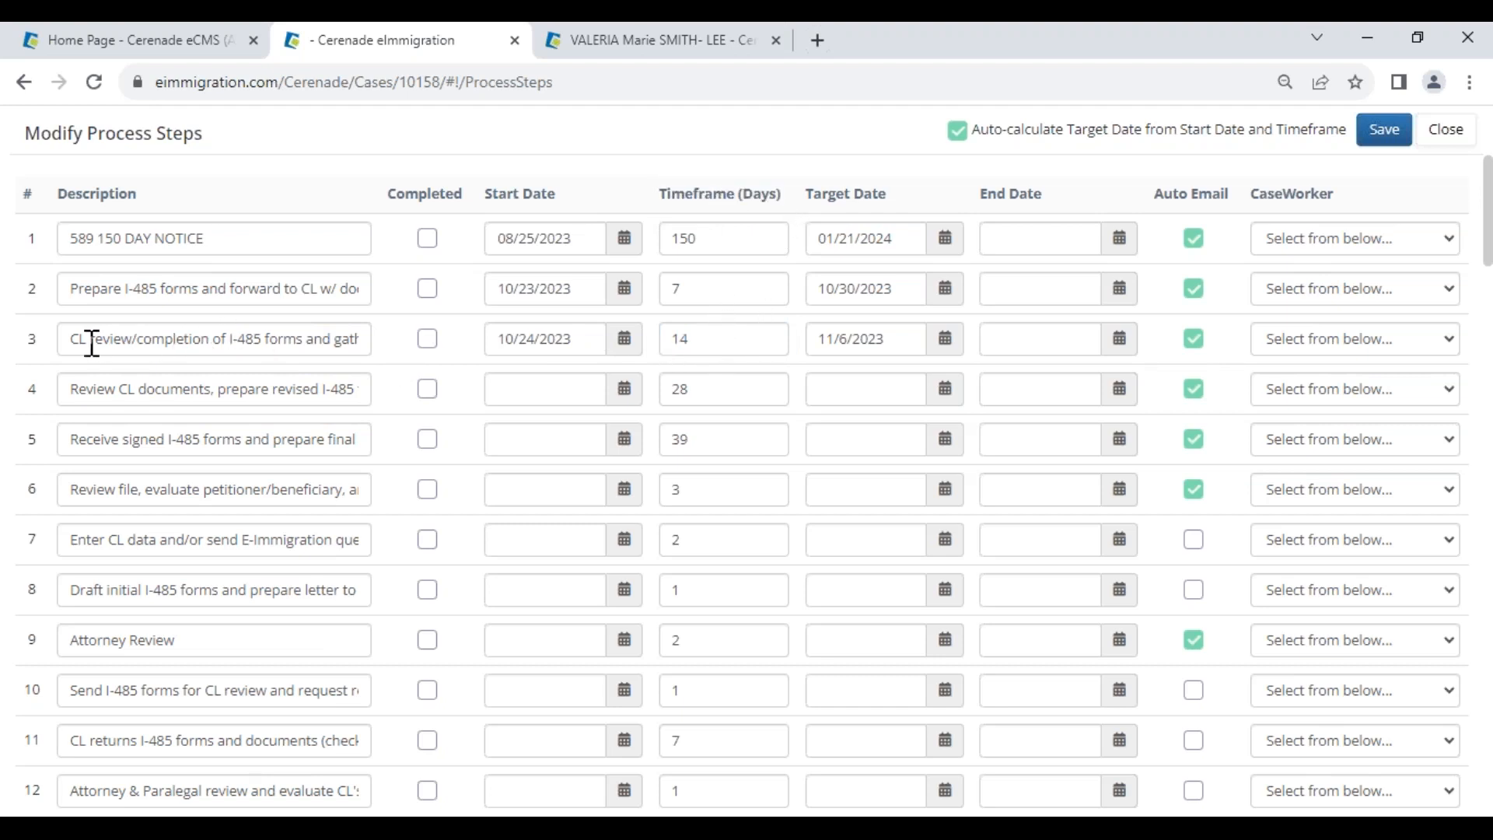
left_click_drag(91, 347, 289, 341)
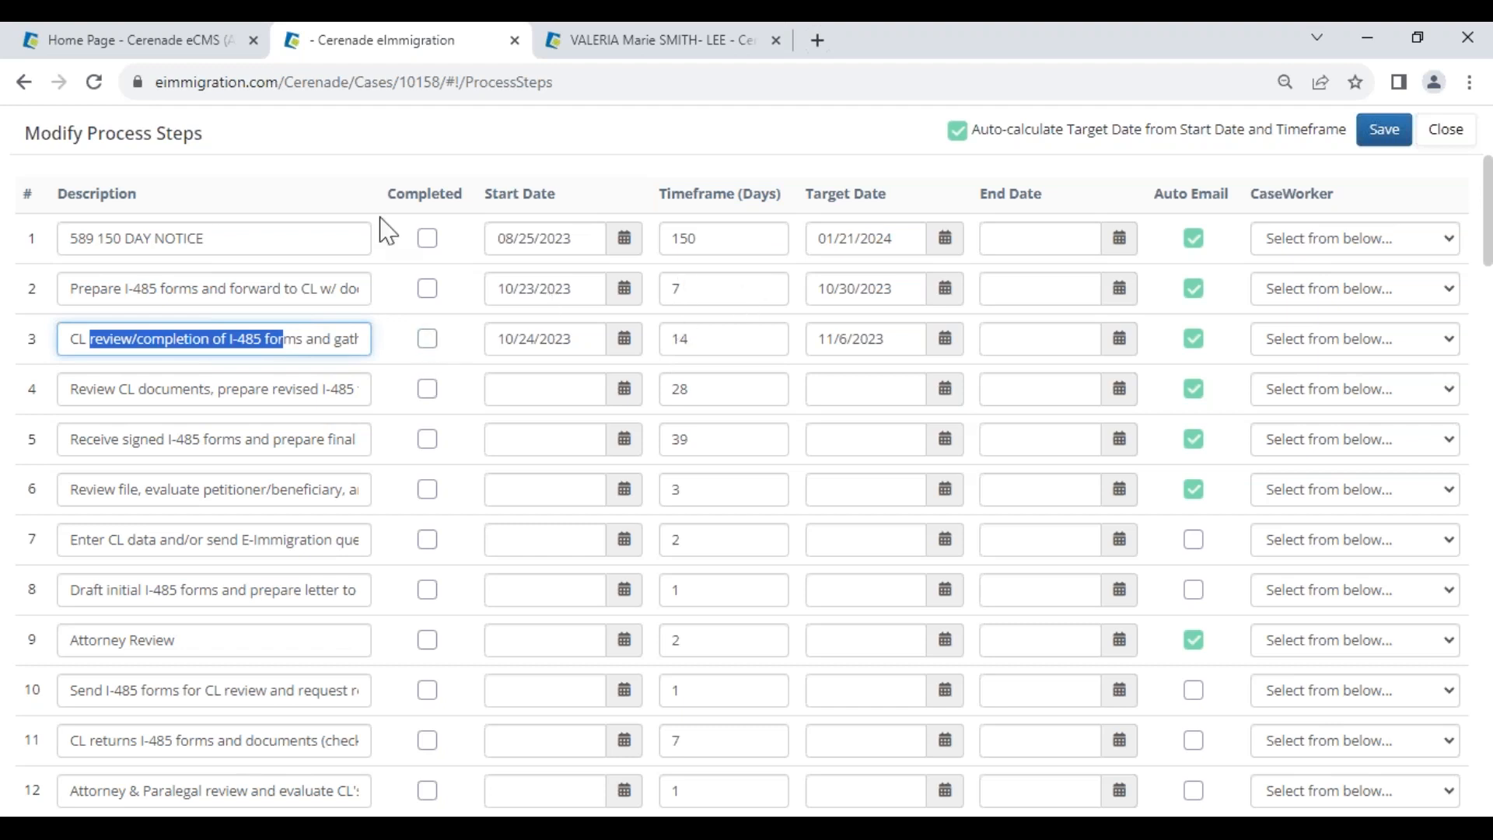
left_click(354, 166)
left_click_drag(482, 202, 568, 189)
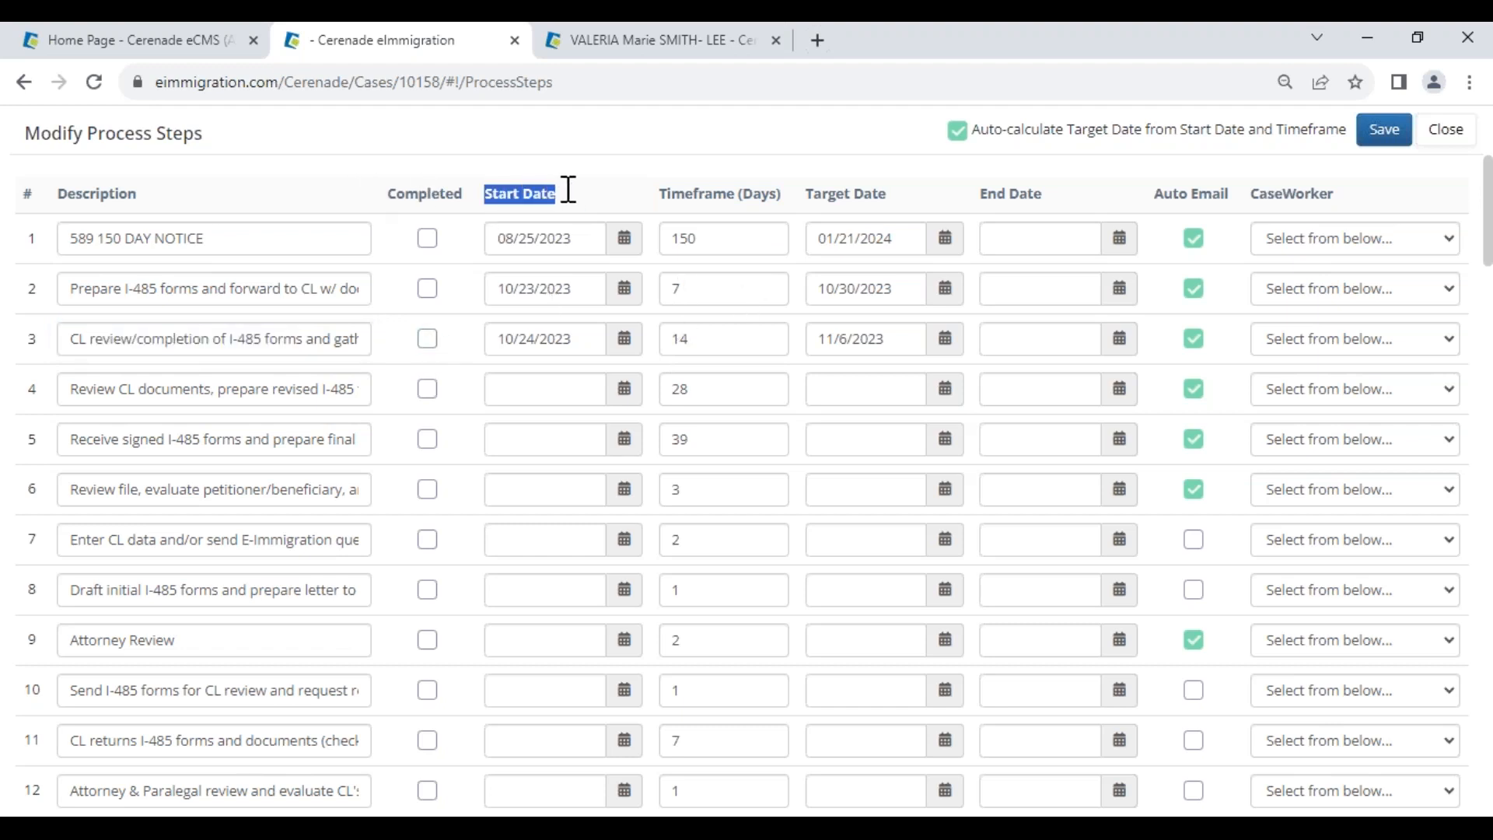
left_click_drag(810, 196, 902, 204)
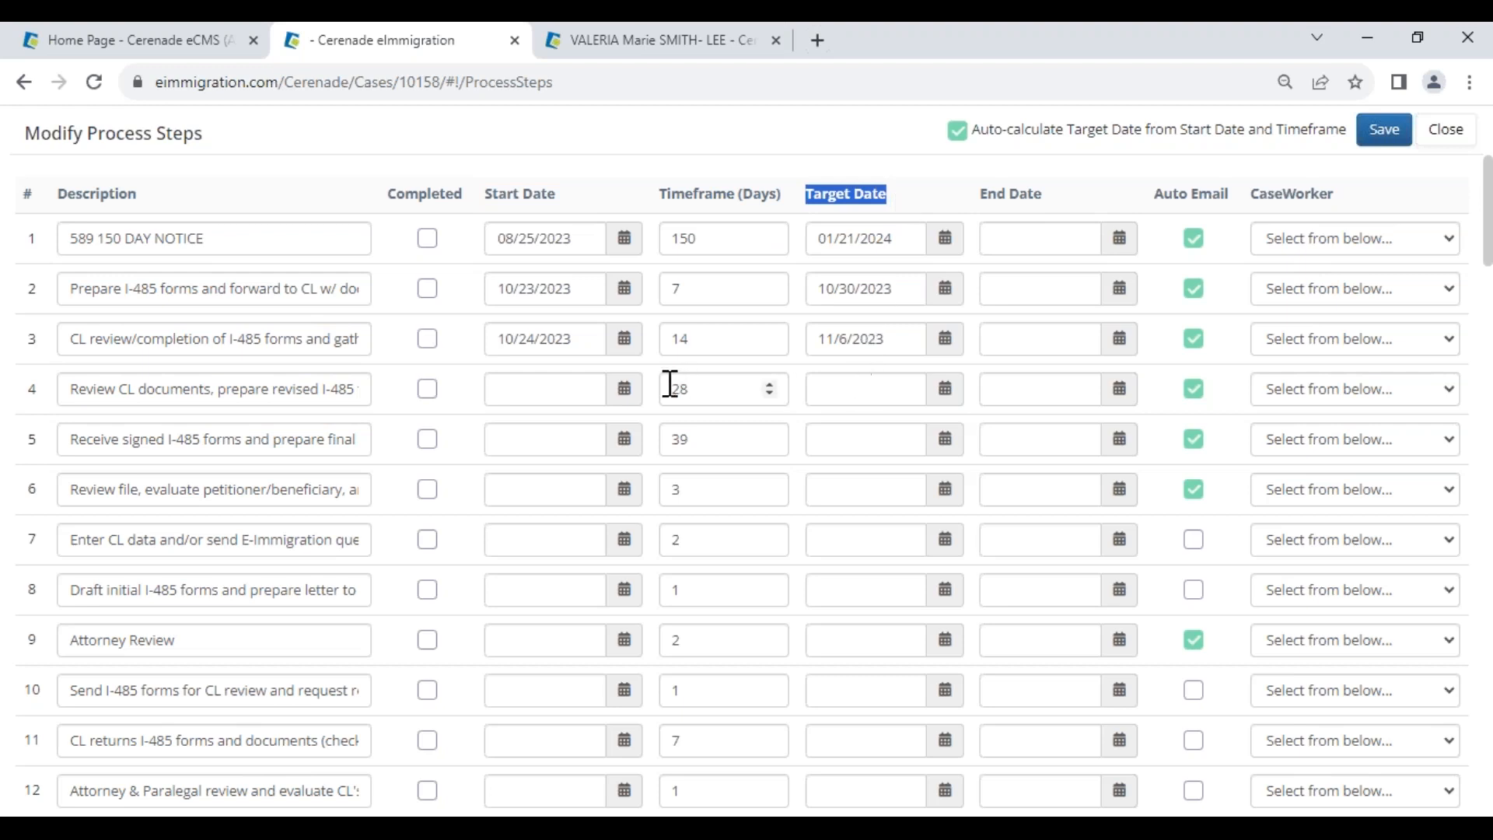
left_click(623, 391)
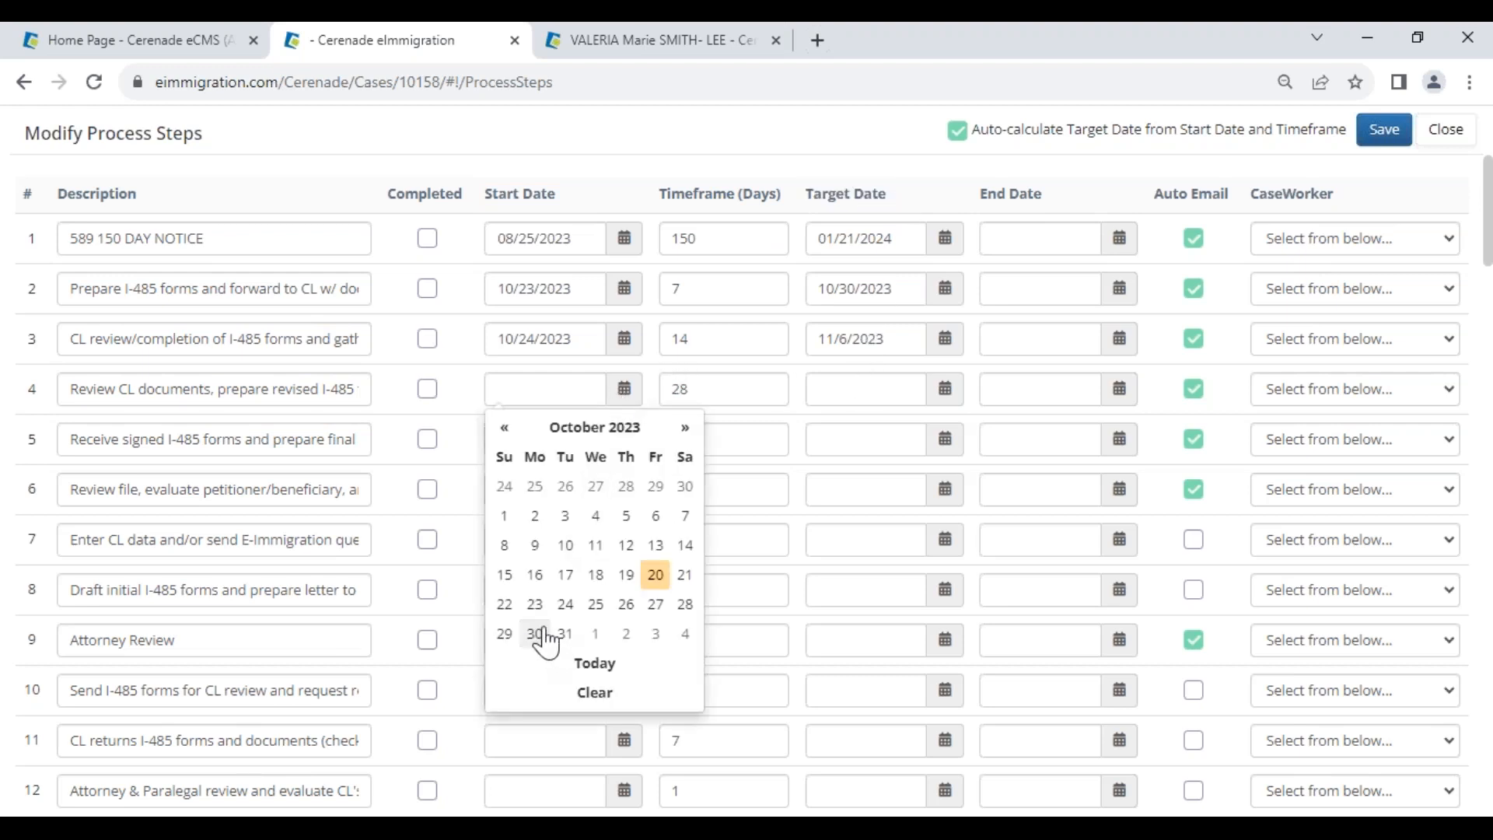
left_click(535, 604)
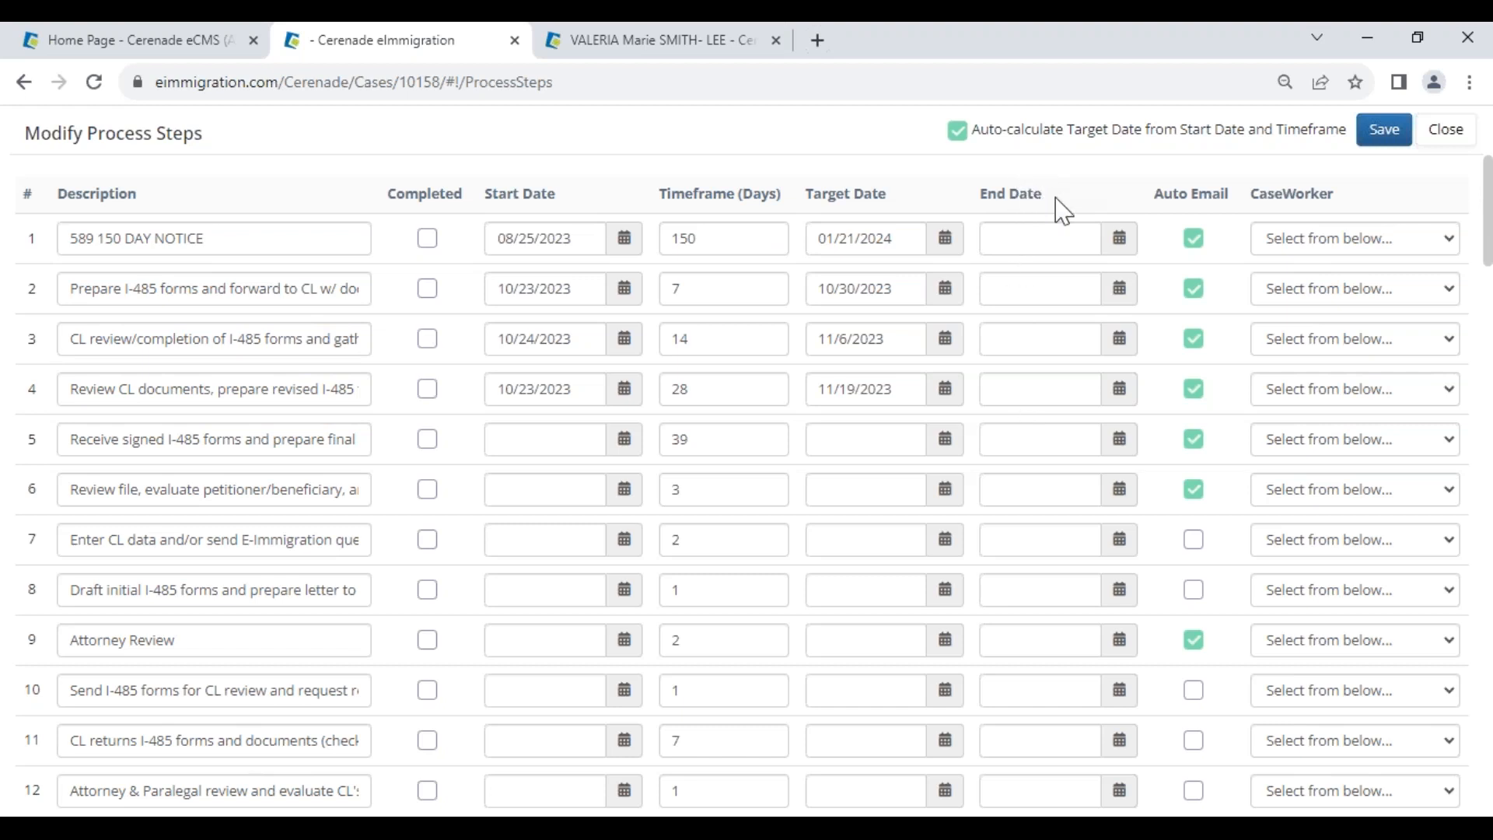
- Assign the second listed caseworker to process steps 1, 3 and 4, and the first listed caseworker to steps 2 and 5
left_click_drag(1262, 194, 1366, 227)
left_click(1331, 238)
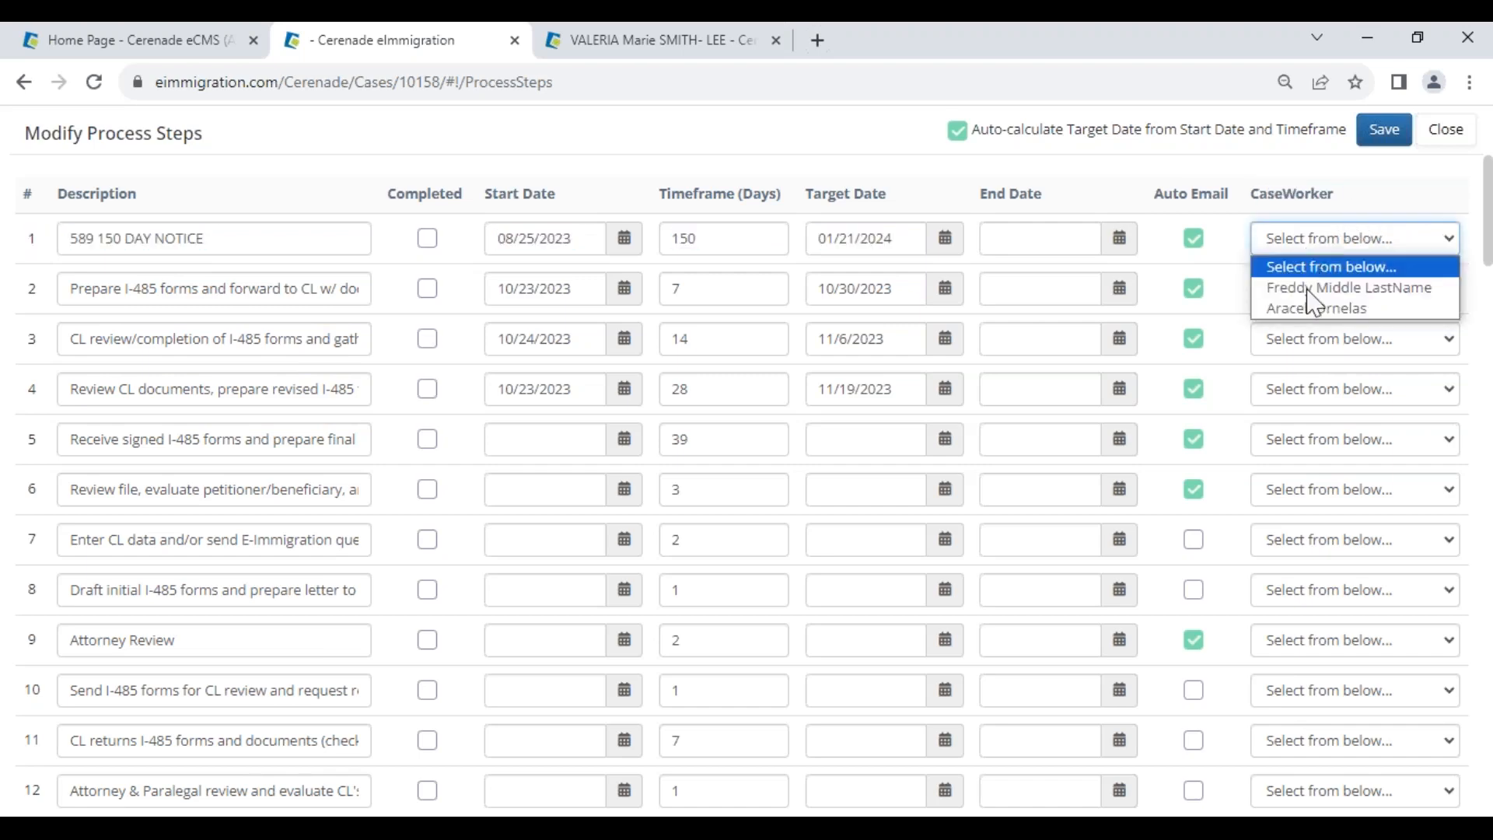
left_click(1322, 307)
left_click(1313, 296)
left_click(1298, 337)
left_click(1296, 340)
left_click(1295, 410)
left_click(1310, 386)
left_click(1290, 456)
left_click(1289, 447)
left_click(1304, 488)
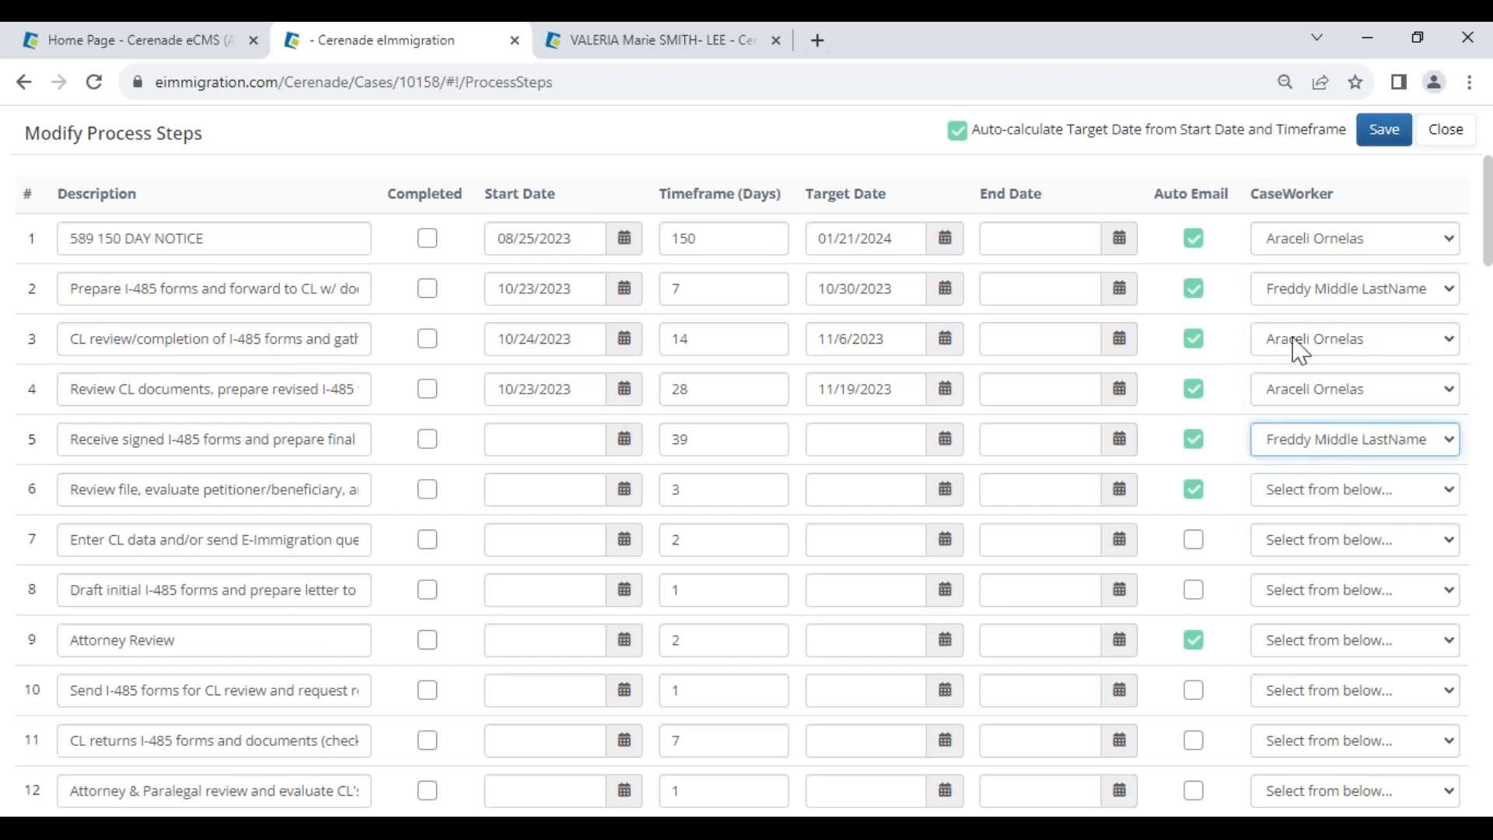
left_click(1295, 488)
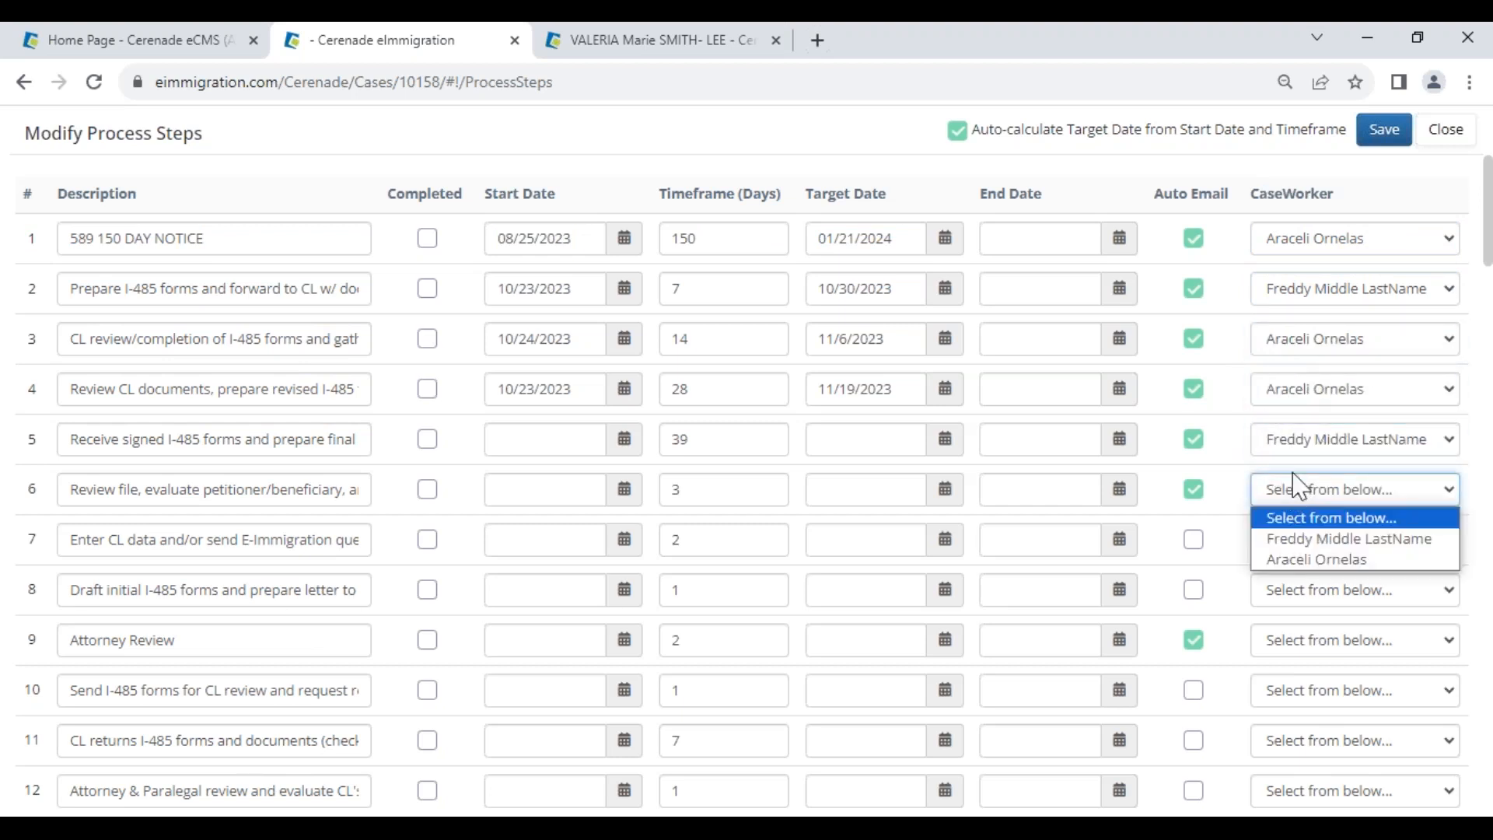
left_click(1370, 207)
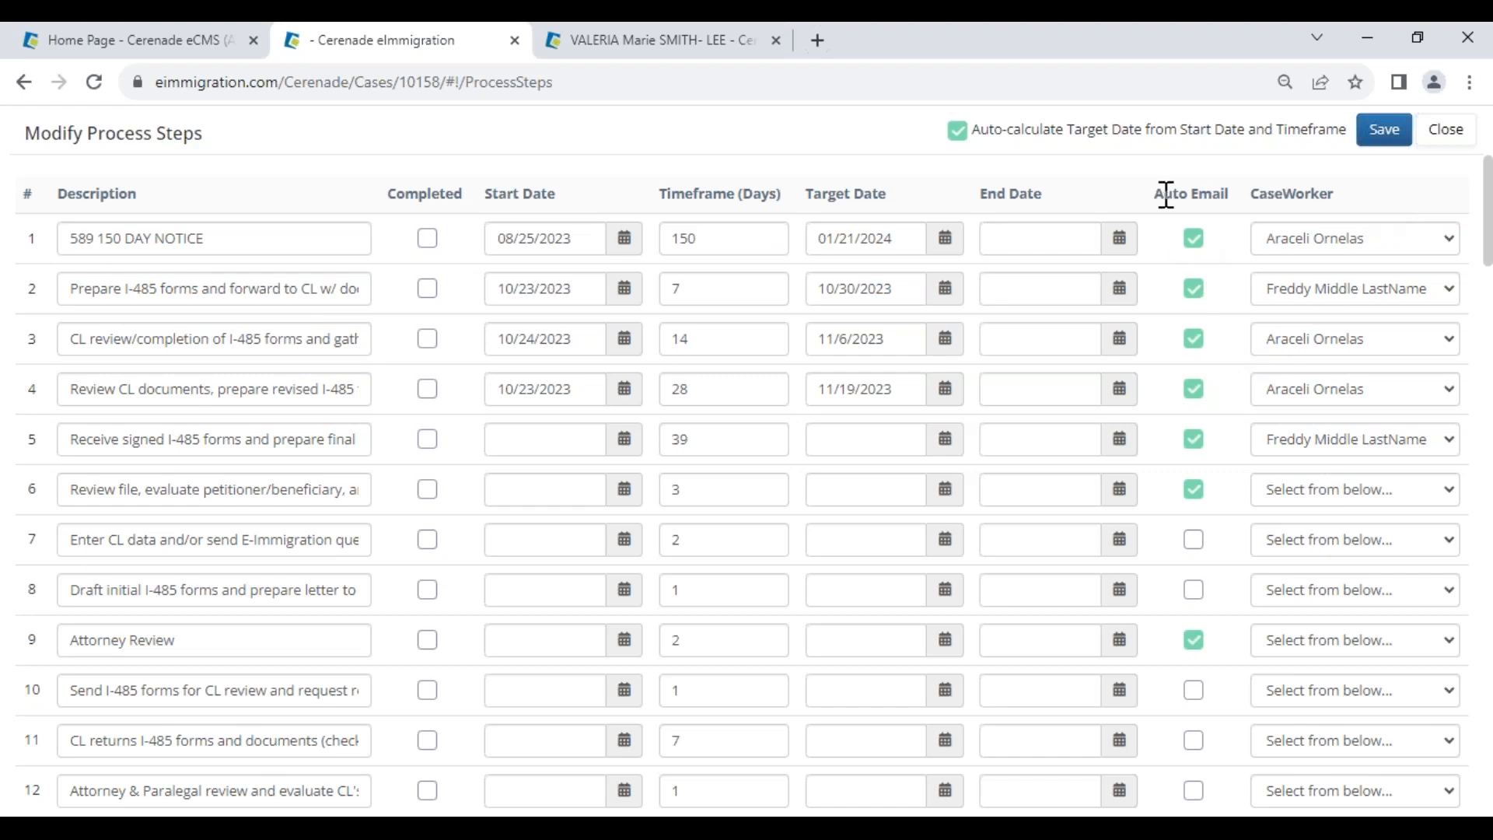
- Mark the 589 150 DAY NOTICE step as completed and set the end date of step 2 to 10/19/2023
left_click_drag(1157, 194, 1228, 199)
left_click_drag(80, 340, 339, 329)
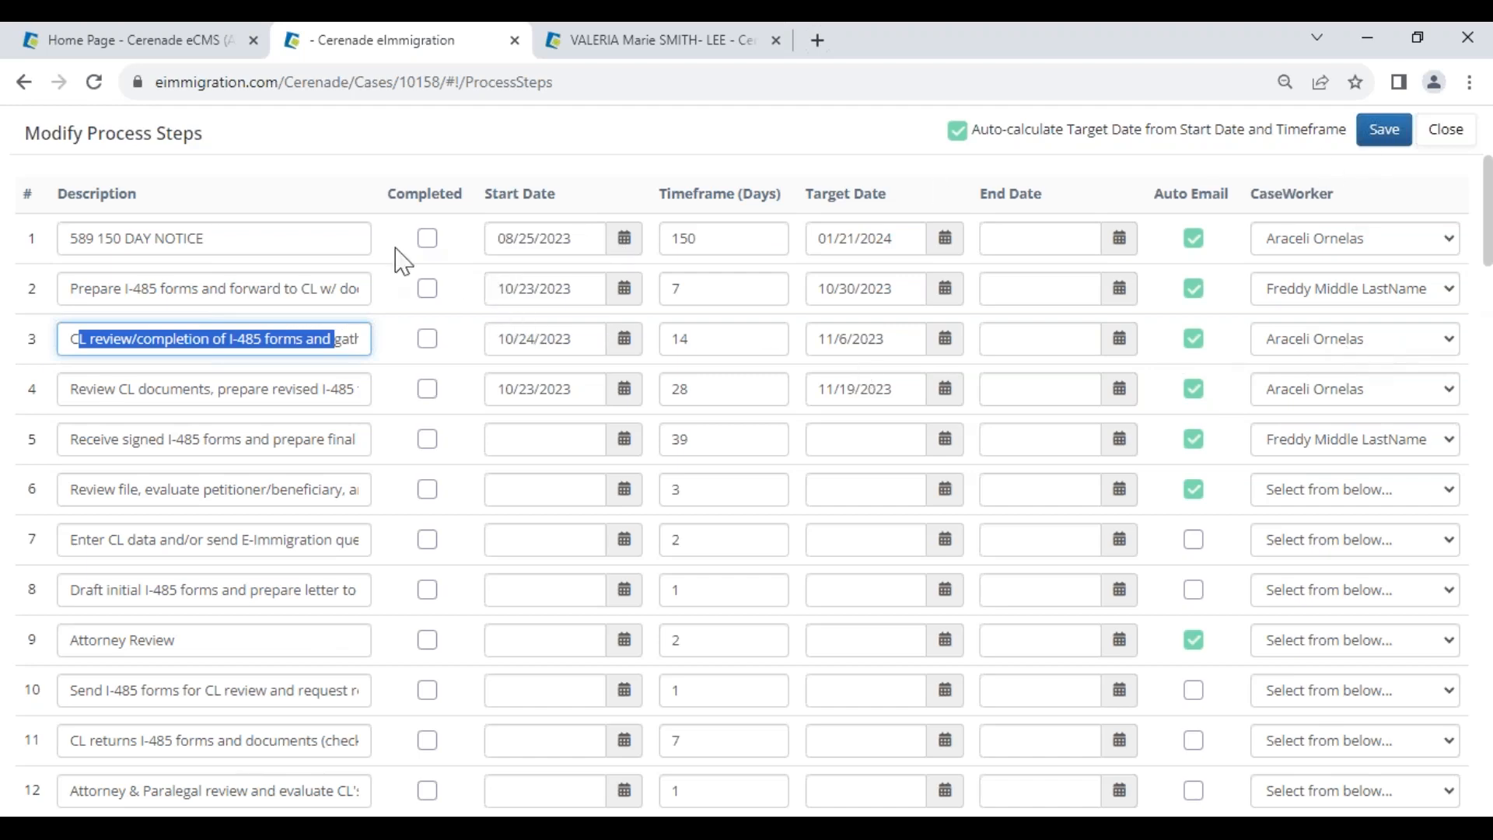
left_click(427, 239)
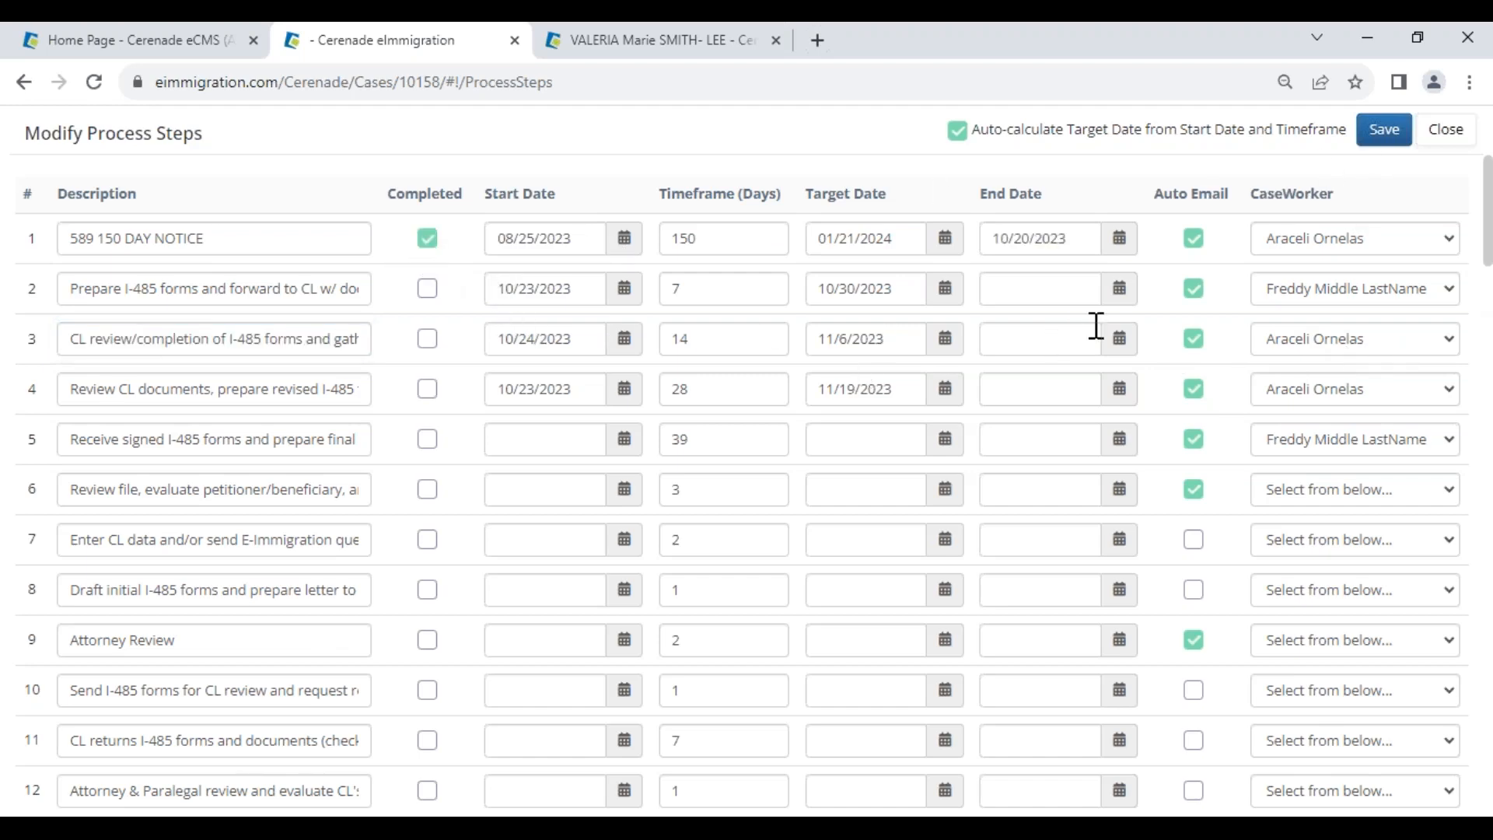
left_click(1120, 296)
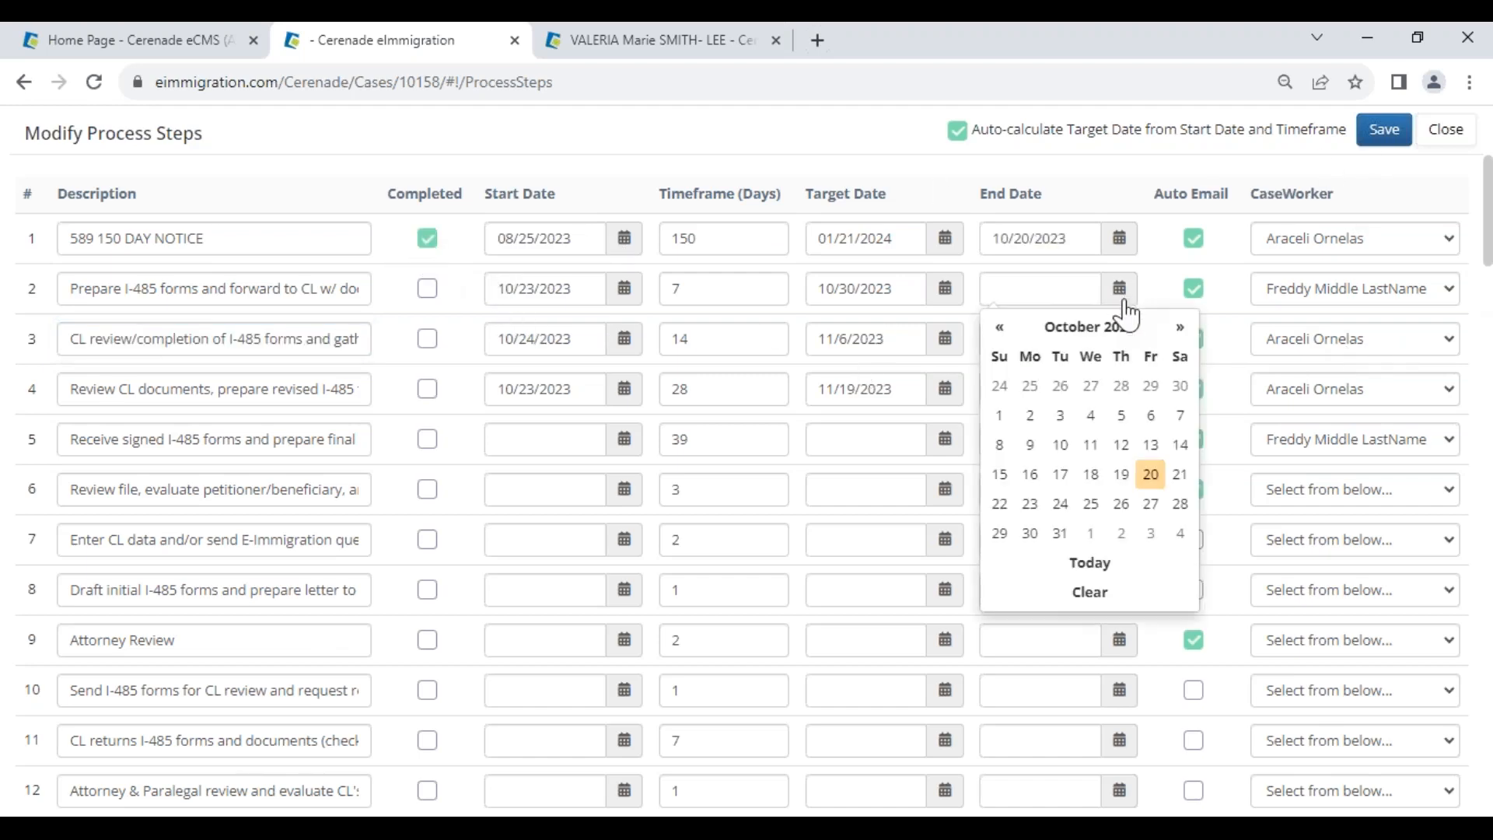
left_click(1120, 475)
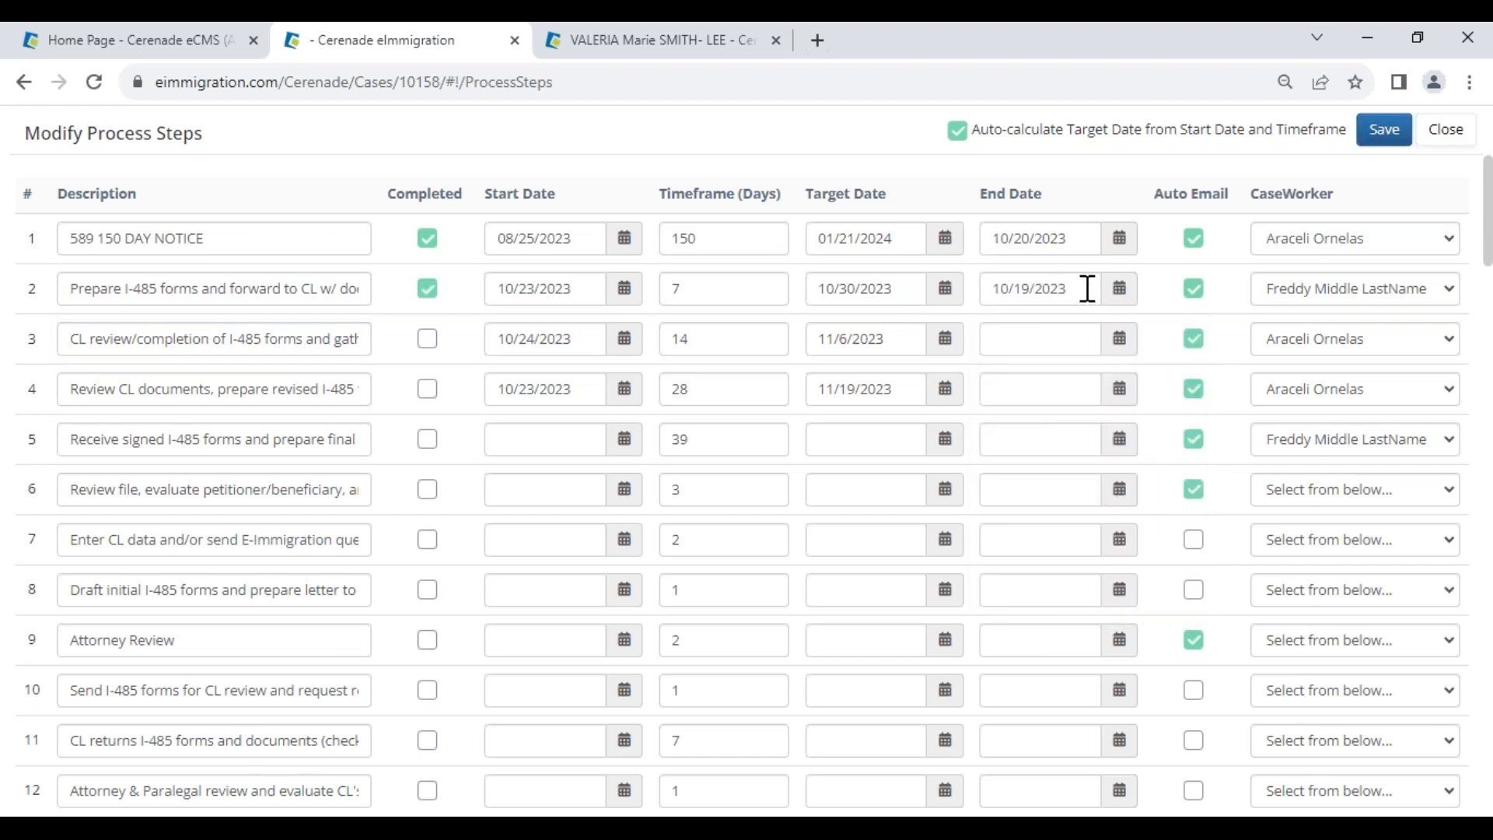
- Set the target date of process step 3 to 10/12/2023 and save the modified process steps
left_click(945, 339)
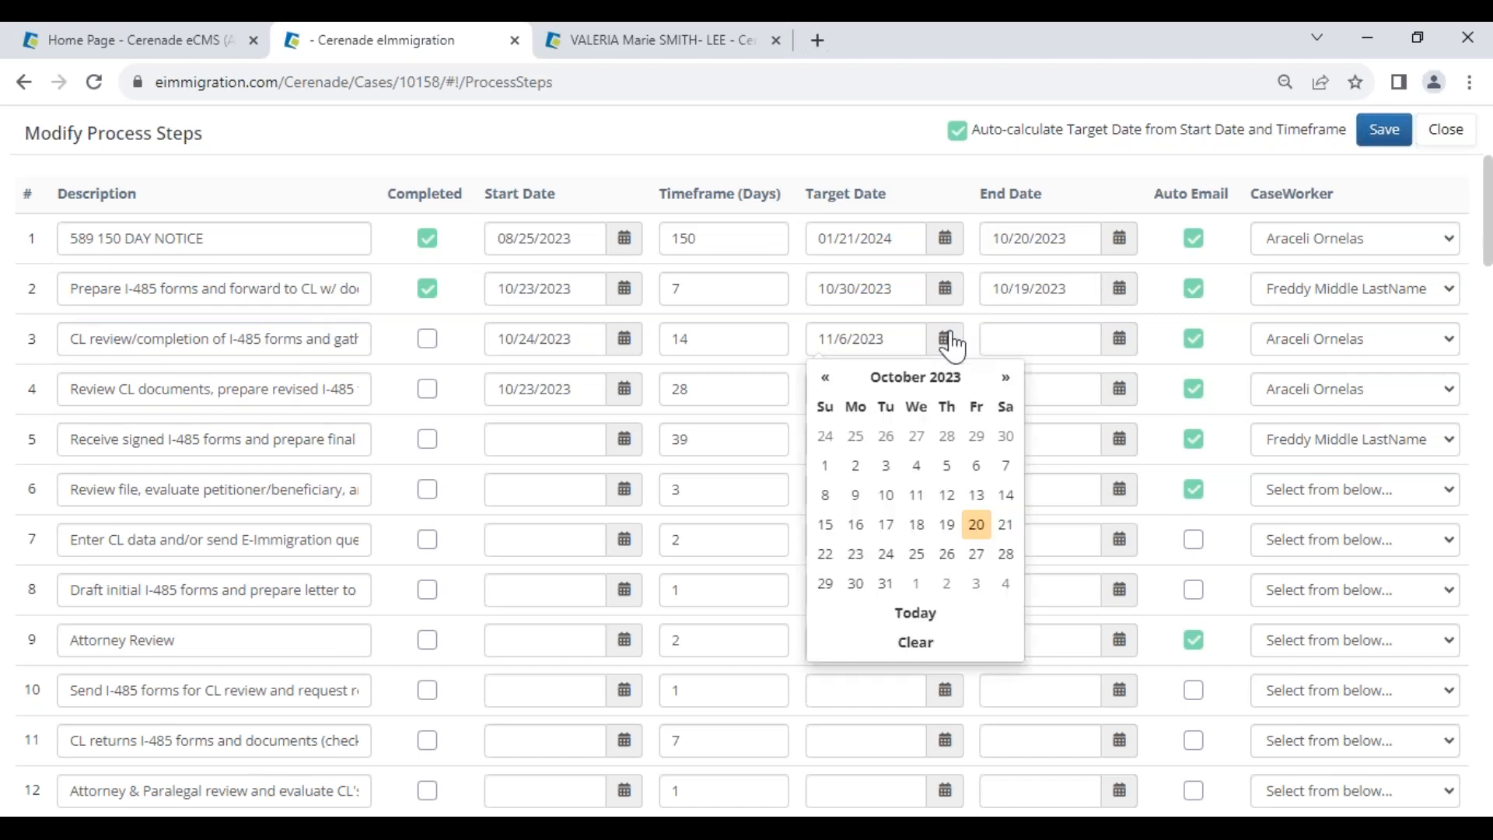
left_click(947, 497)
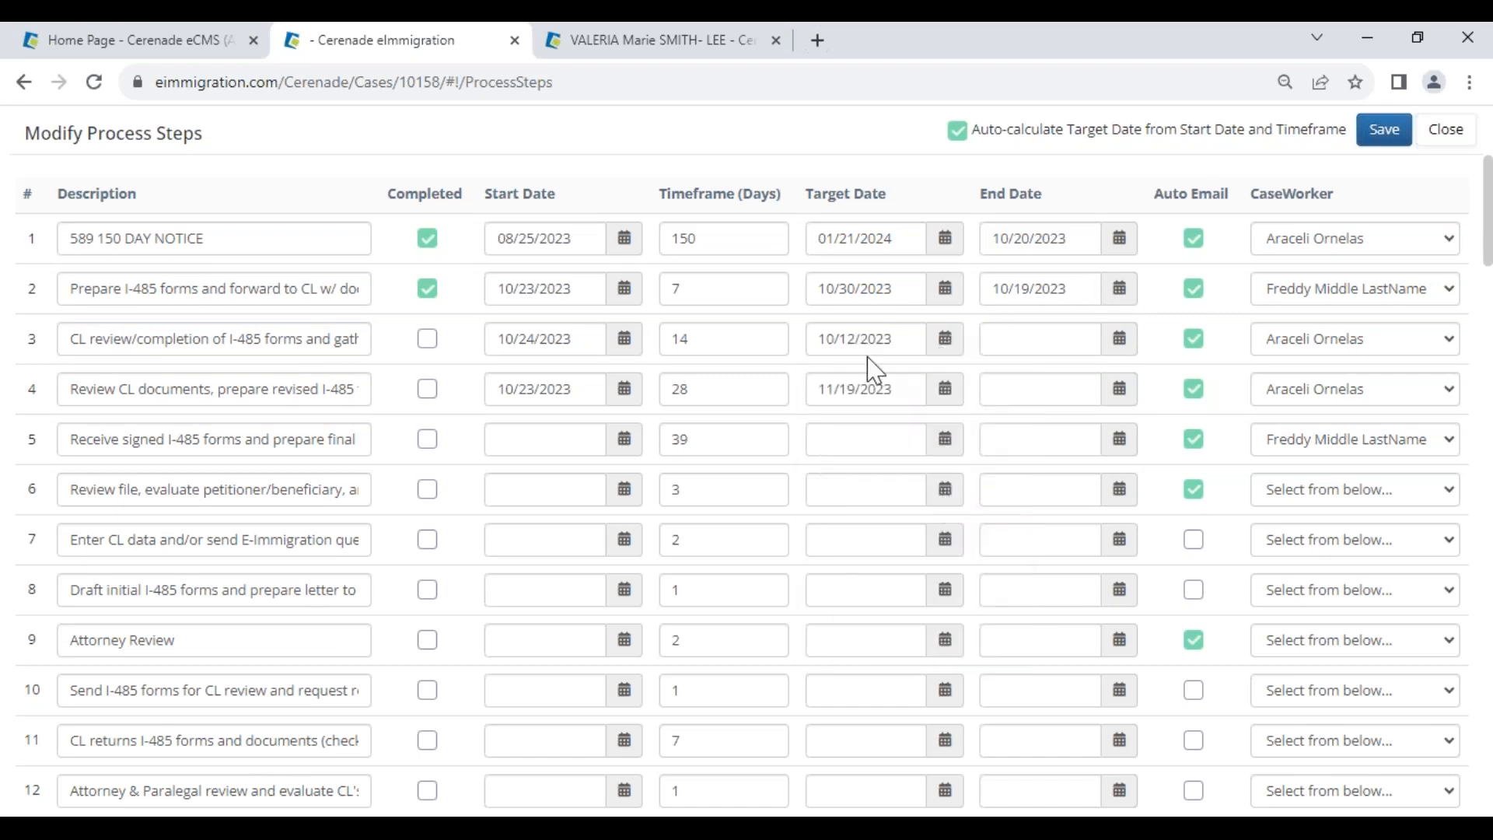
left_click(1389, 132)
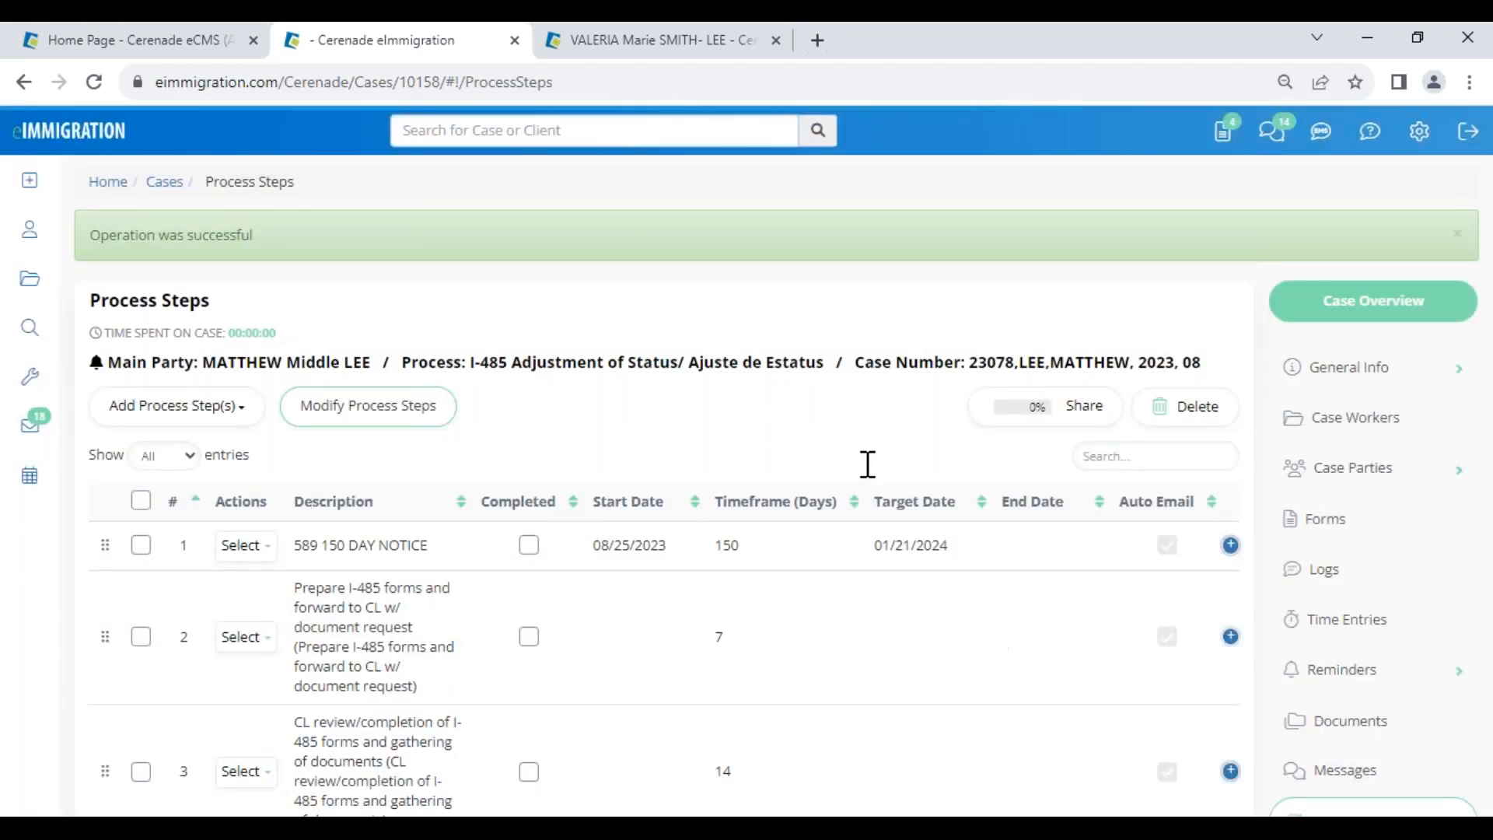
scroll(910, 685, "down", 1)
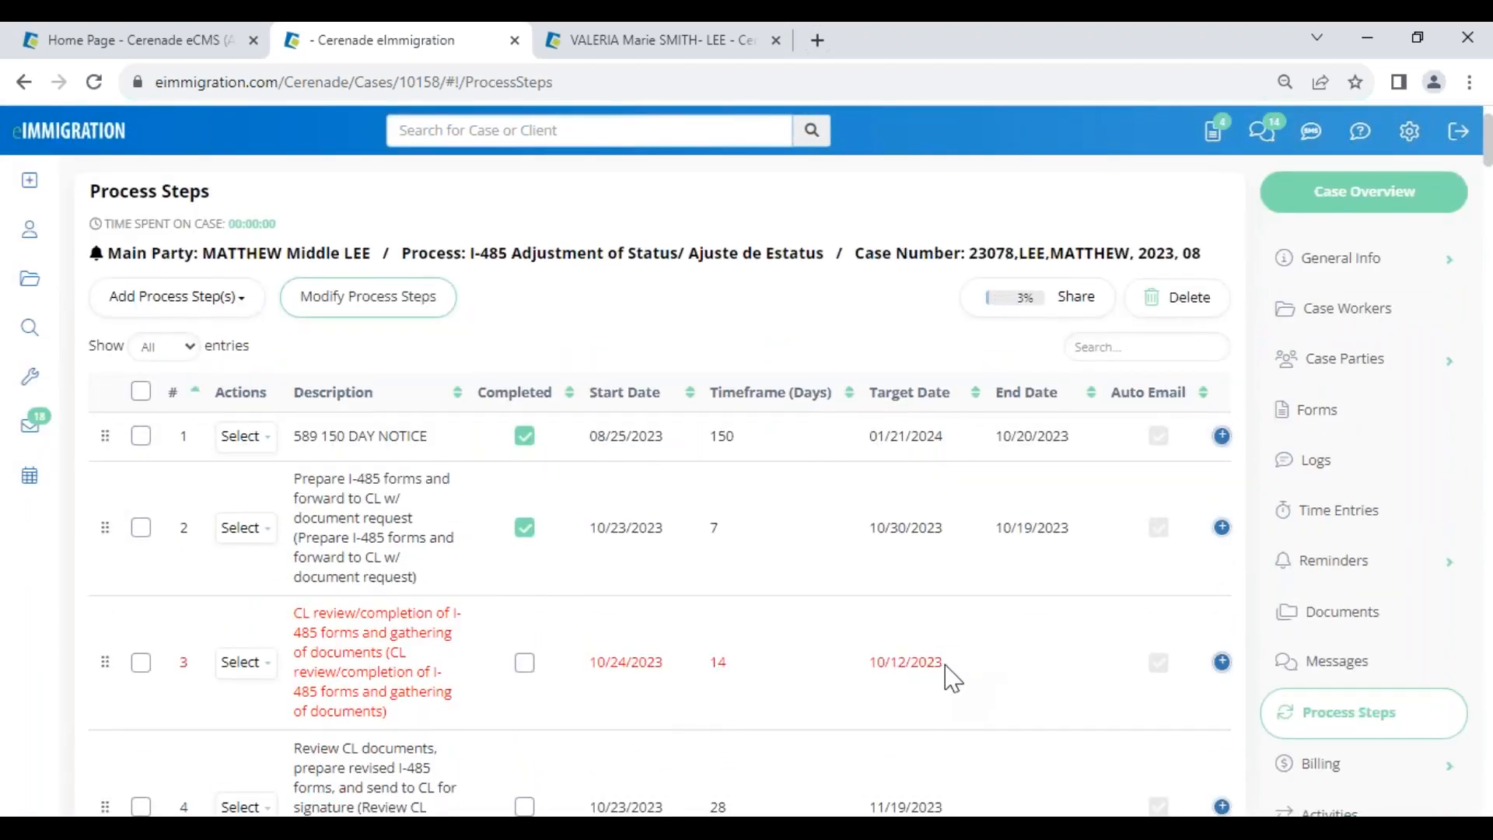
left_click_drag(950, 677, 843, 660)
left_click(894, 665)
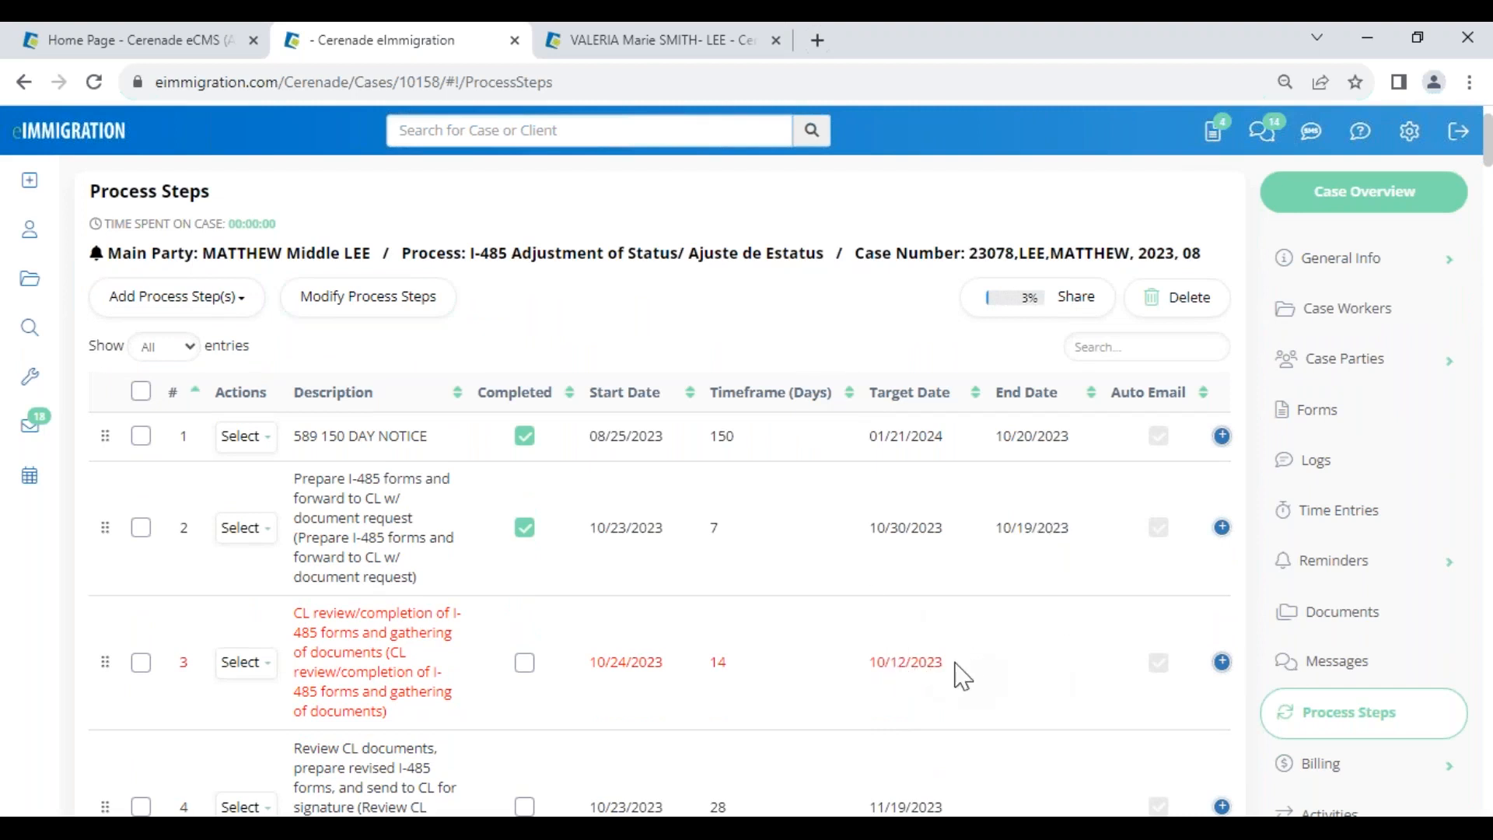
- Open the Tickler and check the overdue process steps
left_click(29, 376)
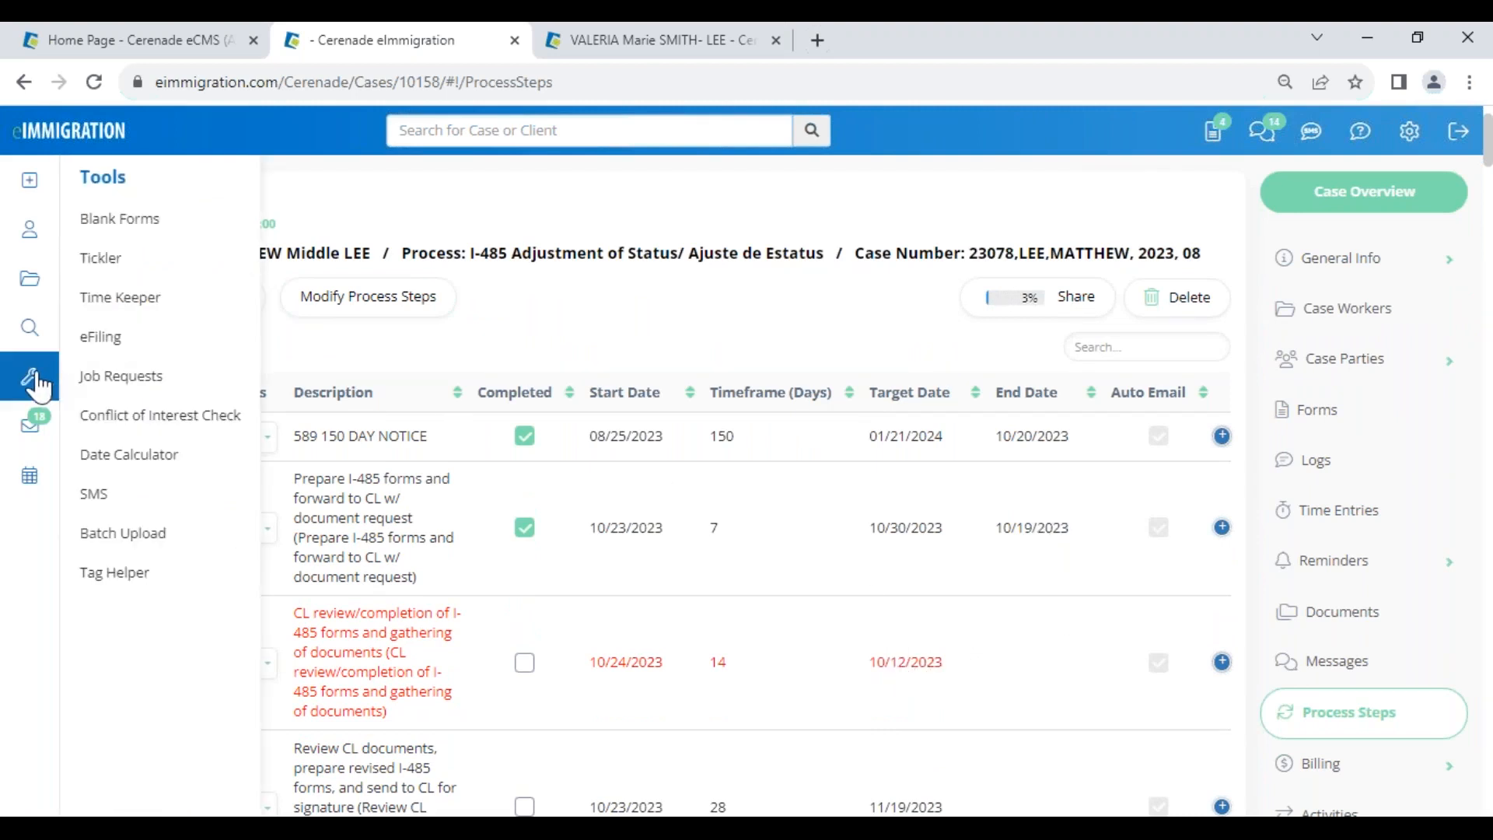
left_click(117, 261)
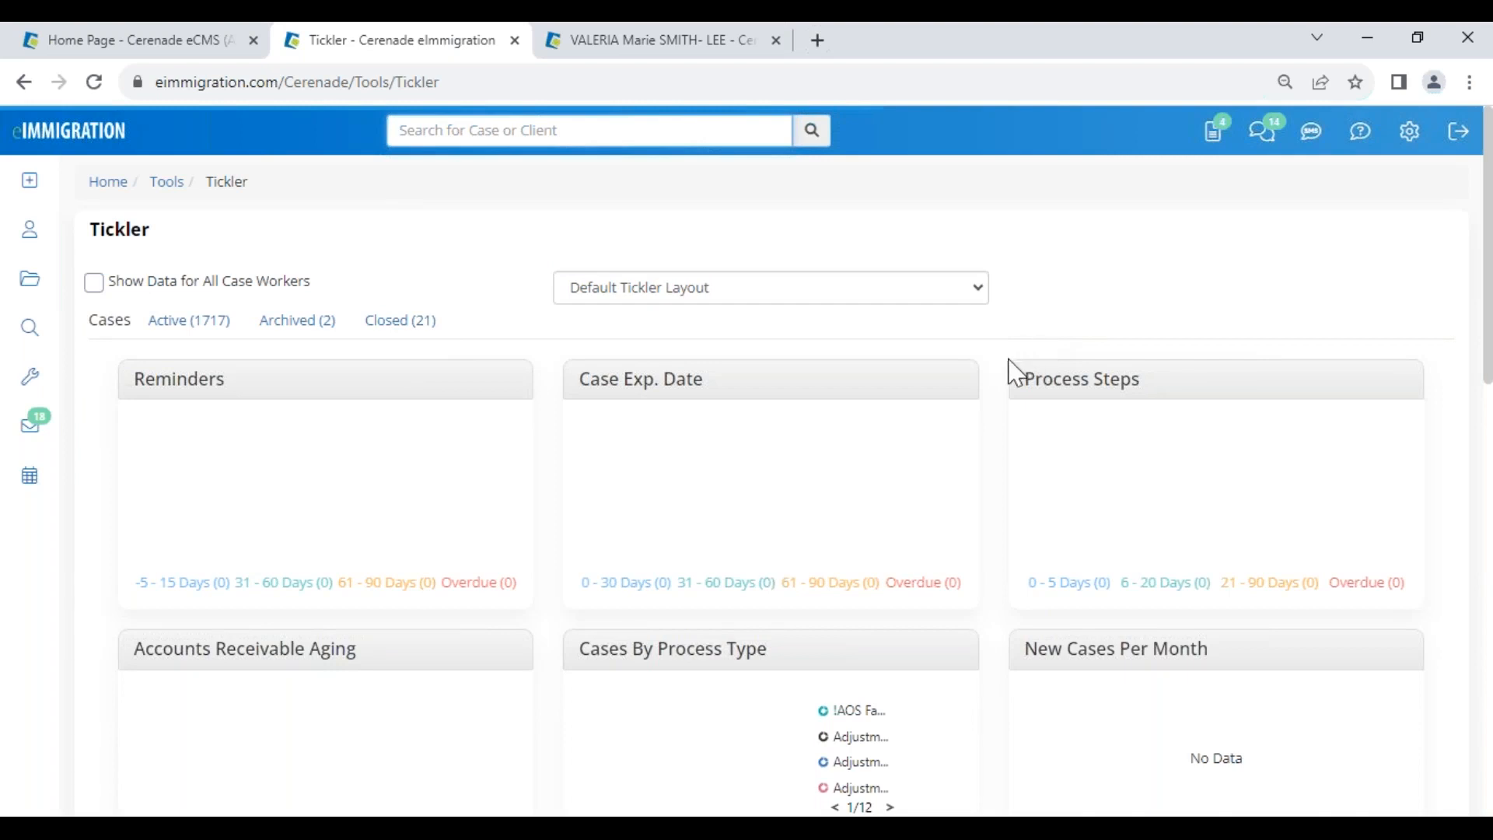
mouse_move(32, 334)
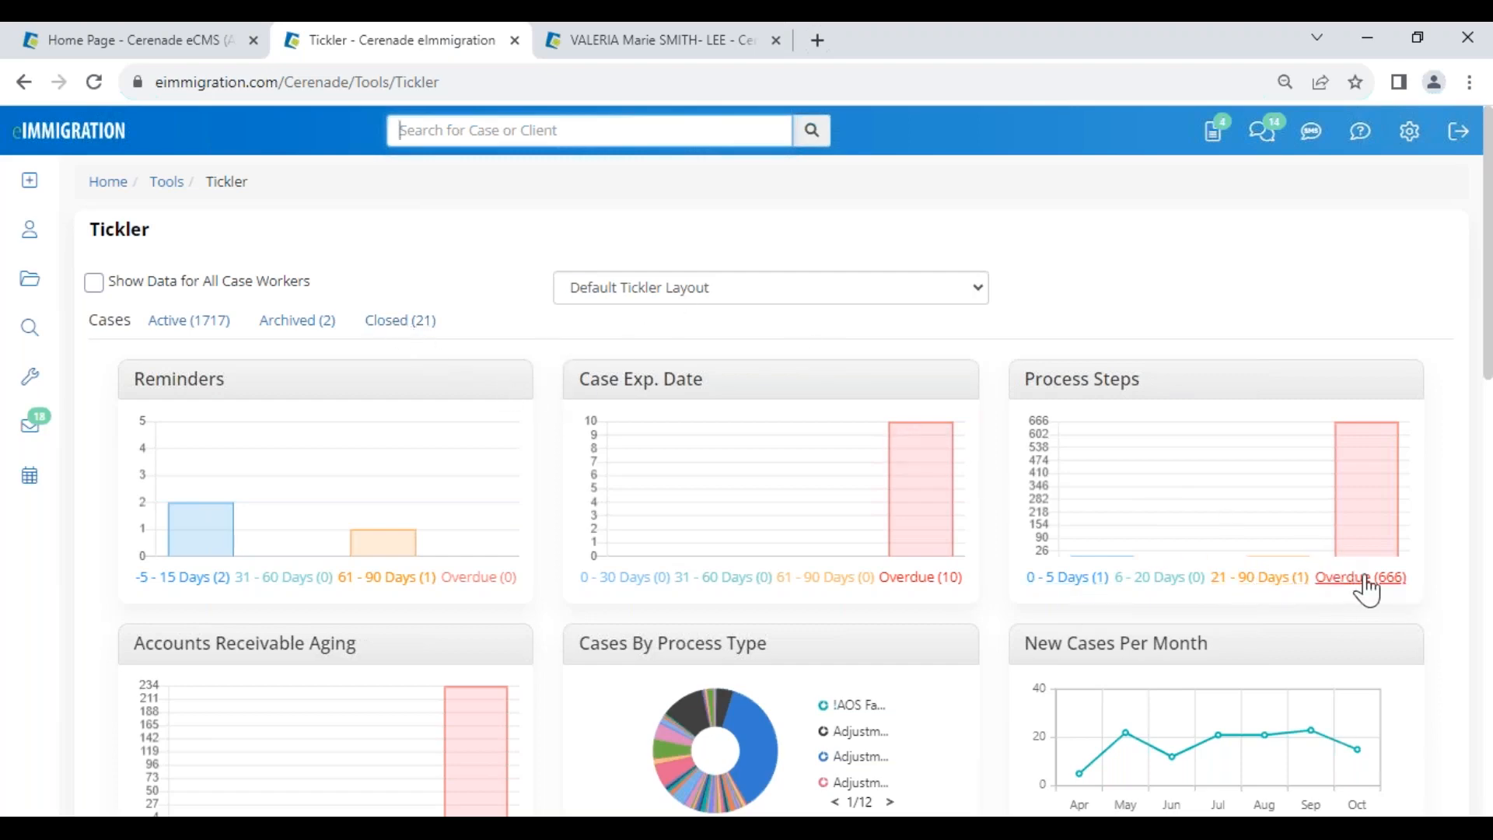
- Return to the home page, open the recently updated AOS_One Step _ VV case and display its process steps
left_click(43, 143)
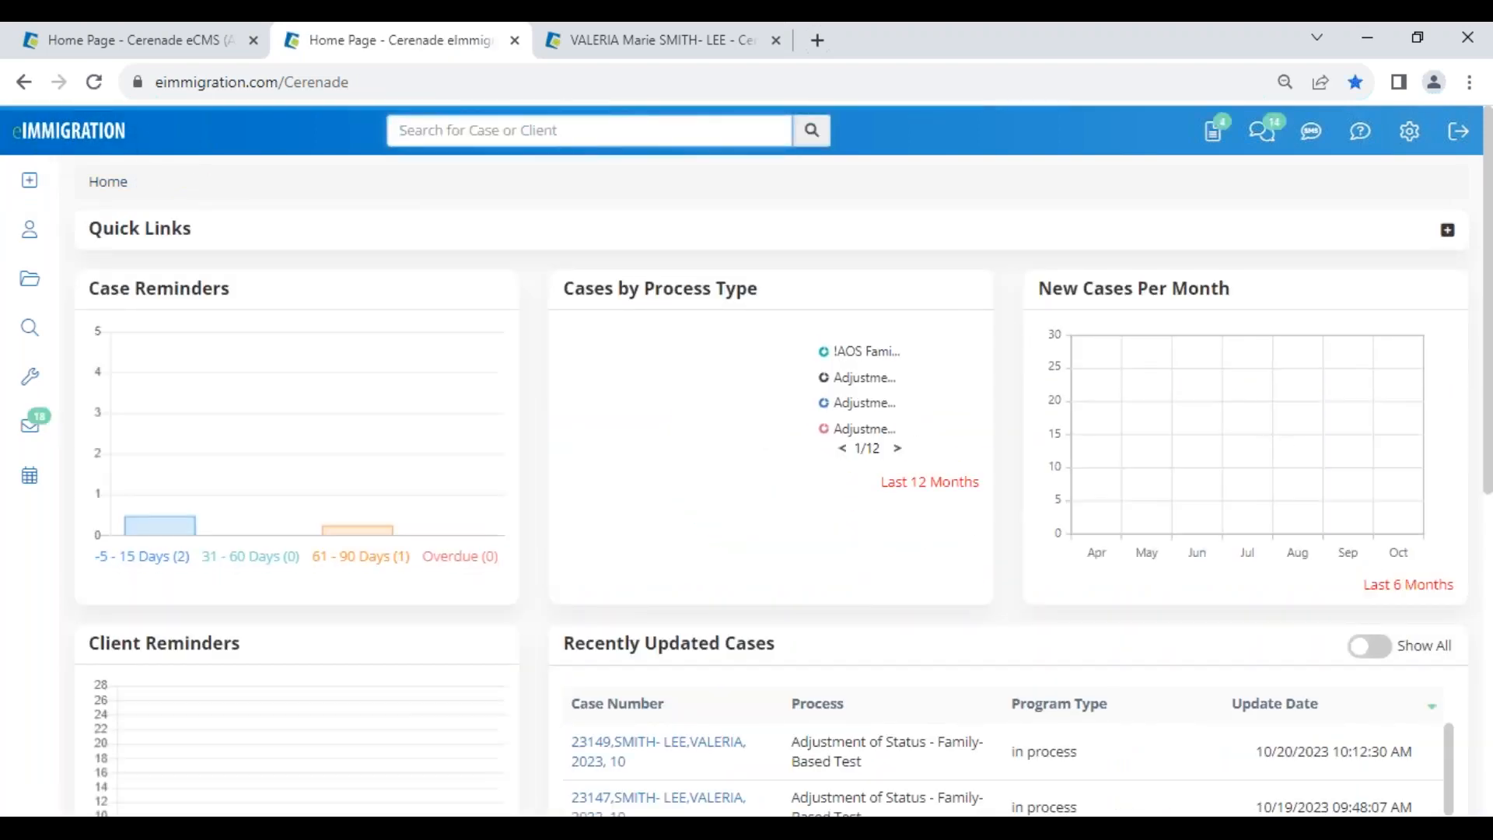
scroll(606, 554, "down", 3)
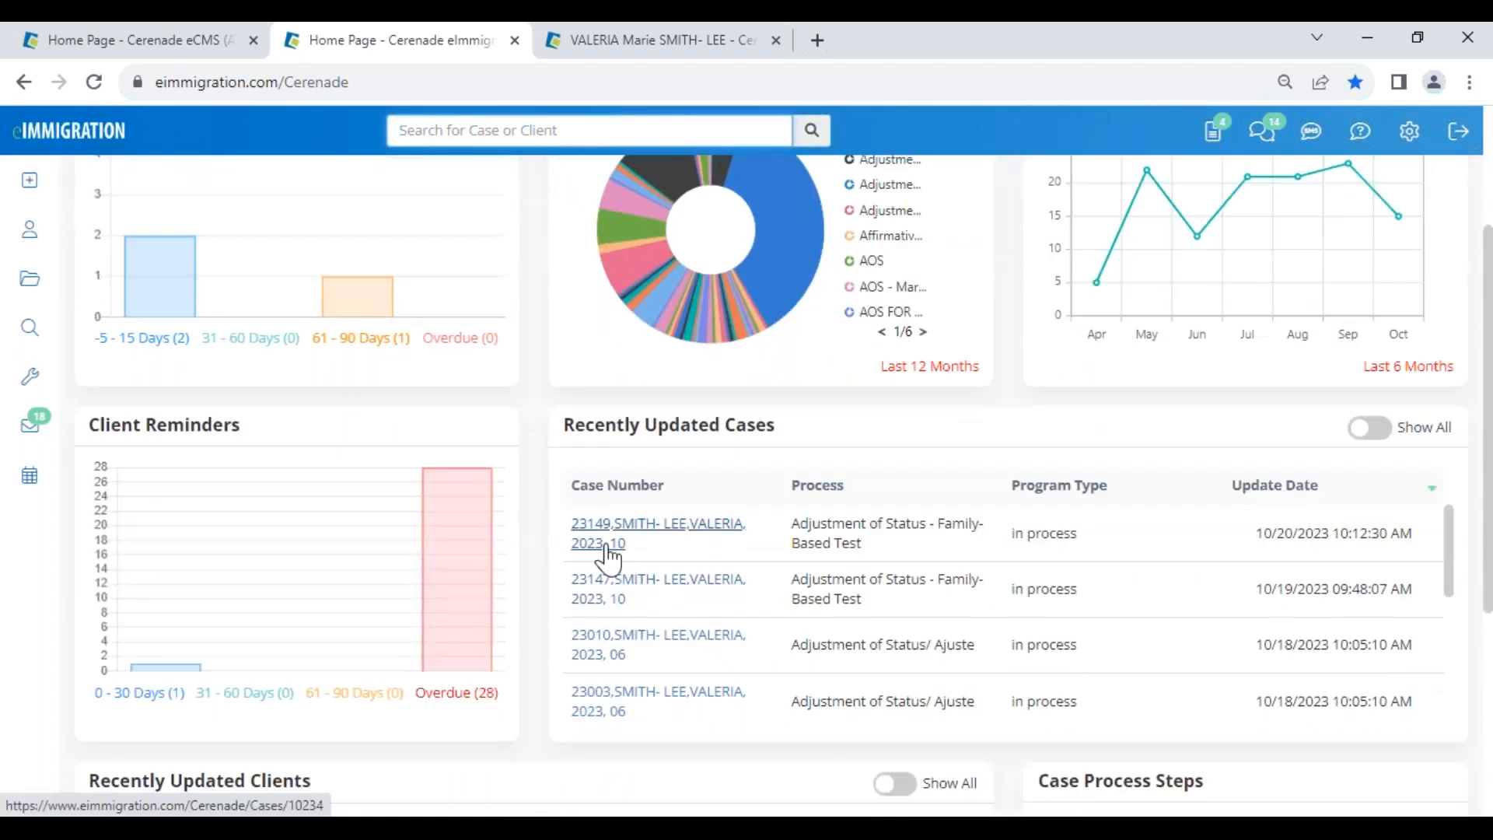
scroll(607, 555, "down", 5)
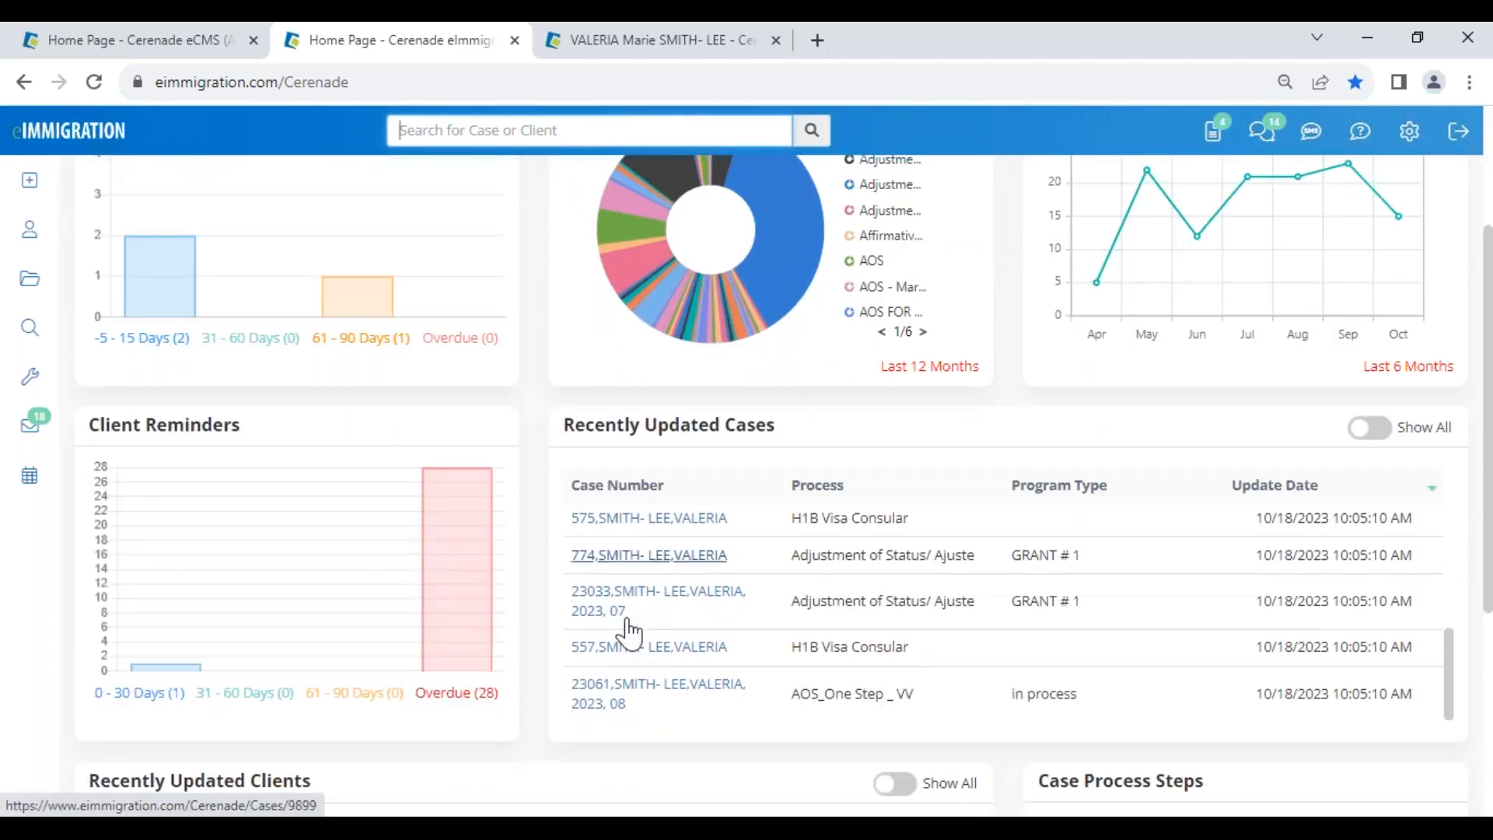
left_click(618, 696)
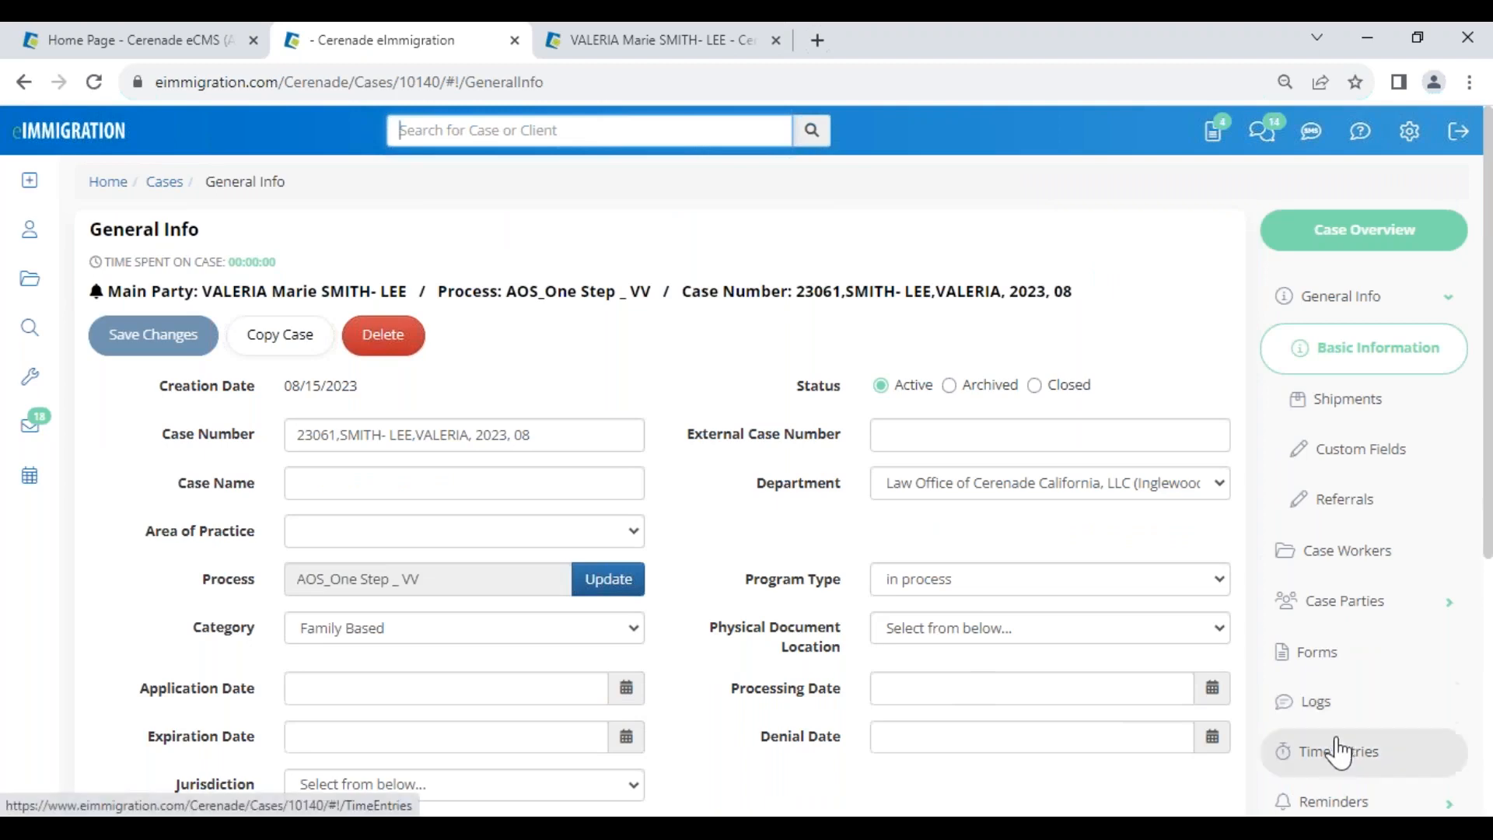
scroll(1343, 770, "down", 3)
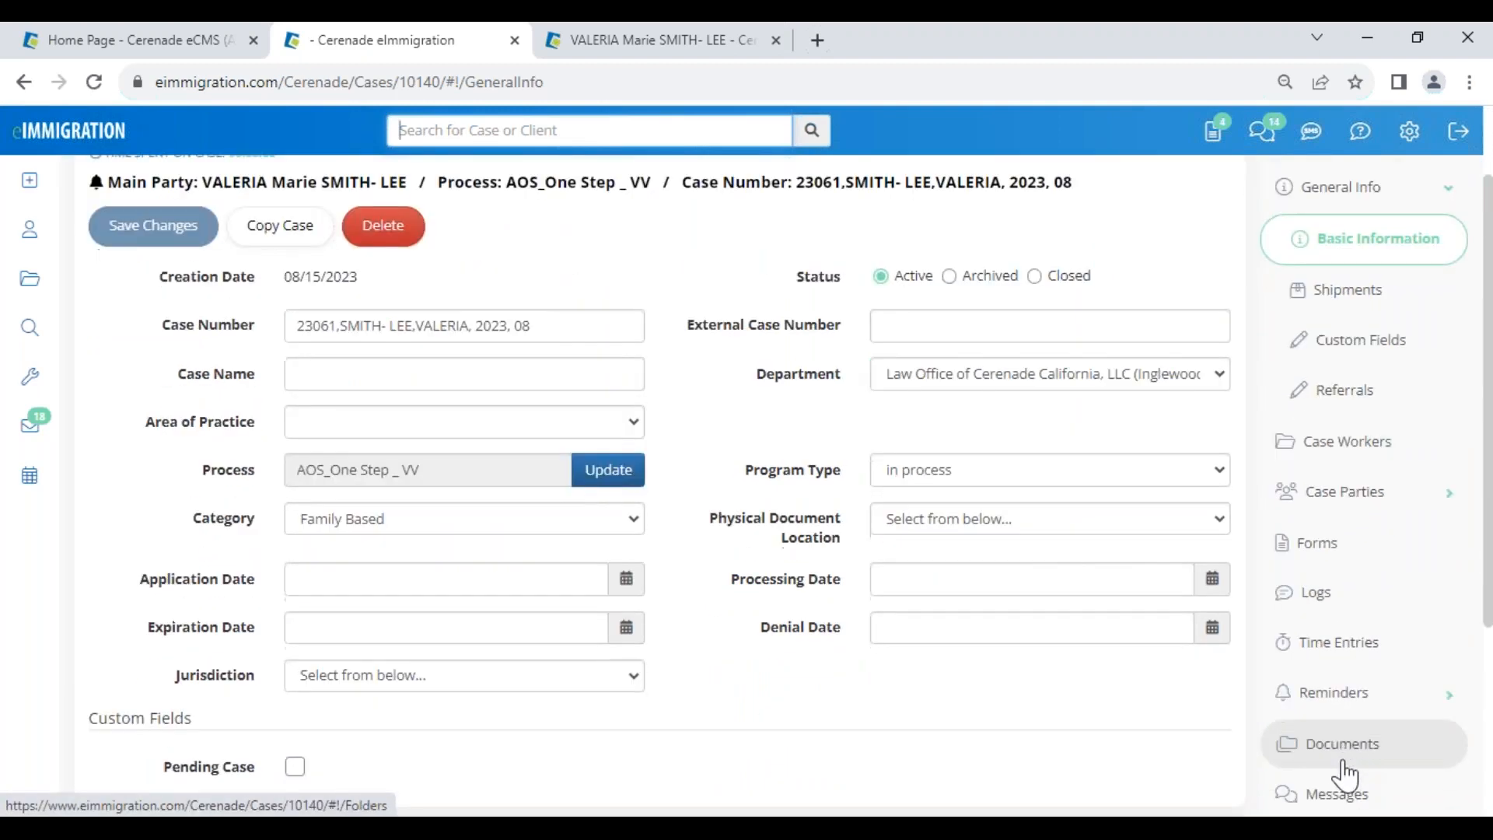
left_click(1353, 751)
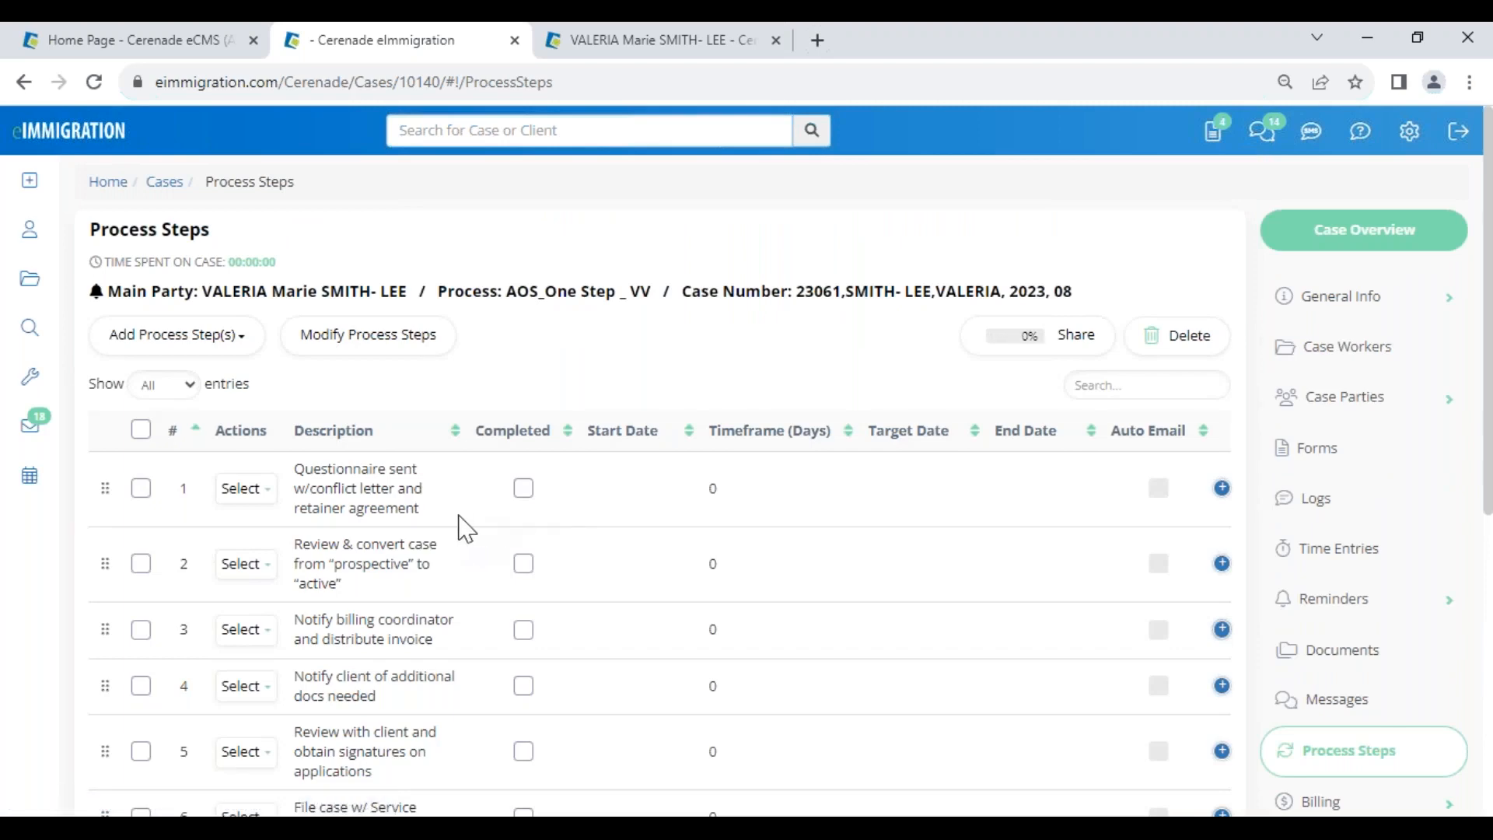
- Modify the process steps, setting the start date of step 1 to 10/23/2023 and of step 2 to 10/25/2023
left_click(373, 349)
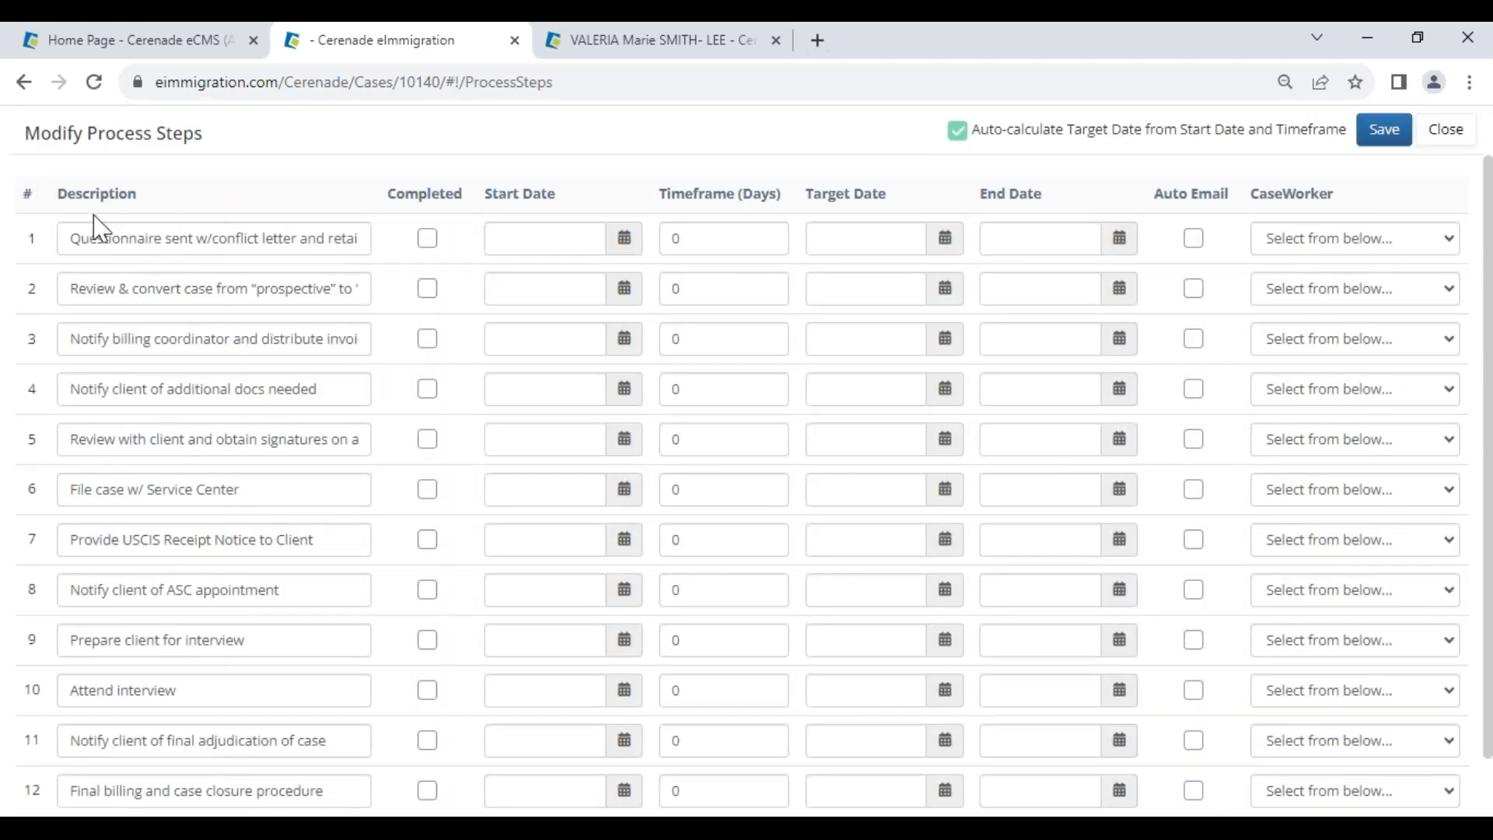
left_click(623, 245)
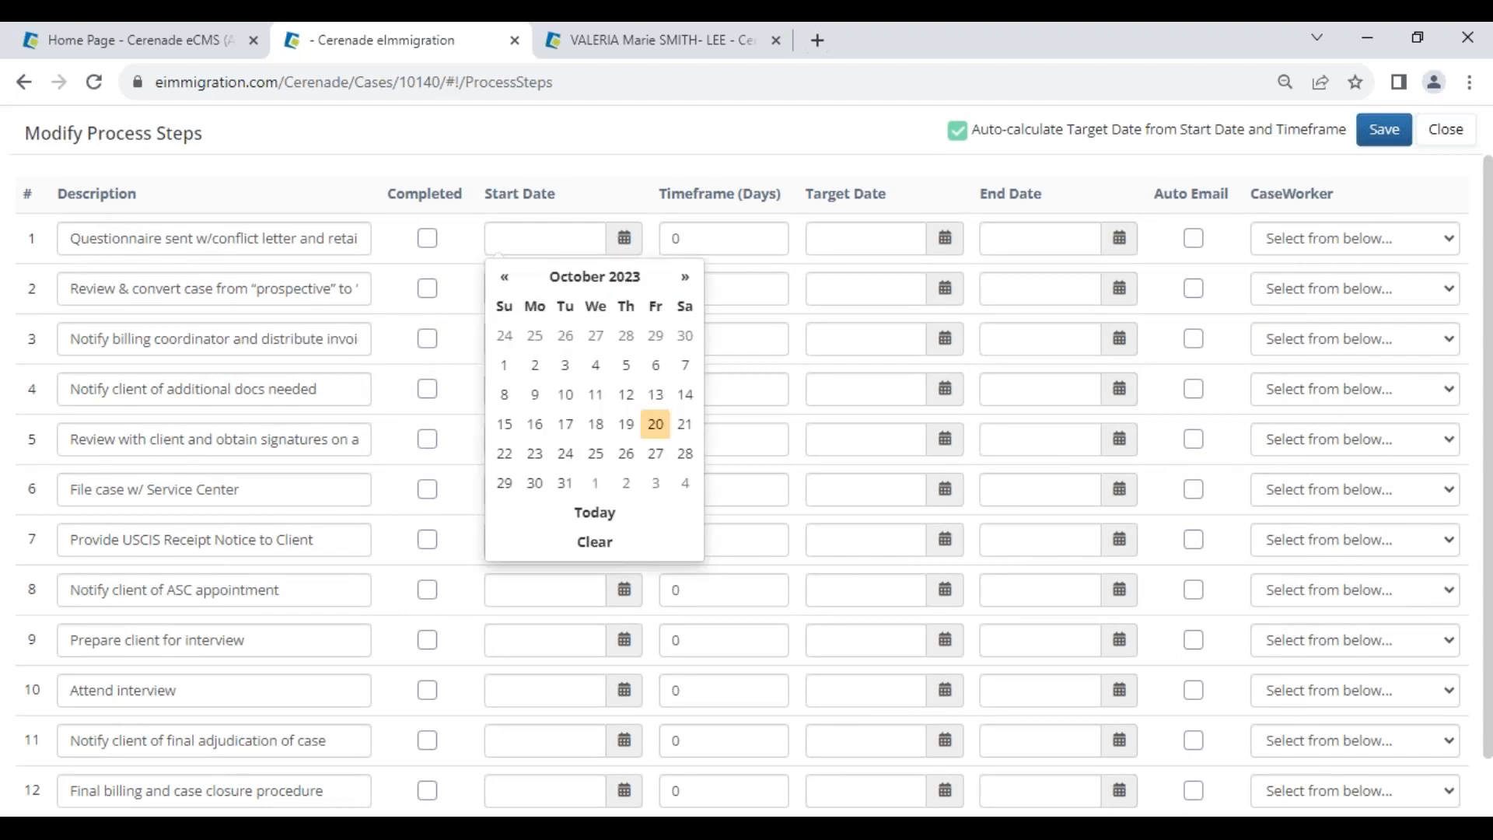
left_click(541, 452)
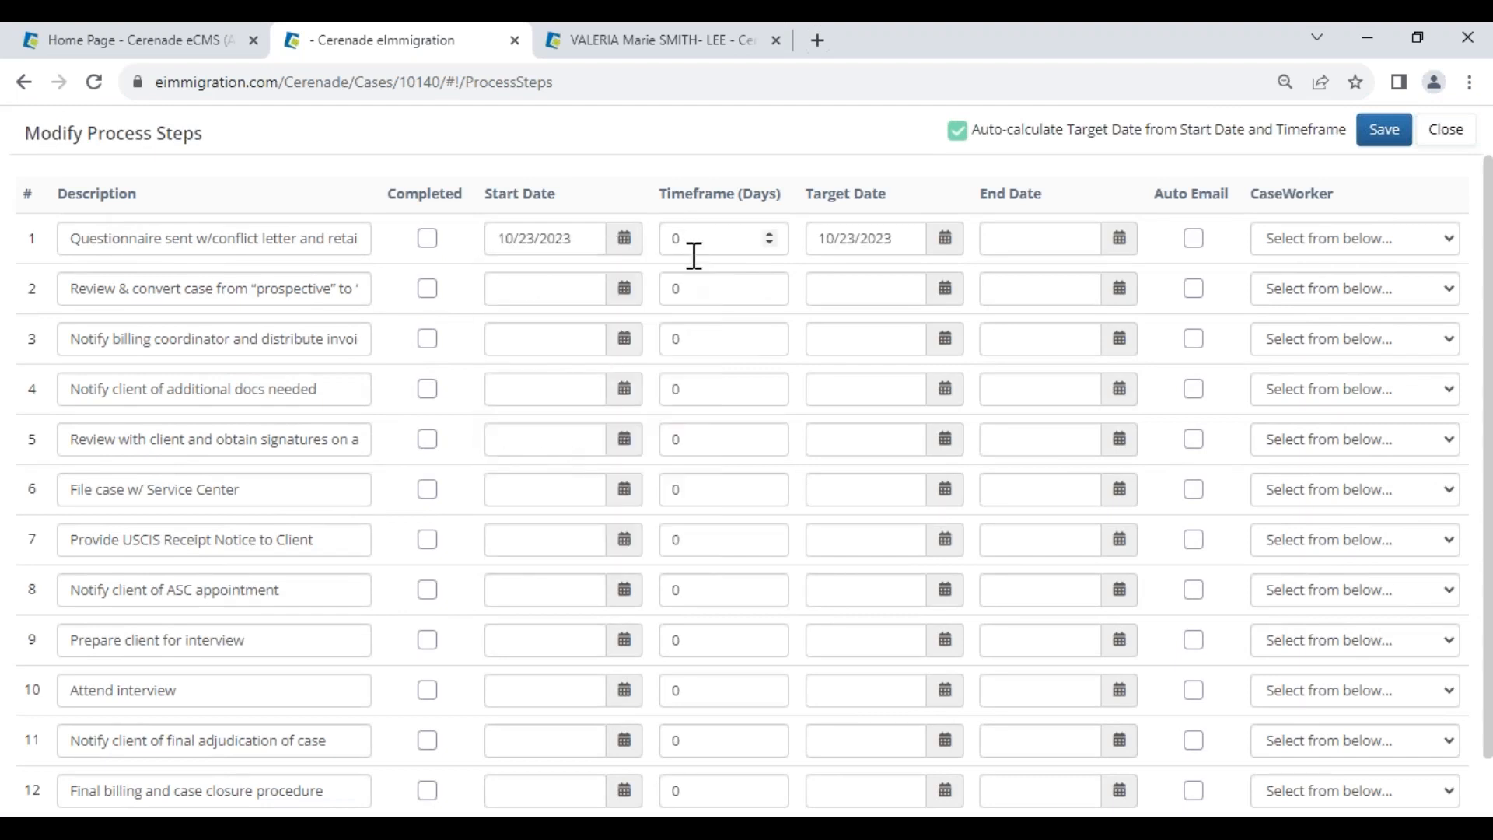
left_click(624, 289)
left_click(587, 503)
- Give process step 3 a start date of 10/17/2023 and a 15-day timeframe, and save the changes
left_click(624, 339)
left_click(569, 535)
left_click_drag(731, 349, 598, 339)
type("15")
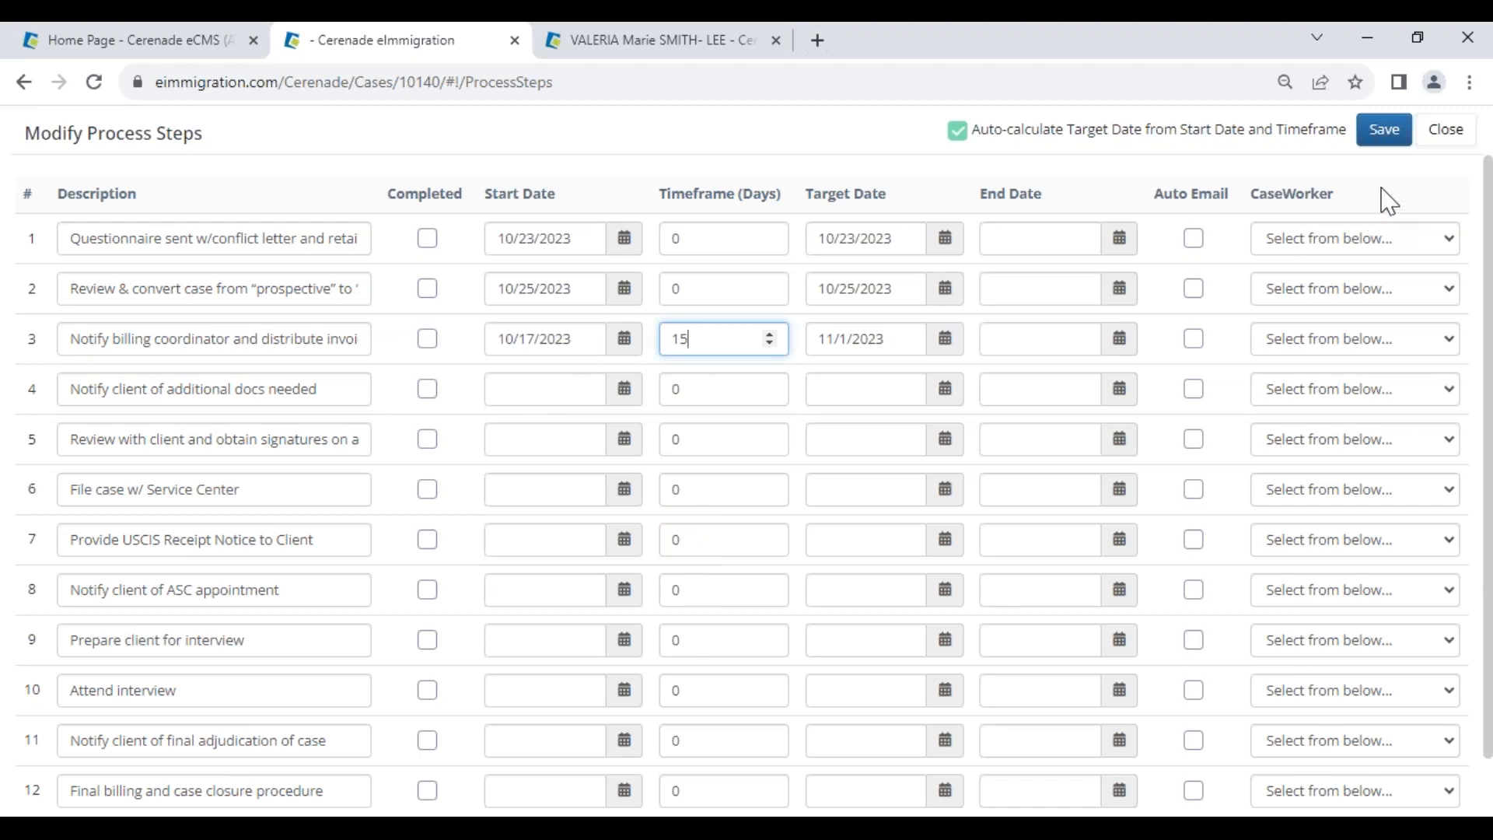
left_click(1389, 141)
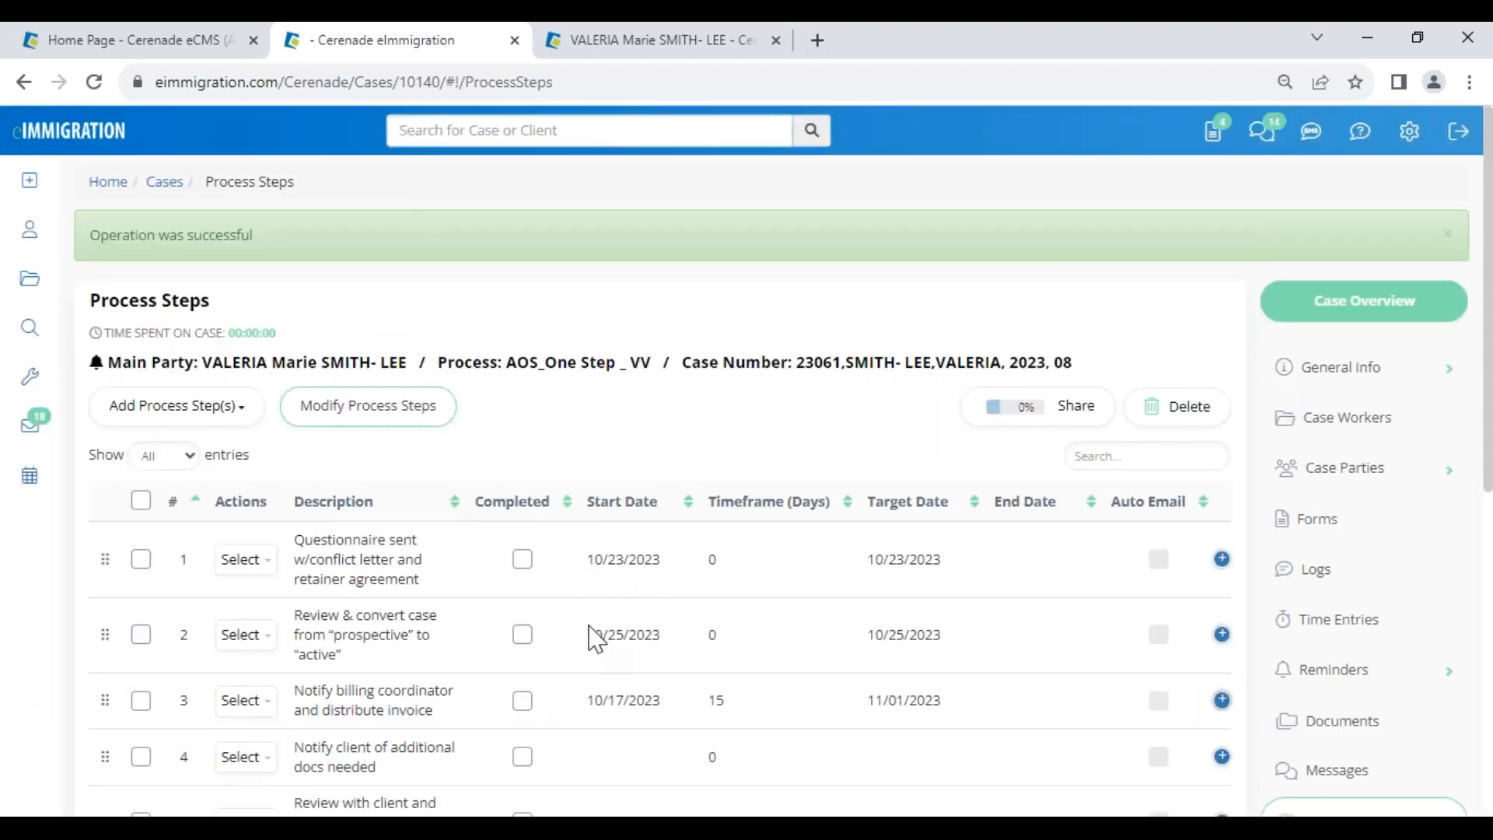
- Open the activities of the Notify billing coordinator and distribute invoice step
scroll(550, 617, "down", 1)
left_click(245, 592)
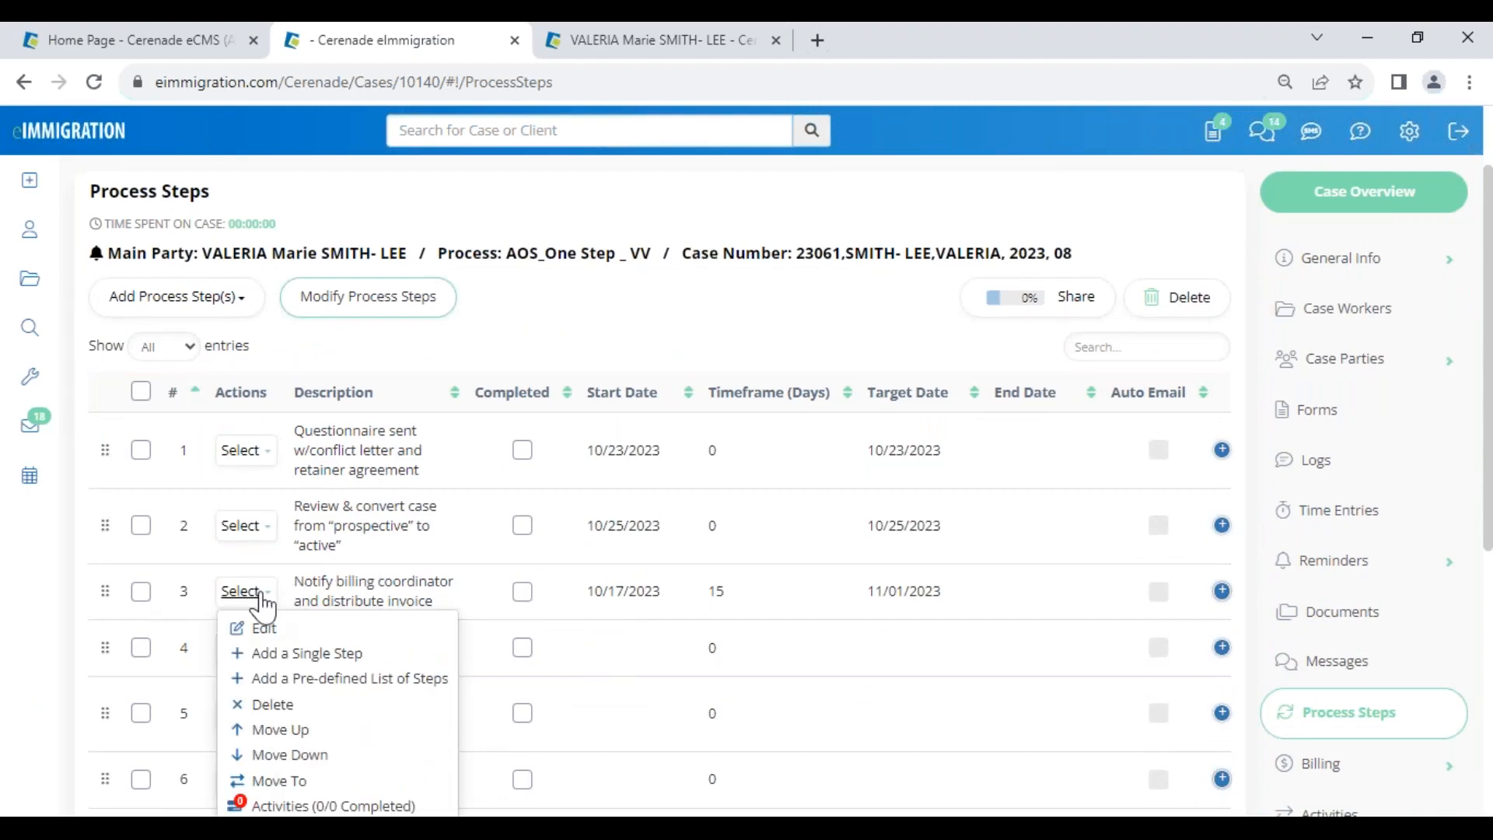
left_click(290, 806)
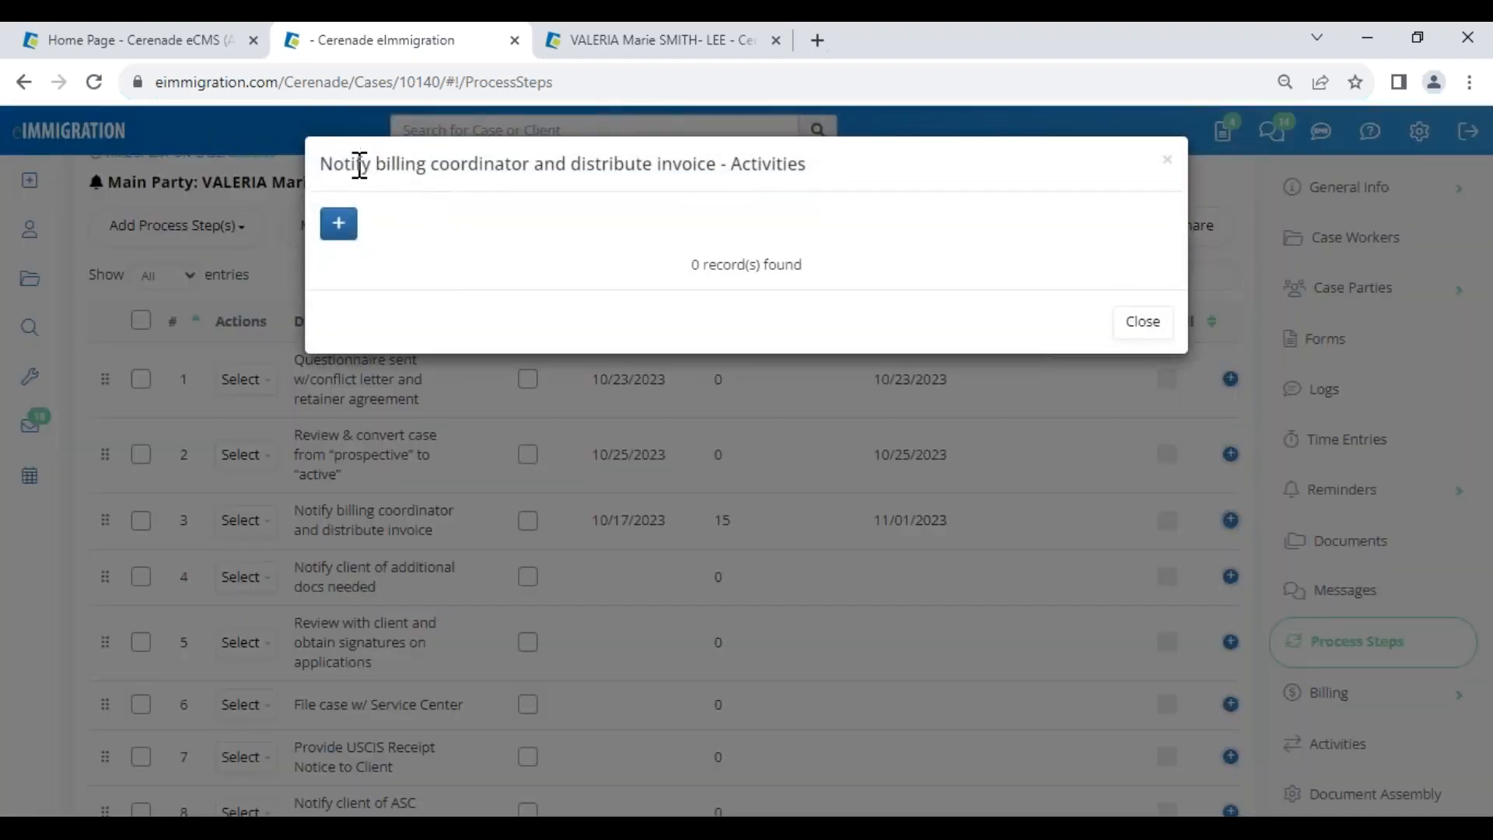
left_click_drag(328, 169, 737, 167)
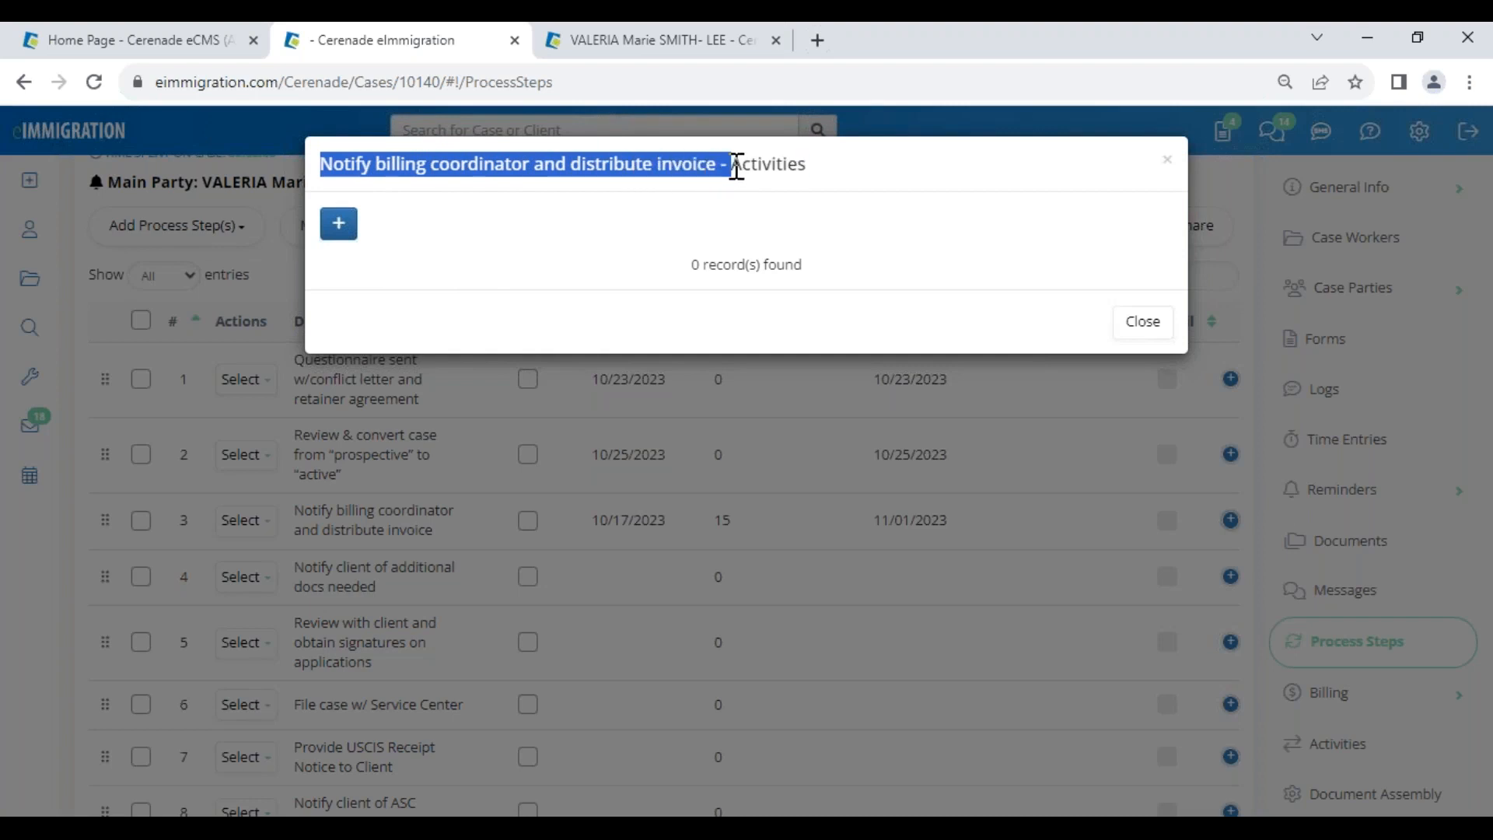
- Add an activity that does Add Expense on X days before Target Date, with an event time interval of 5
left_click(338, 224)
left_click(369, 248)
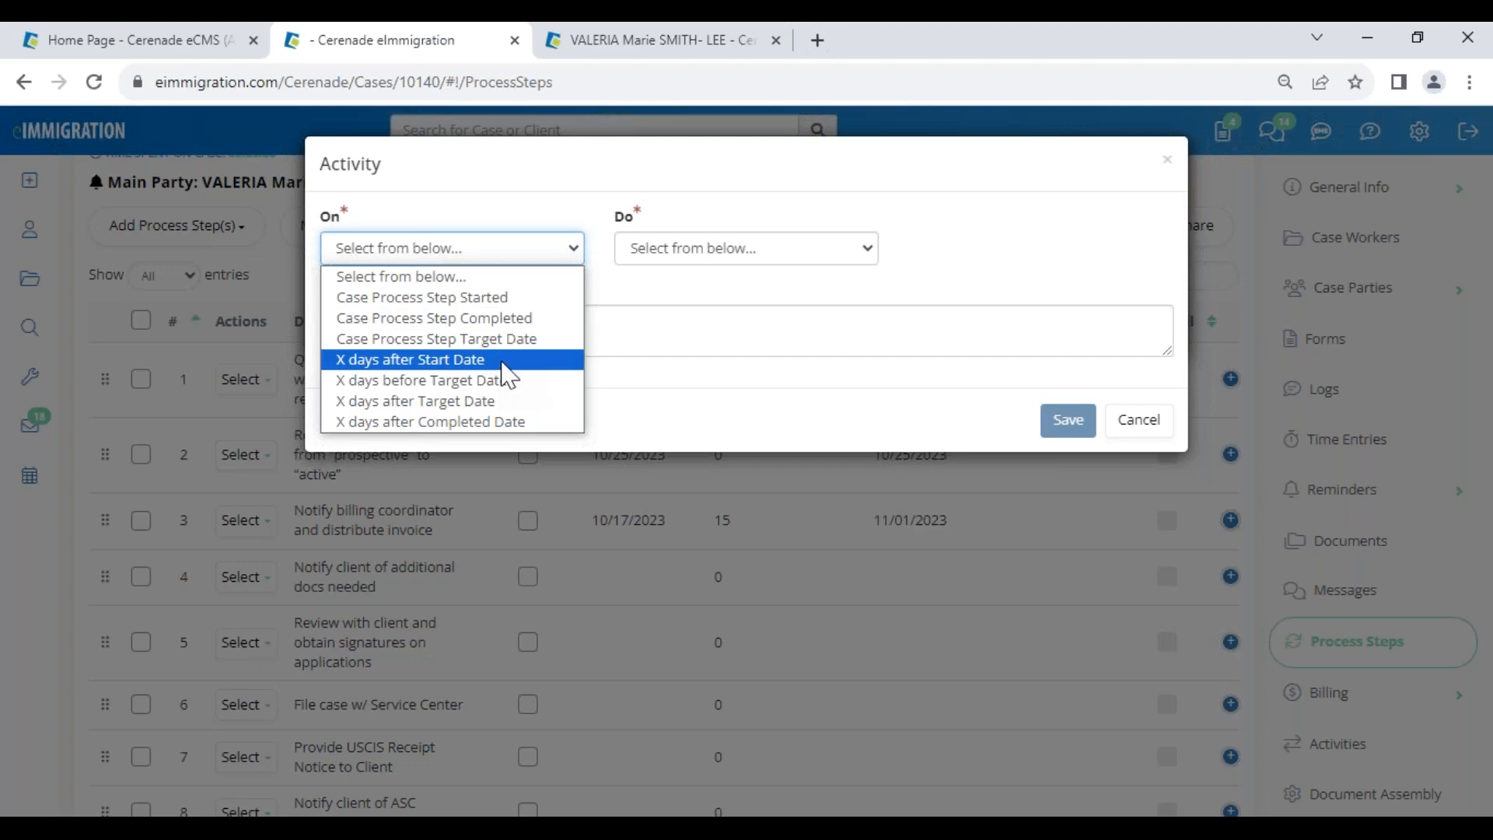
left_click(403, 381)
left_click(984, 256)
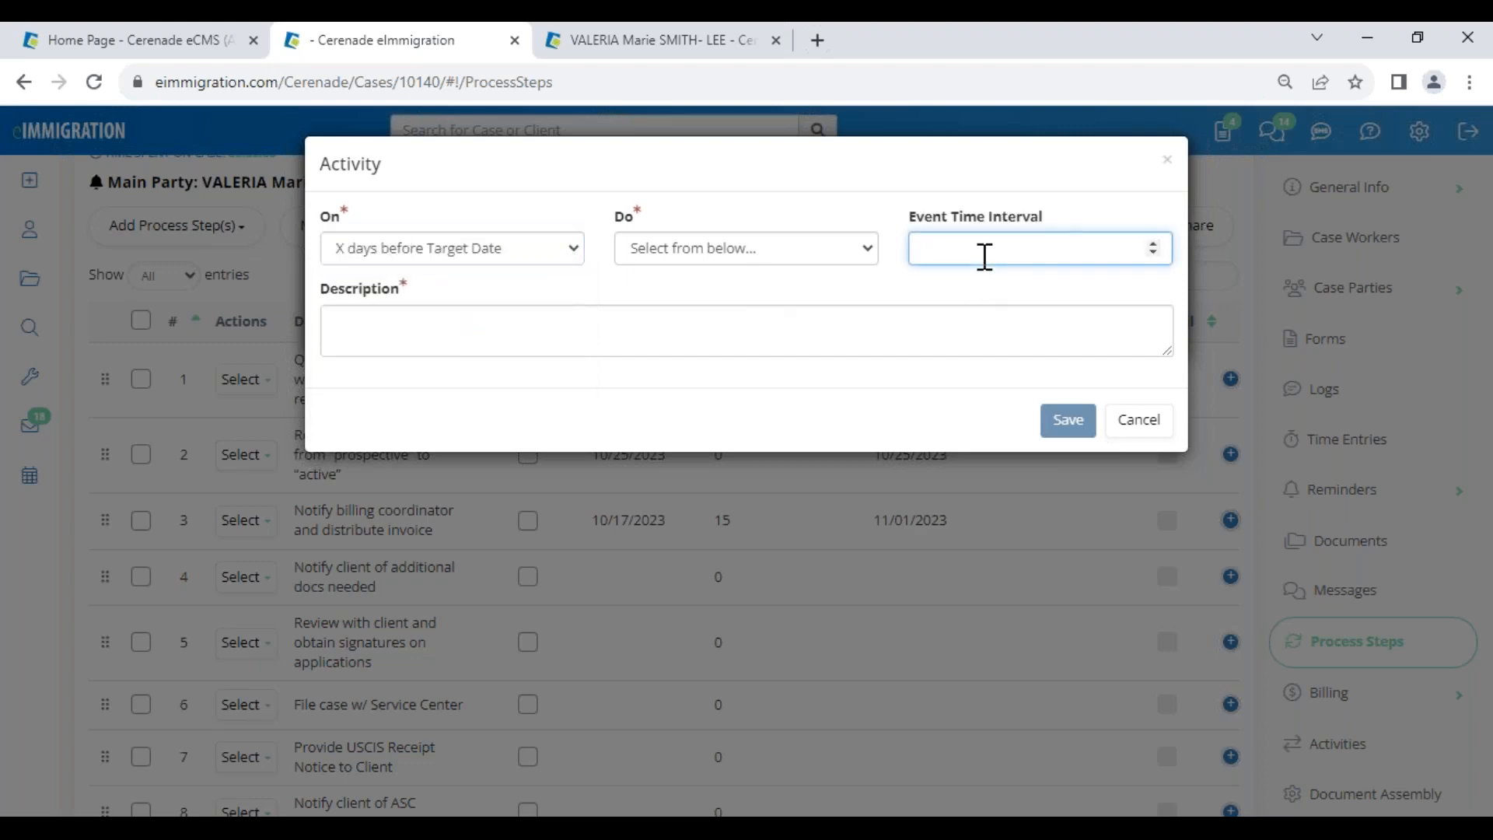
left_click(646, 253)
left_click(657, 319)
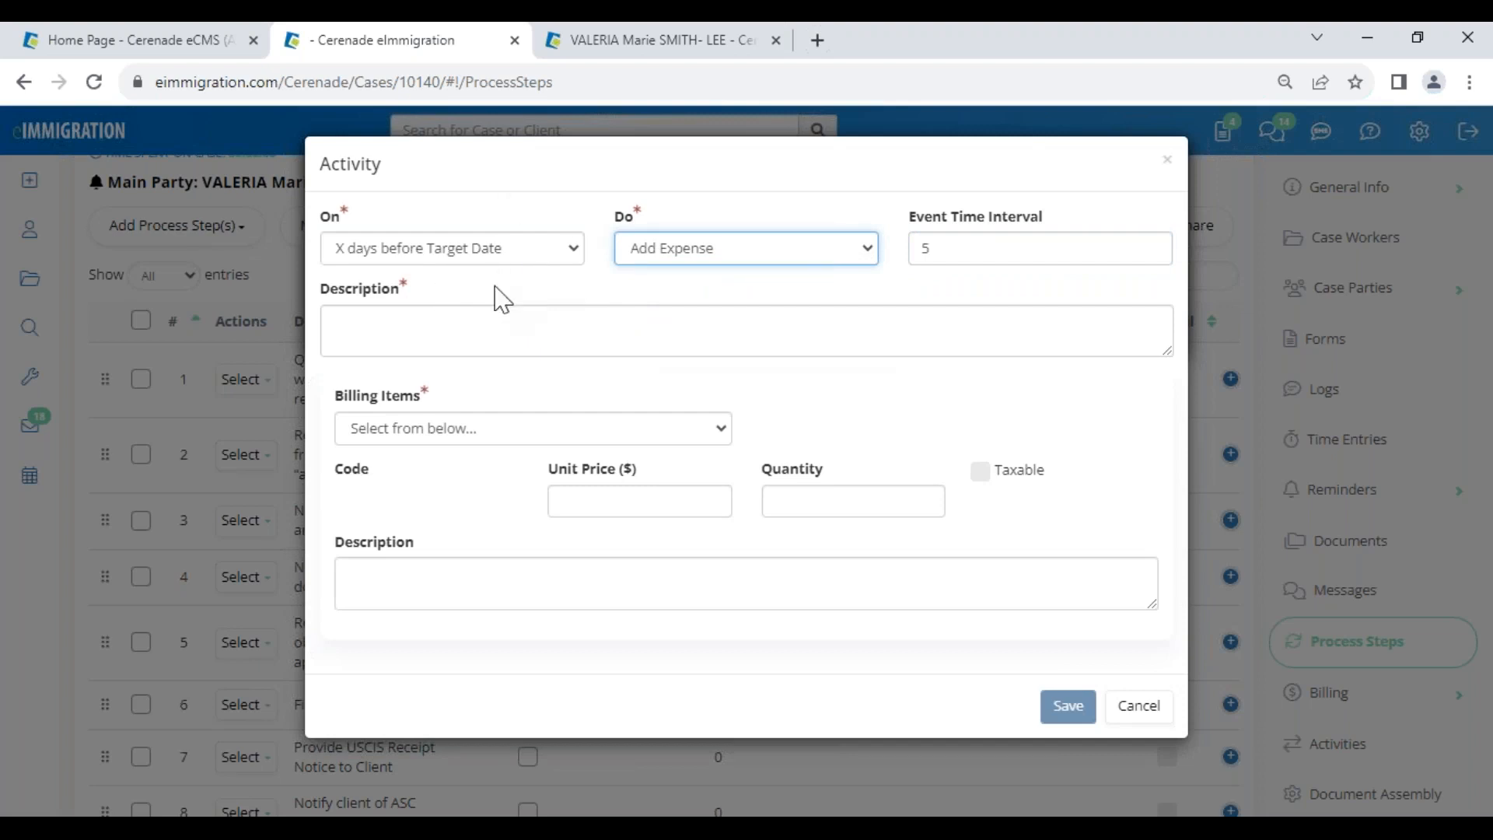
- Describe the expense activity as AOS FLAT FEE
left_click(417, 331)
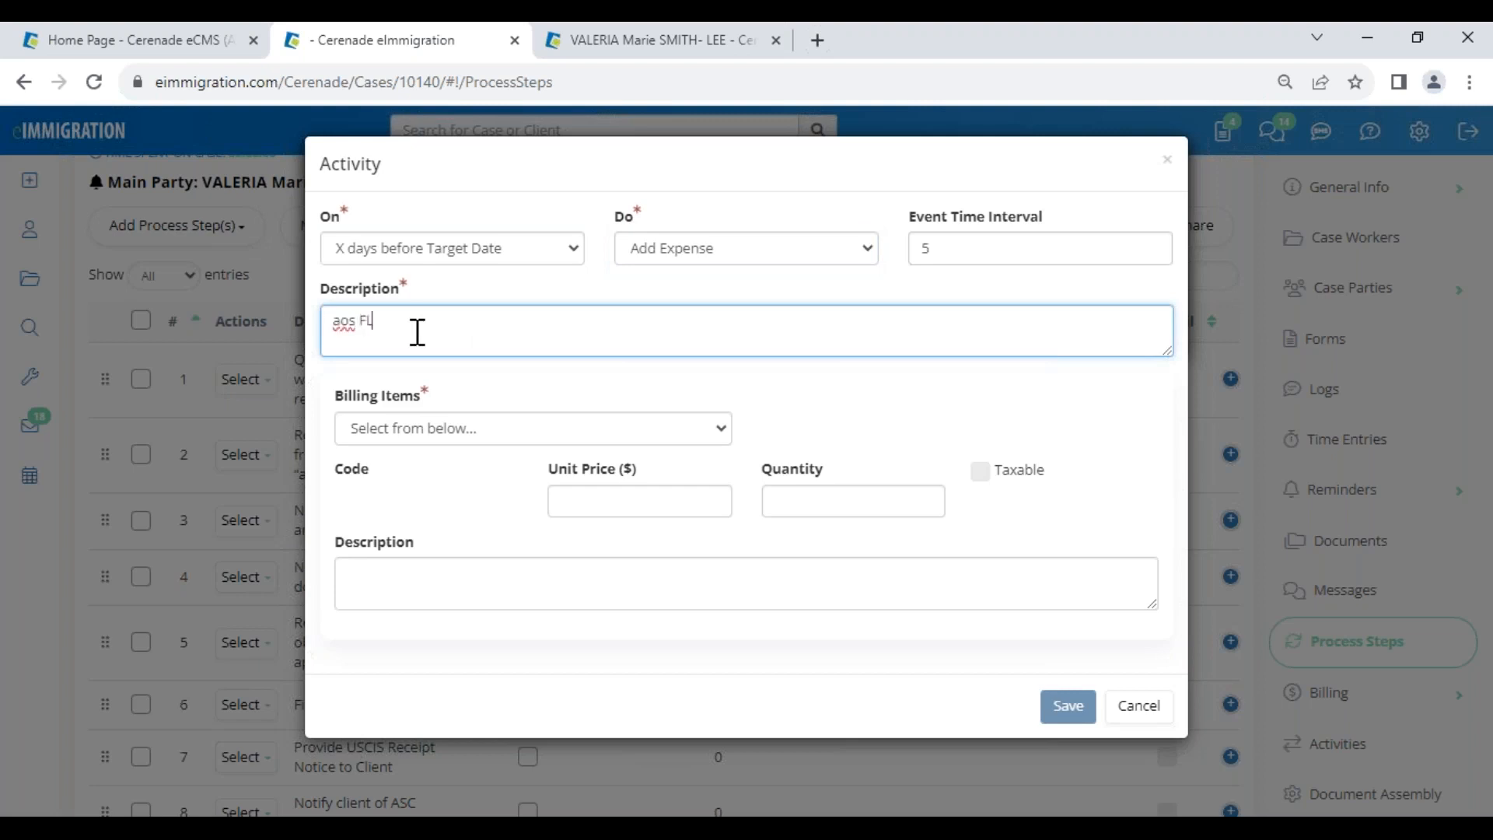
double_click(348, 337)
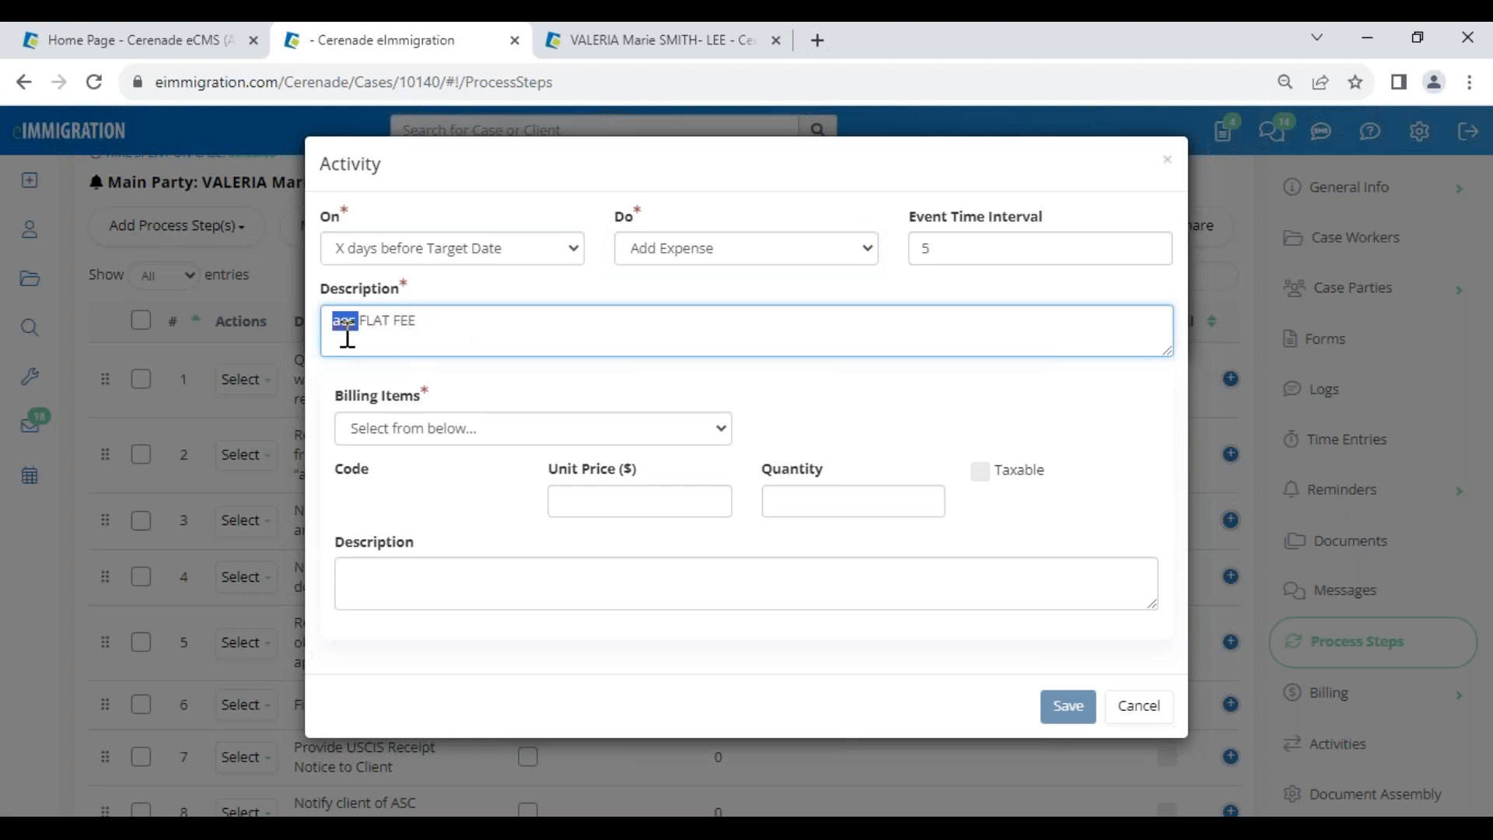
type("AOS")
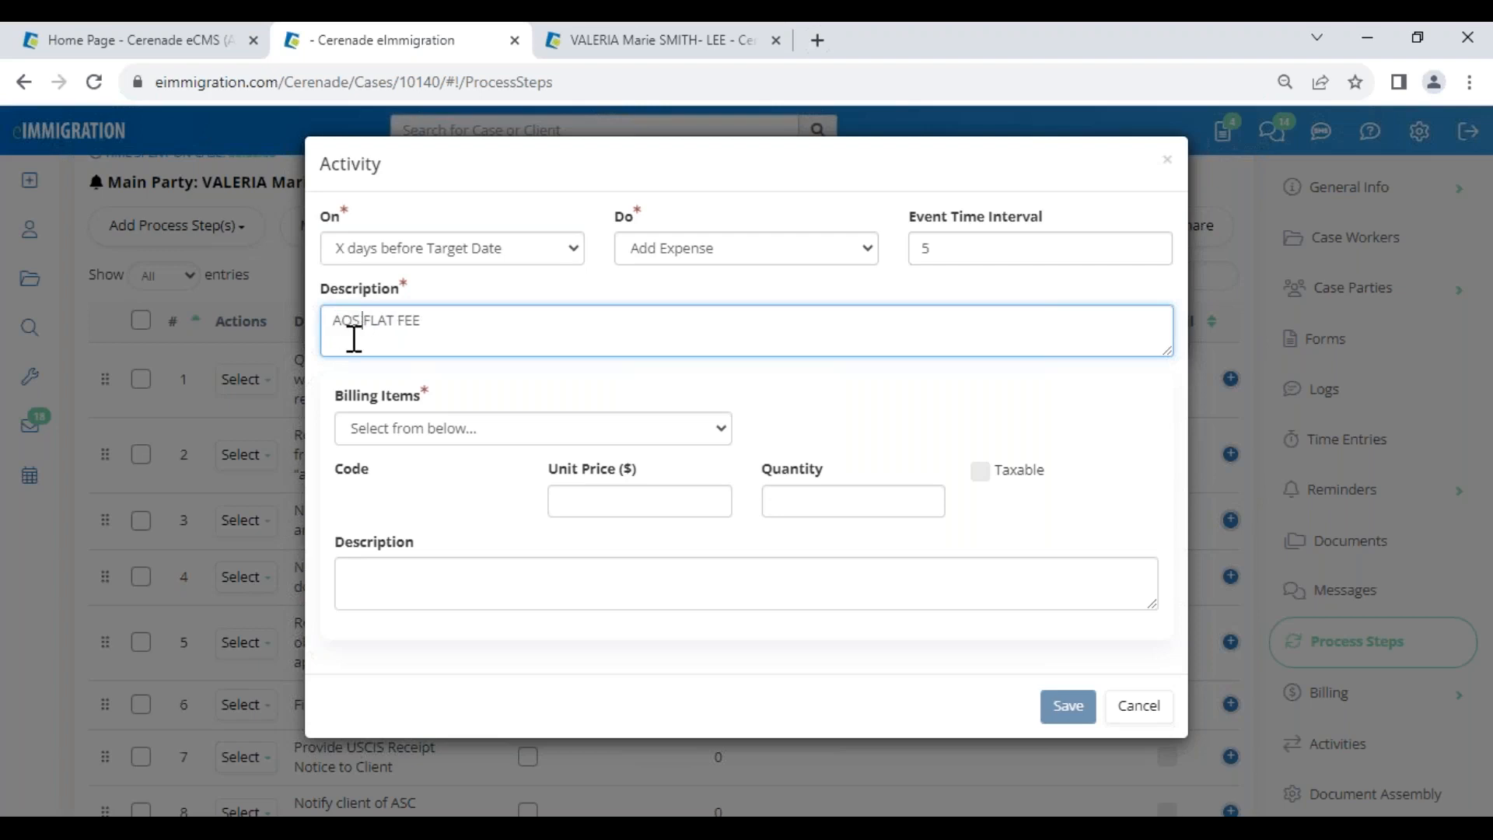
- Choose the billing item AOS Filing Fee (0000Test2) with a unit price of 5000 and save the activity
left_click(413, 428)
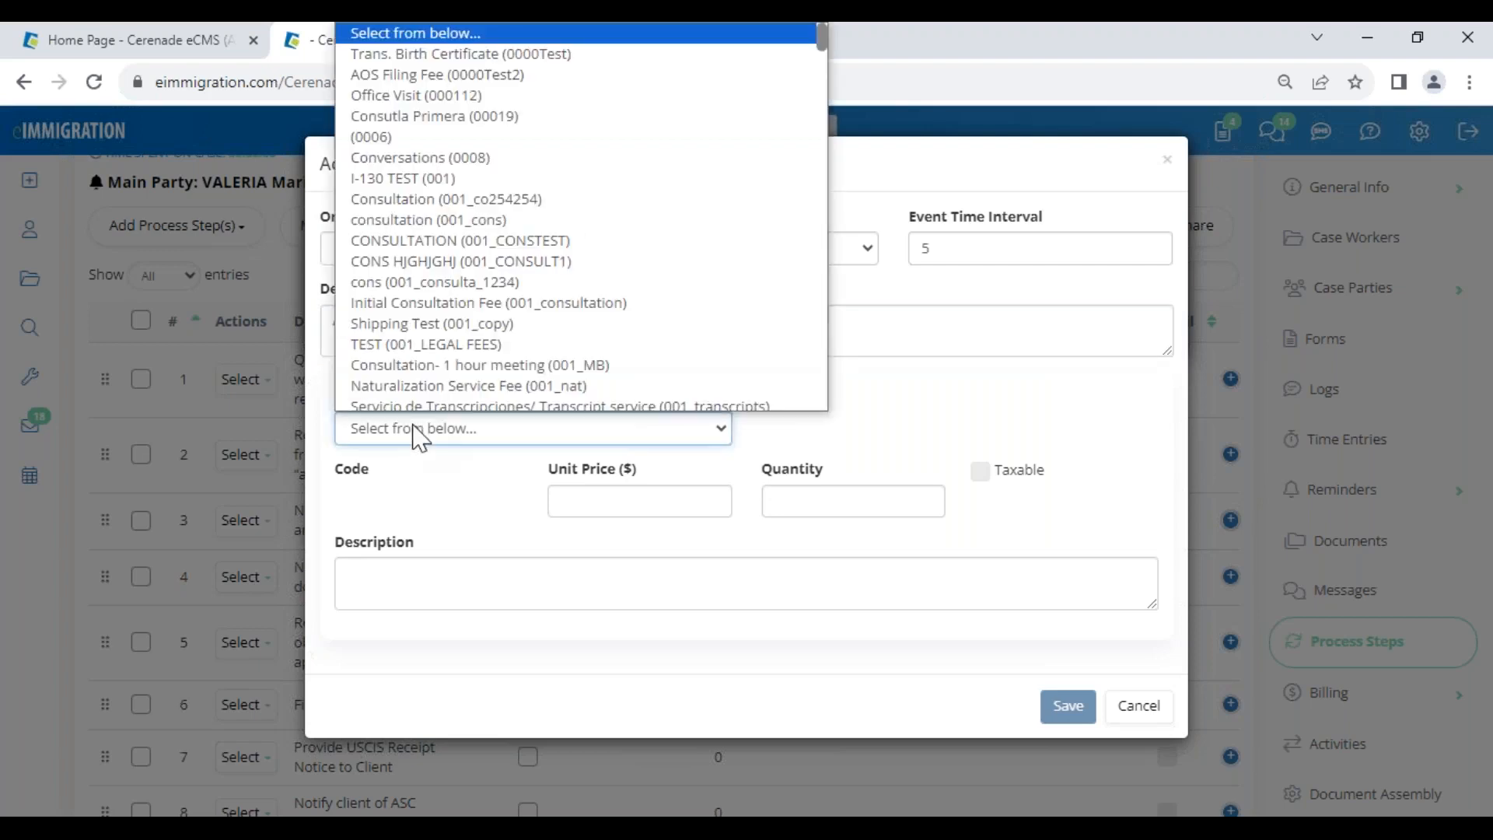
left_click(401, 68)
left_click(615, 506)
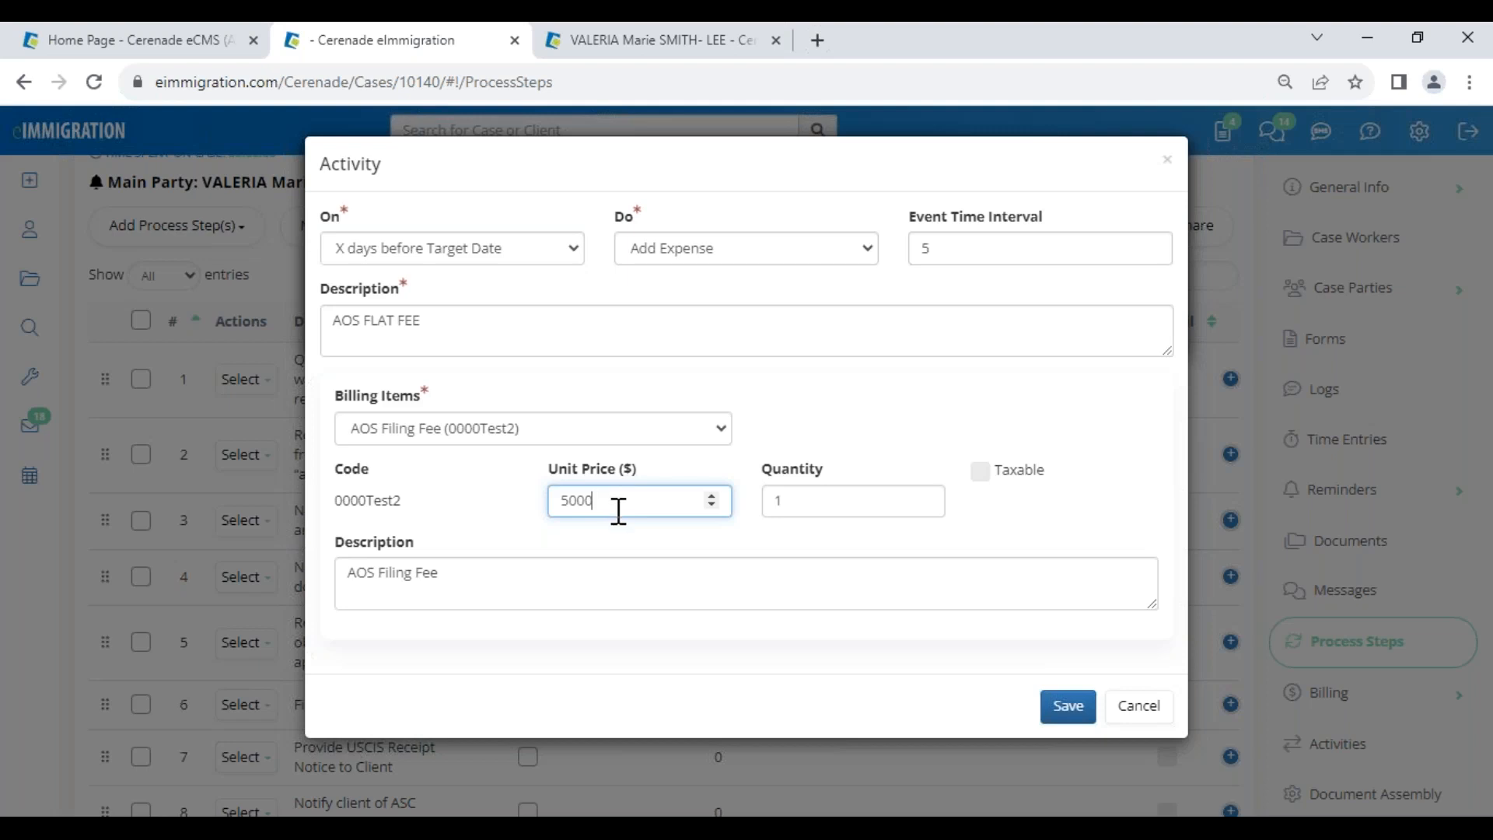
left_click(676, 603)
left_click(1068, 706)
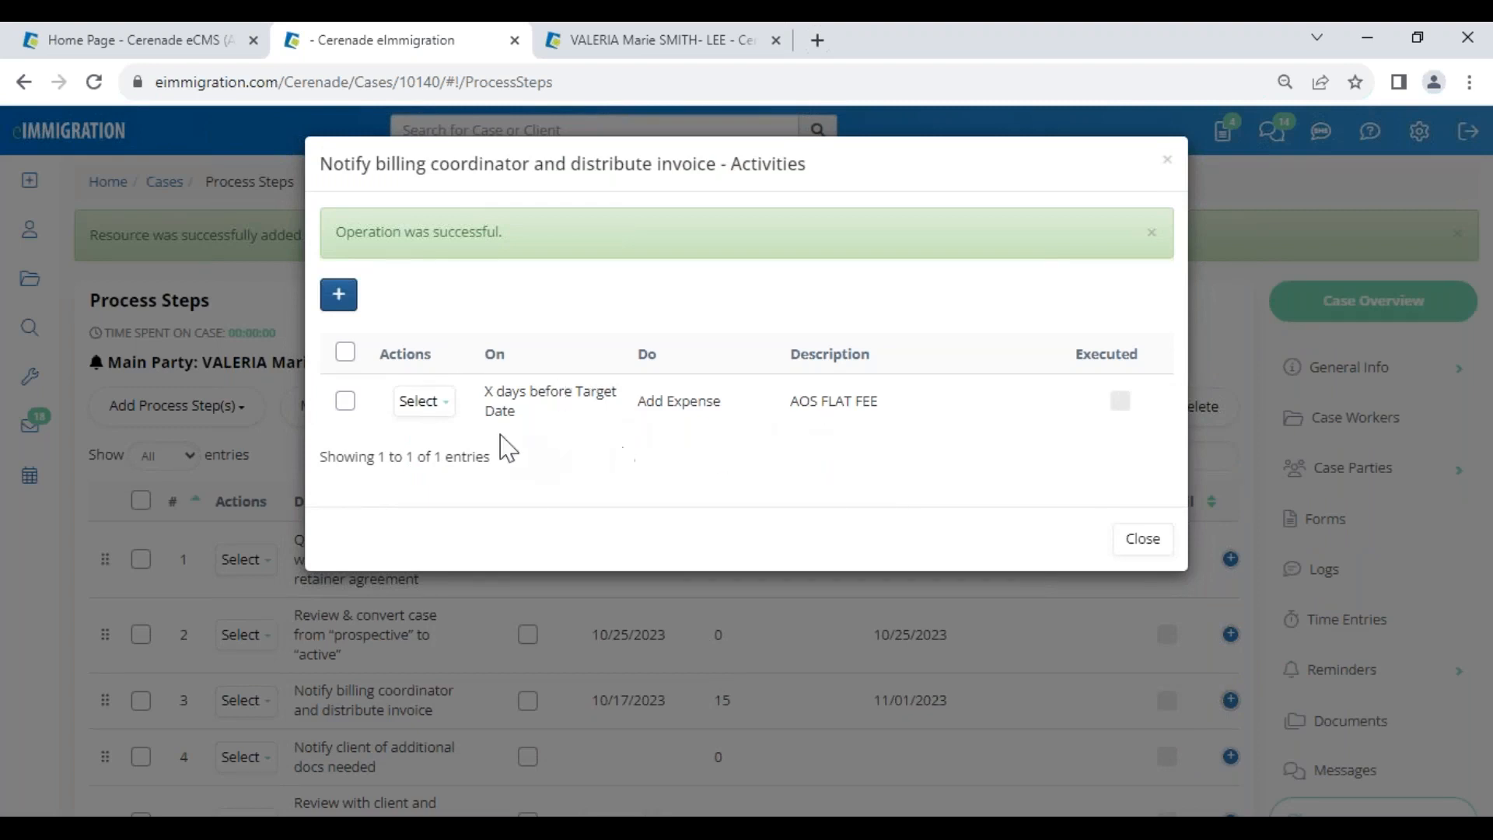
- Add an activity that does Send Email on Case Process Step Completed, described as NOTIFY ATTORNEY - INVOICE WAS CREATED
left_click(340, 296)
left_click(363, 251)
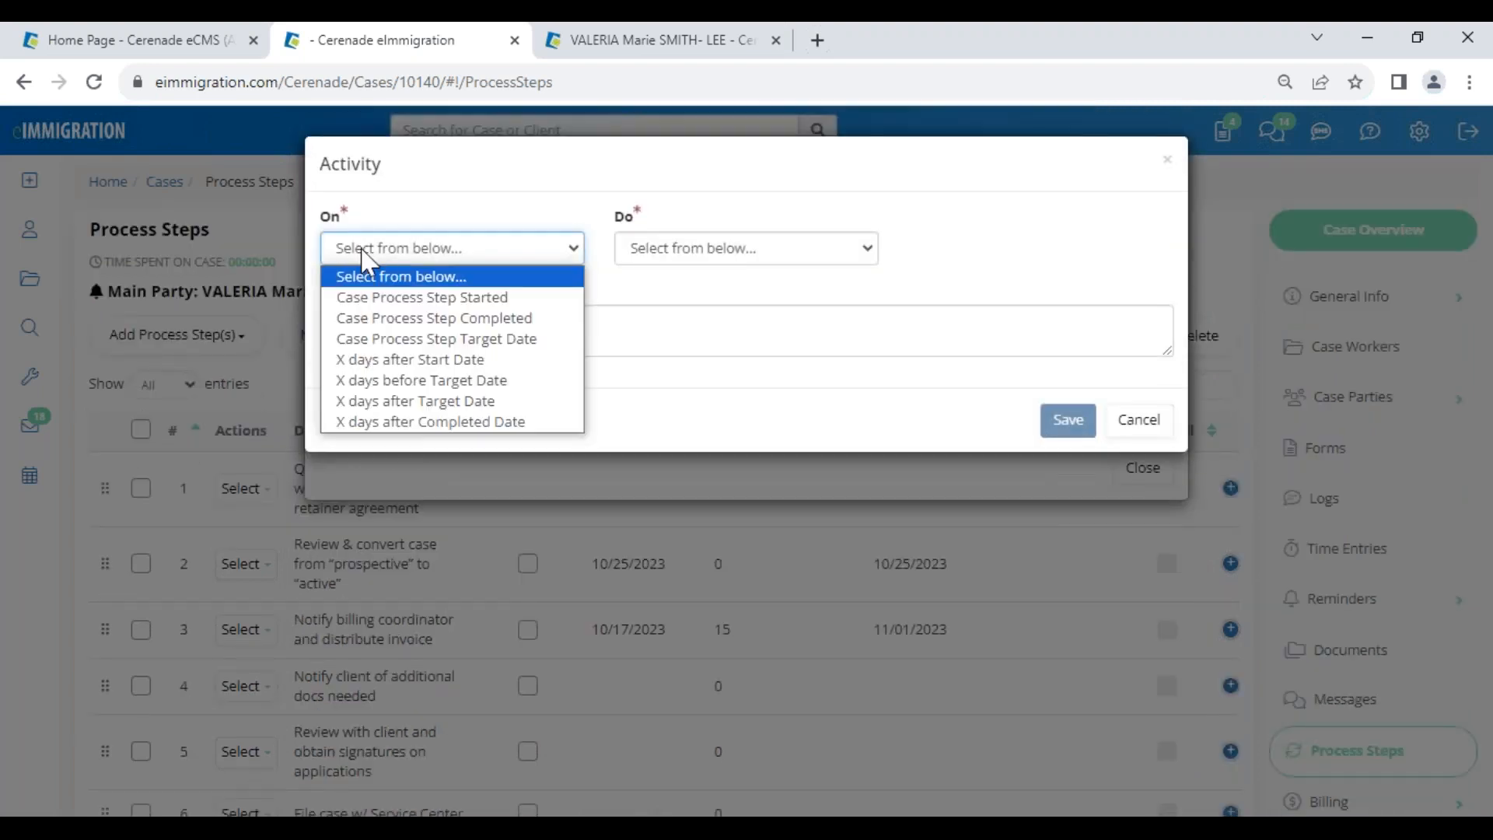
left_click(450, 318)
left_click(677, 251)
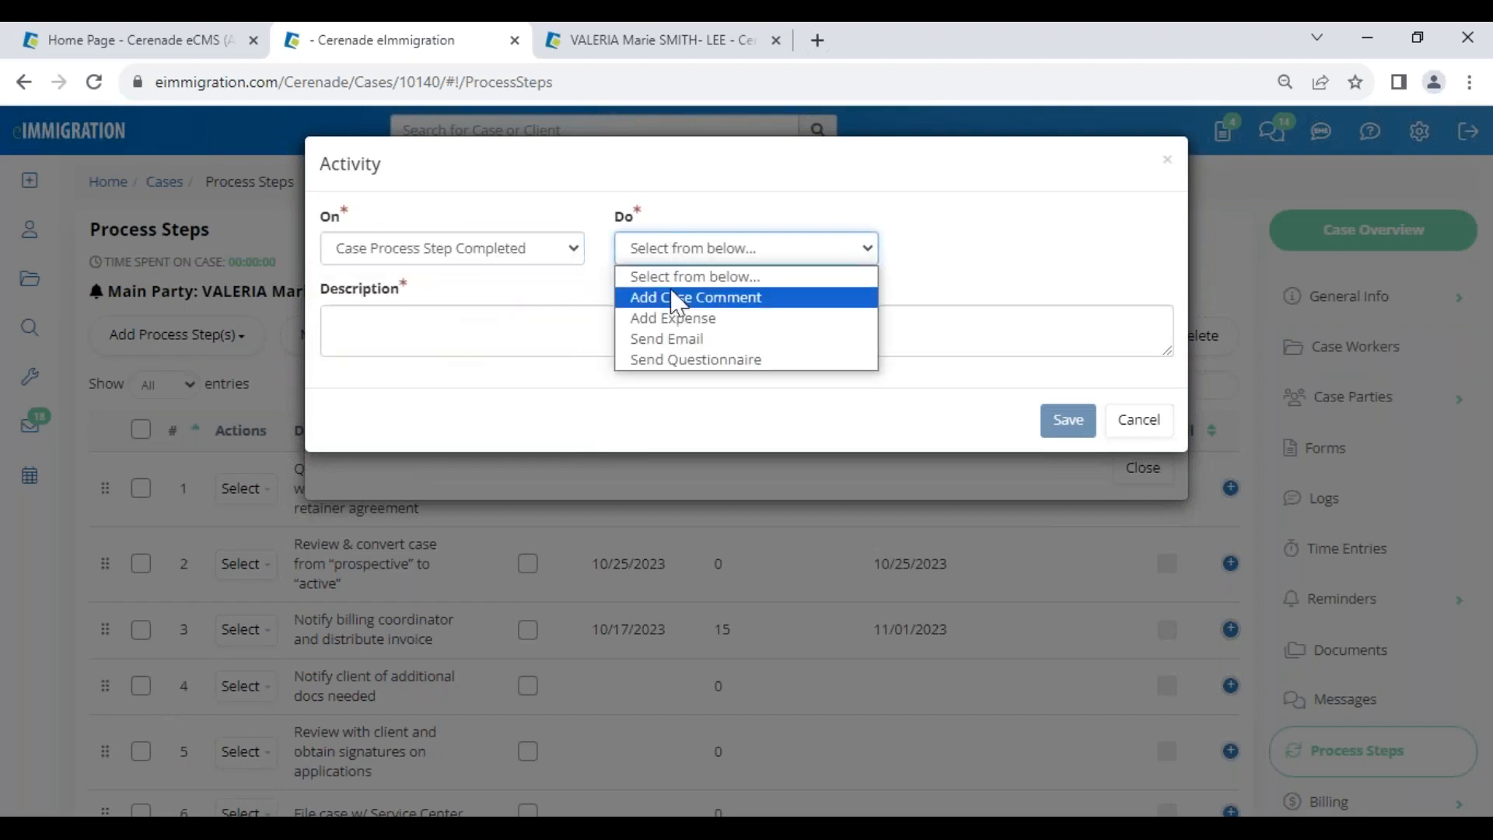
left_click(675, 337)
left_click(461, 340)
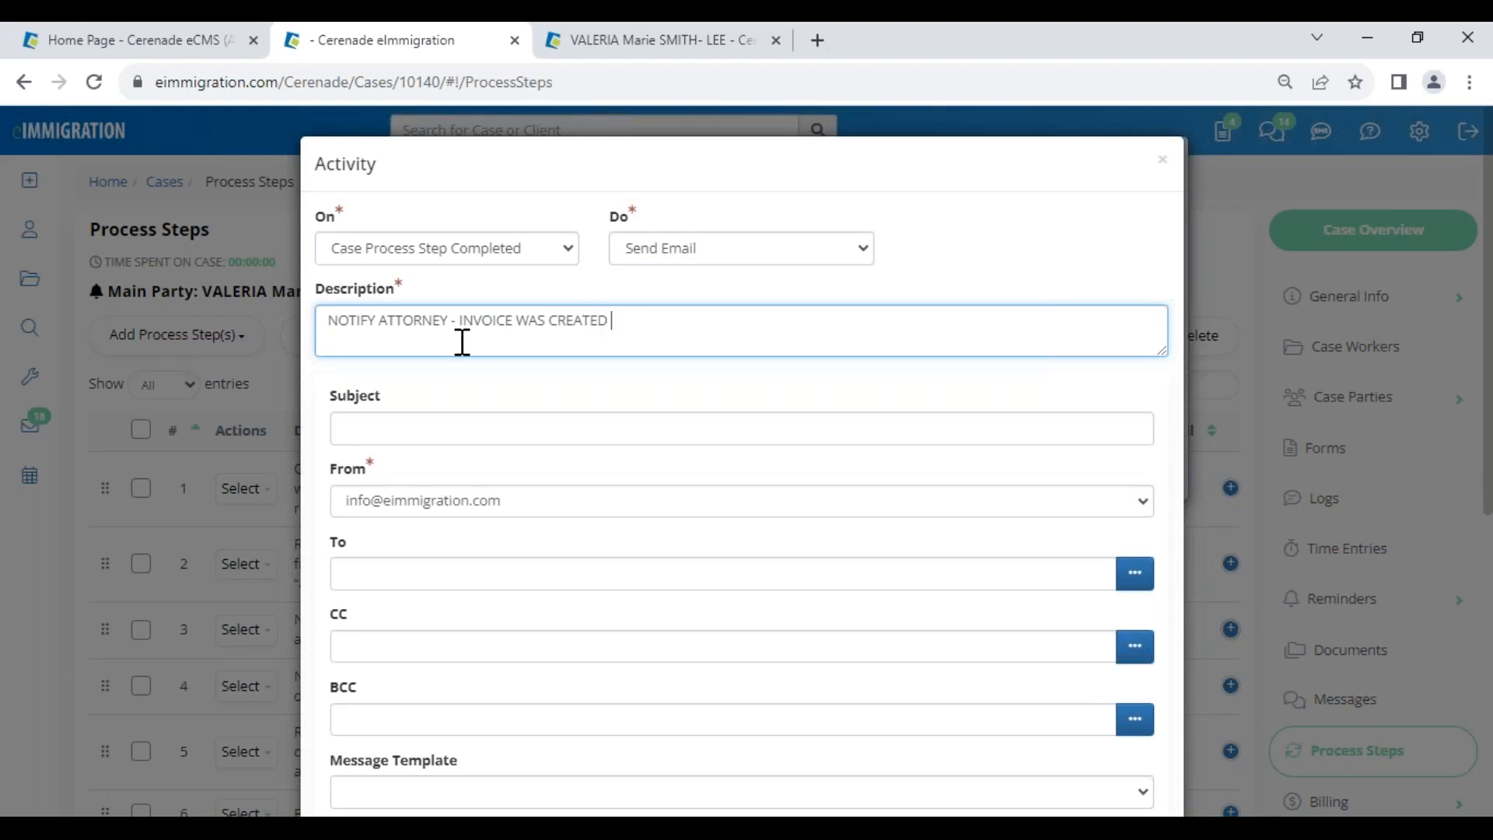
- Set the email subject to FYI- INV CREATED and choose the attorney's email address as the recipient
left_click(438, 424)
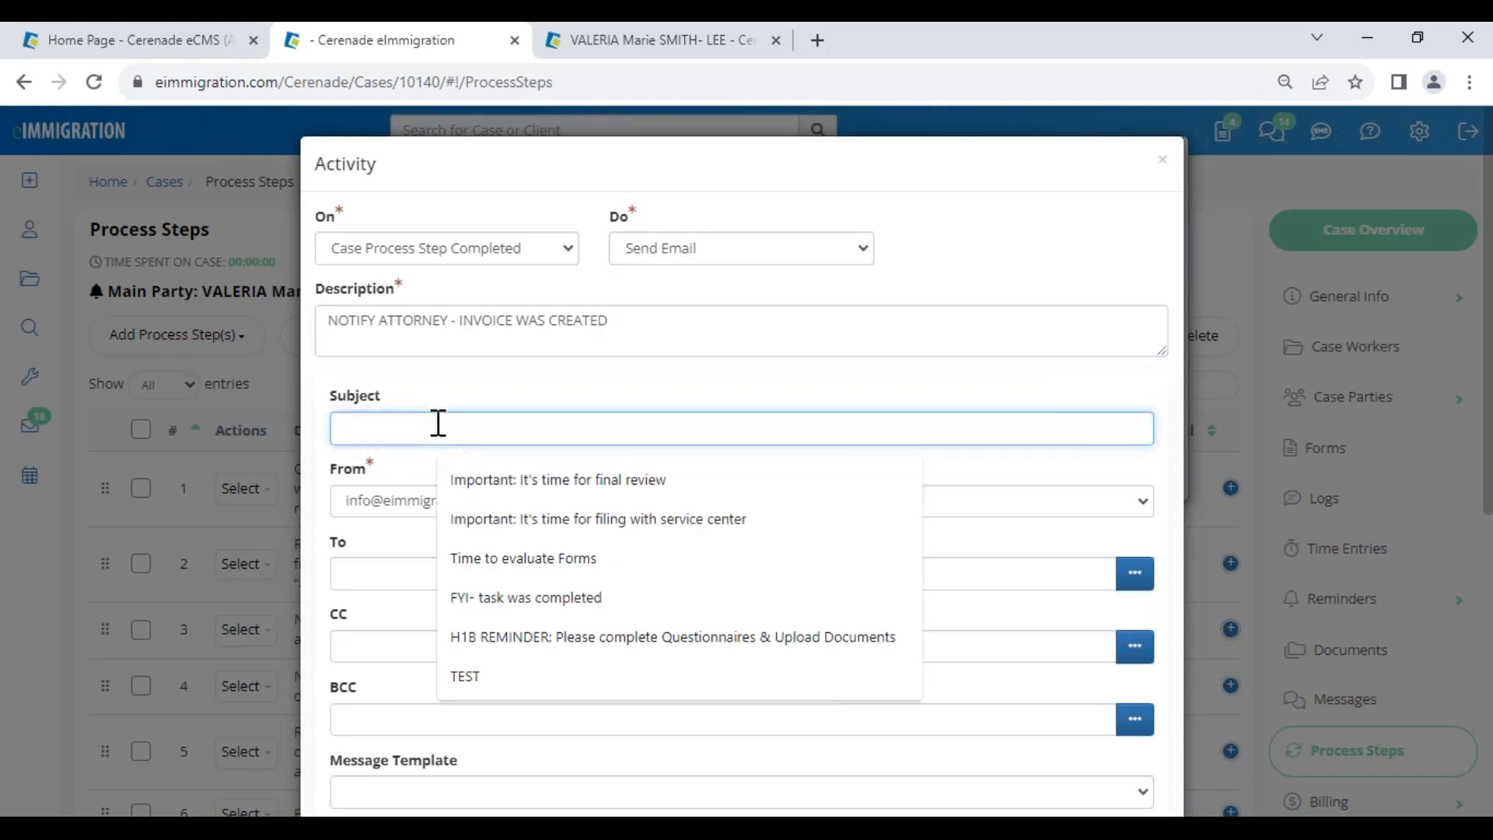
type("FYI- INV C")
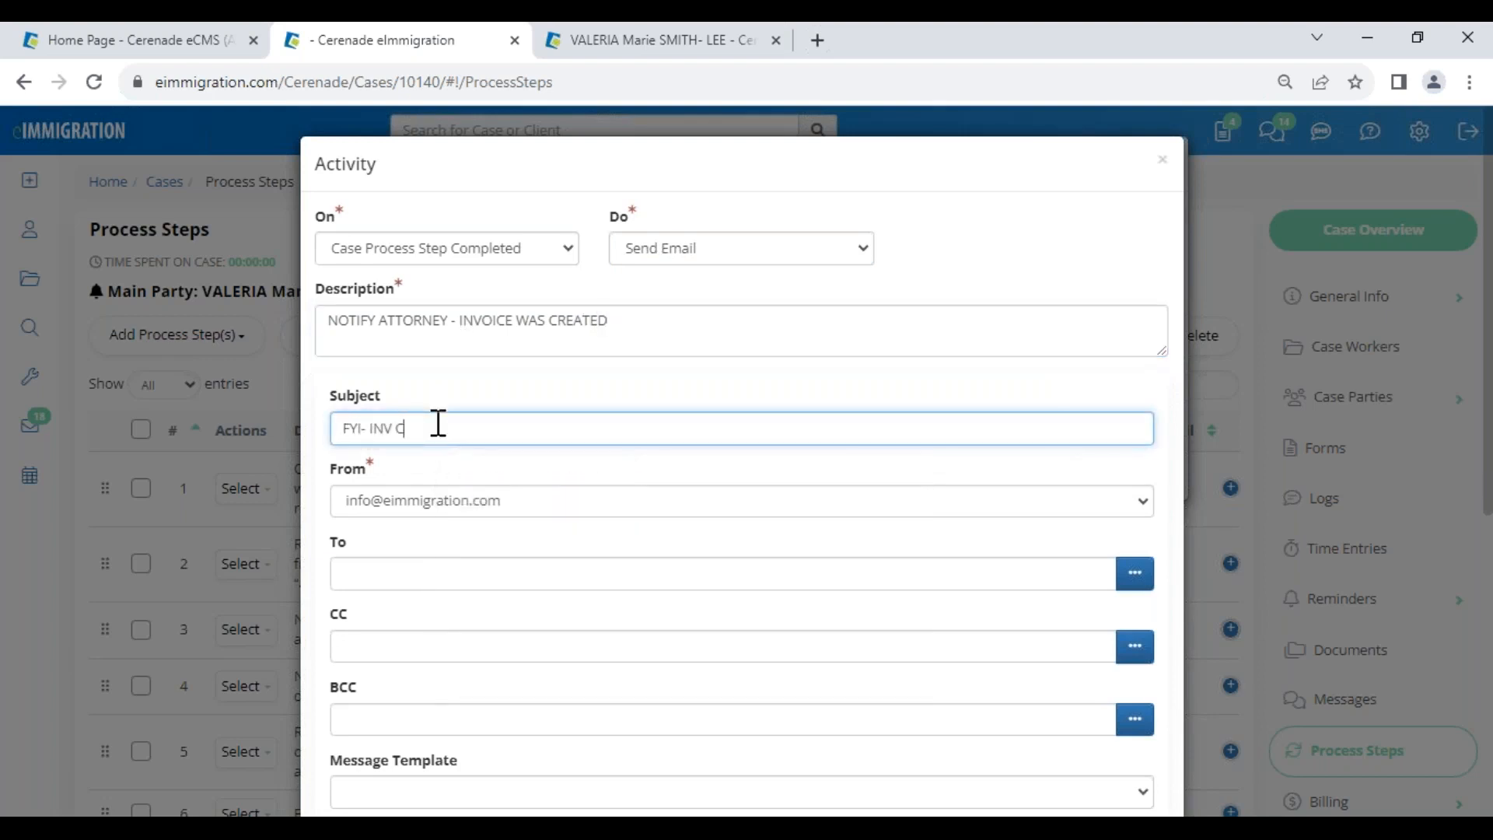
double_click(338, 542)
left_click(1109, 572)
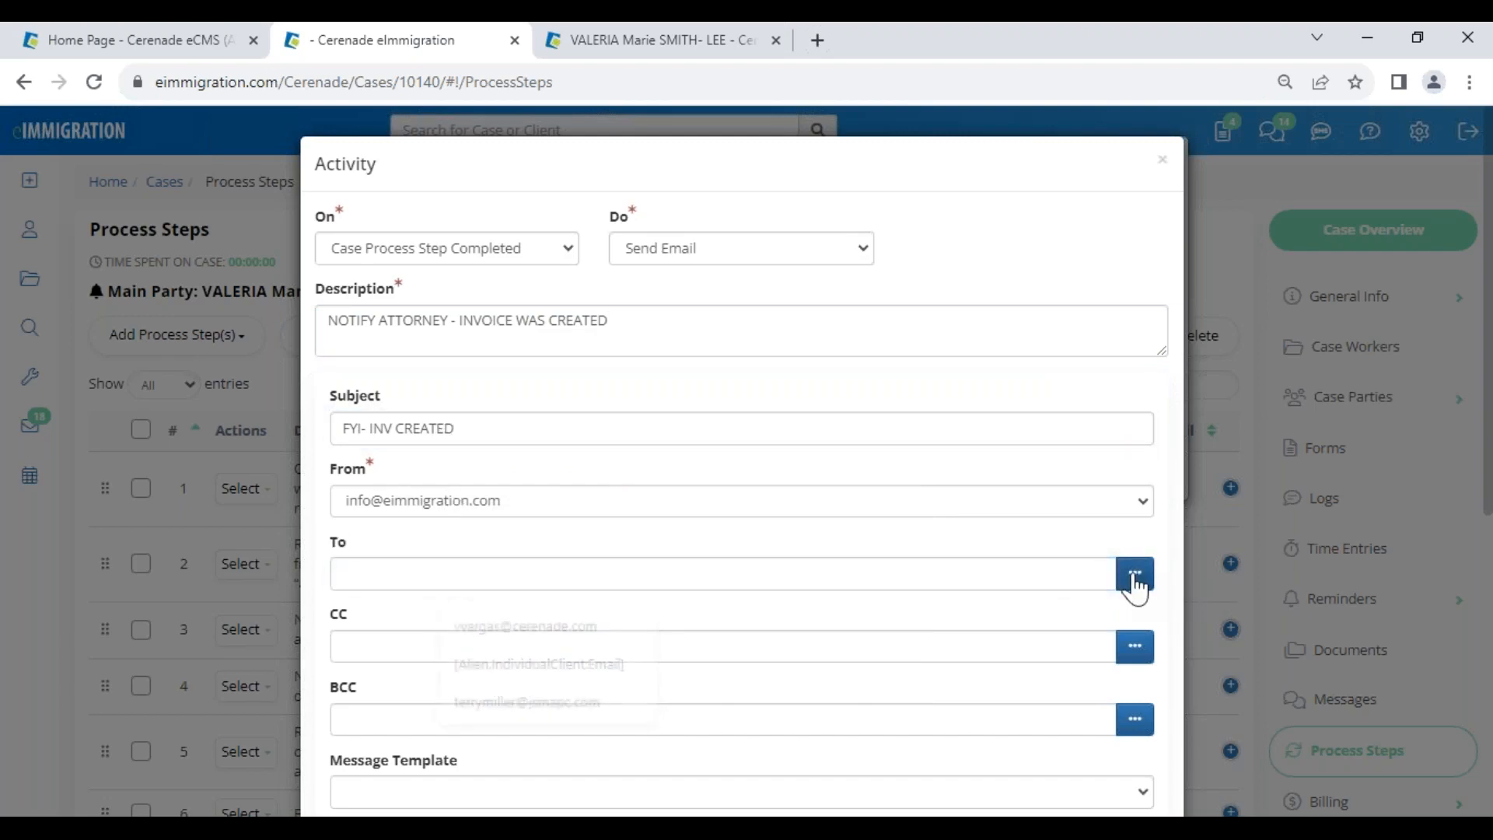
left_click(1133, 577)
left_click(350, 317)
scroll(933, 591, "down", 10)
left_click(1133, 754)
scroll(506, 614, "down", 3)
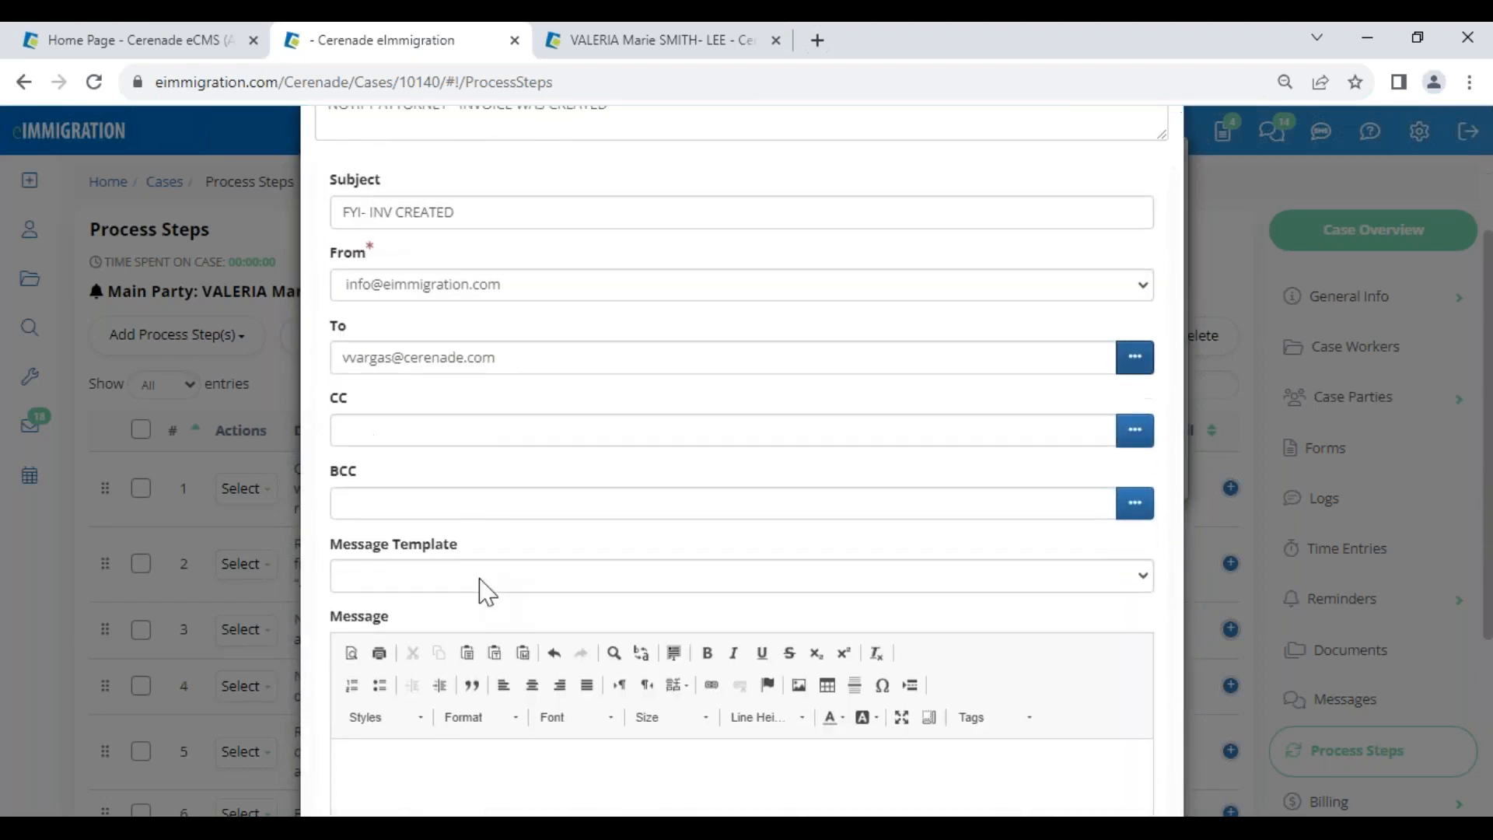
- Enter TEST as the email message, save the activity and close the step's activities list
scroll(466, 685, "down", 3)
left_click(412, 577)
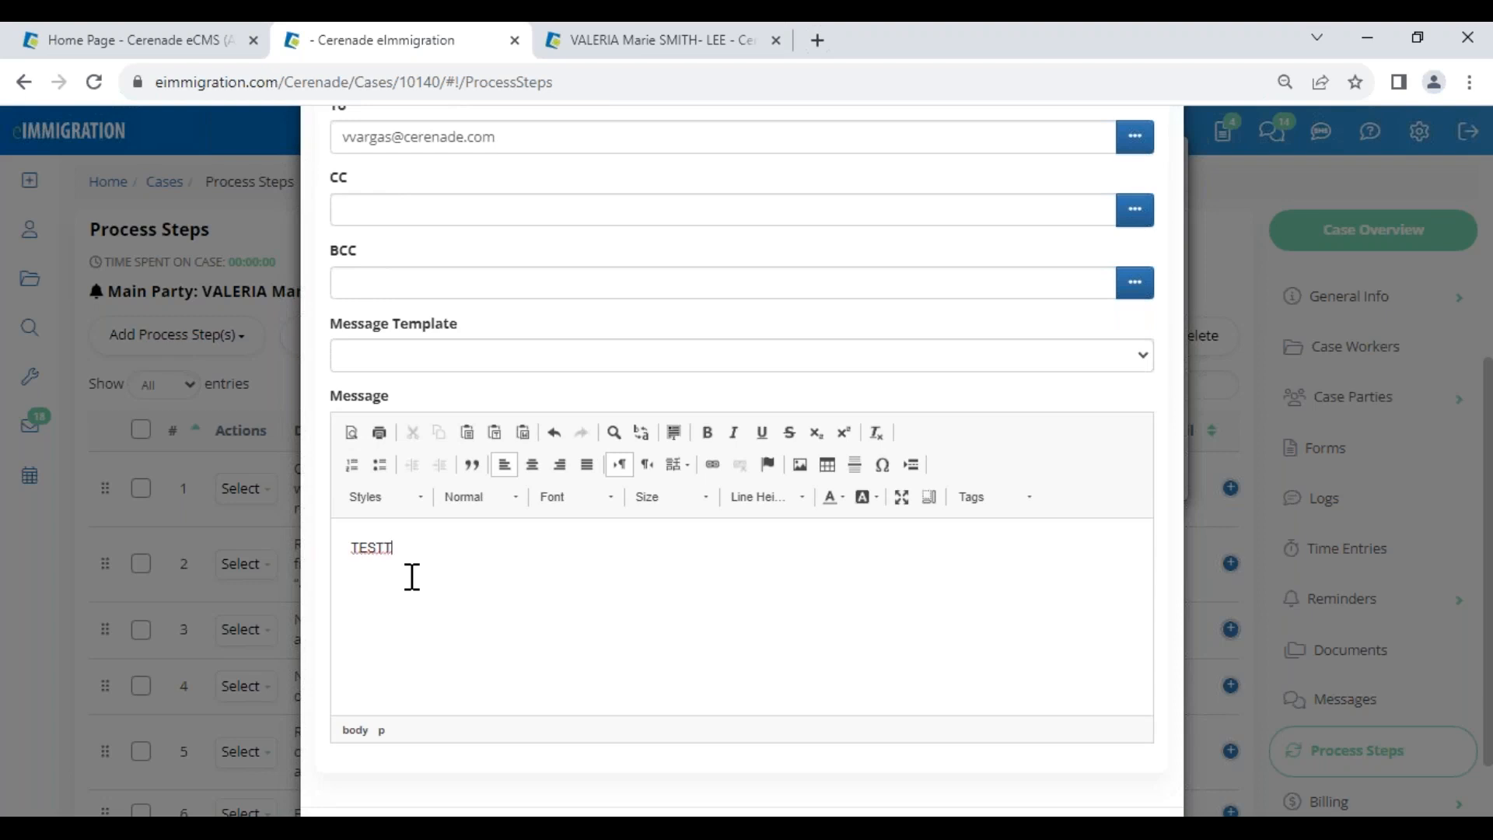
type("TESTT")
key("BackSpace")
scroll(970, 696, "down", 2)
left_click(1064, 754)
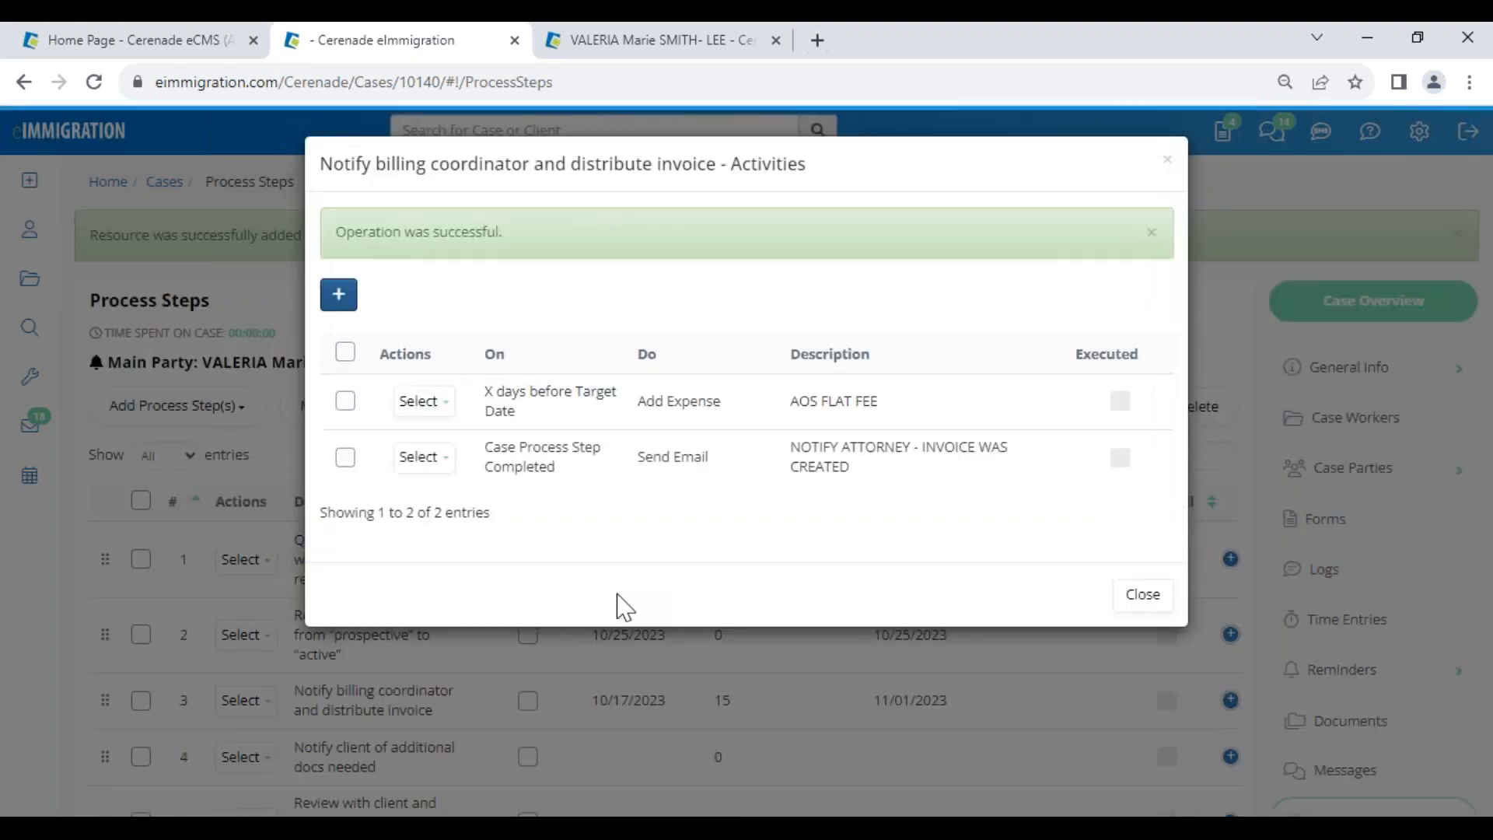
left_click_drag(484, 449, 552, 471)
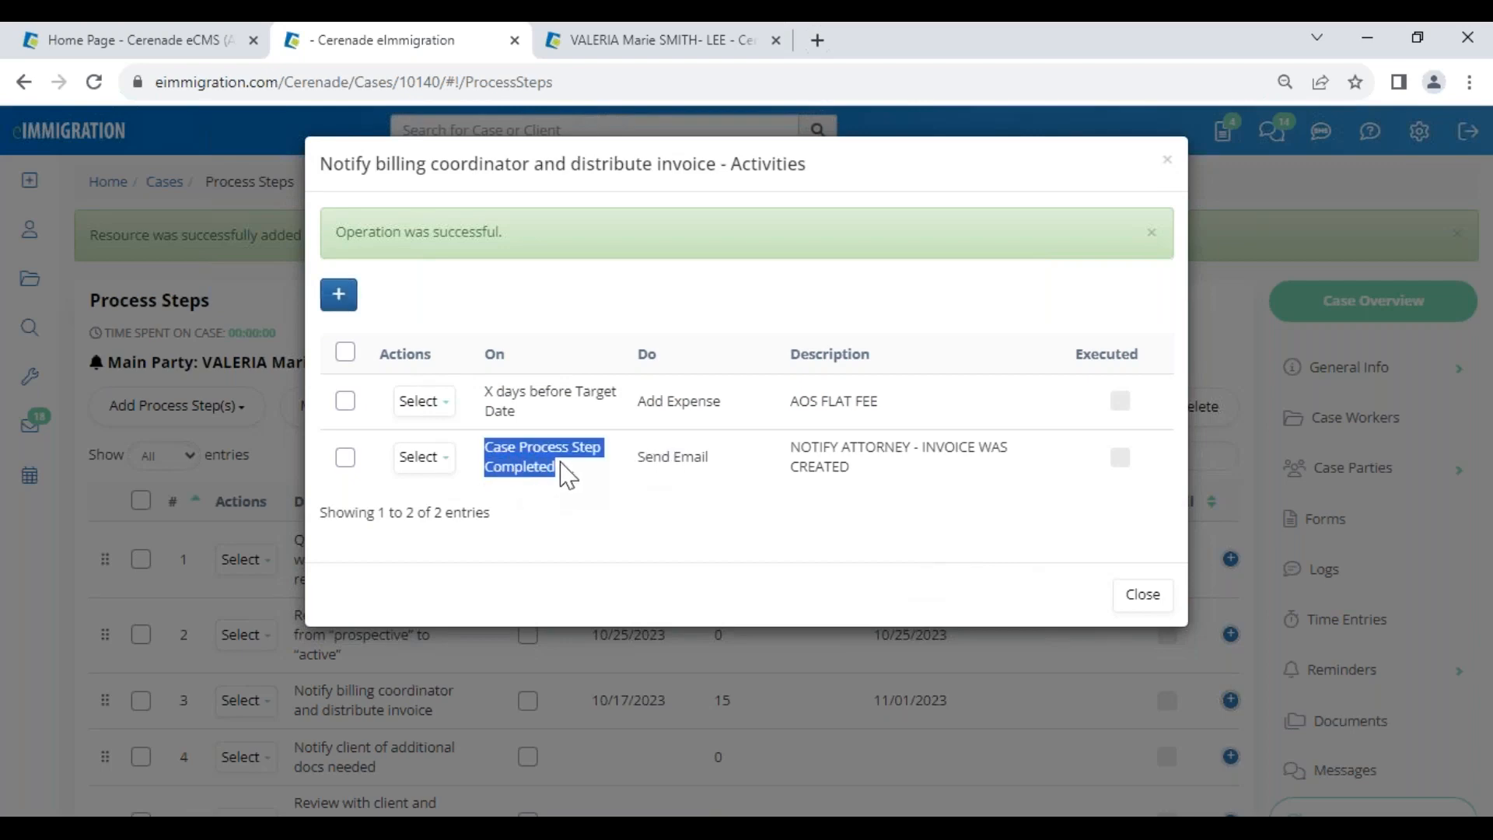
left_click(1135, 598)
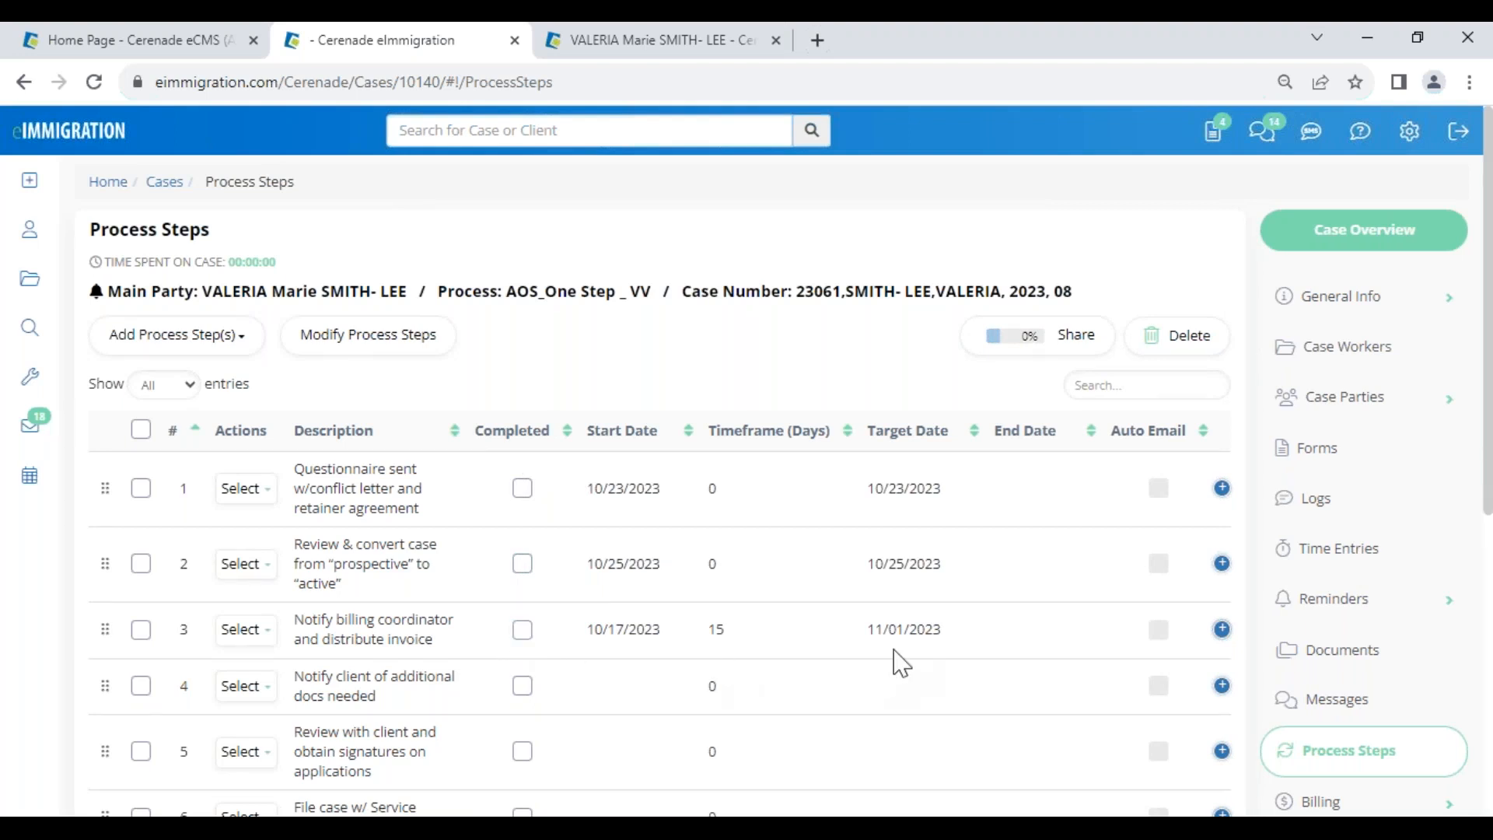
- Check the target date of the Notify billing coordinator step and expand the case's Billing section
left_click_drag(942, 632, 872, 627)
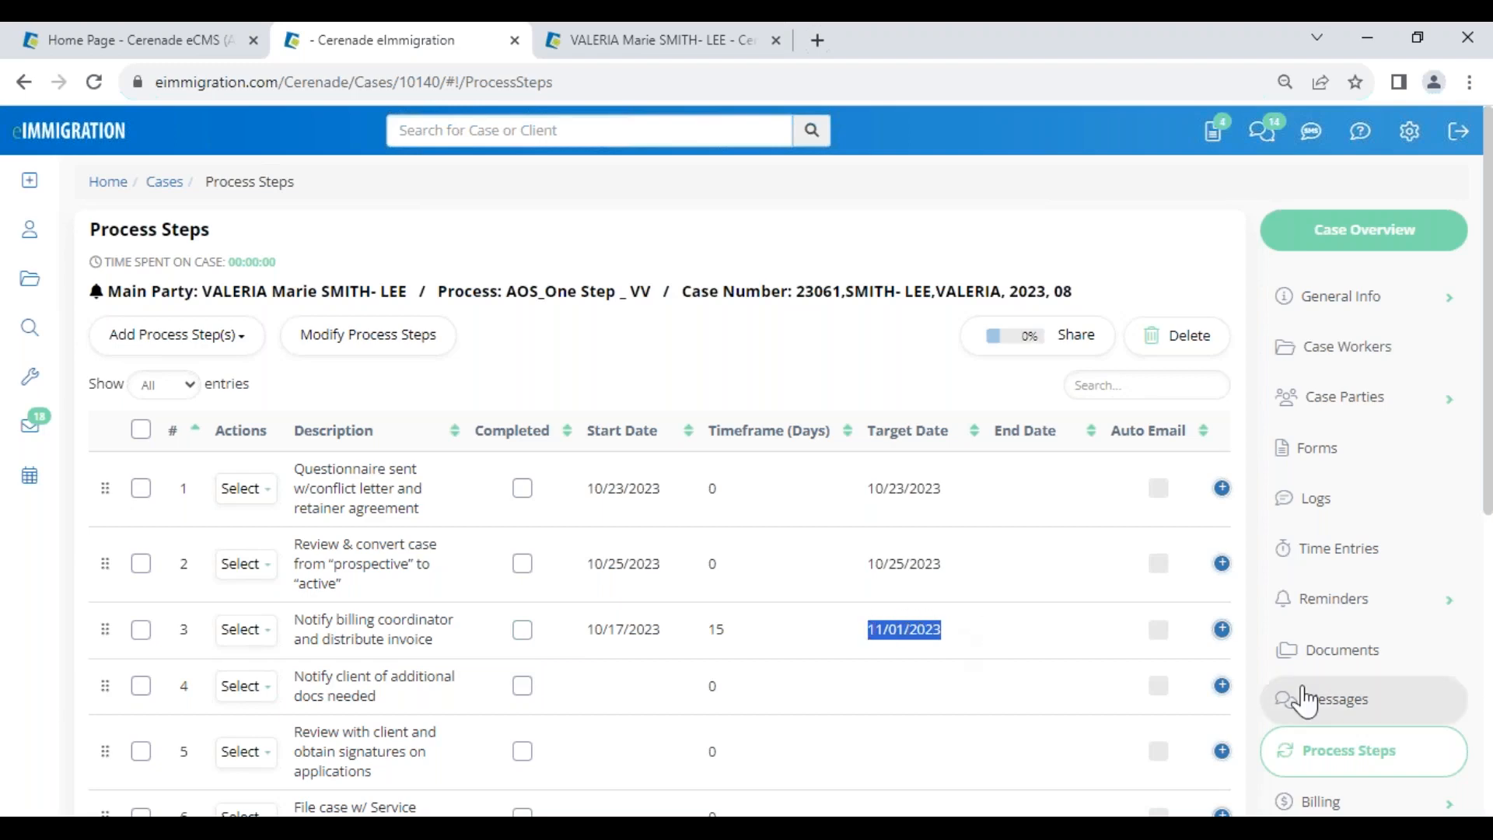
scroll(1330, 704, "down", 3)
left_click(1325, 598)
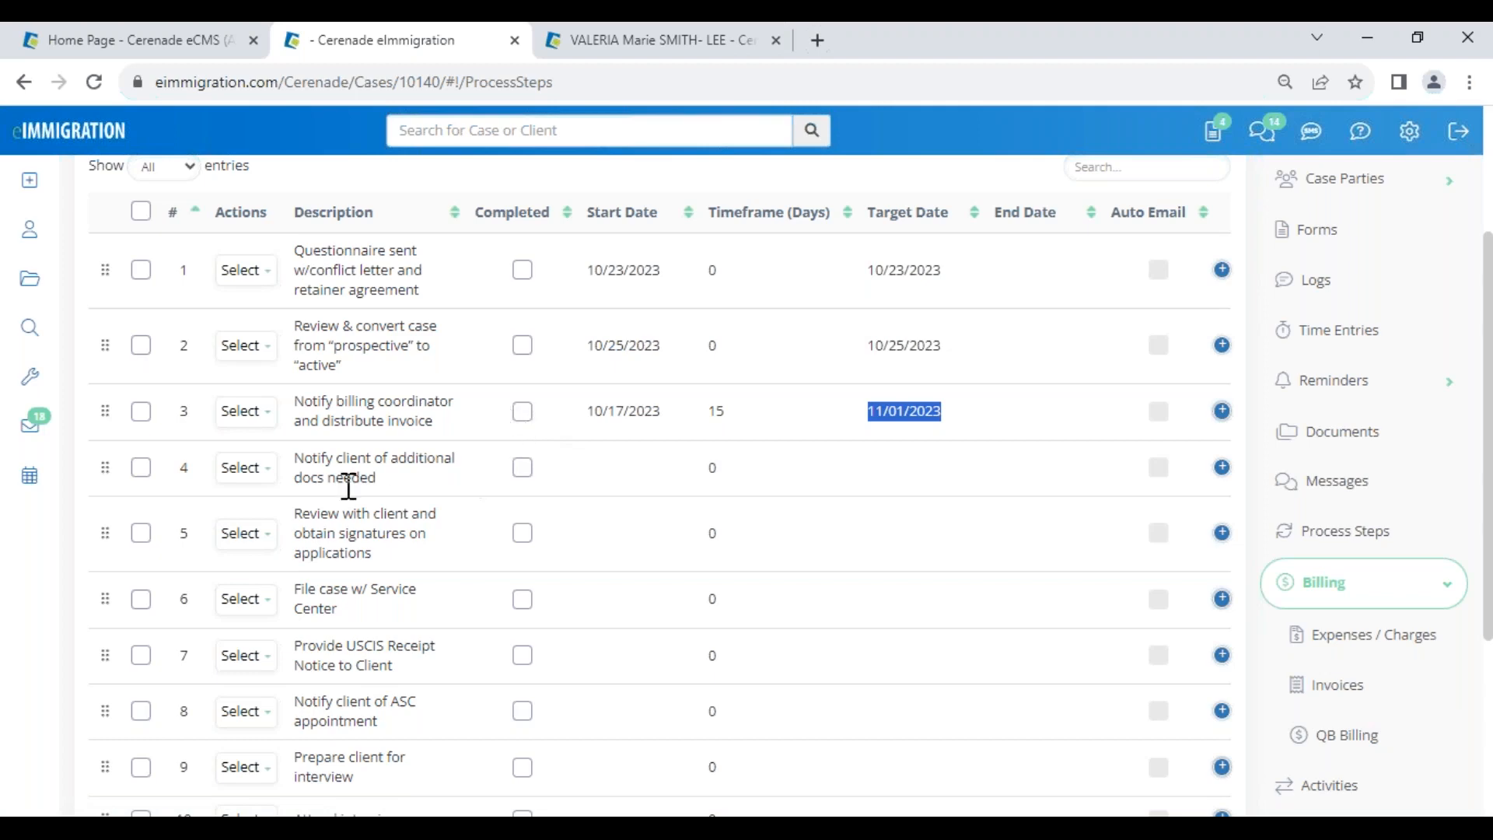
- View the action choices for a new activity on the Notify client of additional docs needed step, and close without adding one
left_click(245, 469)
left_click(297, 684)
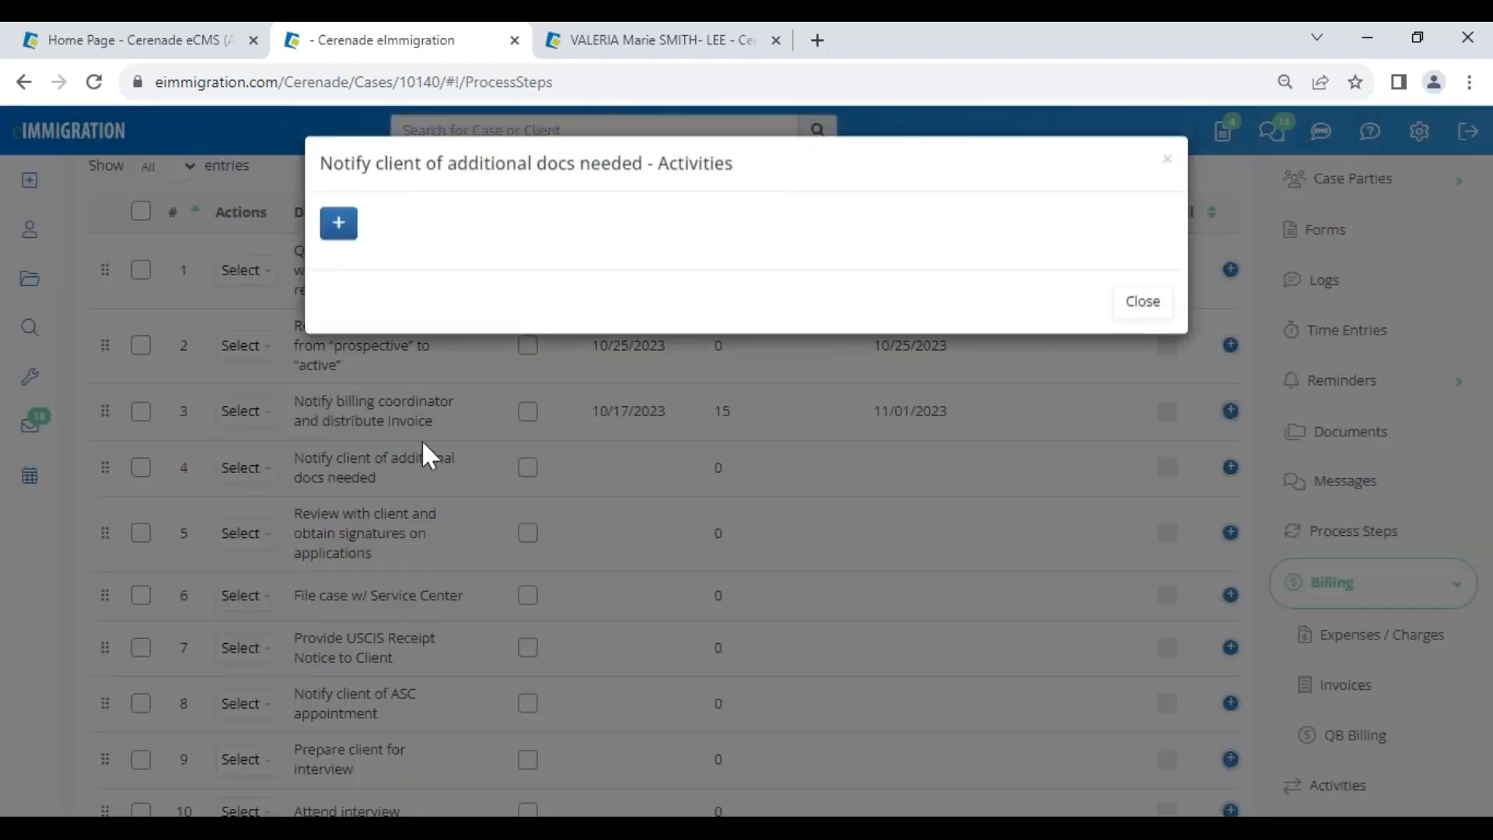
left_click(335, 227)
left_click(683, 250)
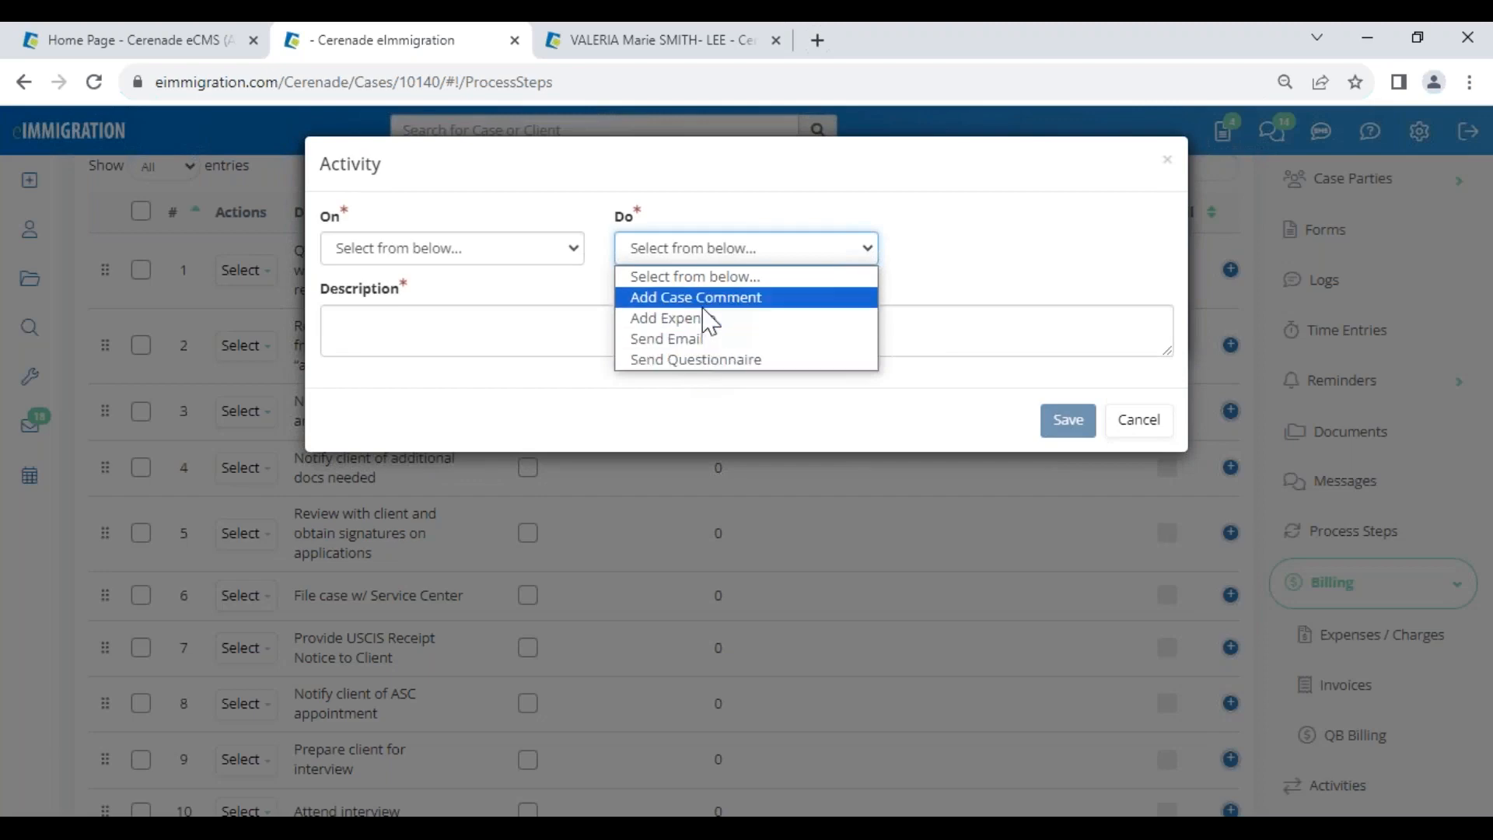
left_click(1137, 426)
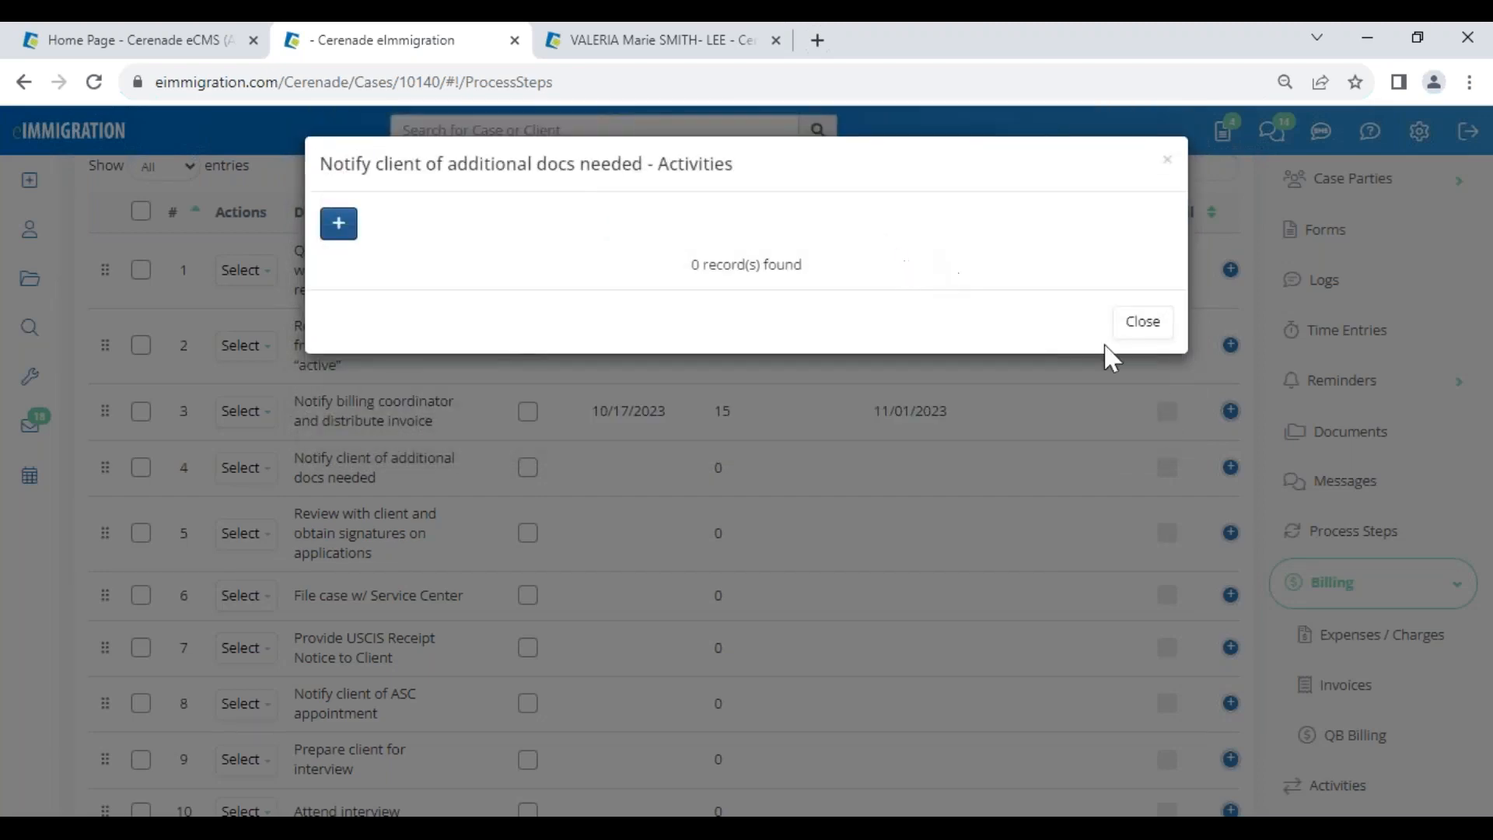
left_click(1144, 329)
left_click(206, 43)
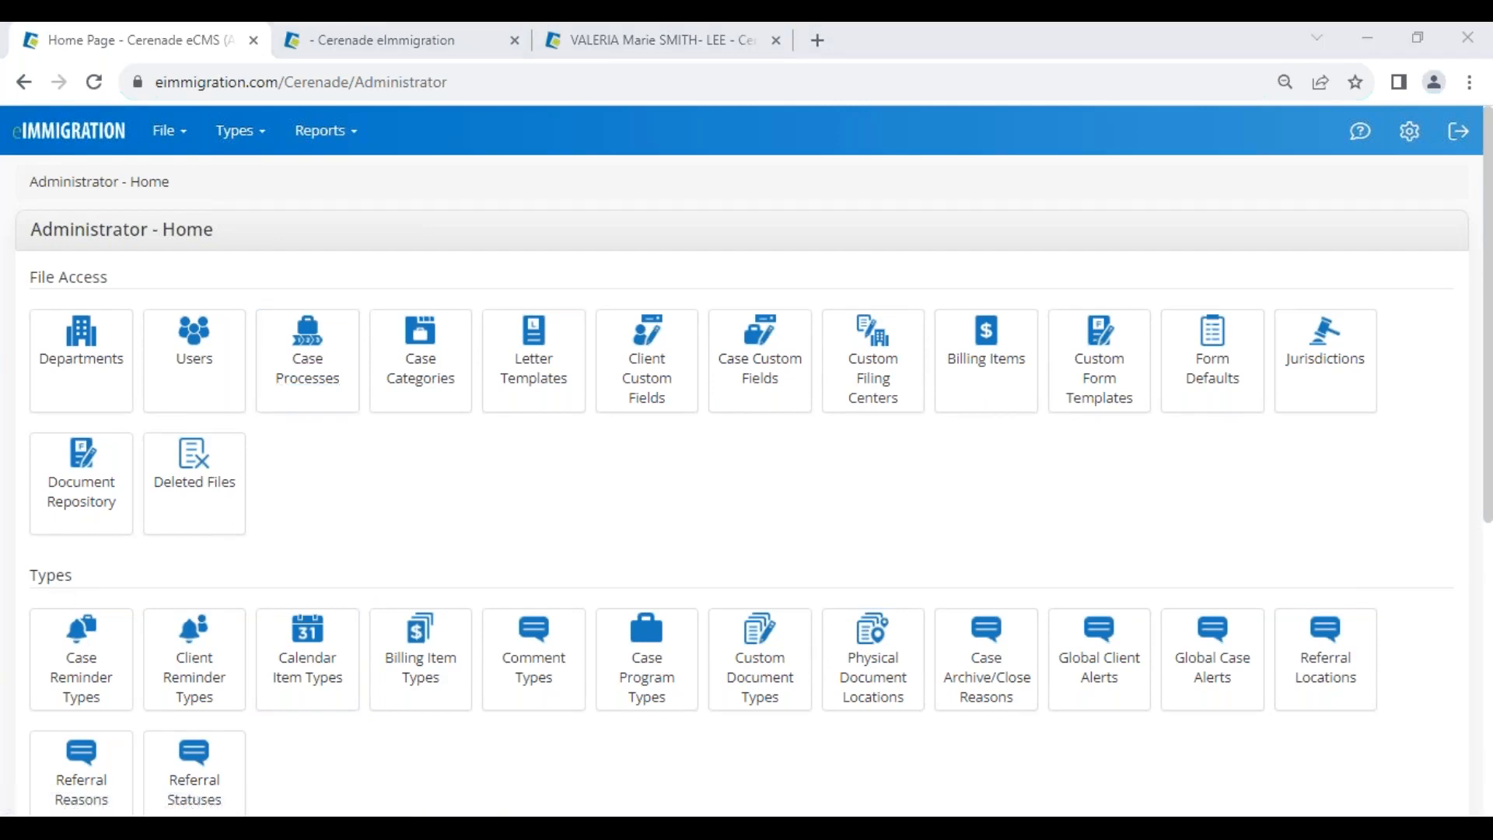
key("alt+Tab")
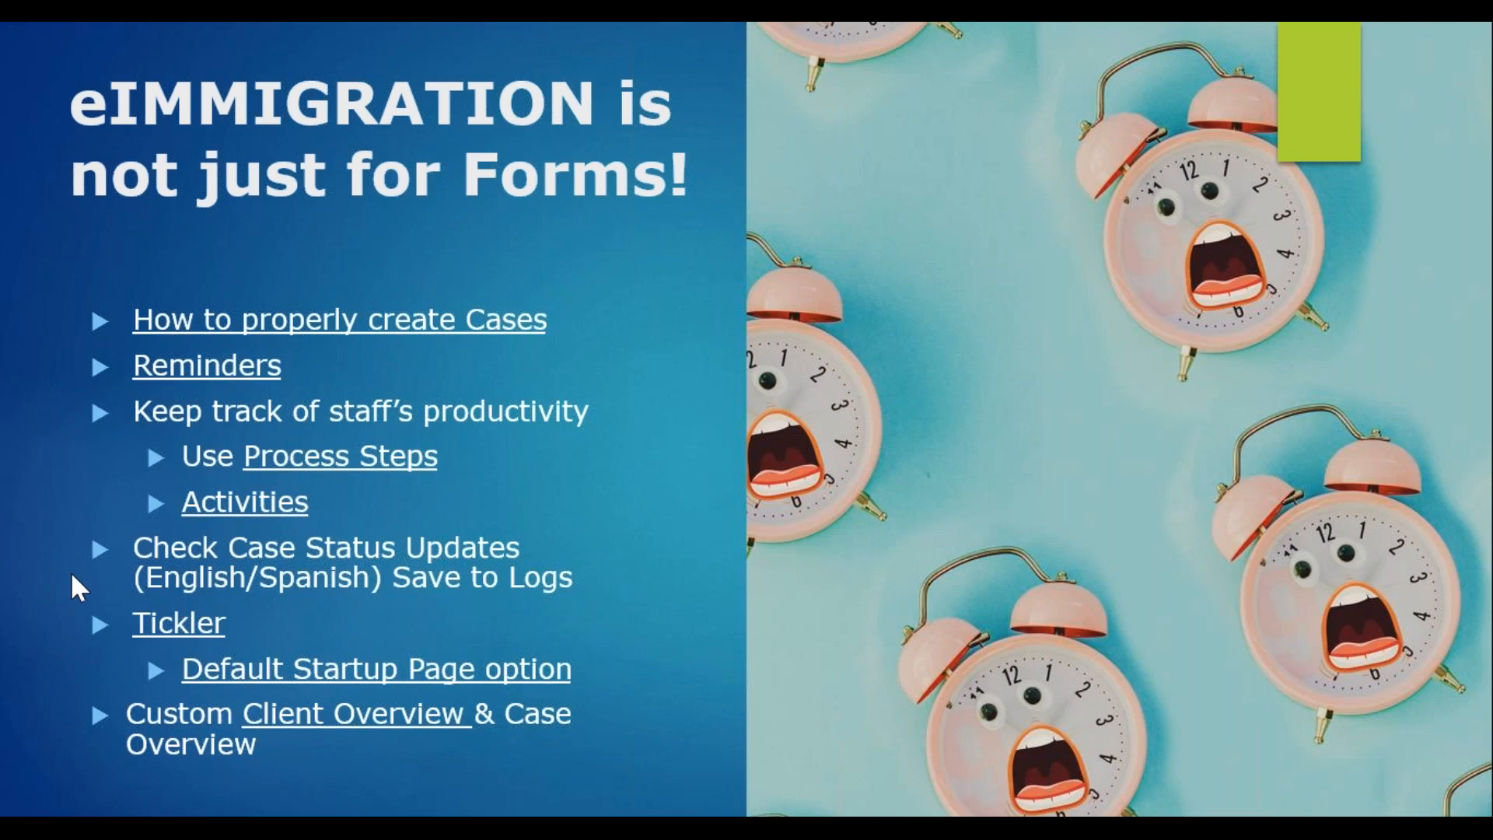
key("alt+Tab")
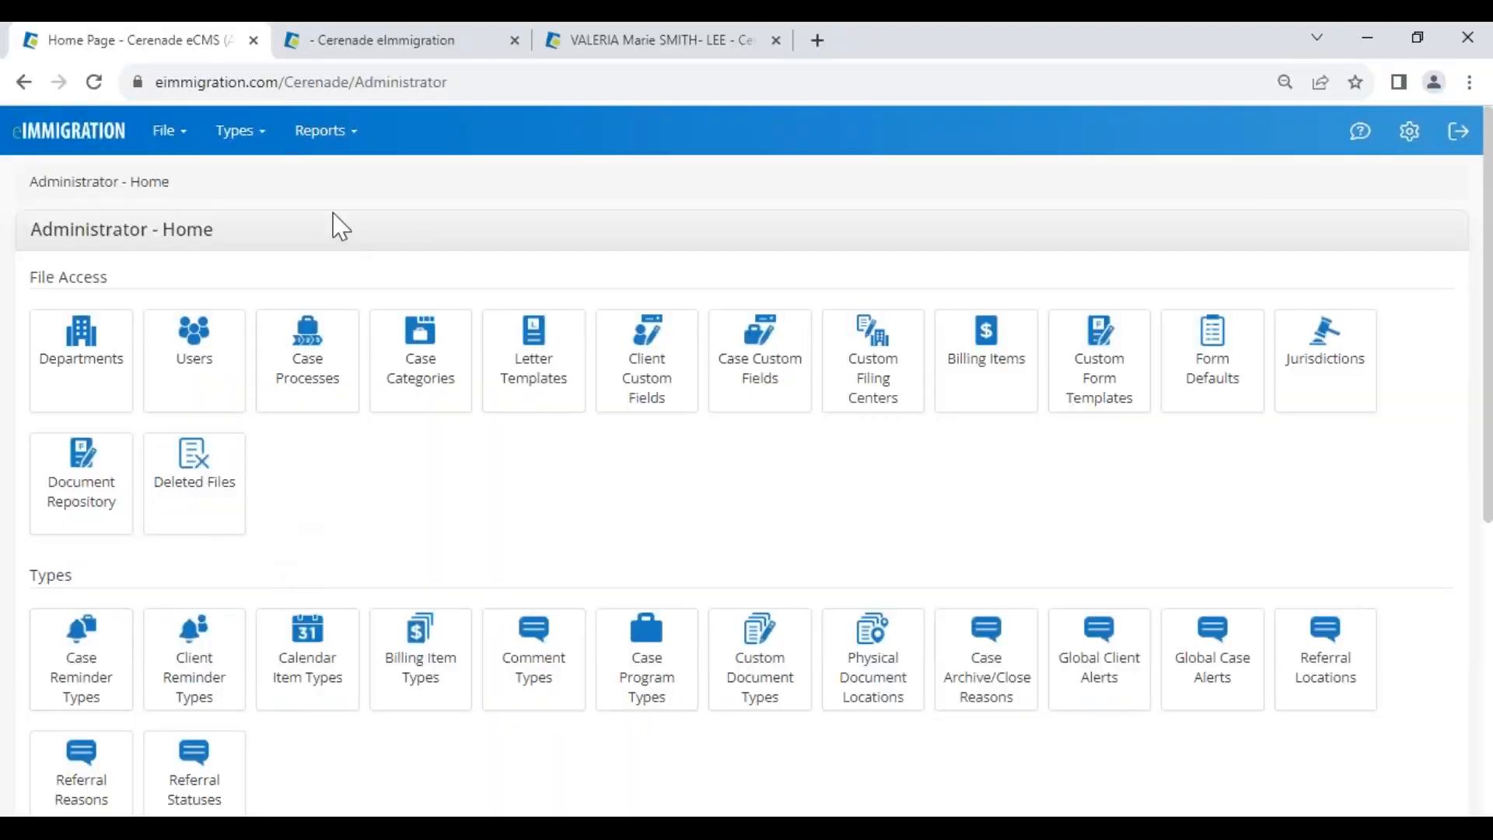
left_click(387, 43)
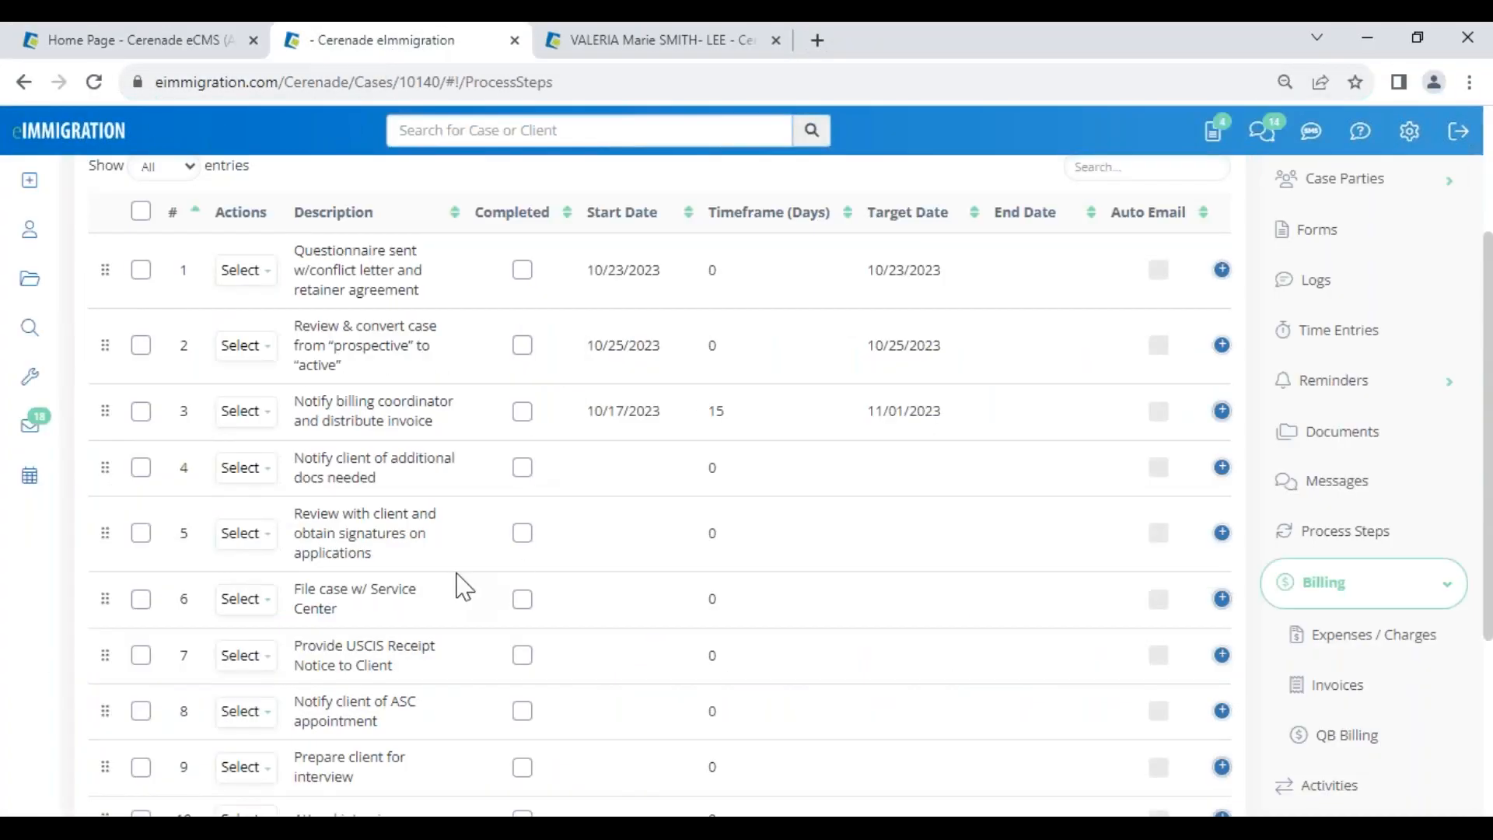
scroll(464, 587, "up", 3)
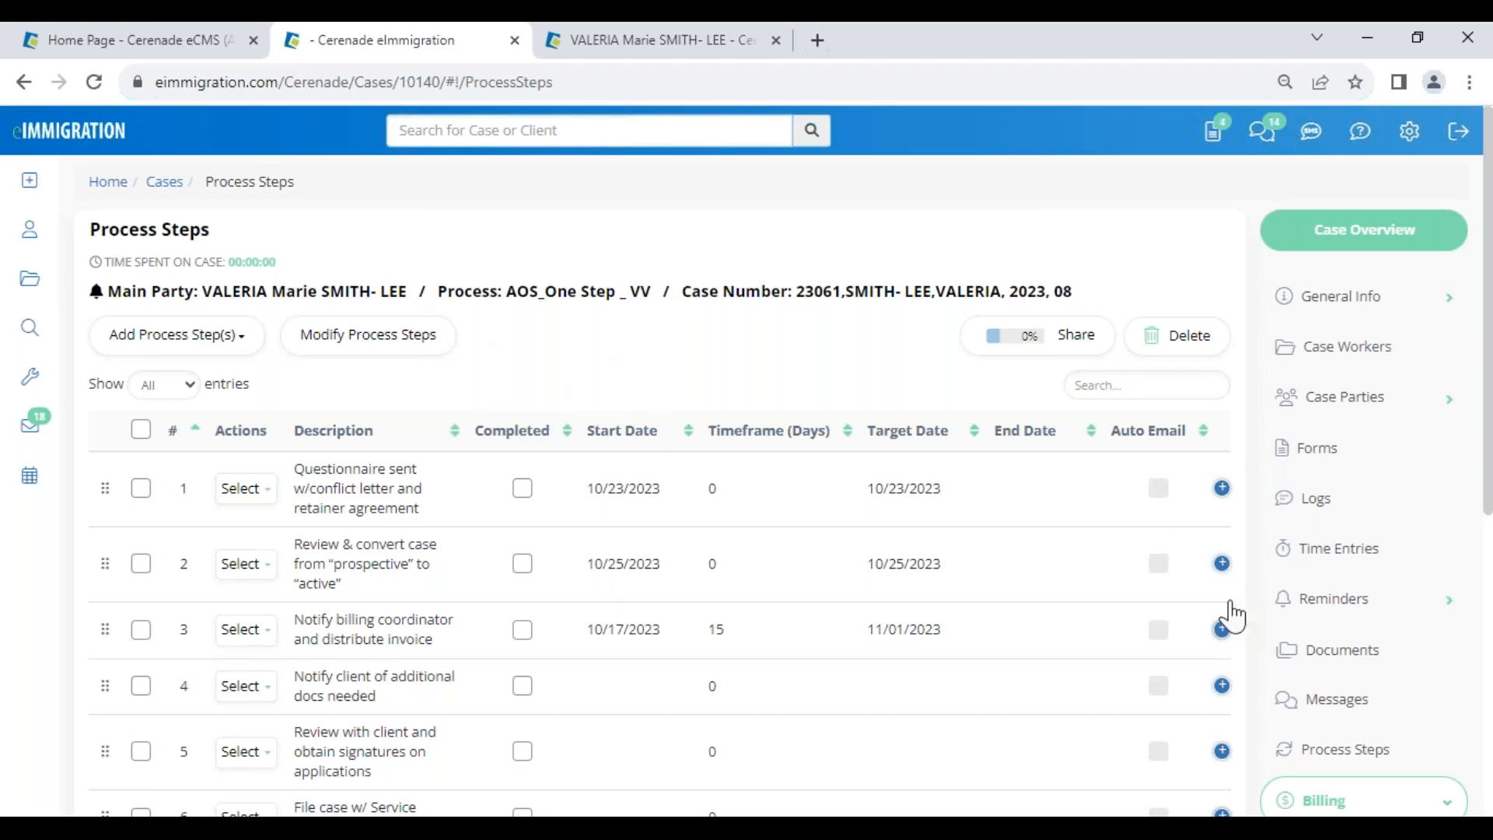
- Search the existing cases by partial case number and open the demo I-130 Petition for Relative case
left_click(29, 278)
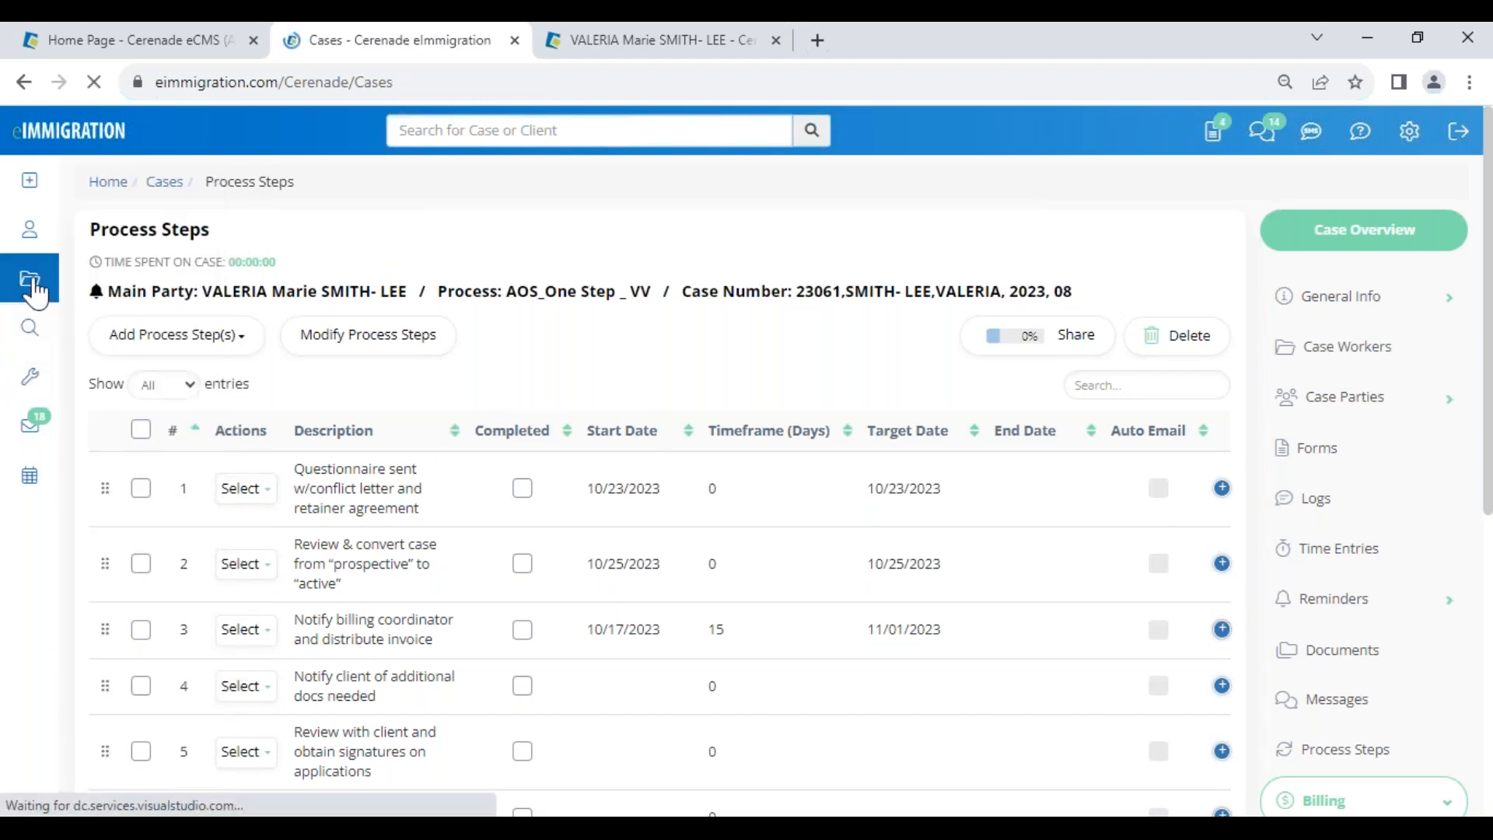
left_click(277, 383)
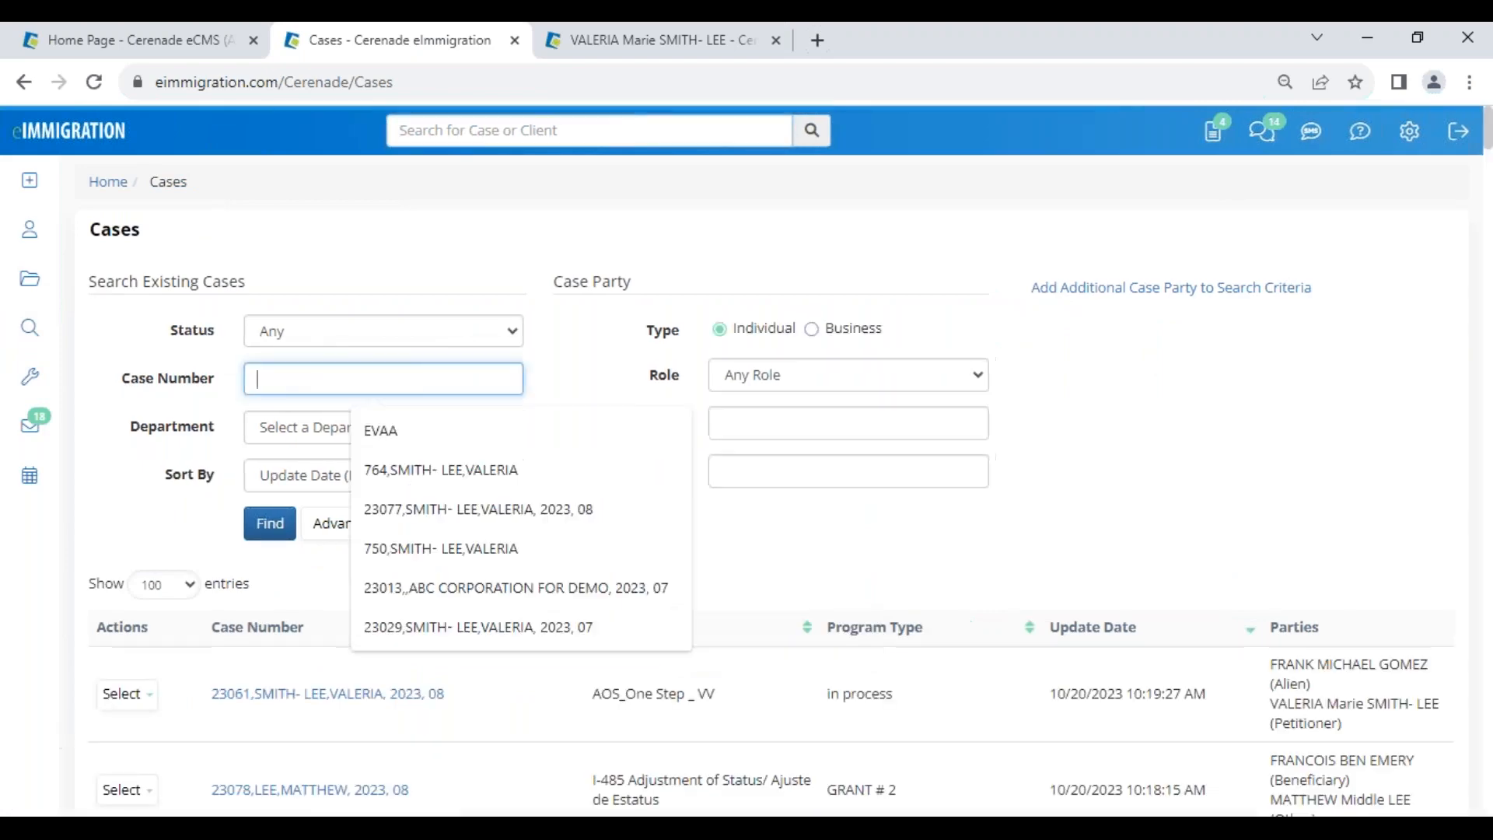
left_click(374, 426)
left_click(272, 536)
scroll(274, 544, "down", 2)
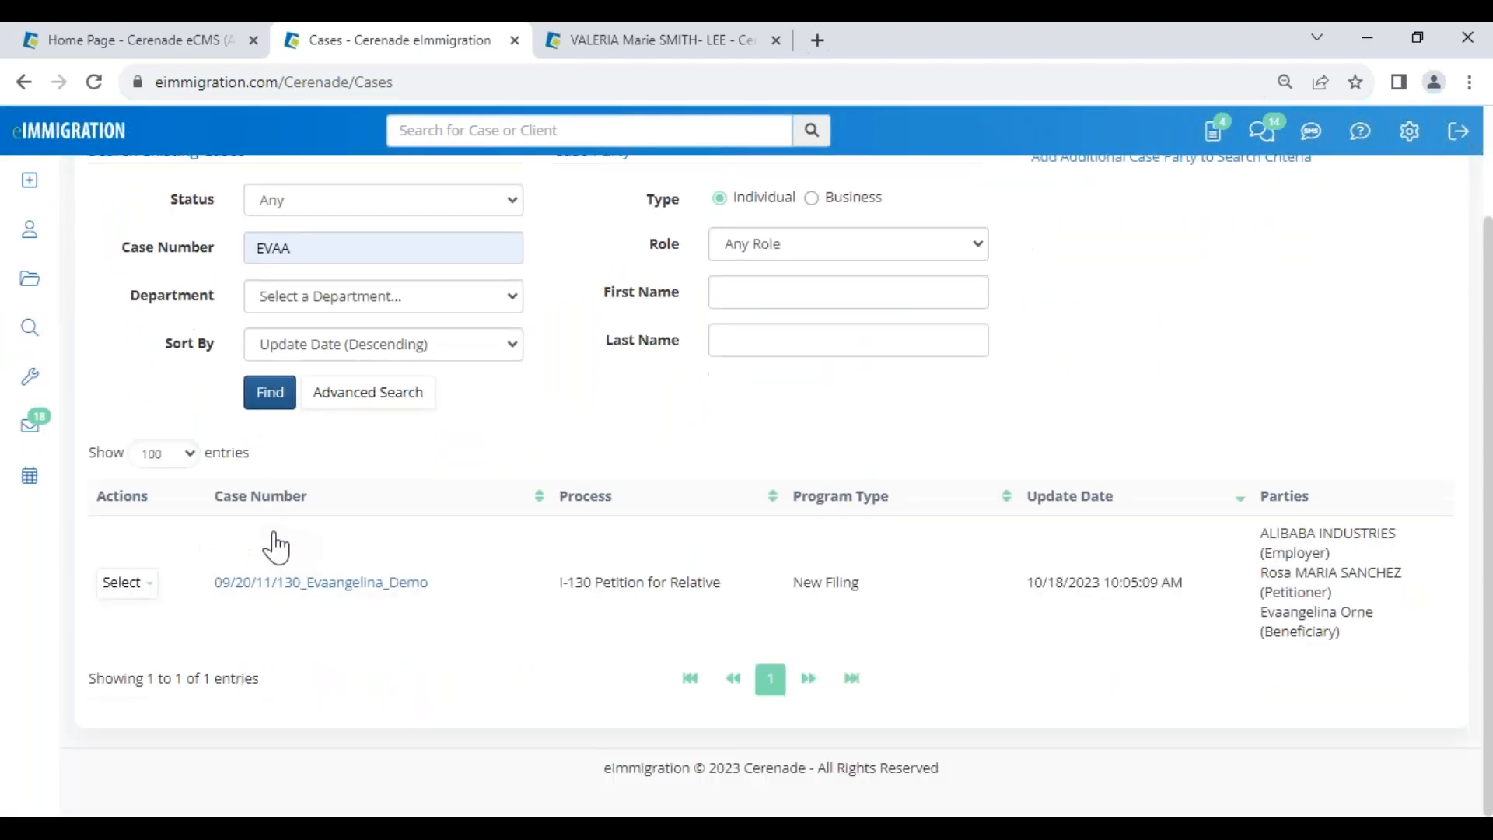
left_click(280, 583)
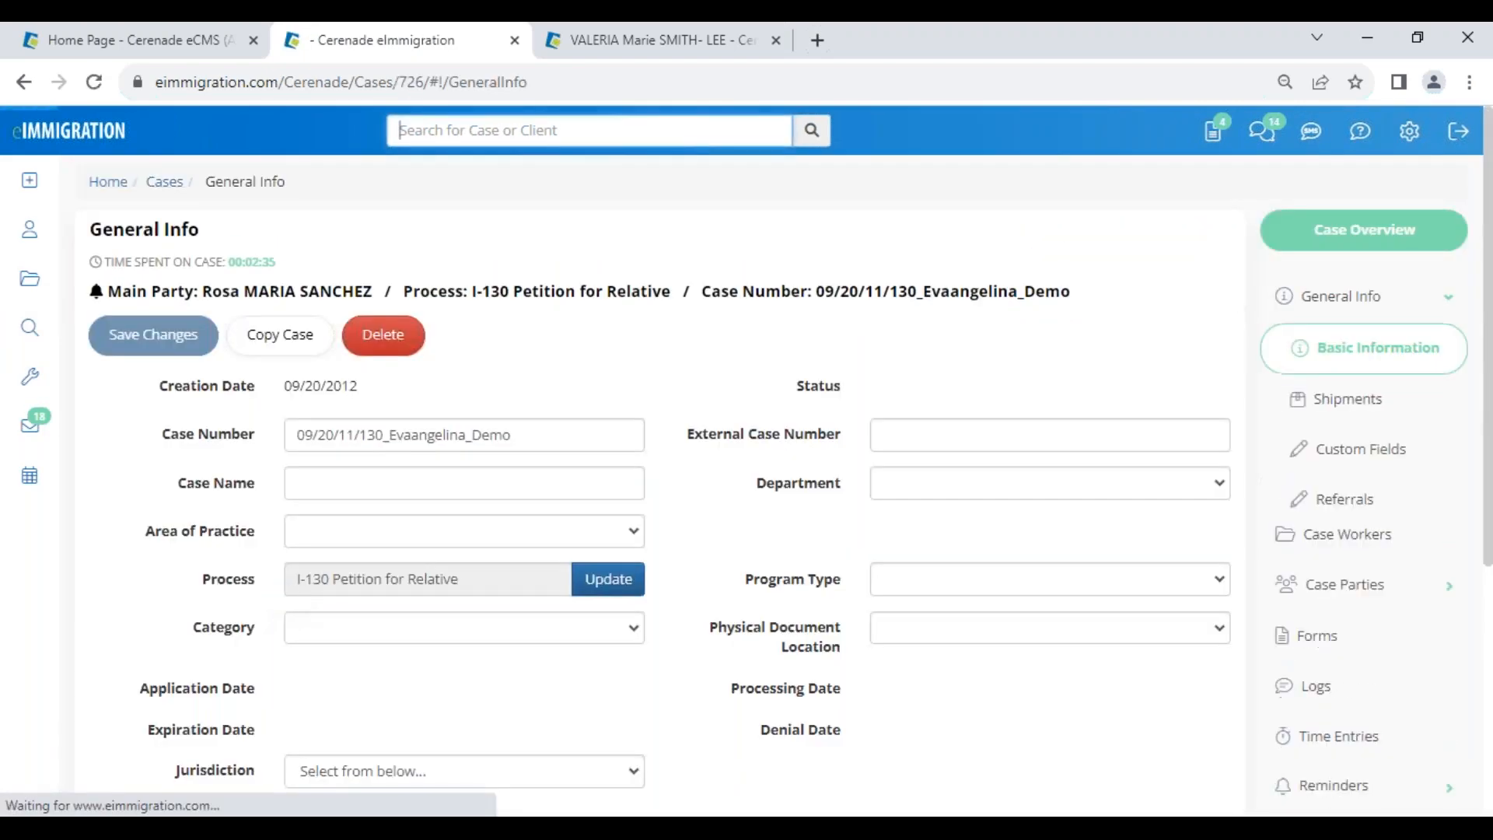
- Open the Notices folder in the I-130 case's documents
scroll(1408, 762, "down", 2)
left_click(1365, 753)
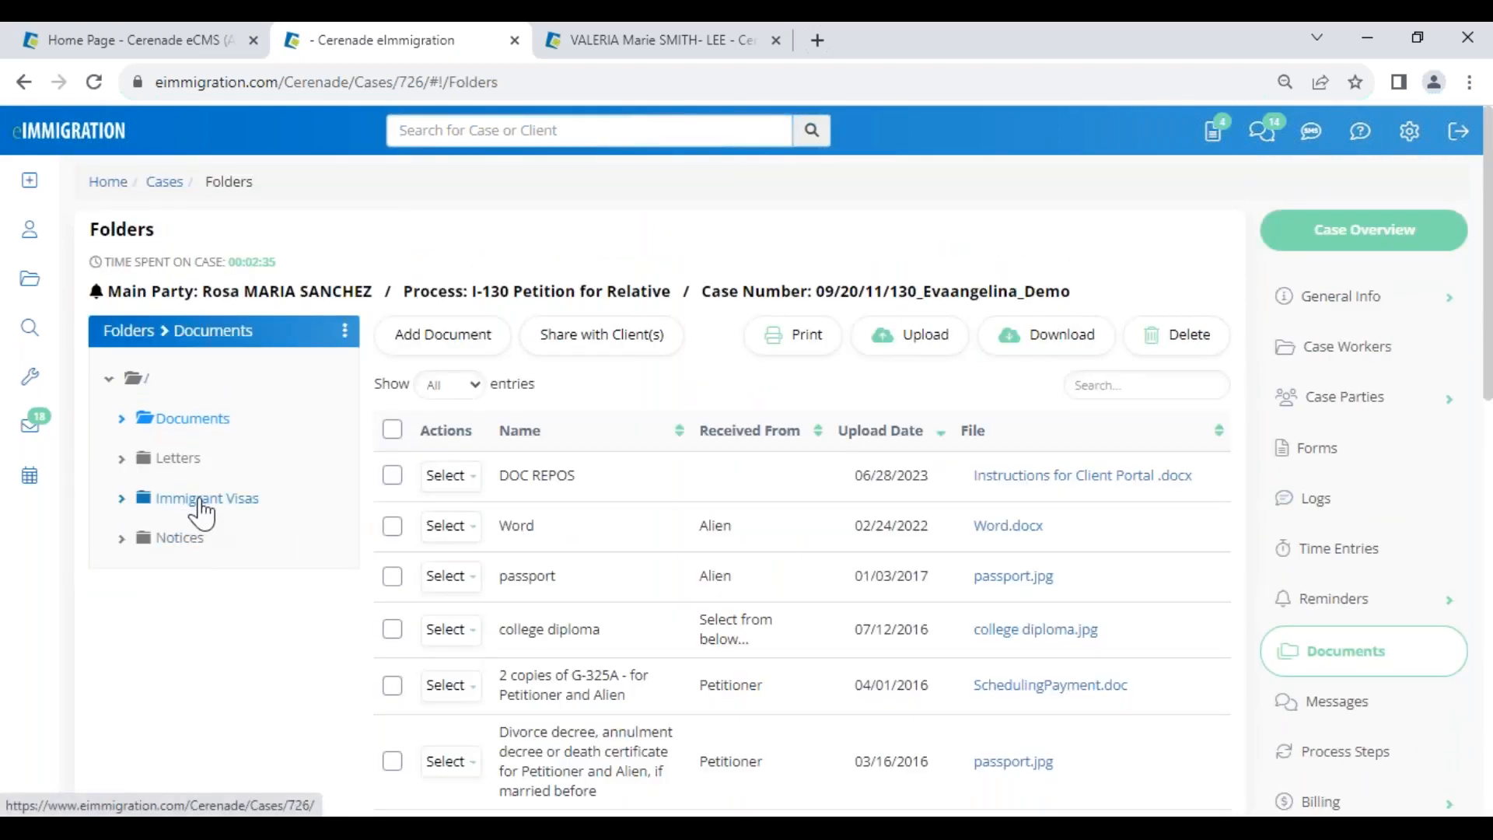
left_click(175, 544)
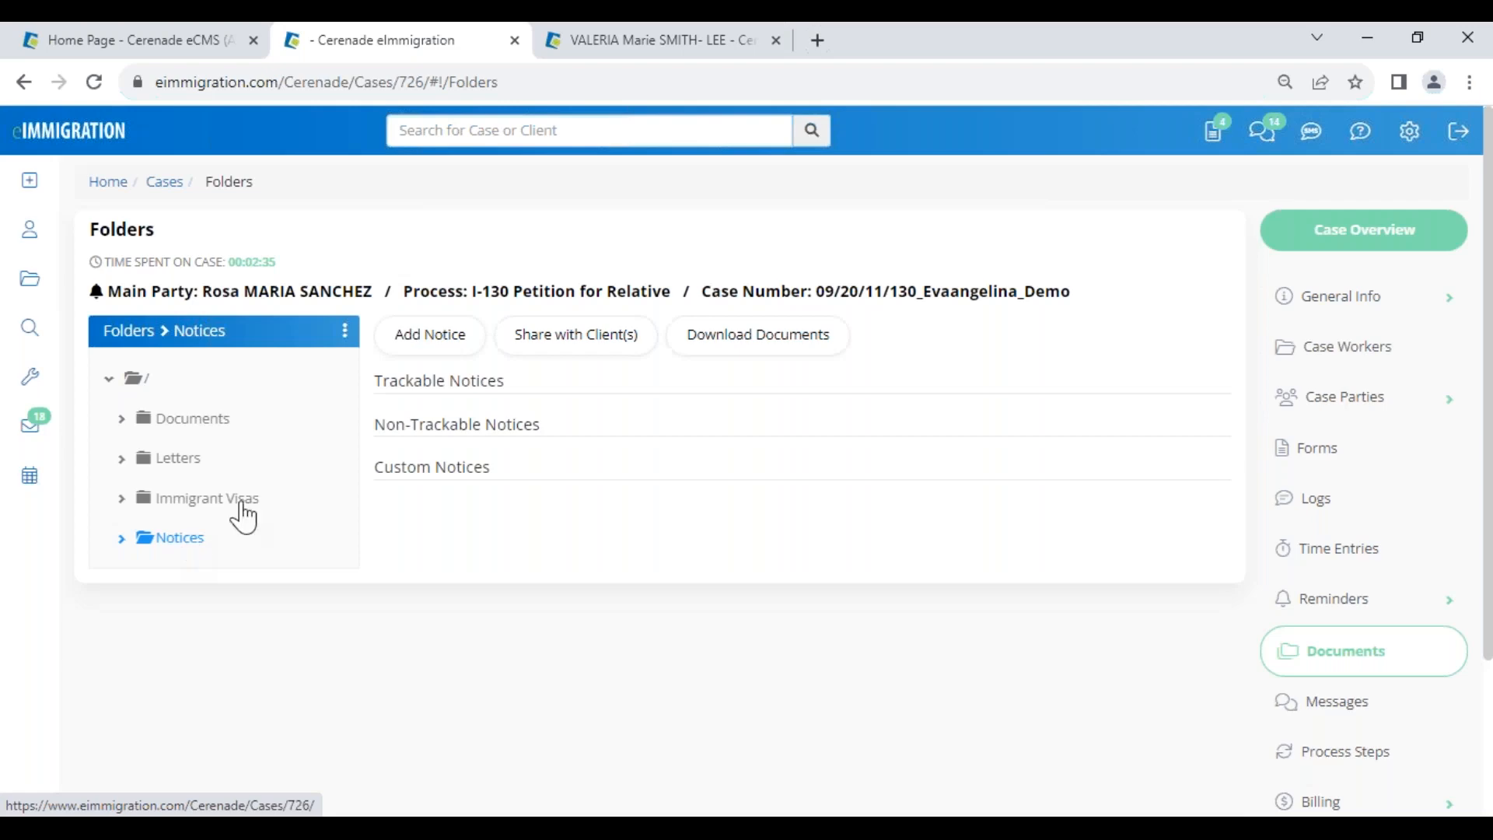
- Look at the blank form for inserting a notice and return to the Notices folder
left_click(428, 346)
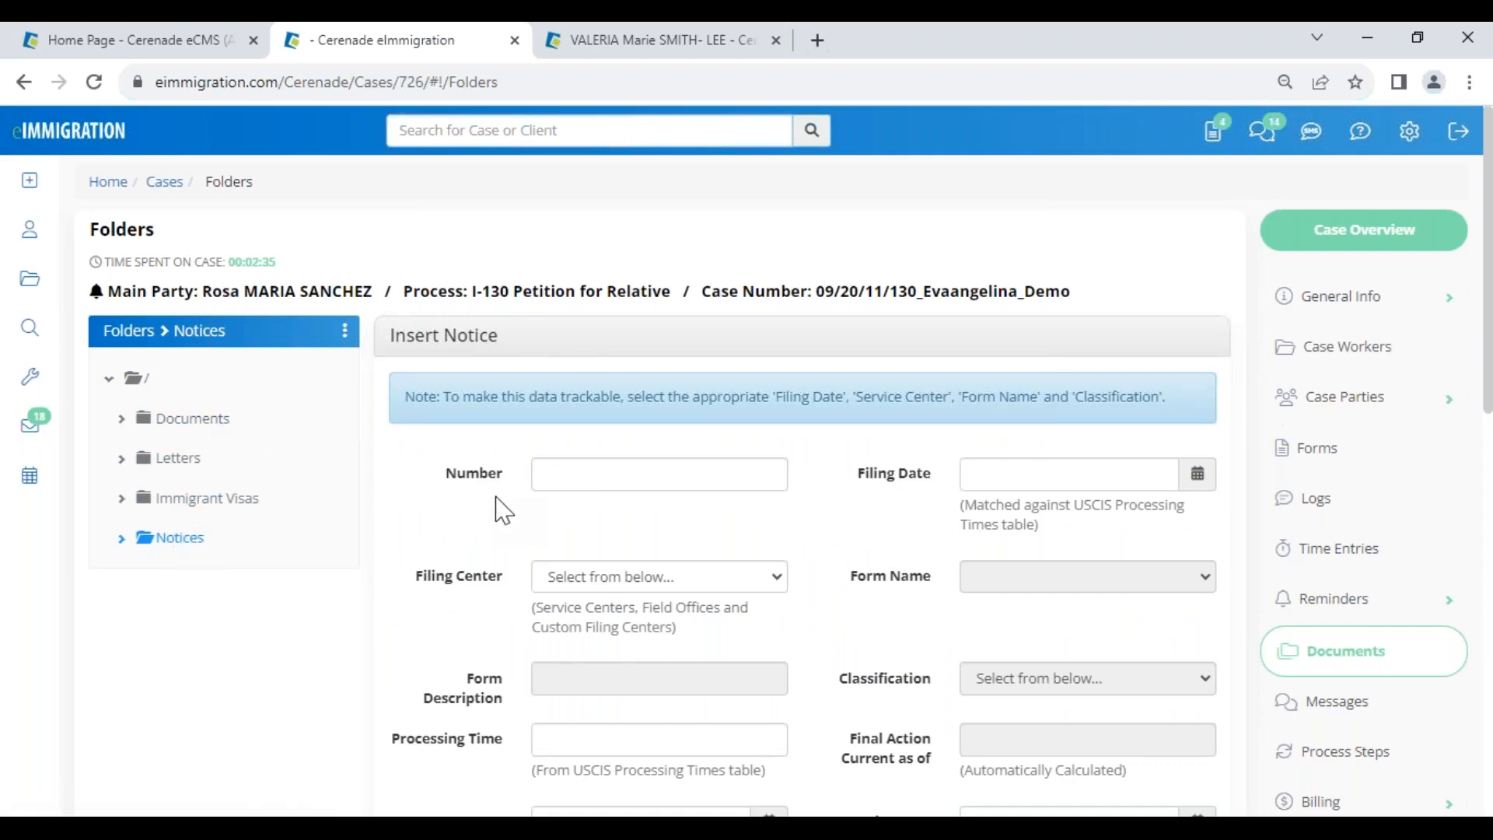
left_click(208, 501)
left_click(181, 548)
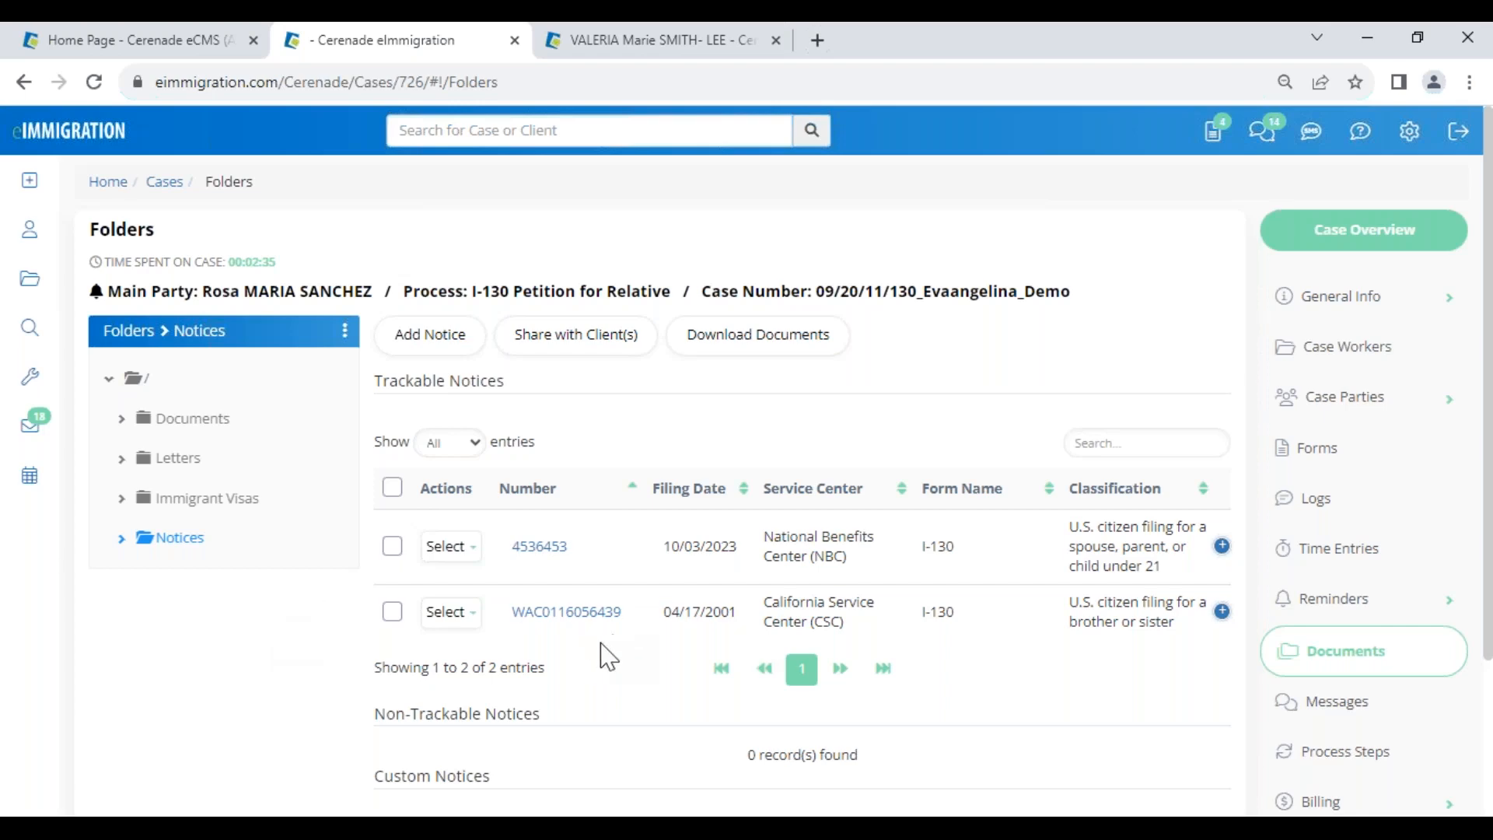
- Check the USCIS case status of the California Service Center notice, switch it to Spanish and copy it to the case logs
left_click(566, 615)
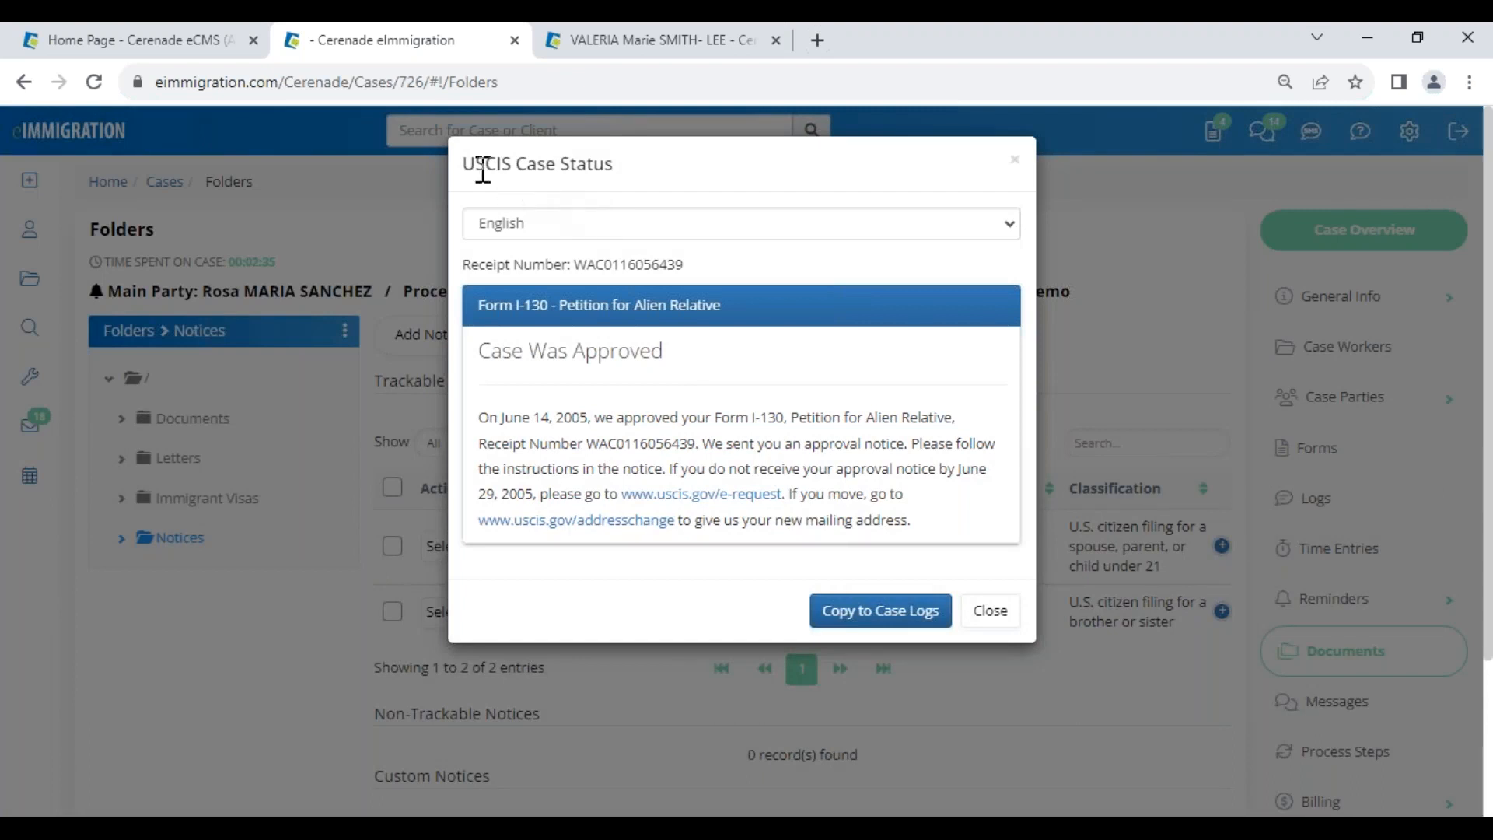
left_click_drag(483, 171, 642, 167)
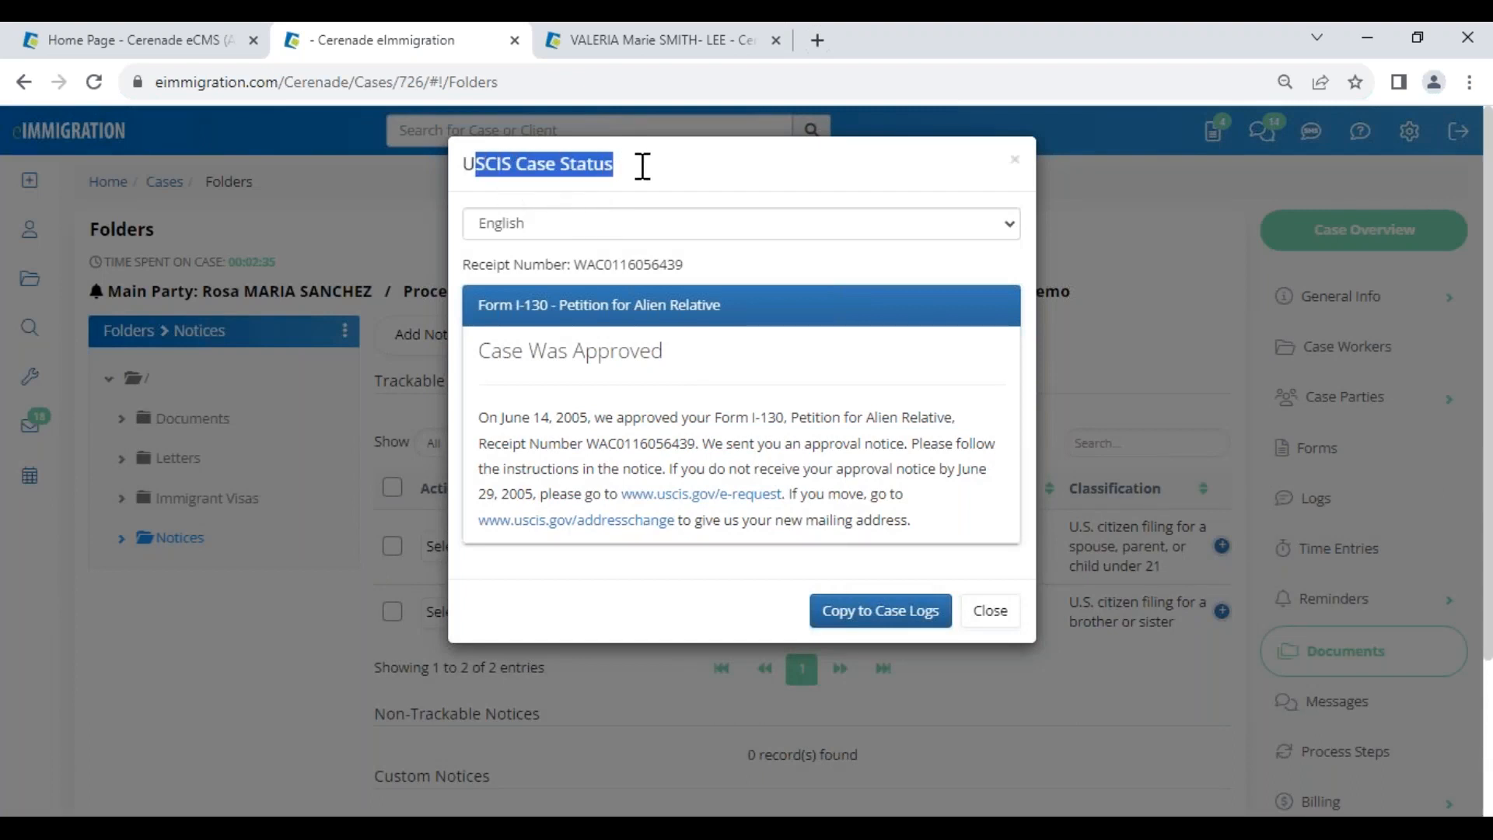
left_click(626, 224)
left_click(624, 263)
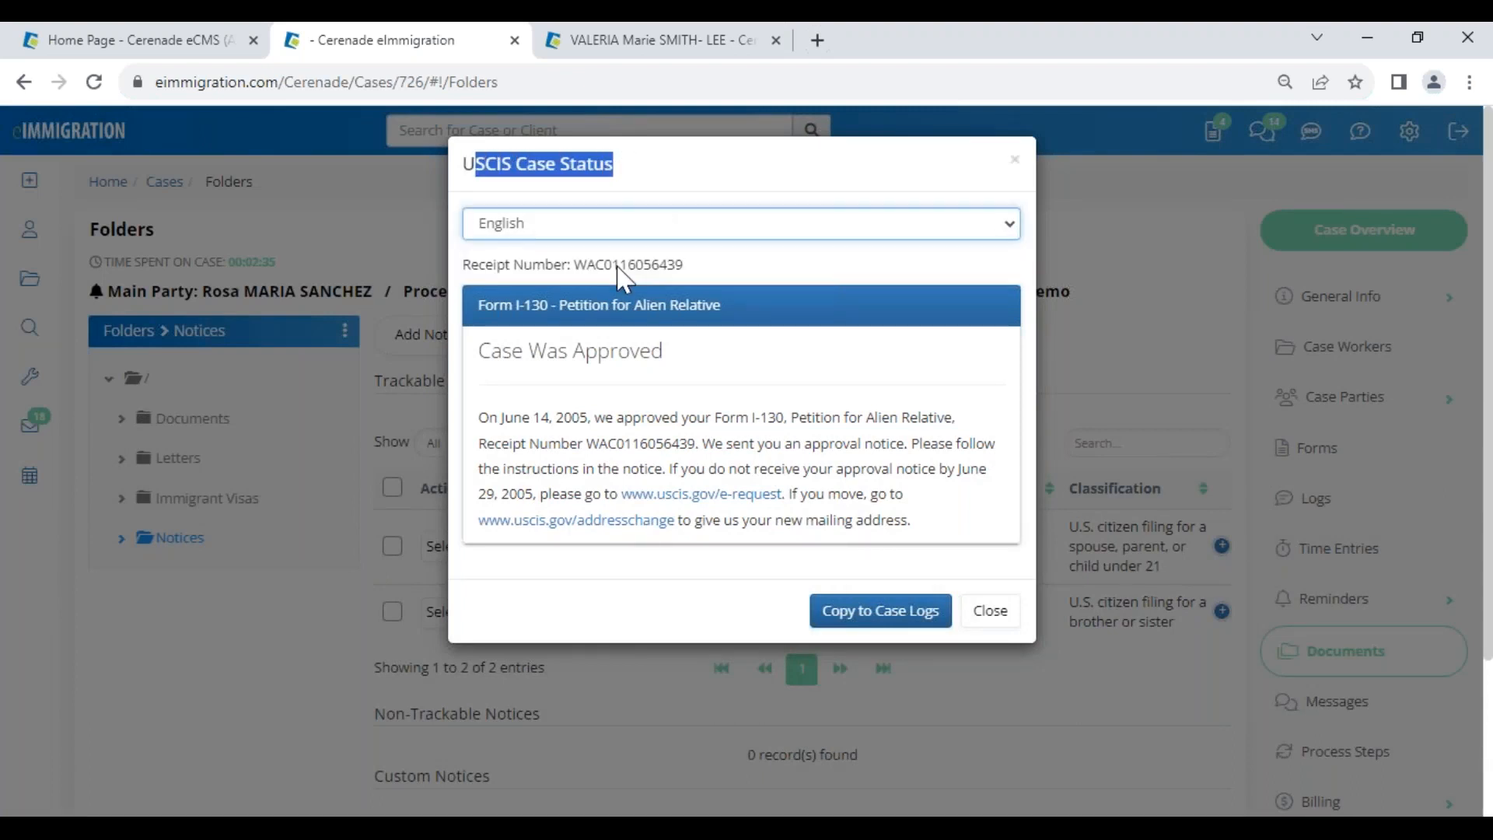
left_click(913, 642)
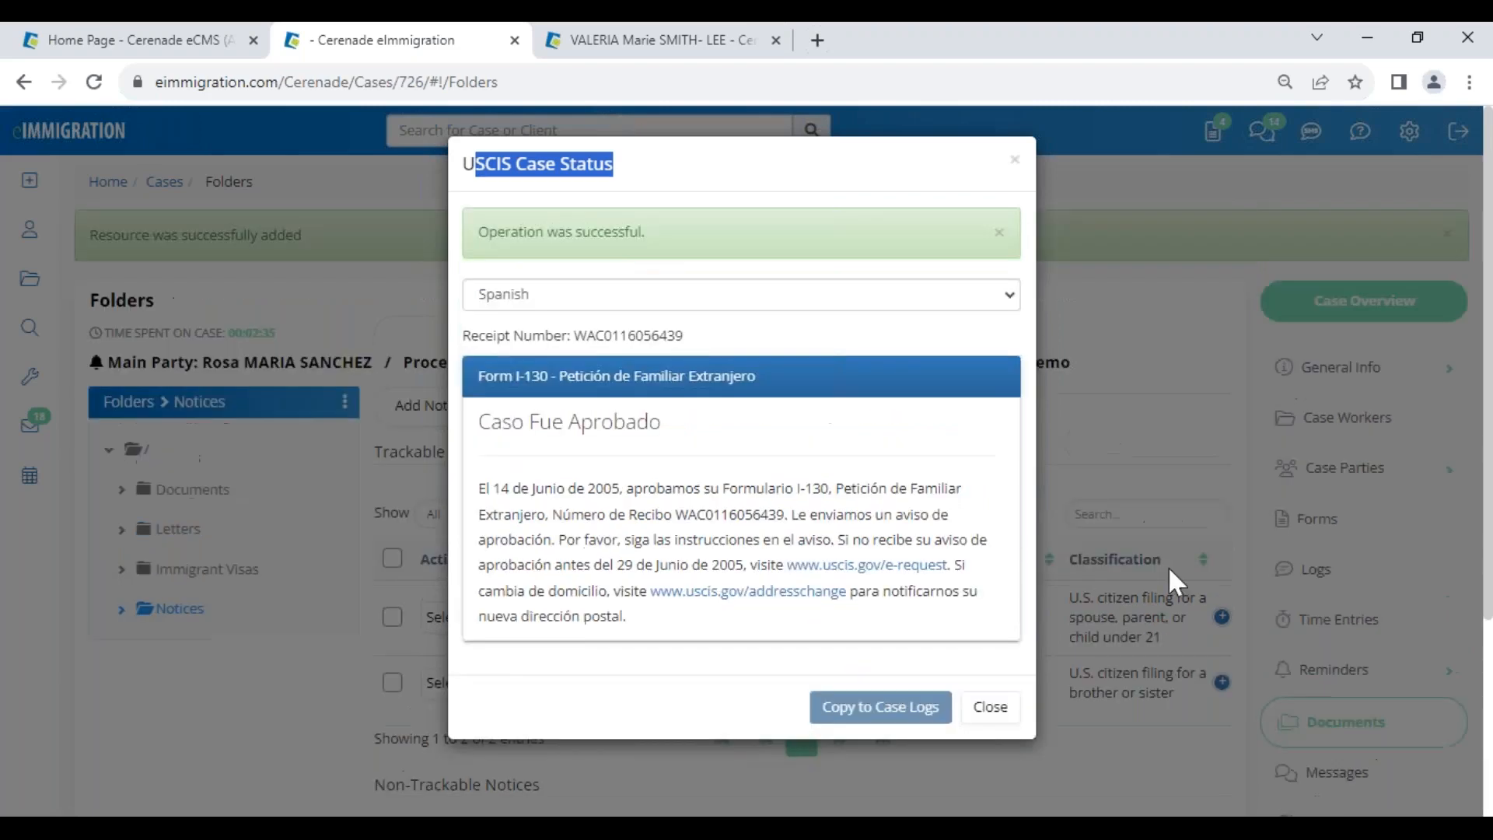
left_click(992, 707)
- Open the case logs and check the actions available for the newest USCIS Case Status entry
left_click(1331, 589)
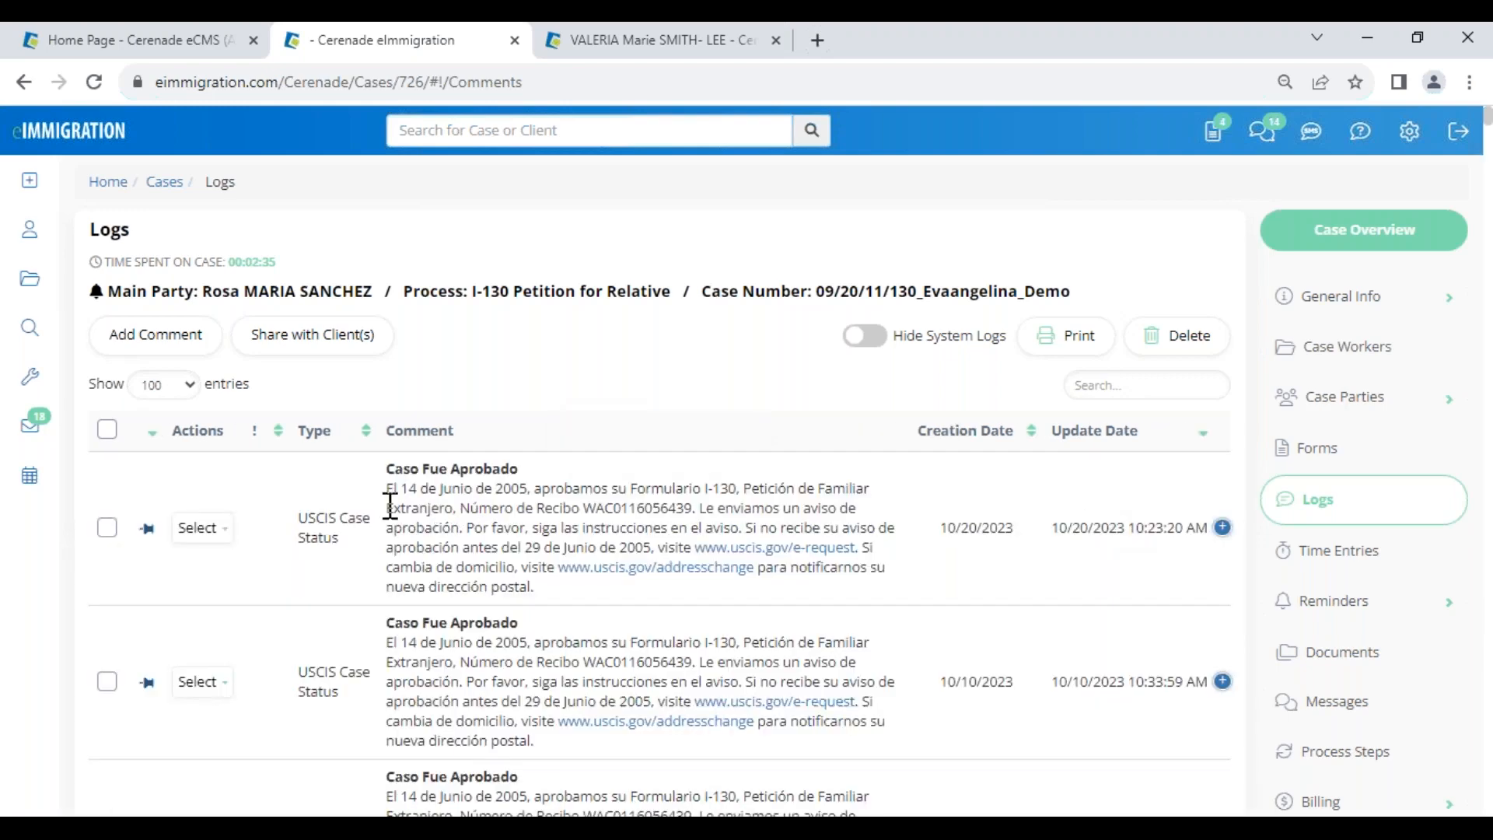
left_click(203, 528)
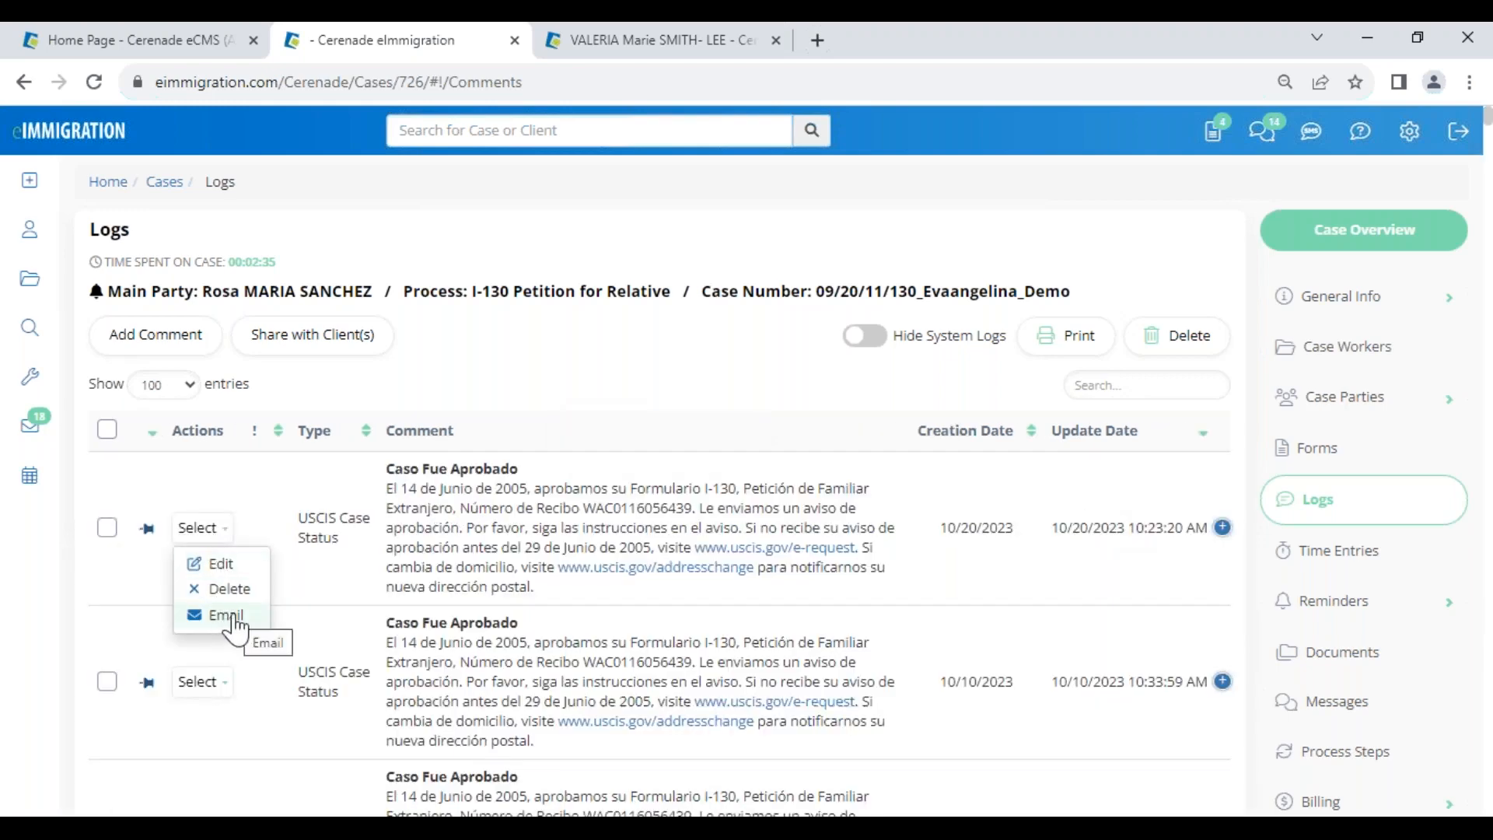
left_click(408, 498)
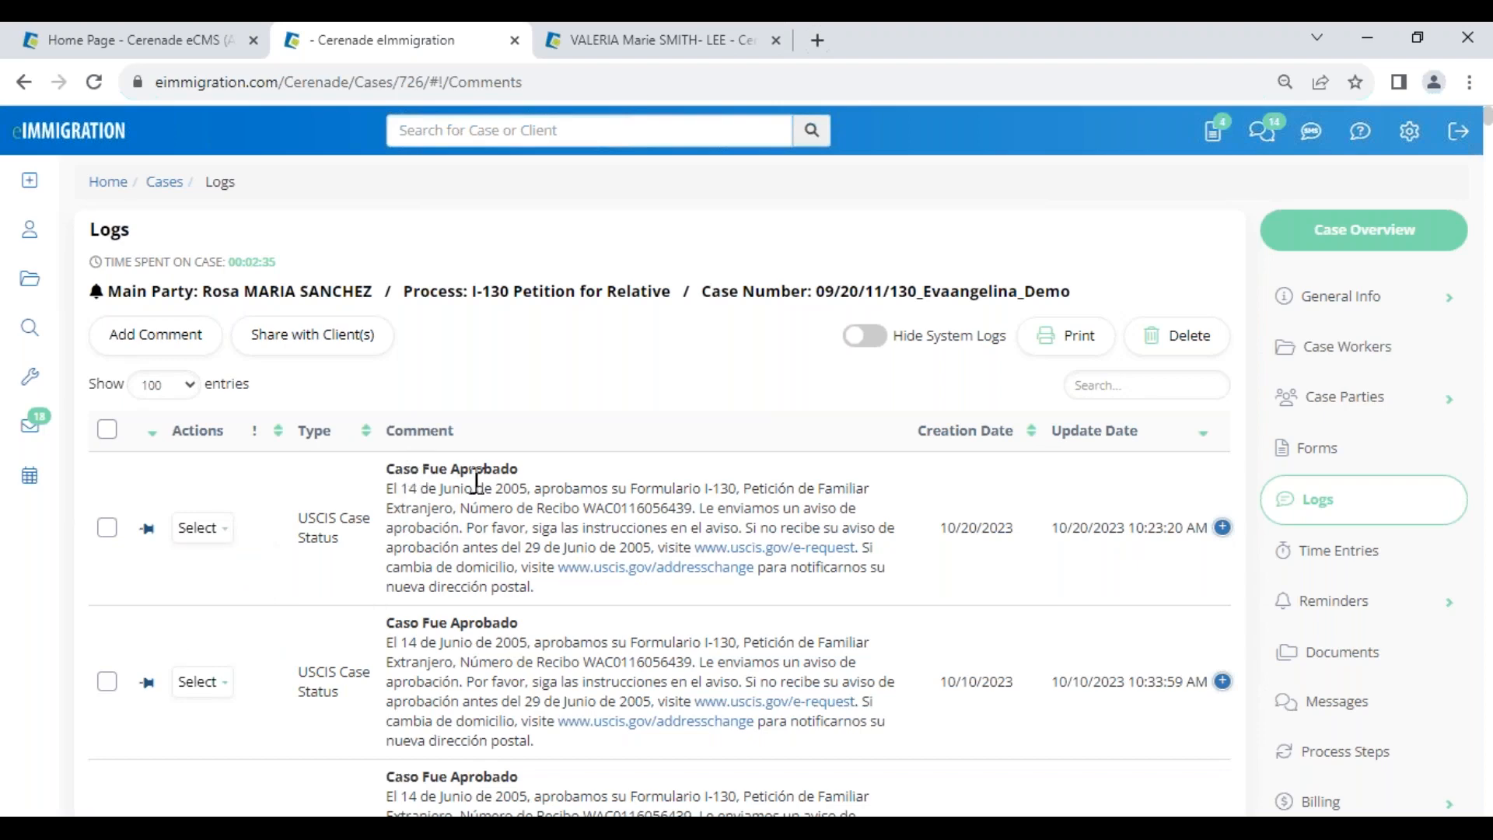
- Return to the home dashboard and open the AOS_One Step _ VV case from the recently updated cases
left_click(35, 138)
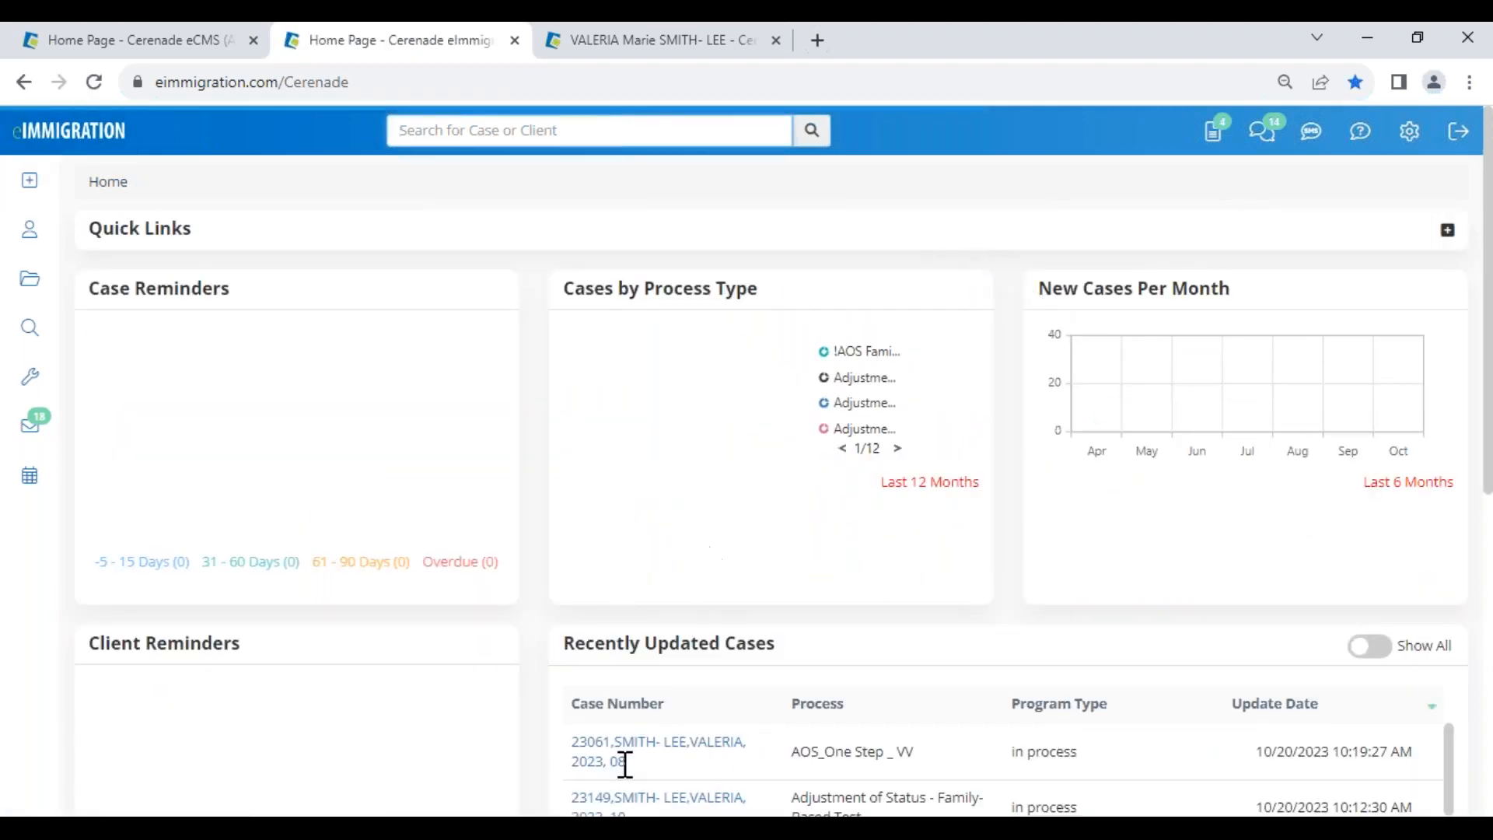
scroll(305, 739, "down", 4)
left_click(631, 43)
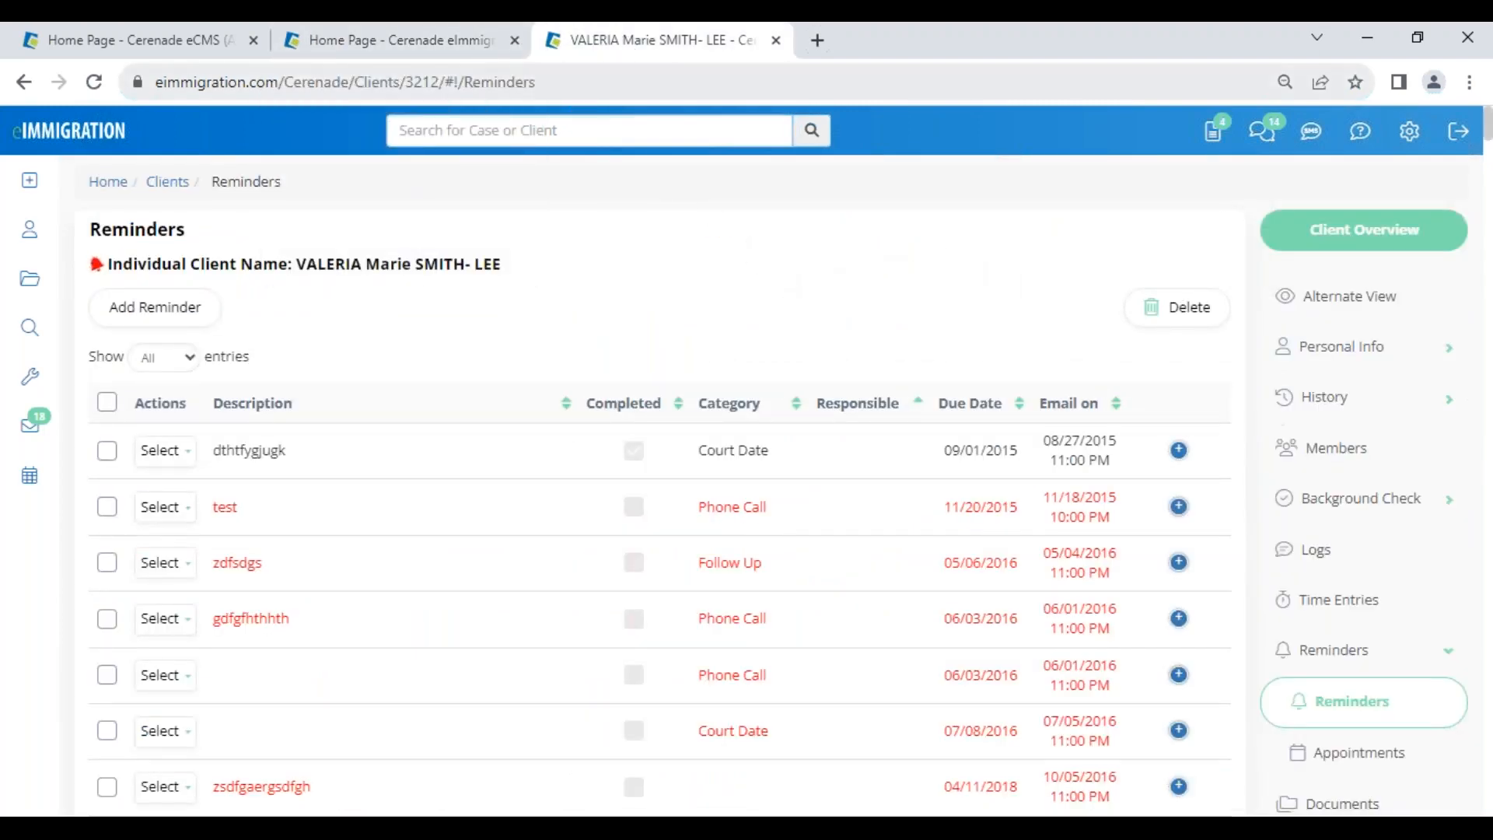
left_click(469, 47)
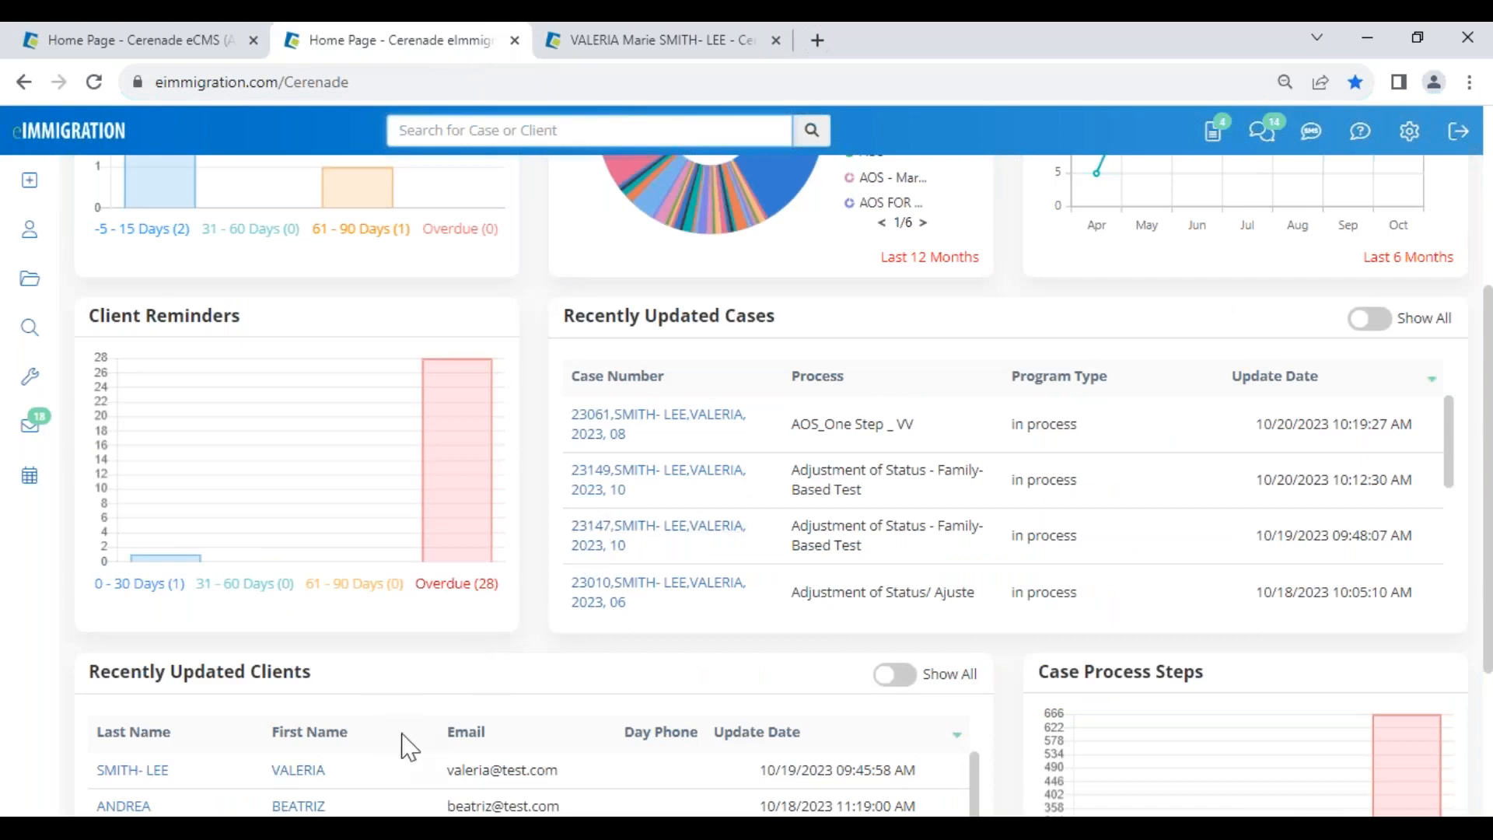
left_click(601, 427)
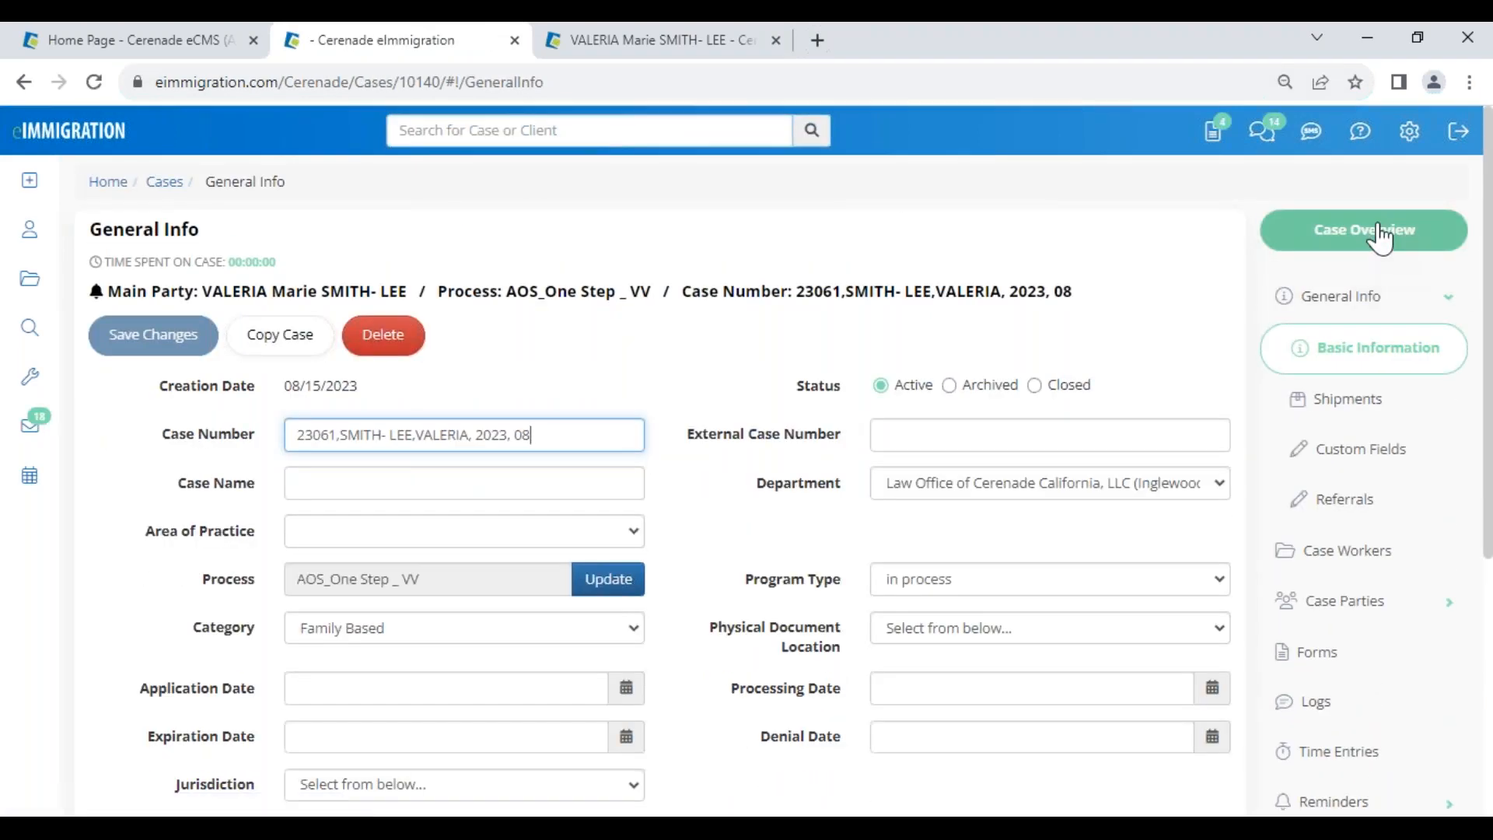
- Open the Case Overview and examine its basic information, case workers, case parties and the forms with their time spent
mouse_move(702, 50)
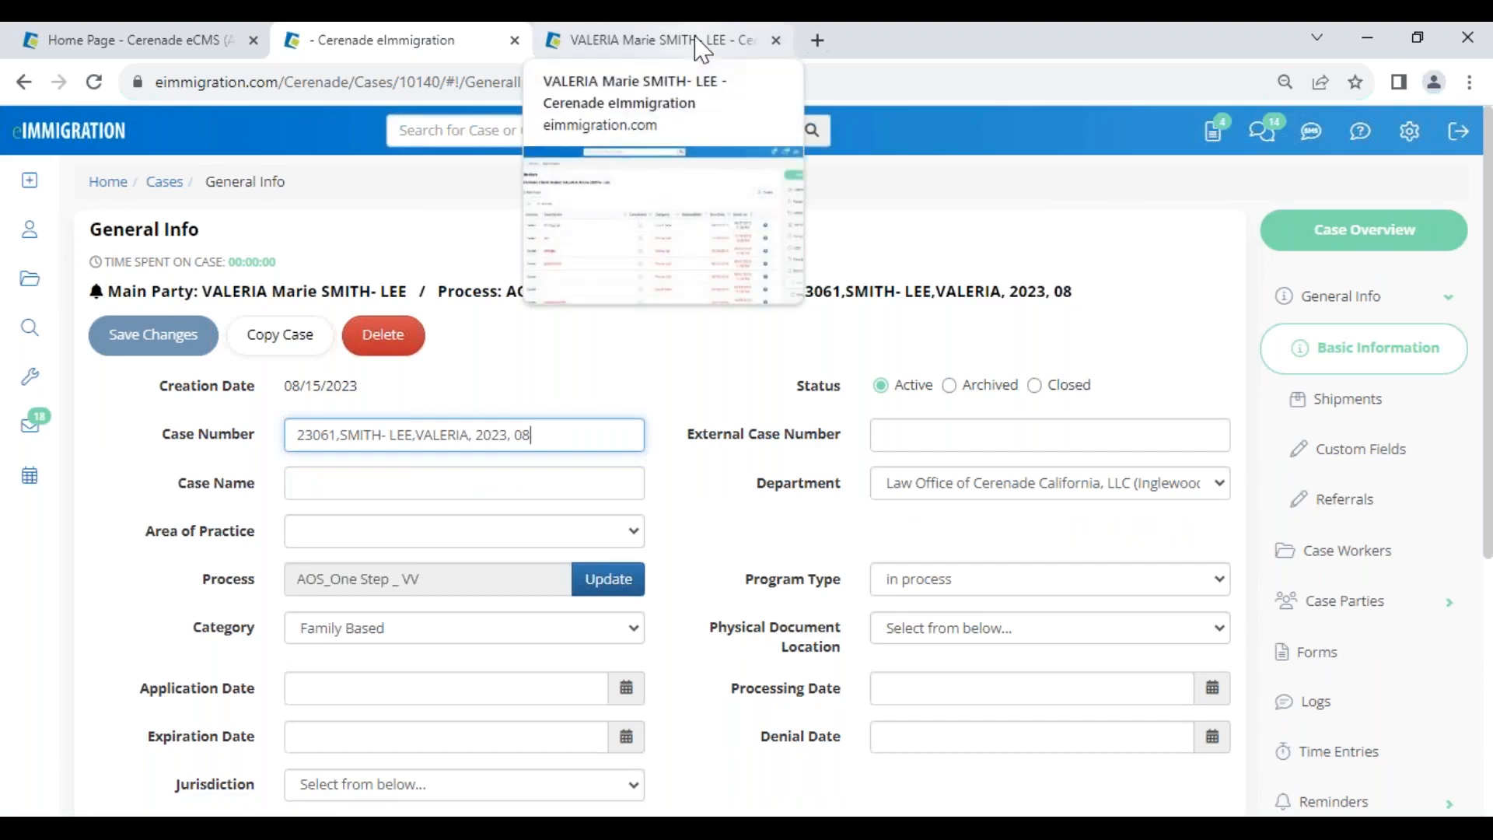
left_click(1346, 237)
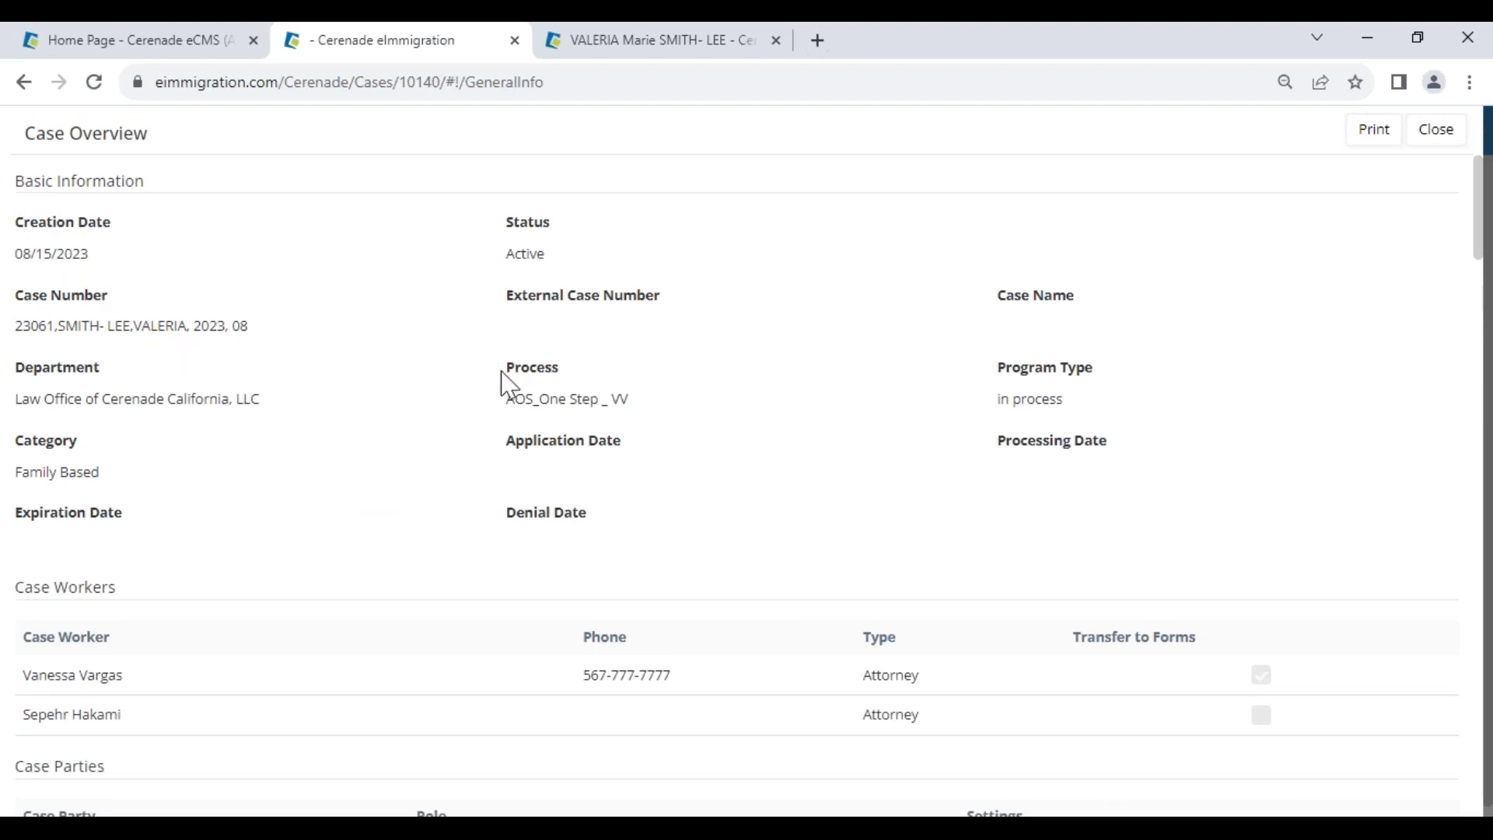
left_click_drag(511, 399, 625, 397)
left_click(676, 526)
scroll(671, 523, "down", 4)
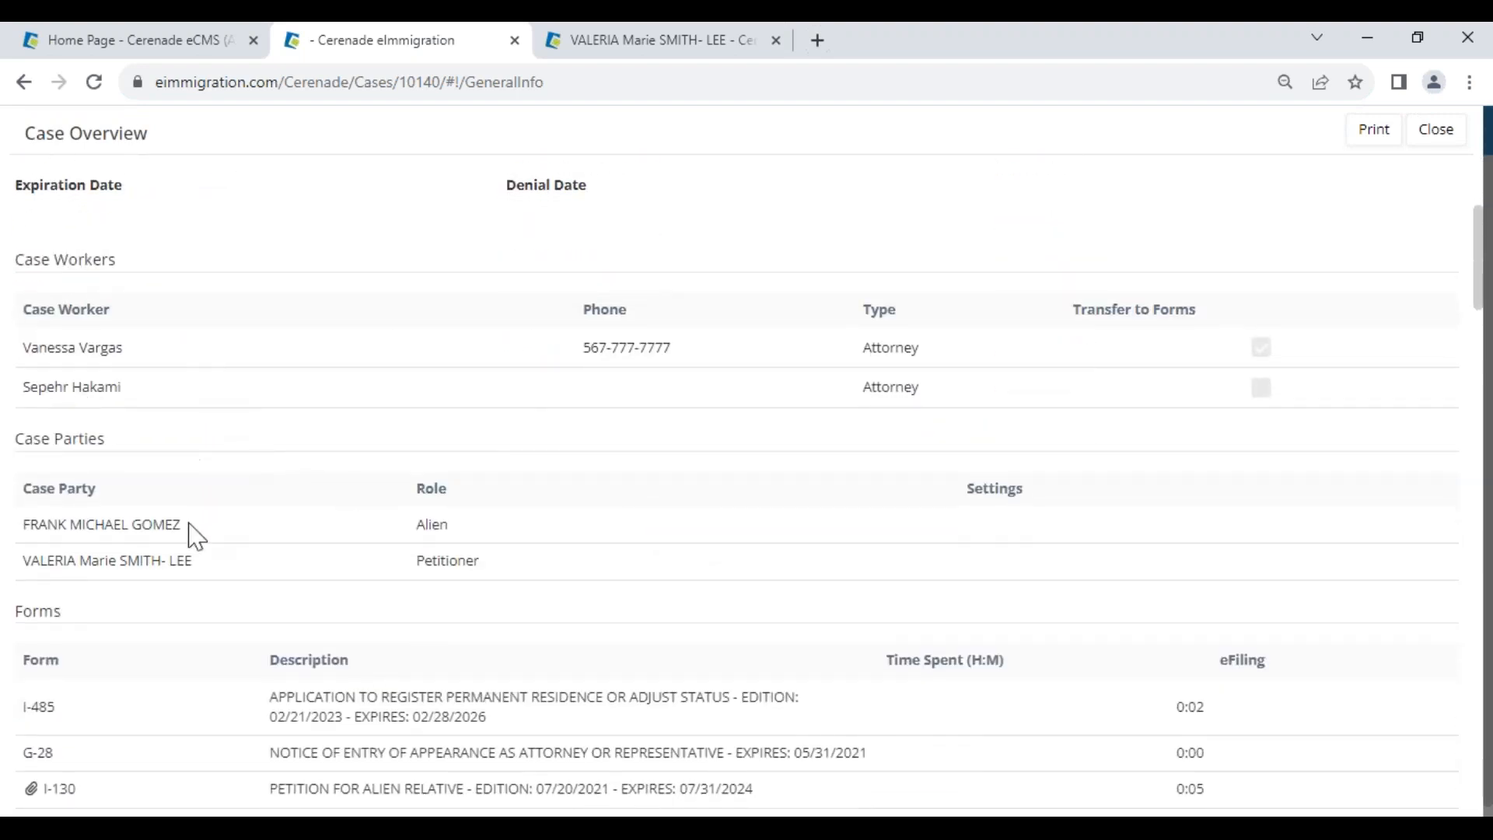
scroll(195, 535, "down", 1)
scroll(433, 506, "down", 4)
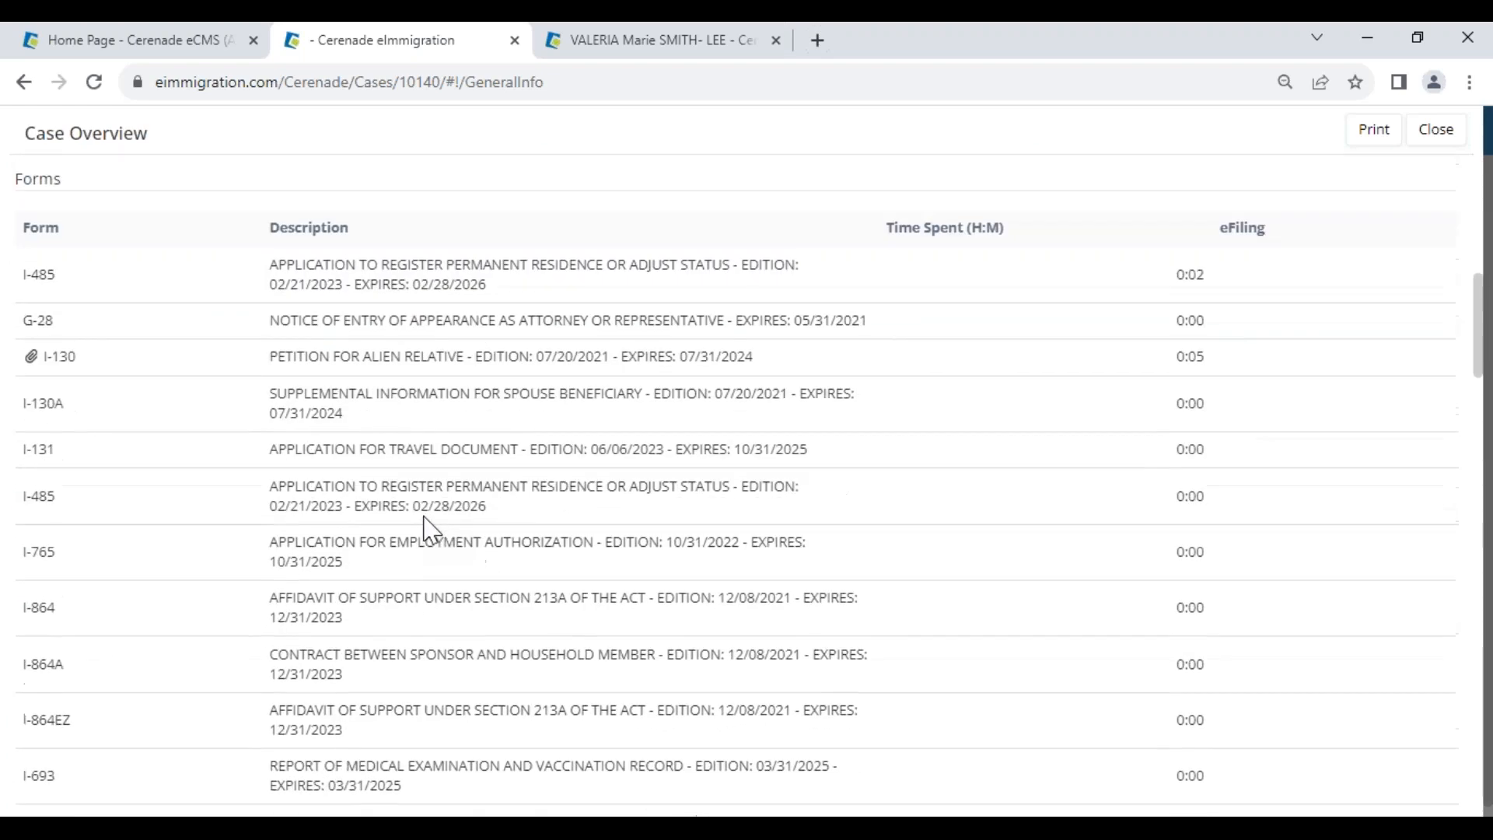
left_click_drag(1170, 250, 1220, 250)
- Examine the logs, reminders, documents, letters and process steps in the Case Overview, and close it
scroll(483, 590, "down", 4)
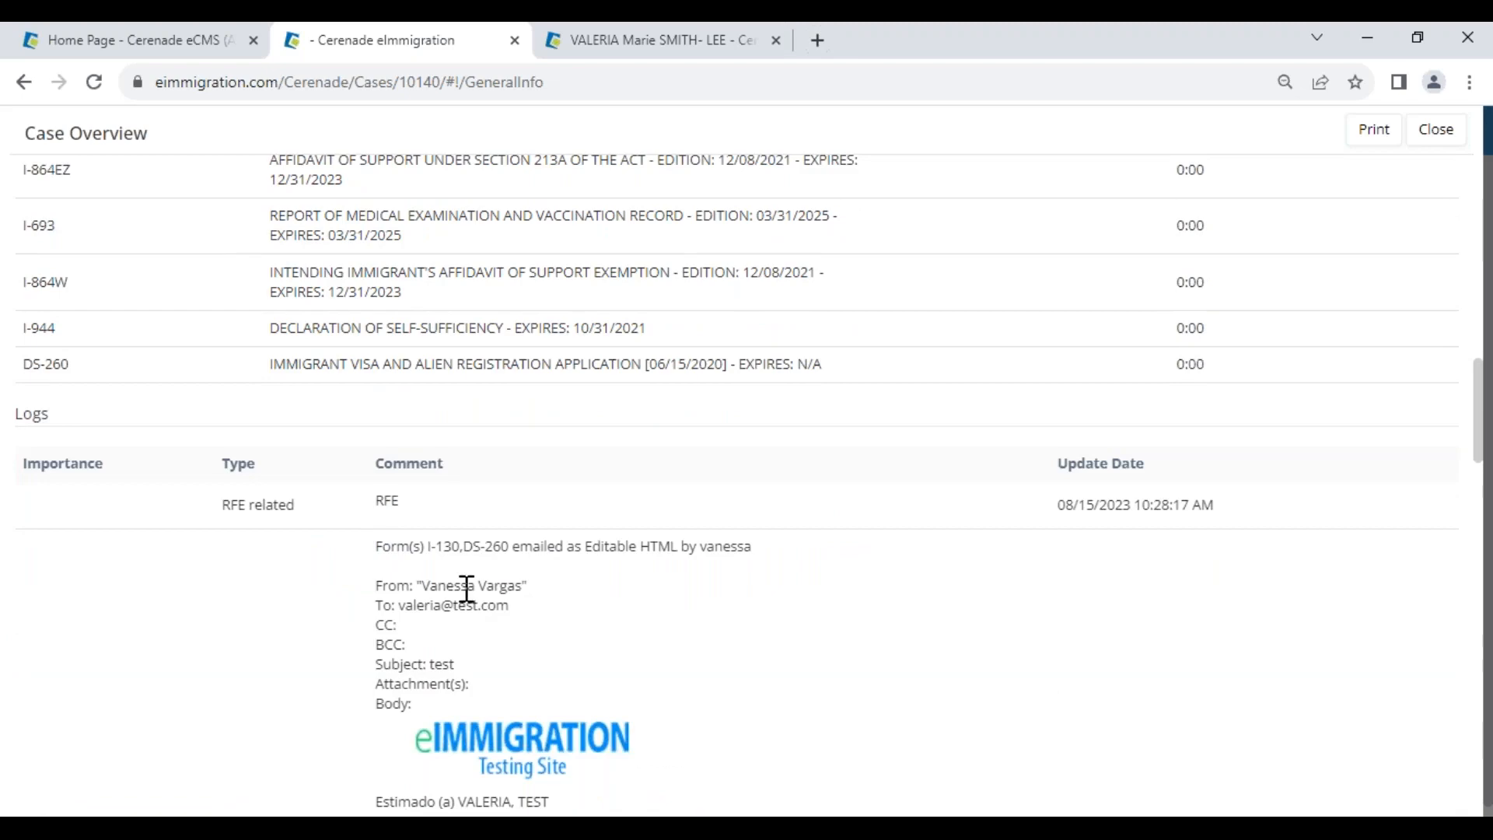
scroll(466, 589, "down", 12)
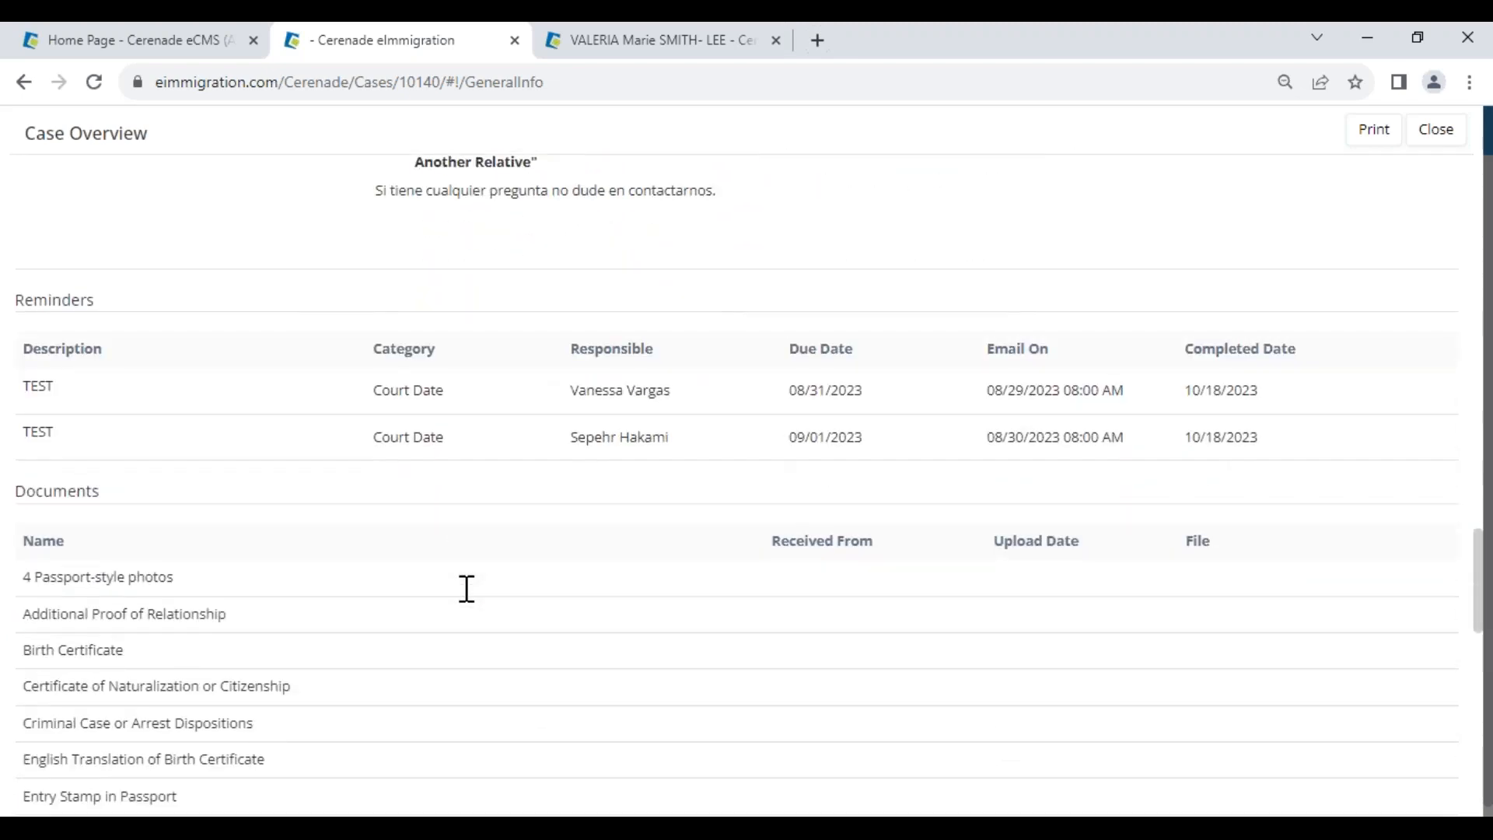
scroll(467, 589, "down", 12)
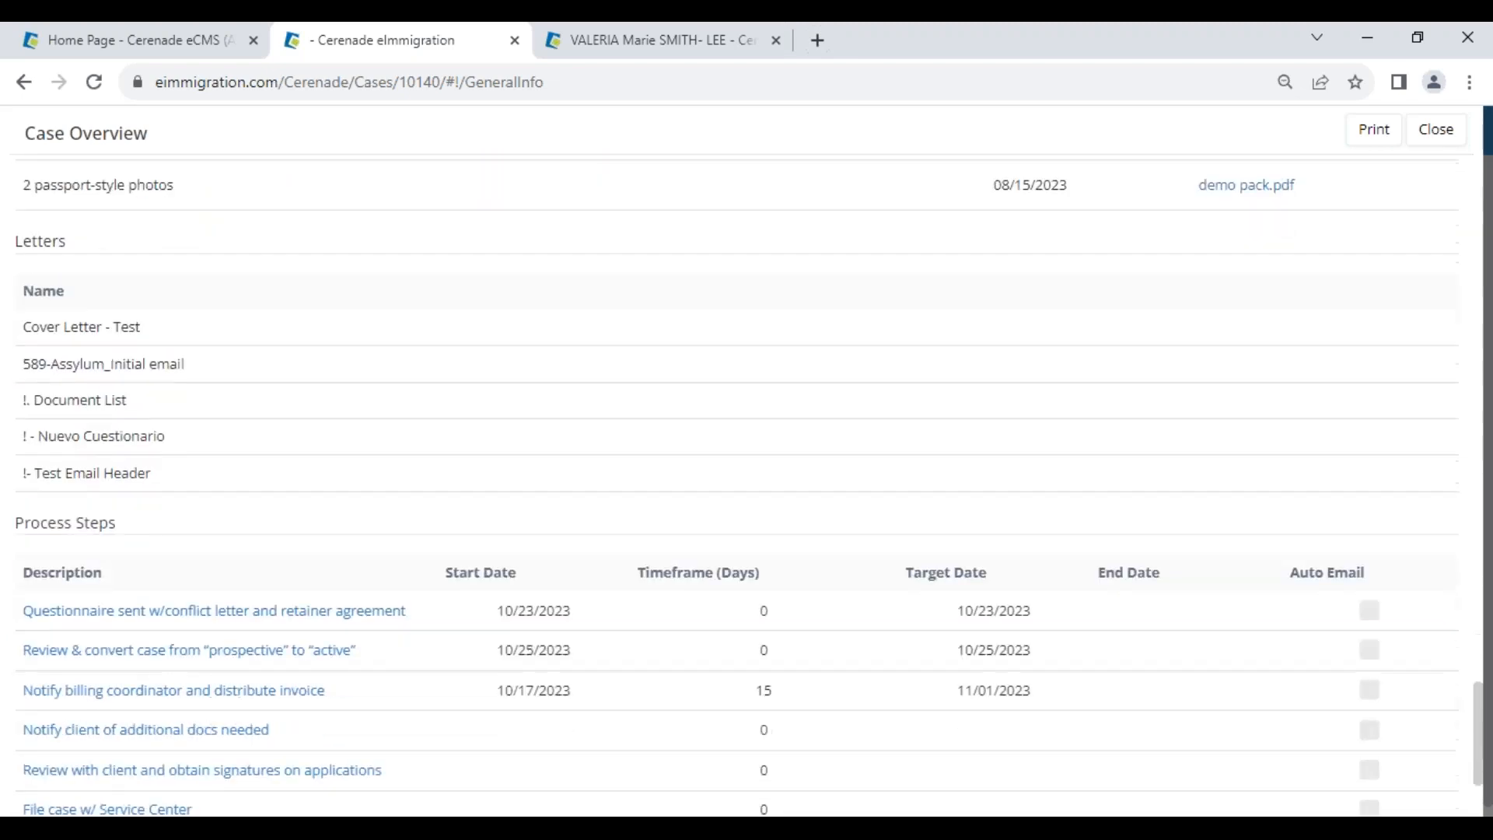
scroll(735, 481, "down", 2)
left_click_drag(30, 413, 165, 449)
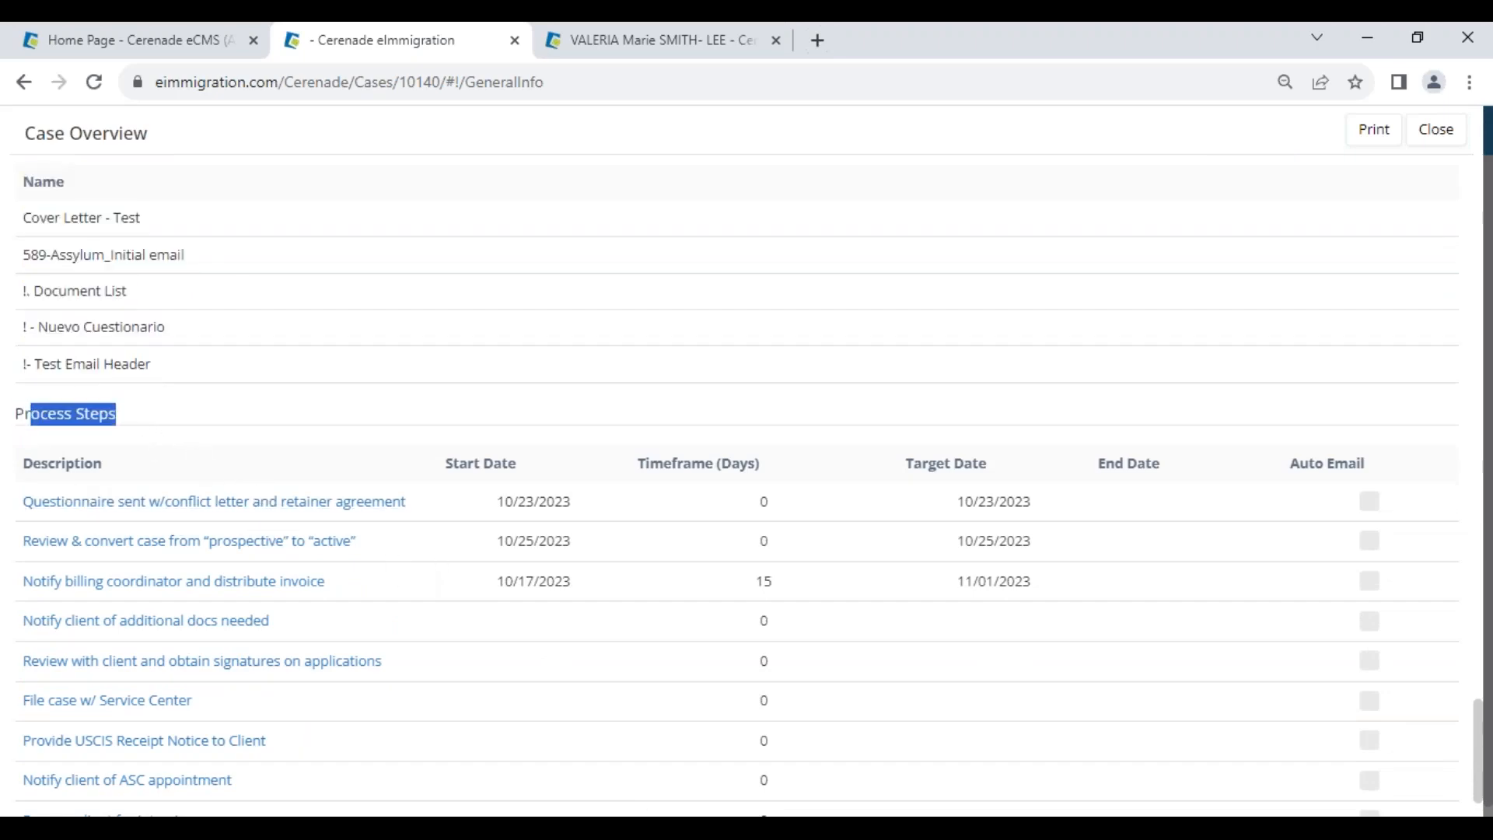
scroll(361, 484, "up", 6)
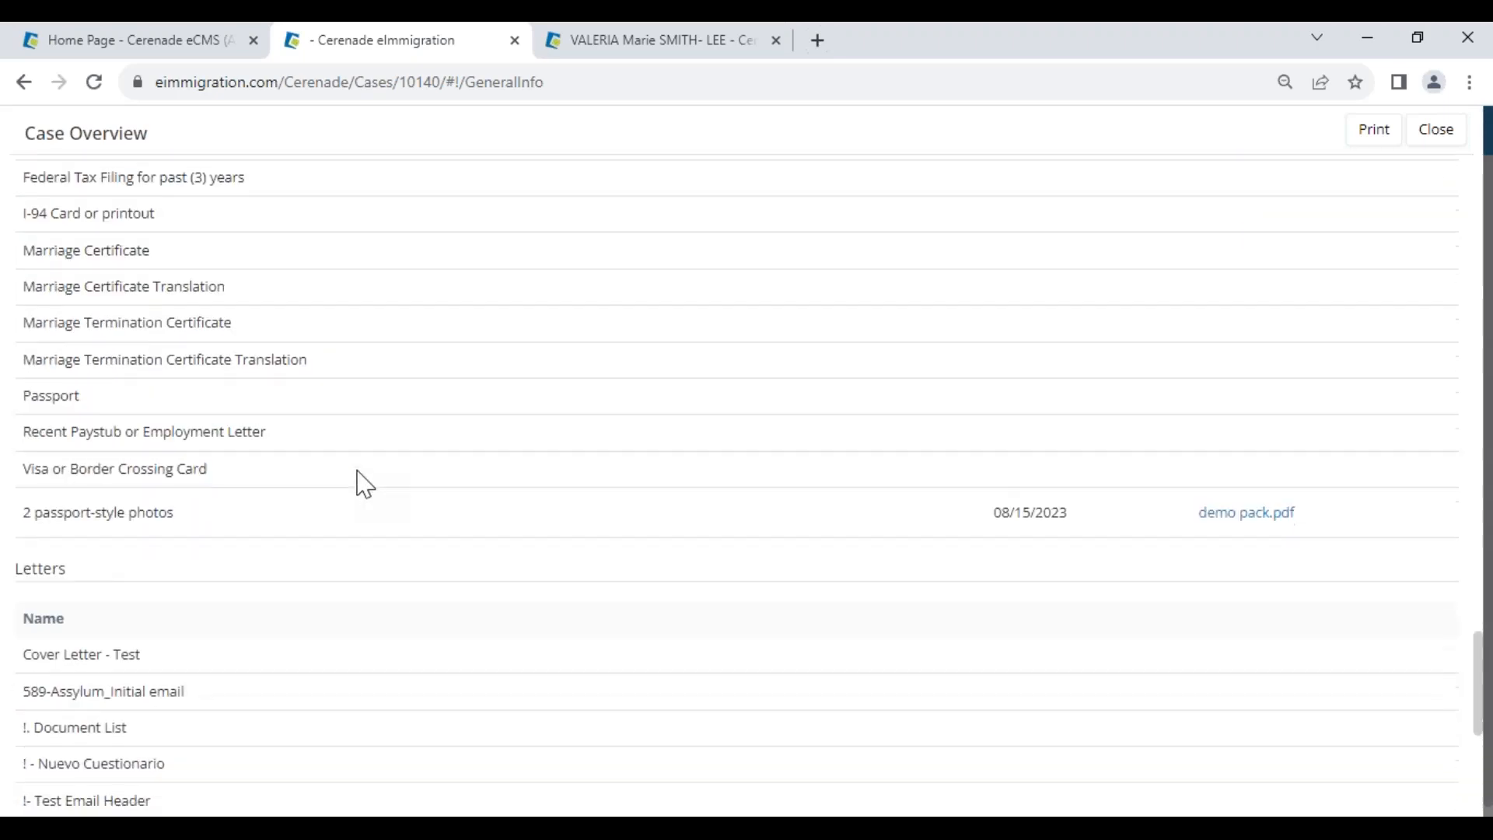
scroll(381, 471, "up", 4)
scroll(1243, 800, "down", 3)
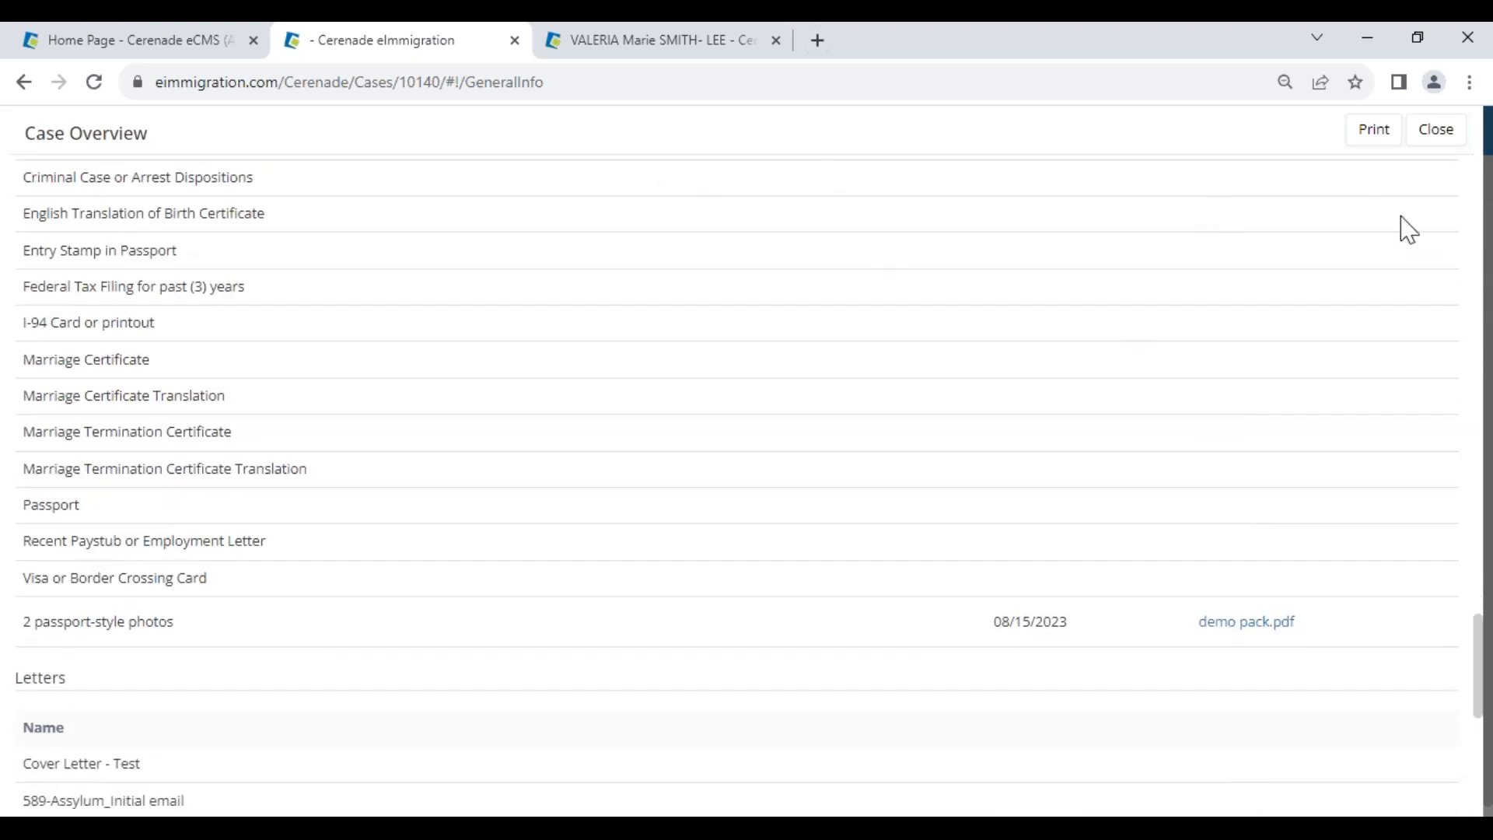
left_click(1439, 133)
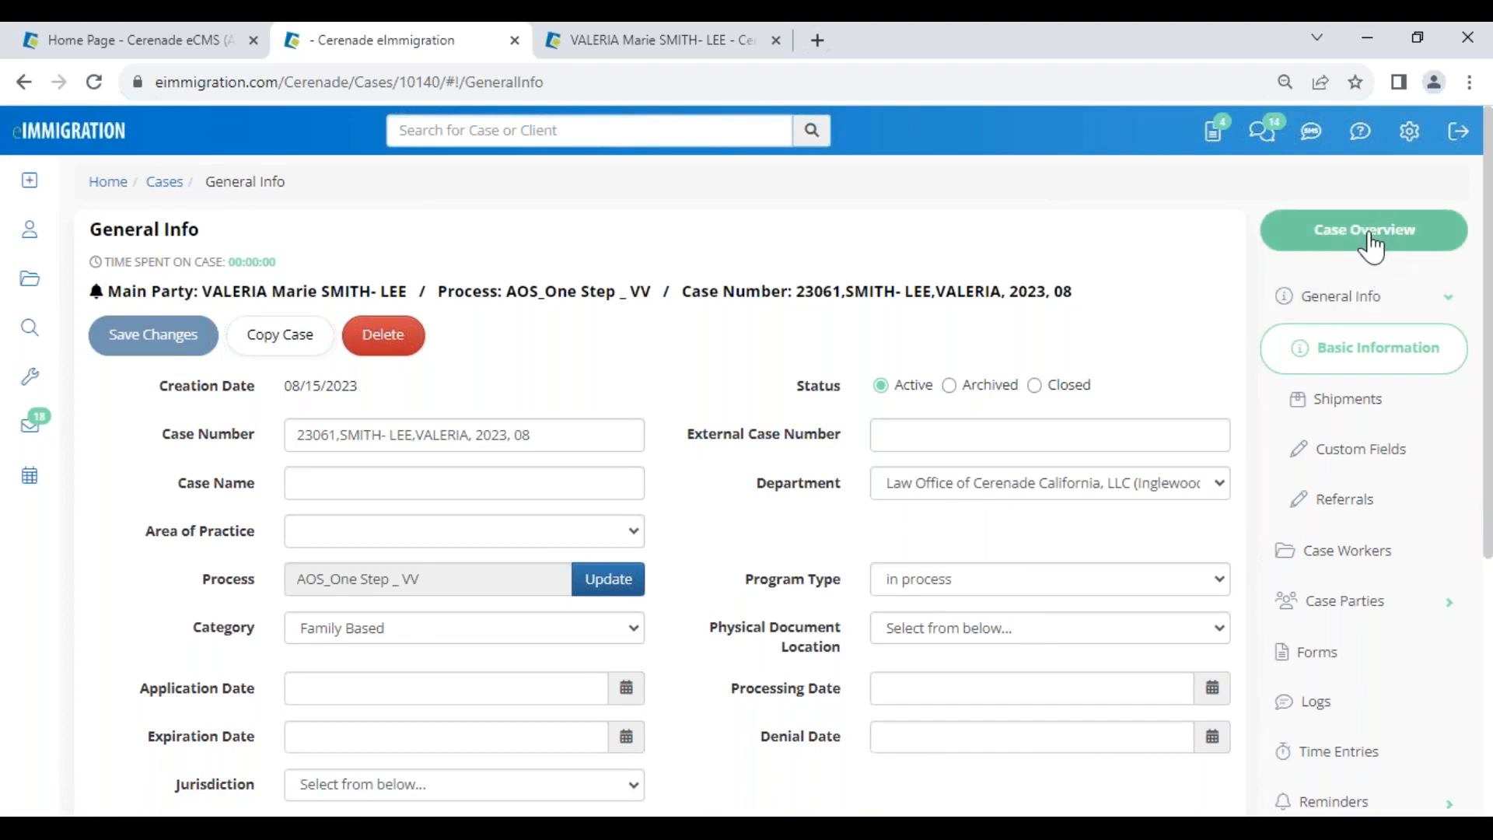
- Review the client's Client Overview with its Reminders and I-94s sections collapsed, and close it
left_click(696, 40)
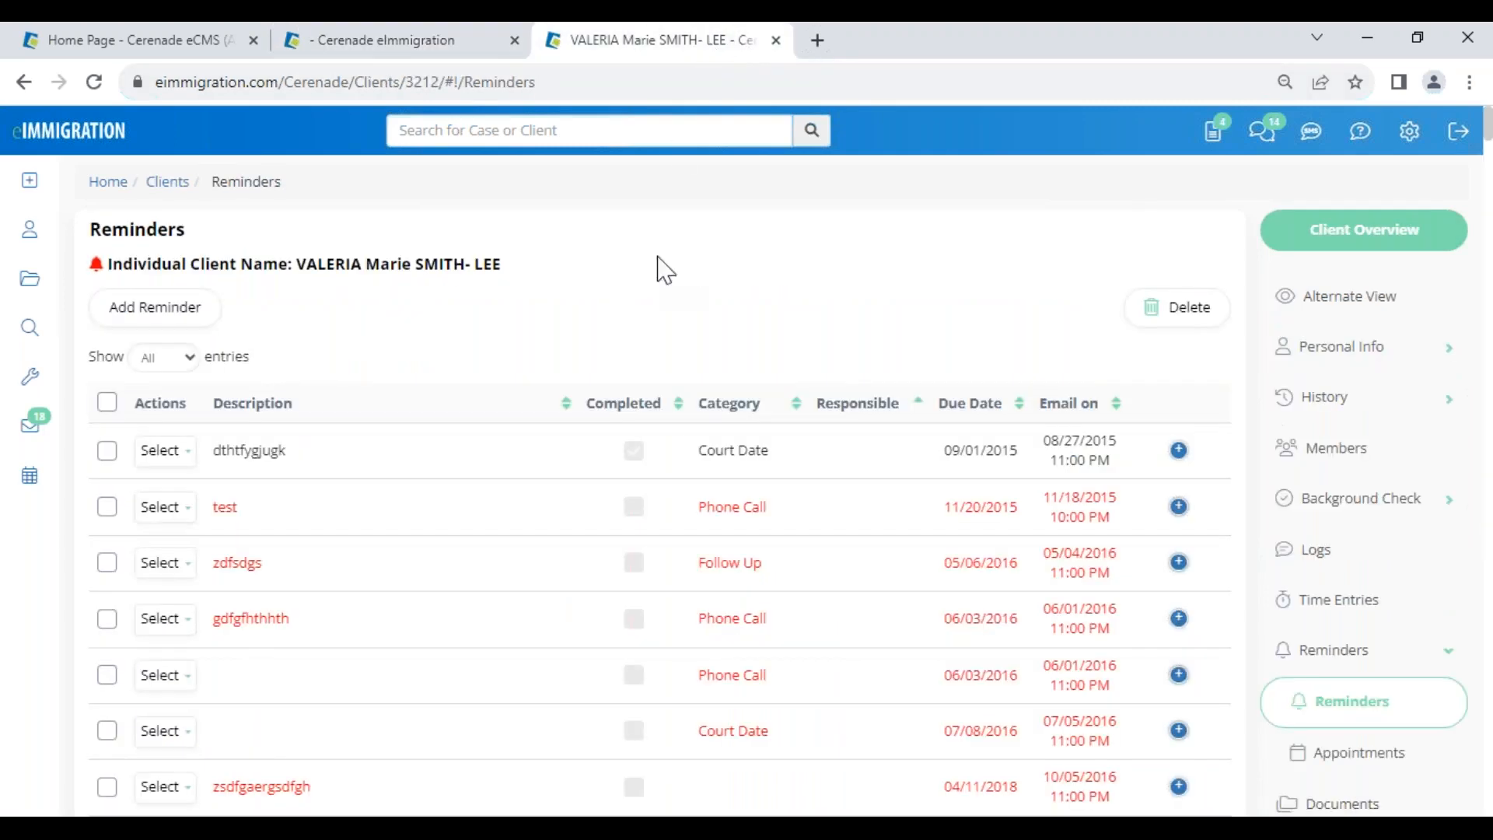
left_click(1363, 234)
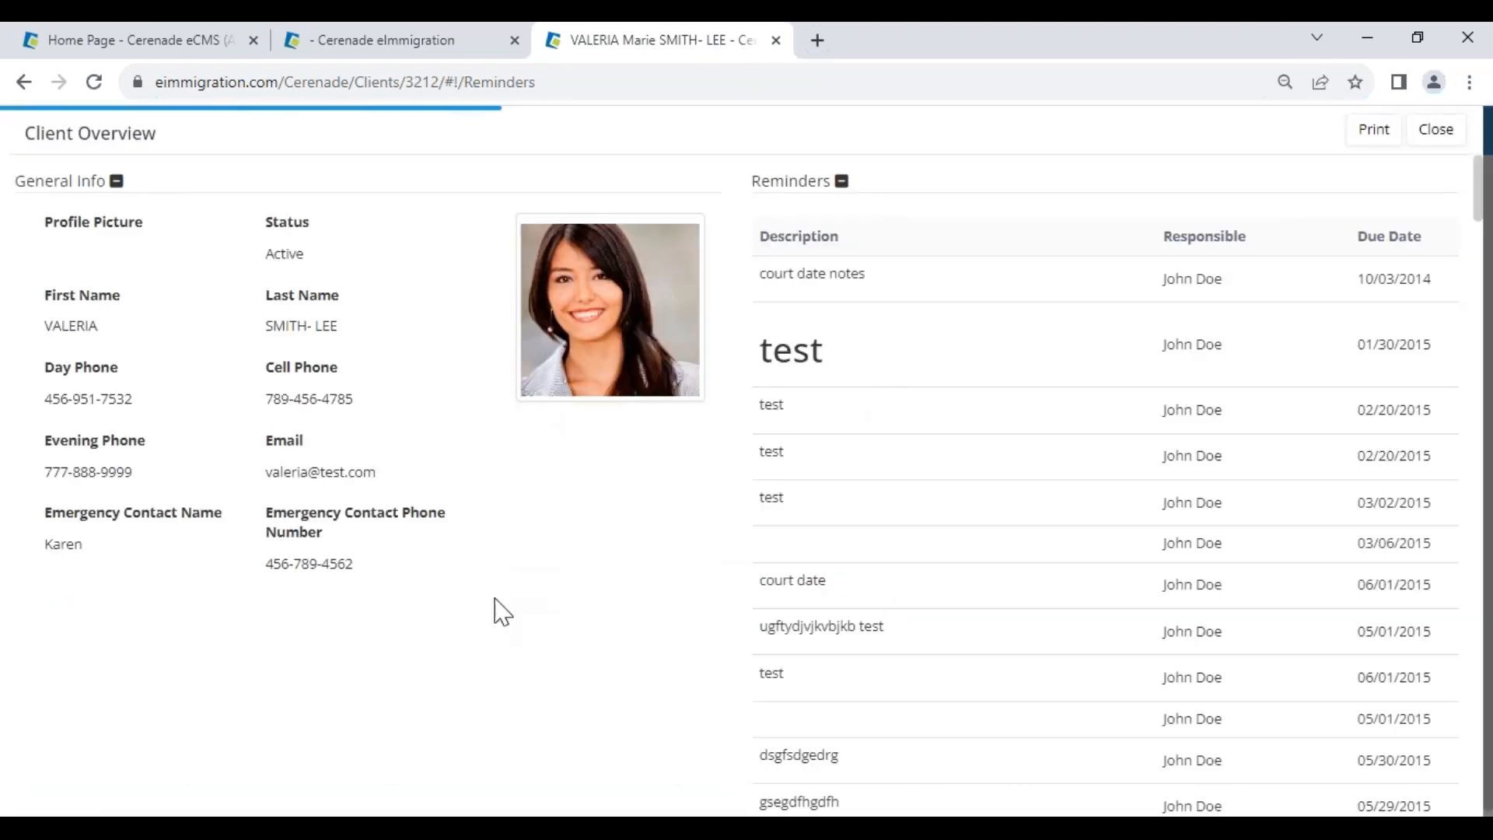
left_click_drag(766, 271, 845, 274)
left_click(841, 182)
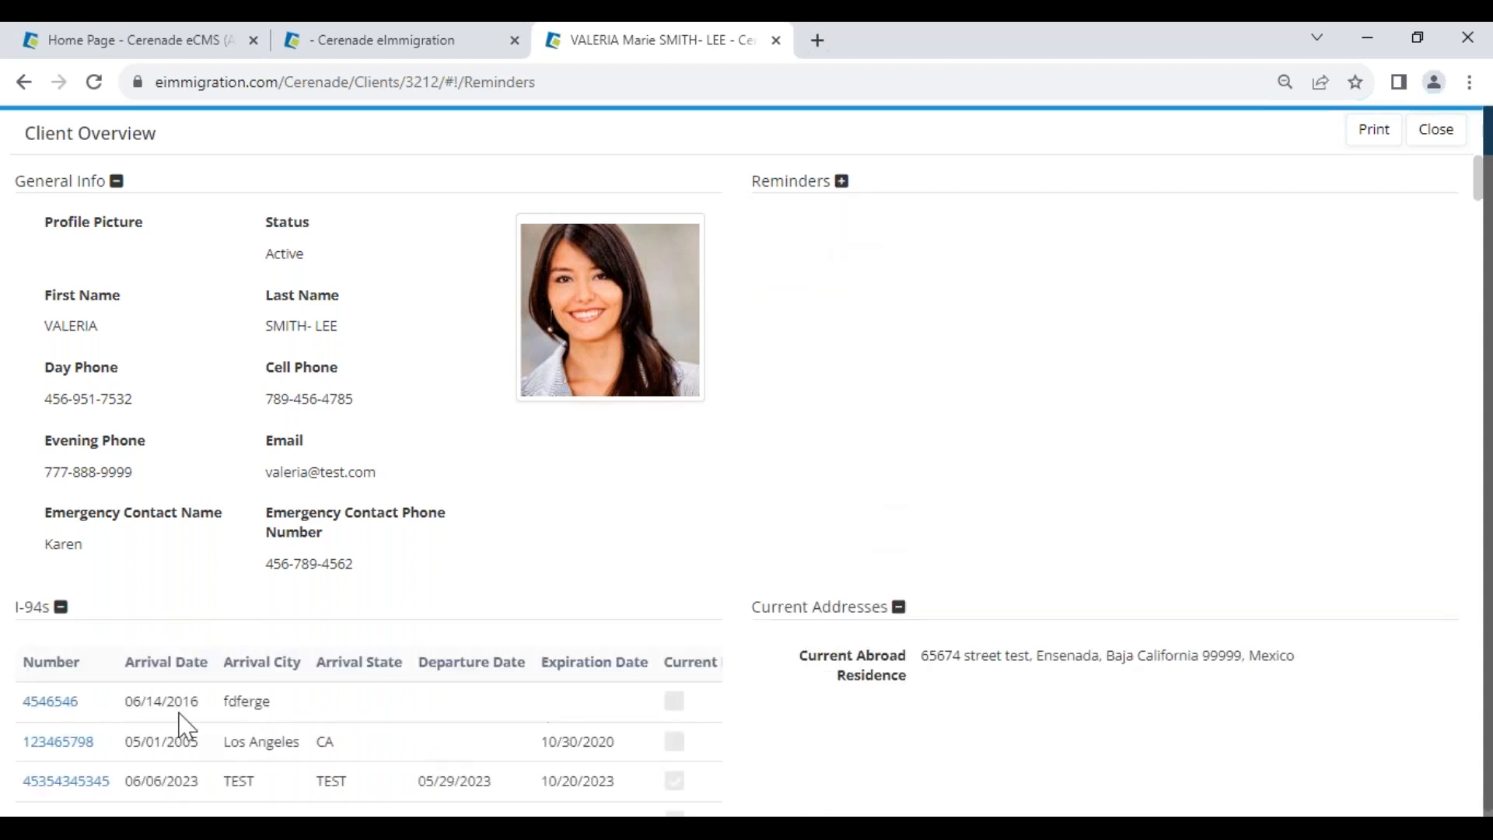
scroll(183, 723, "down", 1)
left_click(61, 497)
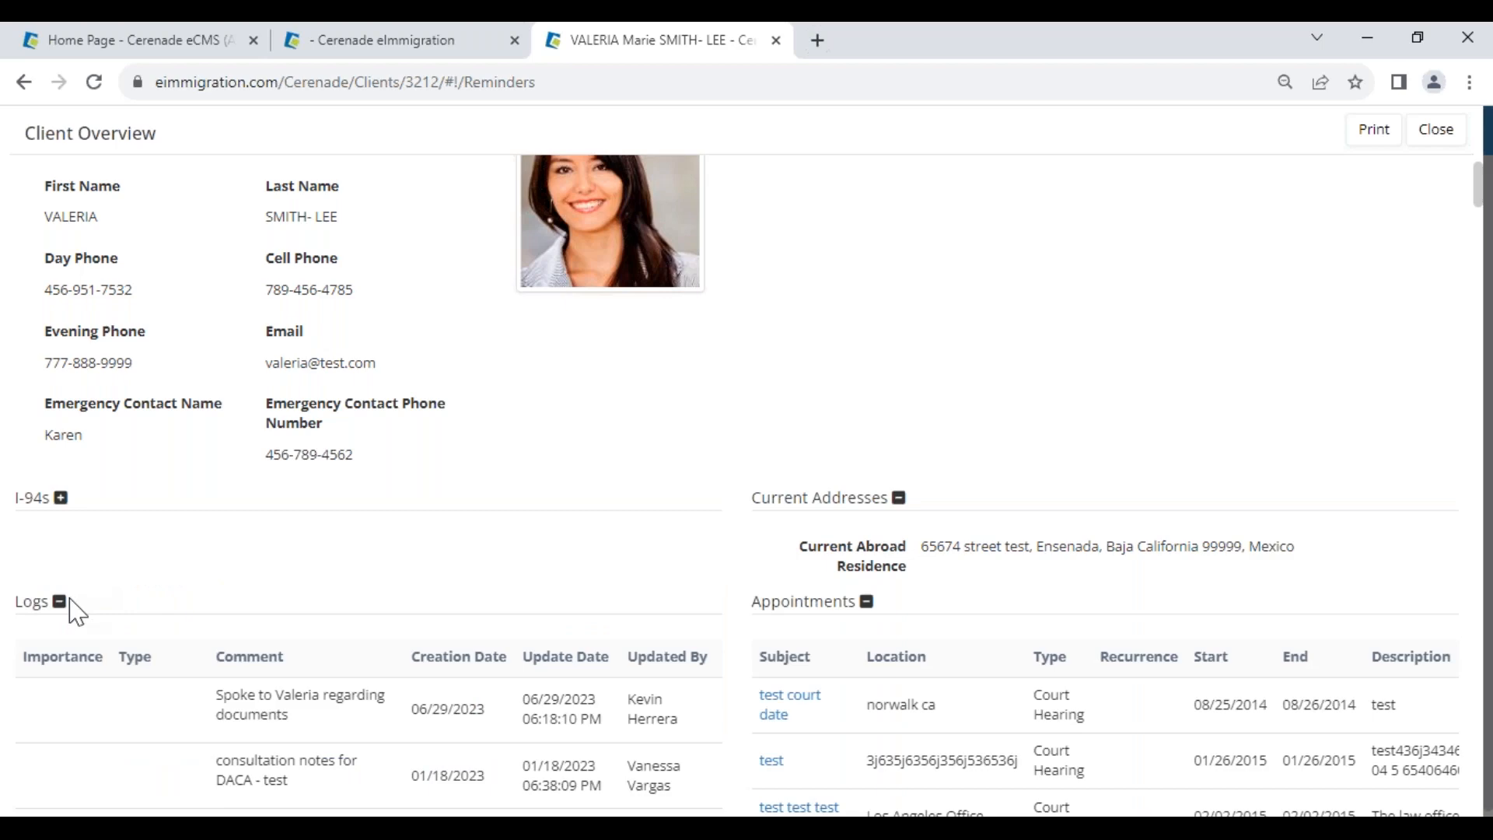
left_click(1440, 133)
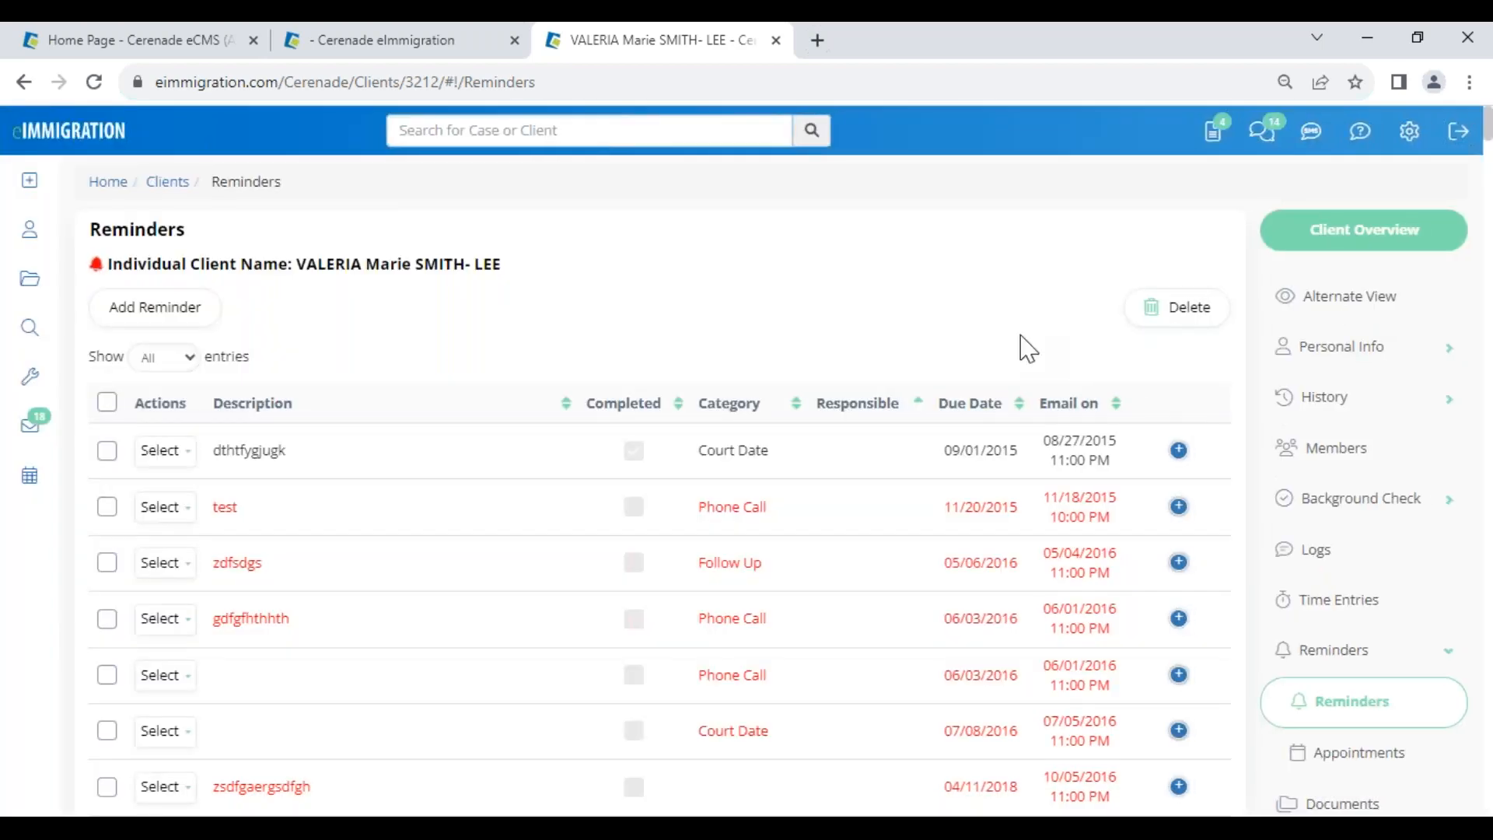
- Open the Client Overview settings in the user preferences and examine the block layout for individual clients
left_click(1411, 134)
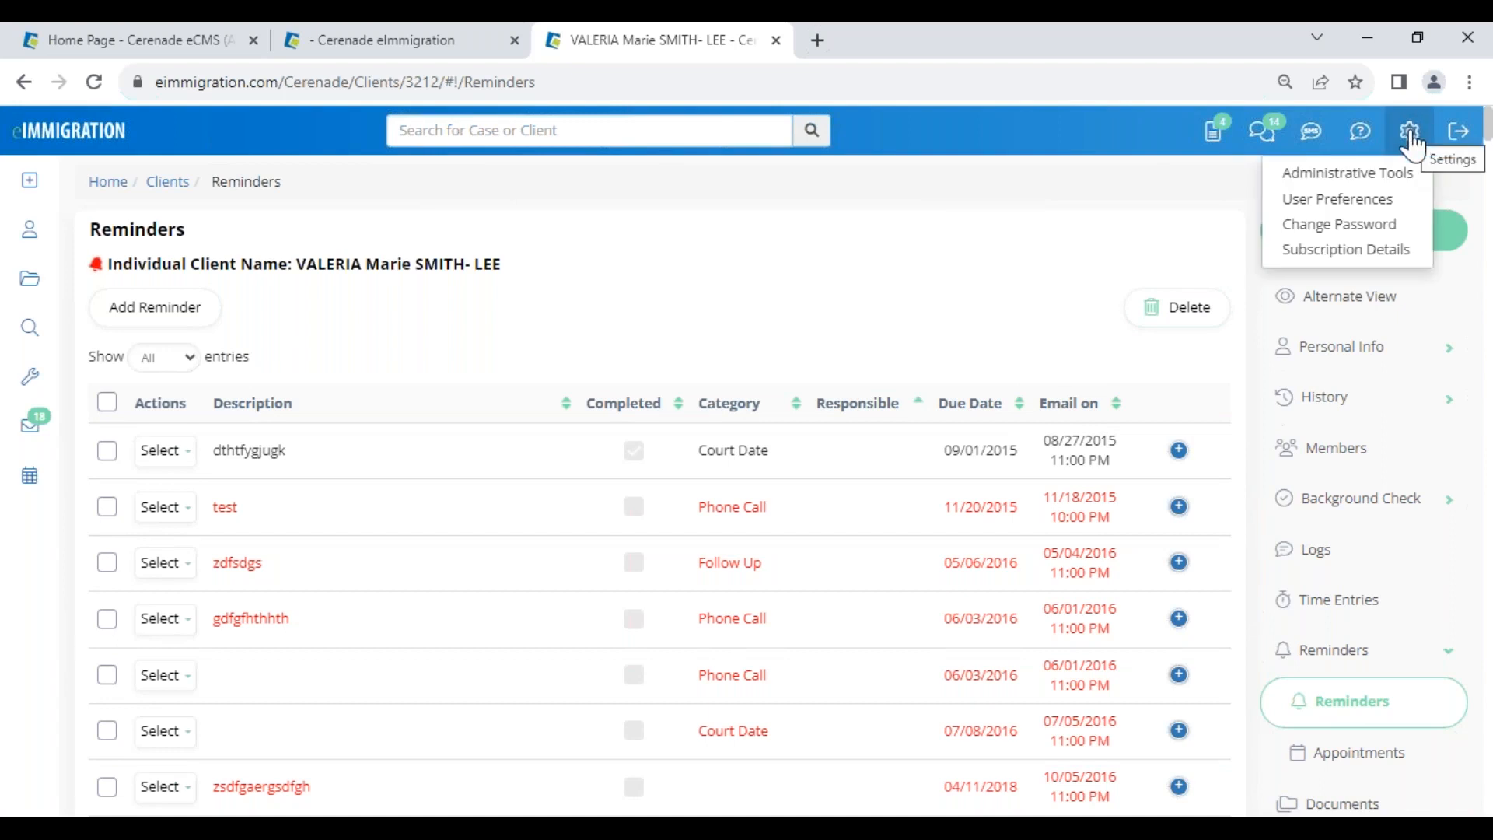
left_click(1367, 203)
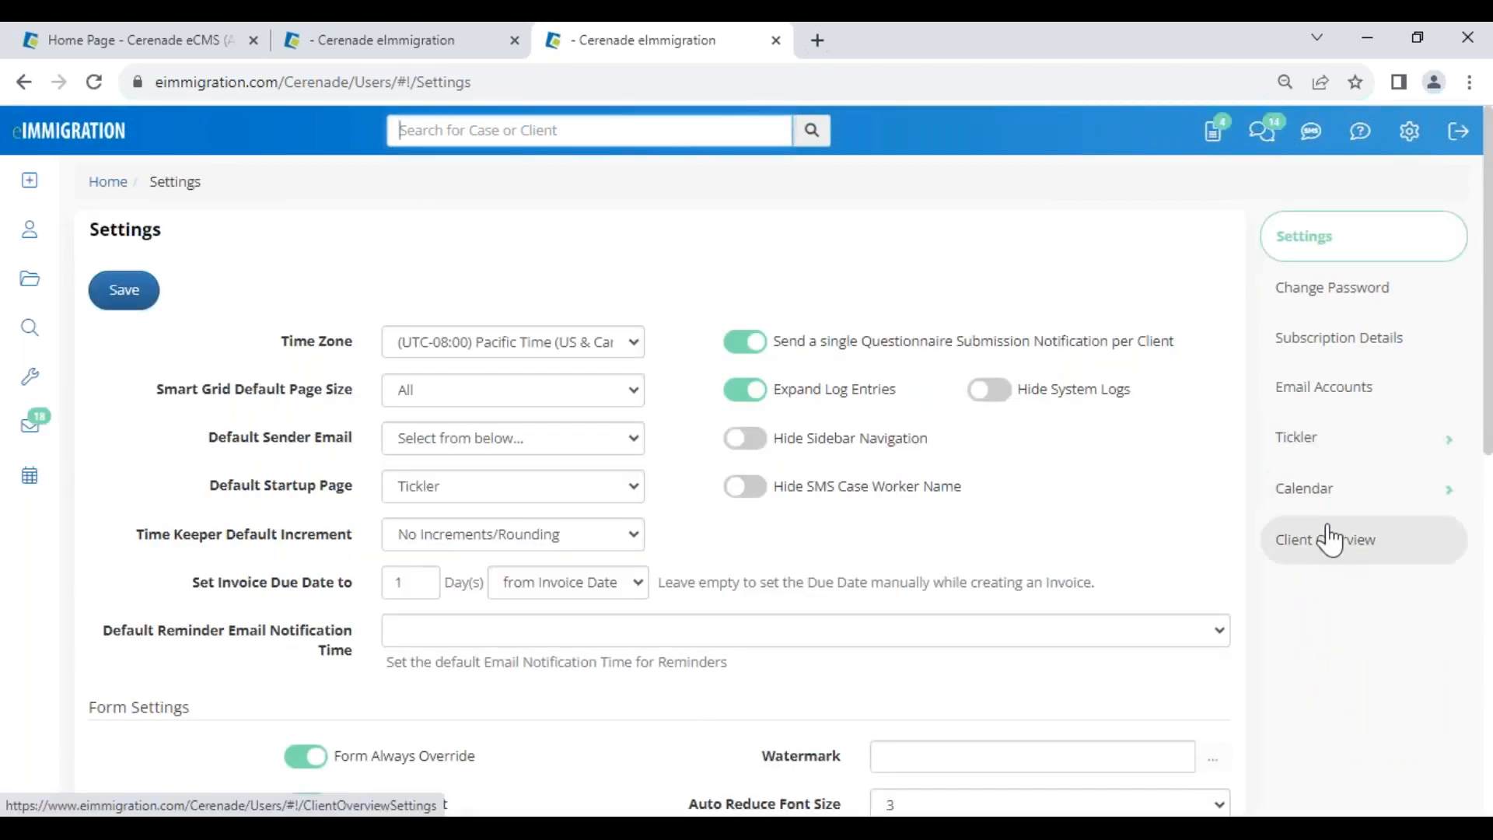
left_click(1320, 544)
scroll(786, 627, "down", 3)
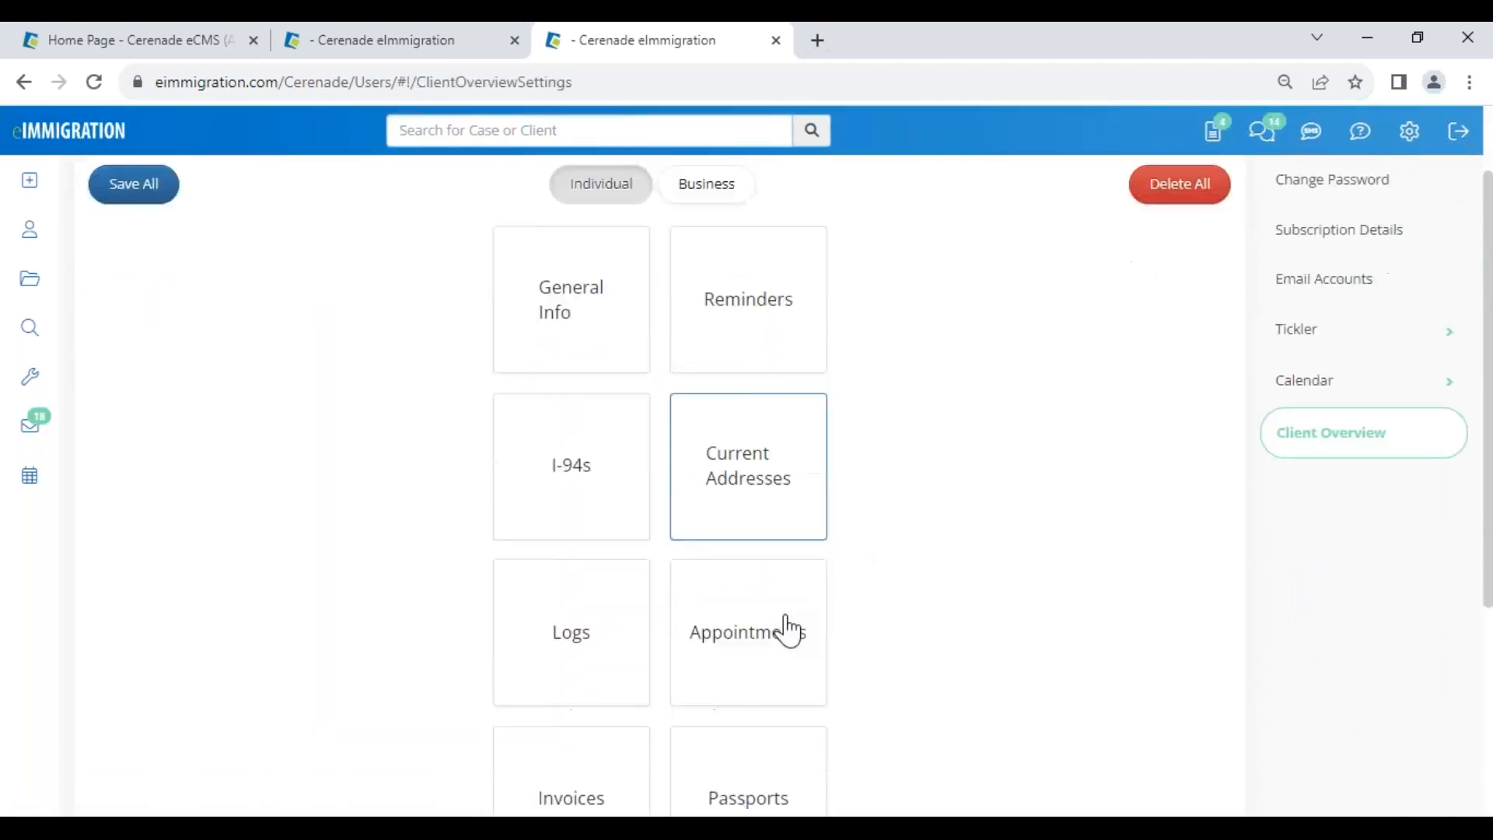
scroll(750, 688, "down", 1)
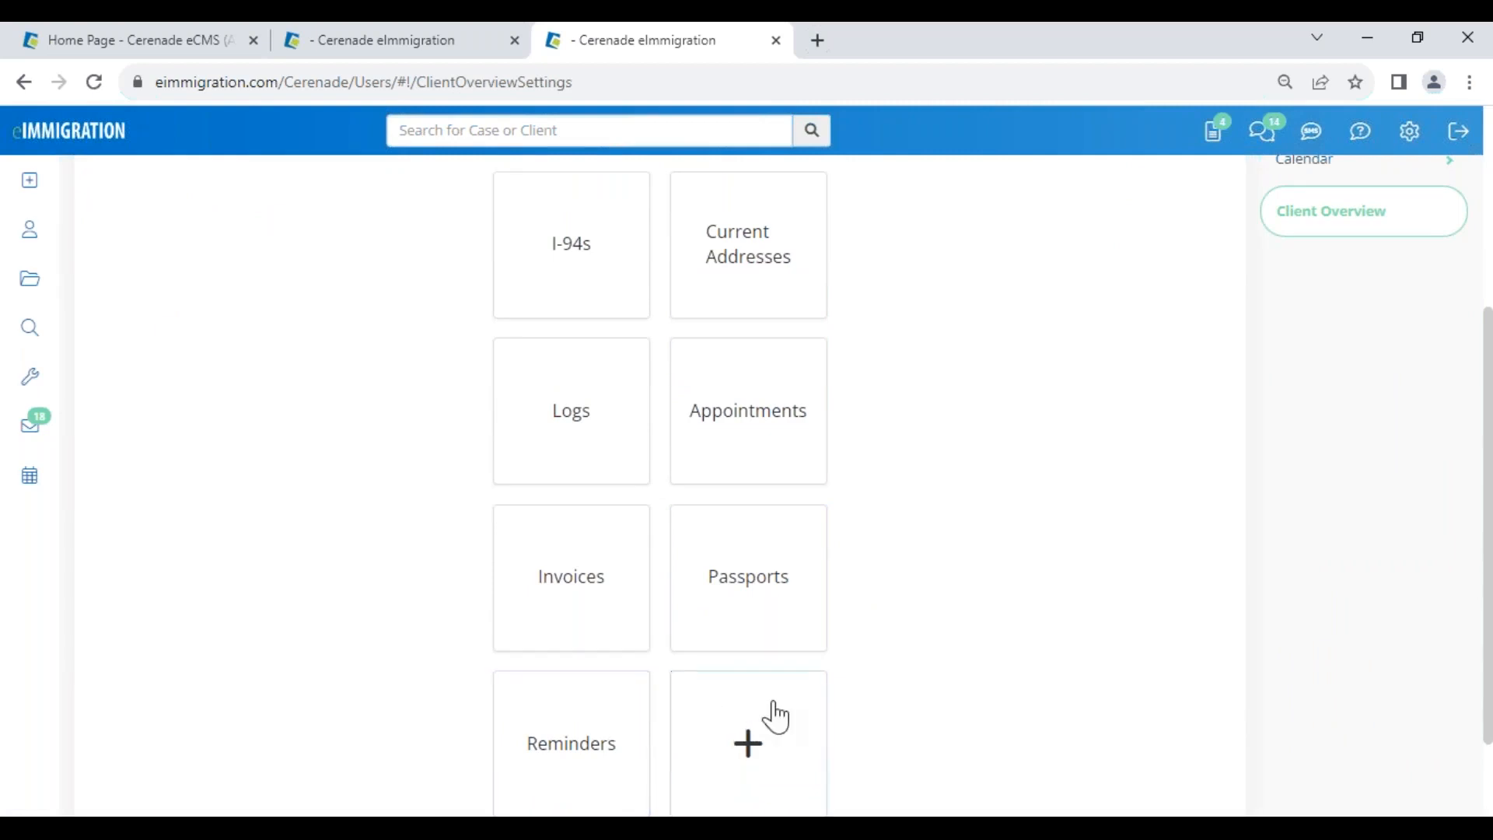
scroll(753, 772, "up", 1)
scroll(750, 661, "up", 3)
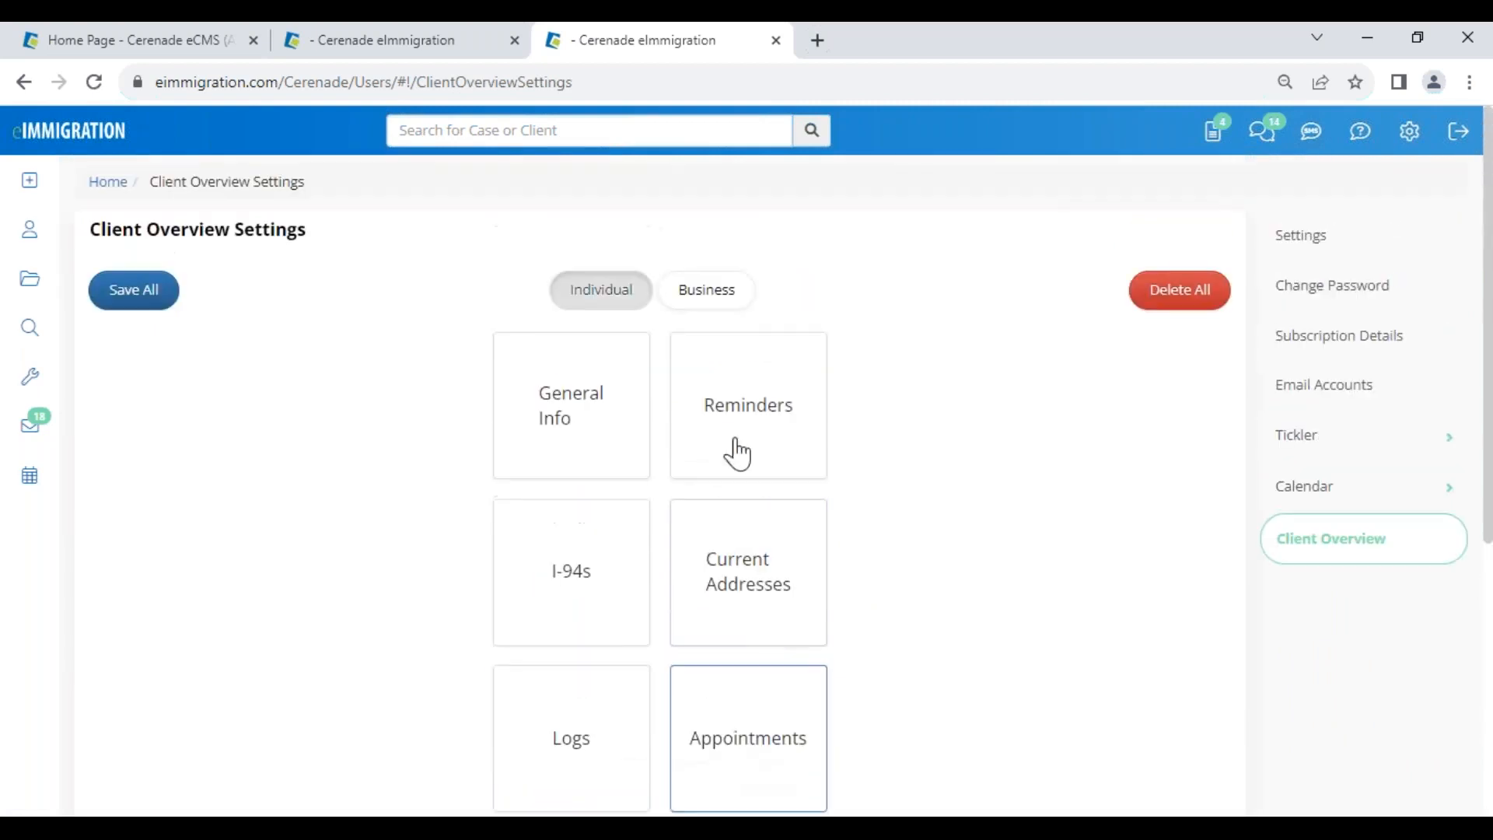
- View the firm-wide Client Overview layout in the administrator's application settings, and return to the AOS_One Step _ VV case
left_click(165, 46)
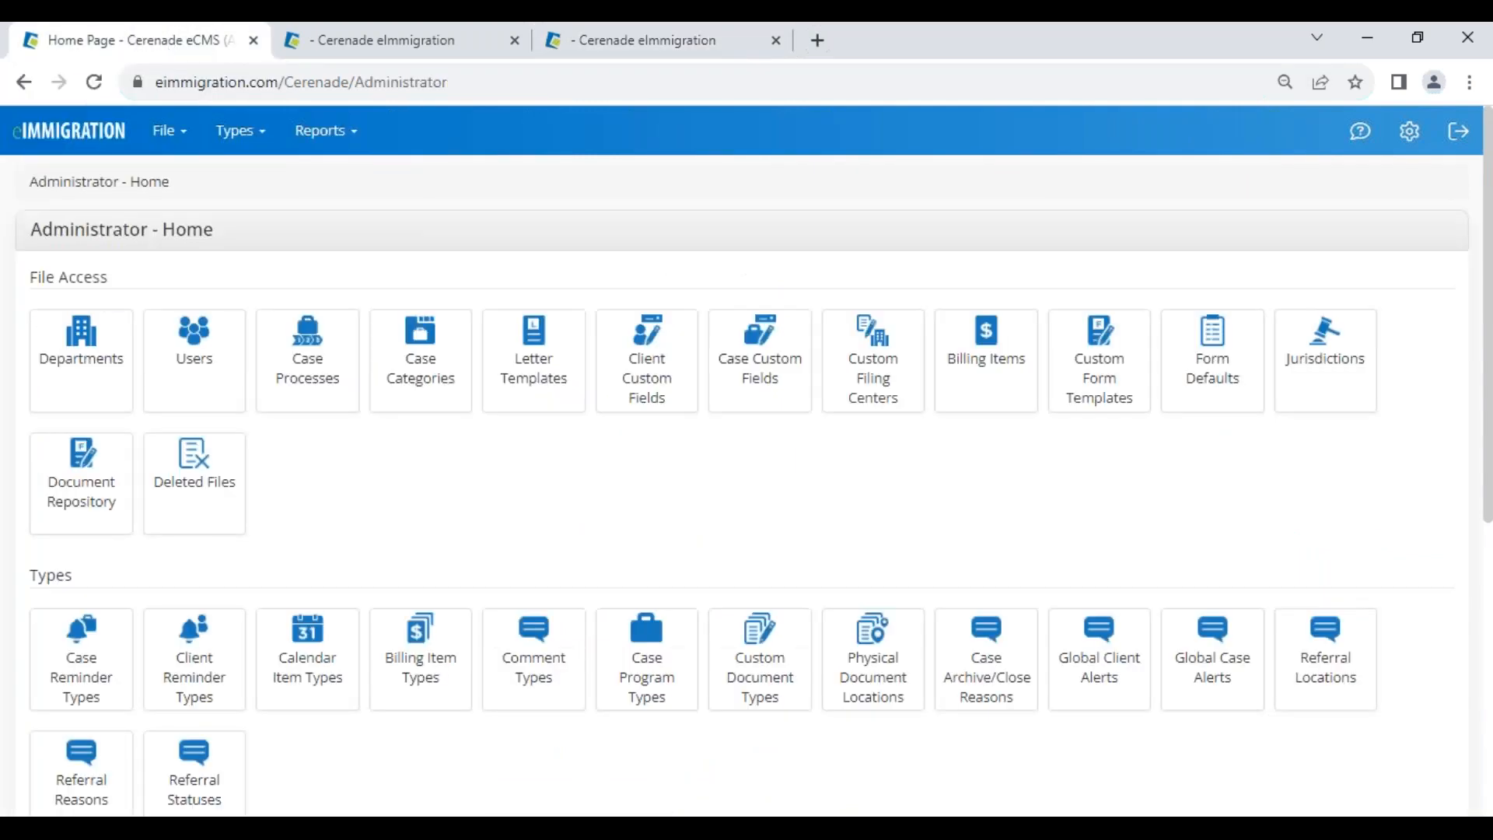
left_click_drag(31, 230, 267, 244)
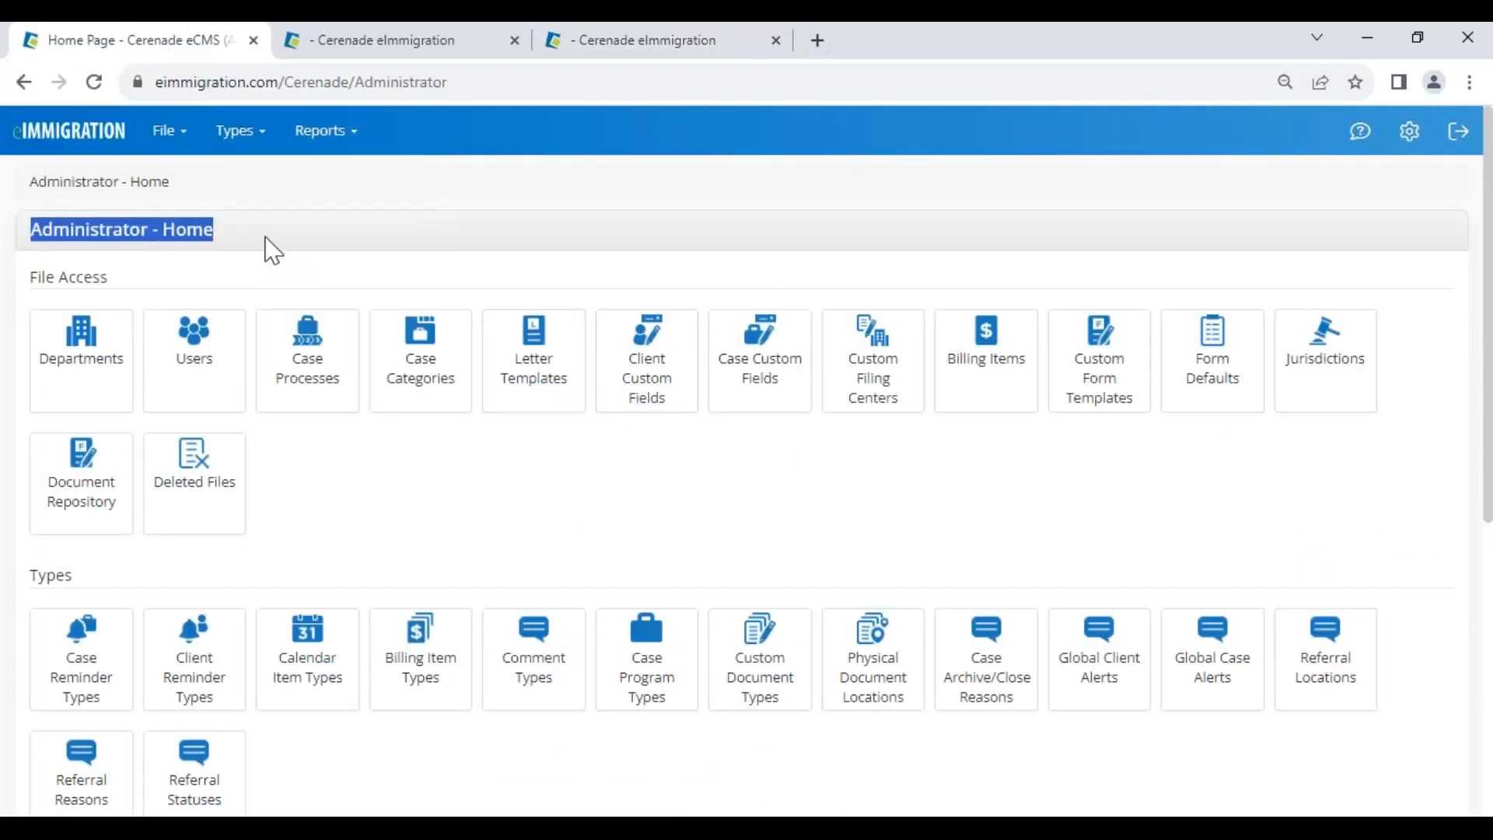
scroll(311, 620, "down", 5)
left_click(94, 650)
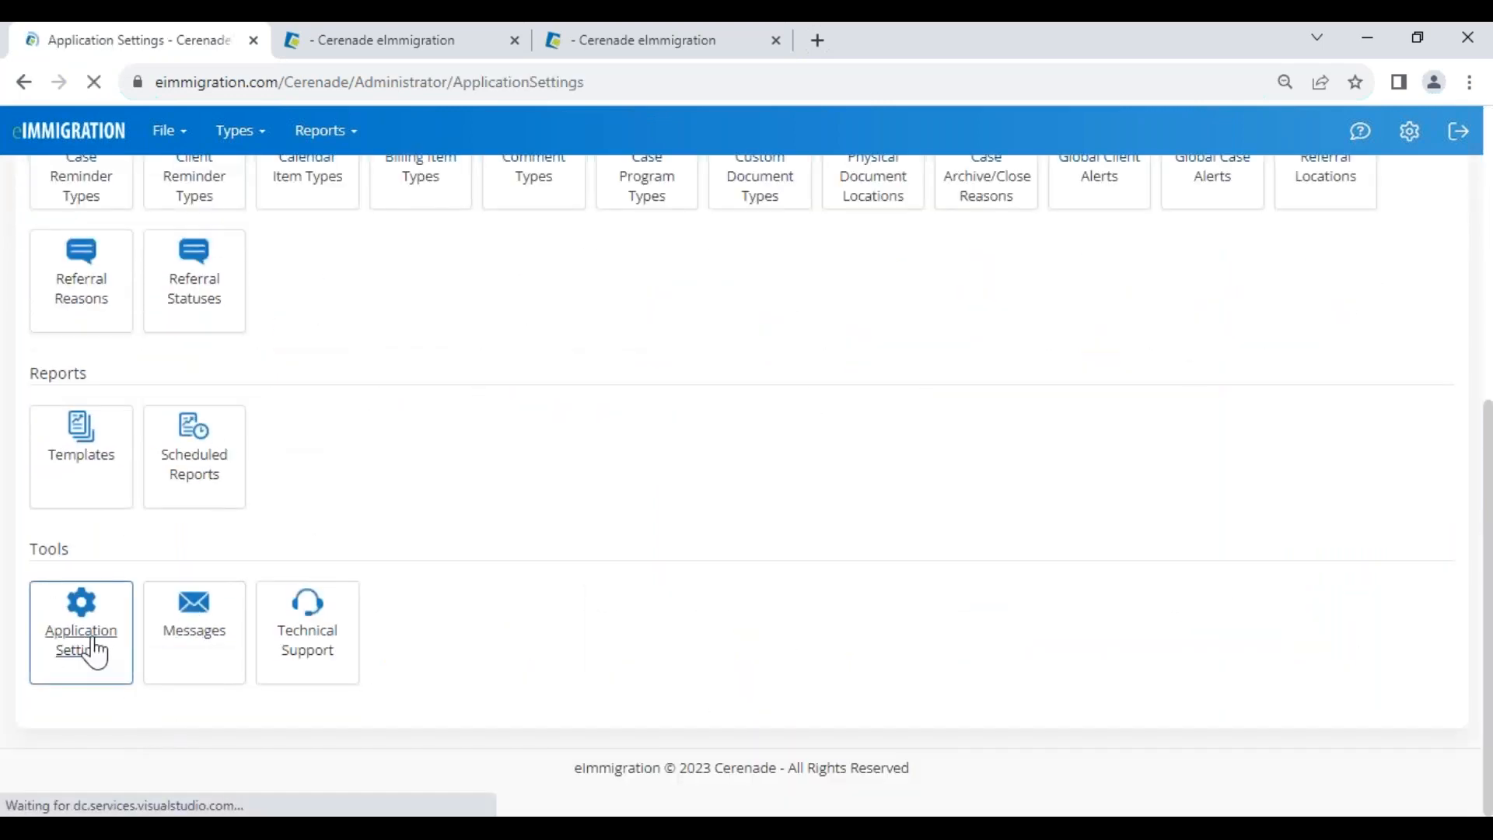
scroll(1369, 550, "down", 3)
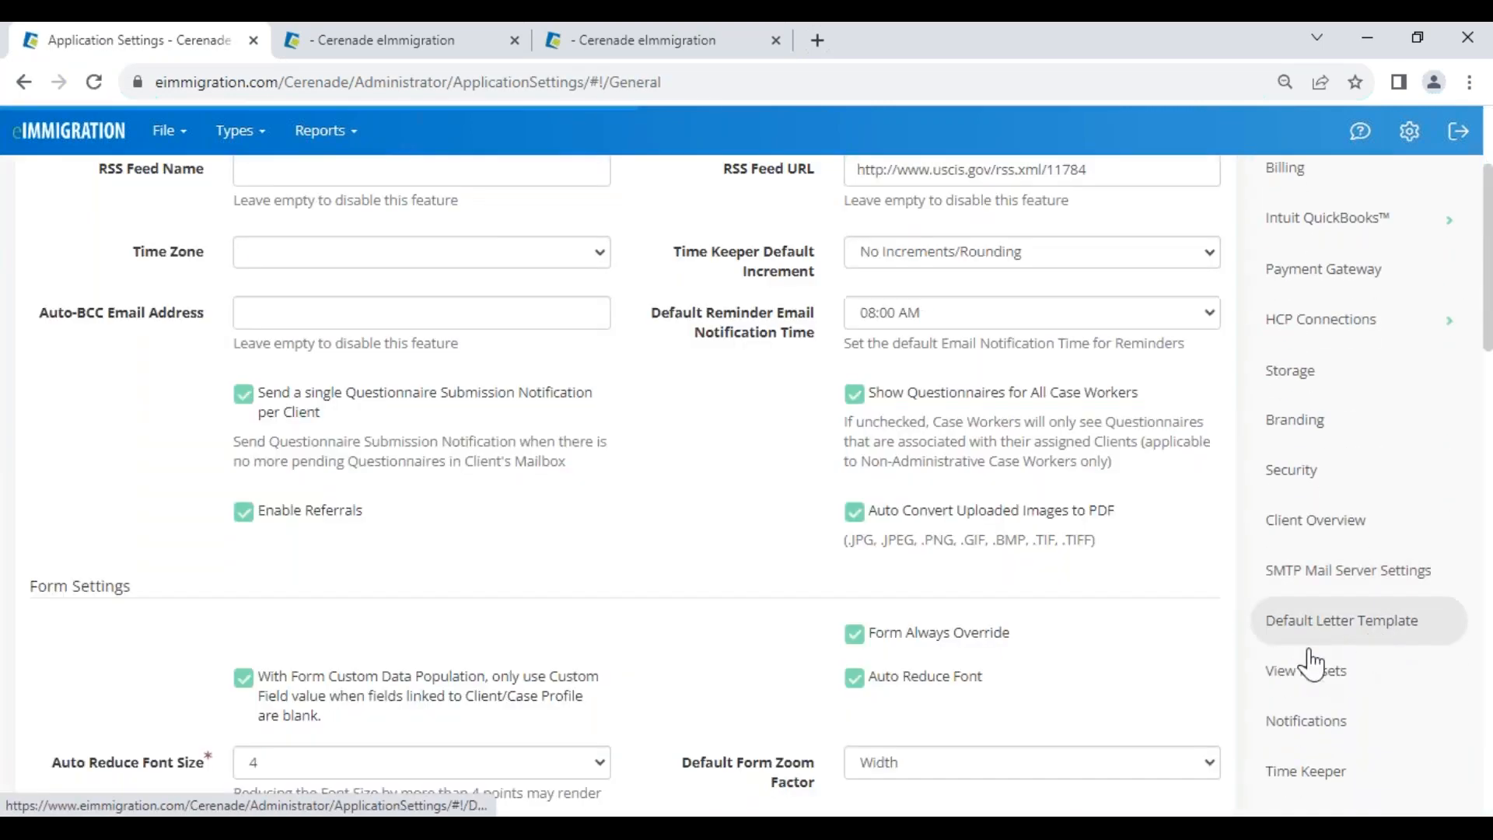
left_click(1310, 529)
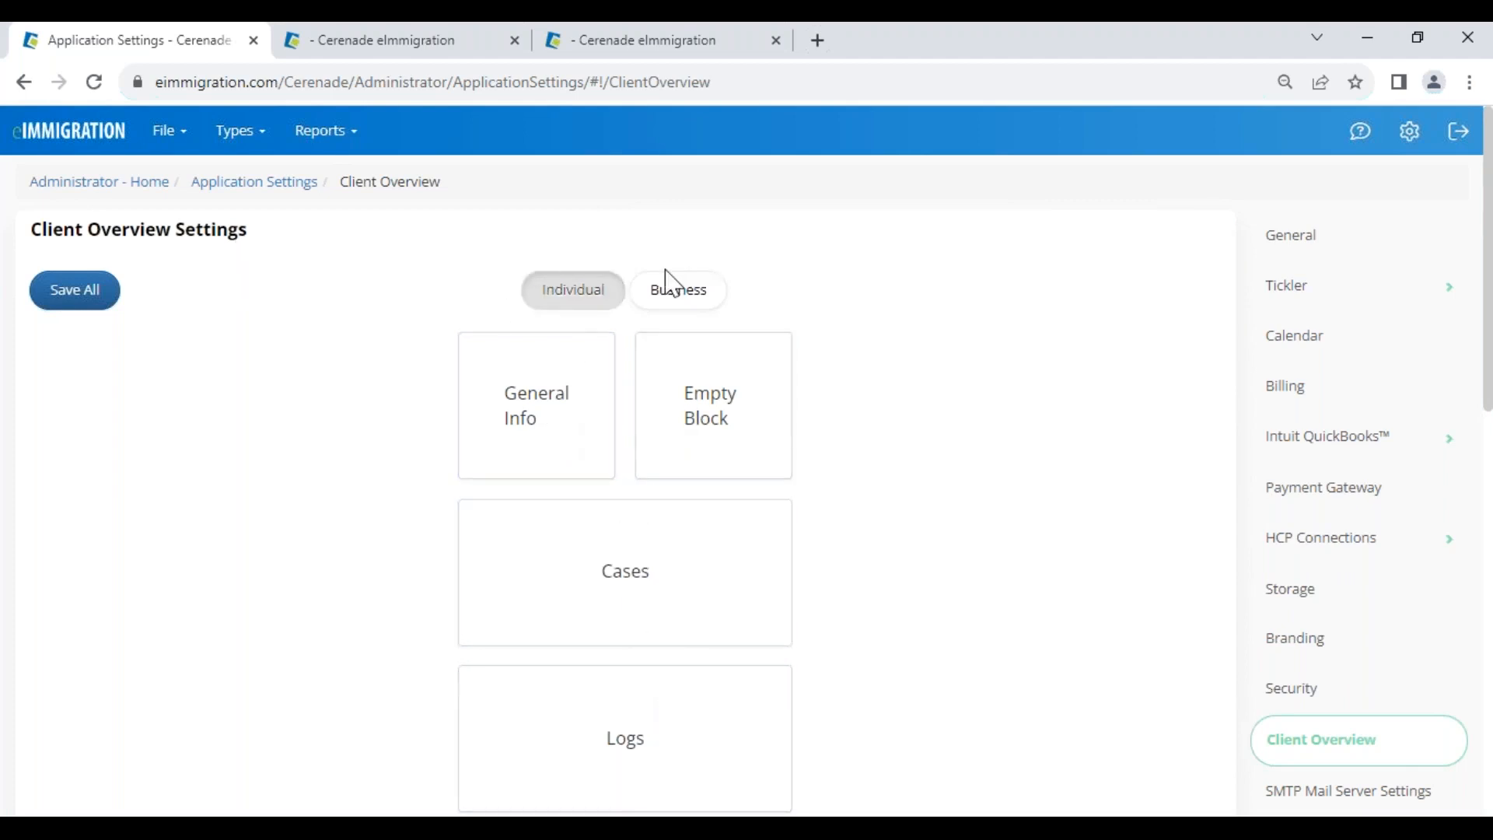
left_click(79, 142)
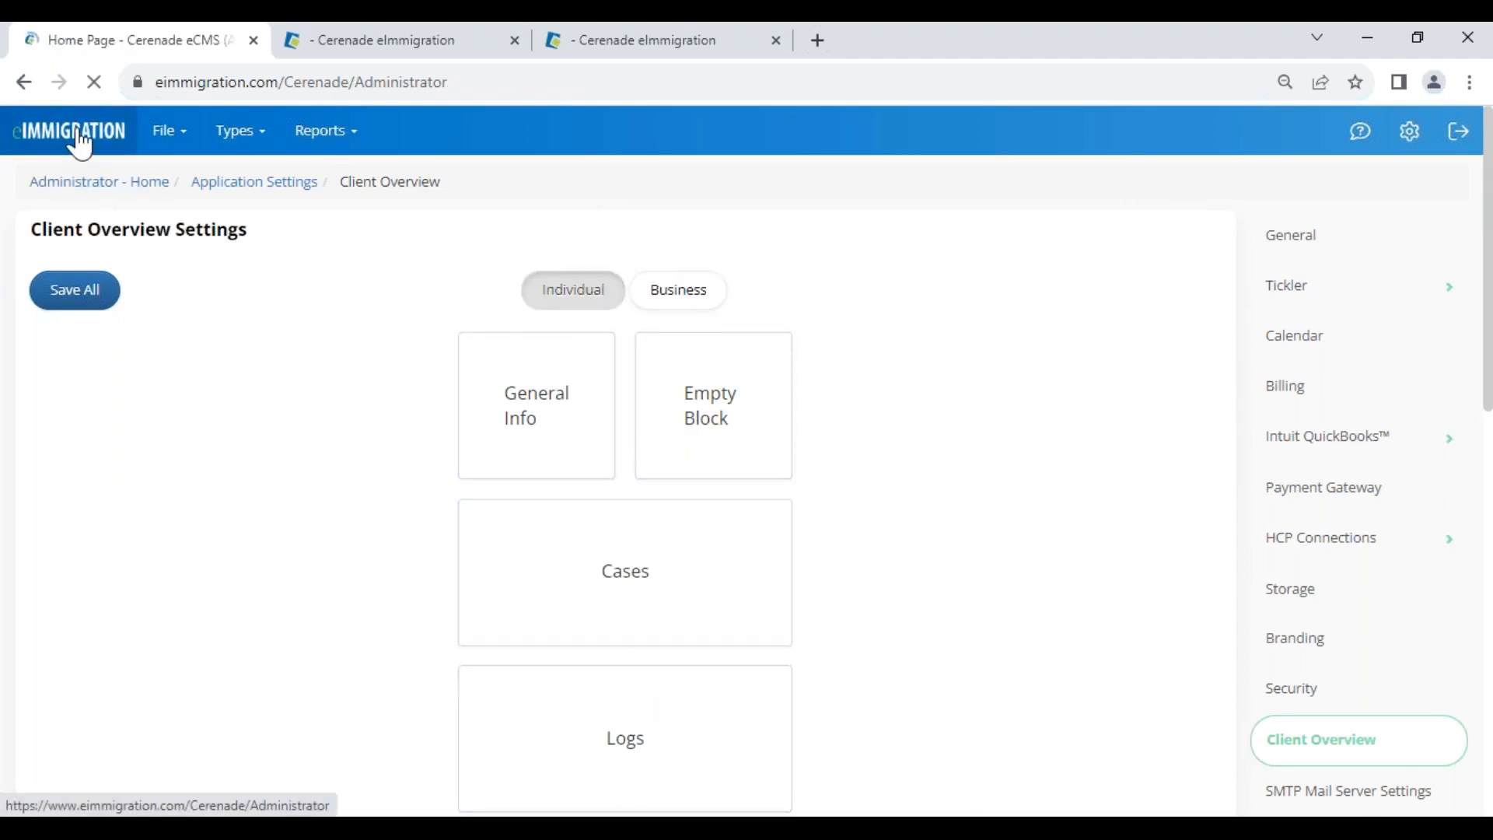
left_click(435, 48)
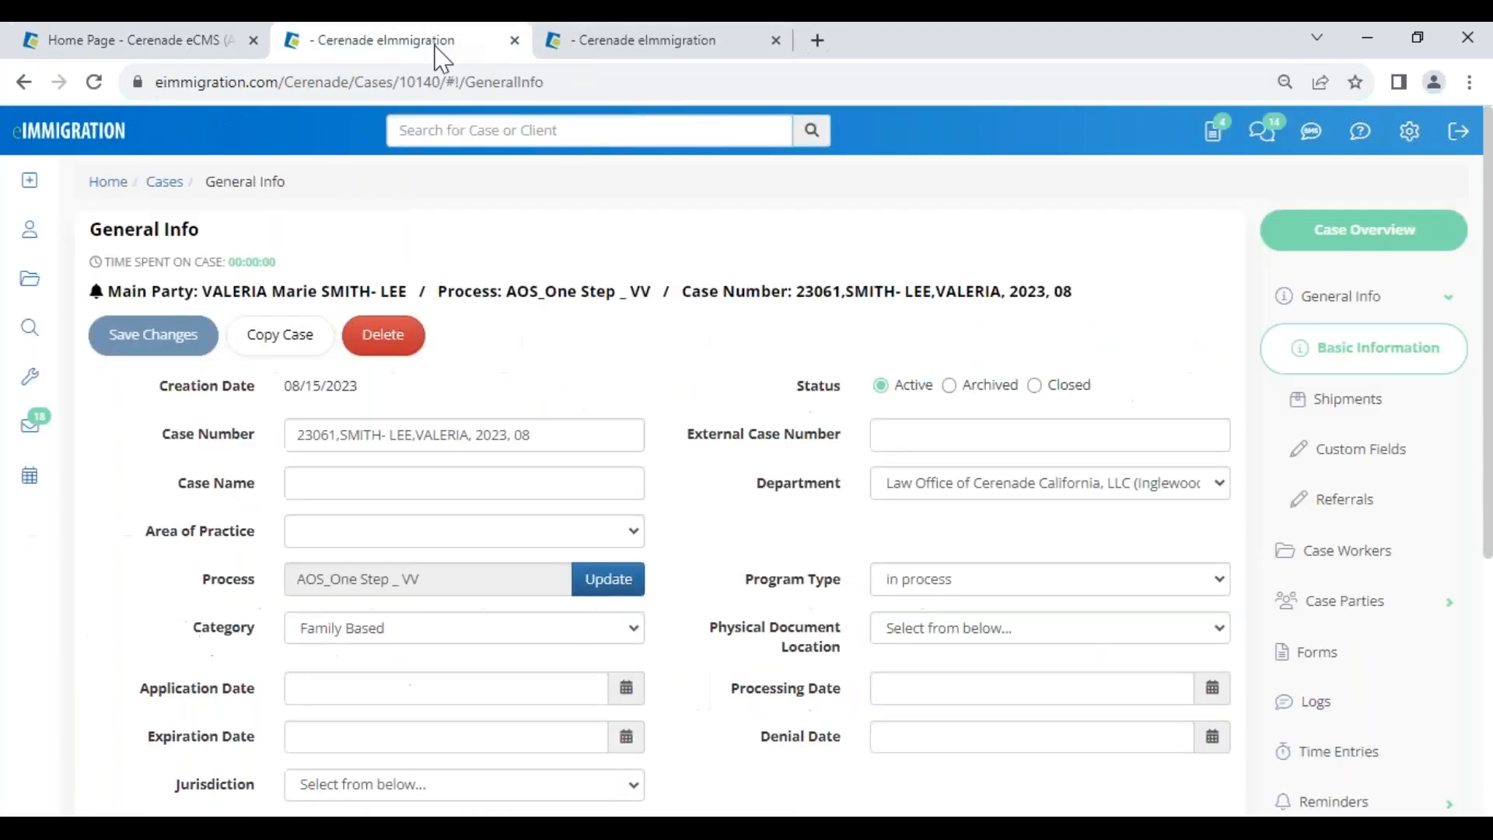
- Open the individual client's record from the client list, dismiss its alerts, review the Client Overview and close it
left_click(652, 45)
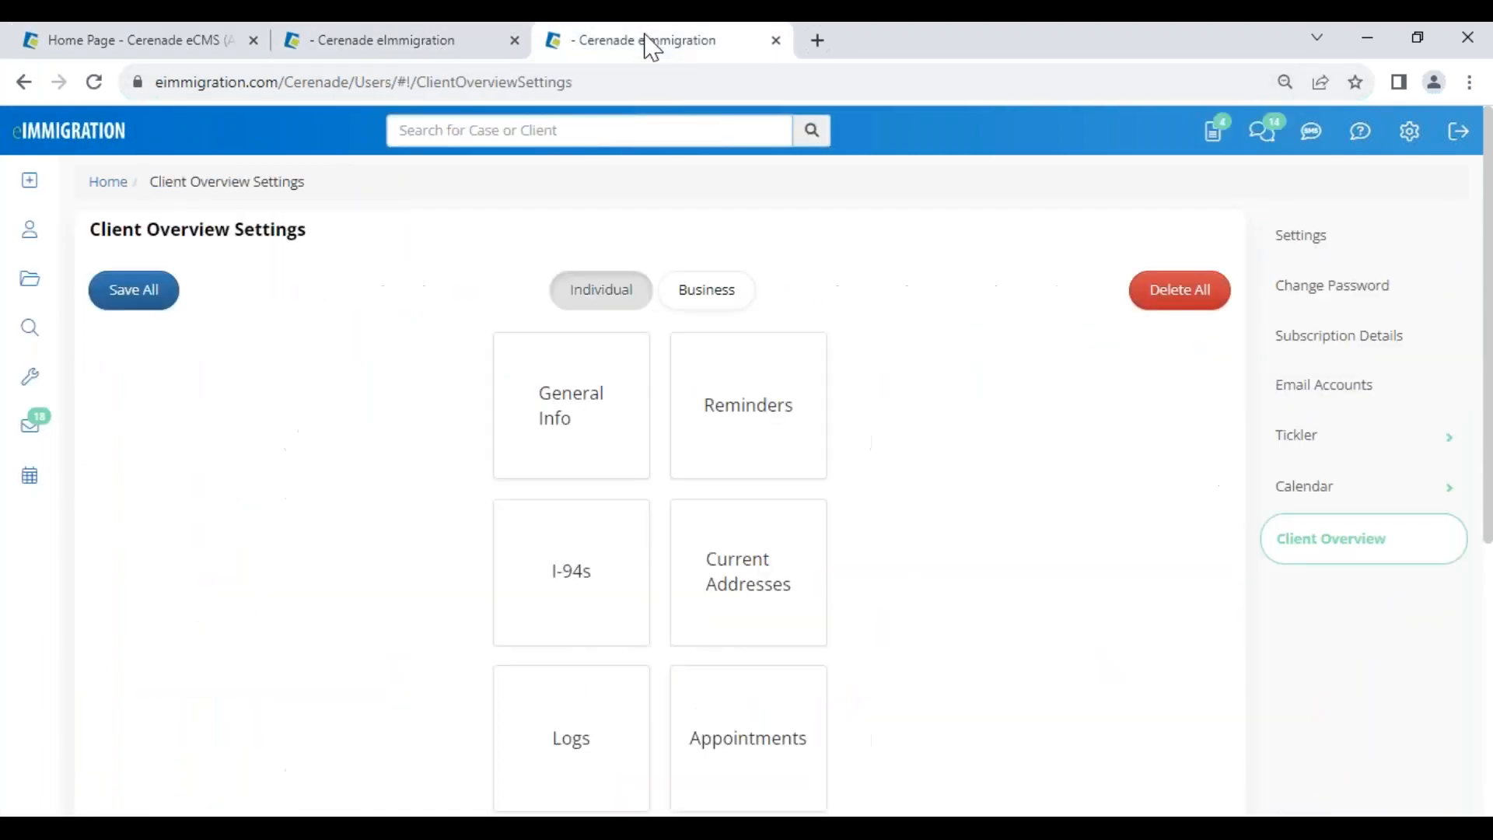
left_click(29, 230)
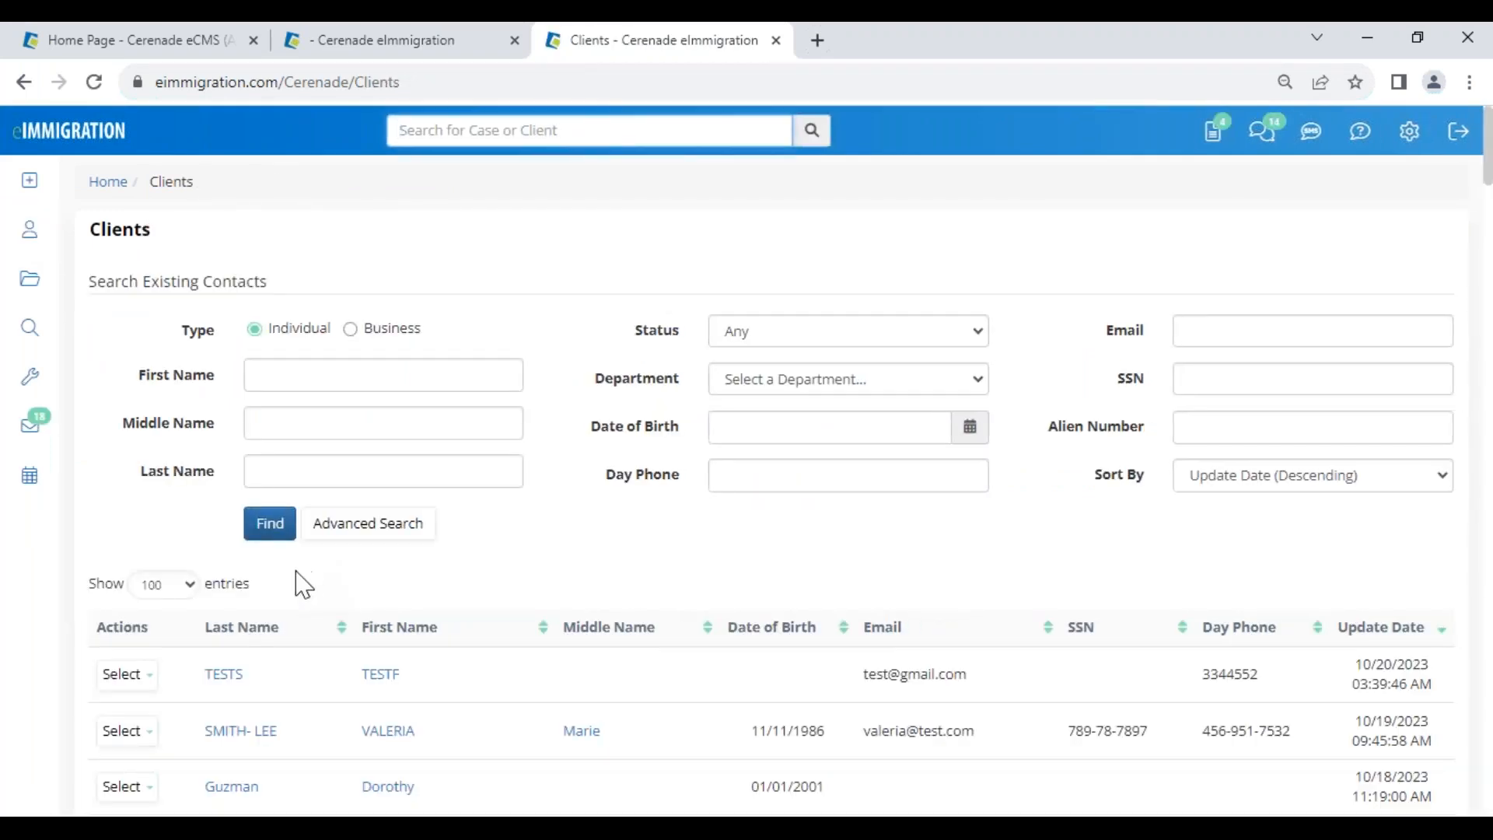
left_click(242, 731)
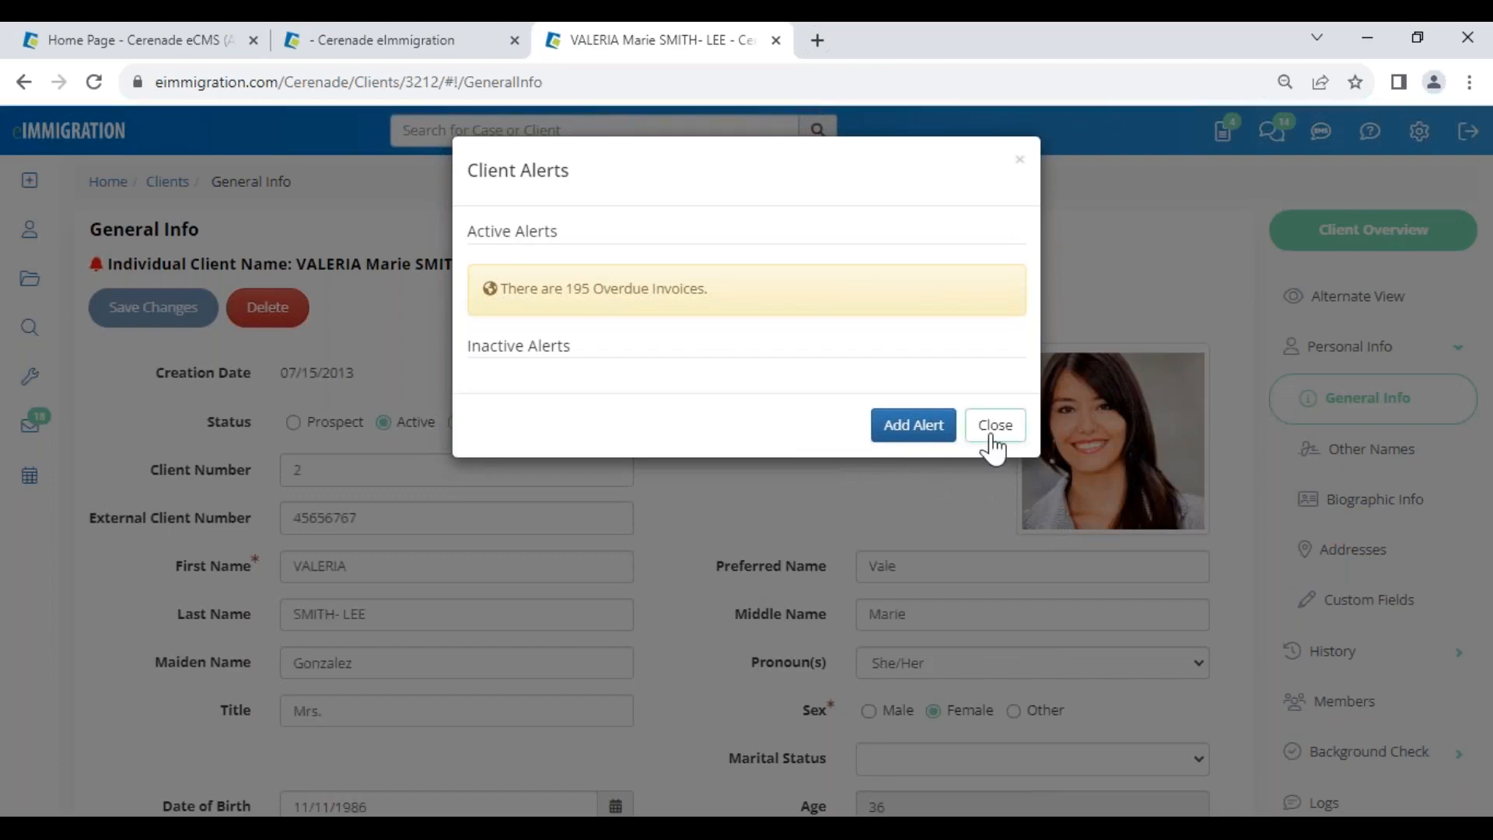
left_click(992, 438)
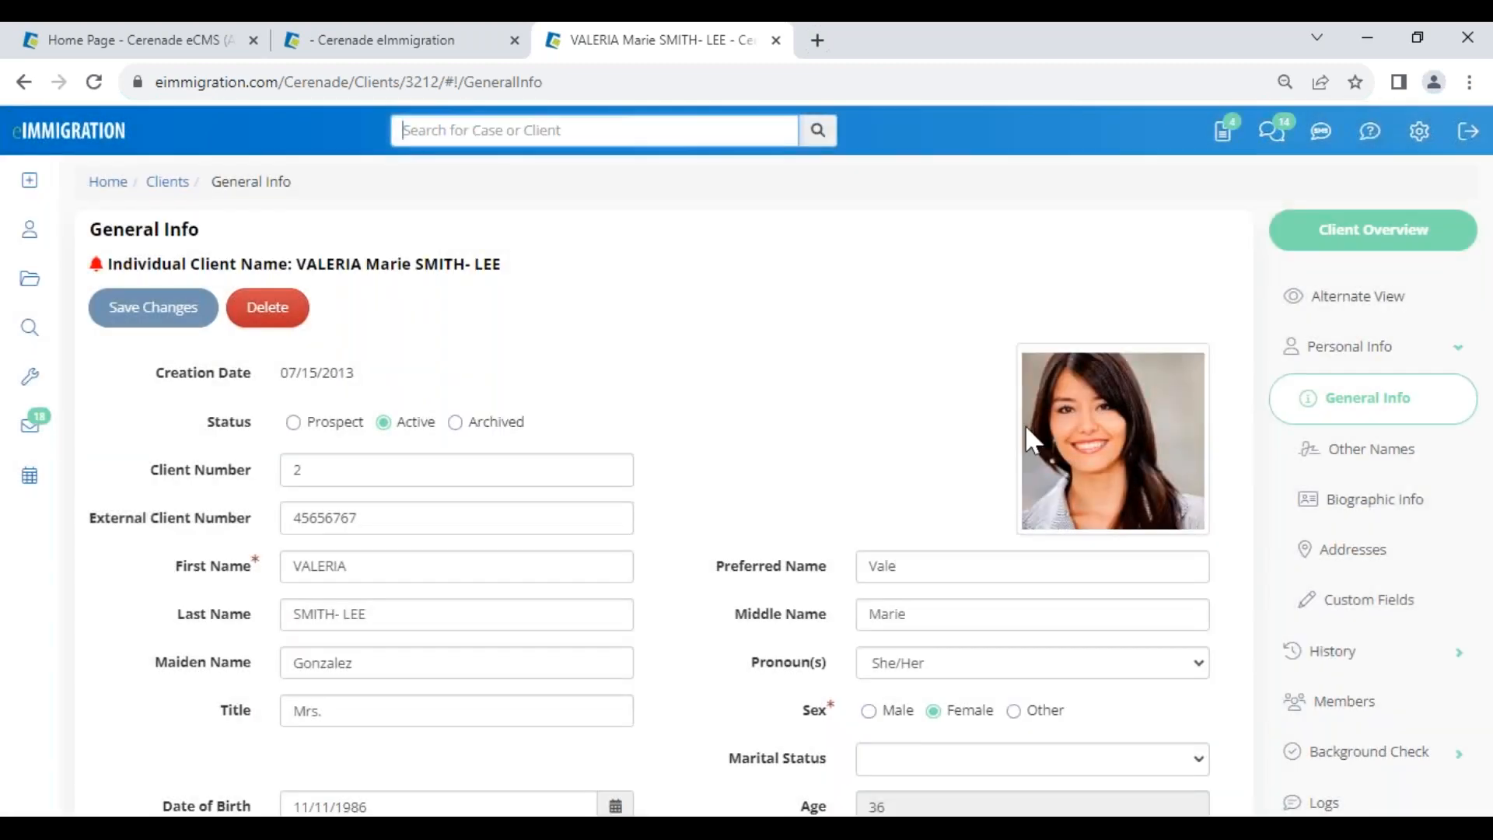
left_click(1321, 231)
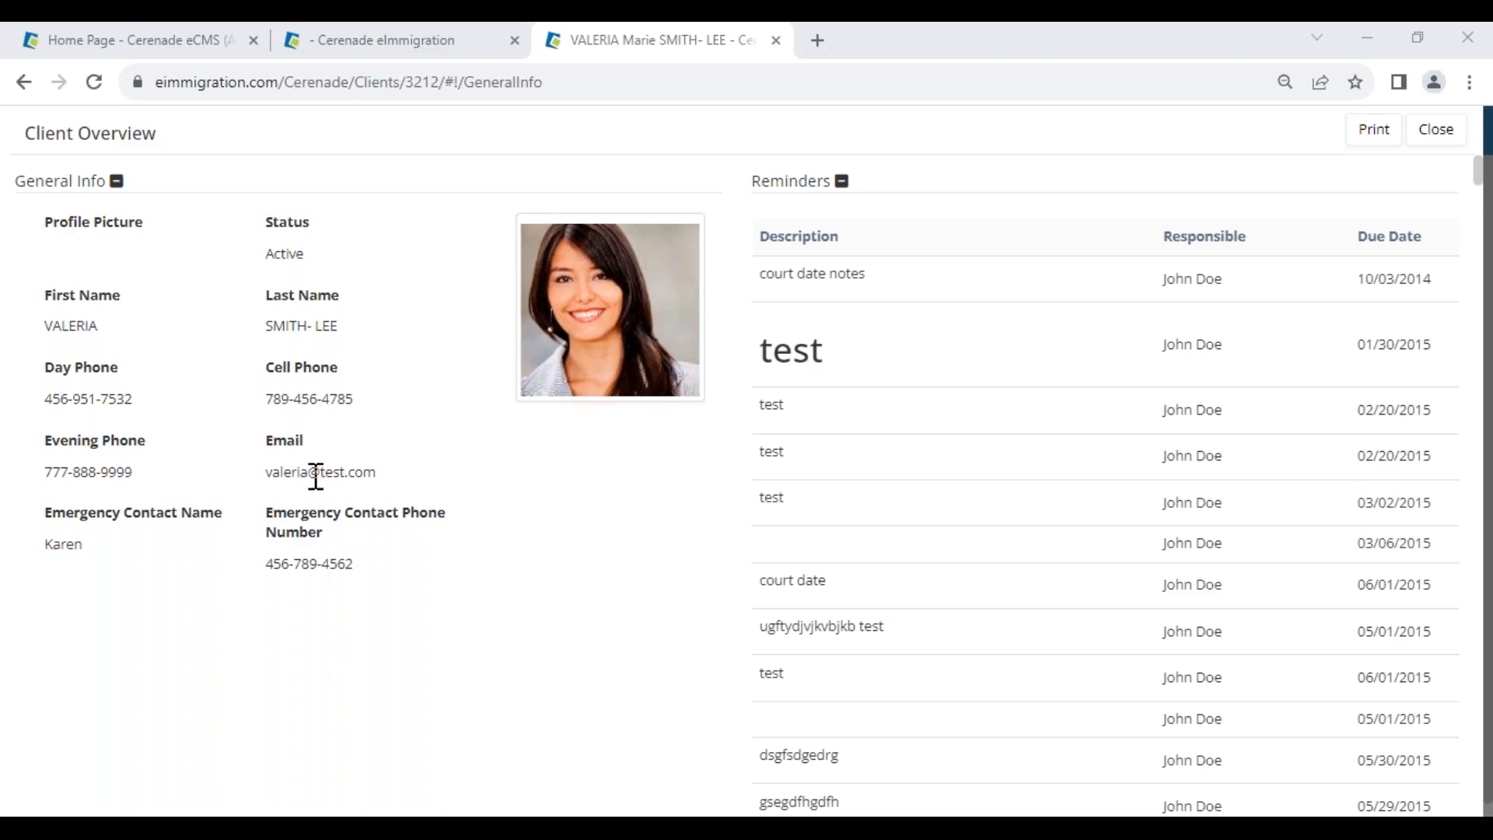
left_click(1436, 135)
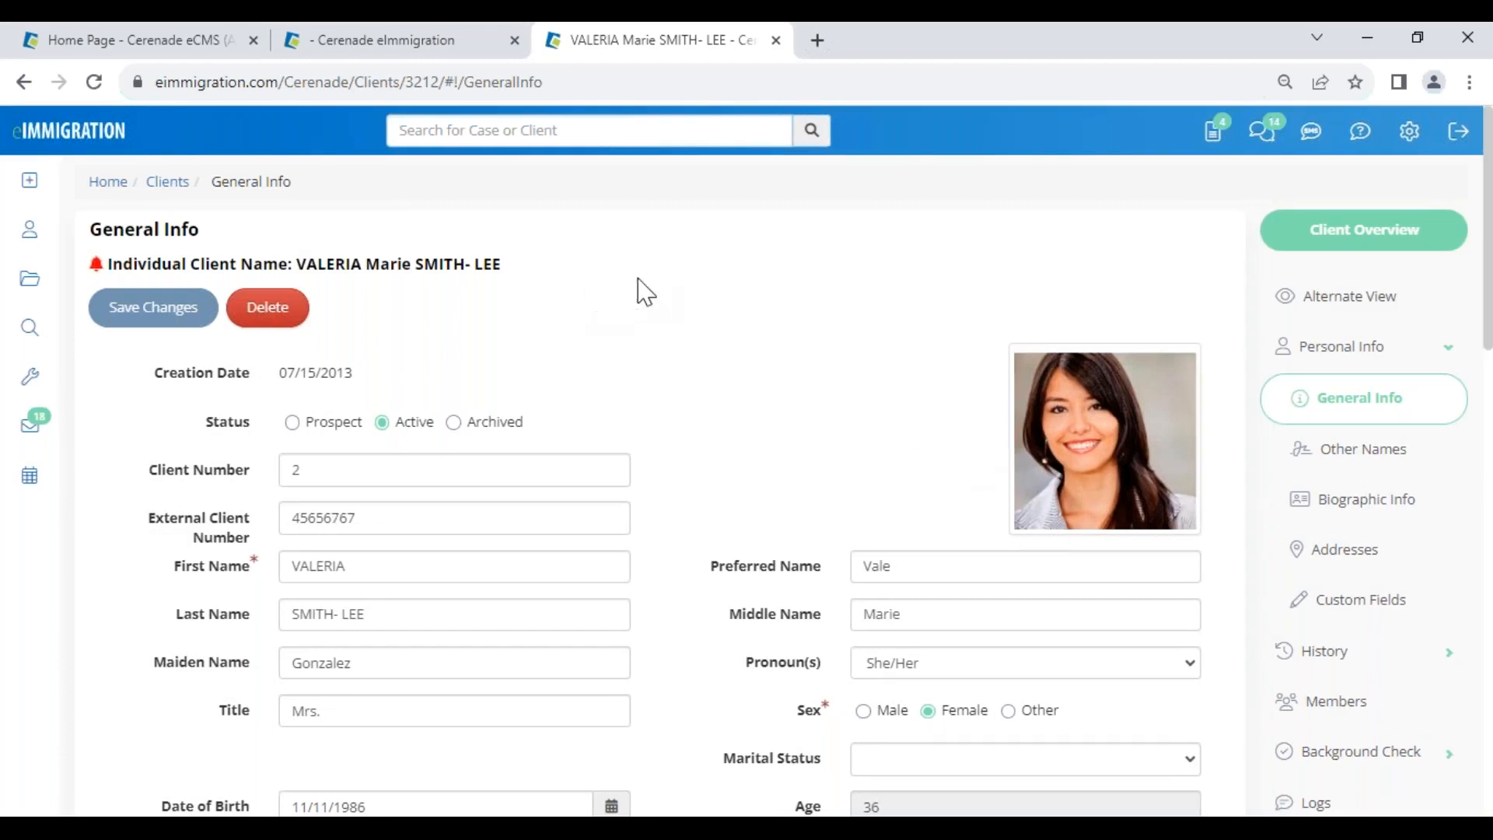
- Open the Subscription Details and examine the Custom Reports entry
left_click(1412, 140)
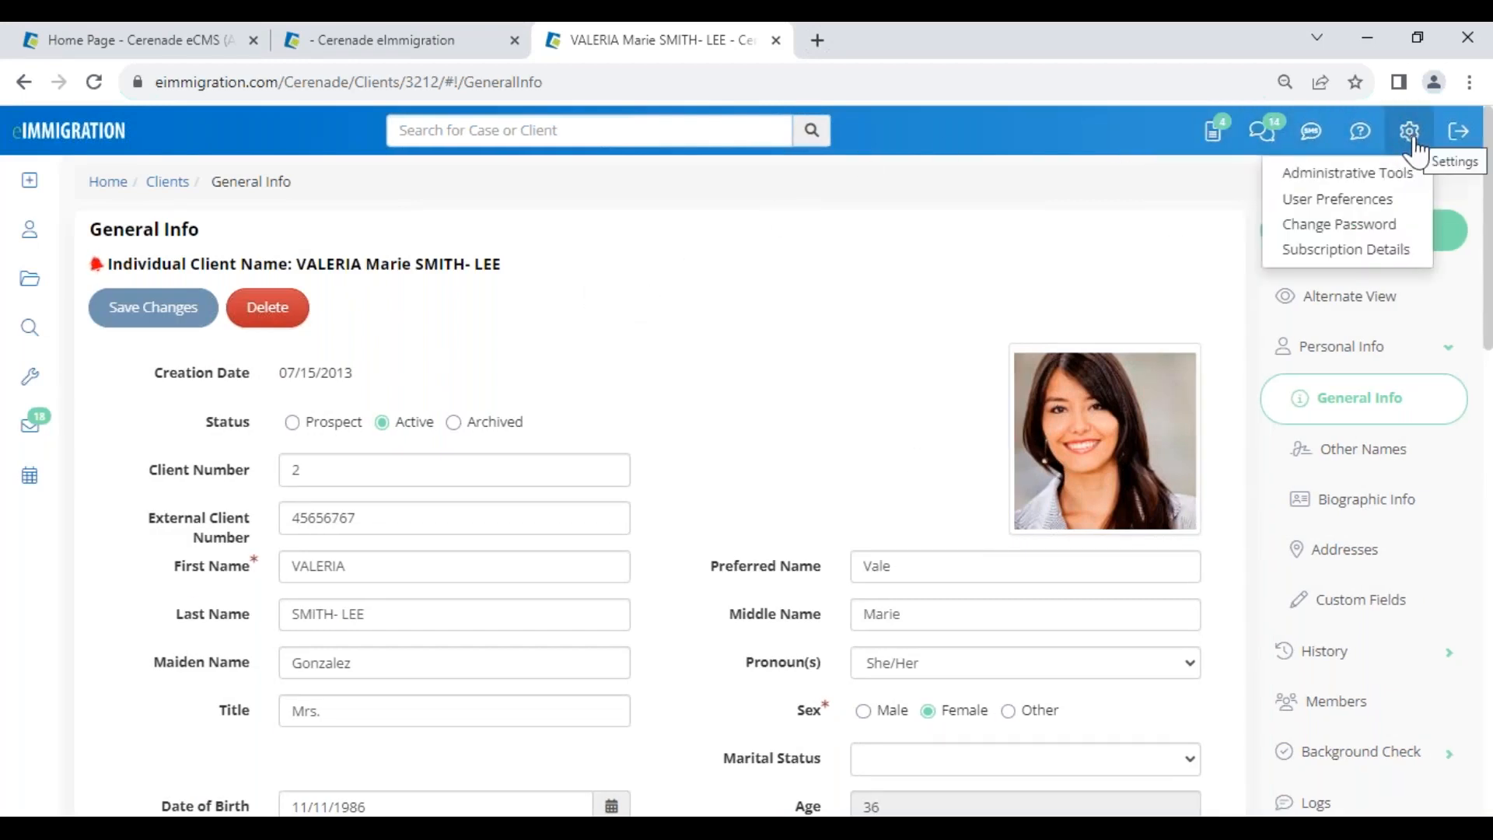
left_click(1369, 253)
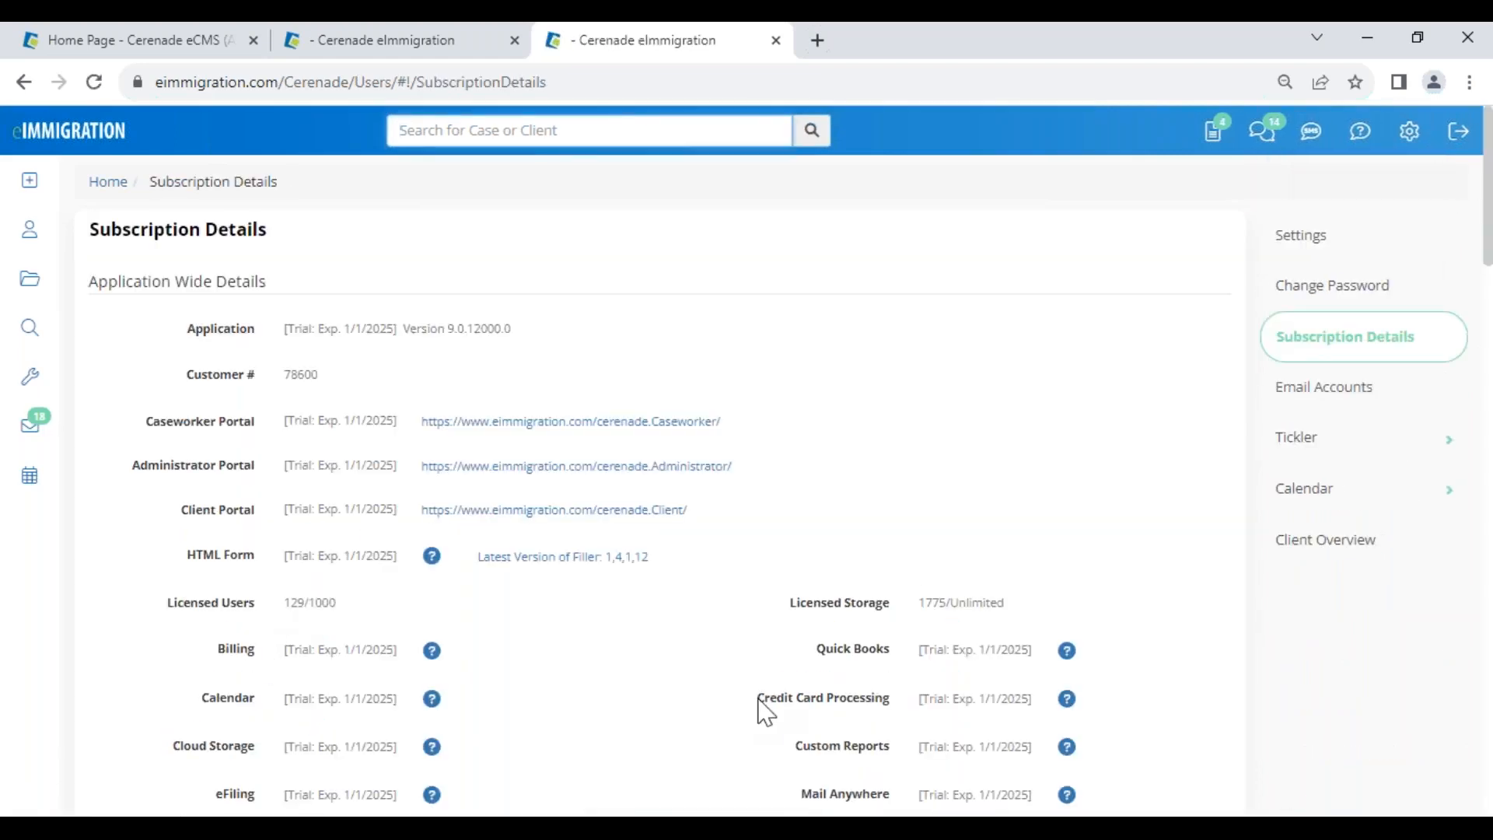
left_click_drag(777, 746, 889, 767)
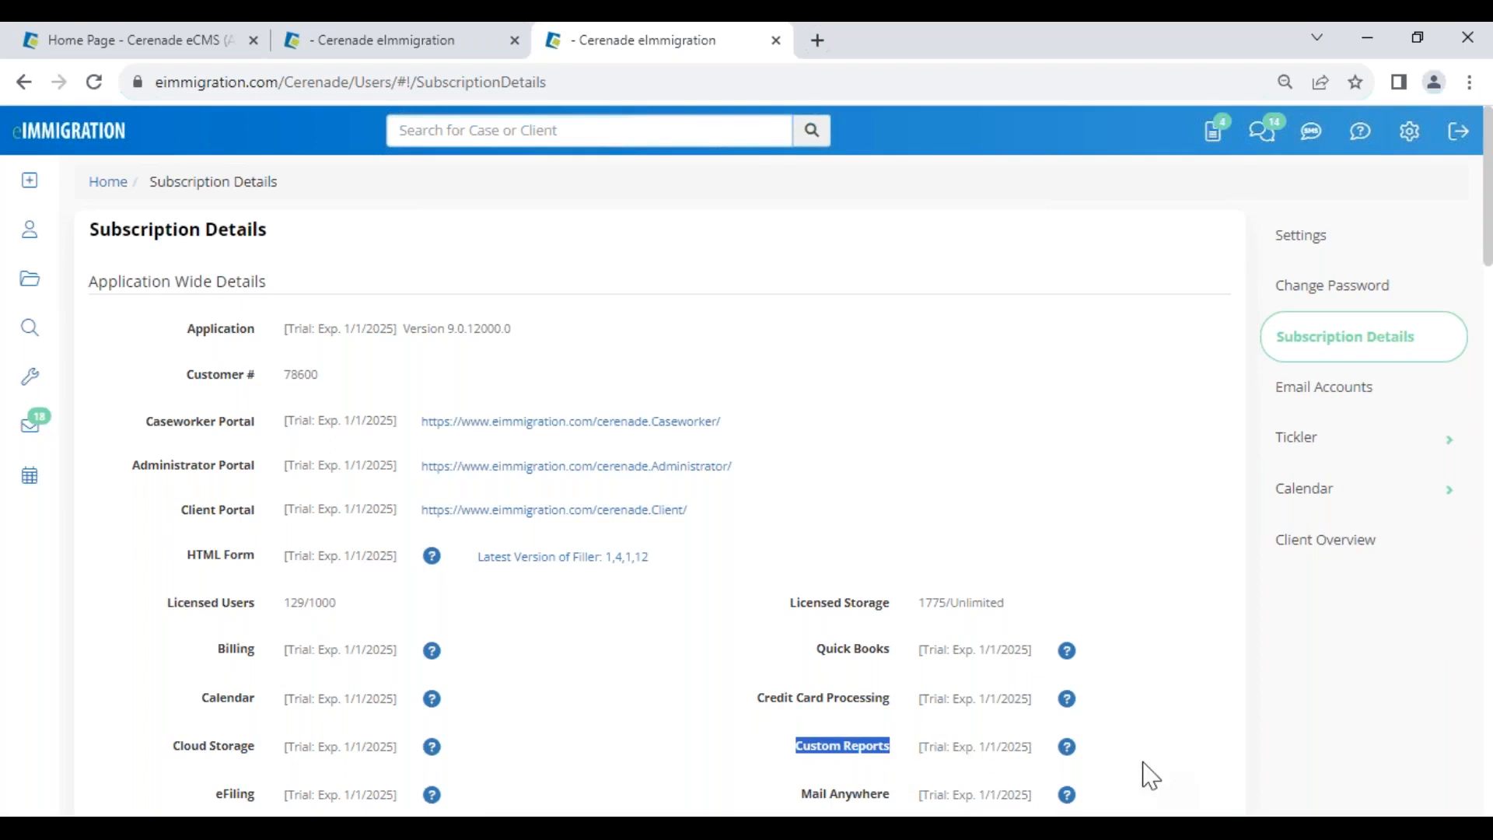
left_click(813, 746)
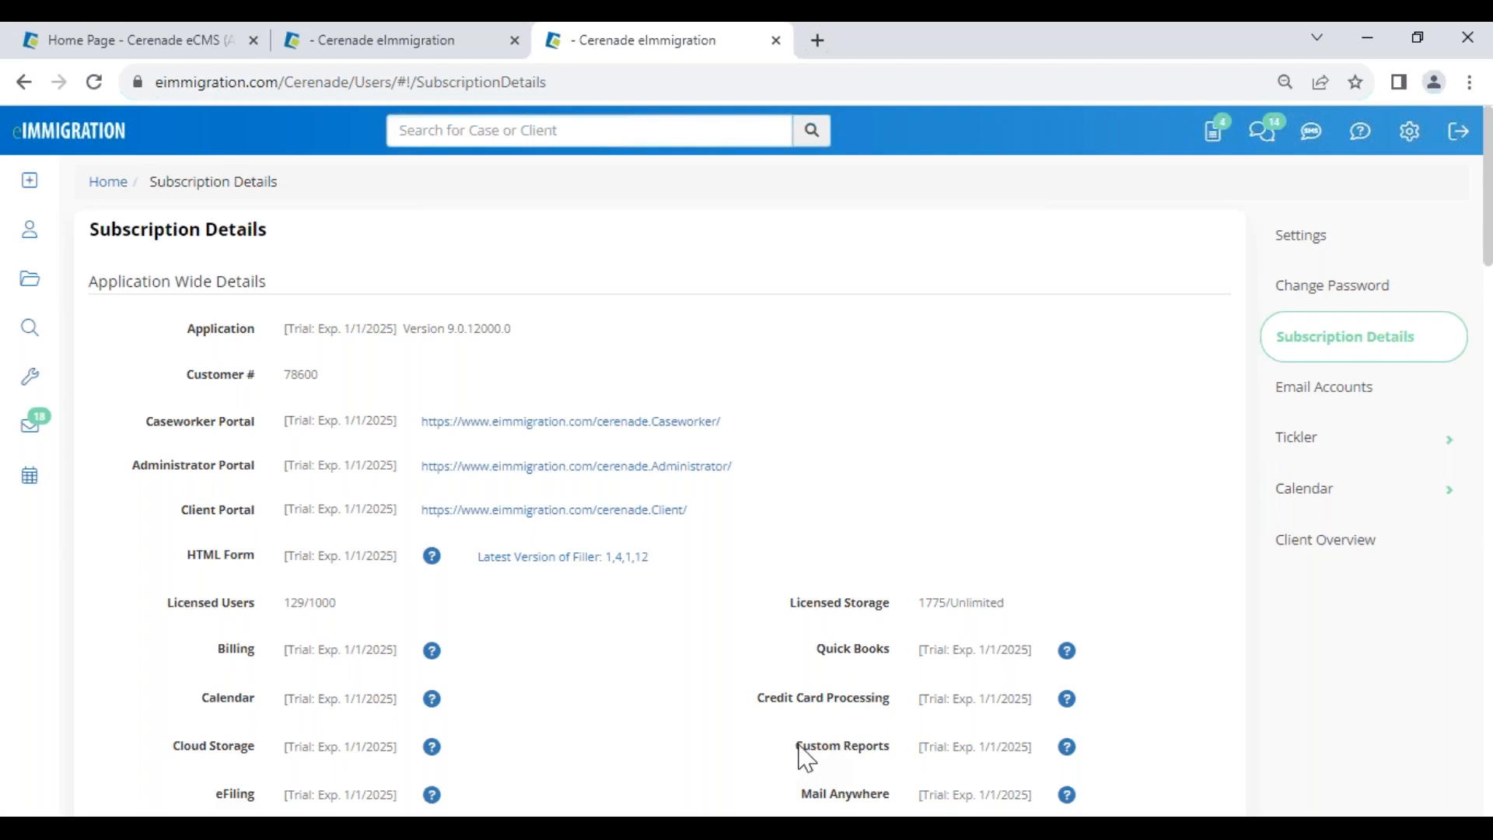
left_click_drag(799, 753, 896, 762)
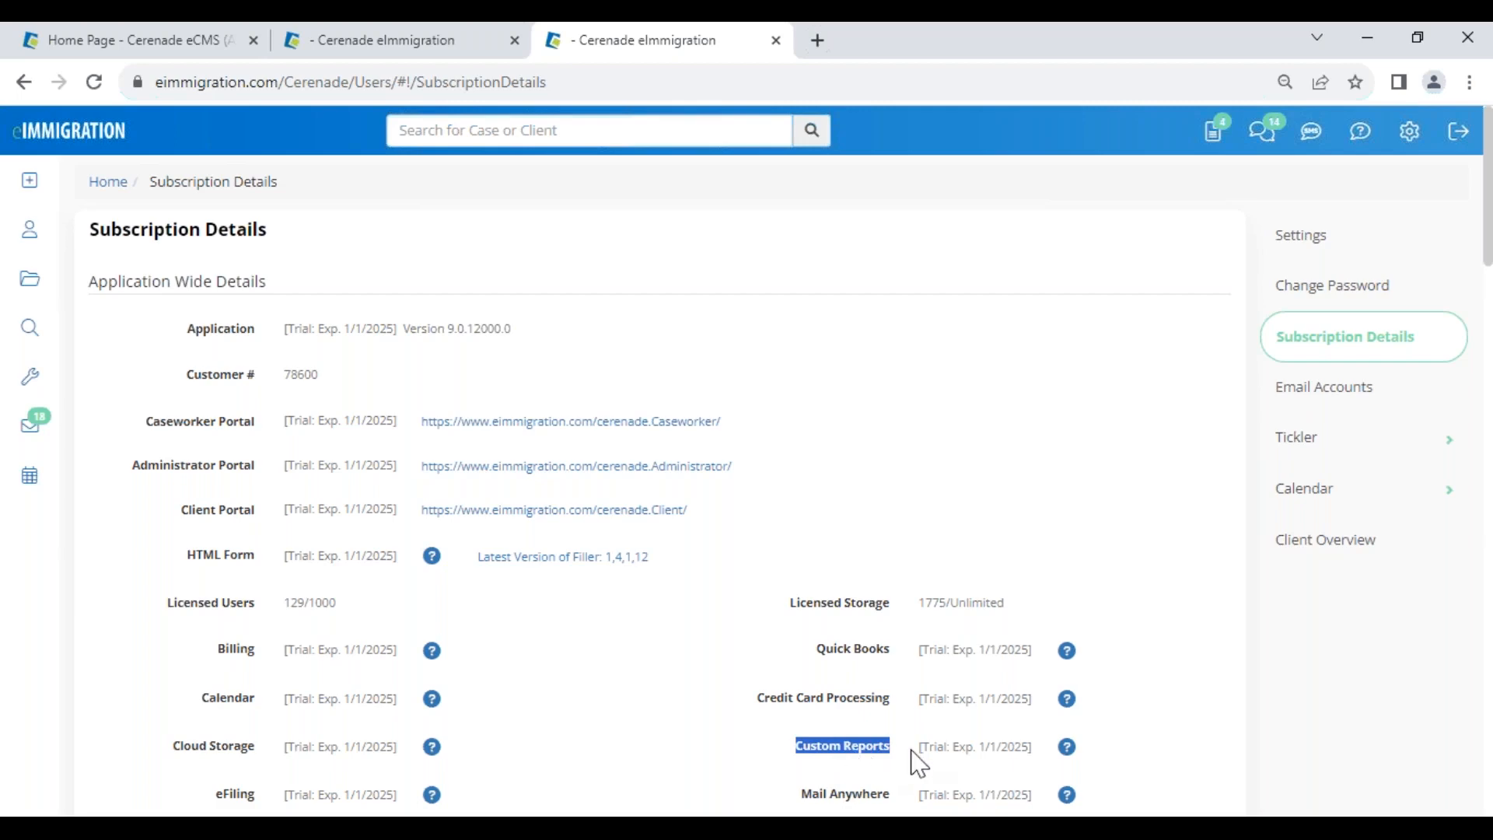
left_click_drag(797, 760, 925, 766)
left_click(815, 753)
- Open the custom search within Advanced Search and add a search criterion
mouse_move(33, 386)
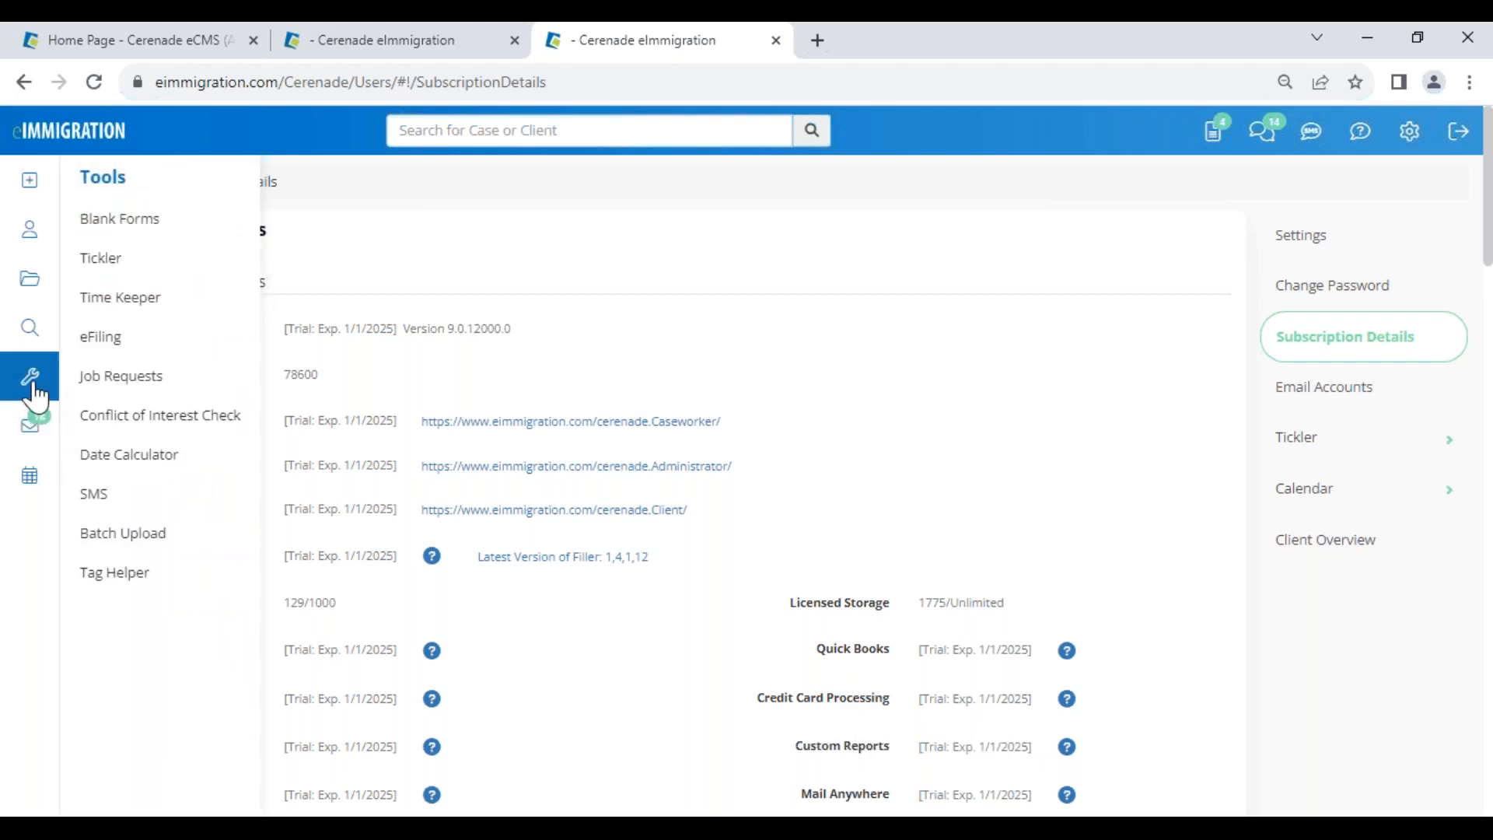
mouse_move(28, 330)
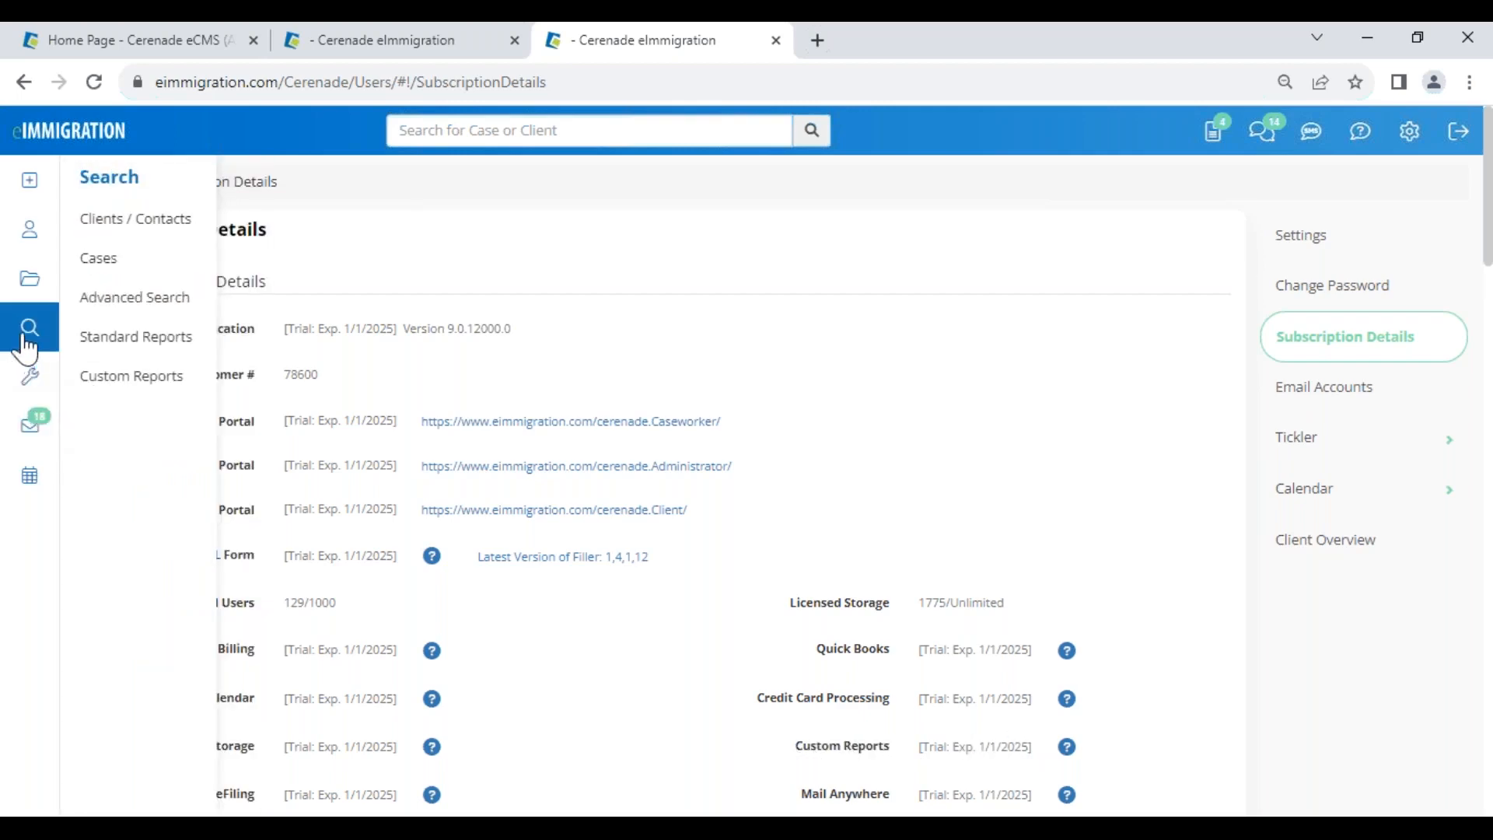
left_click(134, 301)
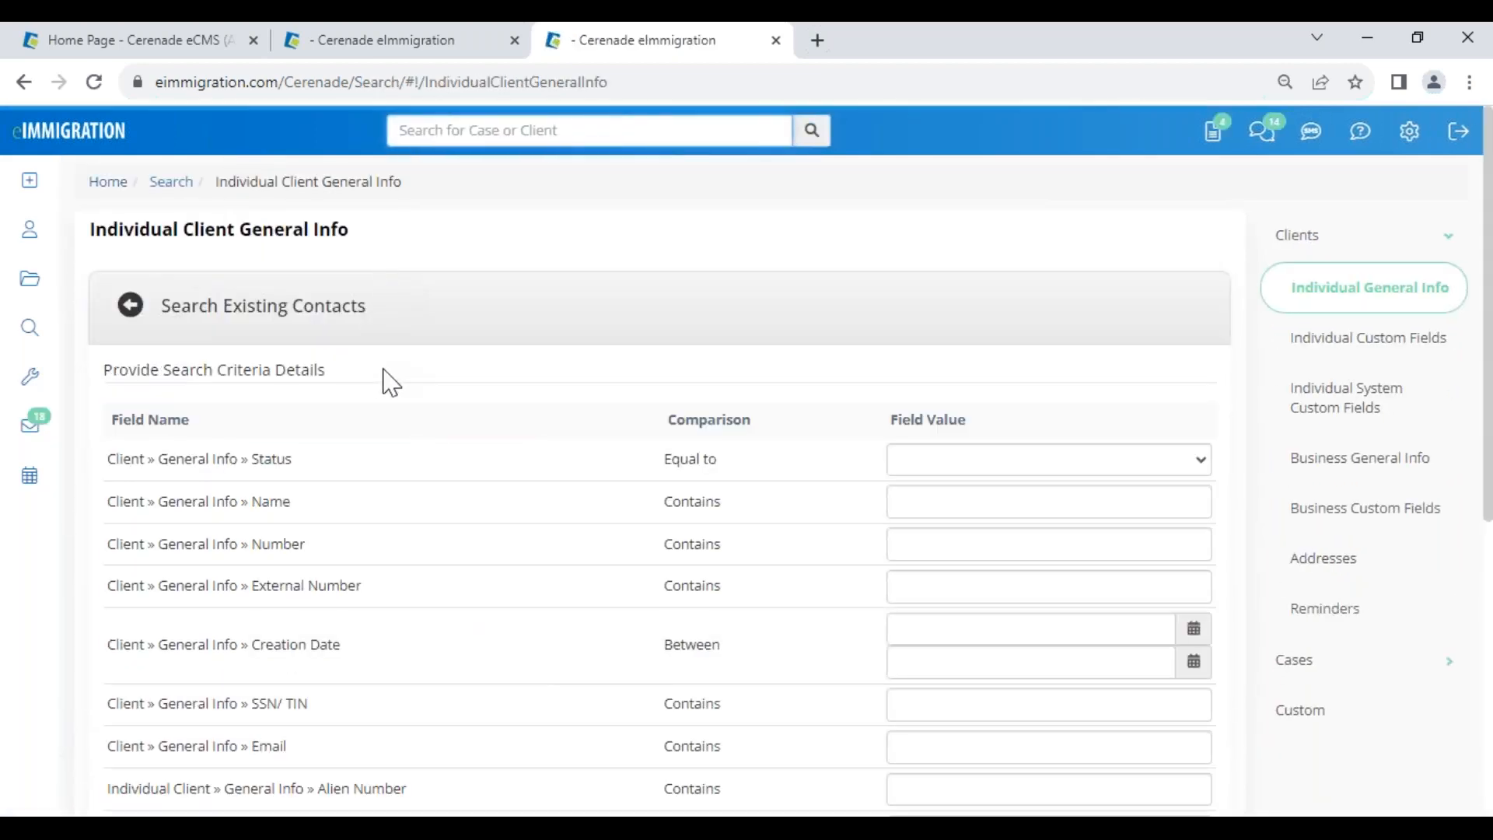
left_click(1330, 723)
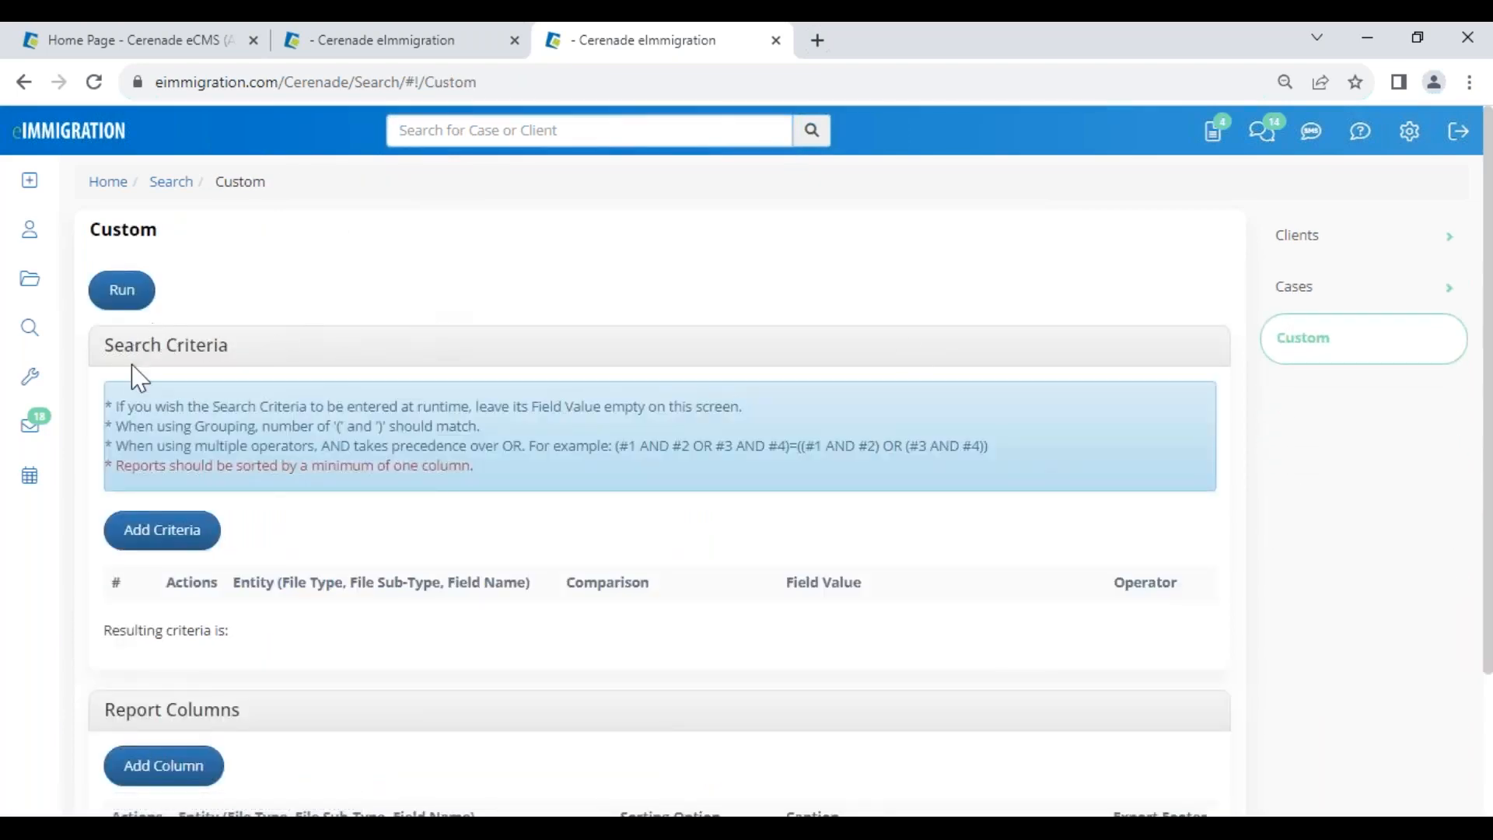
scroll(239, 532, "down", 2)
left_click(180, 364)
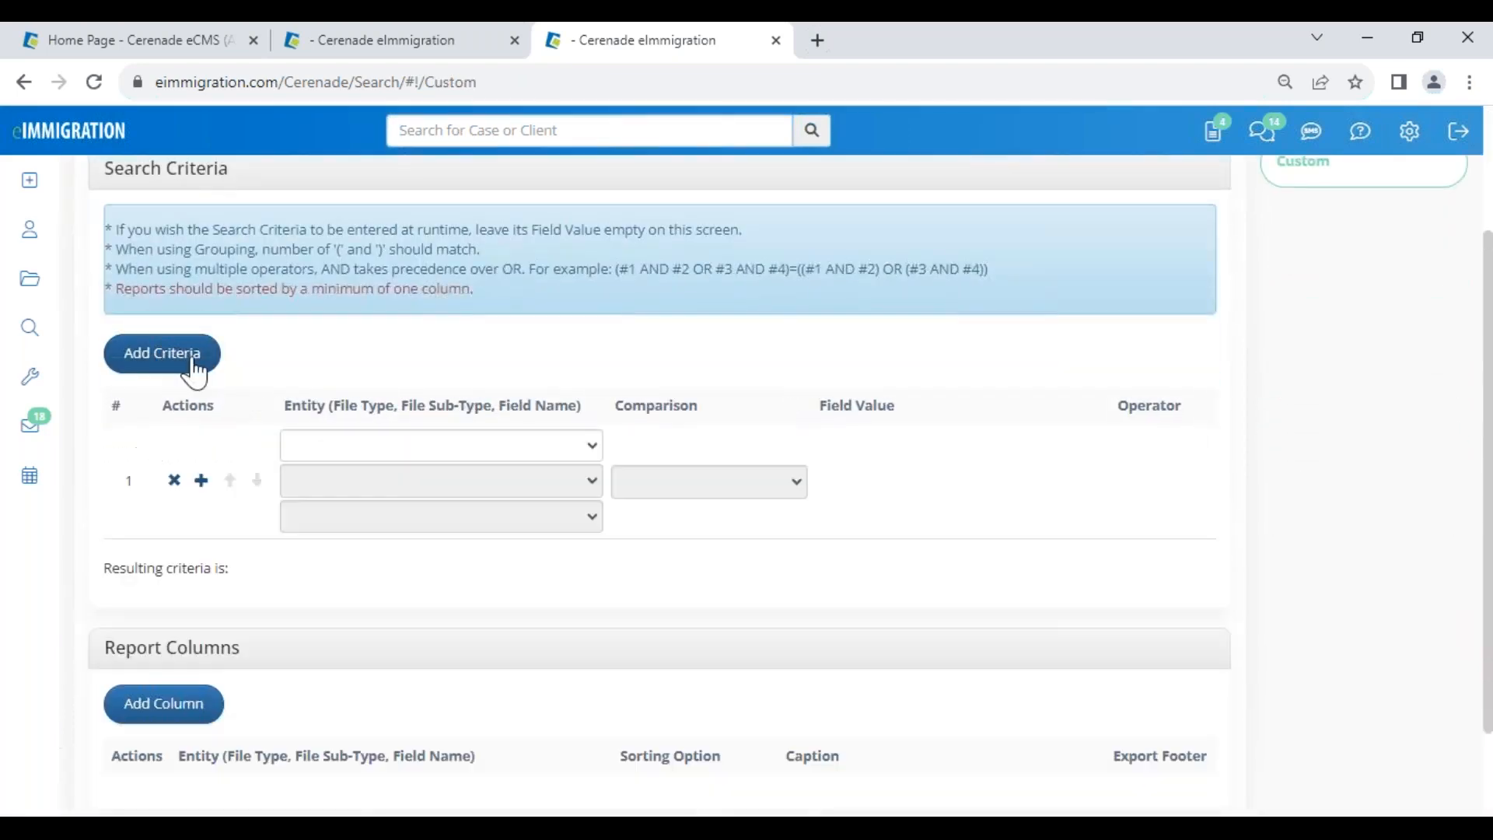
- Try Individual Client and General Info as the criterion's file type and sub-type, and browse the available field names
left_click(325, 449)
left_click(350, 512)
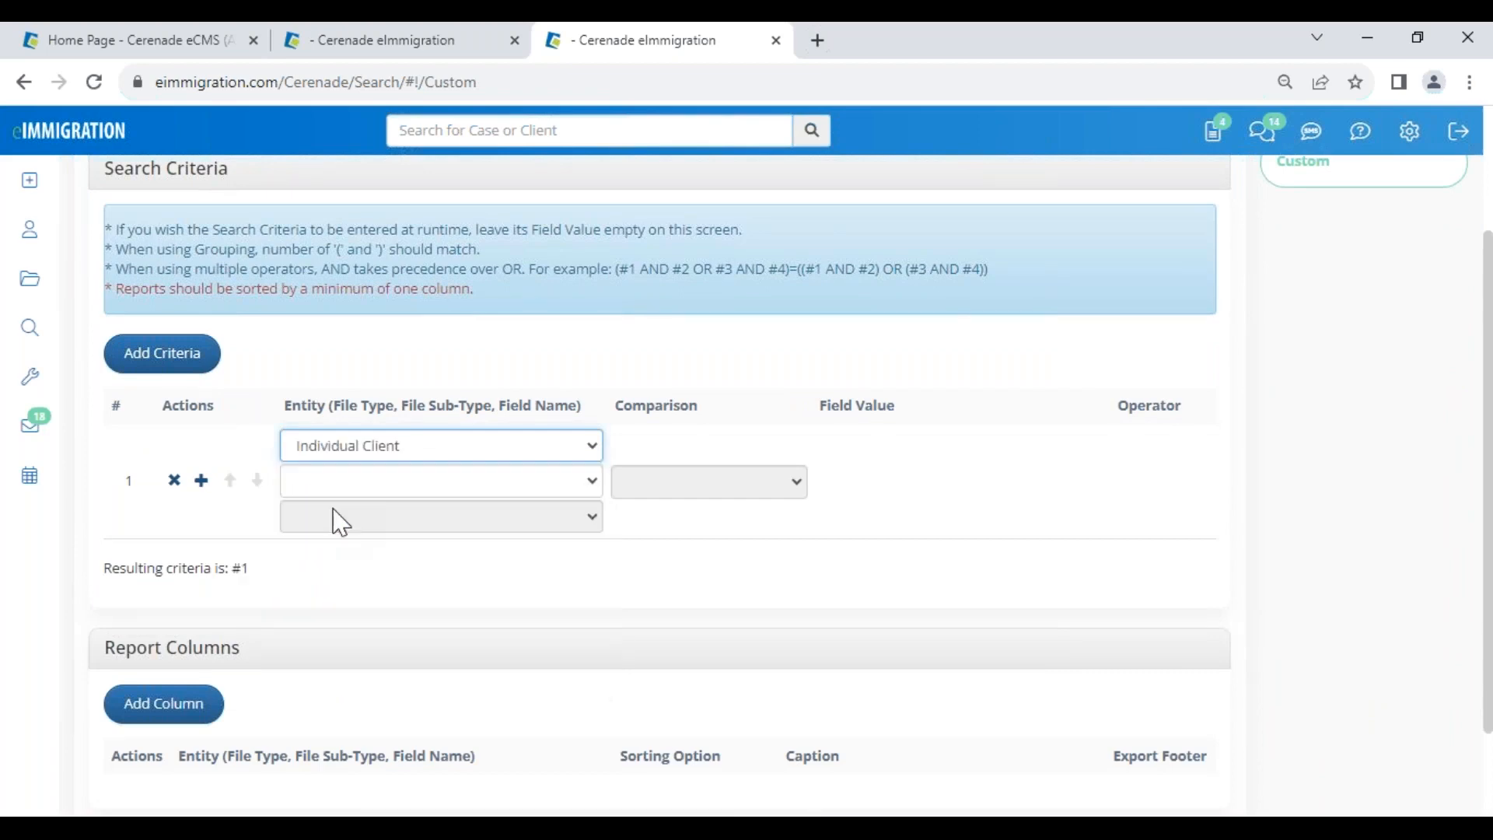
left_click(346, 486)
left_click(357, 78)
left_click(364, 521)
scroll(342, 463, "down", 3)
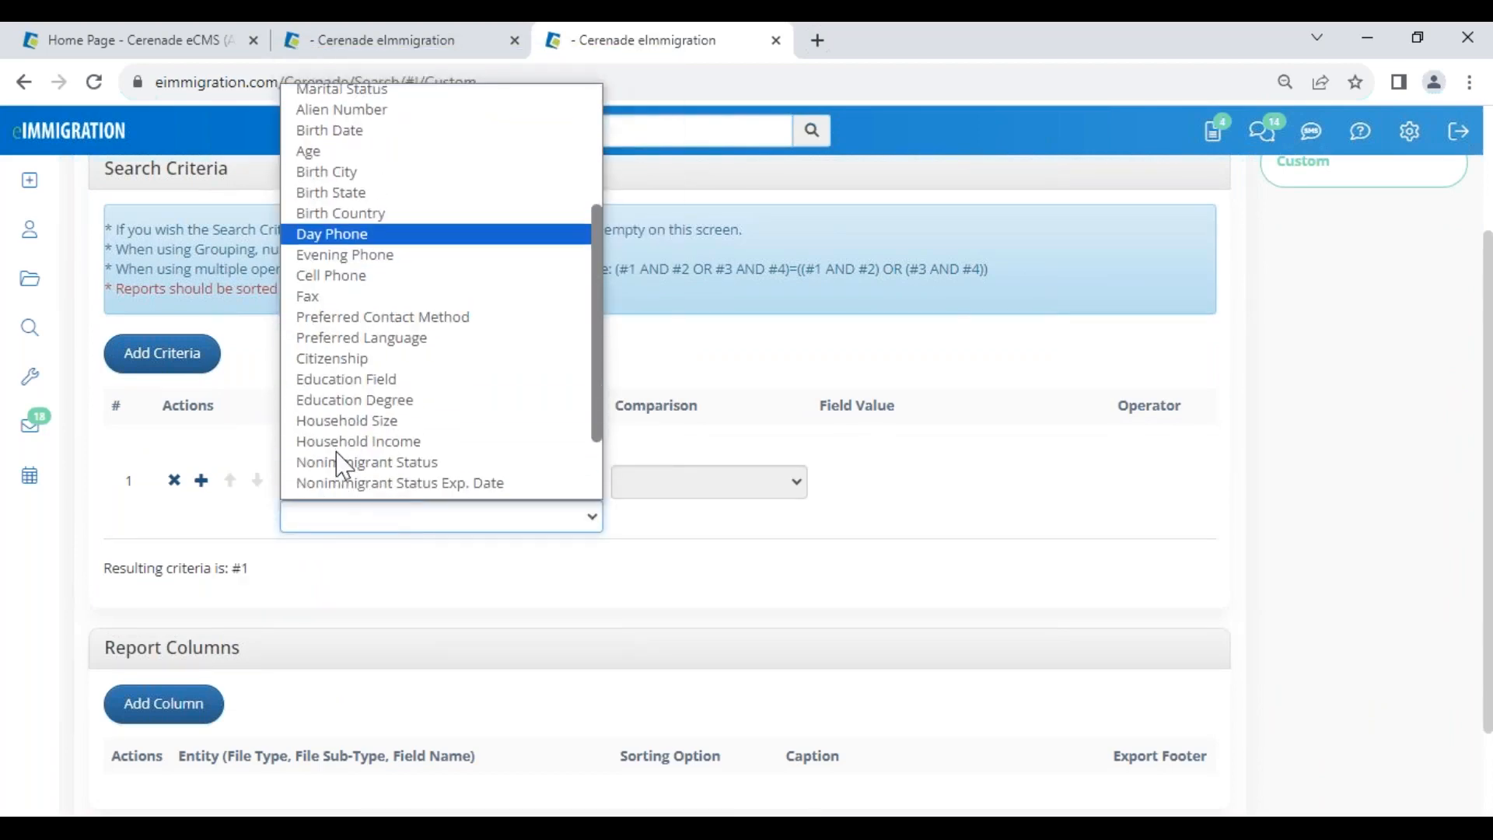
scroll(342, 463, "down", 2)
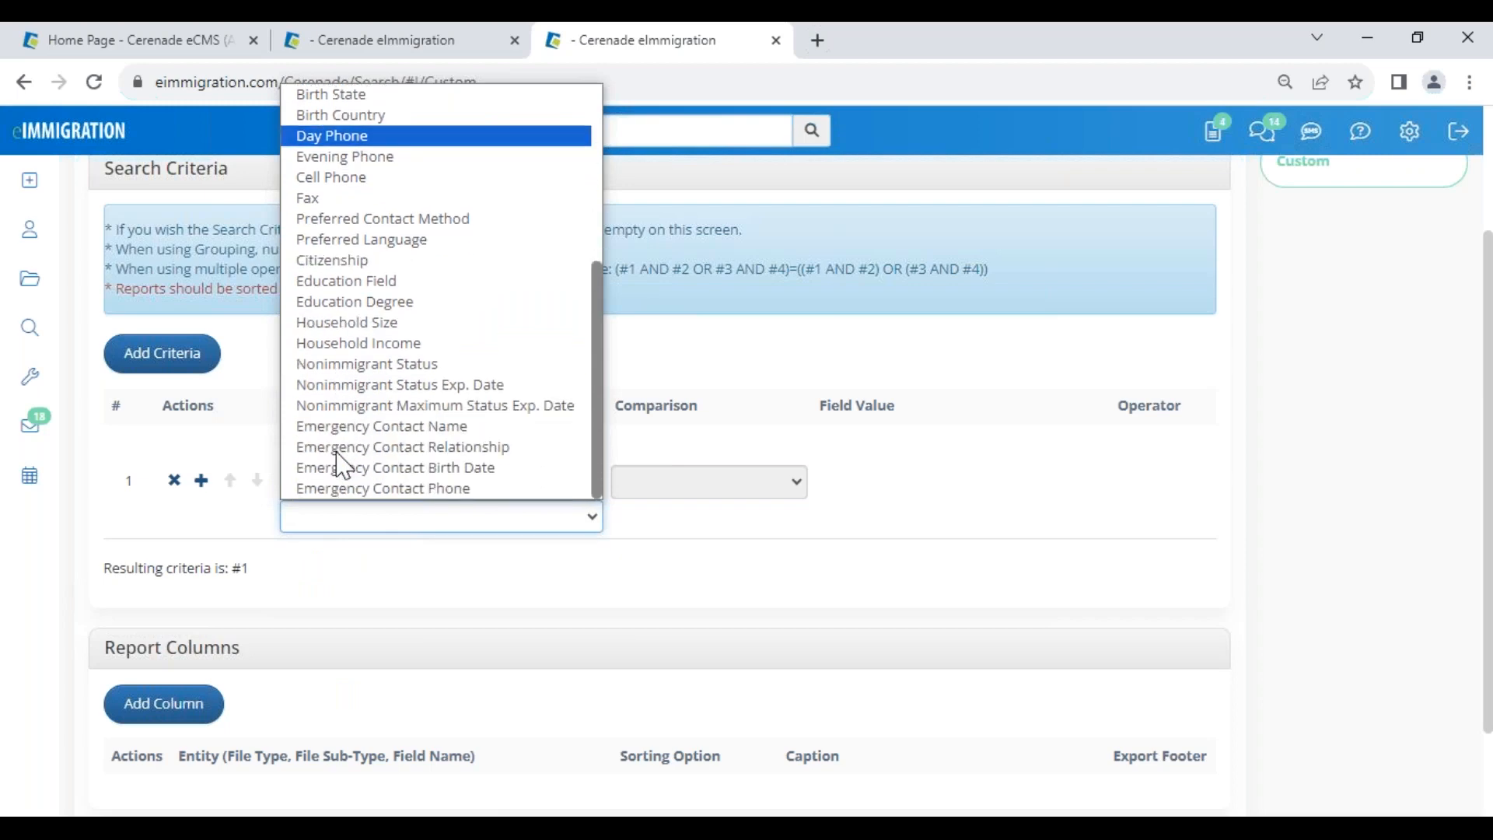
scroll(342, 466, "up", 5)
left_click(251, 509)
- Try Client as the criterion's file type with the Last Comment and General Info sub-types, and examine the General Info fields
left_click(389, 451)
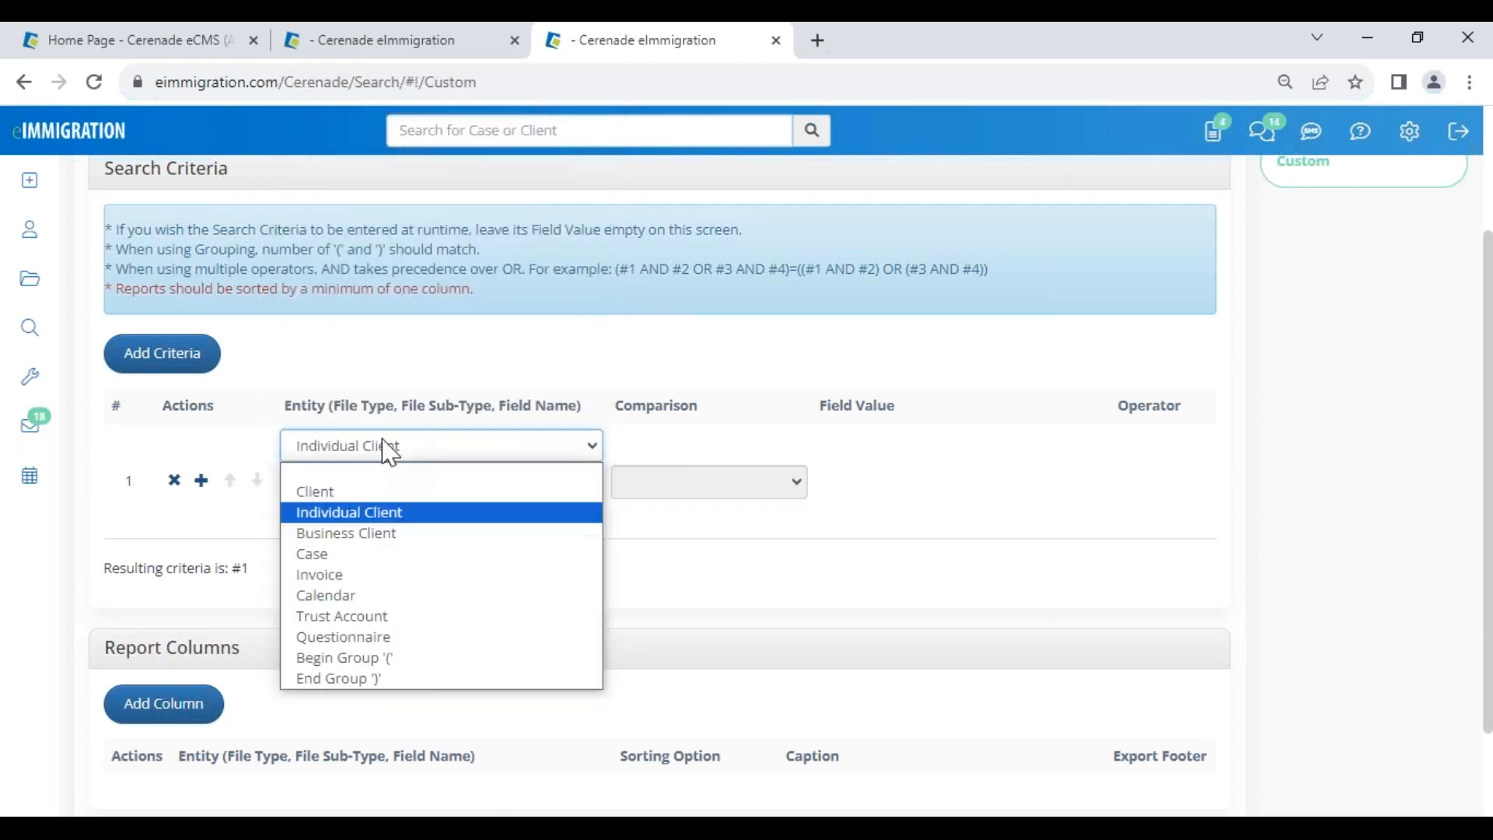
left_click(342, 491)
left_click(356, 490)
left_click(354, 527)
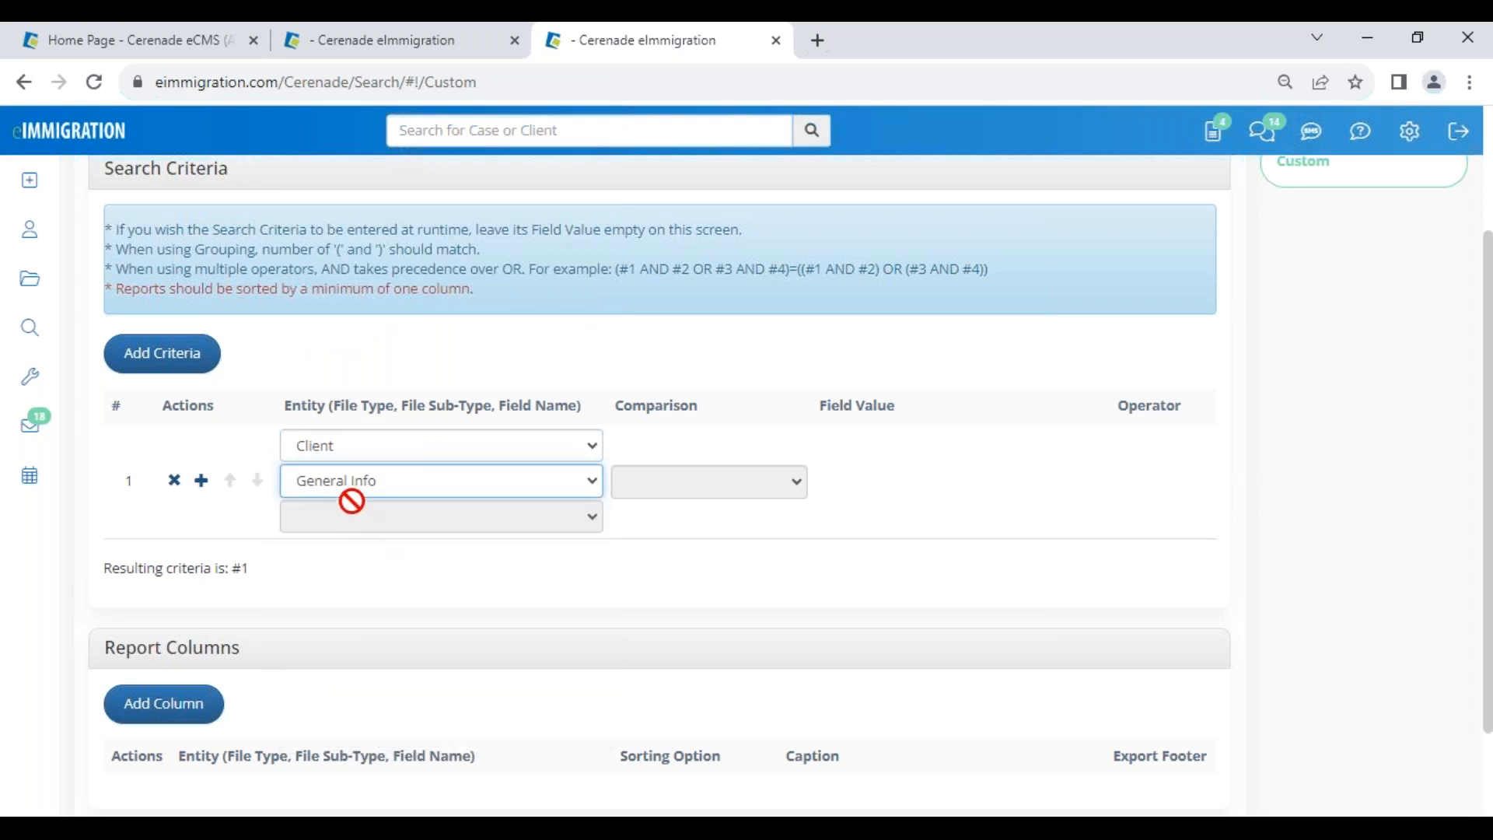
left_click(361, 488)
left_click(360, 567)
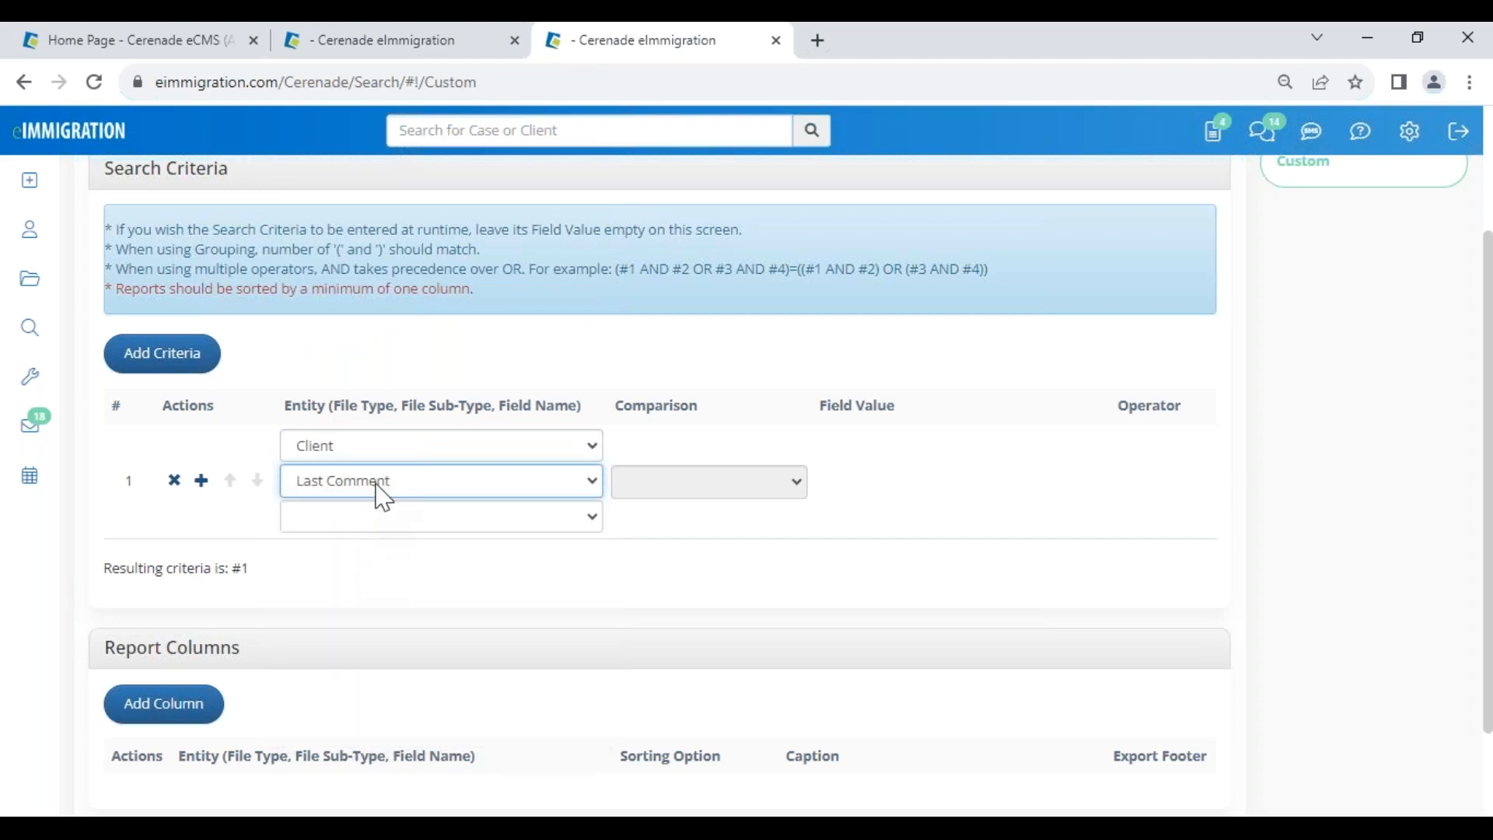
left_click(381, 494)
left_click(360, 526)
left_click(364, 519)
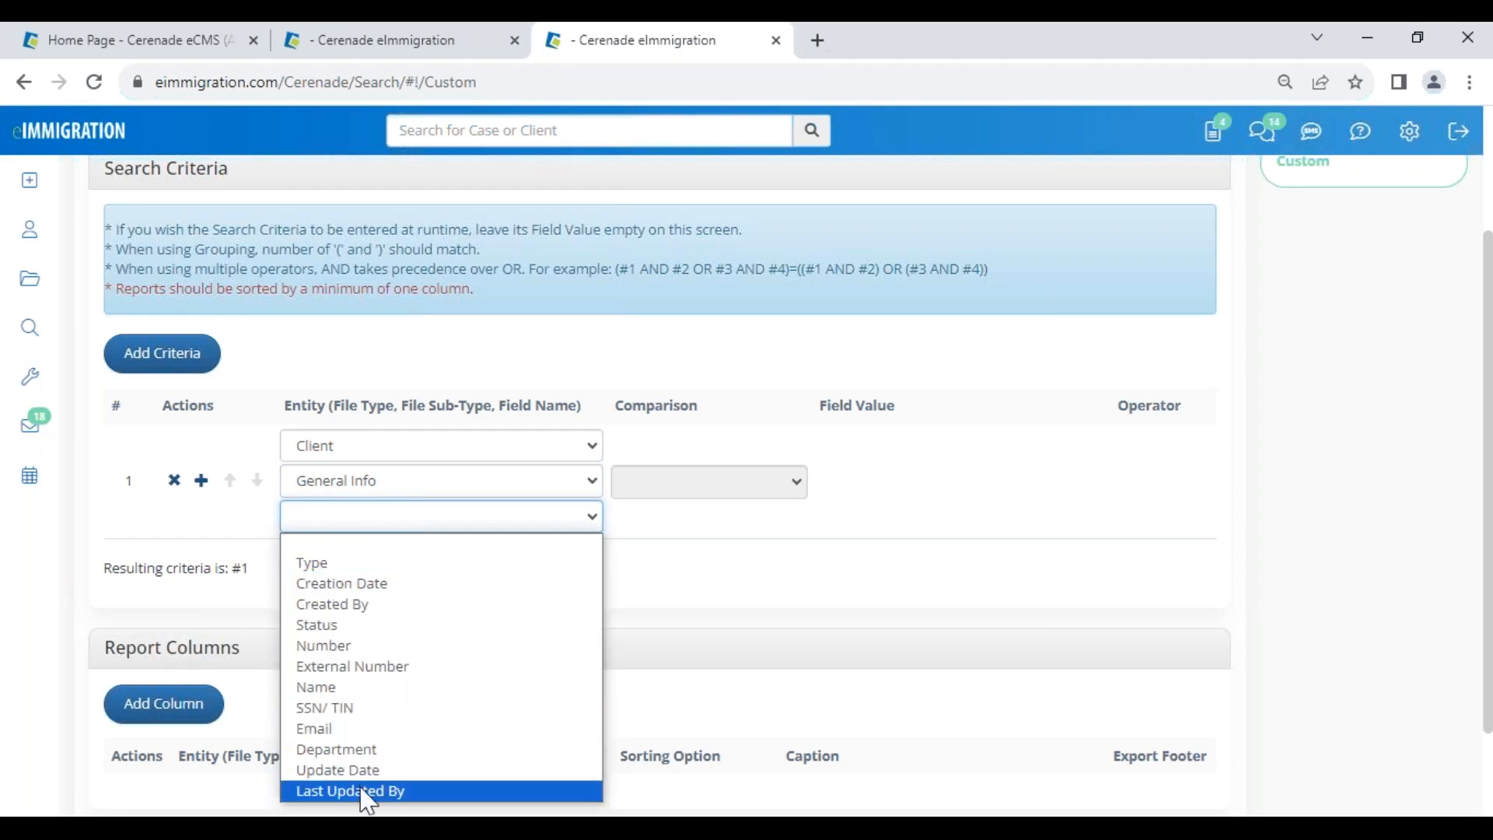
left_click(653, 539)
- Set the criterion's entity to Individual Client, General Info, Alien Number
left_click(376, 451)
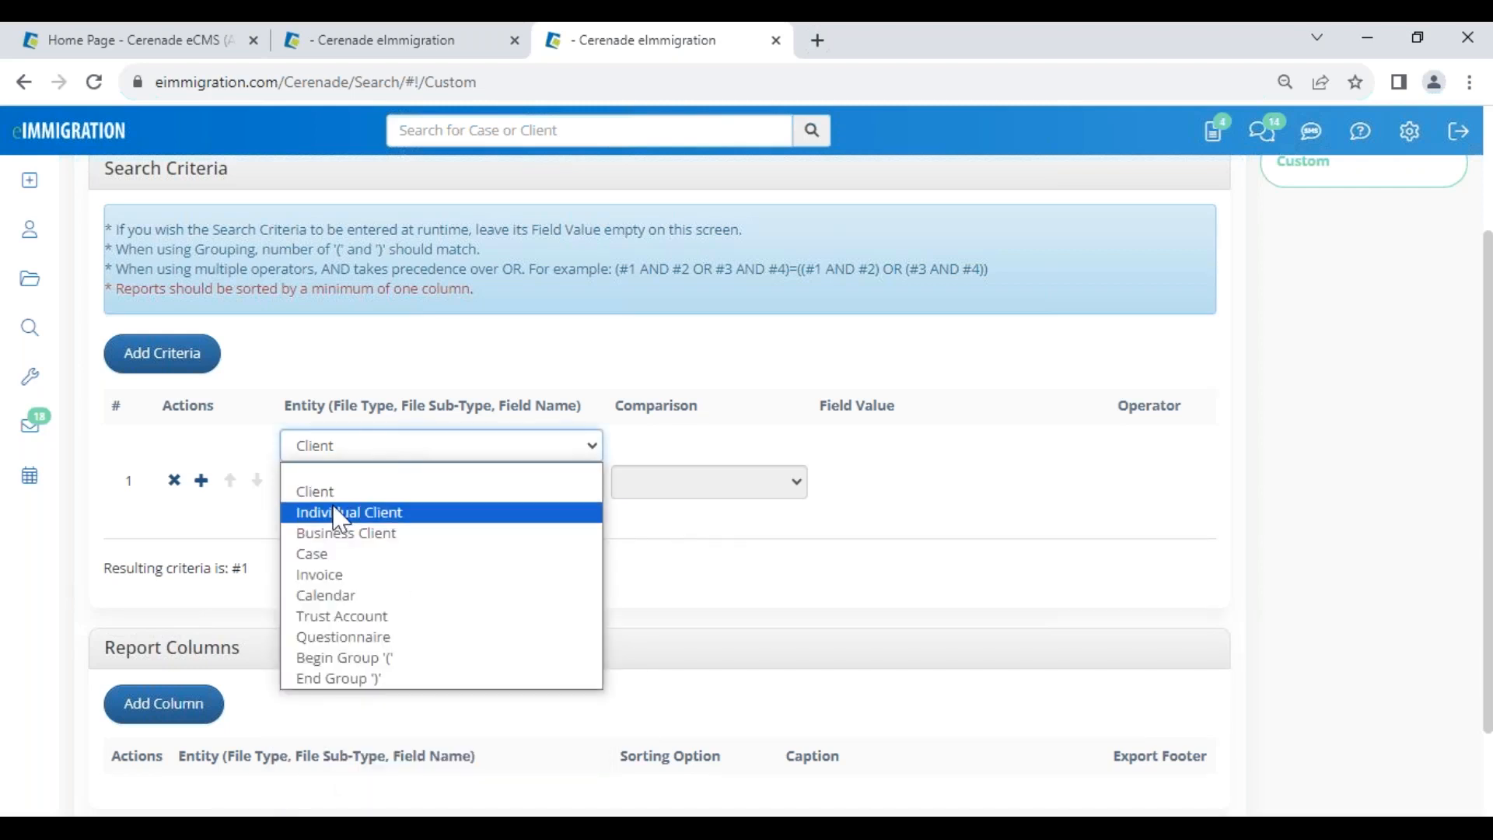
left_click(342, 514)
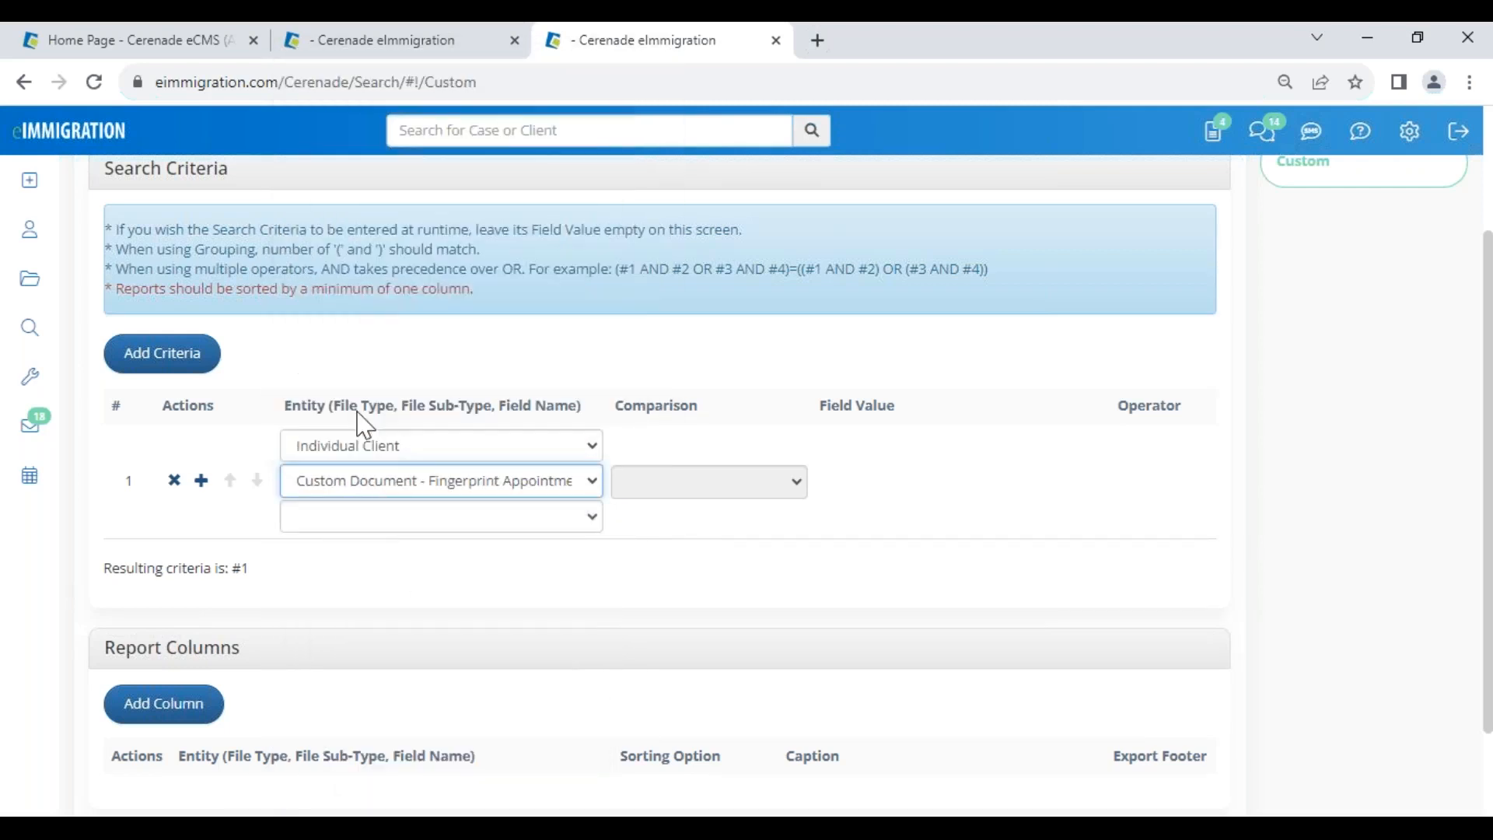
left_click(336, 490)
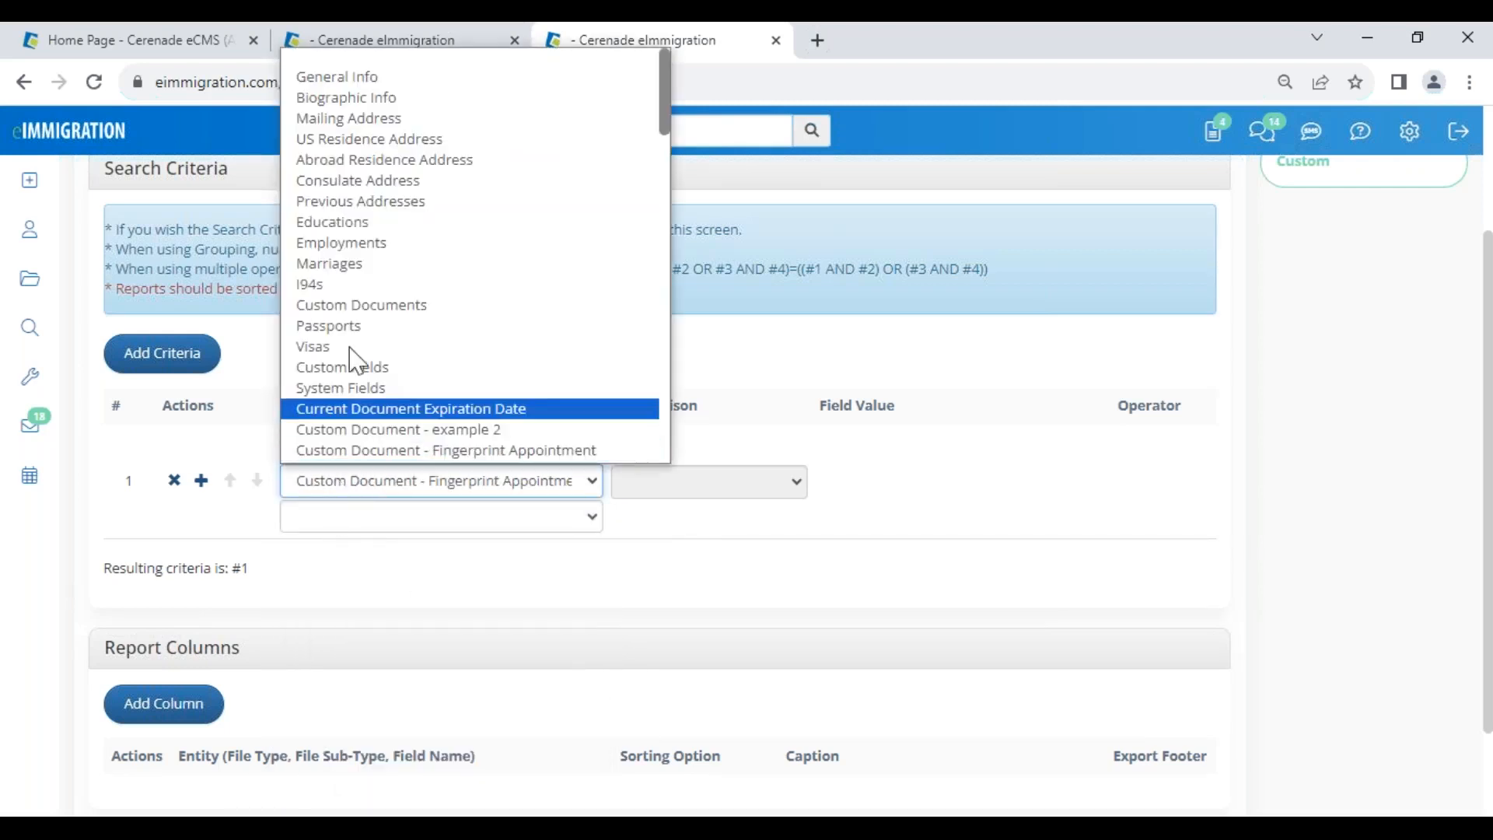
left_click(373, 77)
left_click(337, 519)
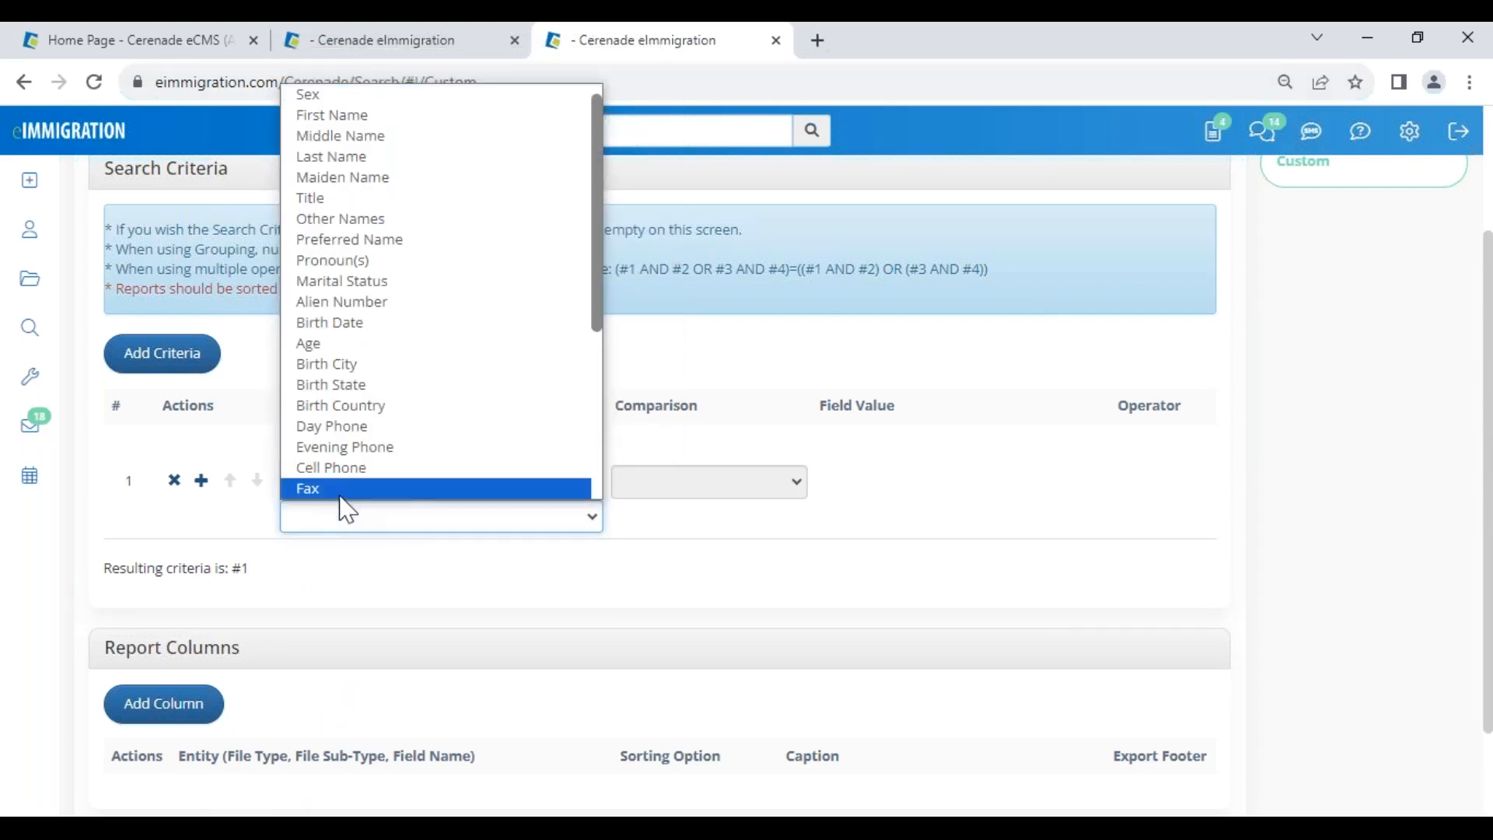
scroll(360, 414, "down", 5)
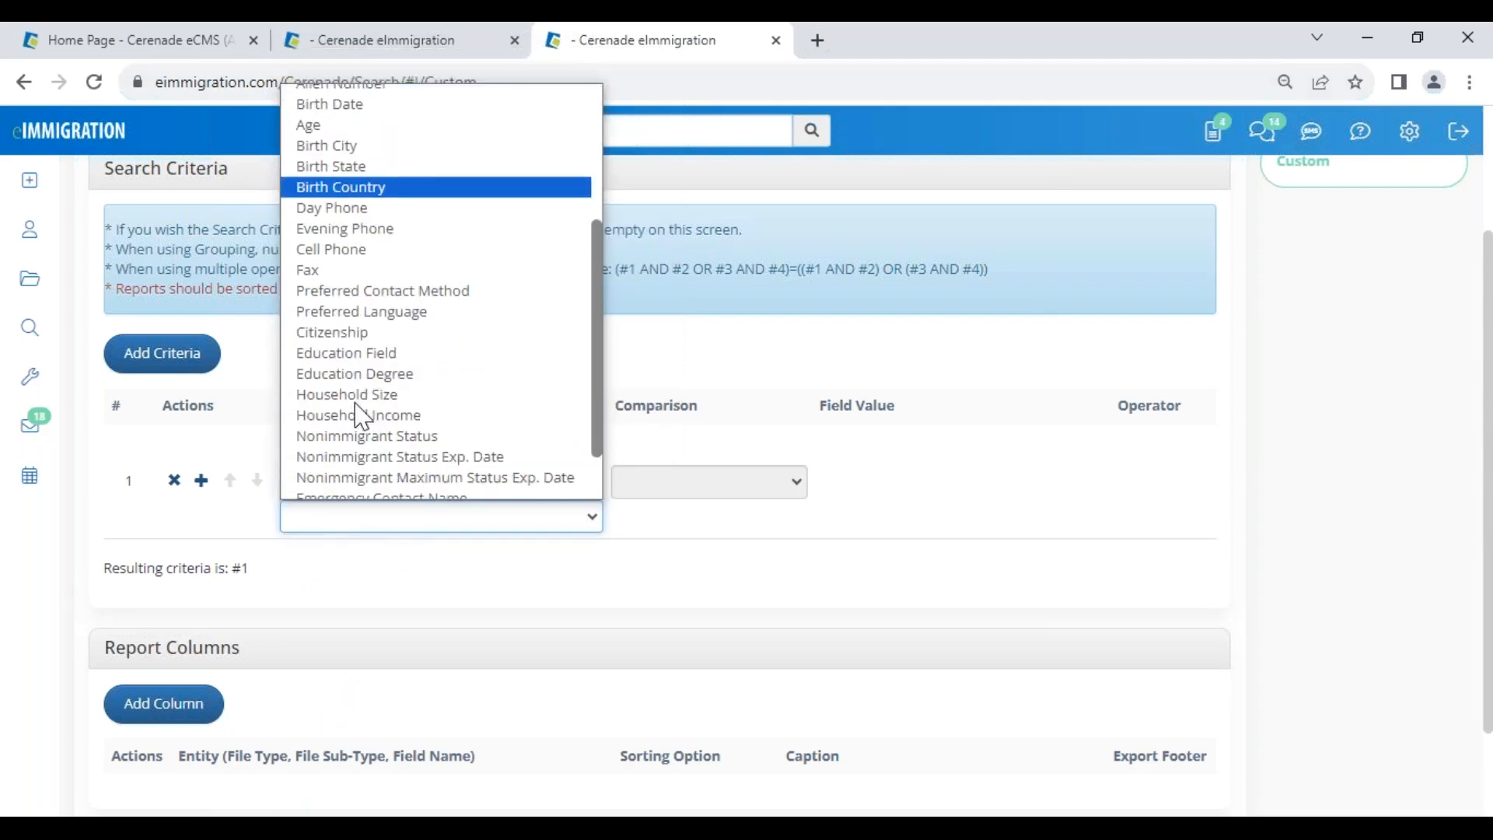
scroll(360, 414, "up", 5)
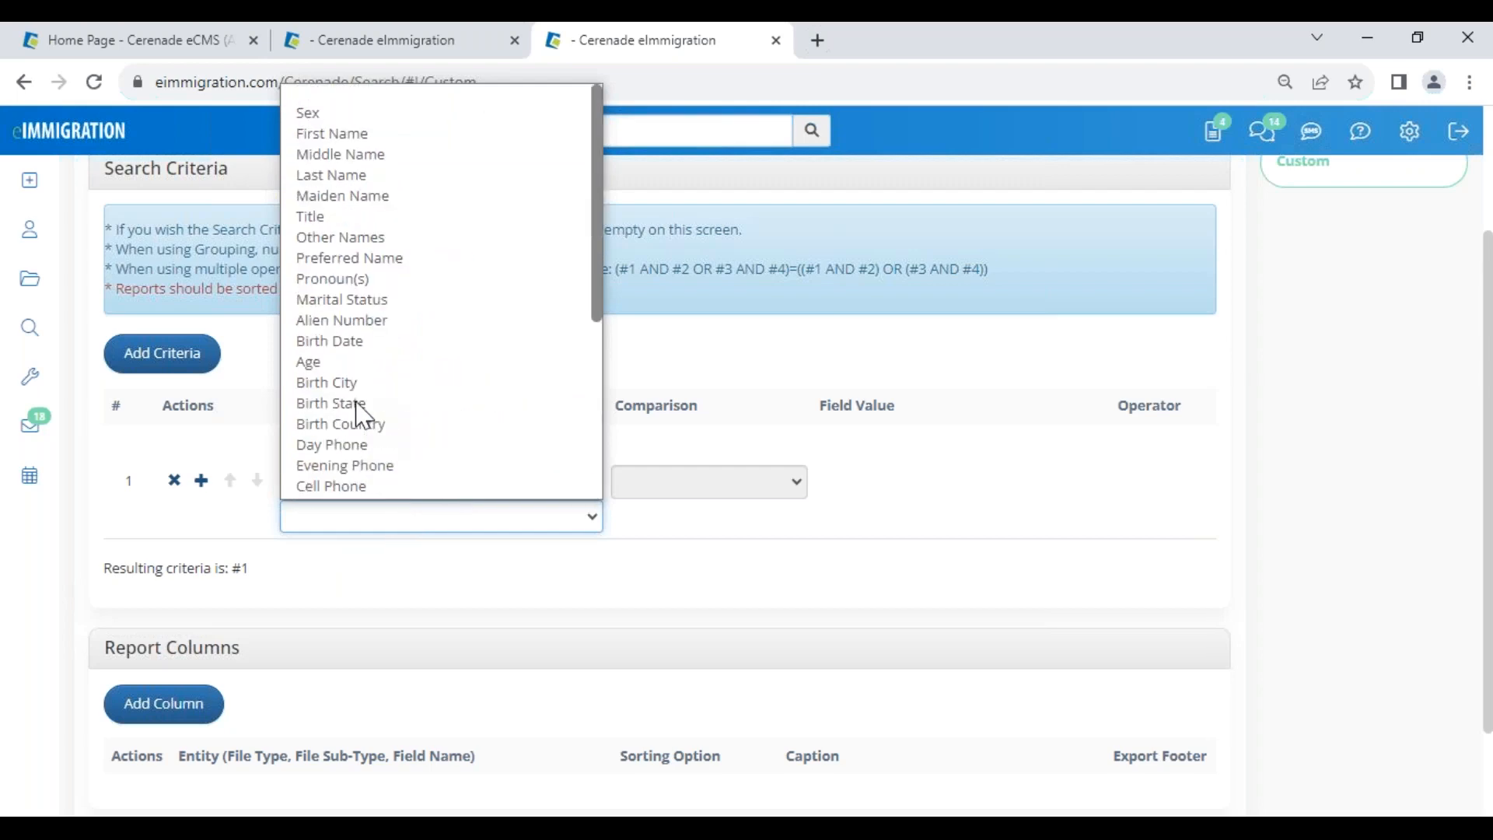
left_click(350, 321)
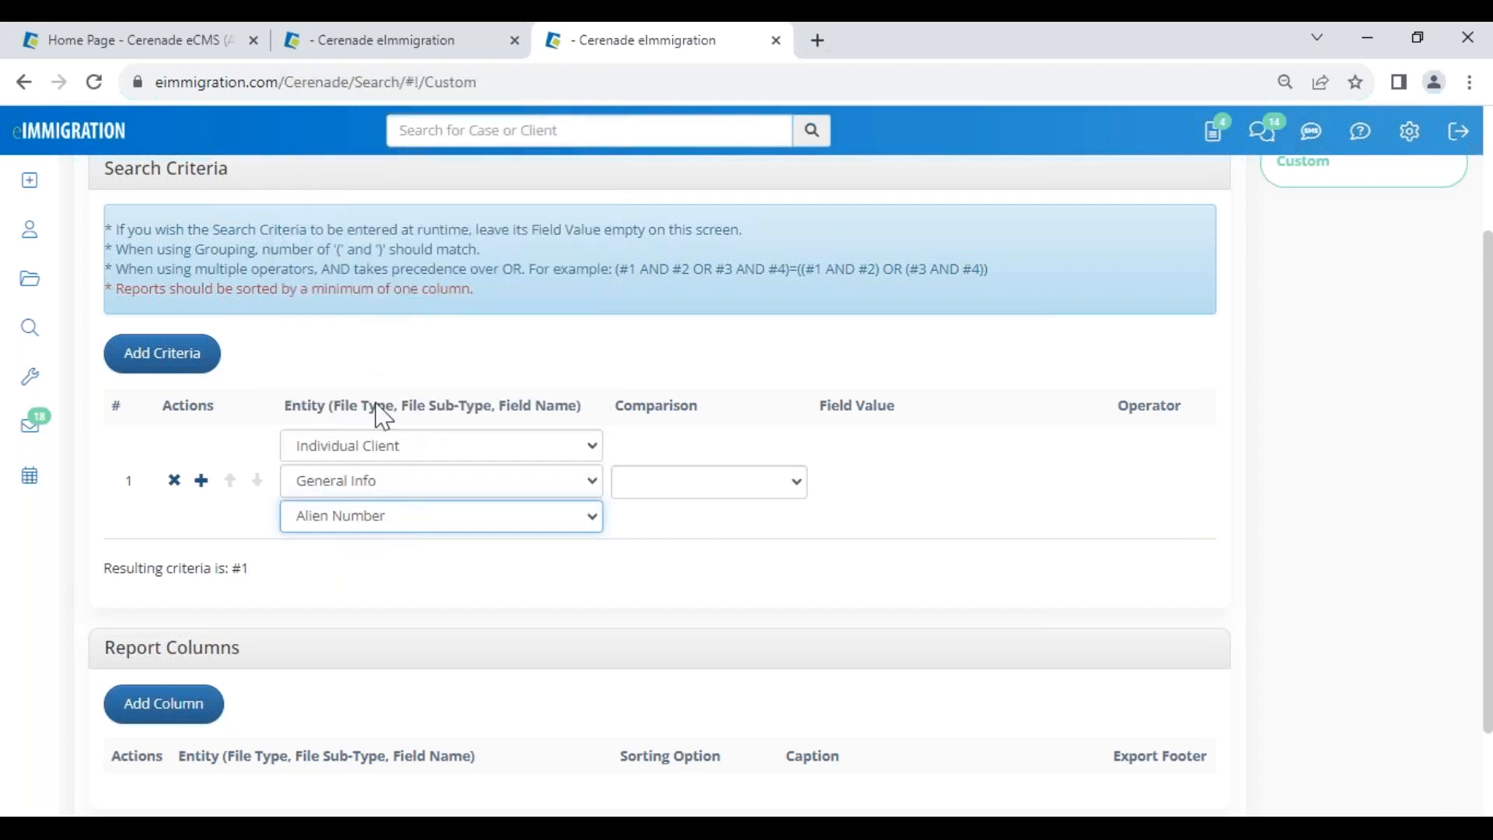
left_click(498, 584)
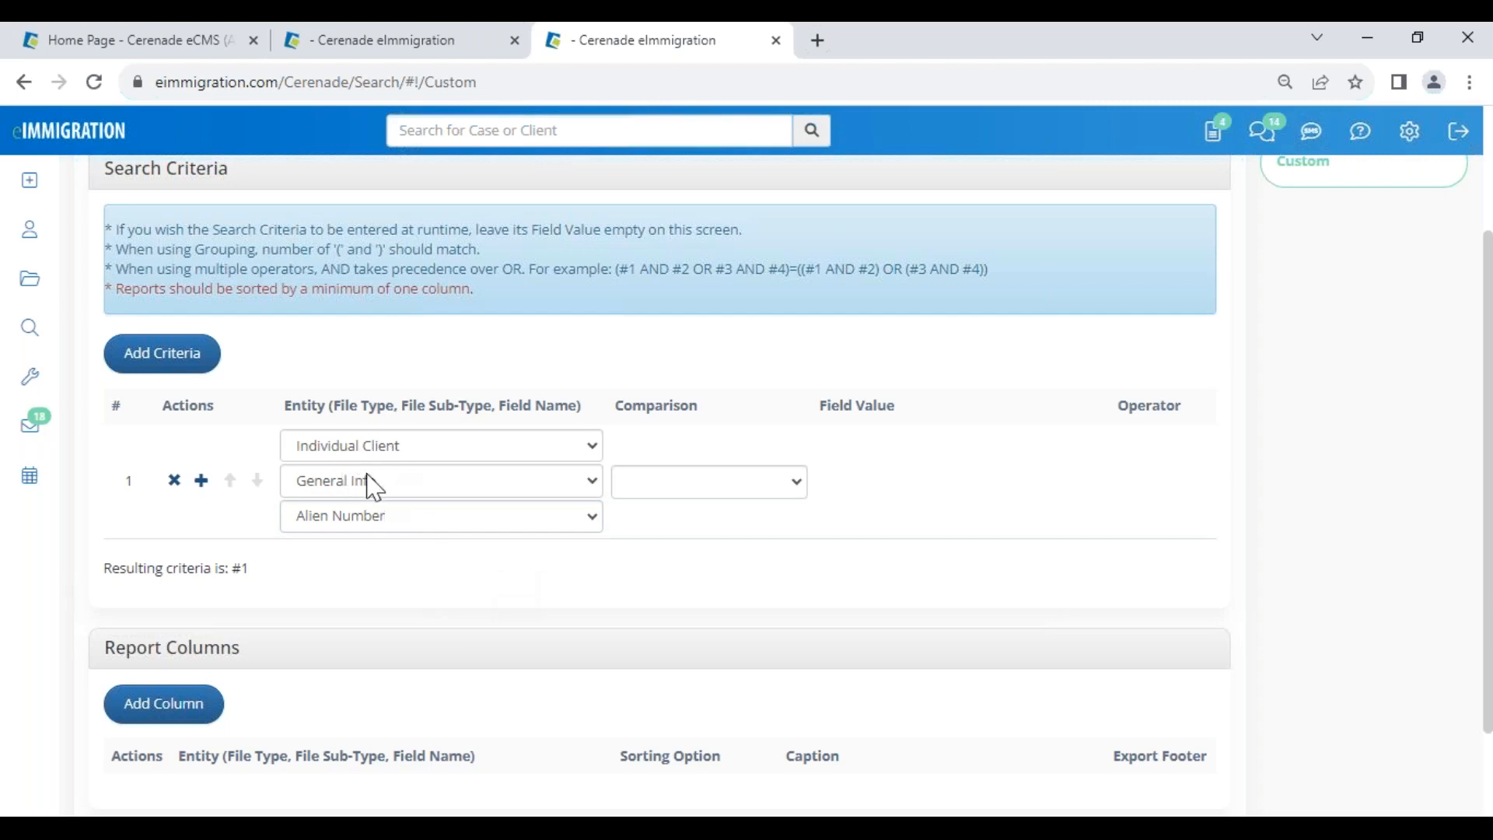
- Set the Alien Number criterion's comparison to Start with, leaving its field value empty
left_click(621, 488)
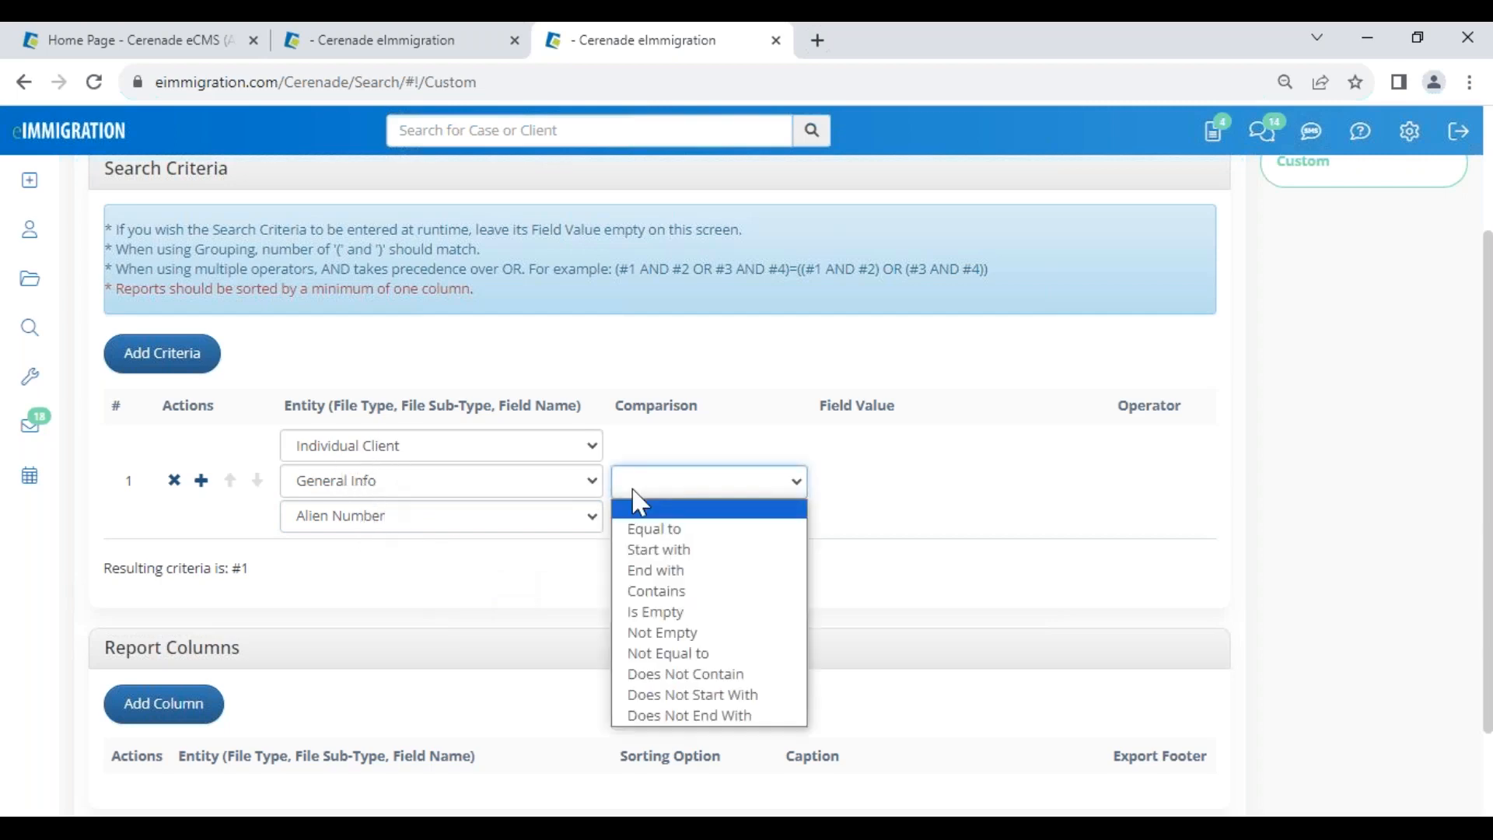
left_click(673, 607)
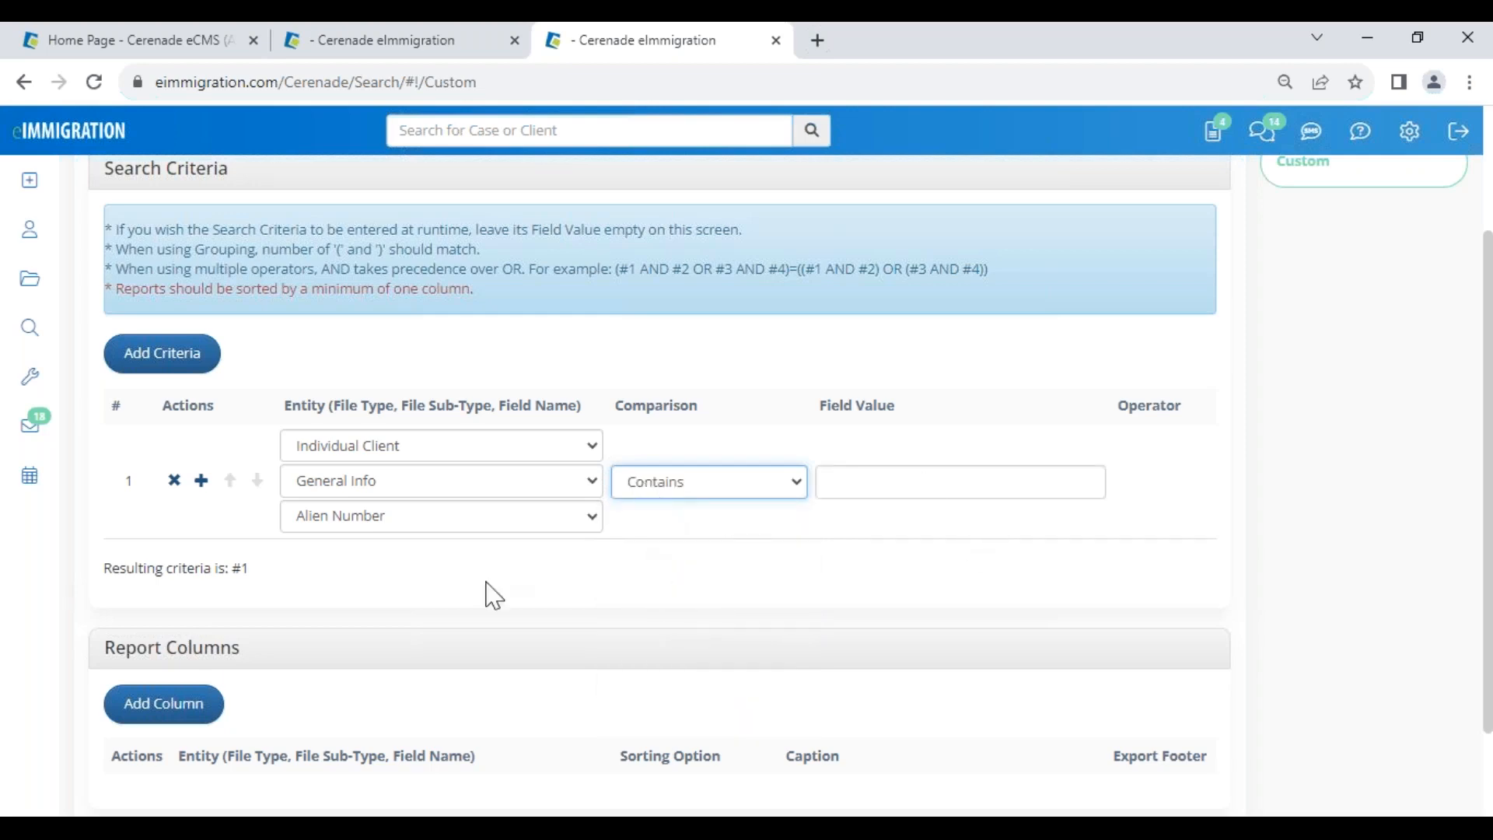
left_click(662, 498)
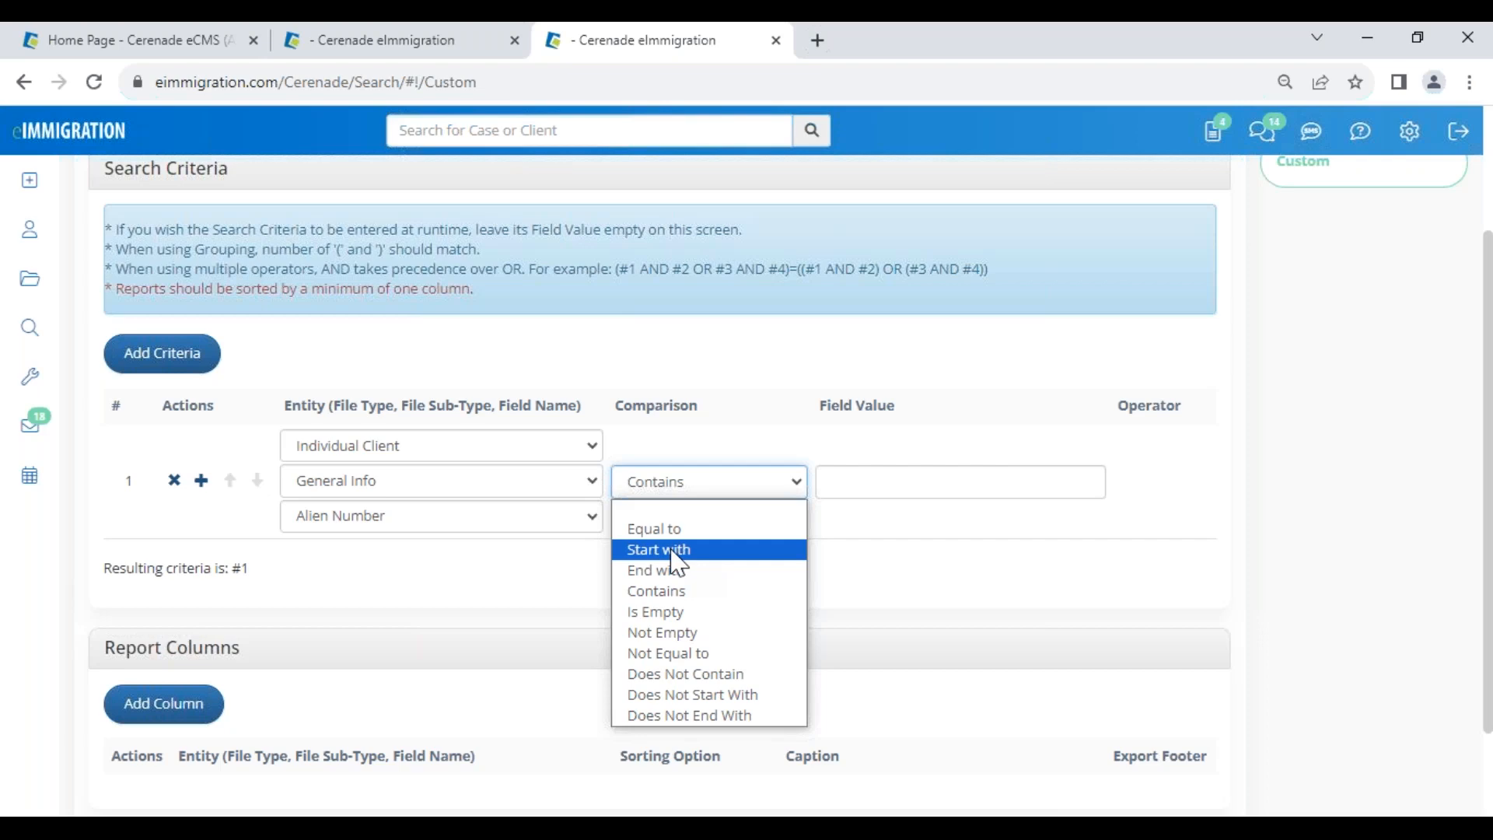
left_click(676, 552)
scroll(260, 706, "down", 2)
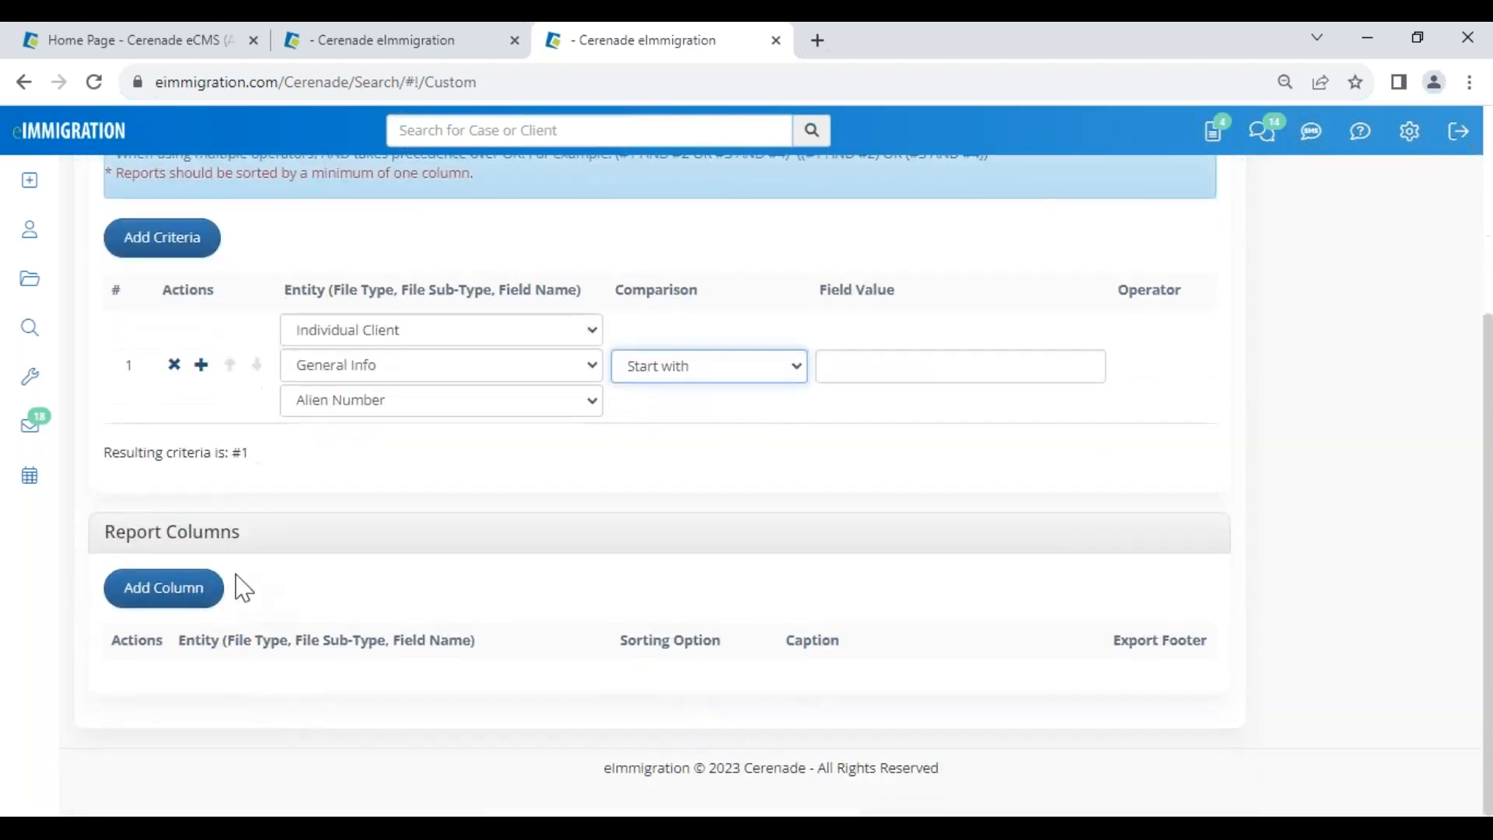
- Add a report column for Calendar, Appointments, Type and check its sorting options without choosing one
left_click(175, 595)
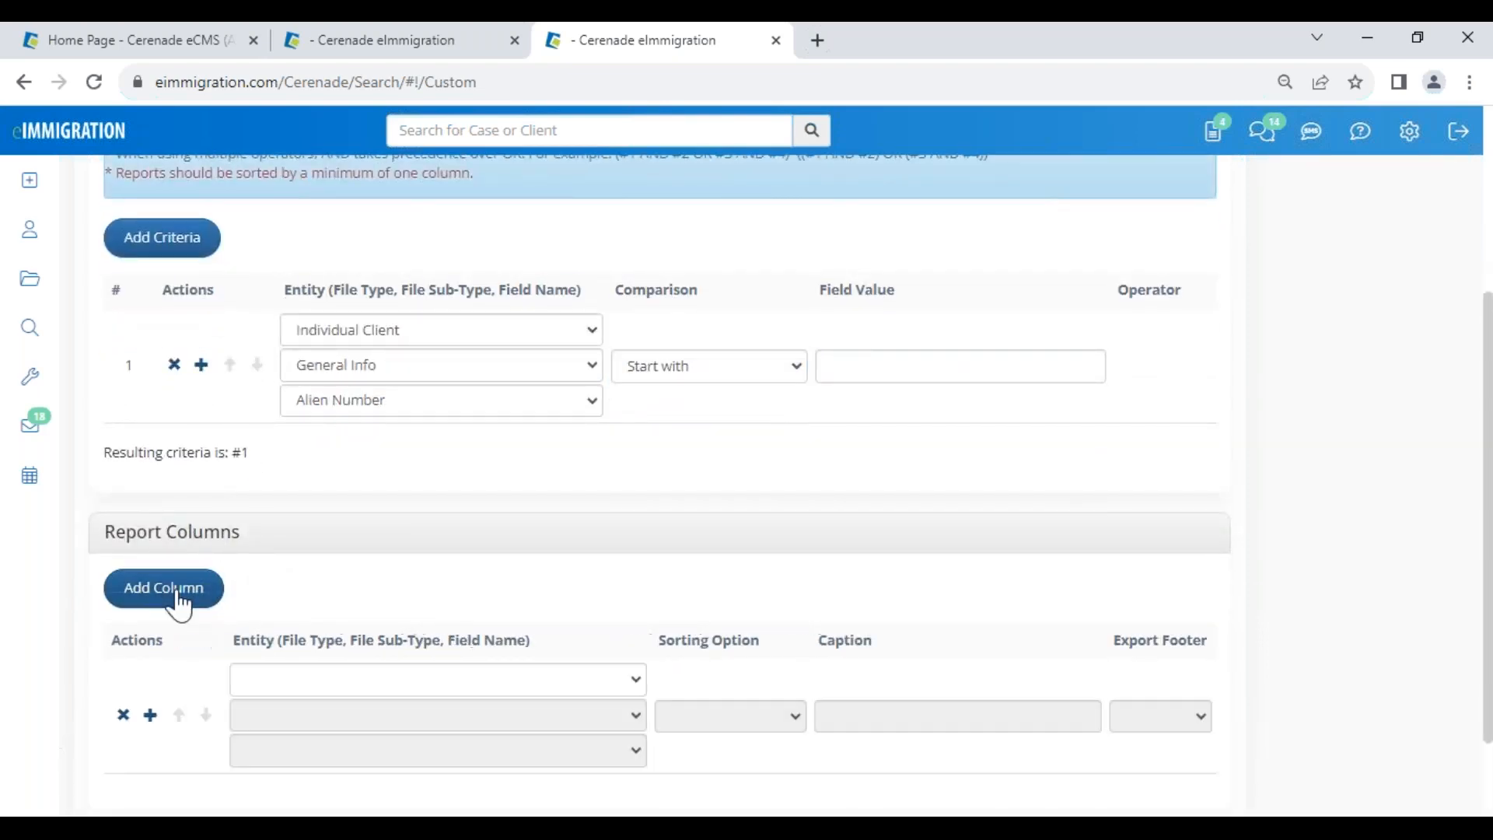
scroll(314, 572, "down", 2)
left_click(307, 572)
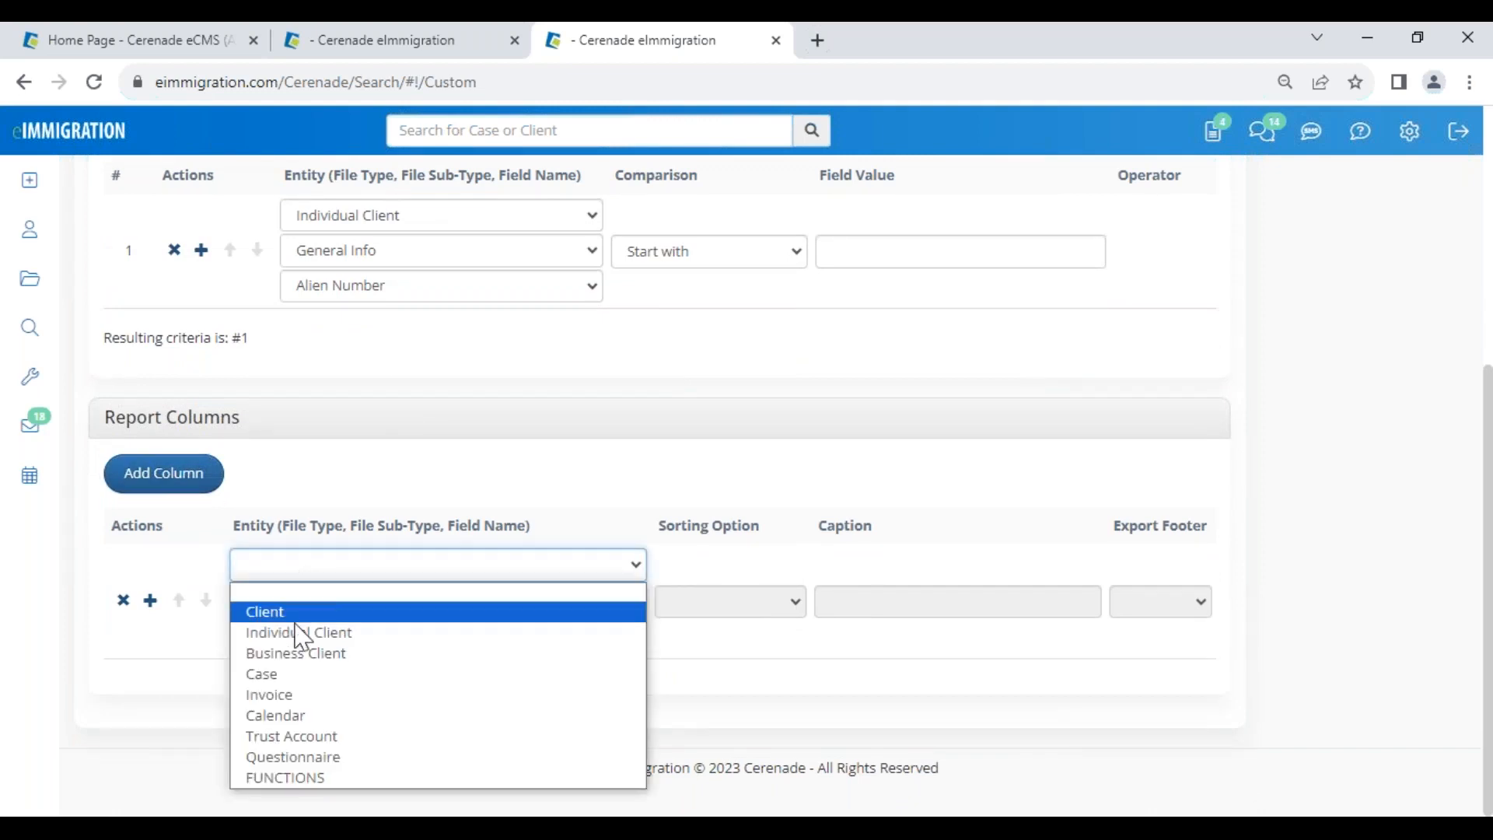
left_click(288, 715)
left_click(311, 618)
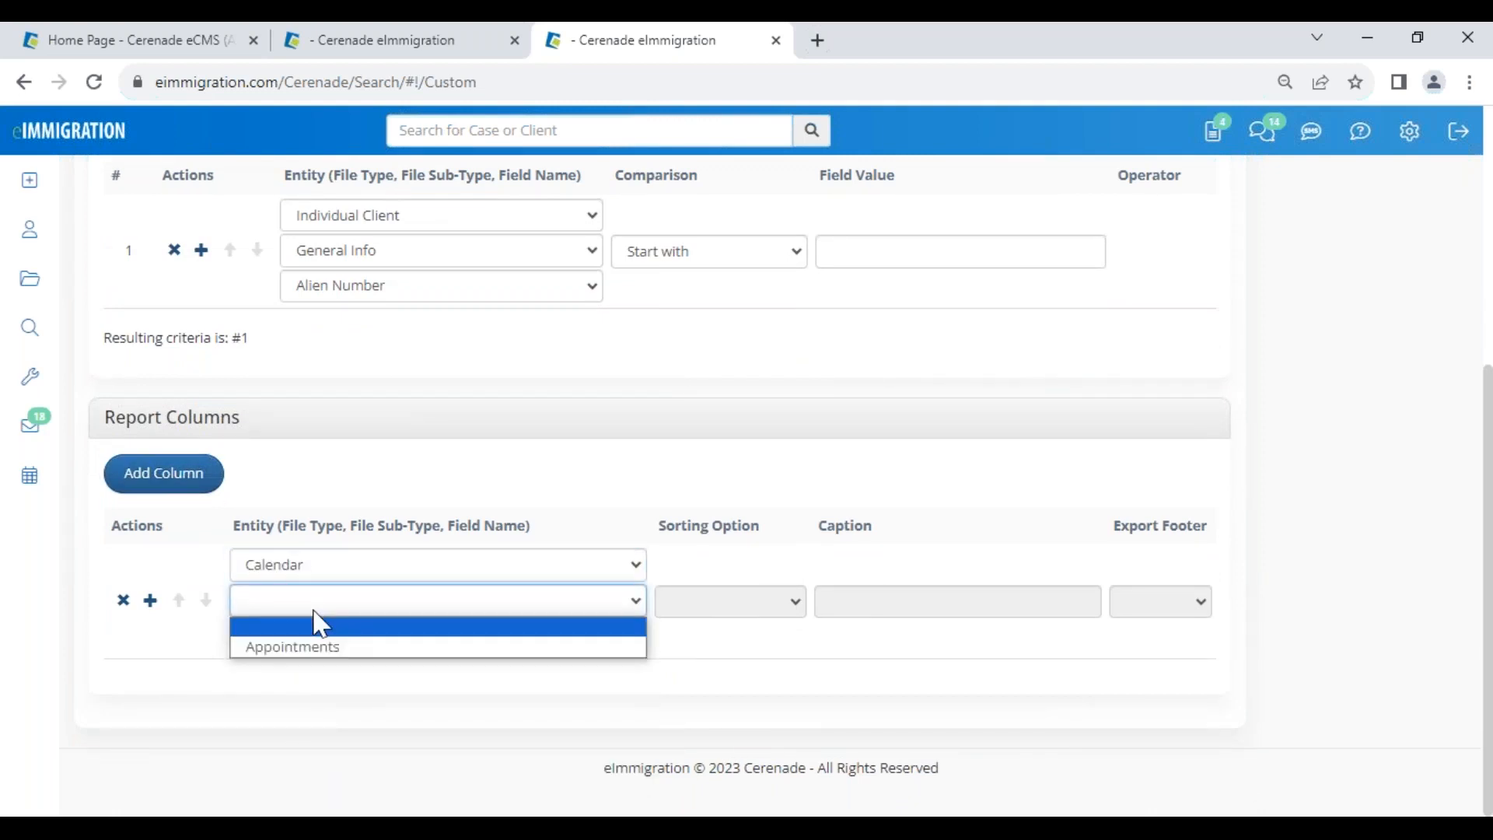
left_click(307, 645)
left_click(309, 634)
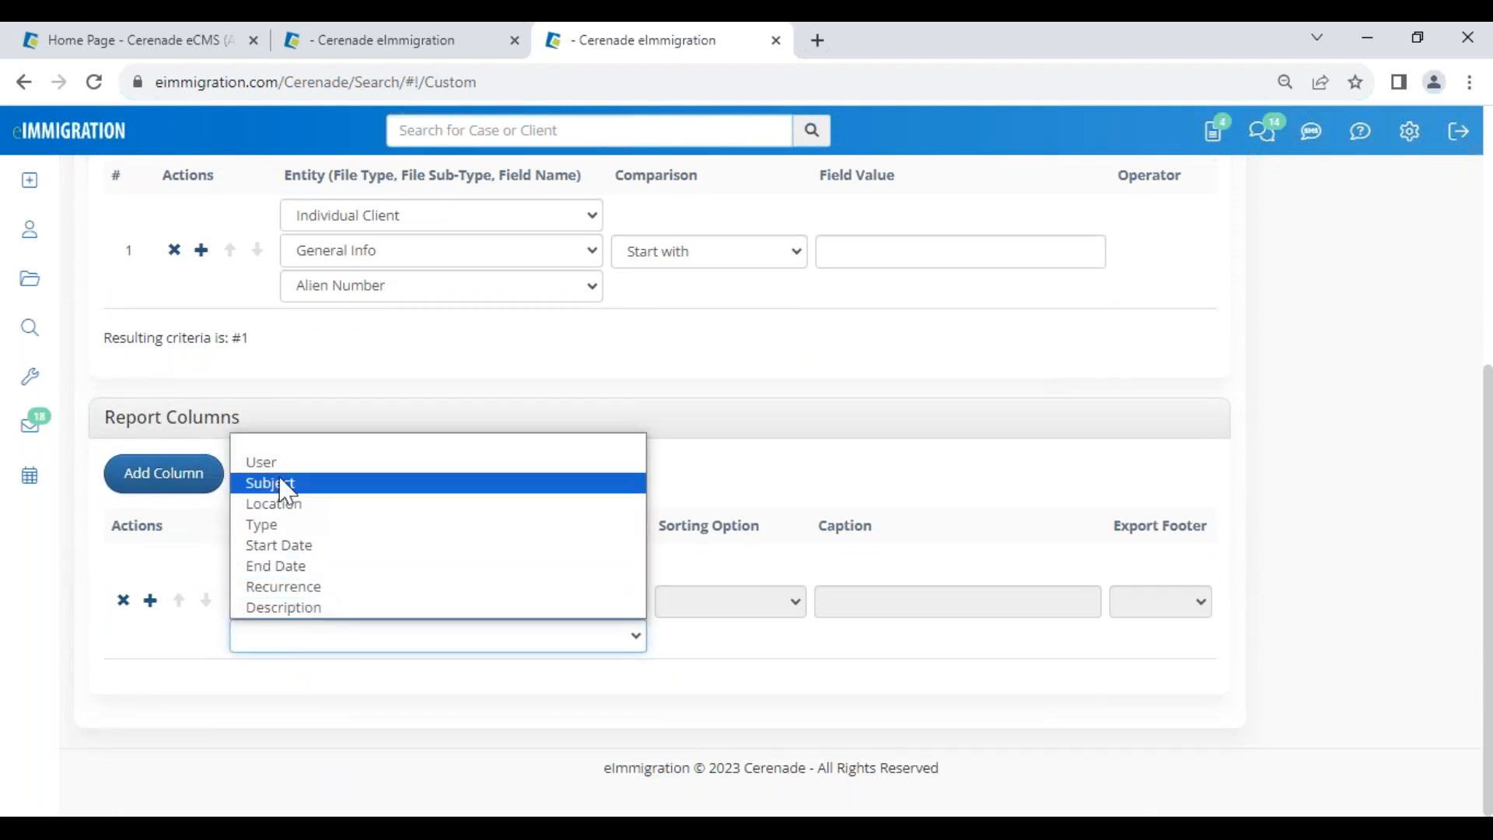
left_click(281, 529)
left_click(697, 610)
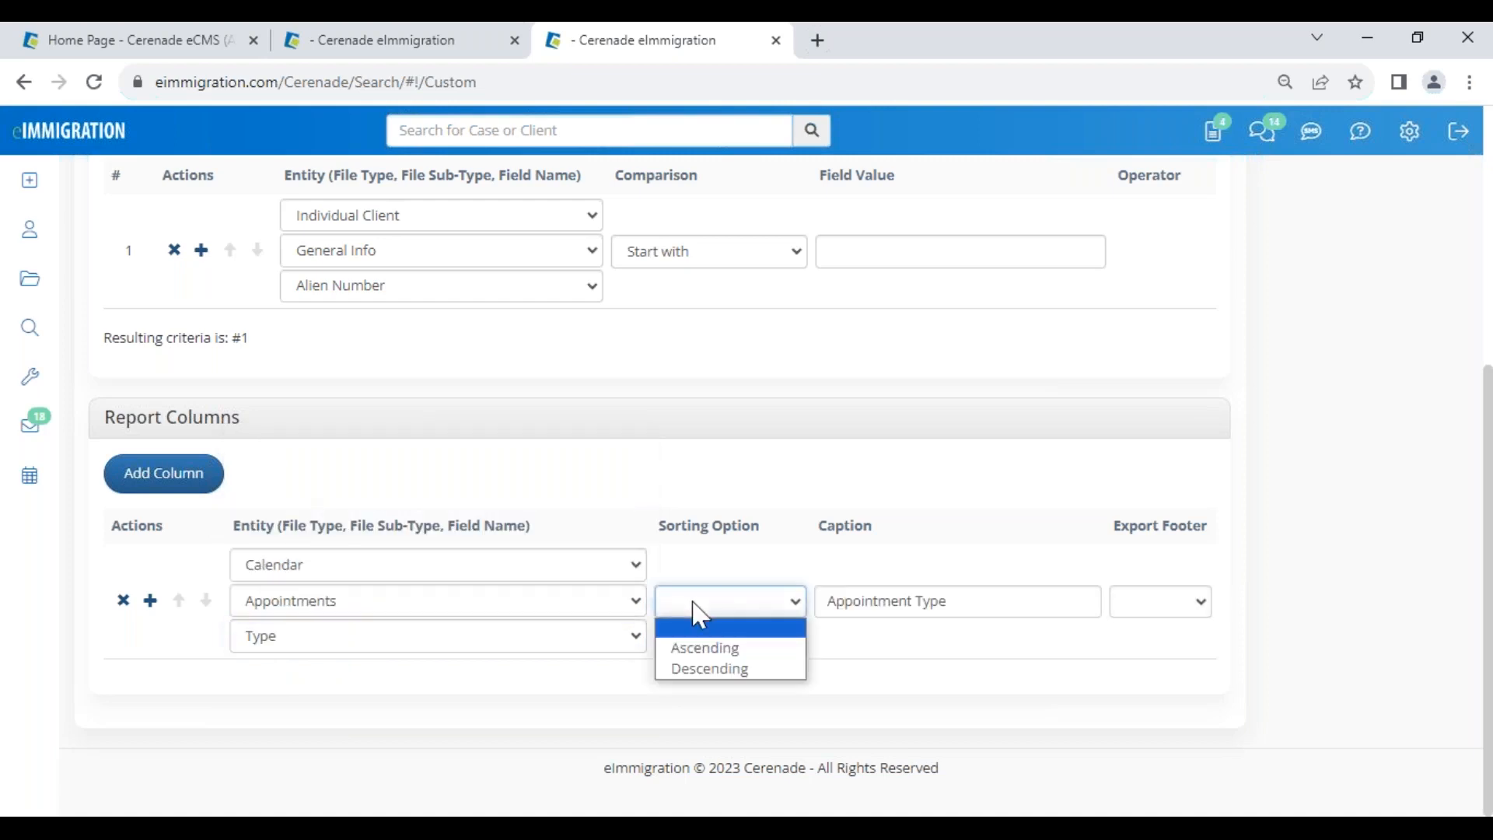
left_click(395, 703)
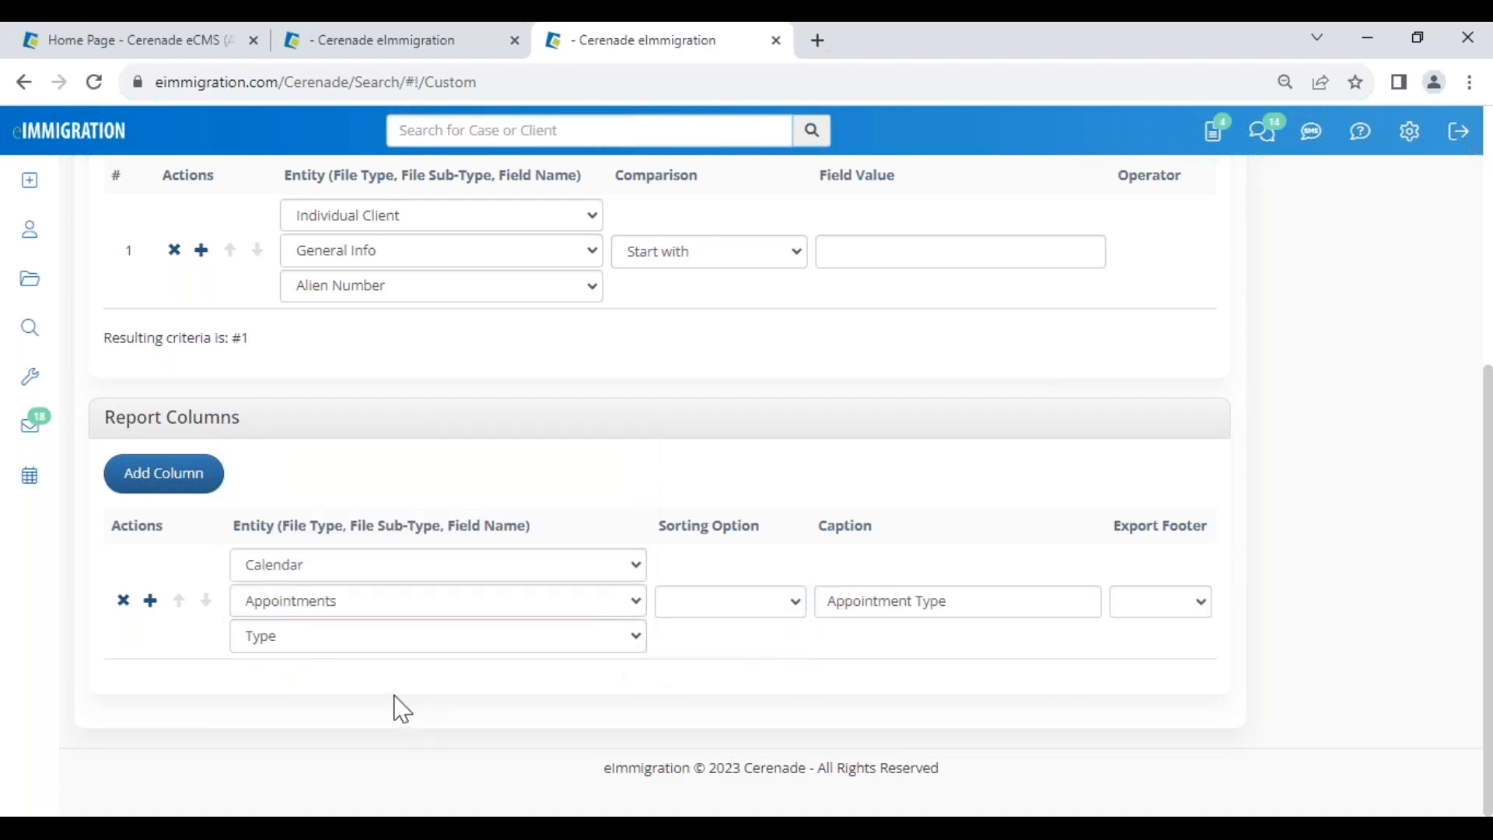
- Add a blank second report column and a second search criterion on Calendar, Appointments, Location
left_click(150, 601)
left_click(200, 249)
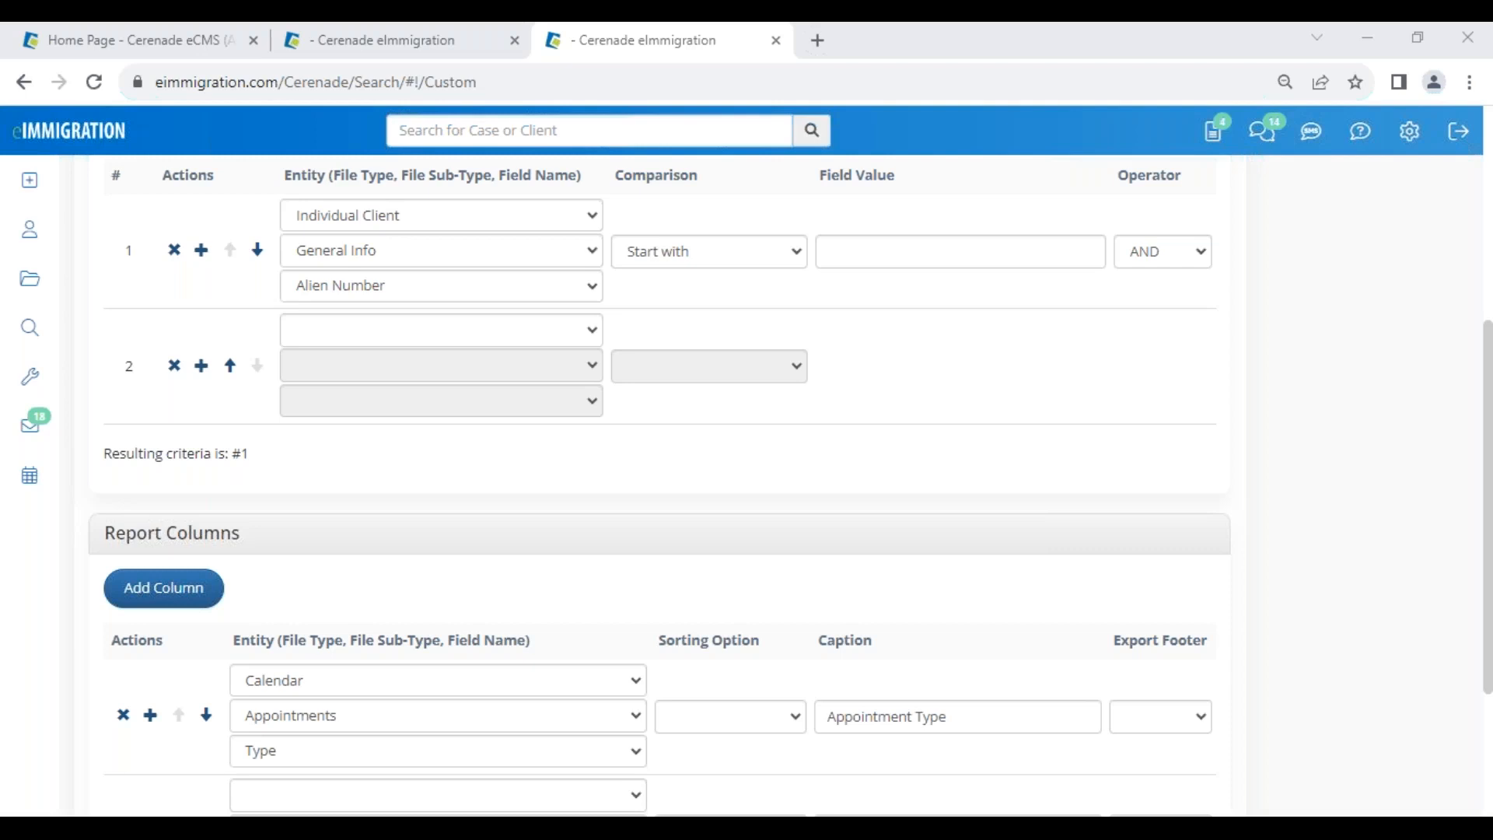
left_click(333, 329)
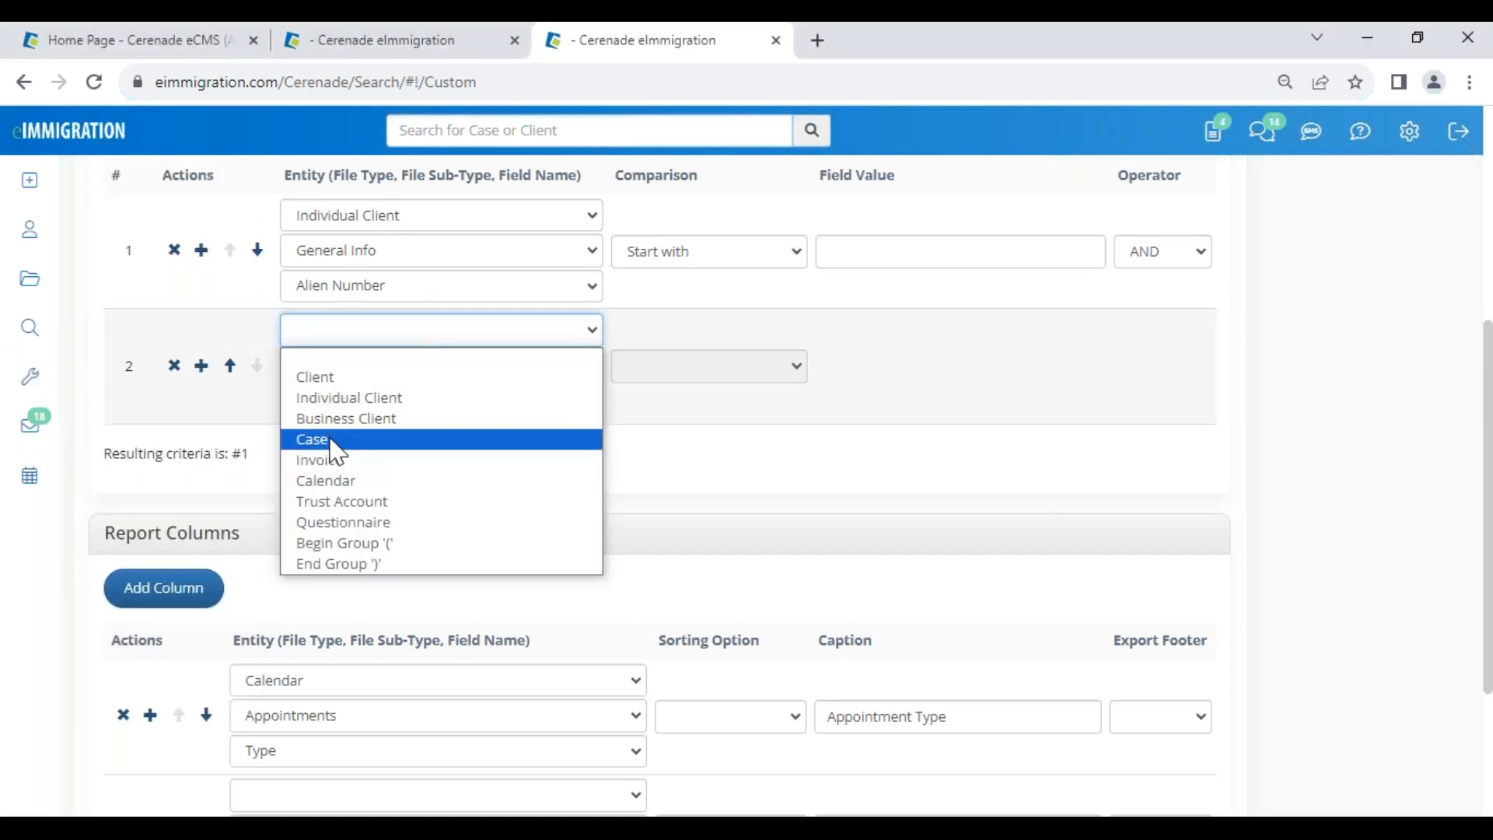
left_click(330, 482)
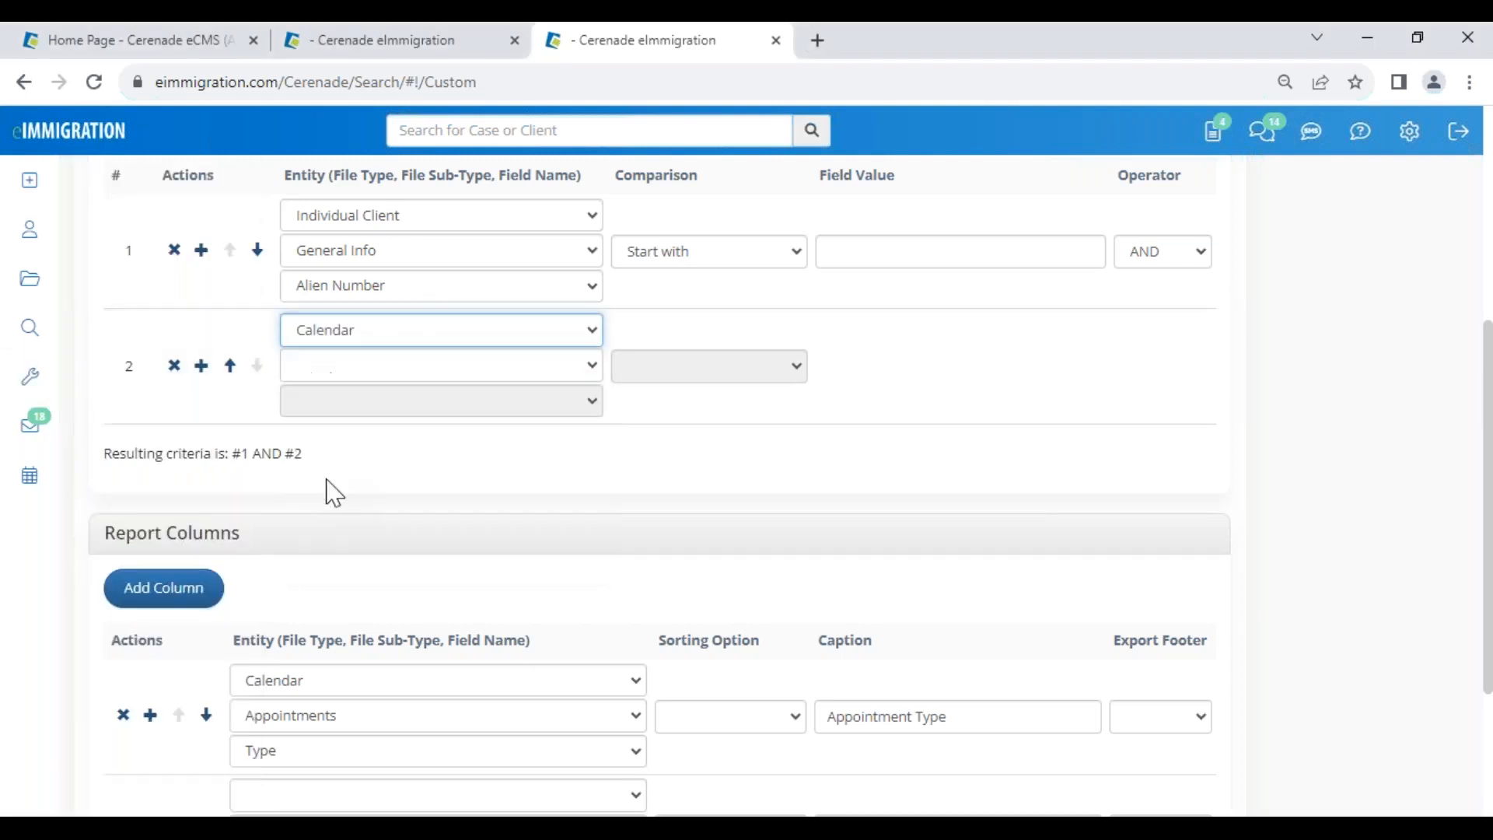
left_click(343, 378)
left_click(339, 410)
left_click(343, 406)
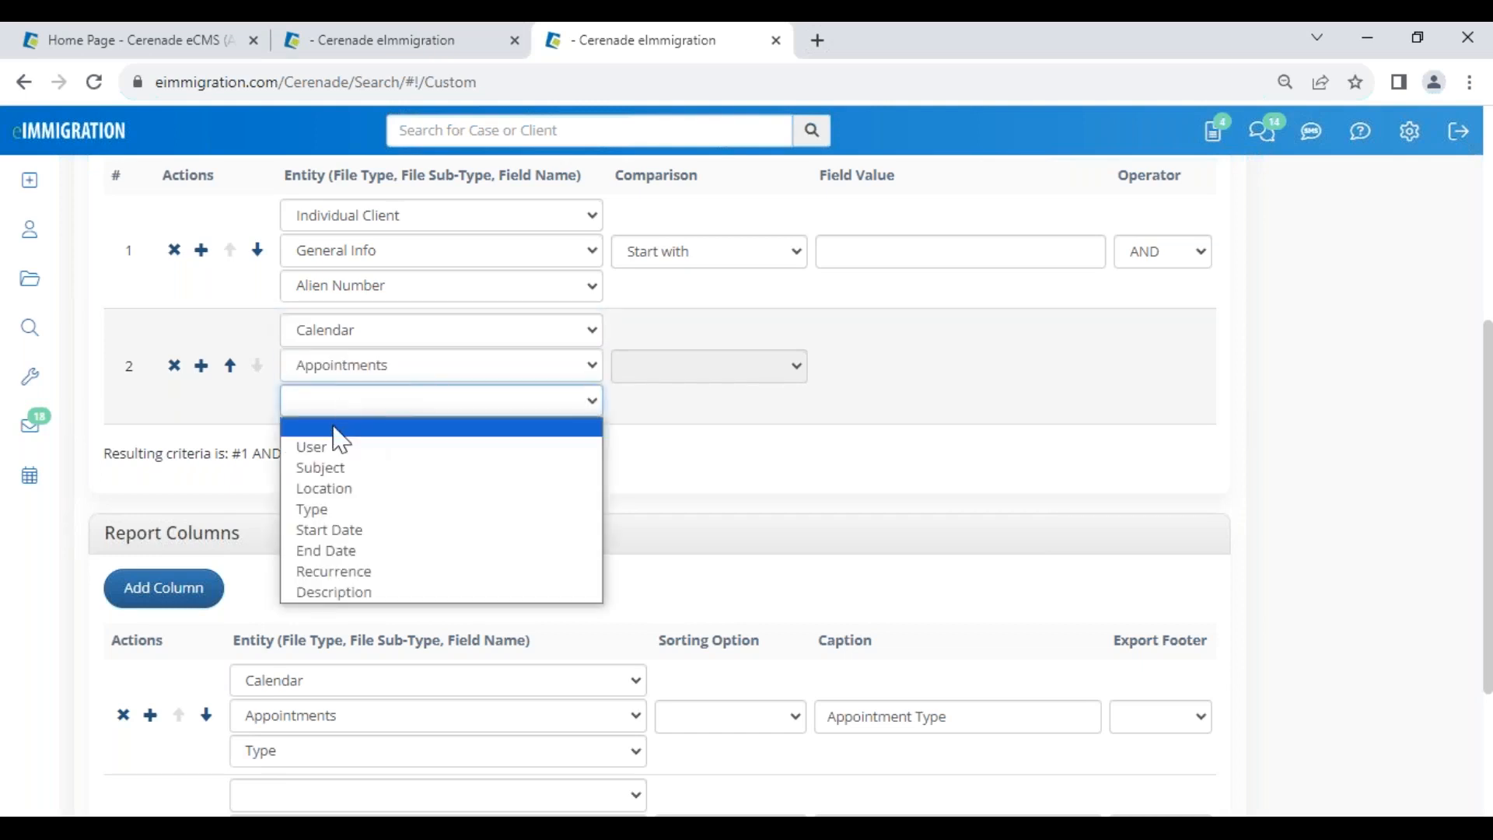
left_click(325, 488)
- Set the Location criterion's comparison to Equal to, leaving its field value empty
left_click(622, 367)
left_click(657, 414)
left_click(874, 377)
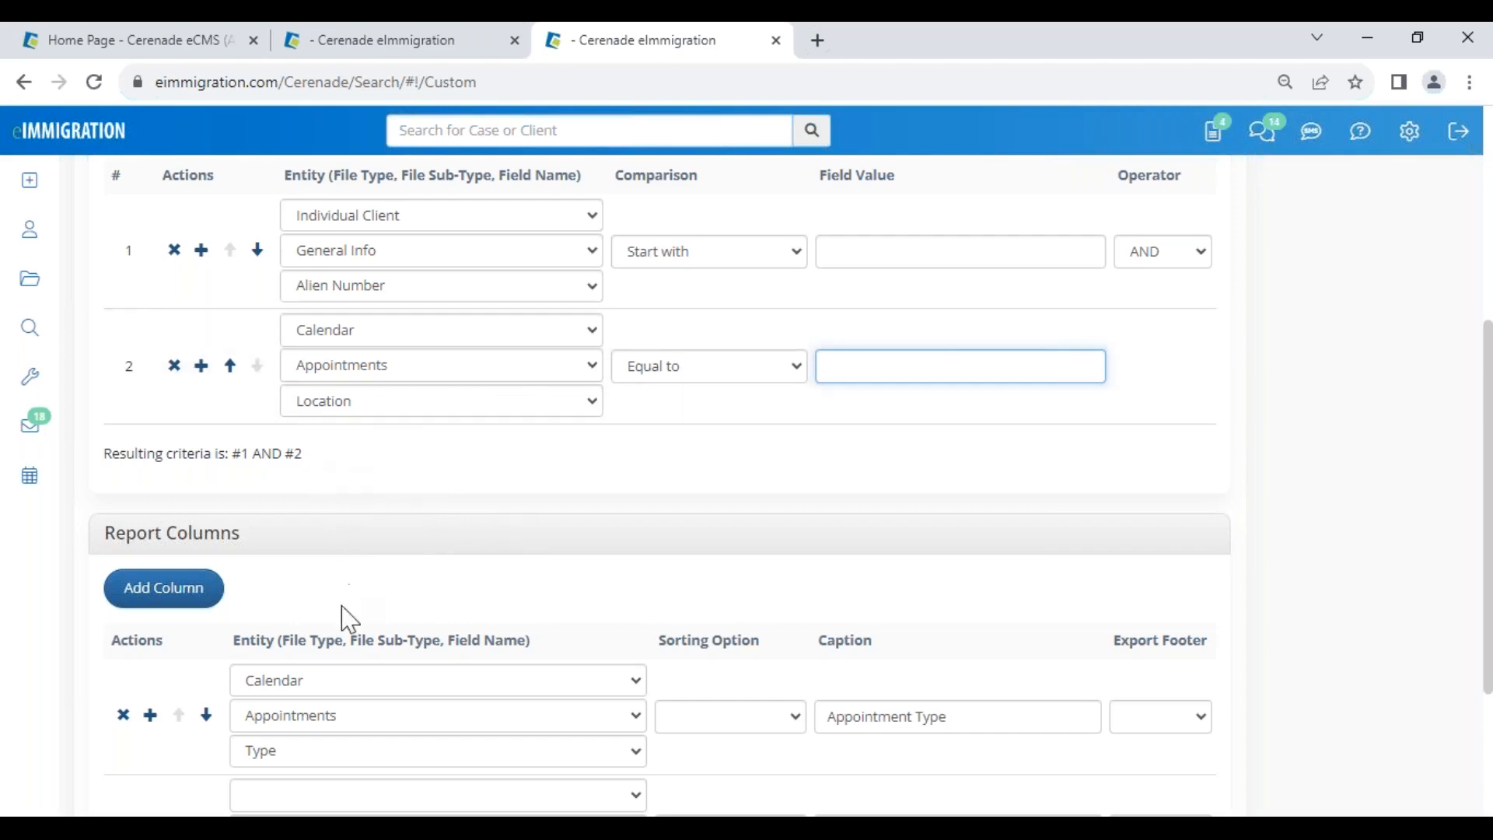
- Set the blank second report column to Client, General Info, Name
scroll(348, 689, "down", 2)
scroll(346, 669, "up", 5)
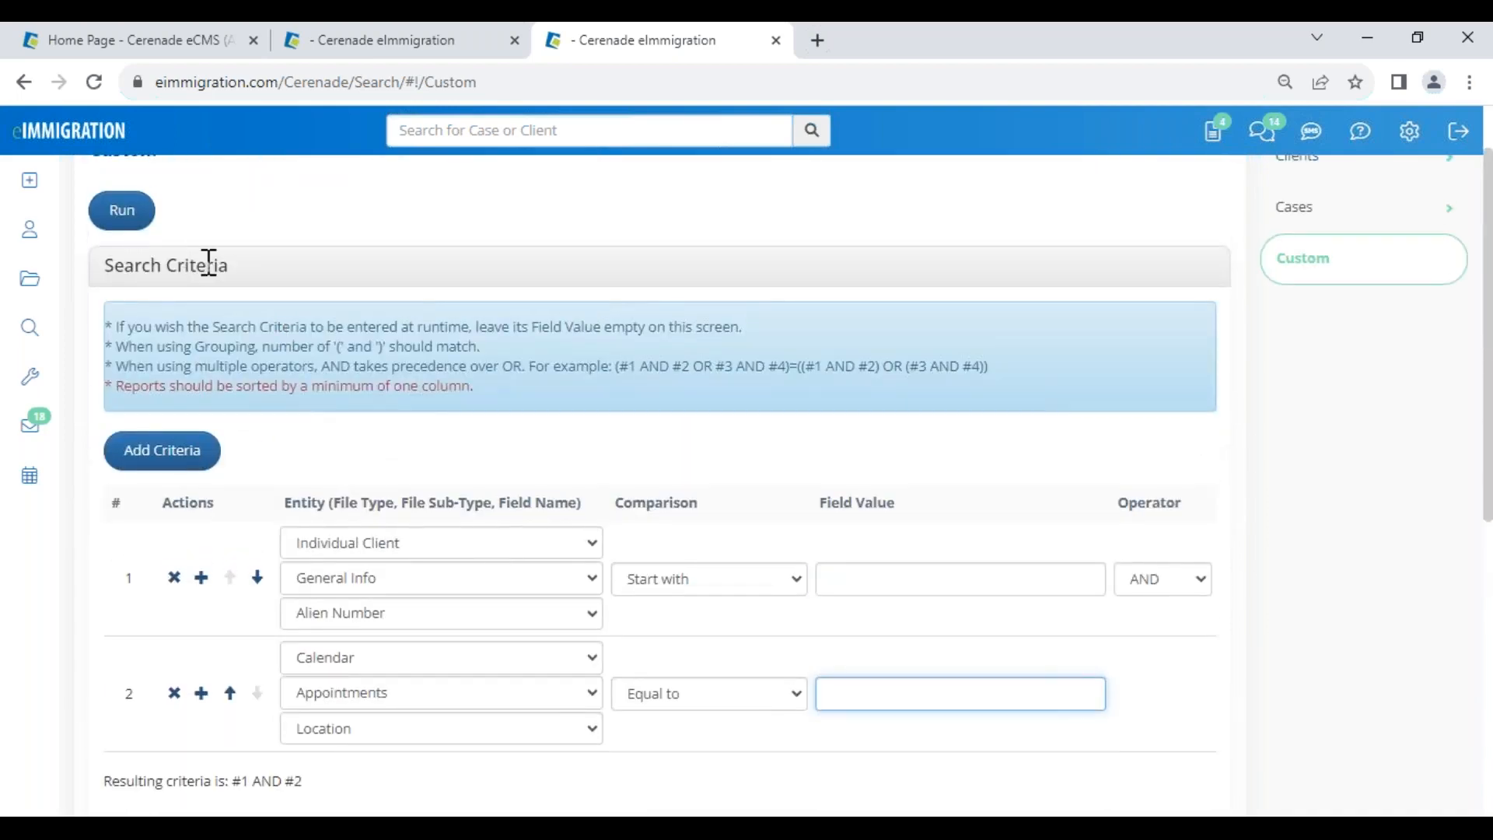
scroll(477, 650, "down", 7)
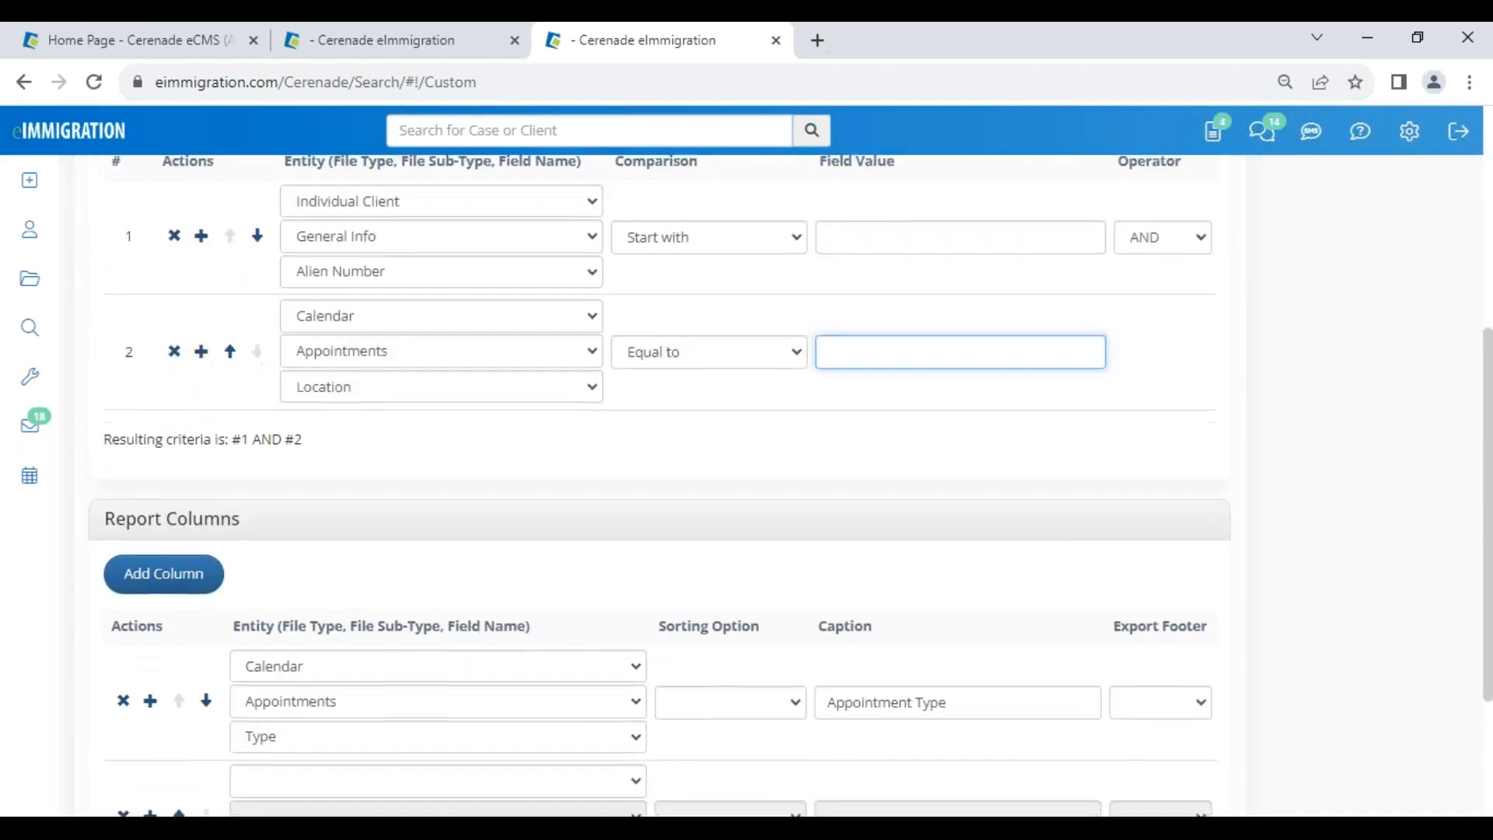
left_click(302, 591)
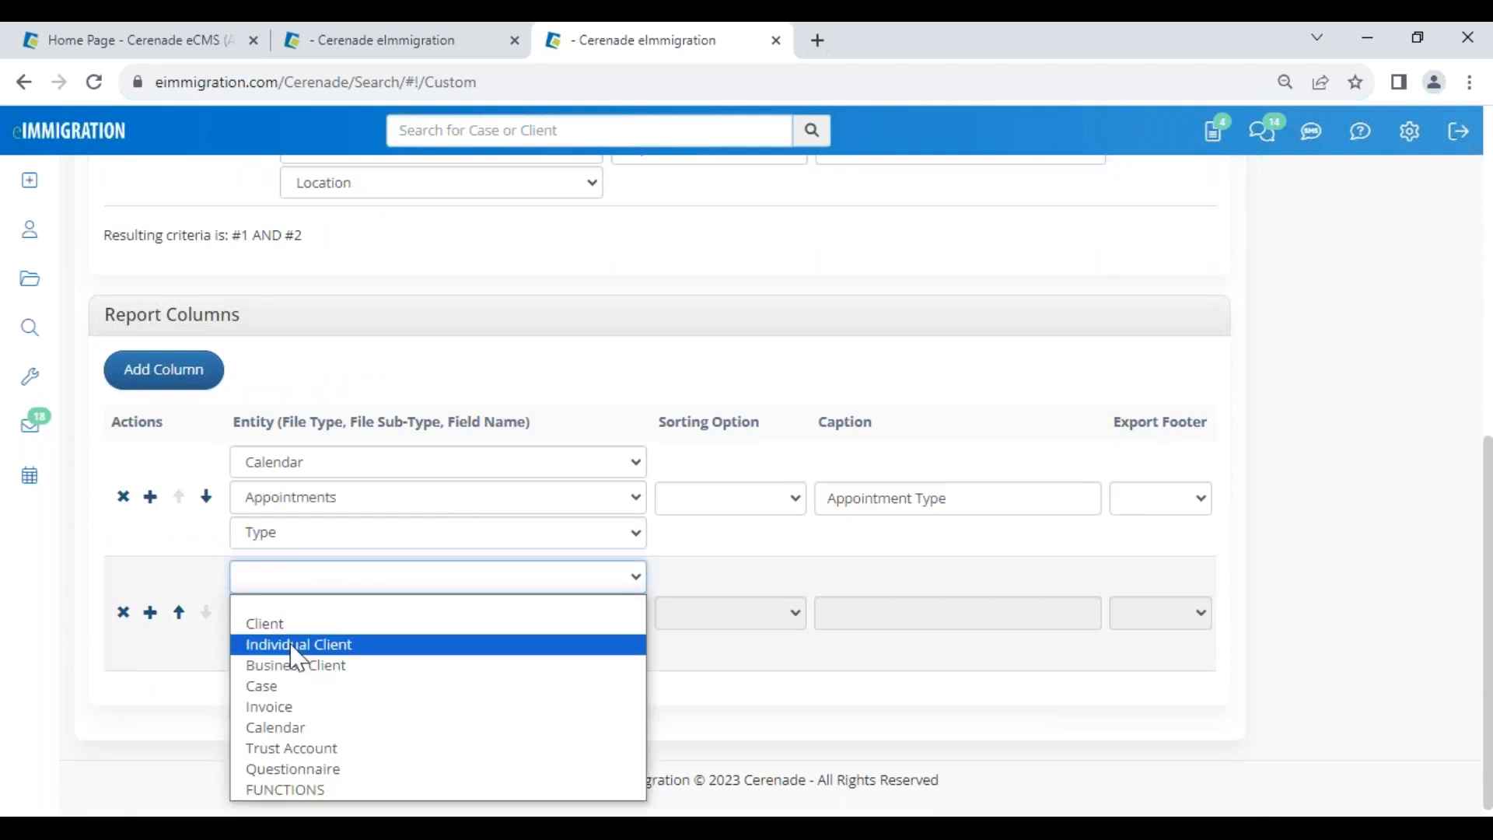
left_click(285, 623)
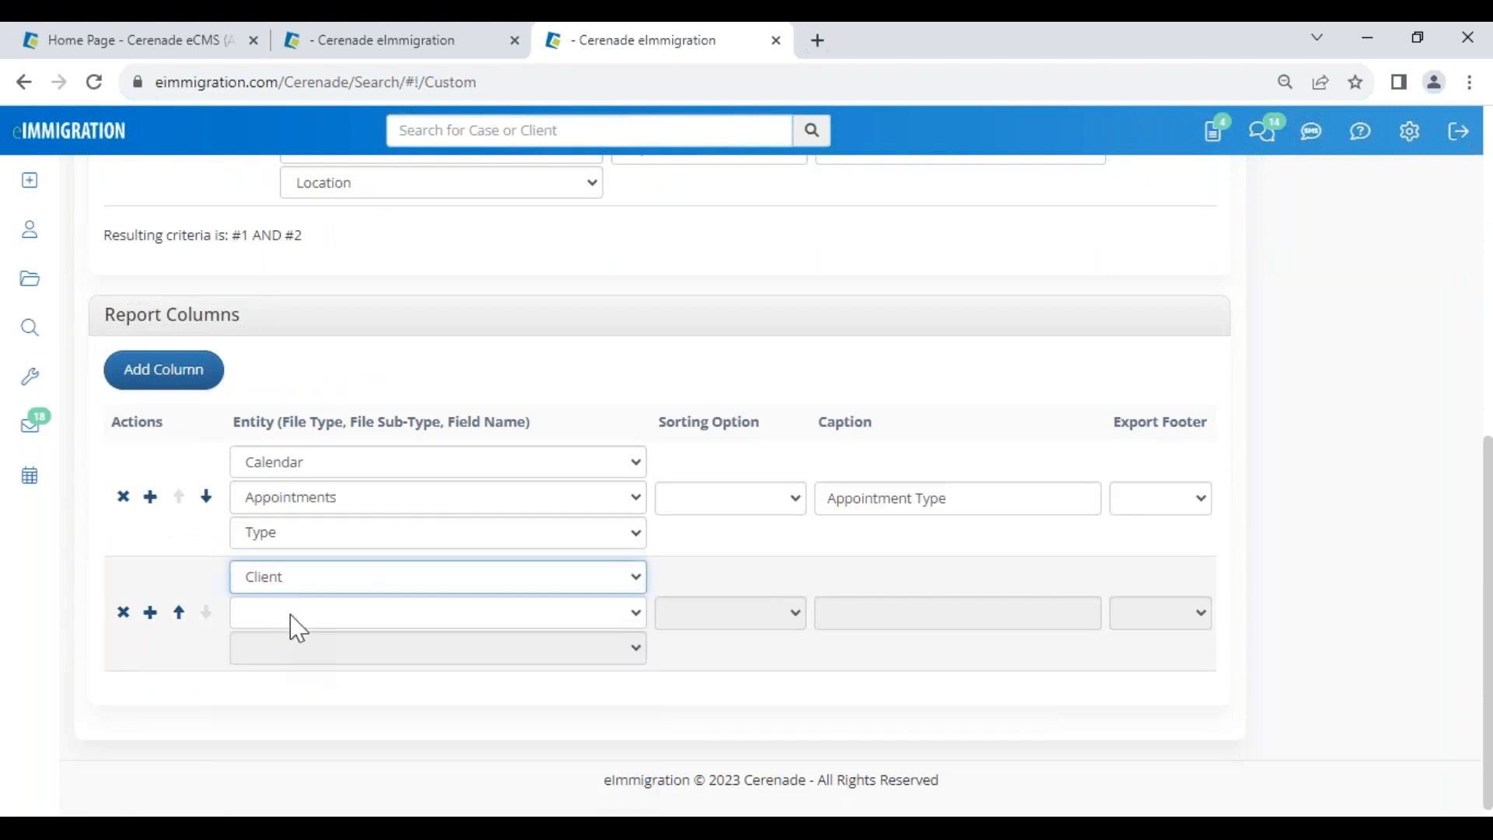
left_click(293, 618)
left_click(293, 381)
left_click(274, 653)
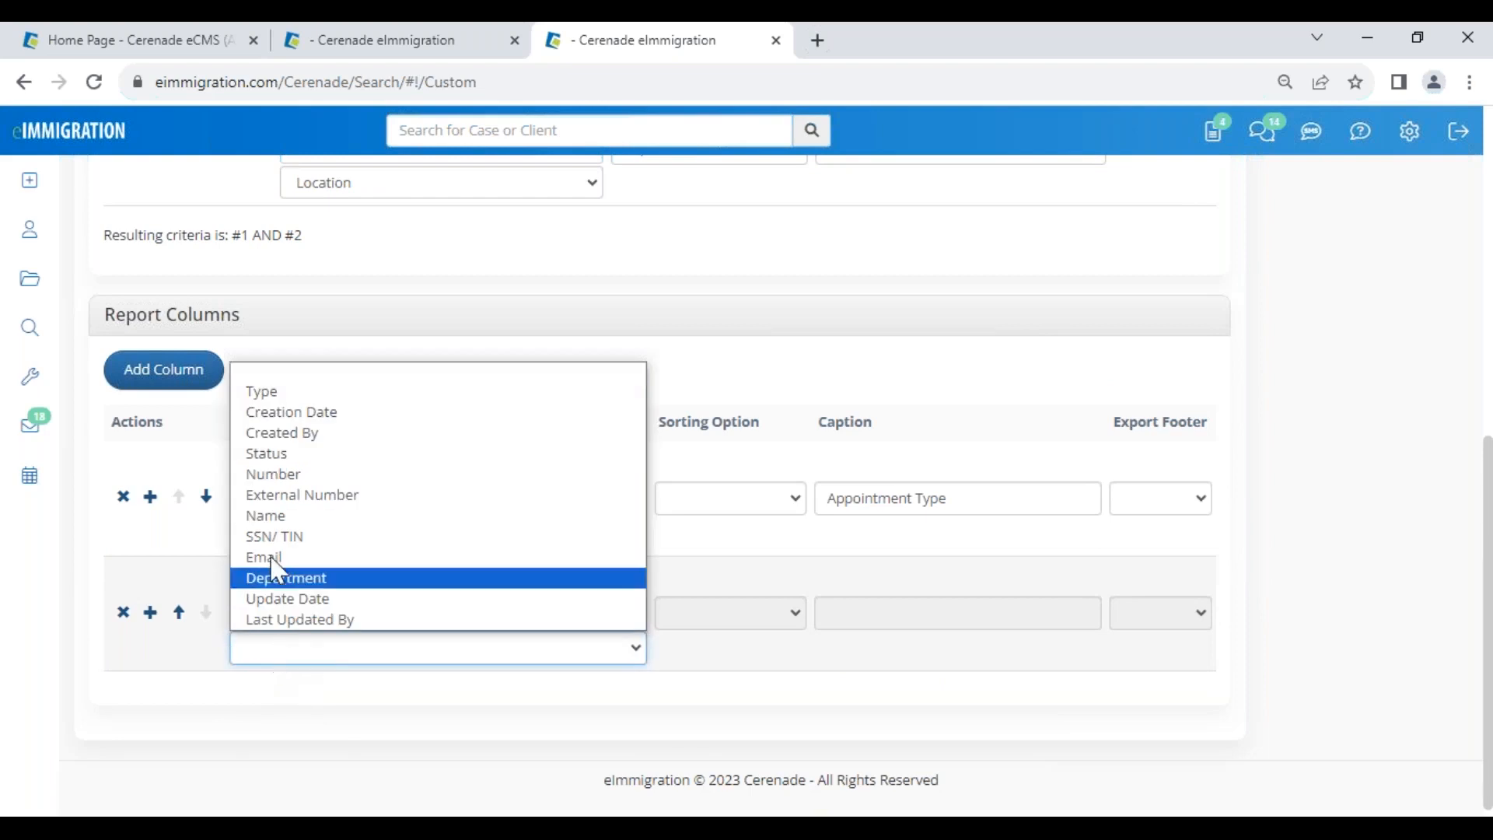
left_click(273, 518)
- Add a third report column for Calendar, Appointments, Start Date
left_click(150, 612)
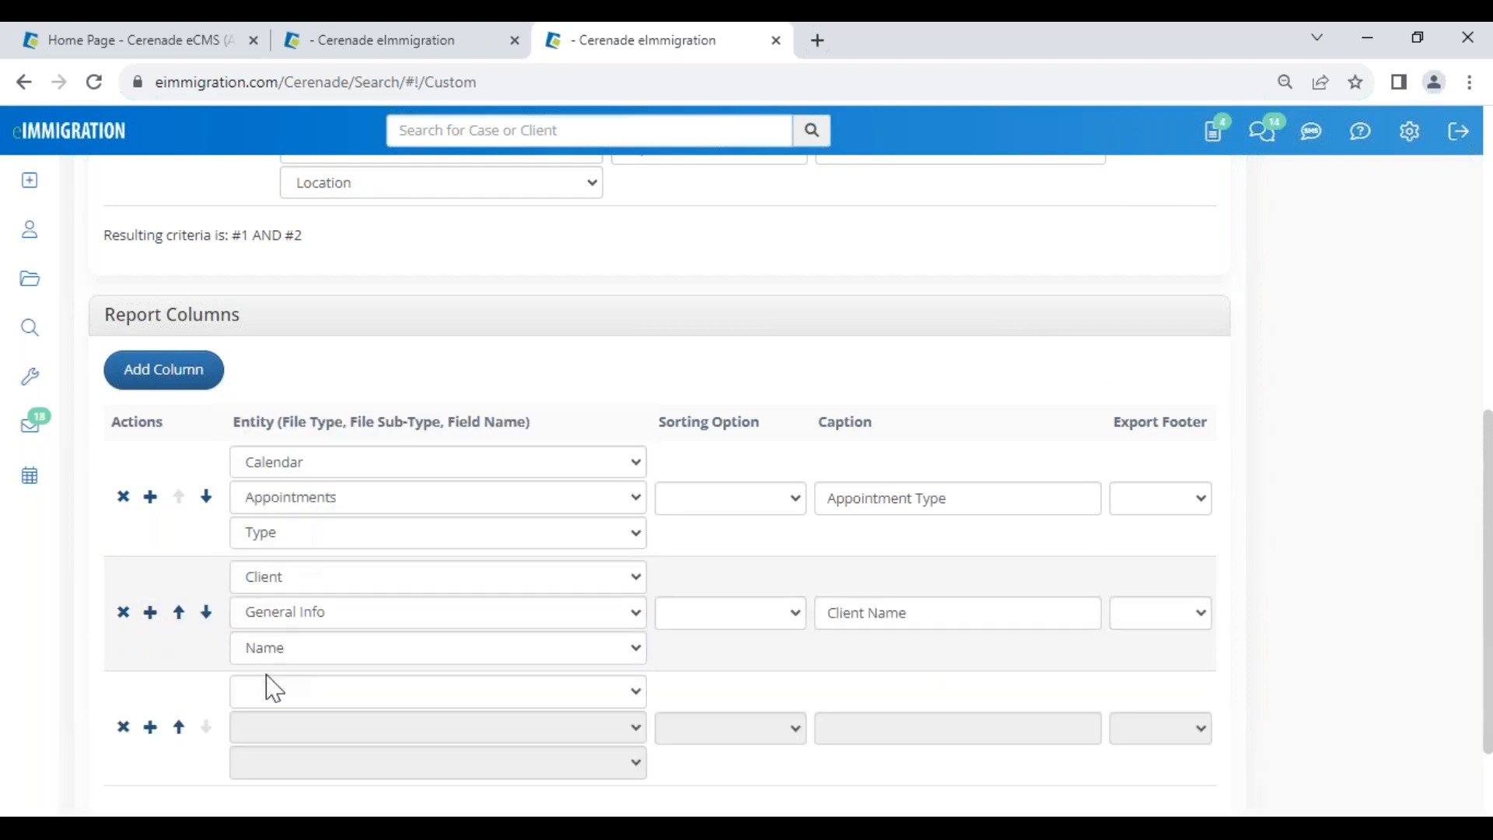
left_click(269, 691)
left_click(276, 601)
left_click(287, 727)
left_click(283, 773)
left_click(286, 760)
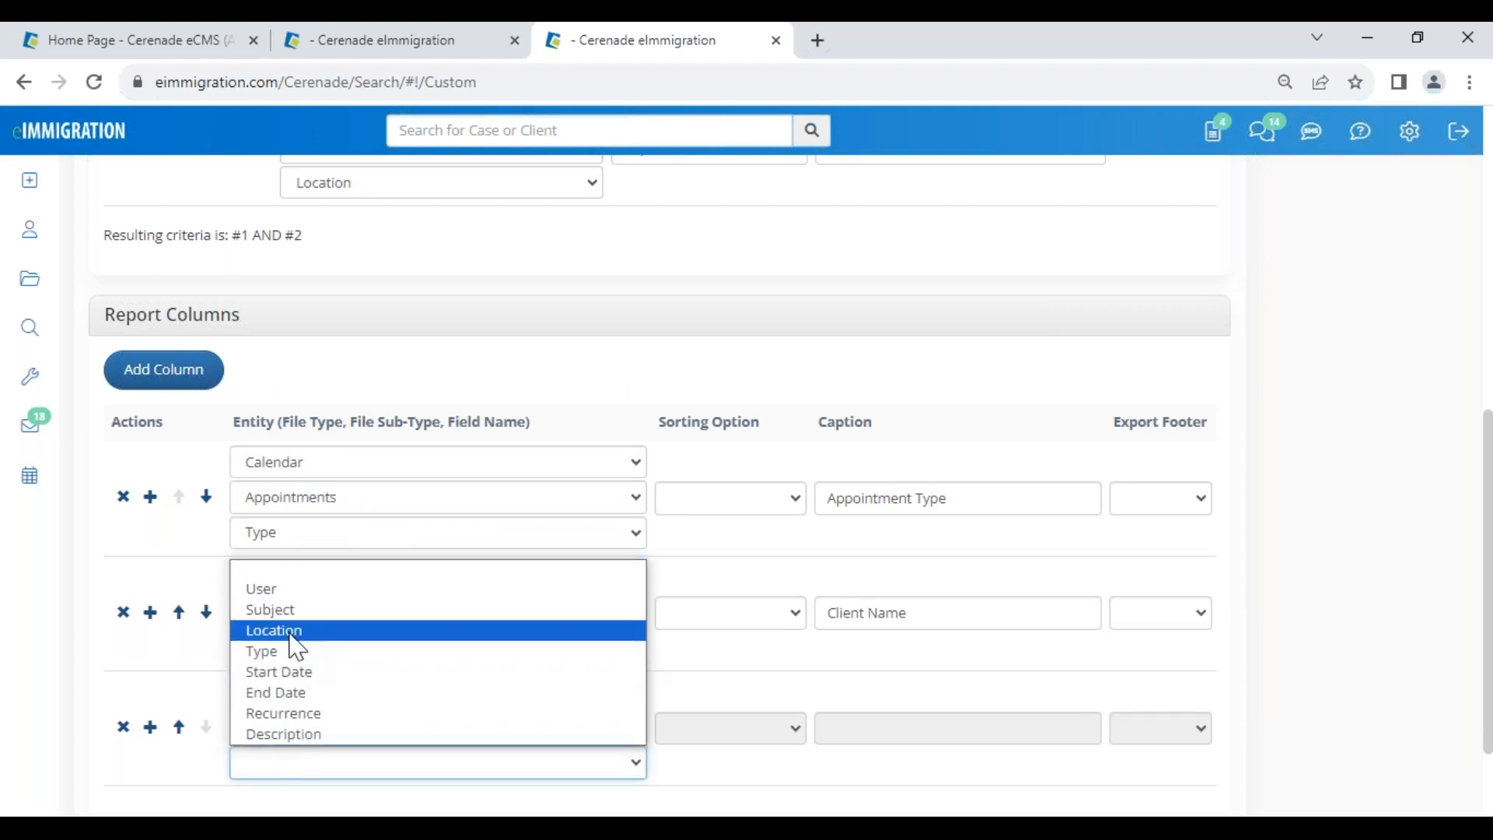
left_click(289, 673)
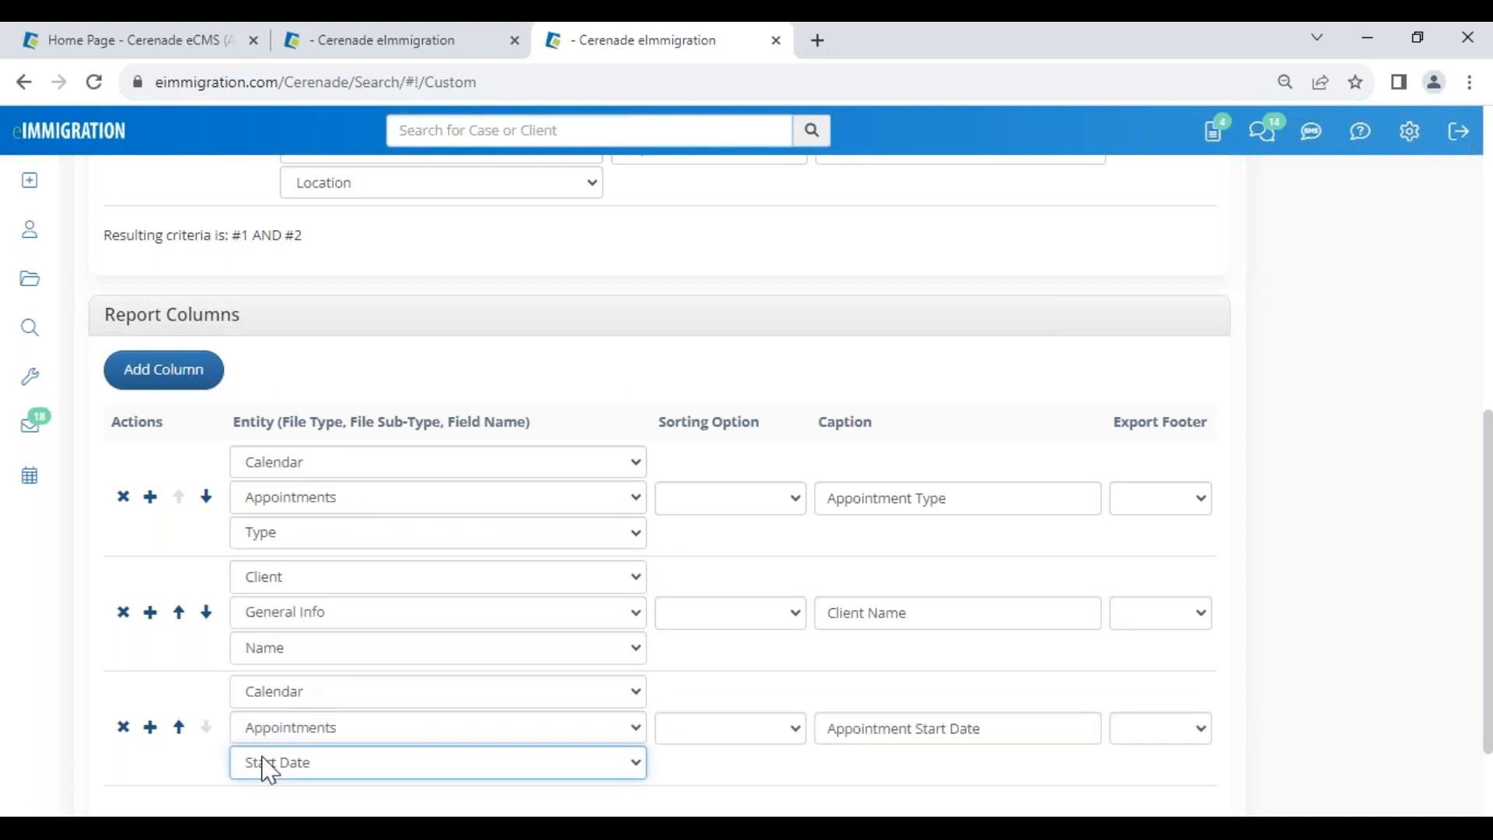
- Reorder the report columns so Client Name comes first, followed by Appointment Type and Appointment Start Date
left_click(180, 728)
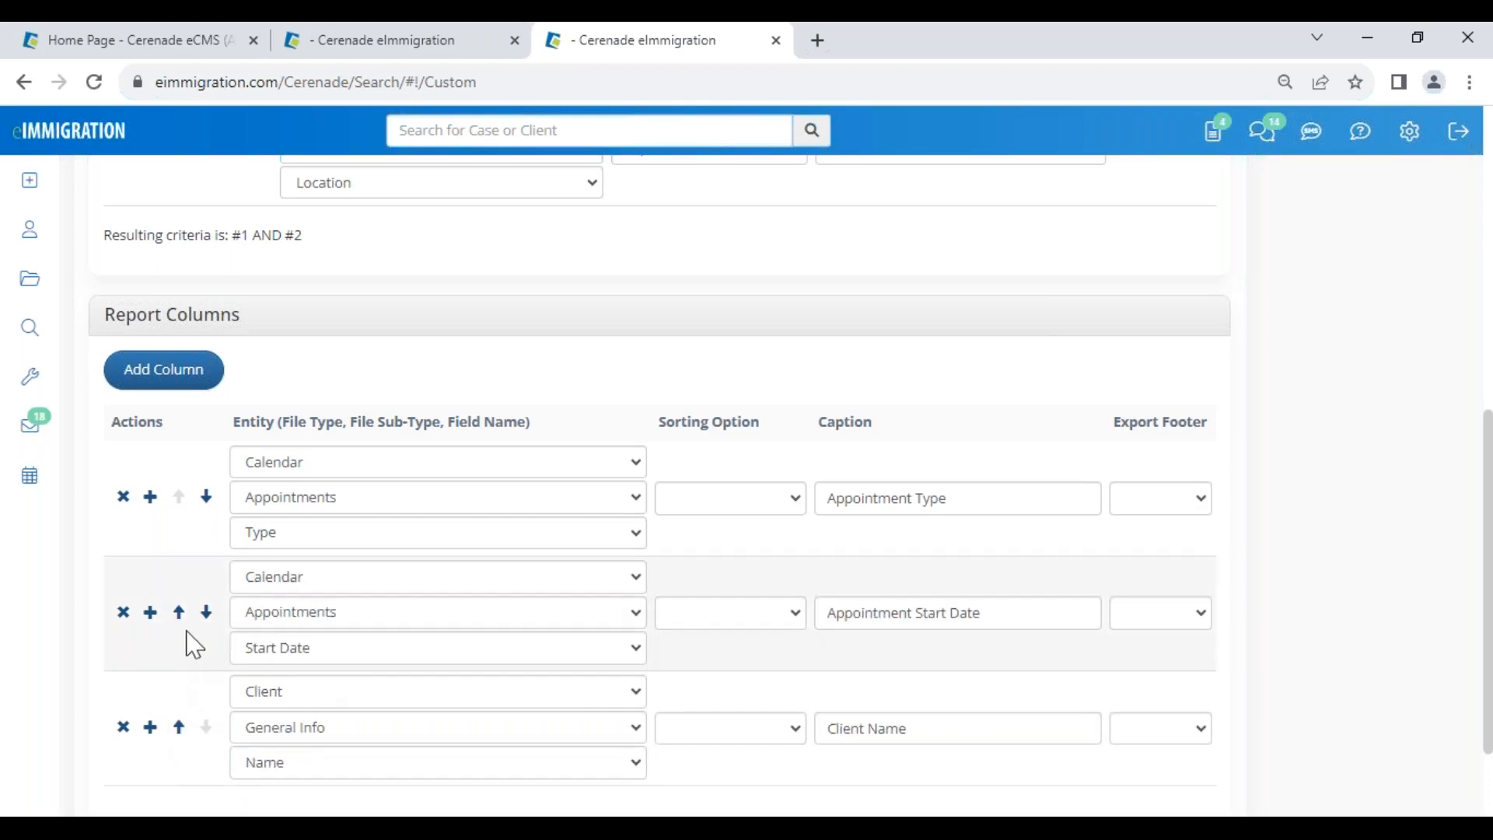
left_click(178, 727)
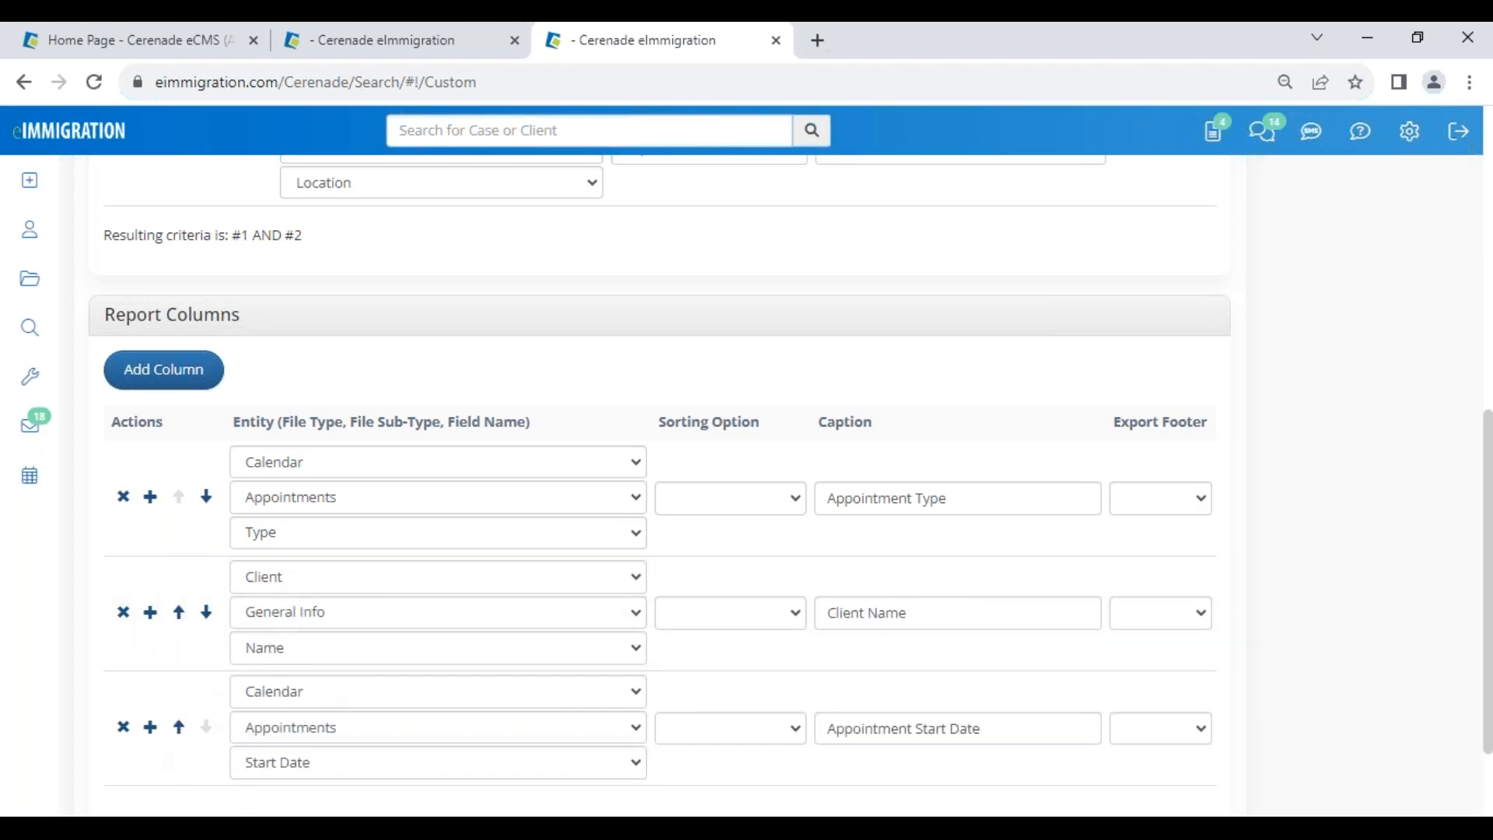
left_click(180, 613)
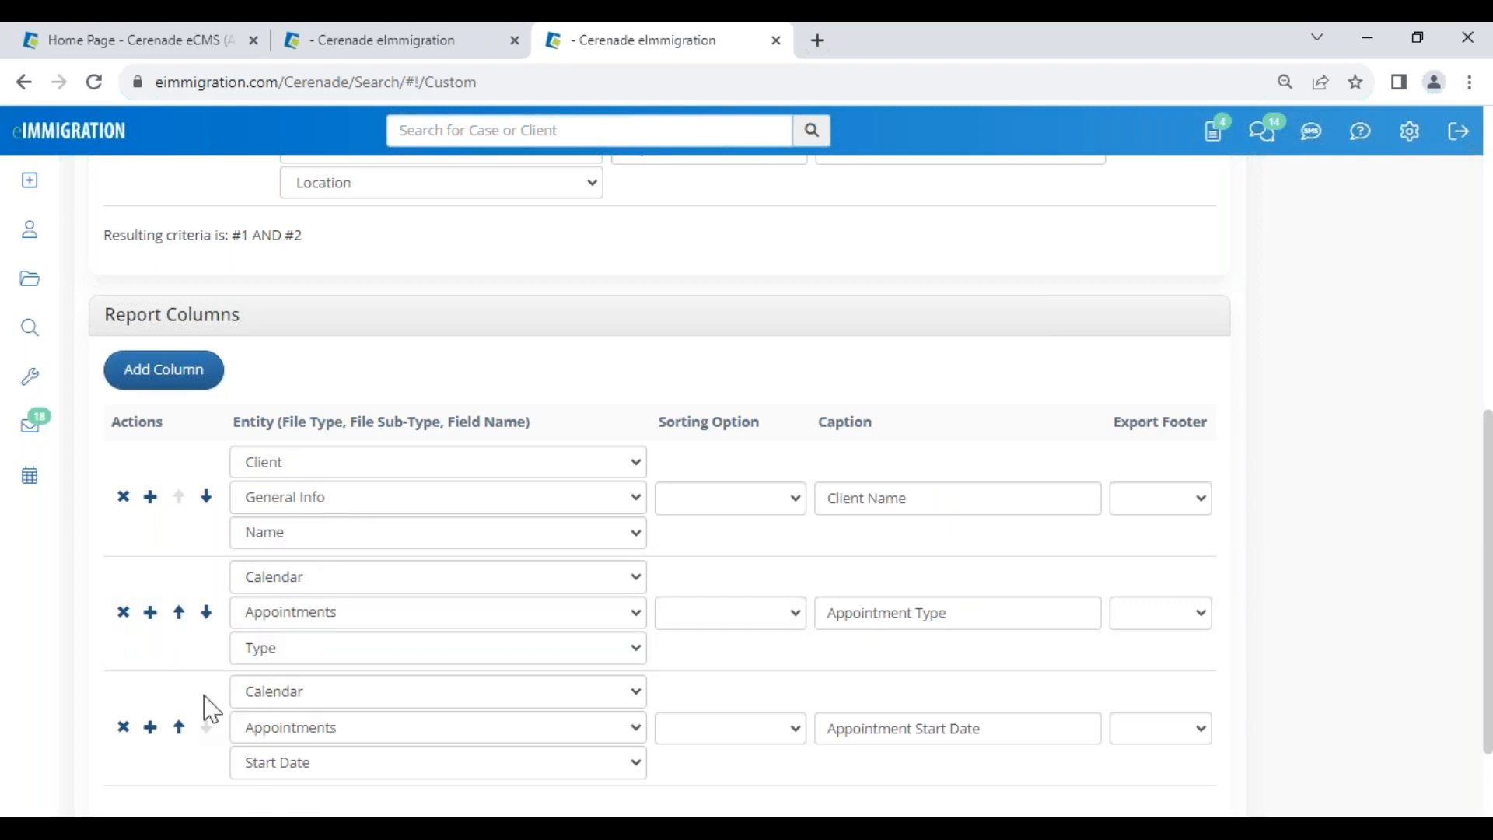
- Add a fourth report column for Calendar, Appointments, User
scroll(177, 747, "down", 2)
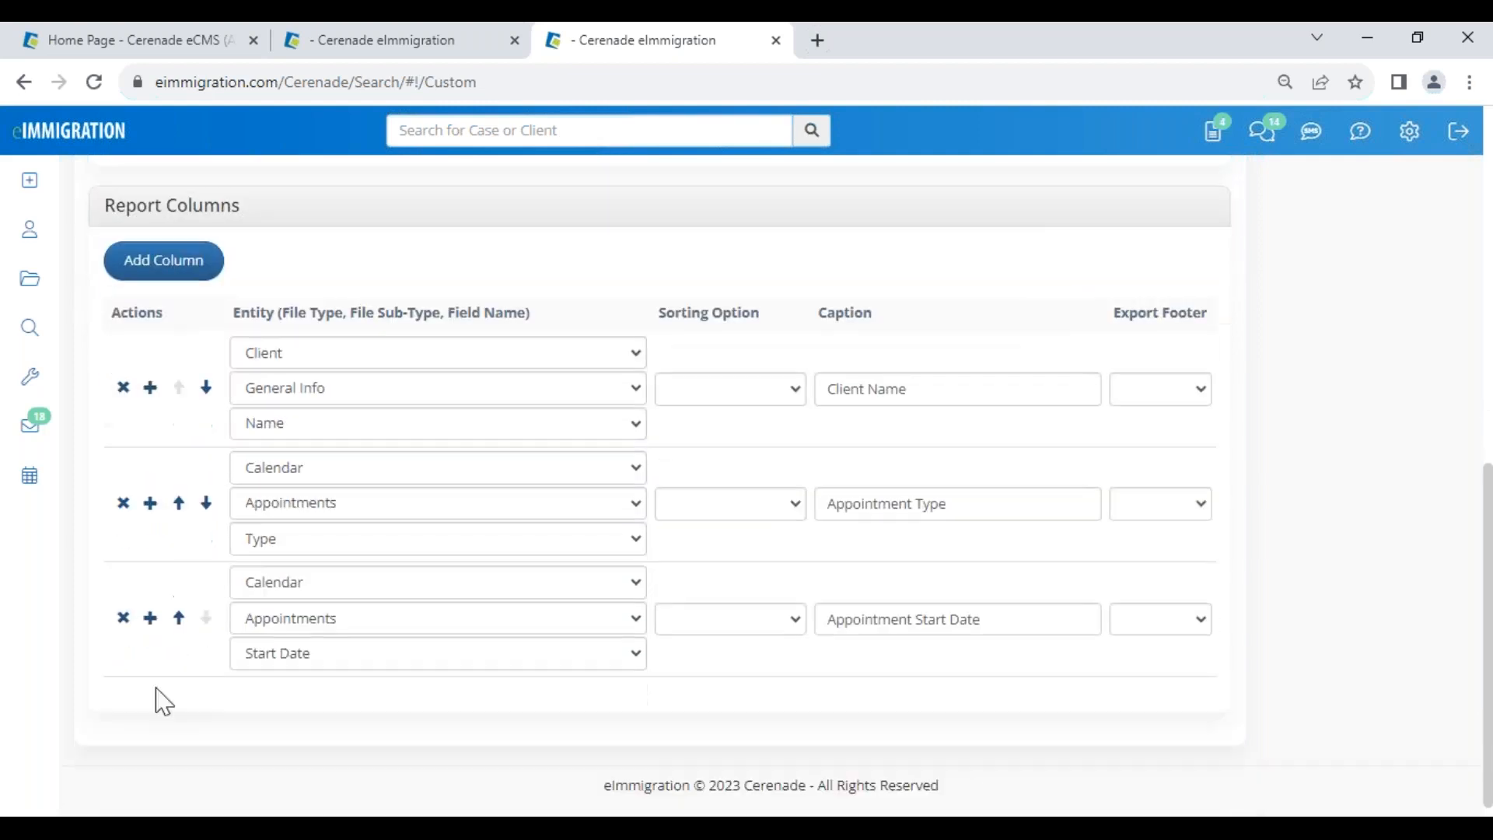
left_click(150, 618)
left_click(247, 697)
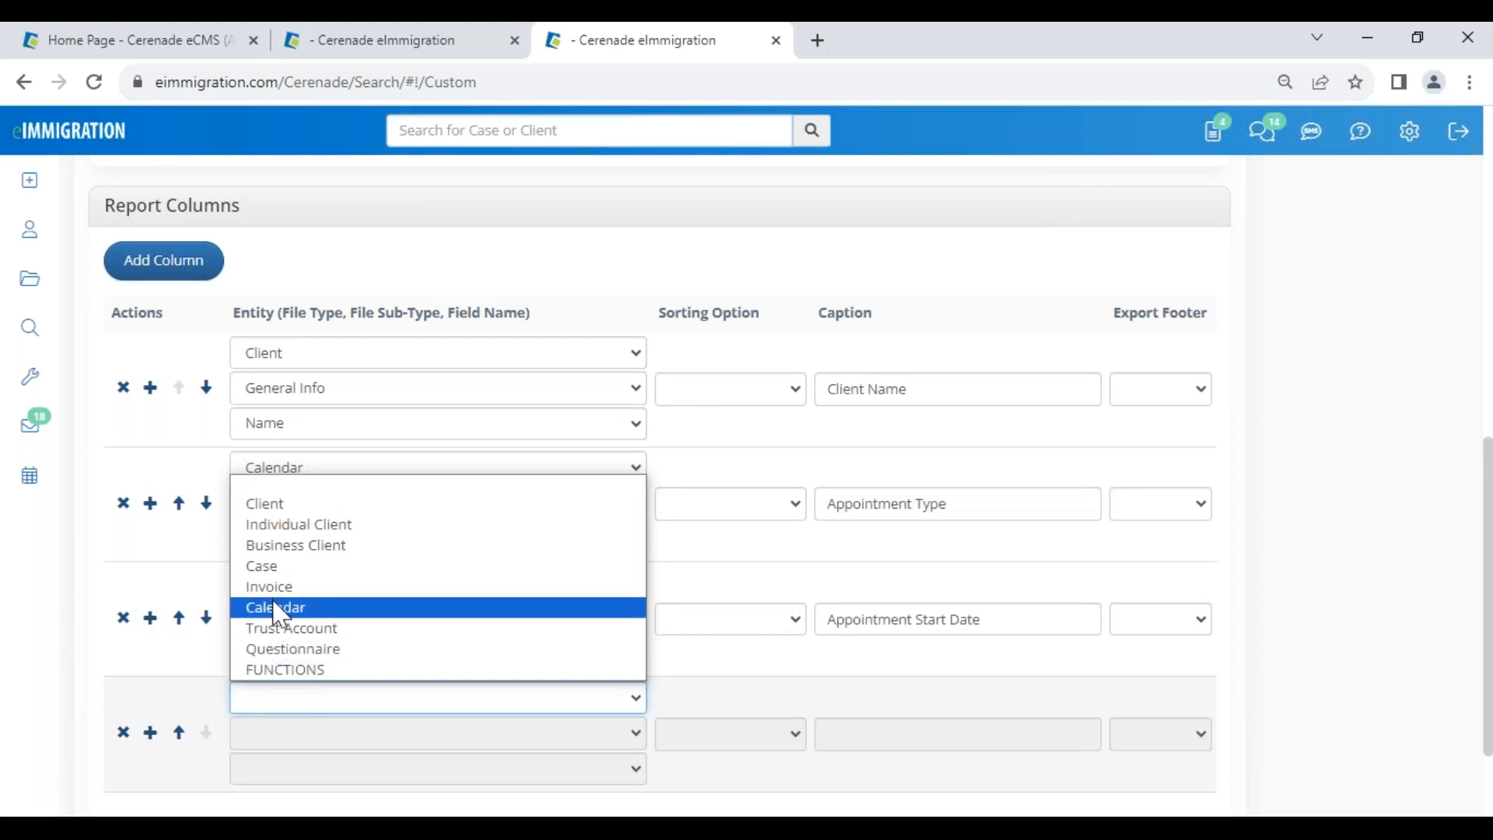
left_click(278, 608)
left_click(279, 733)
left_click(291, 779)
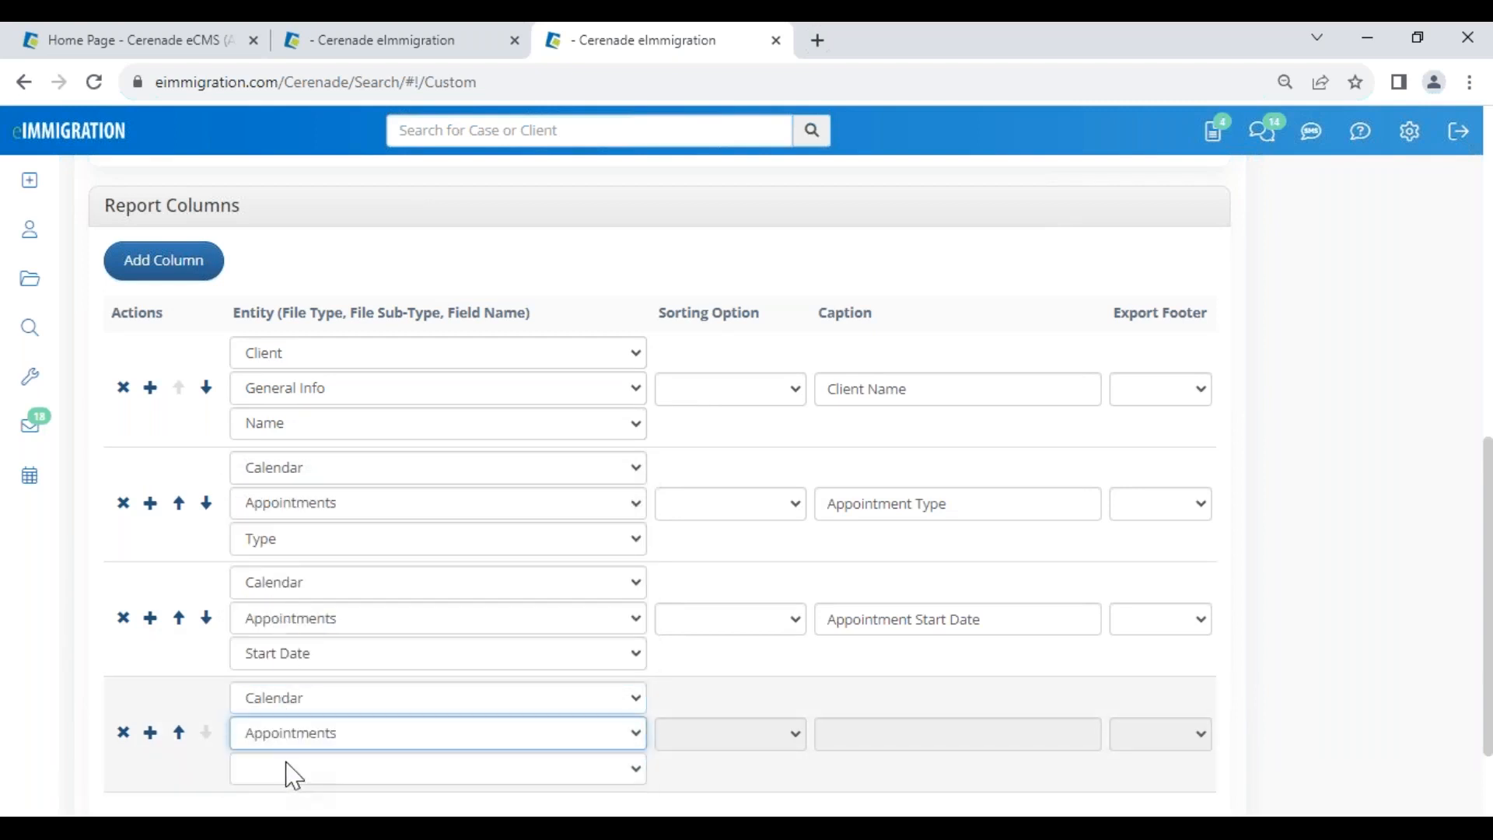
left_click(291, 776)
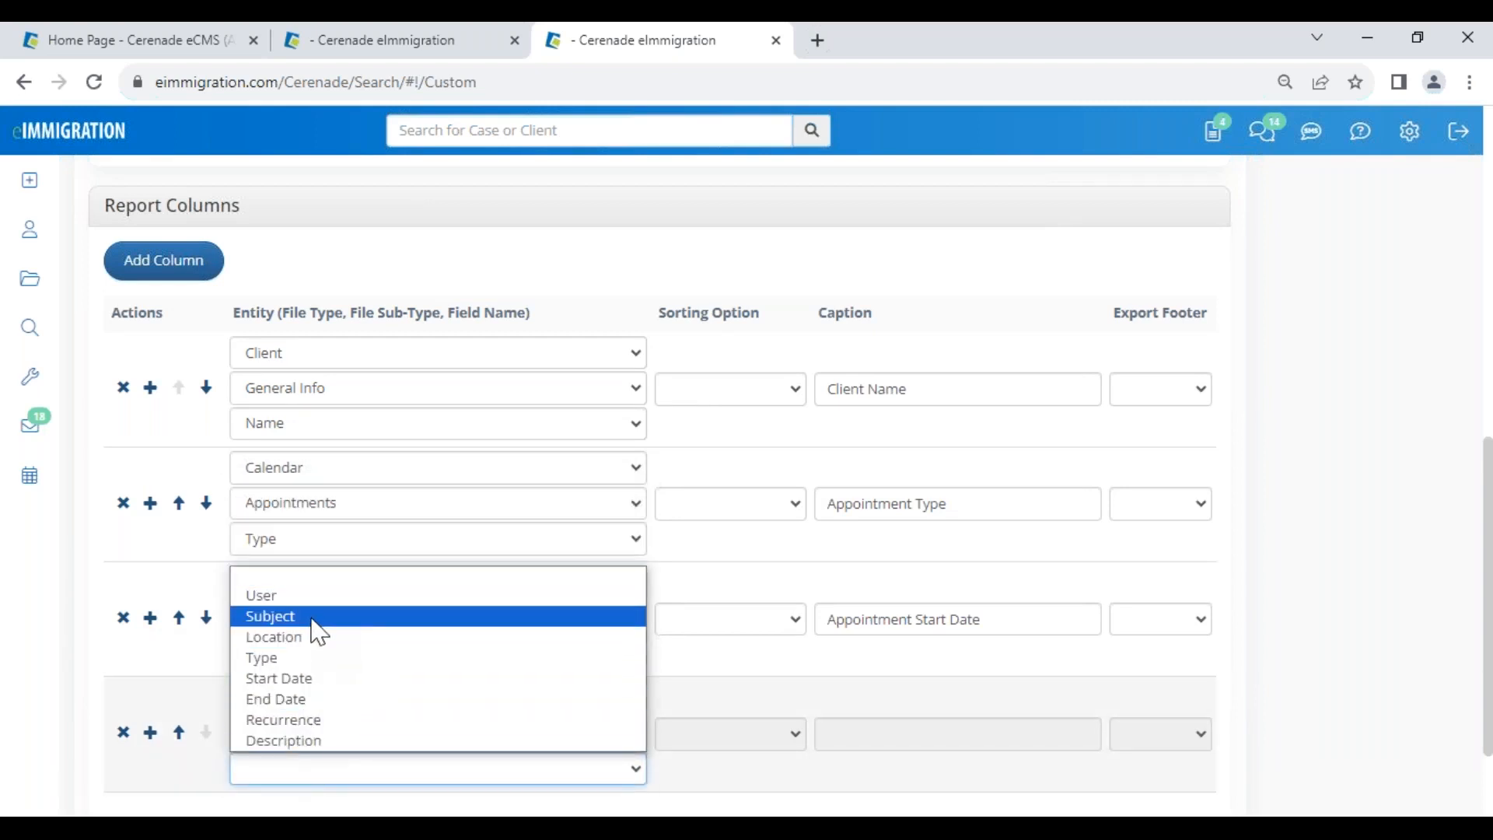
left_click(265, 595)
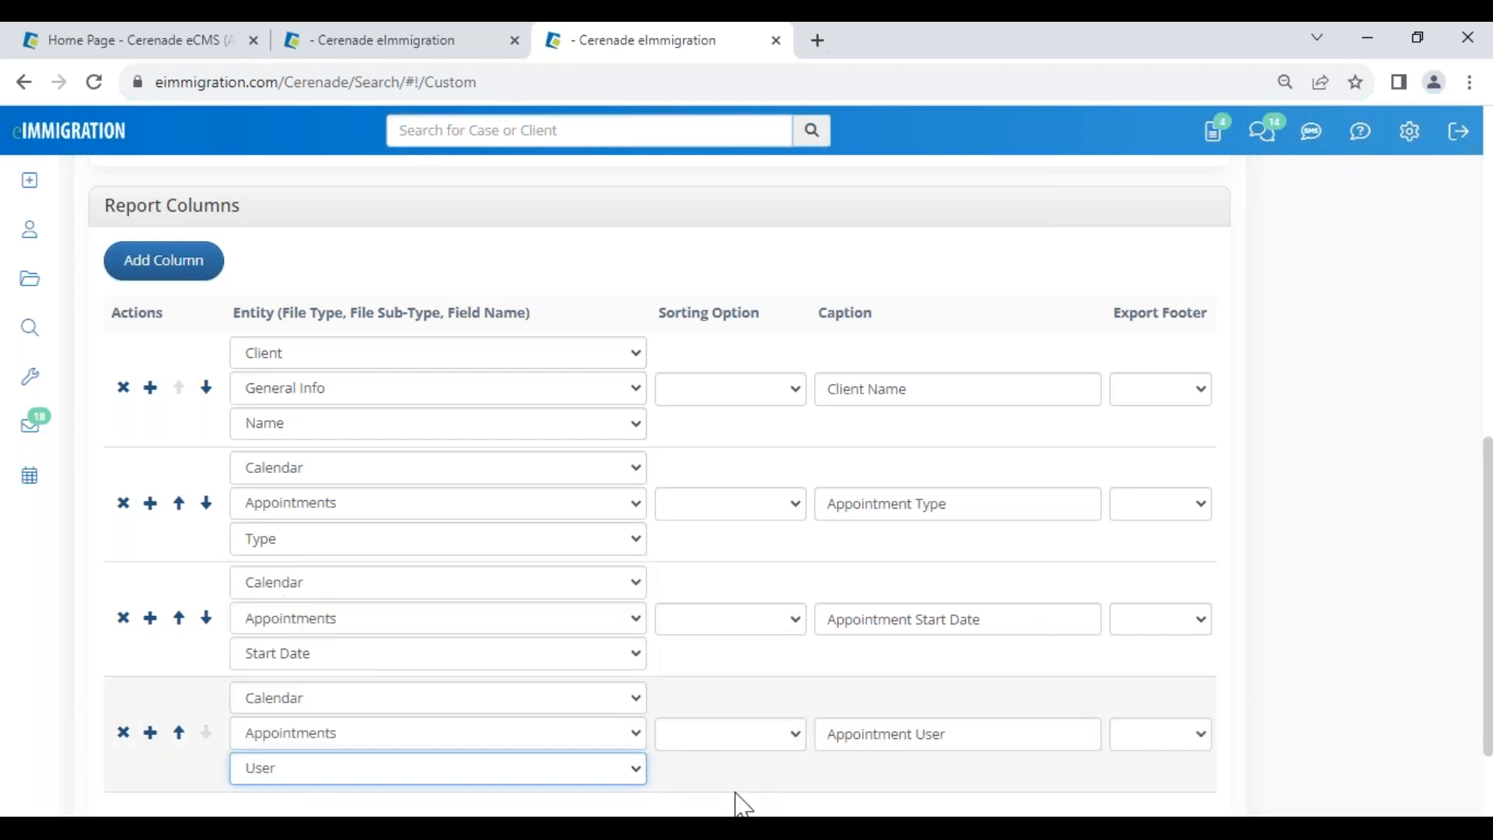
- Sort the report by the Appointment Start Date column in ascending order
left_click(742, 777)
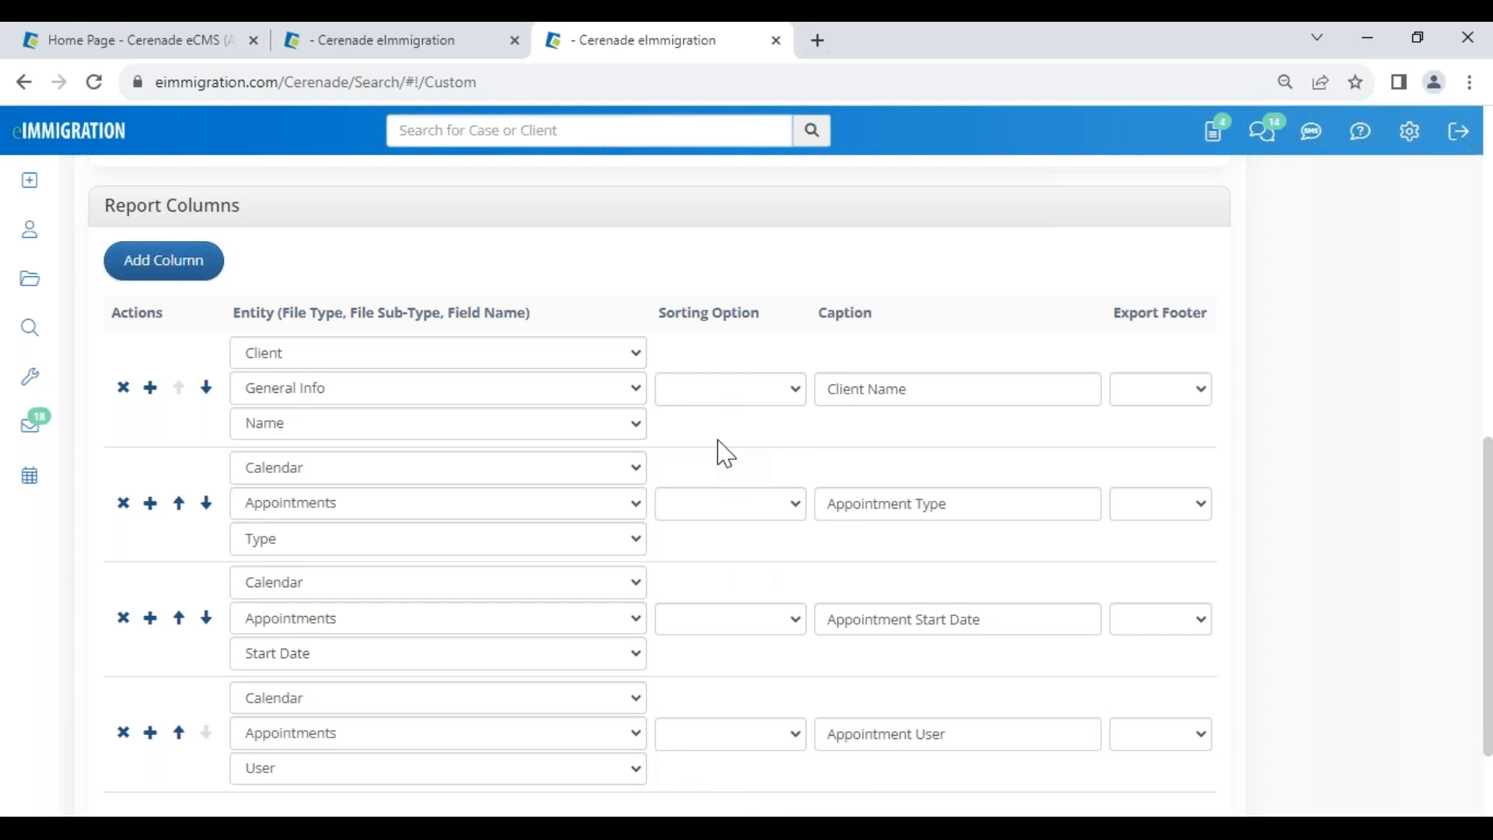
left_click(719, 393)
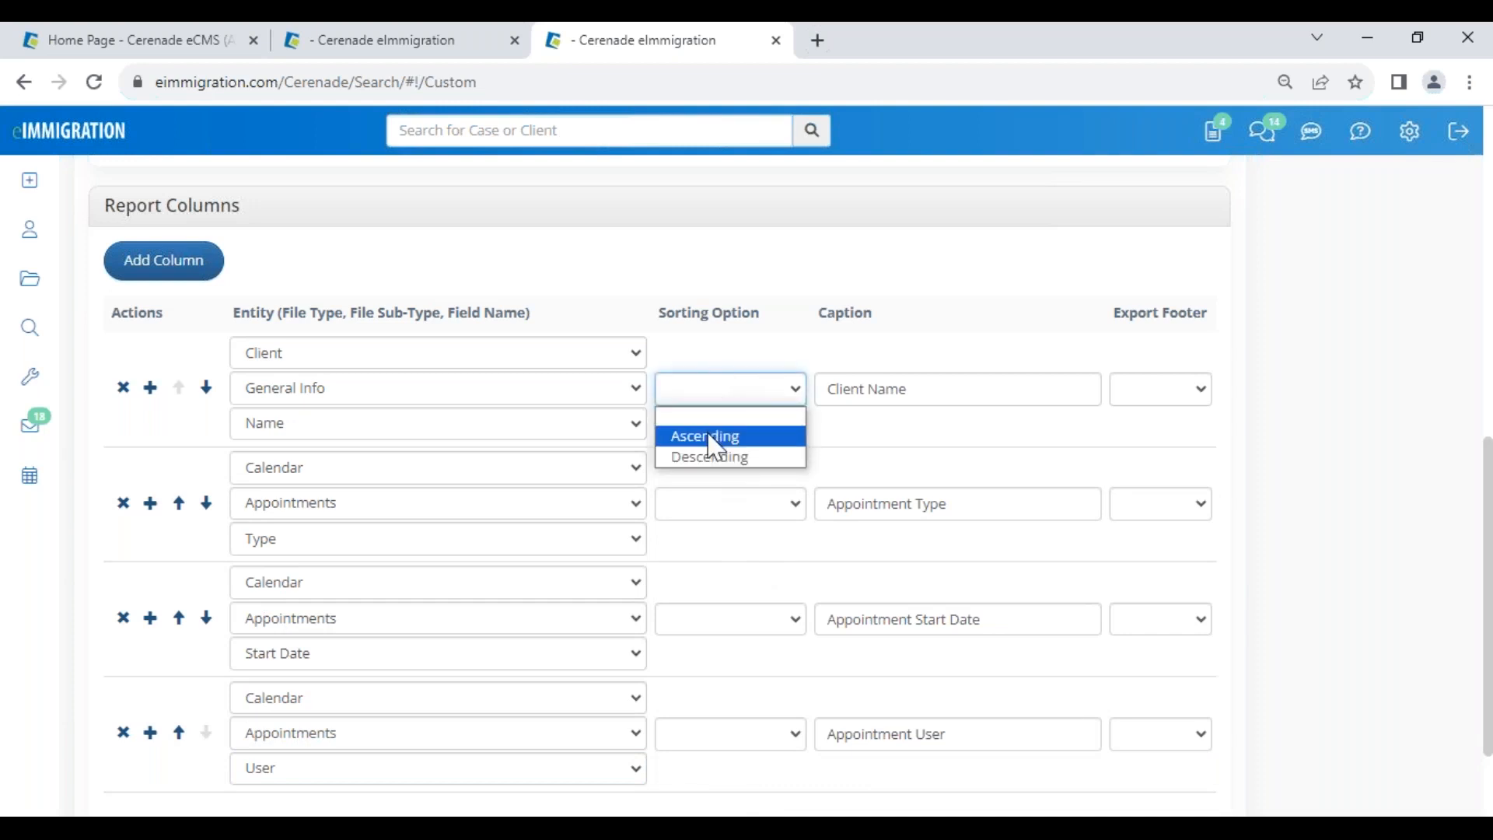
left_click(746, 633)
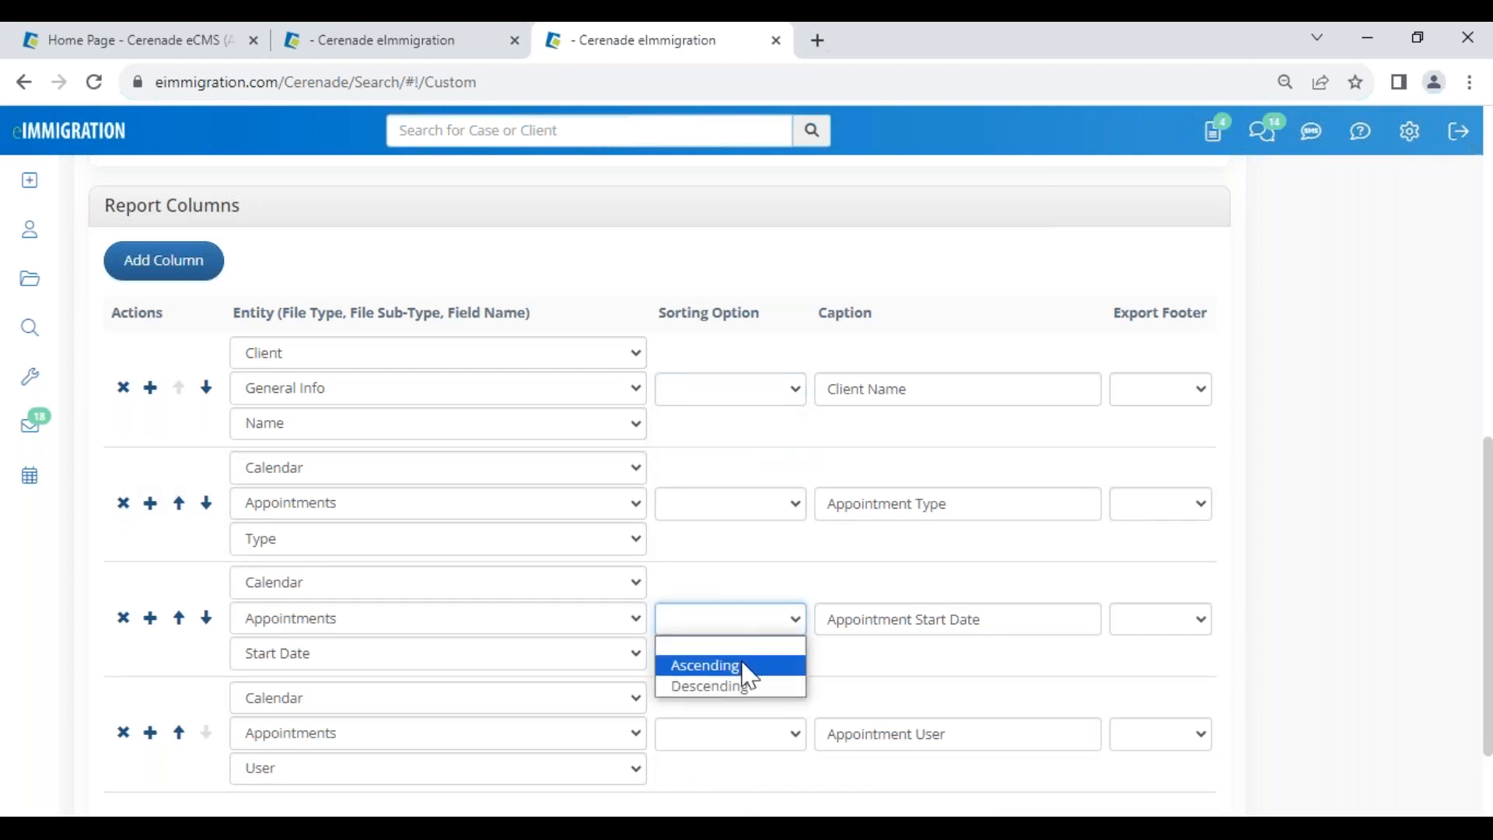
left_click(746, 668)
- Run the custom report, search with 123 as the Alien Number field value and Location left empty, and examine the record count
scroll(746, 669, "up", 2)
scroll(746, 668, "up", 6)
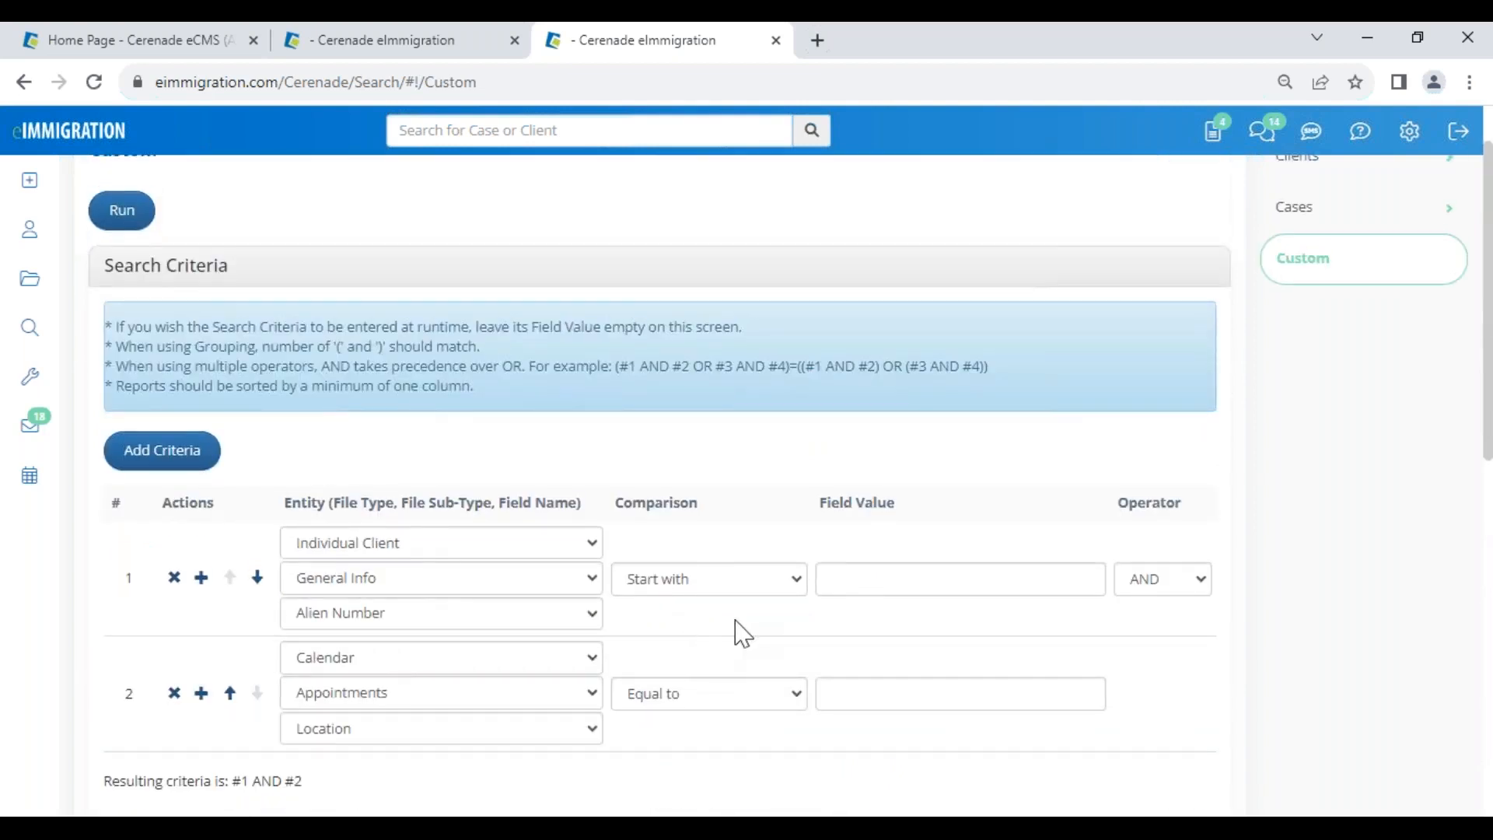
left_click(124, 222)
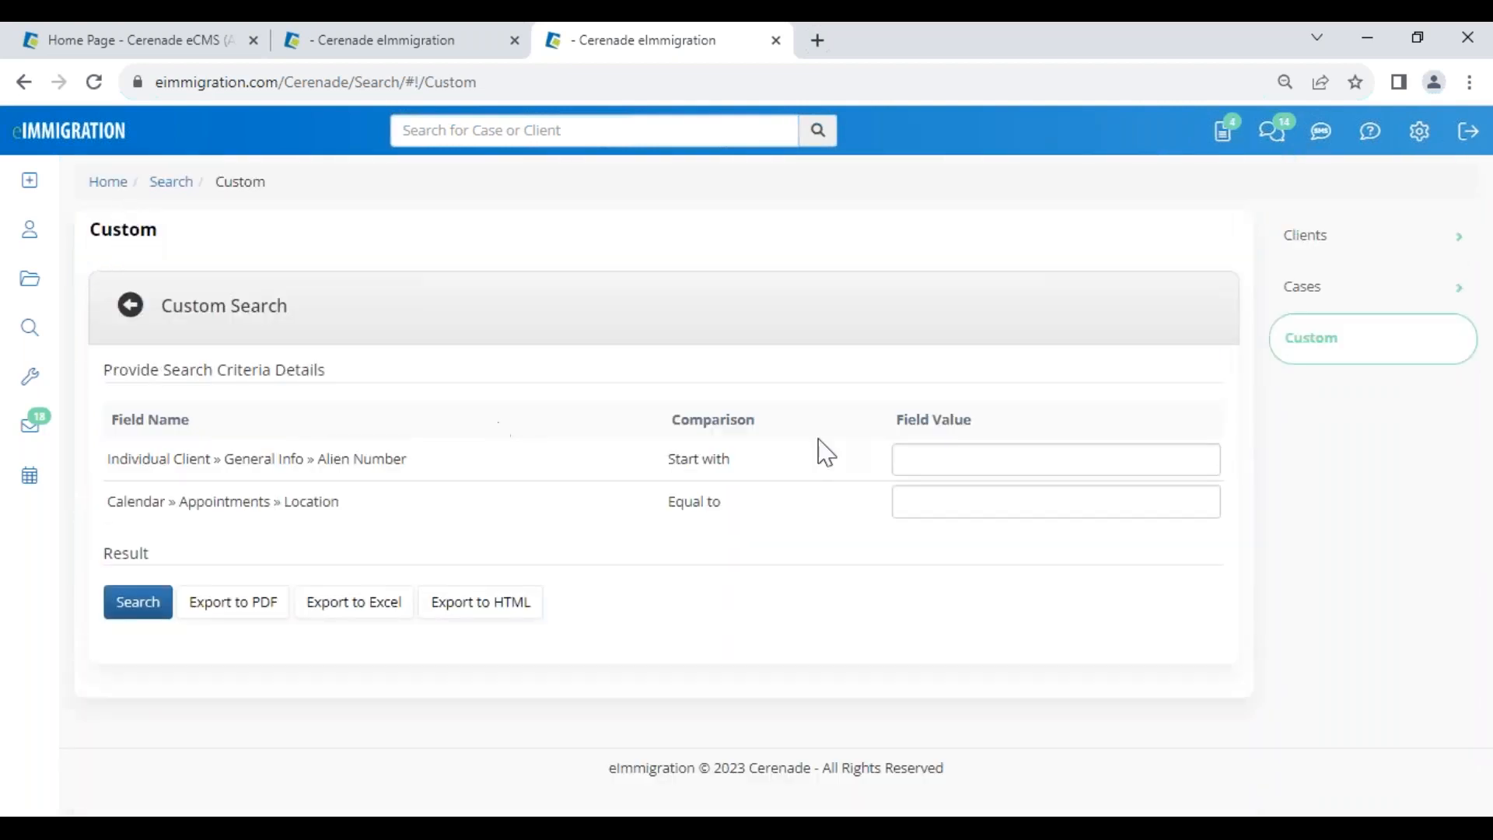
left_click(933, 470)
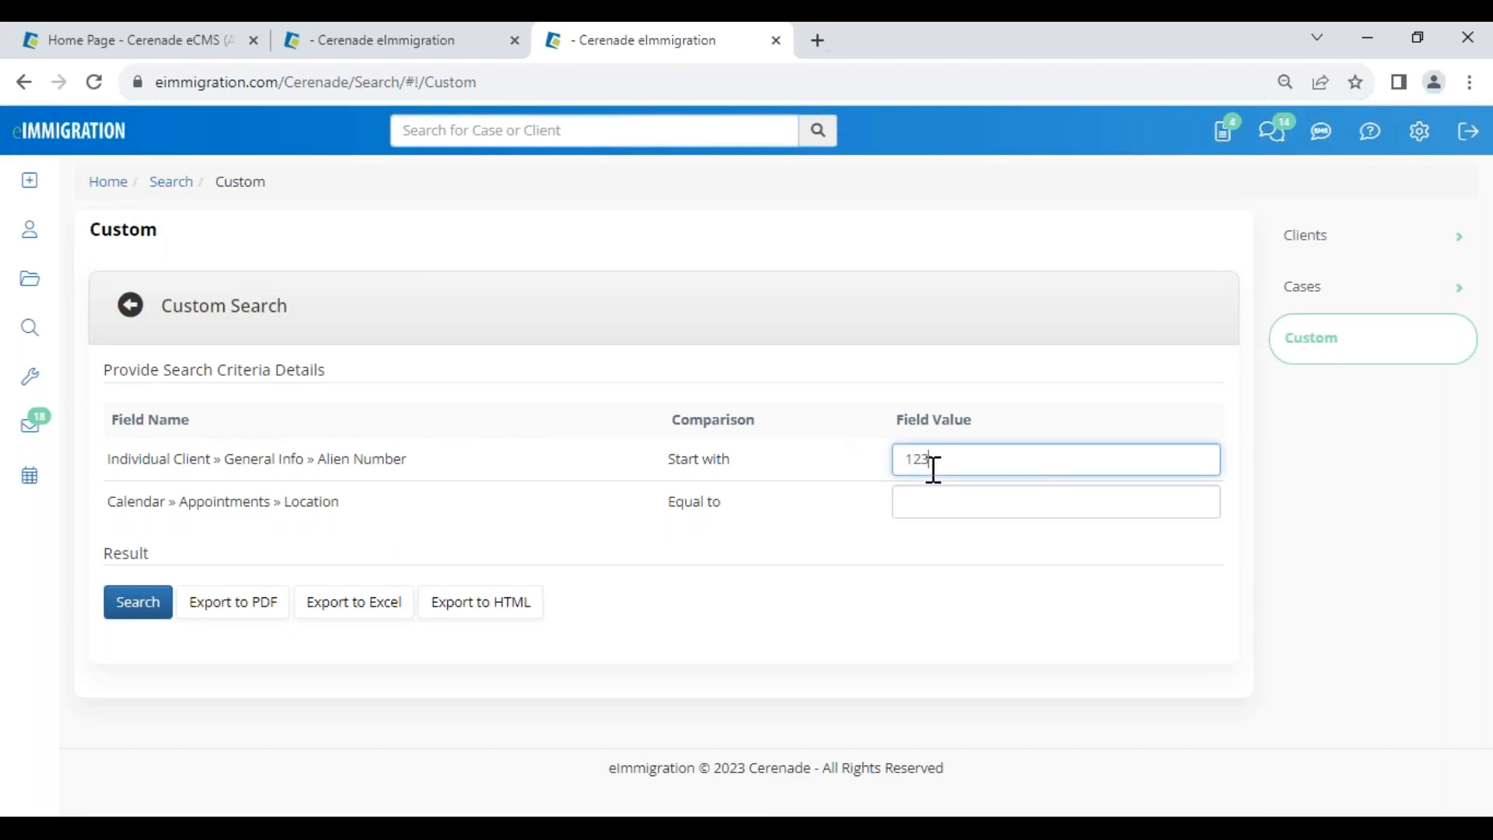
left_click(138, 605)
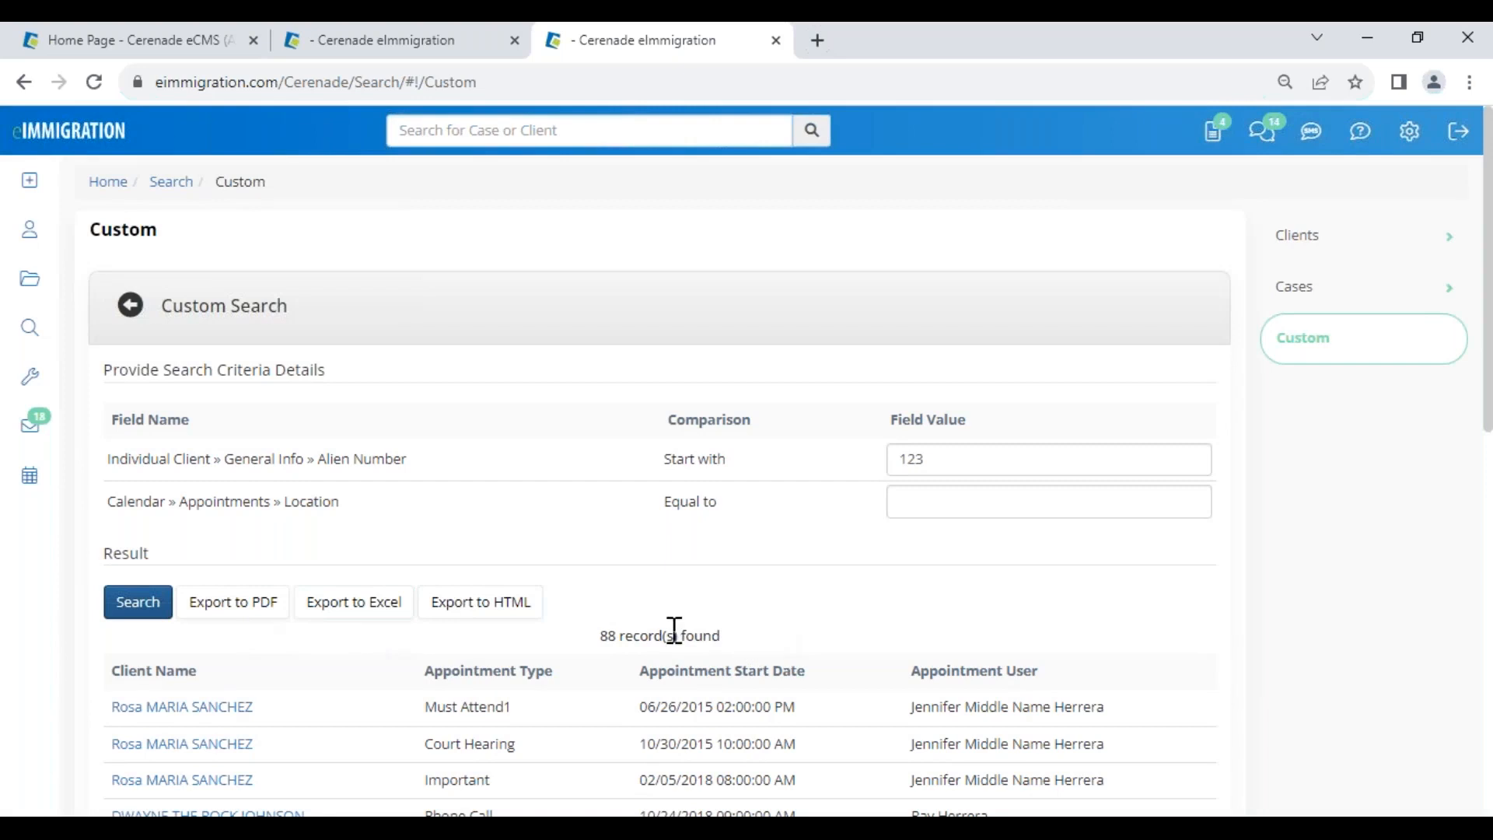
left_click_drag(599, 638, 633, 639)
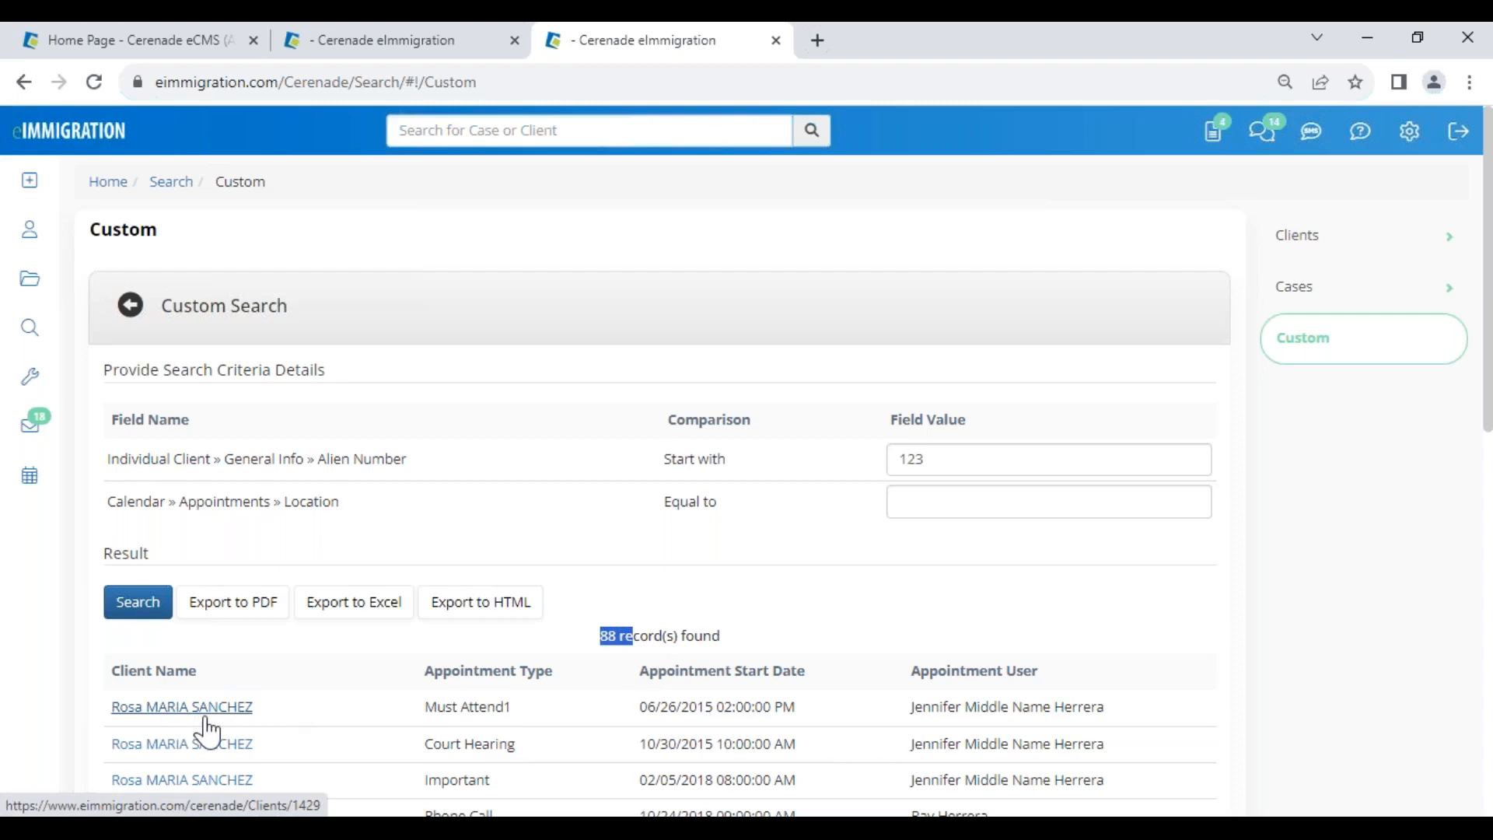
- Examine the appointment type and start date in the first row of the custom search results
left_click(429, 708)
left_click_drag(428, 708, 517, 693)
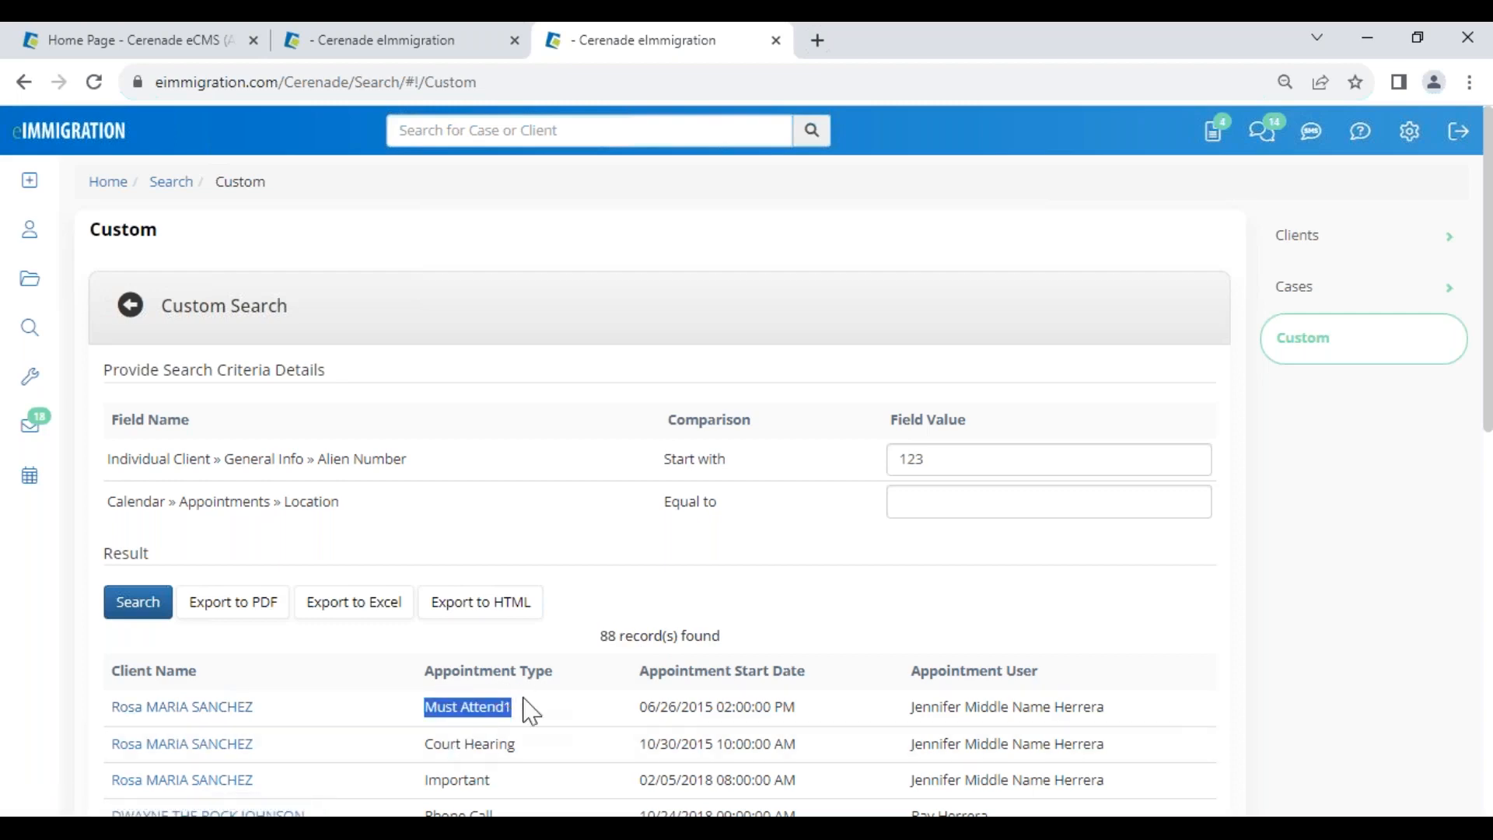
left_click_drag(641, 708, 814, 708)
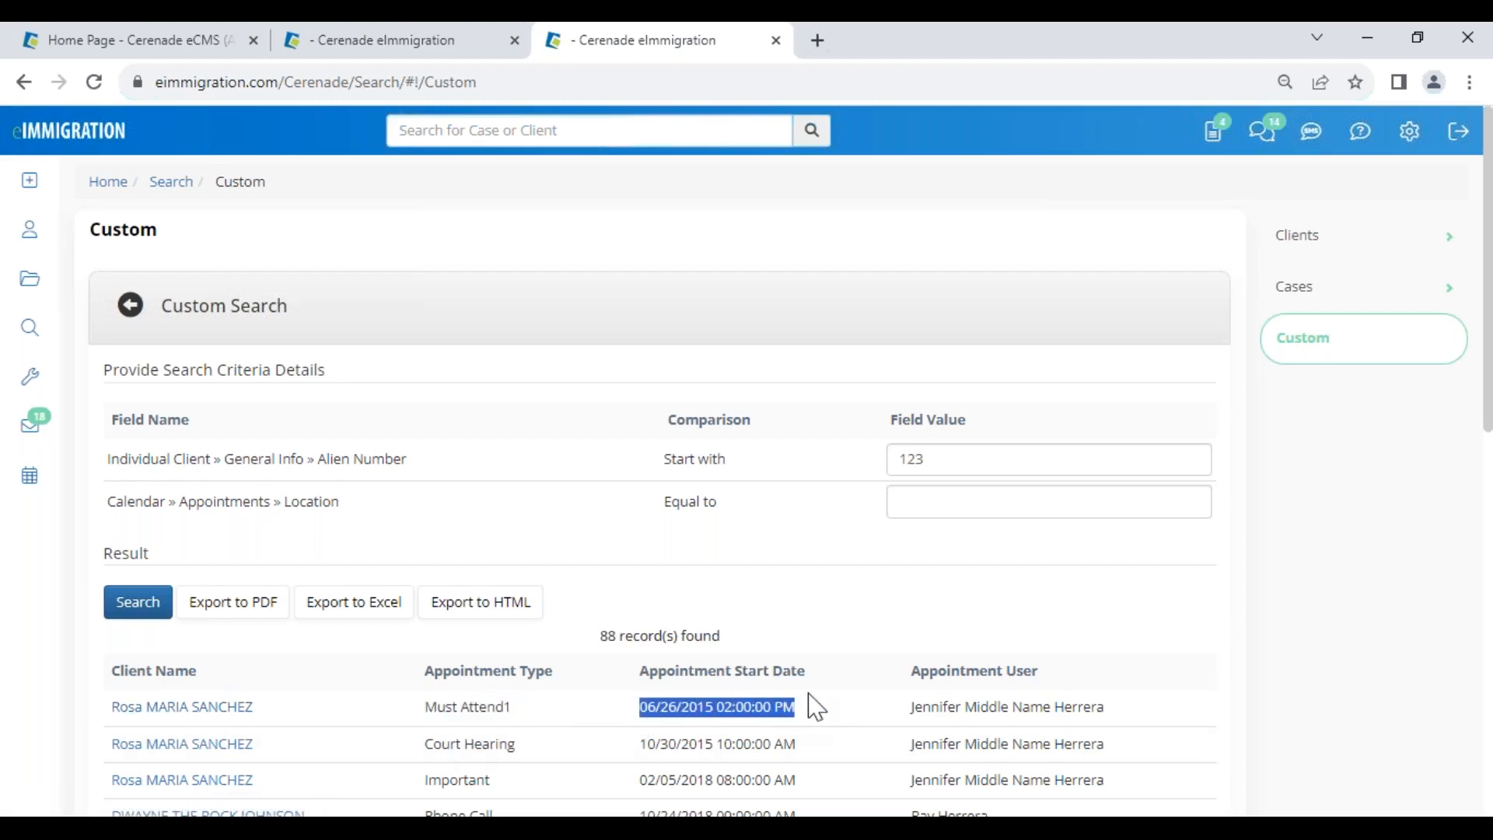
left_click(702, 707)
left_click_drag(689, 708, 720, 709)
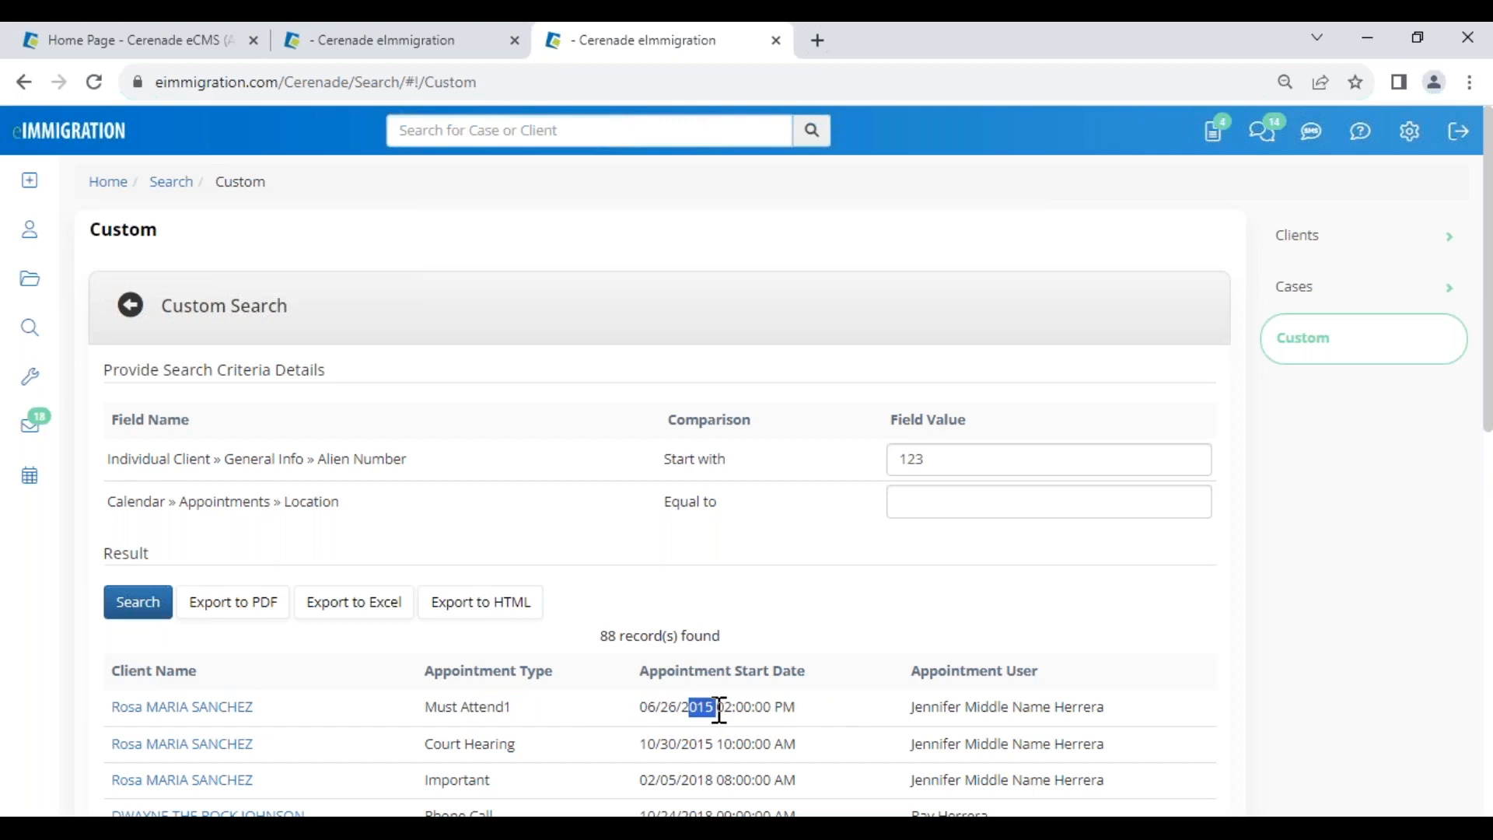
- Return to the search criteria and add a third criterion for Calendar, Appointments, Start Date with the comparison This month
left_click(130, 304)
scroll(417, 557, "down", 3)
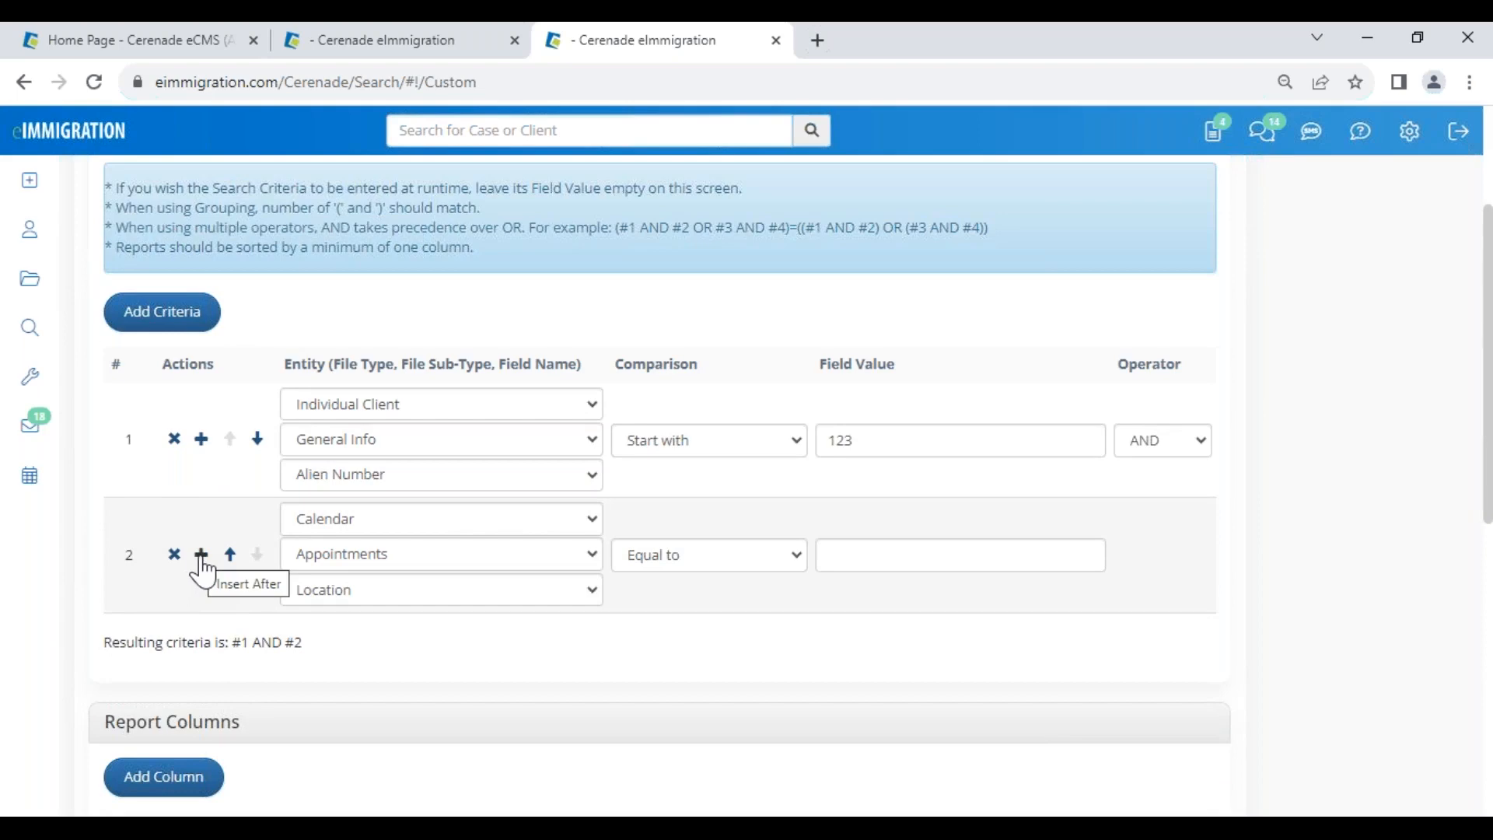
left_click(201, 554)
left_click(309, 634)
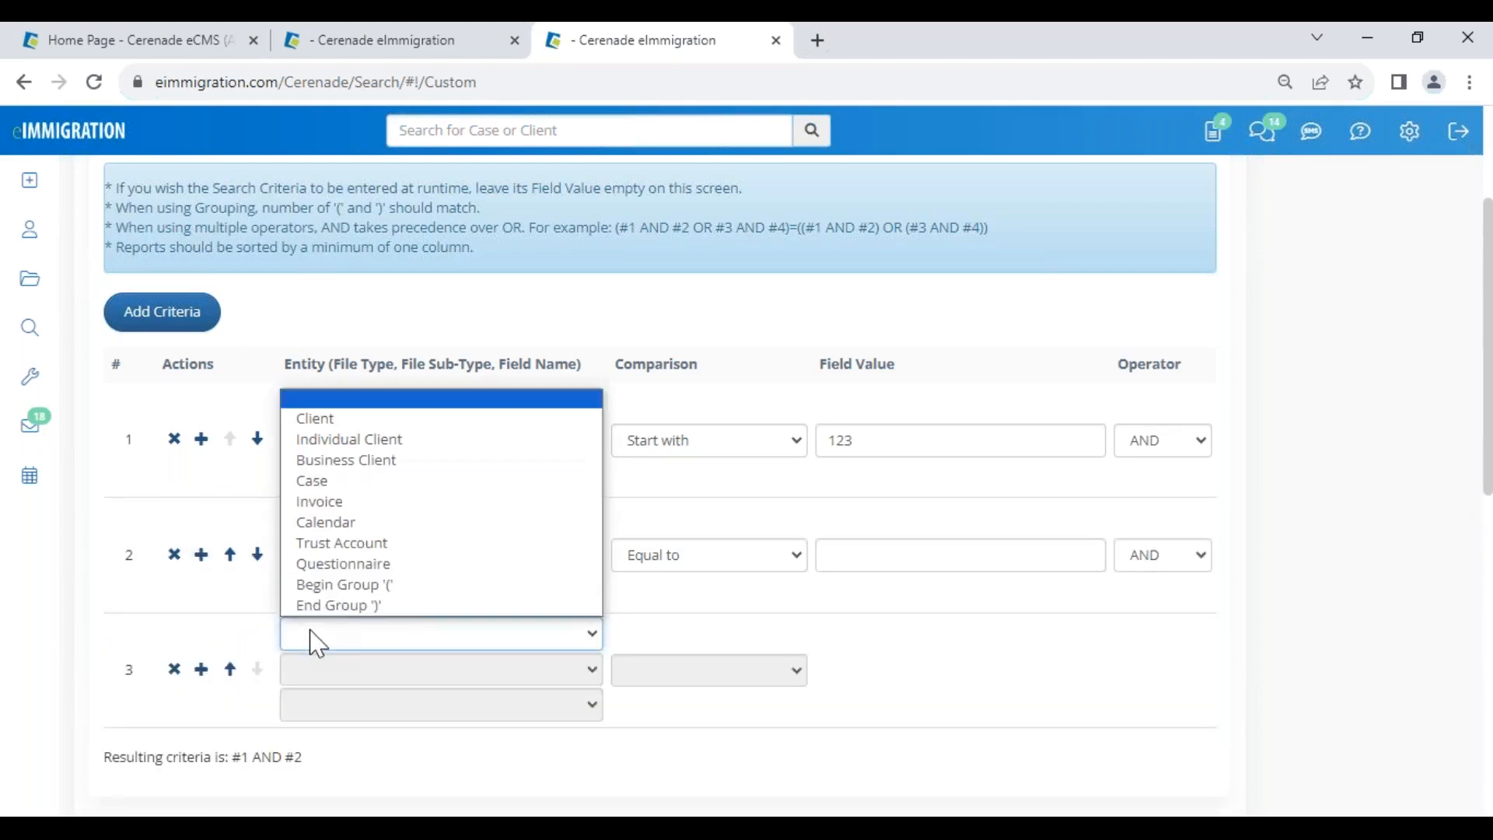
left_click(326, 522)
left_click(332, 670)
left_click(334, 713)
left_click(344, 704)
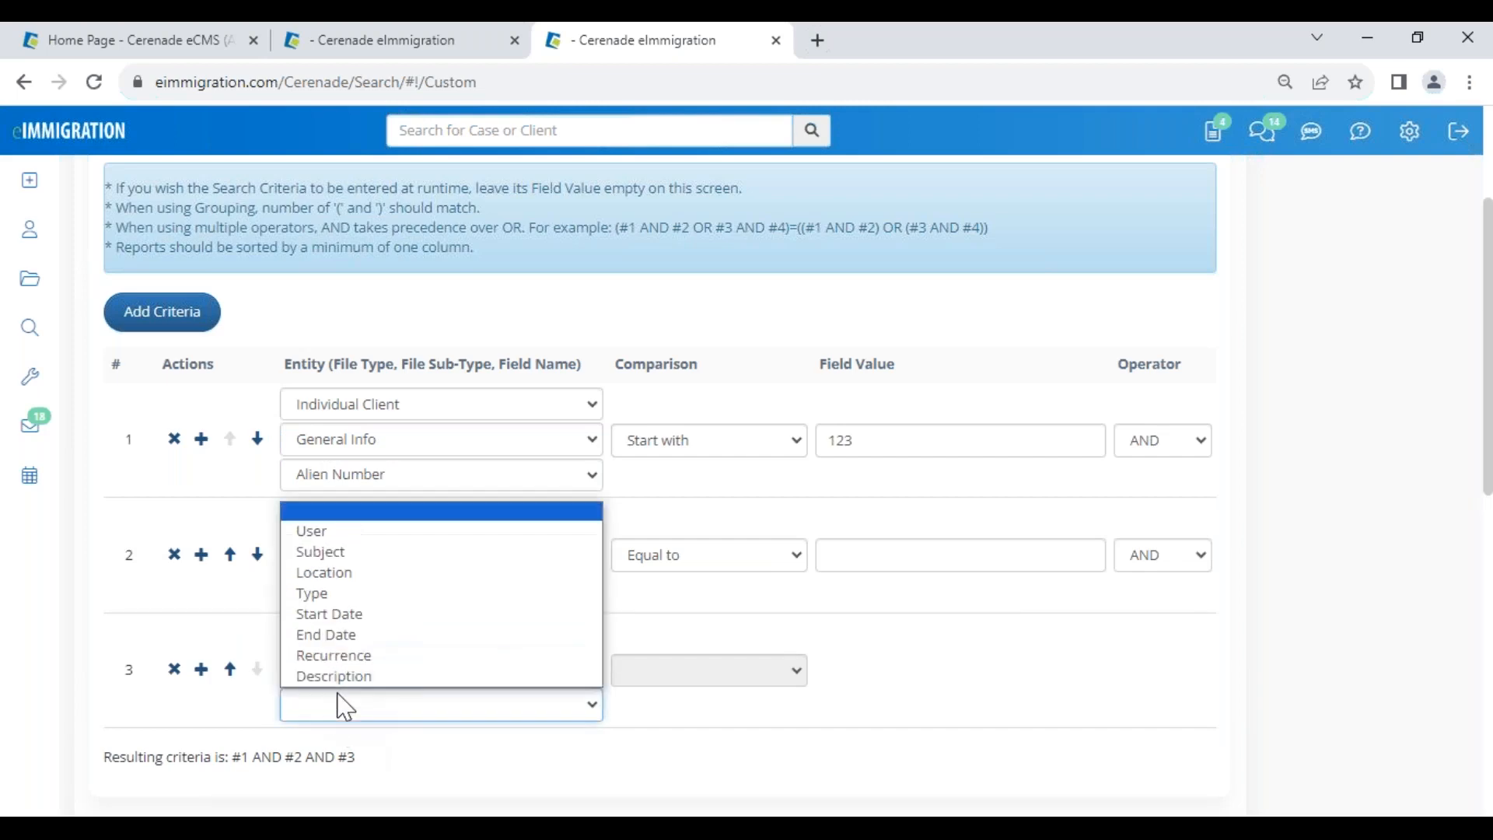
left_click(345, 620)
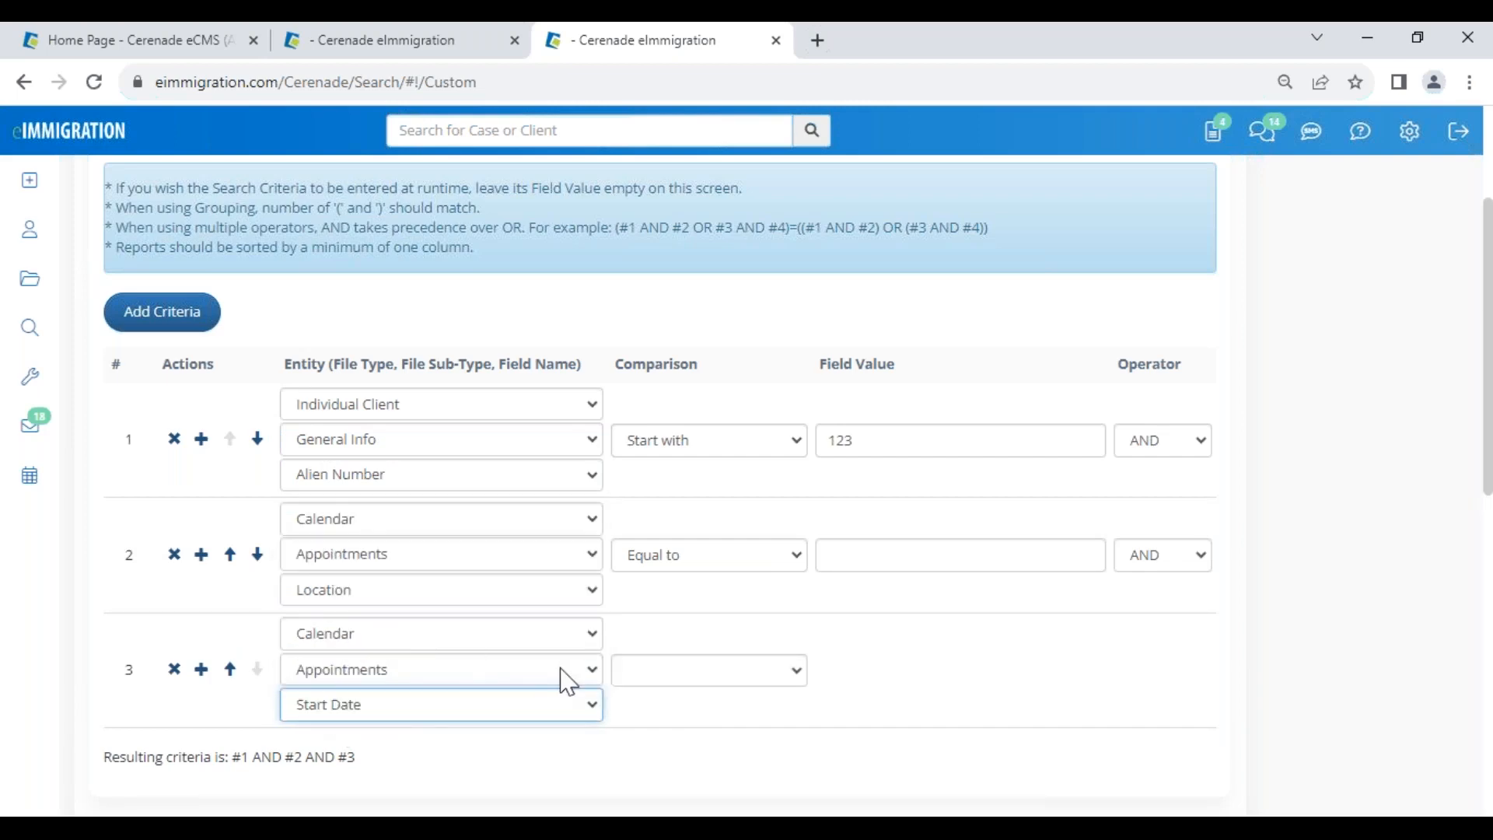
left_click(658, 675)
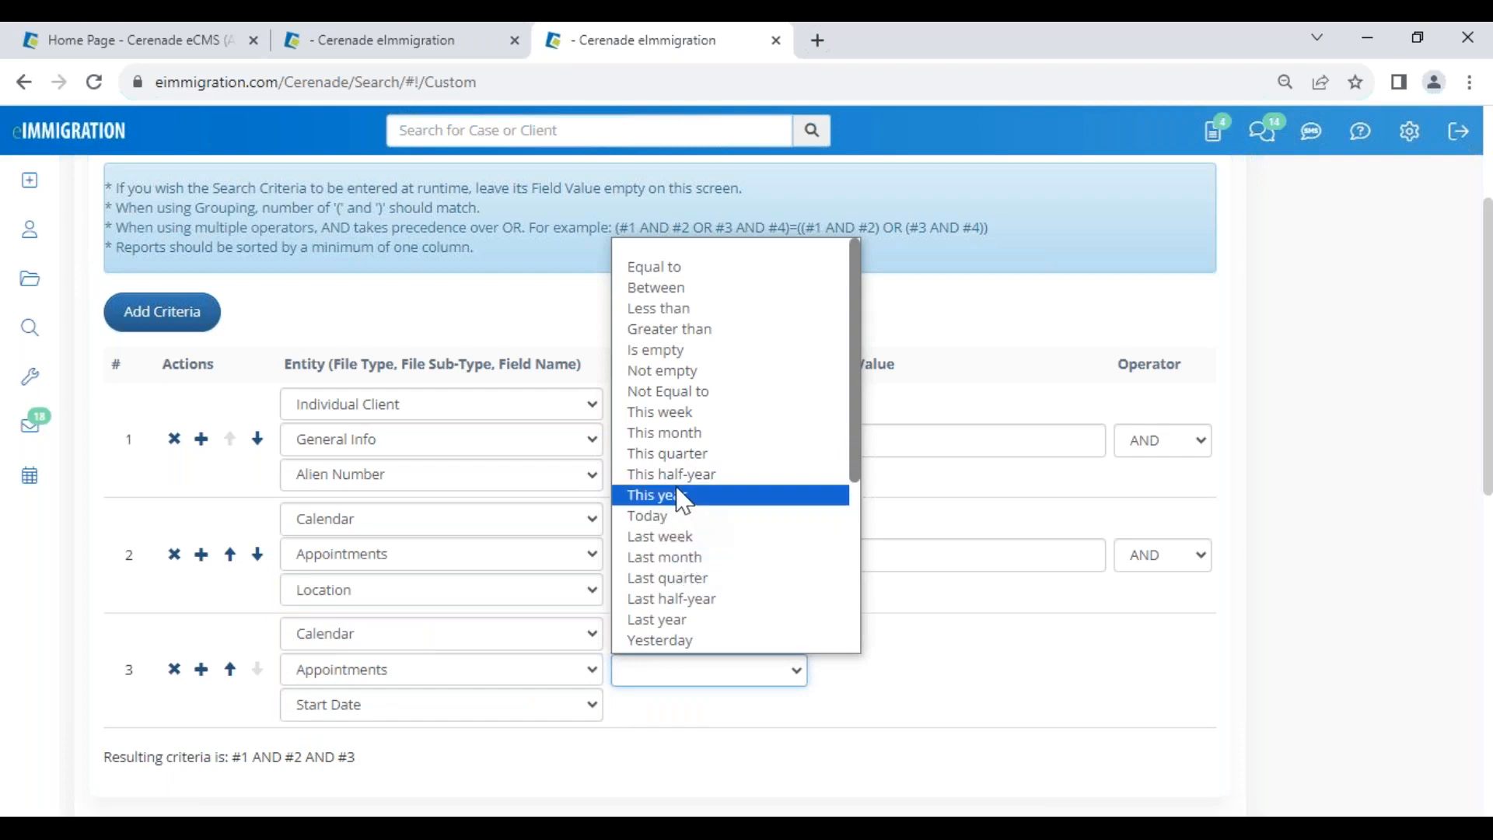
left_click(678, 432)
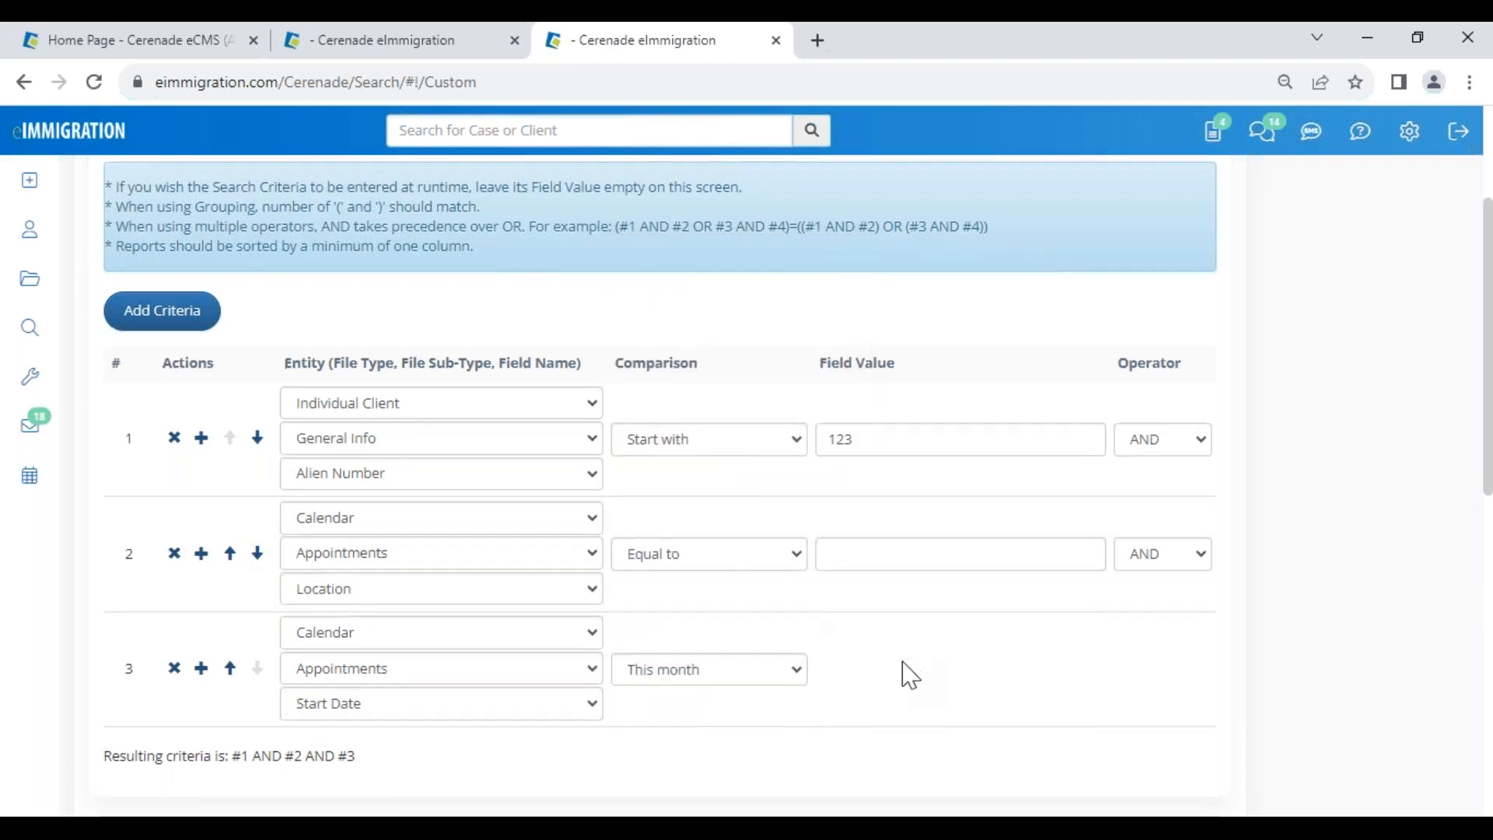
- Run the custom report and search with the new criterion, and enter 123 as the Location field value
scroll(660, 603, "down", 4)
scroll(333, 493, "up", 7)
left_click(129, 305)
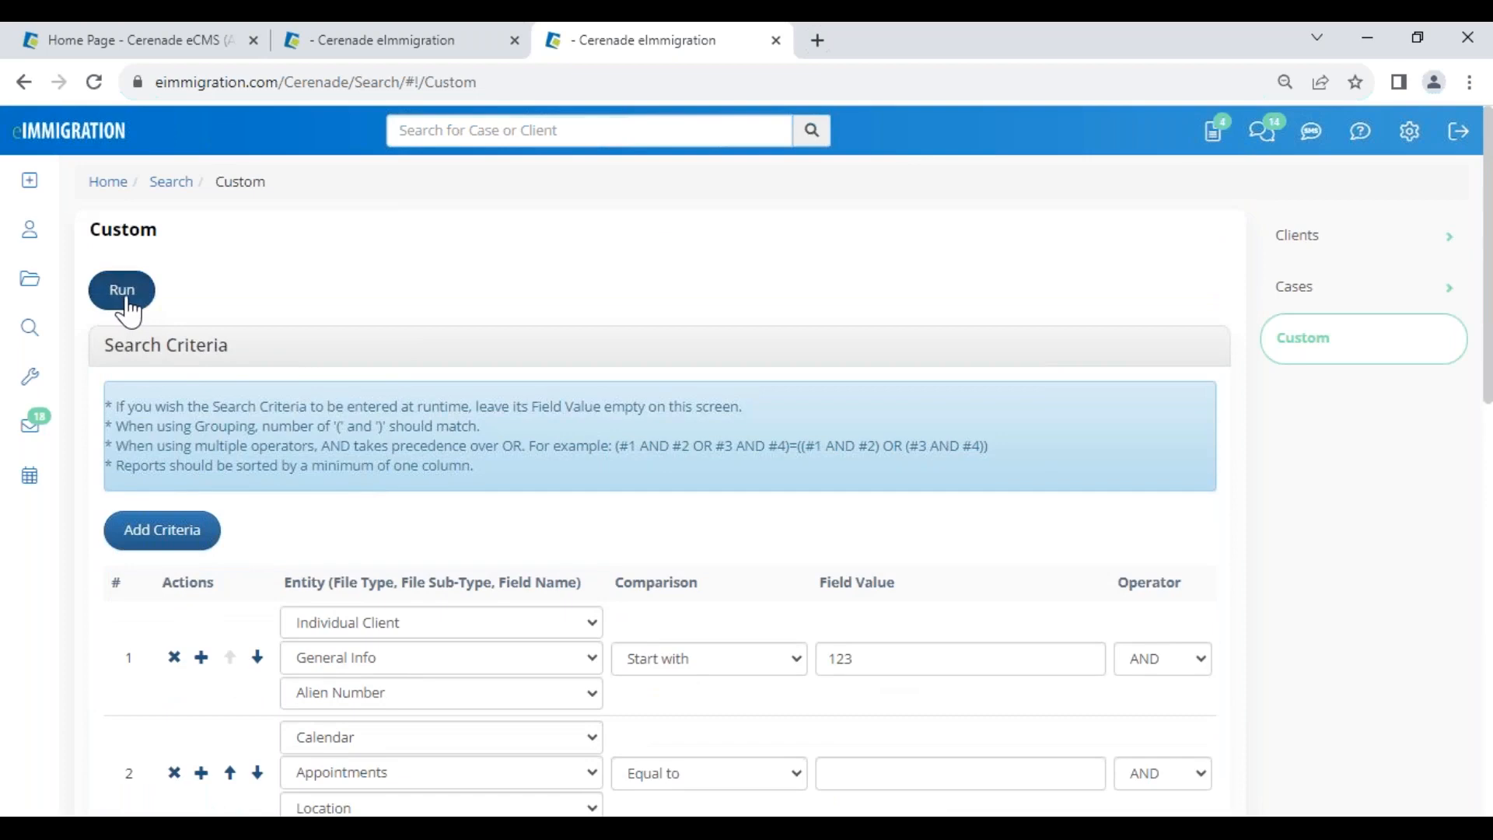
left_click(148, 564)
left_click_drag(633, 599, 750, 606)
left_click(911, 460)
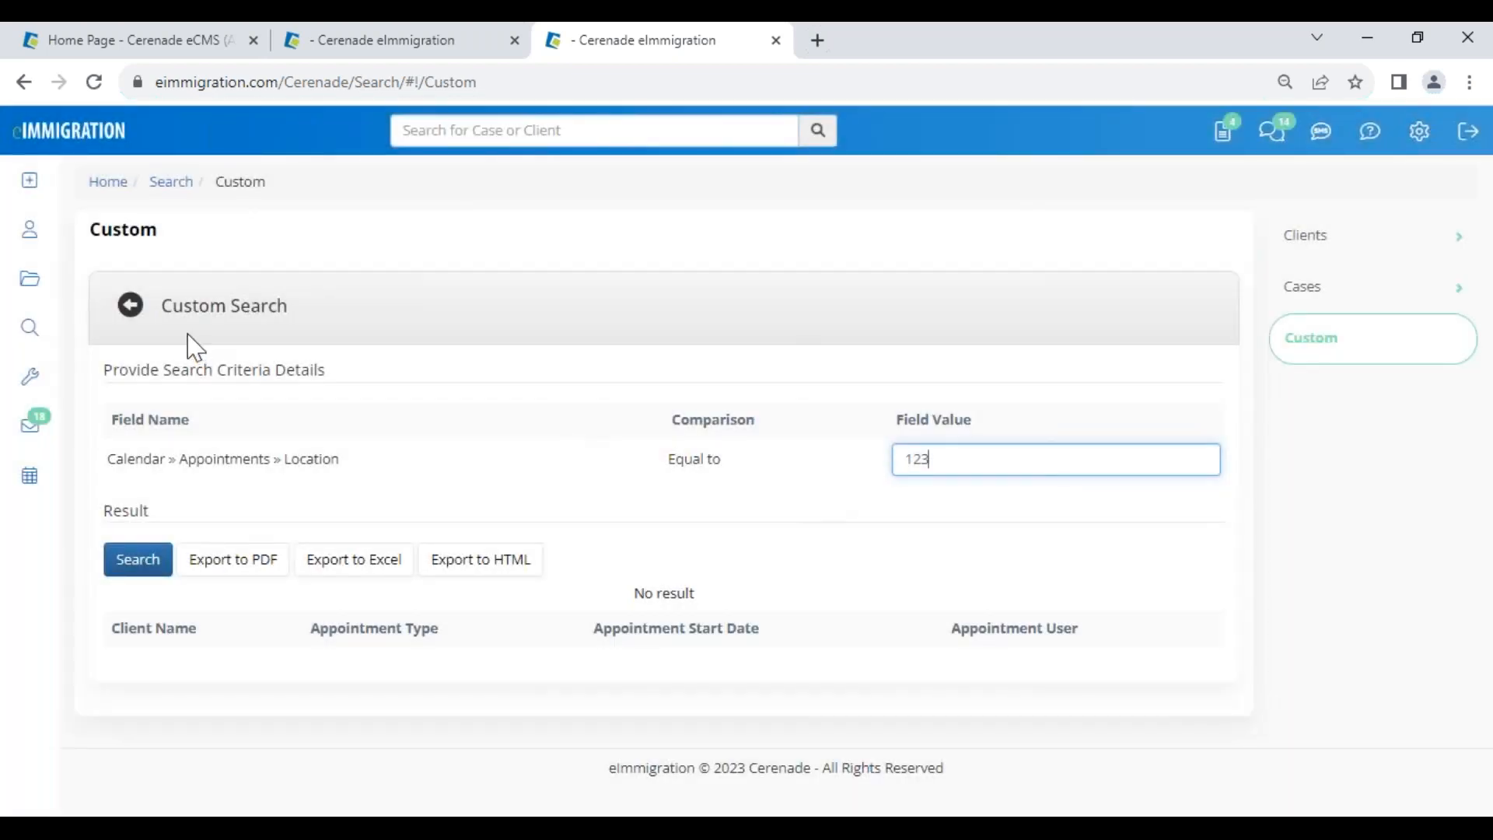
- Go back to the search criteria and change the Start Date comparison to This year
left_click(131, 307)
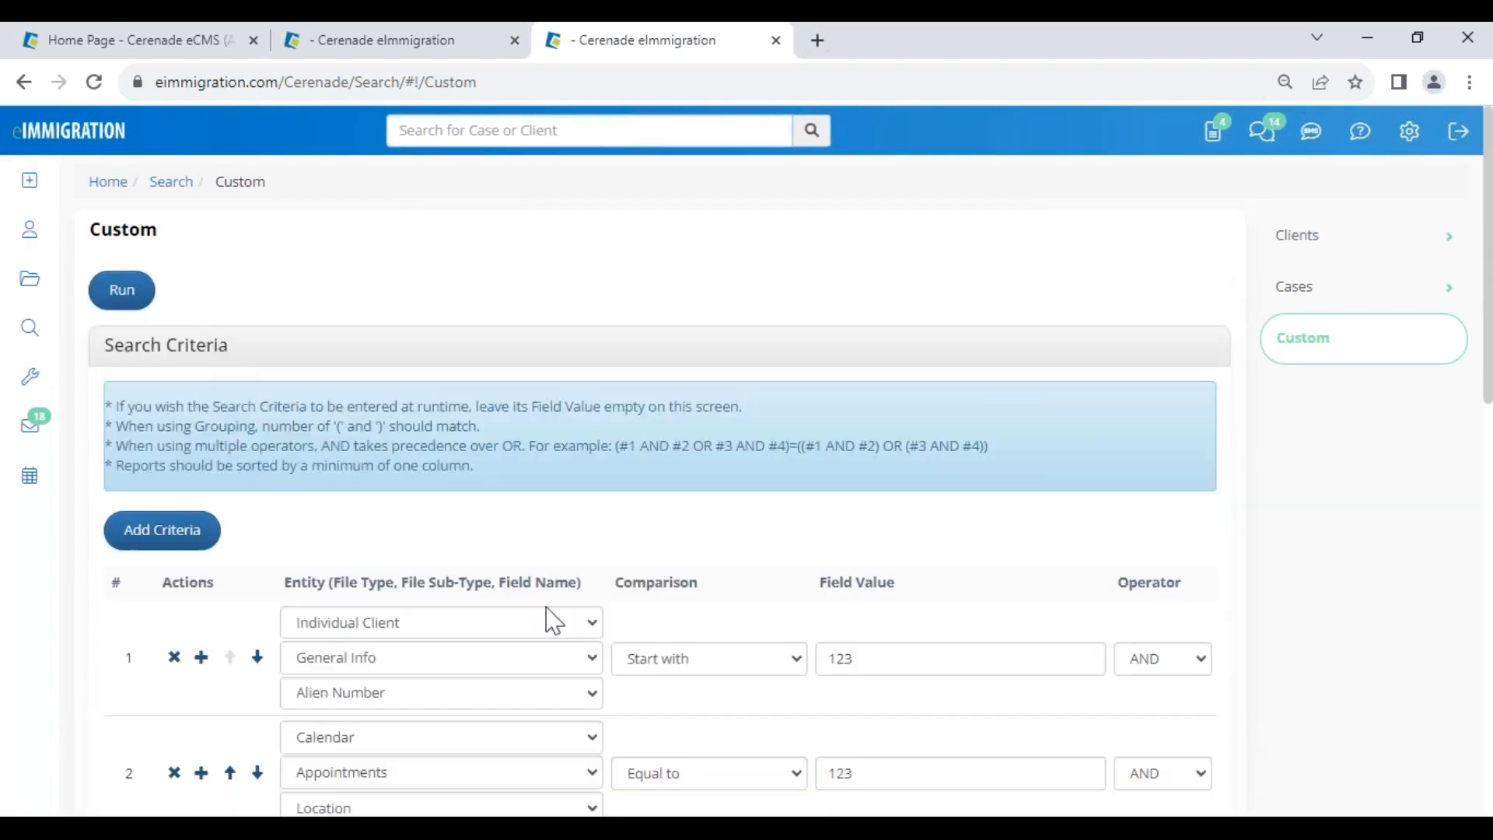
scroll(681, 649, "down", 4)
left_click(762, 566)
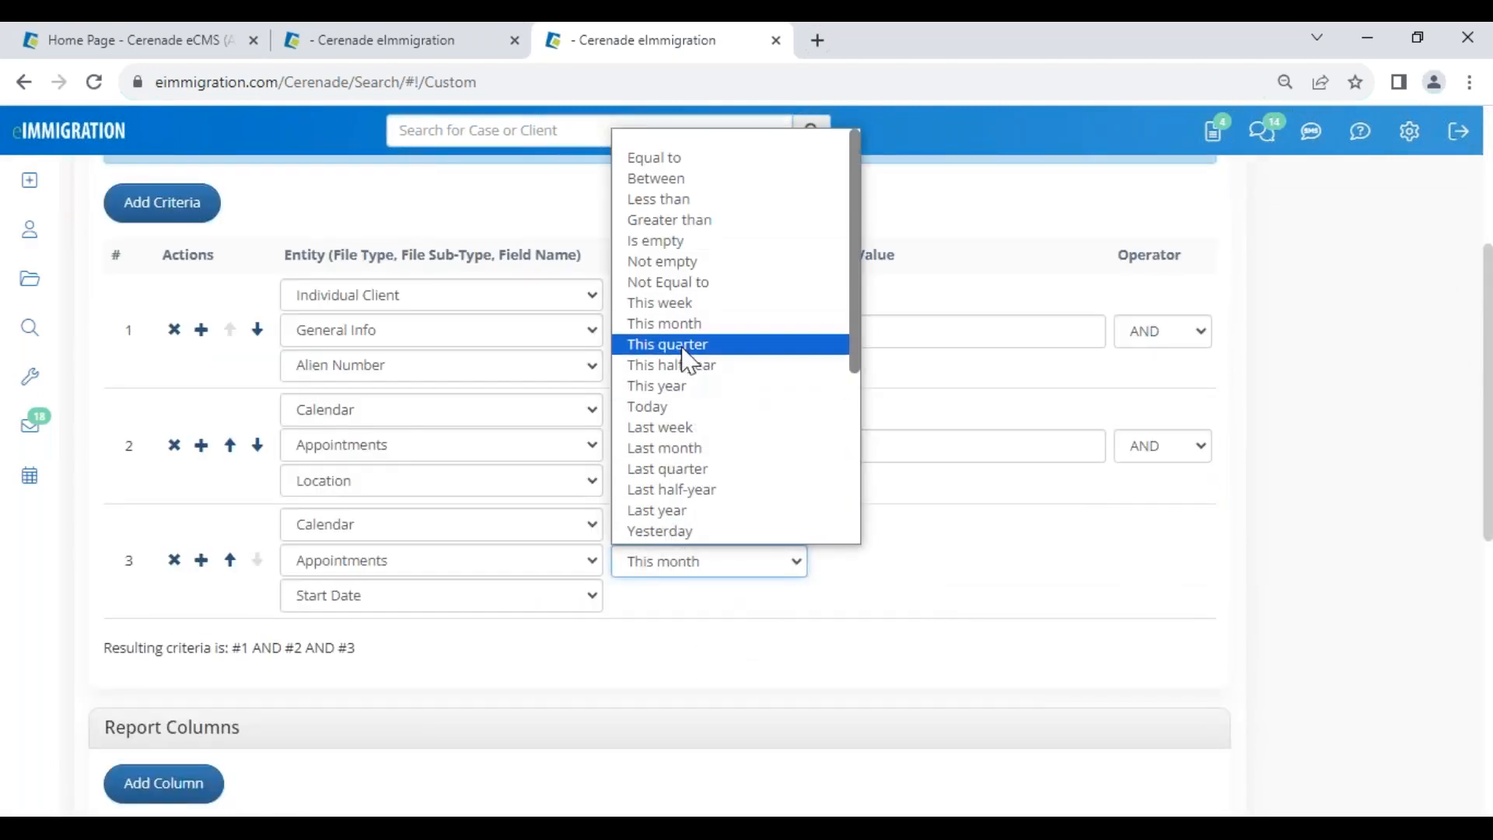
left_click(673, 386)
scroll(328, 495, "up", 3)
scroll(659, 704, "down", 2)
left_click(680, 678)
left_click(230, 281)
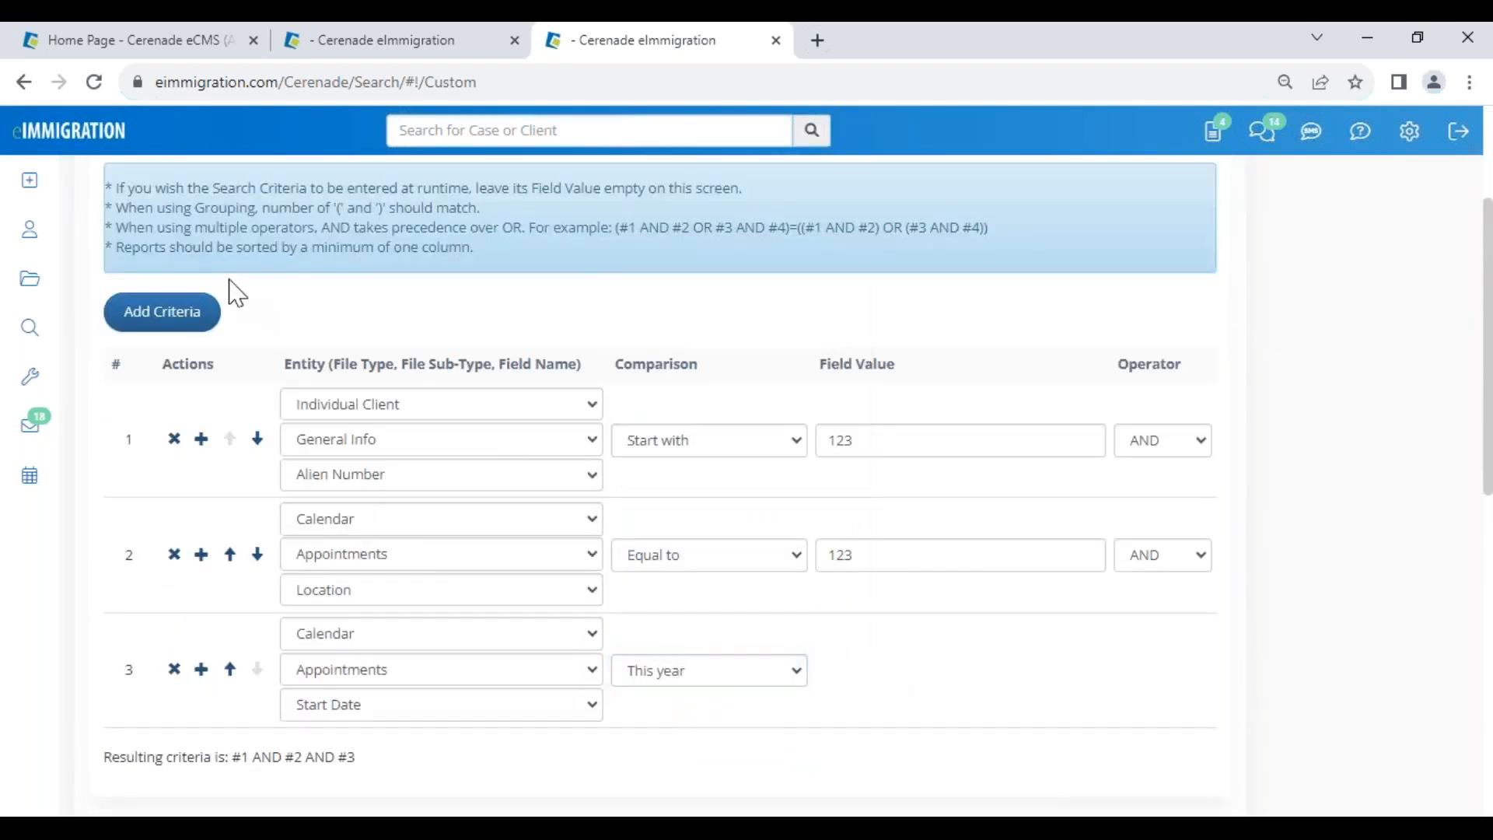
- Rerun the custom report search with the updated date range and return to the criteria page
scroll(238, 293, "up", 2)
left_click(124, 289)
left_click(150, 523)
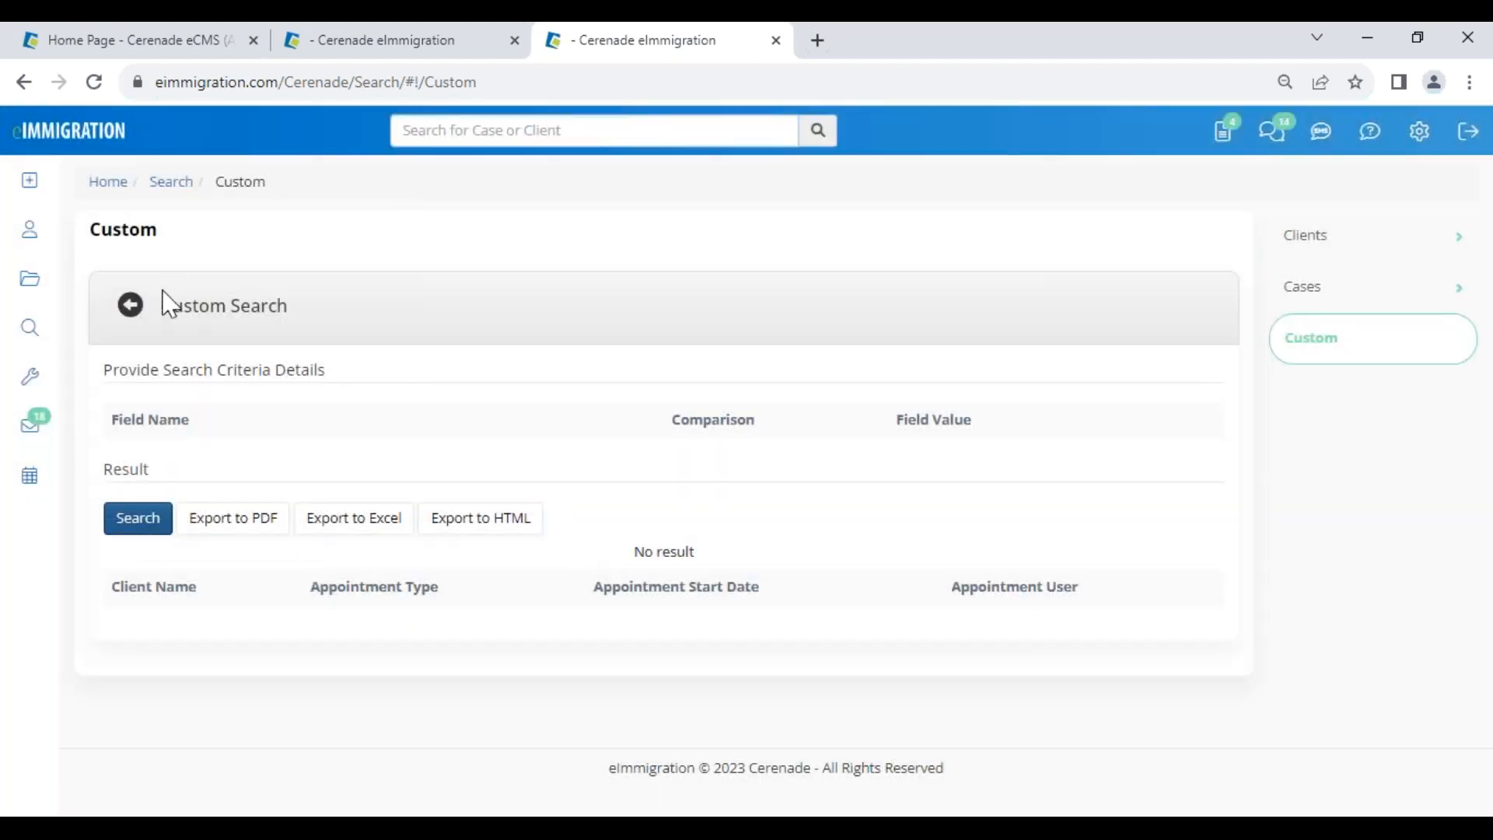
left_click(131, 307)
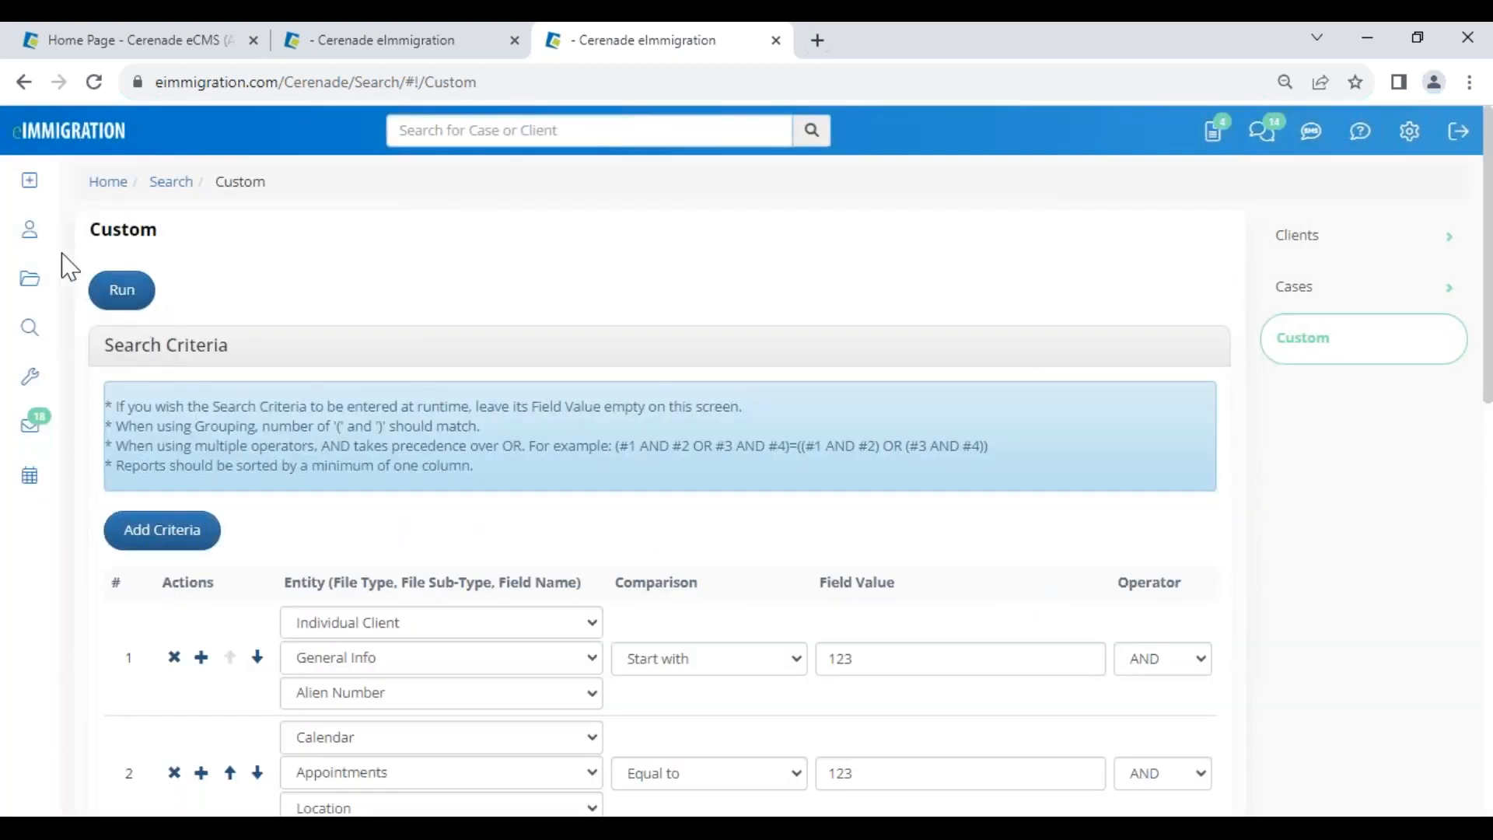
- Leave the custom search for the home page, and close that browser tab to work in the open case
left_click(34, 136)
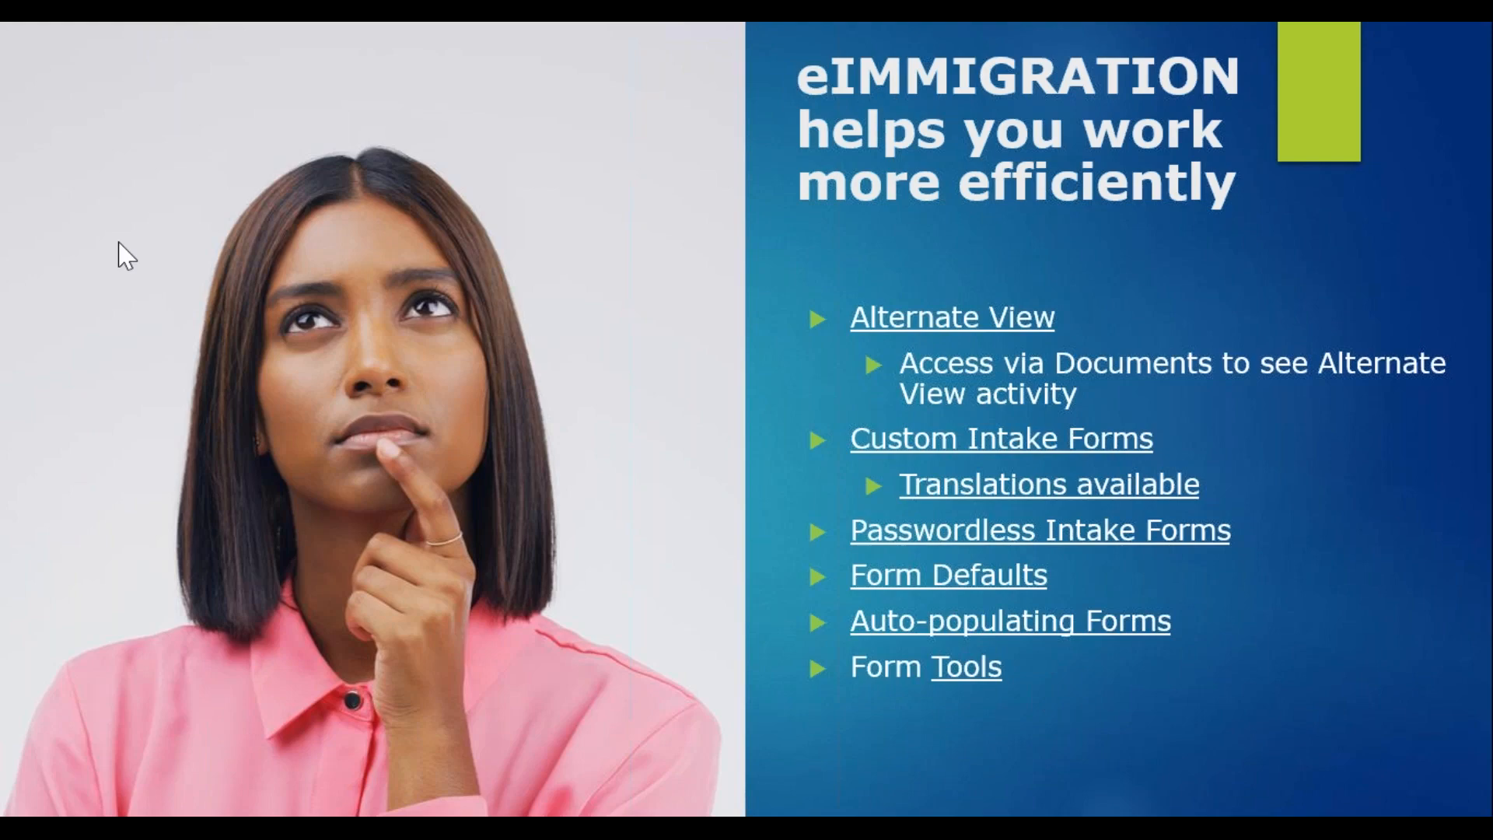
key("alt+Tab")
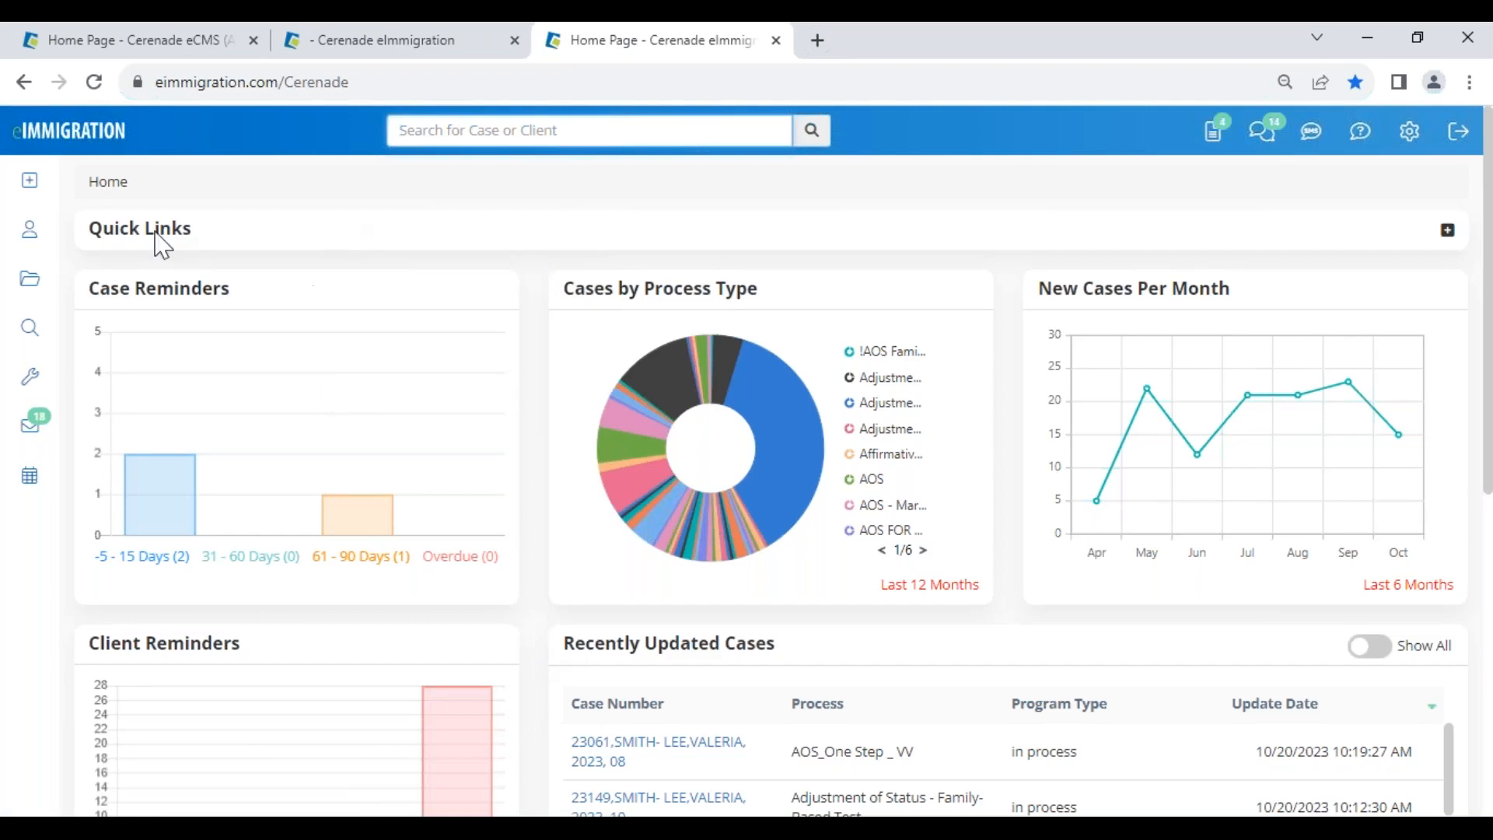
left_click(451, 43)
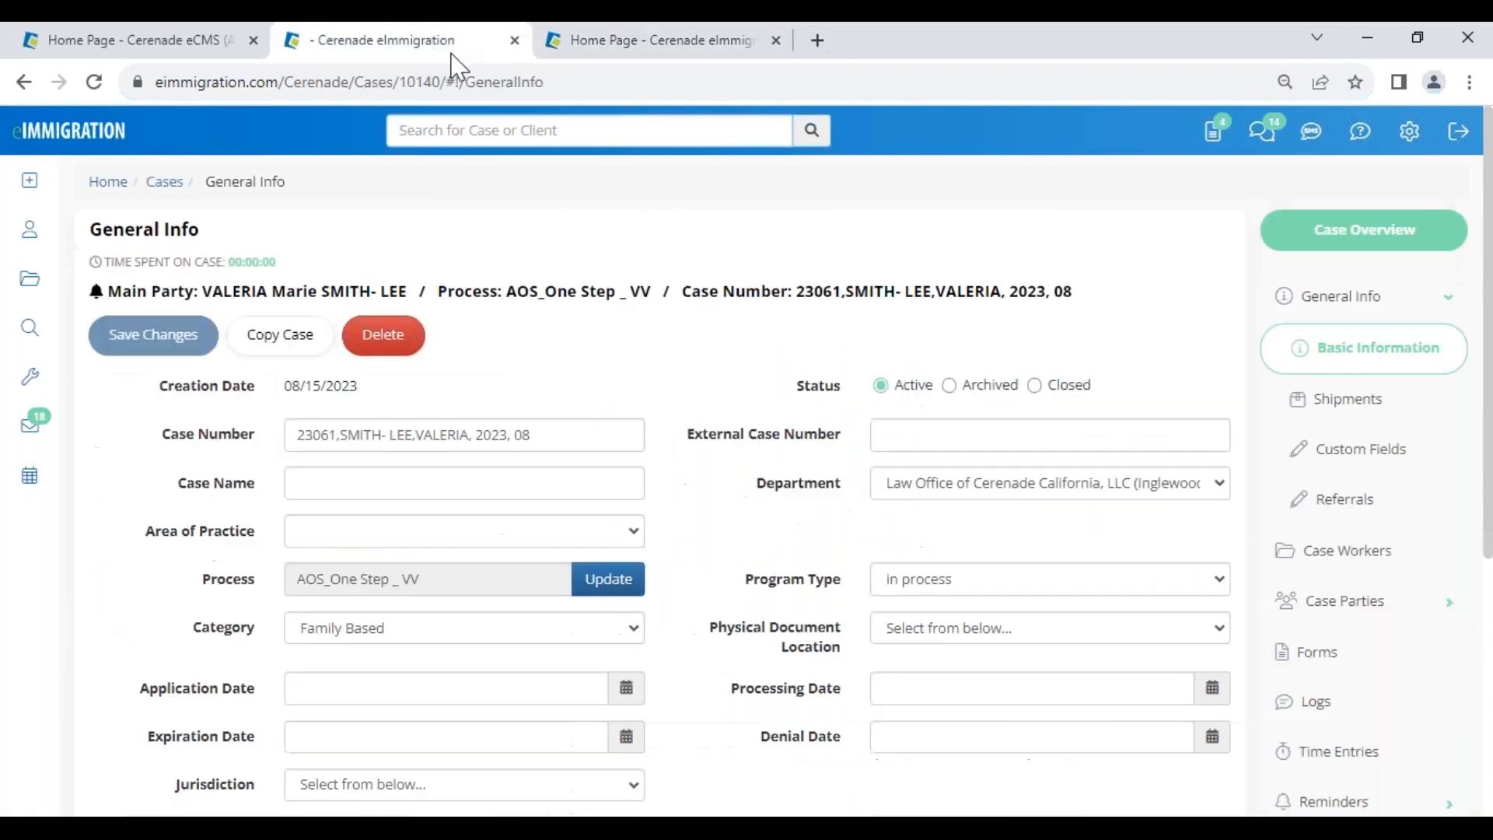
left_click(775, 40)
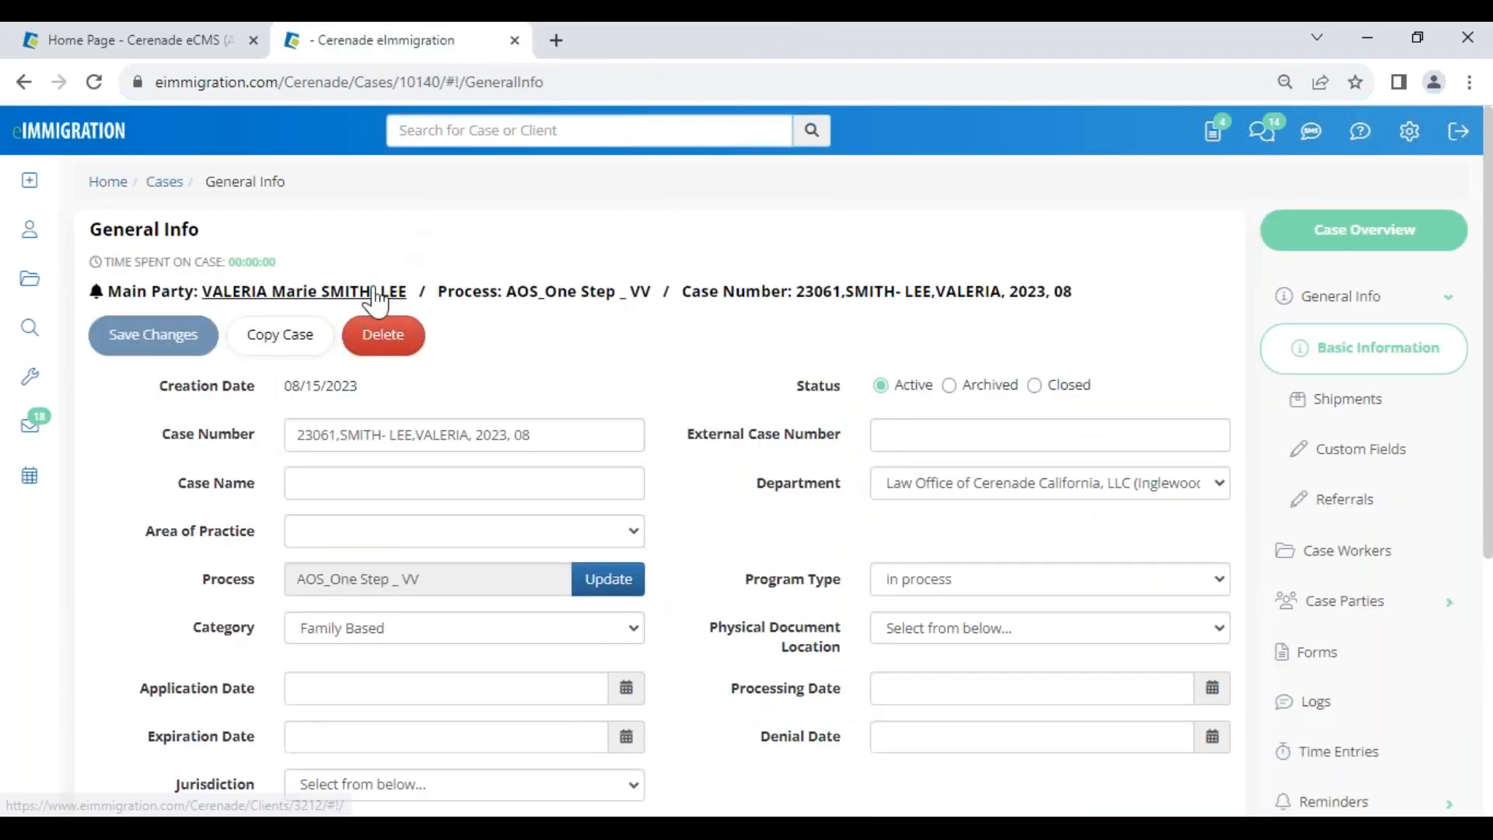
- Open the client profile of the case's main party and dismiss the Client Alerts dialog
left_click(385, 294)
left_click(515, 40)
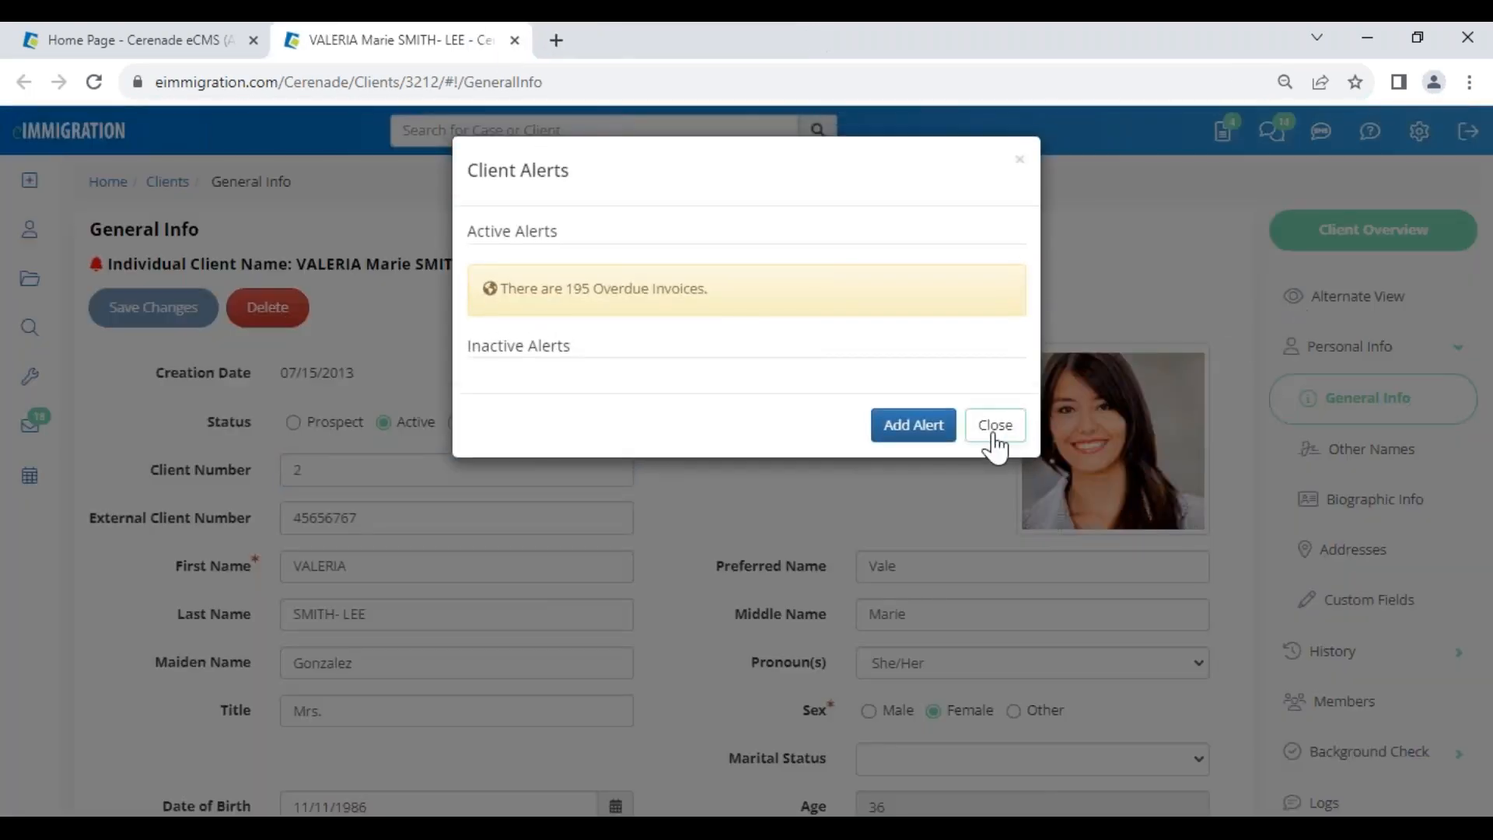
left_click(993, 424)
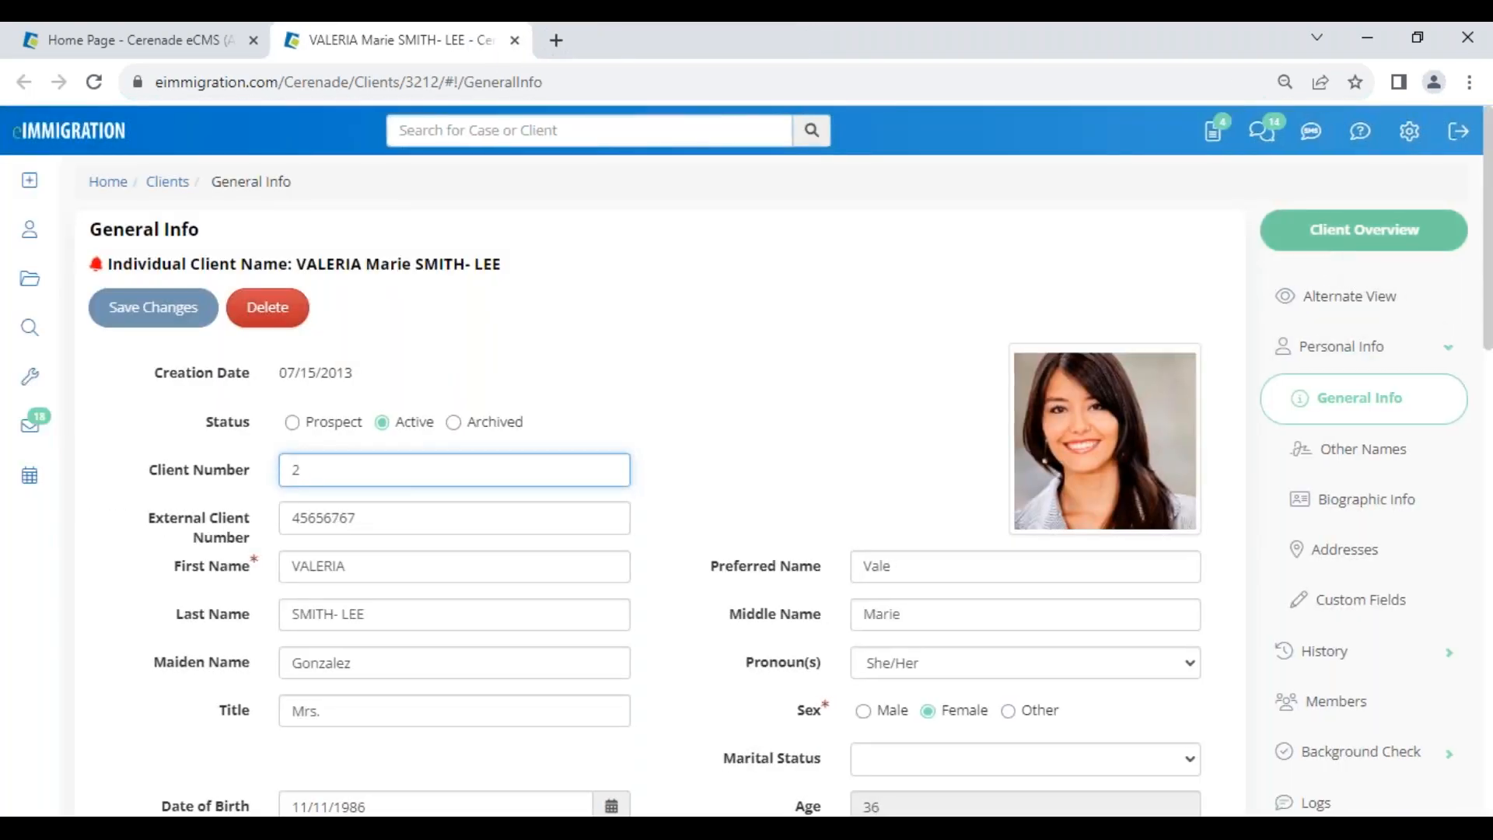
- Open the client's Alternate View with the Asylum Intake Form template
left_click(1365, 309)
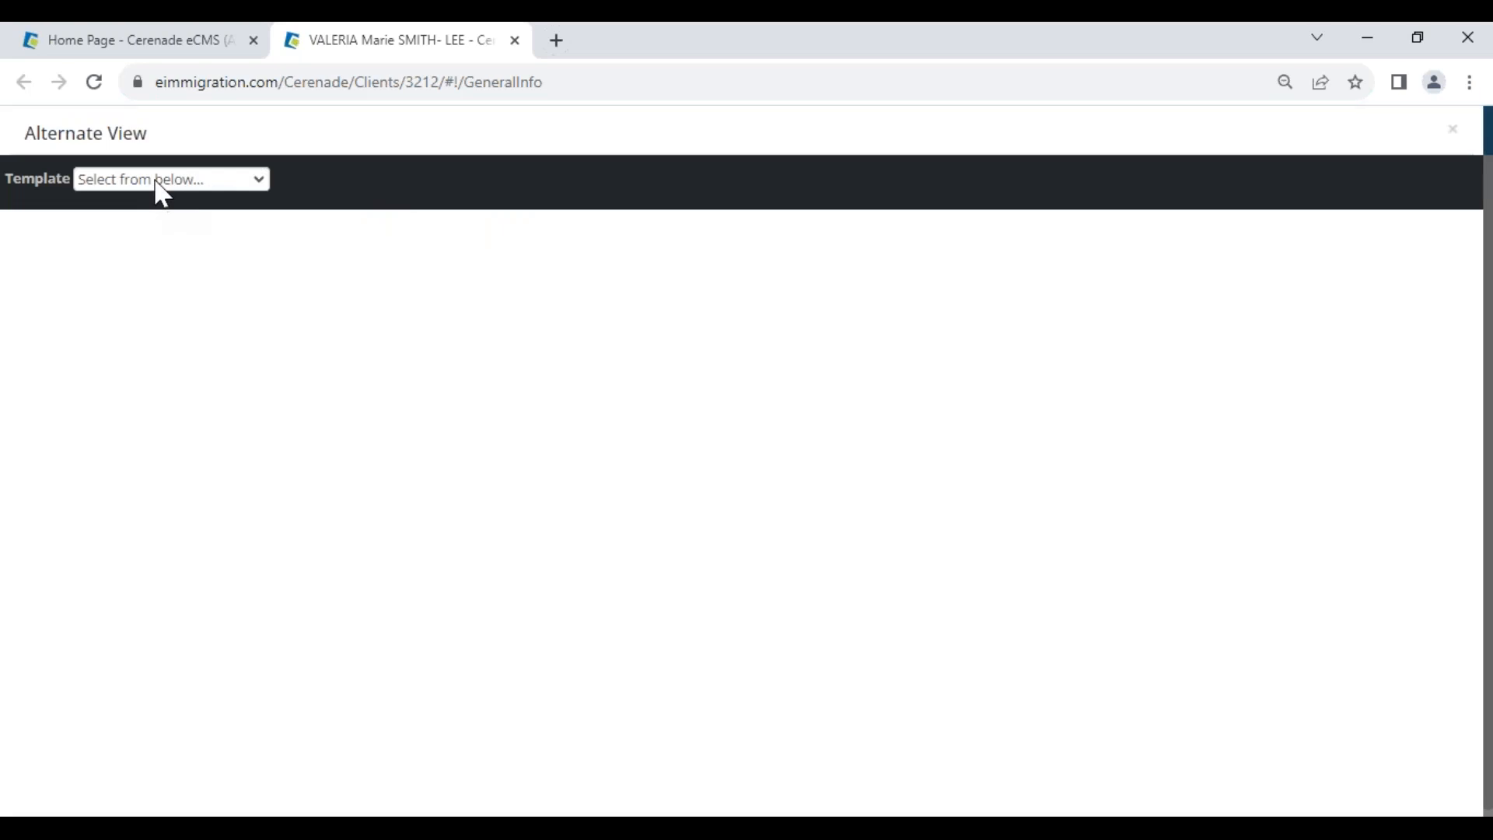
left_click(162, 180)
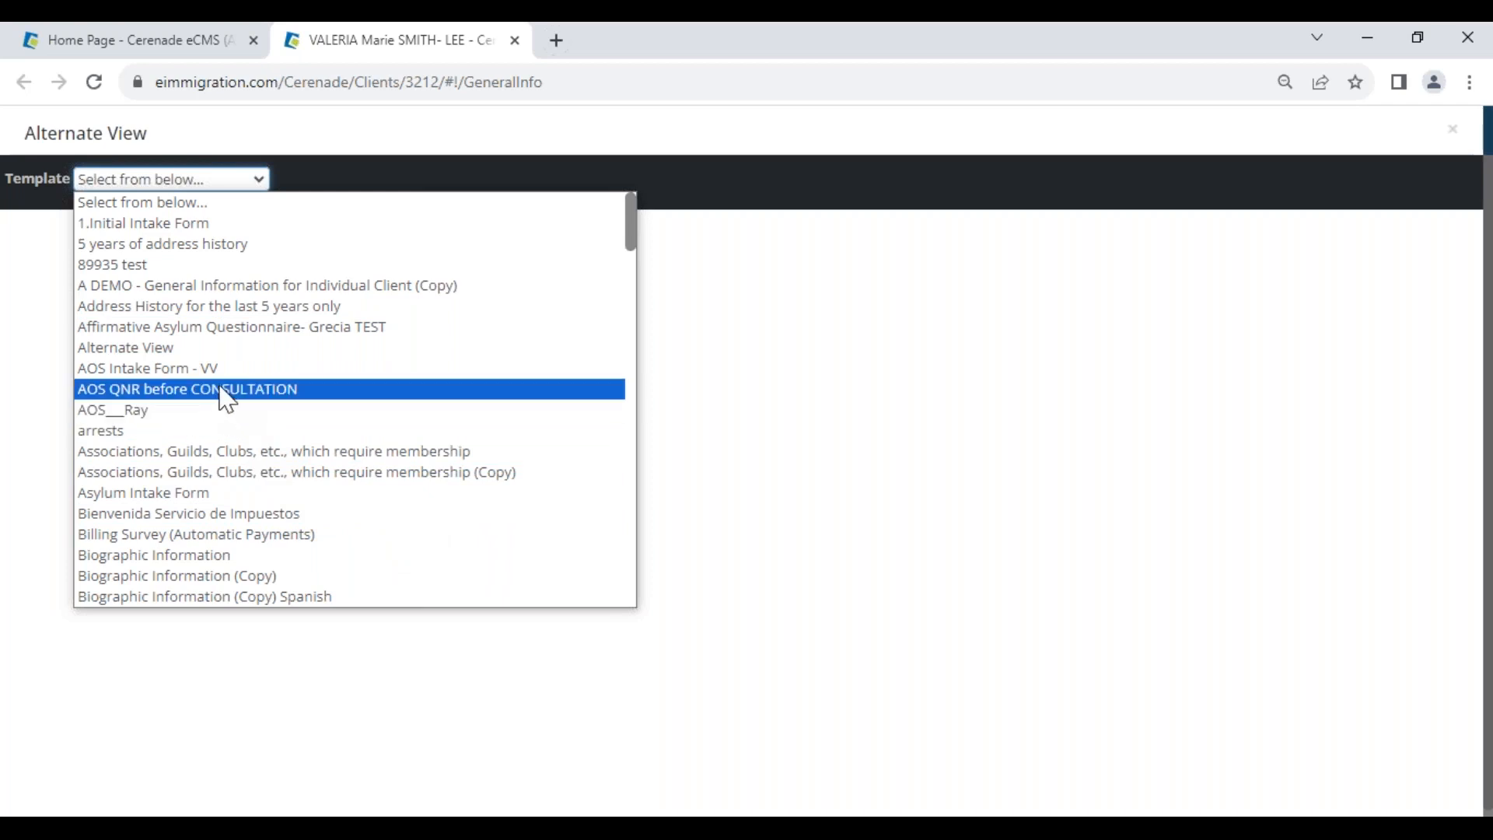
left_click(189, 495)
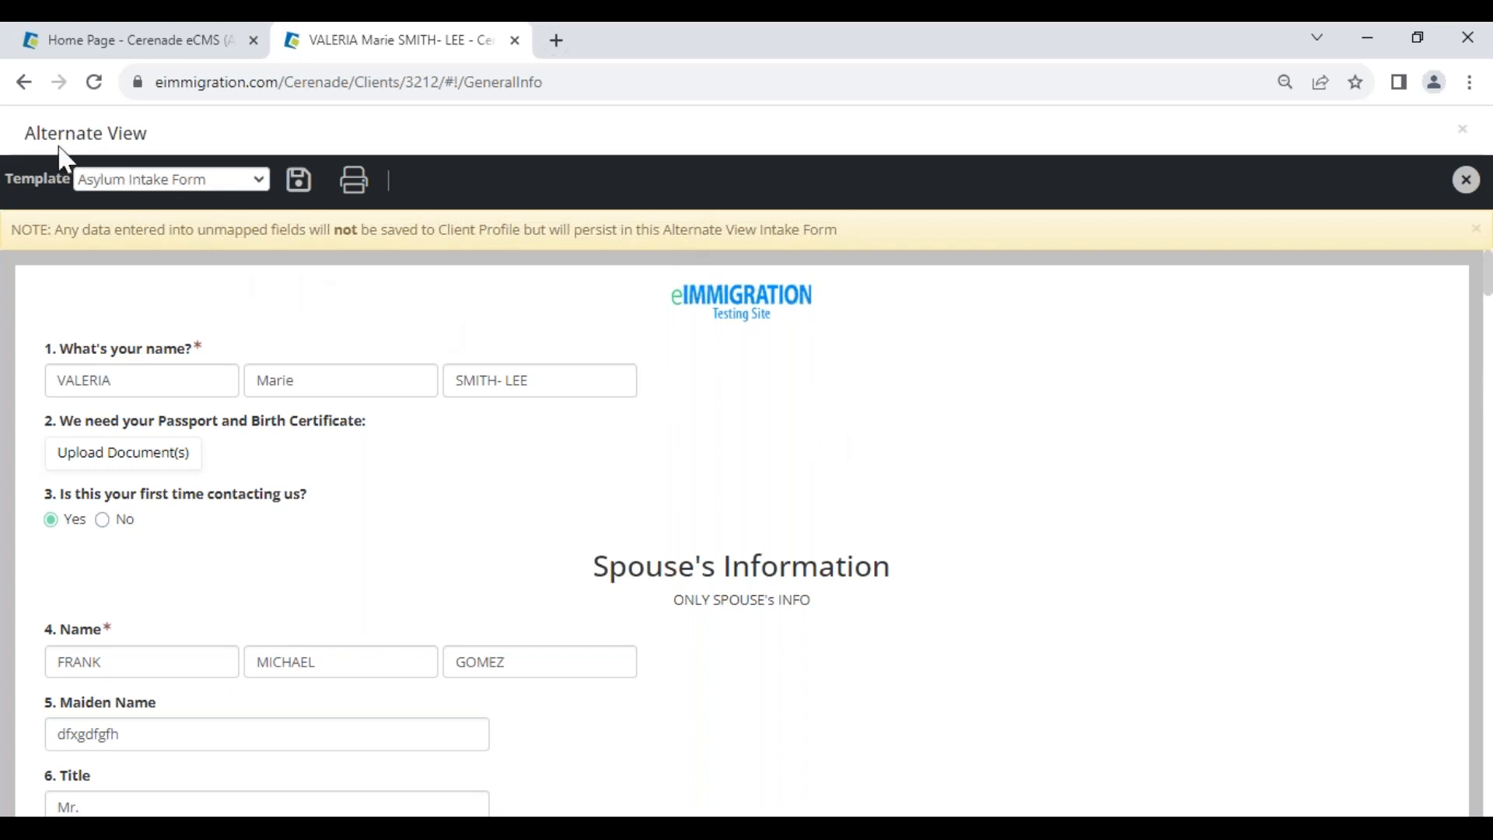
- Examine the Alternate View heading and the intake form's first question with the client's prefilled name
left_click_drag(26, 123, 174, 134)
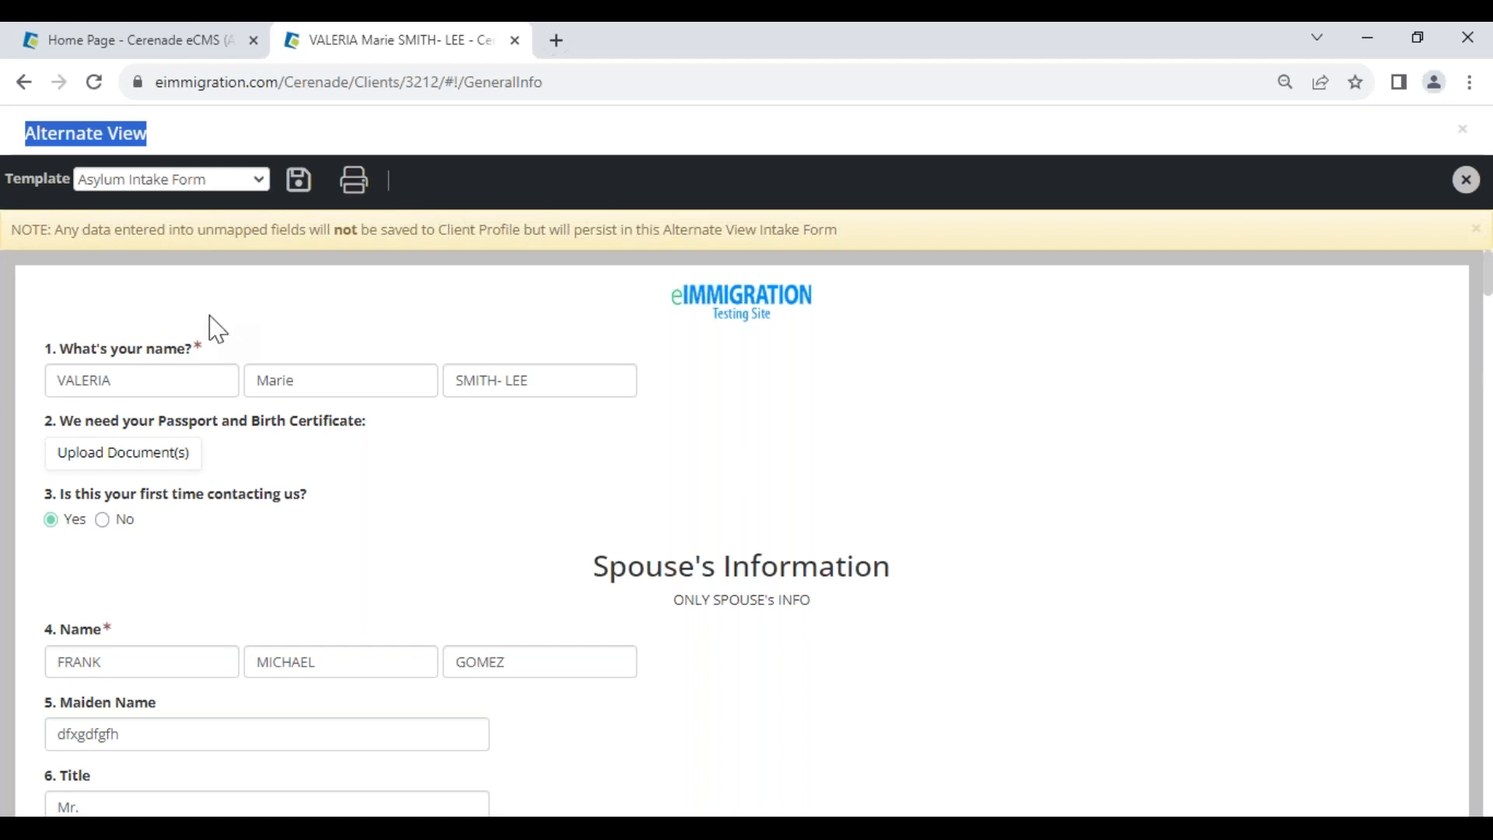
left_click(152, 325)
left_click_drag(59, 350, 184, 357)
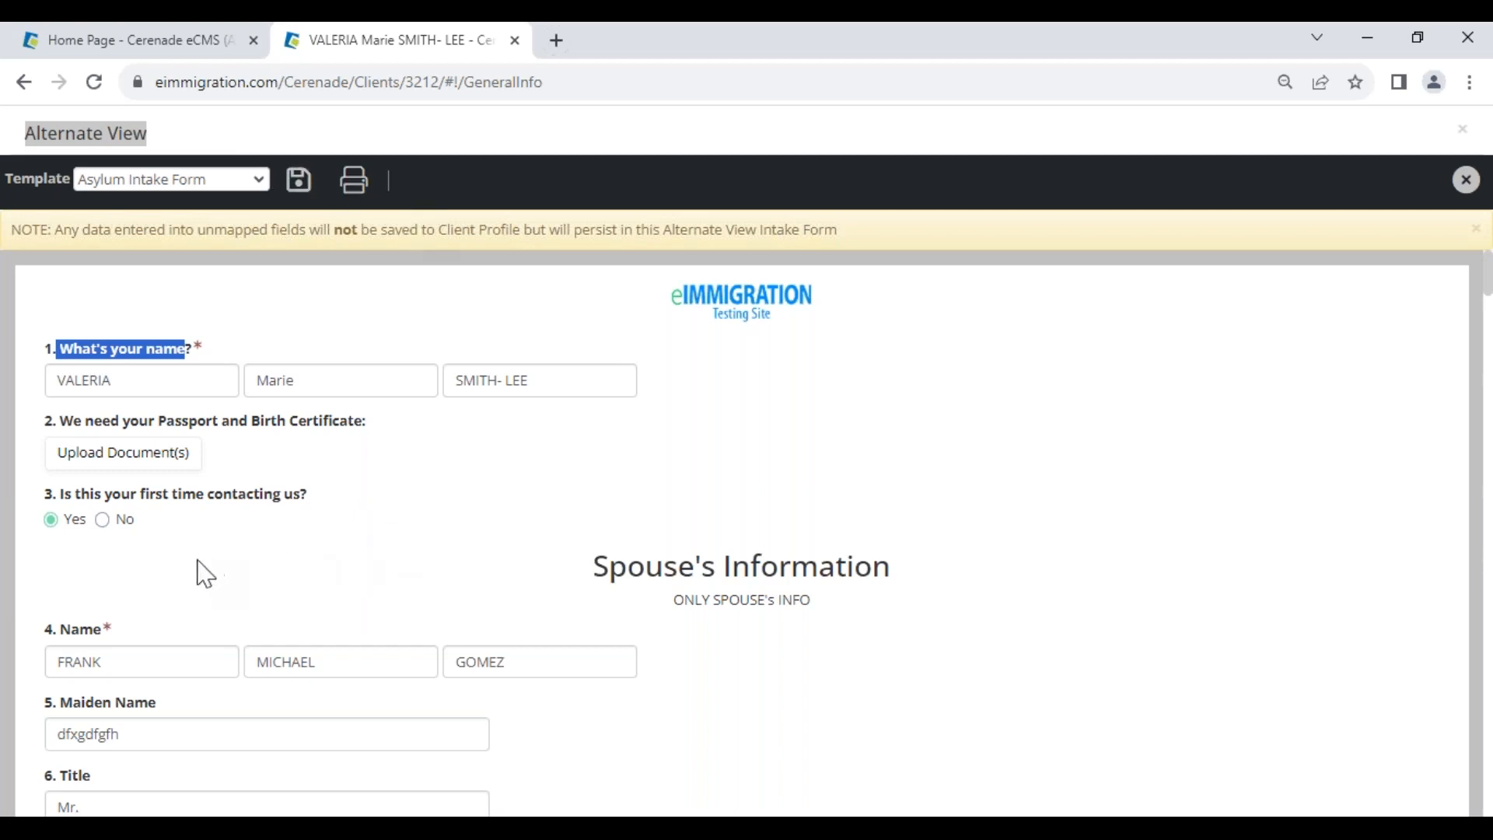
left_click(187, 347)
double_click(126, 381)
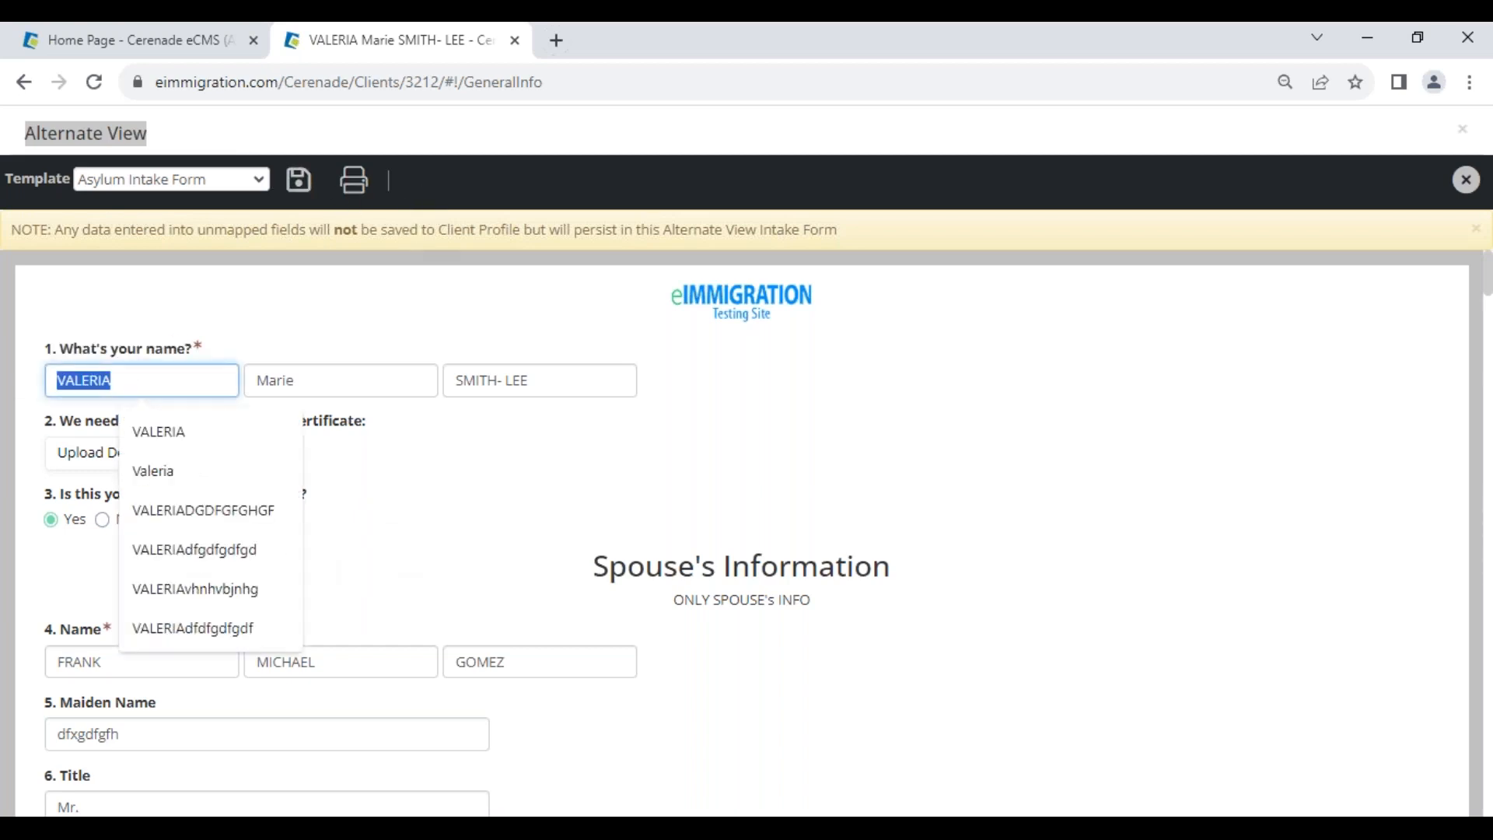
left_click(521, 456)
left_click(165, 379)
- Replace the spouse's first name in the Spouse's Information section and clear the spouse's Maiden Name field
left_click(79, 660)
key("ctrl+a")
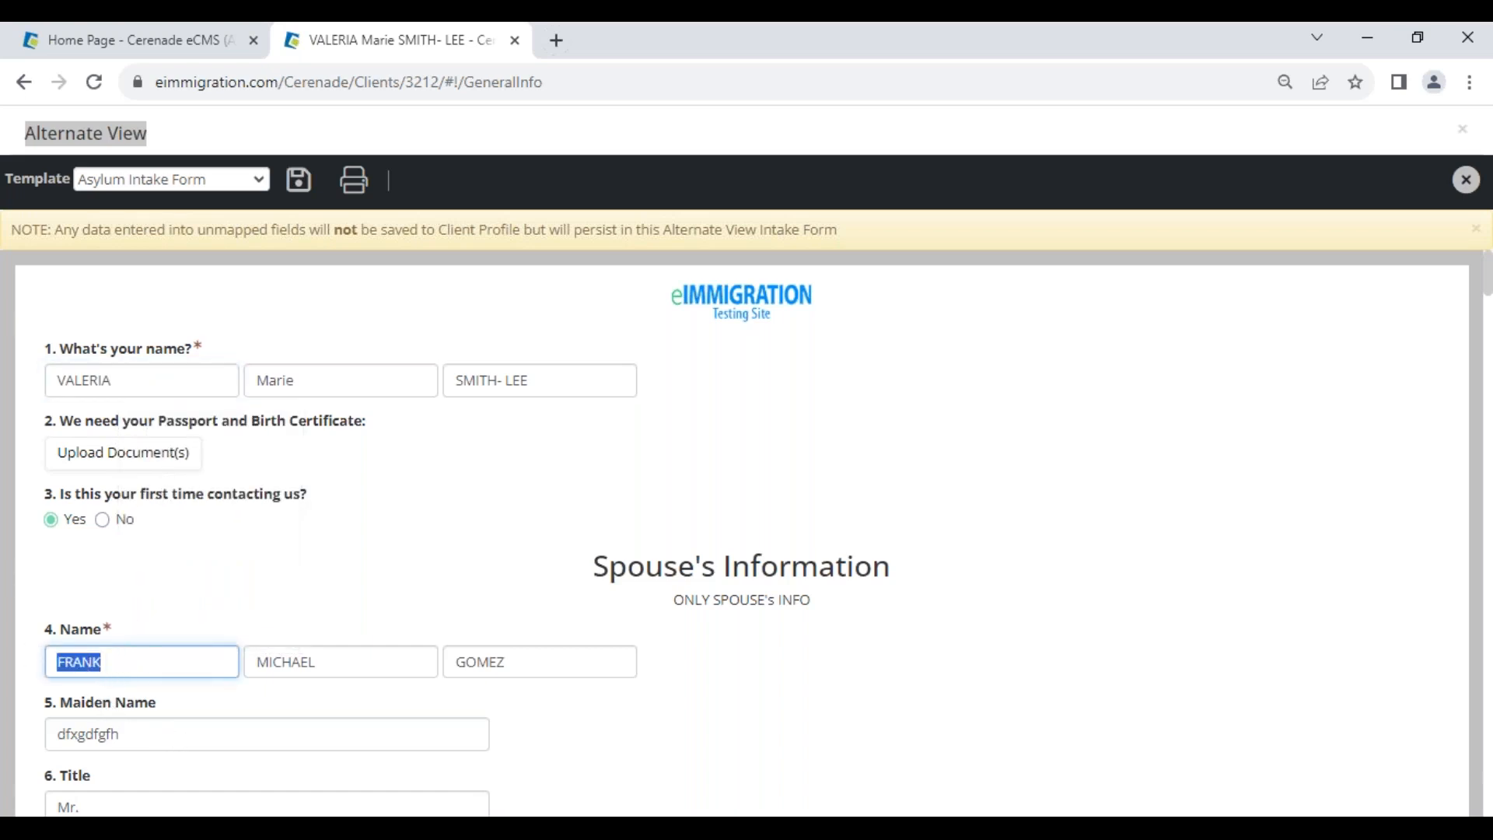
type("FR")
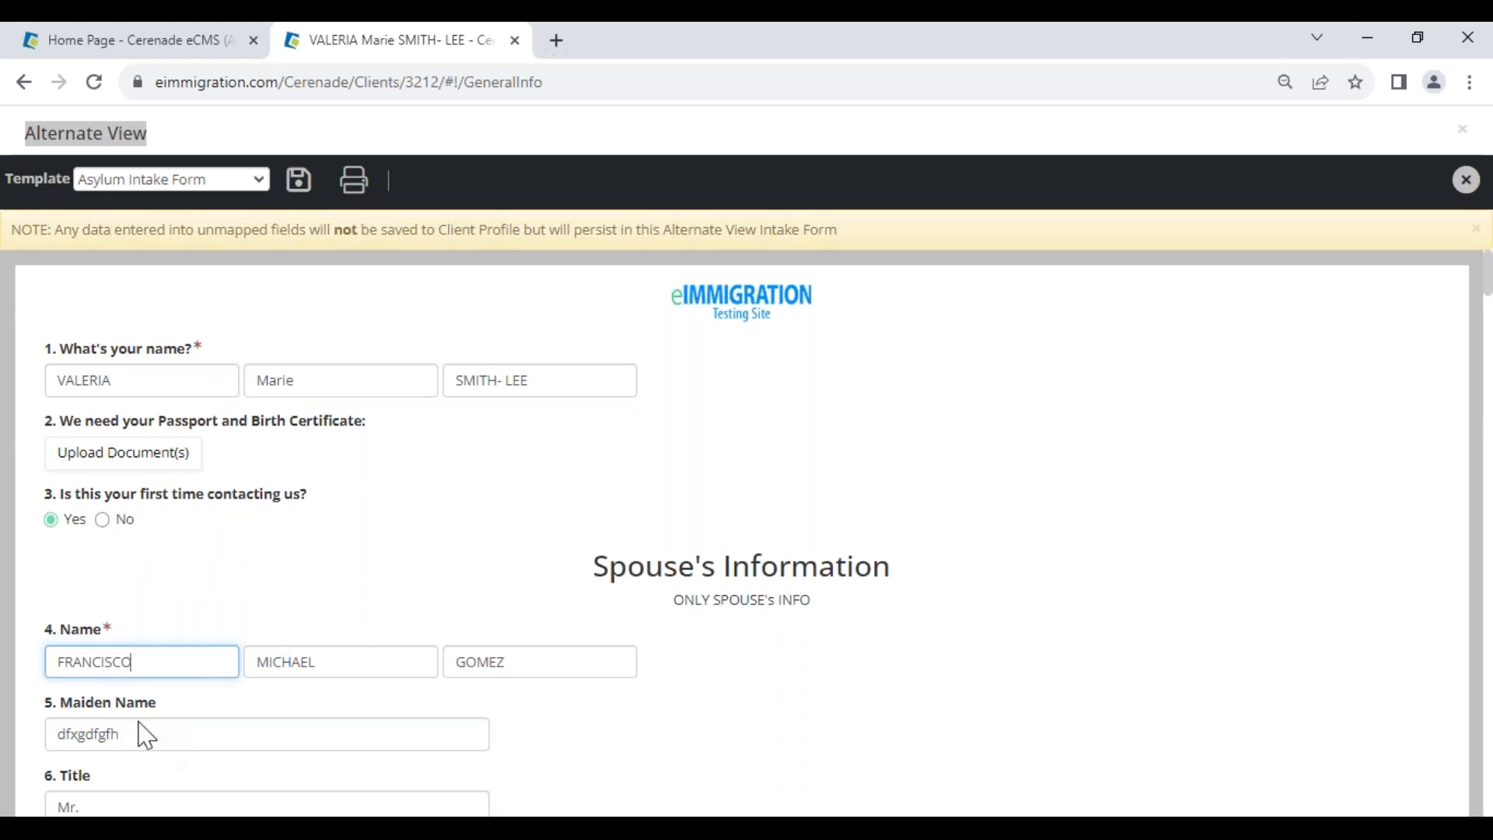
left_click_drag(124, 734, 30, 736)
key("BackSpace")
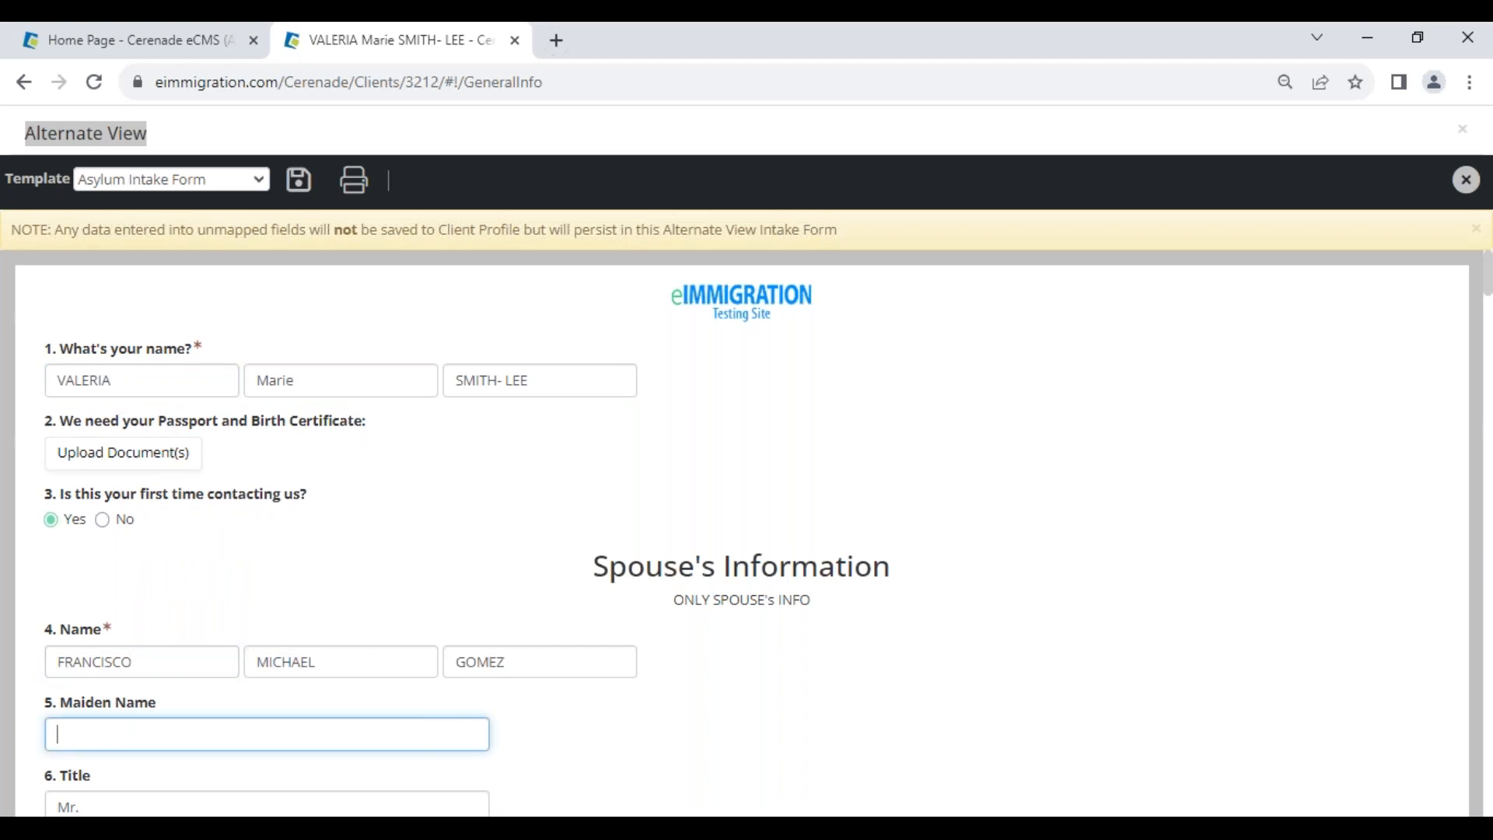
- Enter a new date in the spouse's Birth Date field of the intake form
scroll(240, 716, "down", 4)
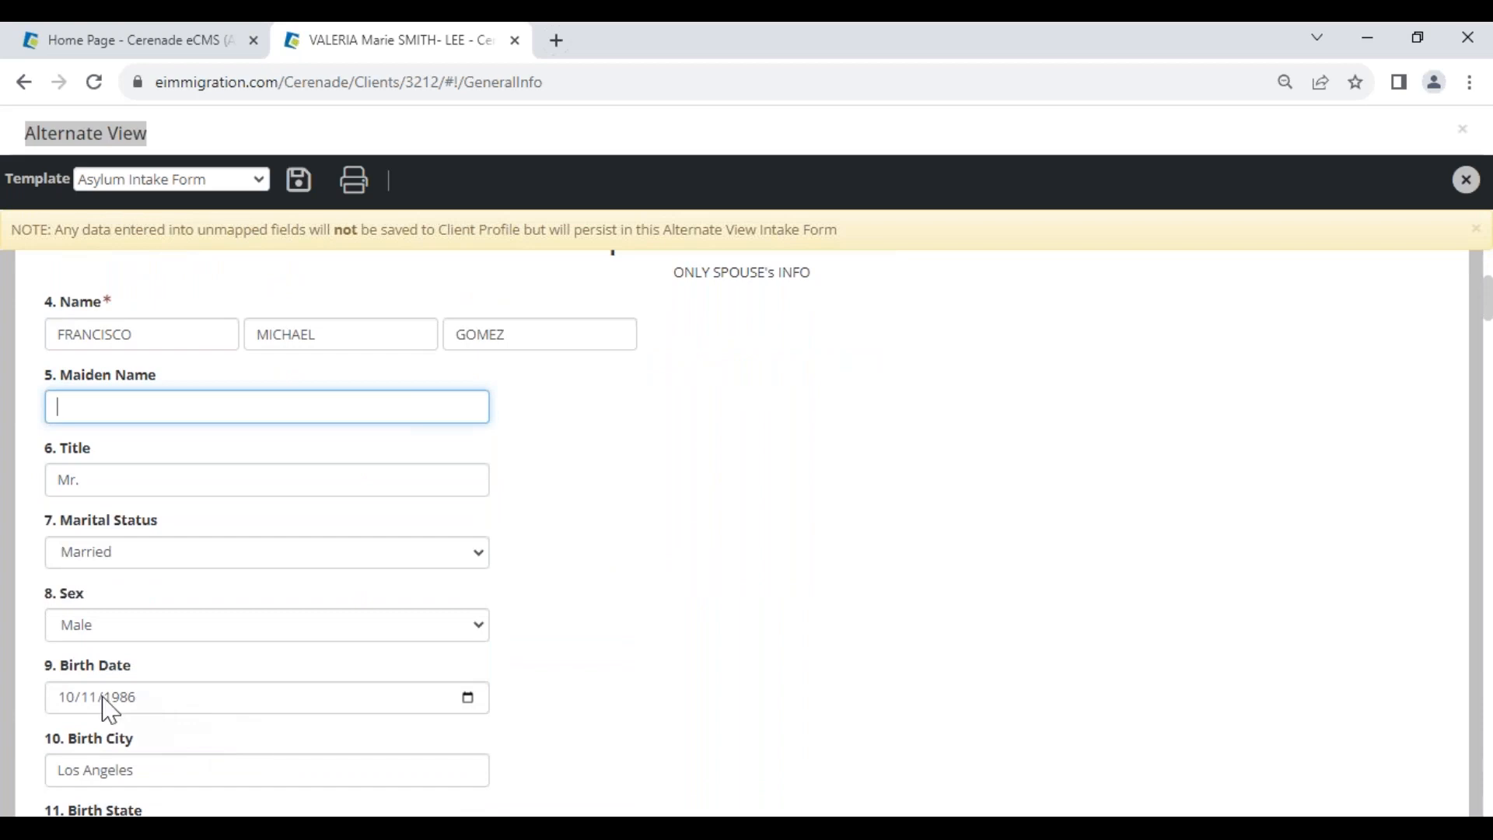
left_click(74, 699)
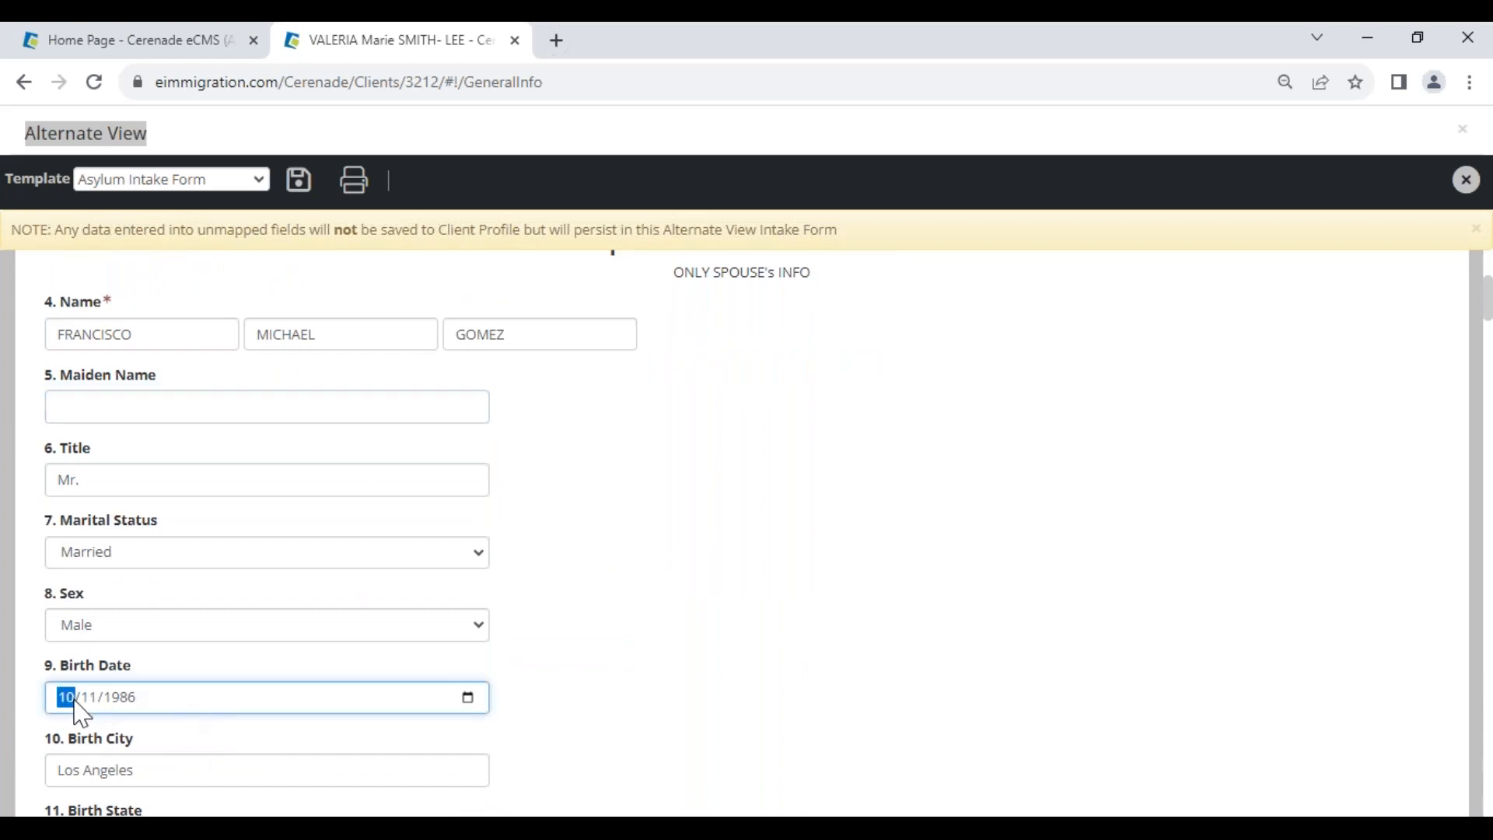
type("1020")
left_click(638, 707)
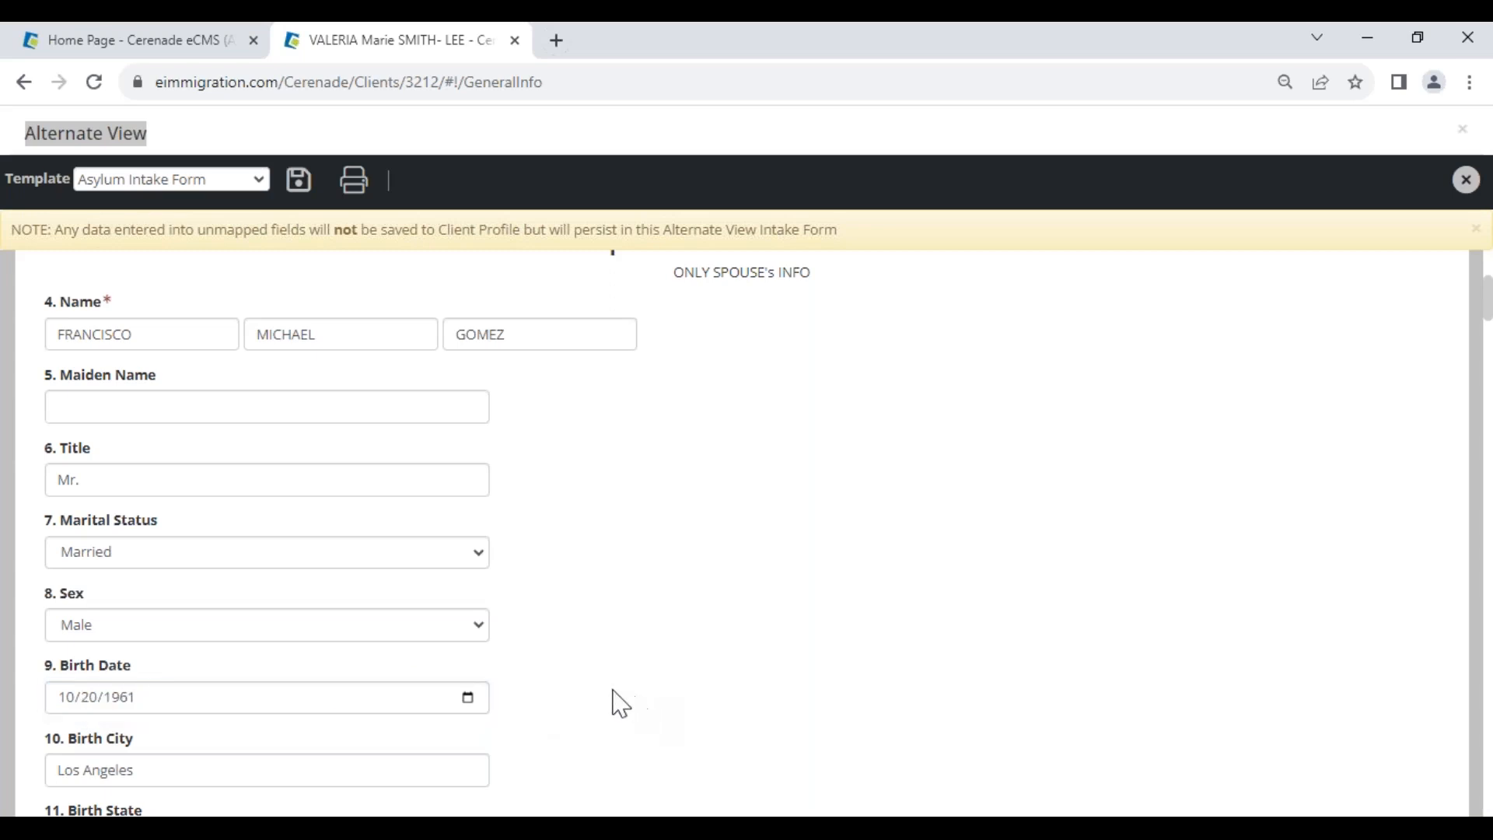
scroll(602, 694, "up", 4)
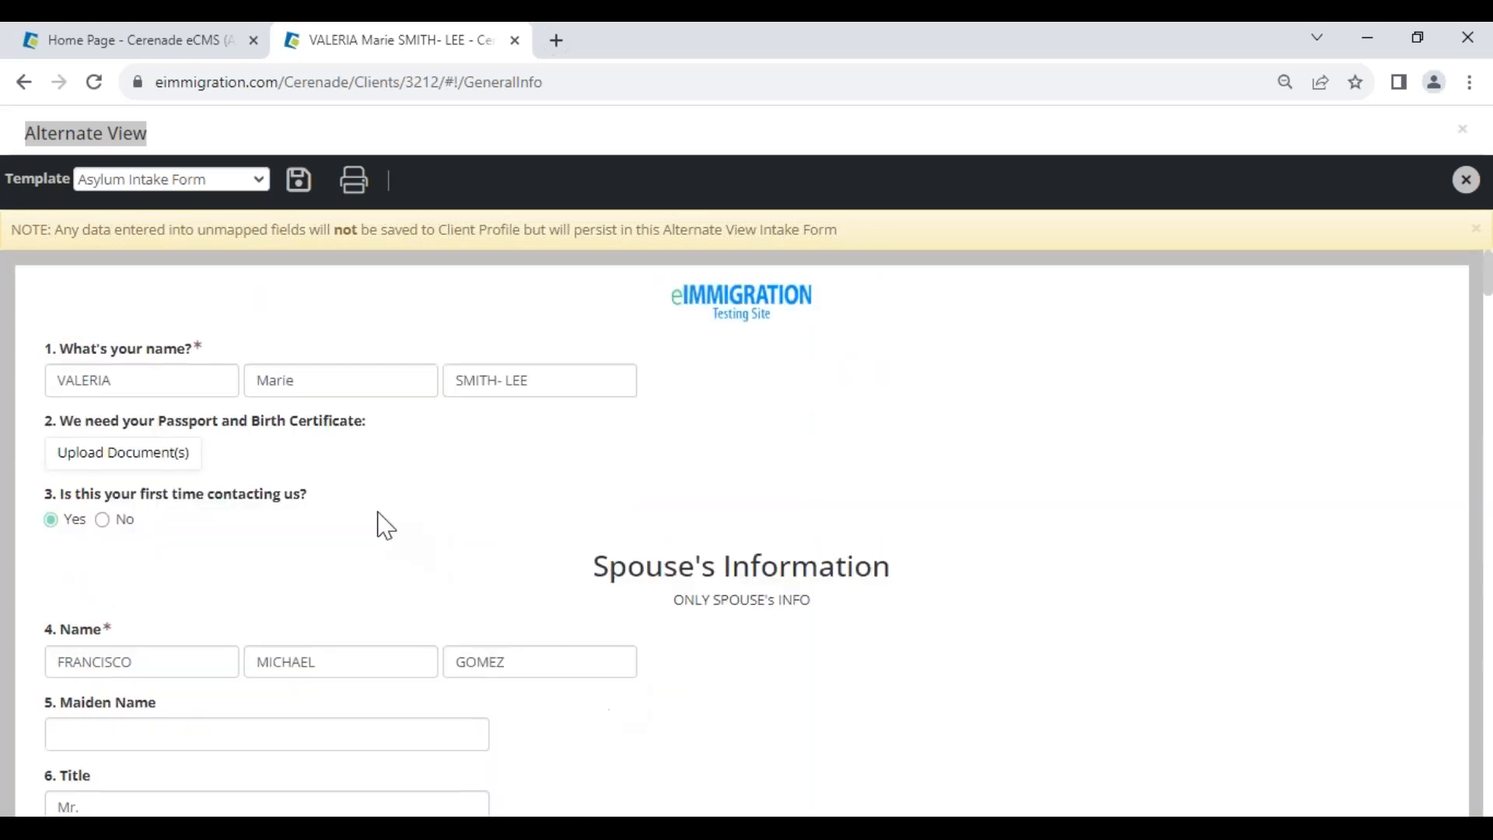
- Save the Asylum Intake Form, cancel closing it without saving, and save the form again
left_click(301, 183)
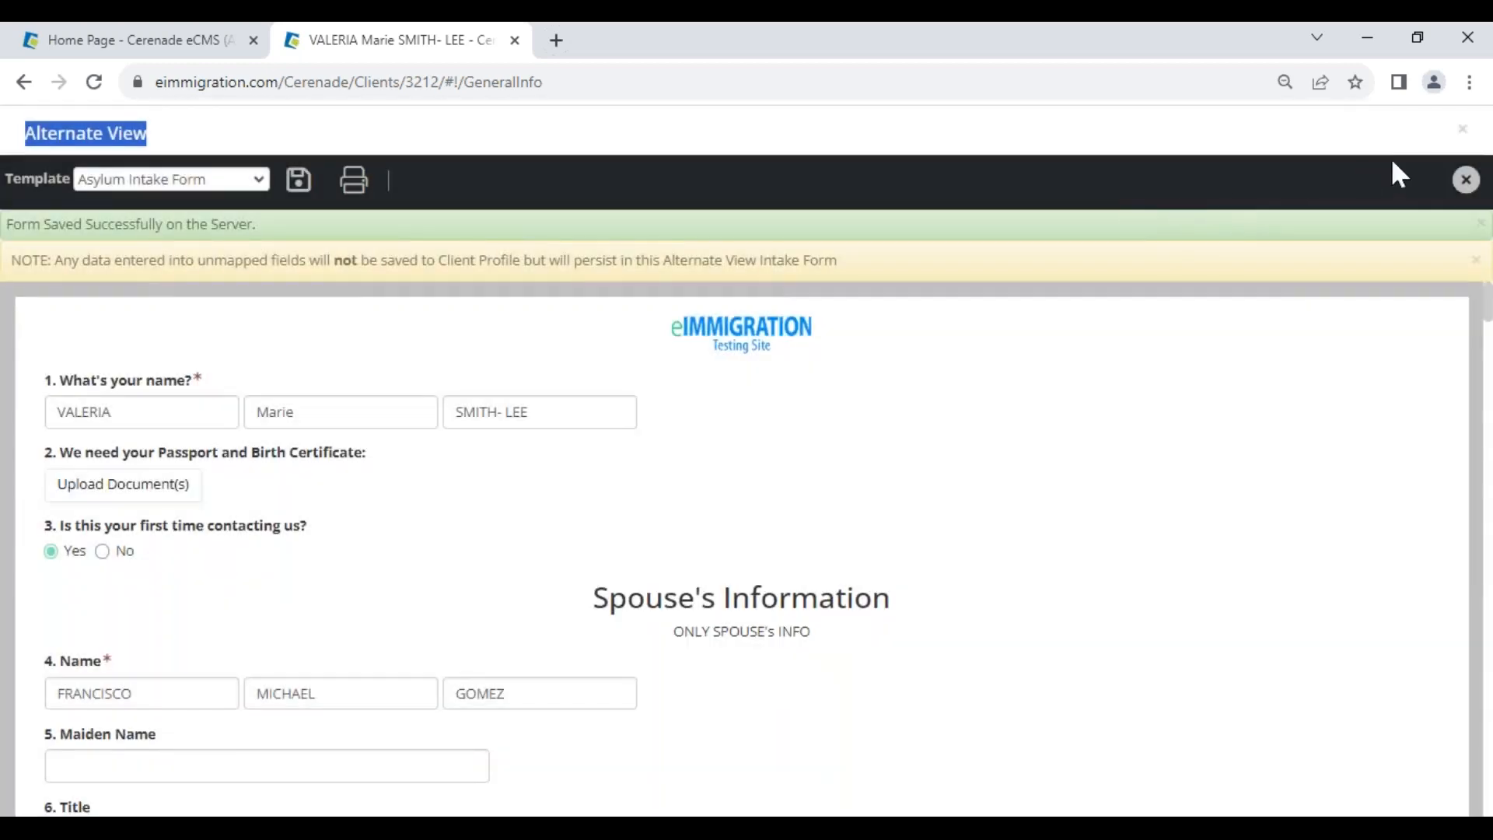
left_click(1457, 185)
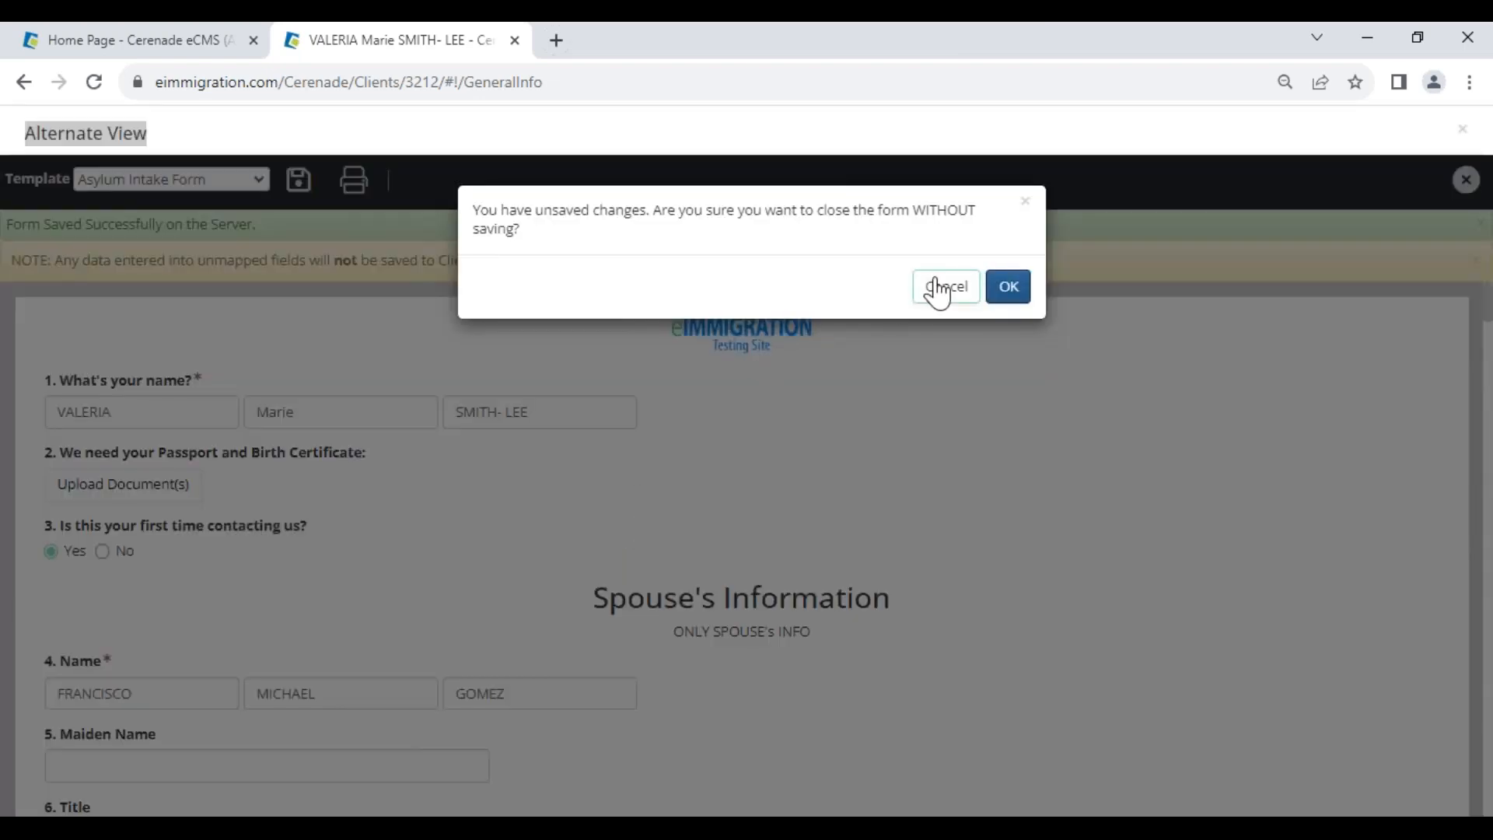
left_click(942, 287)
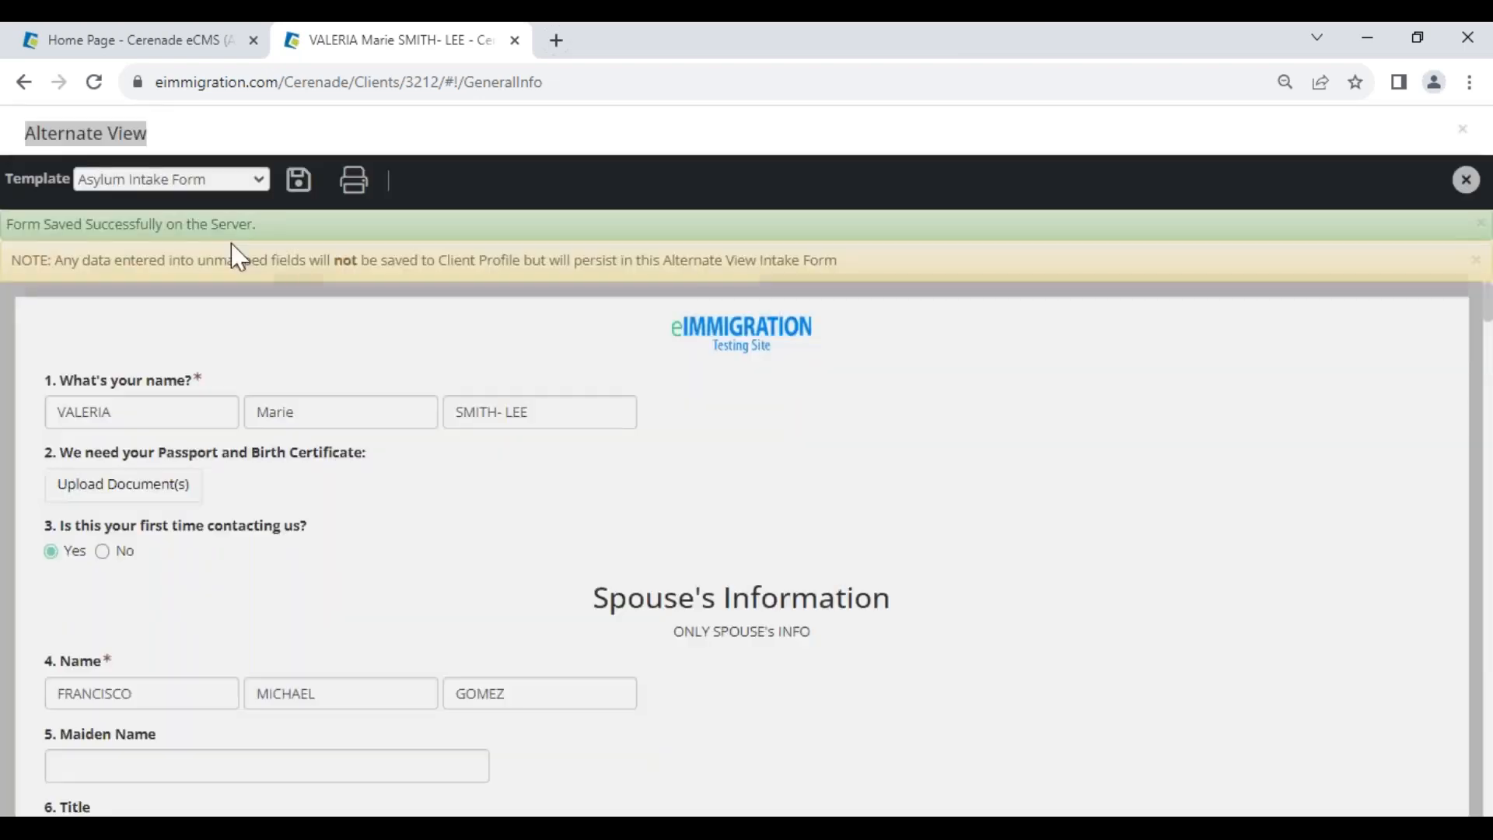
left_click(306, 192)
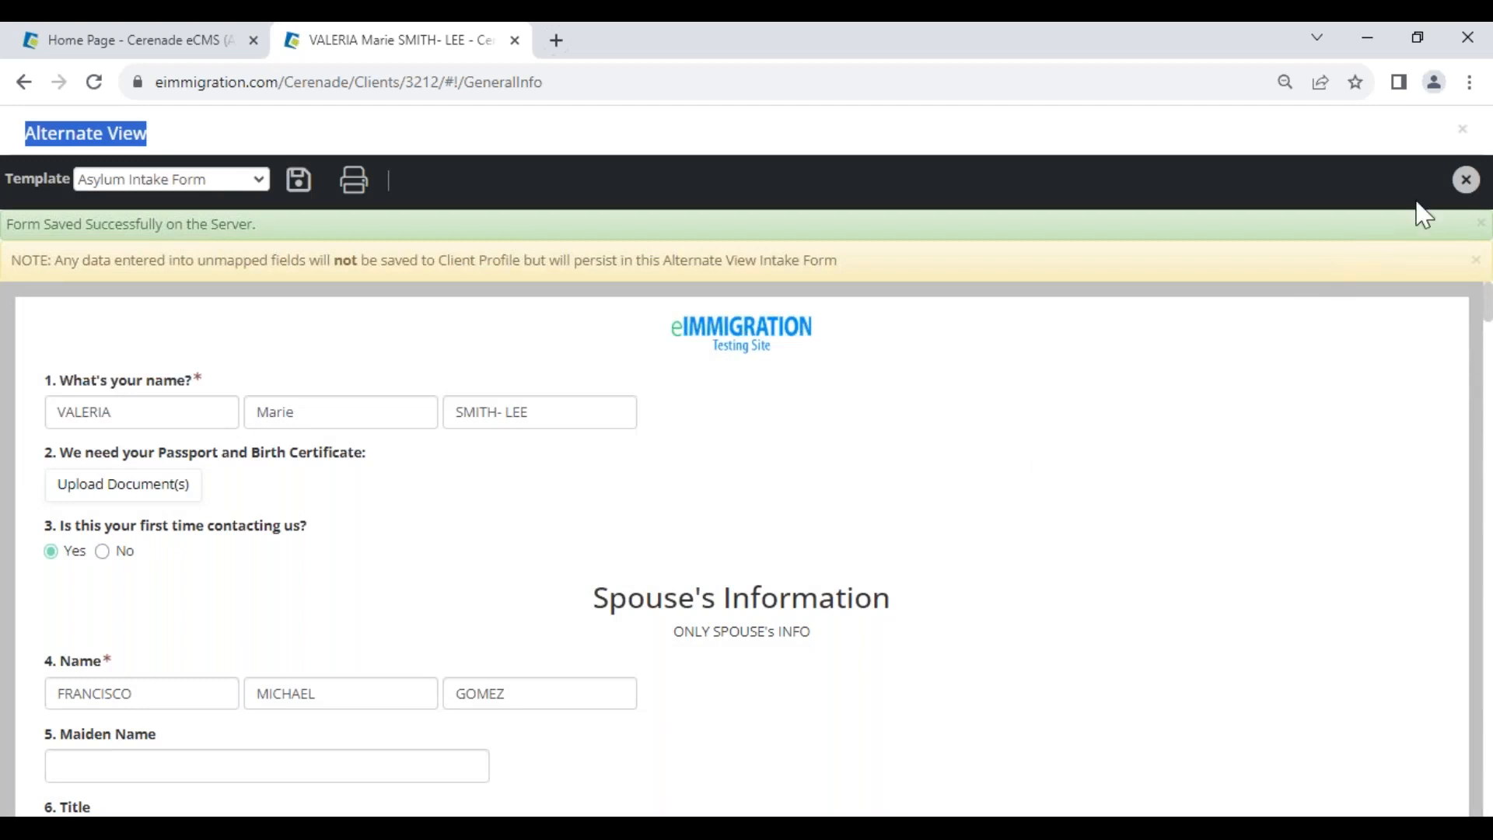
- Close the Alternate View with its unmapped-fields note dismissed, and dismiss the Client Alerts on the client's General Info page
left_click(1464, 182)
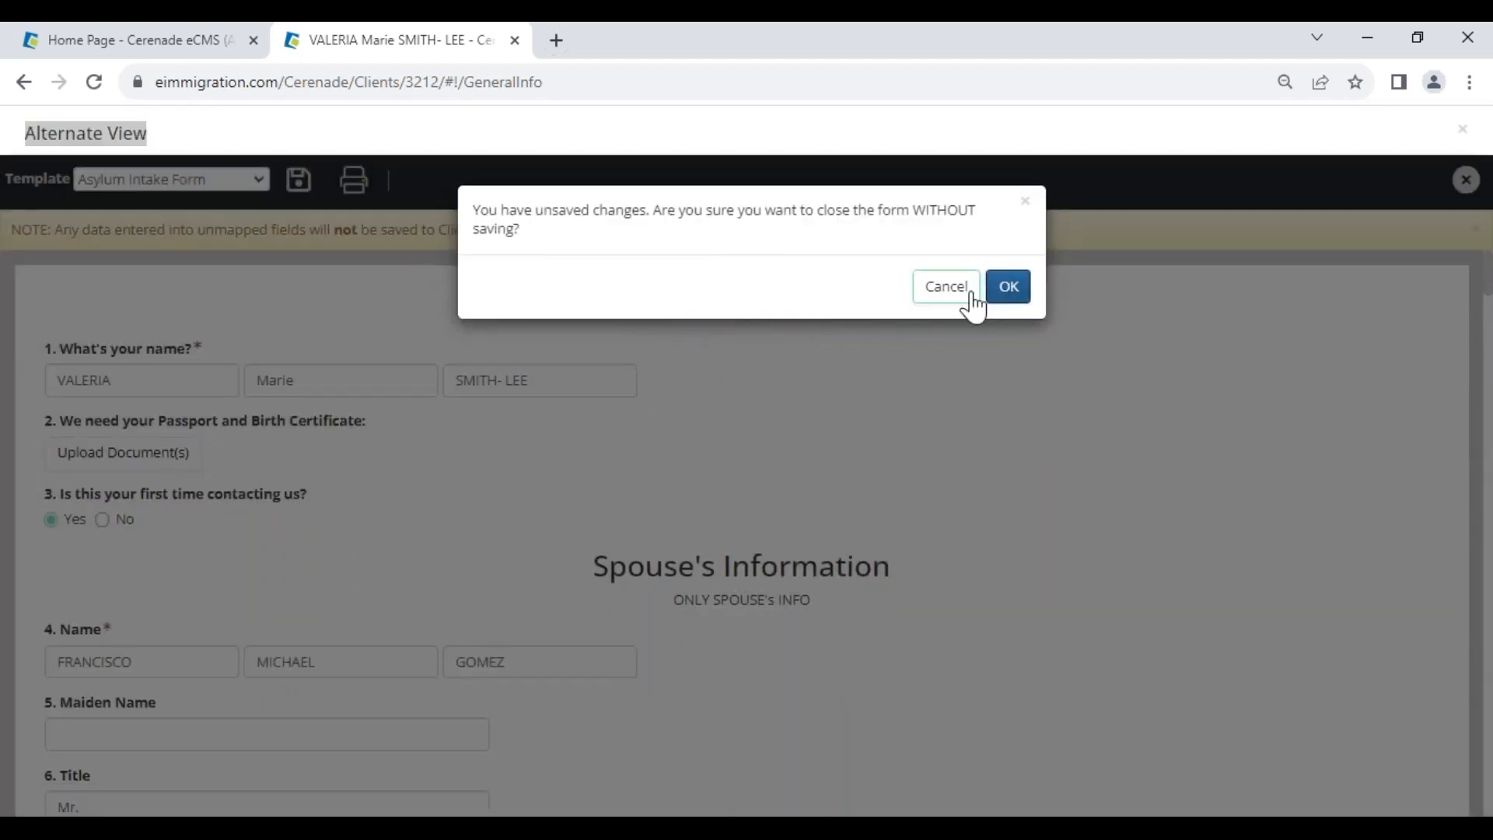
left_click(962, 299)
left_click(1476, 228)
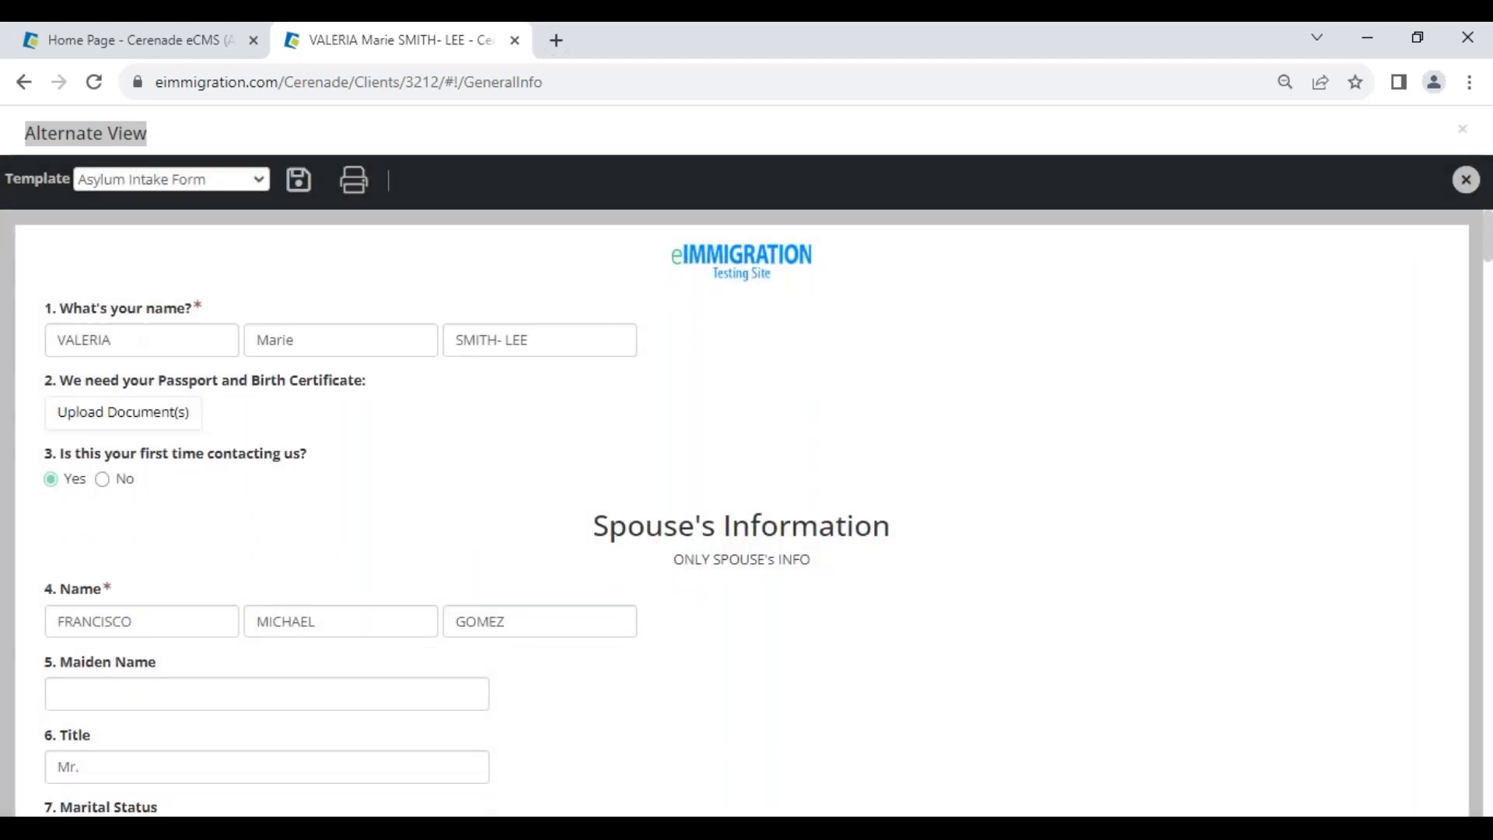
left_click(1464, 135)
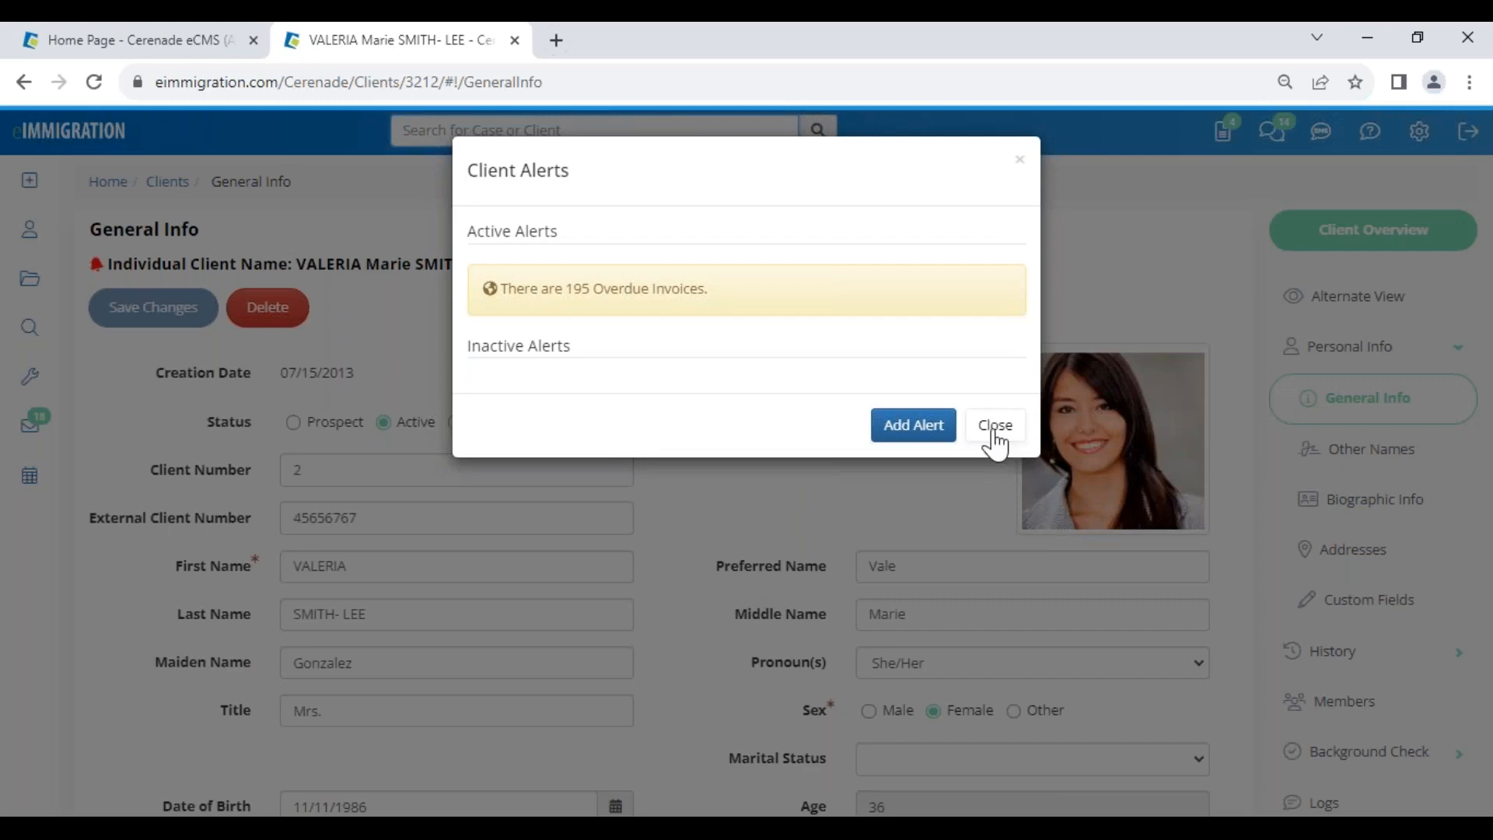
left_click(993, 405)
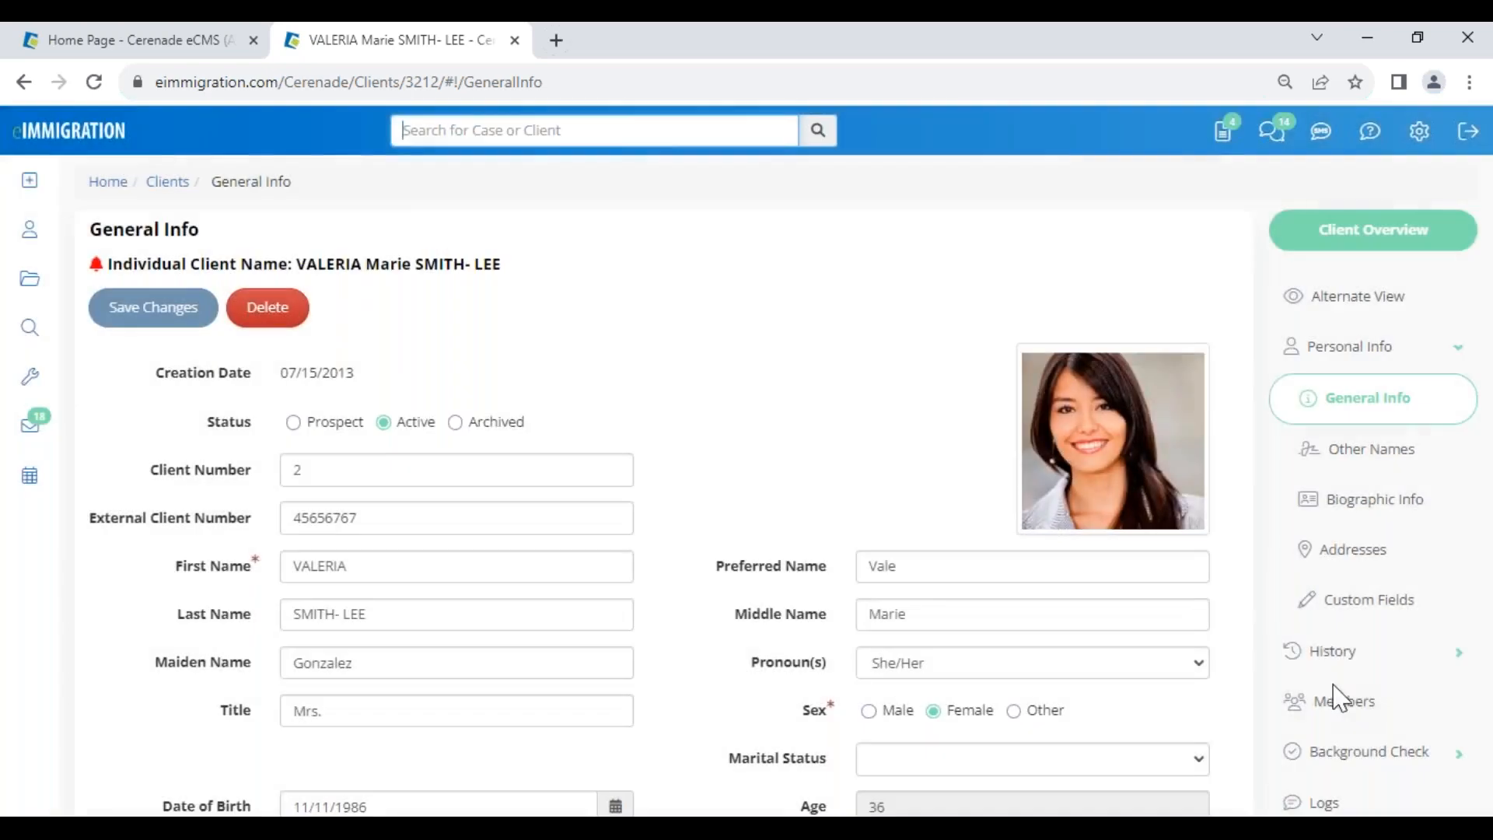
- Open the spouse's client profile from the client's Members list and dismiss its Client Alerts
left_click(1345, 703)
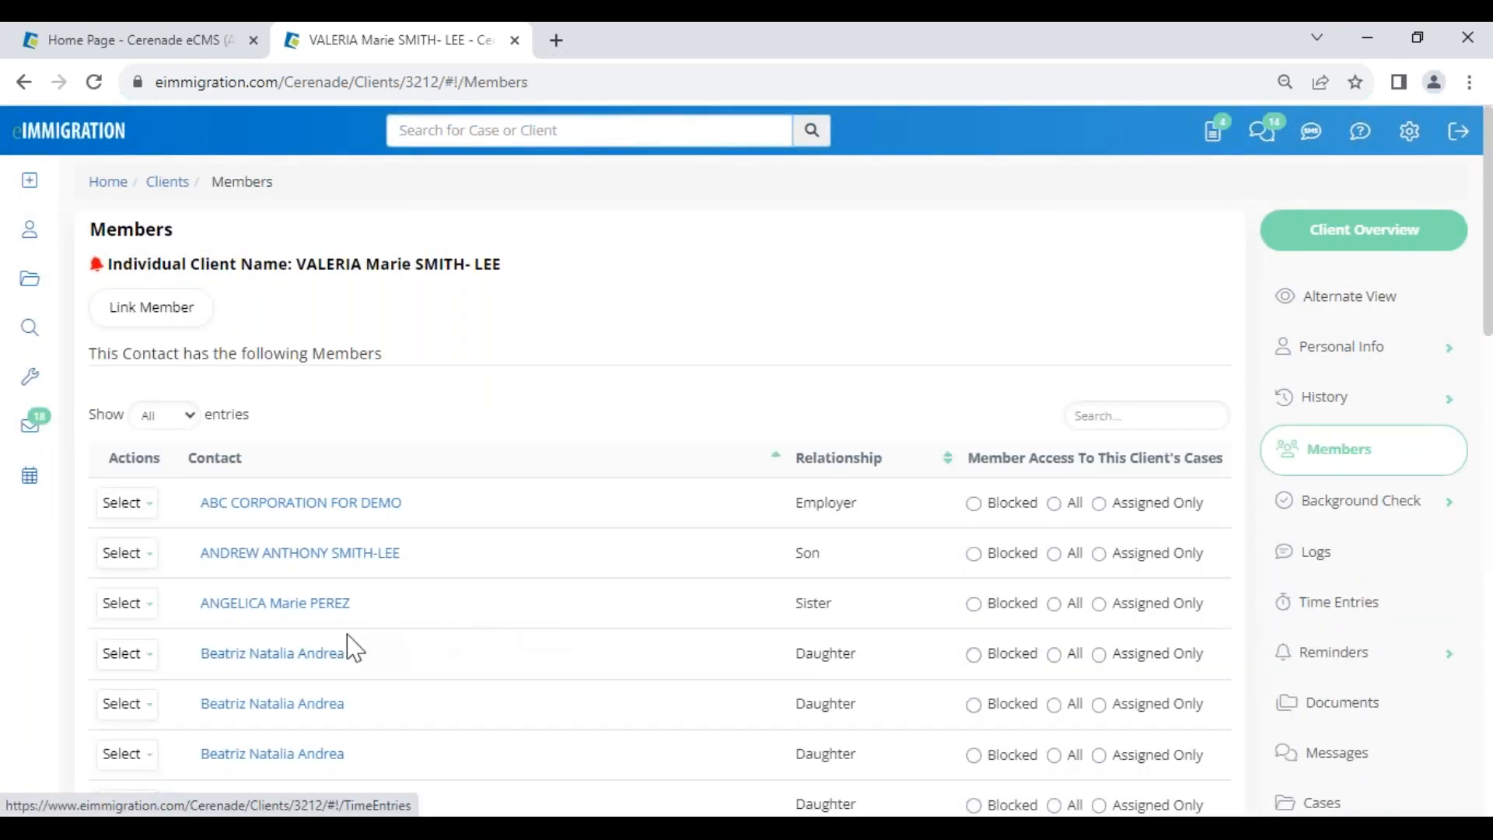
scroll(353, 652, "down", 4)
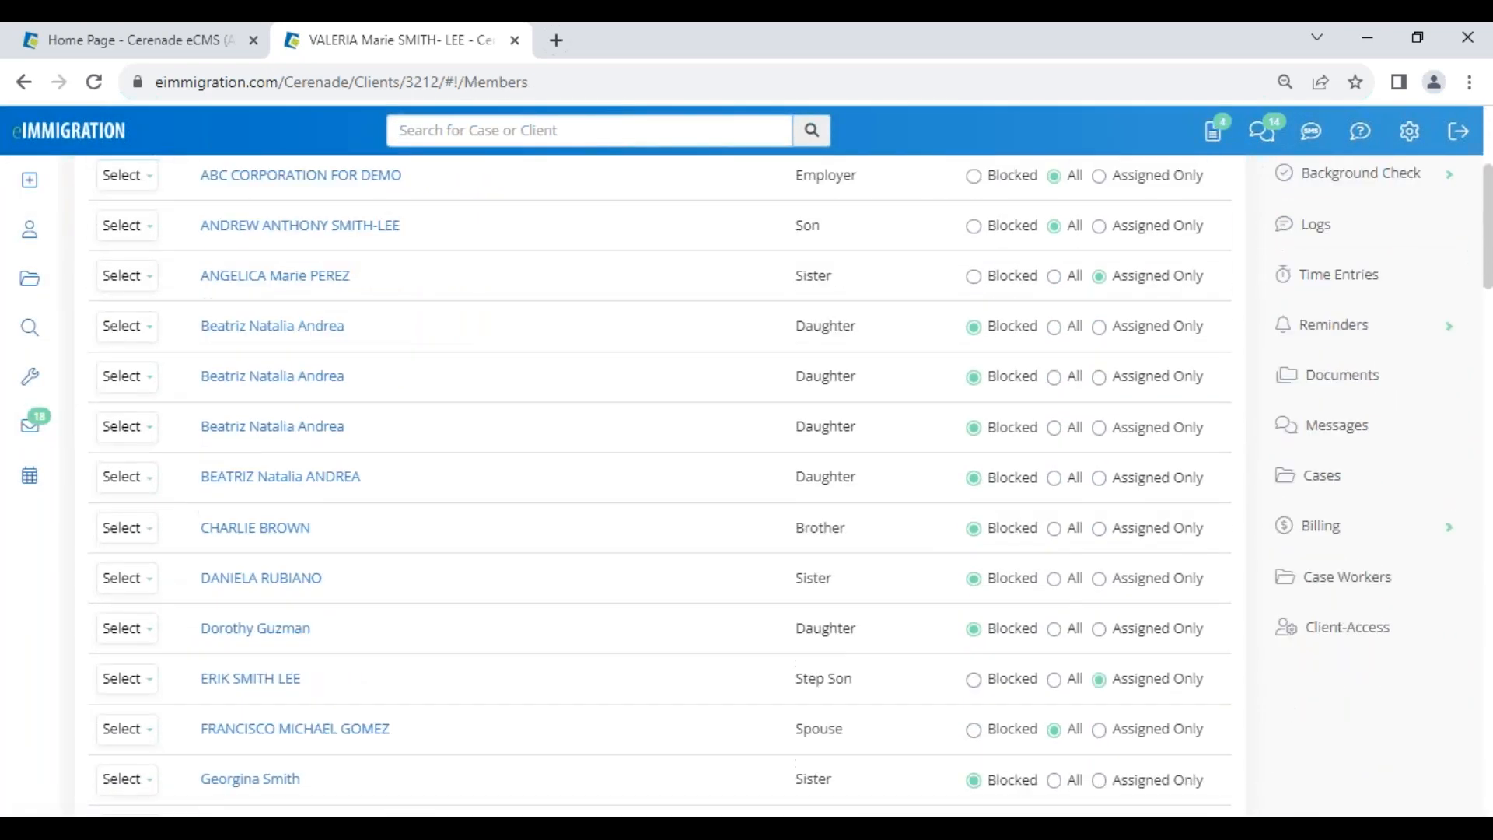
left_click(304, 729)
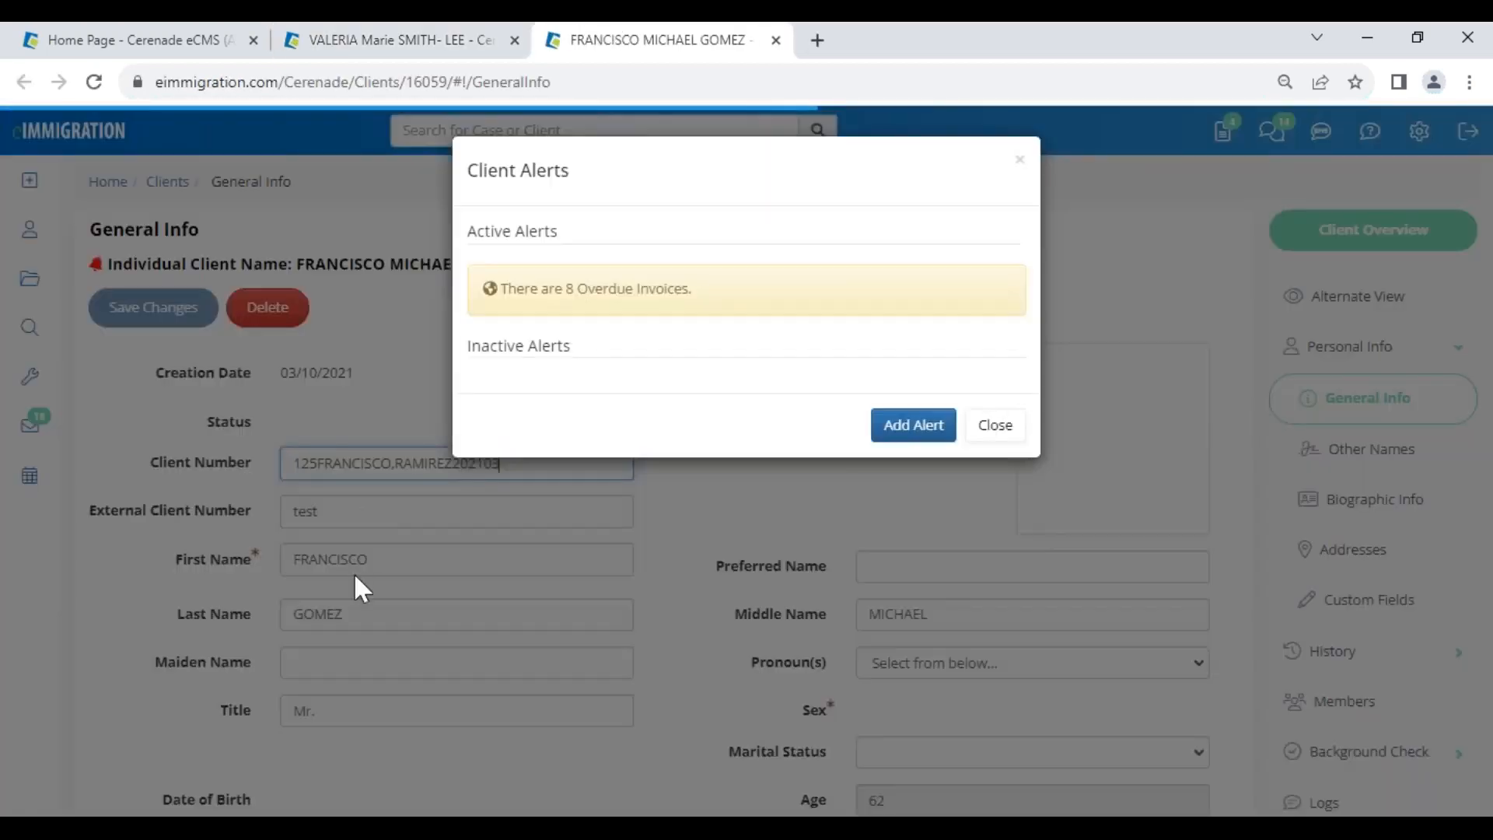
left_click(993, 428)
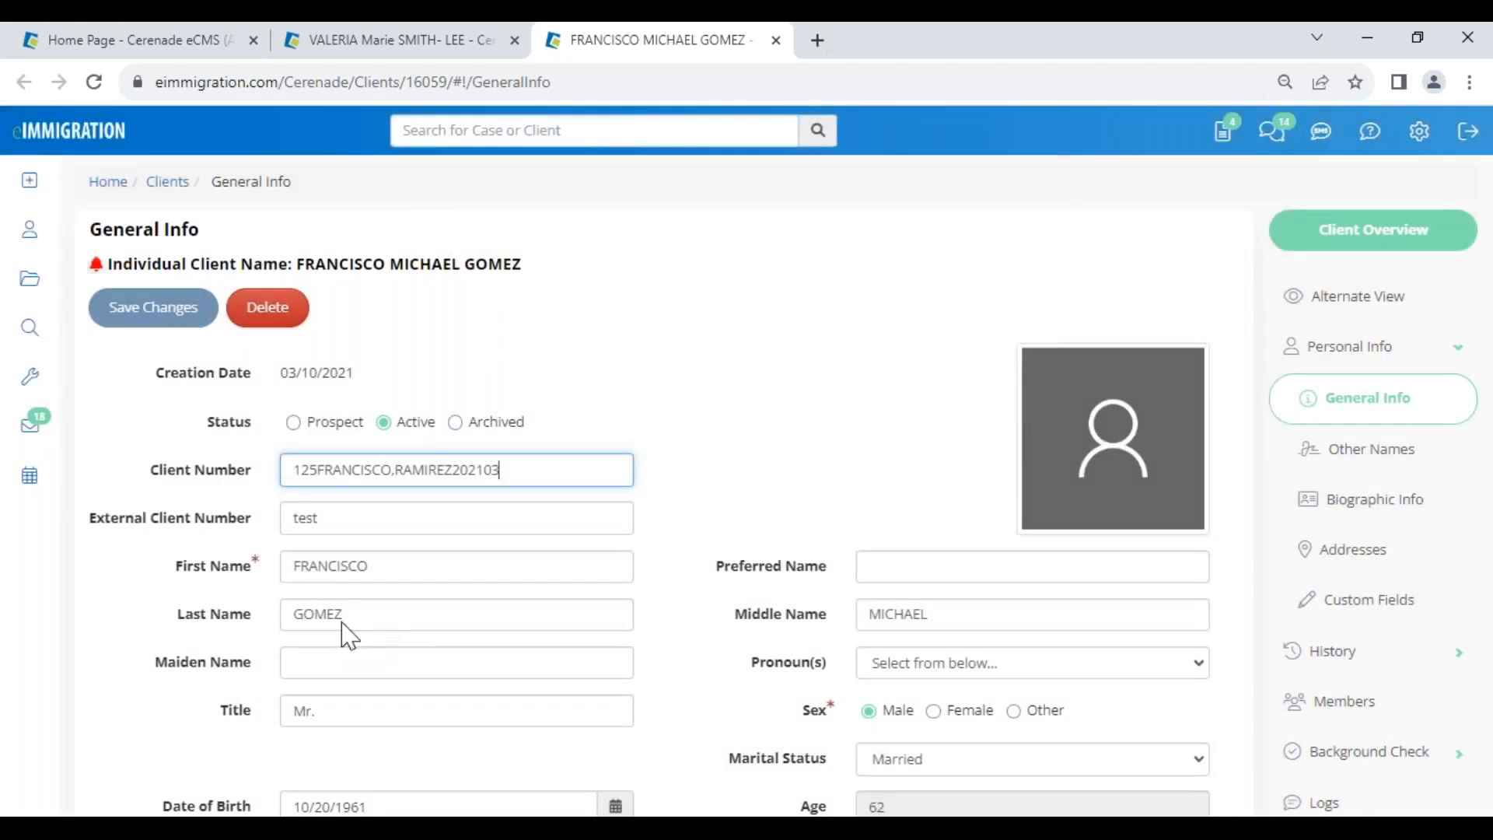
- Review the name and date of birth fields in the client's General Info
double_click(361, 568)
scroll(359, 637, "down", 1)
left_click(357, 697)
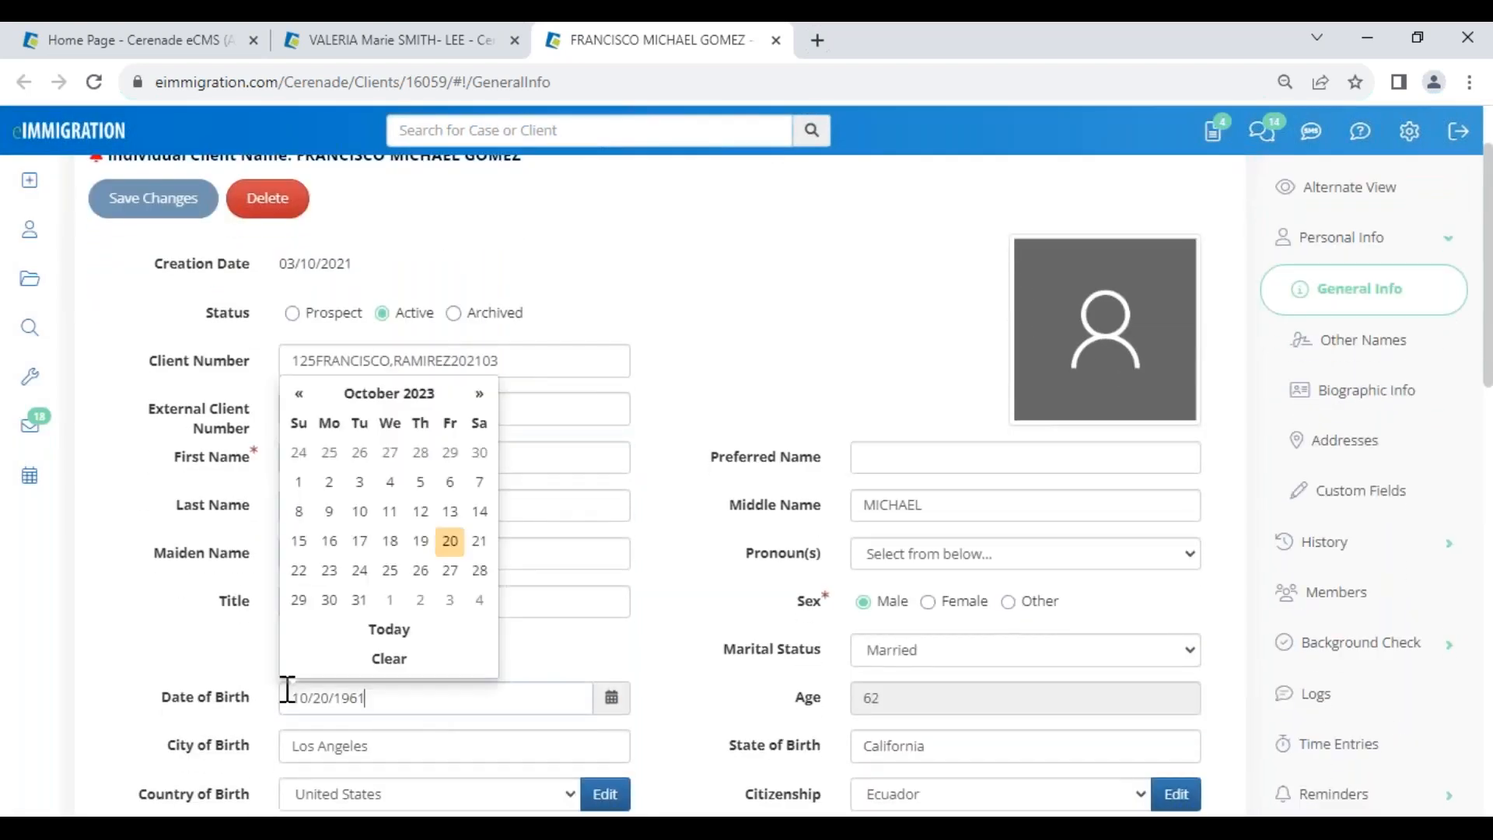
left_click(144, 659)
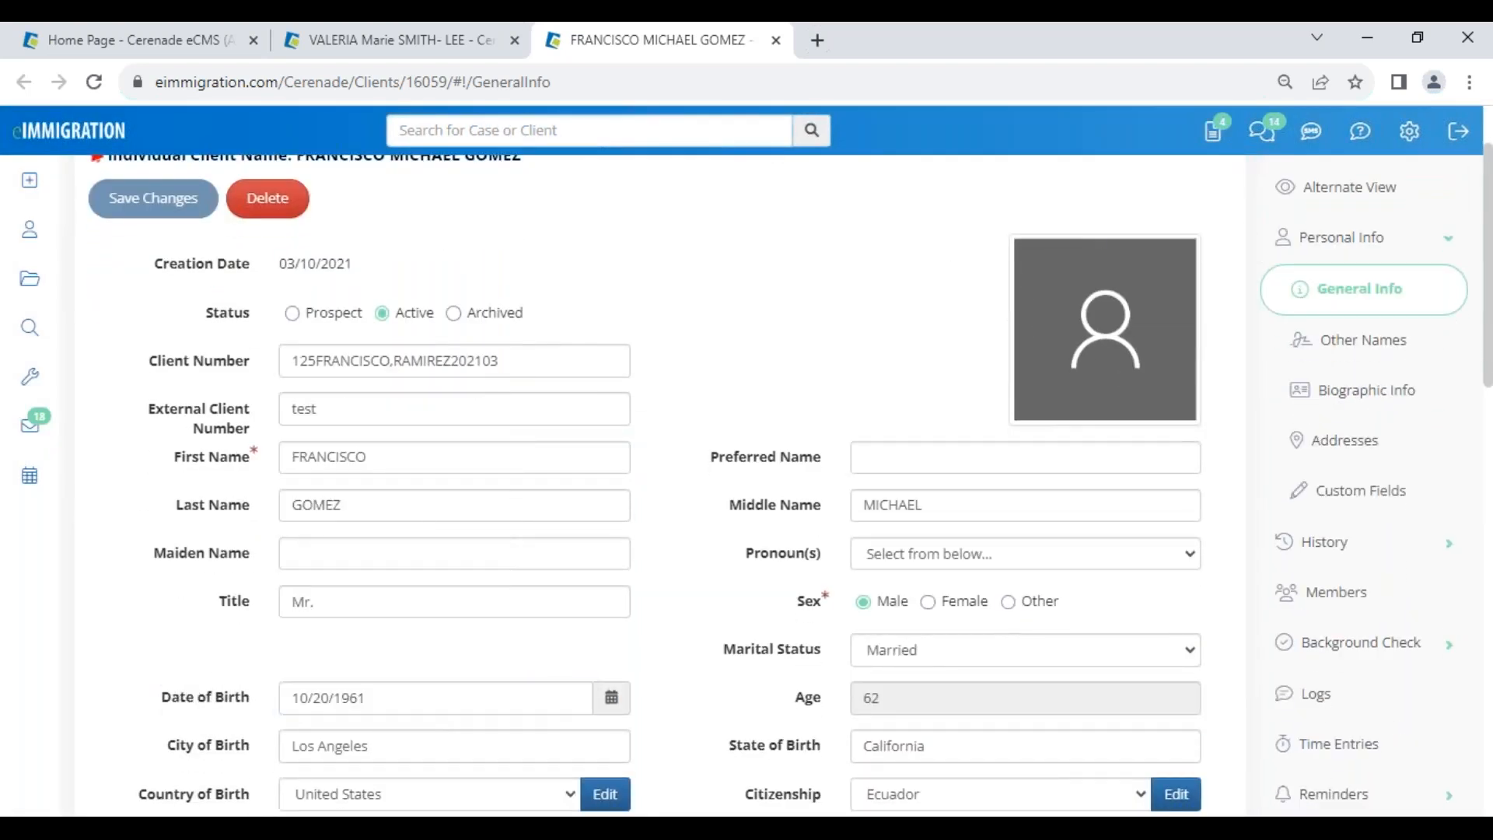
- Open the client's Alternate View with the "General Information for Individual Client" template
left_click(1342, 201)
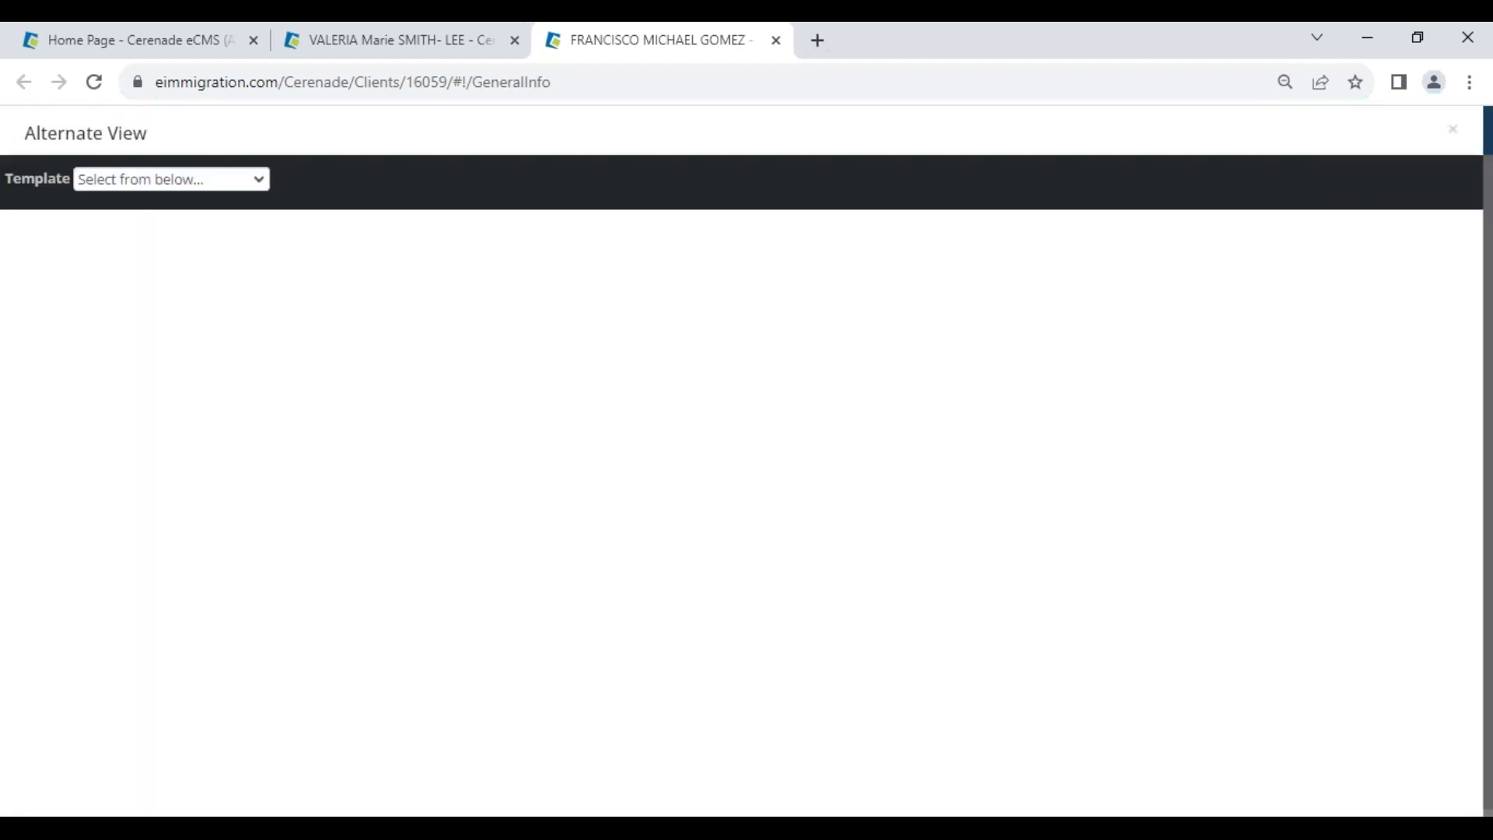
left_click(178, 179)
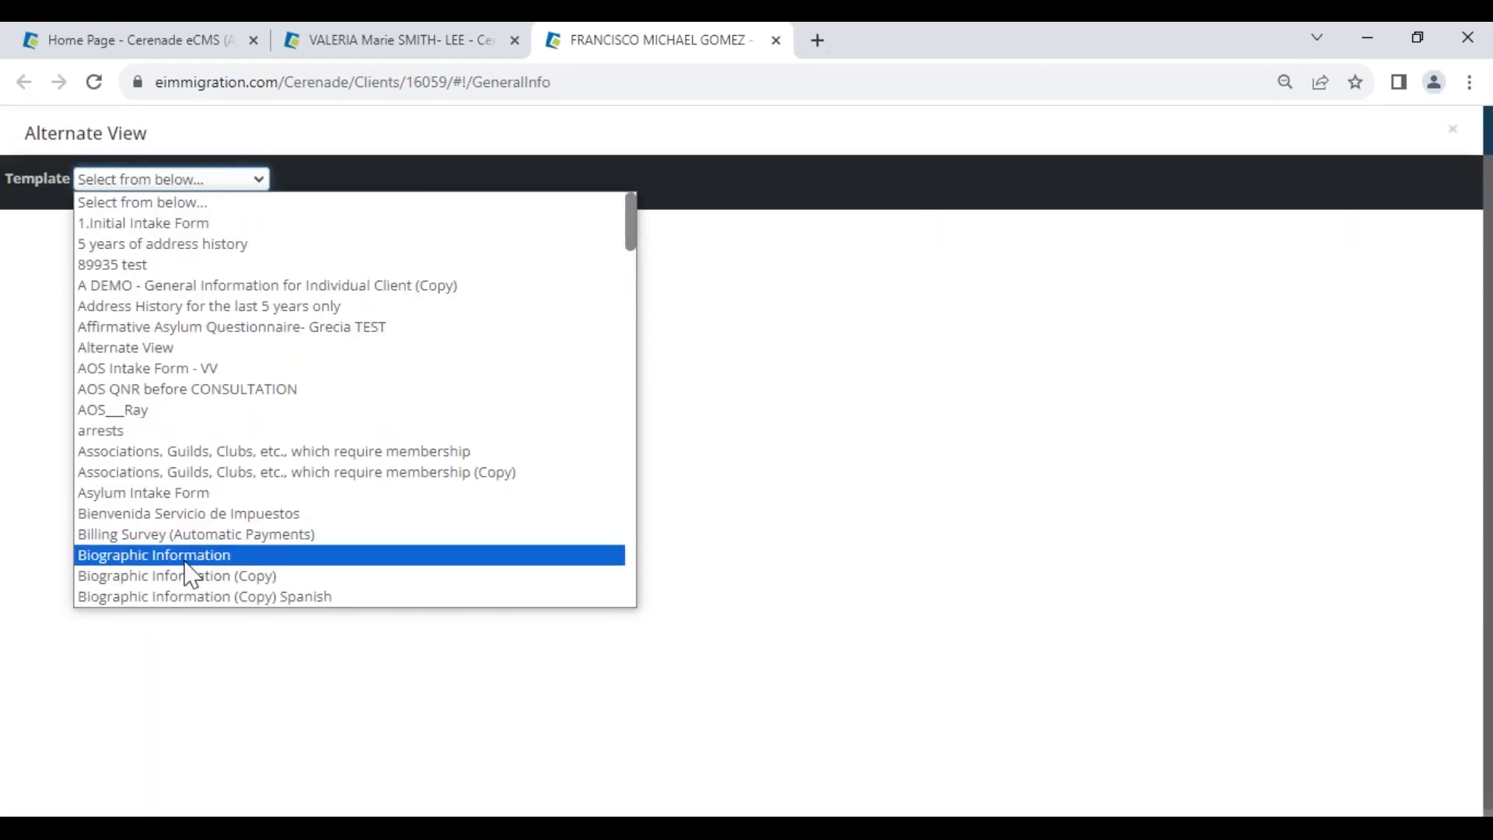
scroll(191, 579, "down", 5)
scroll(187, 568, "down", 8)
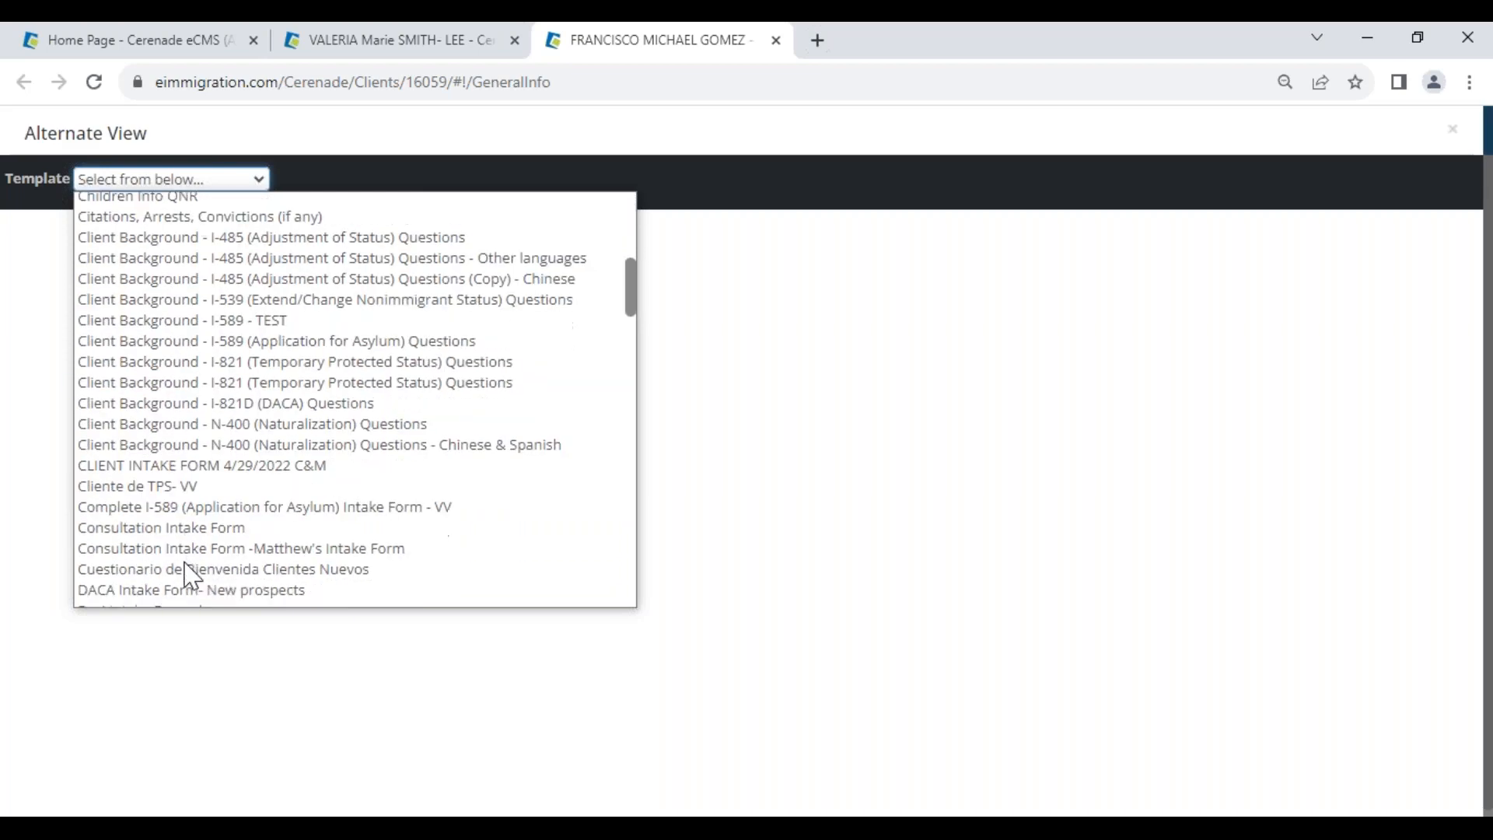
scroll(191, 575, "down", 1)
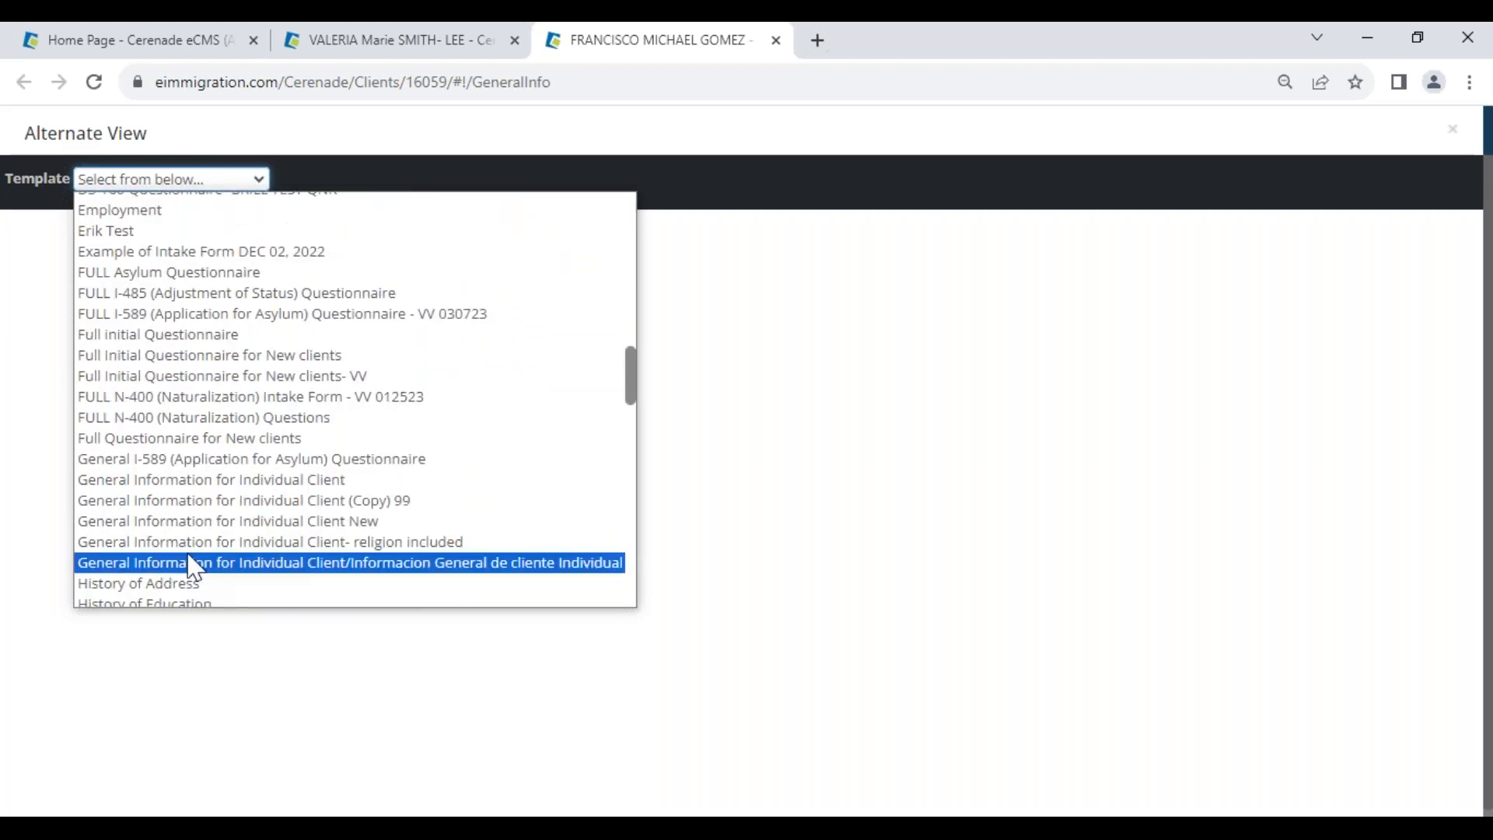
left_click(282, 478)
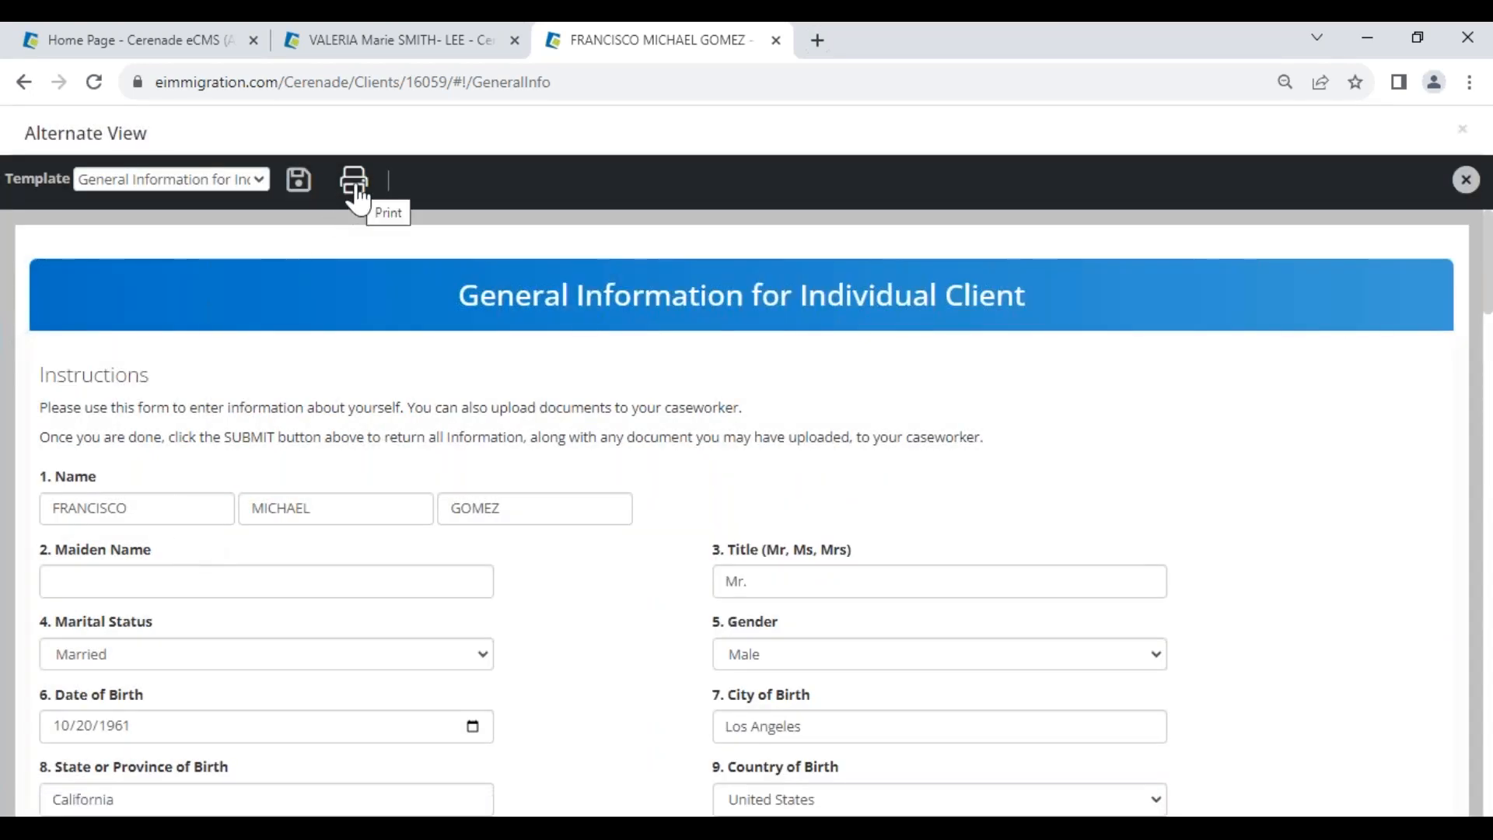
- Look through the General Information for Individual Client form and close it without saving
scroll(665, 683, "down", 1)
scroll(665, 684, "down", 5)
scroll(665, 684, "down", 4)
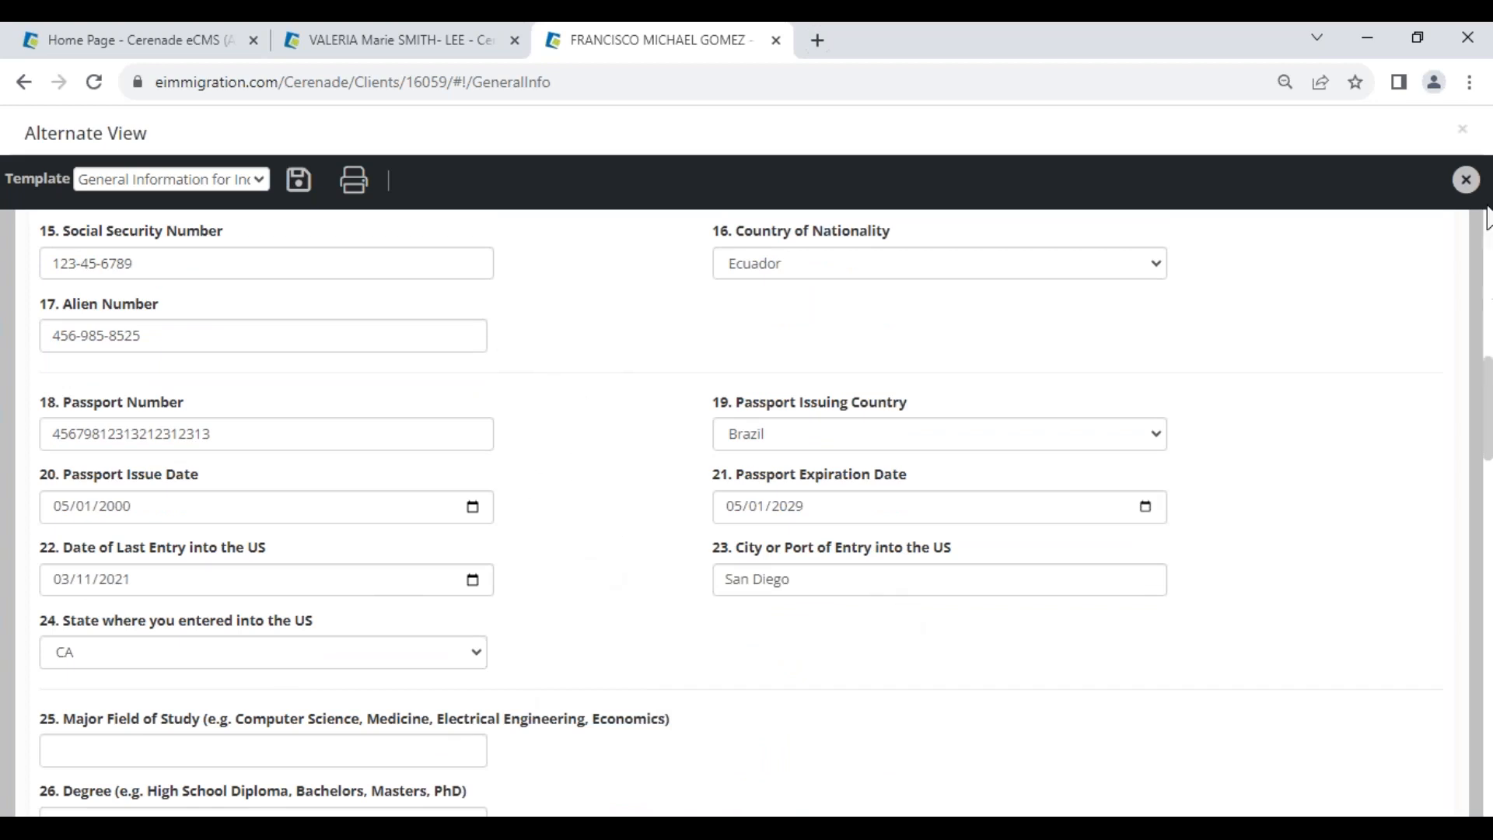
left_click(1466, 179)
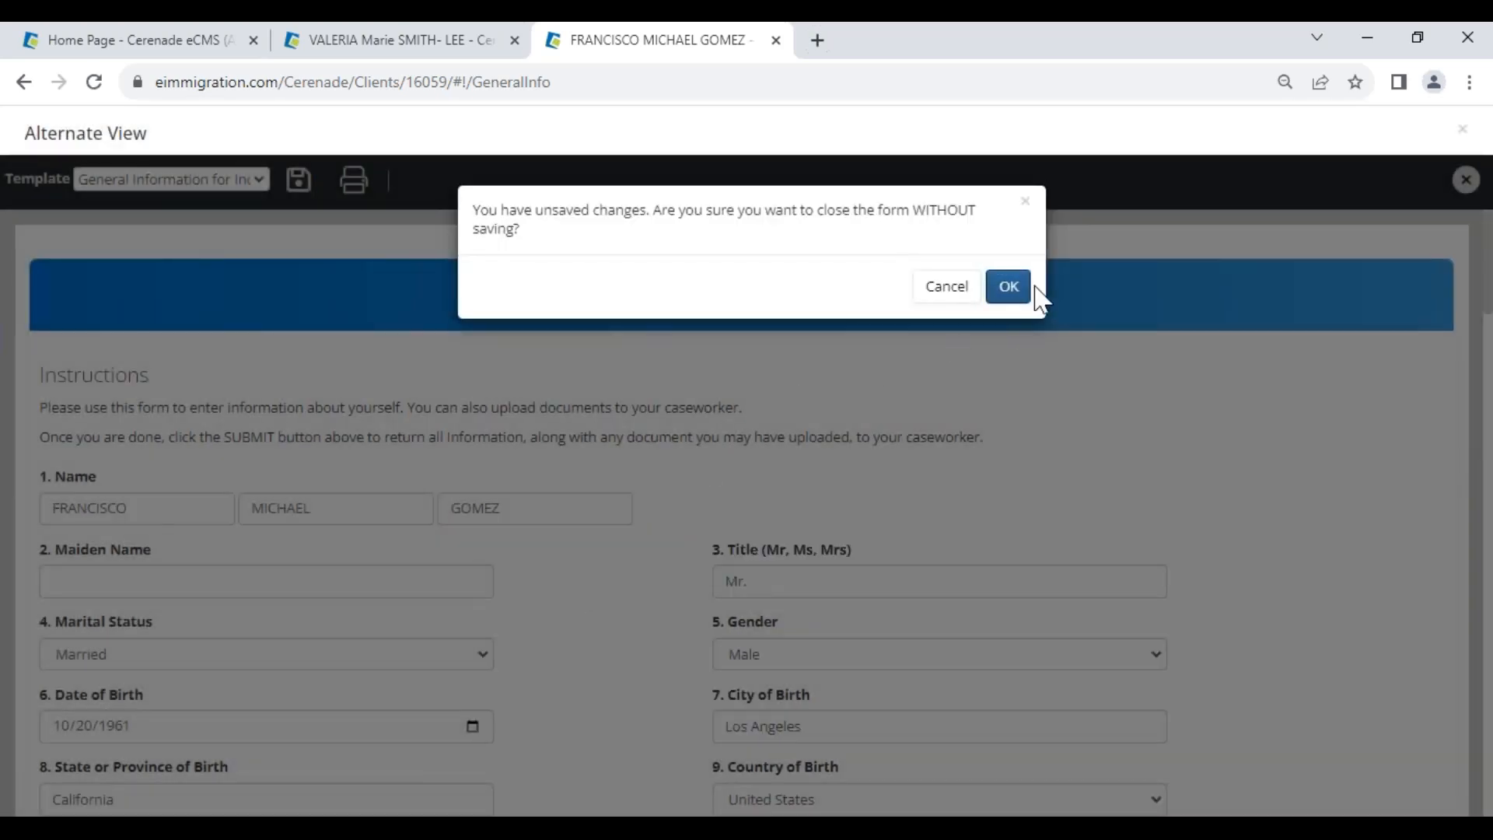
left_click(1023, 300)
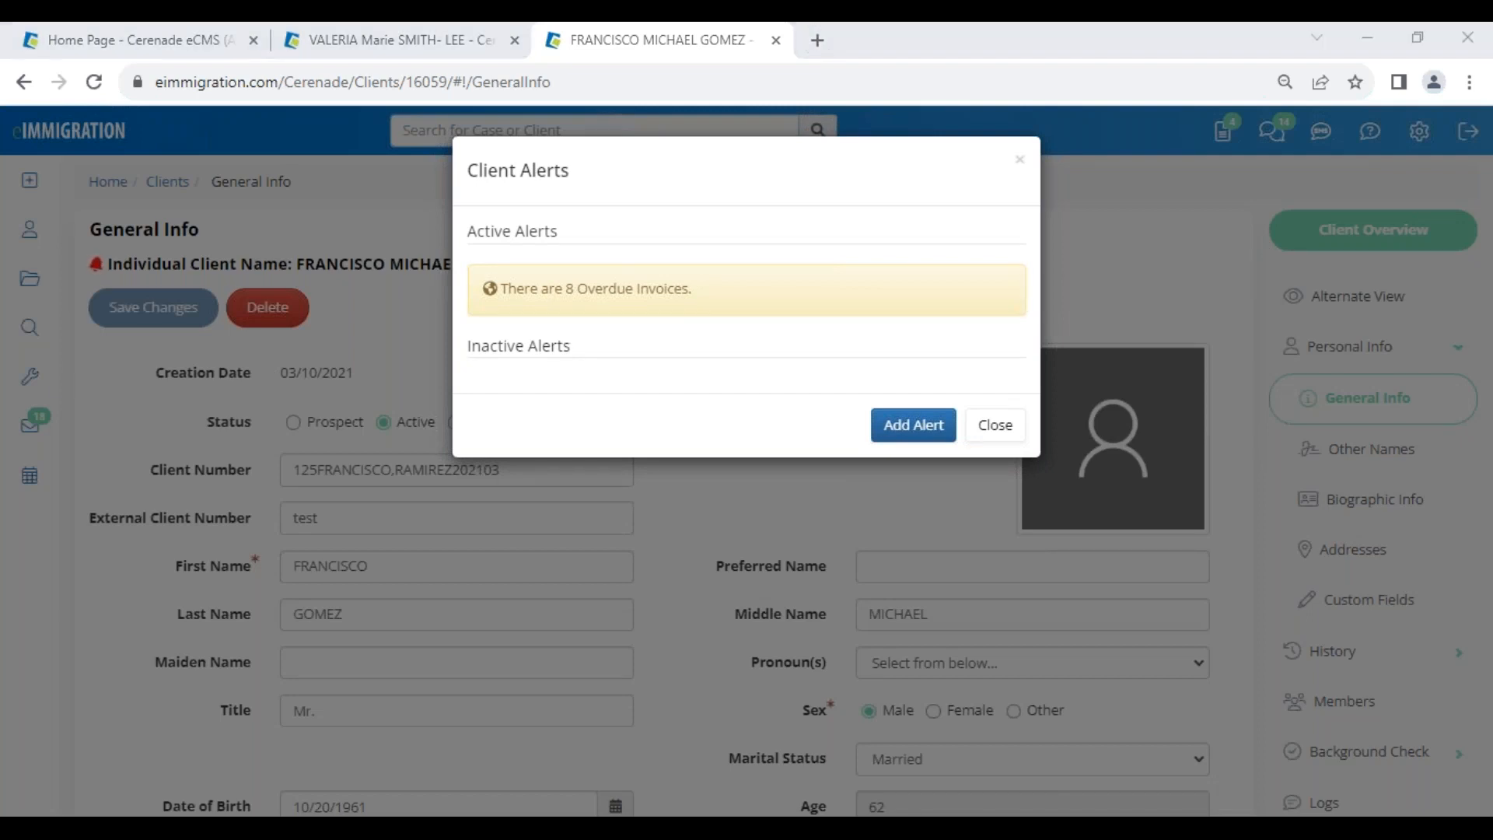
- Leave the spouse's record and open the Alternate View folder in the main client's documents
left_click(994, 428)
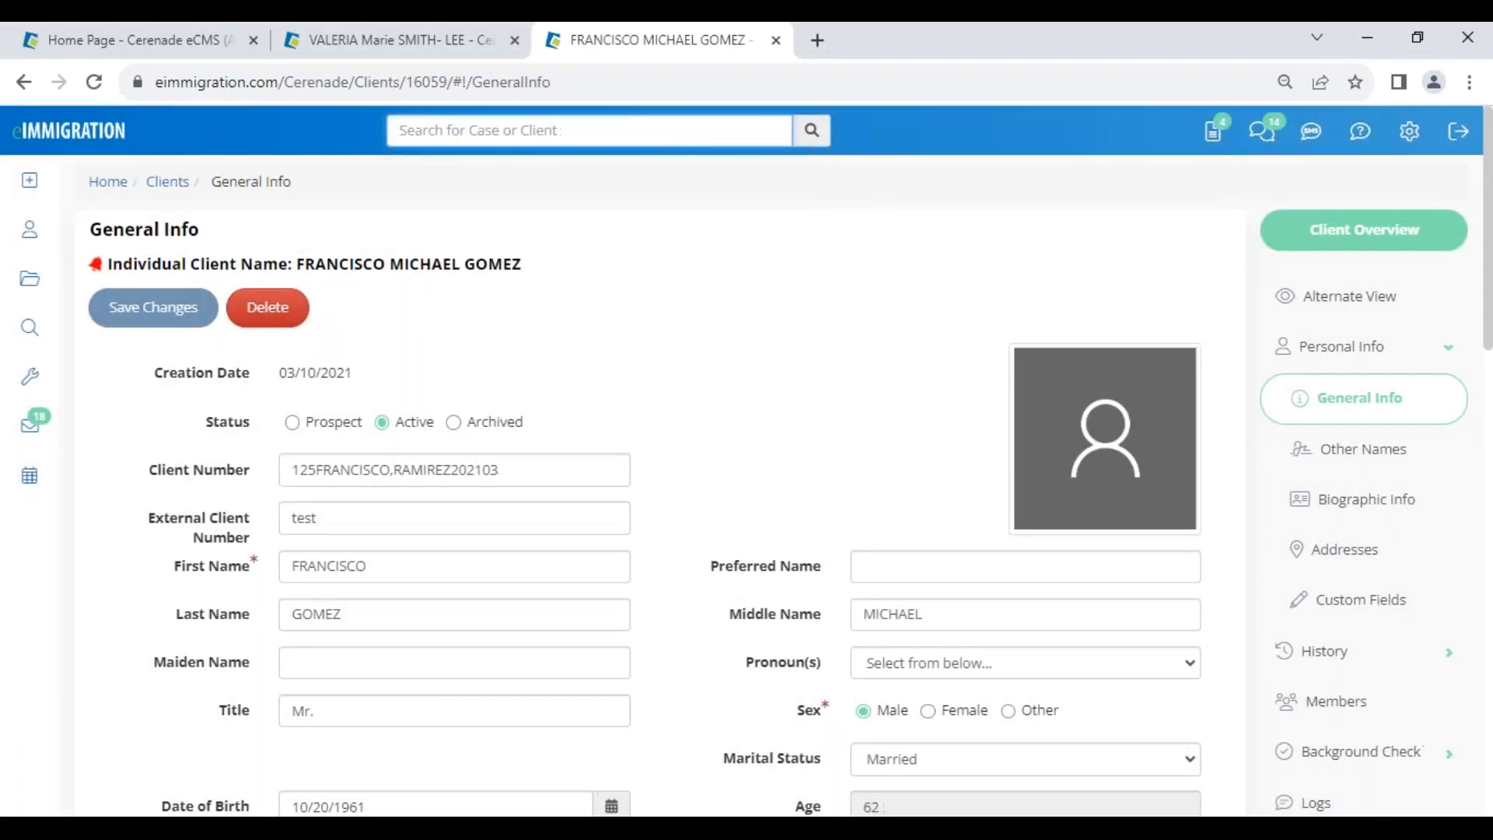
left_click(776, 39)
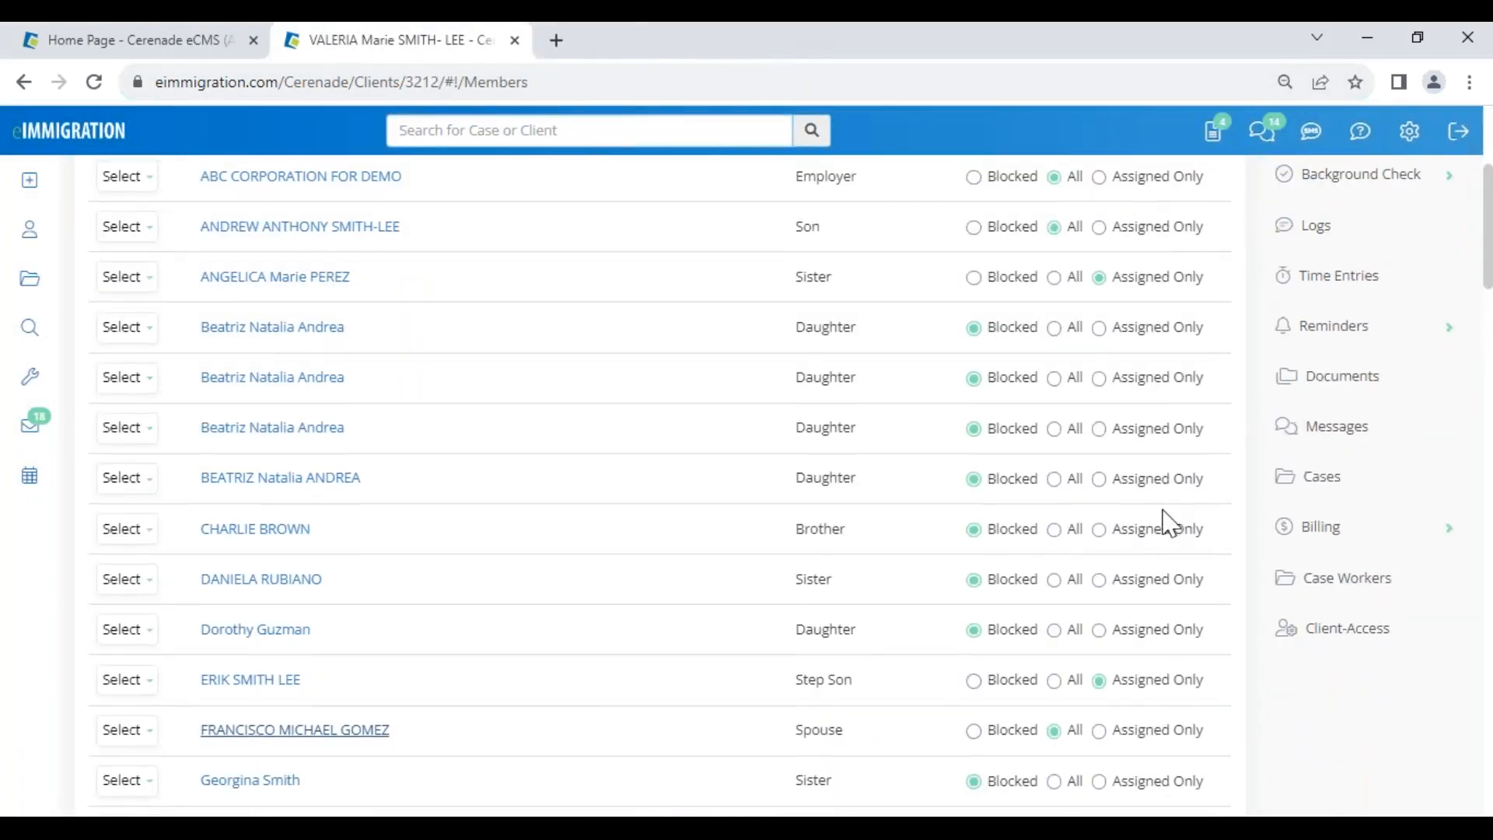
scroll(1160, 516, "up", 5)
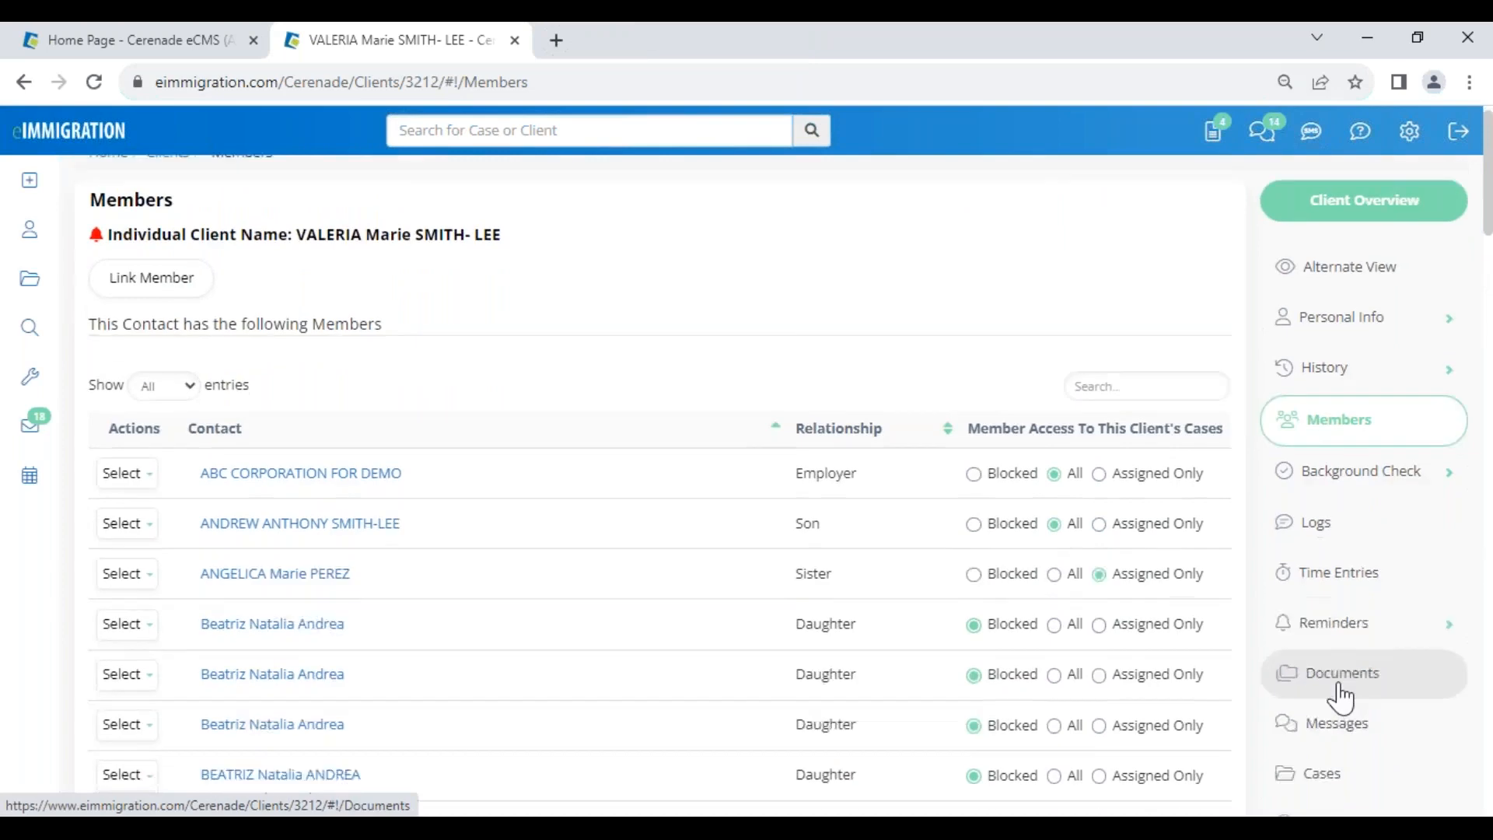
scroll(1350, 427, "down", 4)
left_click(1333, 395)
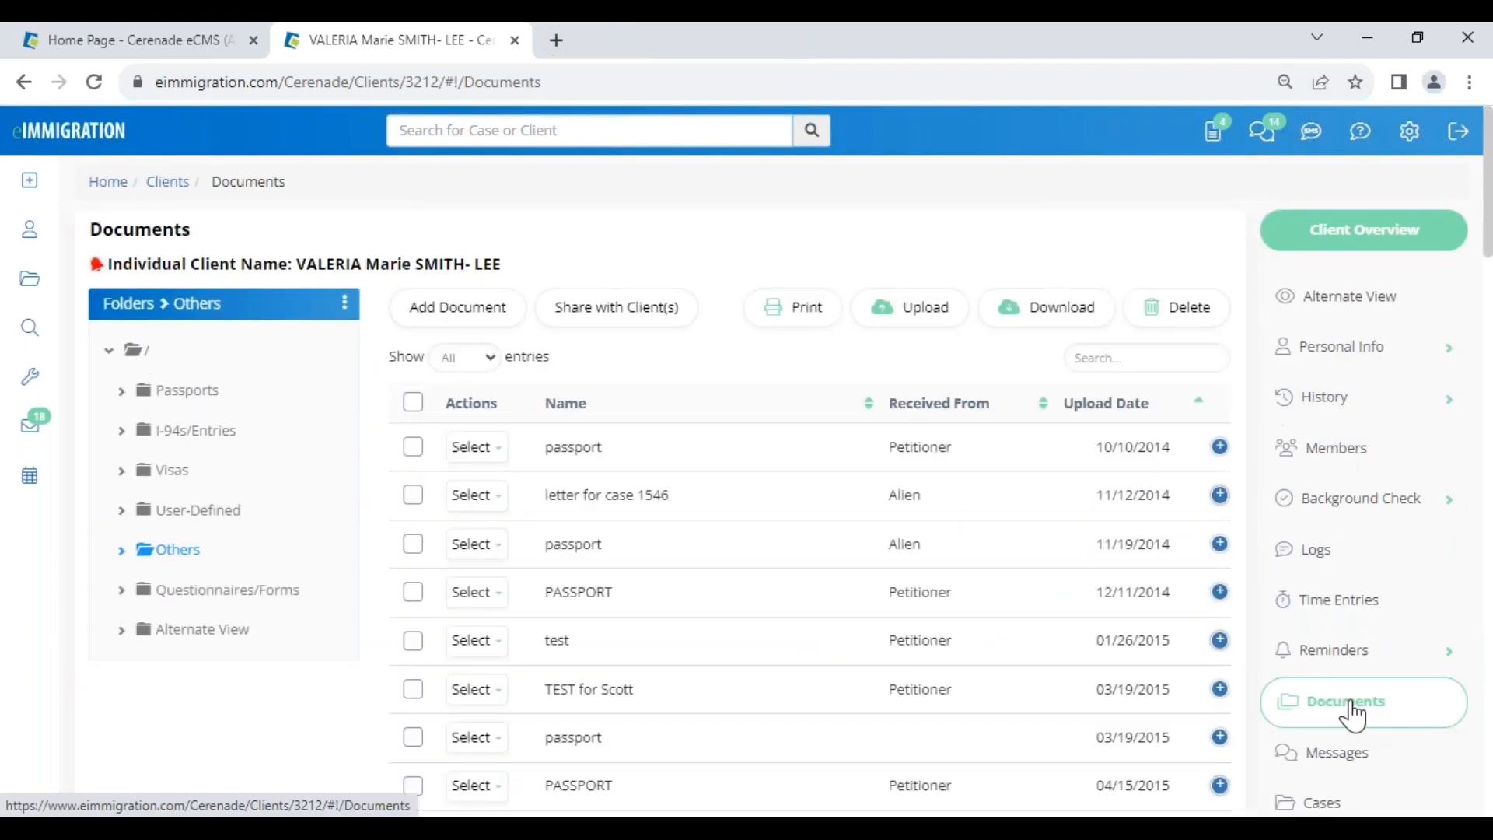
left_click(181, 646)
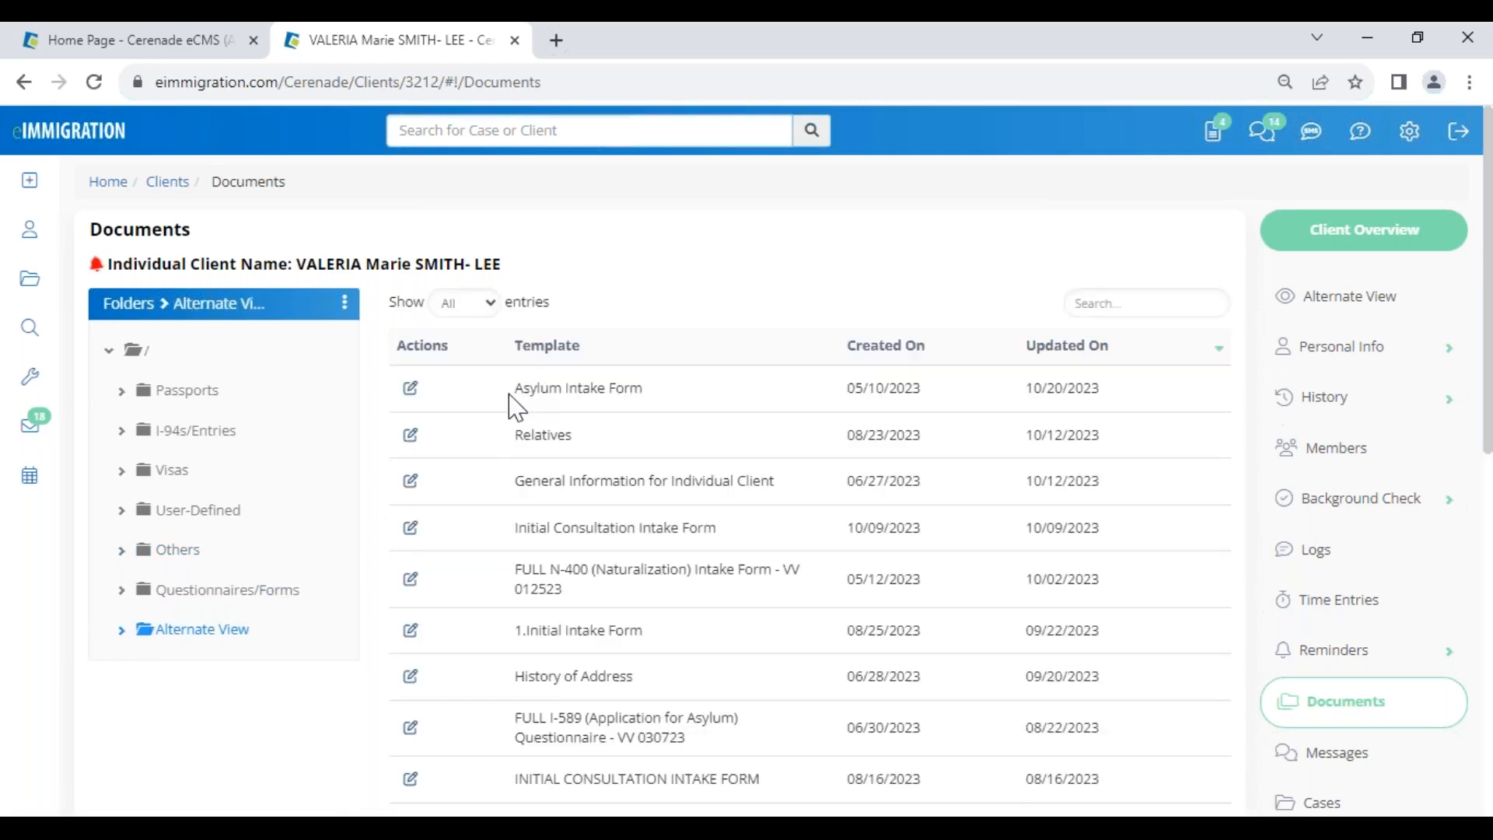
- Check the template name, creation date and update date of the Asylum Intake Form entry
left_click_drag(515, 406, 667, 401)
left_click_drag(846, 397, 937, 396)
left_click_drag(1028, 401, 1113, 393)
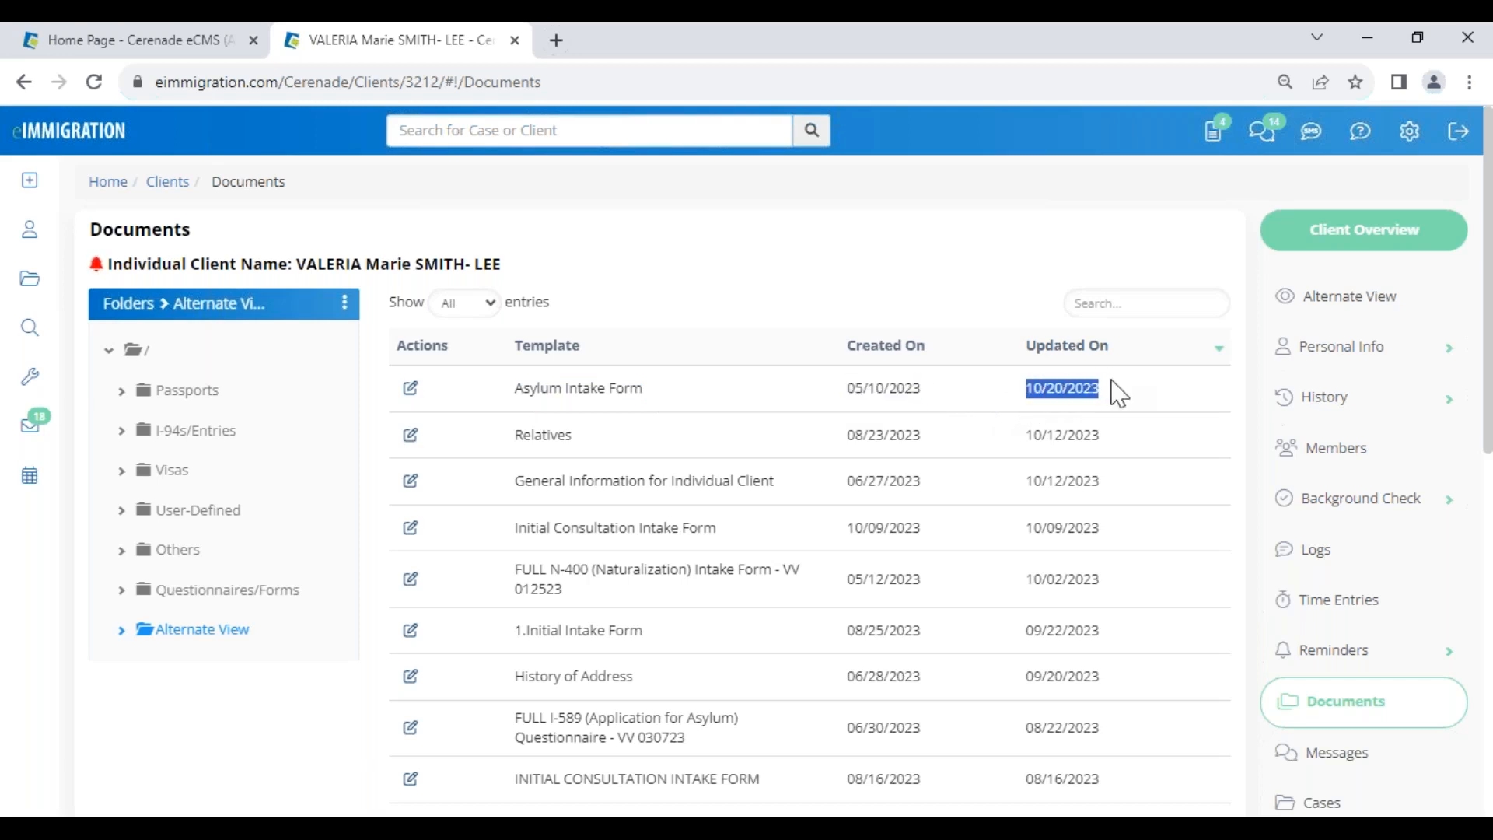
left_click(1029, 393)
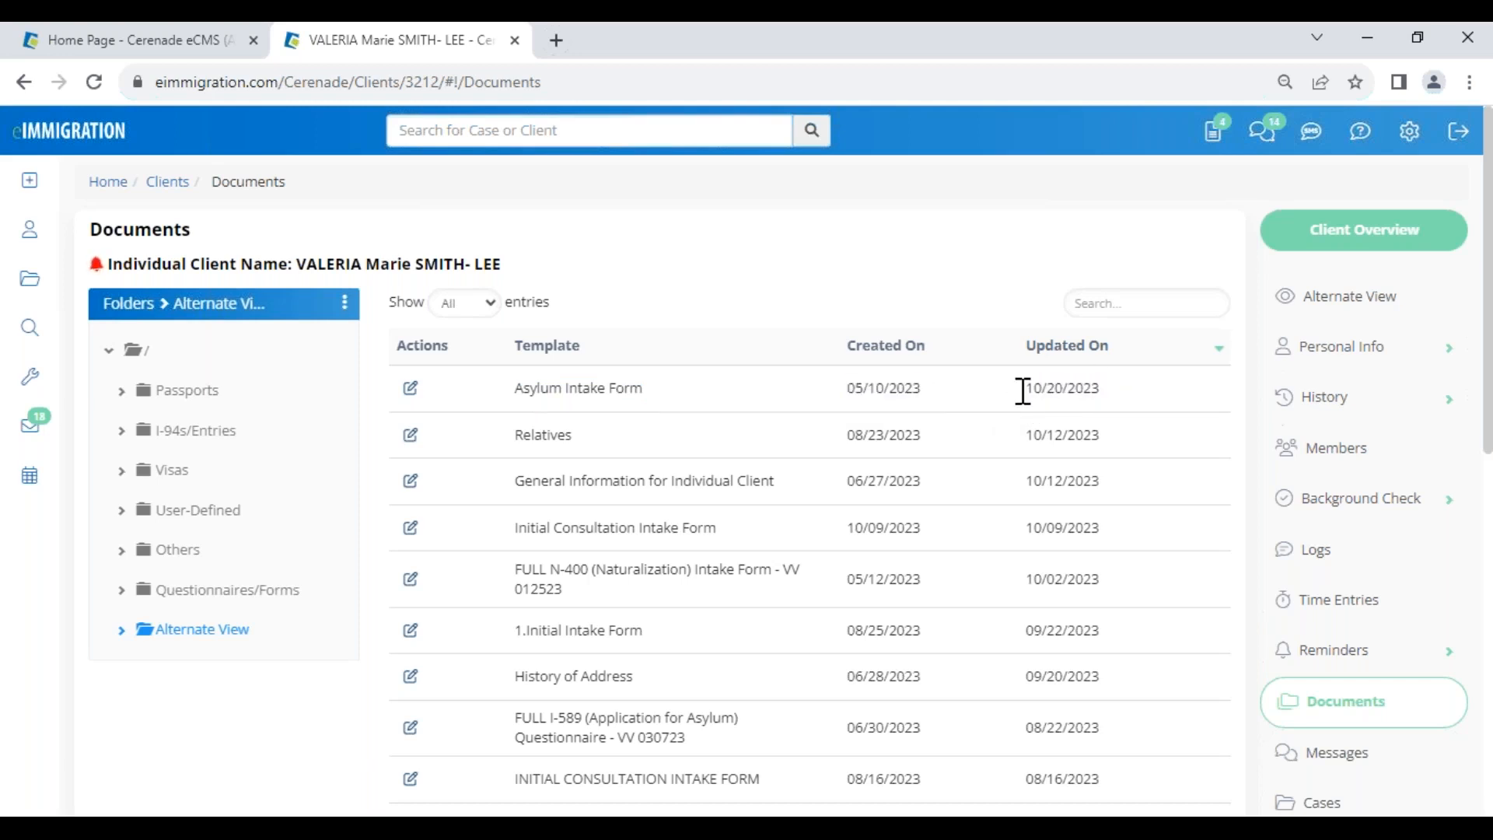
left_click_drag(1102, 393, 1027, 399)
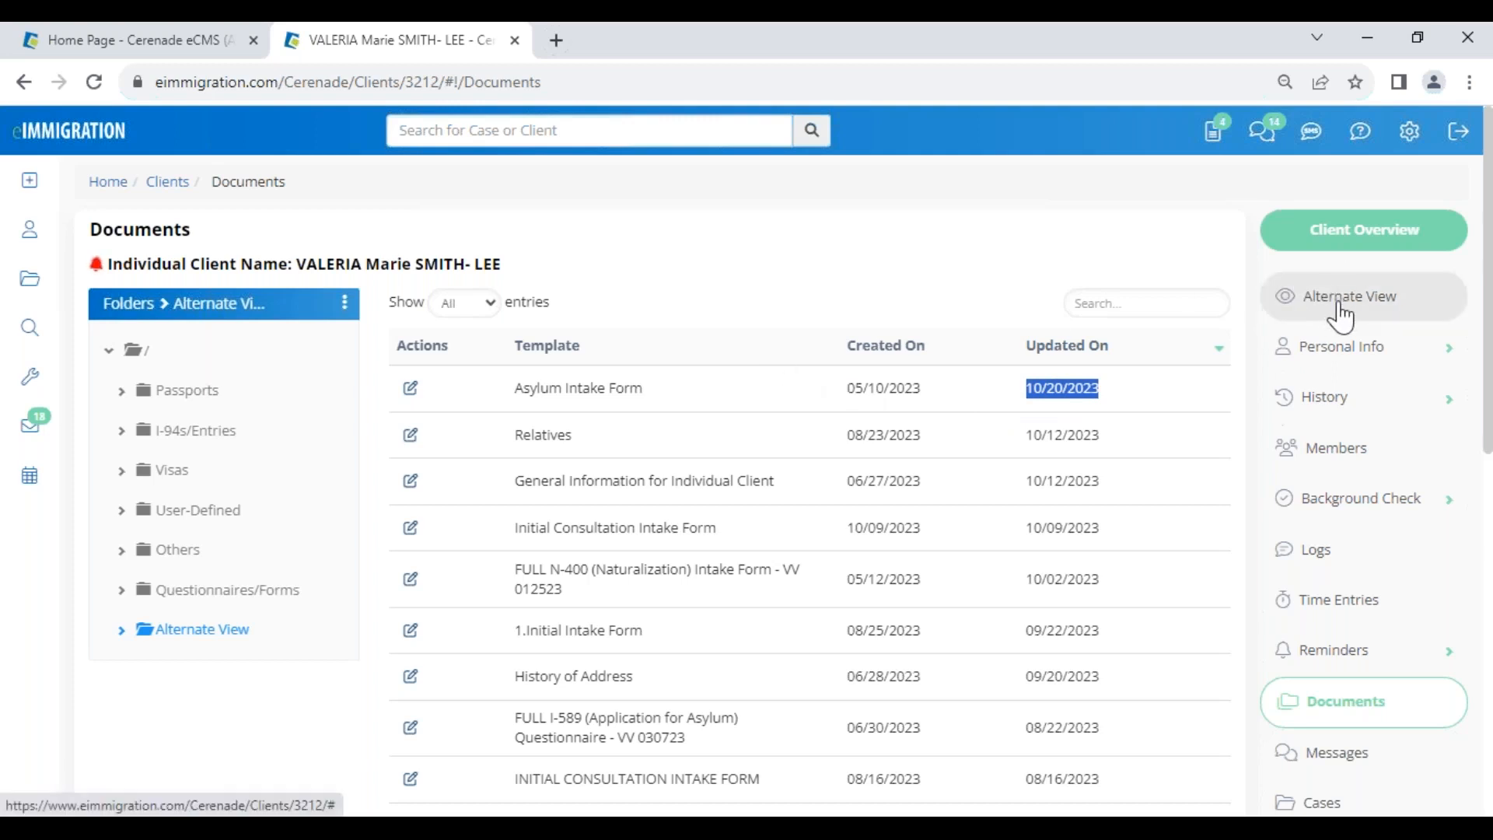
- View the submitted Asylum Intake Form, close it and return to the home page
left_click(412, 390)
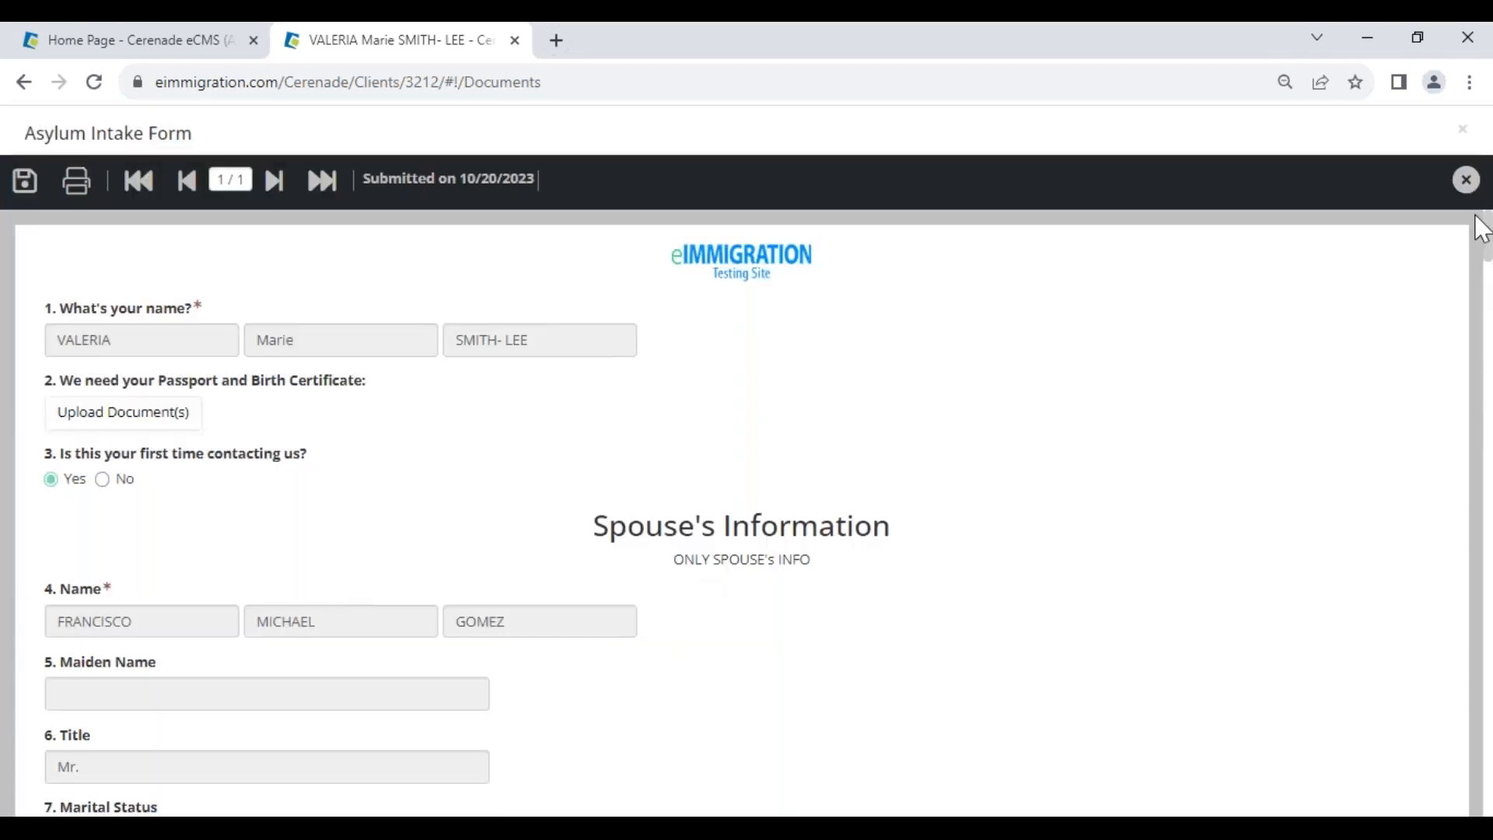
left_click(1465, 181)
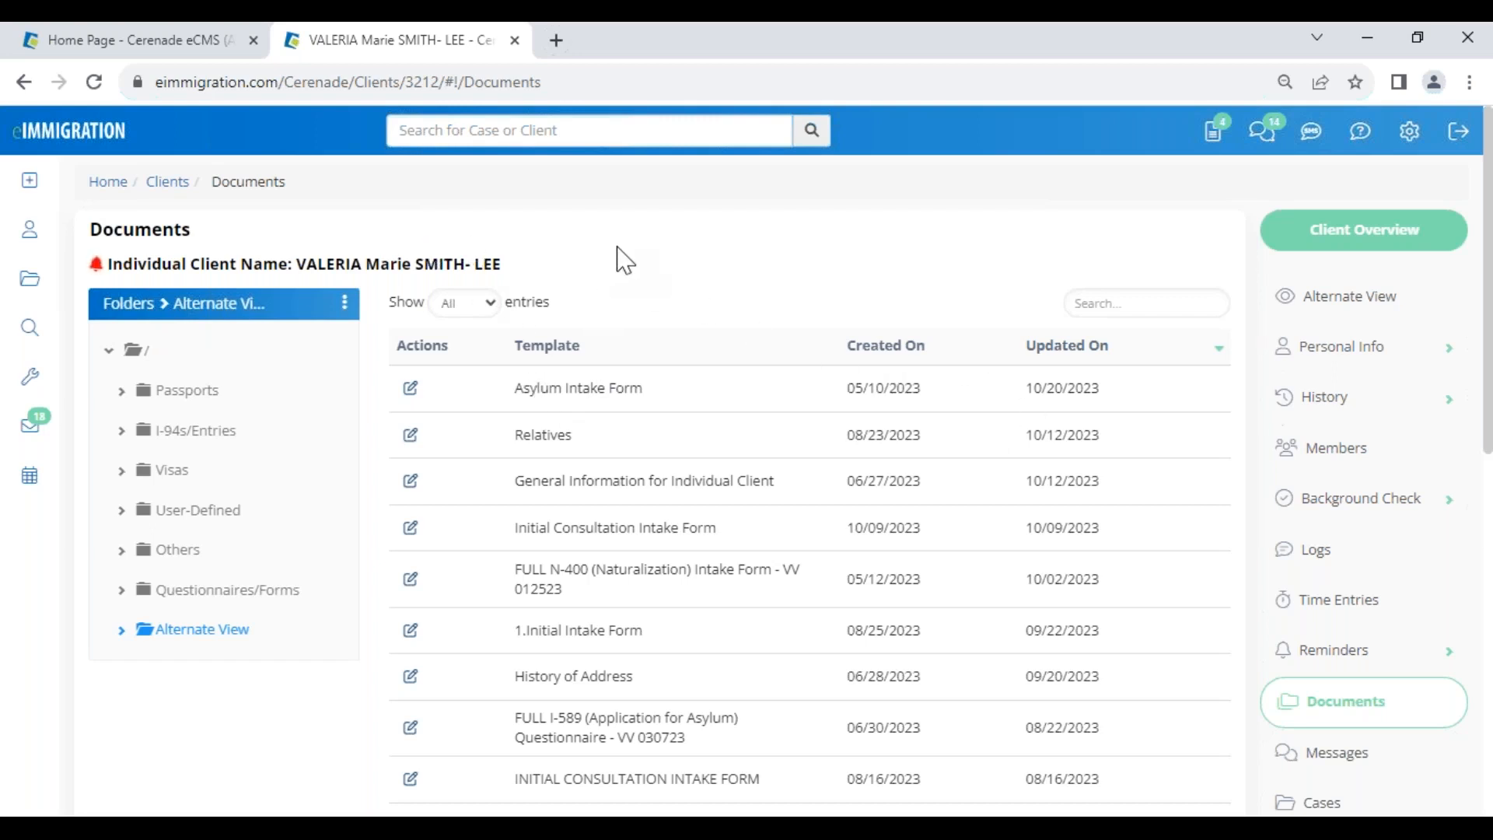
left_click(99, 142)
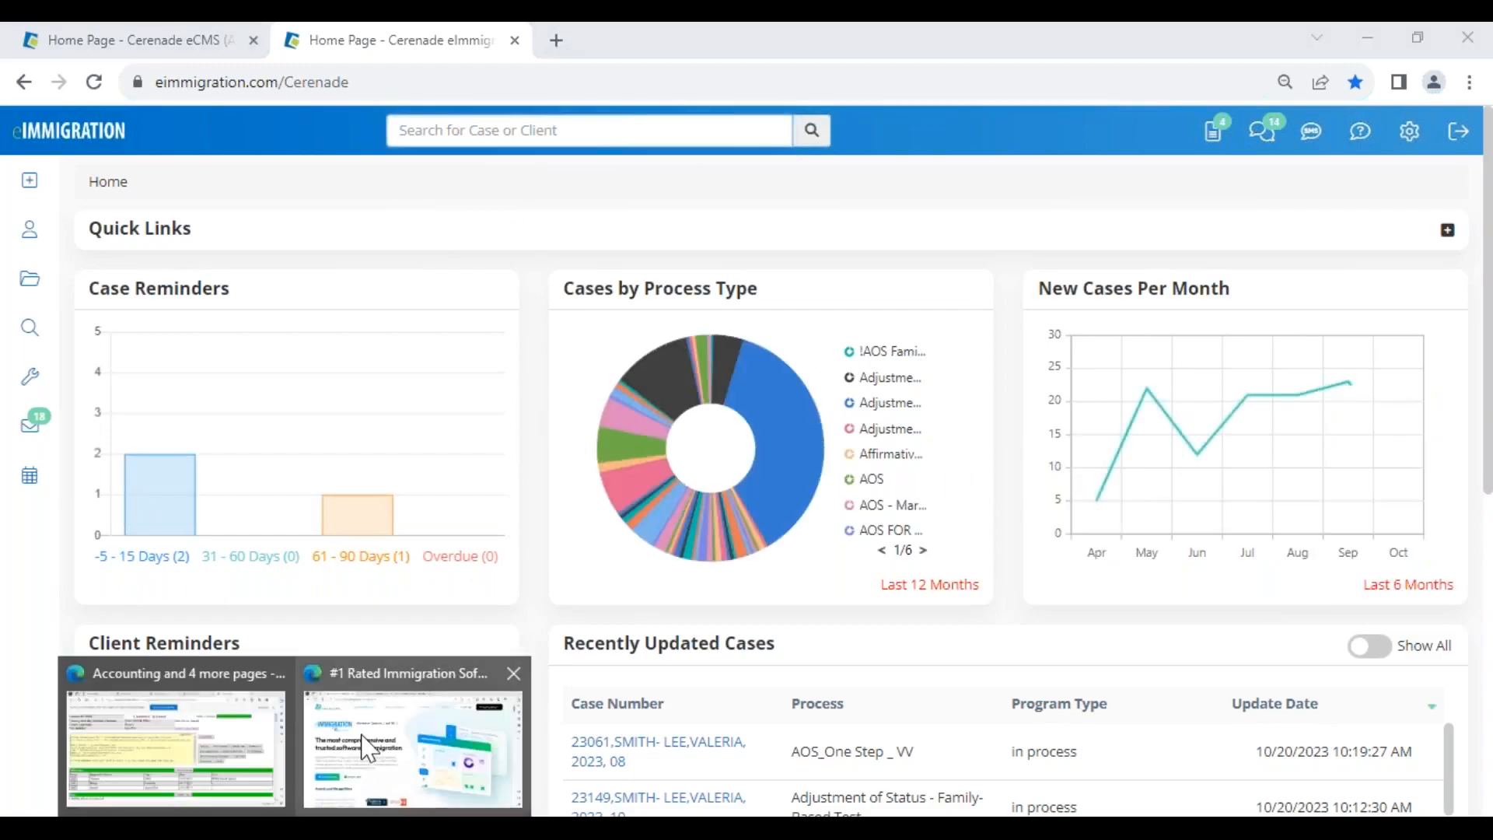
- Switch to the Cerenade Academy YouTube page in Edge and browse its training videos
left_click(417, 750)
left_click(716, 49)
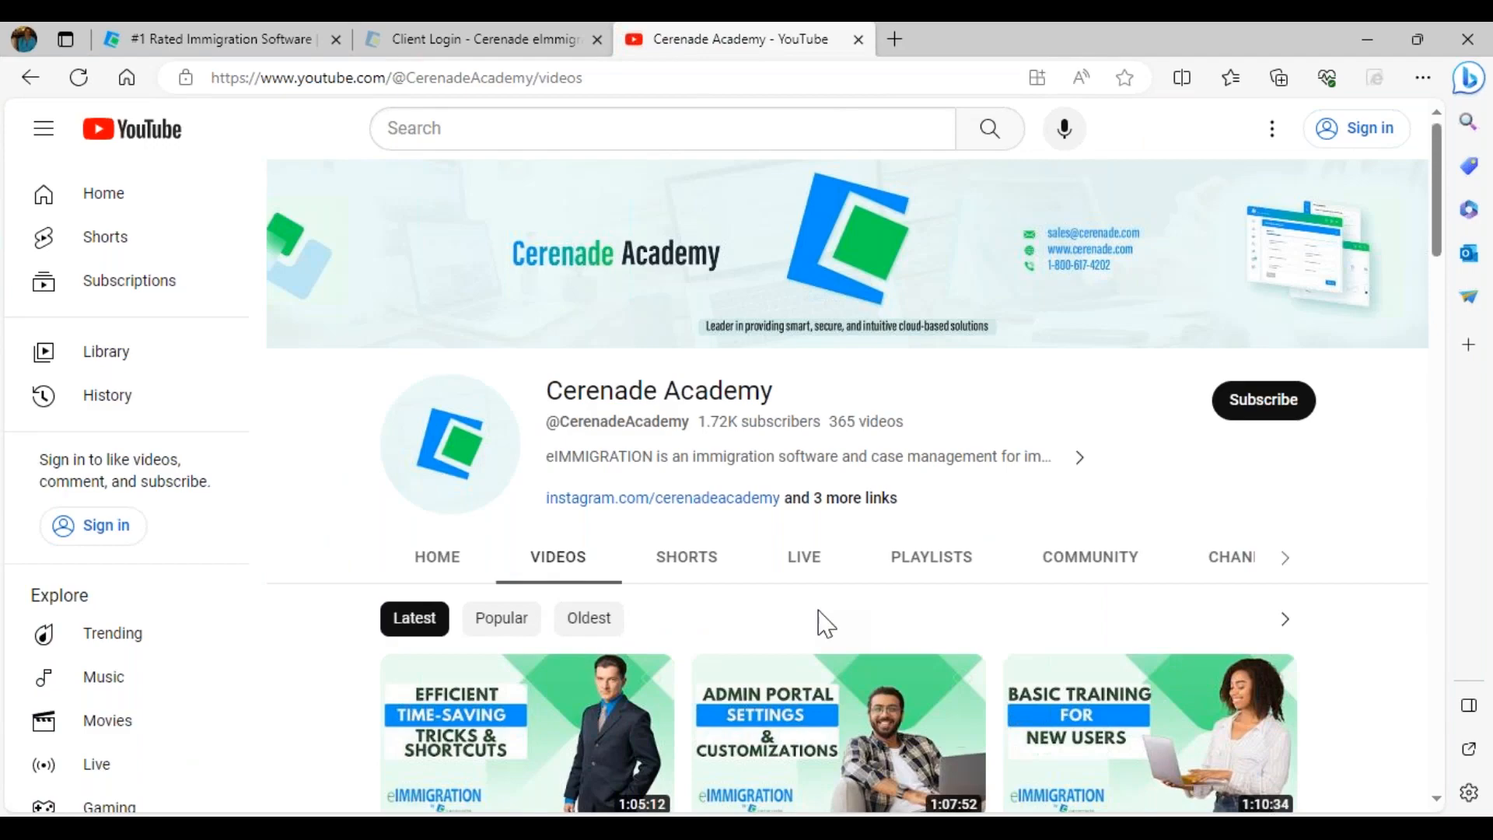
scroll(1326, 677, "down", 2)
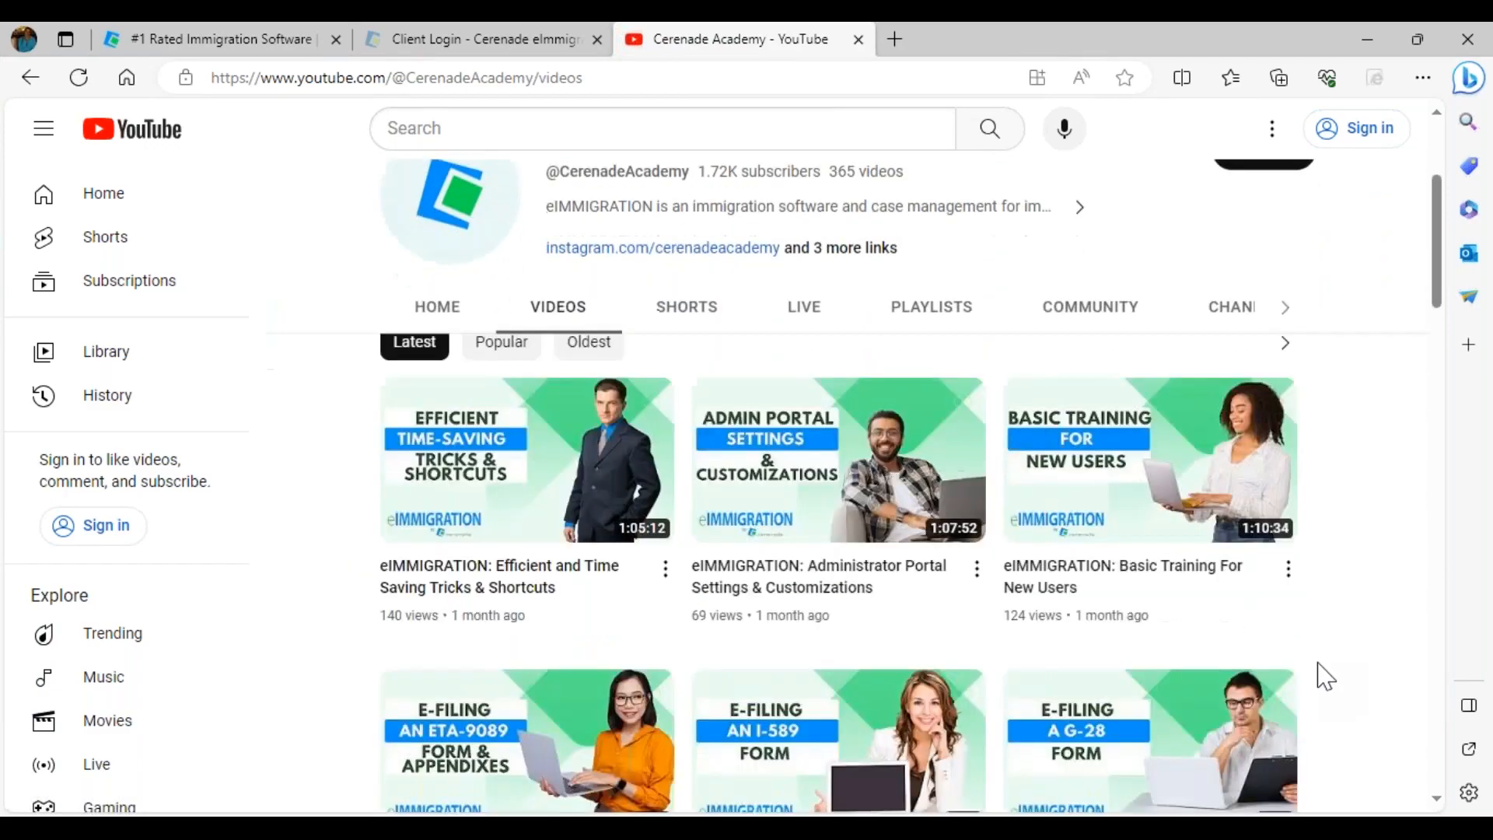
scroll(1326, 676, "down", 5)
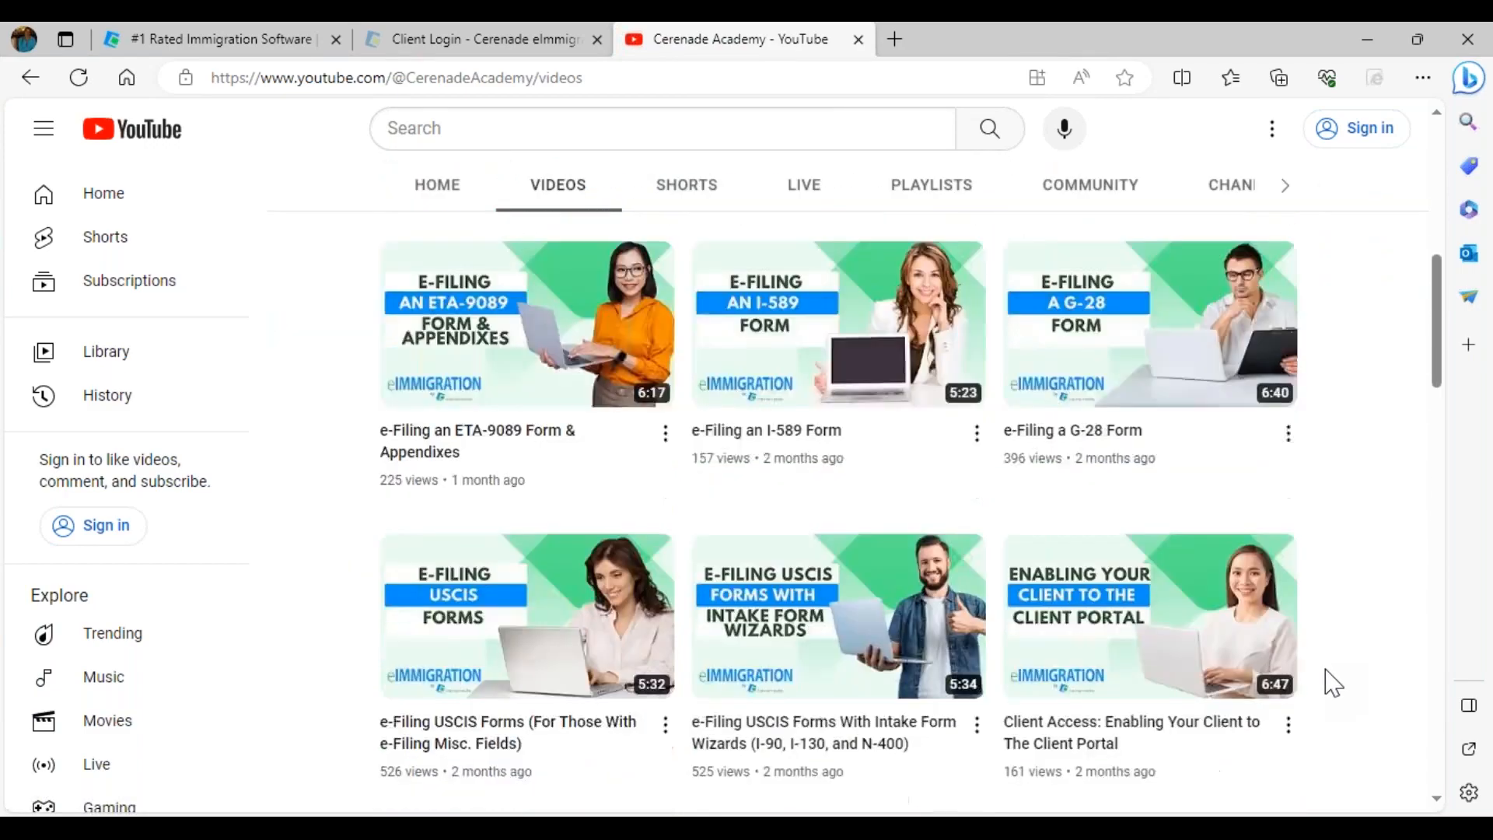
scroll(1332, 683, "down", 1)
scroll(1353, 706, "down", 5)
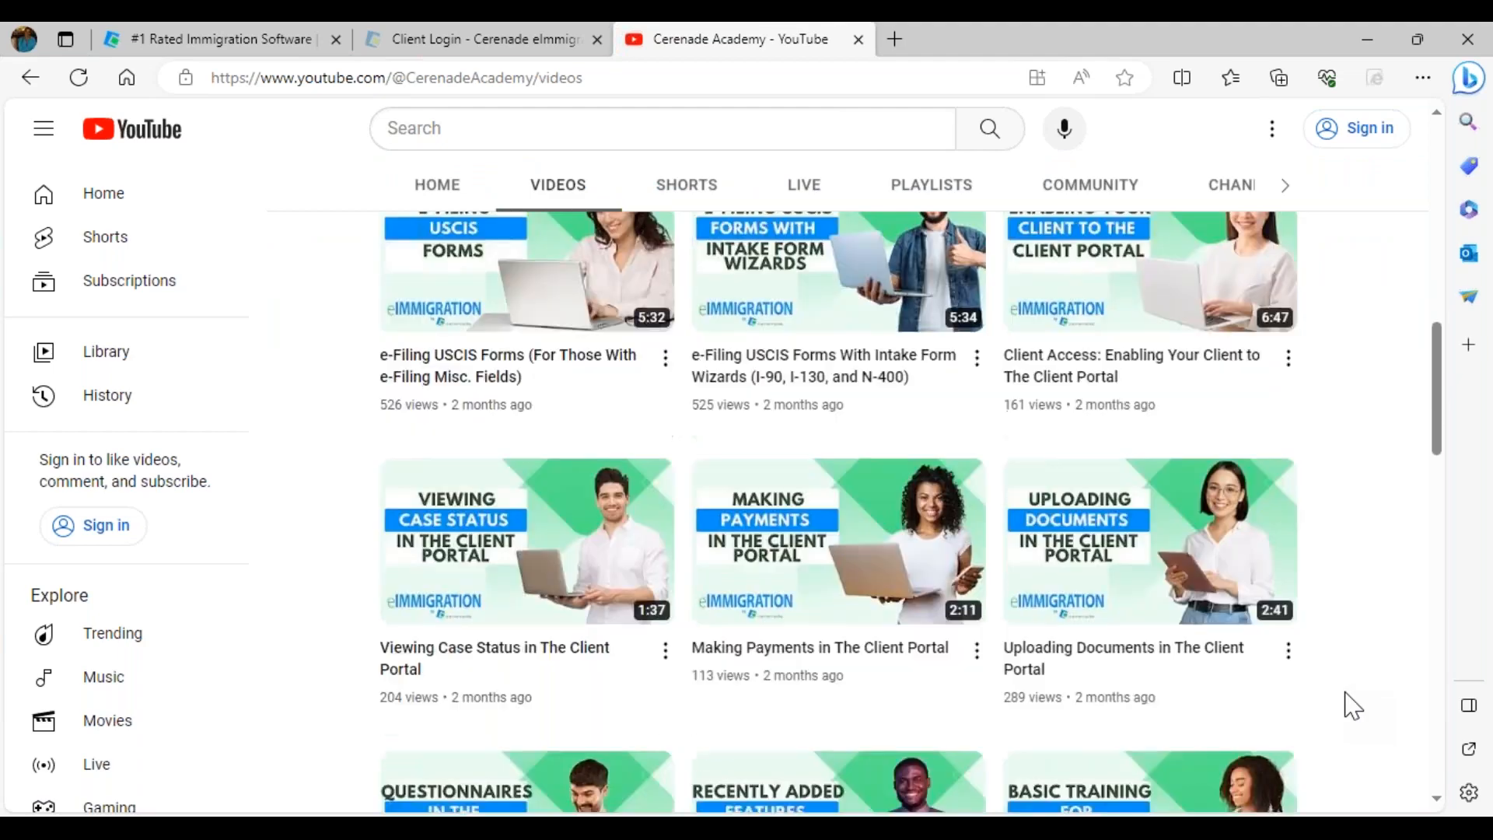
scroll(1353, 706, "down", 3)
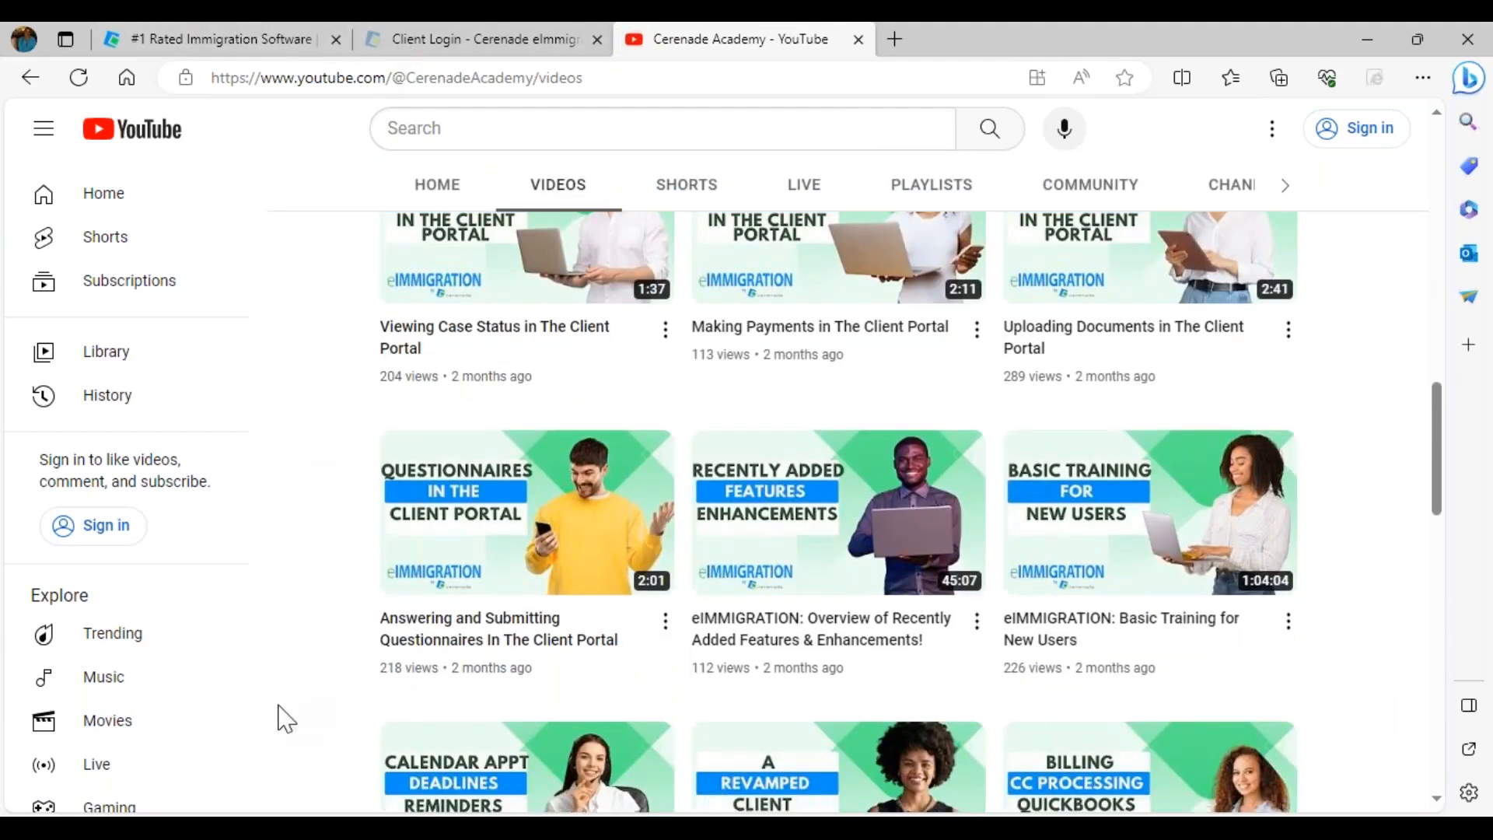
- Switch back to eIMMIGRATION in Chrome and bring up the Administrator home page
left_click(272, 828)
left_click(390, 784)
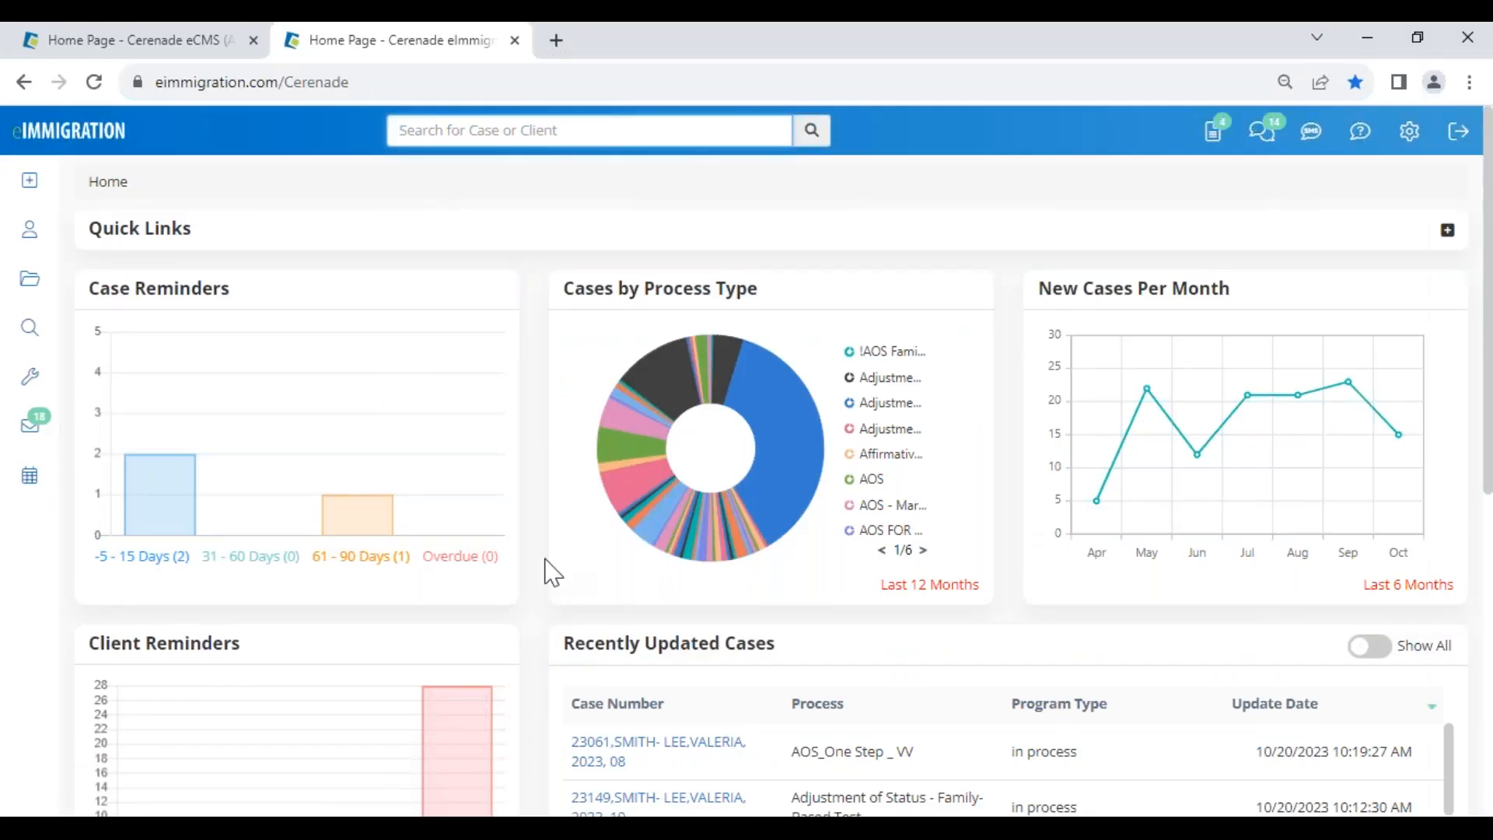
left_click(172, 48)
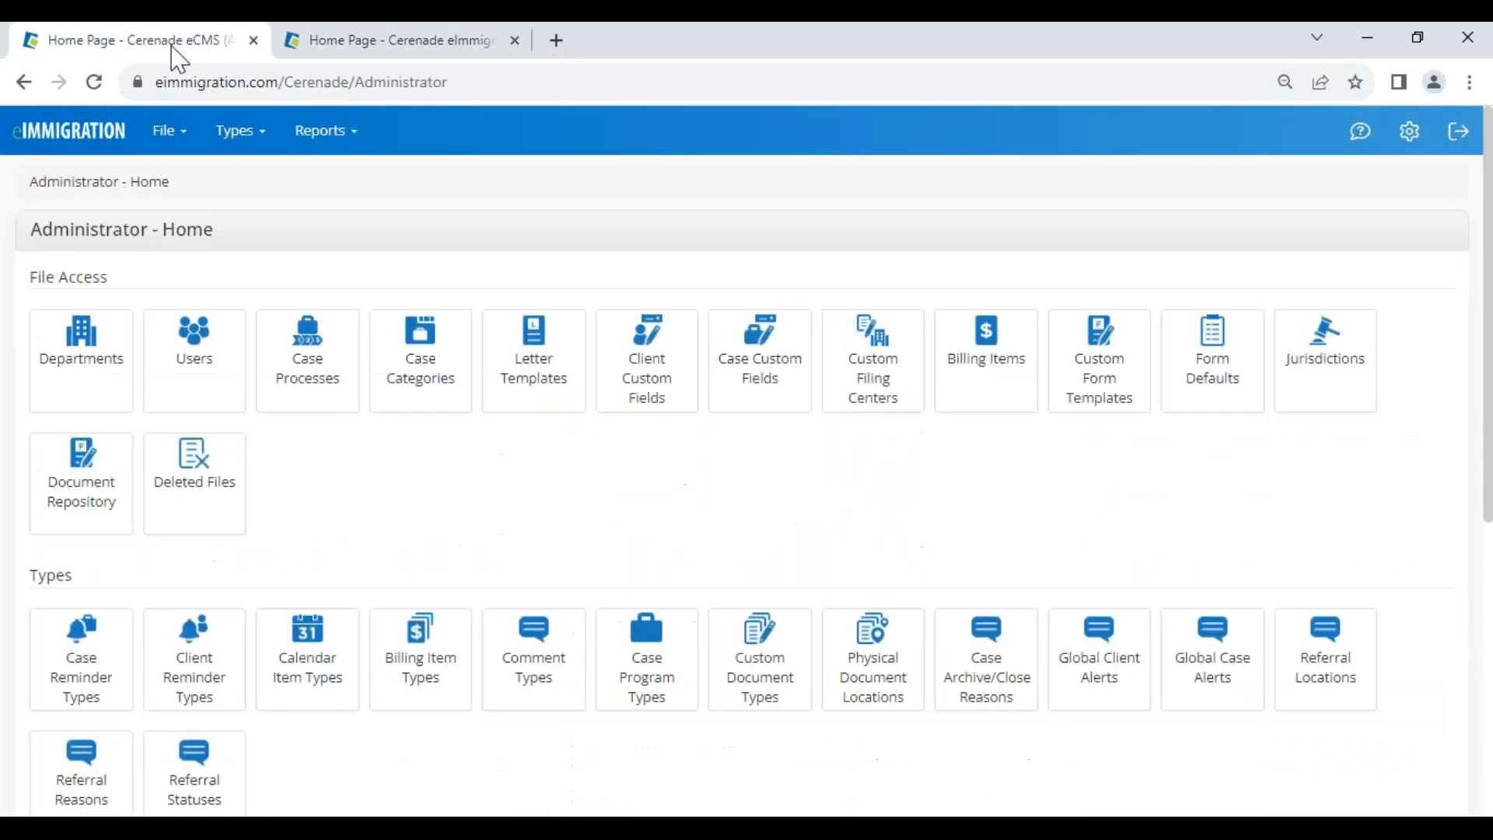
left_click_drag(29, 242, 234, 237)
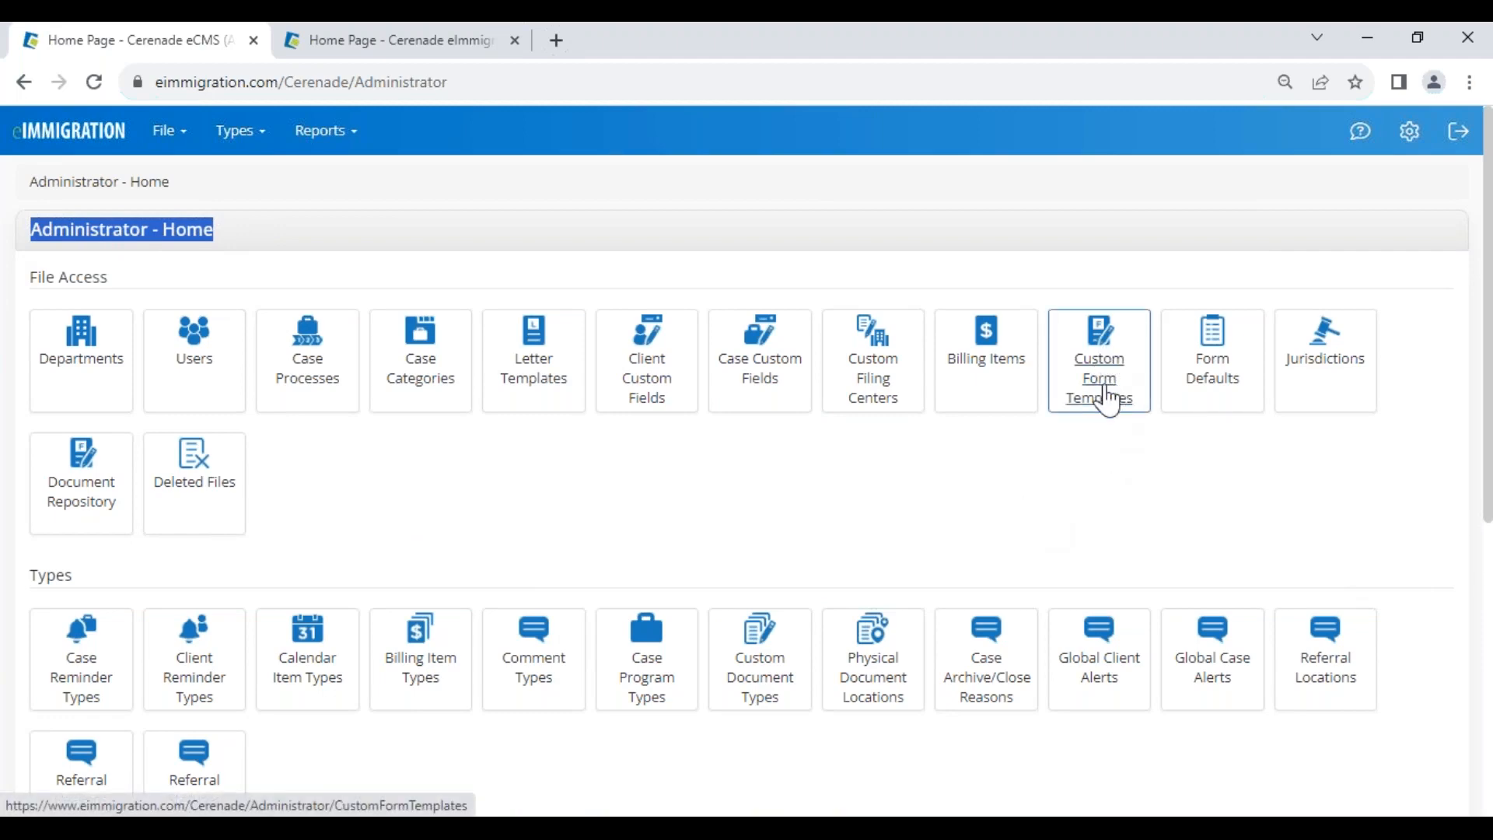
- Open the System Intake Forms list within the Custom Form Templates
left_click(1108, 399)
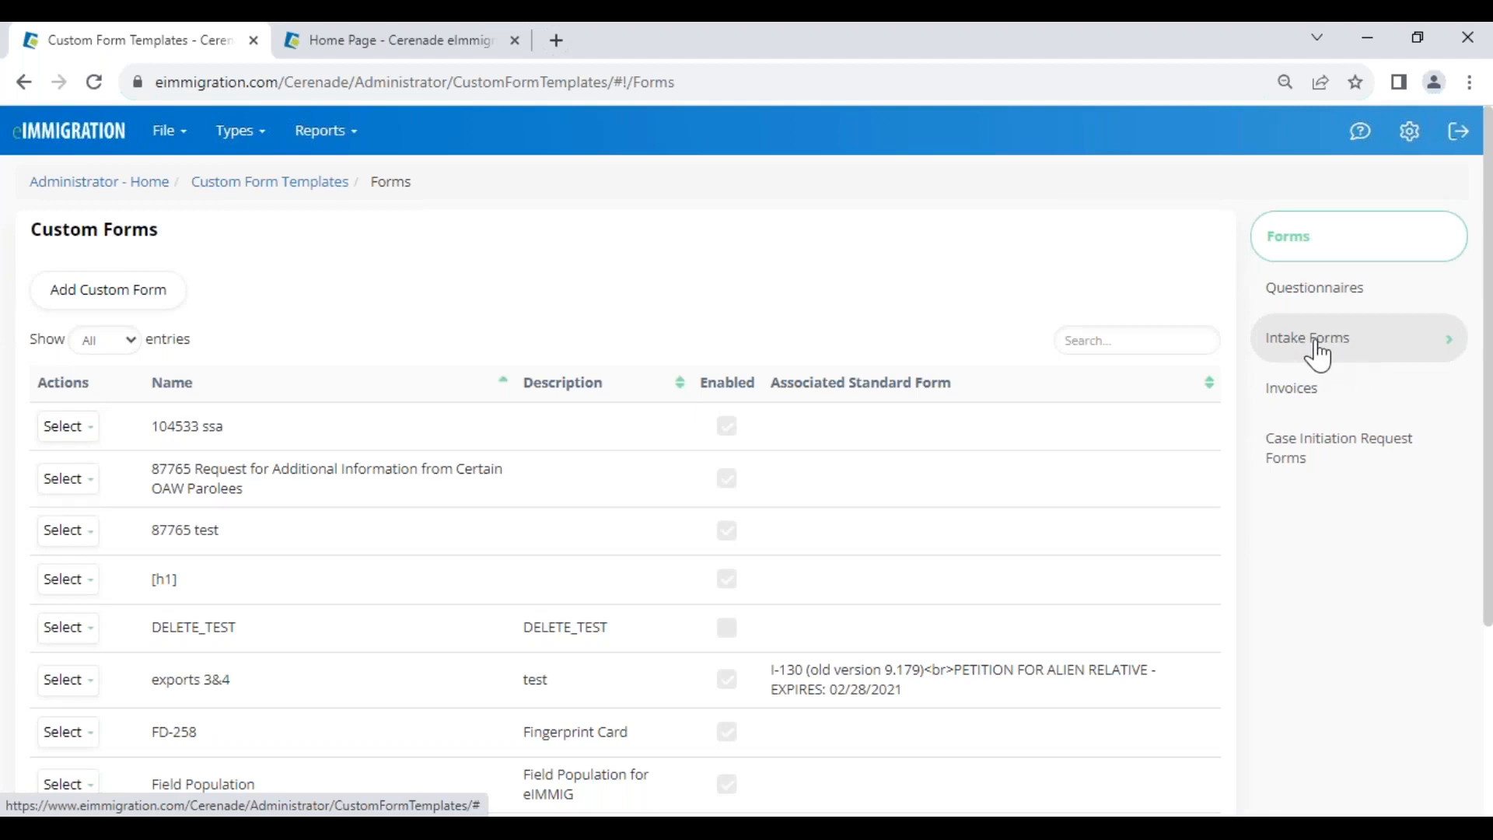
left_click(1319, 357)
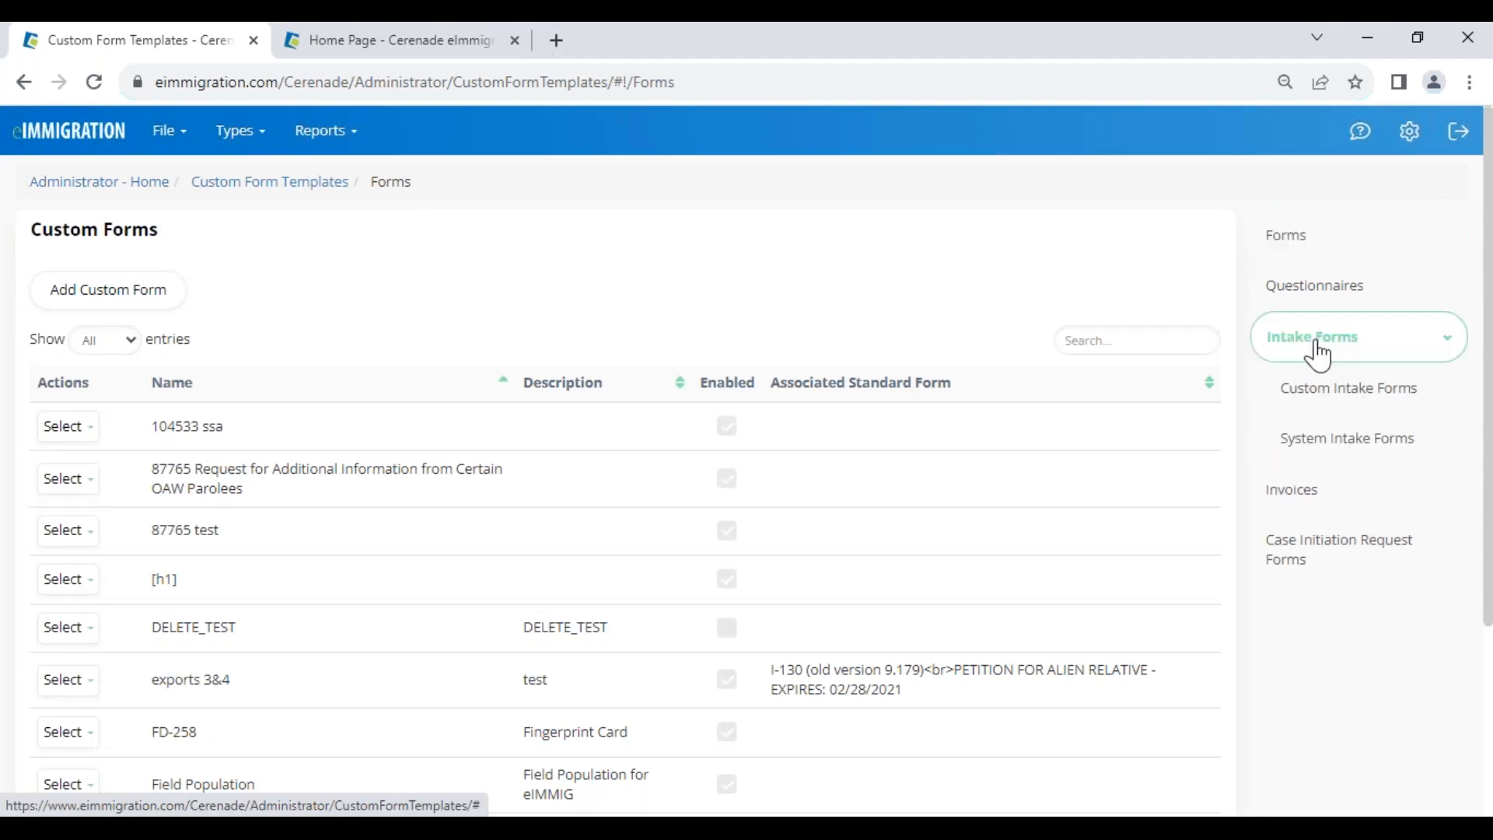
left_click(1309, 451)
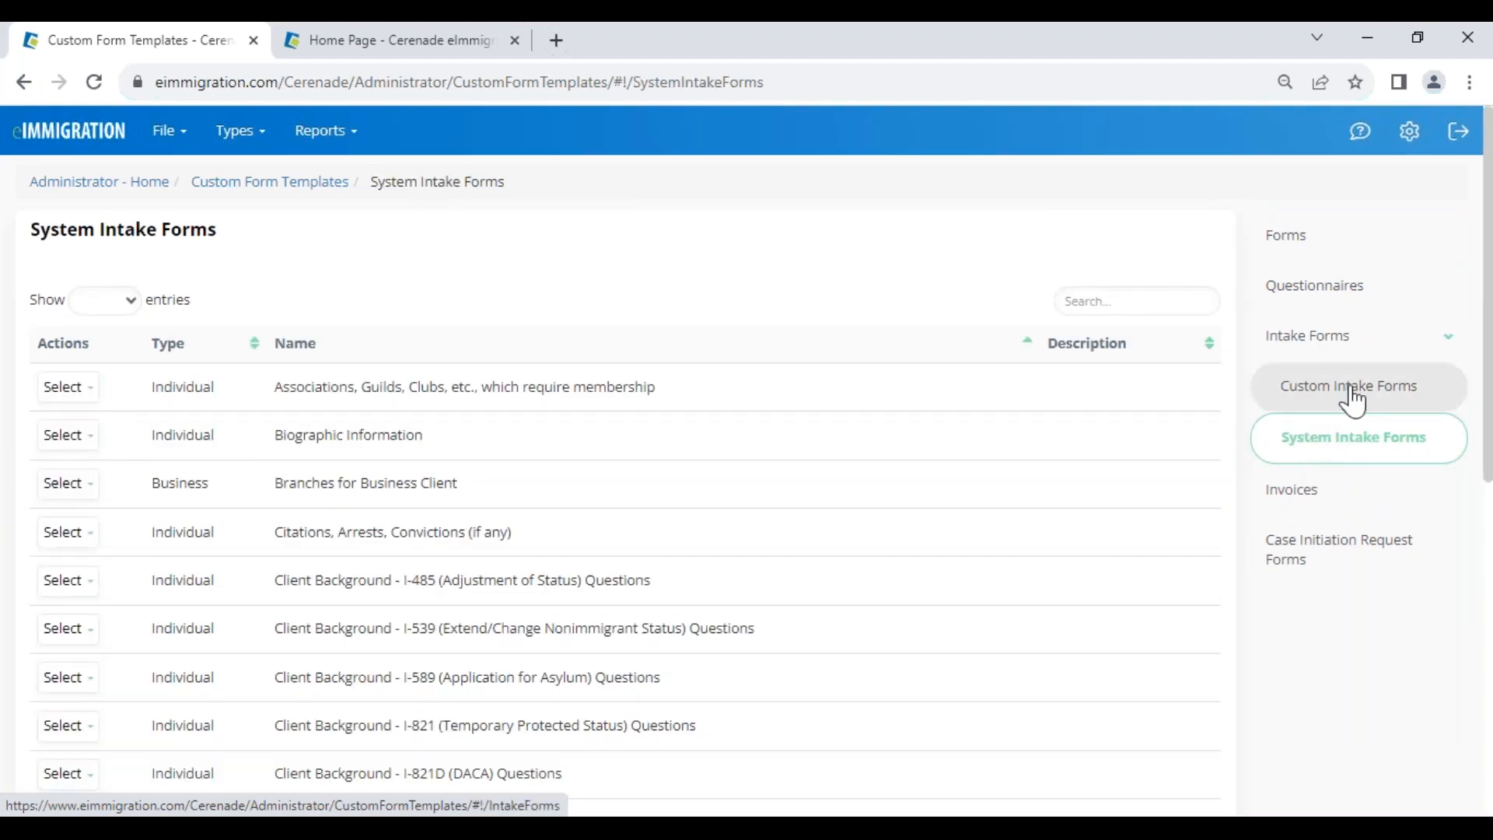
- Copy the system intake form "Client Background - I-821 (Temporary Protected Status) Questions"
left_click_drag(429, 731, 656, 714)
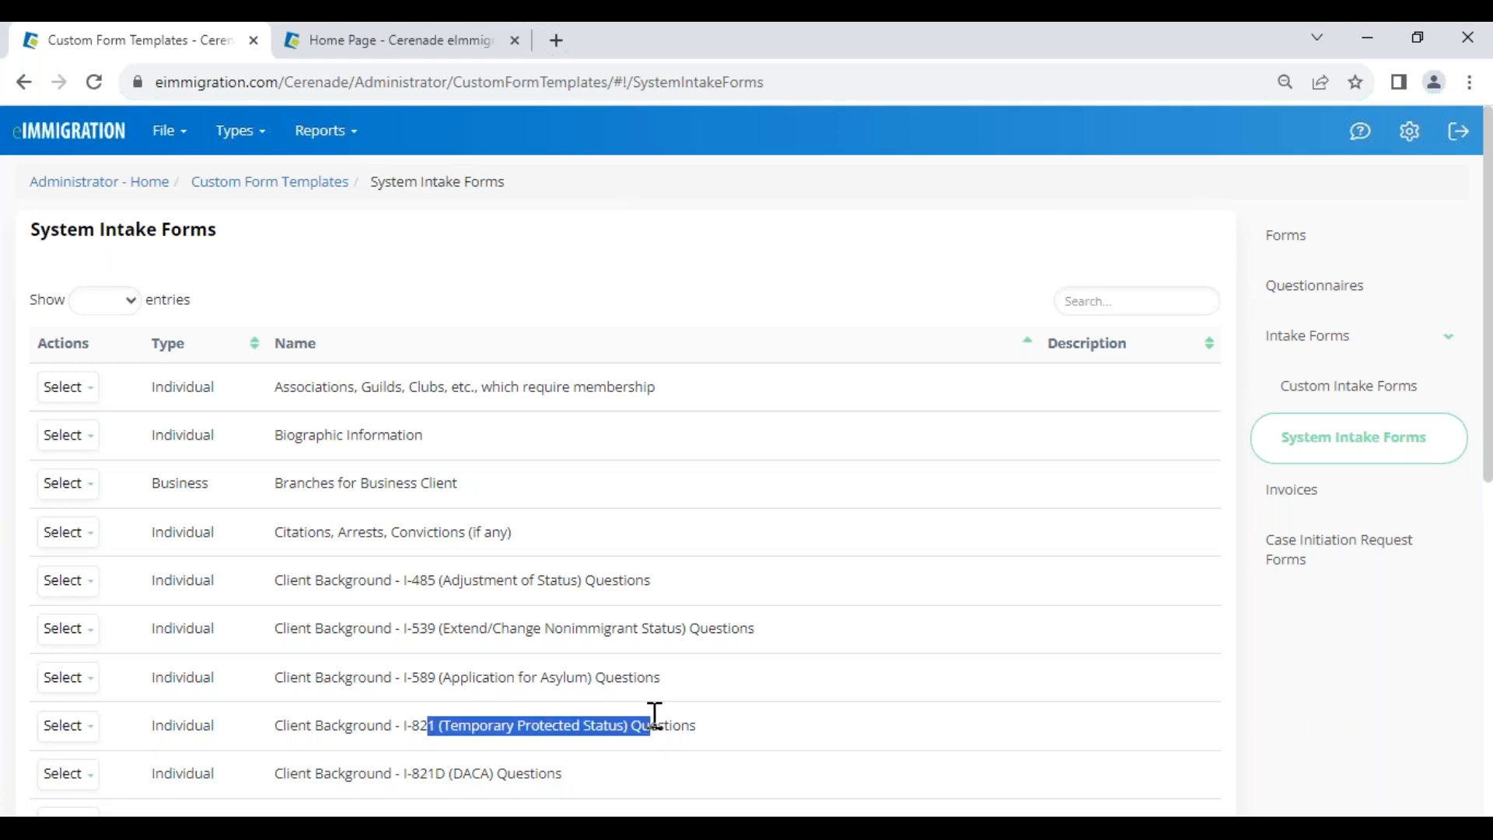
left_click(281, 729)
left_click_drag(286, 728, 553, 723)
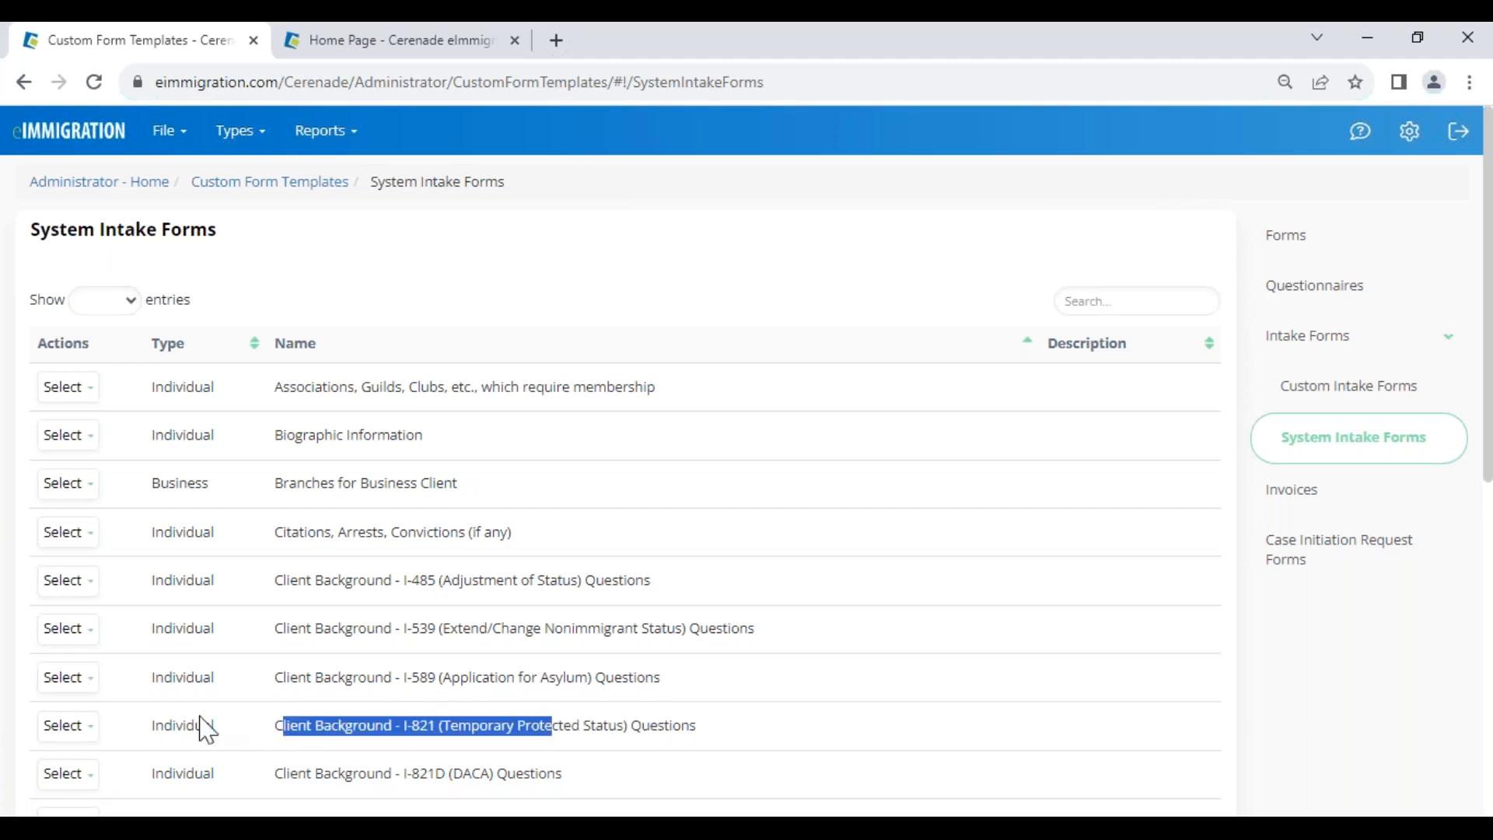
left_click(69, 725)
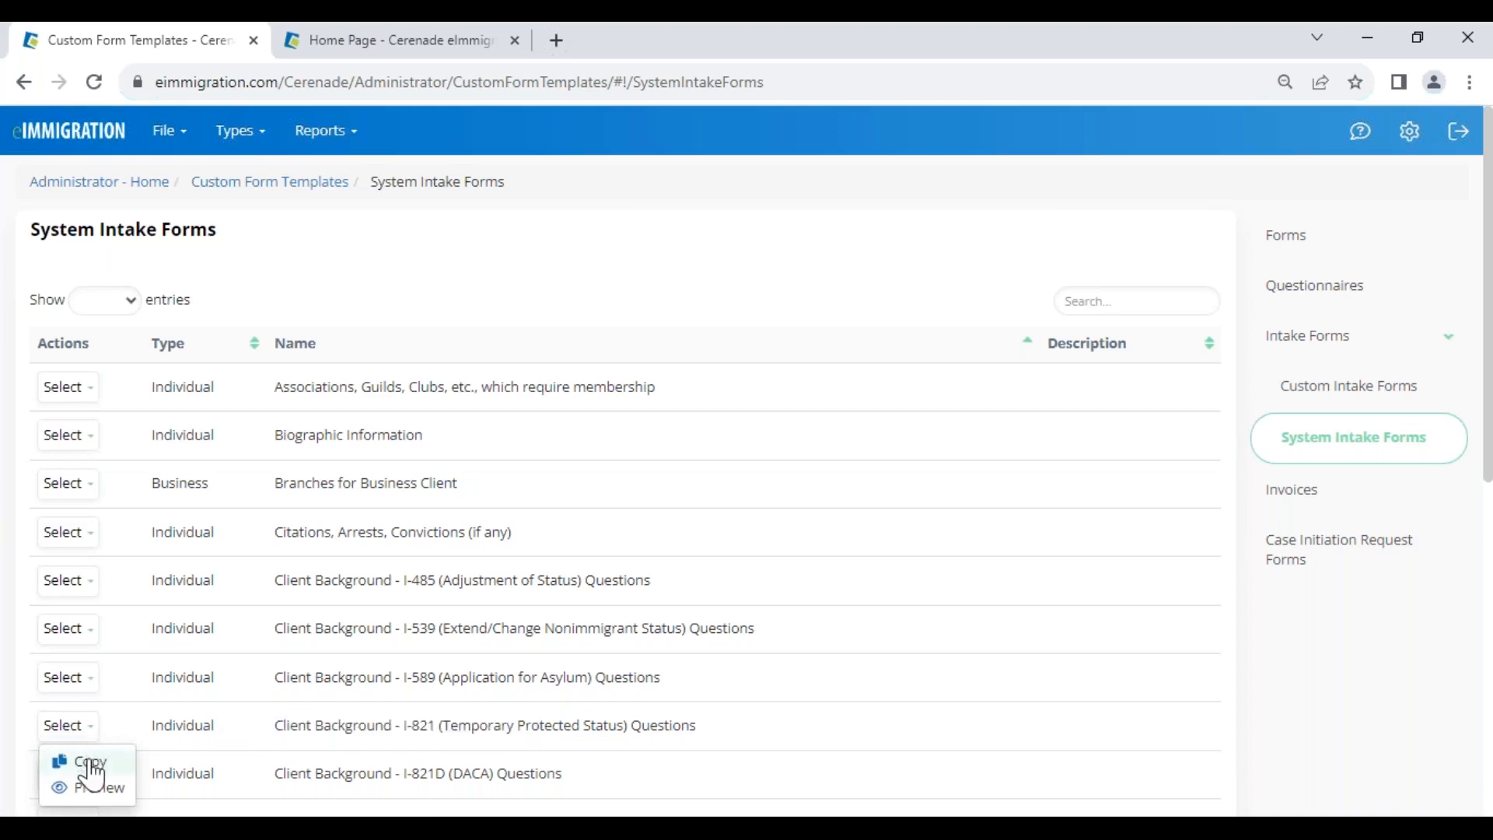
left_click(91, 766)
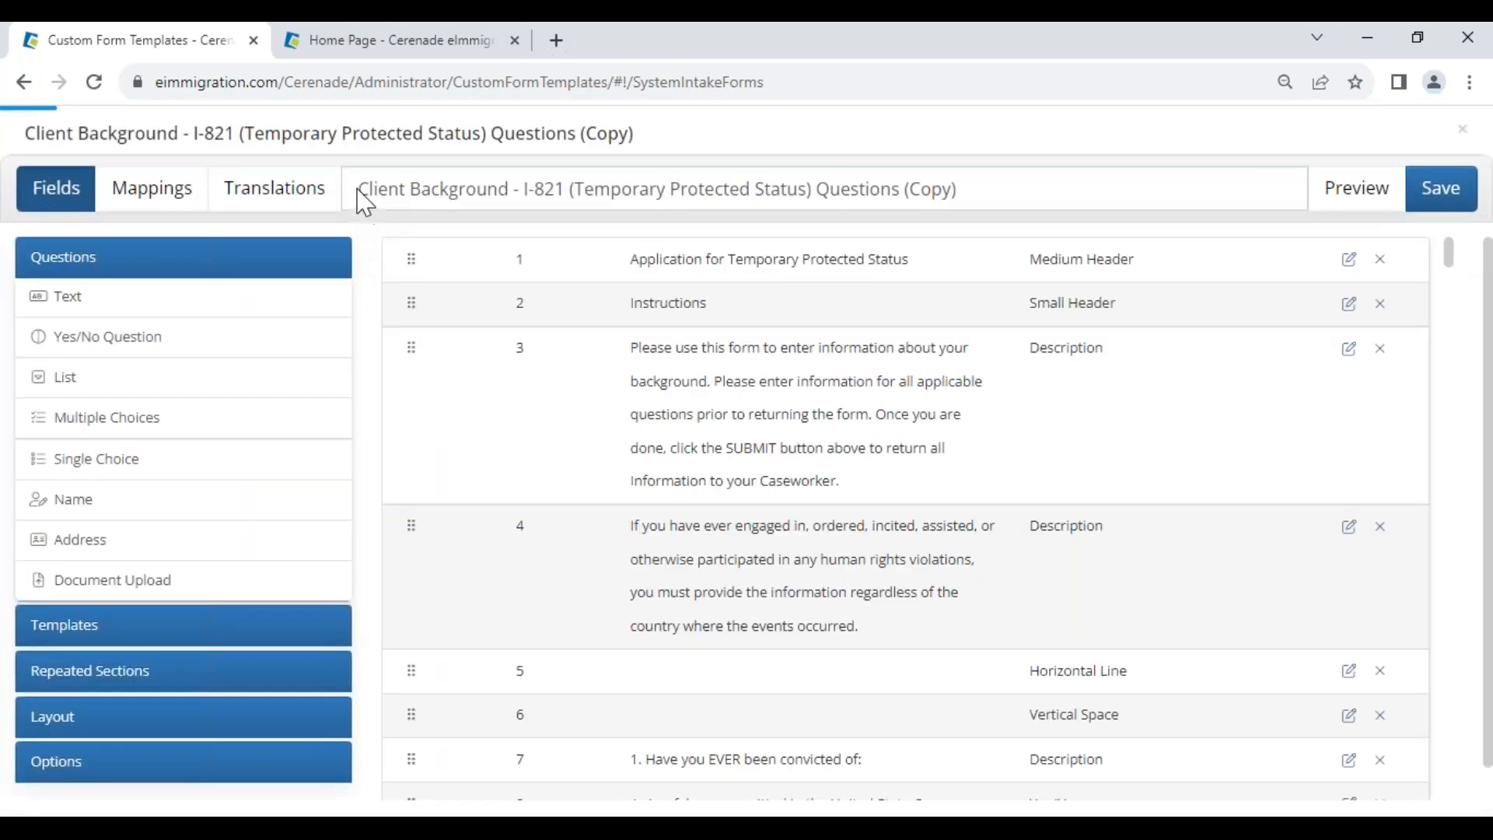
- Rename the copied form as "Initial Intake Form for I-821 (Temporary Protected Status)"
left_click_drag(360, 197, 531, 189)
key("BackSpace")
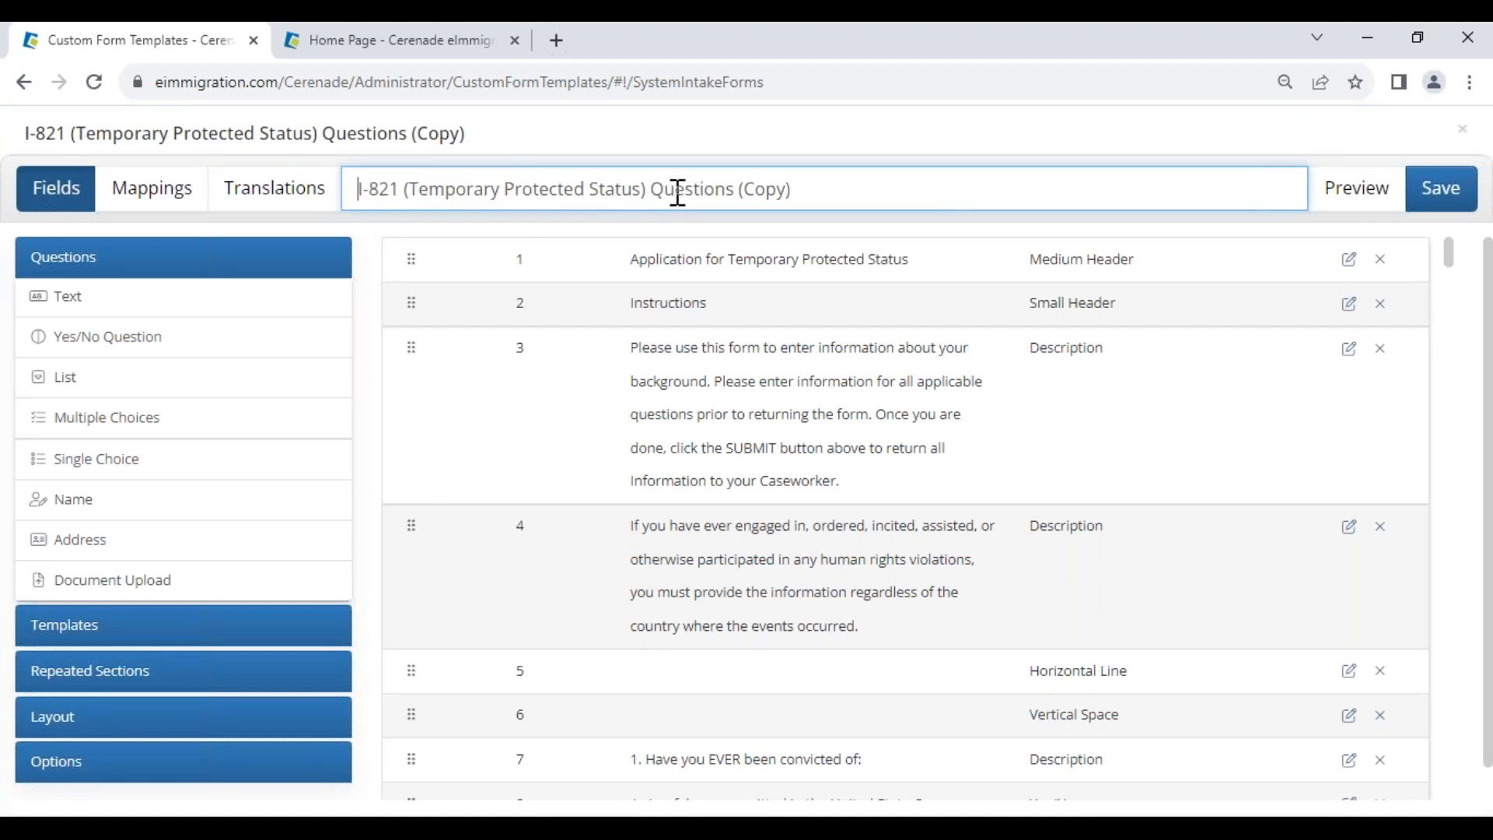
left_click_drag(739, 195, 1151, 175)
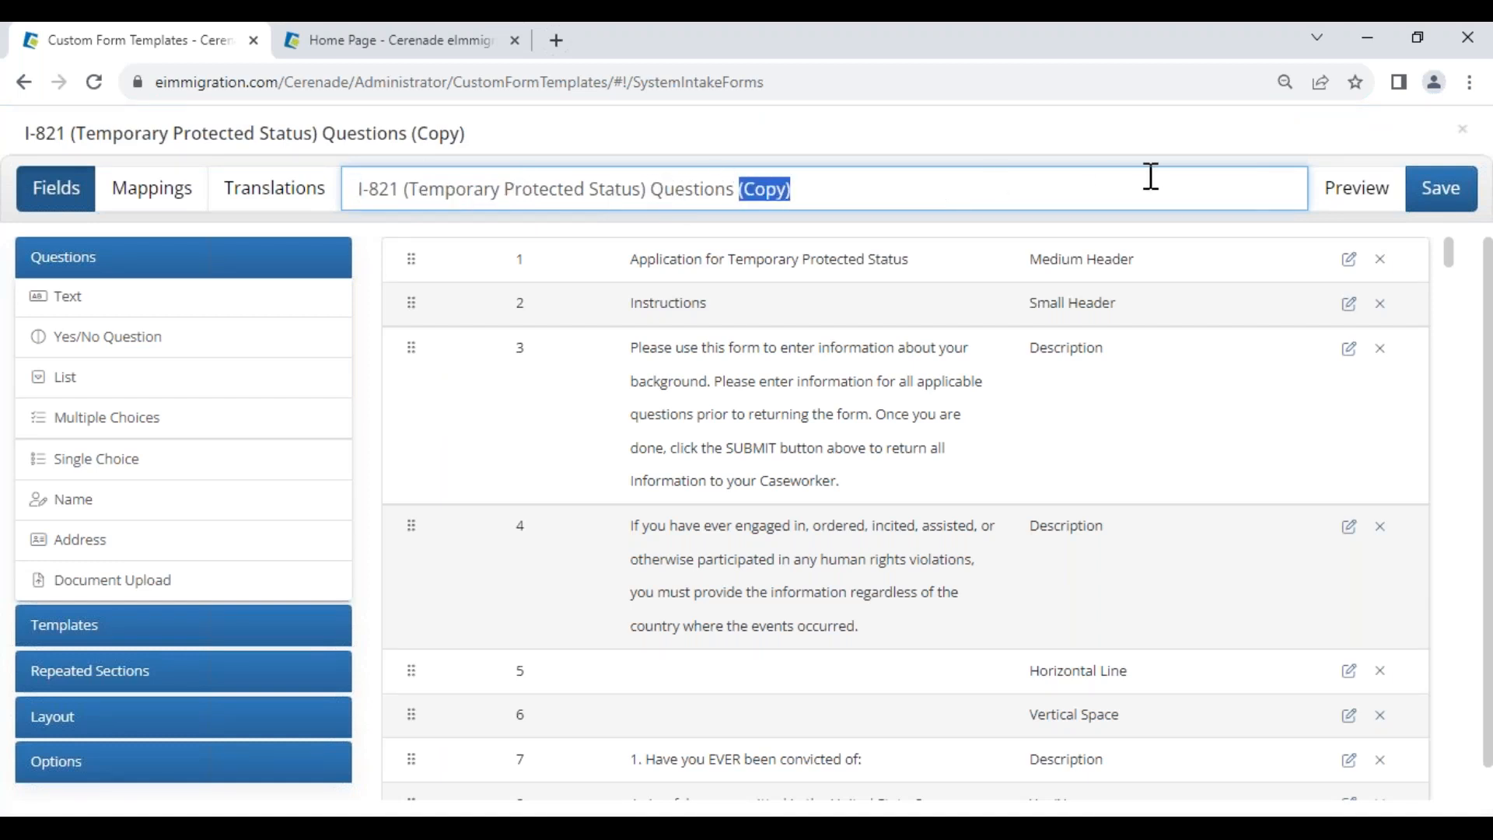
key("BackSpace")
key("Home")
type("iNITIAL ")
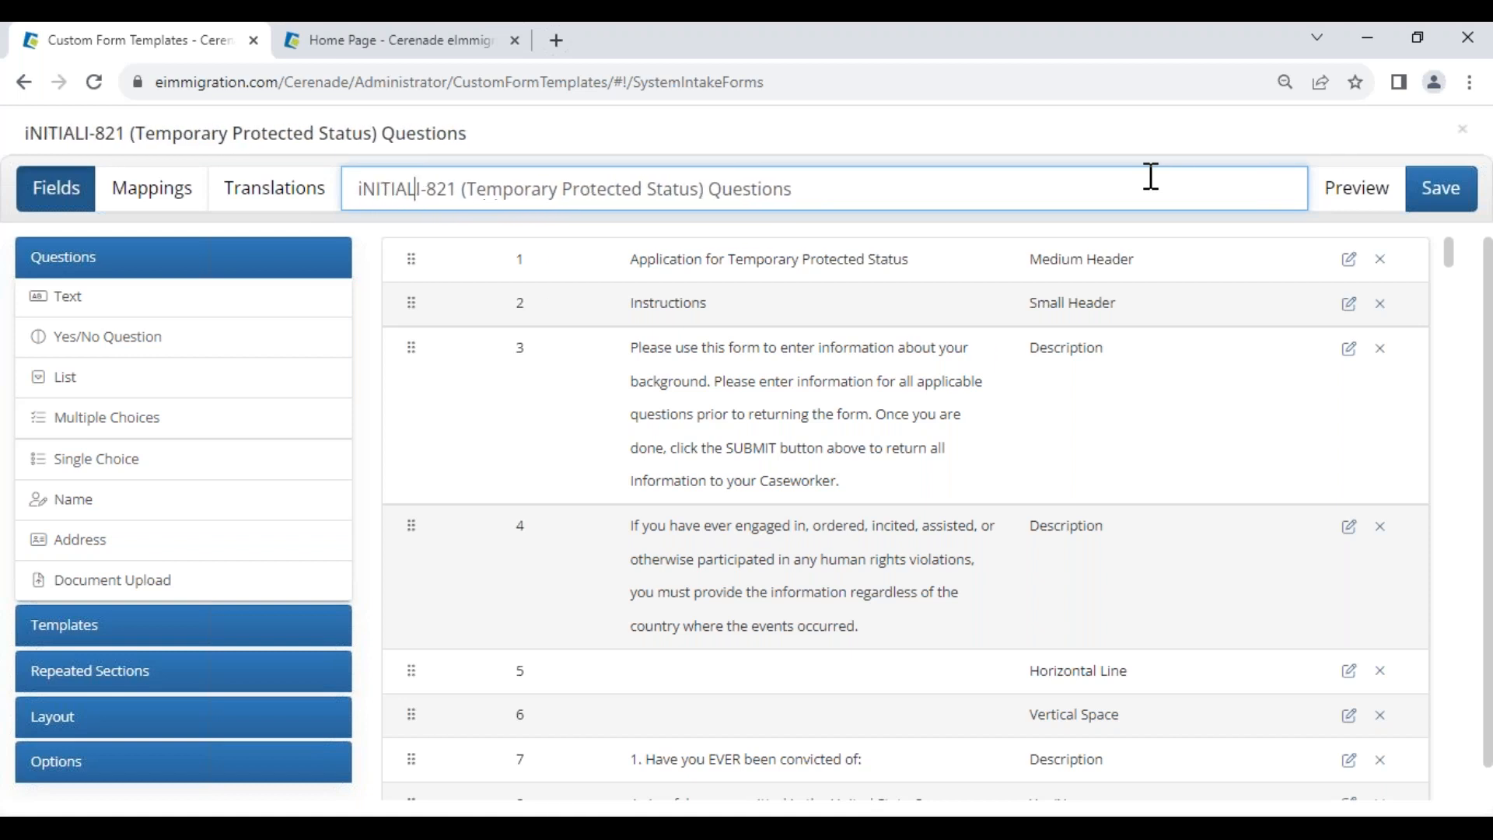
type("iTAKE")
key("BackSpace")
key("BackSpace")
key("BackSpace")
key("BackSpace")
key("BackSpace")
key("BackSpace")
key("BackSpace")
key("BackSpace")
key("BackSpace")
key("BackSpace")
key("BackSpace")
key("BackSpace")
key("BackSpace")
key("BackSpace")
type("Initial Intake Form for")
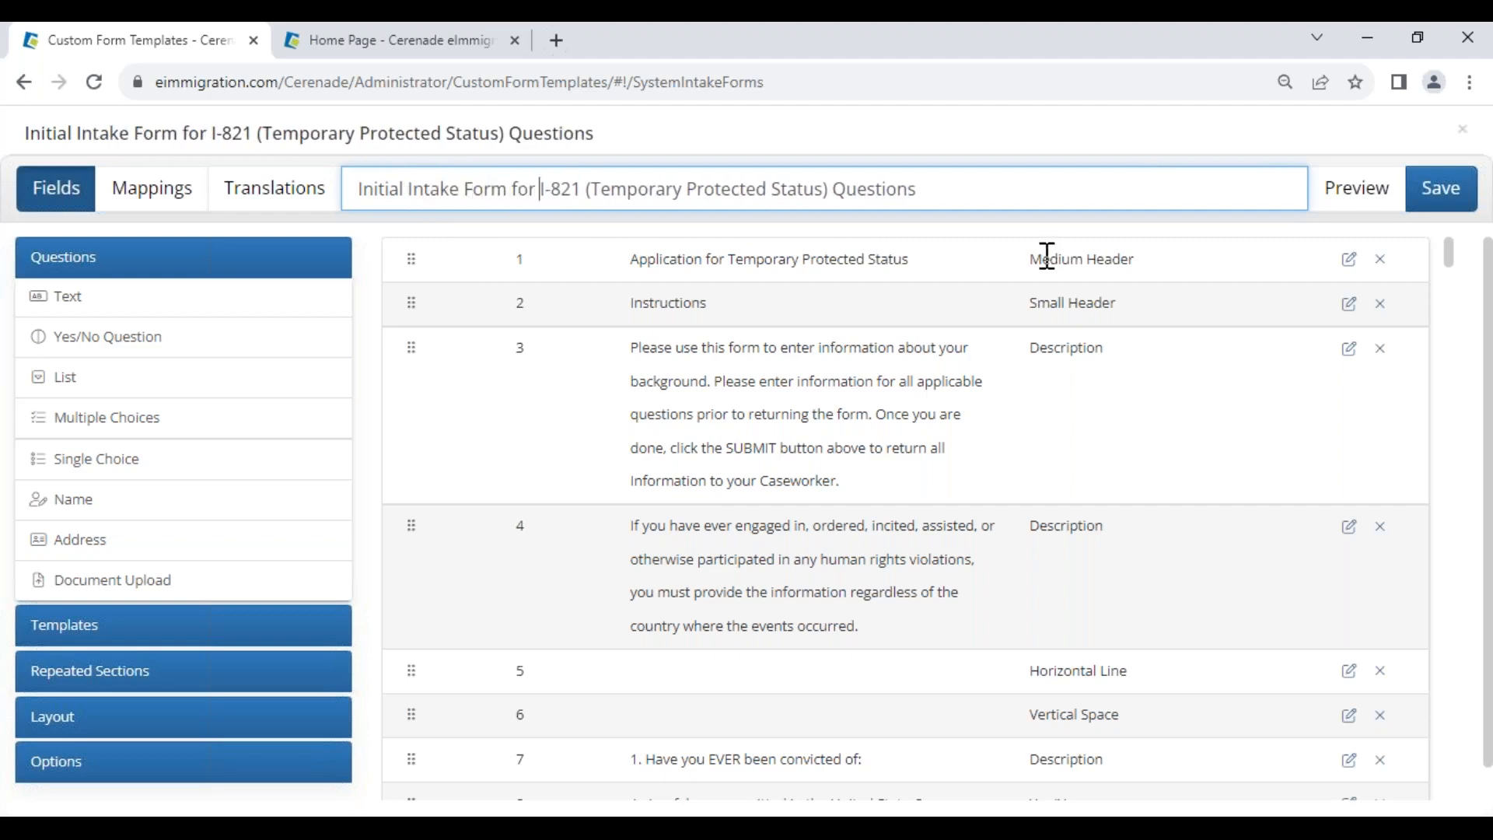
key("BackSpace")
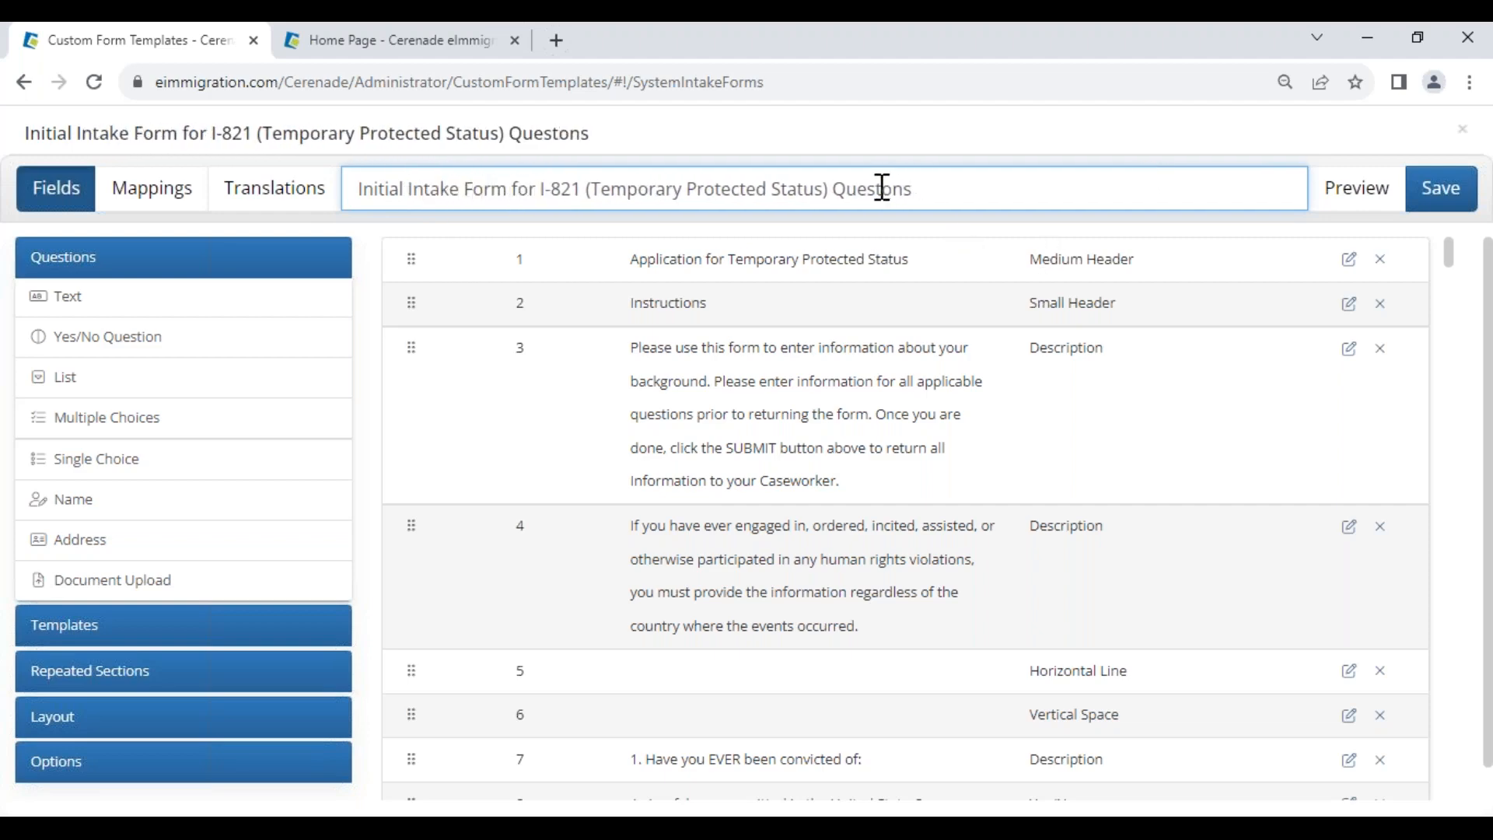
double_click(882, 186)
key("BackSpace")
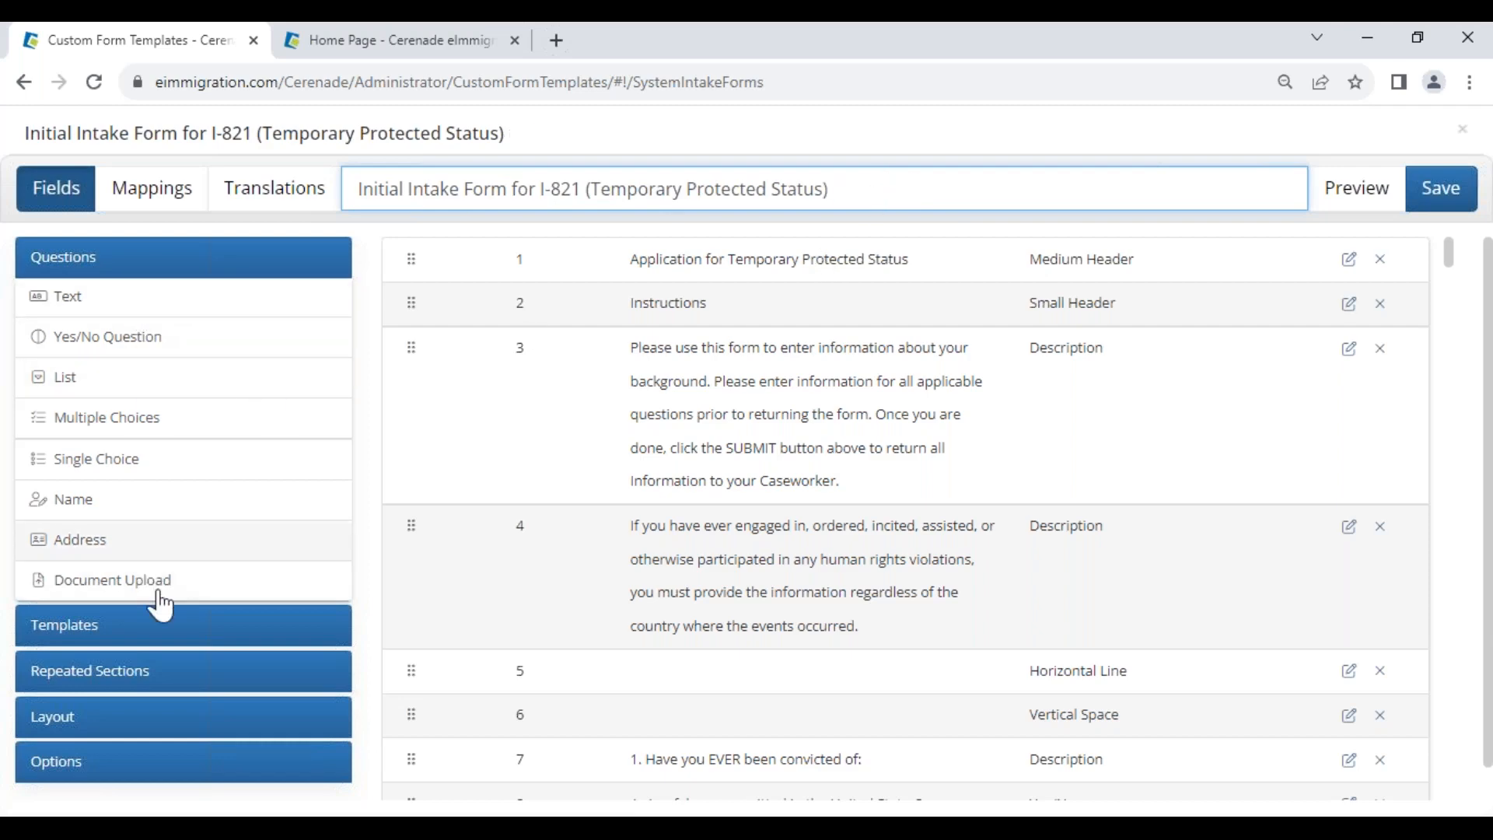
- Add the repeated sections Other Names, Previous Addresses, Marriage History, Employment History, Education History and Client Children to the form
left_click(35, 262)
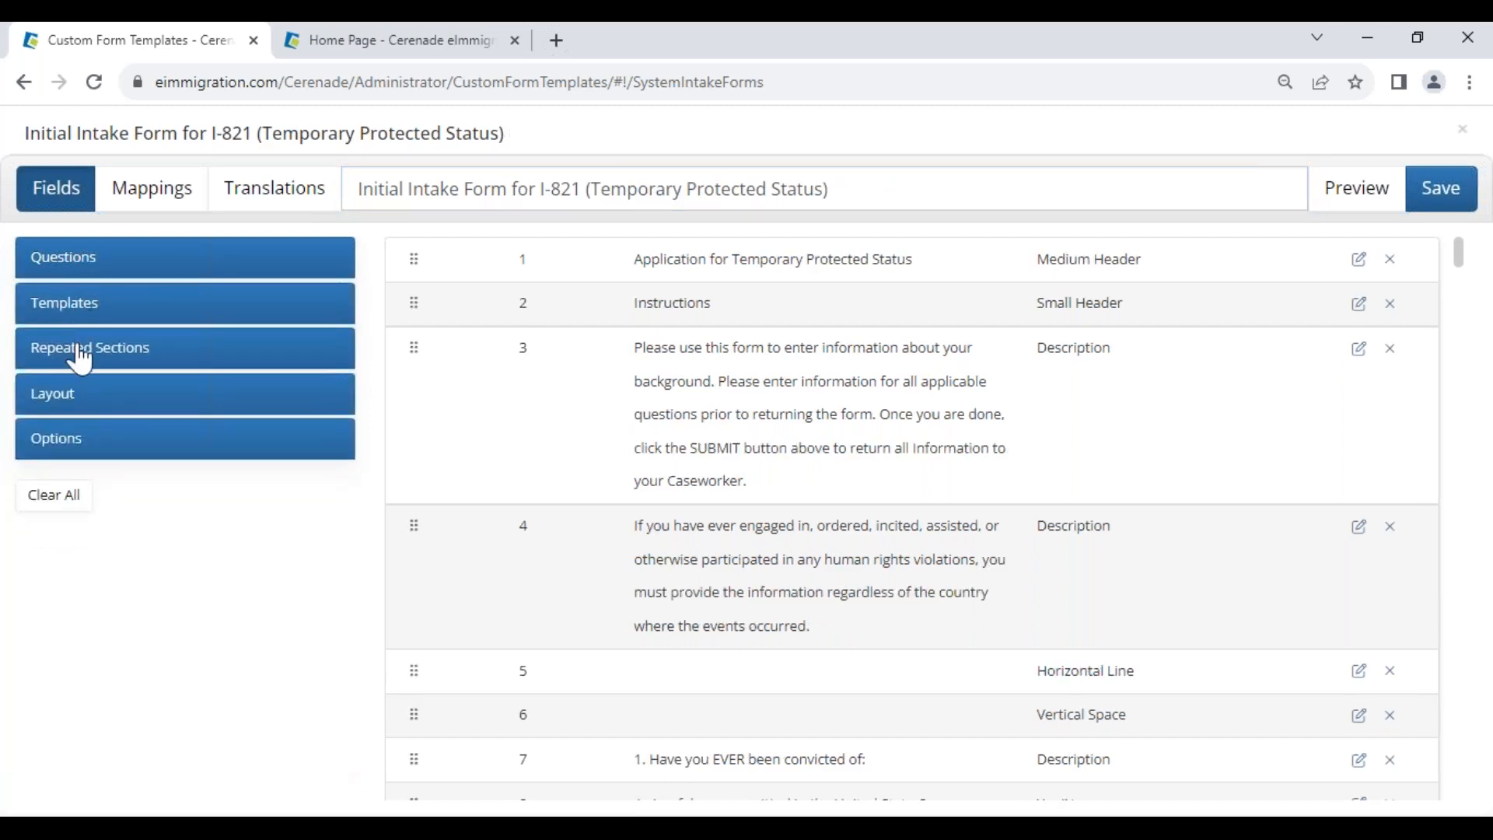
left_click(80, 356)
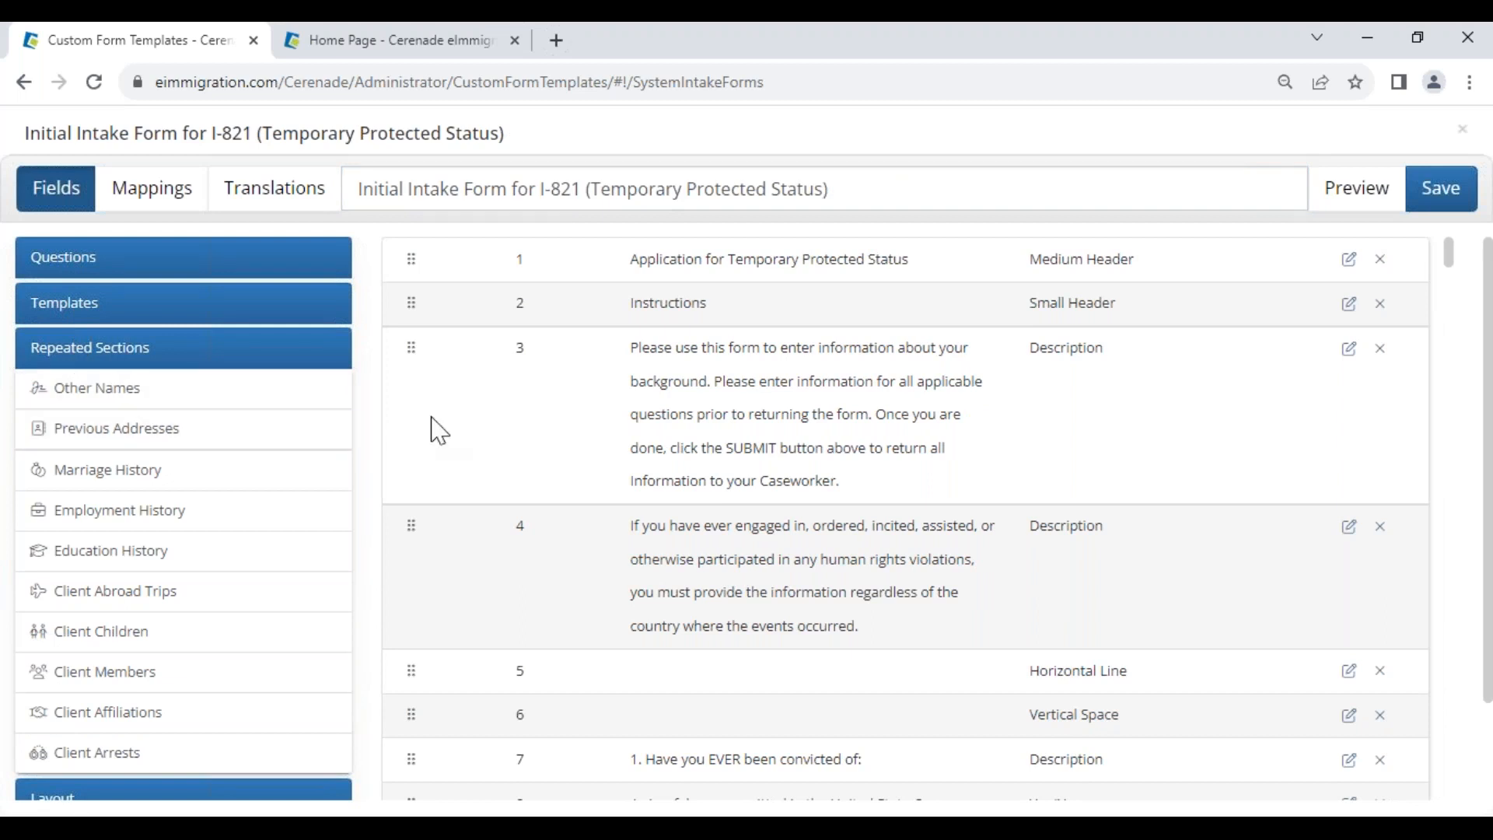
scroll(665, 622, "down", 3)
left_click_drag(627, 540, 856, 669)
left_click(704, 700)
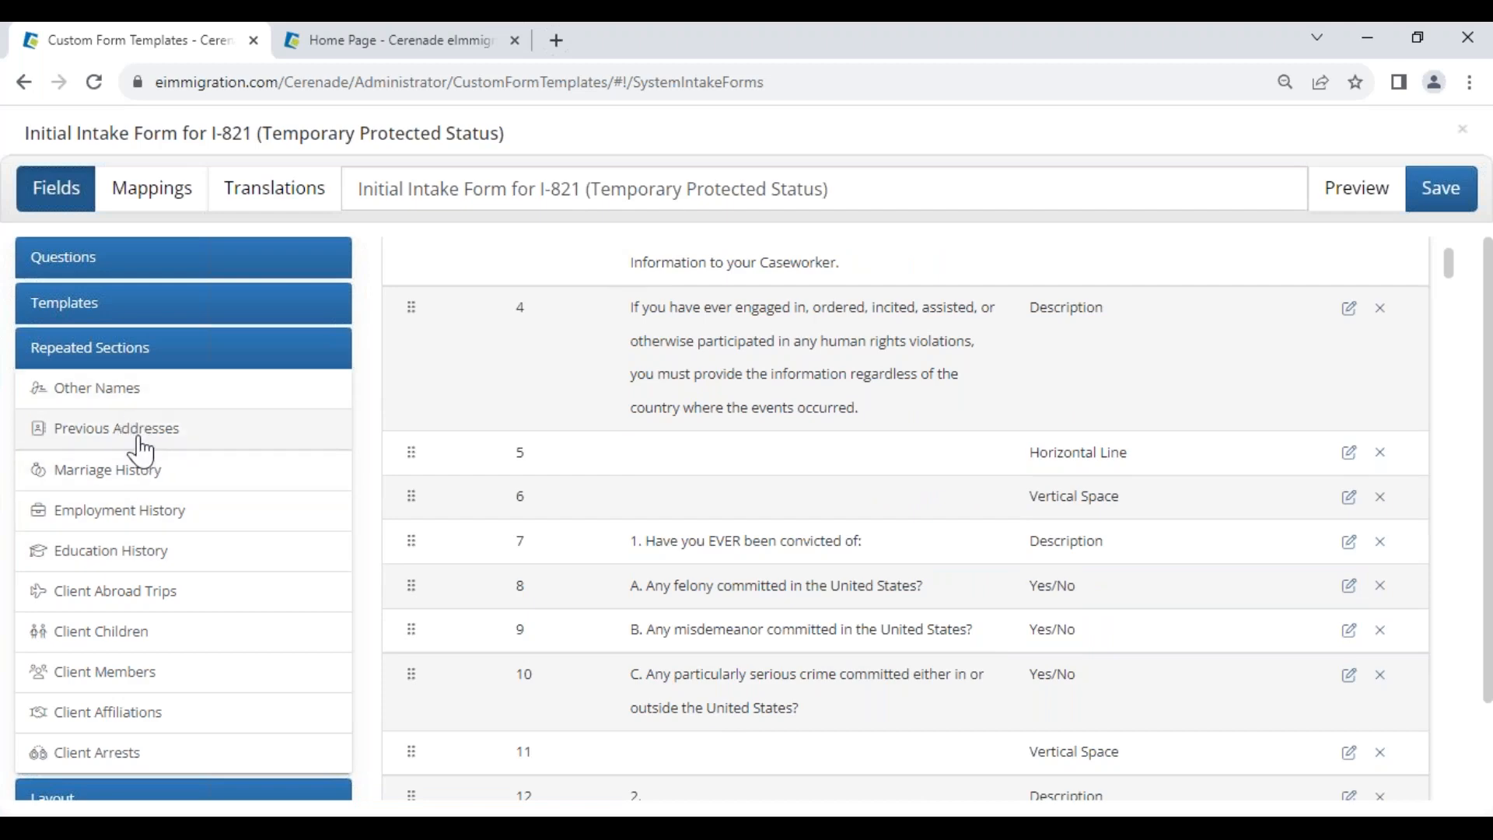
left_click(121, 398)
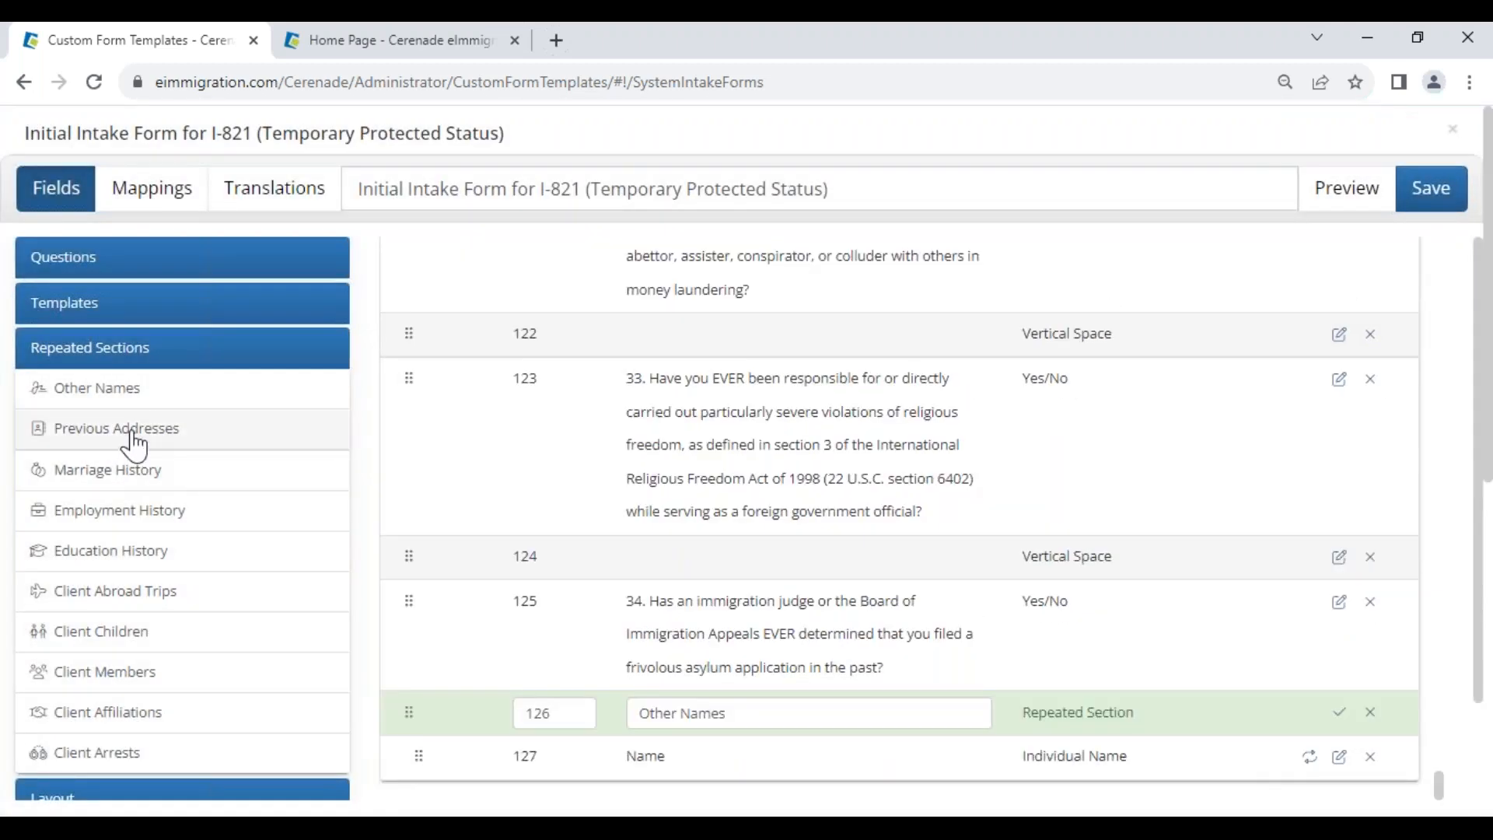
left_click(128, 437)
left_click(134, 469)
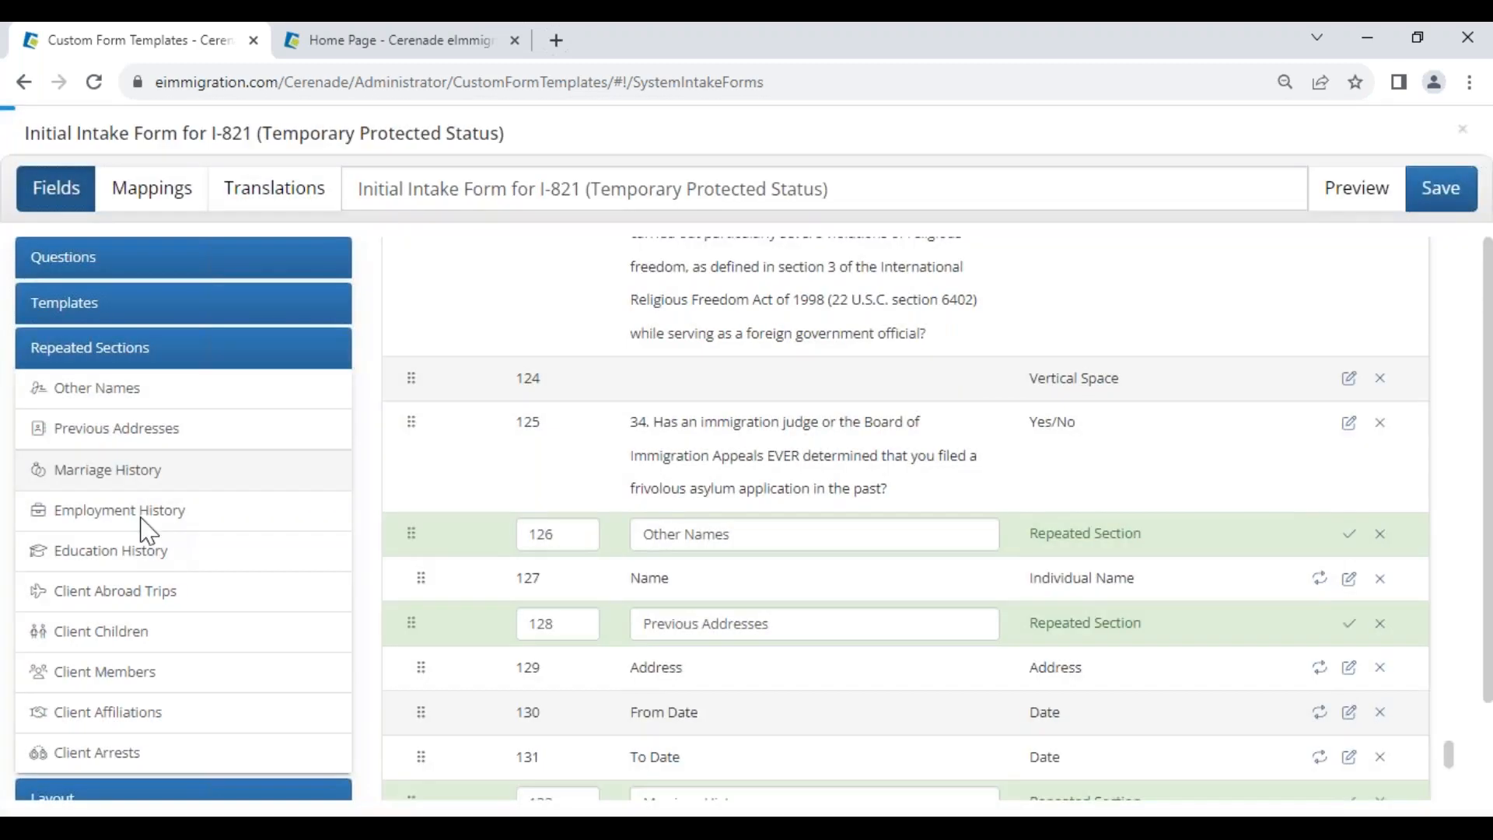
left_click(143, 519)
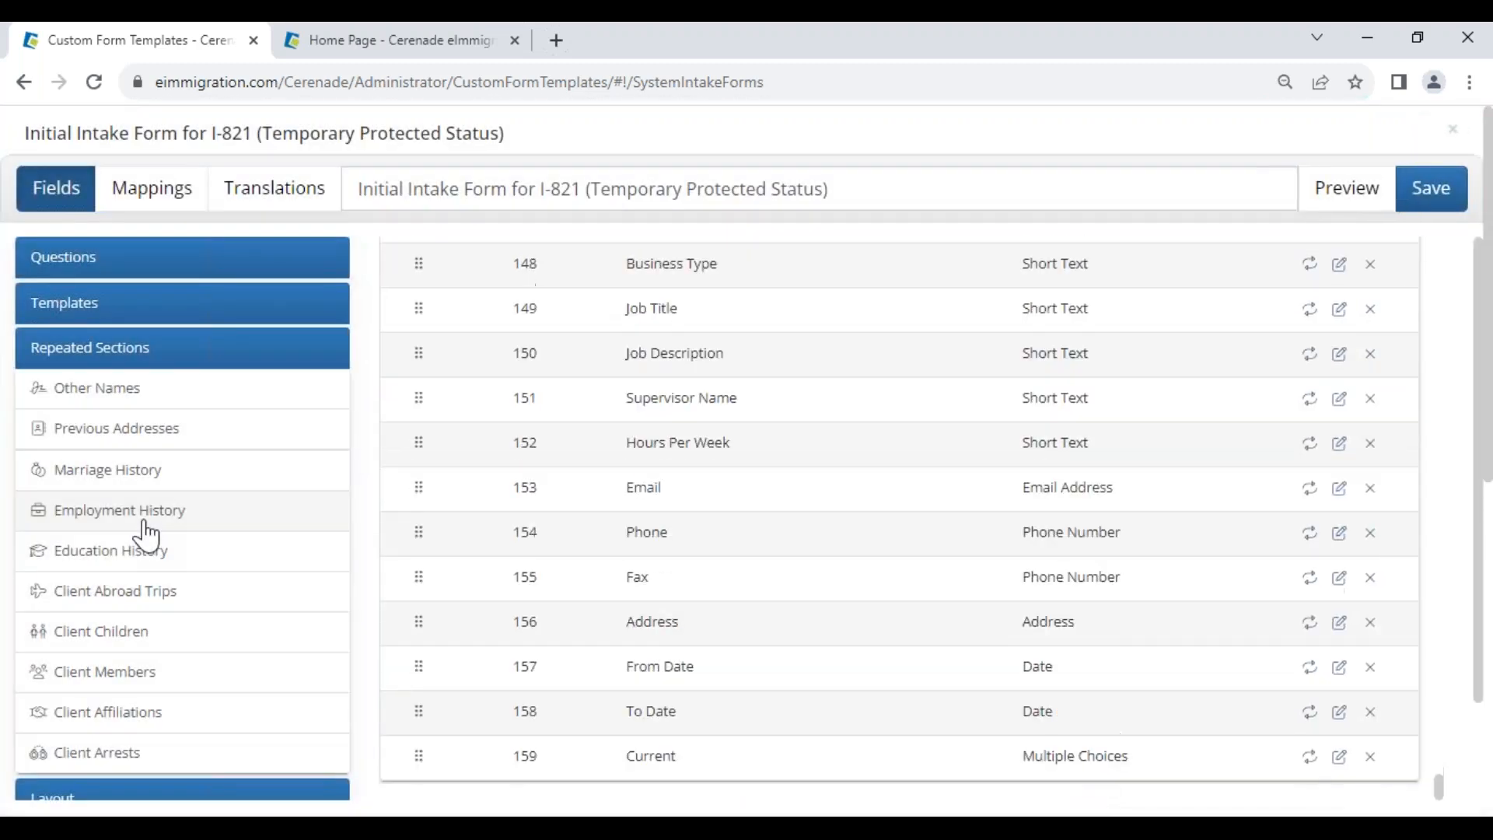
left_click(147, 552)
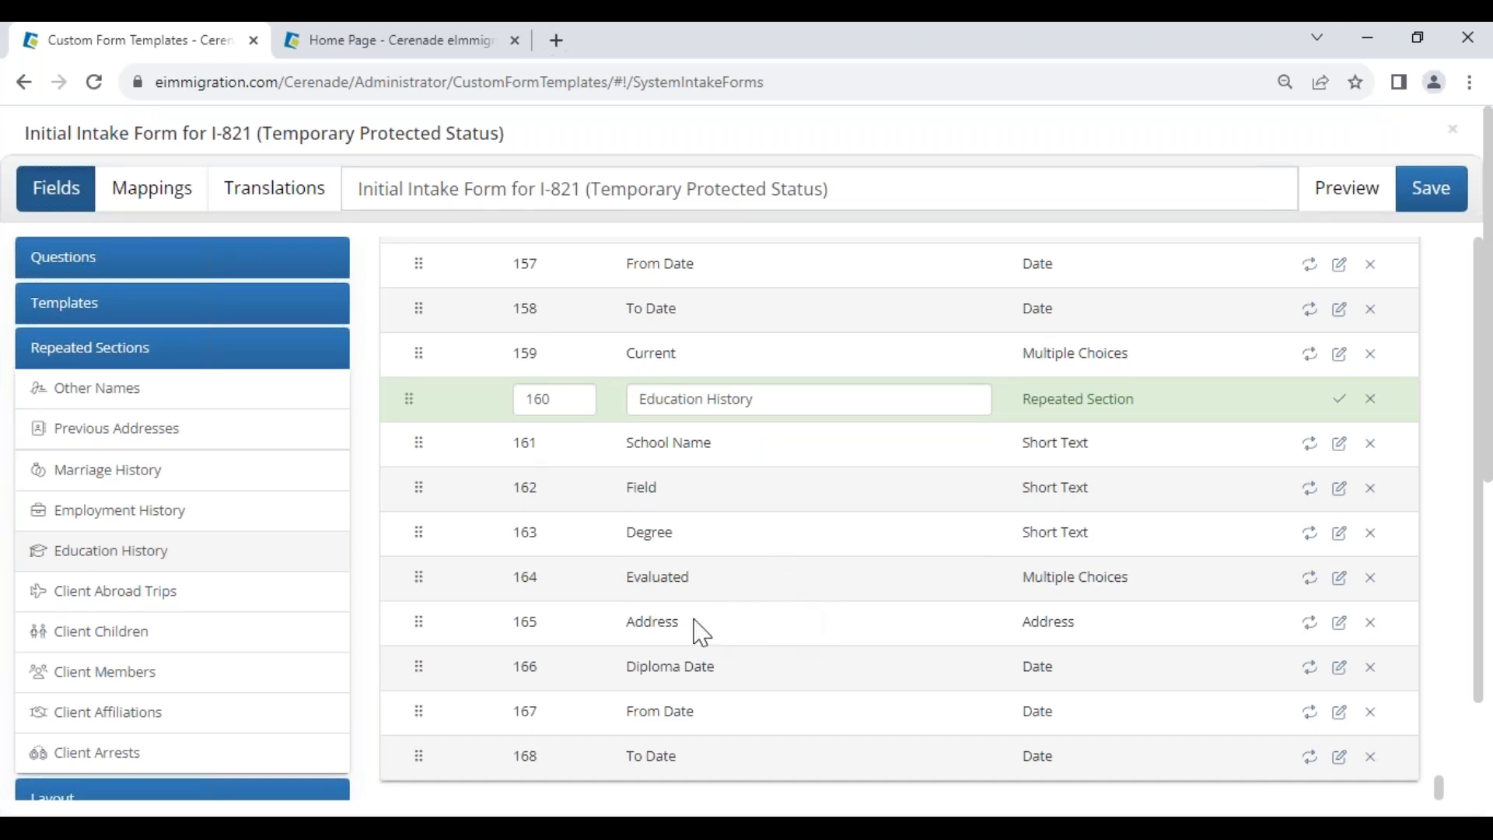
left_click(101, 630)
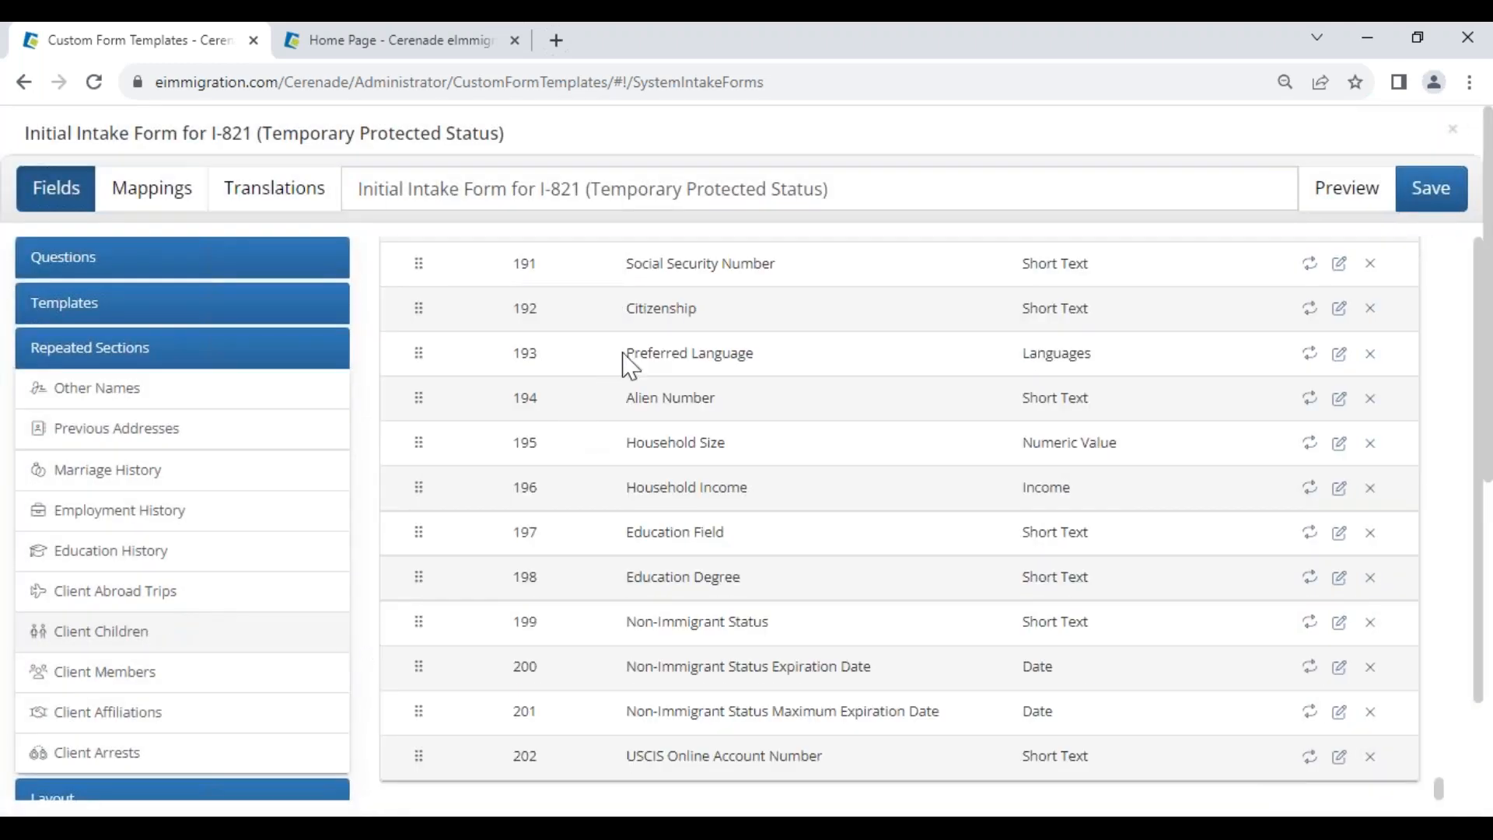
- Remove the Title, Maiden Name and Marital Status fields from the Client Children section
scroll(780, 618, "up", 10)
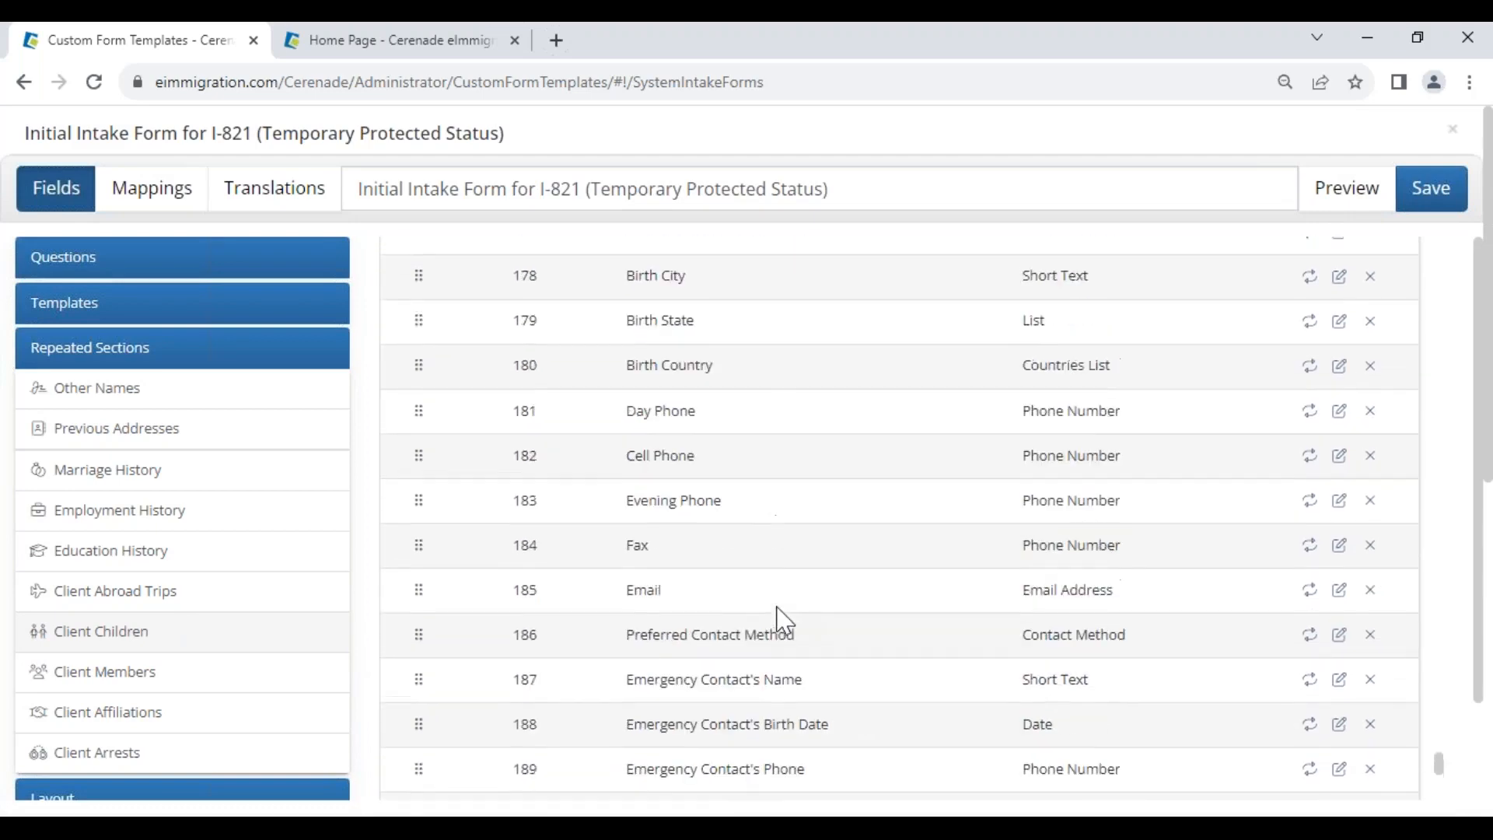
scroll(777, 584, "up", 3)
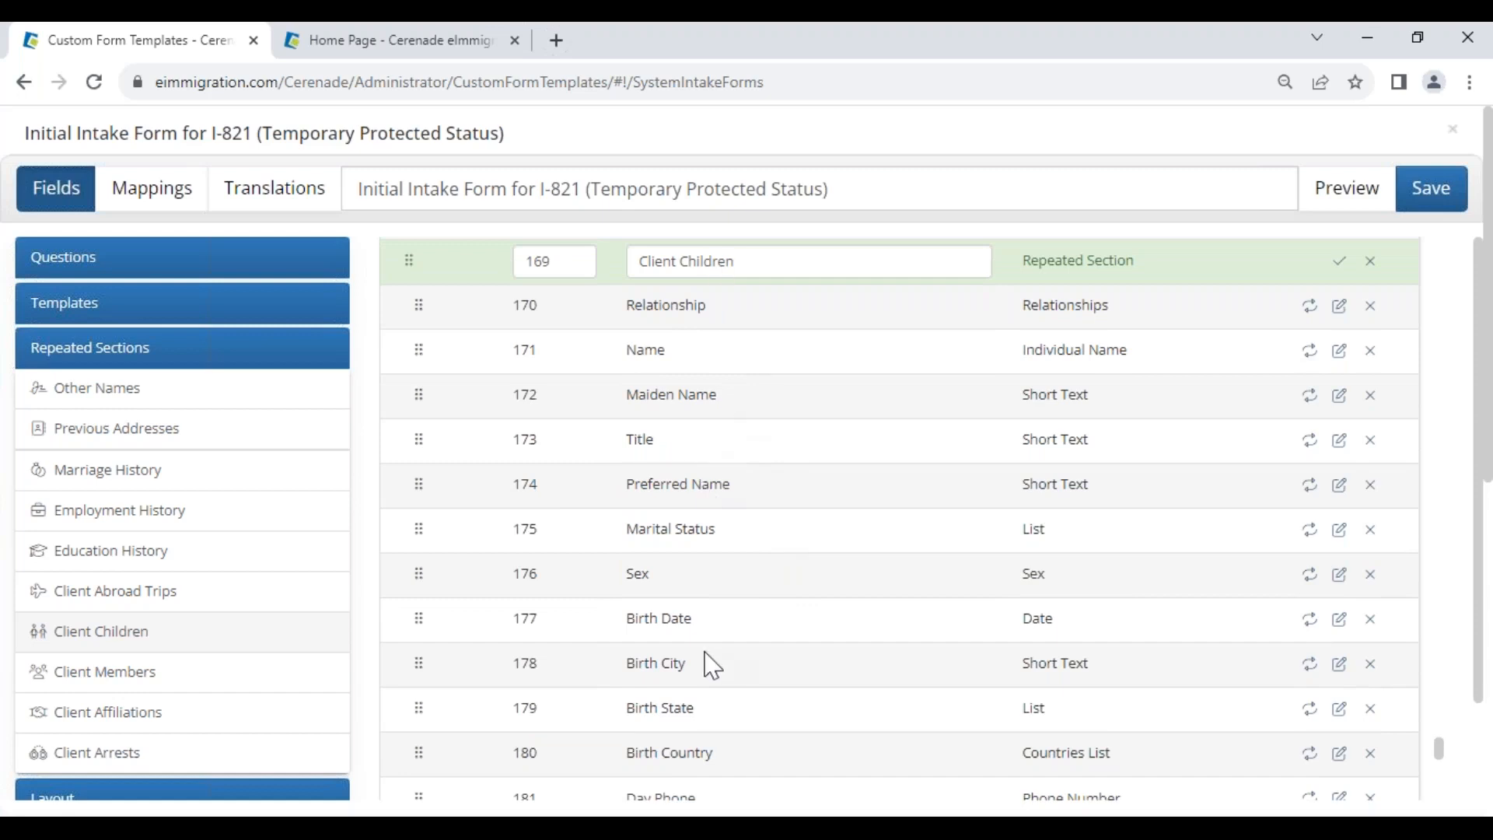
left_click(1370, 440)
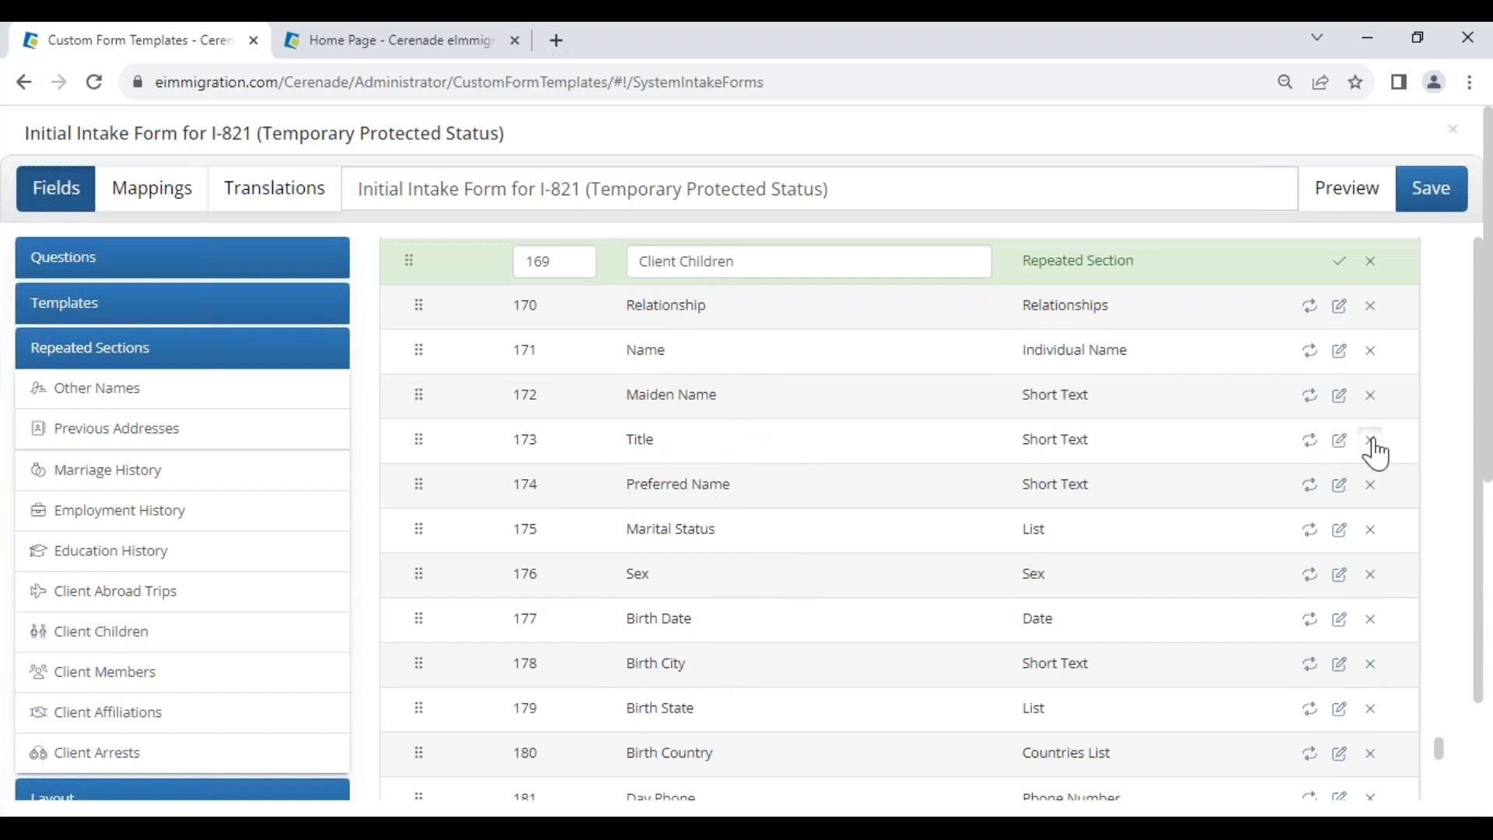
left_click(1370, 396)
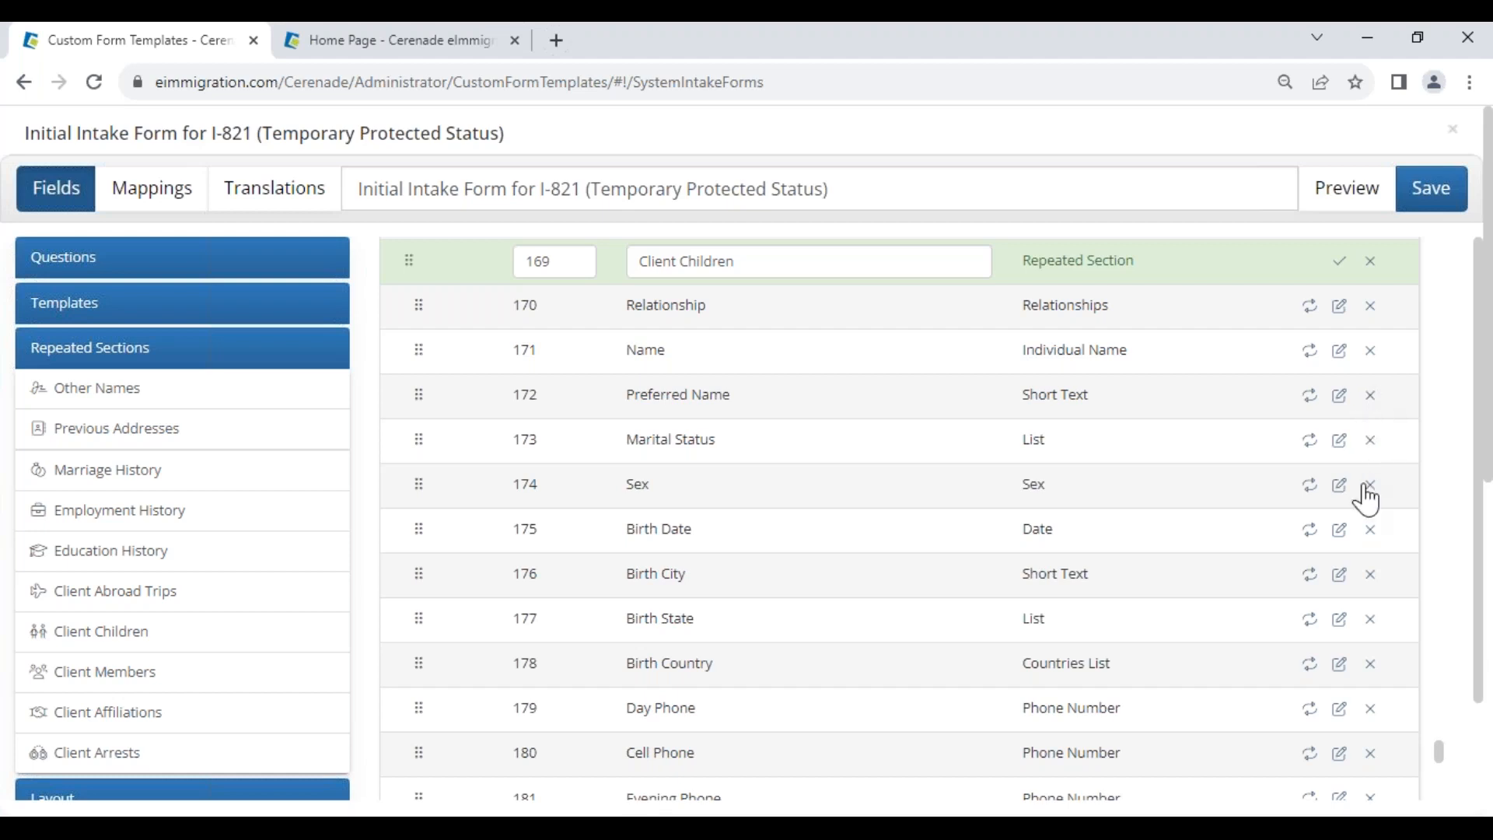
left_click(1371, 440)
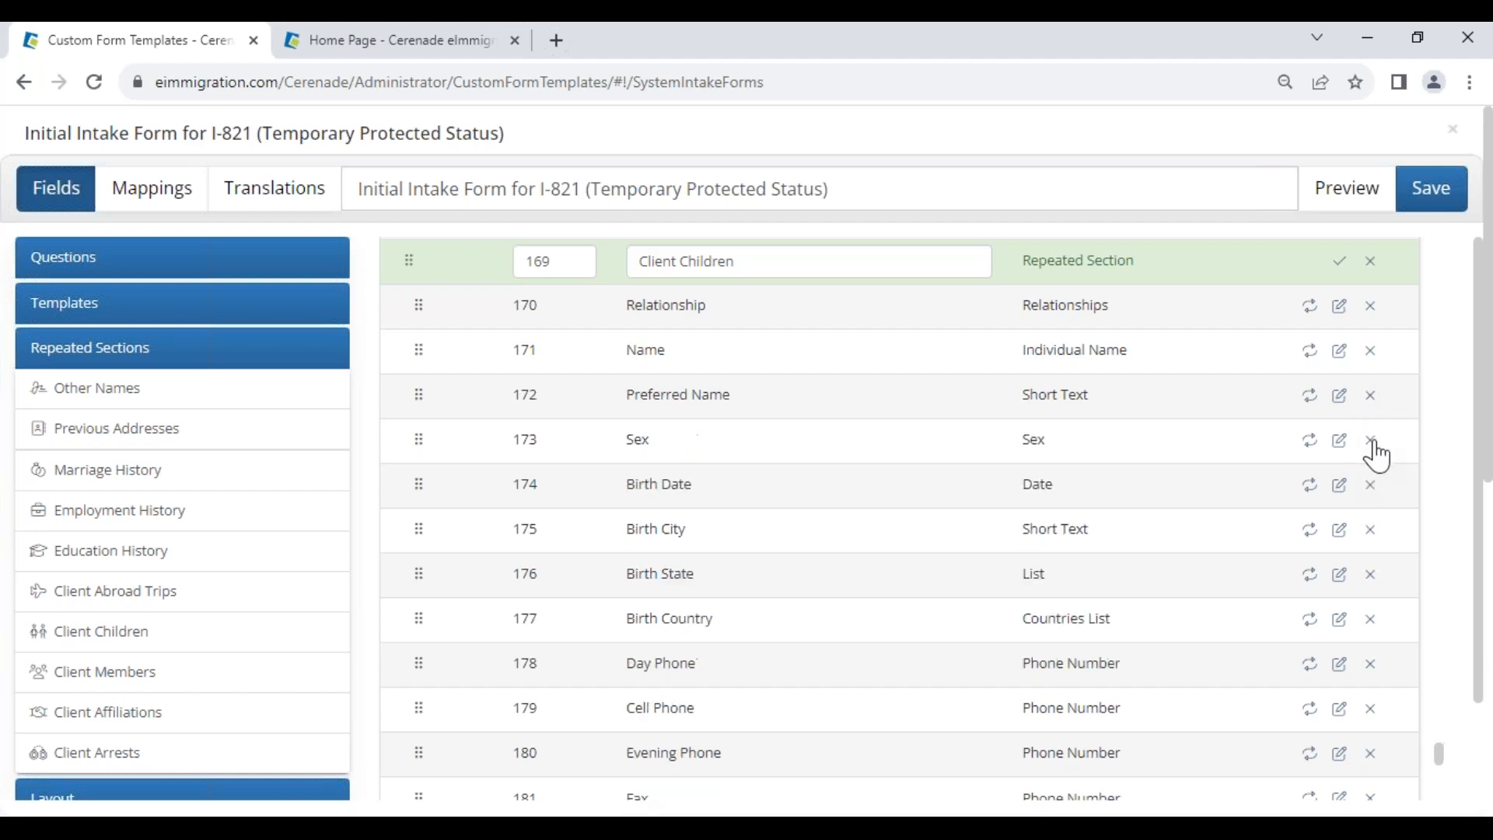
- Remove Fax, Preferred Contact Method, the emergency contact fields up to Social Security Number, and Preferred Name from the Client Children section
scroll(1386, 659, "down", 1)
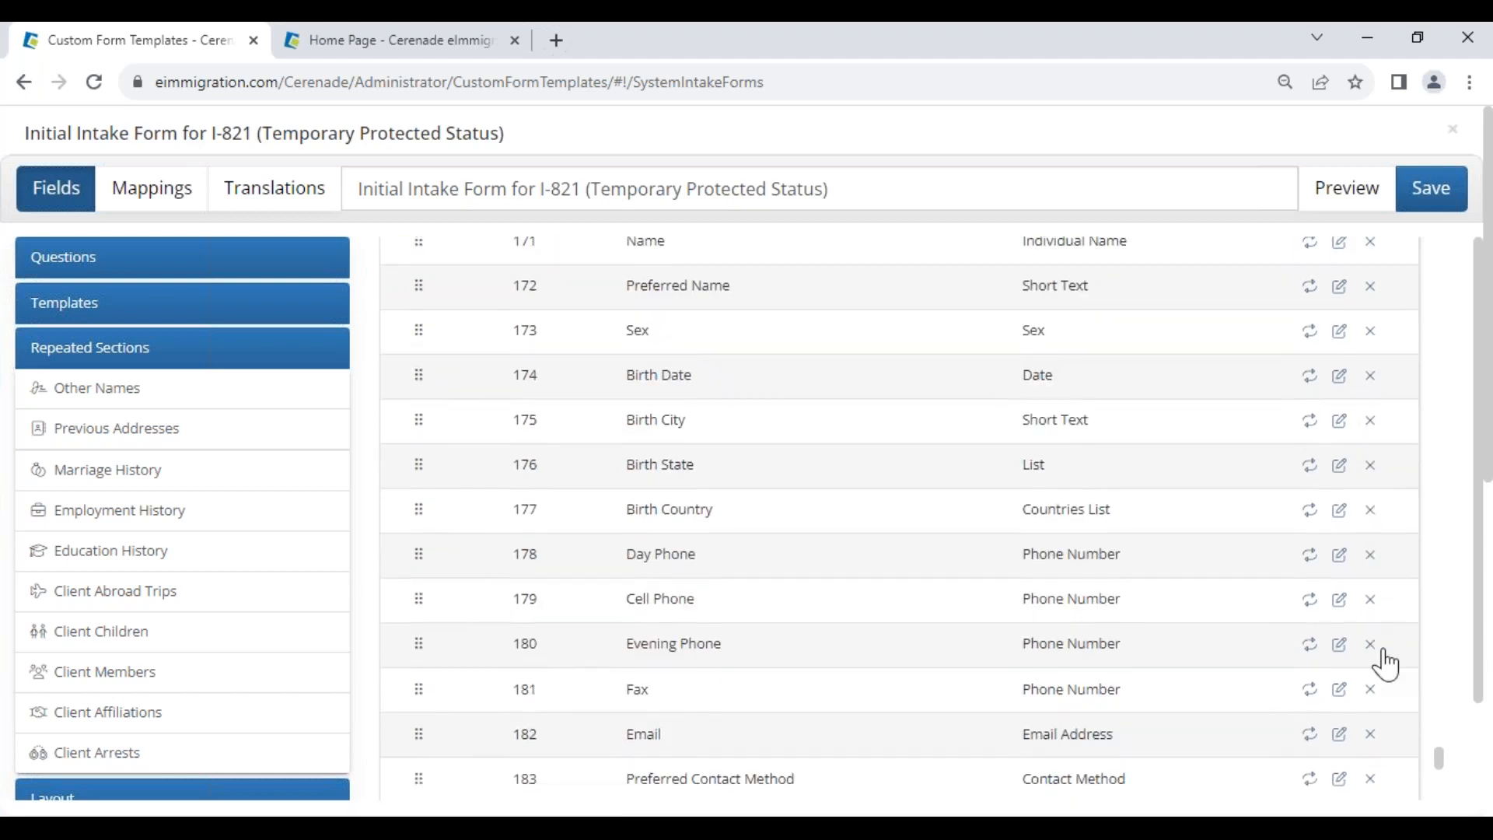
left_click(1370, 690)
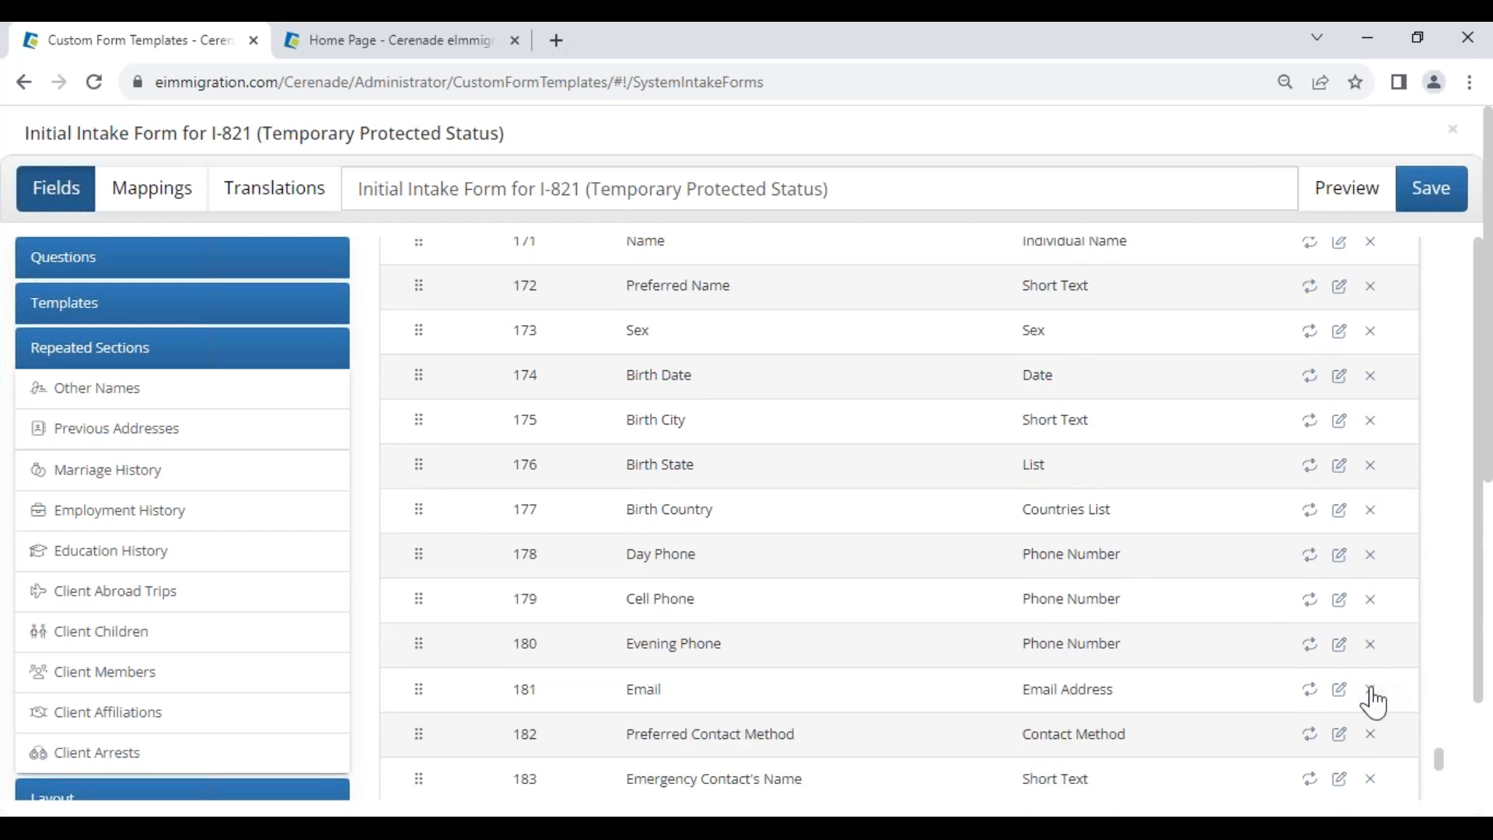
left_click(1370, 734)
left_click(1370, 734)
left_click(1371, 734)
left_click(1370, 734)
left_click(1370, 734)
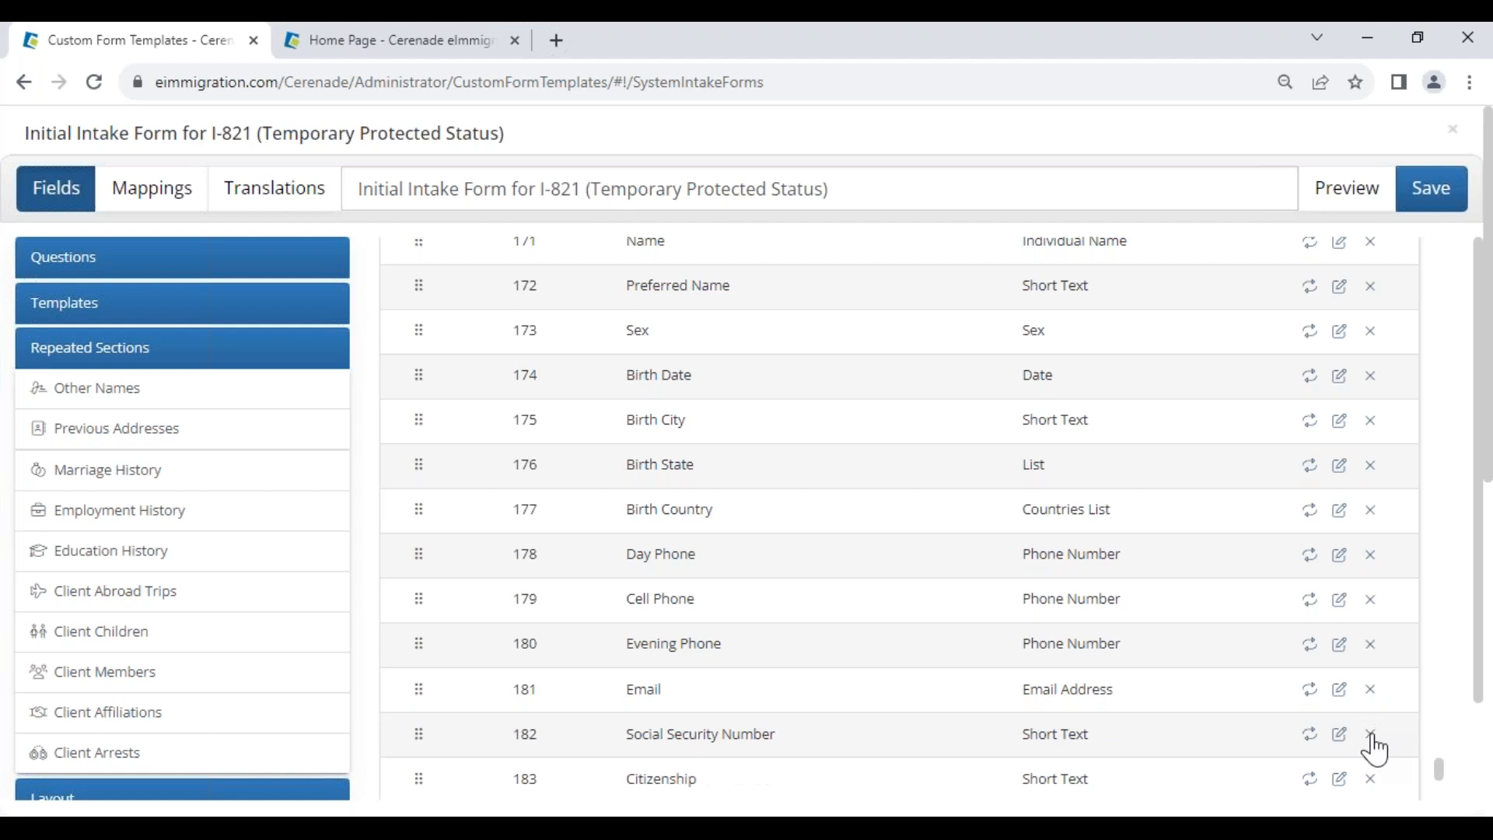
scroll(685, 389, "up", 5)
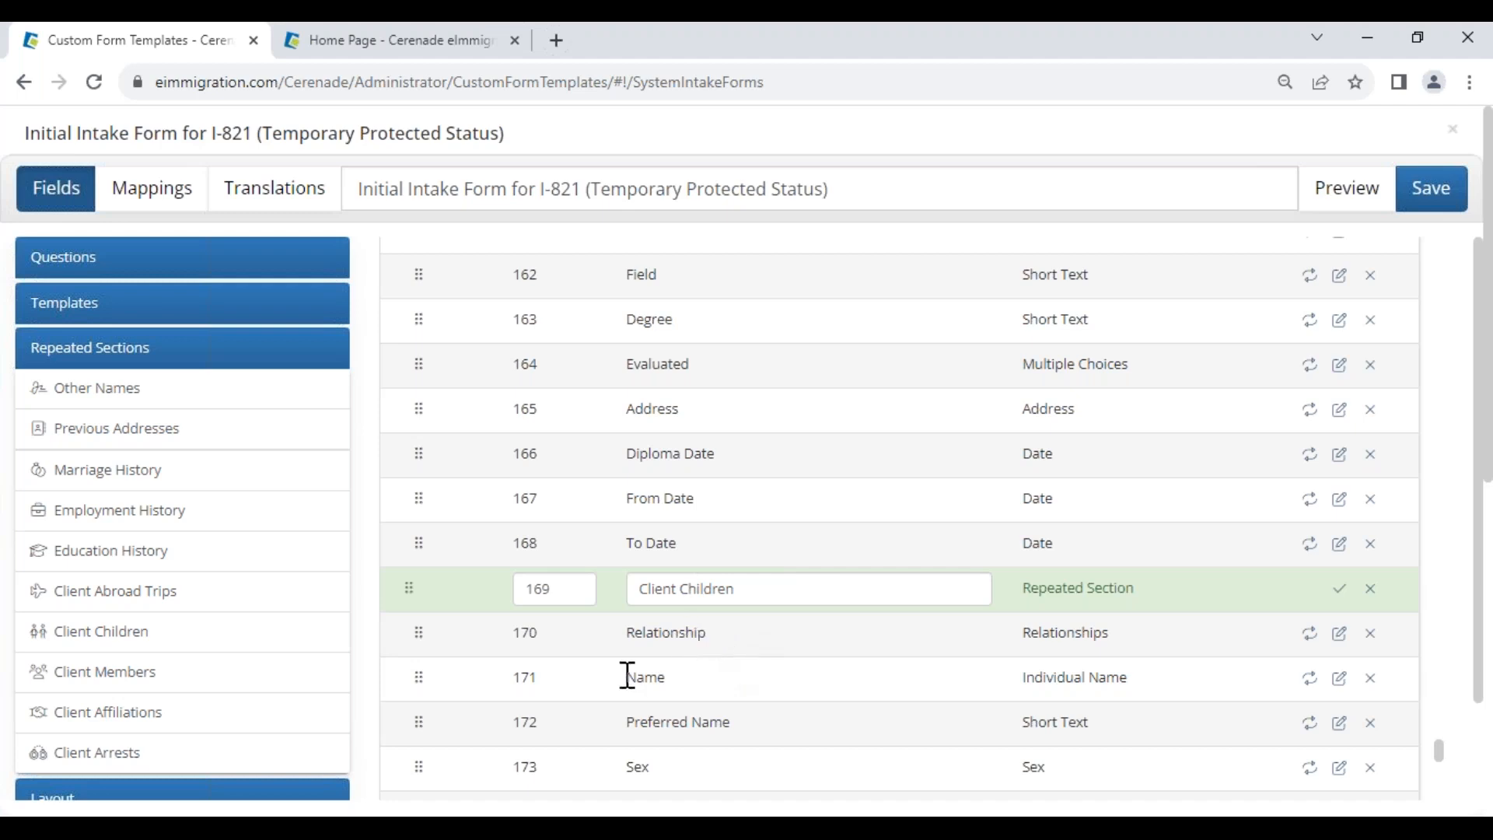
left_click(1370, 723)
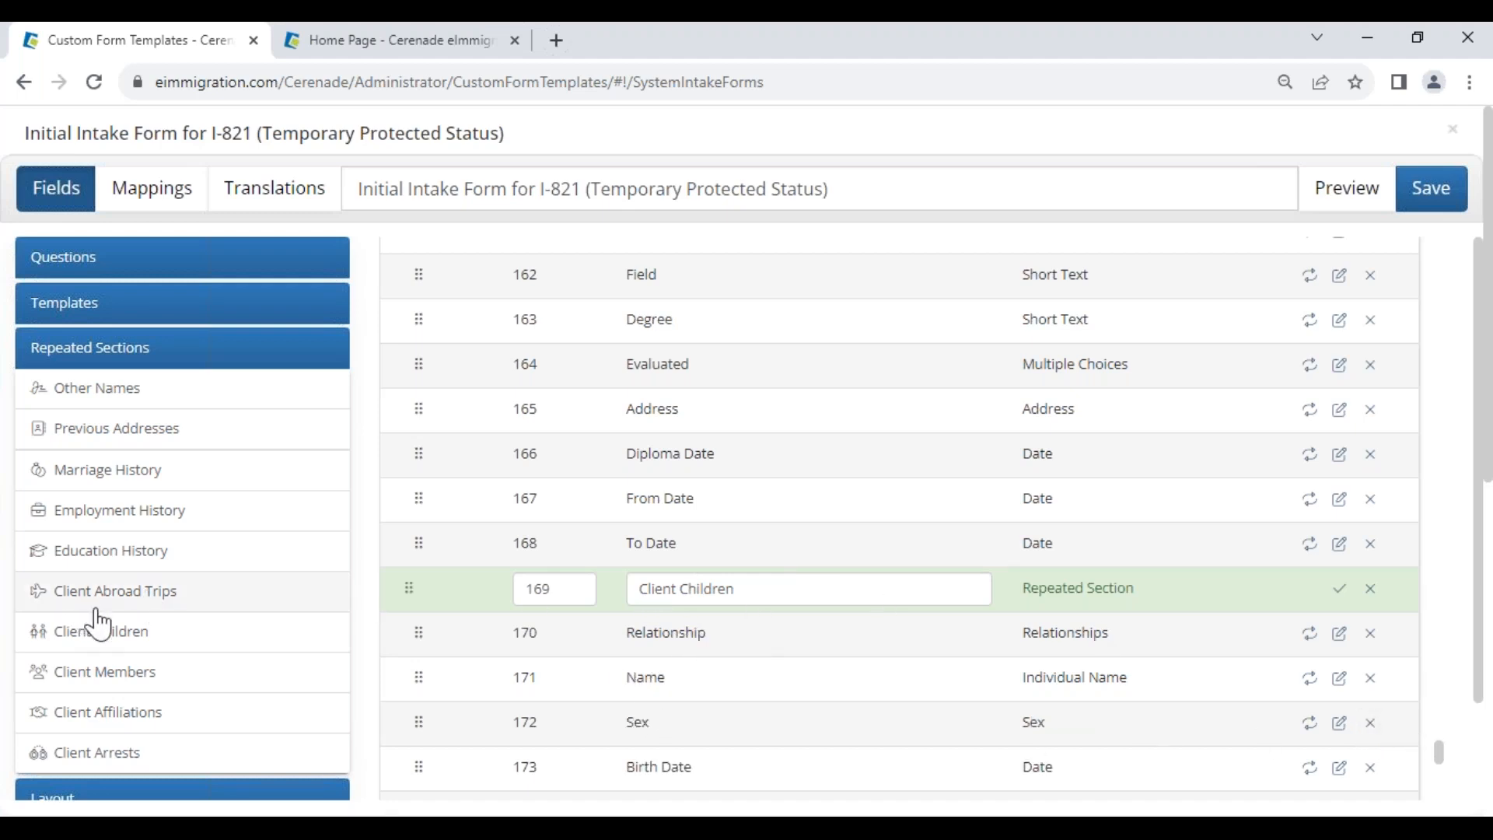
- Enable the Add Logo option for the intake form
scroll(101, 538, "down", 1)
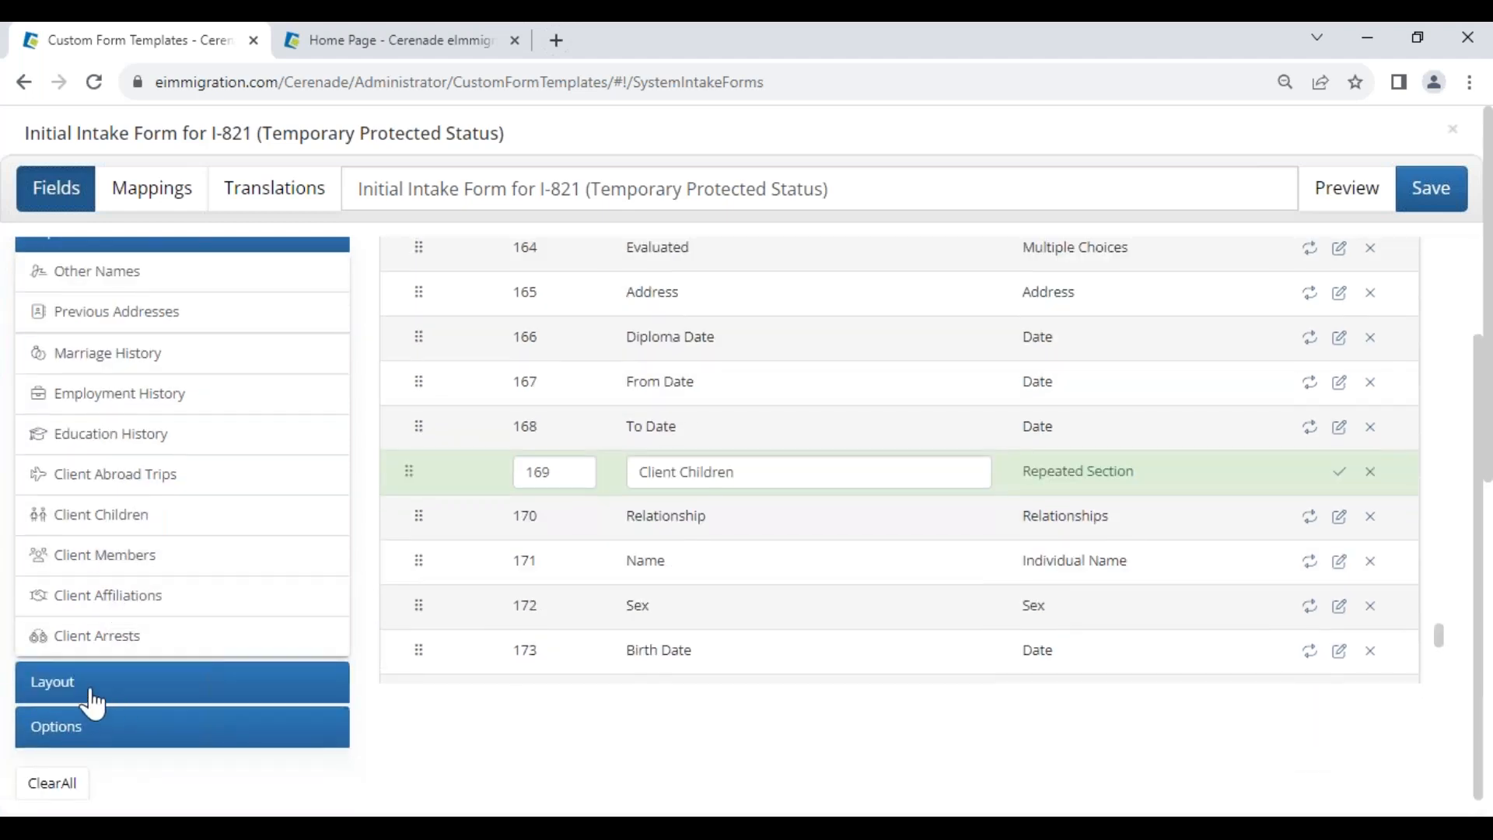
left_click(92, 688)
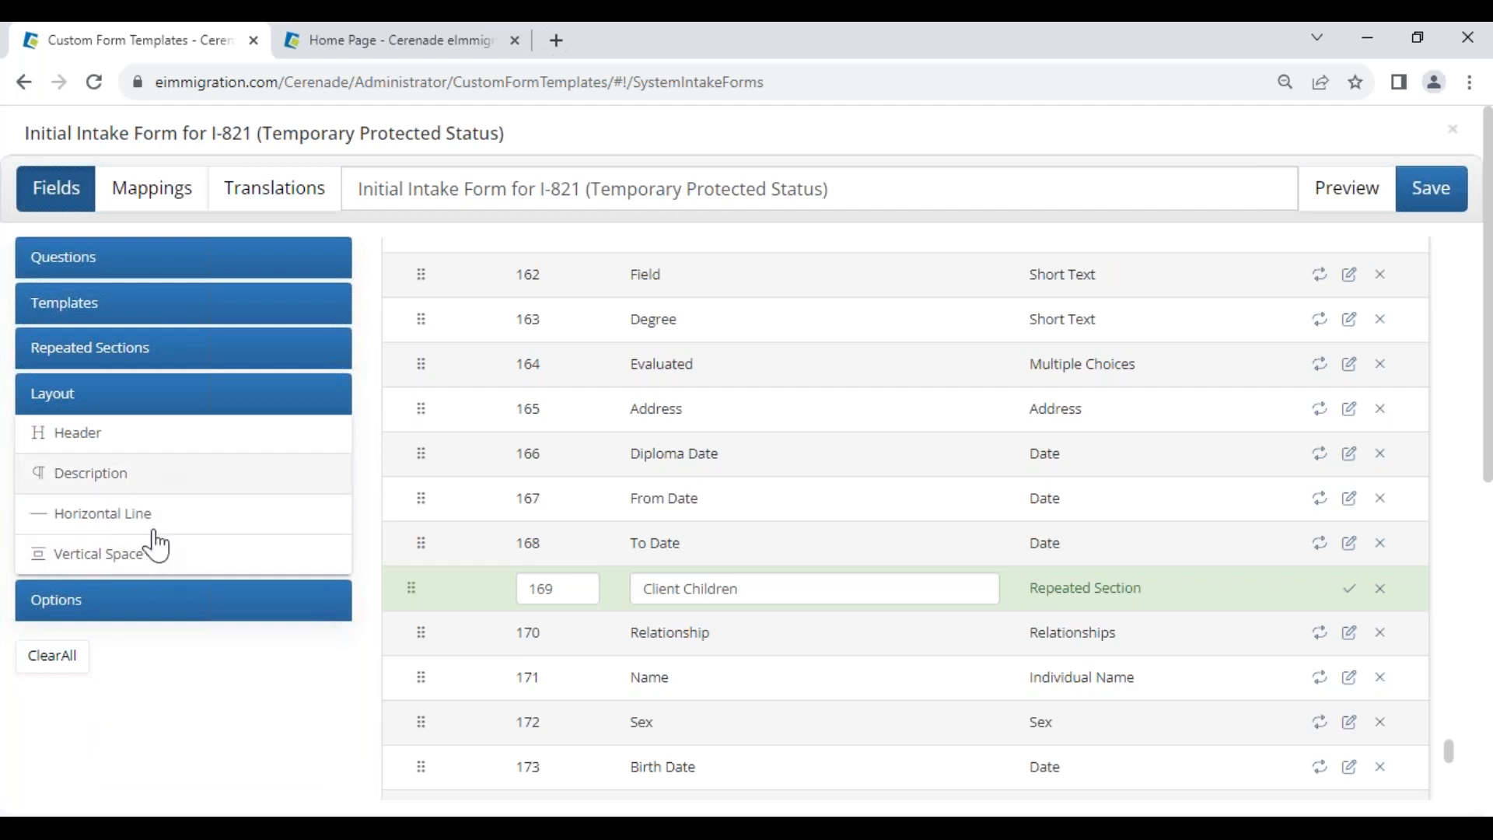
left_click(116, 613)
left_click(329, 477)
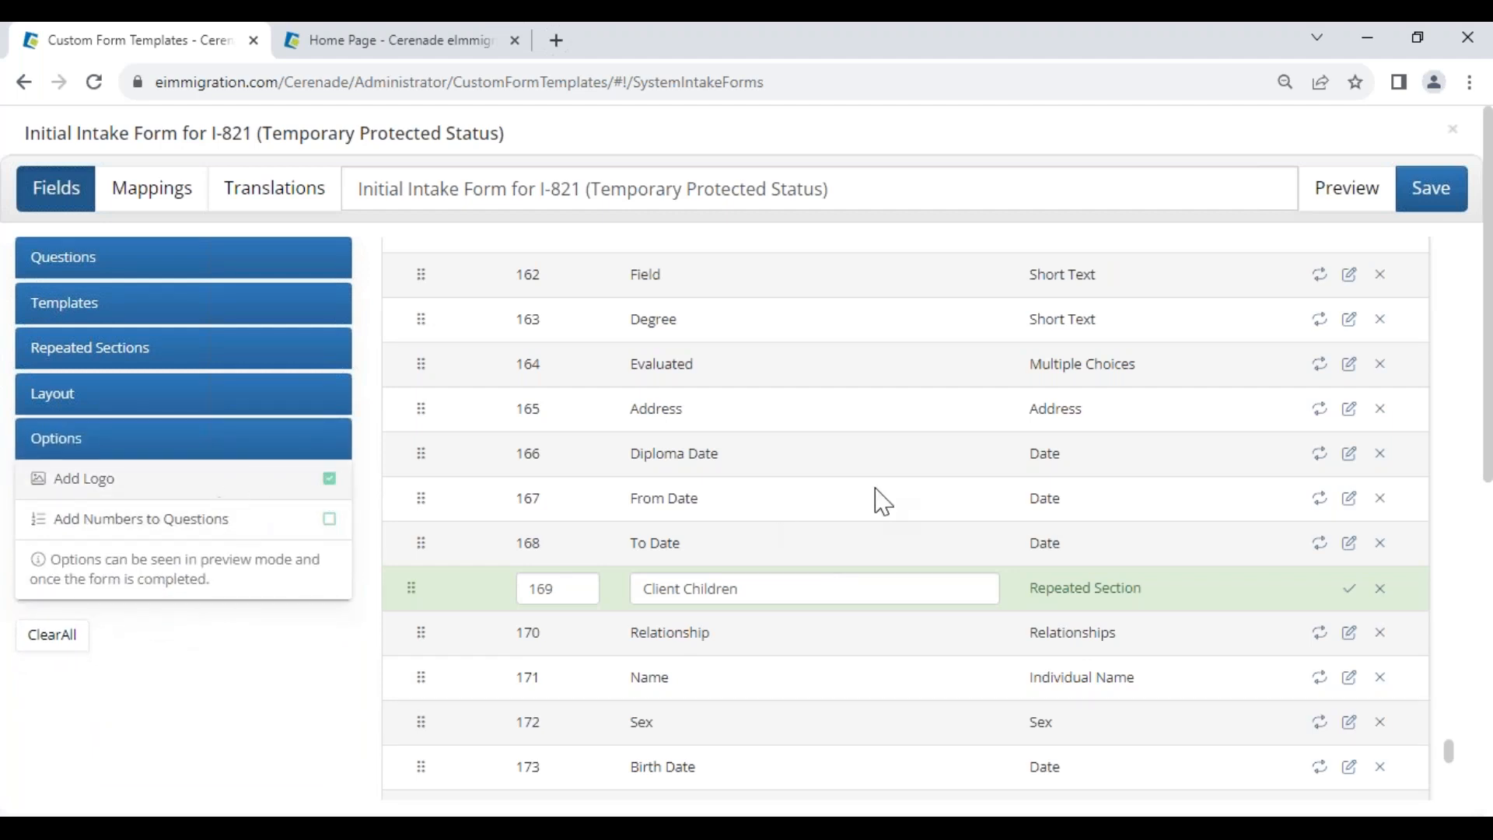
- Add a Short Text question "Country under they are seeking" to the intake form as item number 1
left_click(109, 260)
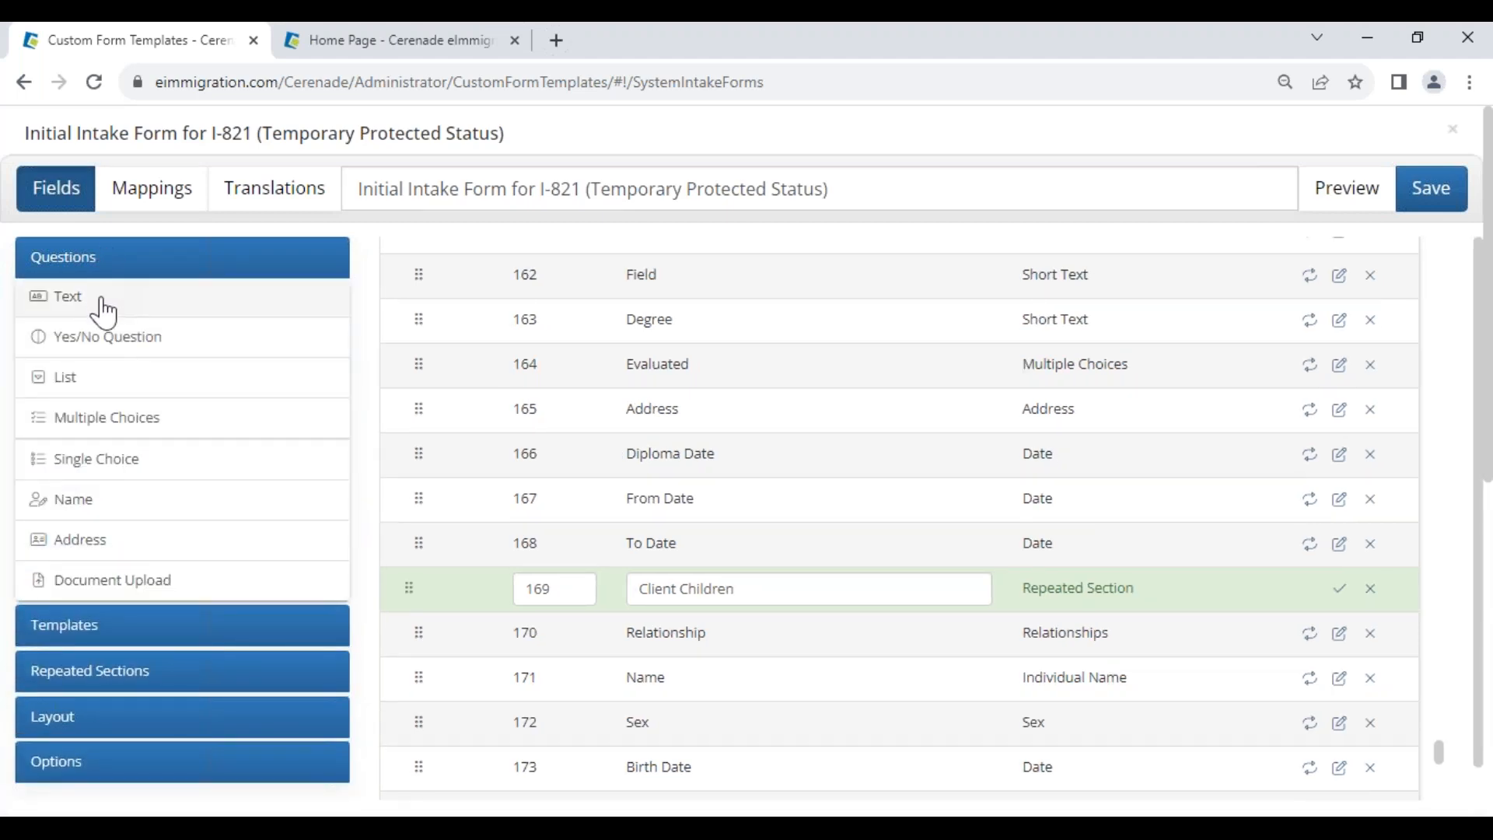
left_click(102, 300)
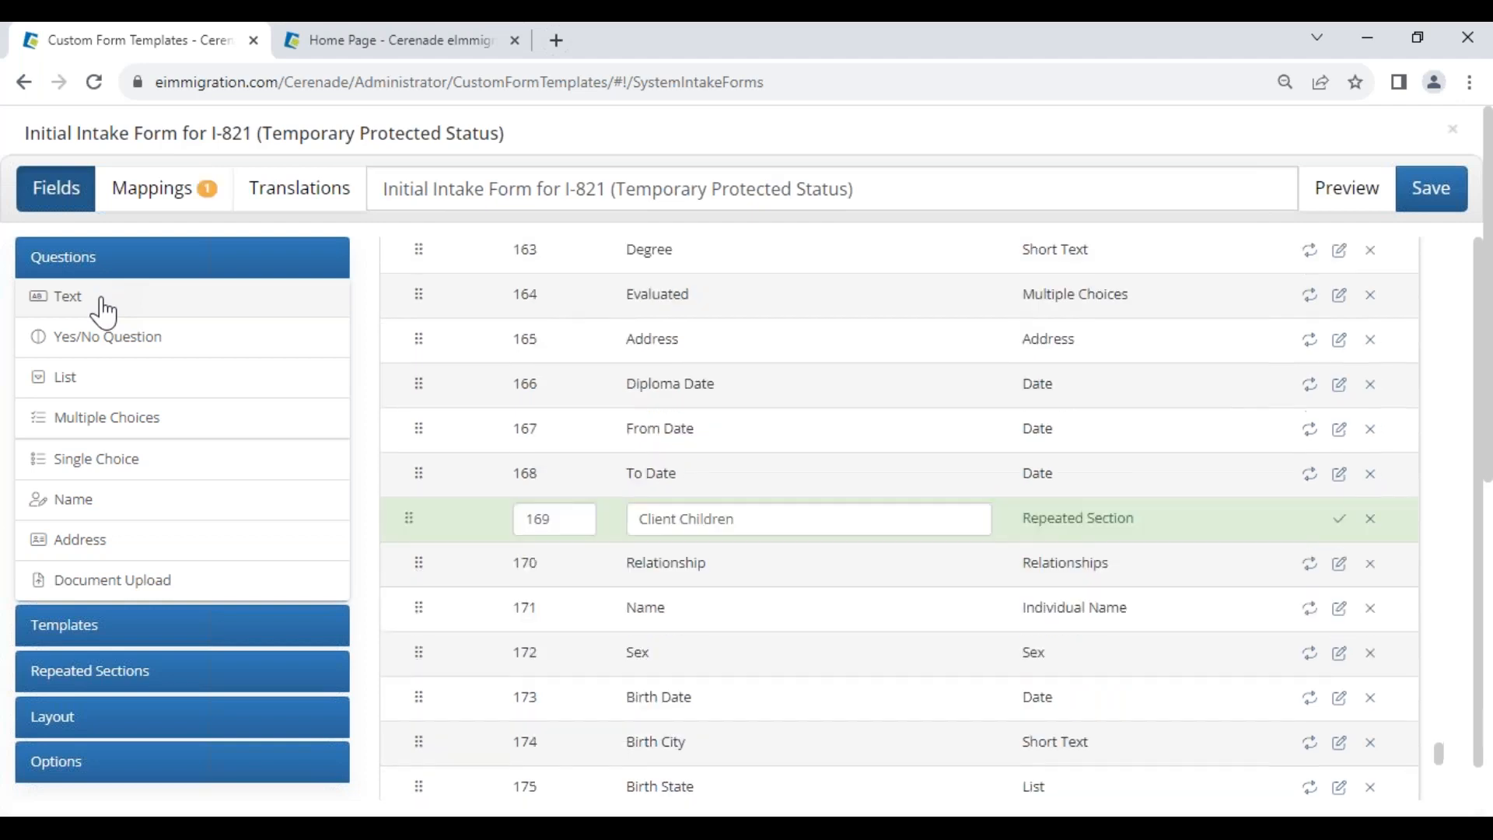
left_click(564, 768)
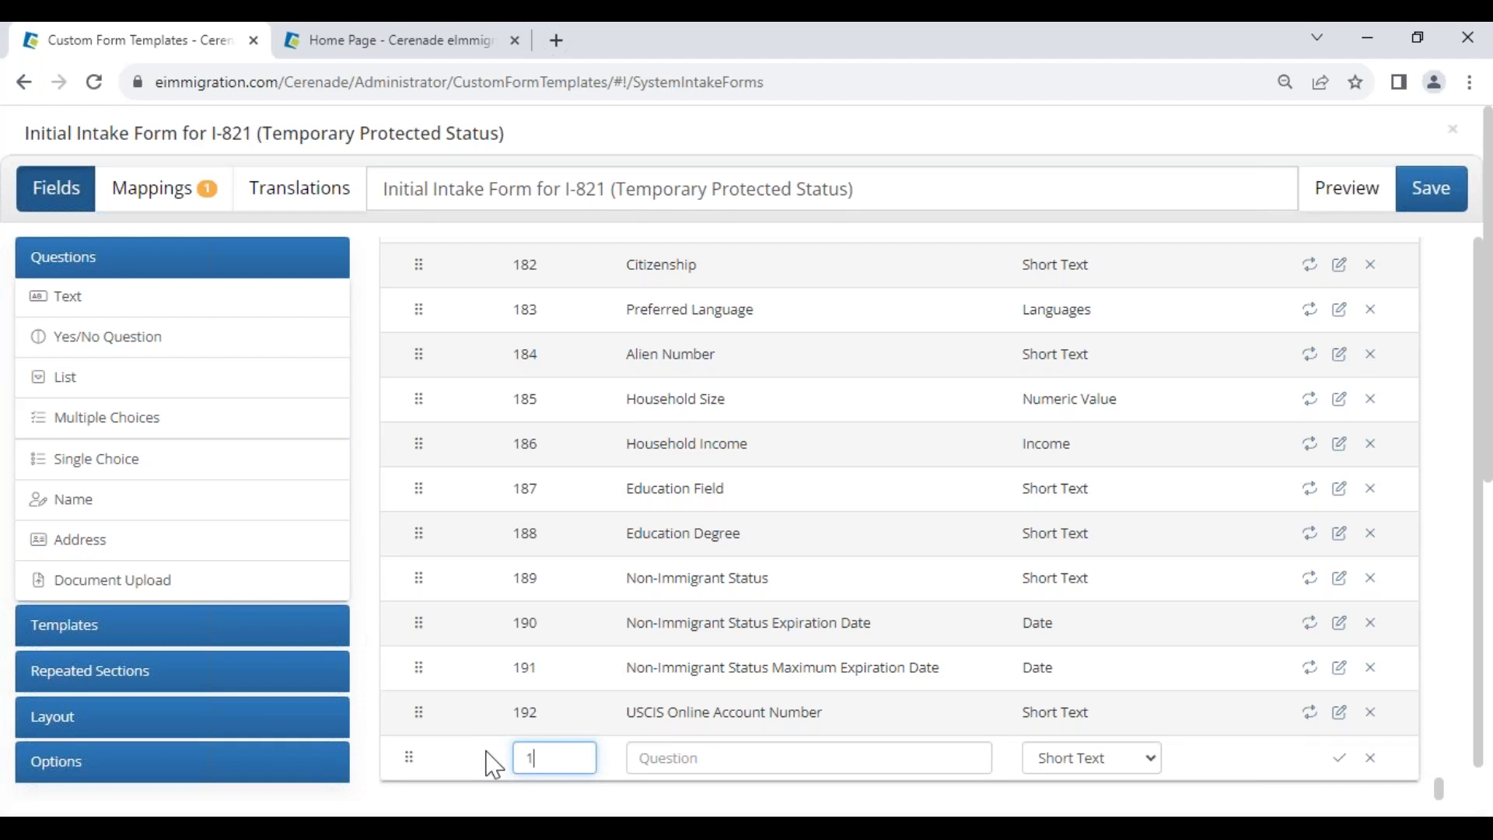
left_click(678, 766)
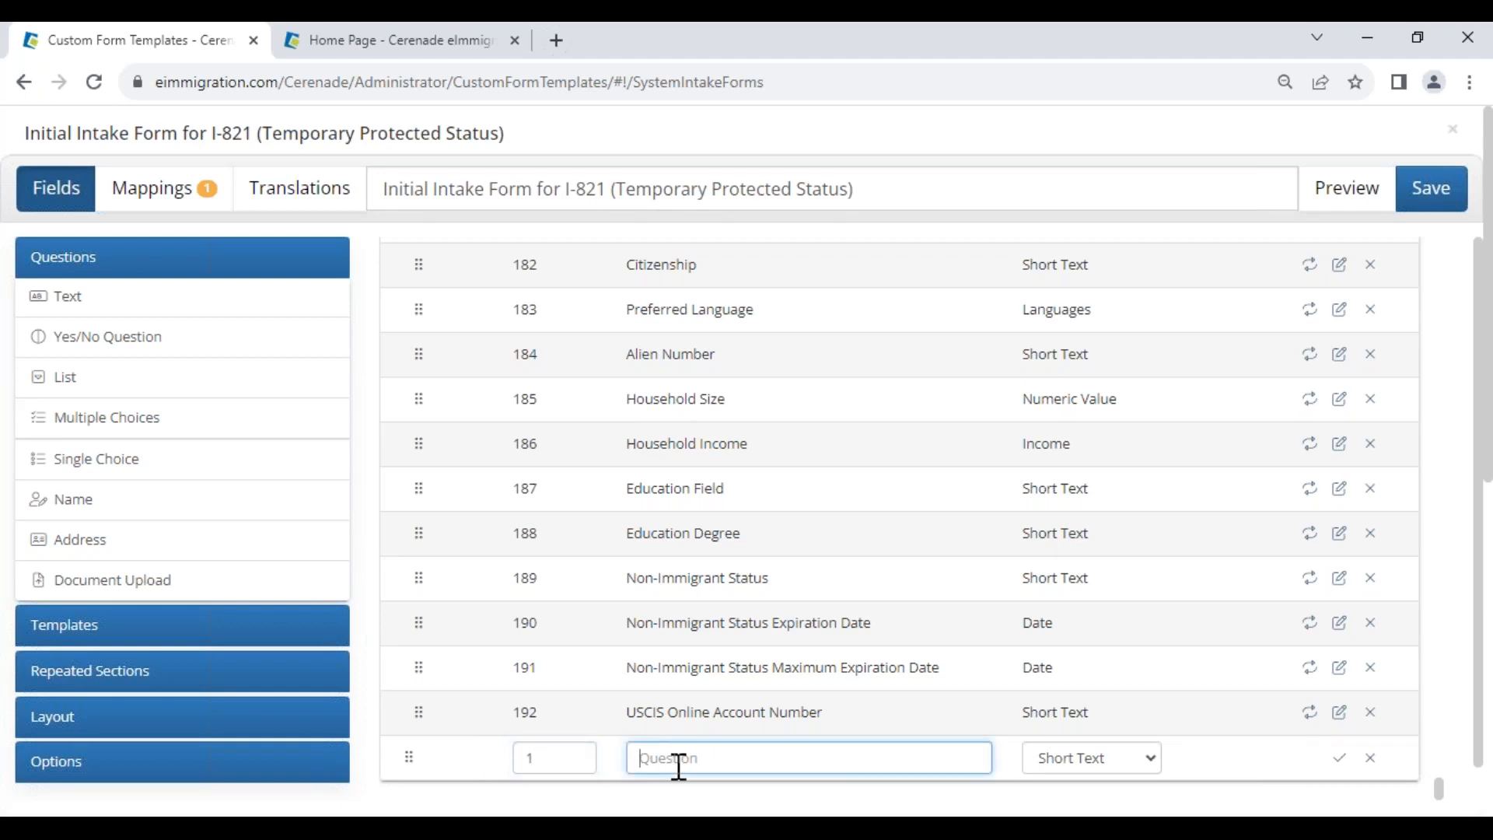
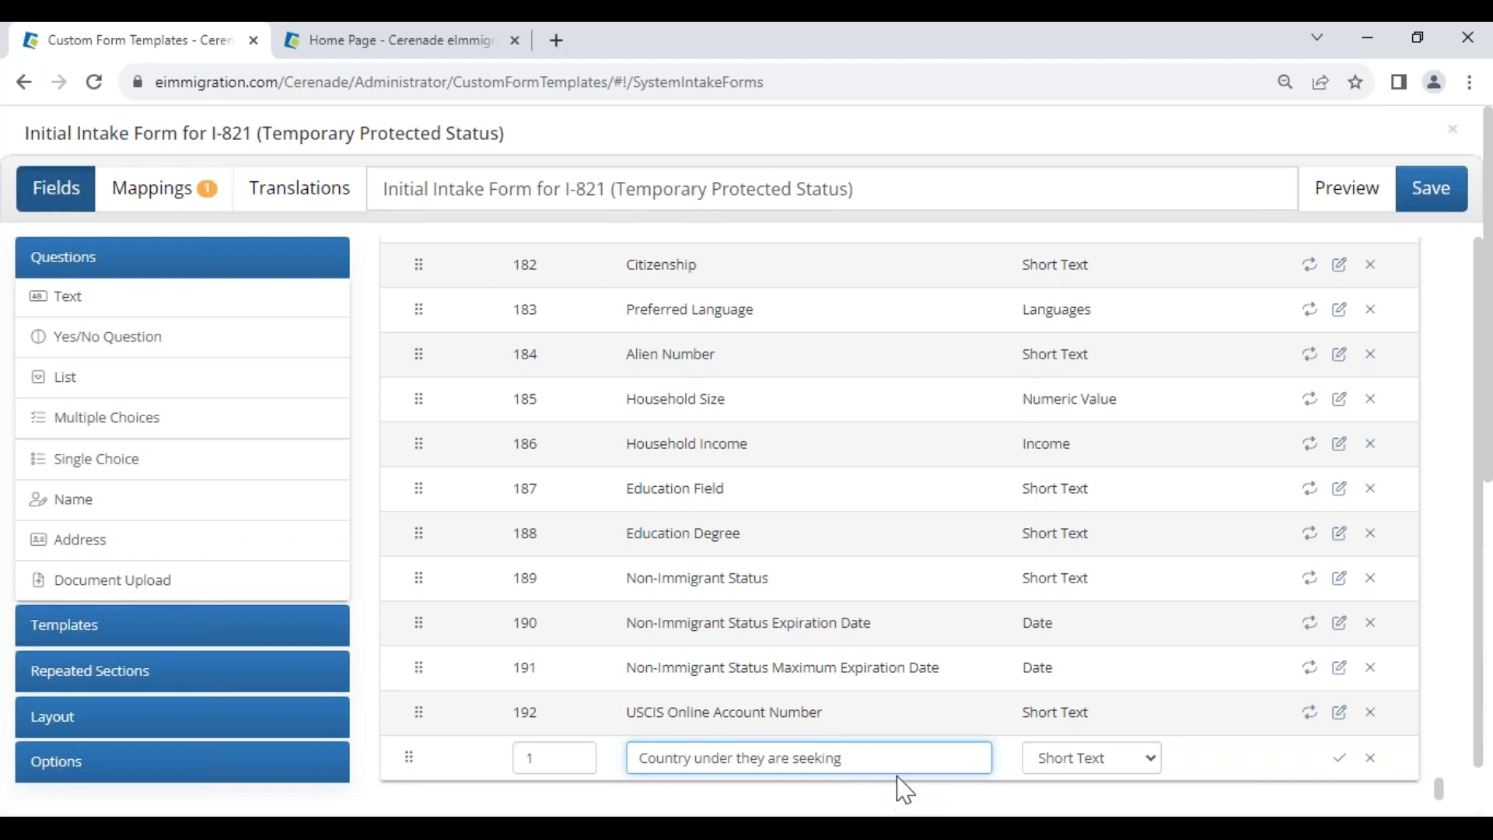
left_click(1093, 760)
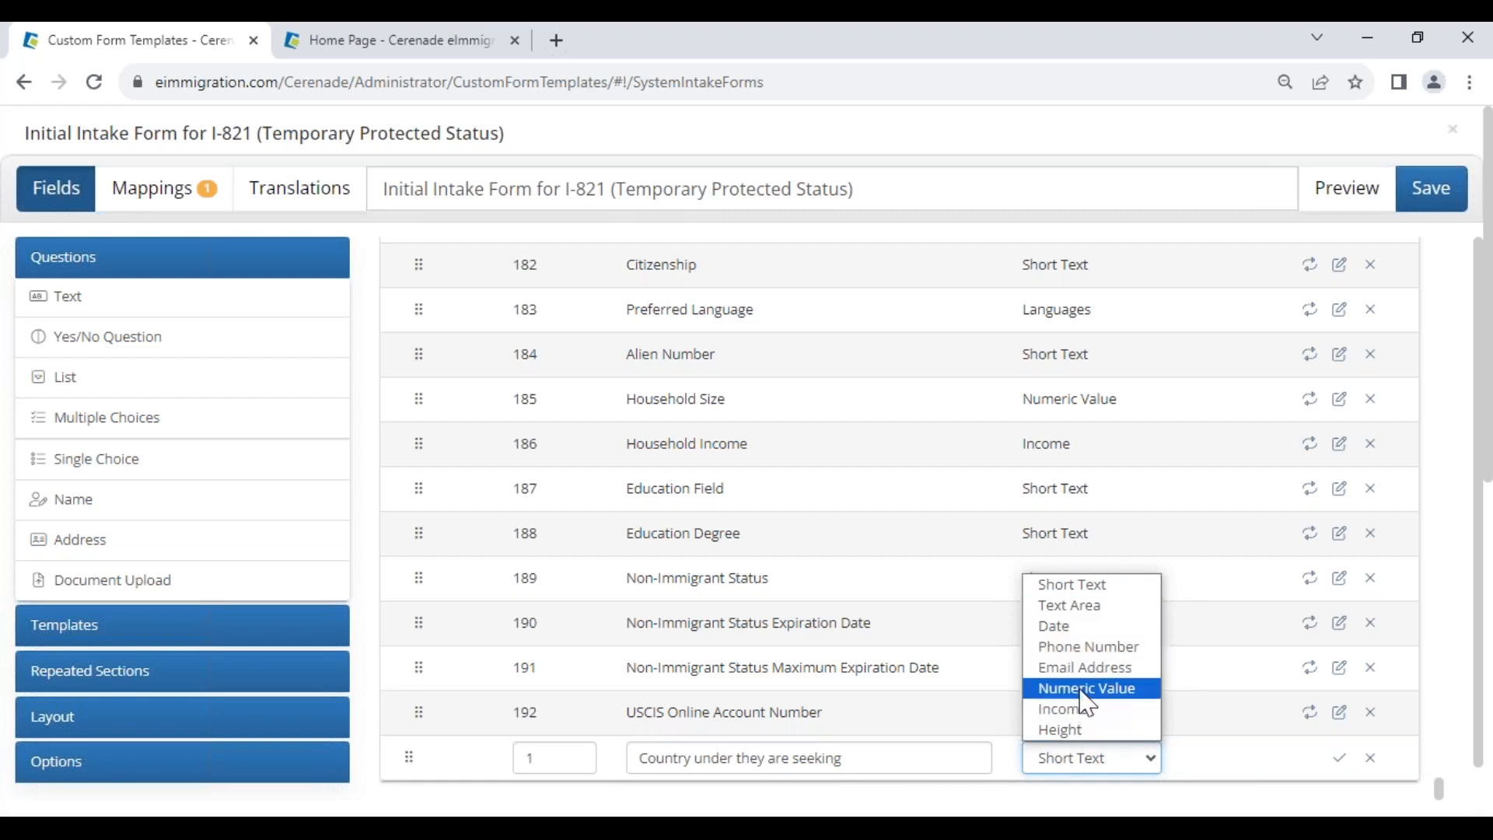
left_click(1090, 593)
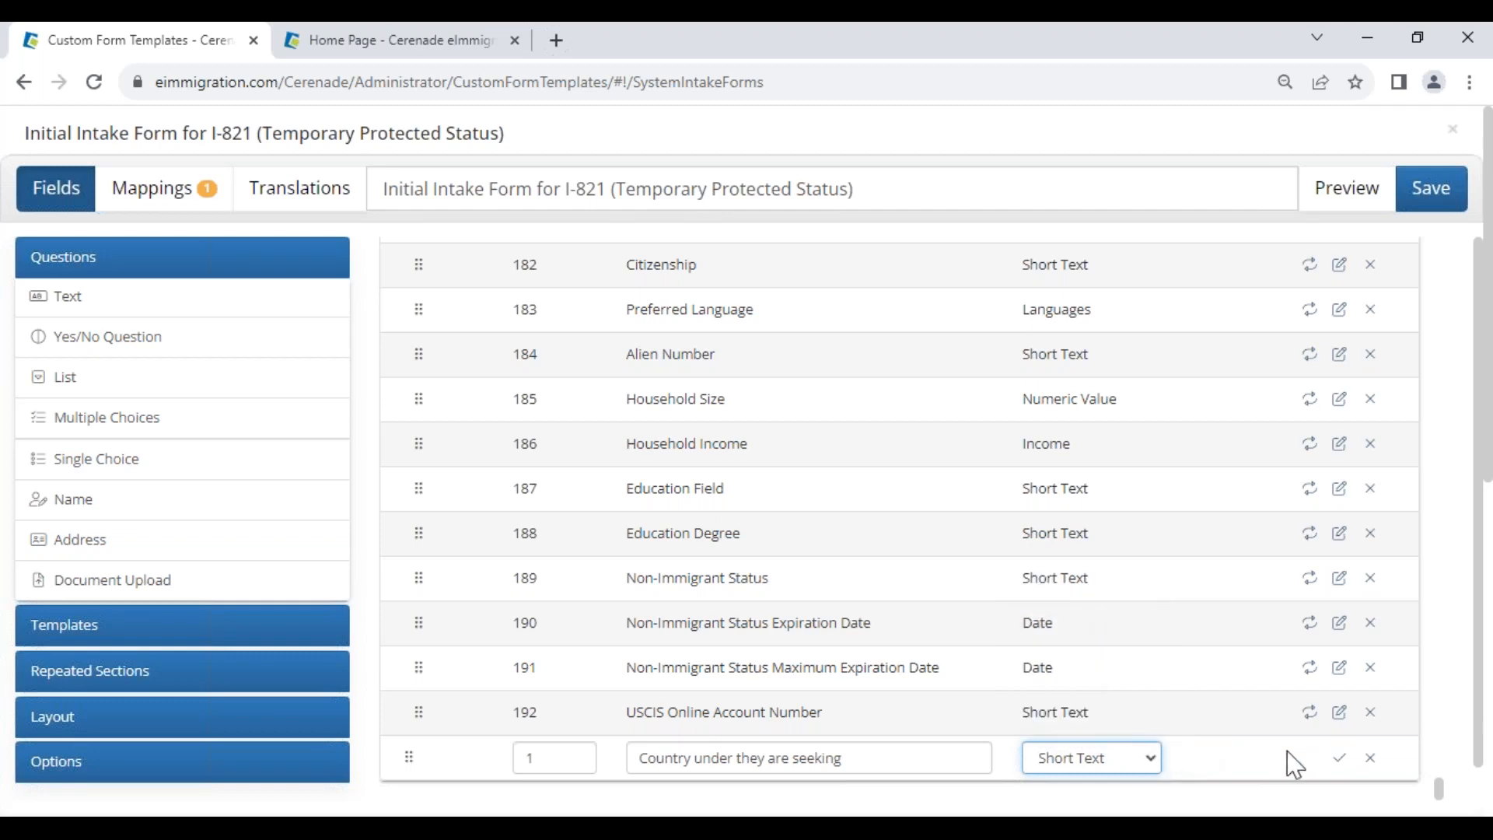
left_click(1338, 759)
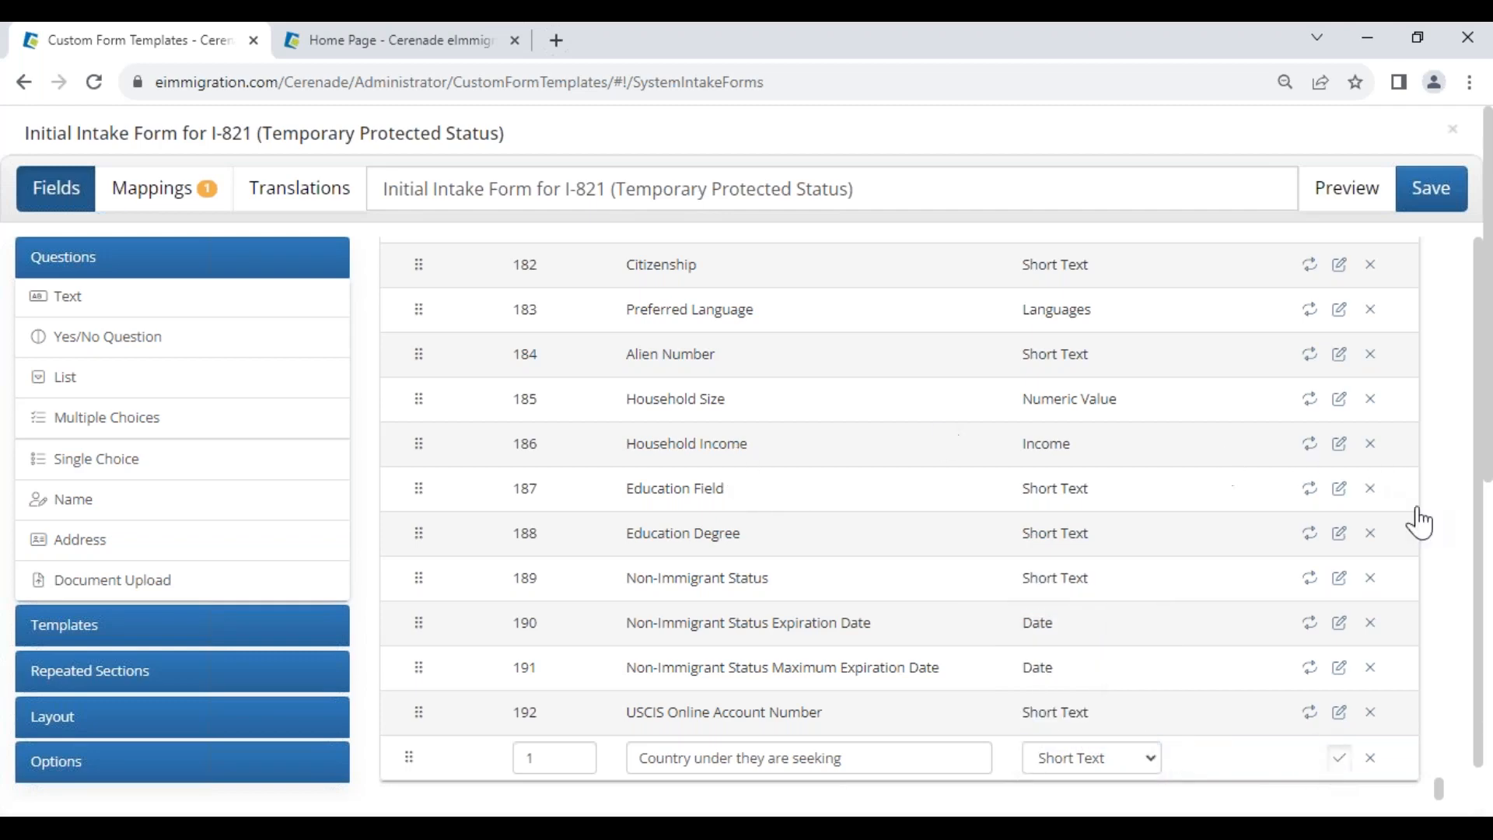
left_click_drag(1440, 787, 1426, 227)
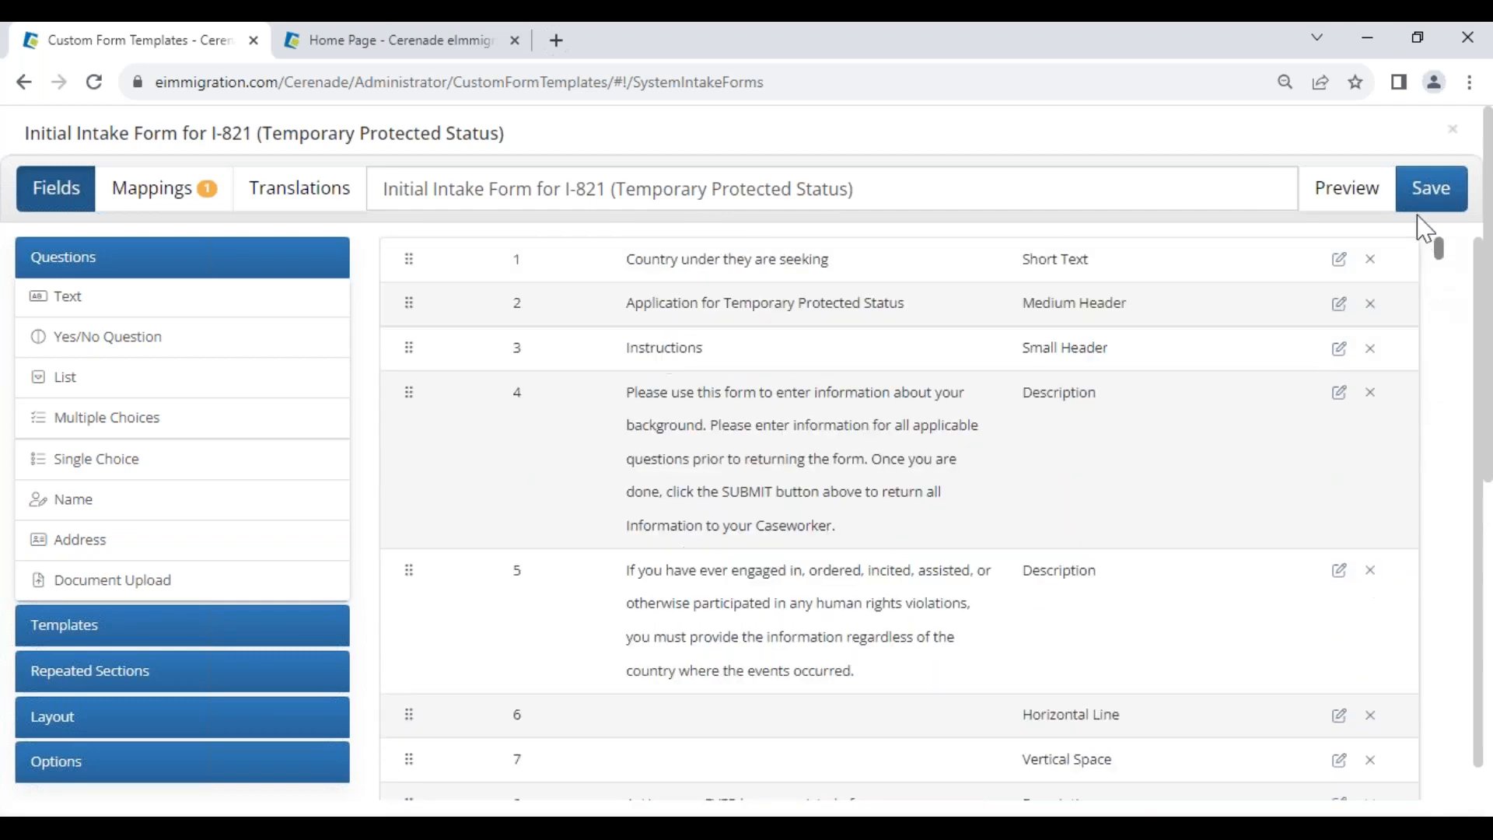
left_click_drag(629, 263, 852, 259)
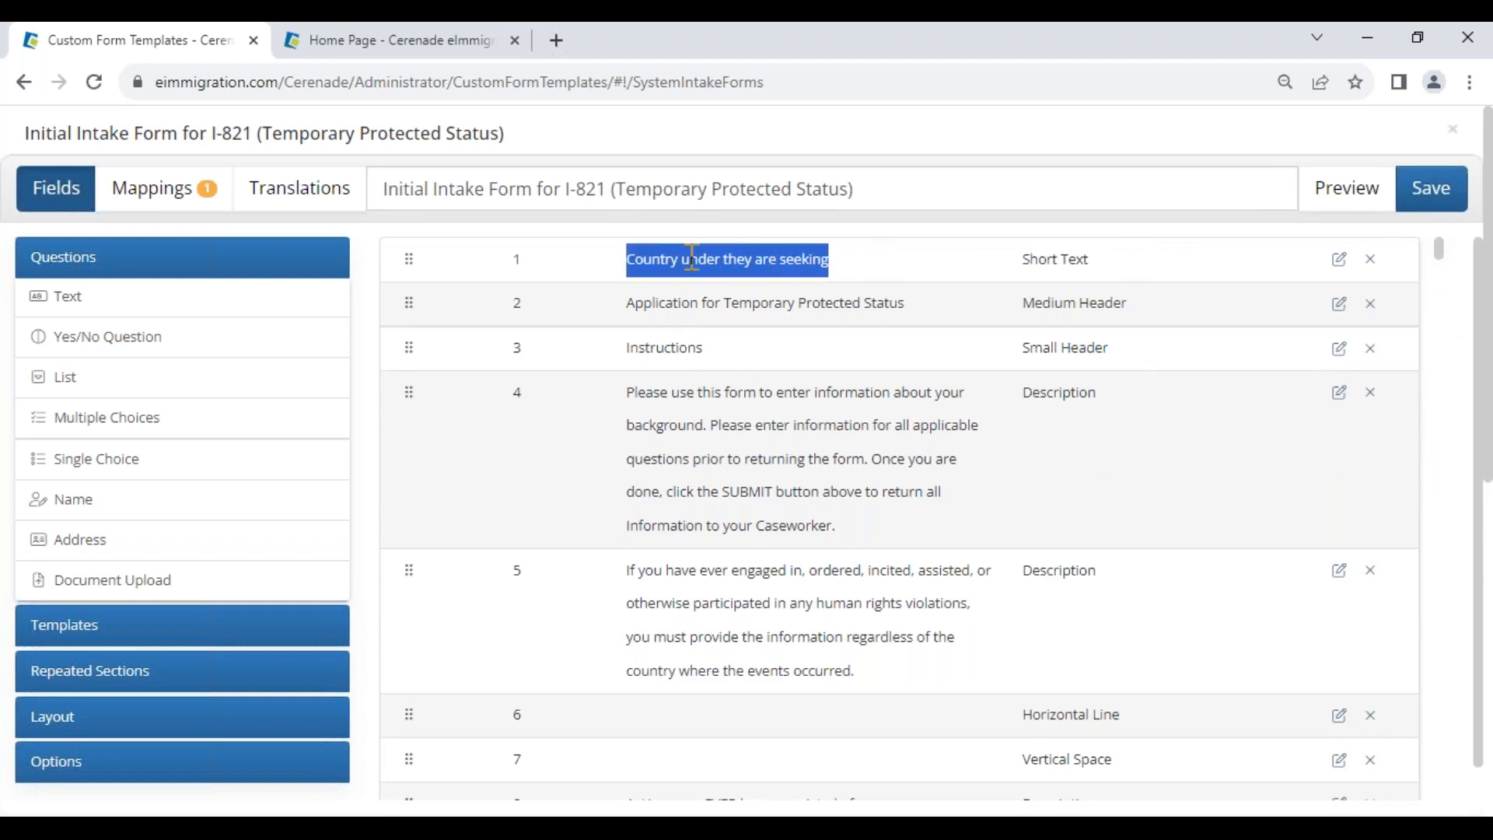
- Set the new country question's mapping category to Client Custom Fields and search its fields for "country"
left_click(154, 204)
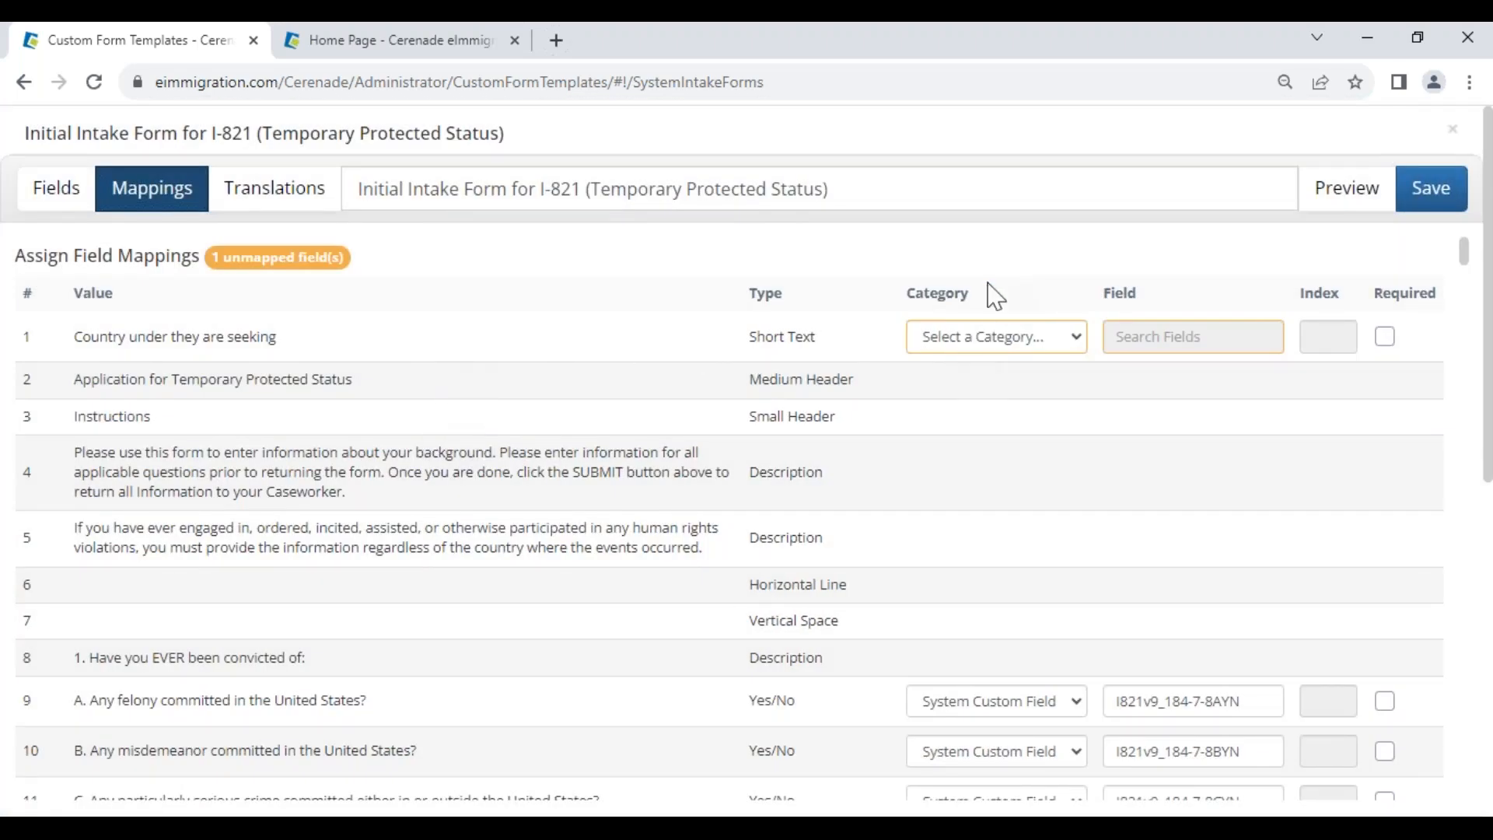
left_click(958, 342)
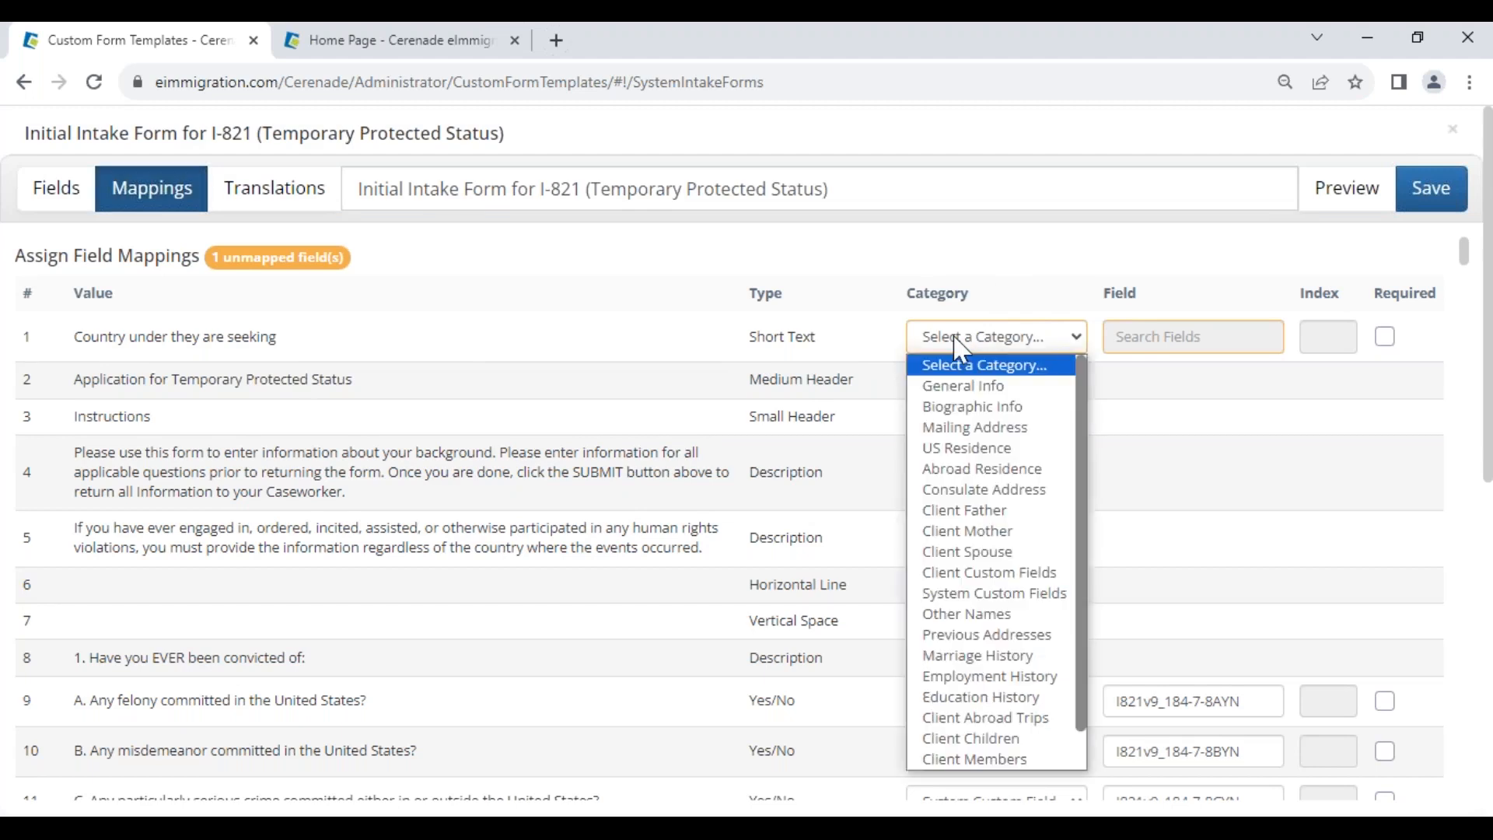
left_click(981, 574)
left_click(1142, 330)
type("countr")
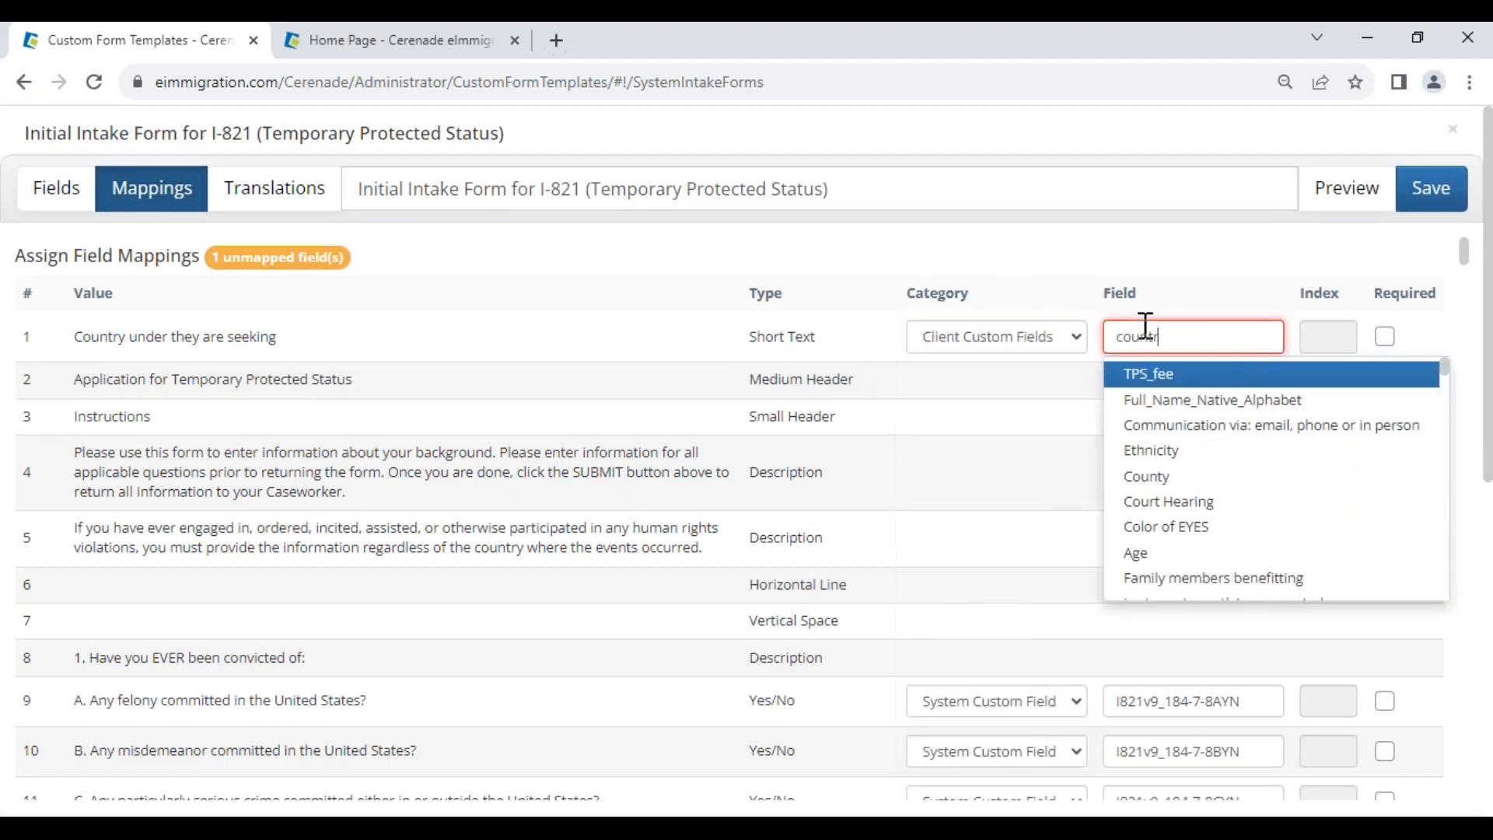
type("y")
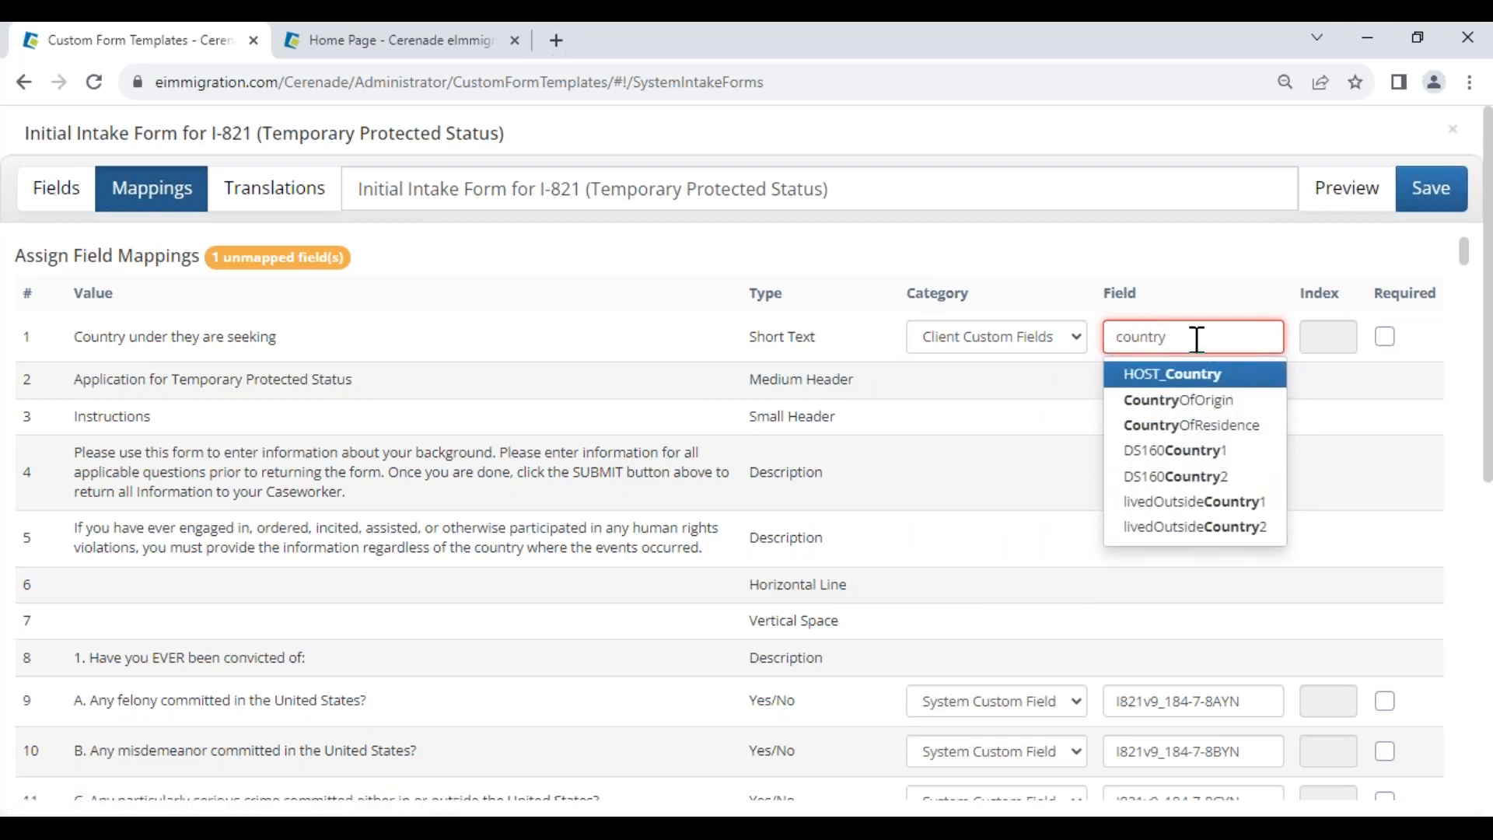
- Search the client custom fields for the country question's mapping using "tps", "under" and again "country"
key("BackSpace")
key("BackSpace")
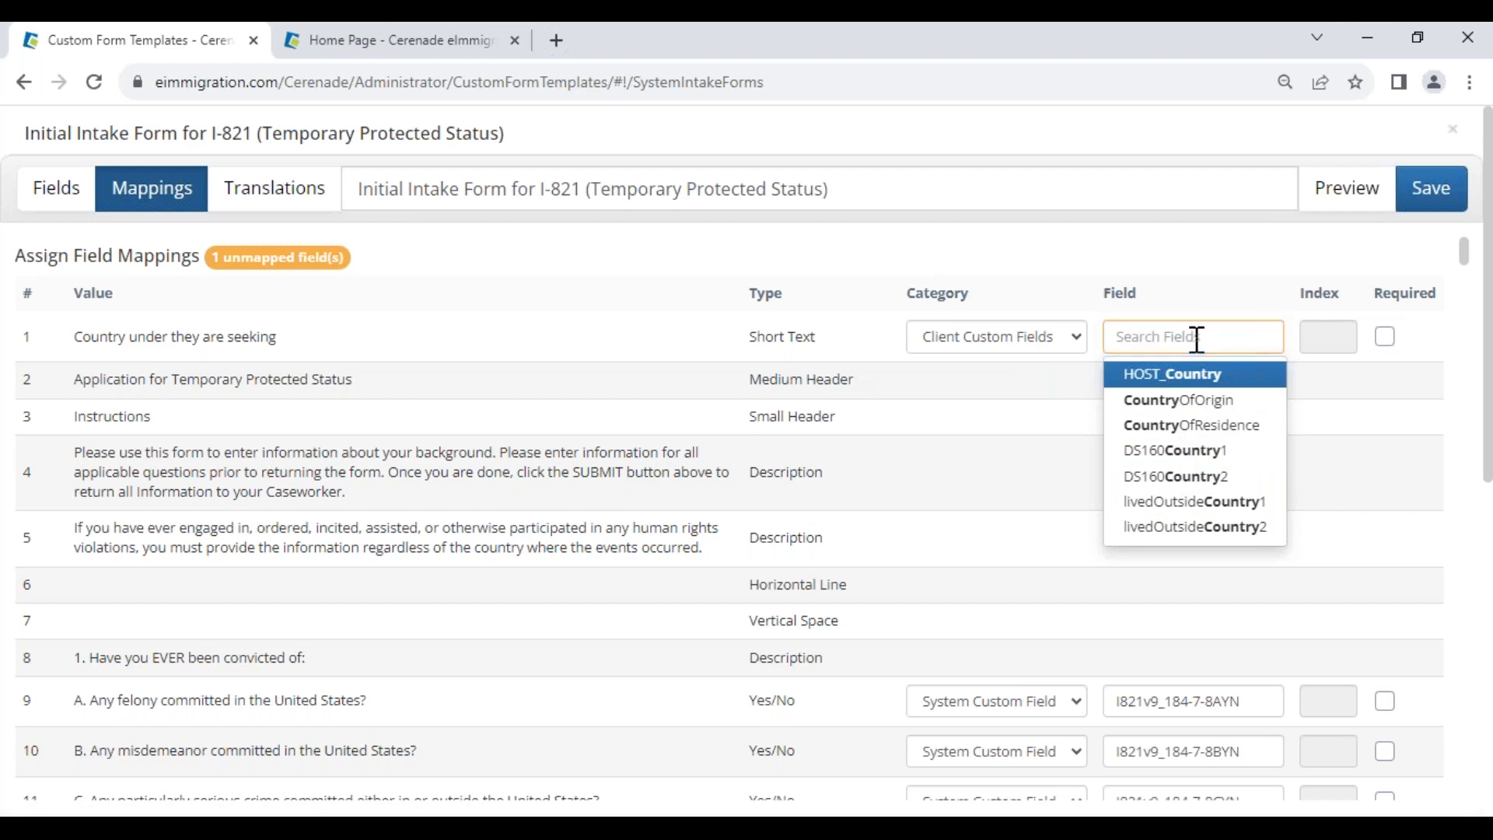
type("tps")
double_click(1183, 339)
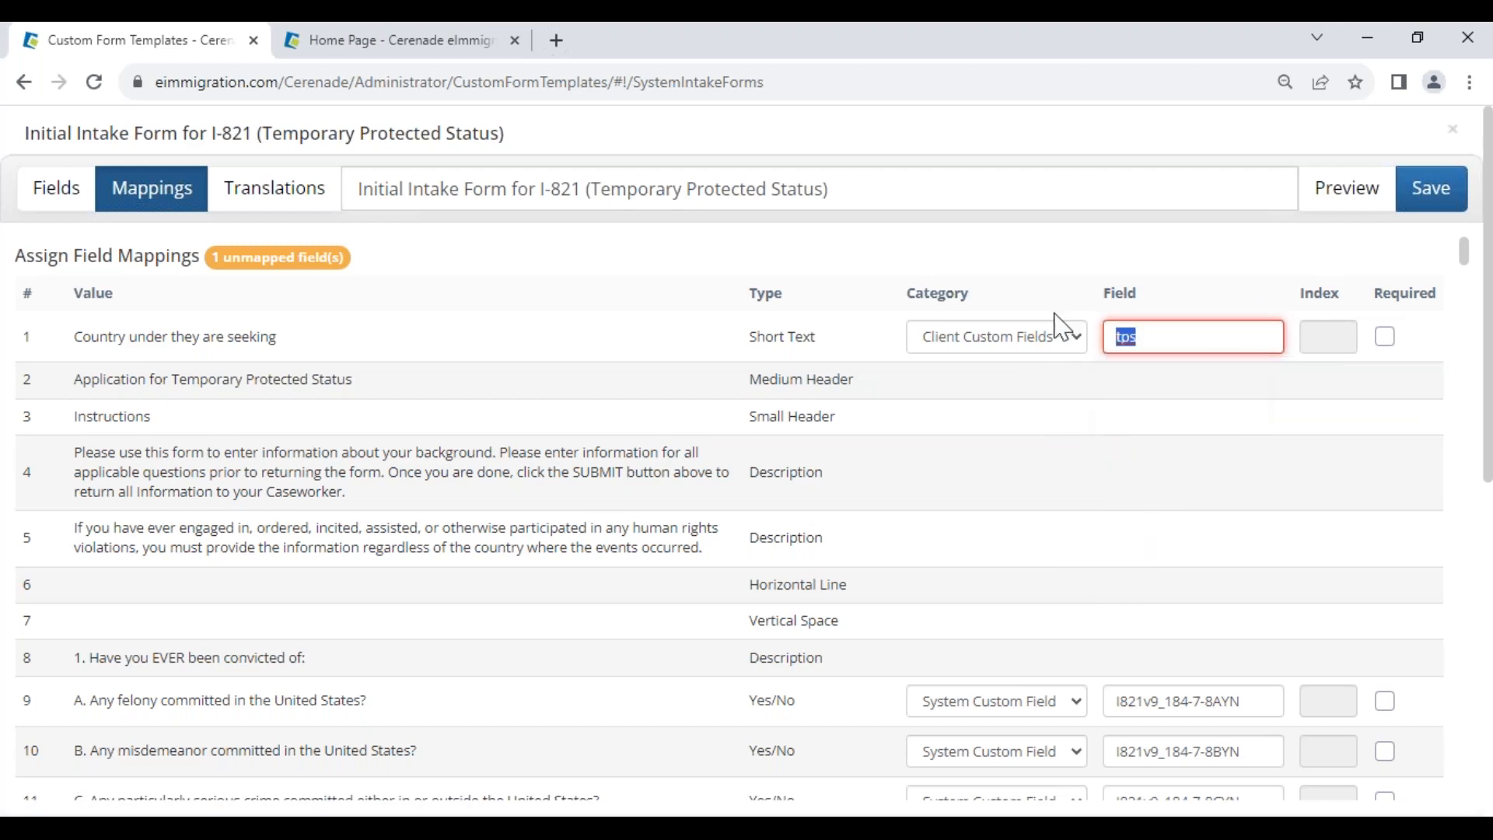
type("under")
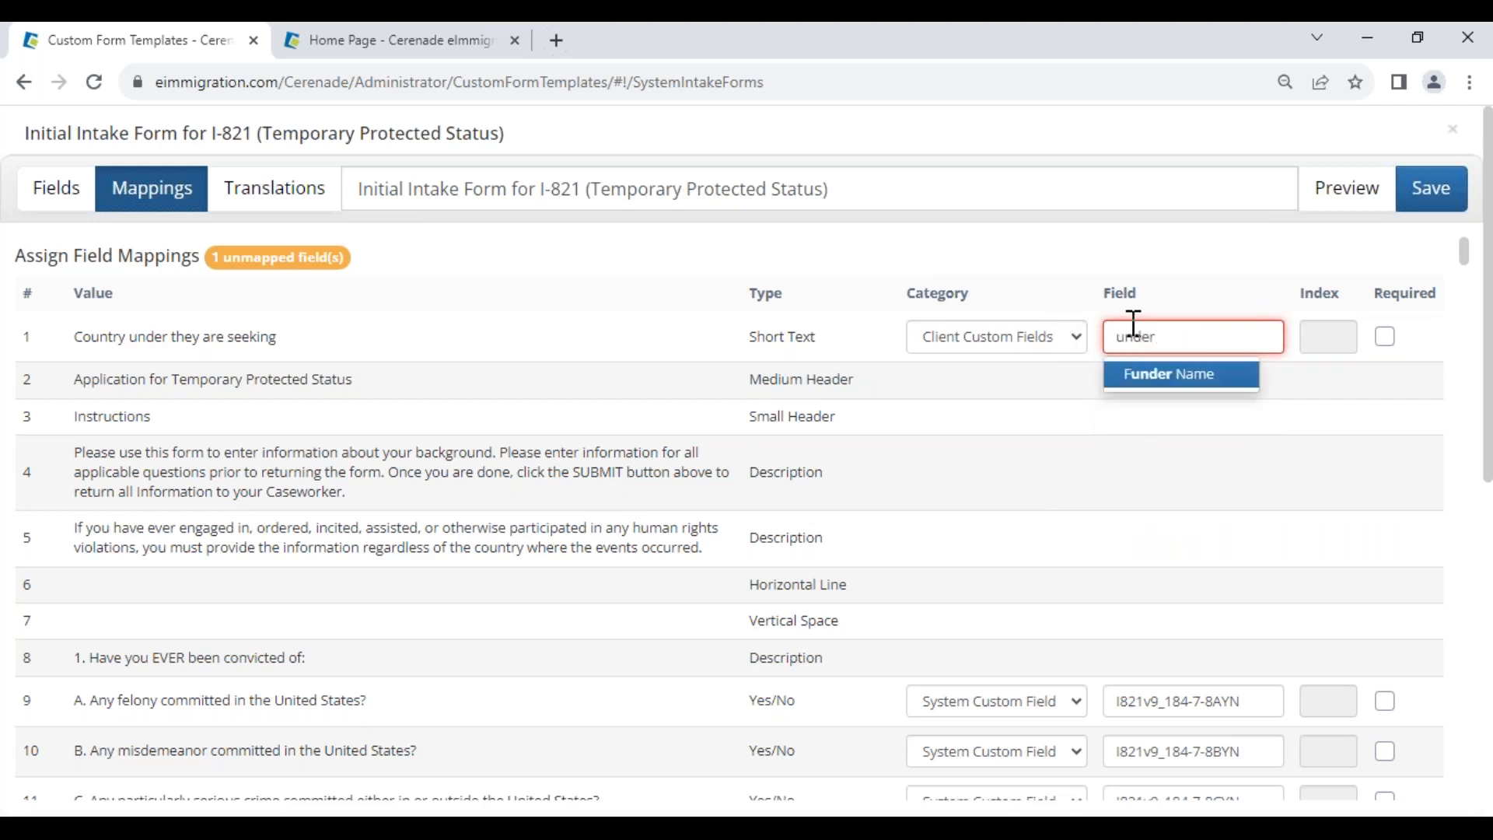
key("BackSpace")
key("BackSpace")
key("BackSpace")
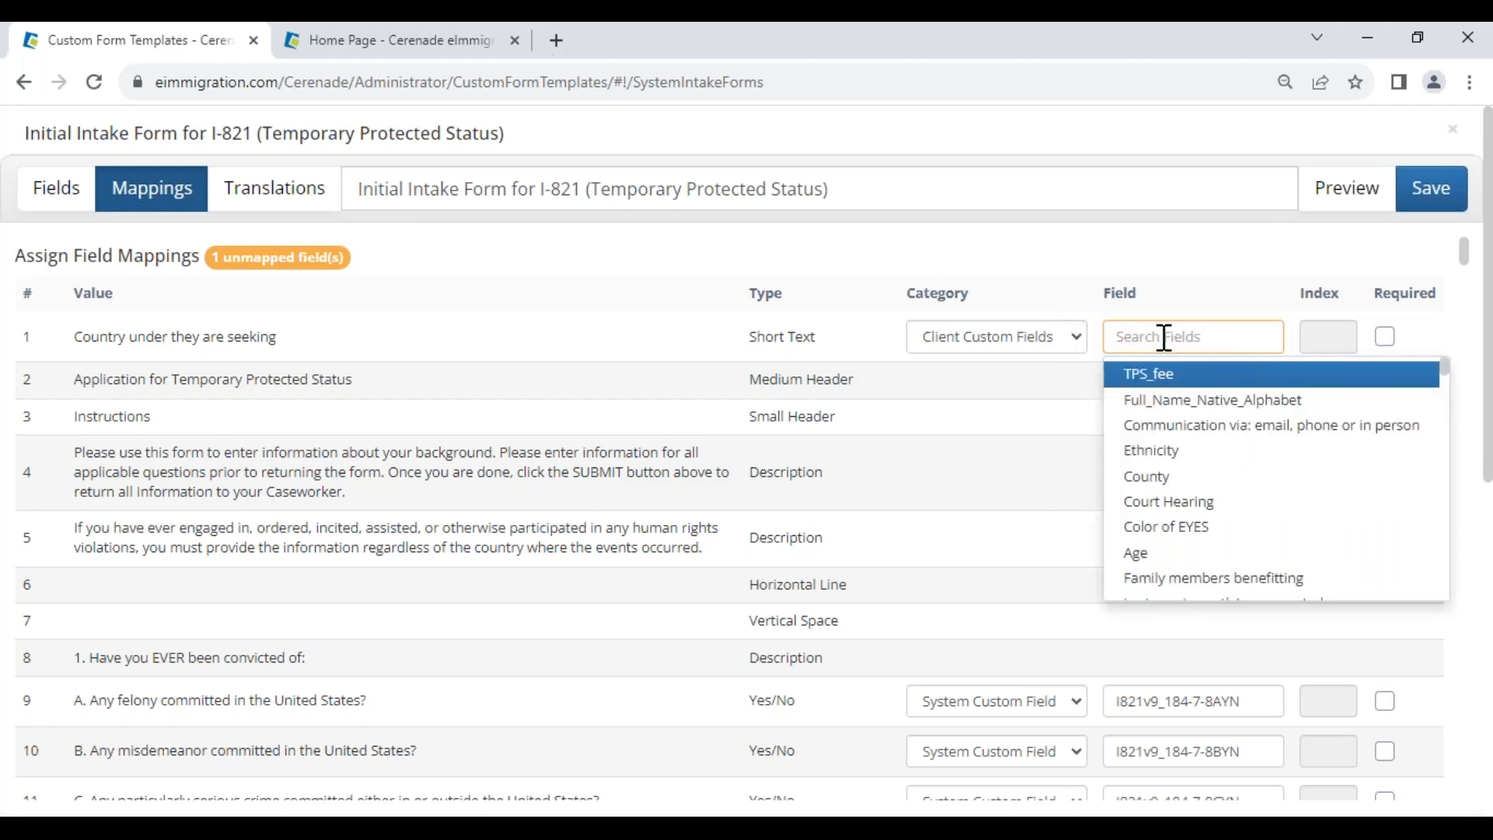
type("country")
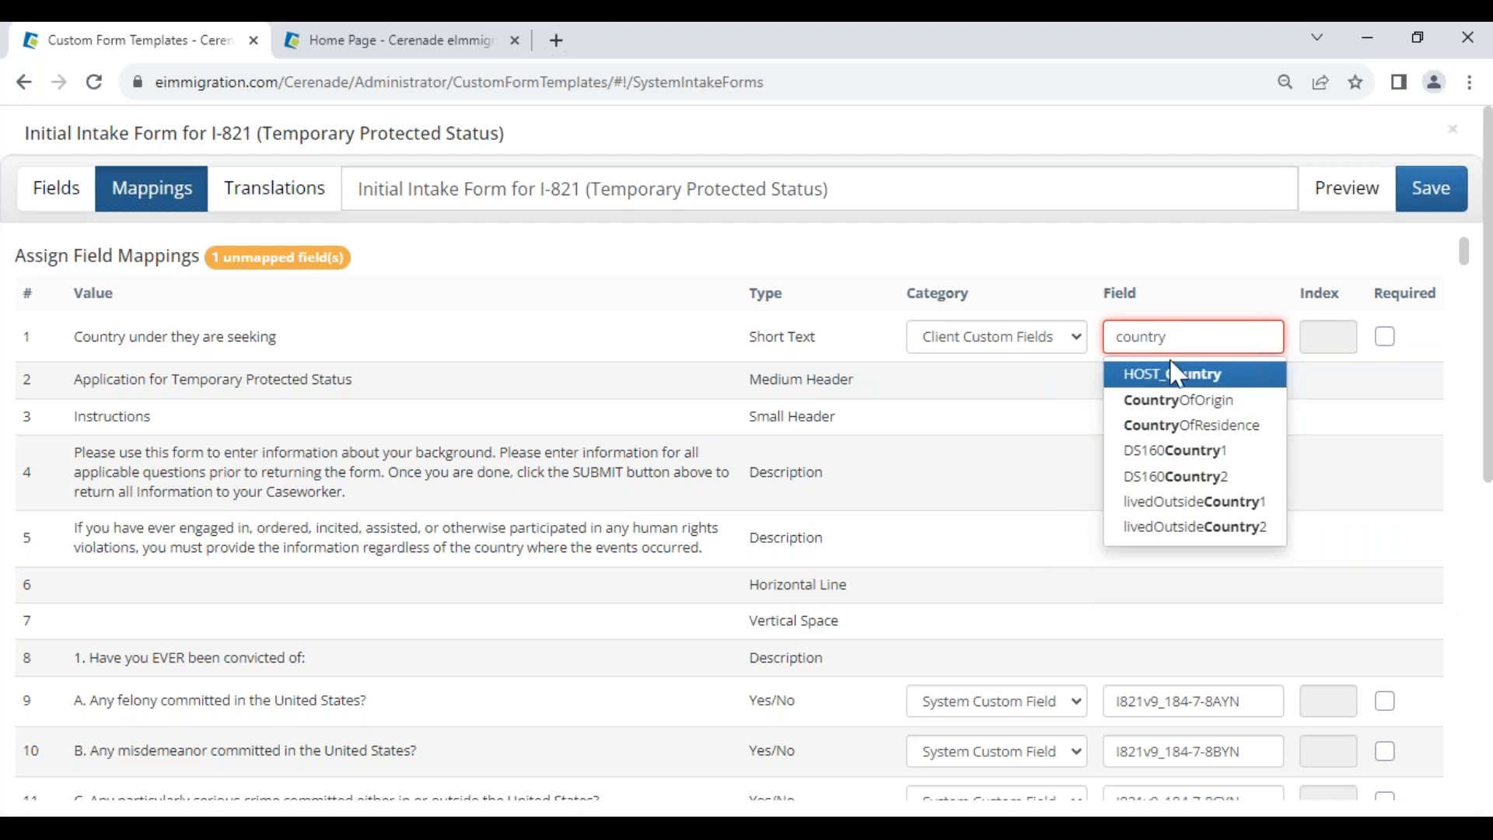
- Open the administrator home in a separate browser tab and bring up the Client Custom Fields list
left_click(400, 39)
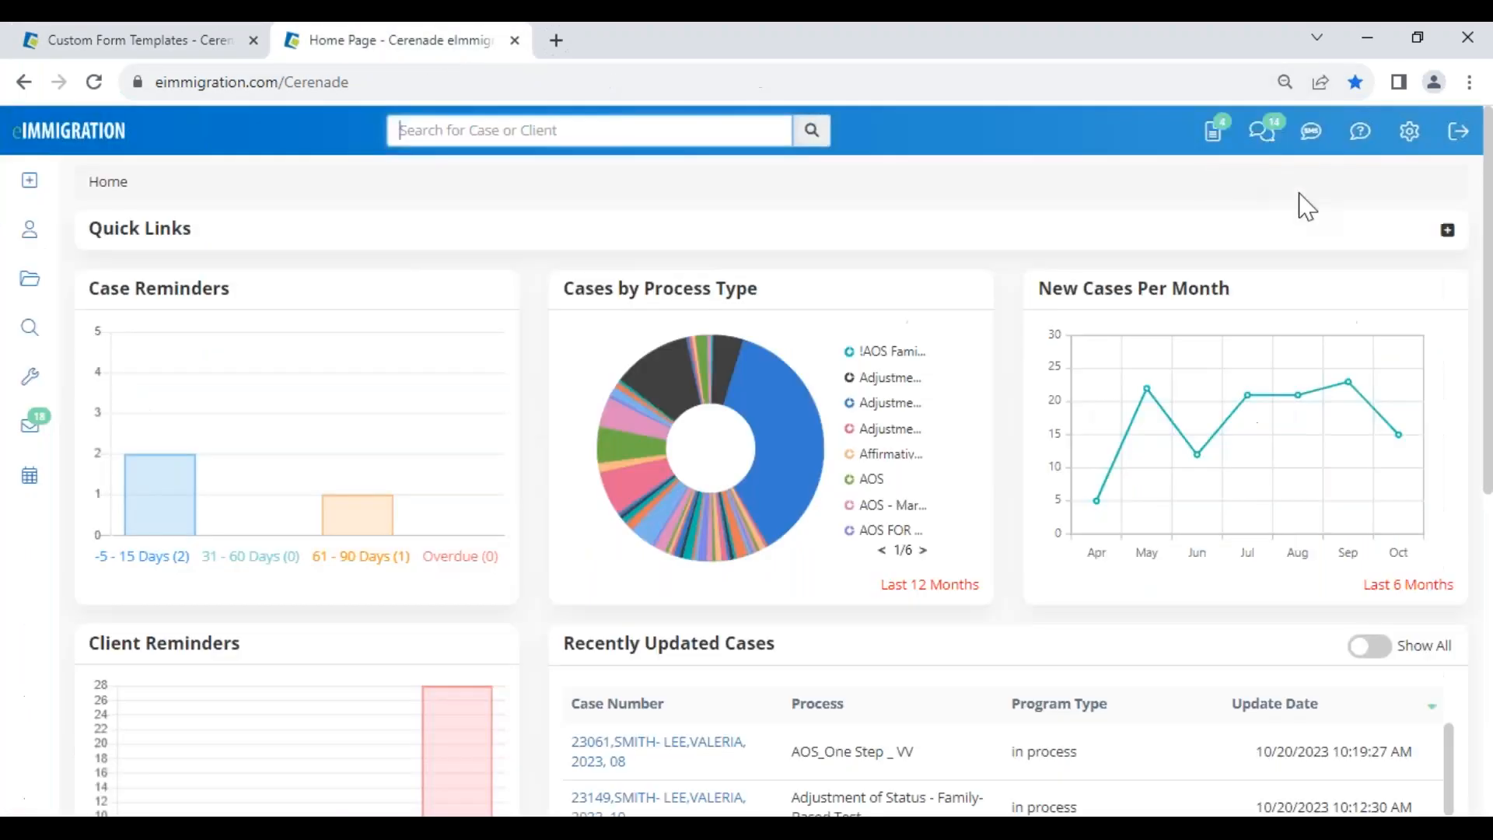
left_click(1409, 131)
right_click(1329, 185)
key("Escape")
middle_click(1330, 186)
left_click_drag(591, 40, 357, 57)
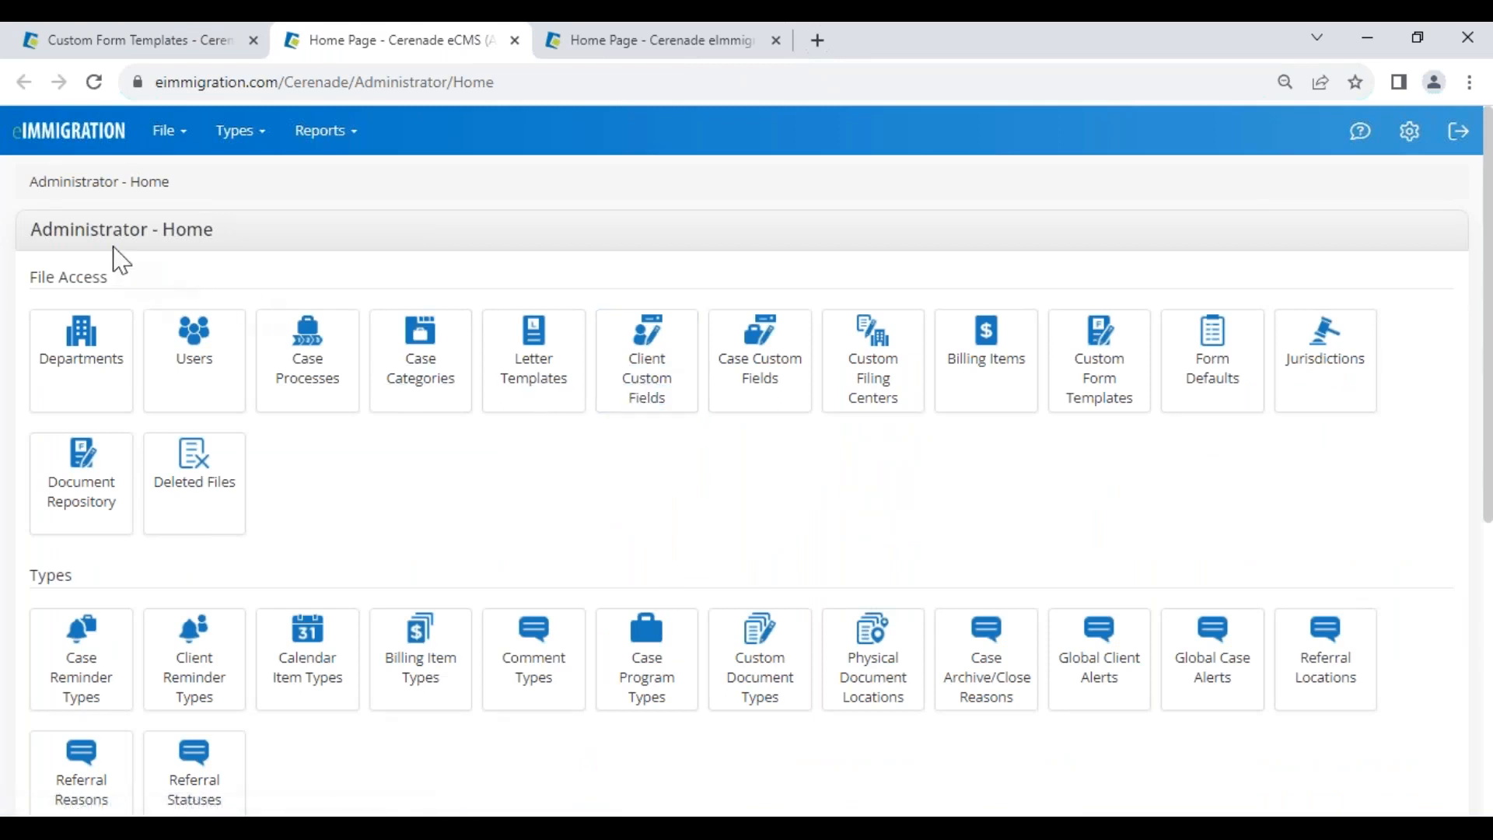
left_click_drag(107, 230, 250, 224)
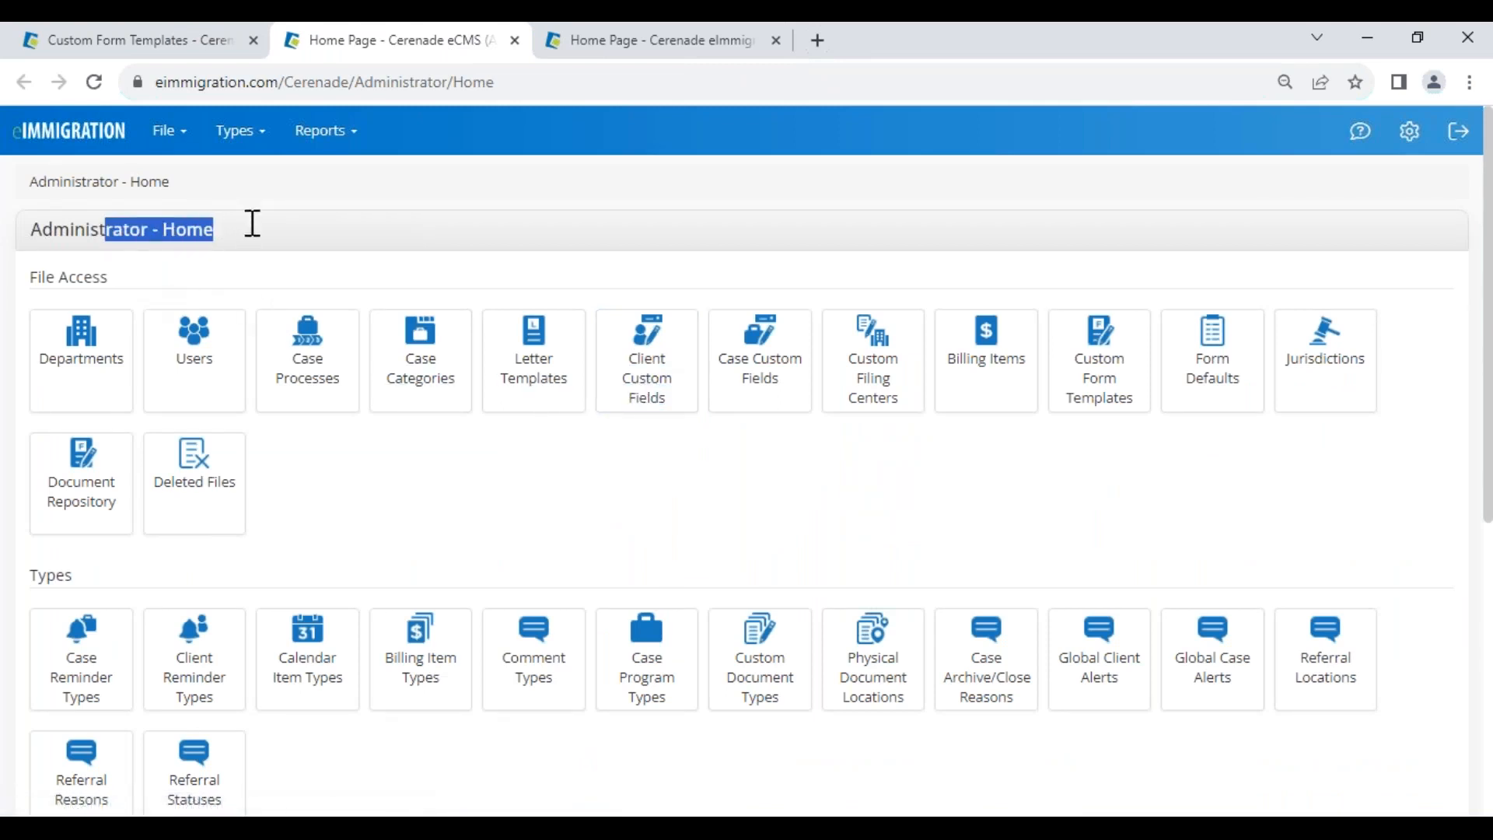
left_click(643, 389)
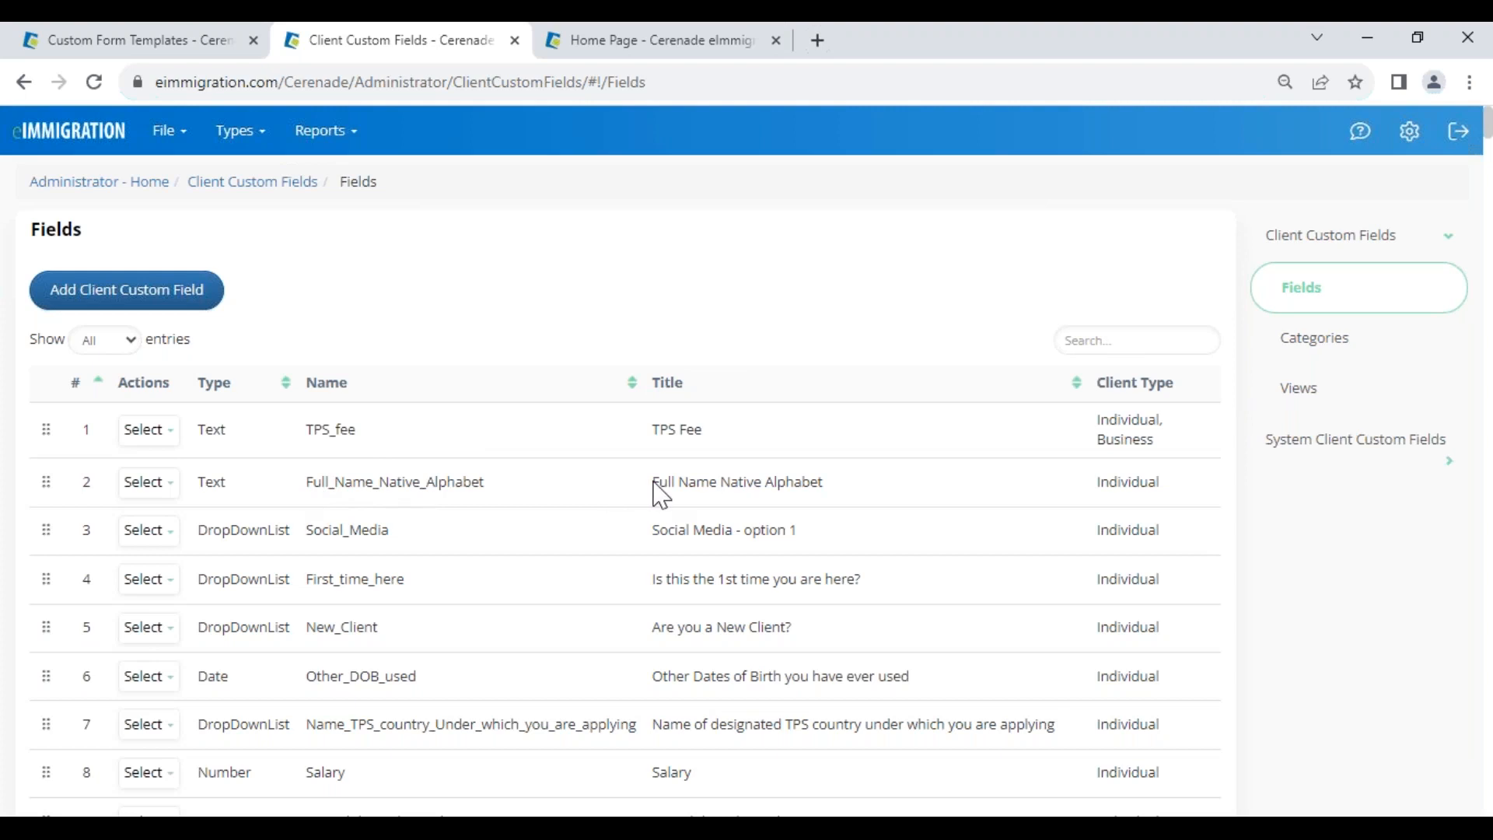
- Copy the custom field title "Name of designated TPS country under which you are applying" and try it as the country question's mapping field
left_click_drag(653, 483, 840, 484)
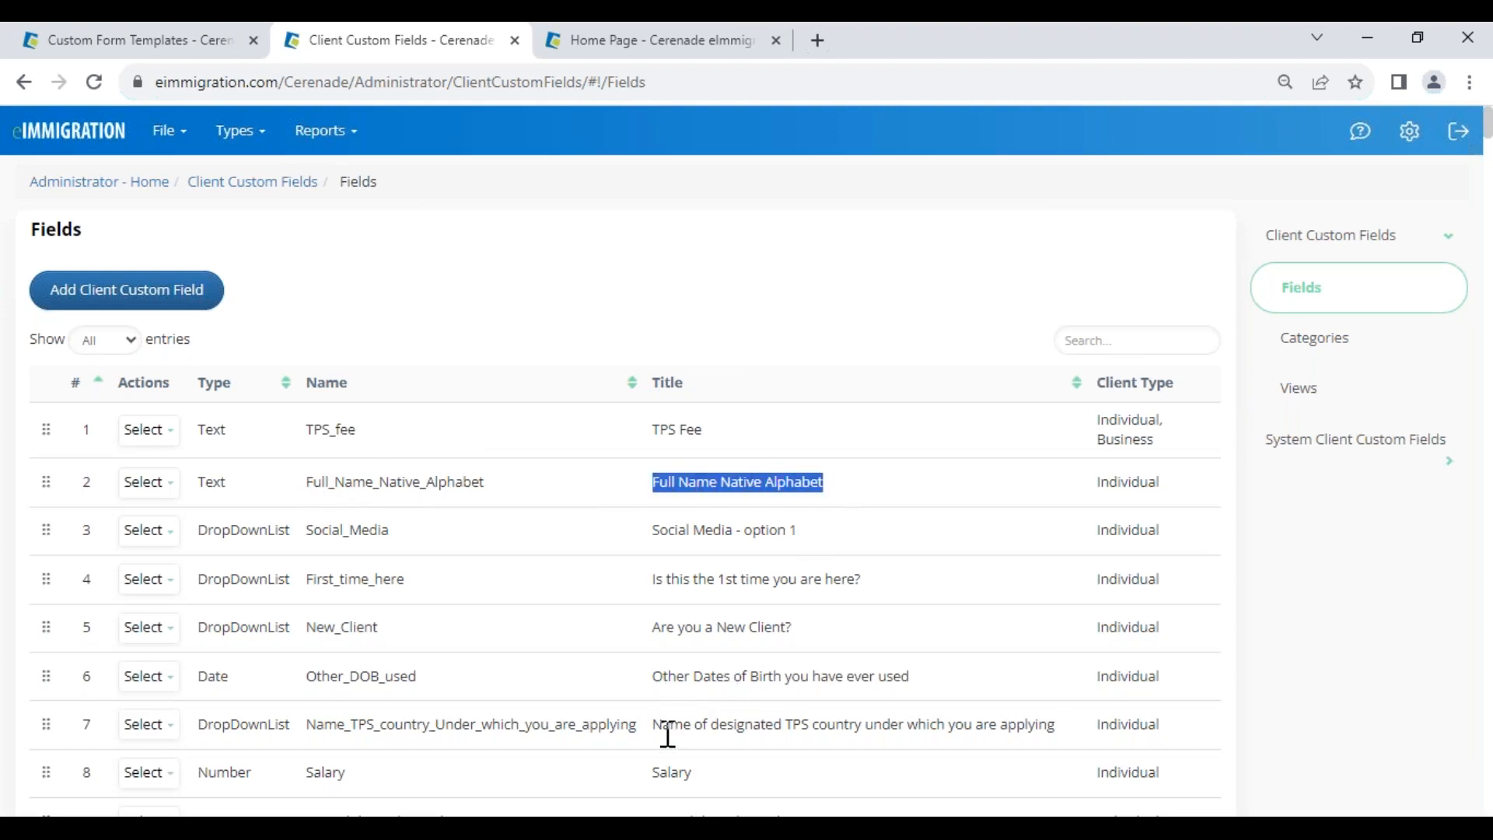
left_click_drag(663, 725, 1052, 729)
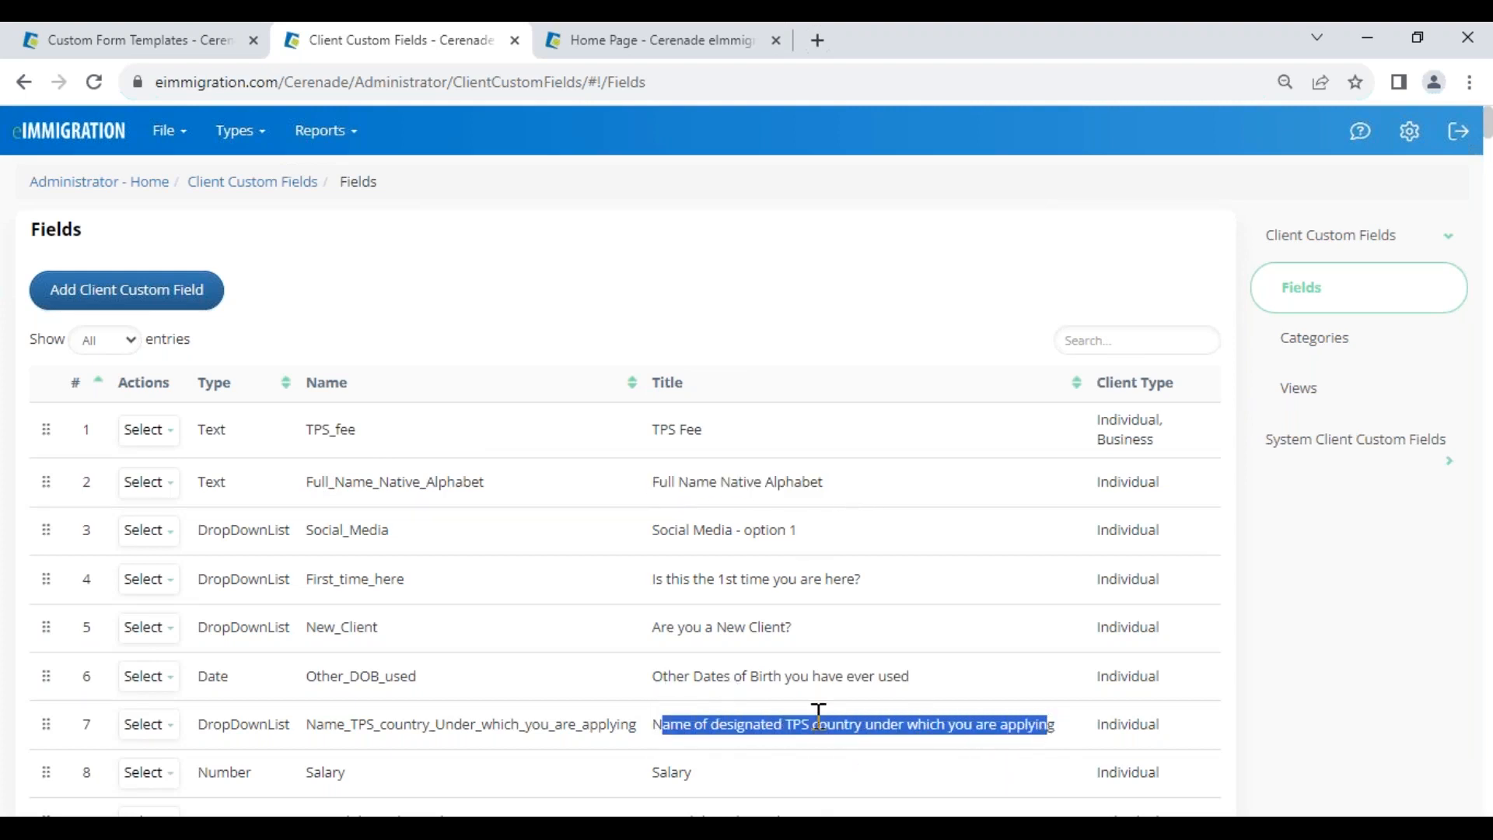
left_click(672, 726)
left_click_drag(656, 724, 1065, 749)
key("ctrl+c")
left_click(196, 48)
key("ctrl+v")
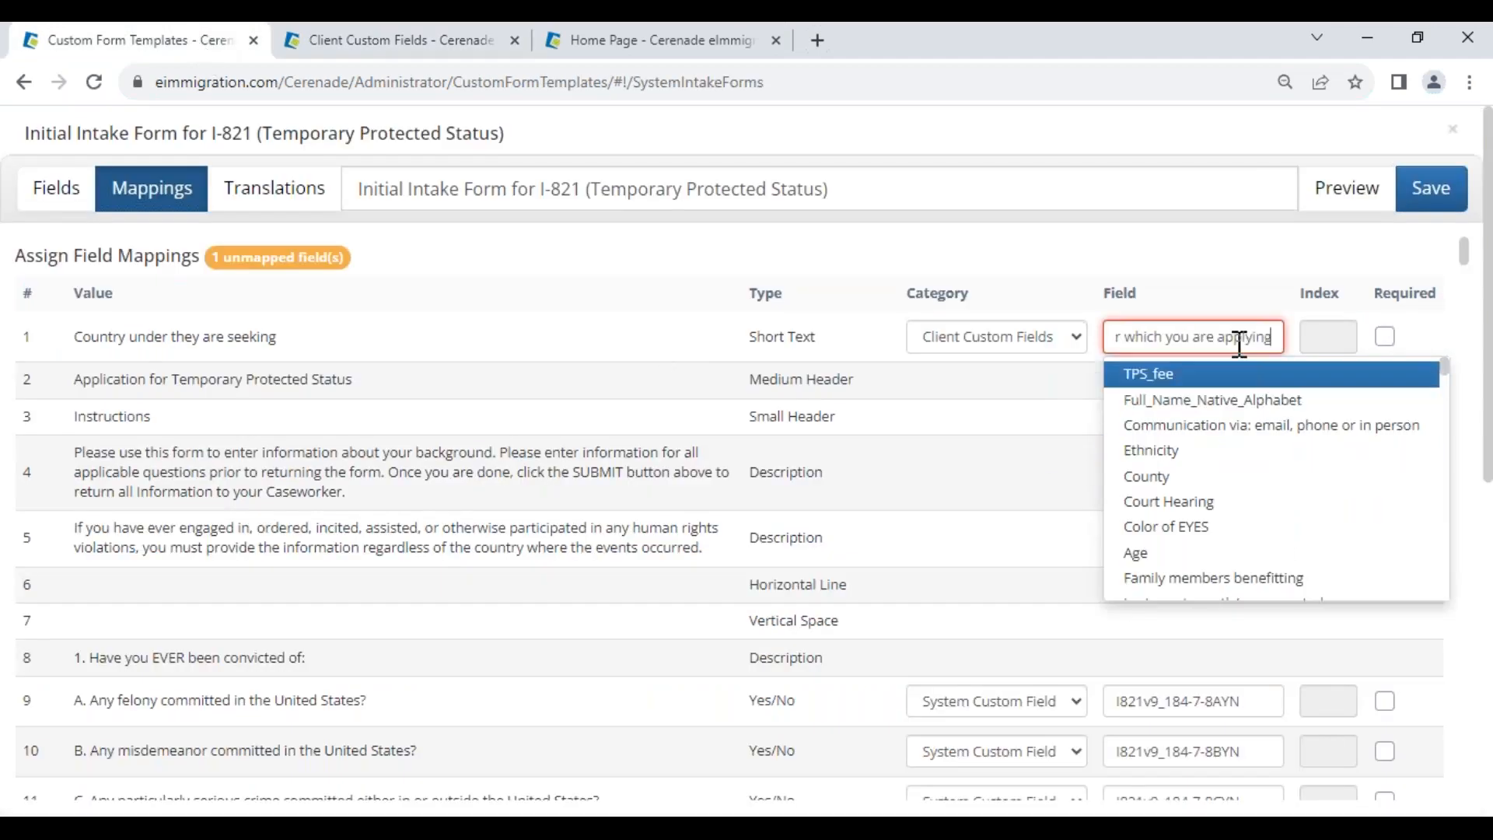
left_click(1202, 379)
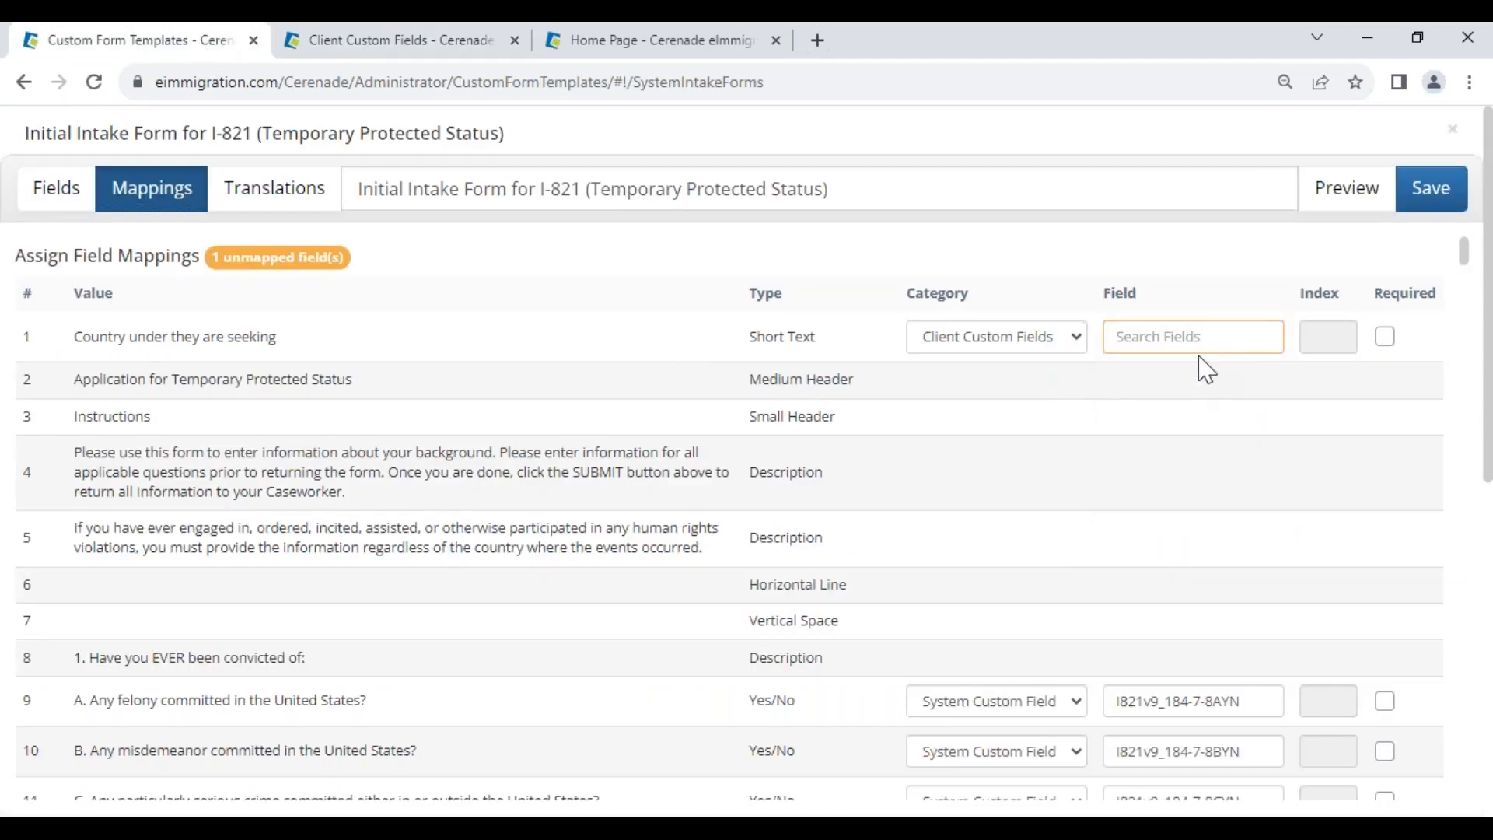
key("ctrl+v")
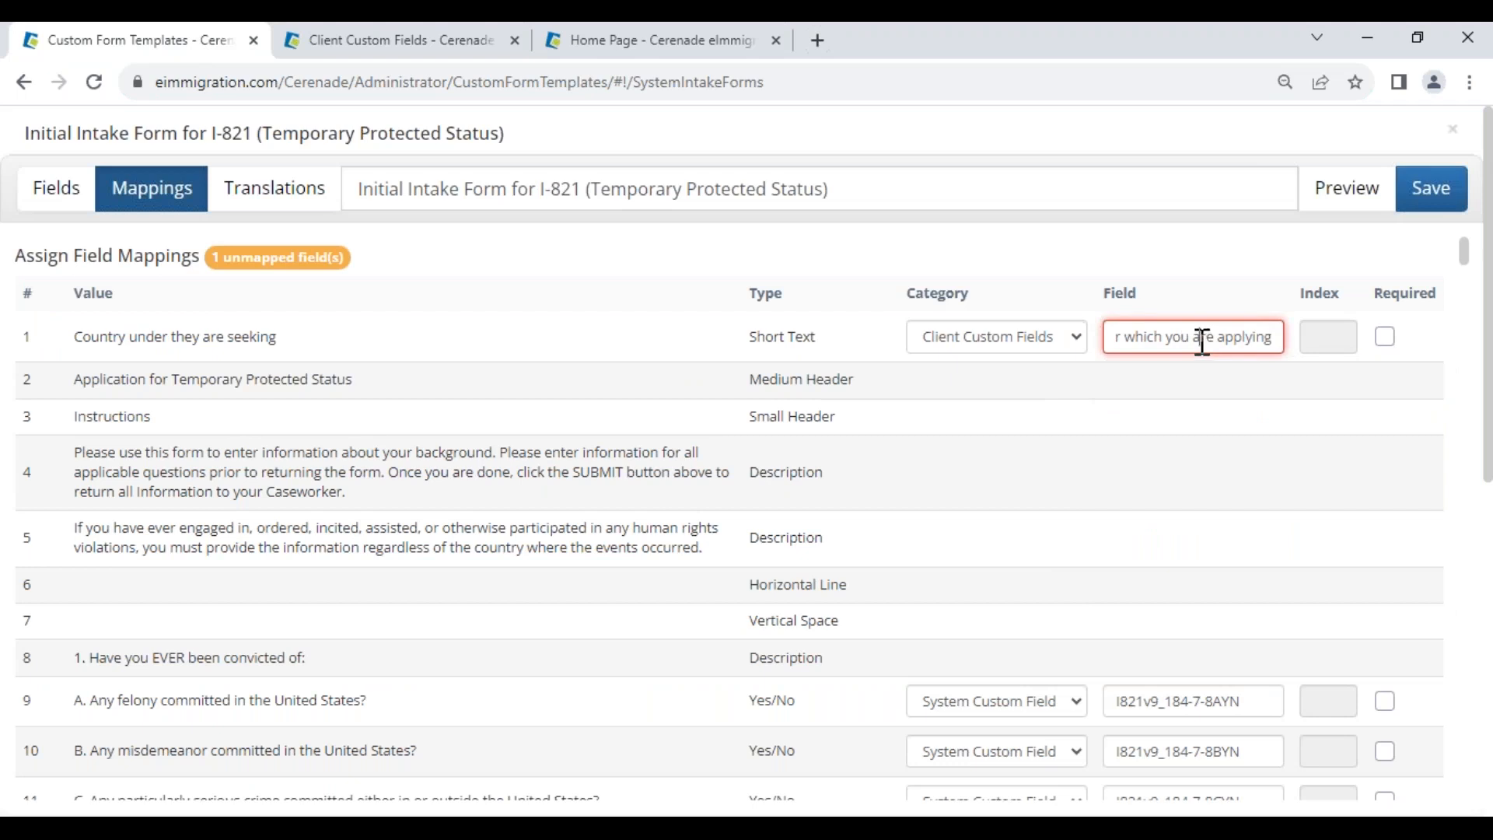
left_click(980, 342)
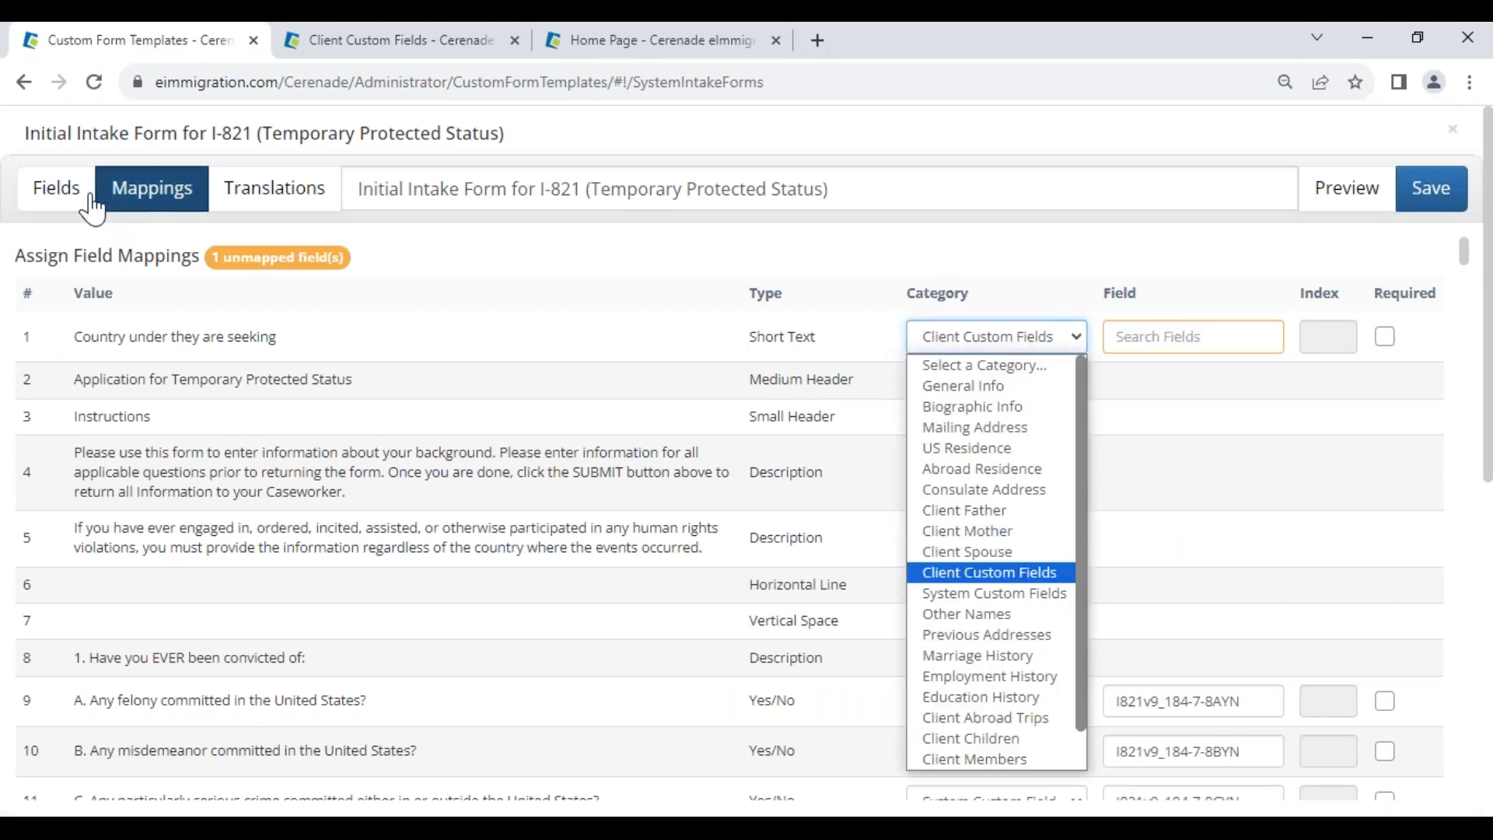
- Compare the type of the designated TPS country custom field with the type of the country question in the form mappings
left_click(443, 45)
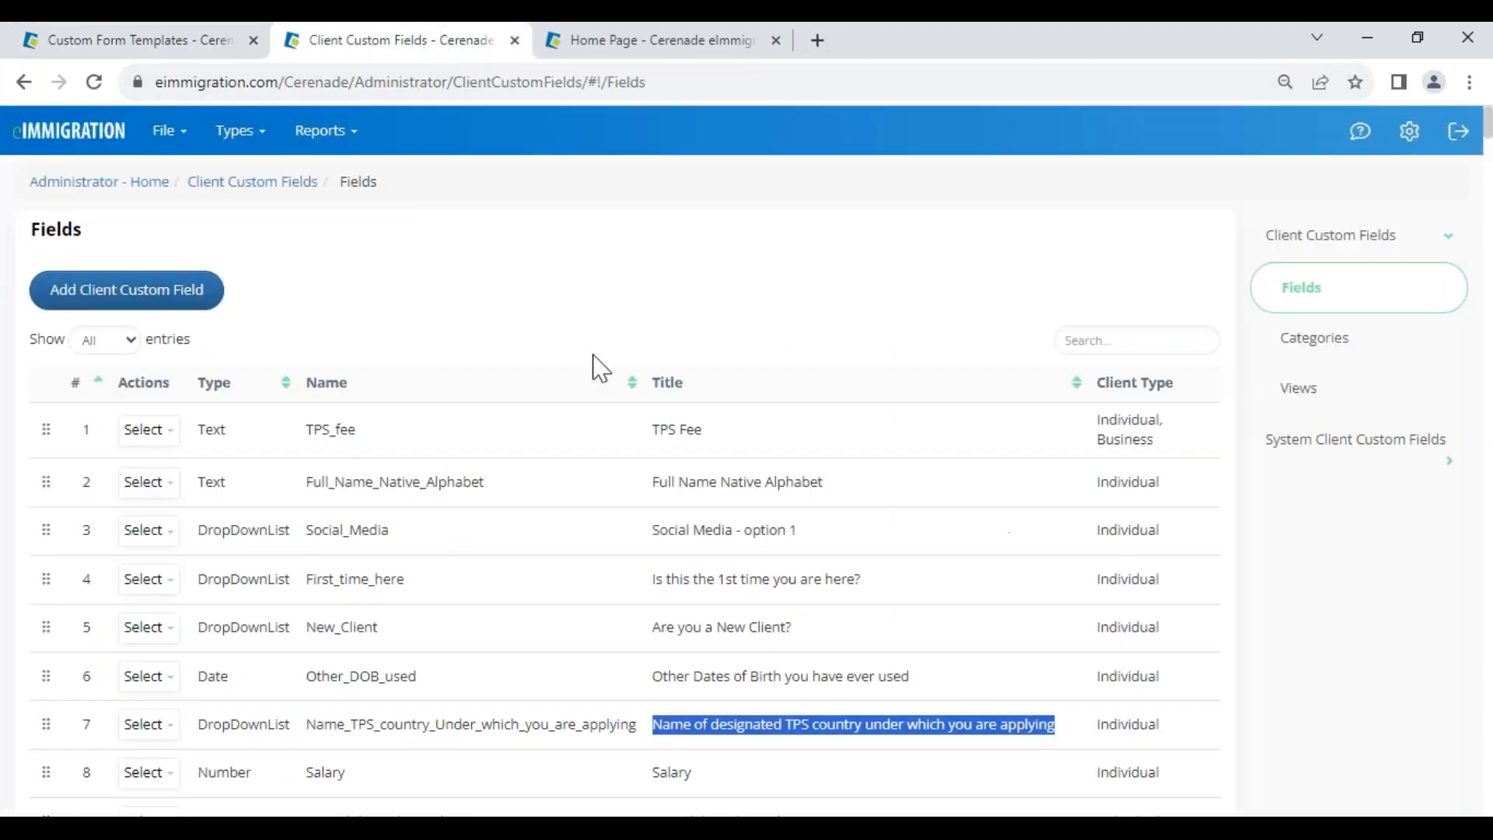
left_click_drag(202, 720, 296, 713)
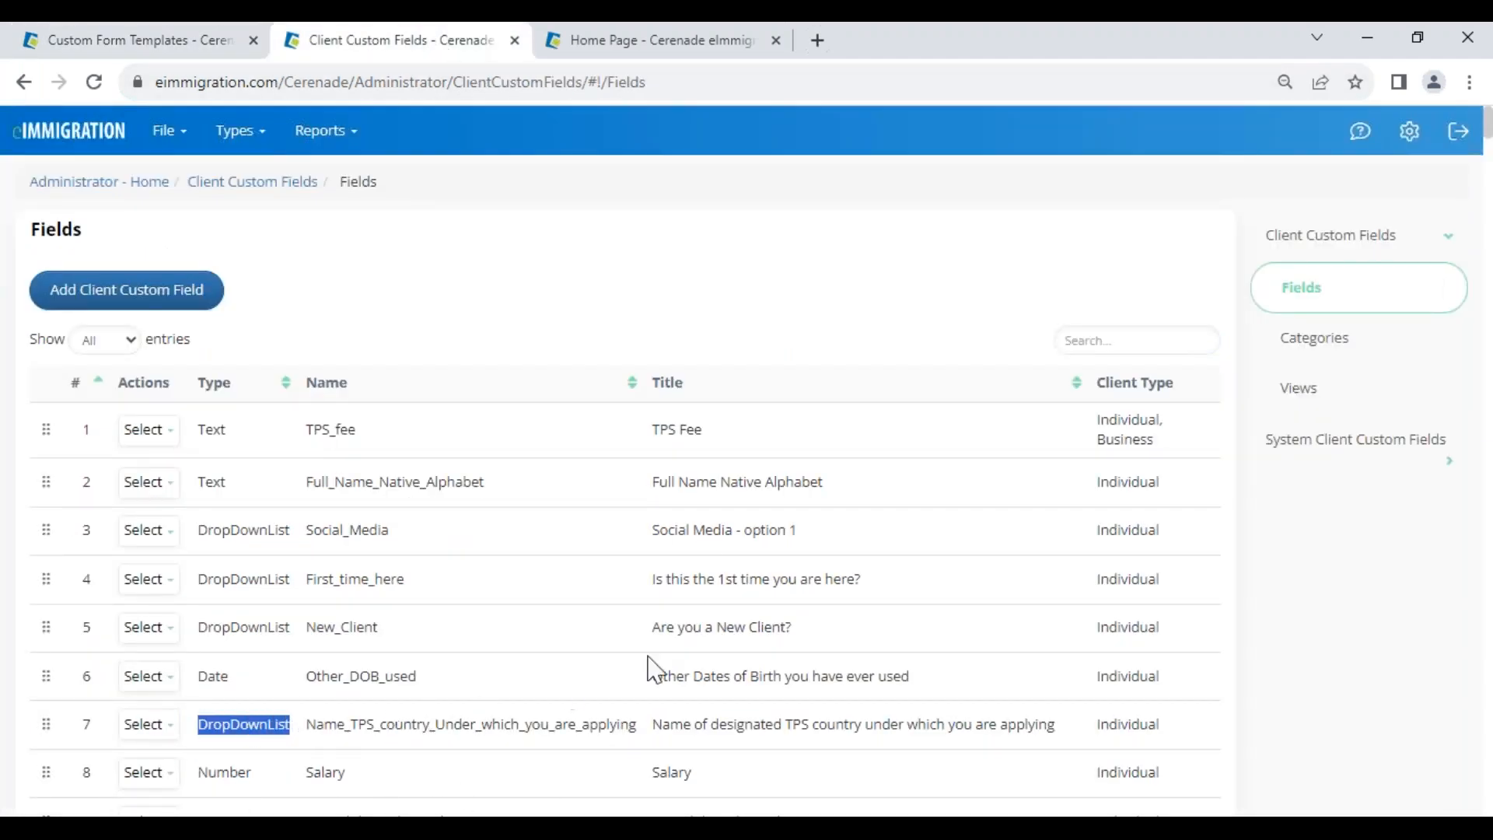
left_click(163, 47)
left_click_drag(740, 342, 838, 340)
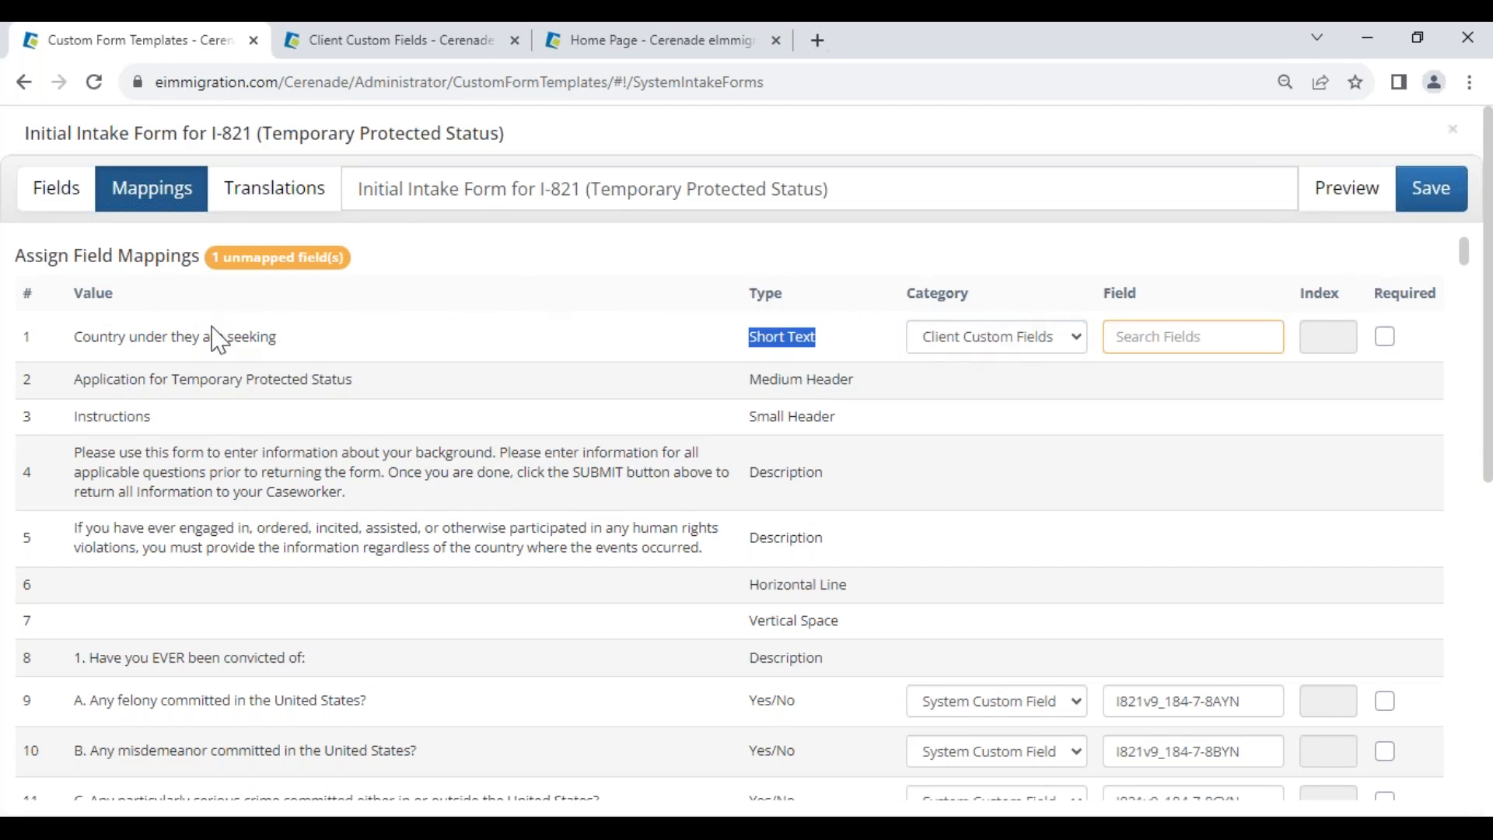
left_click(948, 381)
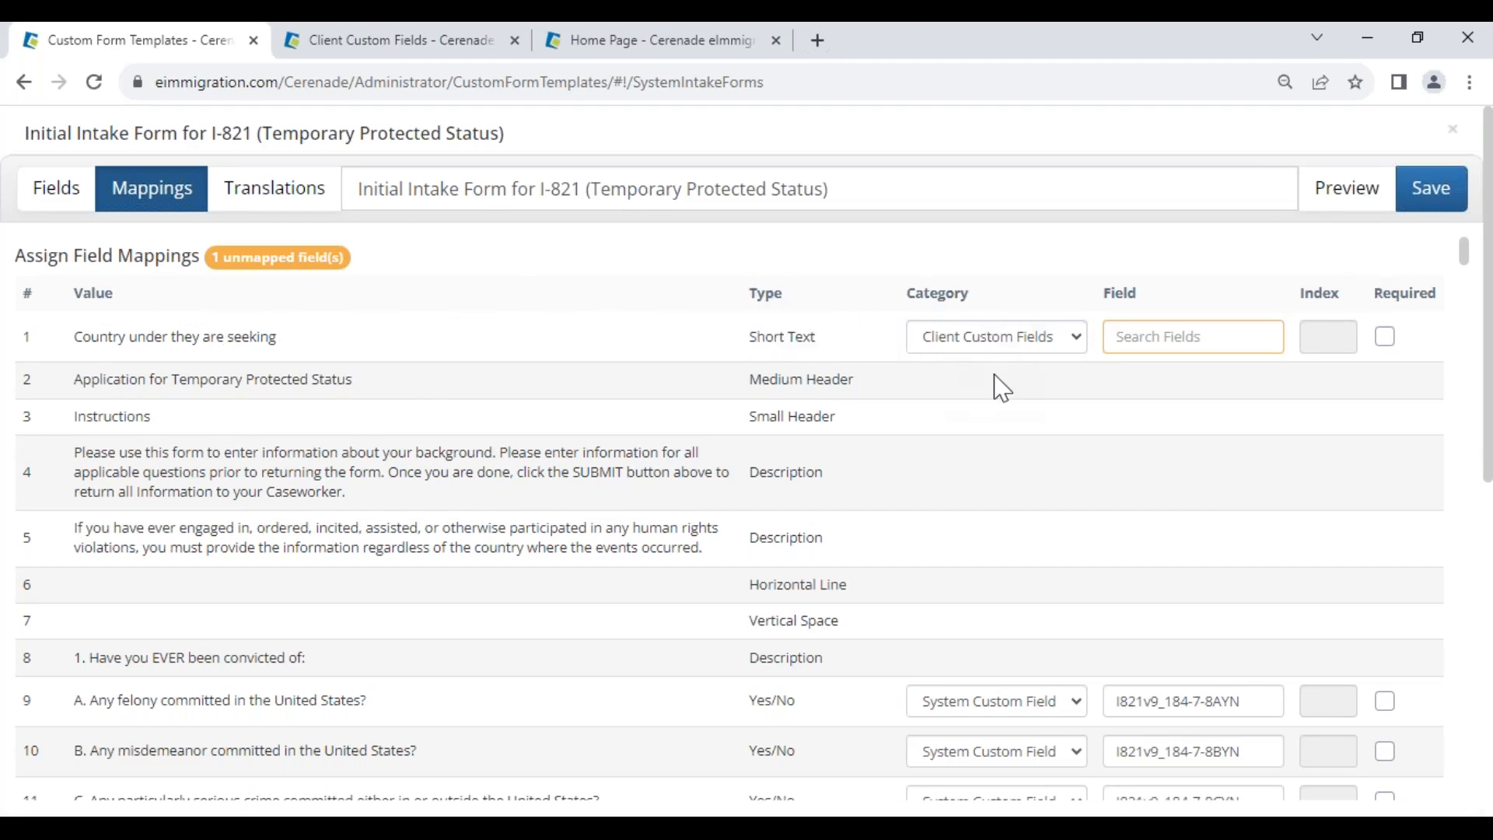
- Add a Single Choice question at position 1 of the I-821 form, reusing the existing question text "Country under they are seeking"
left_click(43, 203)
left_click_drag(1085, 259, 1021, 259)
left_click_drag(832, 264, 631, 259)
key("ctrl+c")
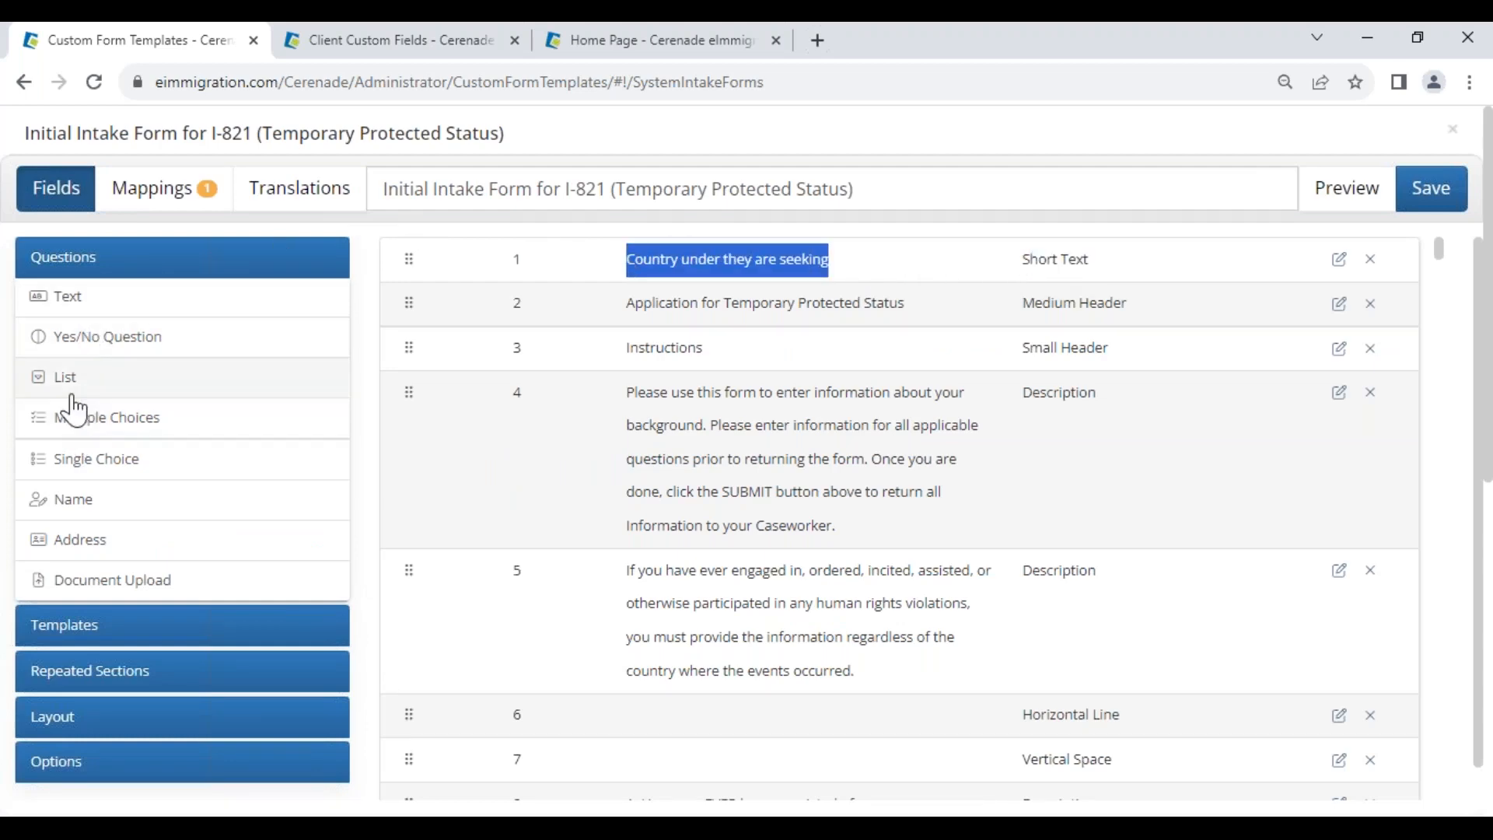
left_click(83, 467)
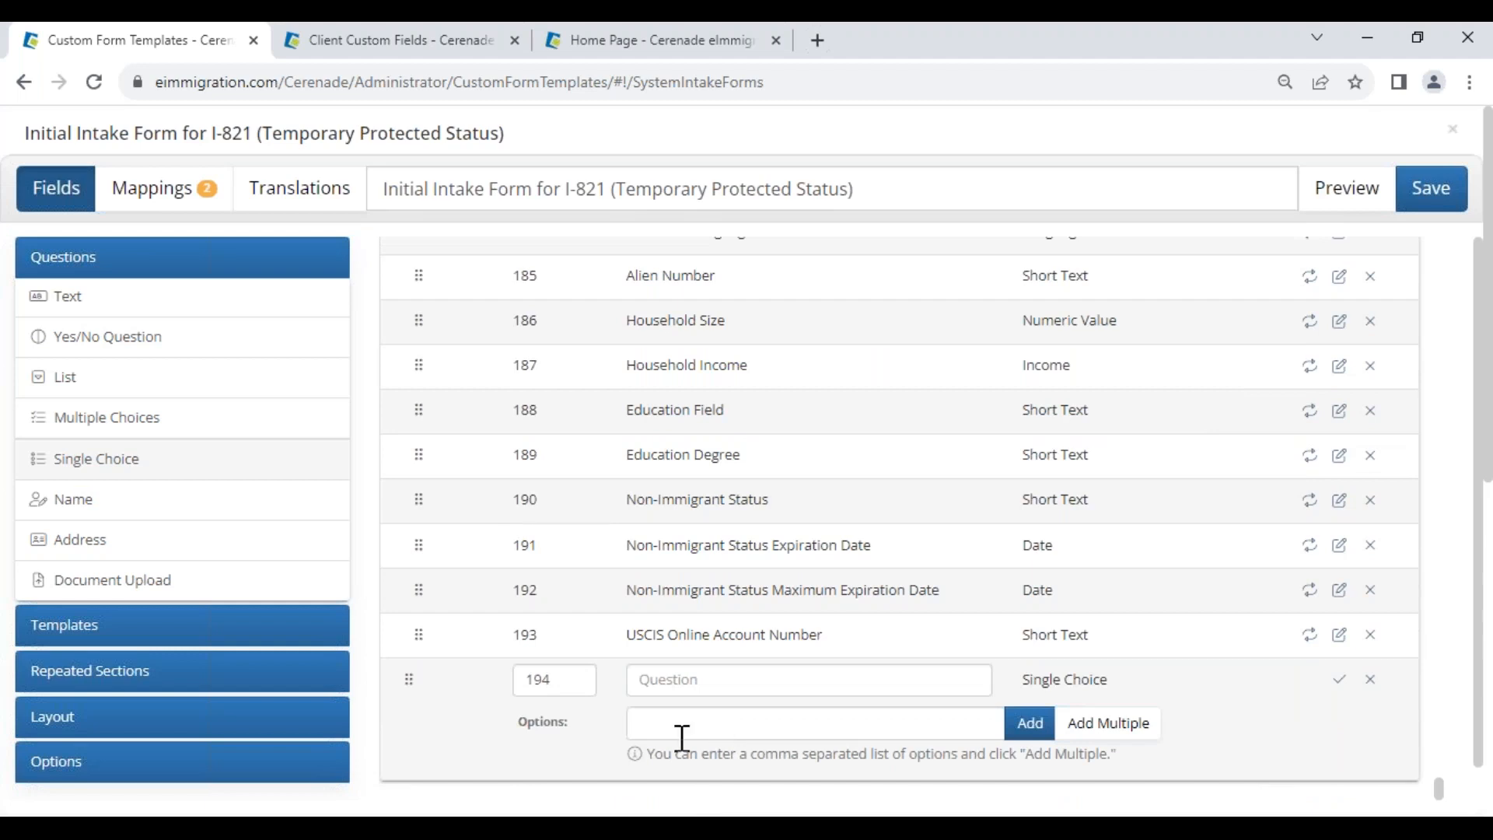
key("ctrl+v")
double_click(552, 680)
type("1")
left_click(759, 723)
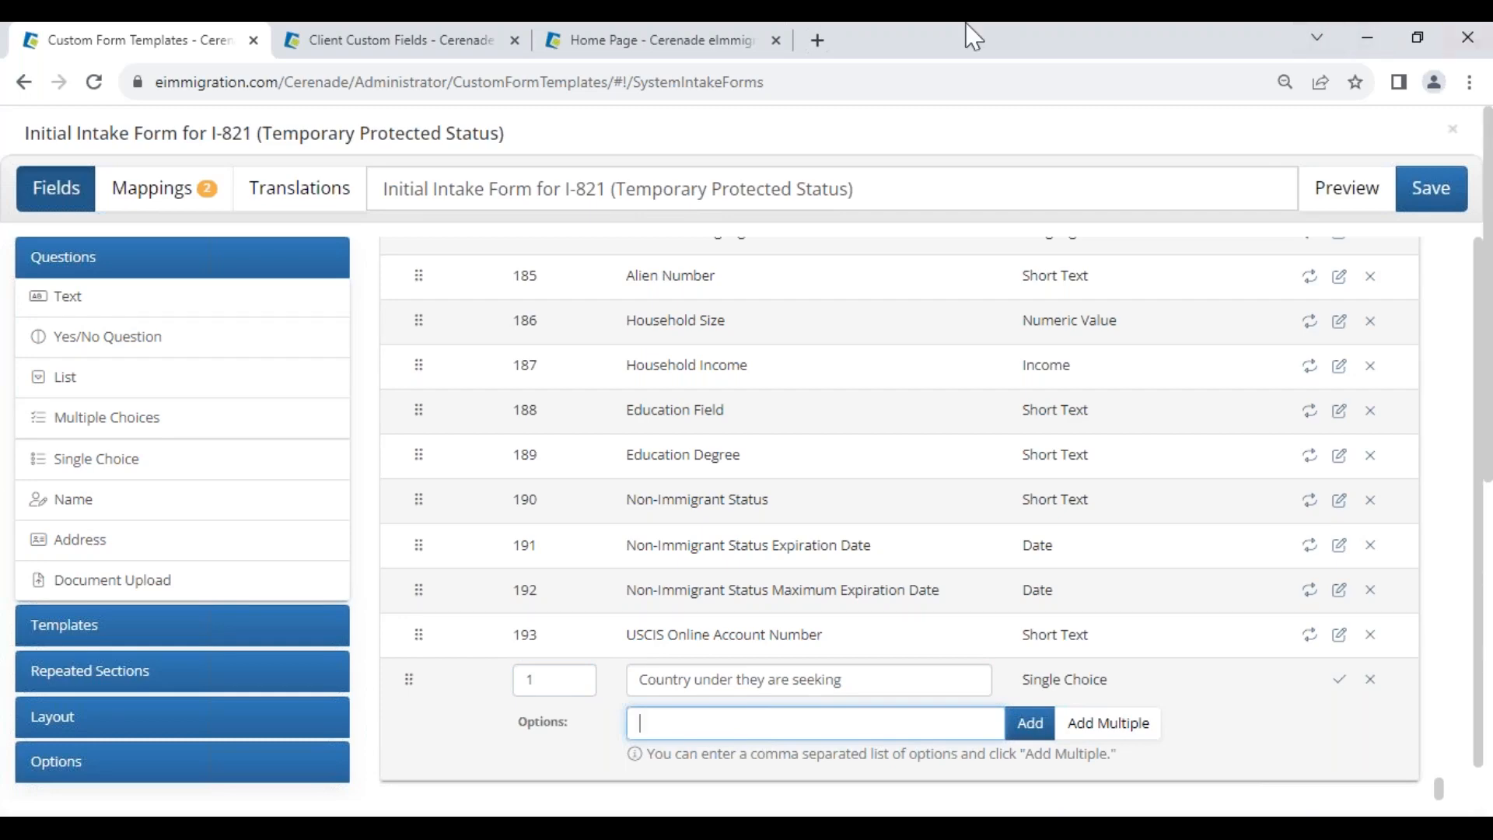
- Copy Venezuela from the designated TPS country custom field's options and add it as an option of the new Single Choice question
left_click(433, 45)
left_click(155, 772)
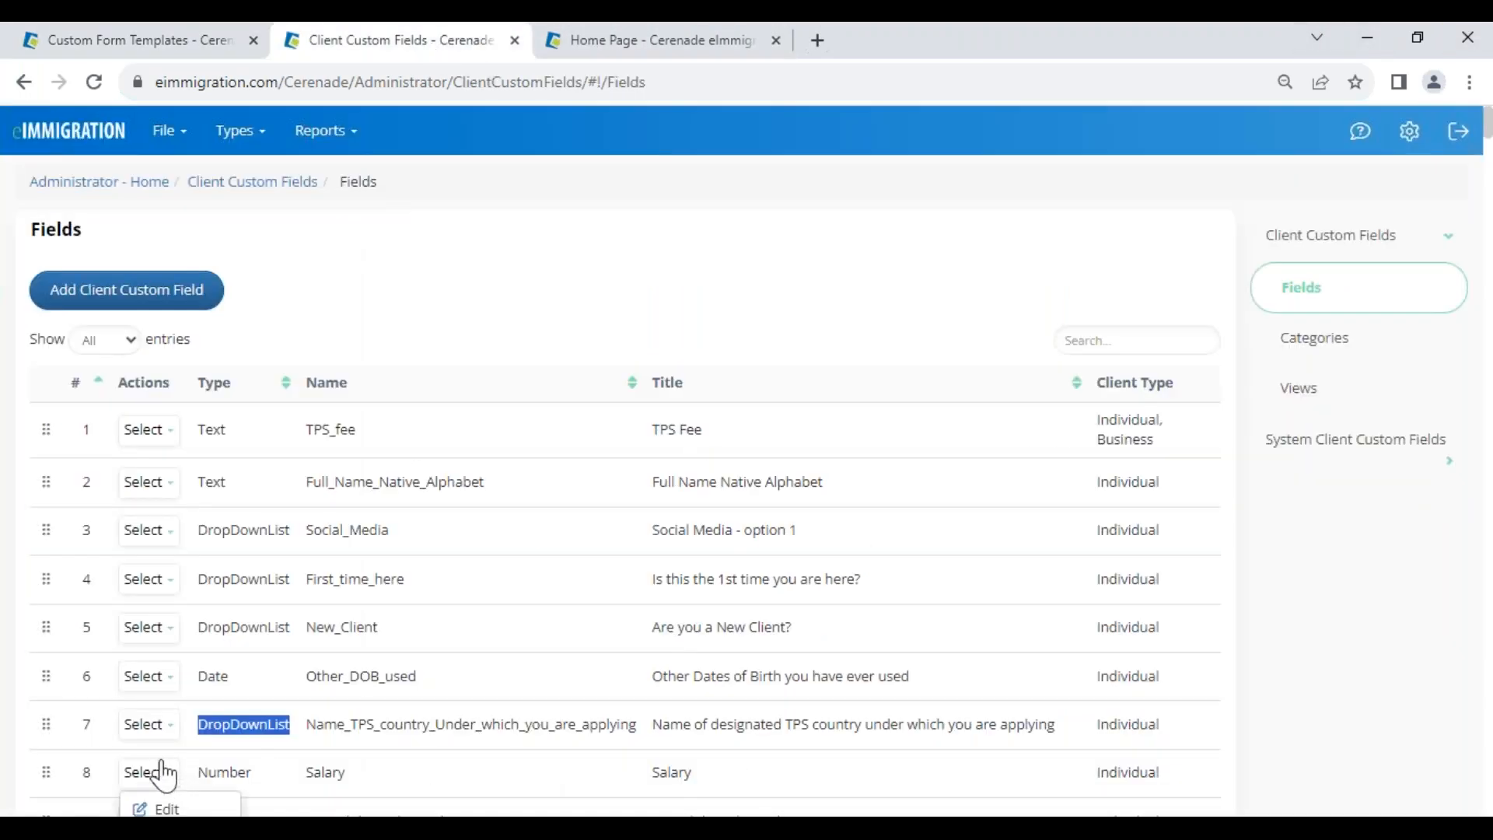
left_click(172, 765)
scroll(748, 544, "down", 1)
left_click_drag(764, 346, 831, 440)
left_click_drag(765, 342, 879, 344)
key("ctrl+c")
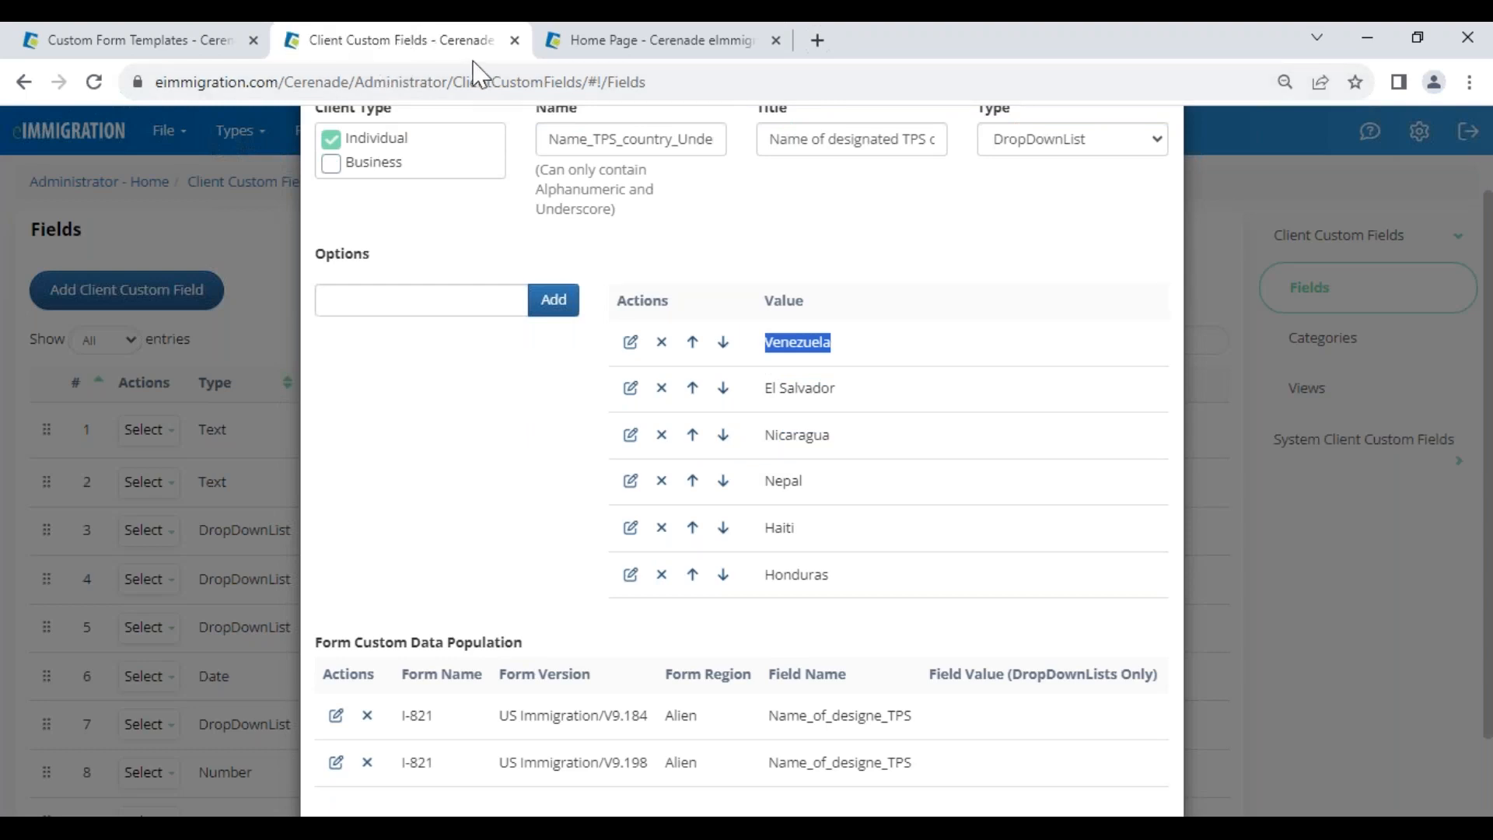
left_click(133, 46)
key("ctrl+v")
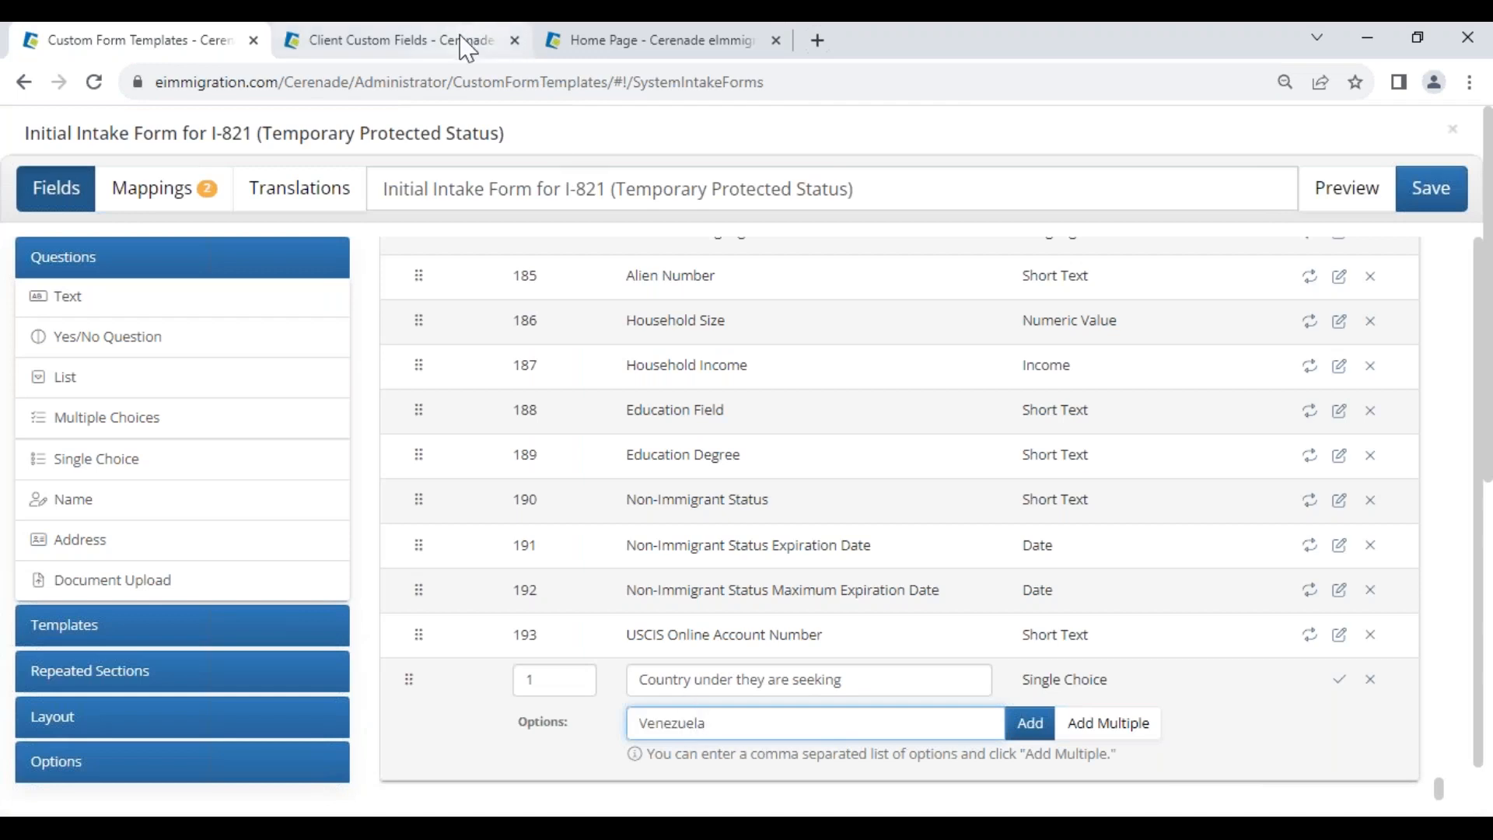
left_click(1030, 724)
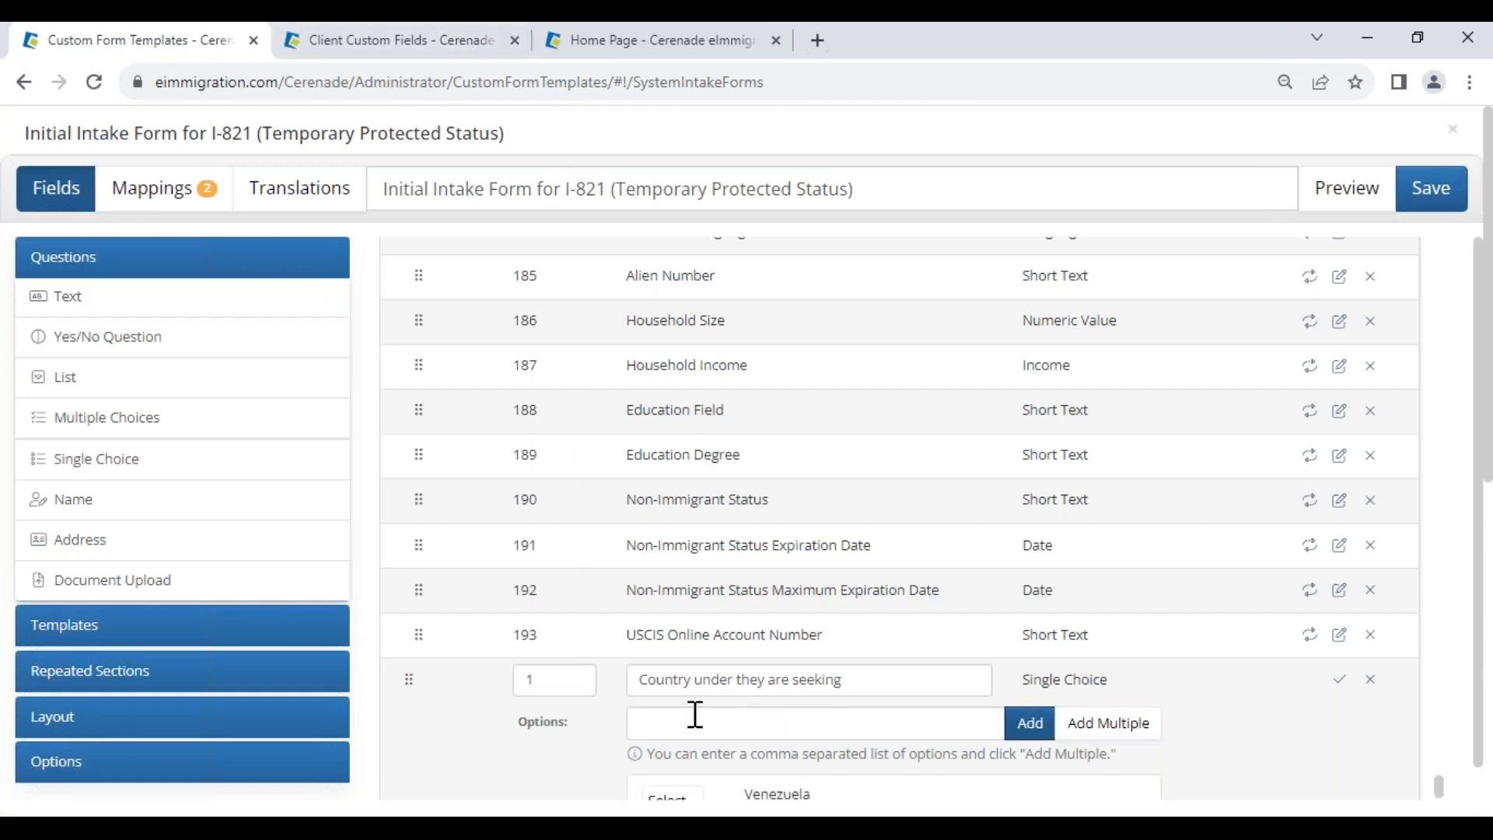
- Copy El Salvador from the custom field's options and add it as another option of the country question
left_click(369, 43)
left_click_drag(767, 388, 838, 390)
key("ctrl+c")
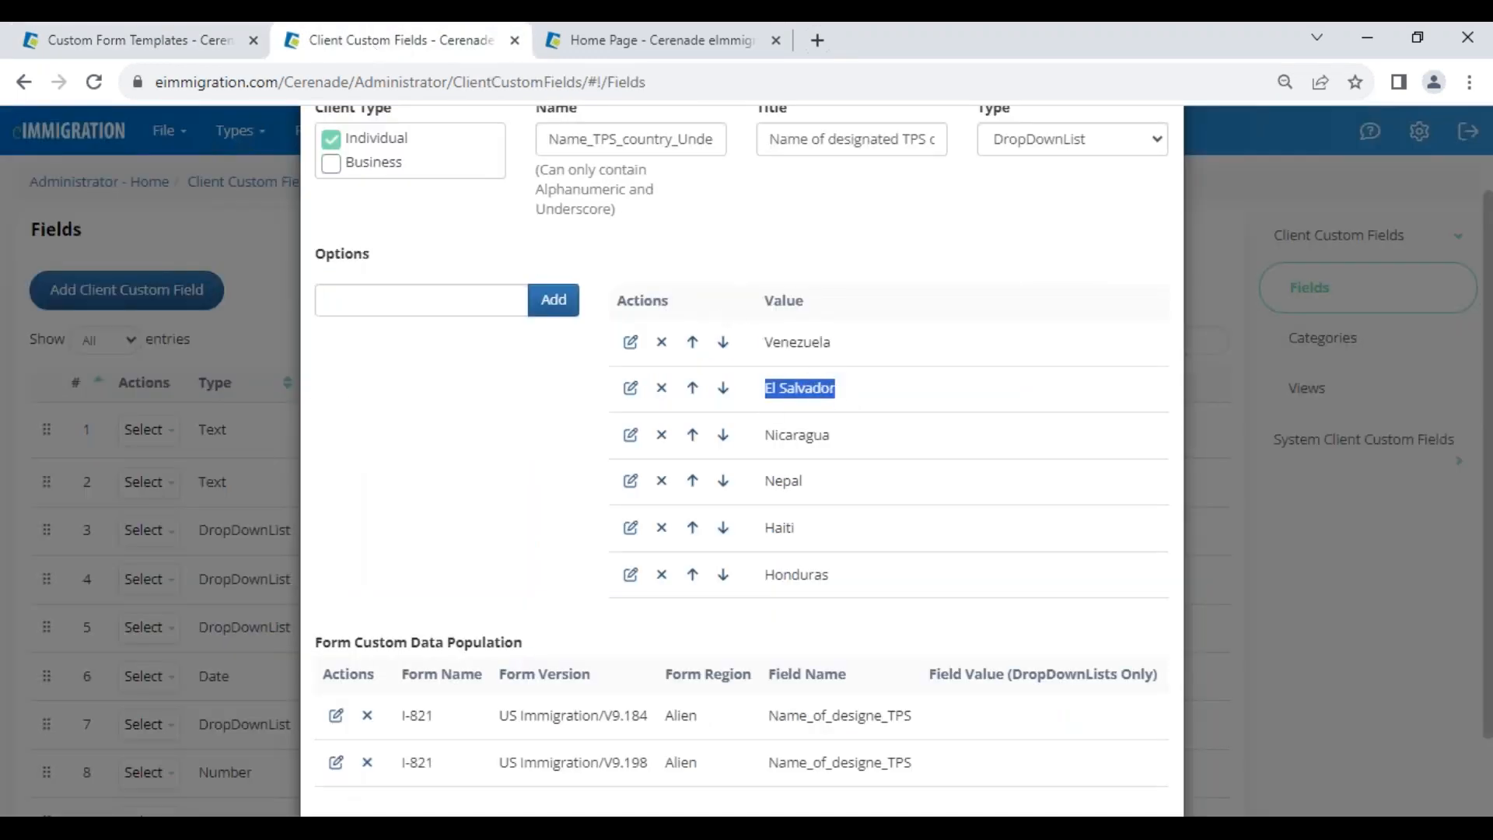
left_click(229, 39)
left_click(697, 725)
key("ctrl+v")
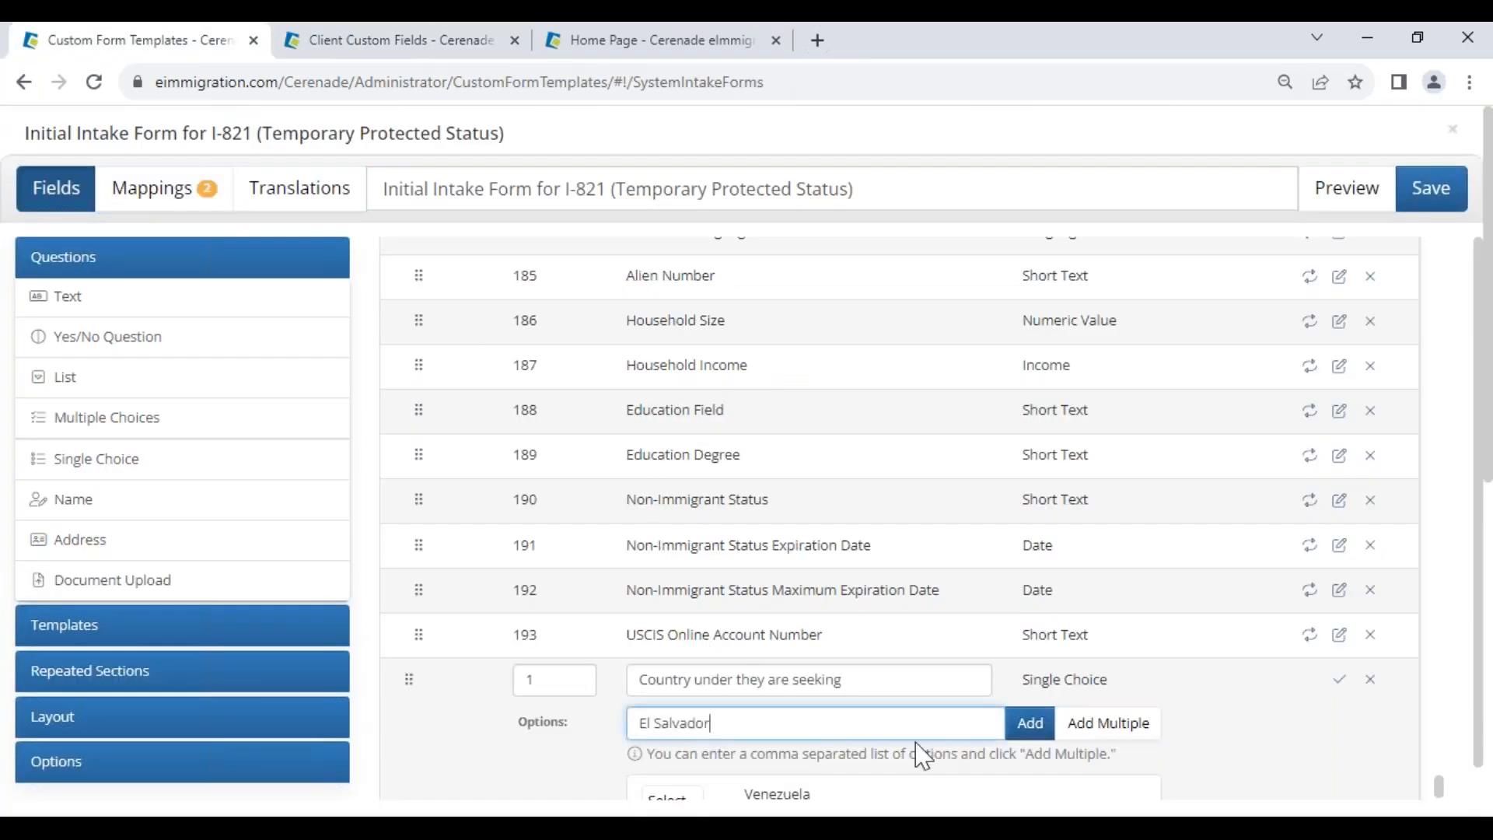
left_click(1033, 731)
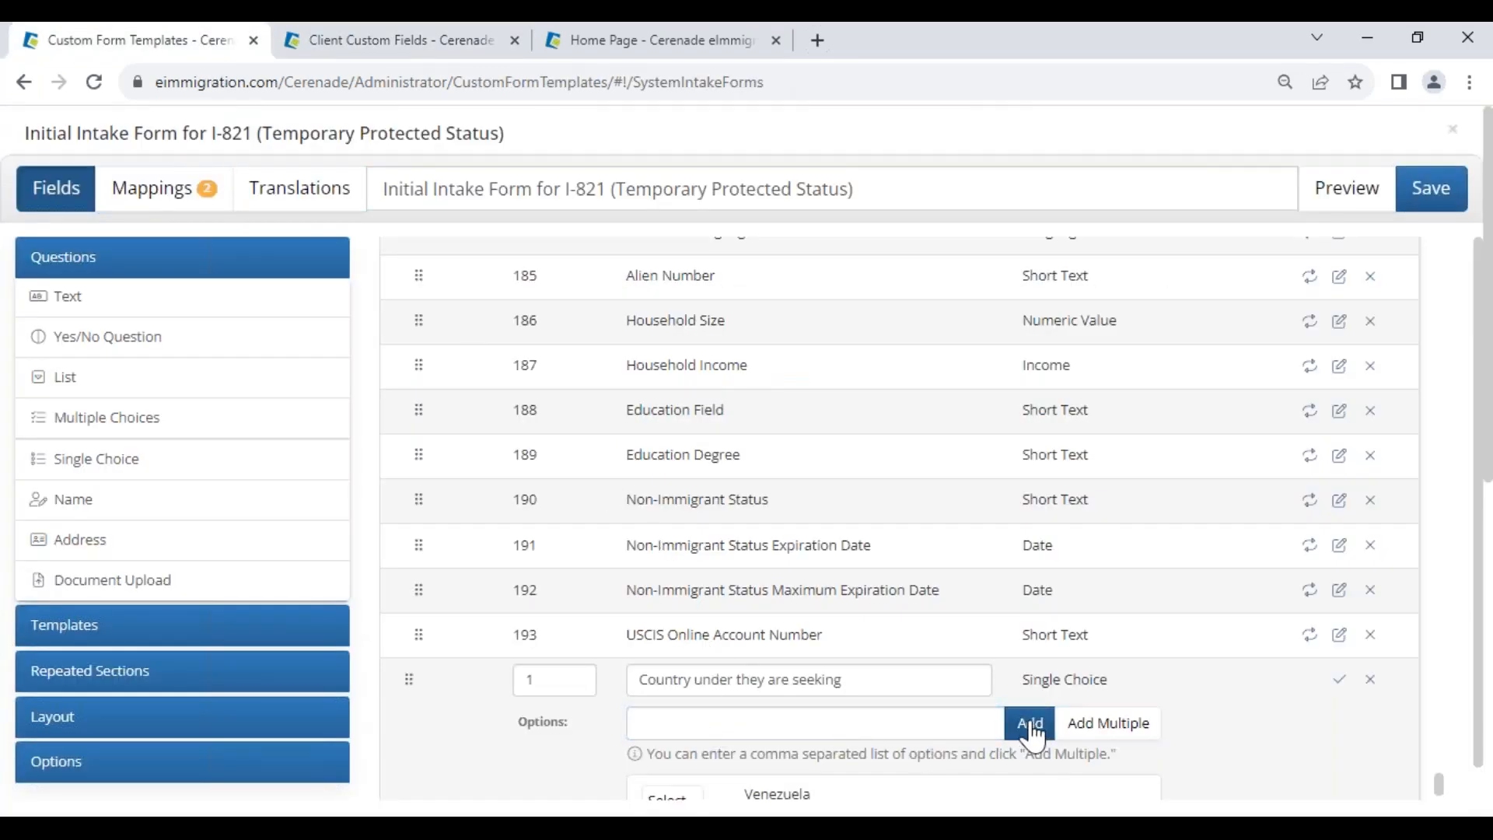
- Copy Nicaragua from the custom field's options and add it as another option of the country question
left_click(443, 40)
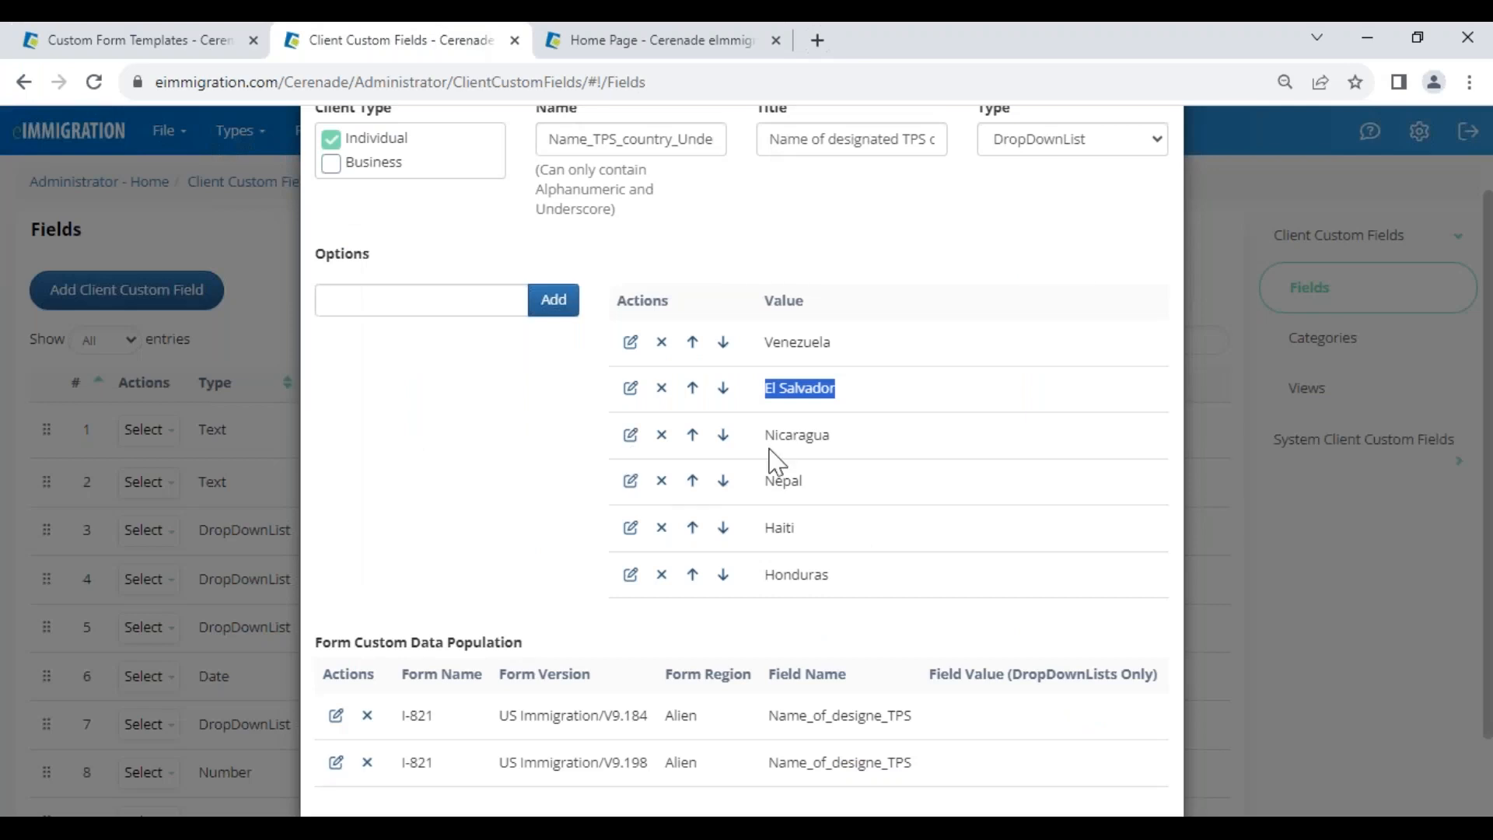
left_click_drag(768, 434, 853, 442)
key("ctrl+c")
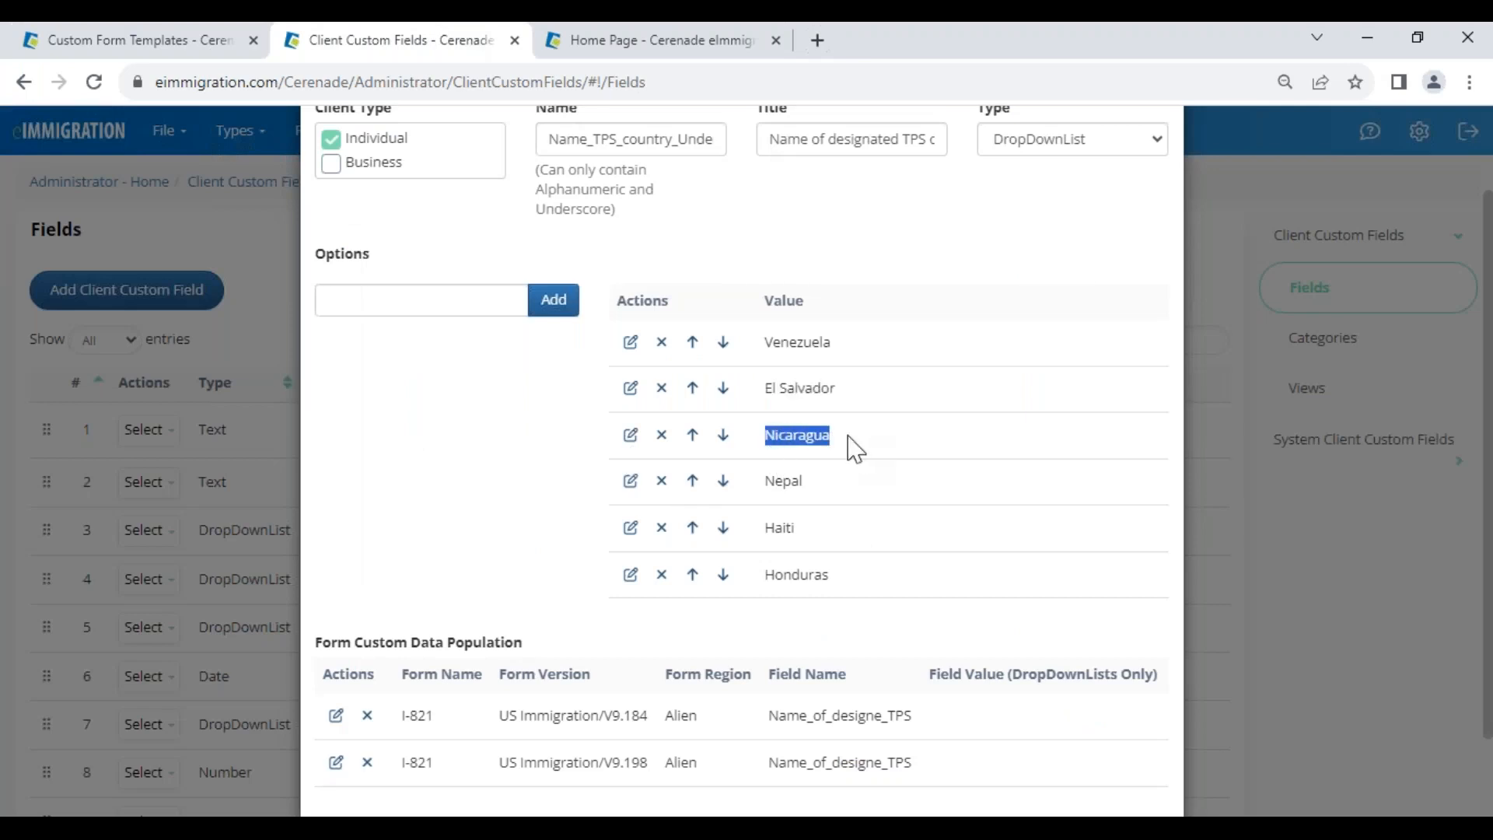
left_click(224, 44)
left_click(663, 720)
key("ctrl+v")
left_click(1030, 723)
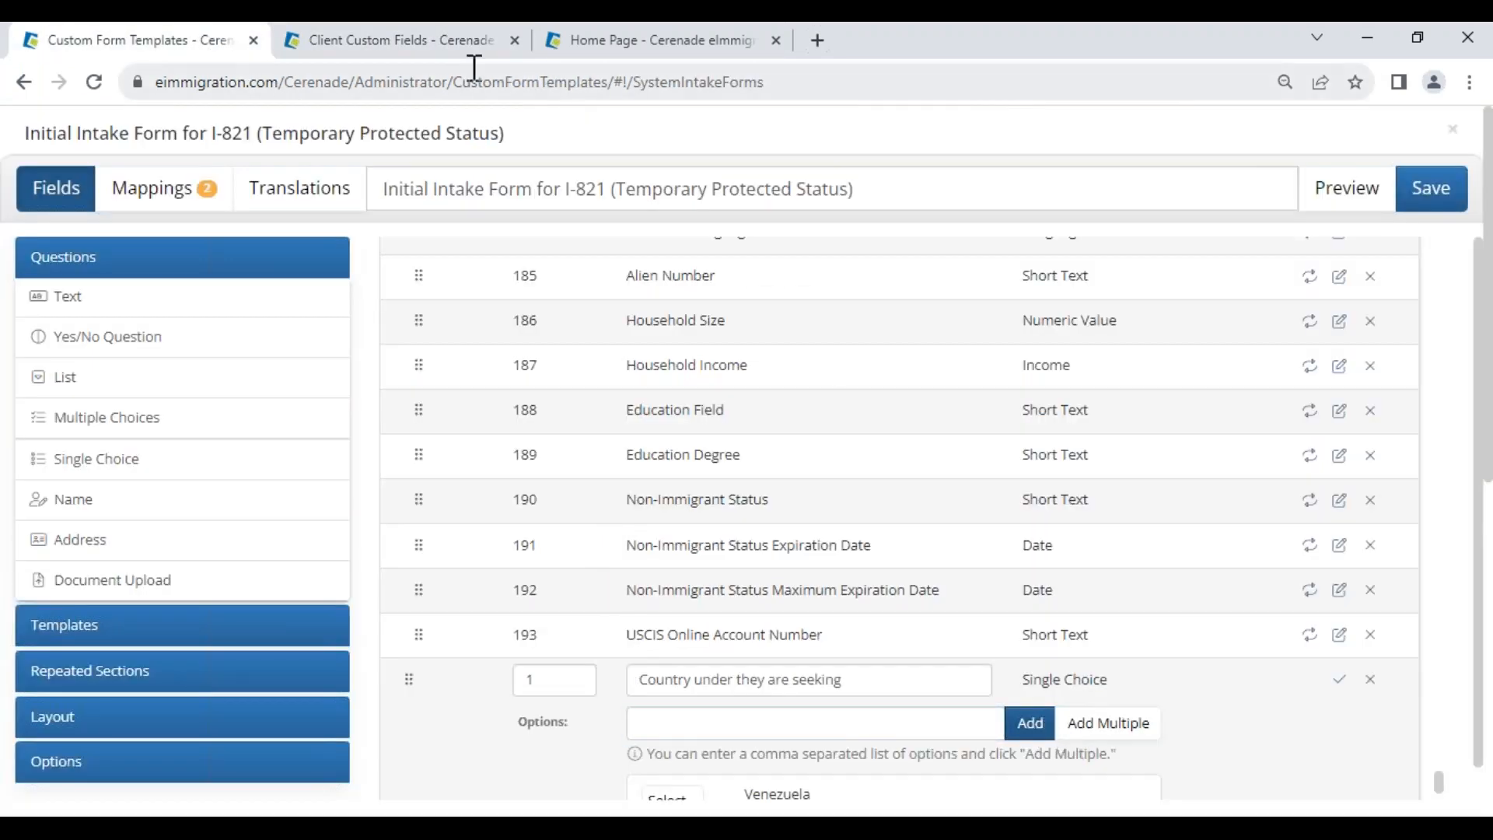
- Accept the new Single Choice country question and delete its Short Text duplicate from the form
left_click(1336, 683)
left_click_drag(1449, 788, 1308, 234)
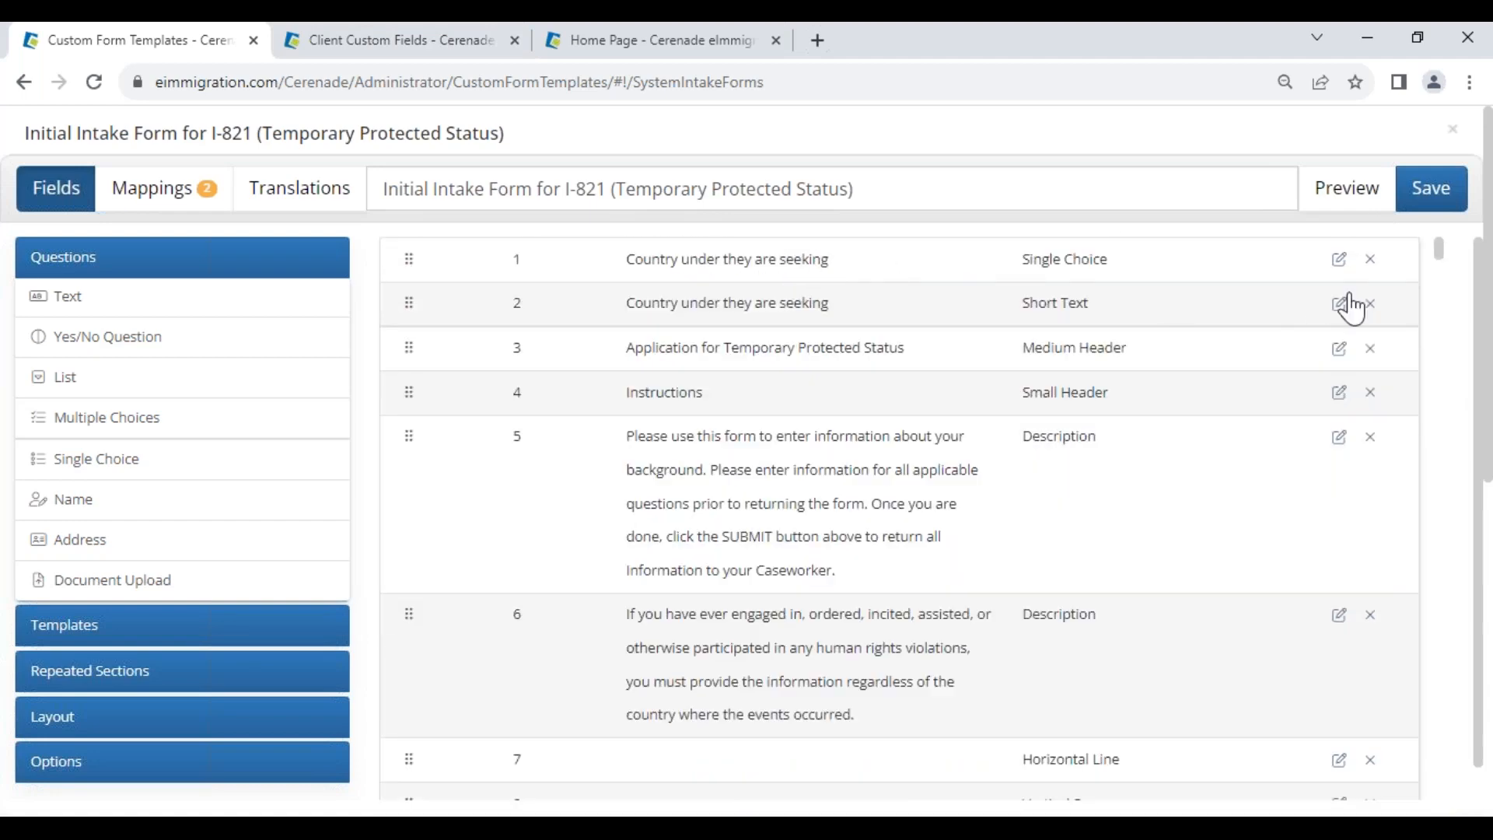
left_click_drag(1024, 303, 1111, 320)
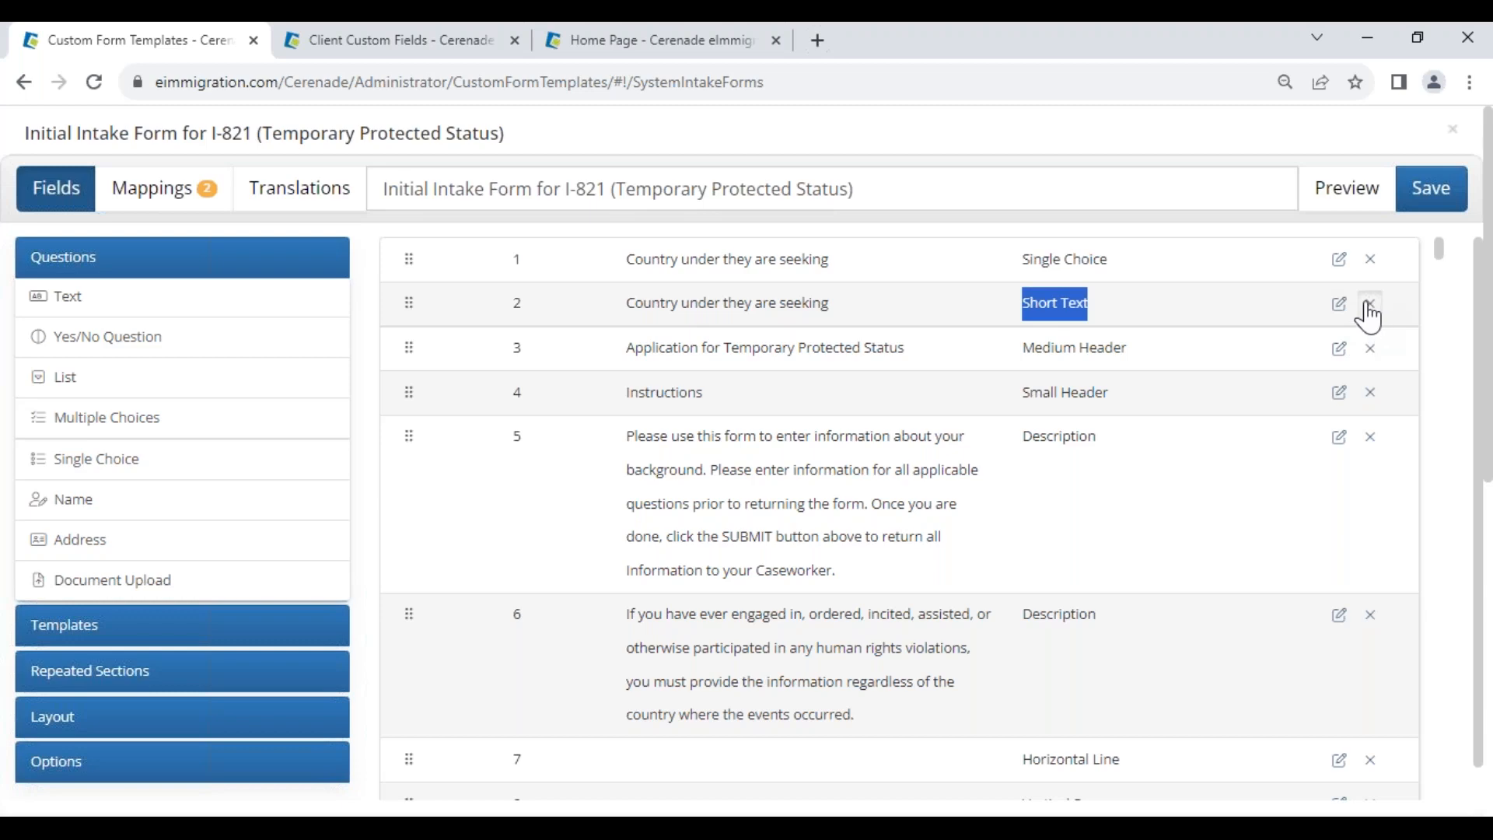
left_click(1370, 304)
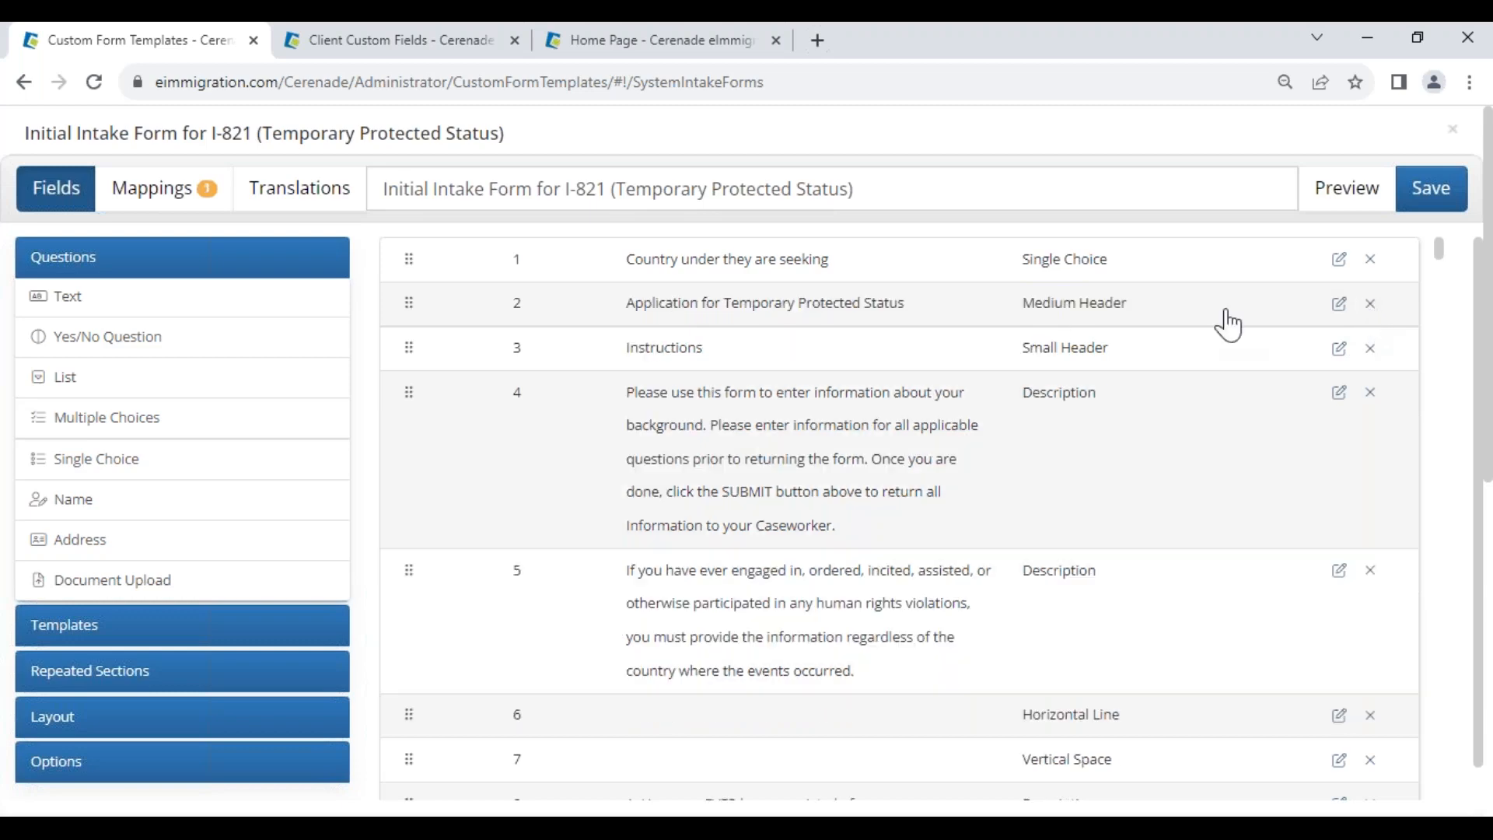
- Map the country question to the client custom field Name_TPS_country_Under_which_you_are_applying and make it required
left_click(160, 204)
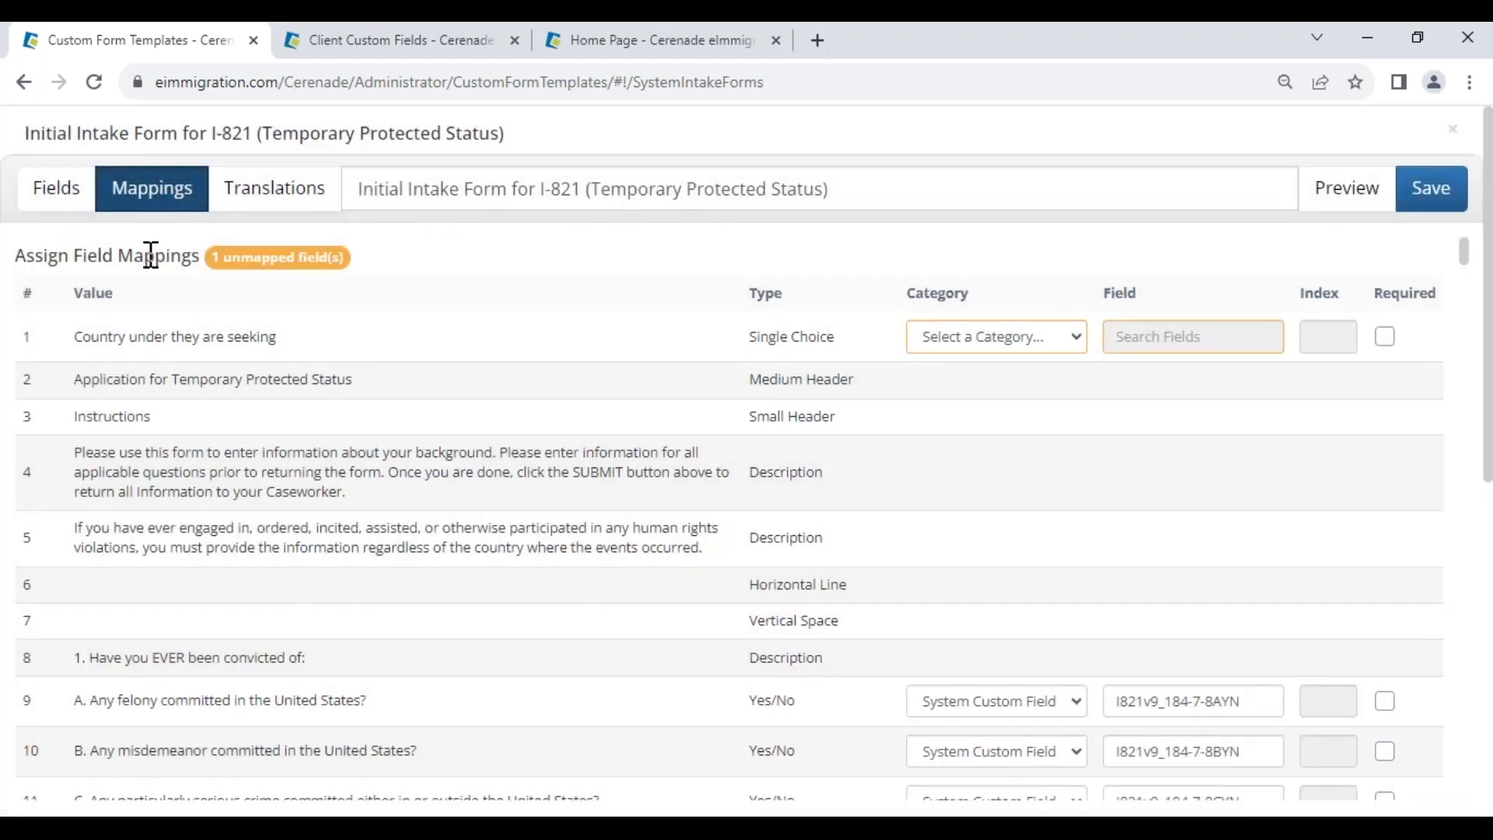
left_click_drag(69, 346, 283, 352)
left_click(979, 347)
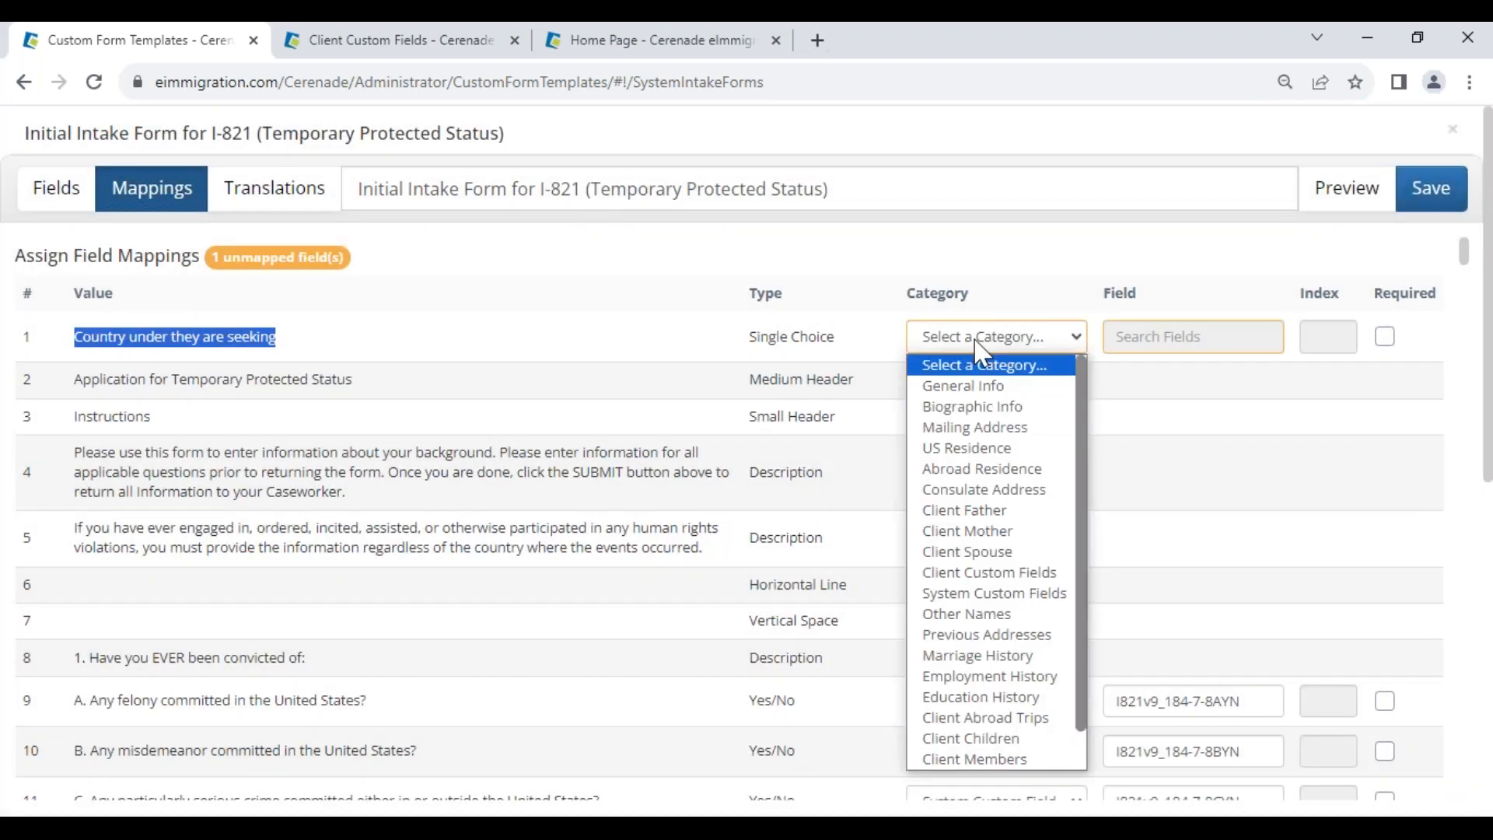
left_click(964, 573)
left_click(1150, 336)
type("coun")
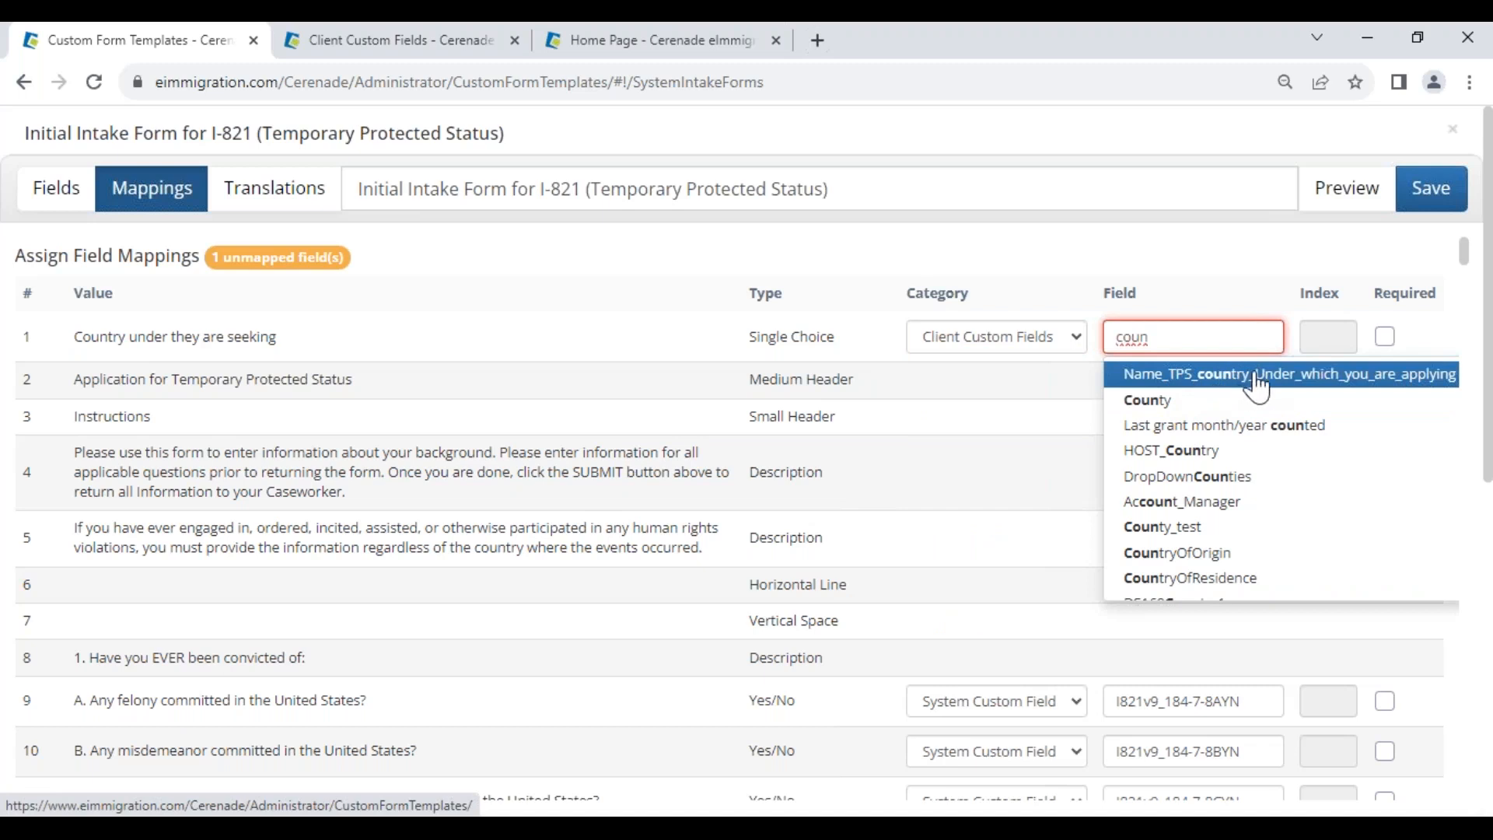
left_click(1295, 378)
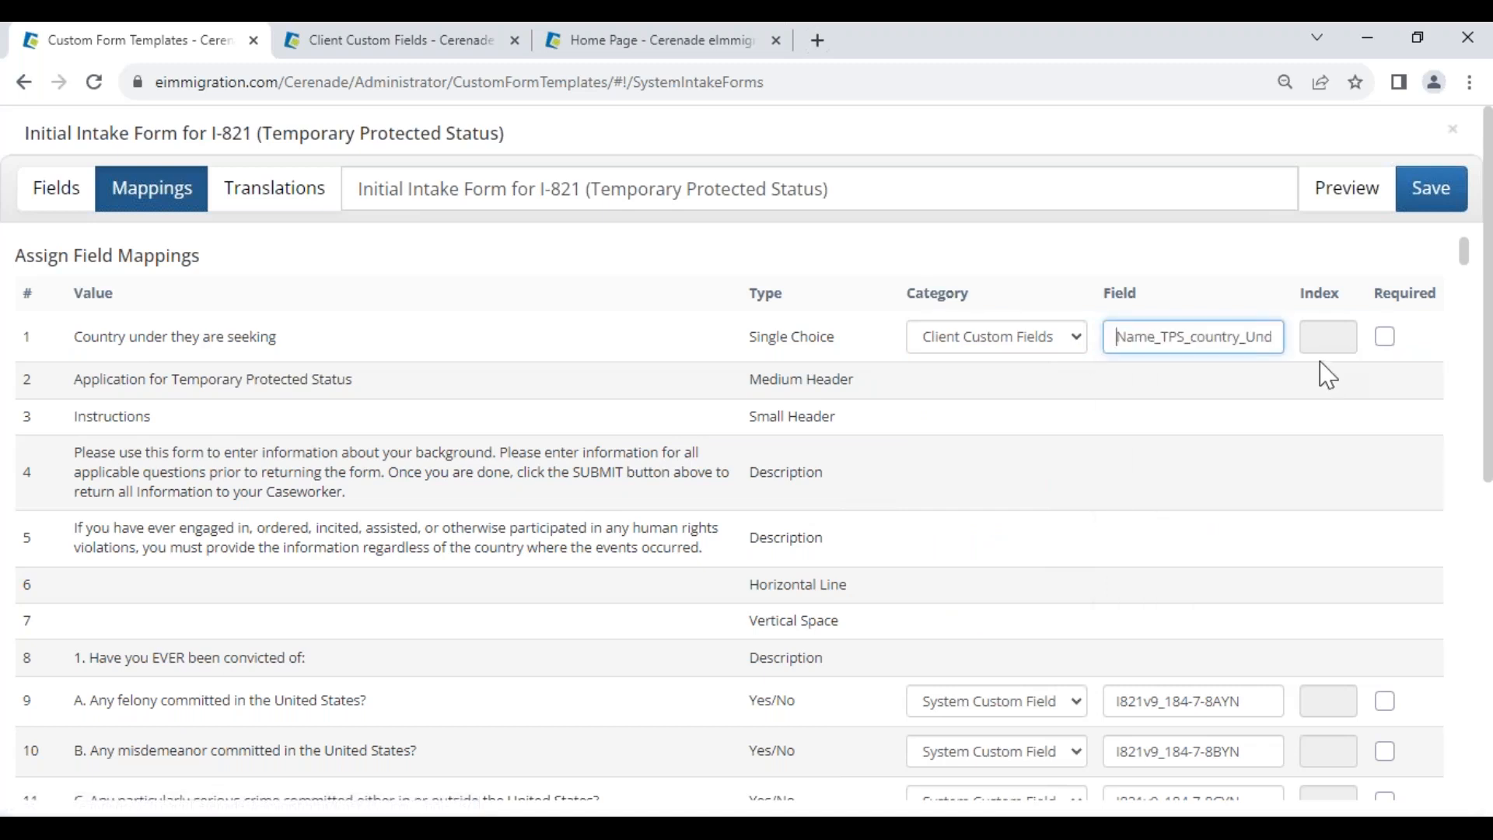
left_click(1384, 342)
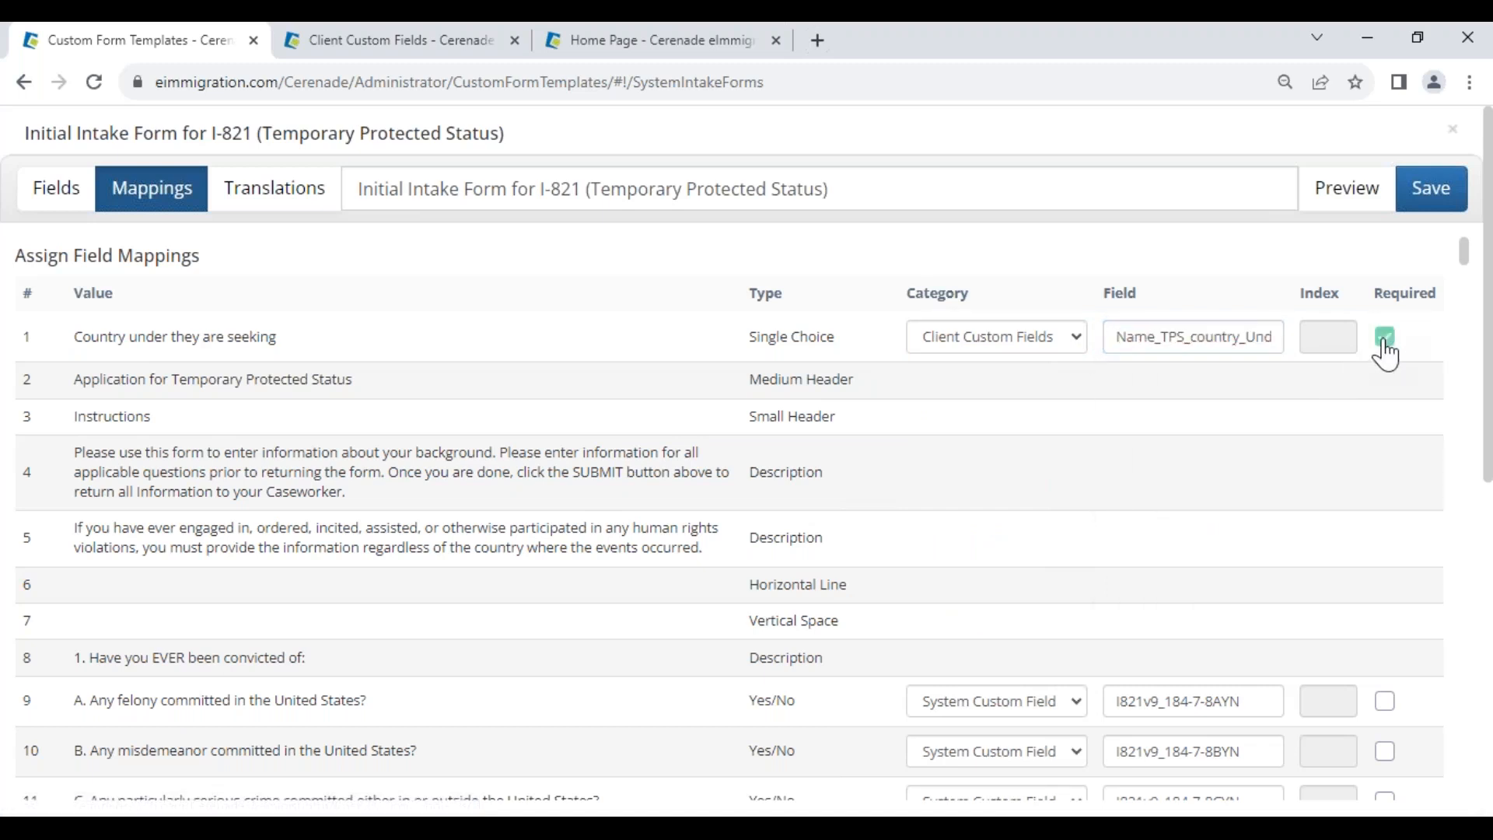
- Preview the I-821 intake form to check the country question and its options, and close the preview
left_click(1348, 204)
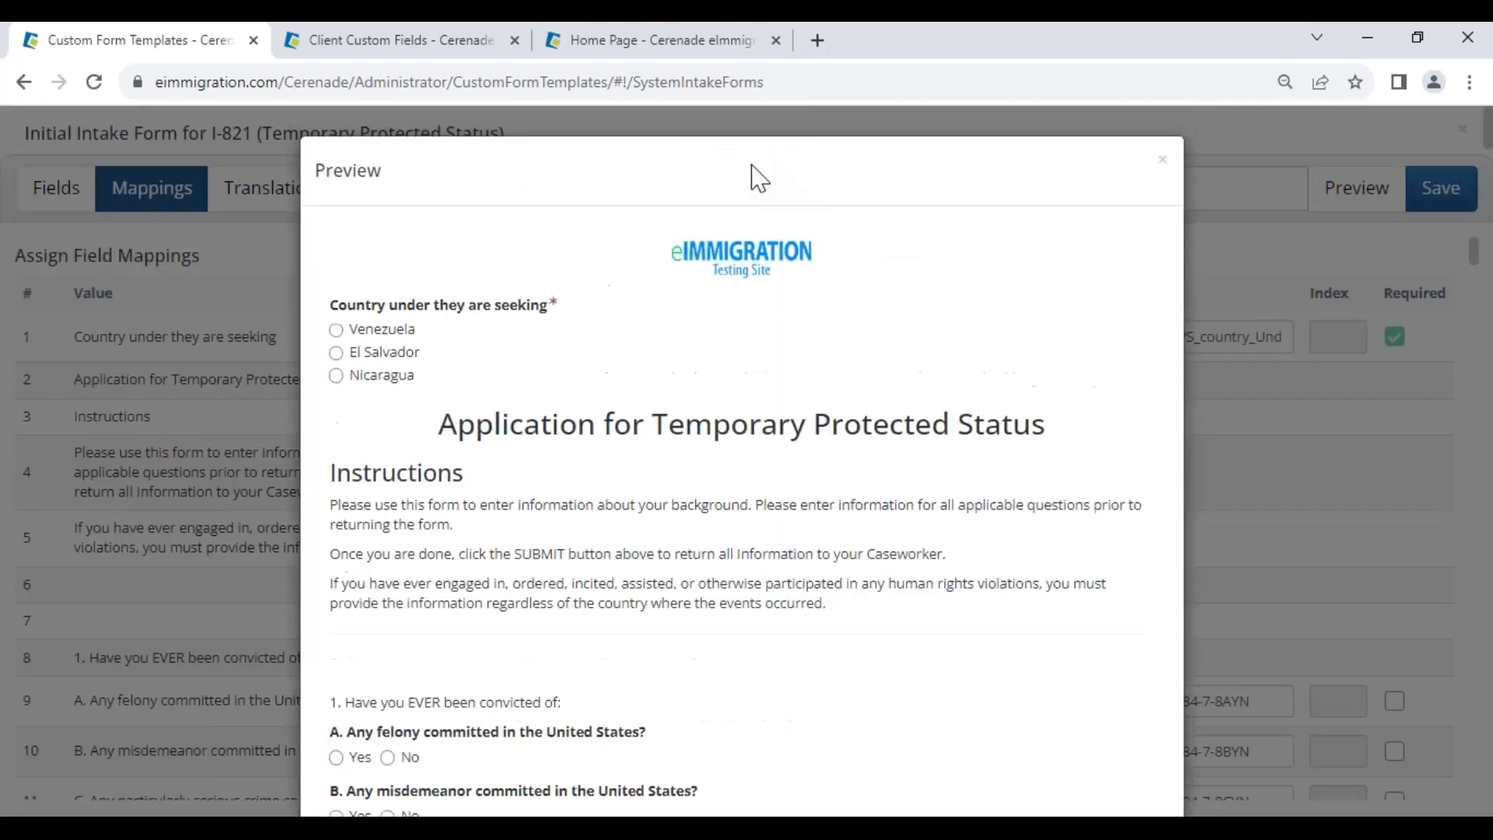
left_click_drag(336, 311, 515, 310)
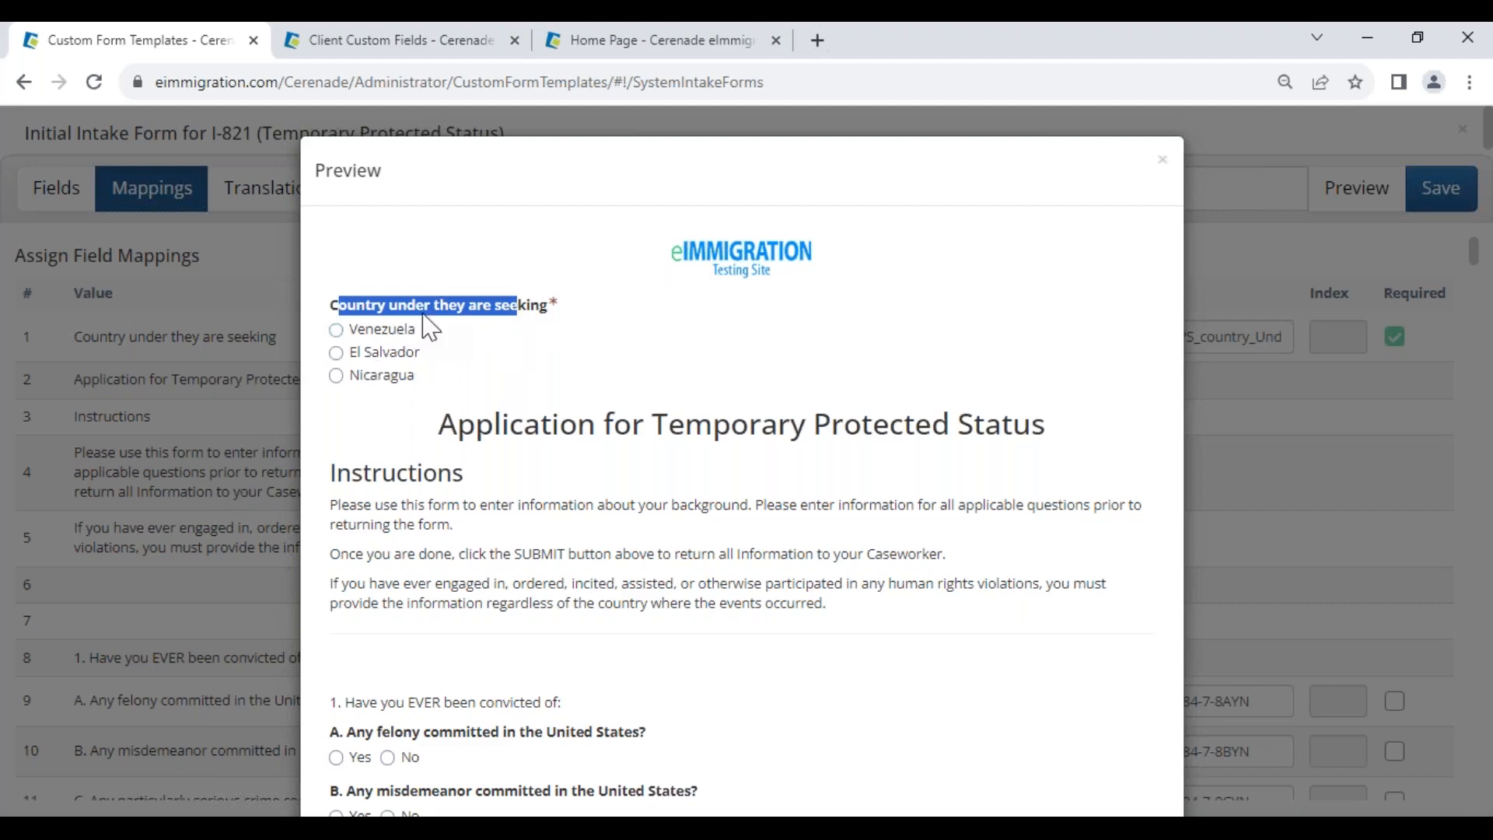
left_click(1163, 167)
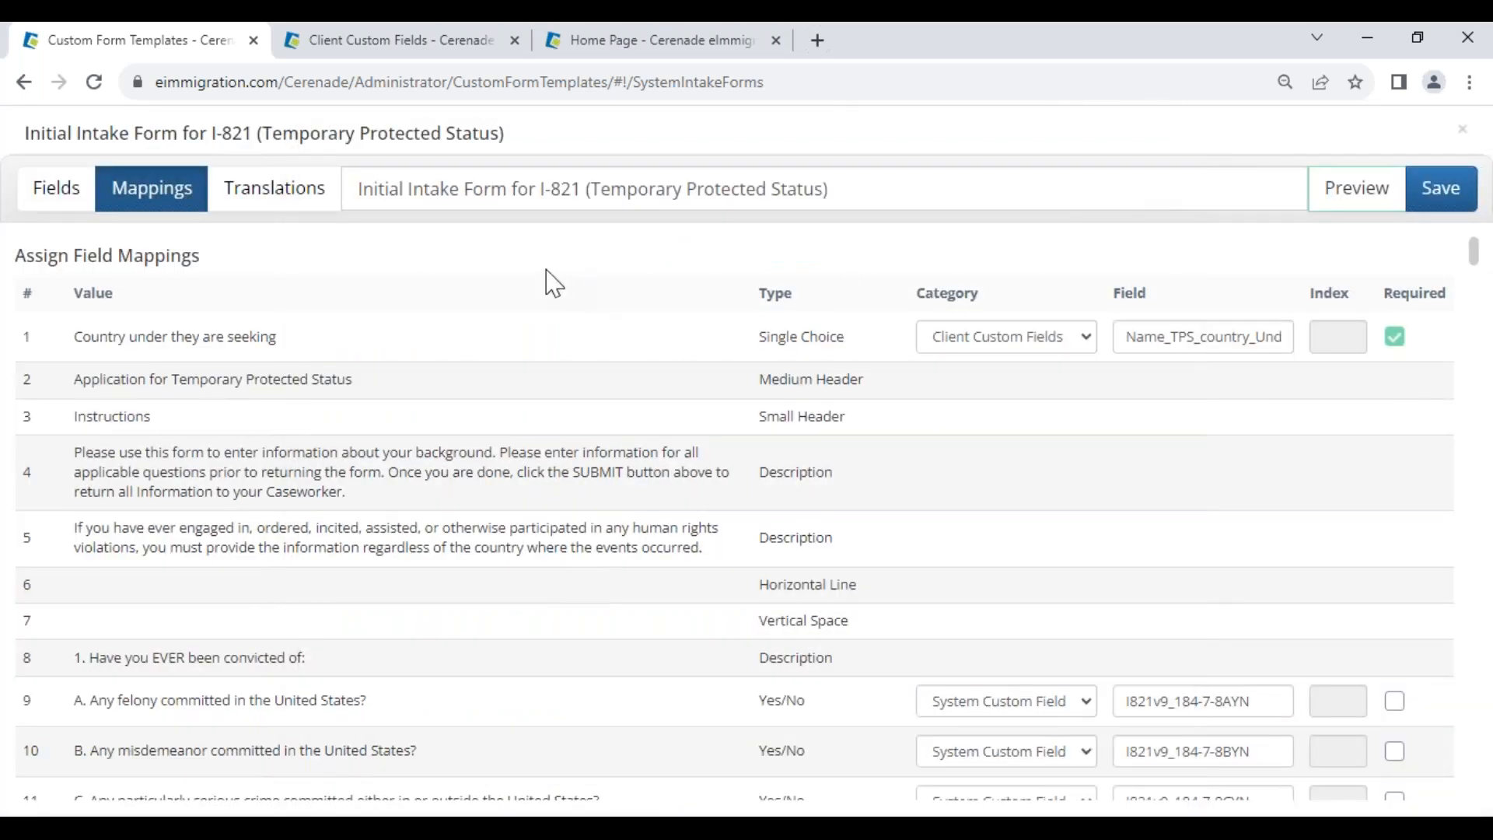
- Start saving the I-821 intake form, cancel the save, and close the form discarding its unsaved changes
left_click(1441, 190)
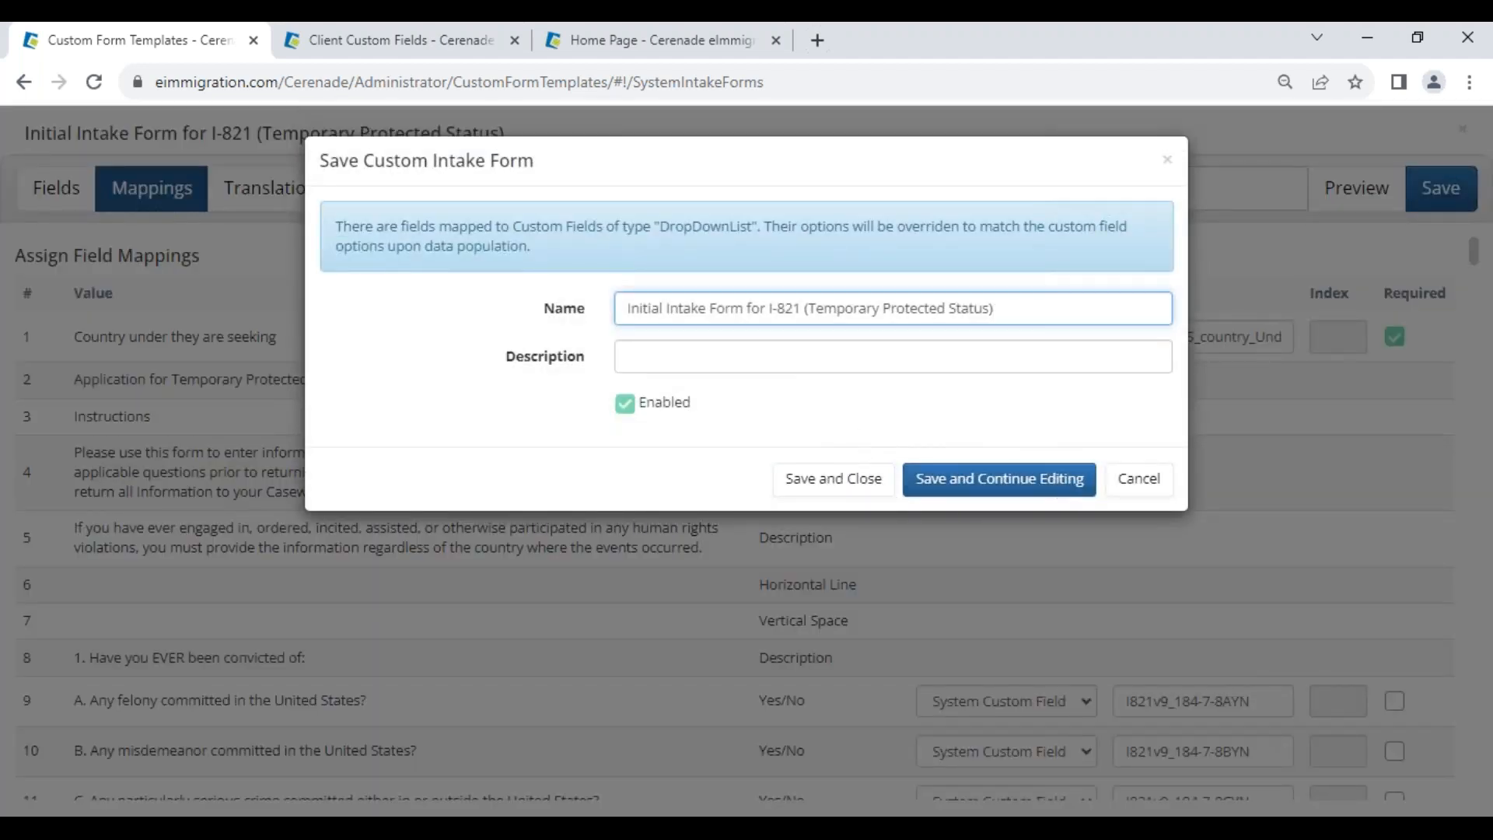
left_click(1140, 487)
left_click(1462, 130)
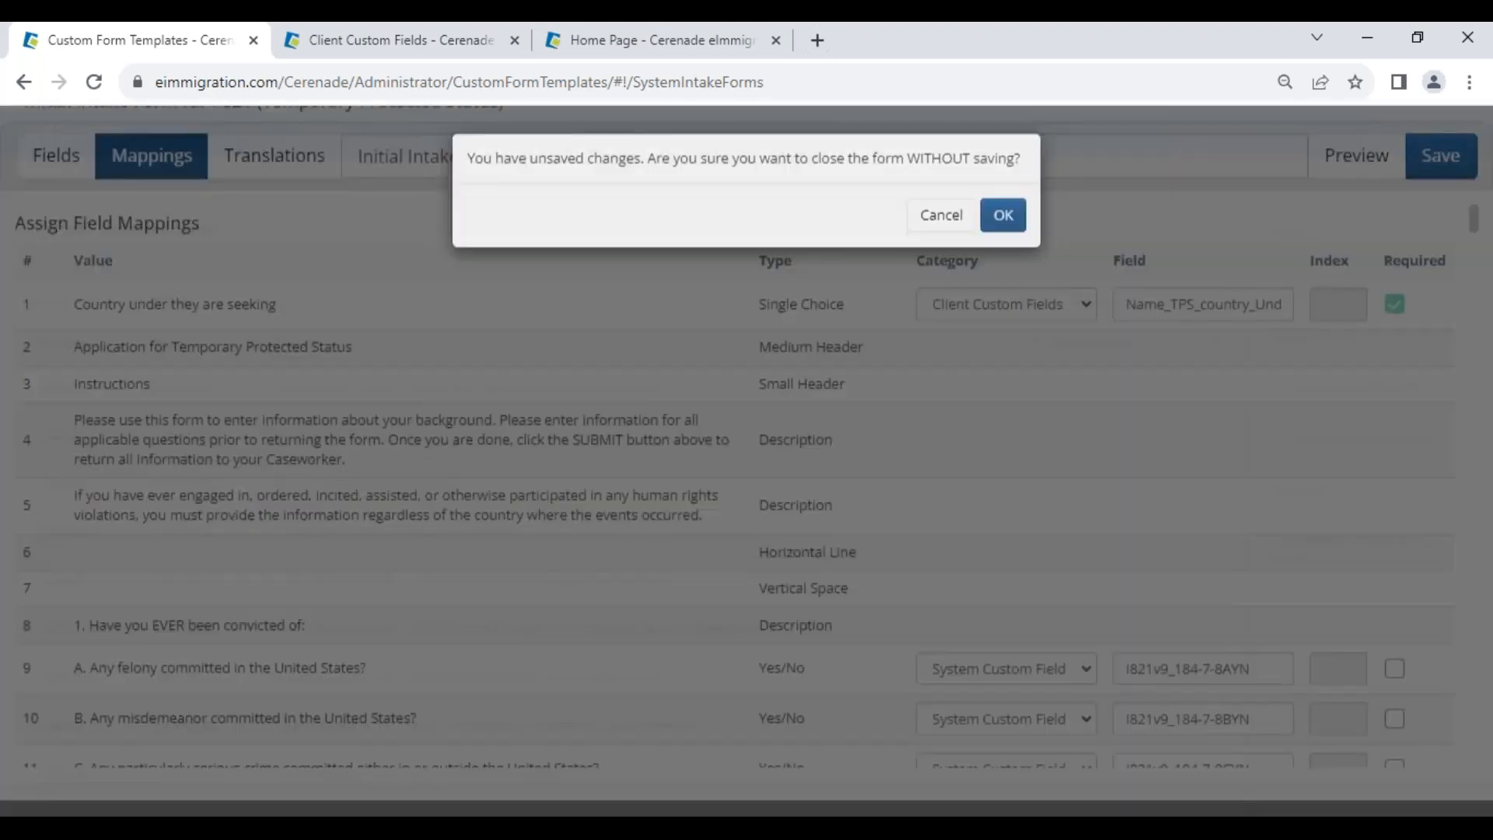
left_click(1003, 215)
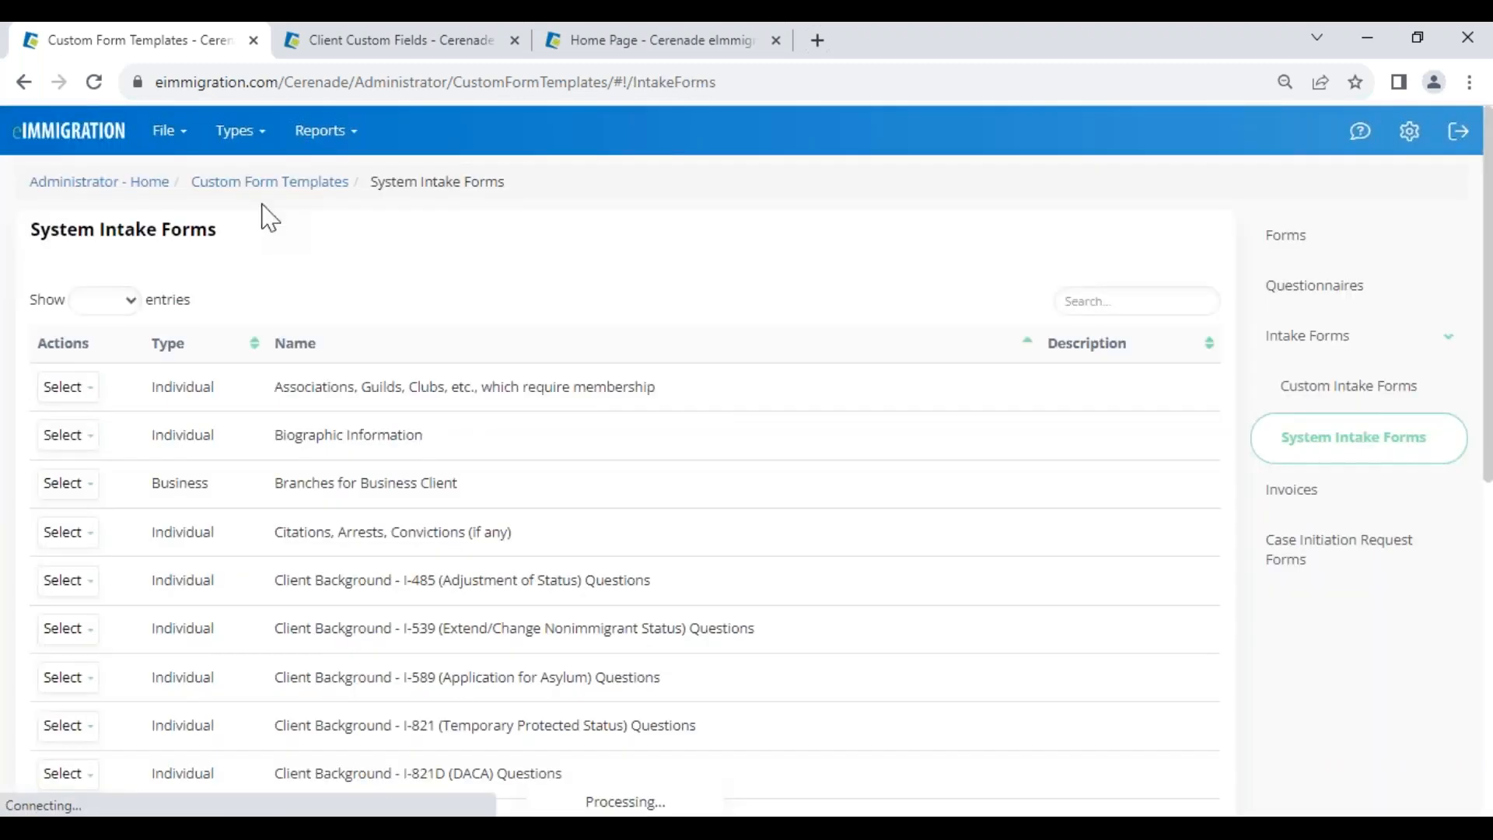
- Open "1.Initial Intake Form" for editing from the Custom Intake Forms in the administrator's Custom Form Templates
left_click(99, 181)
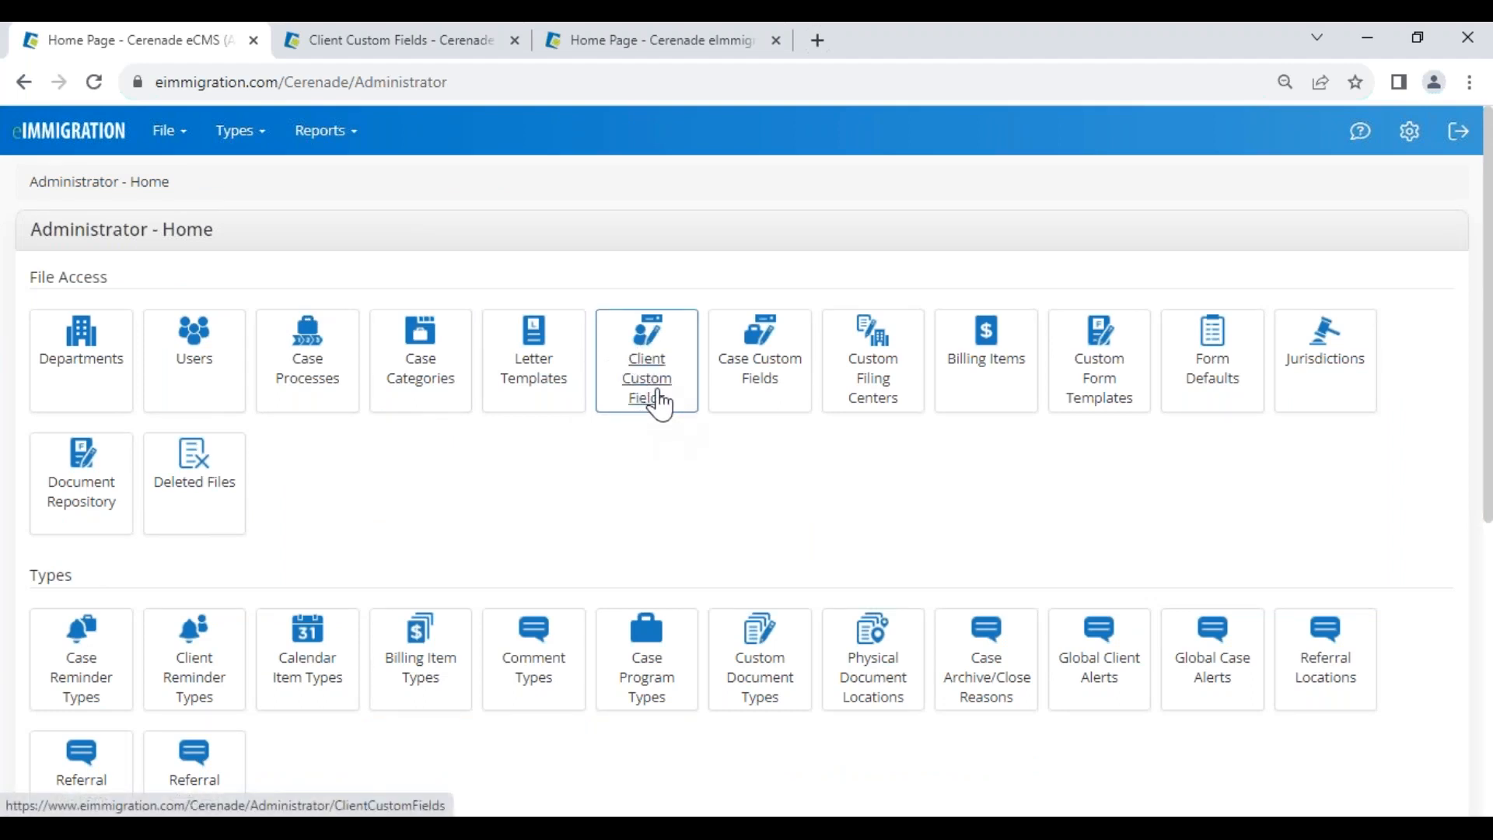
left_click(1112, 400)
left_click(1321, 354)
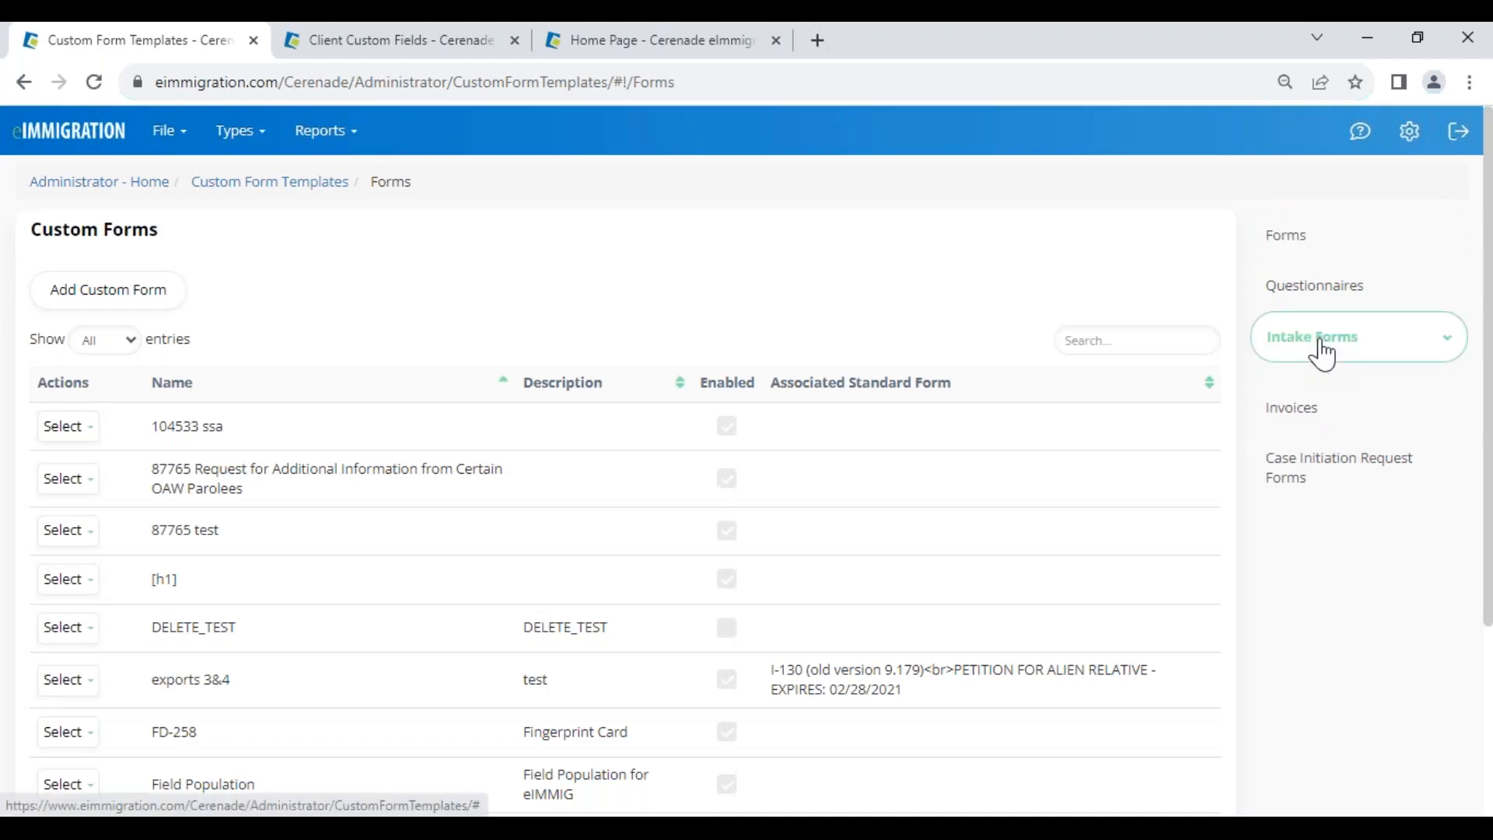
left_click(1388, 397)
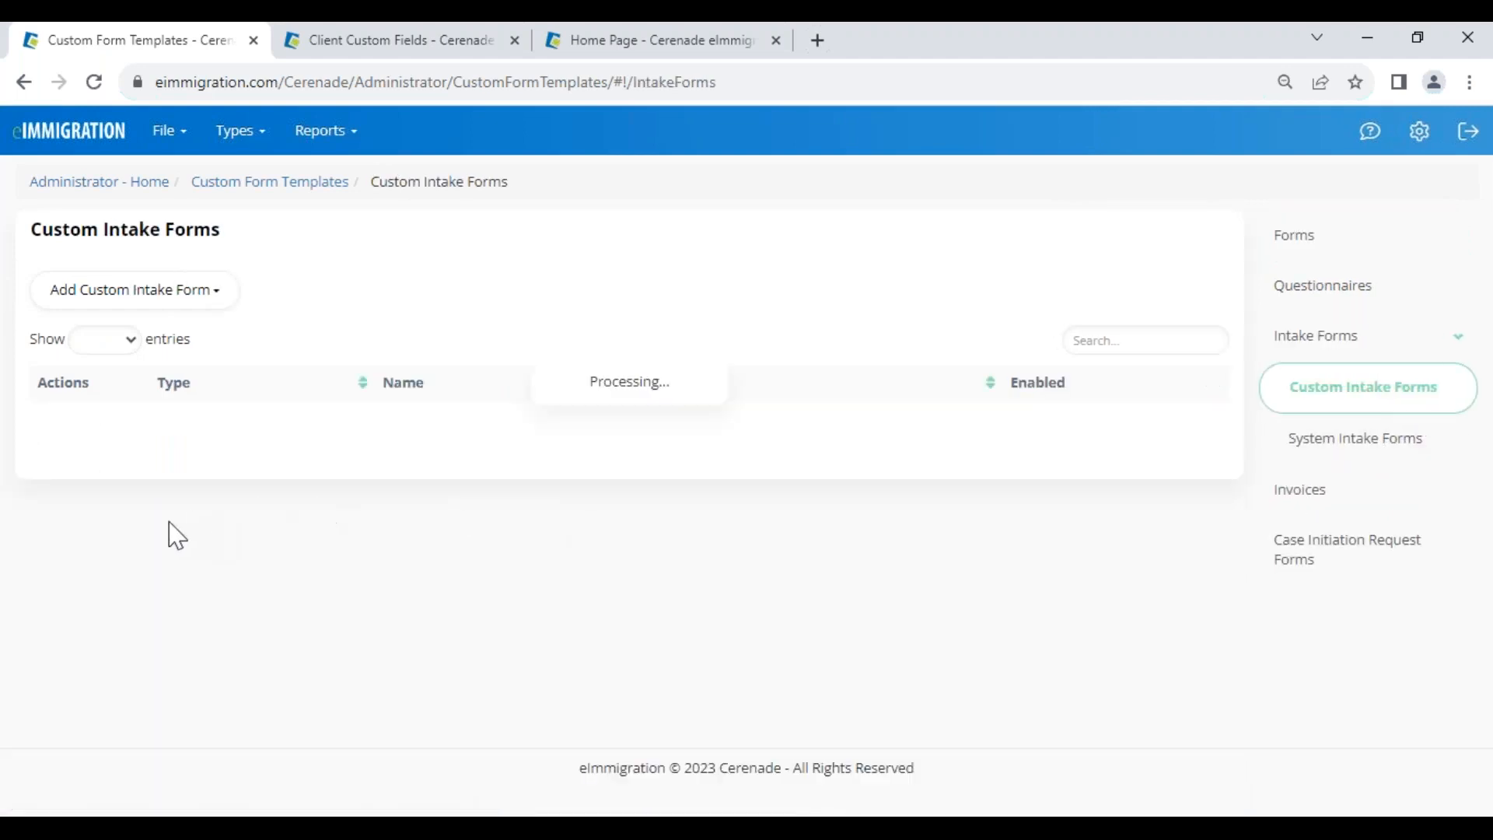
left_click(69, 474)
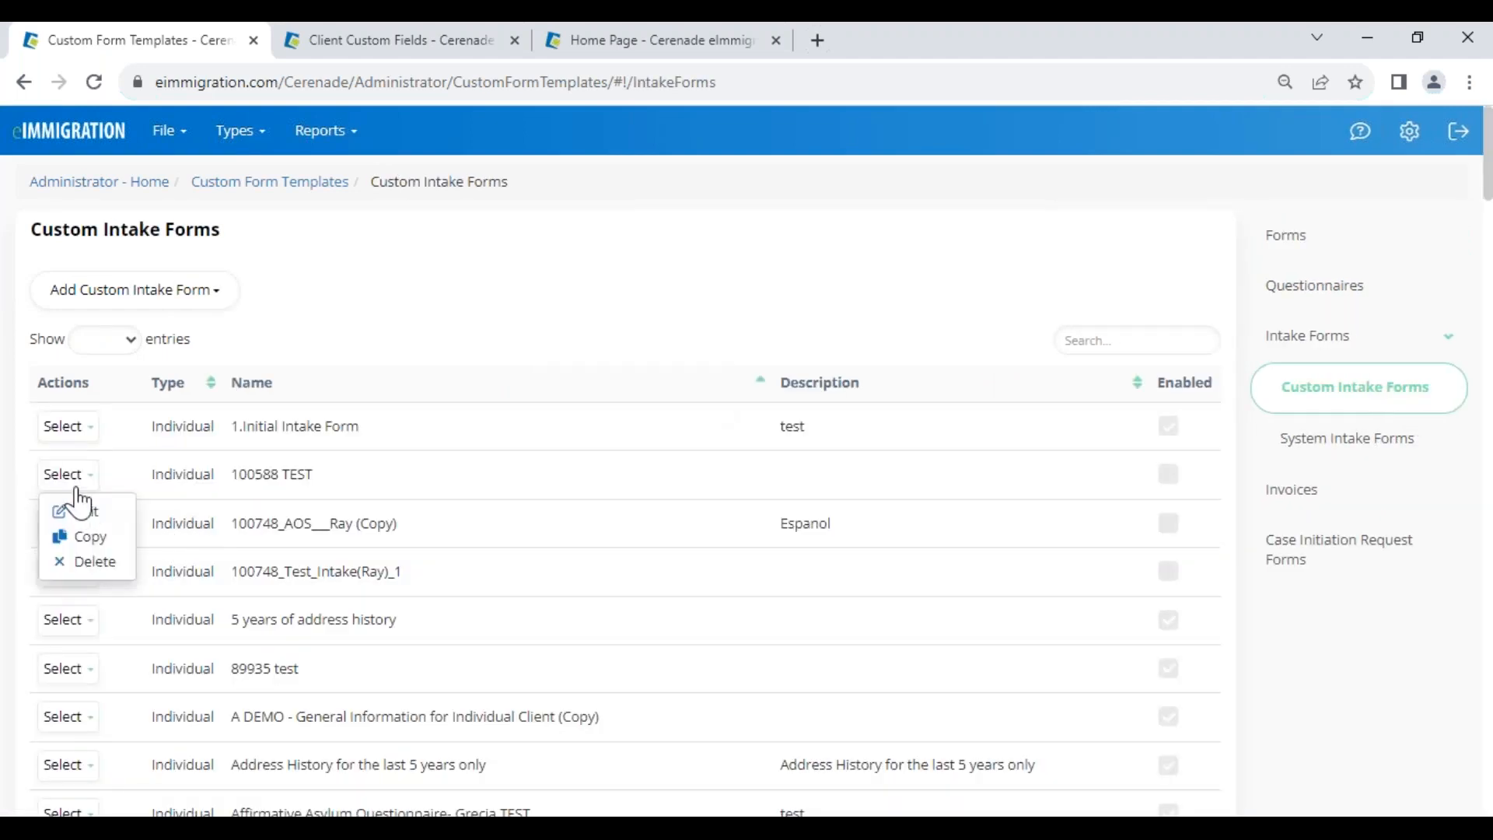
left_click(67, 427)
left_click(86, 465)
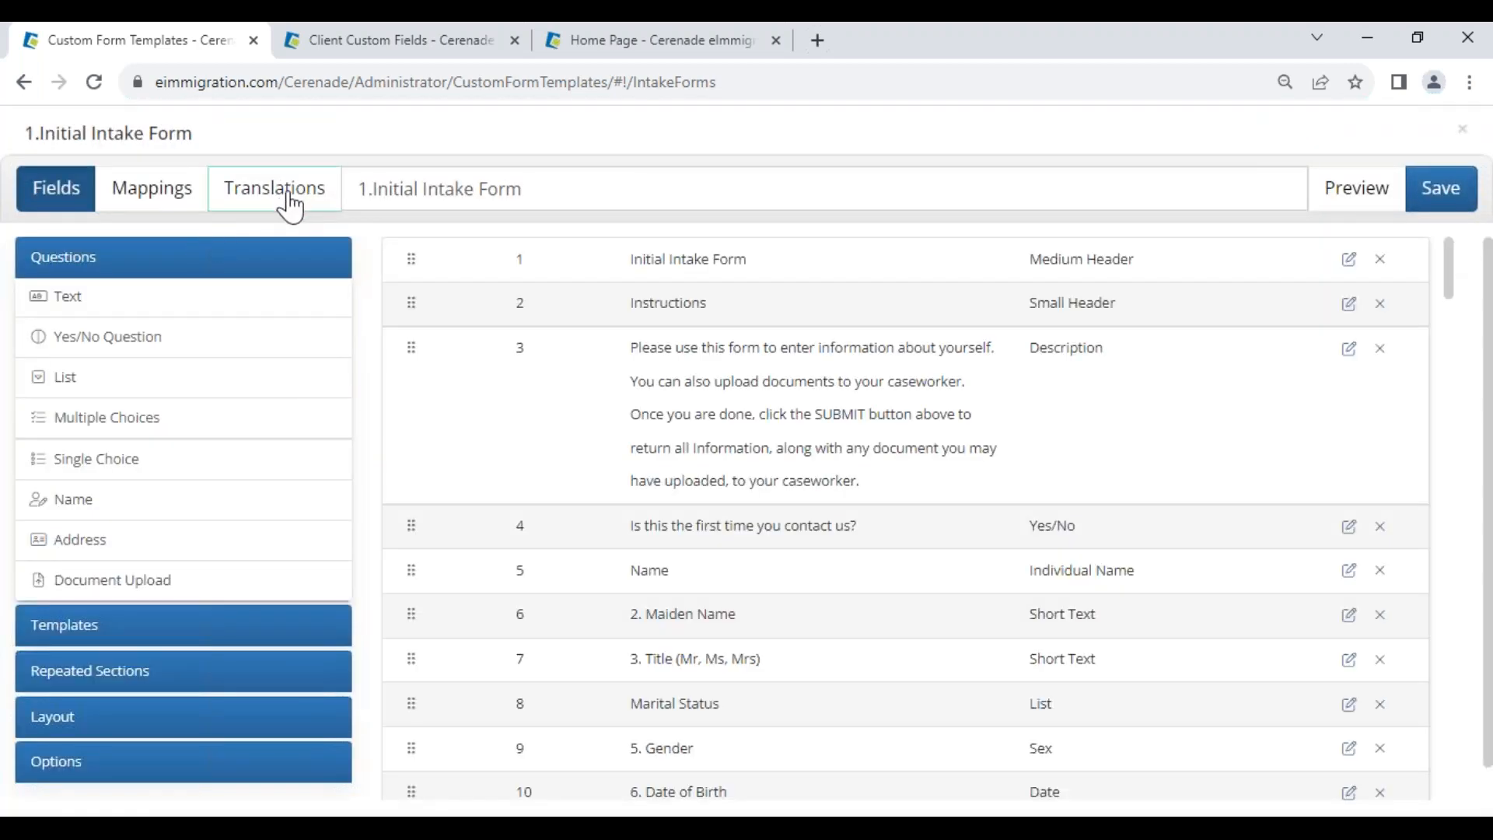
- Add a Korean translation to "1.Initial Intake Form" and open the translated texts for review
left_click(290, 207)
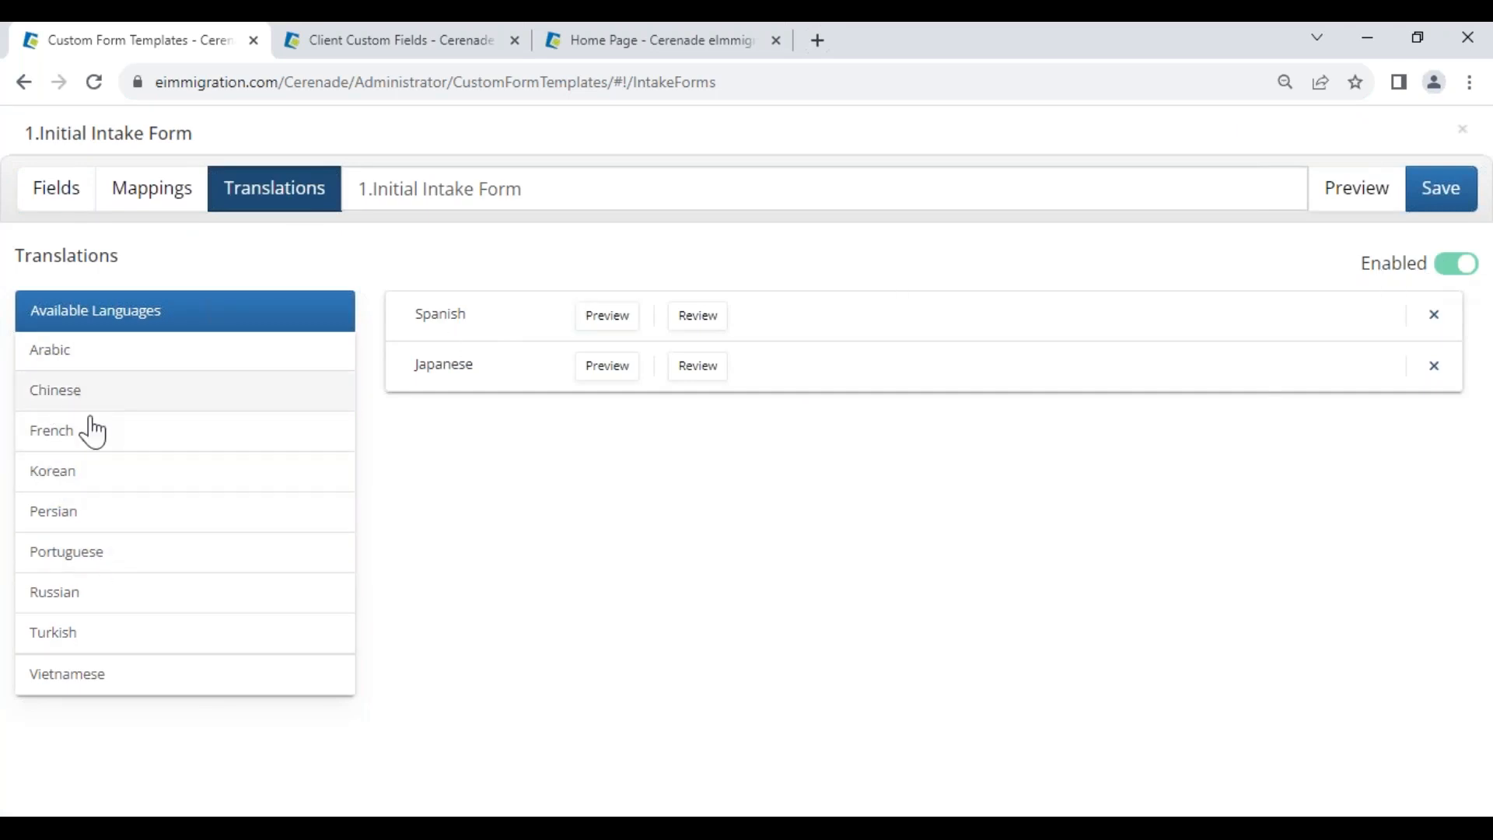
left_click(60, 476)
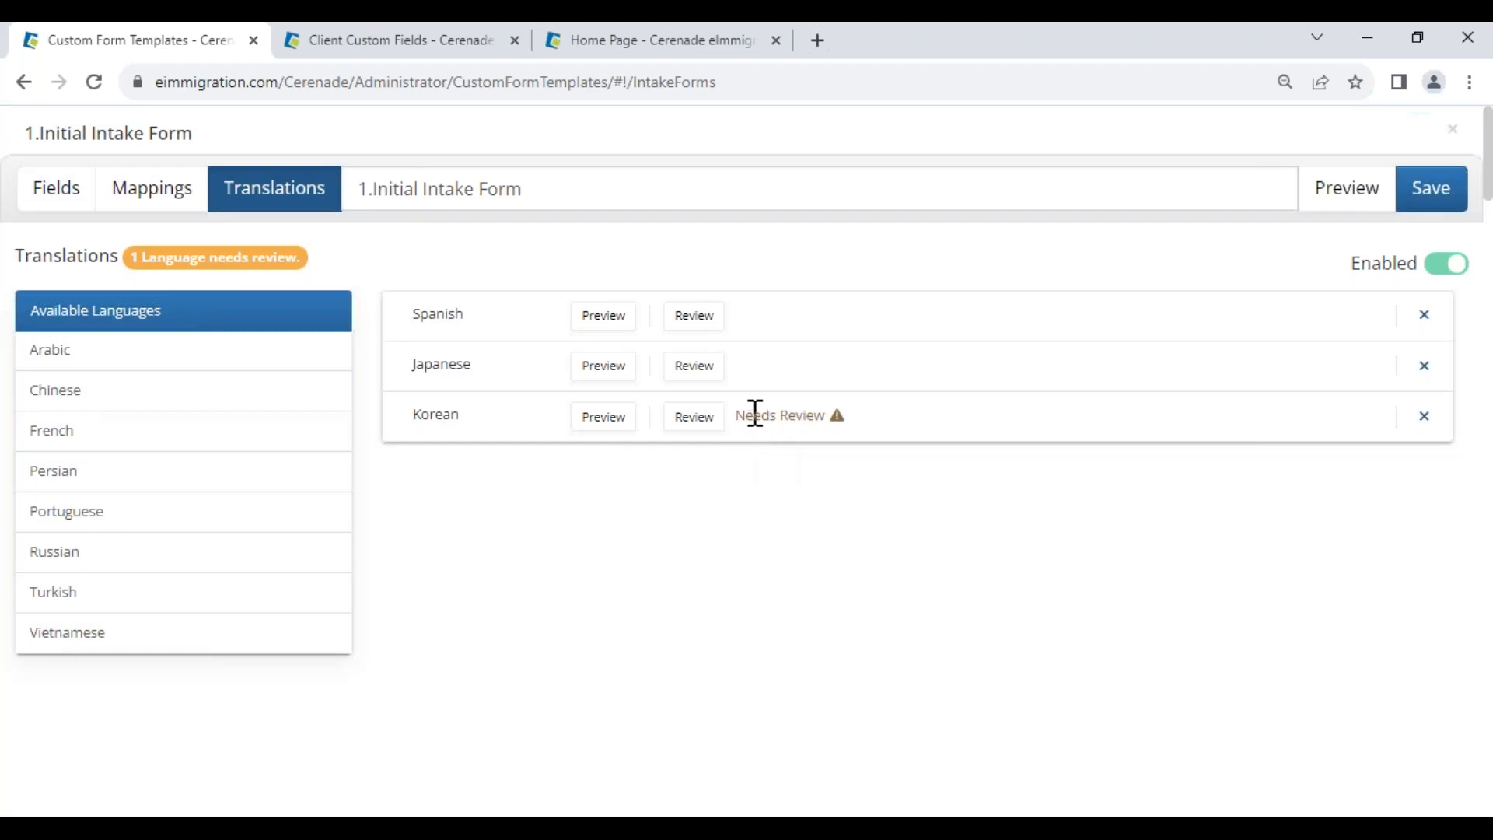
left_click(702, 421)
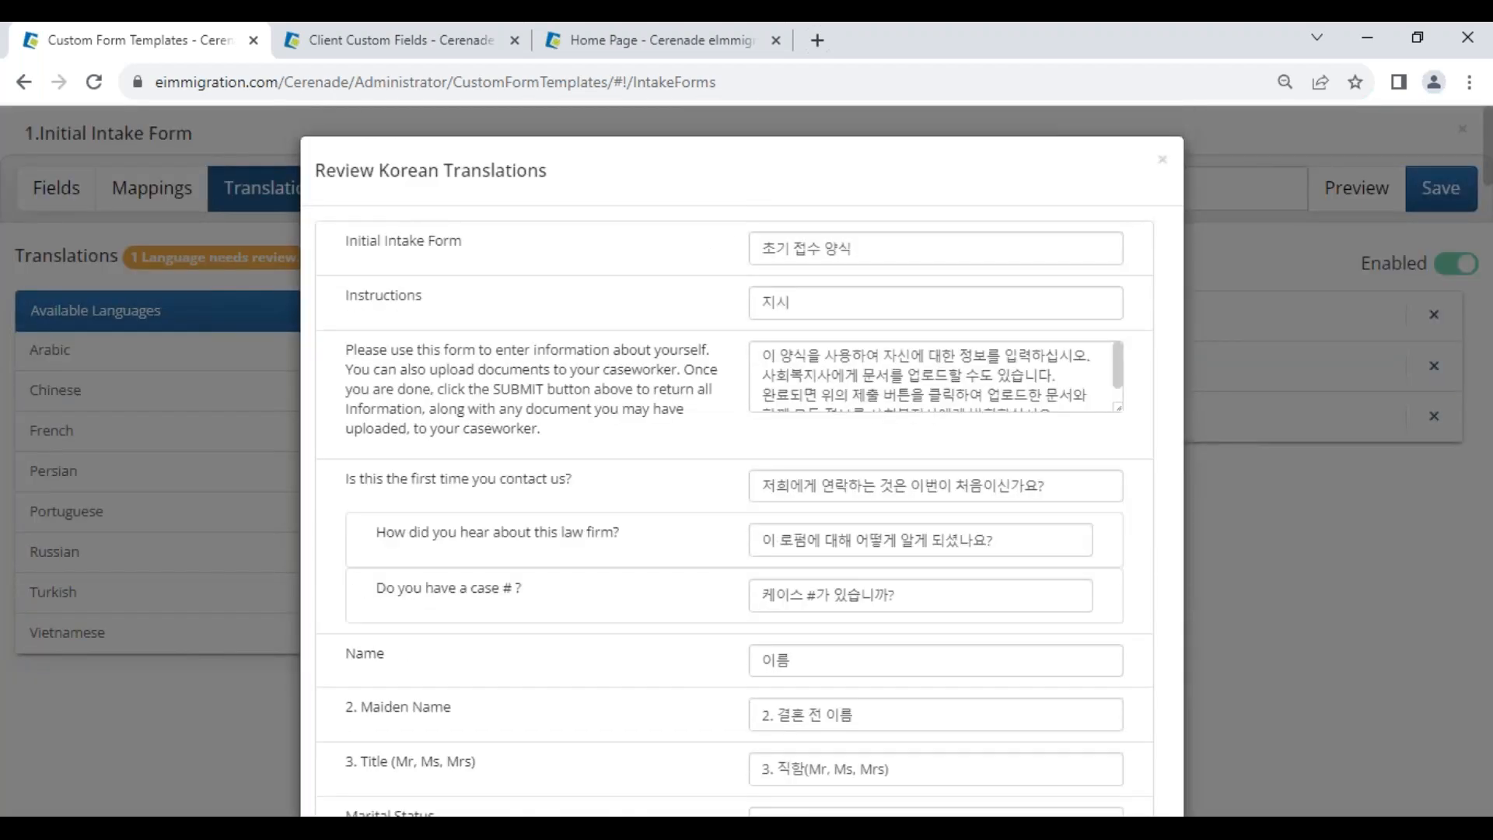
- Save the reviewed Korean translations of "1.Initial Intake Form" and save the form itself
scroll(712, 548, "down", 15)
left_click(1125, 753)
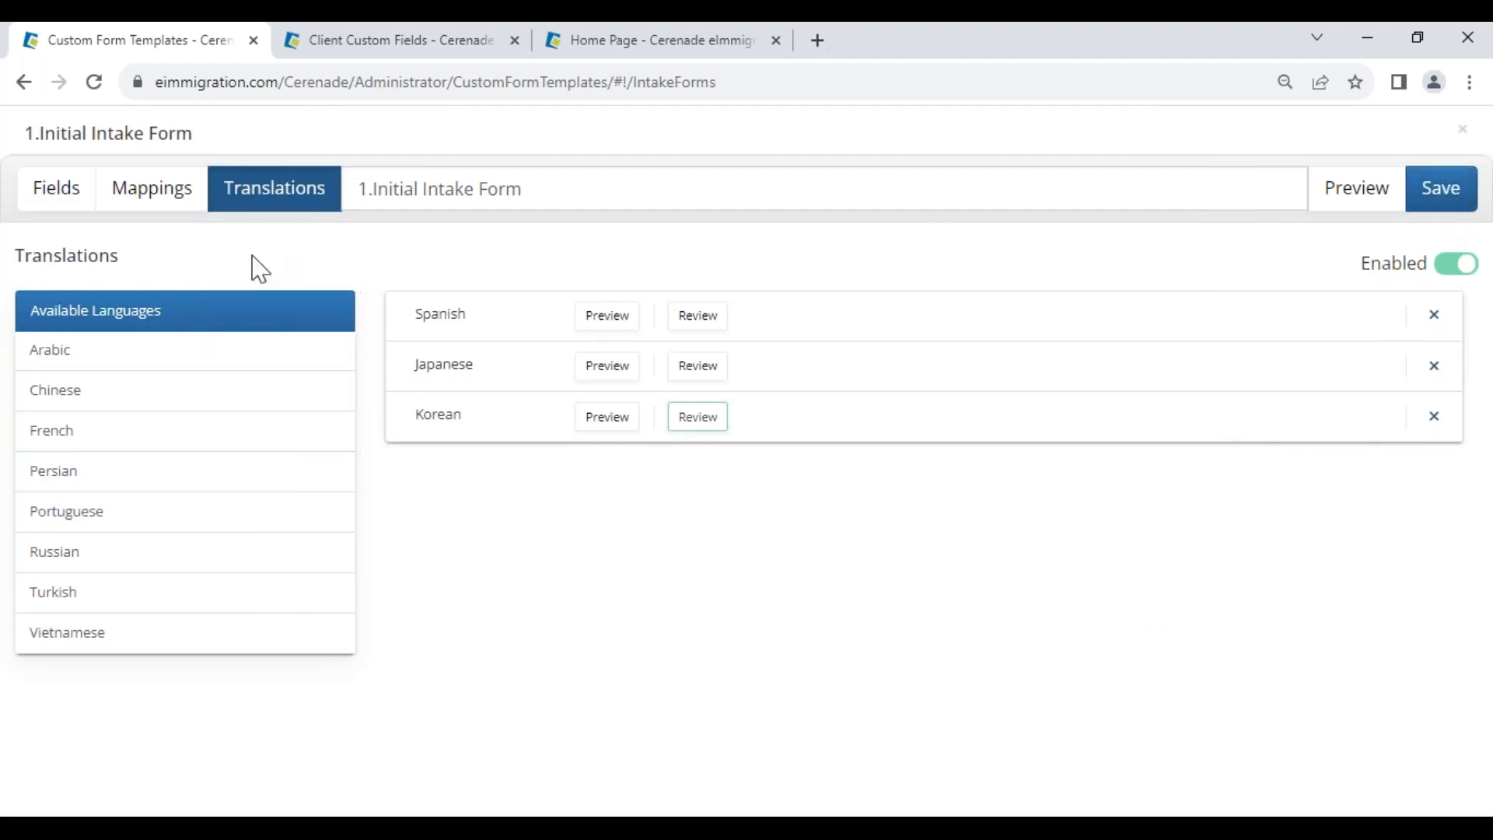
left_click_drag(43, 134, 203, 148)
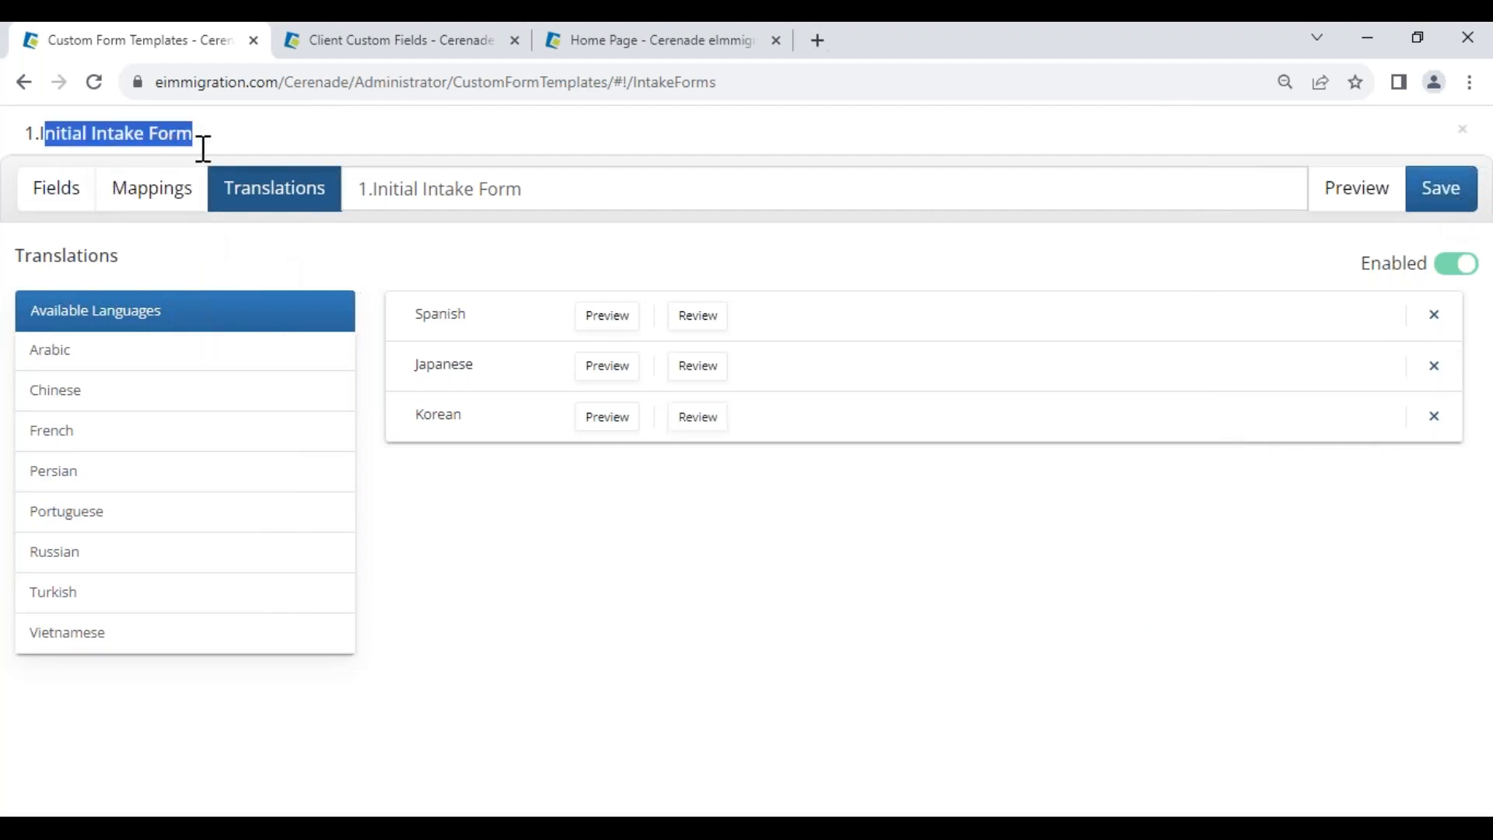
left_click(576, 510)
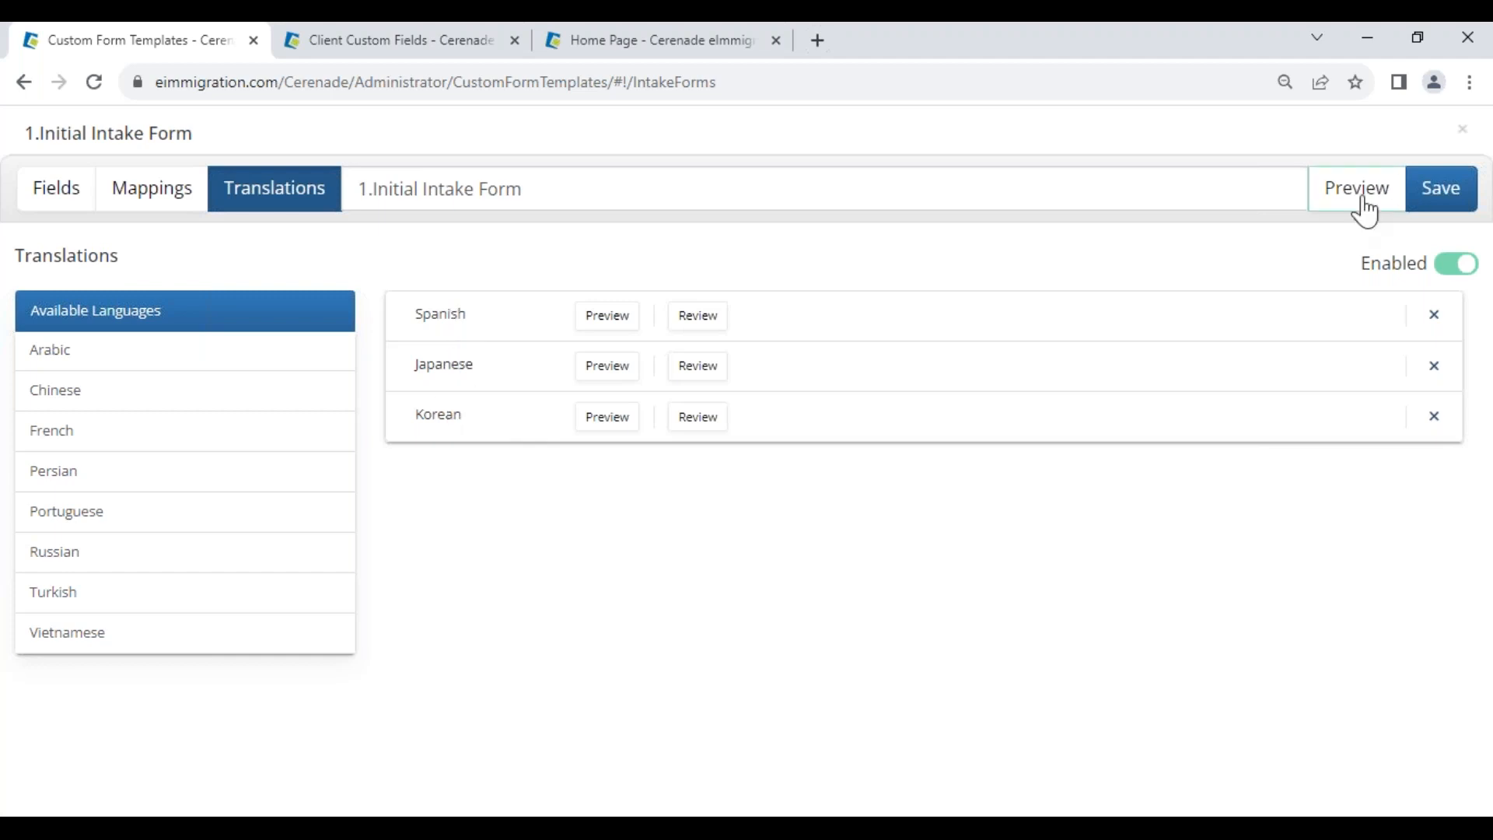
left_click(1426, 202)
left_click(833, 478)
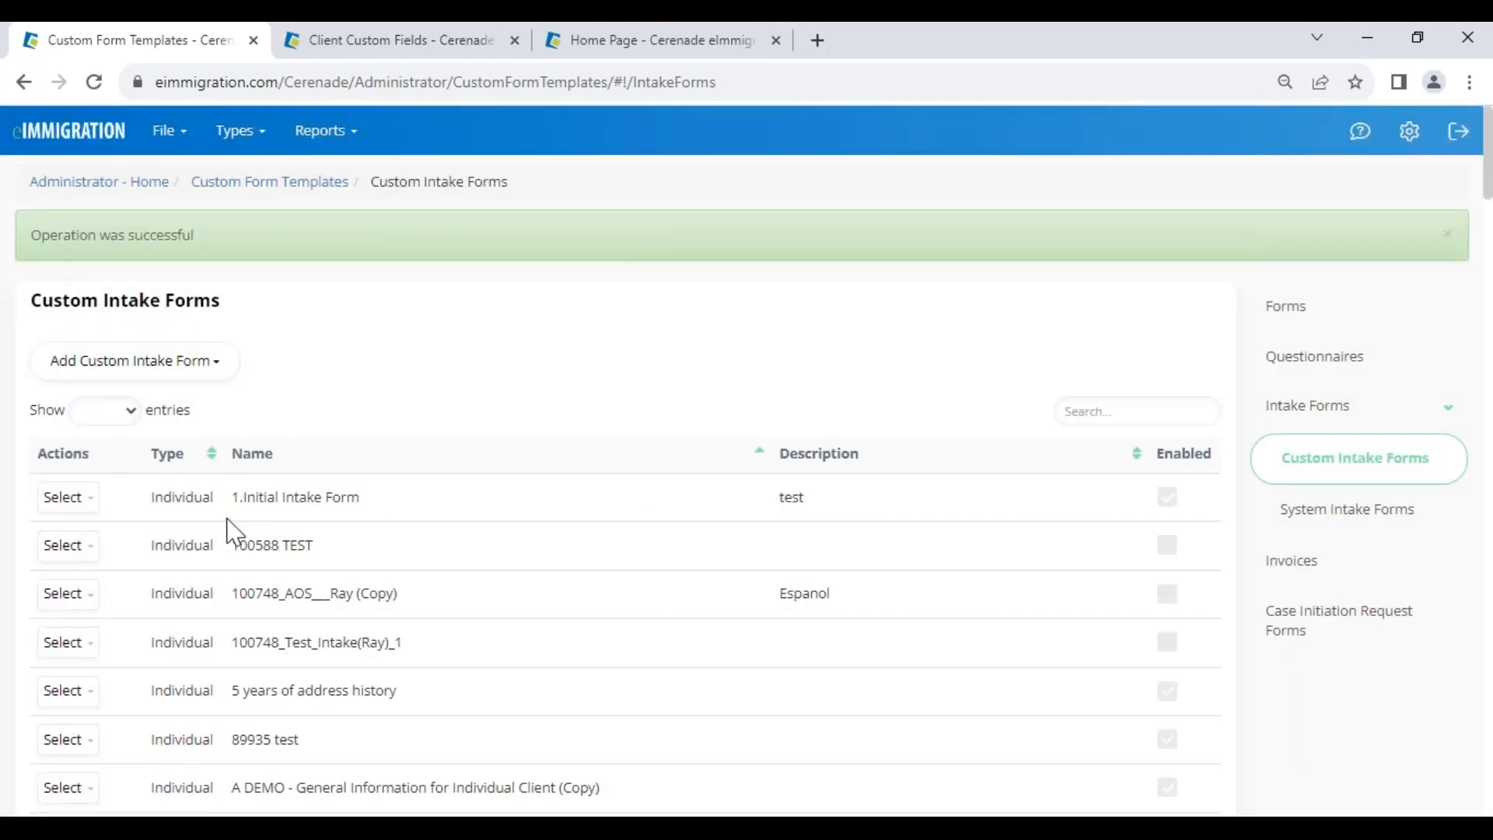
- From the case management home page, start a new questionnaire with the action Print/View Questionnaire(s) and locate "1.Initial Intake Form"
left_click(606, 46)
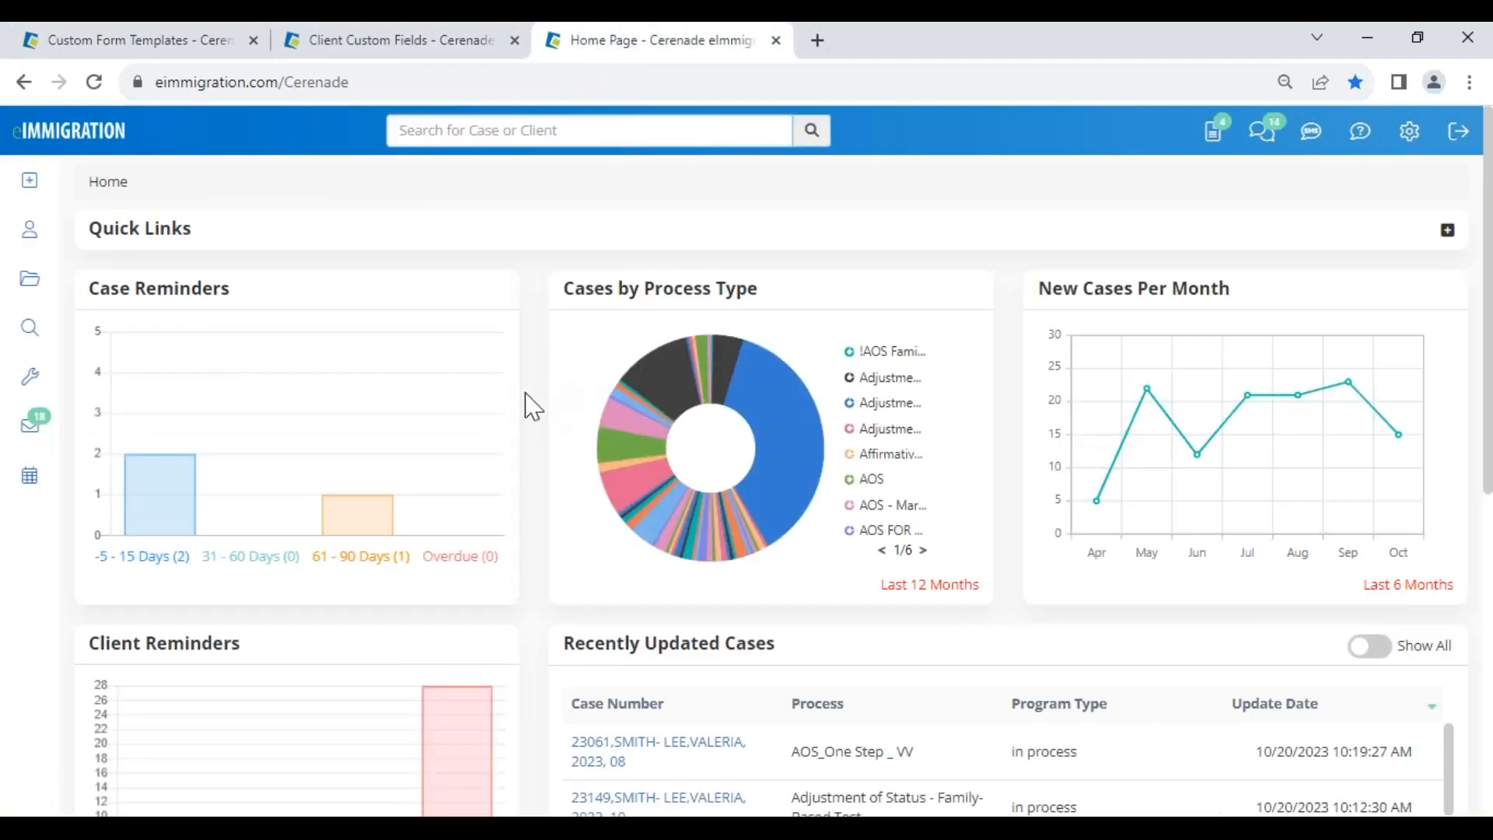
mouse_move(31, 187)
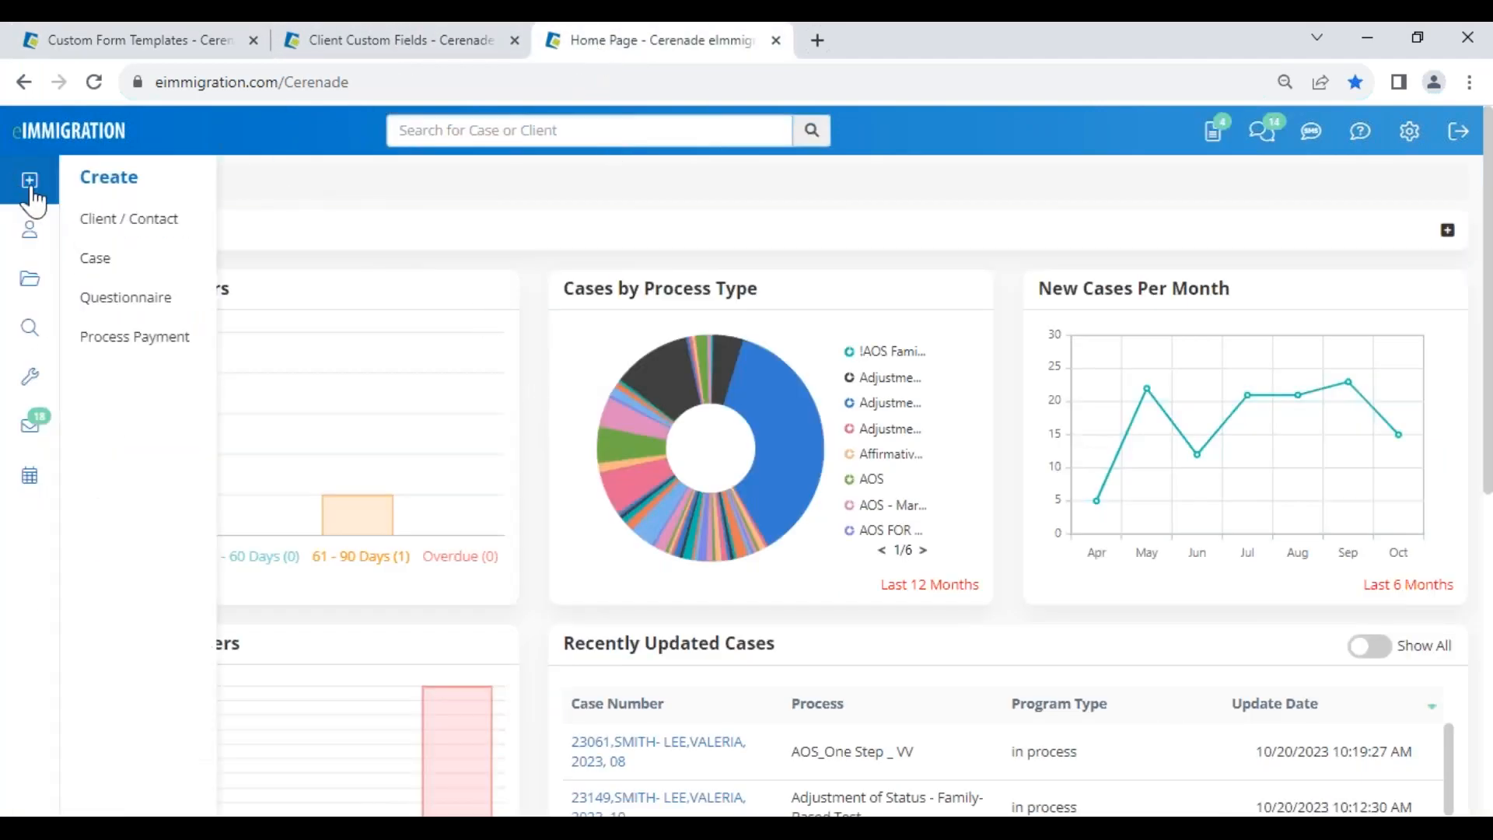
left_click(123, 301)
left_click(264, 268)
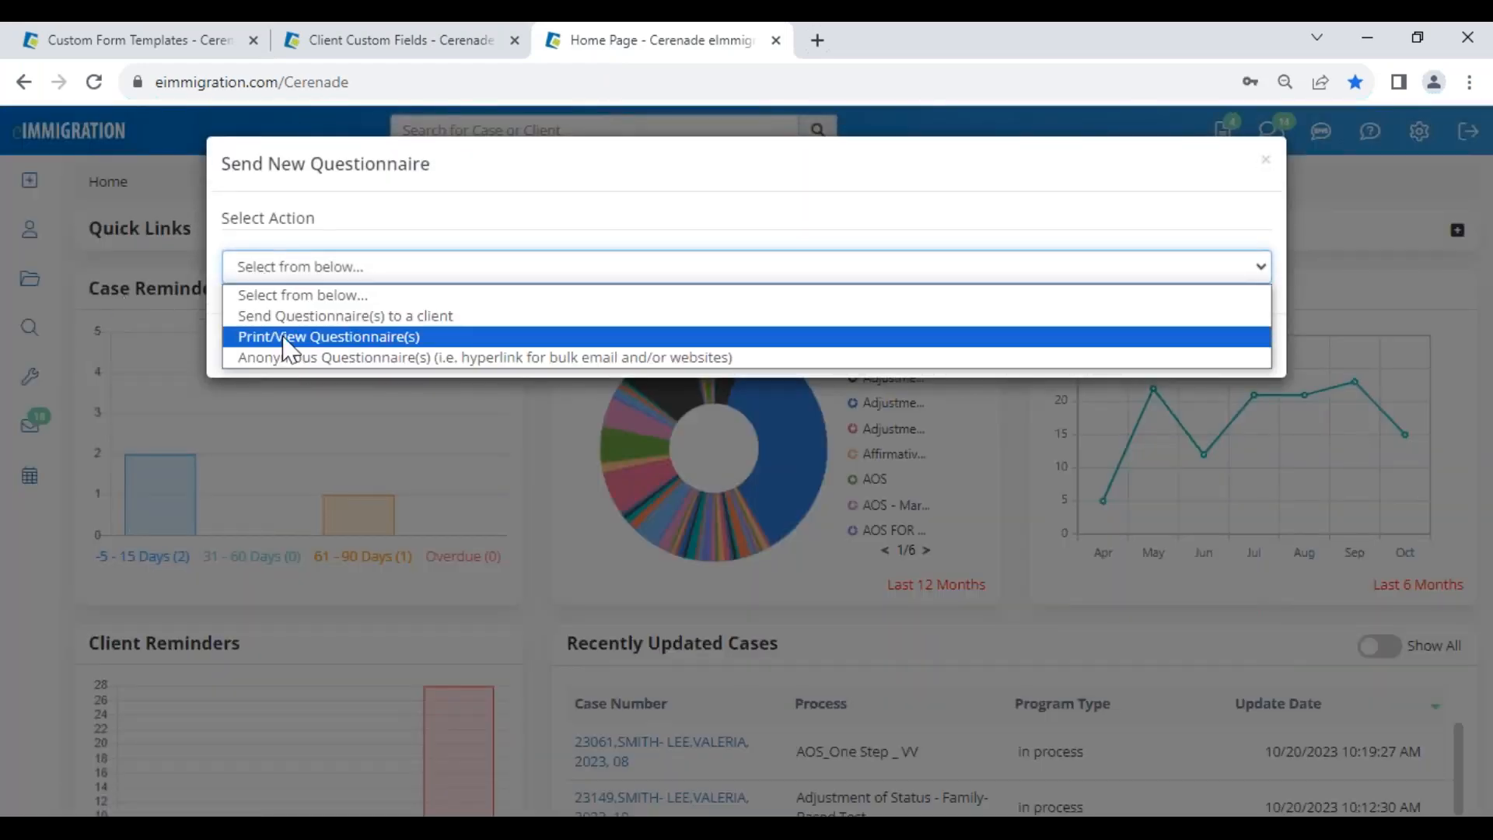
left_click(285, 336)
left_click_drag(579, 482, 723, 484)
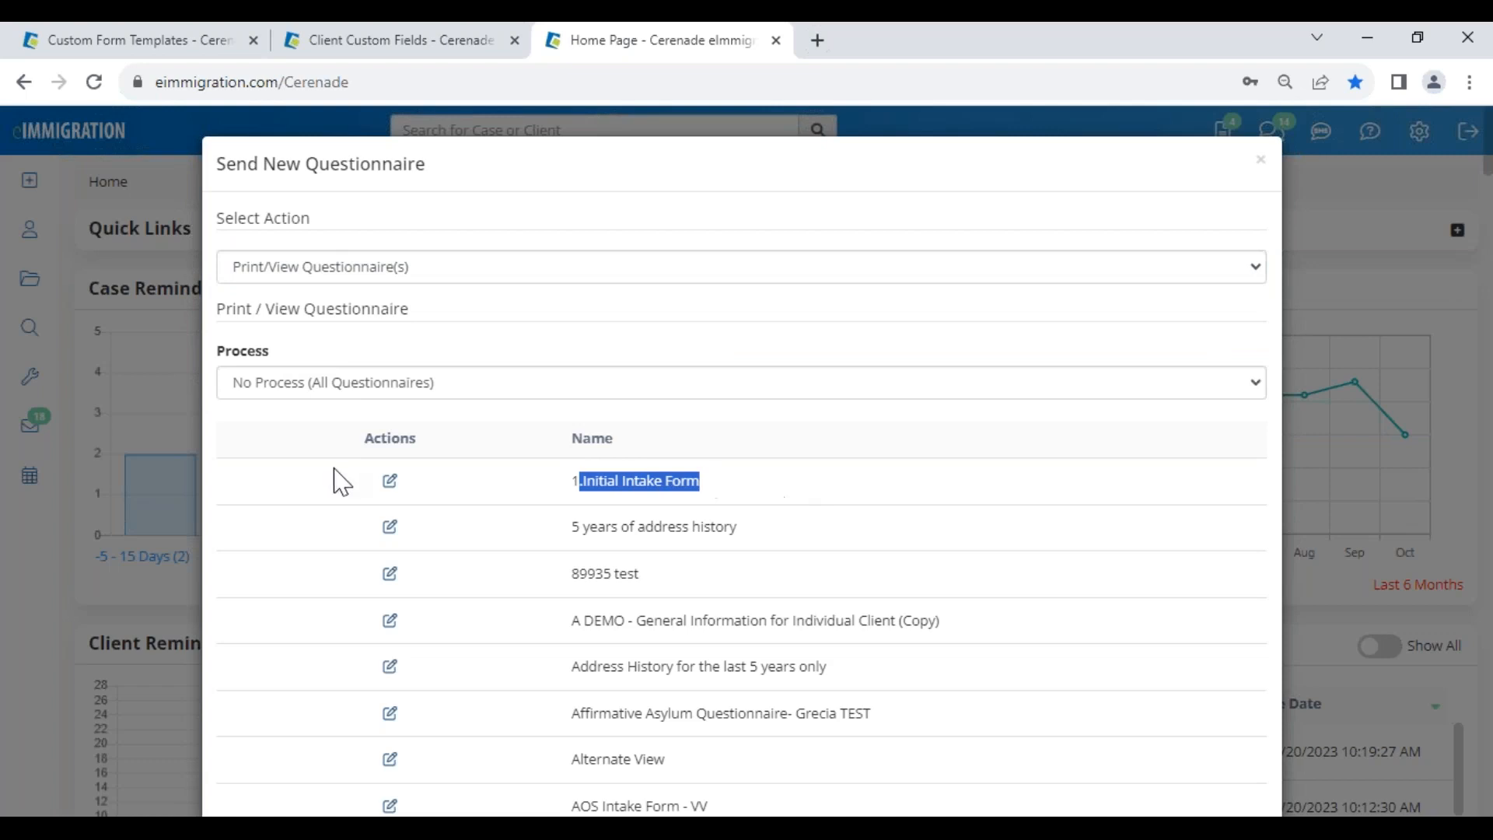
- View "1.Initial Intake Form" in Korean, then close the form and the questionnaire dialog
left_click(391, 484)
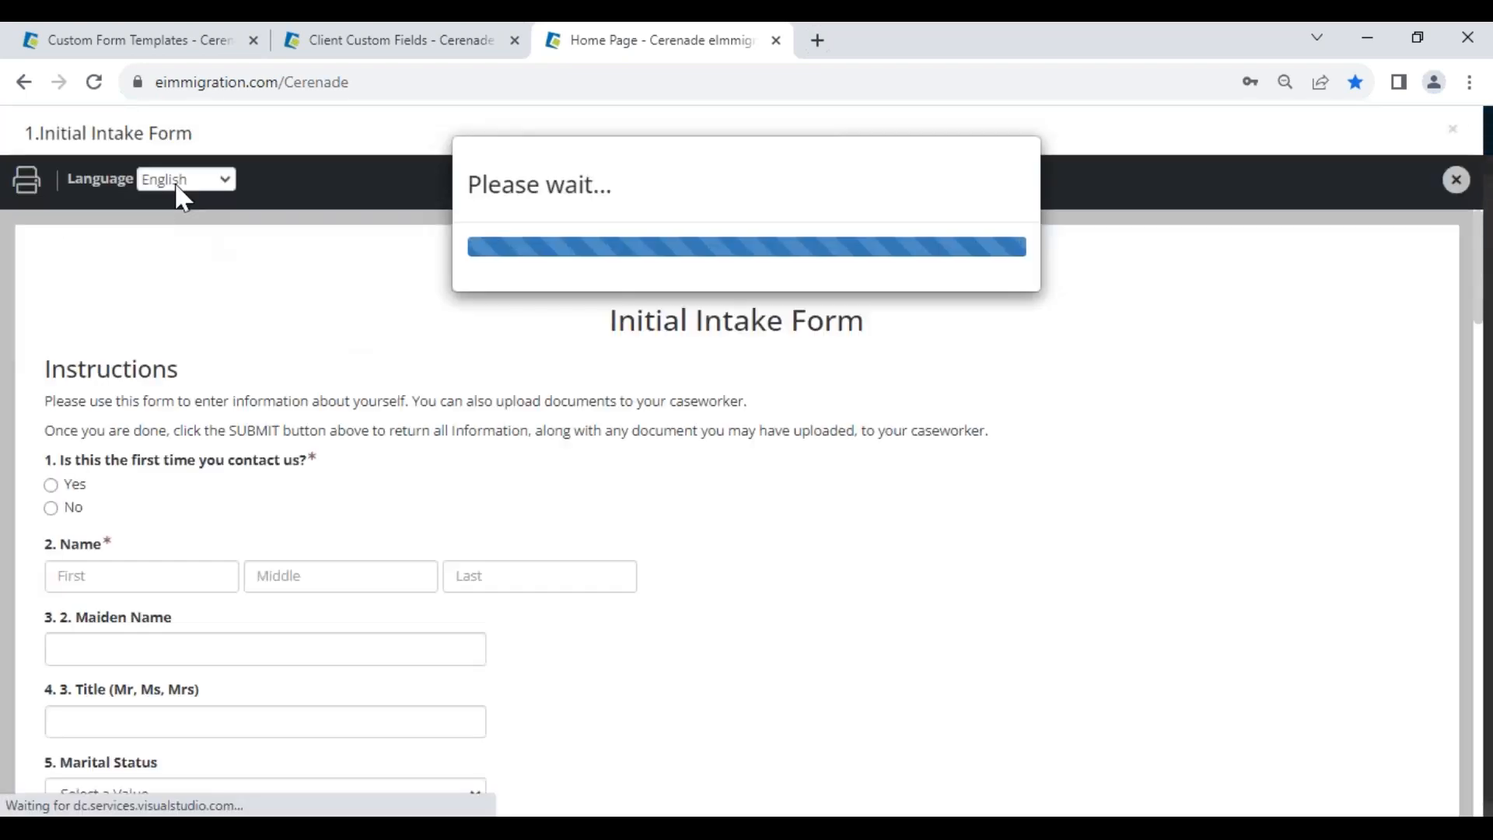
left_click(181, 196)
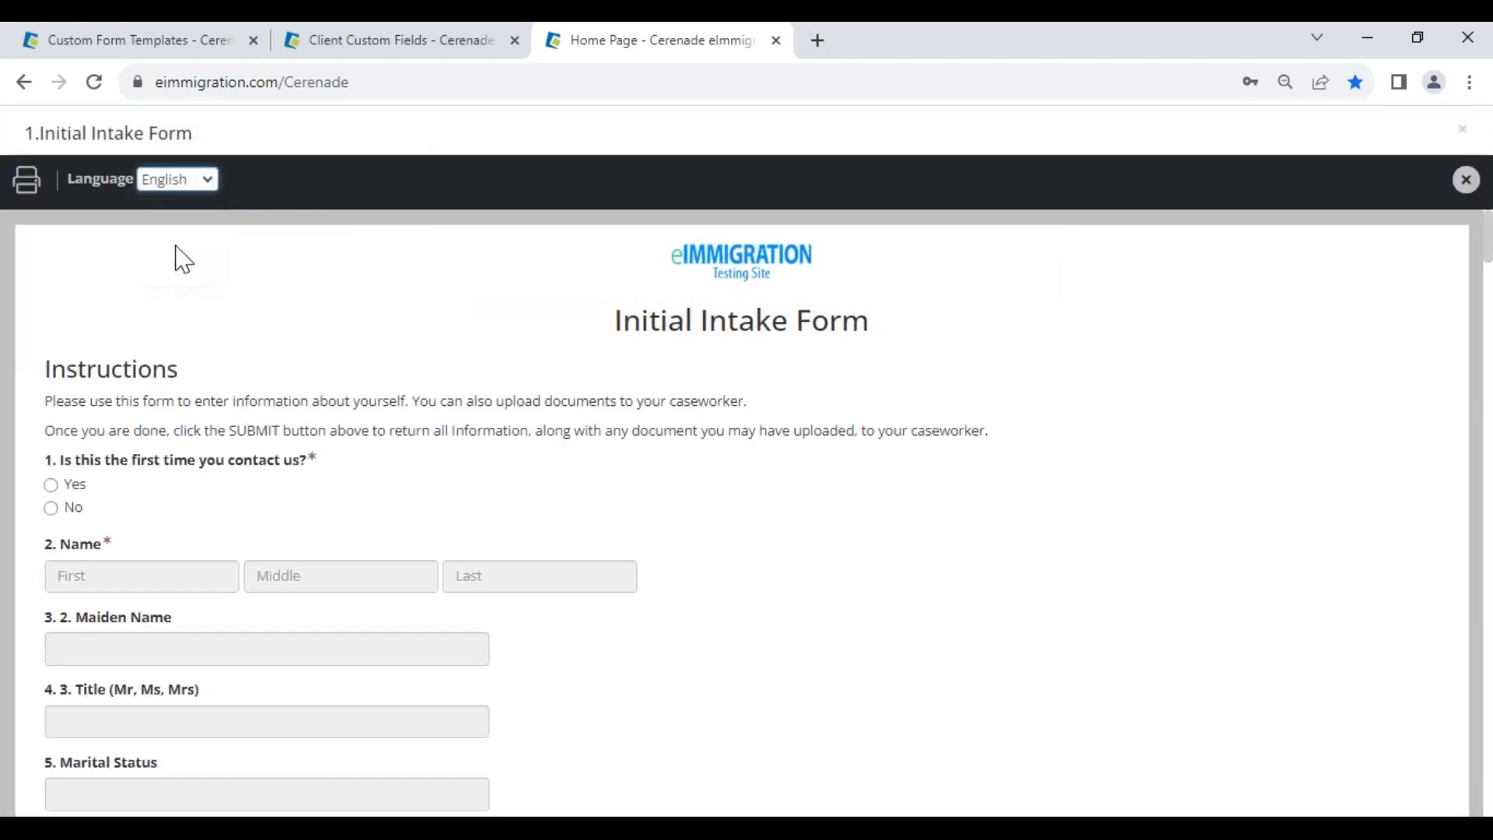
left_click(184, 244)
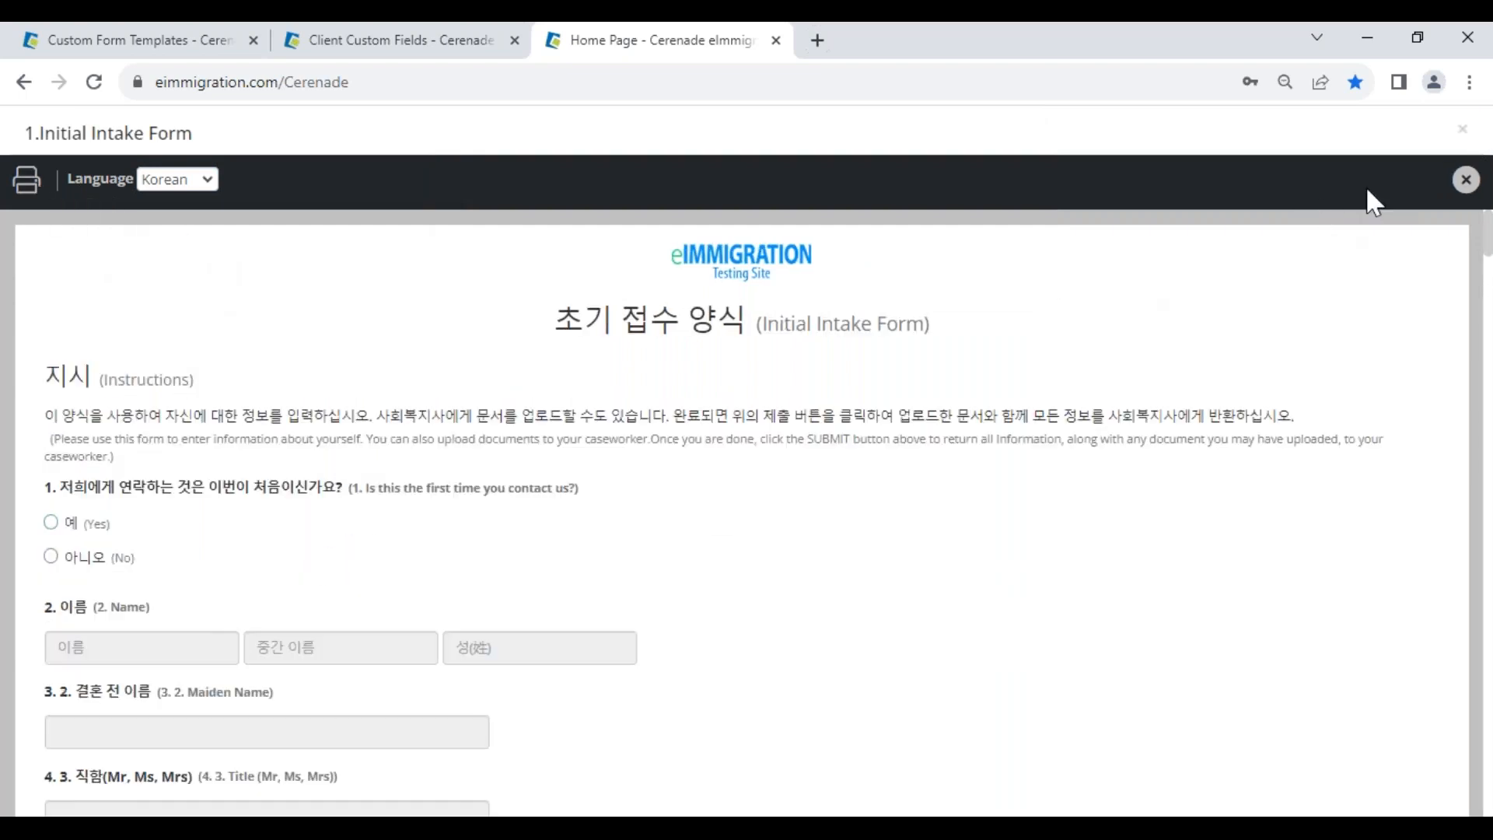
left_click(1466, 182)
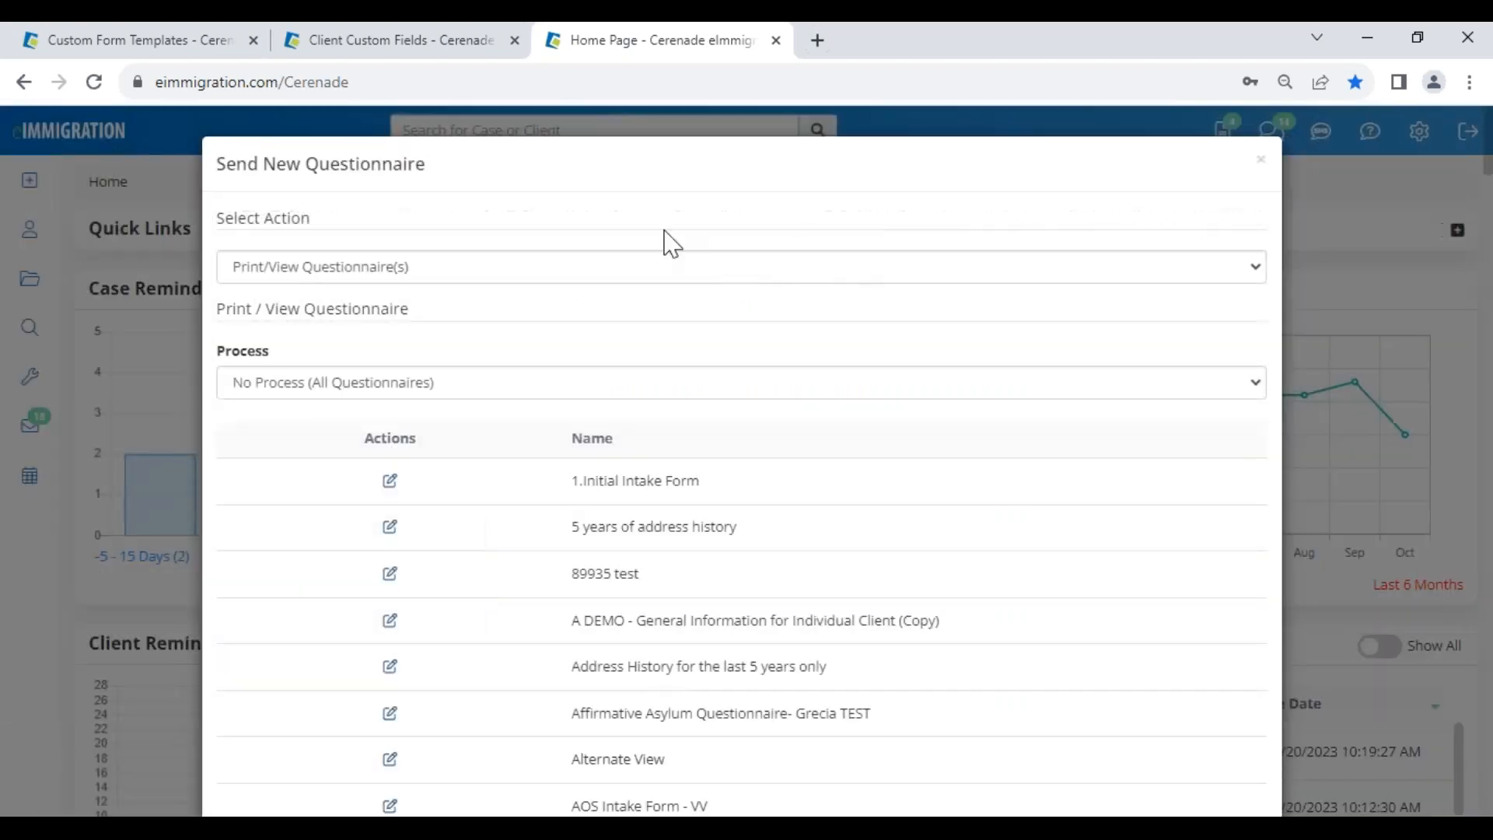
left_click(1260, 161)
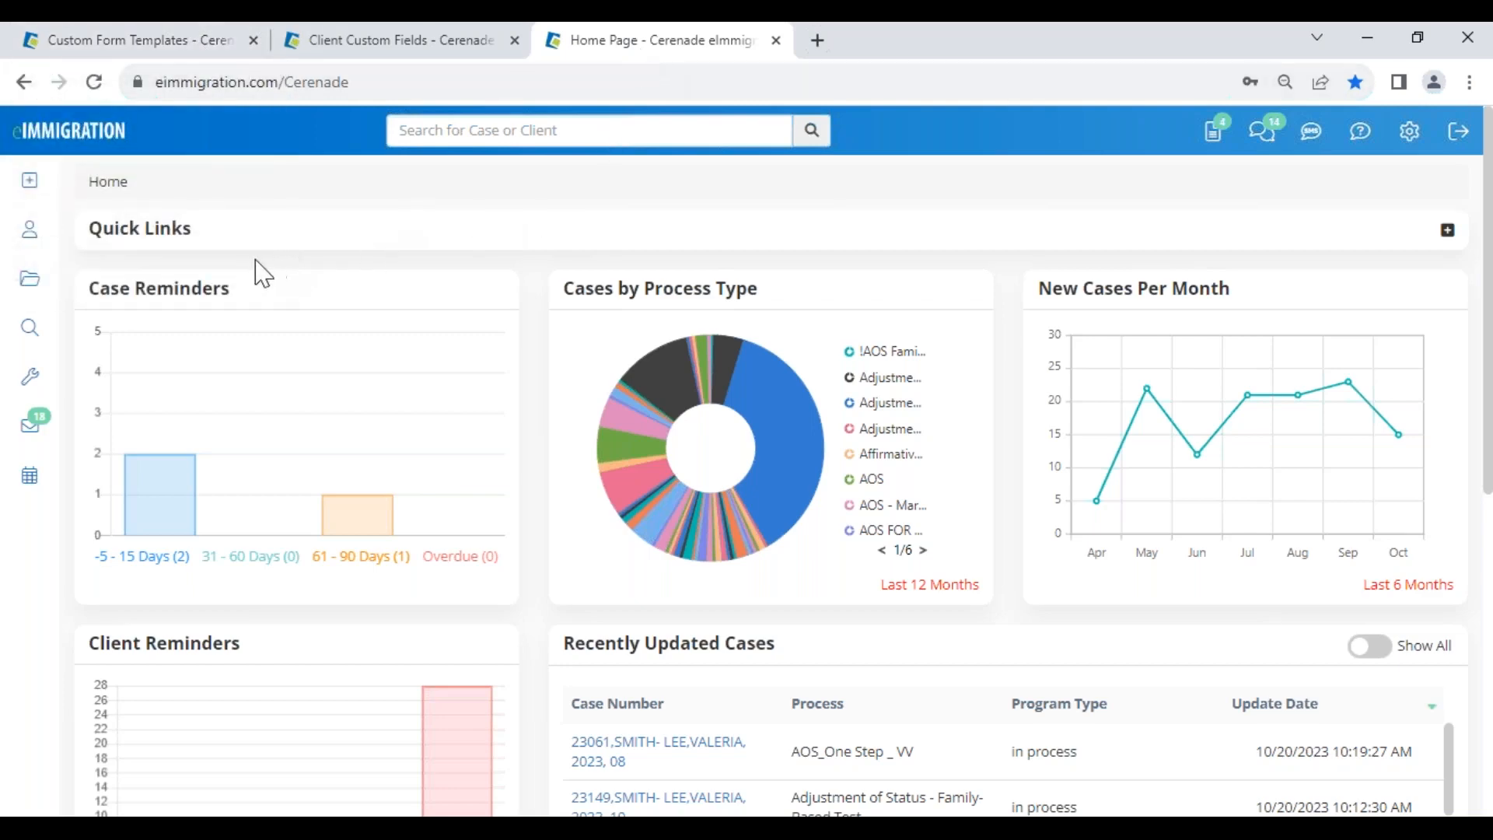
- Start sending questionnaires to an existing client, find the client by first name, and choose delivery of intake forms with a passwordless link
mouse_move(32, 204)
left_click(126, 299)
left_click(288, 271)
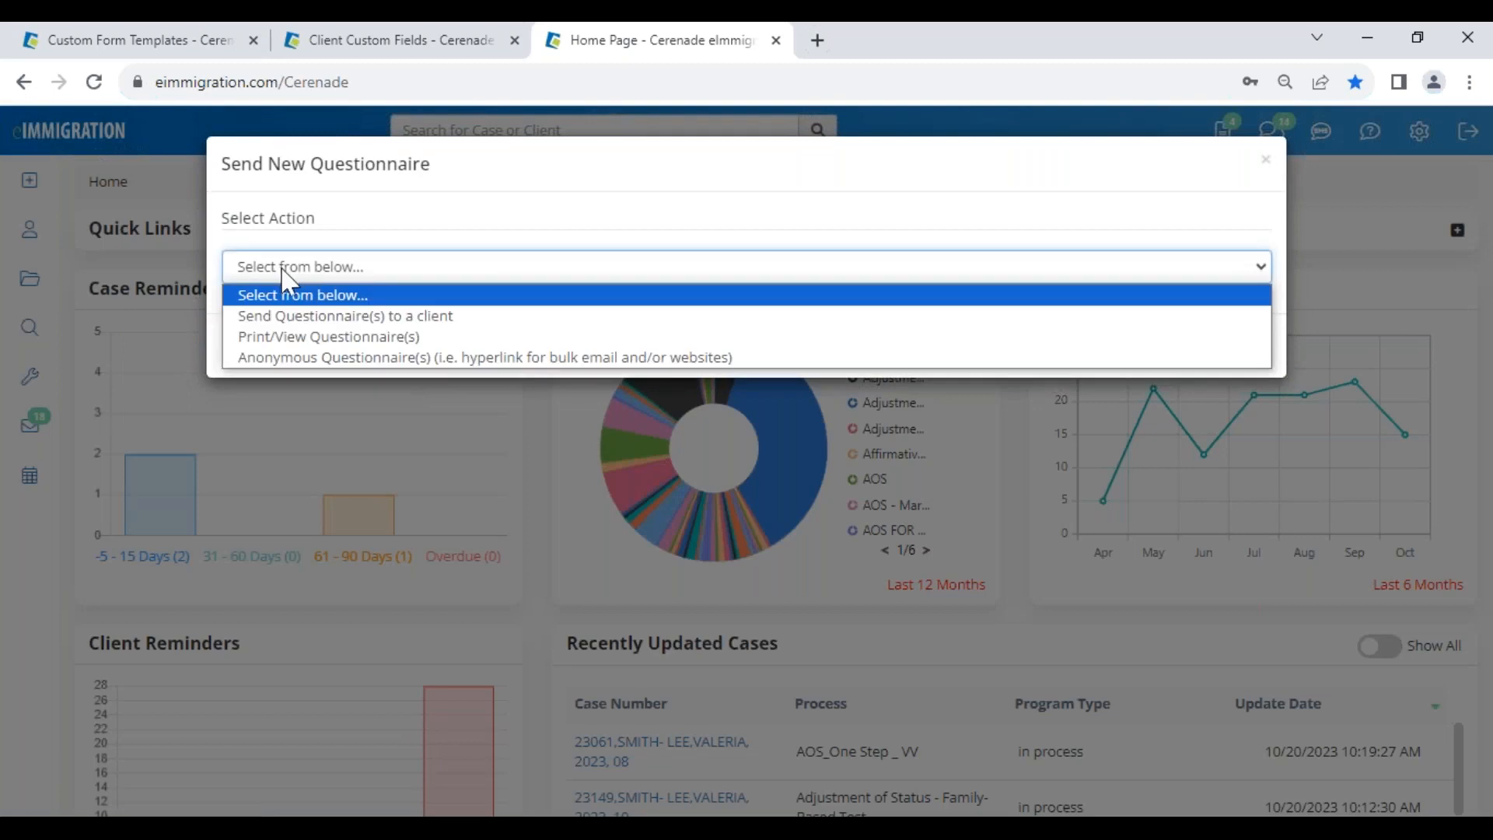
left_click(315, 318)
left_click(310, 363)
type("valer")
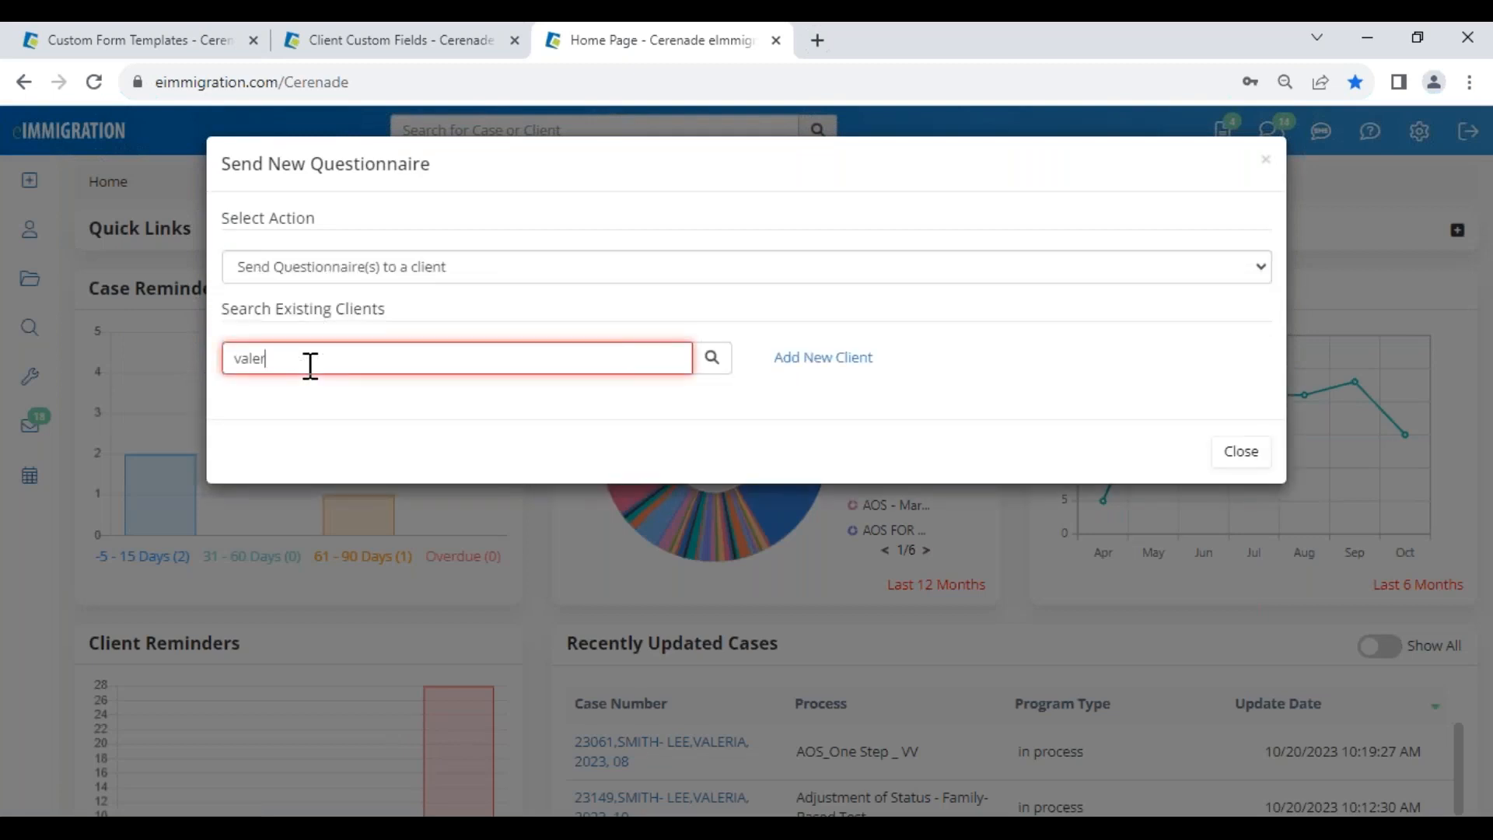
type("ia")
left_click(319, 398)
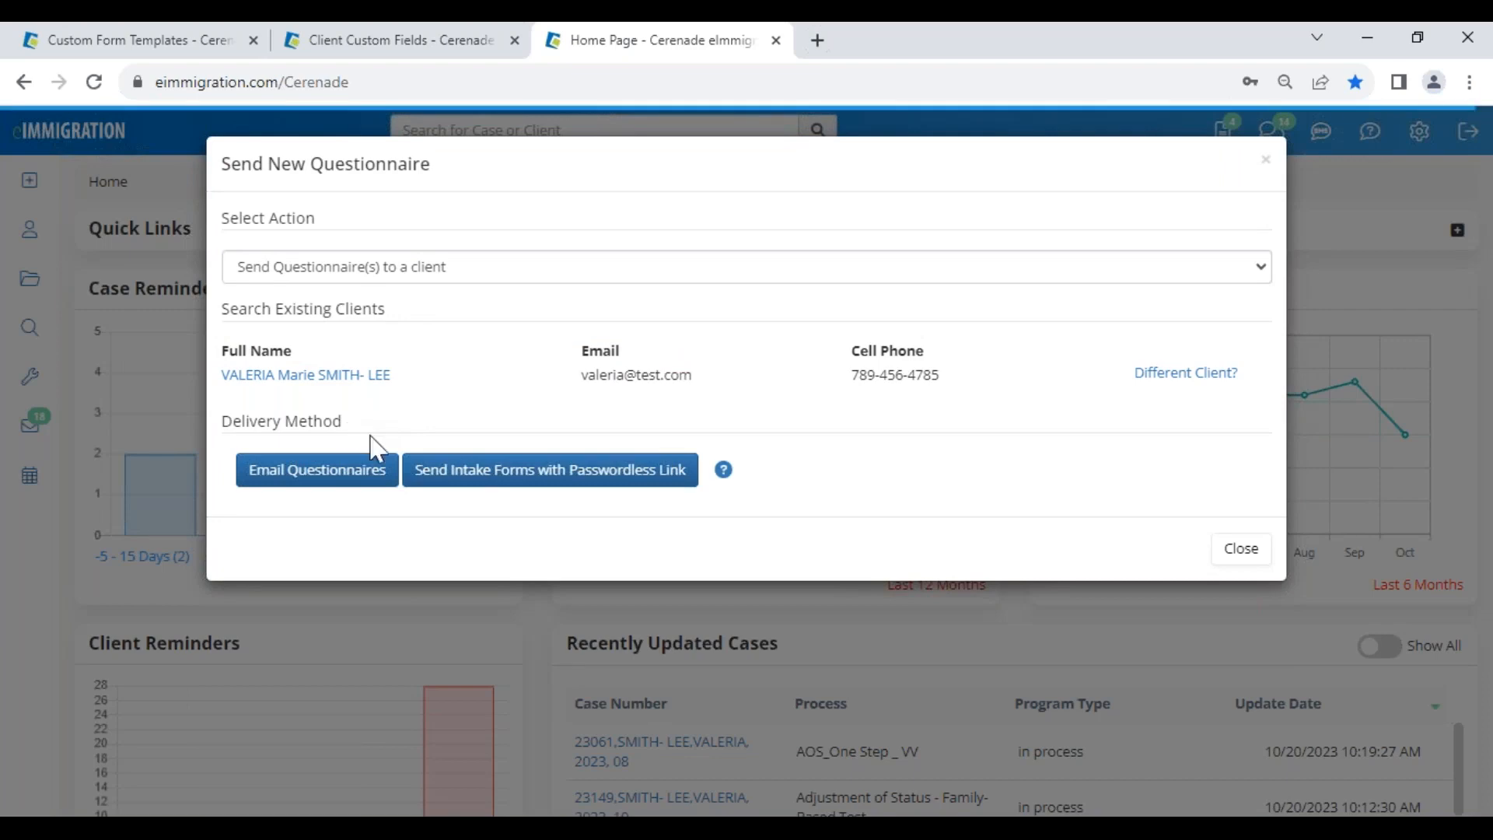
left_click(616, 476)
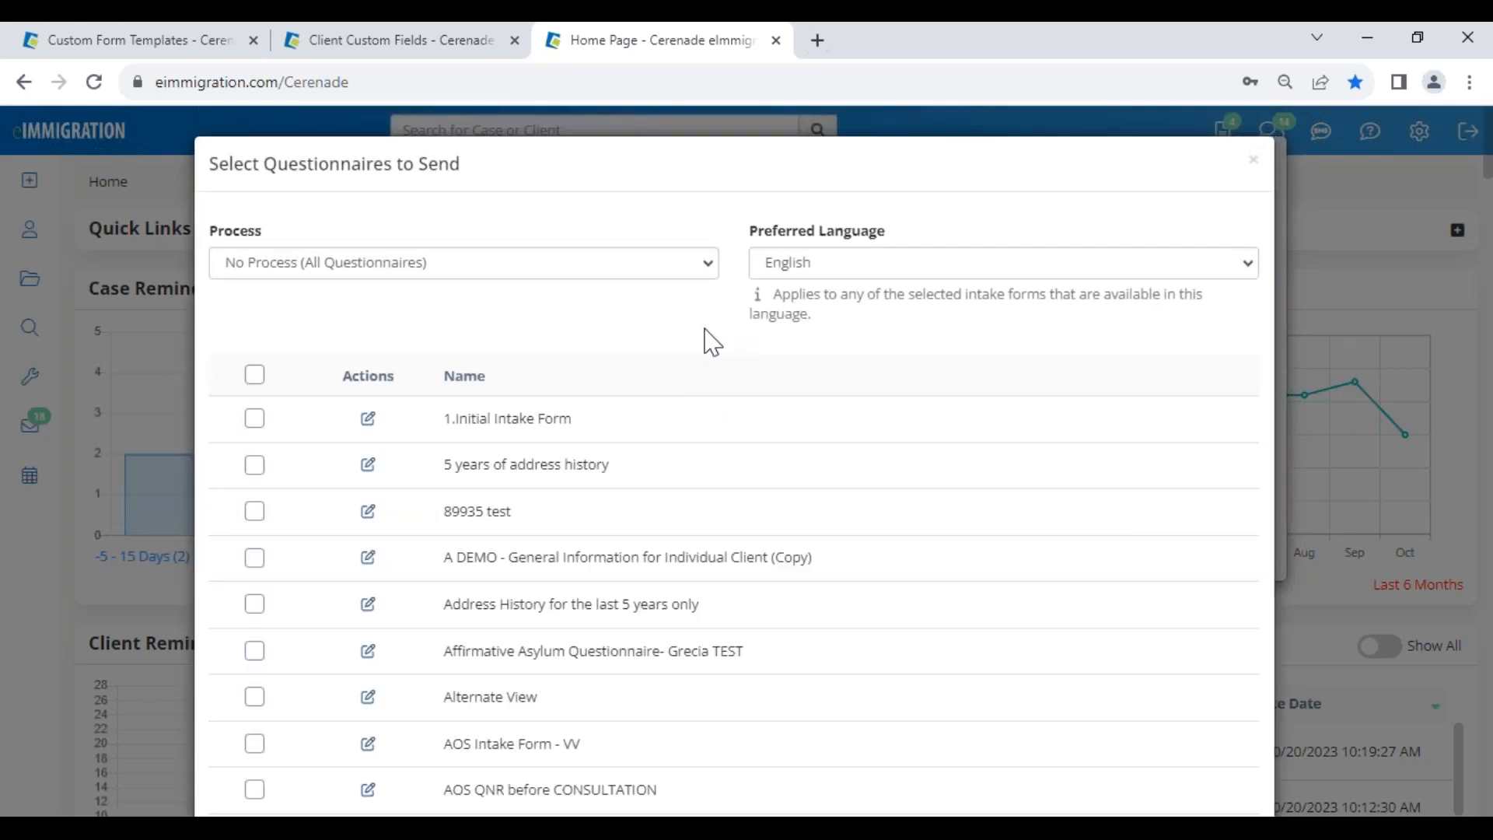
- Set the preferred language of the questionnaires to Korean, keeping the process at No Process (All Questionnaires)
left_click_drag(751, 231, 882, 241)
left_click(840, 269)
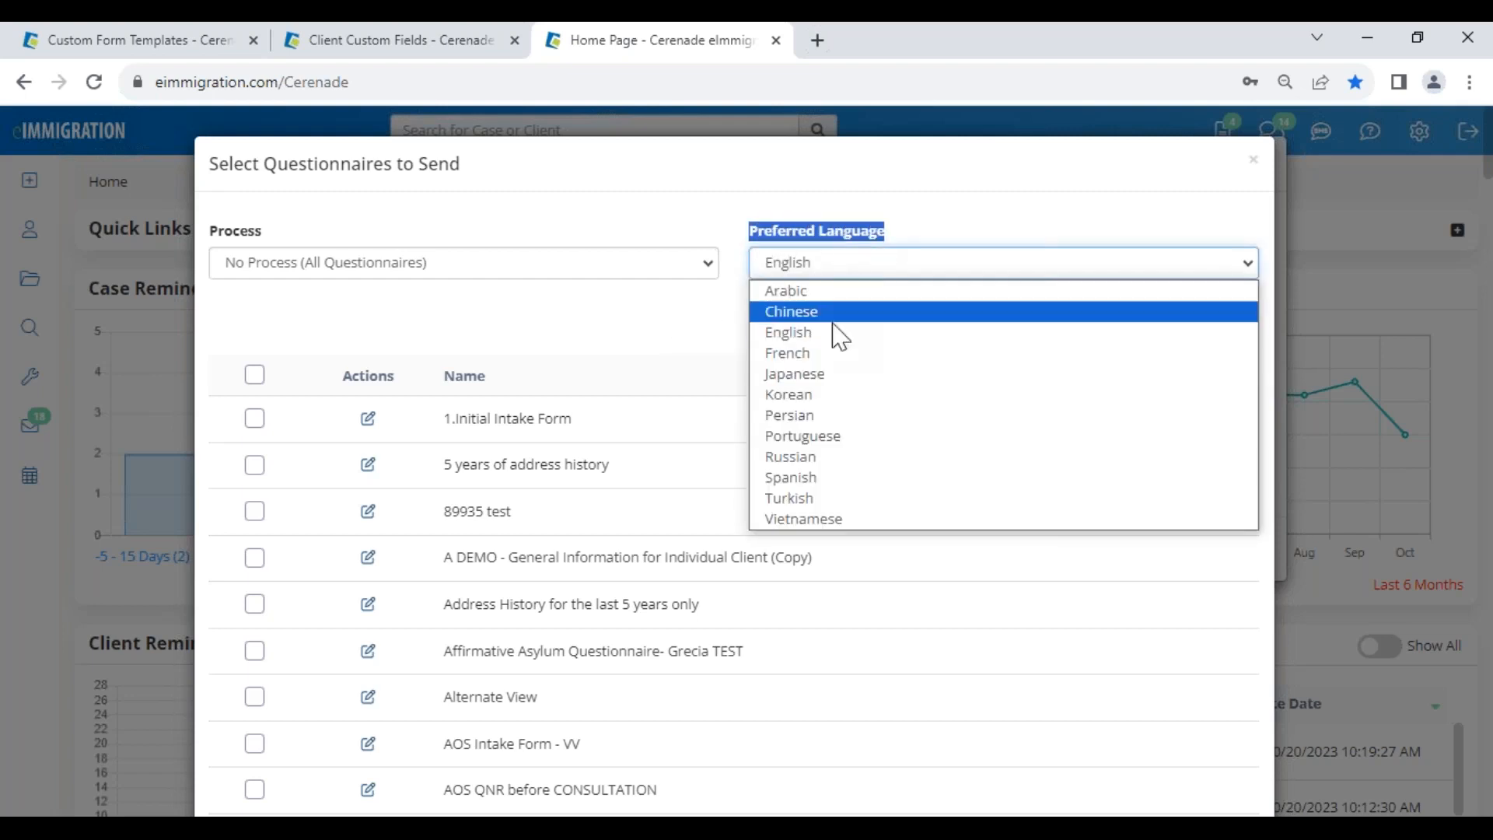
left_click(826, 394)
left_click(249, 267)
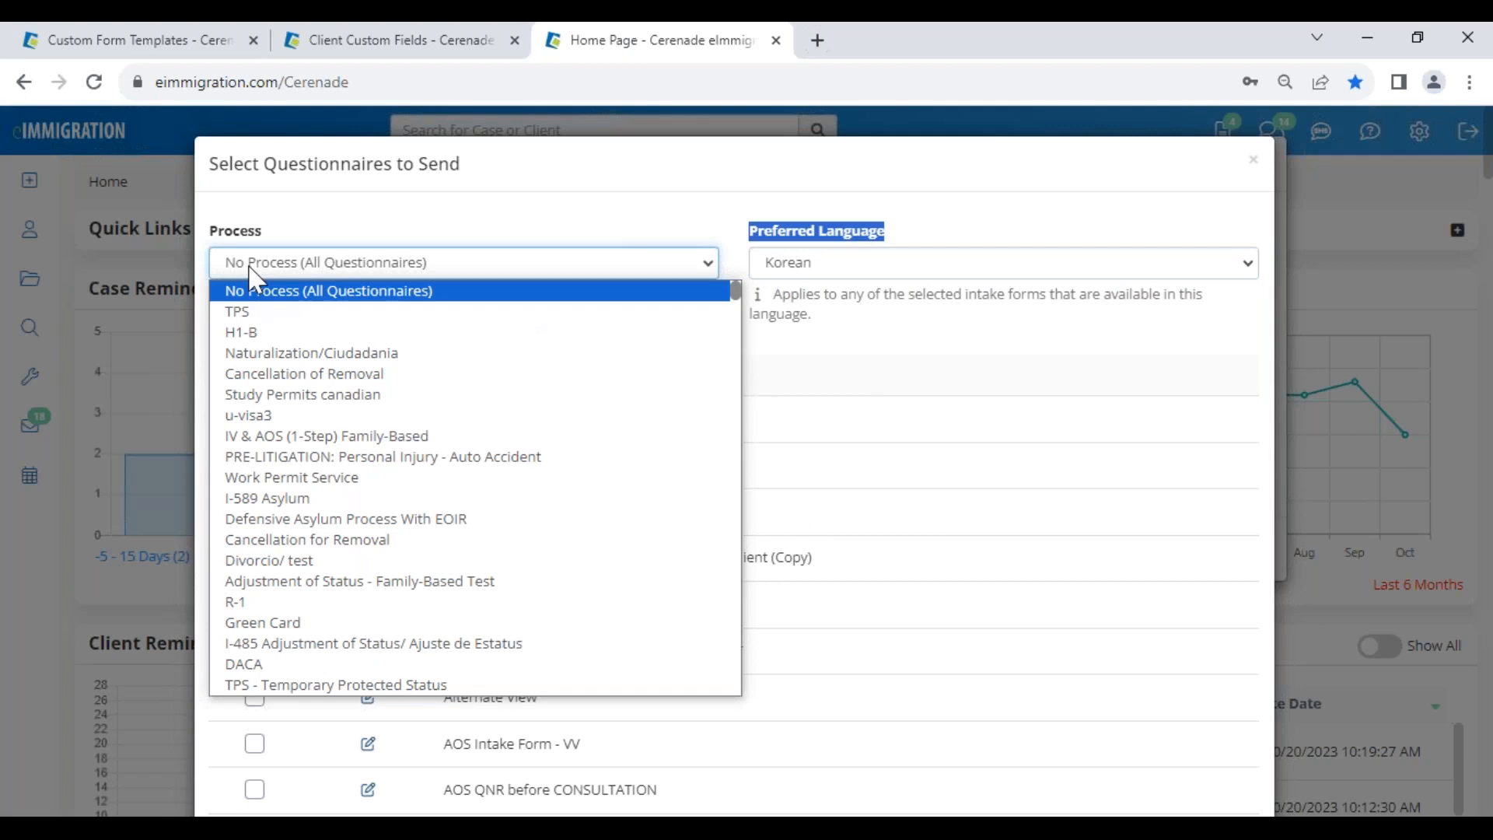
left_click(308, 228)
- Select "1.Initial Intake Form" as the questionnaire to send and save the selection
left_click_drag(463, 421, 579, 420)
left_click(259, 423)
scroll(1130, 643, "down", 15)
scroll(1149, 744, "down", 20)
scroll(1149, 805, "down", 20)
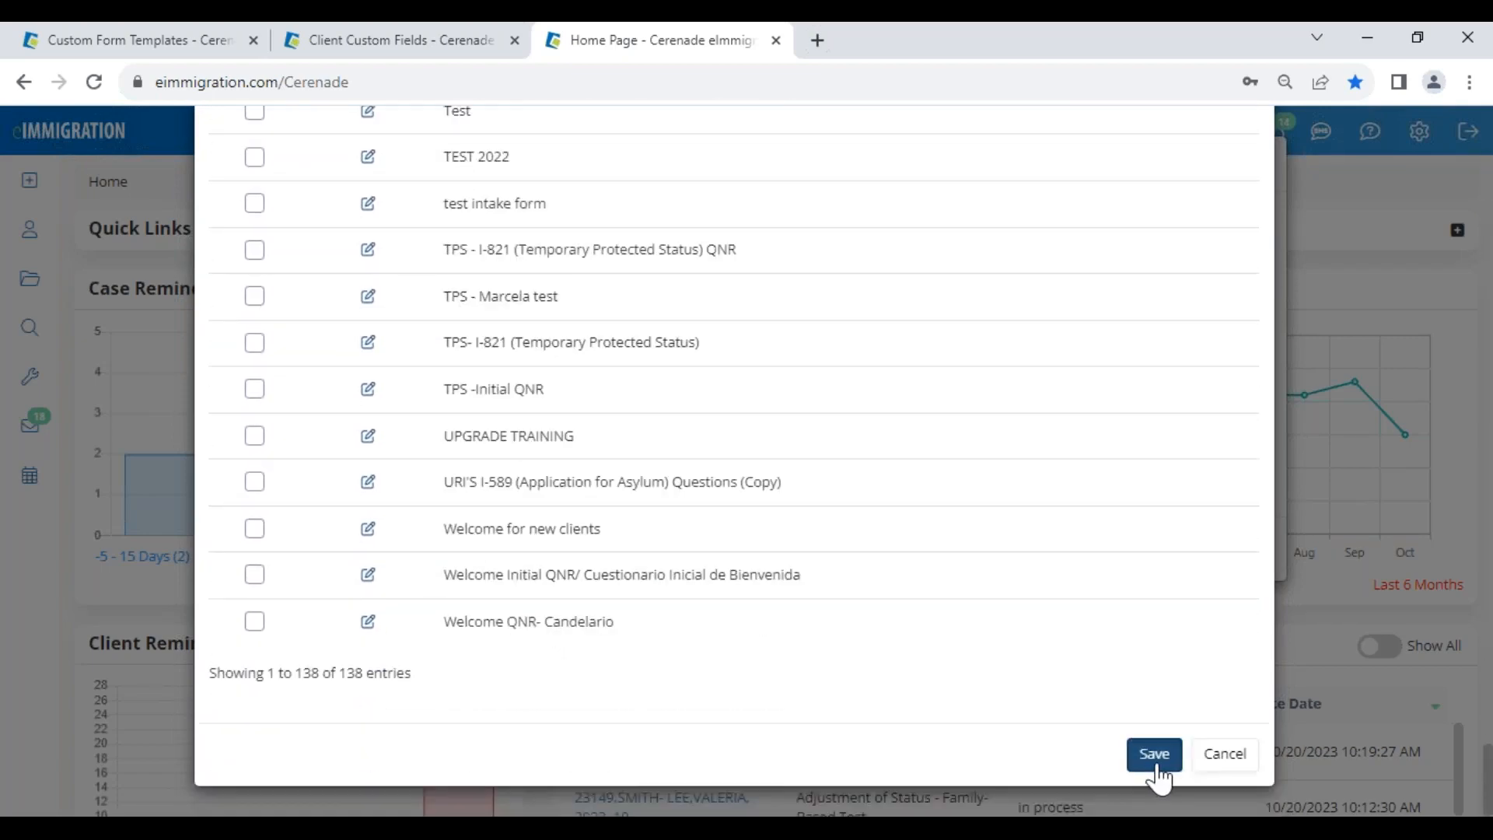
left_click(1156, 766)
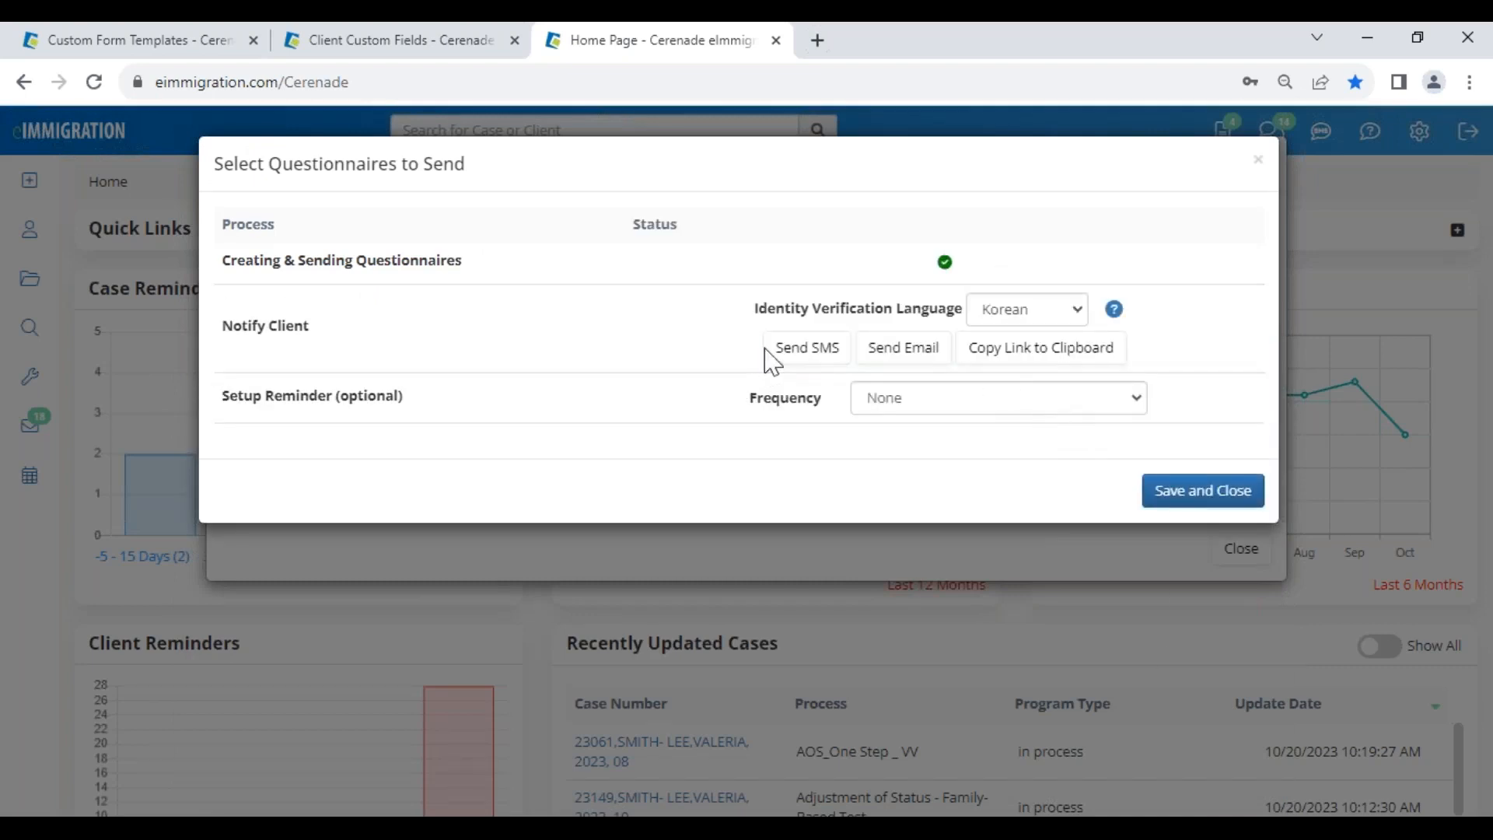
- Notify the client of the new questionnaire by SMS, excluding the case worker's name from the message
left_click_drag(750, 307, 932, 308)
left_click(667, 333)
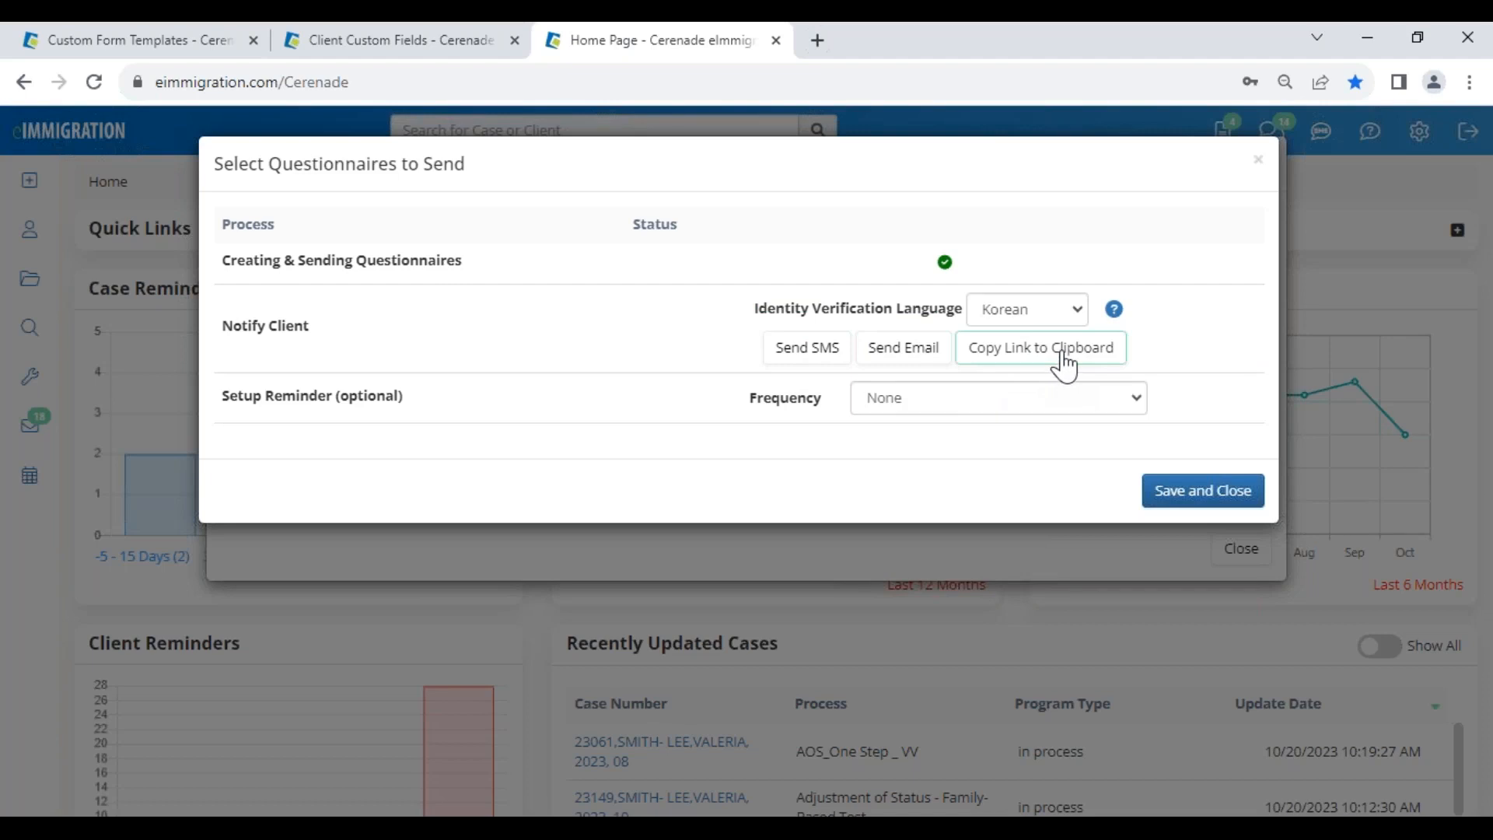
left_click(813, 358)
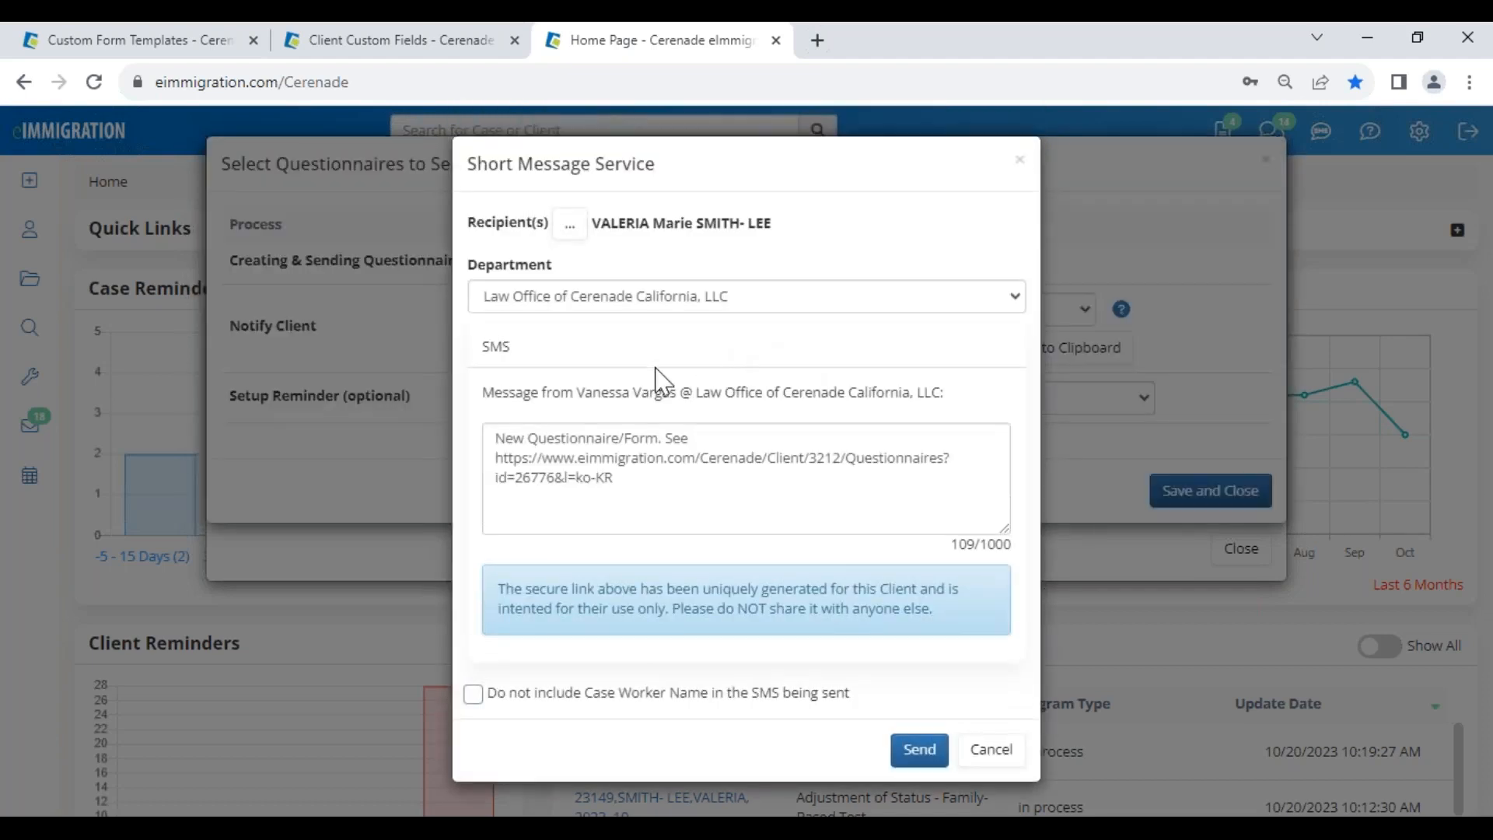
left_click_drag(485, 694, 779, 695)
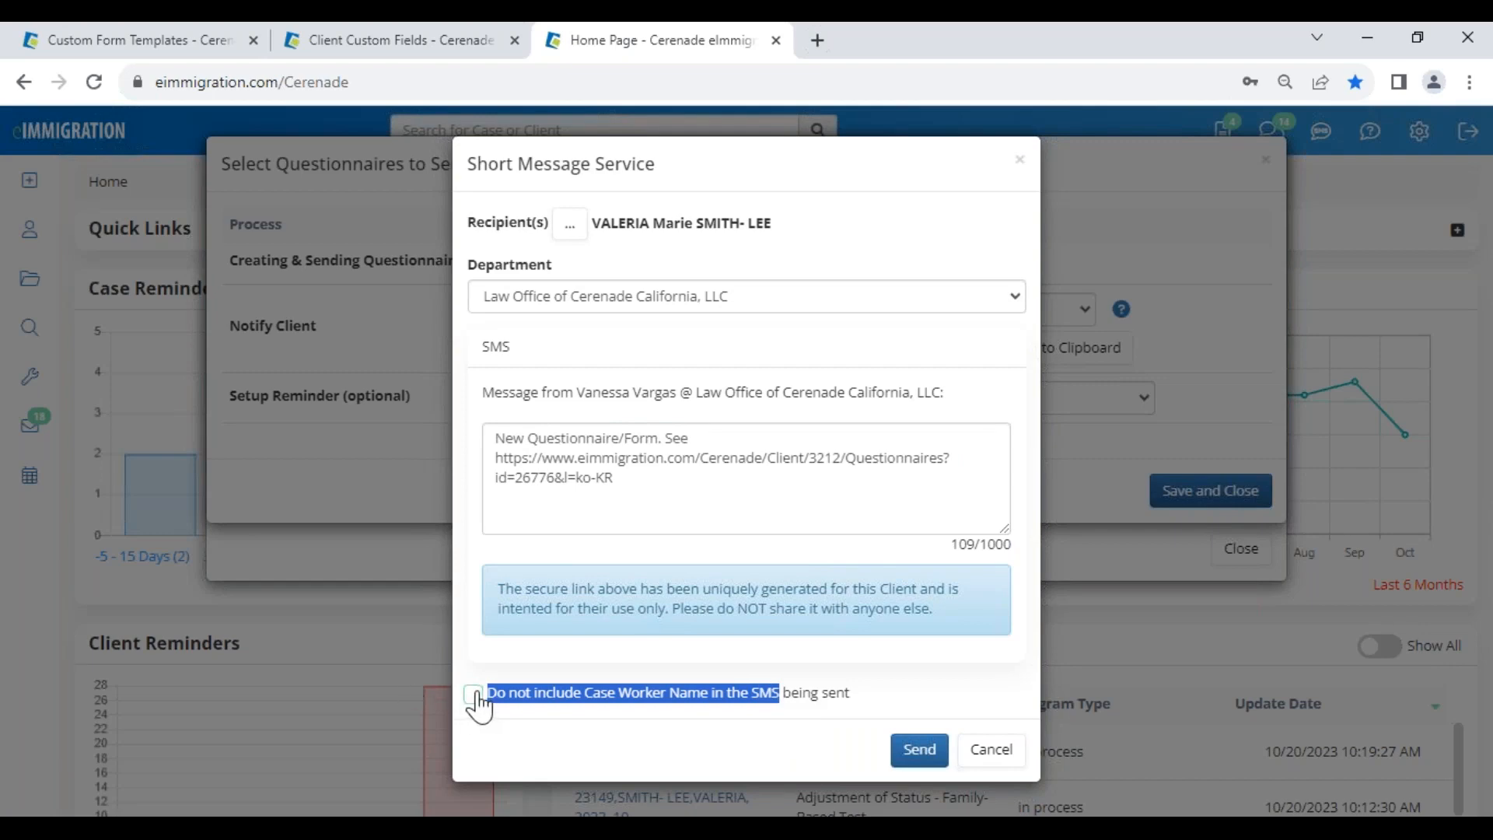
left_click_drag(552, 391, 754, 420)
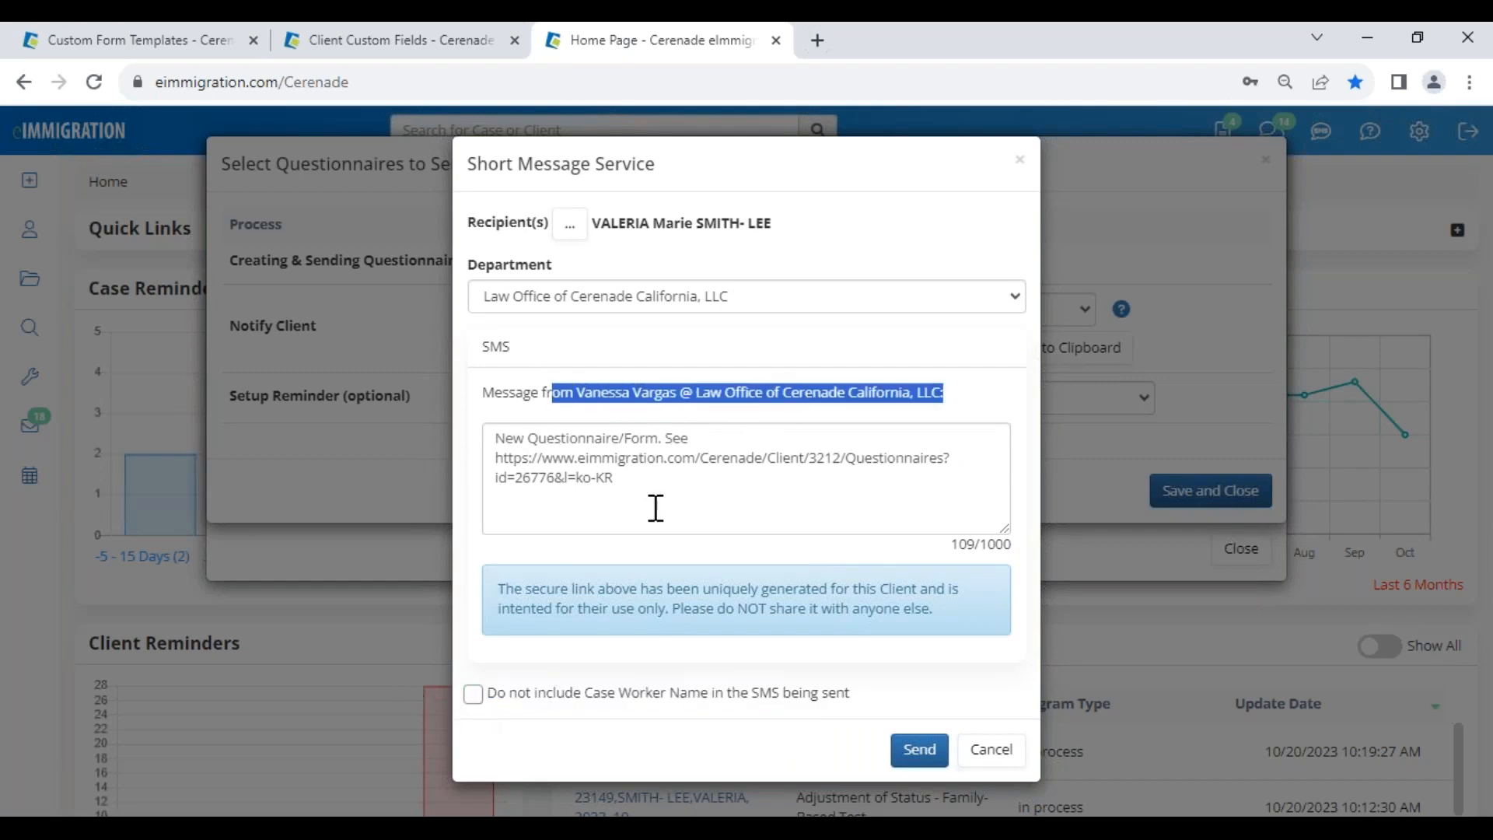
left_click(473, 695)
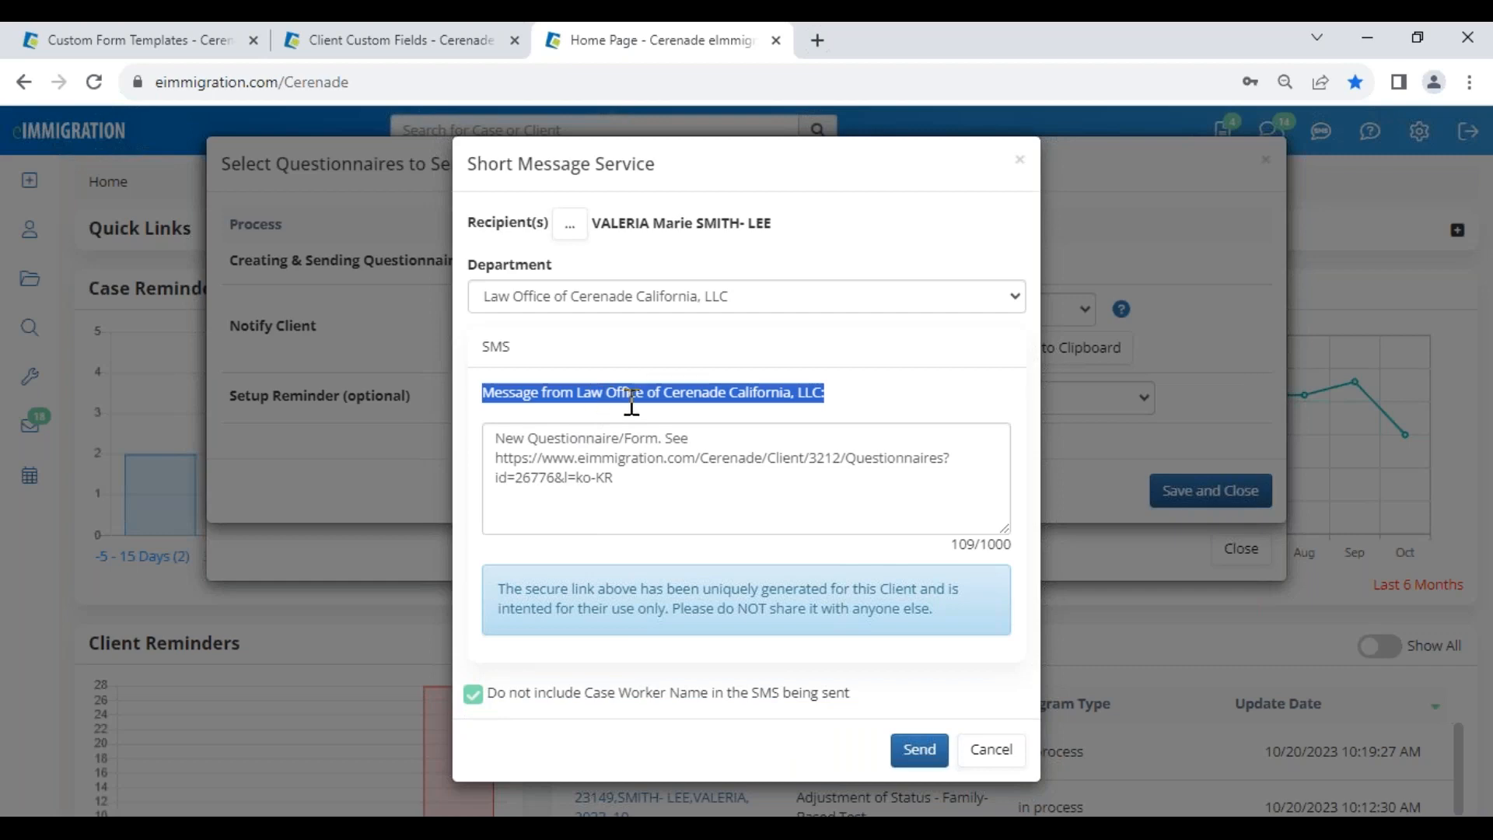
left_click(854, 416)
left_click_drag(529, 459, 472, 417)
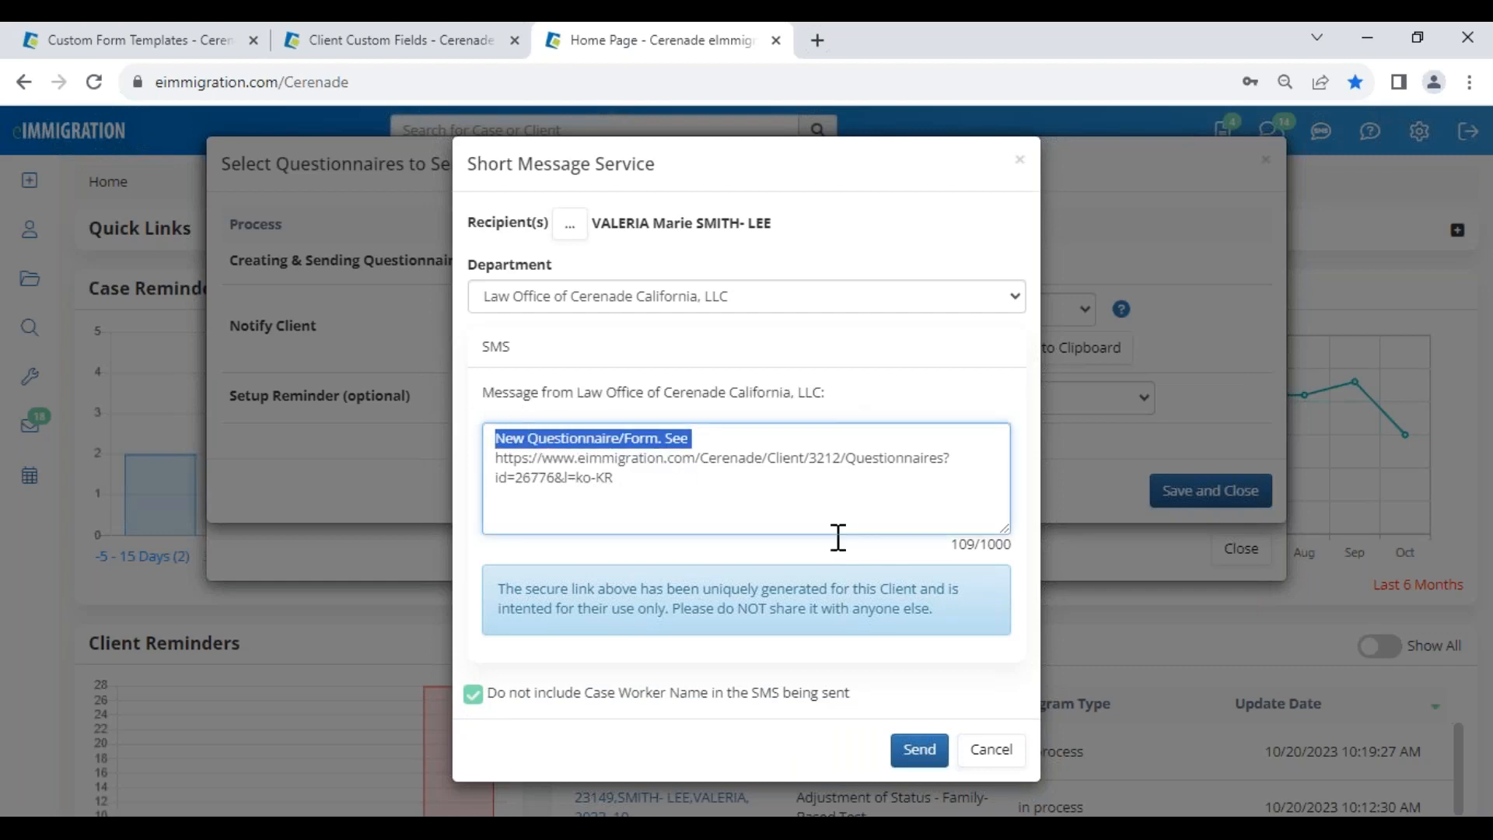
left_click(908, 756)
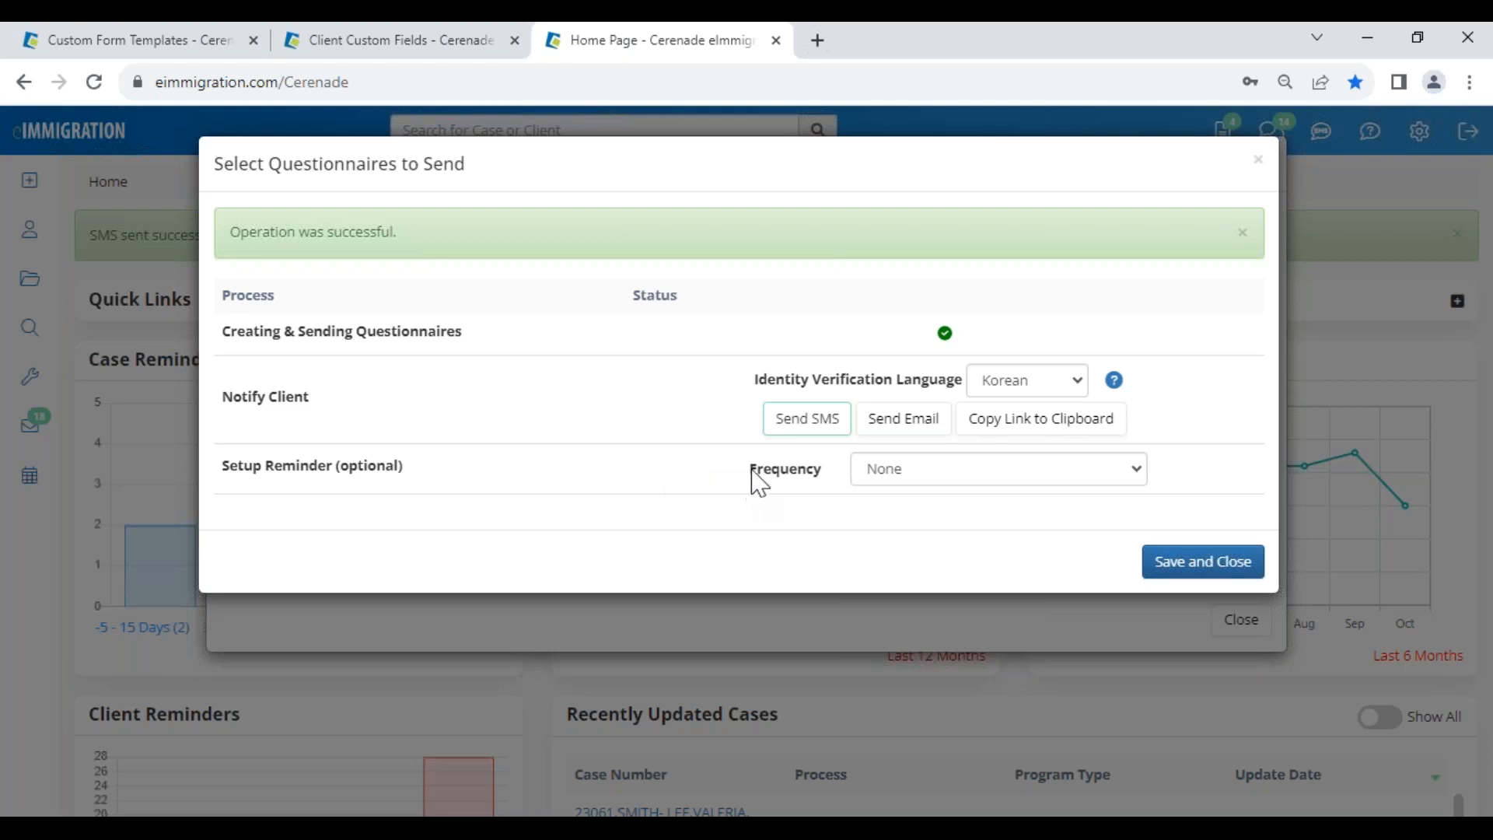
- Set up a questionnaire reminder with the frequency Once a Week, delivered via SMS
left_click_drag(752, 471, 817, 472)
left_click(825, 524)
left_click_drag(816, 477, 760, 483)
left_click(899, 471)
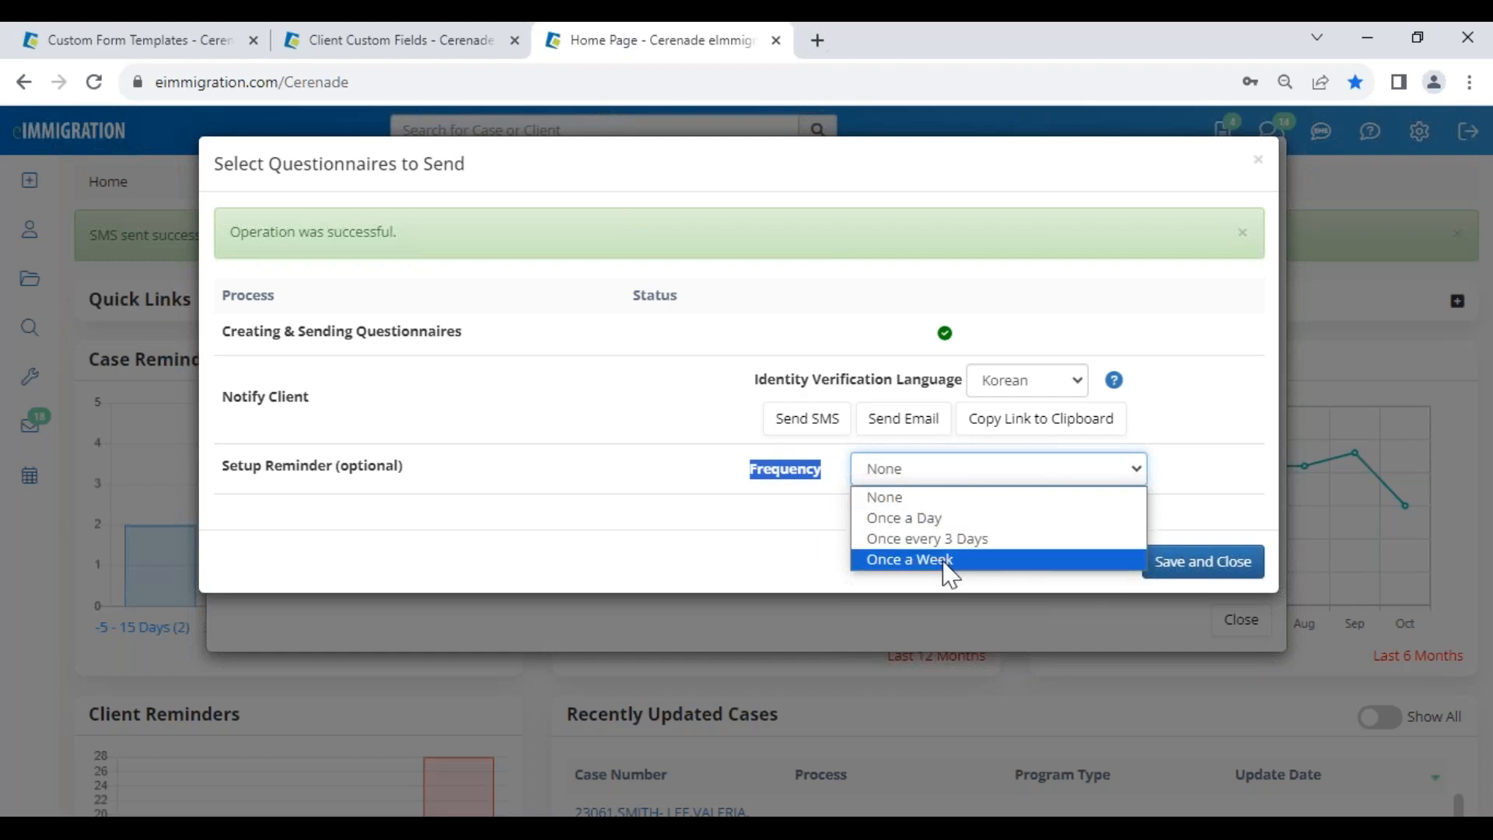
left_click(950, 561)
left_click(929, 517)
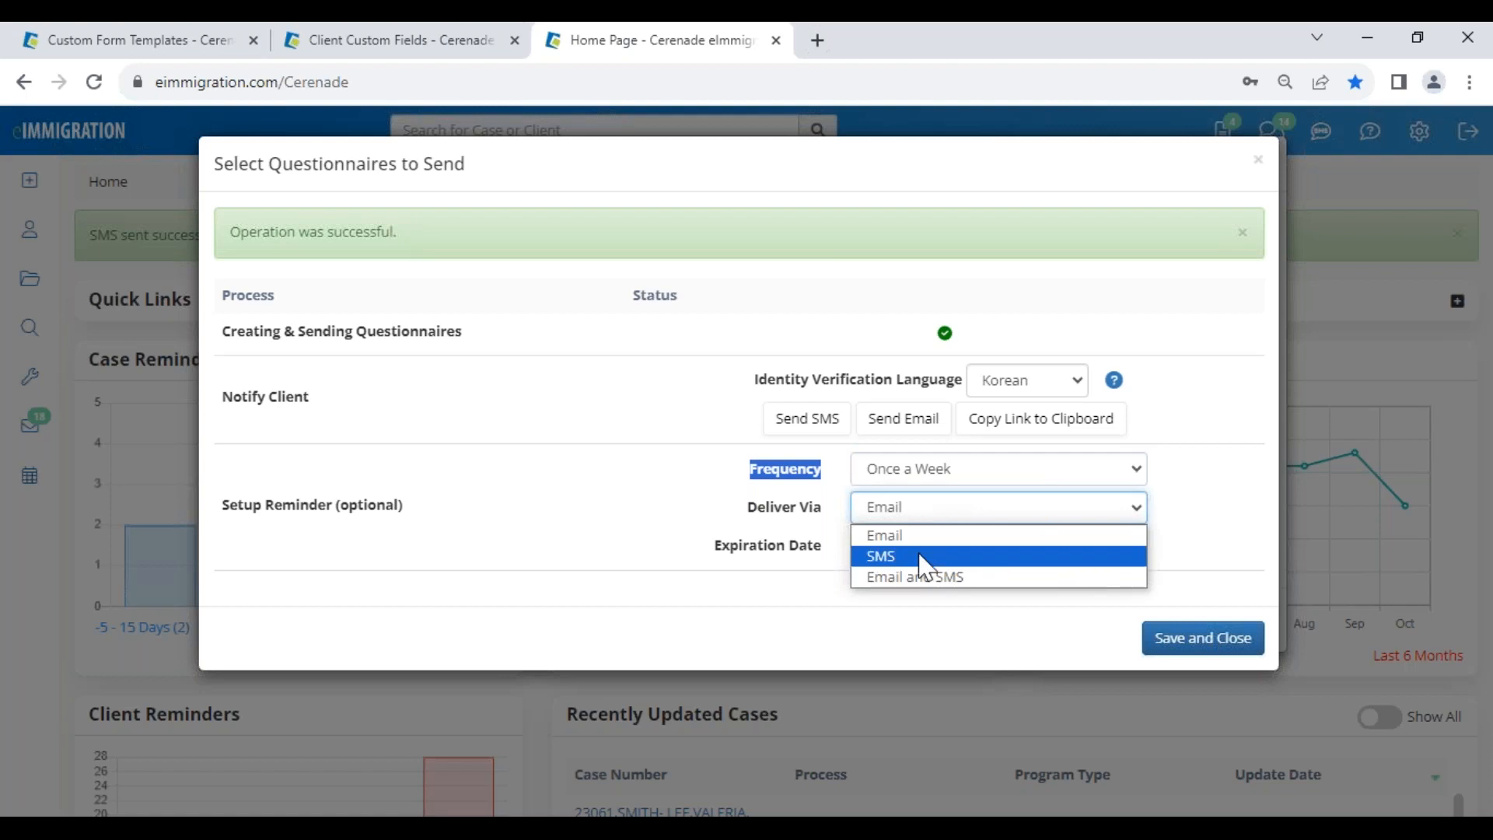
left_click(922, 558)
- Set the reminder's expiration date to 11/15/2023, save it, and close the questionnaire dialog
left_click(929, 547)
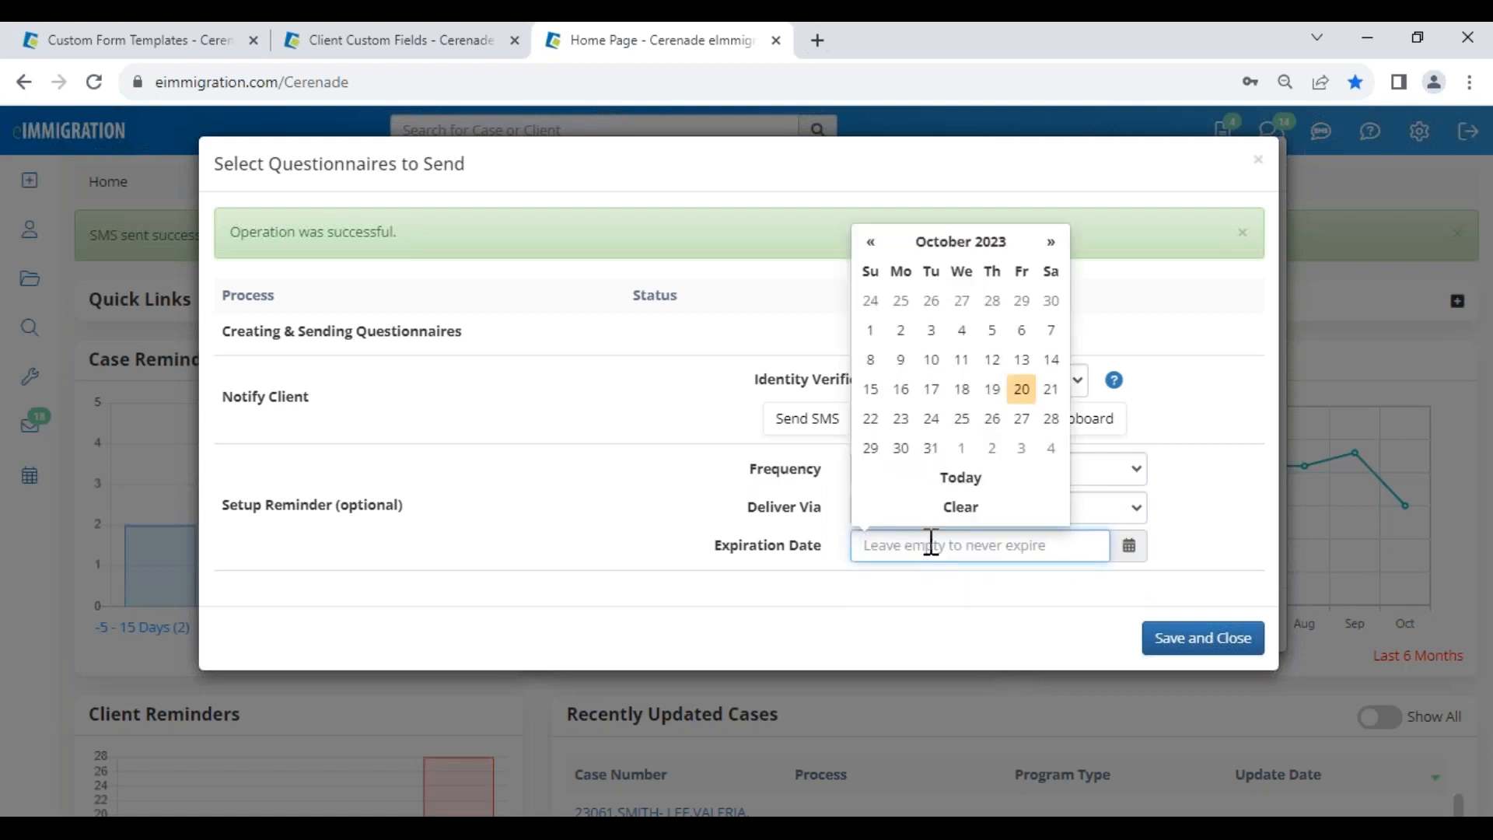
left_click(1051, 243)
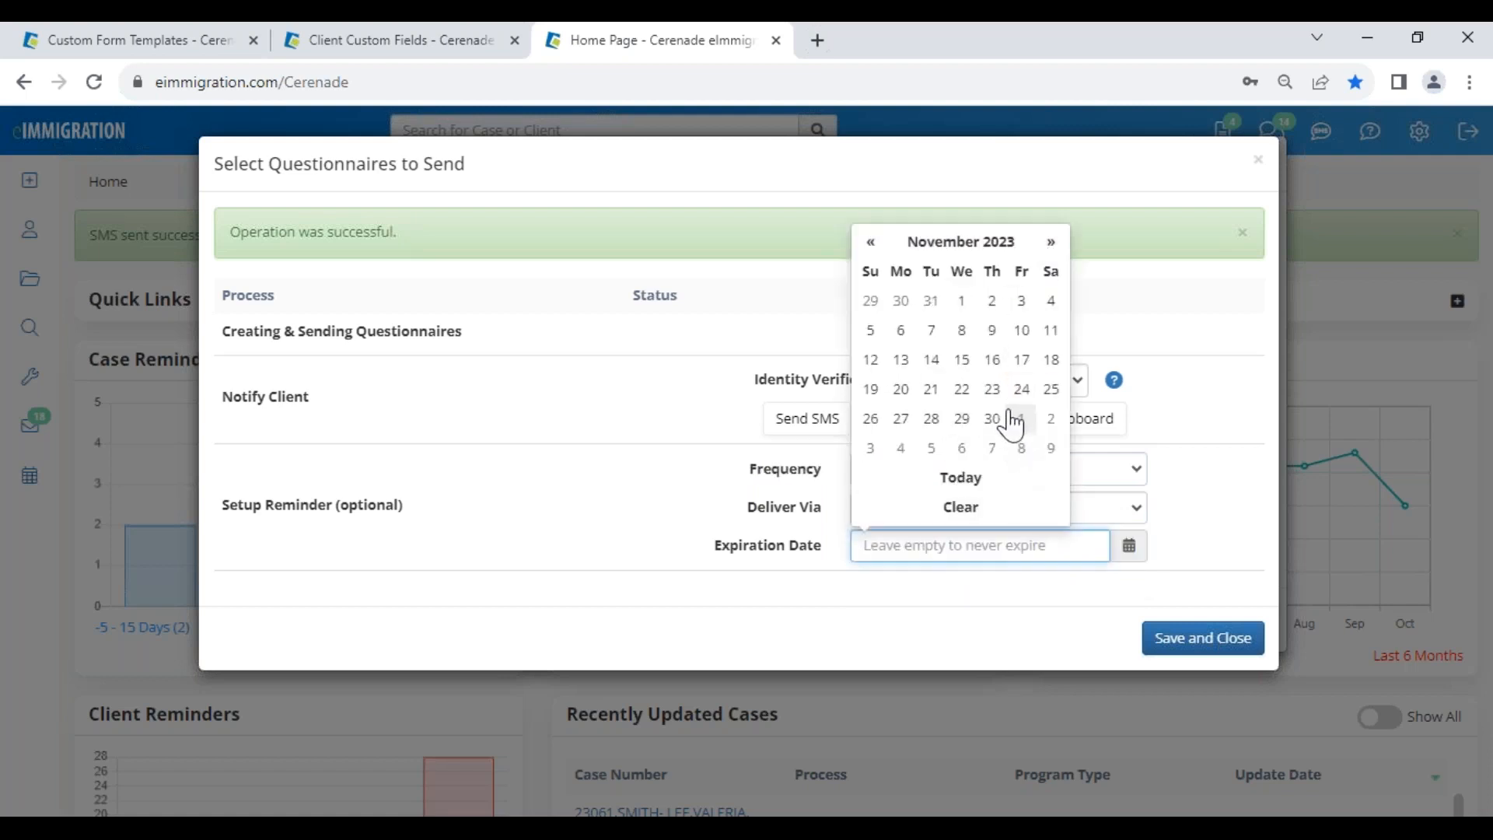
left_click(962, 359)
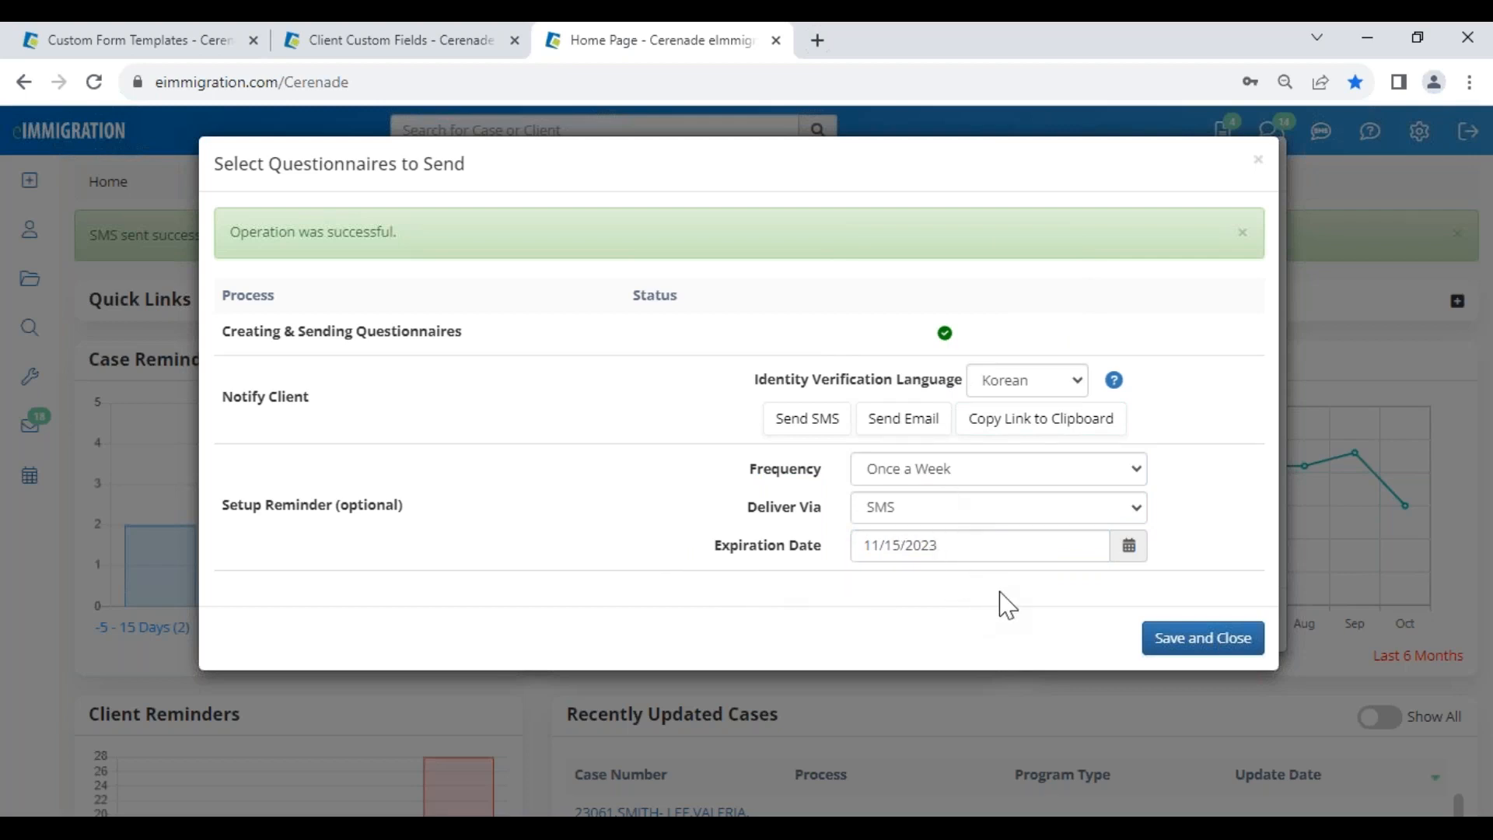
left_click(1167, 639)
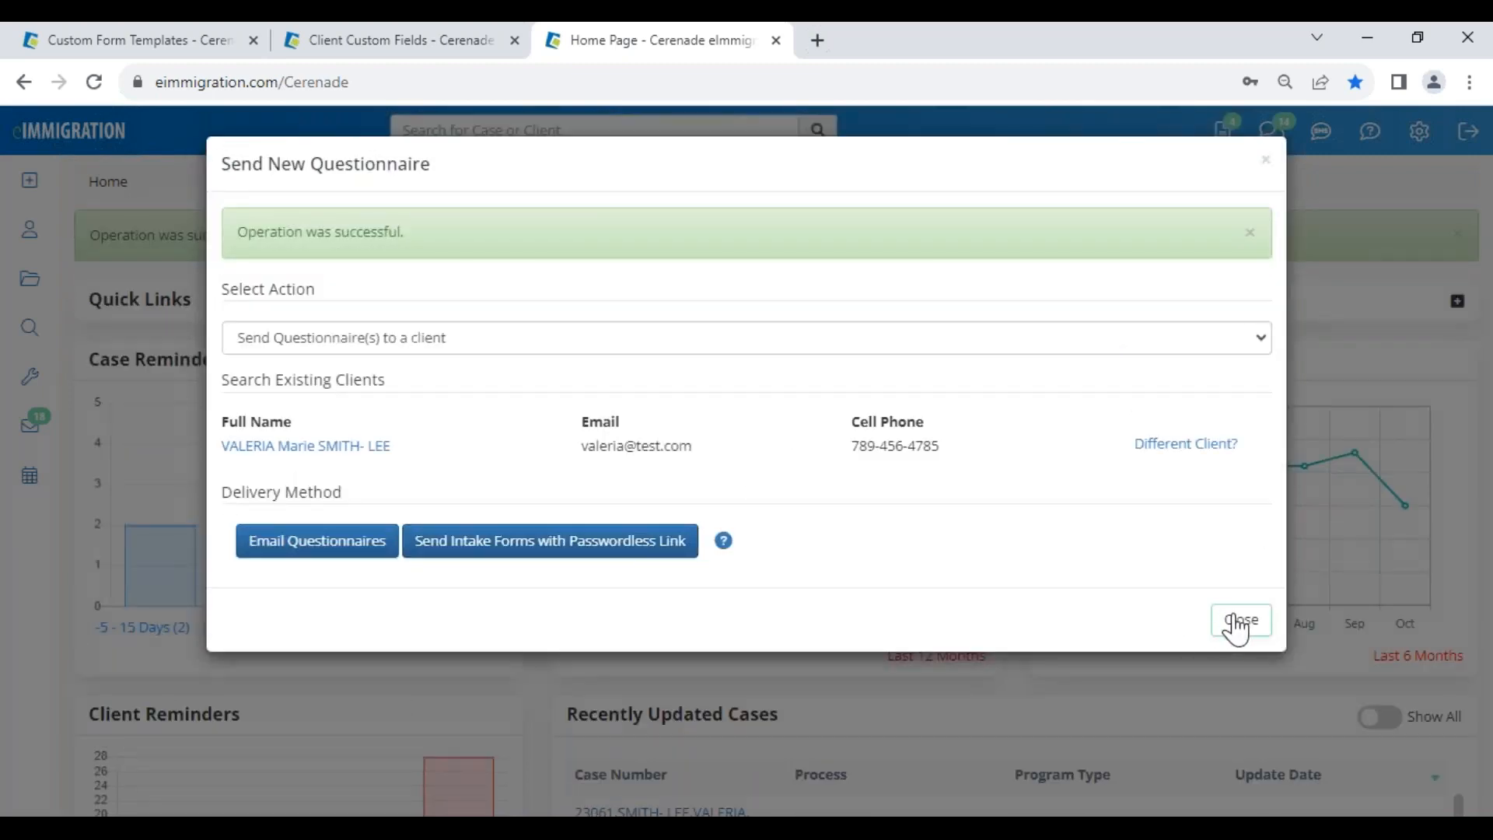
left_click(1236, 622)
- Switch to the eImmigration Client Portal login page in Edge and log in with the client's saved username and password
left_click(295, 828)
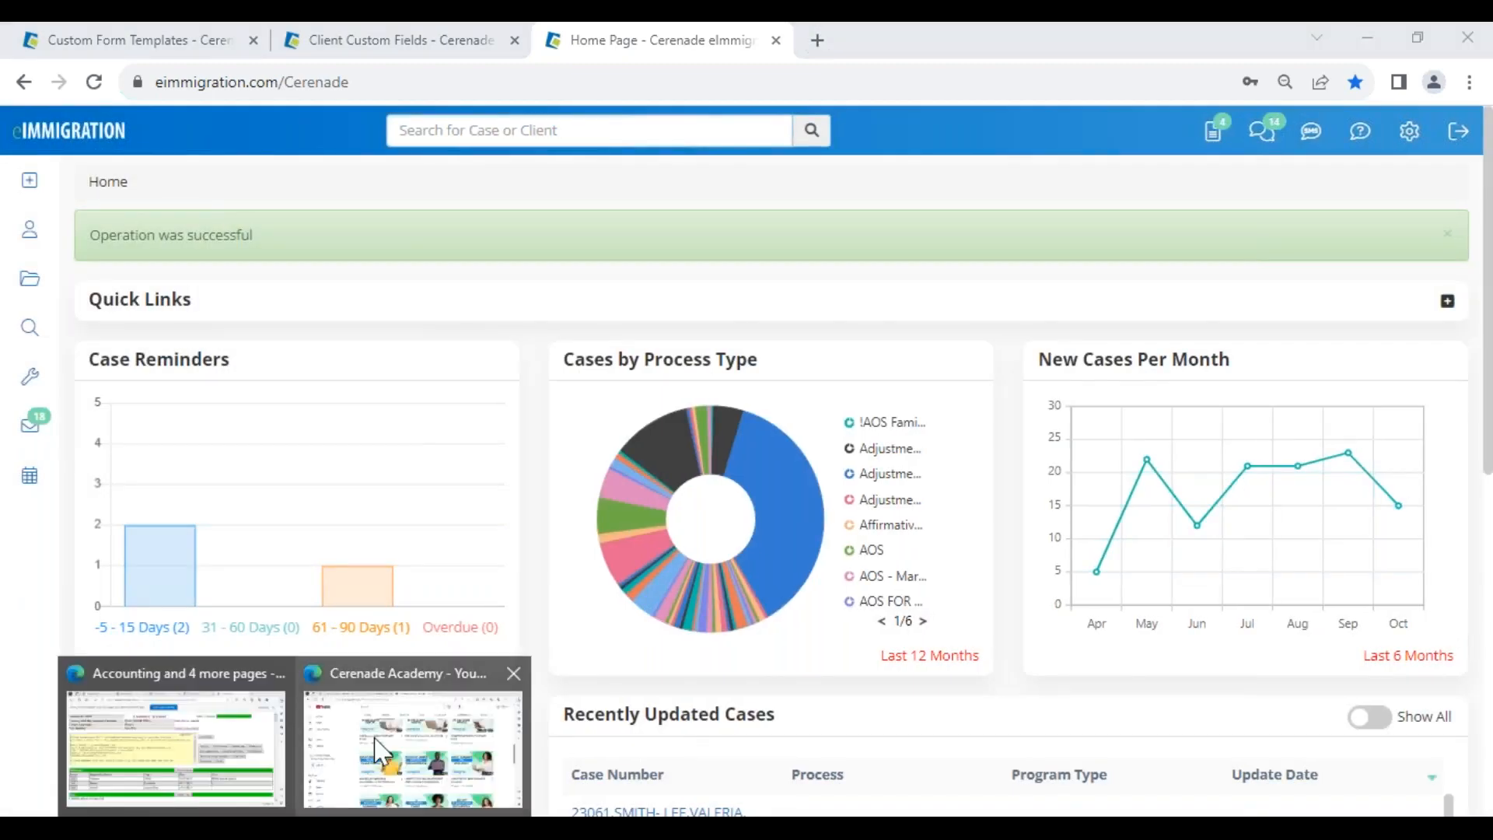
left_click(374, 761)
left_click(443, 43)
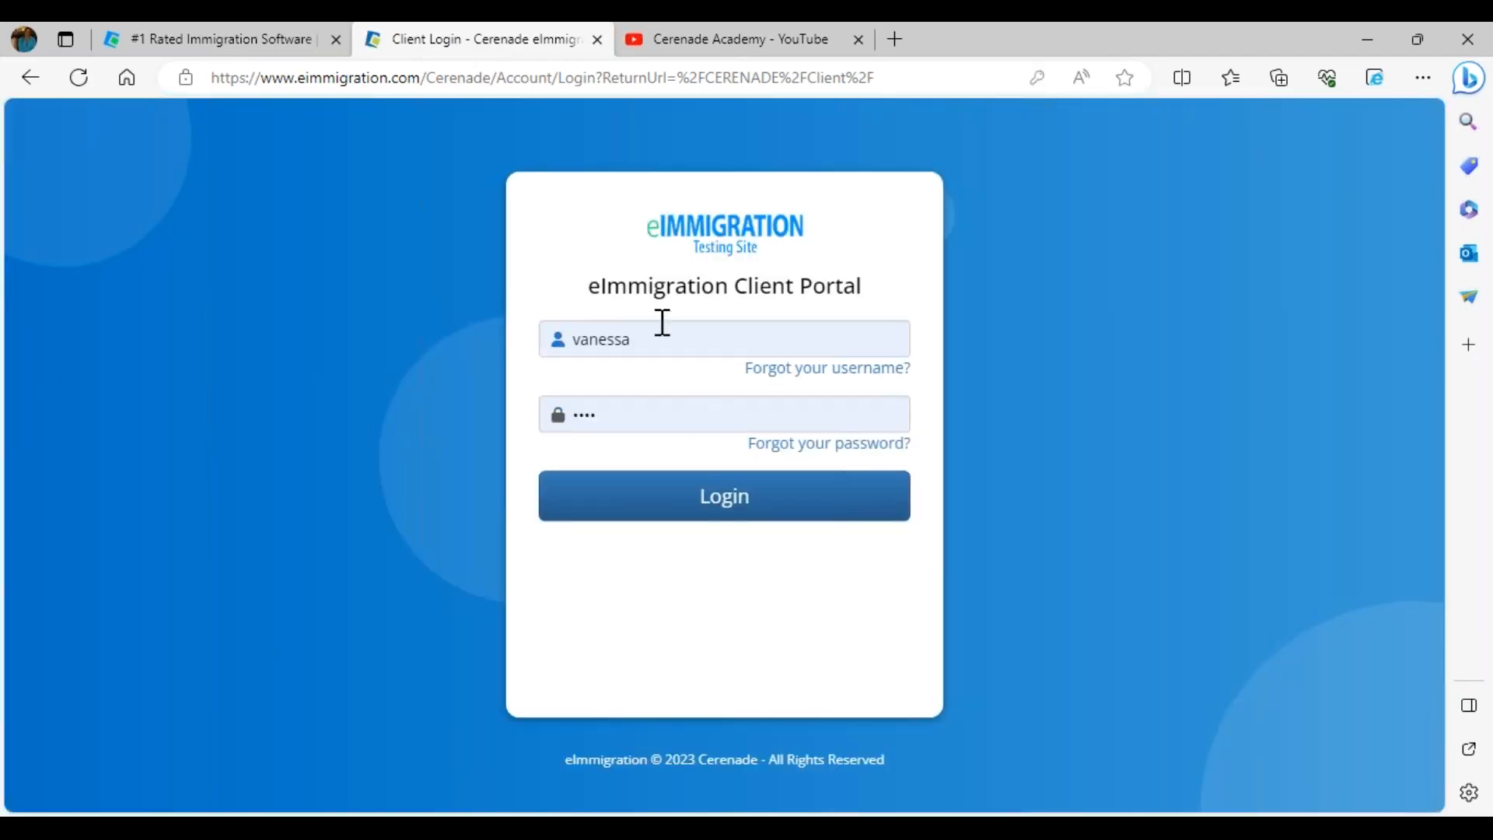
left_click(622, 339)
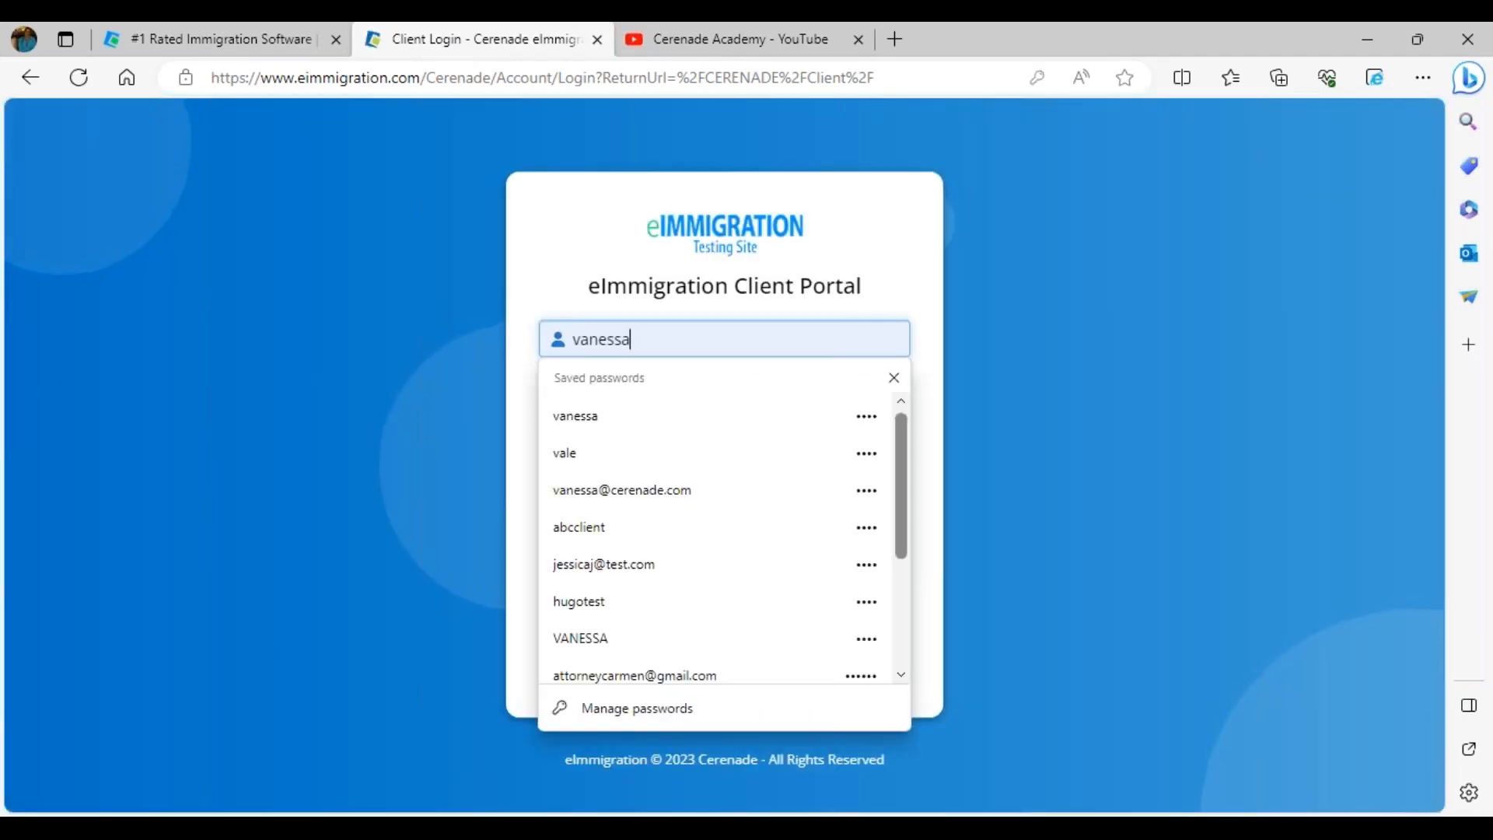
left_click(589, 453)
left_click(644, 502)
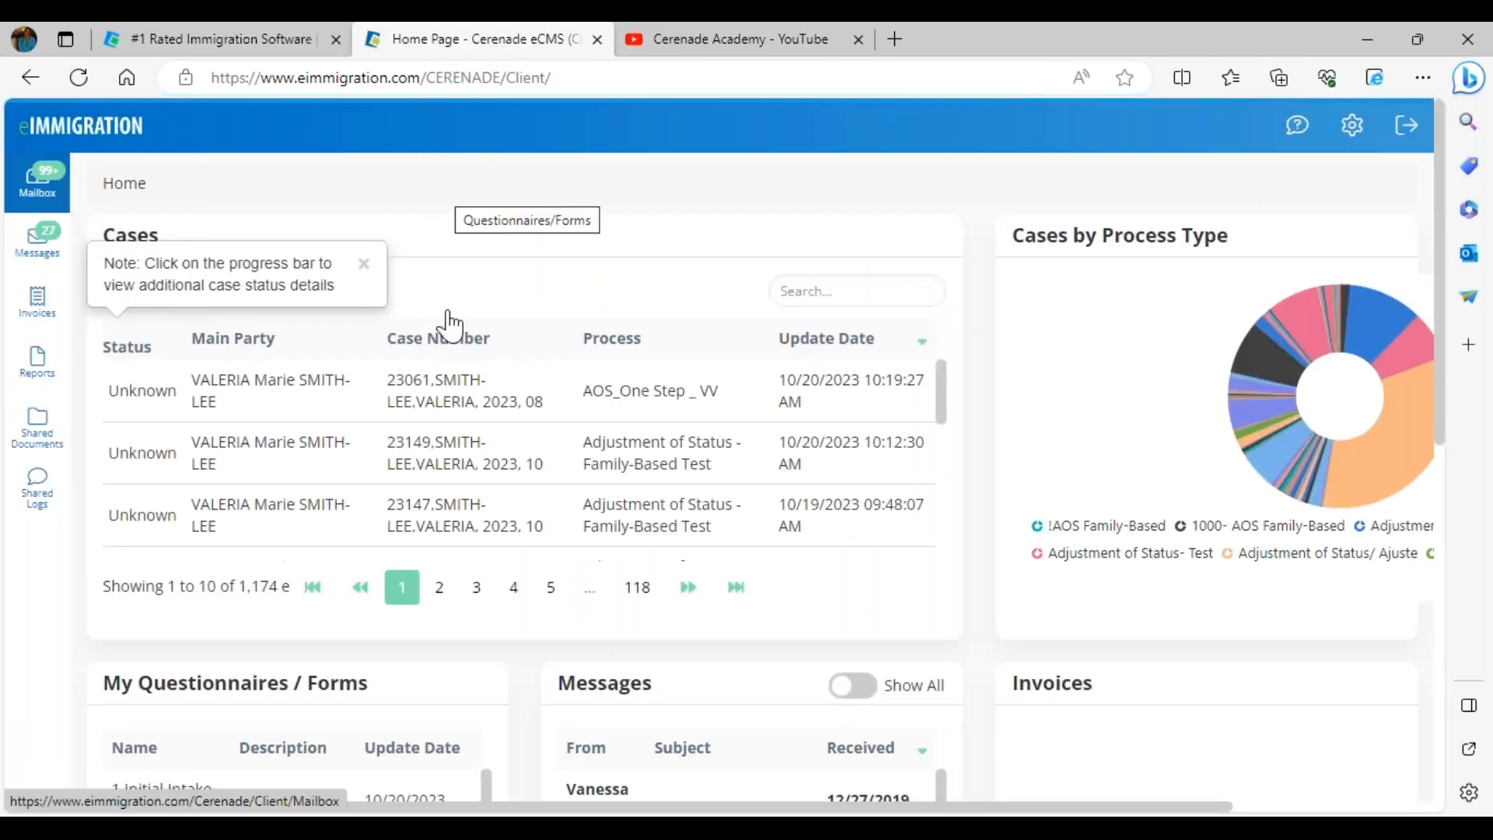
- Open the 1.Initial Intake Form from the client's mailbox and examine the question about how the client heard about the law firm
left_click(39, 186)
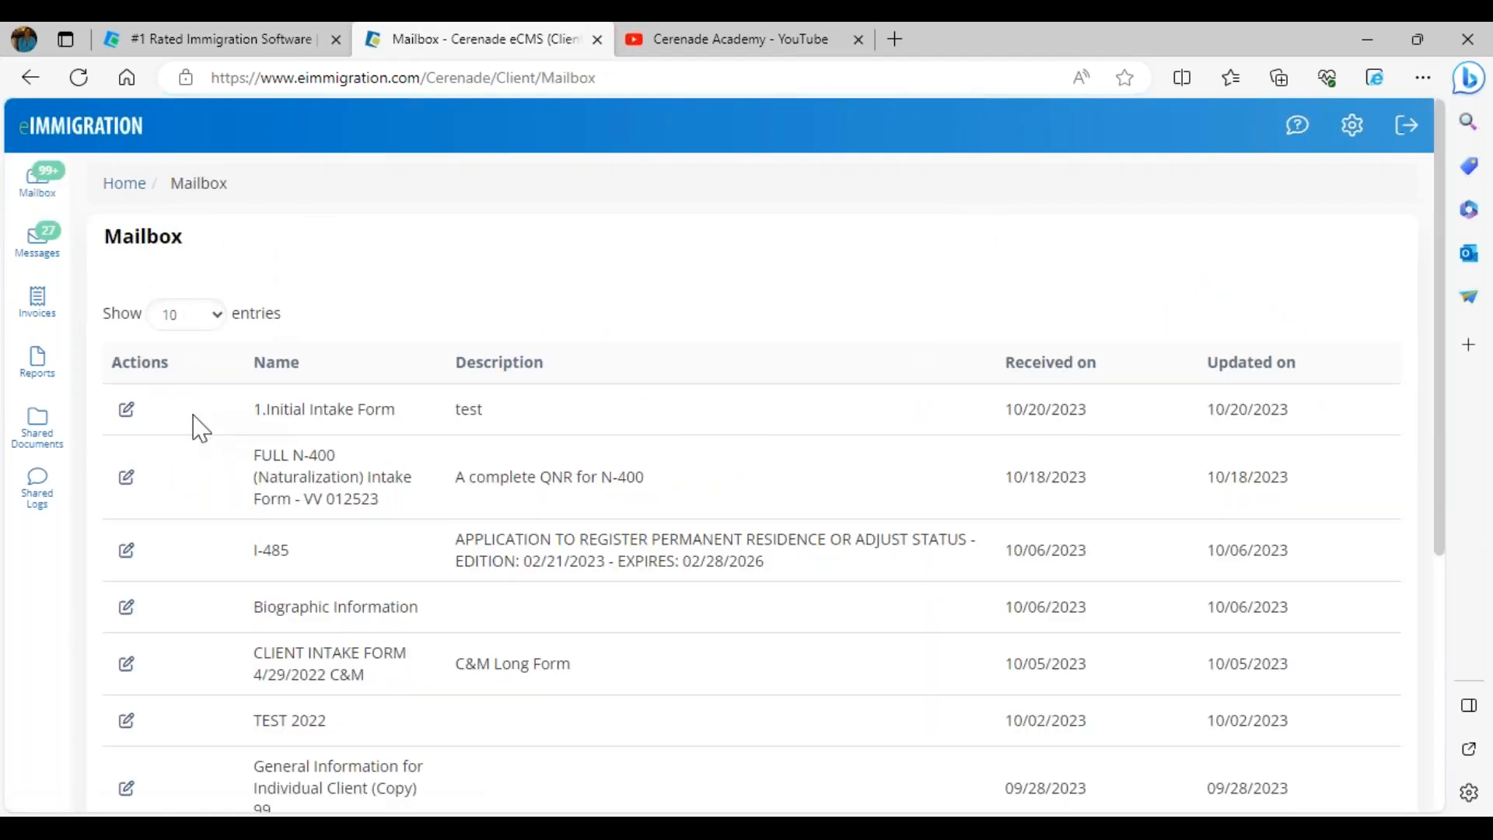
left_click(126, 414)
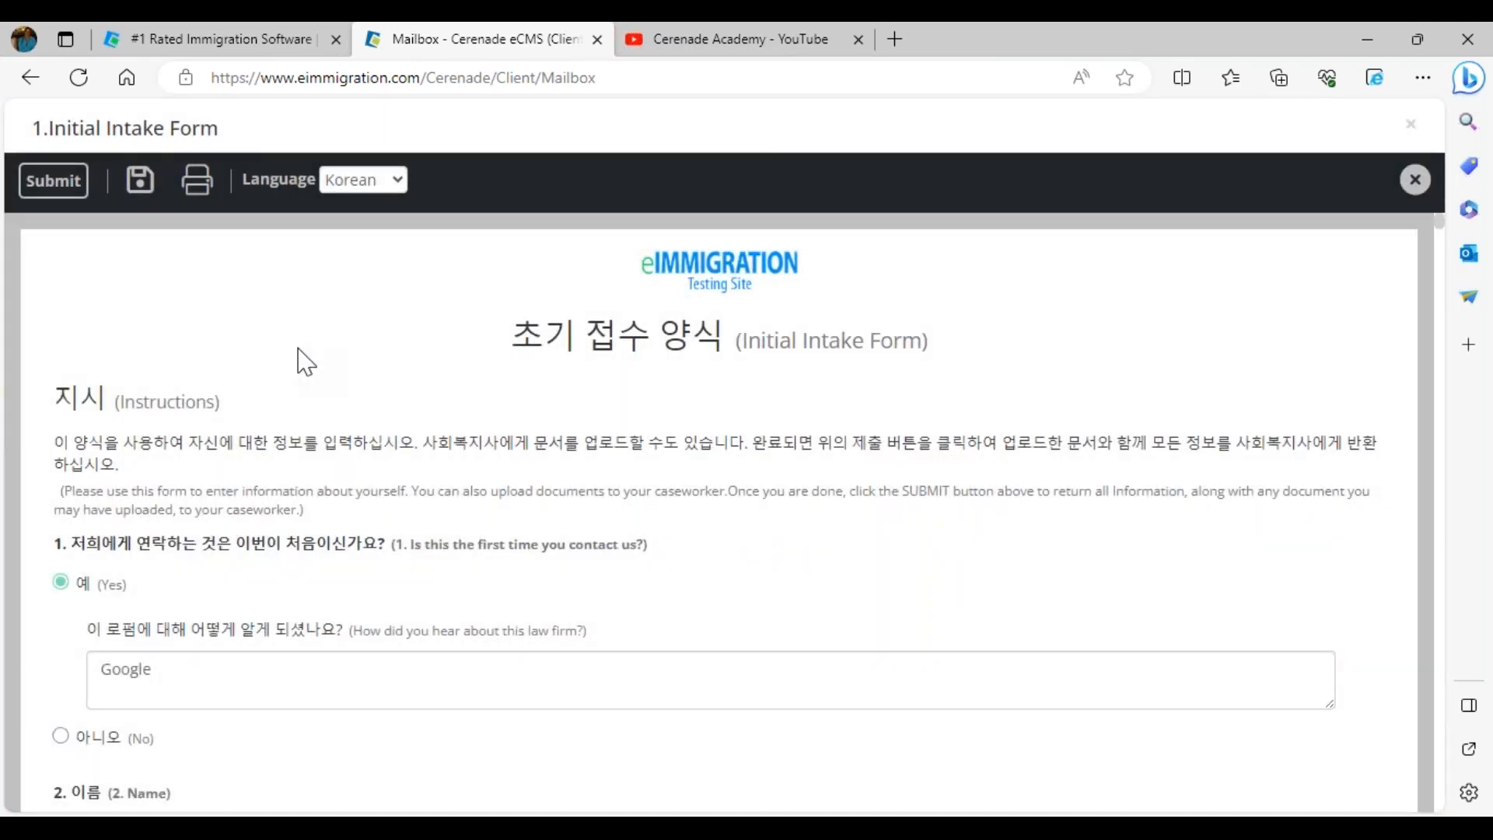
double_click(105, 676)
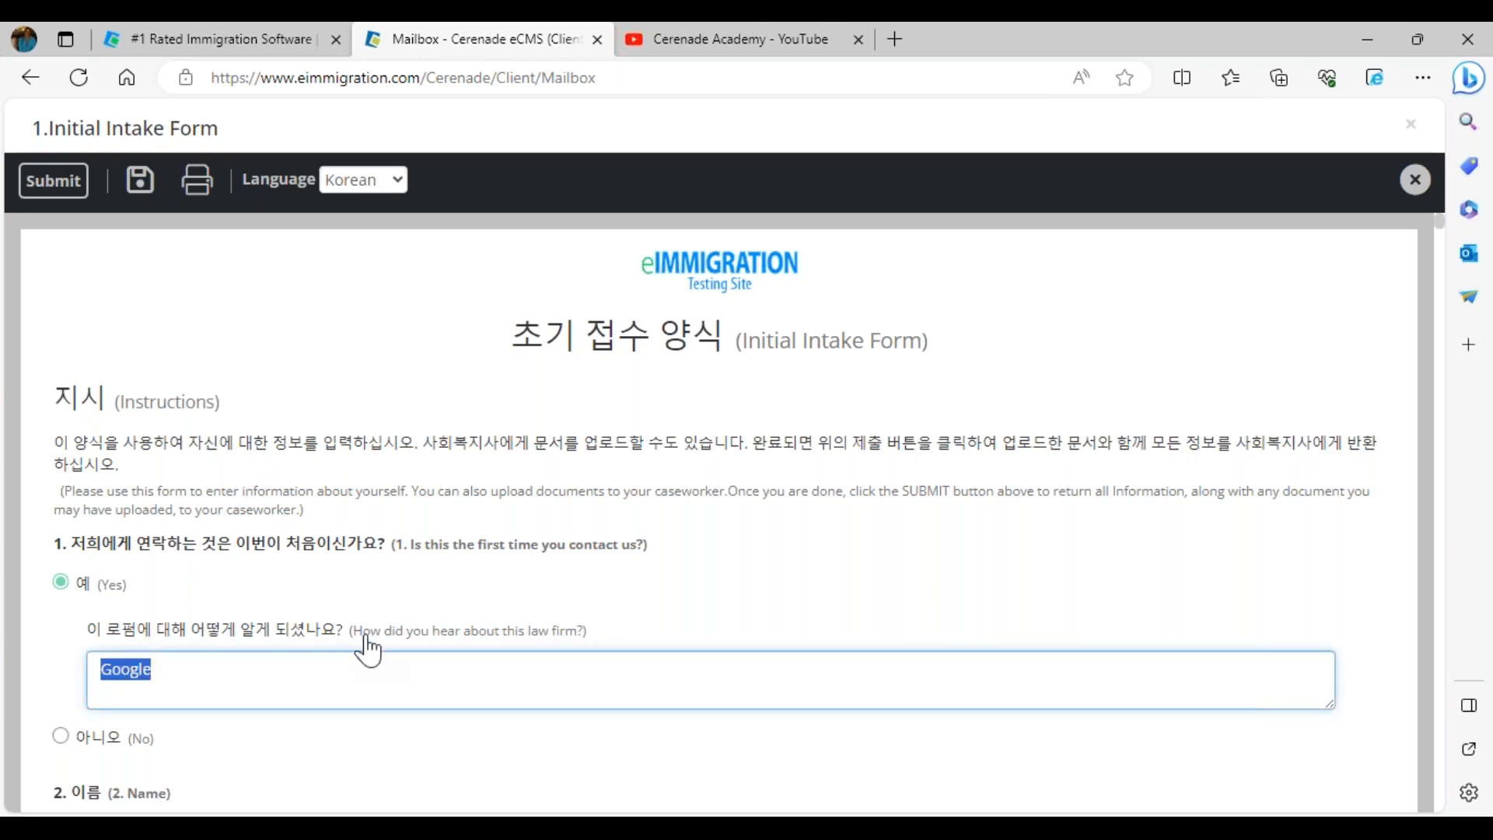
left_click_drag(585, 634, 353, 644)
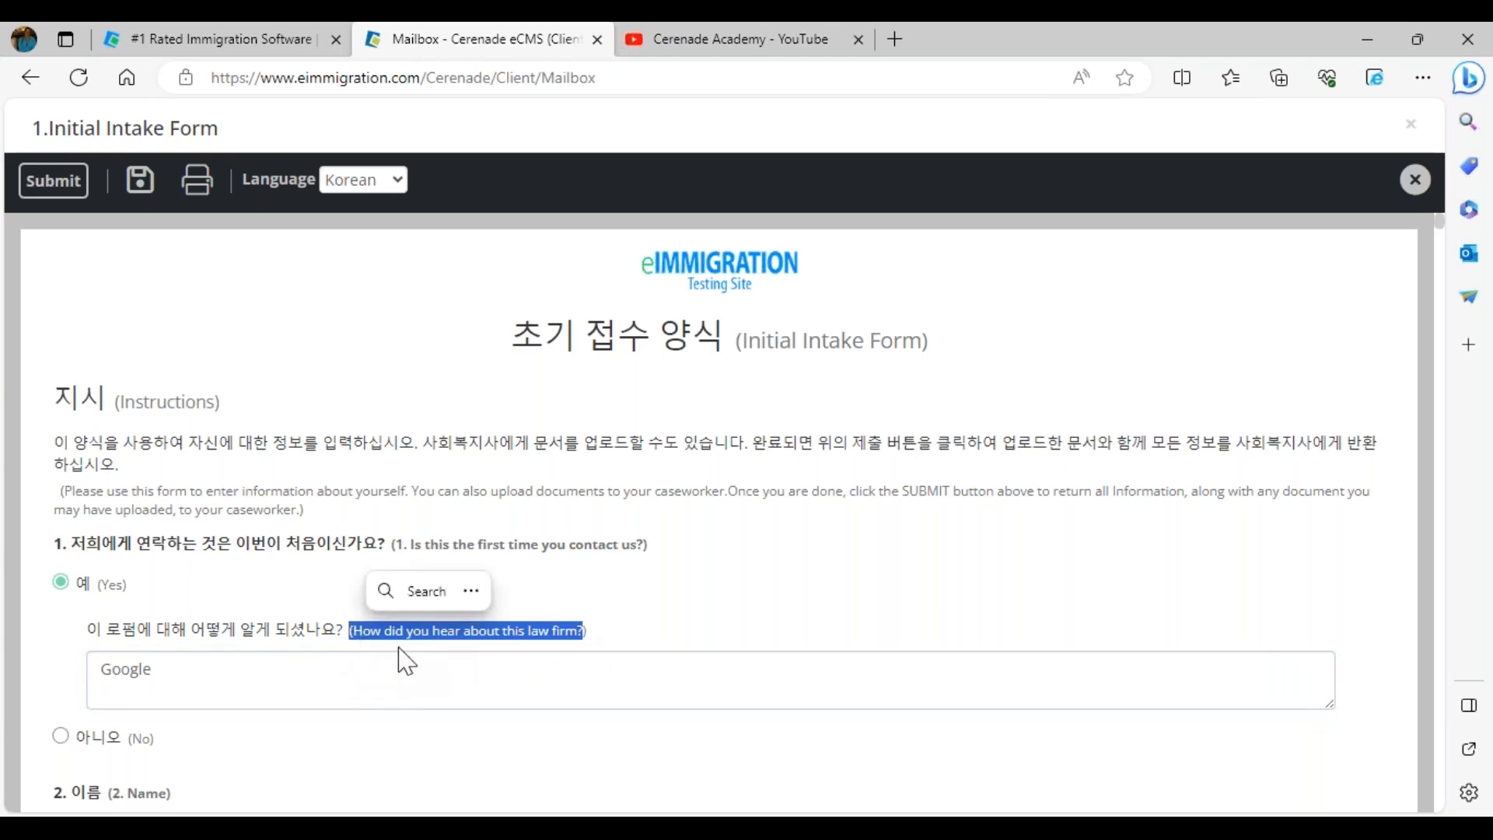
double_click(91, 678)
left_click(233, 687)
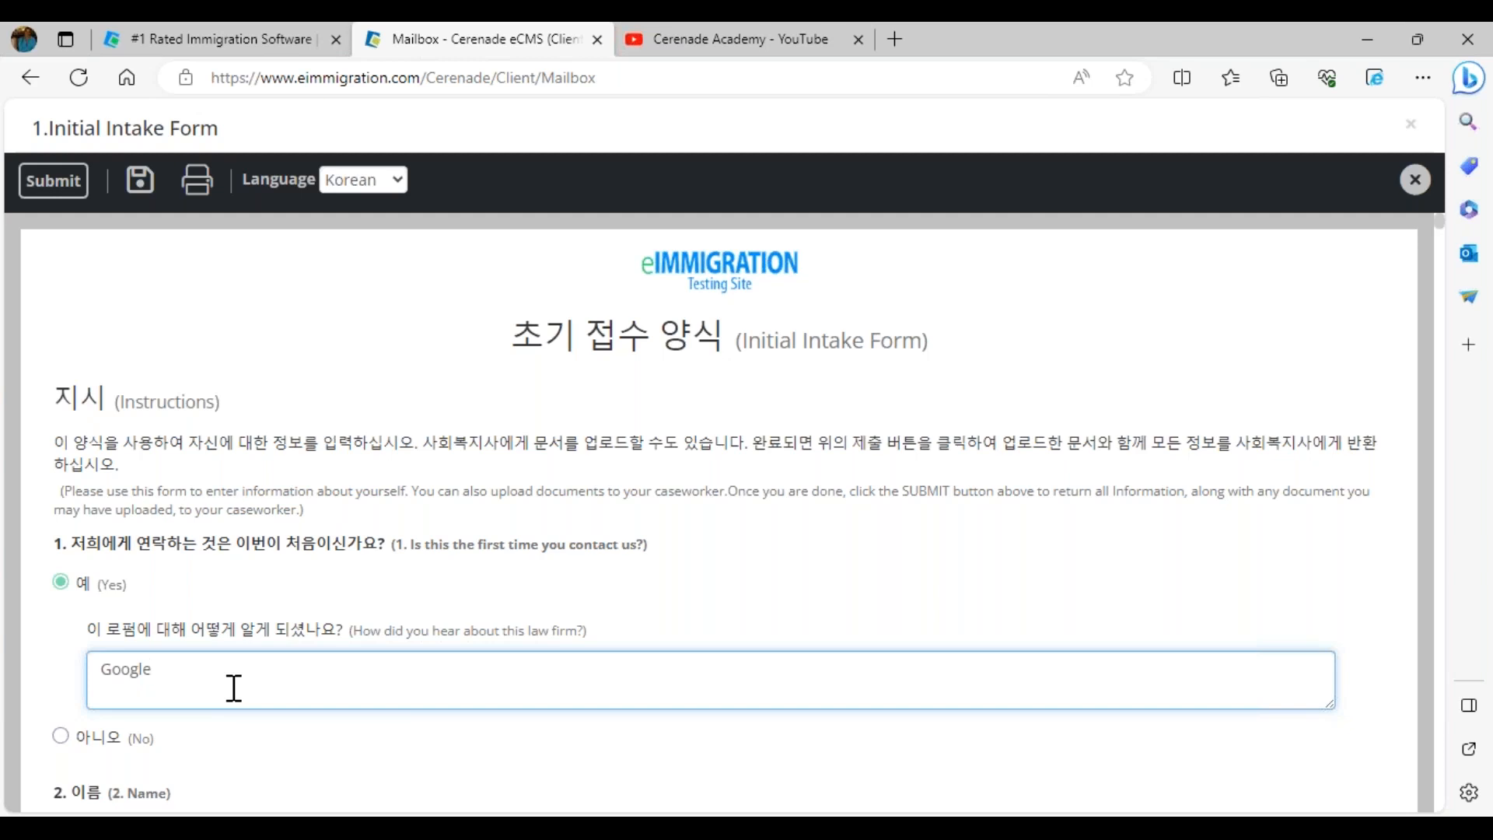
left_click_drag(160, 673, 87, 669)
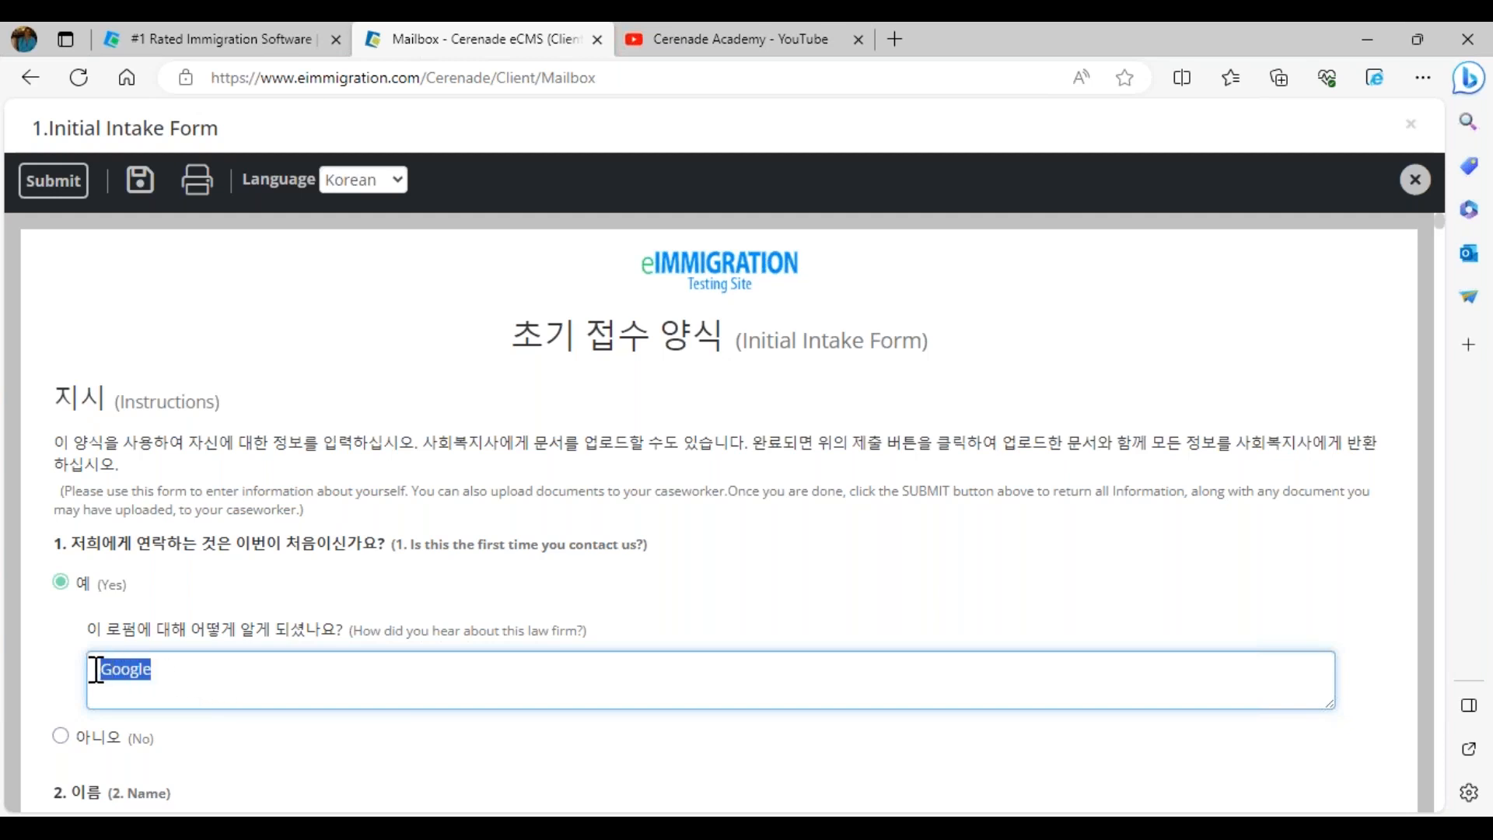
left_click(202, 670)
- Replace the answer on how the client heard about the law firm with "Freind referred me to your lawfirm"
scroll(180, 679, "down", 3)
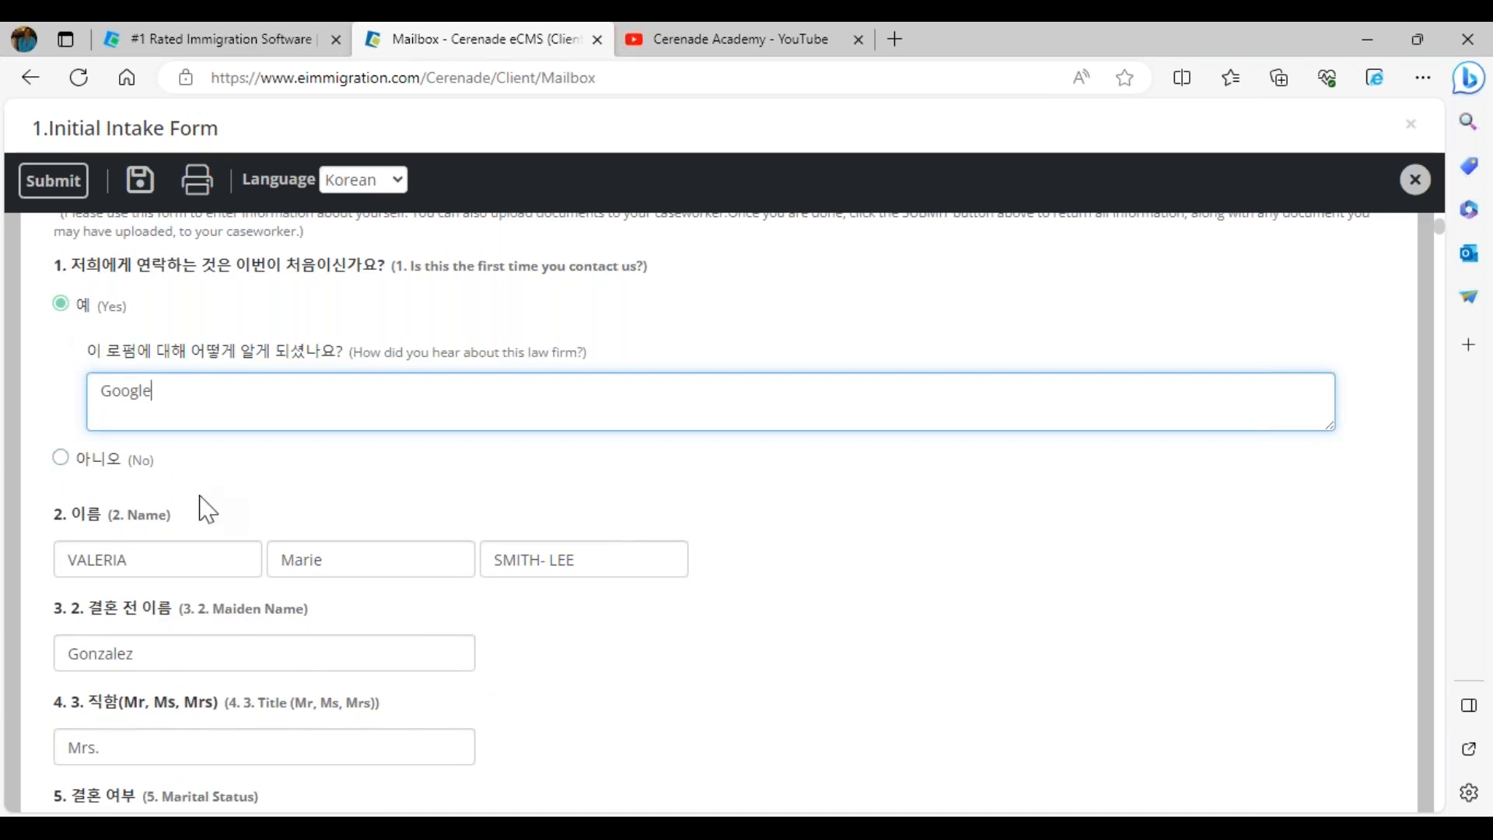
key("ctrl+a")
type("Freind referred me to ")
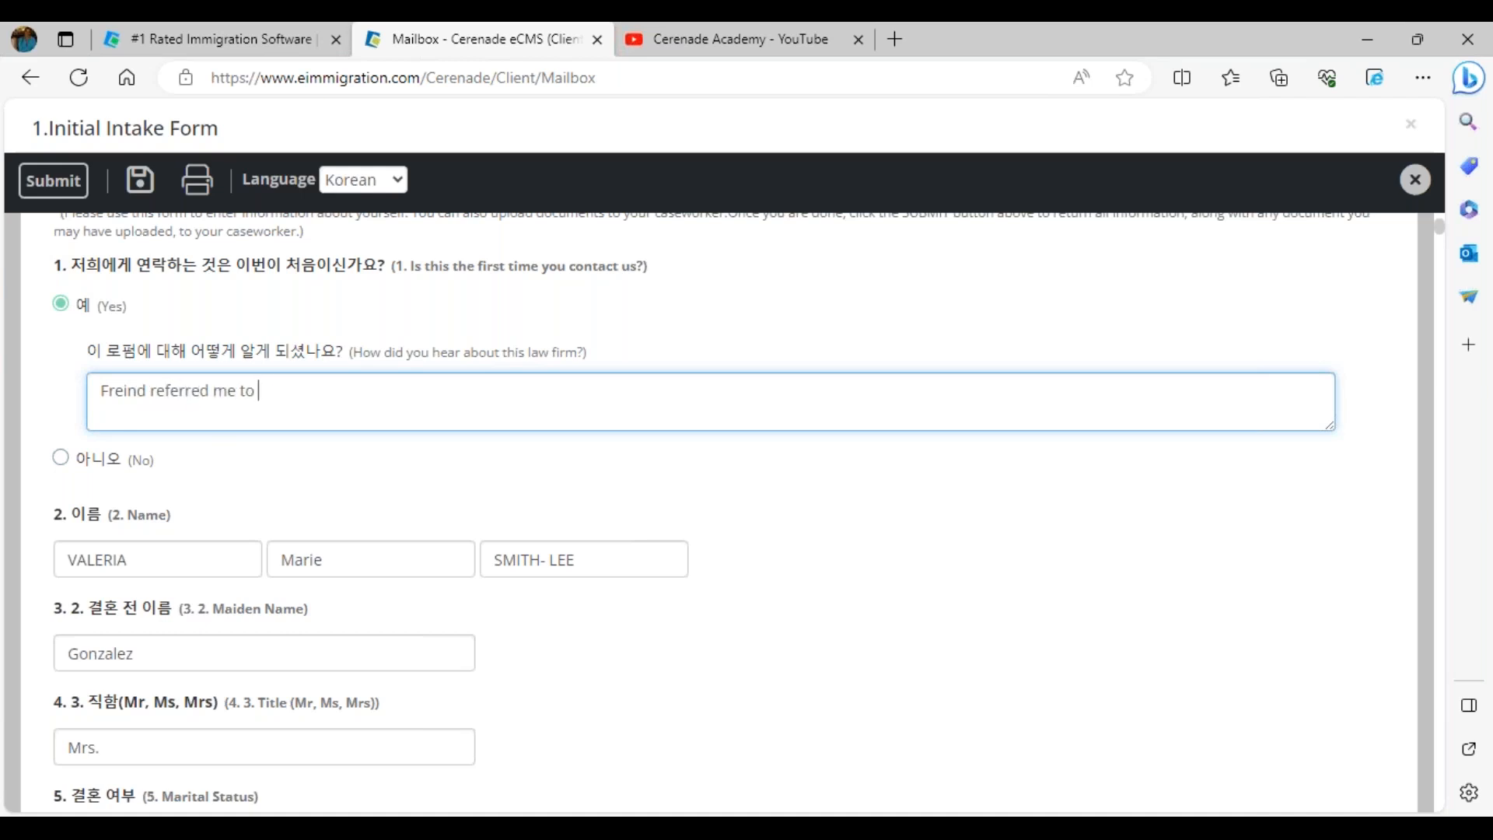
type("your lawfirm")
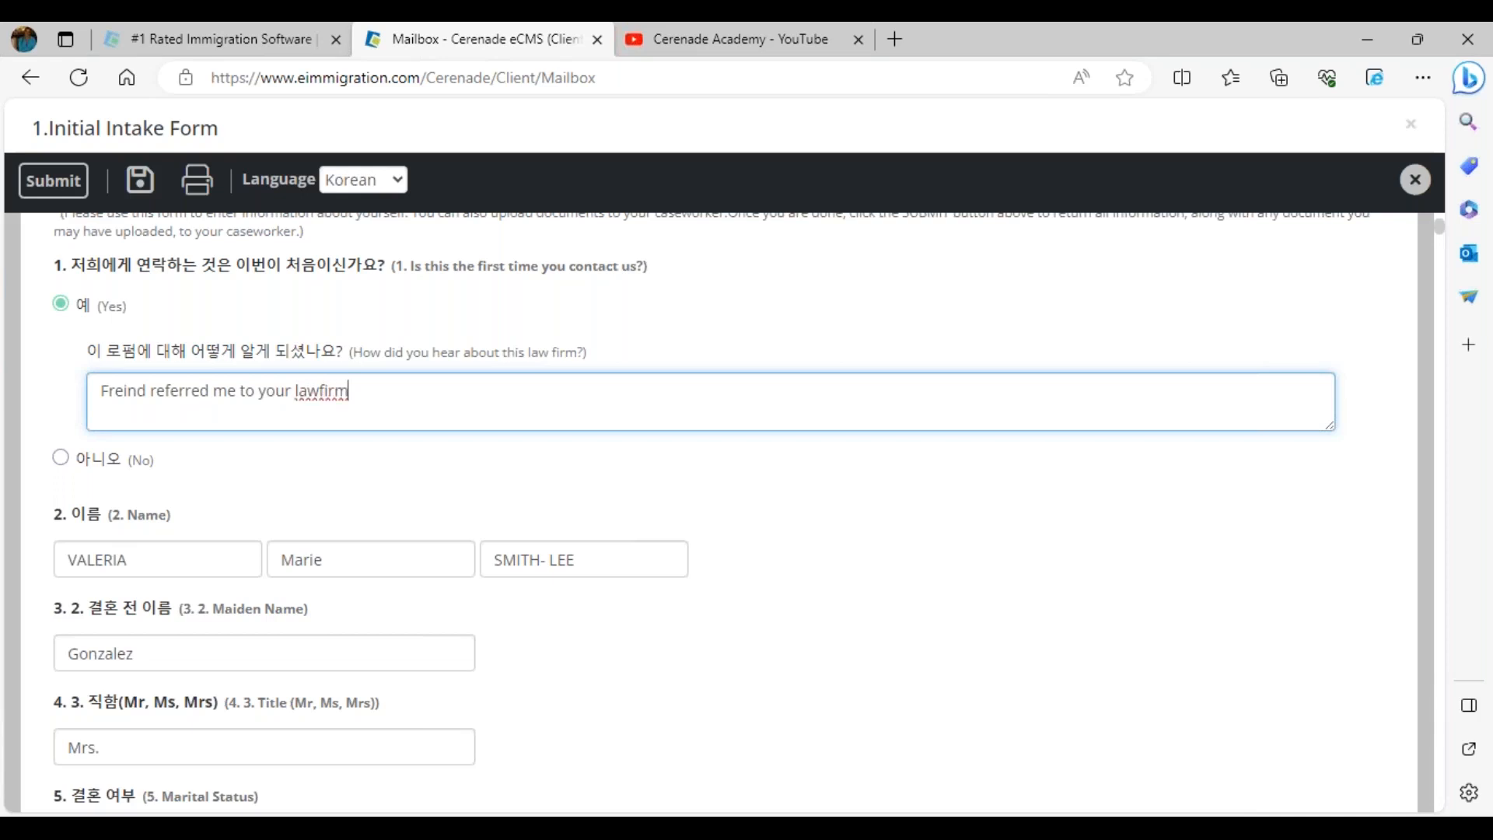
- Replace the client's middle name and date of birth in the intake form
double_click(364, 558)
type("Valentina")
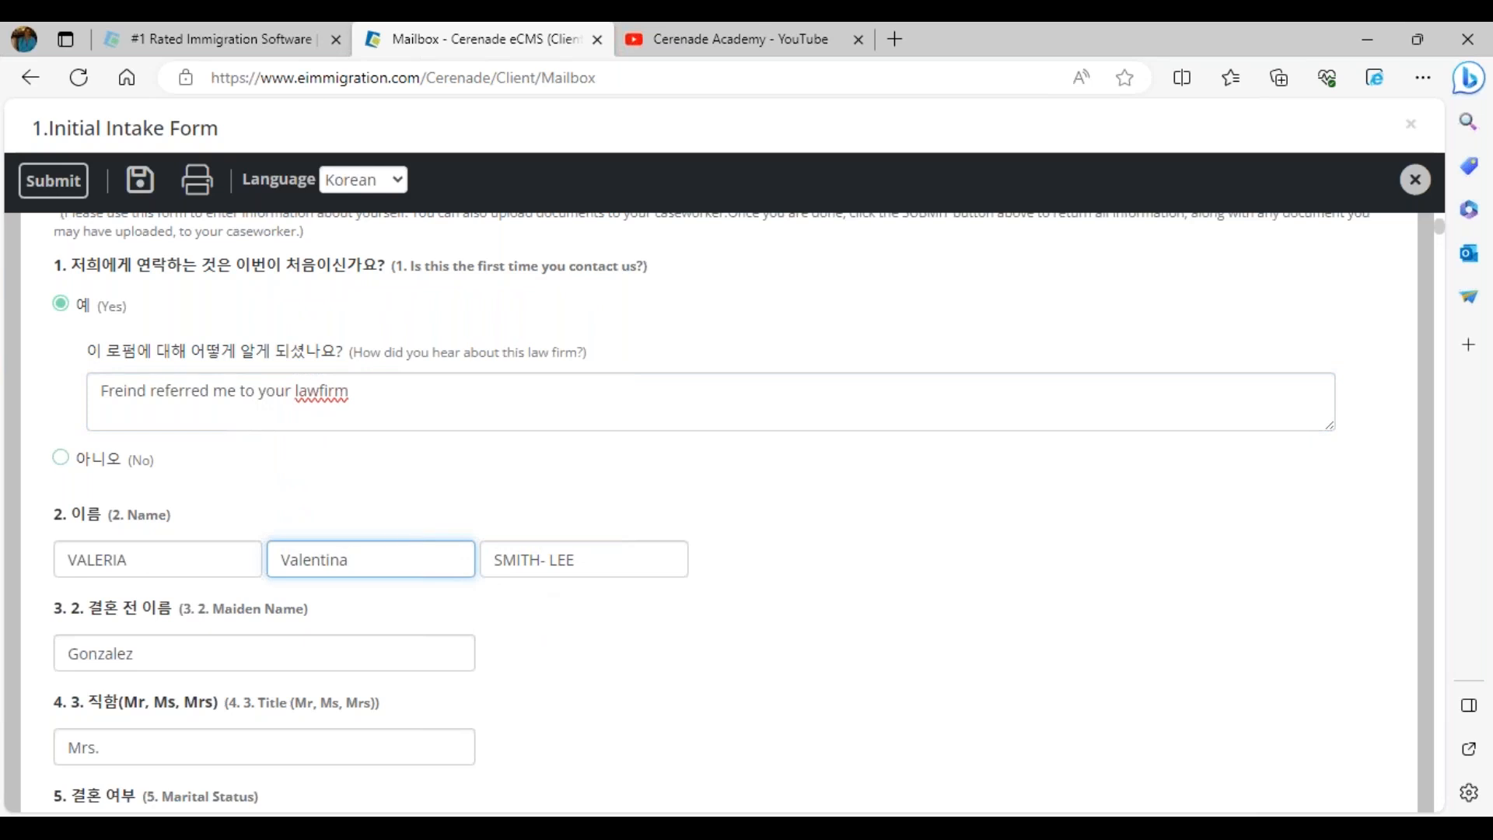
scroll(334, 657, "down", 5)
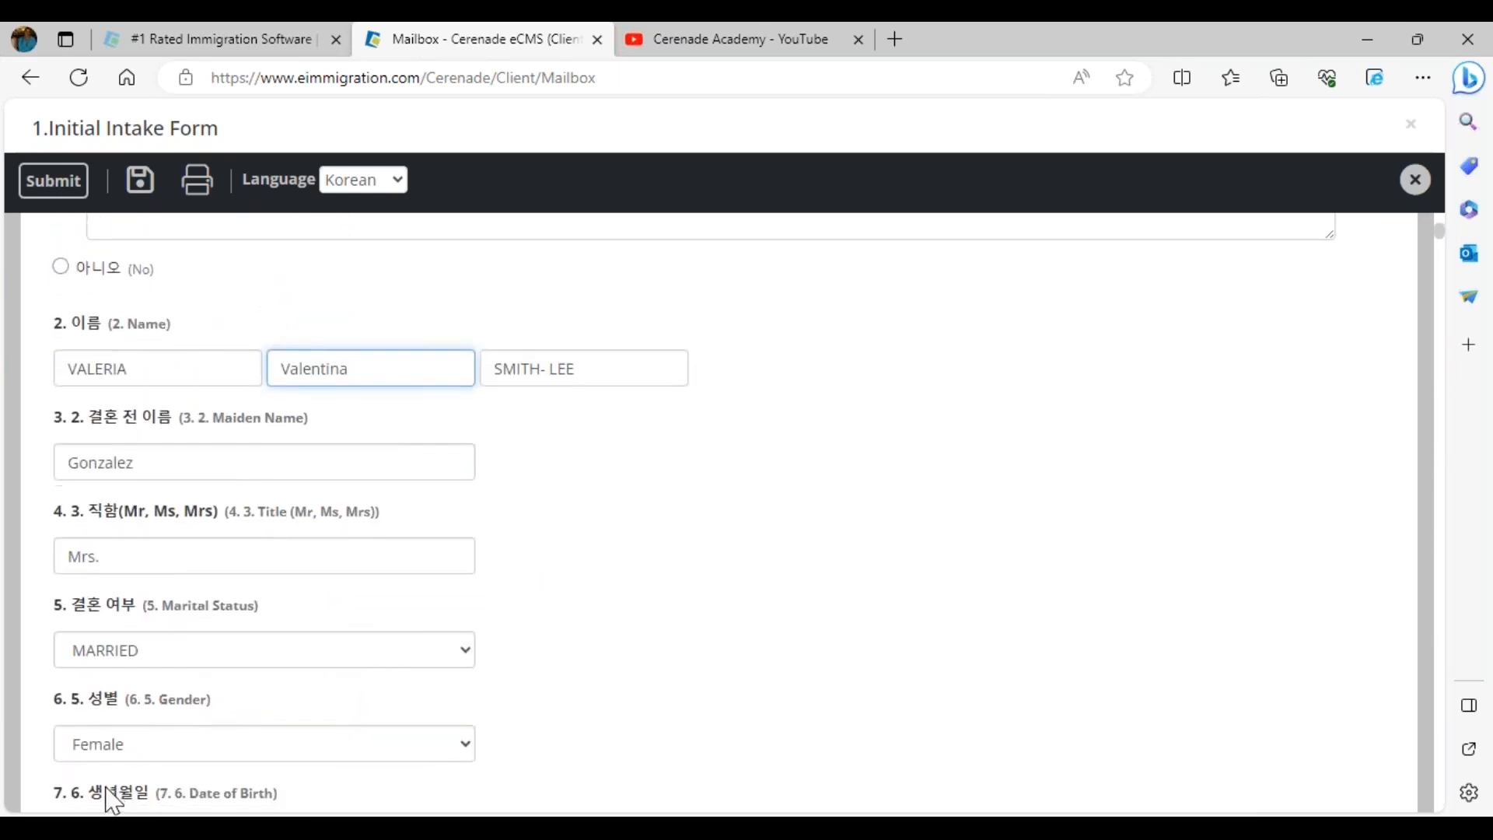
left_click(161, 663)
type("102019")
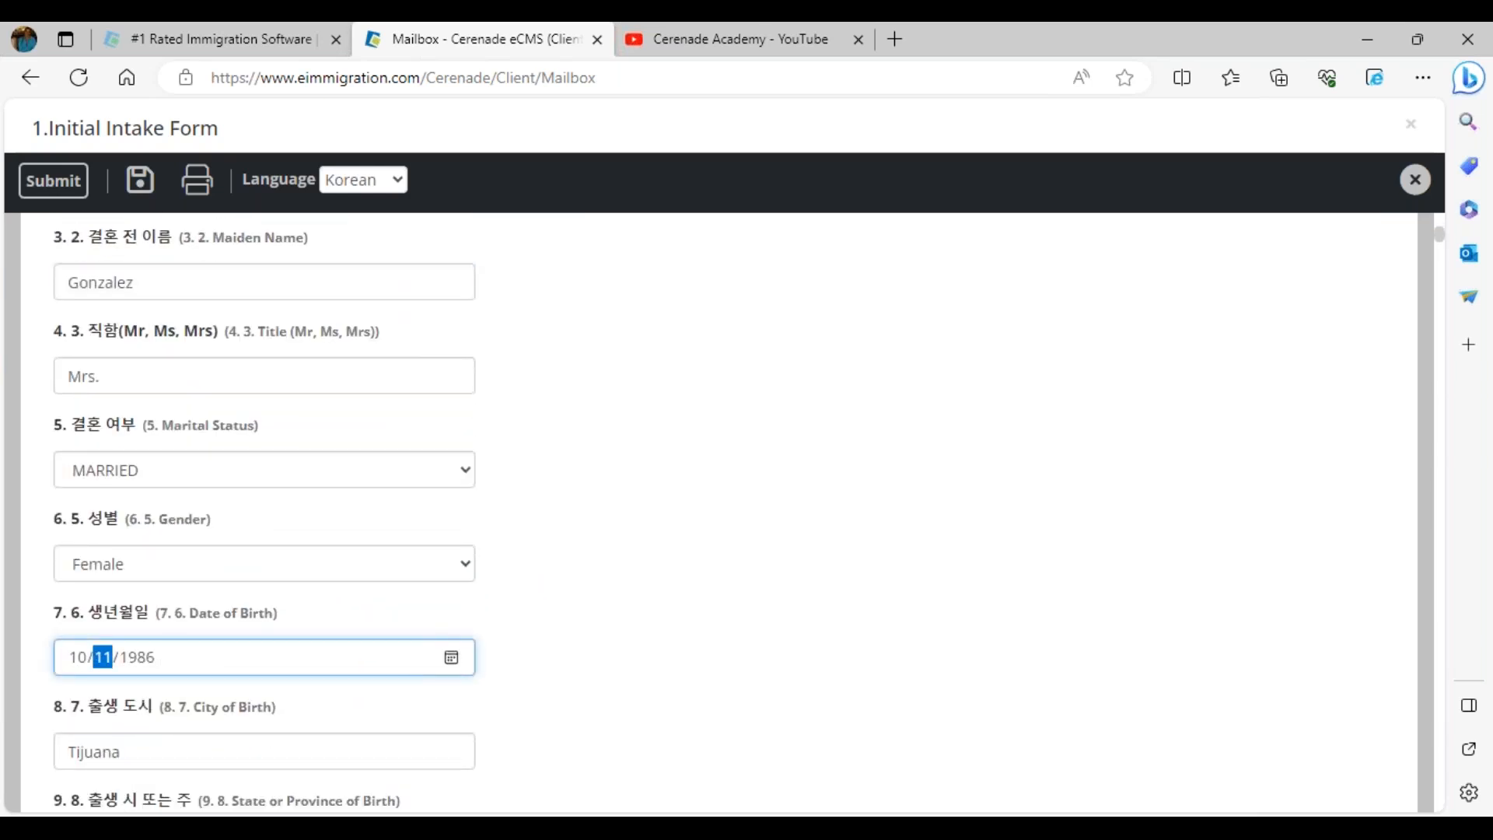
left_click(639, 546)
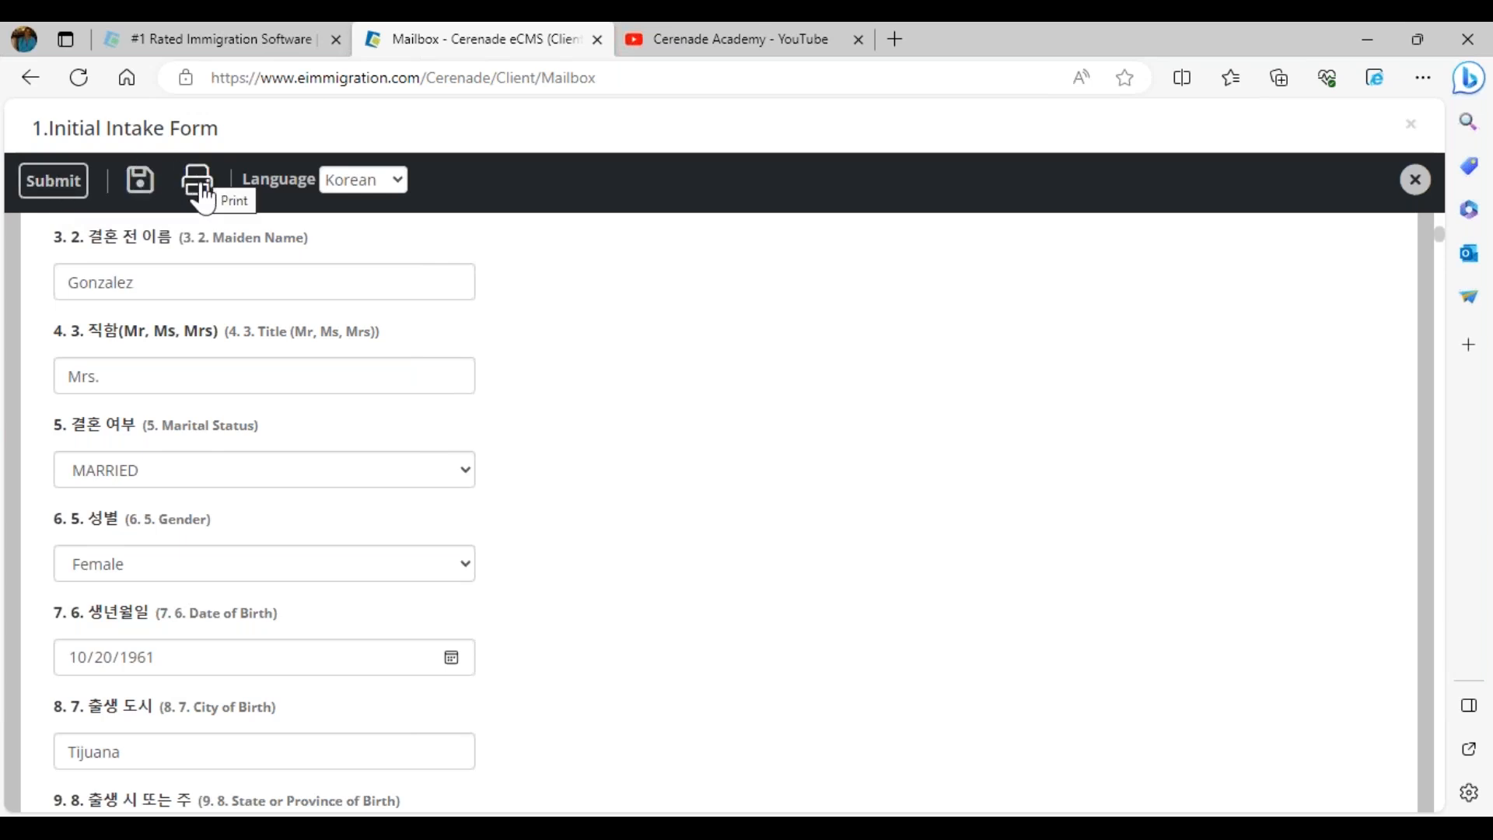
- Submit the completed intake form and return to the mailbox without loading another questionnaire
left_click(61, 195)
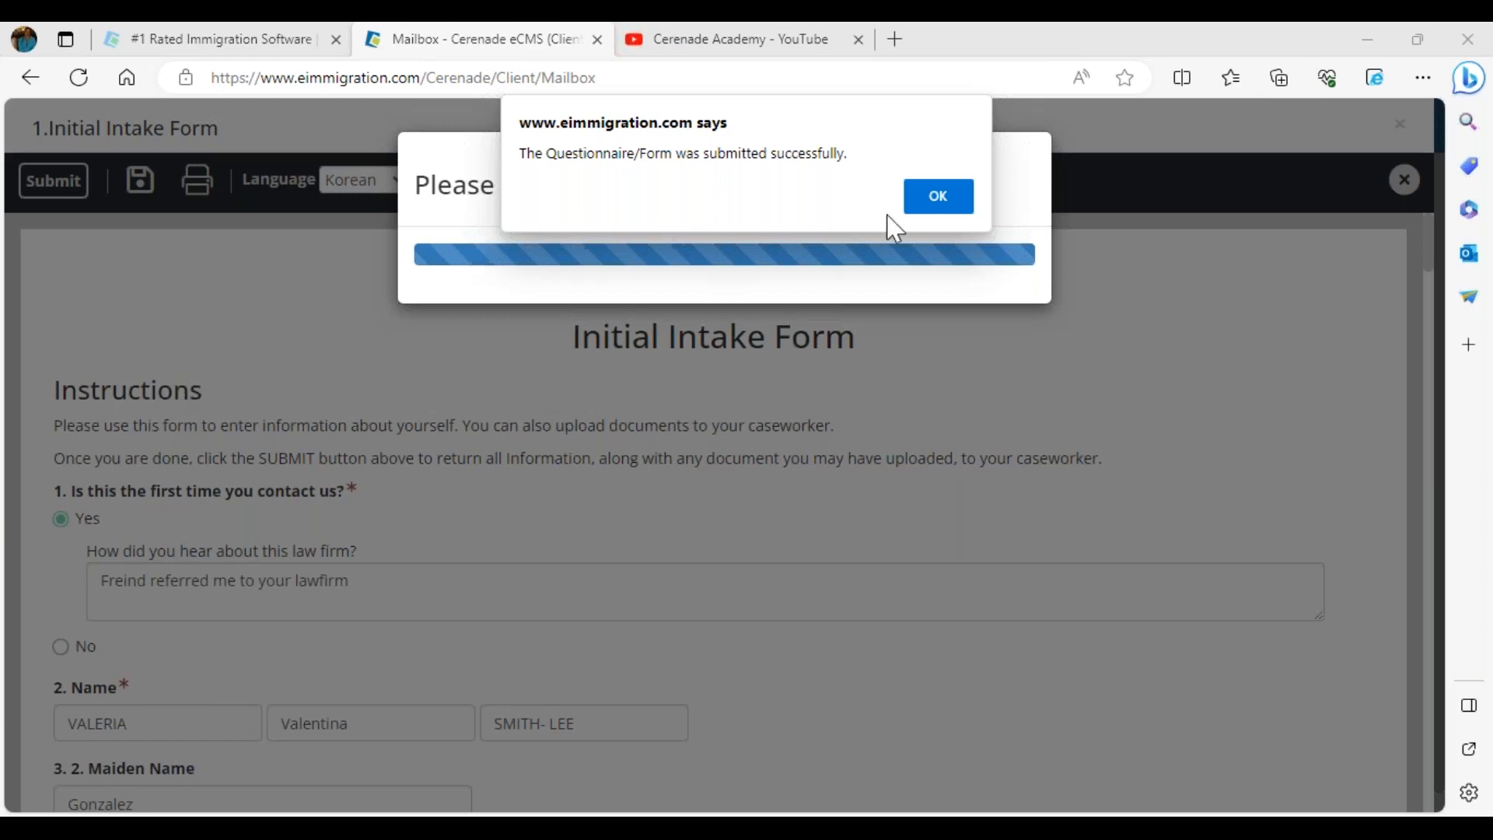
left_click(936, 199)
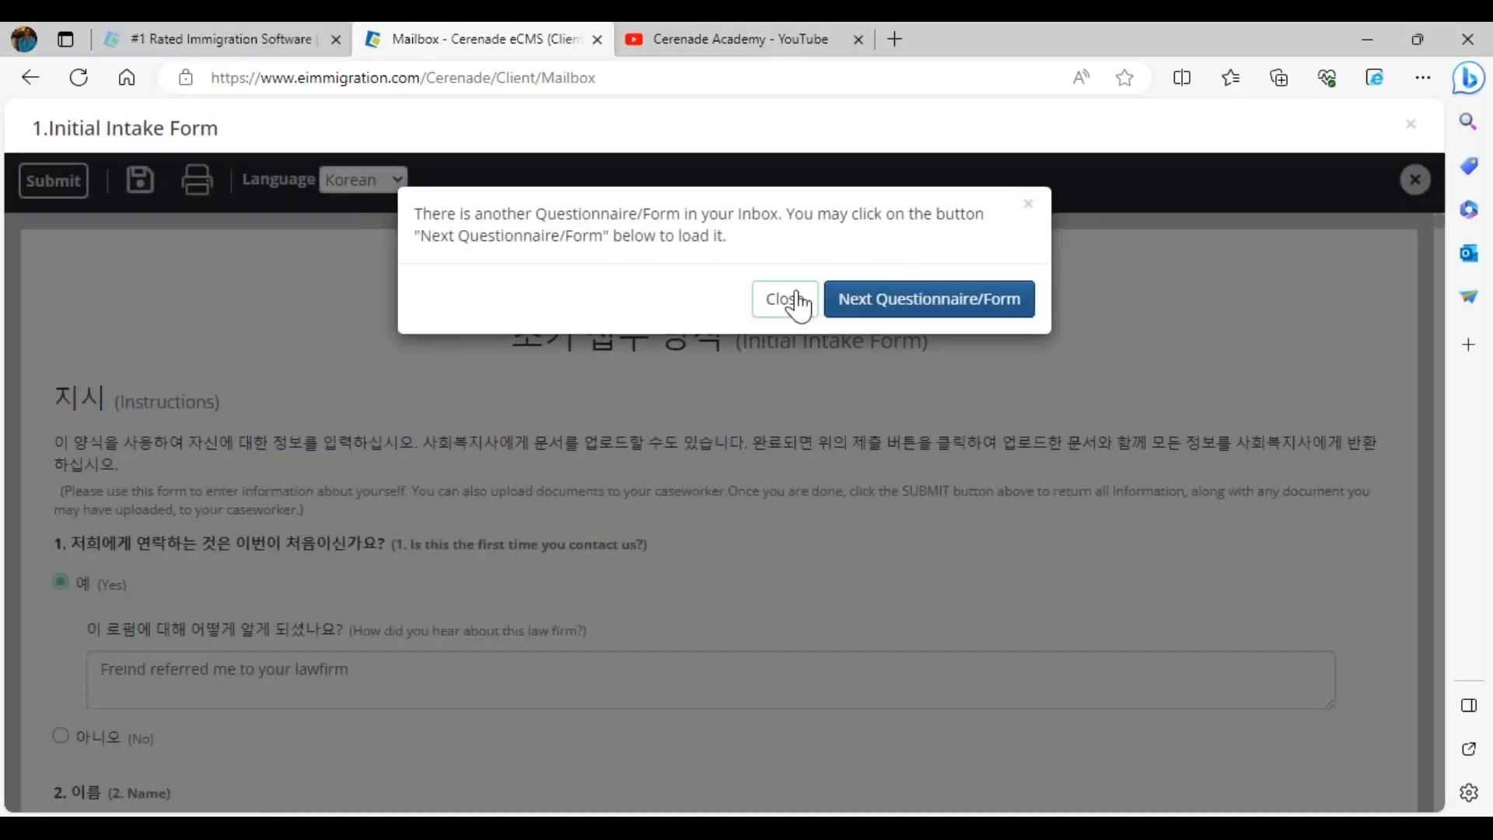
left_click(787, 294)
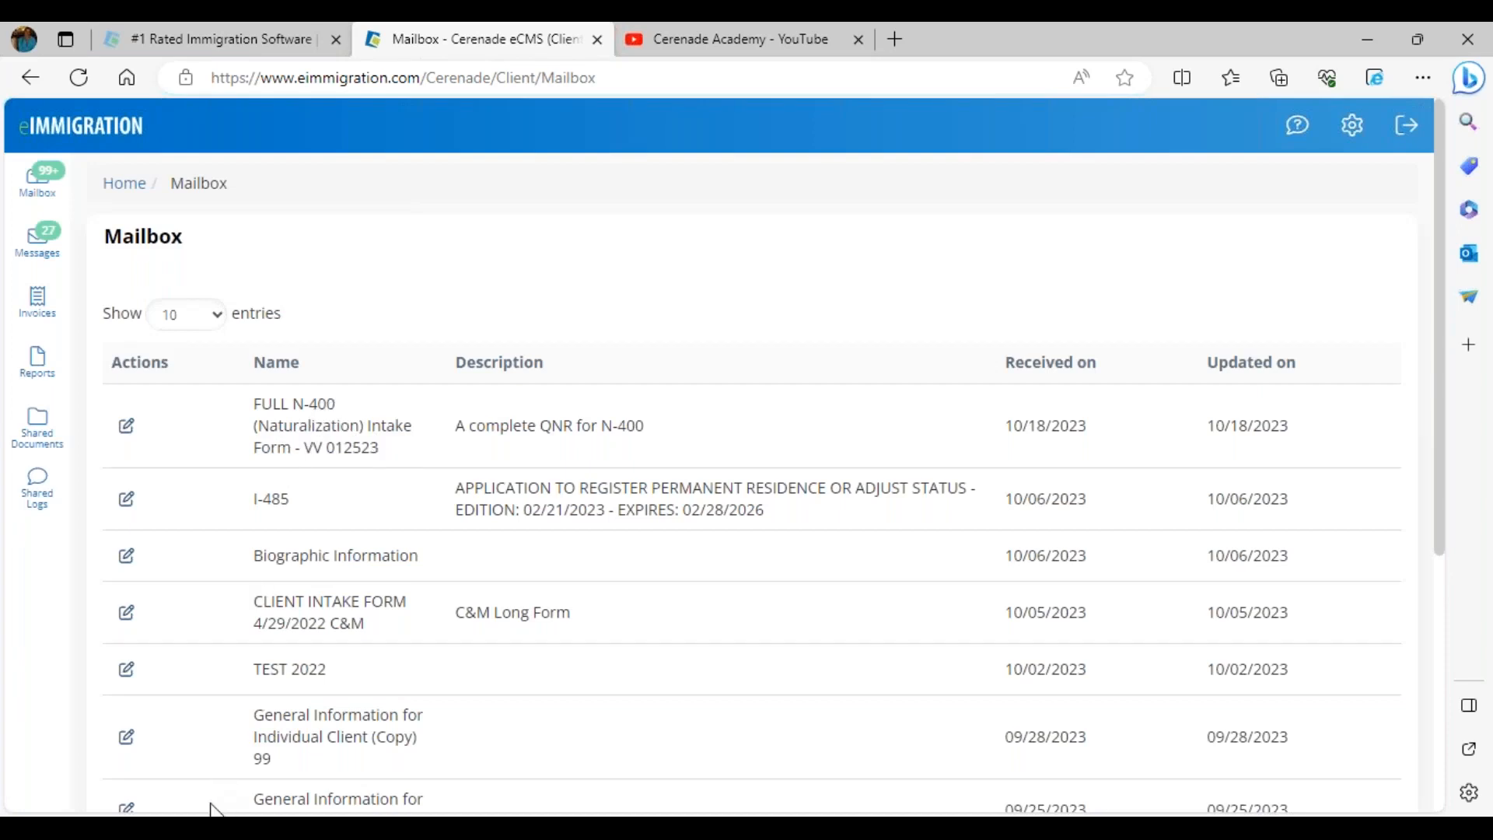
- Switch back to the case worker's Chrome window, open the questionnaire inbox, and check the submitted 1.Initial Intake Form entry and its dates
left_click(214, 827)
left_click(398, 739)
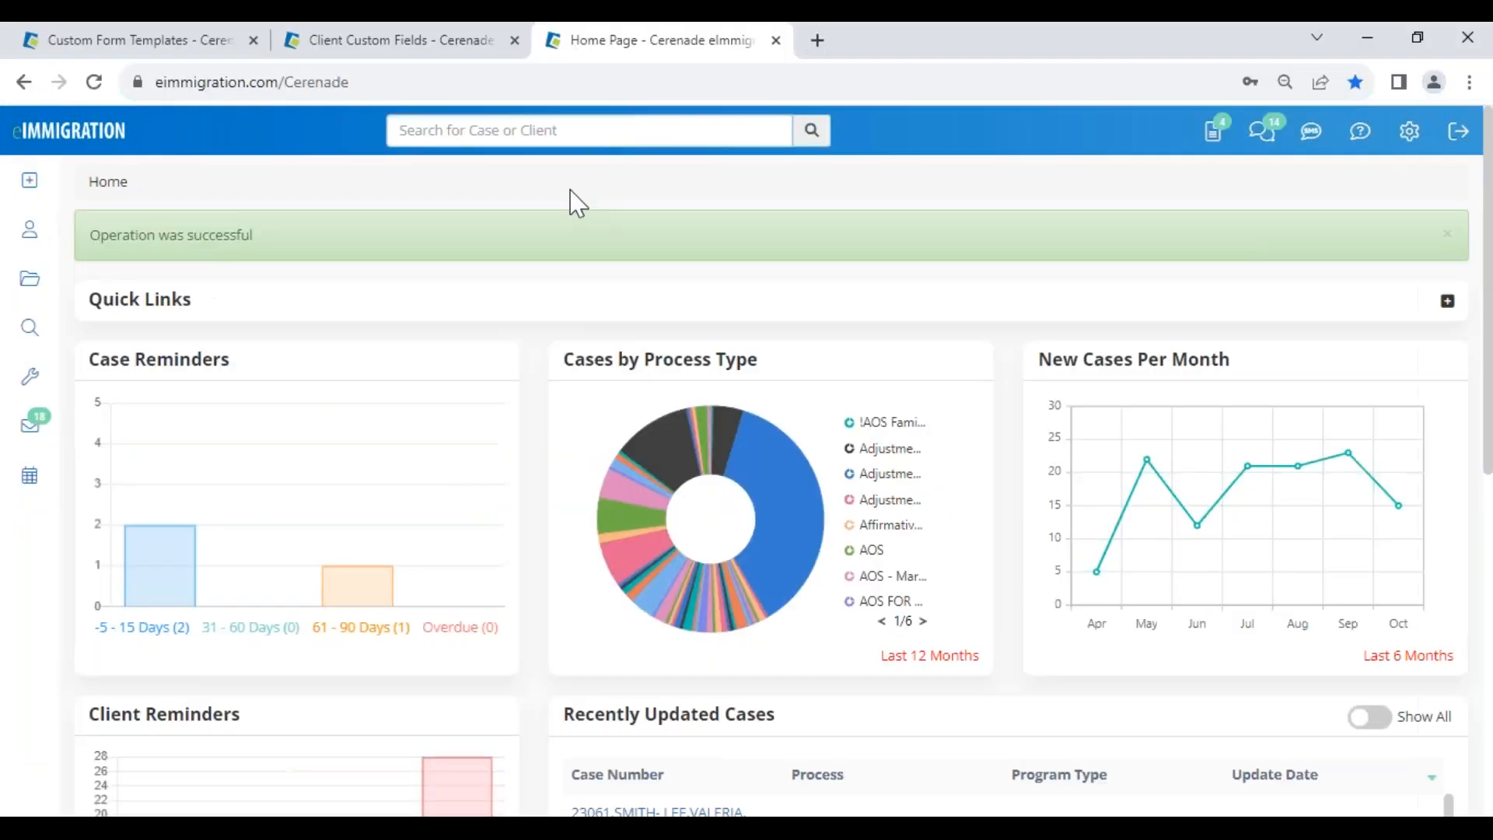
left_click(1216, 146)
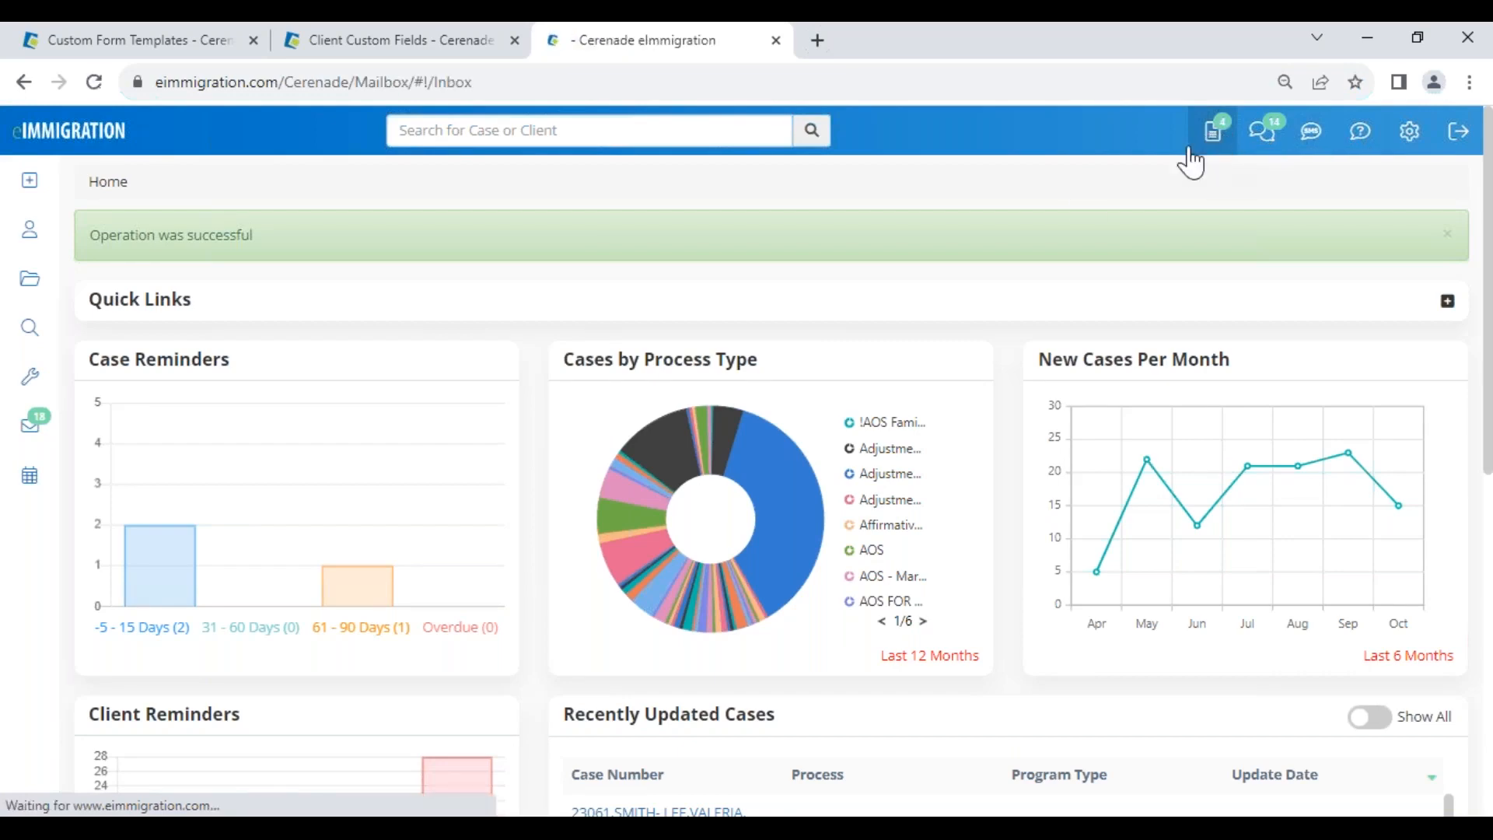
left_click_drag(303, 660, 500, 655)
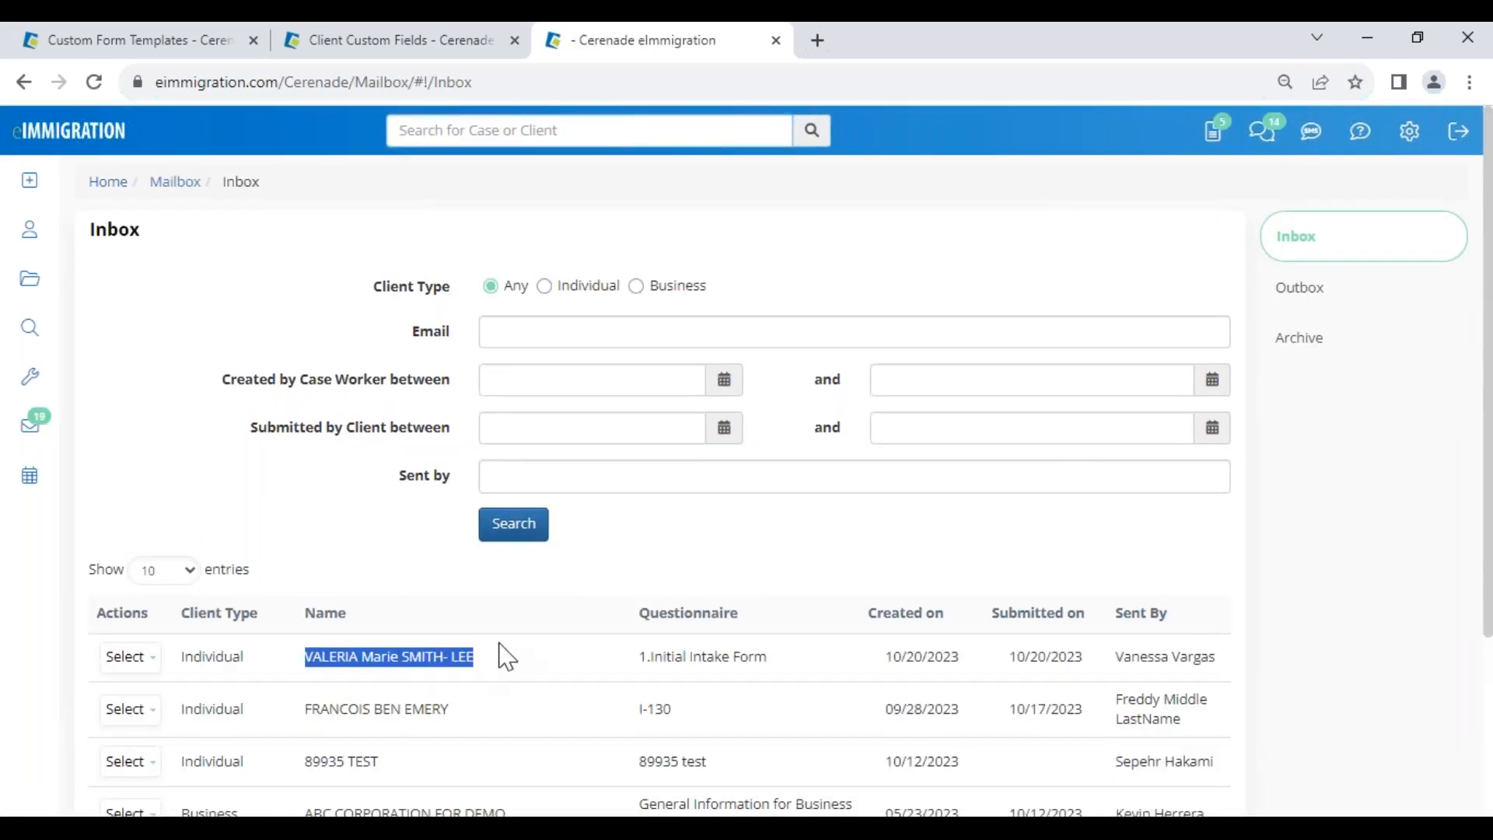
left_click_drag(639, 657, 782, 666)
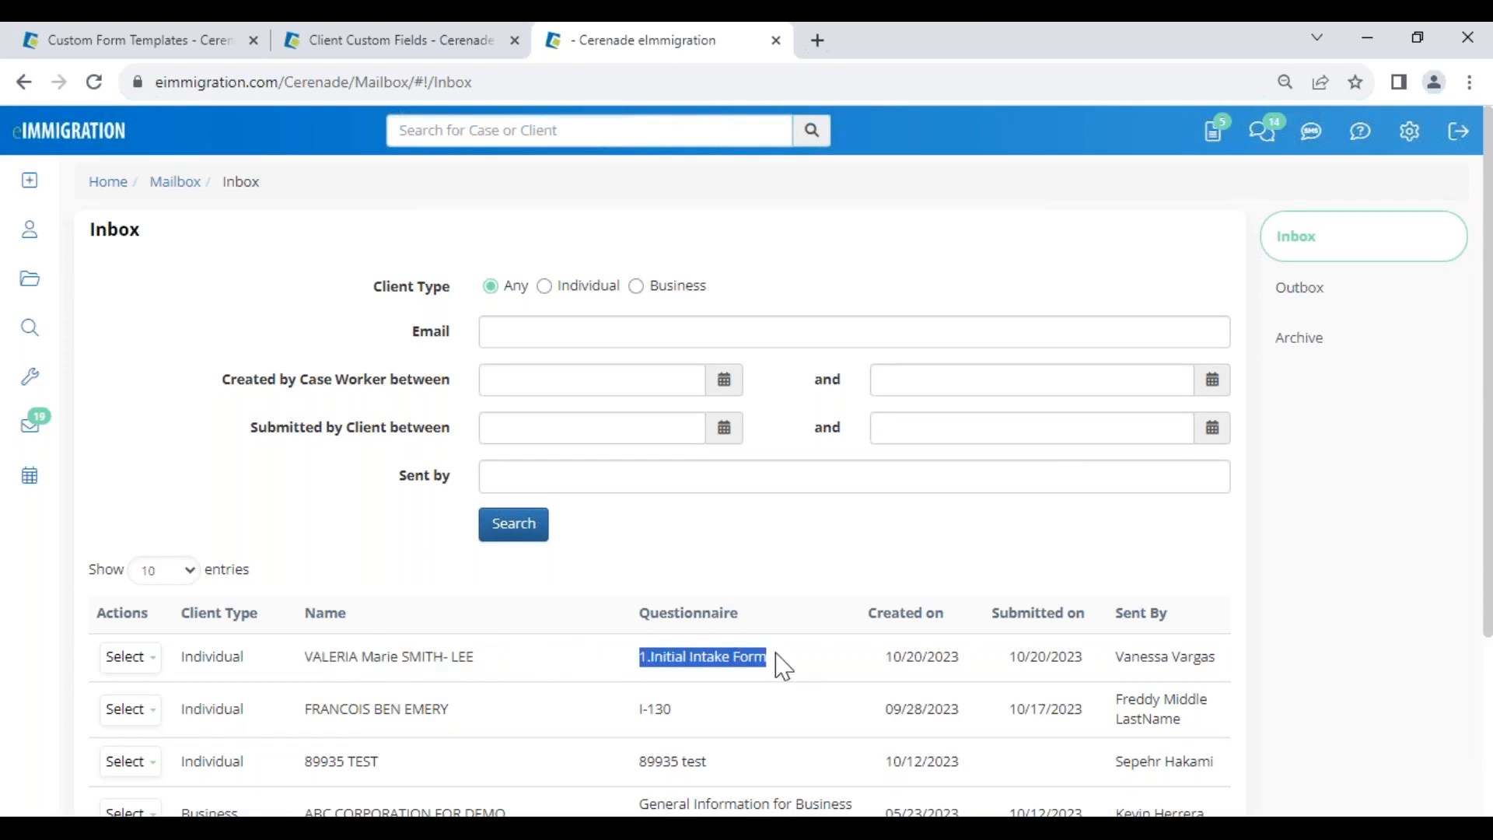
left_click_drag(885, 658, 964, 657)
left_click_drag(1010, 657, 1076, 657)
- Open the client's submitted 1.Initial Intake Form and review the changed fields, checking the original value of the date of birth
left_click(131, 657)
left_click(146, 691)
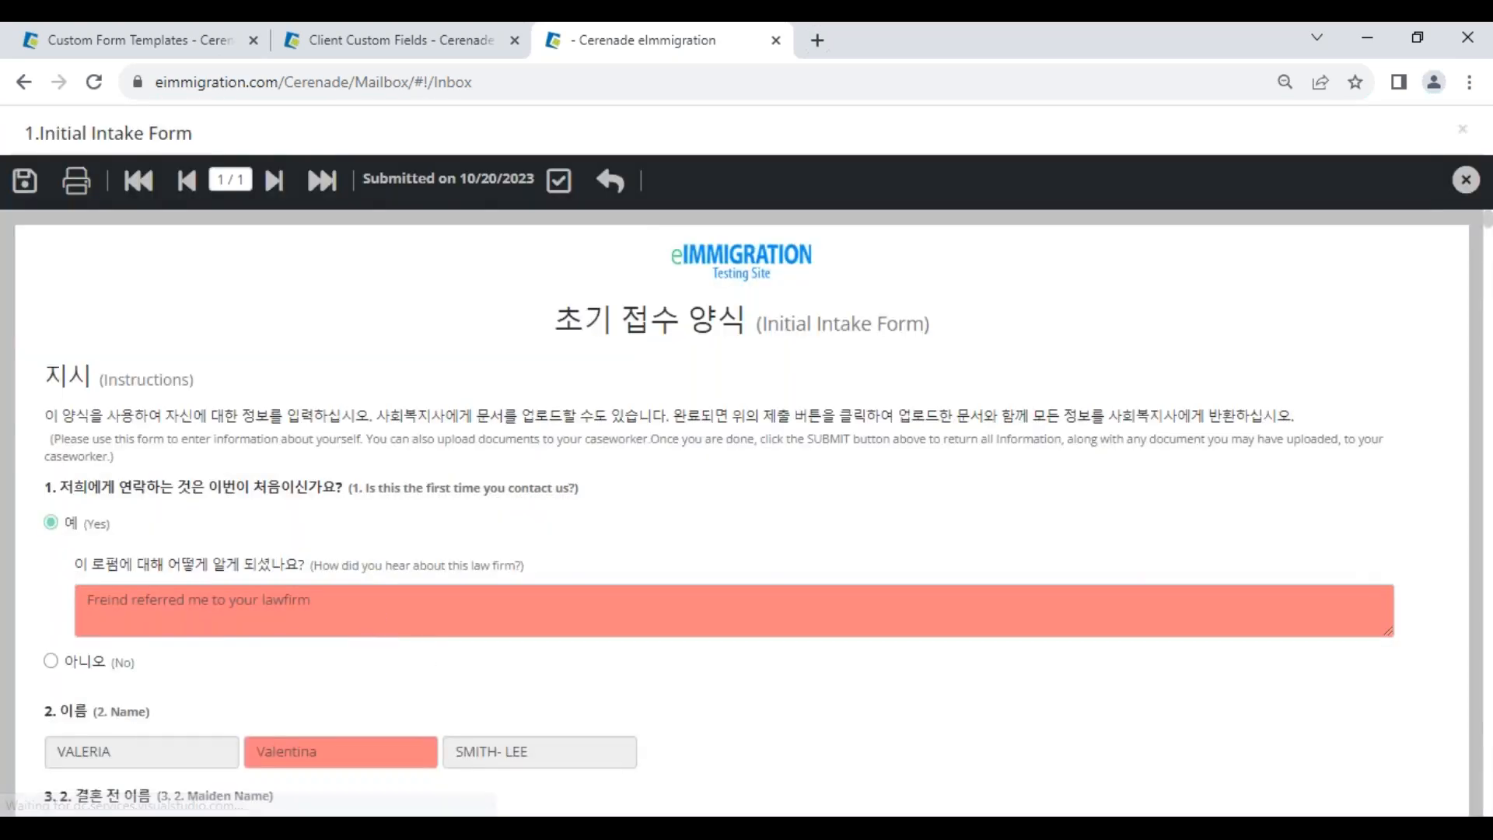
scroll(301, 593, "down", 3)
scroll(453, 660, "down", 5)
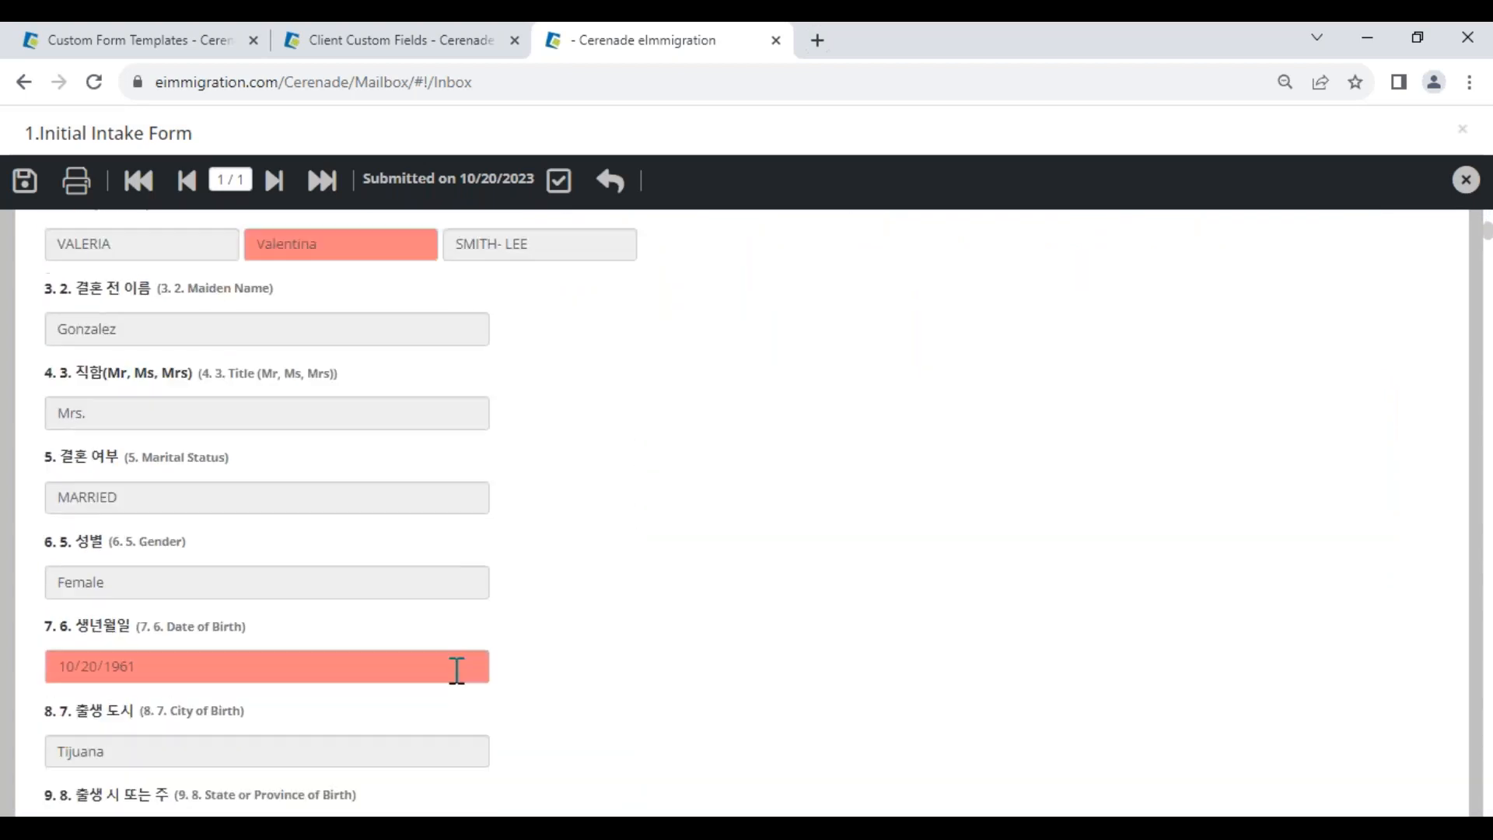
double_click(80, 644)
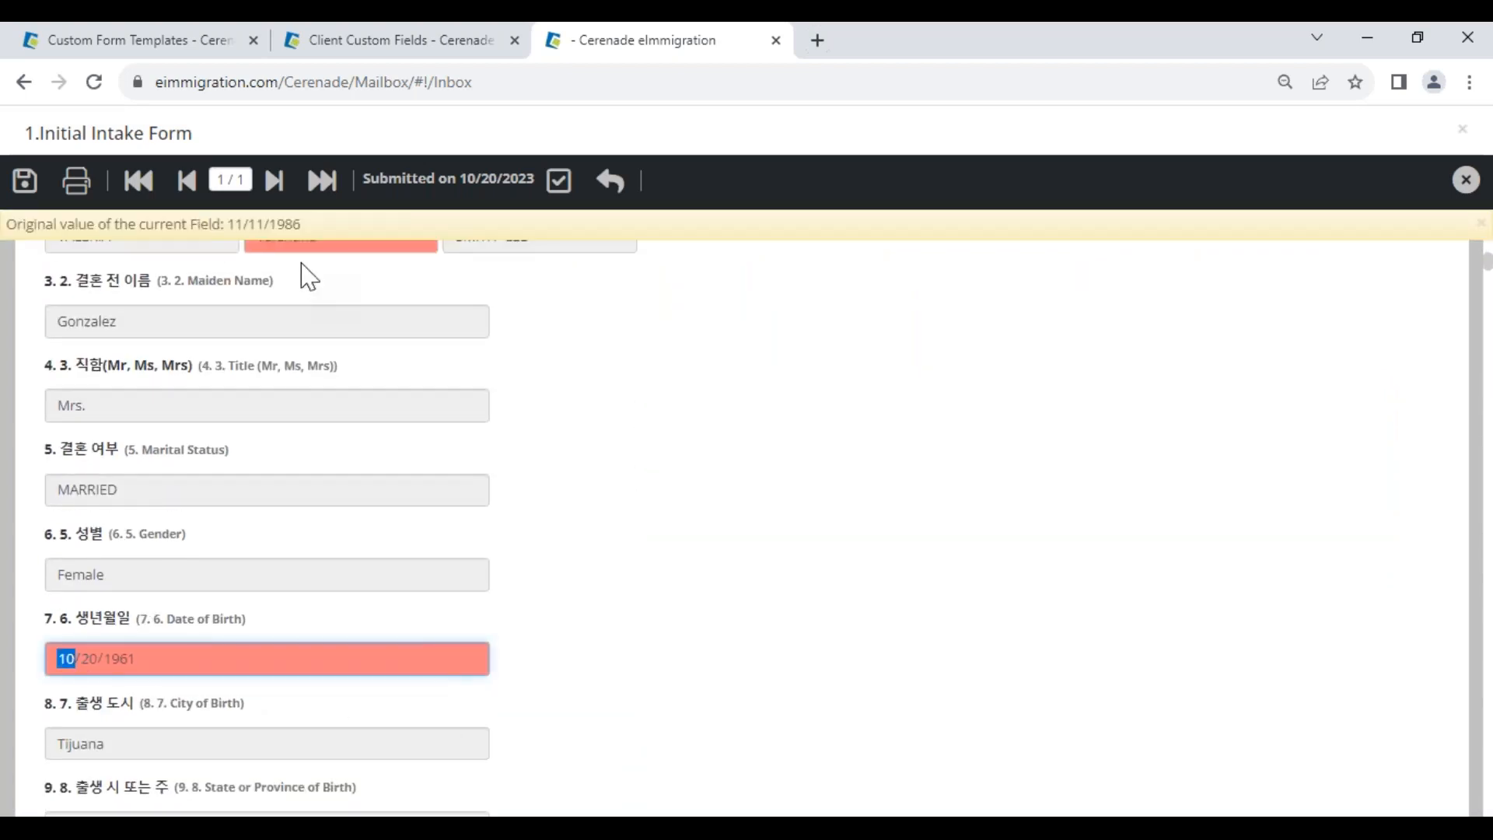
left_click_drag(235, 224, 338, 229)
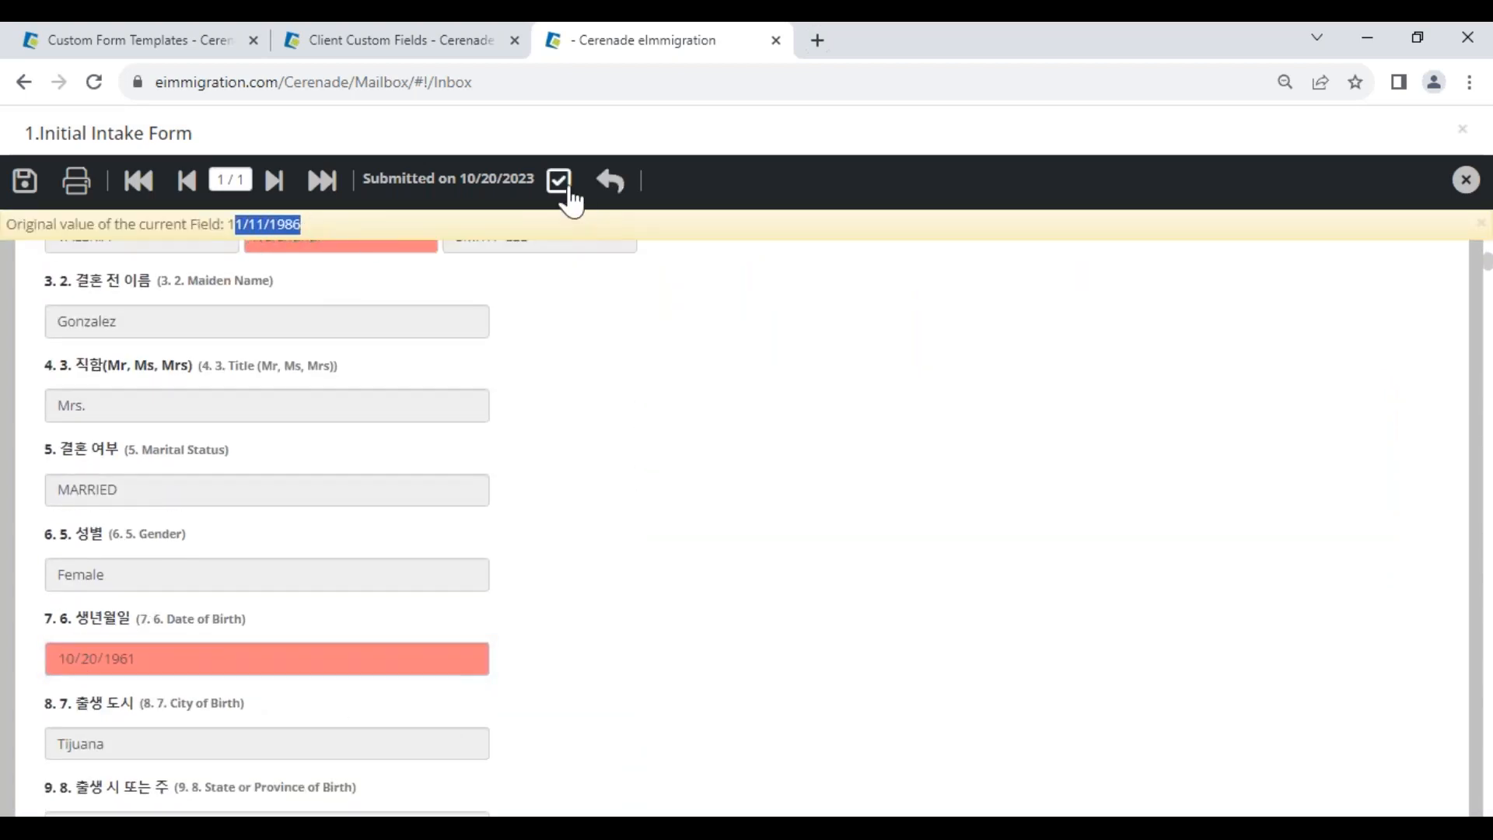
- Accept the submitted intake form and submit the Clients Check with the second spouse entry left as Do Not Link/Create
left_click(557, 187)
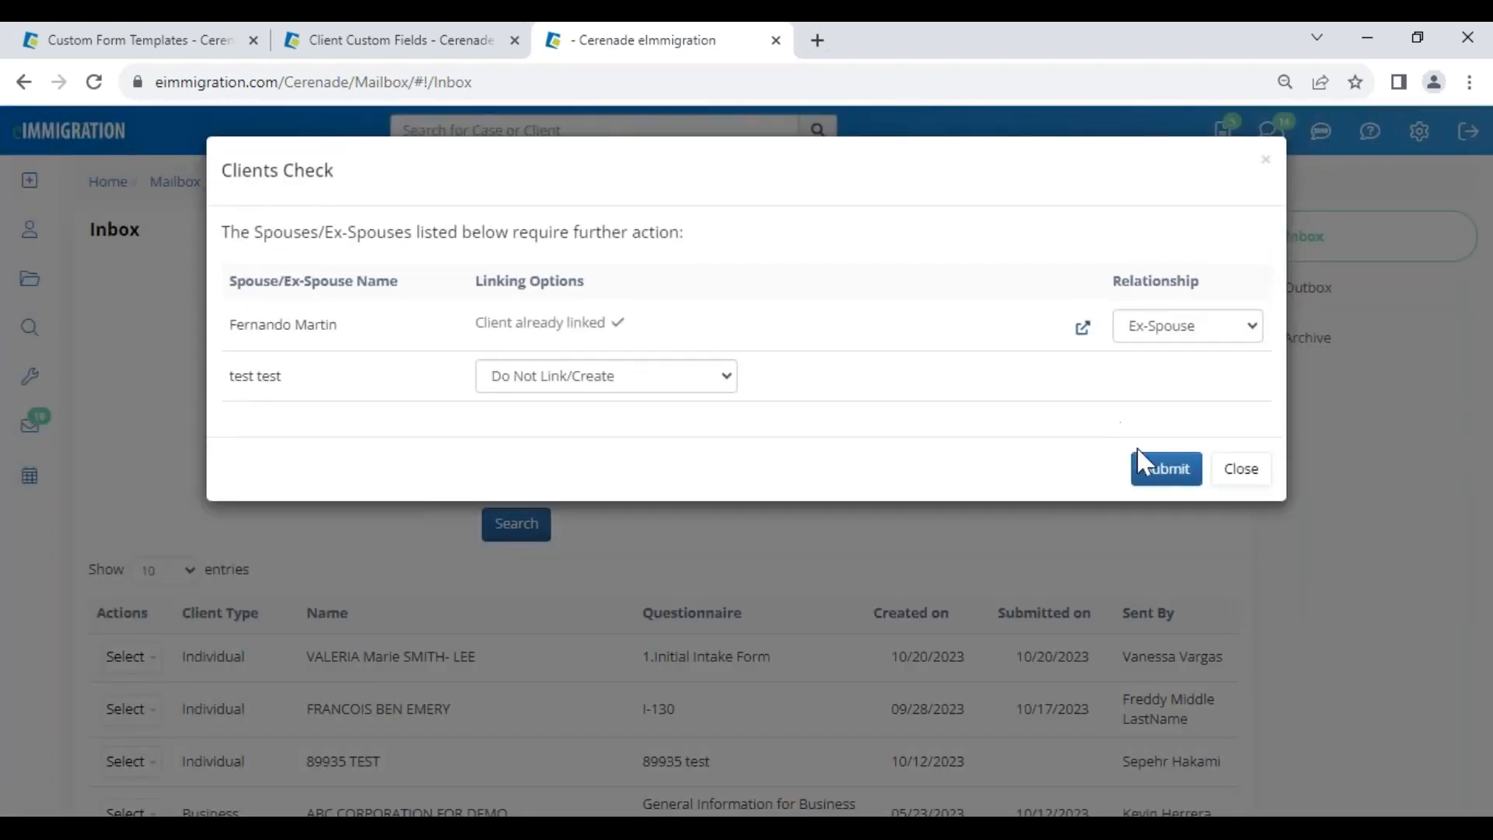
left_click(1177, 468)
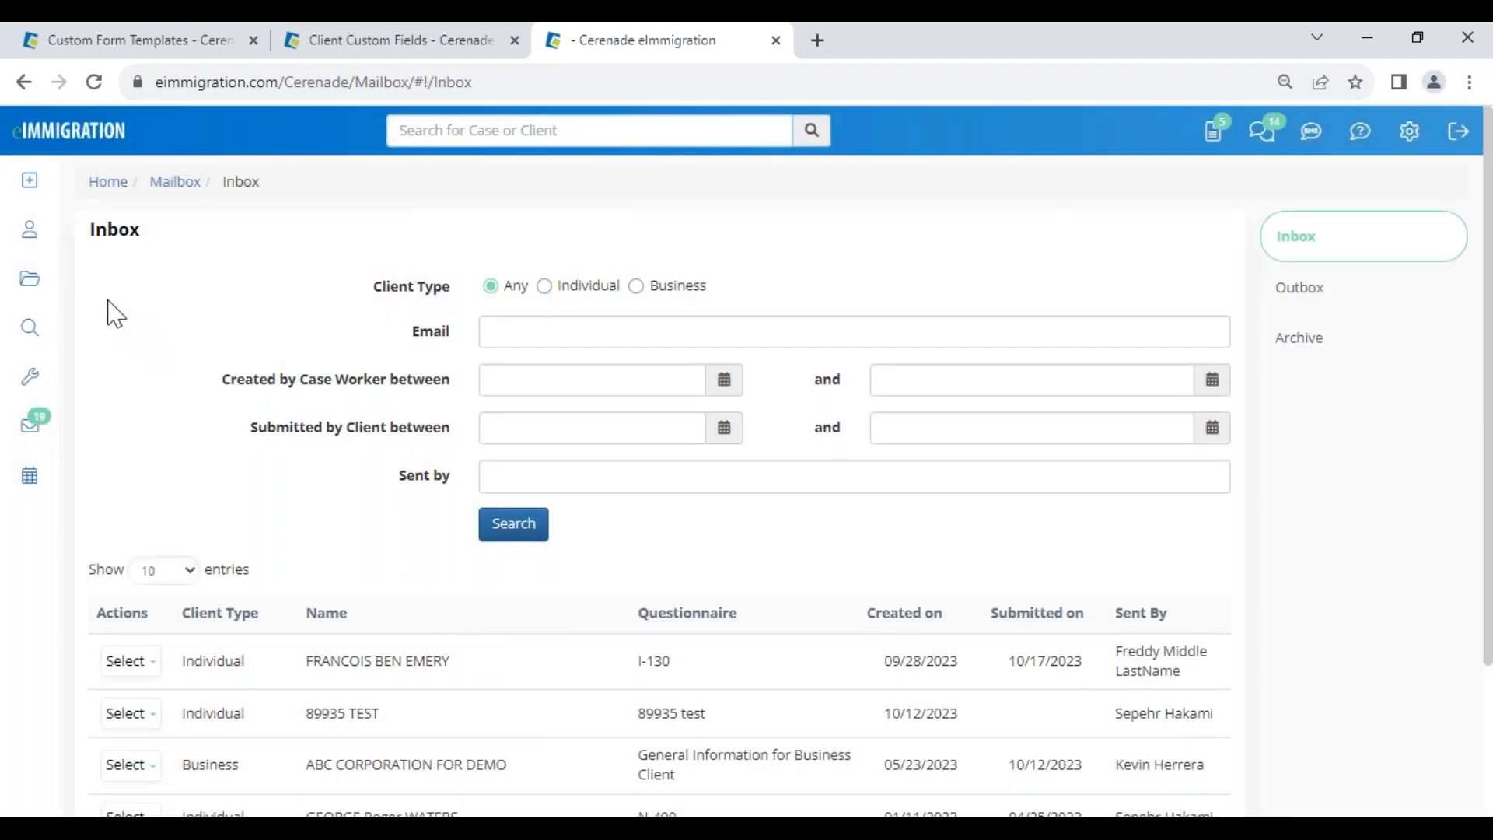
- Open the most recently updated client's Cases page from the Clients list and dismiss the client alerts
left_click(30, 233)
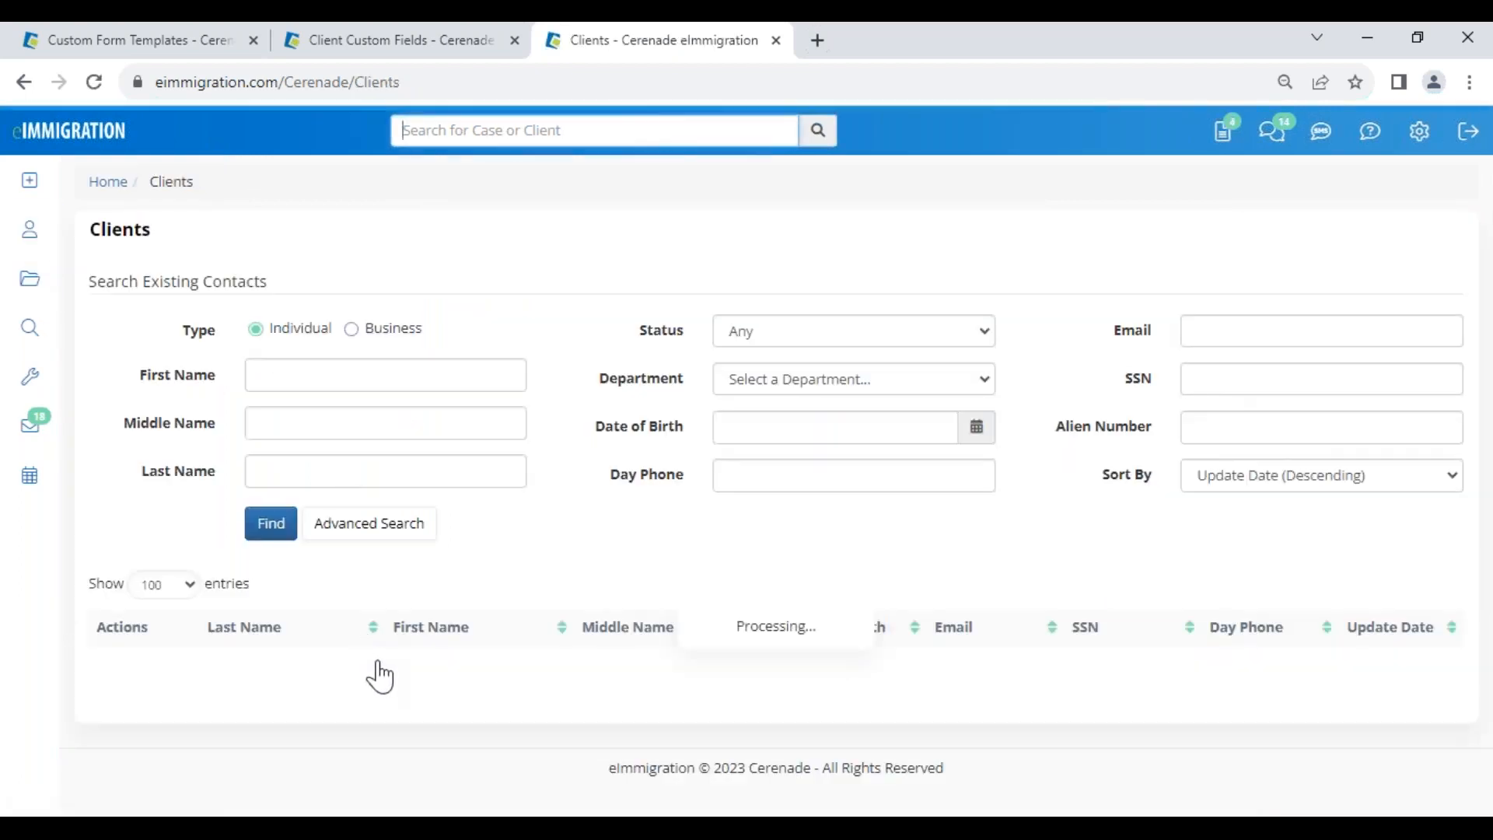
left_click(134, 675)
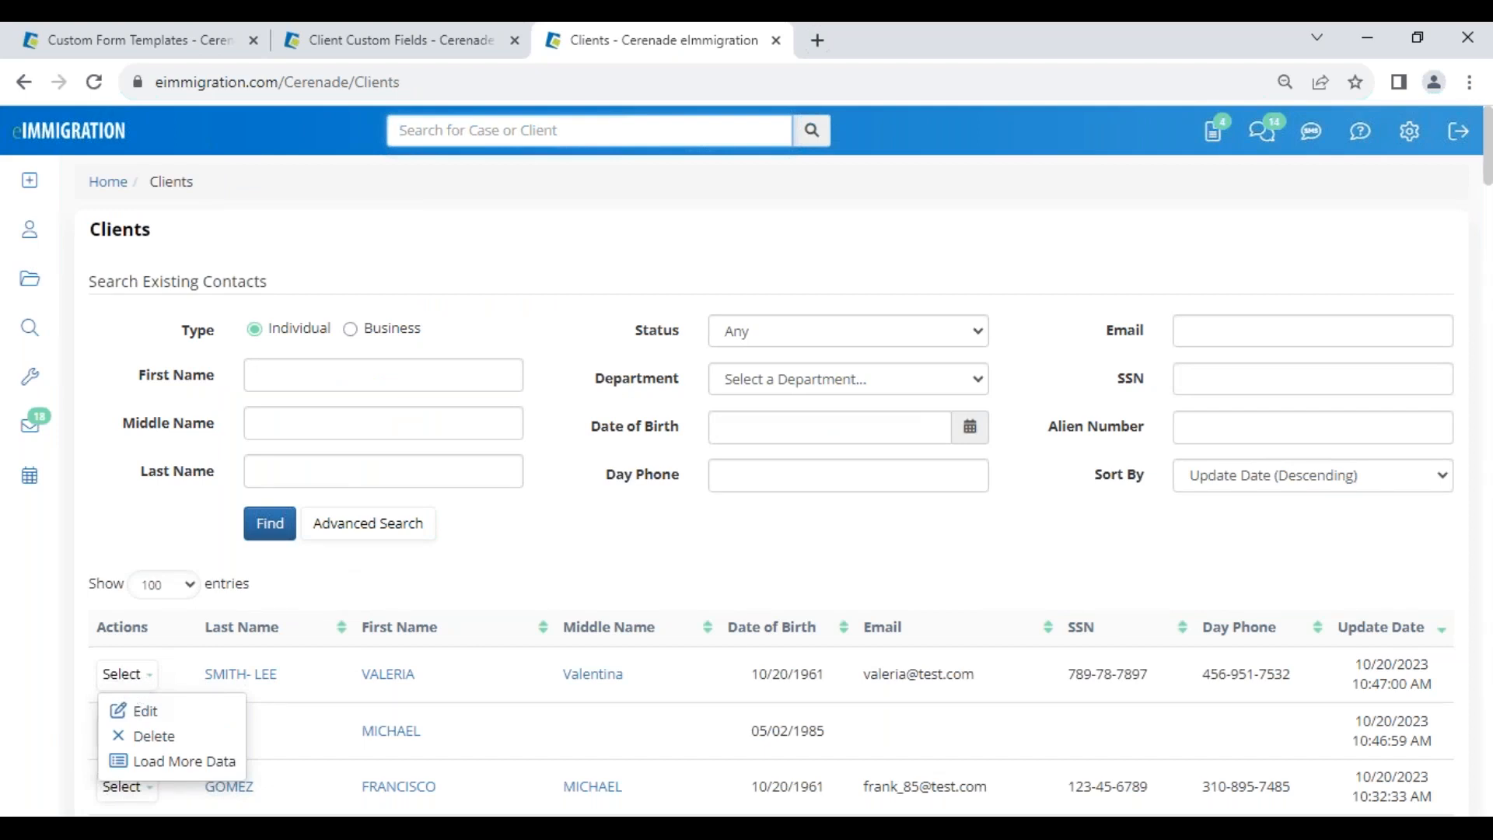
left_click(156, 764)
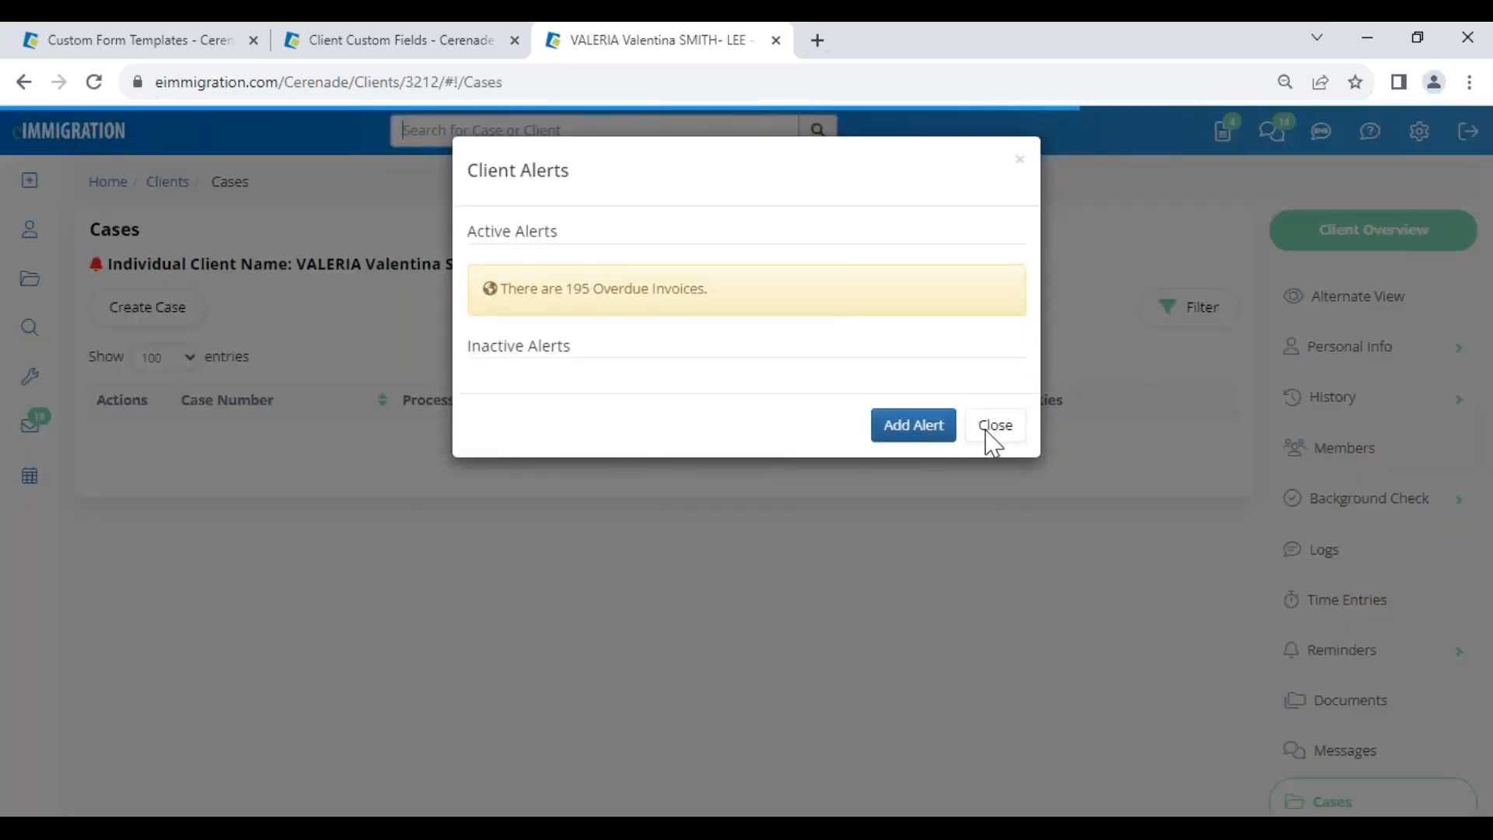
left_click(1008, 433)
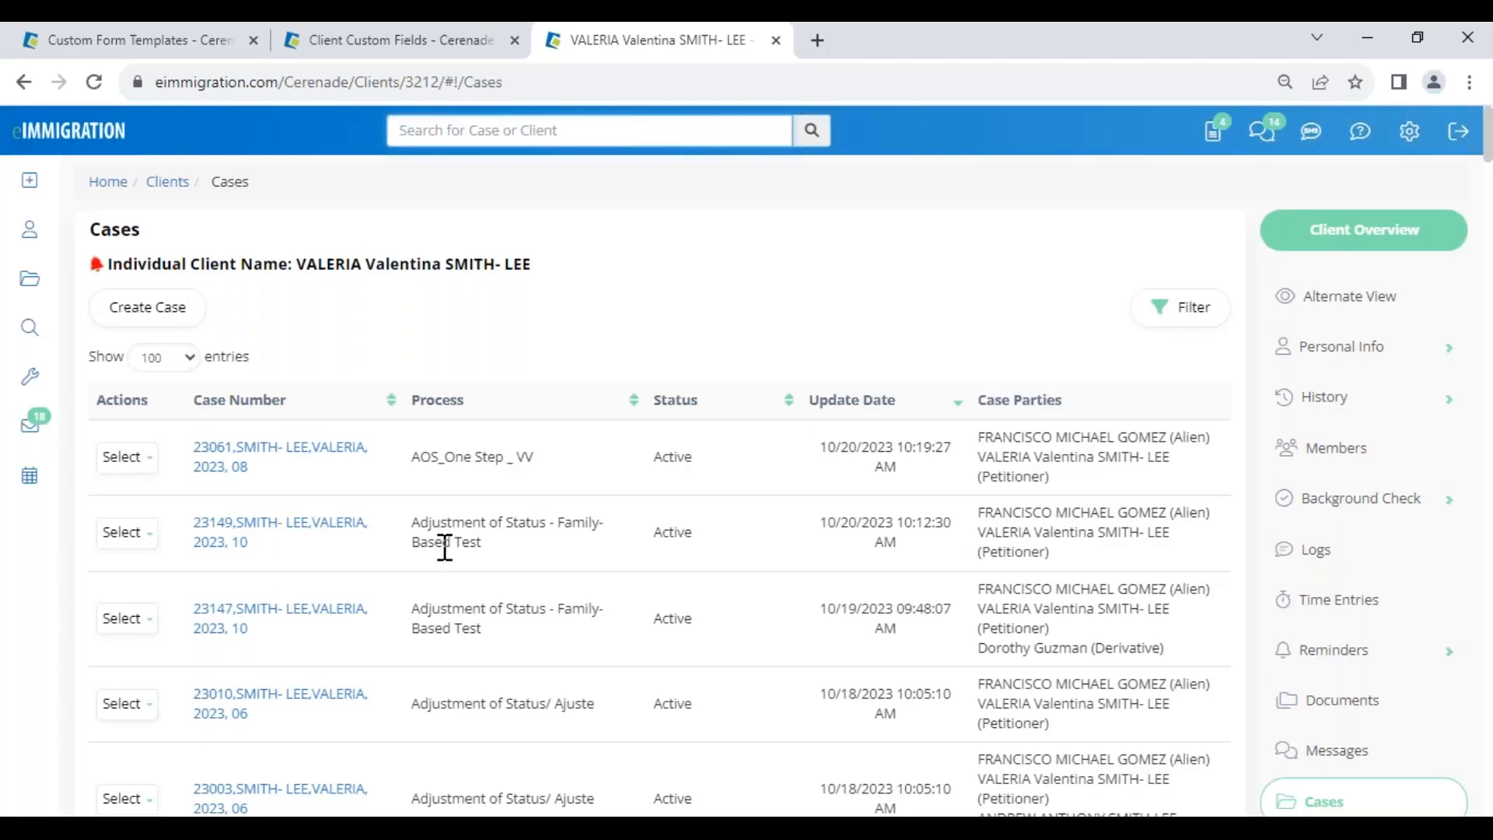
- Open the forms list of the AOS_One Step _ VV case and the main party's client record in a separate tab
left_click(127, 457)
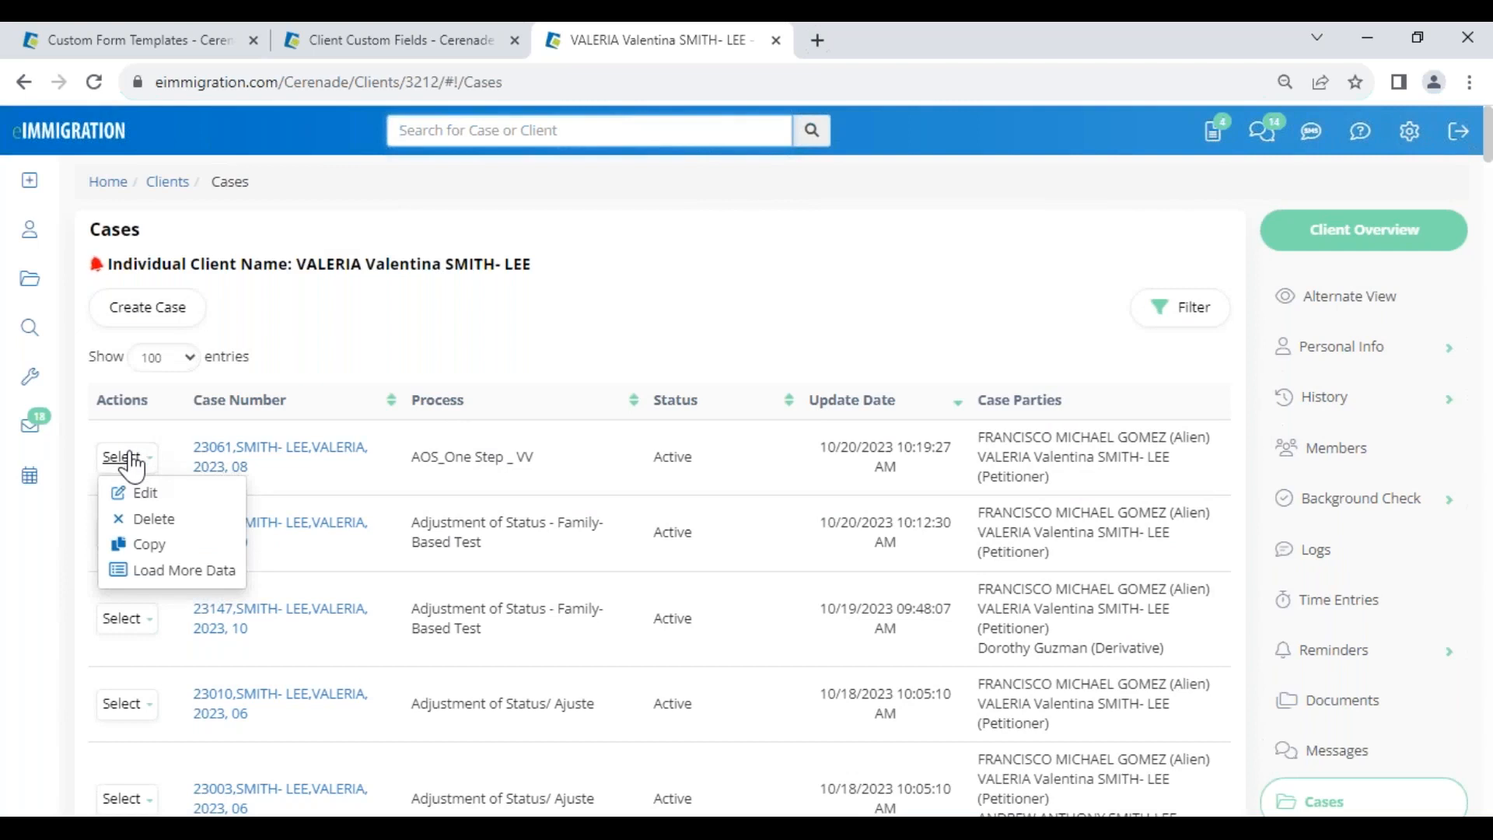
left_click(161, 571)
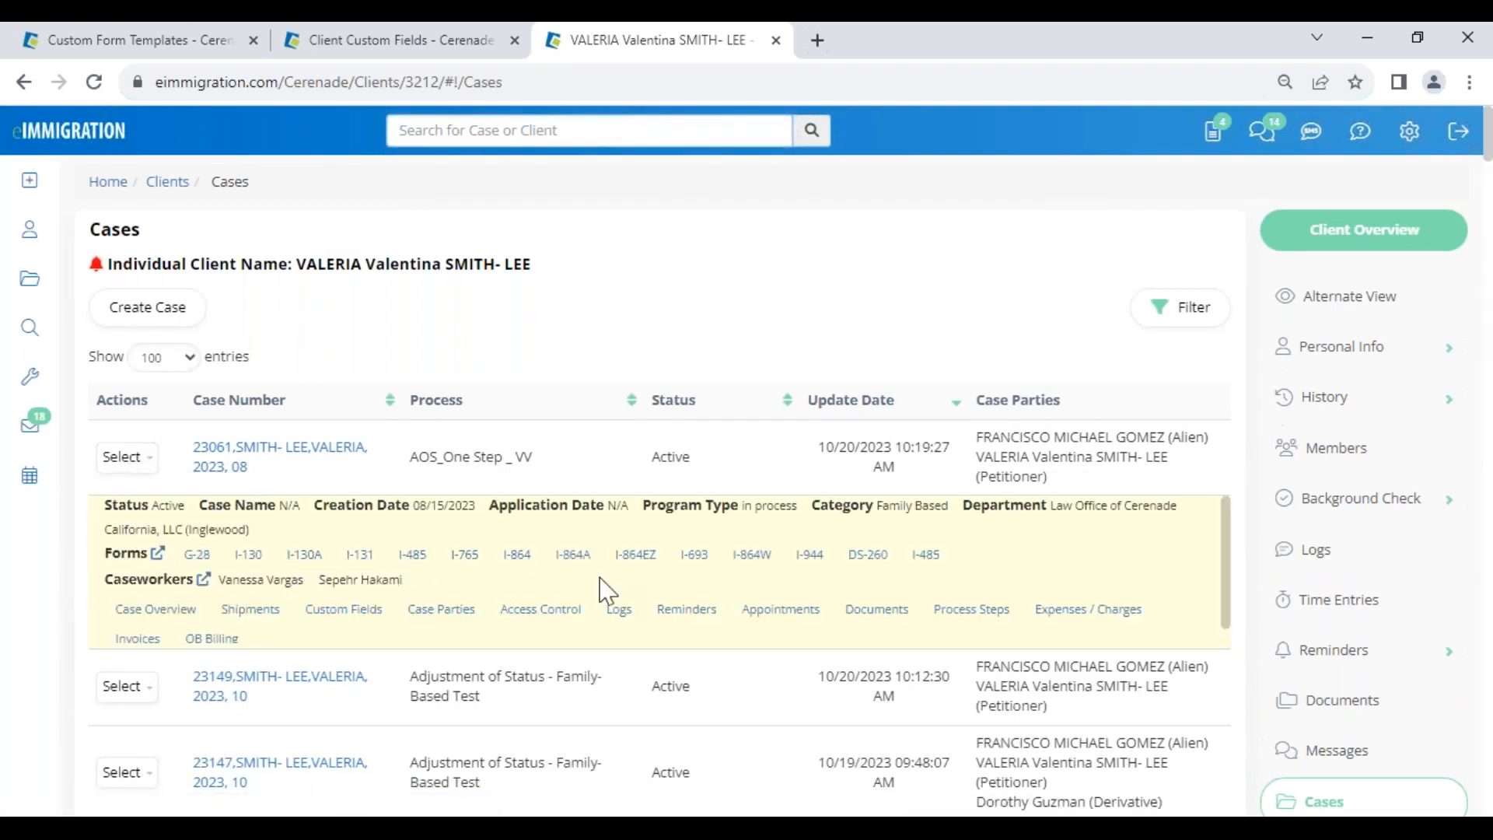
left_click(159, 556)
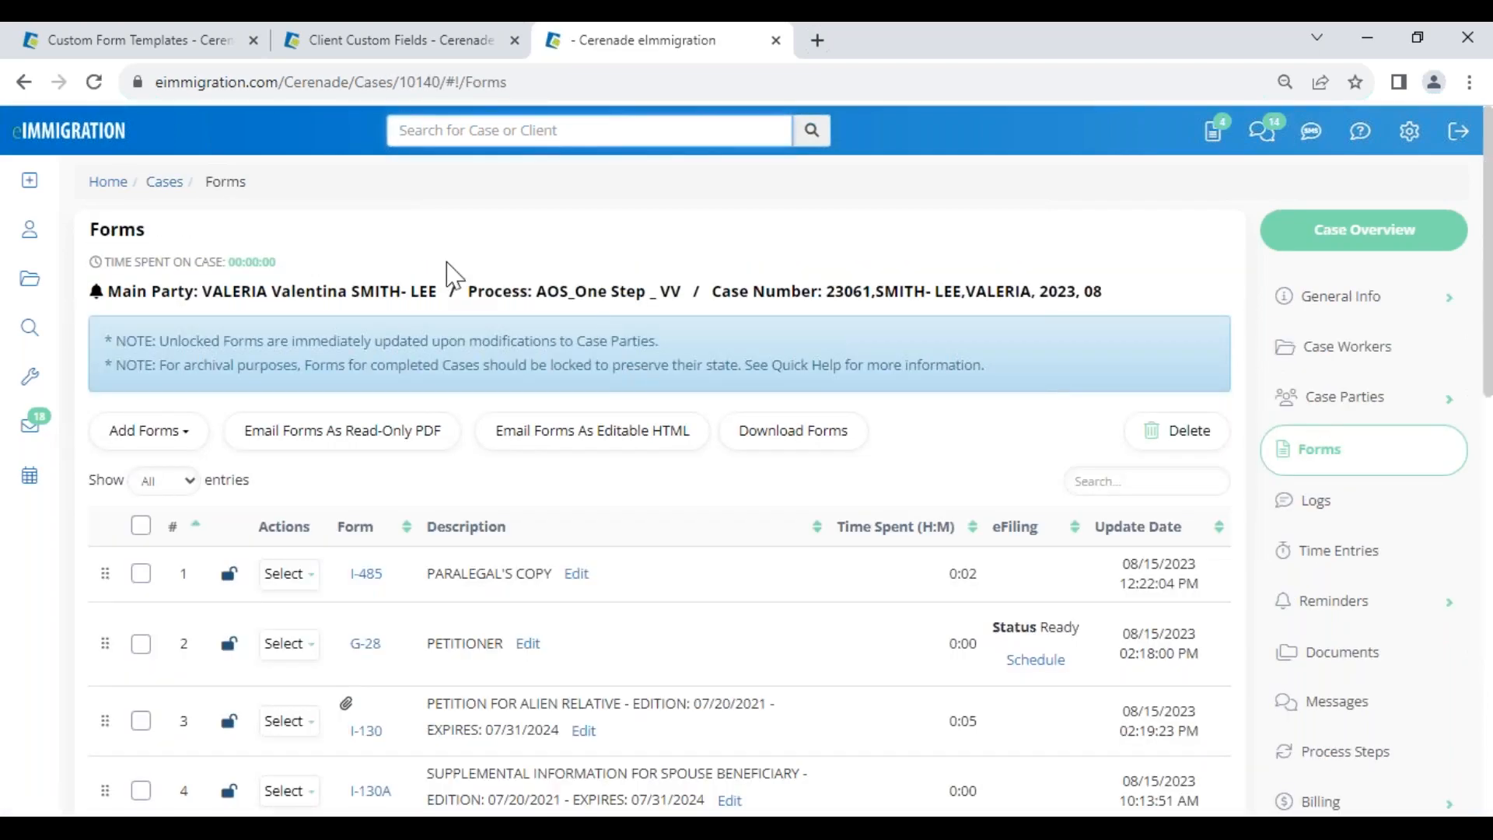
left_click(389, 290)
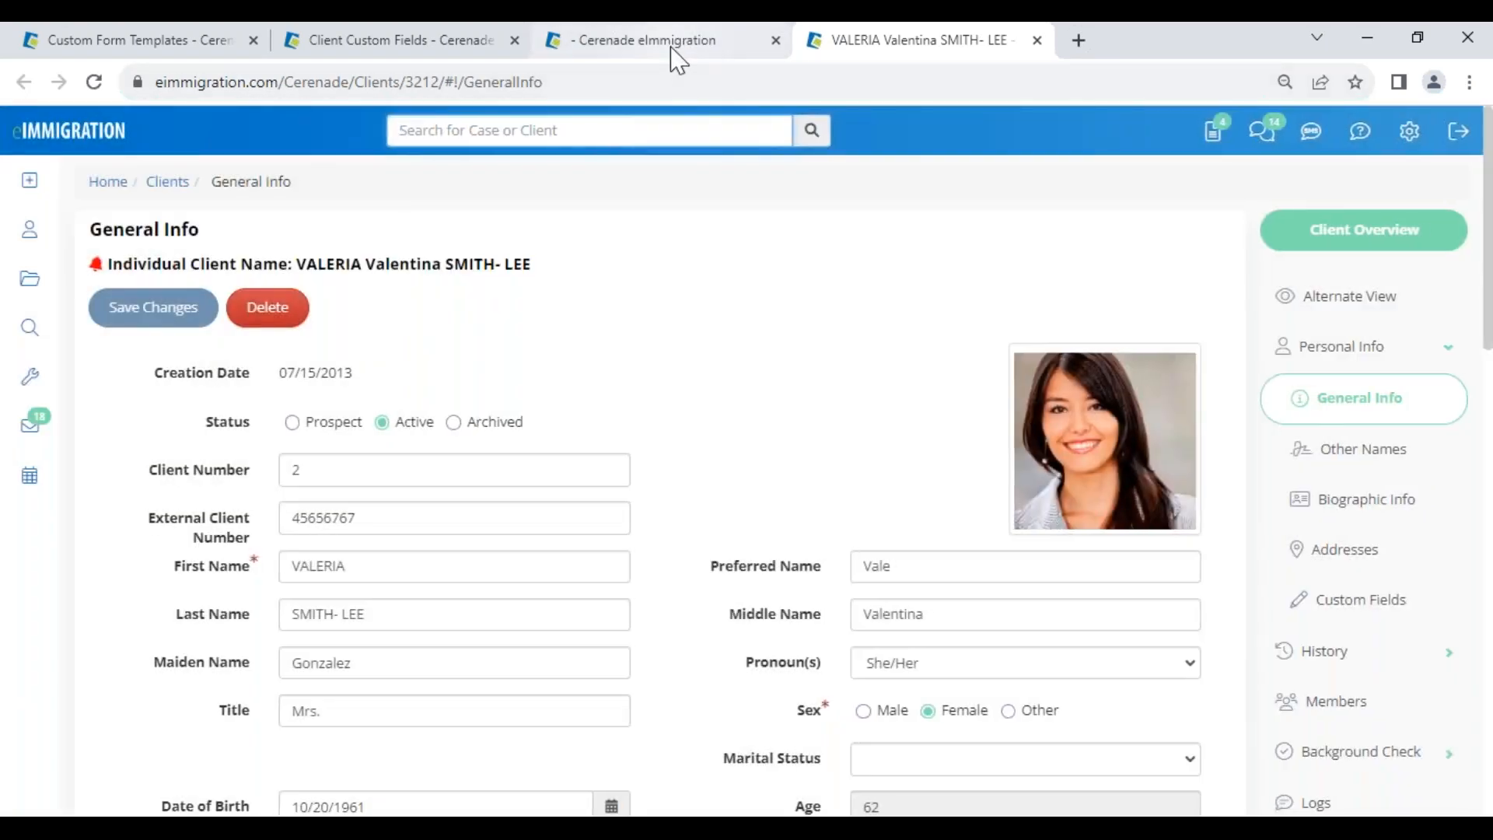
left_click(676, 43)
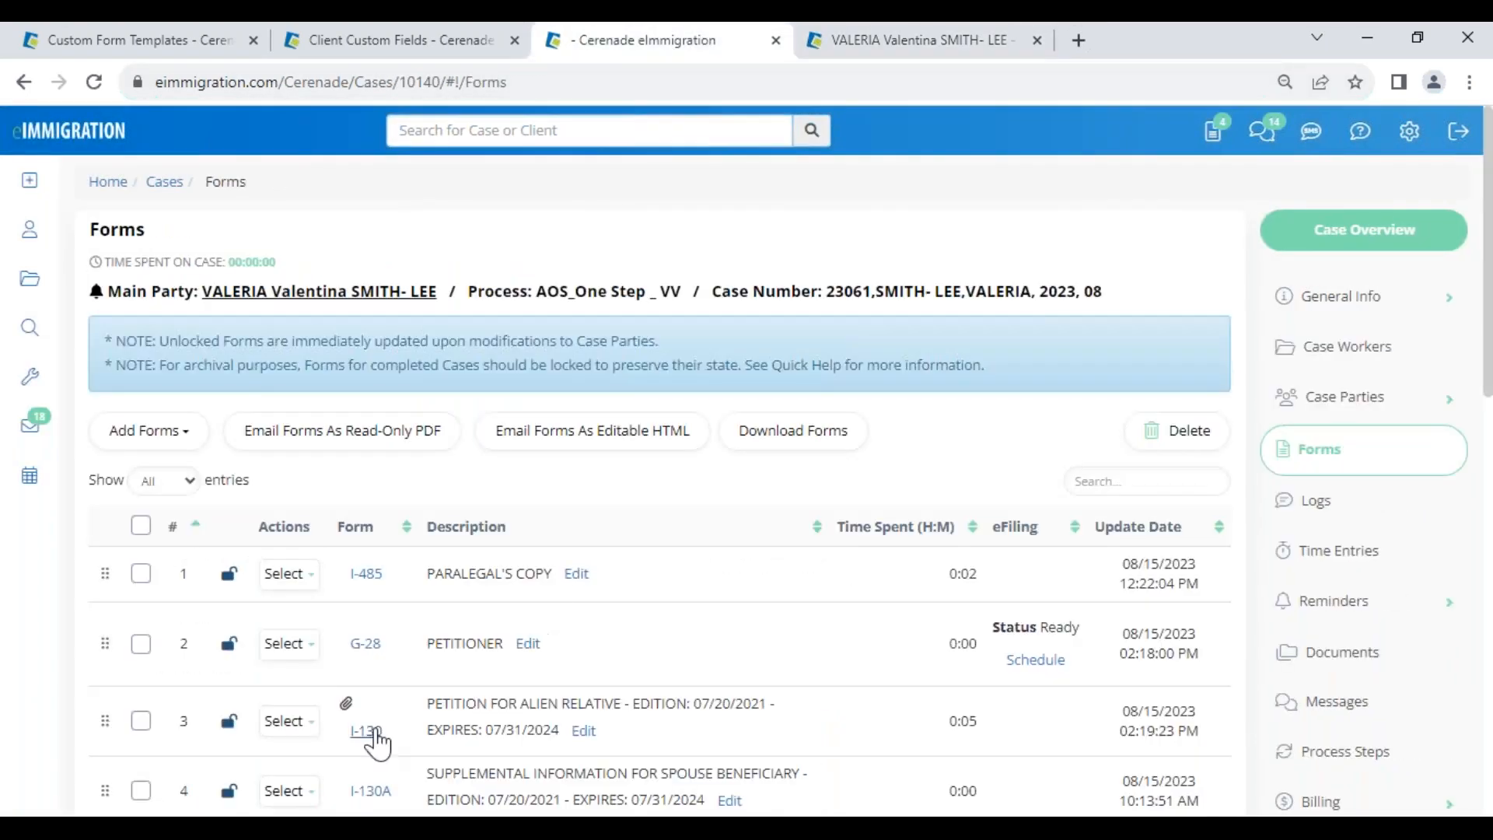
- Look through the case's forms and open the I-864 Affidavit of Support
scroll(376, 740, "down", 4)
scroll(394, 751, "down", 4)
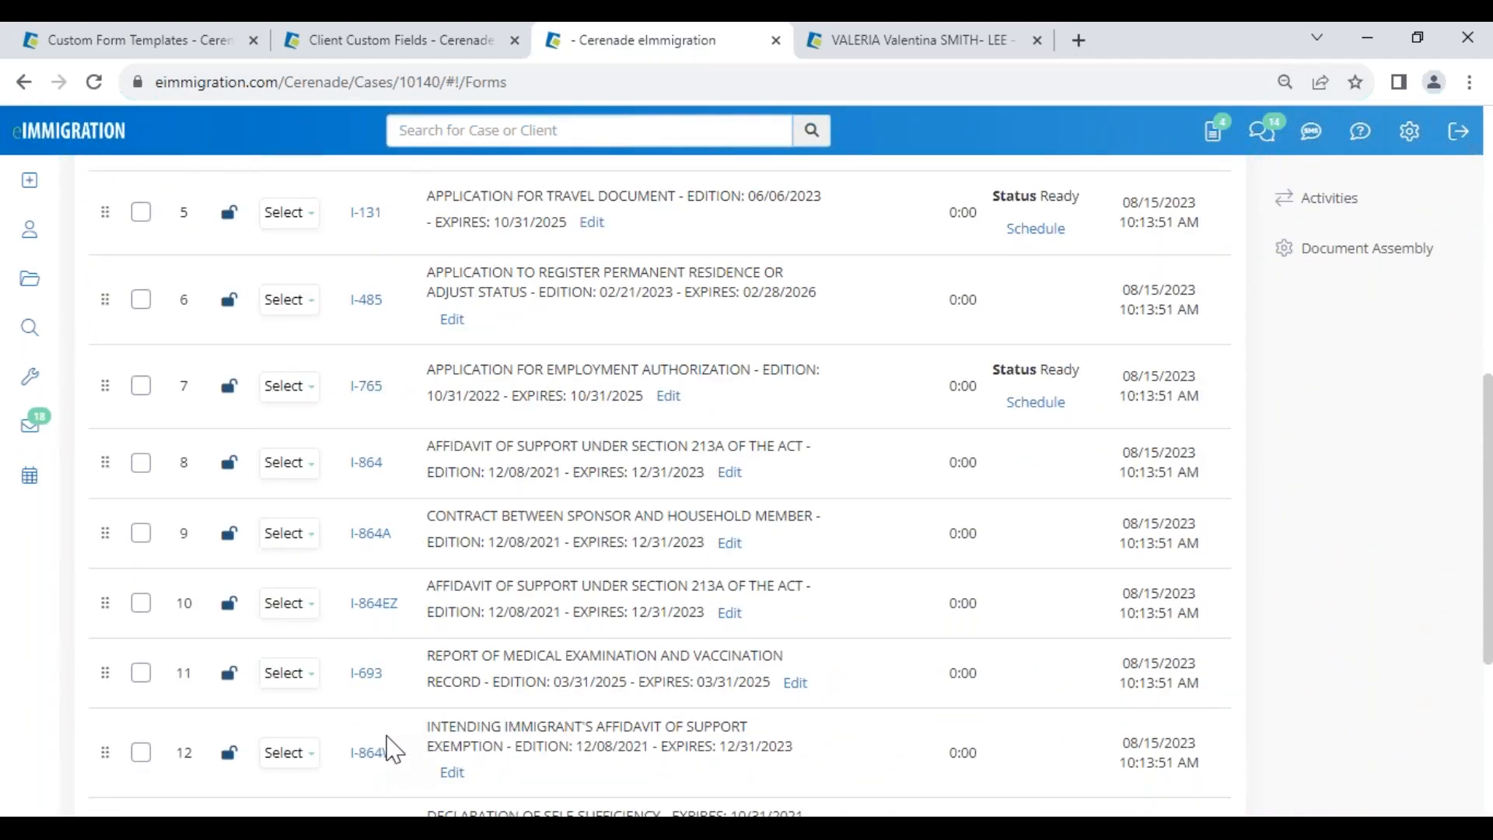
scroll(395, 751, "down", 1)
scroll(388, 757, "down", 1)
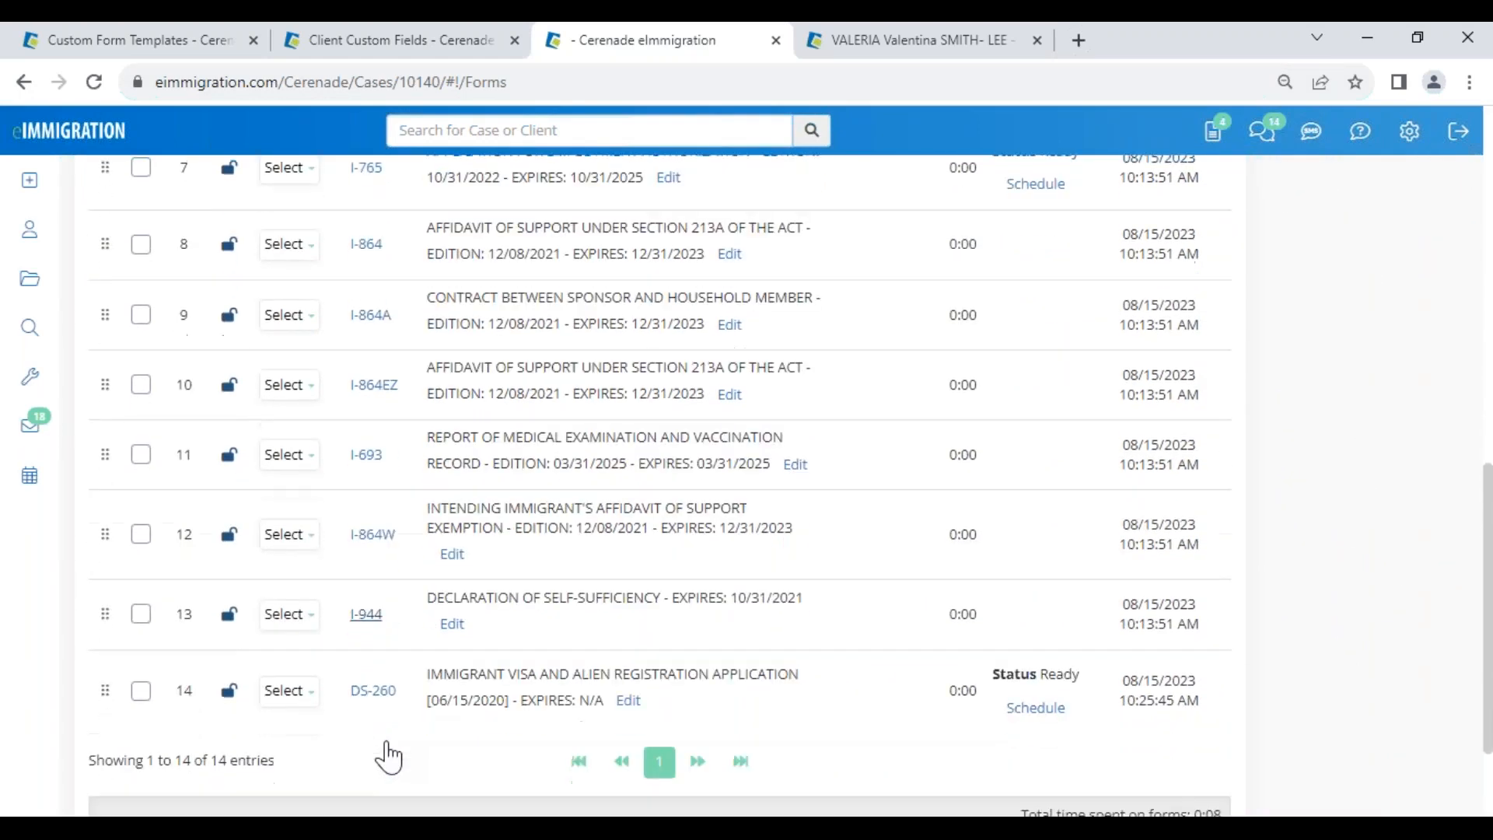
scroll(327, 439, "up", 6)
left_click(289, 503)
left_click(401, 720)
scroll(398, 692, "down", 2)
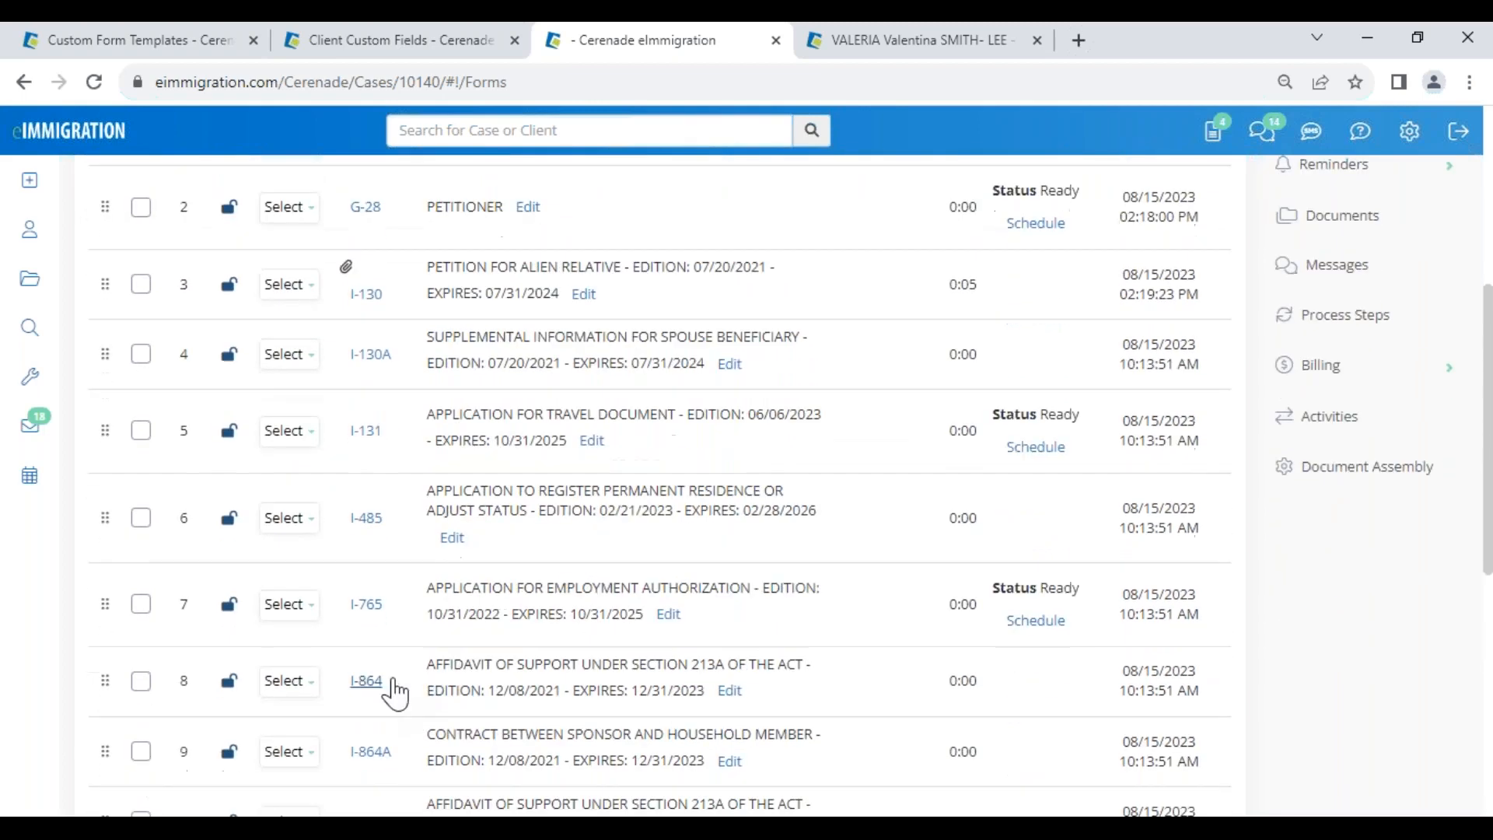
left_click(374, 689)
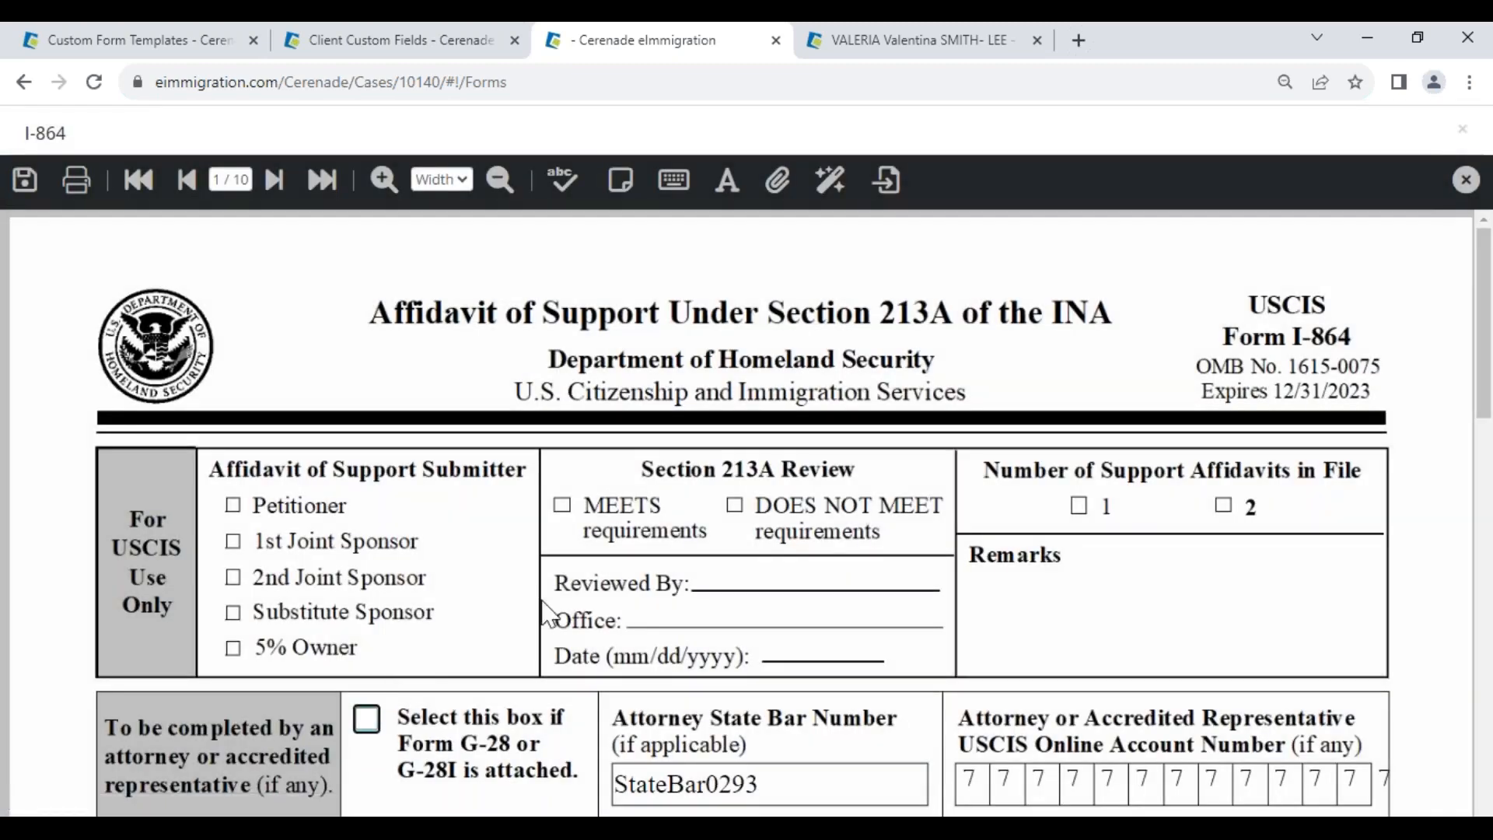
- Fill the sponsor's Mailing Address on page 1 with the Mailing option and review the principal immigrant's details in Part 2
scroll(560, 620, "down", 5)
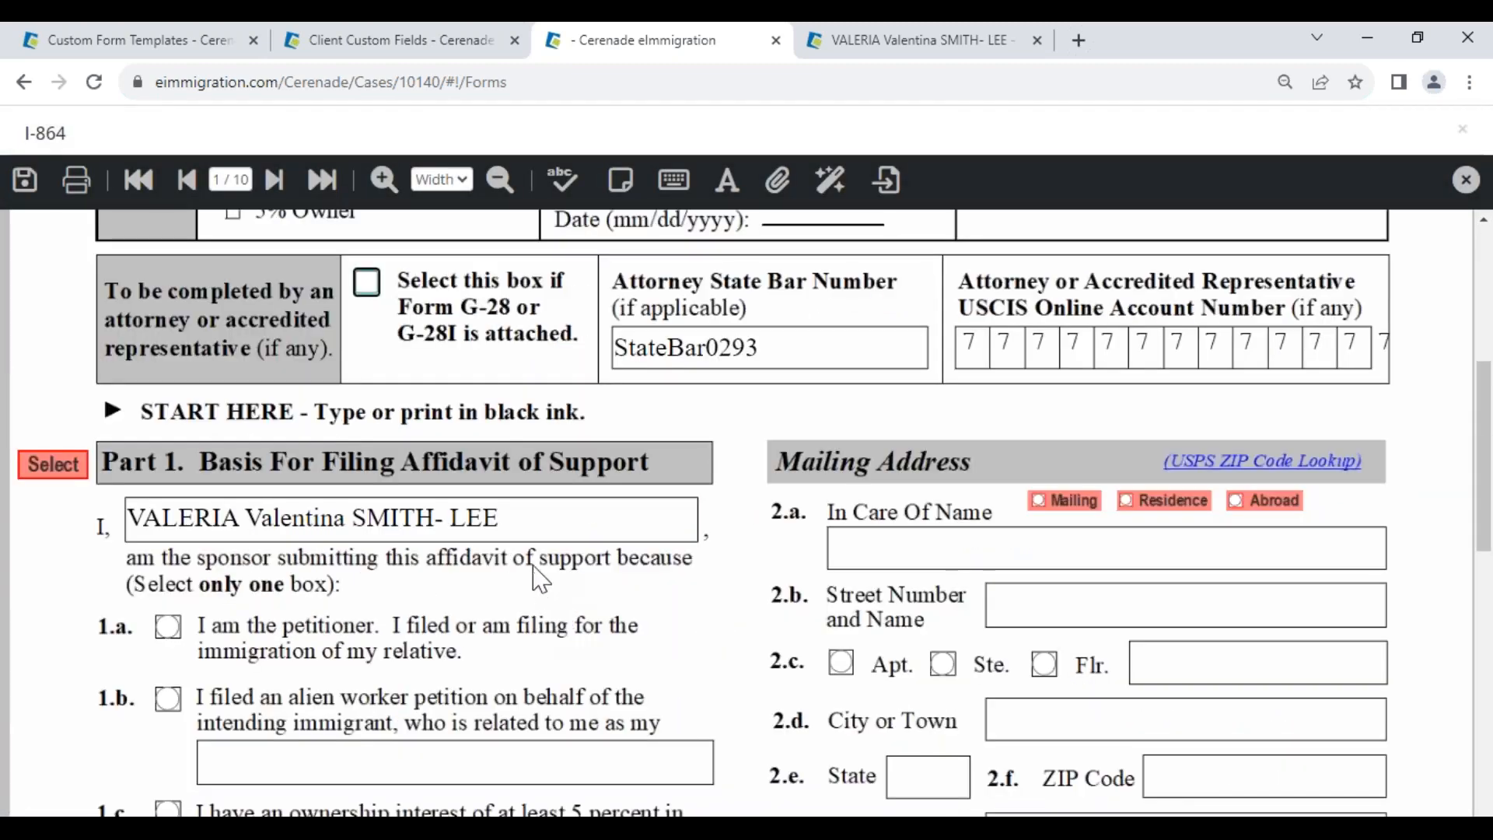
left_click_drag(352, 519, 236, 523)
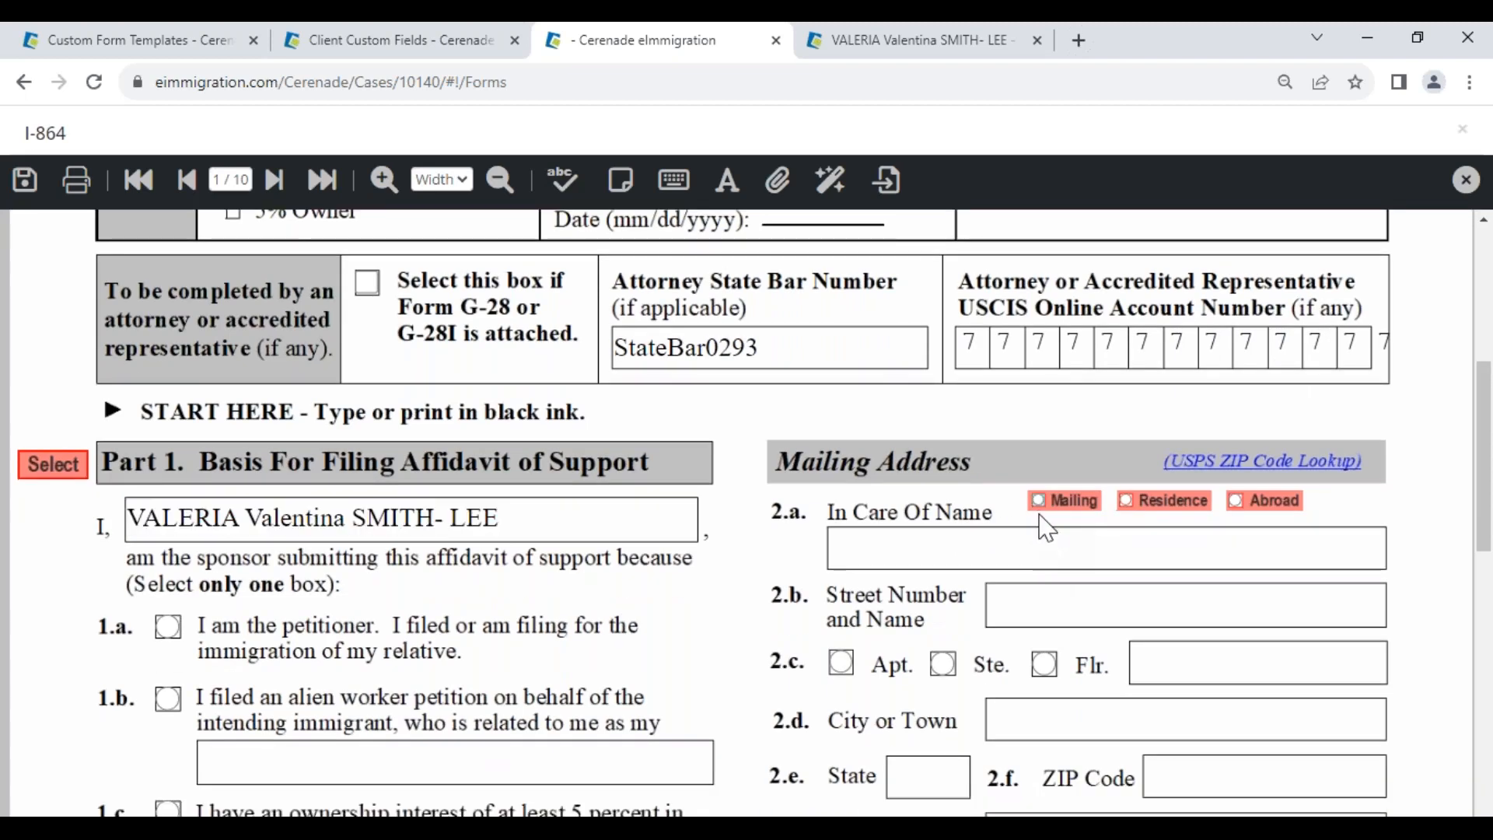
left_click(1043, 503)
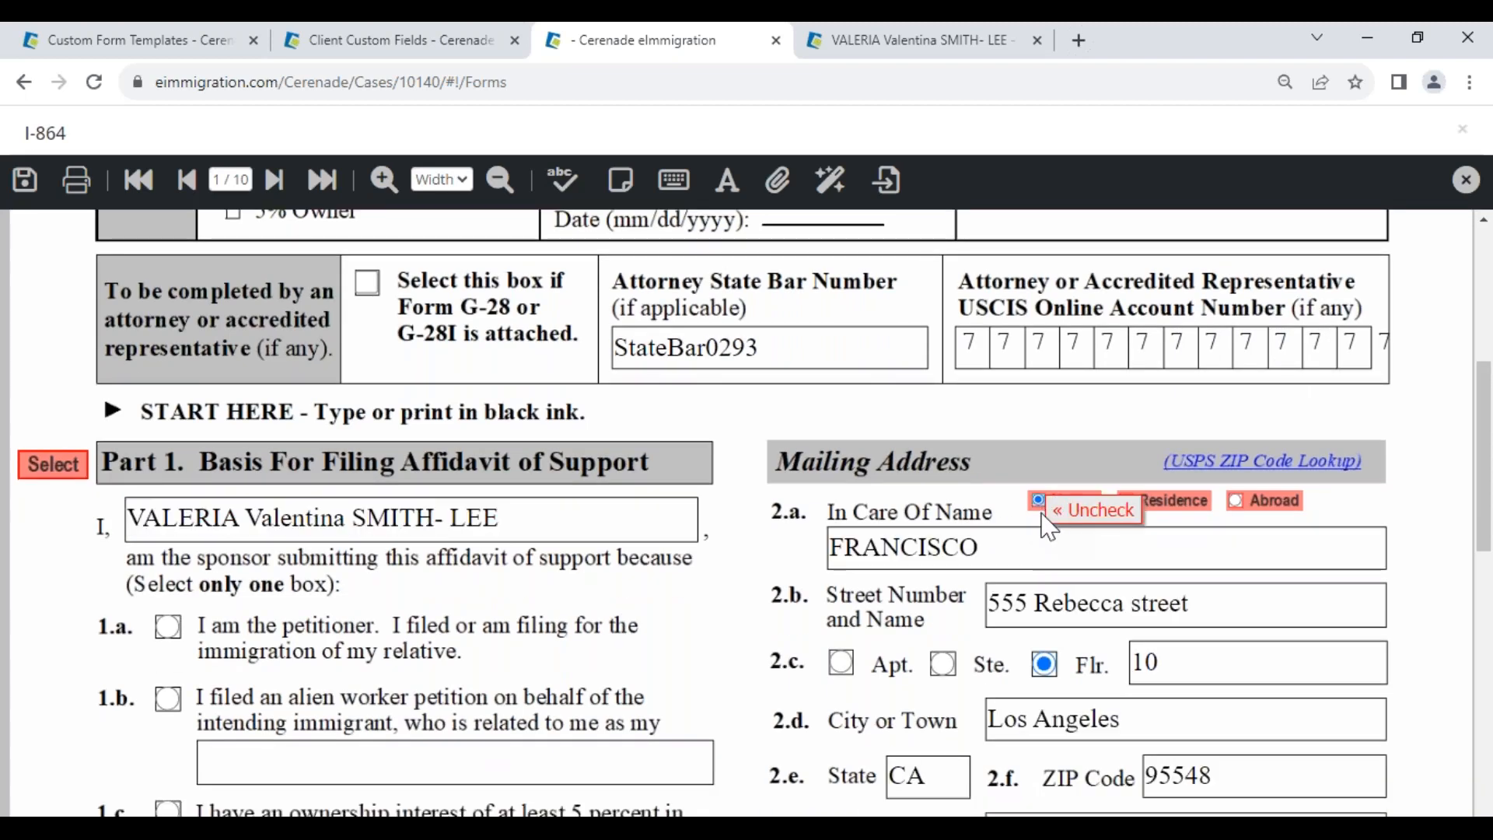
scroll(964, 622, "down", 5)
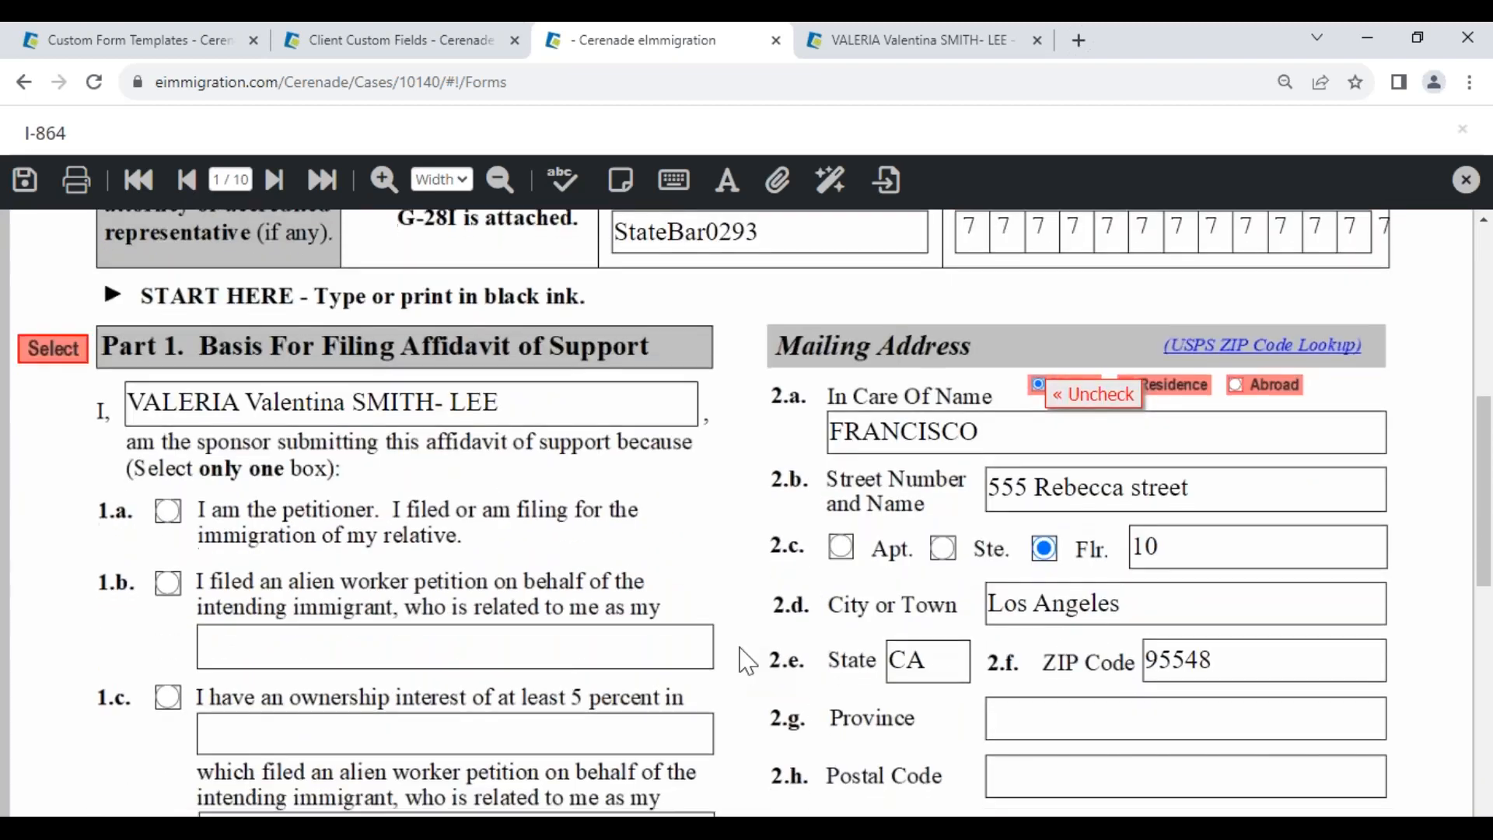
scroll(747, 661, "down", 5)
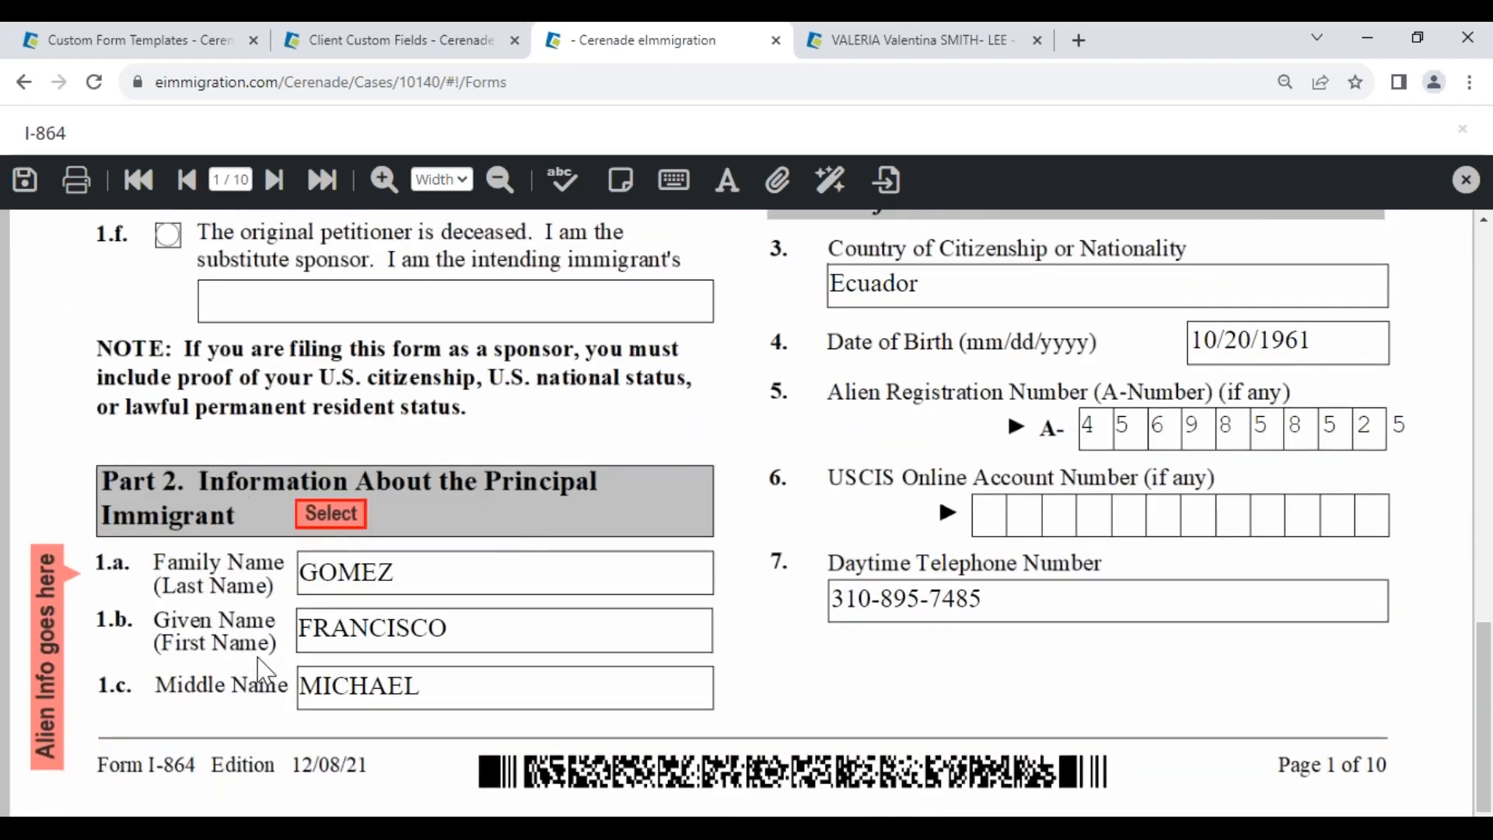
scroll(66, 738, "up", 5)
scroll(69, 711, "up", 8)
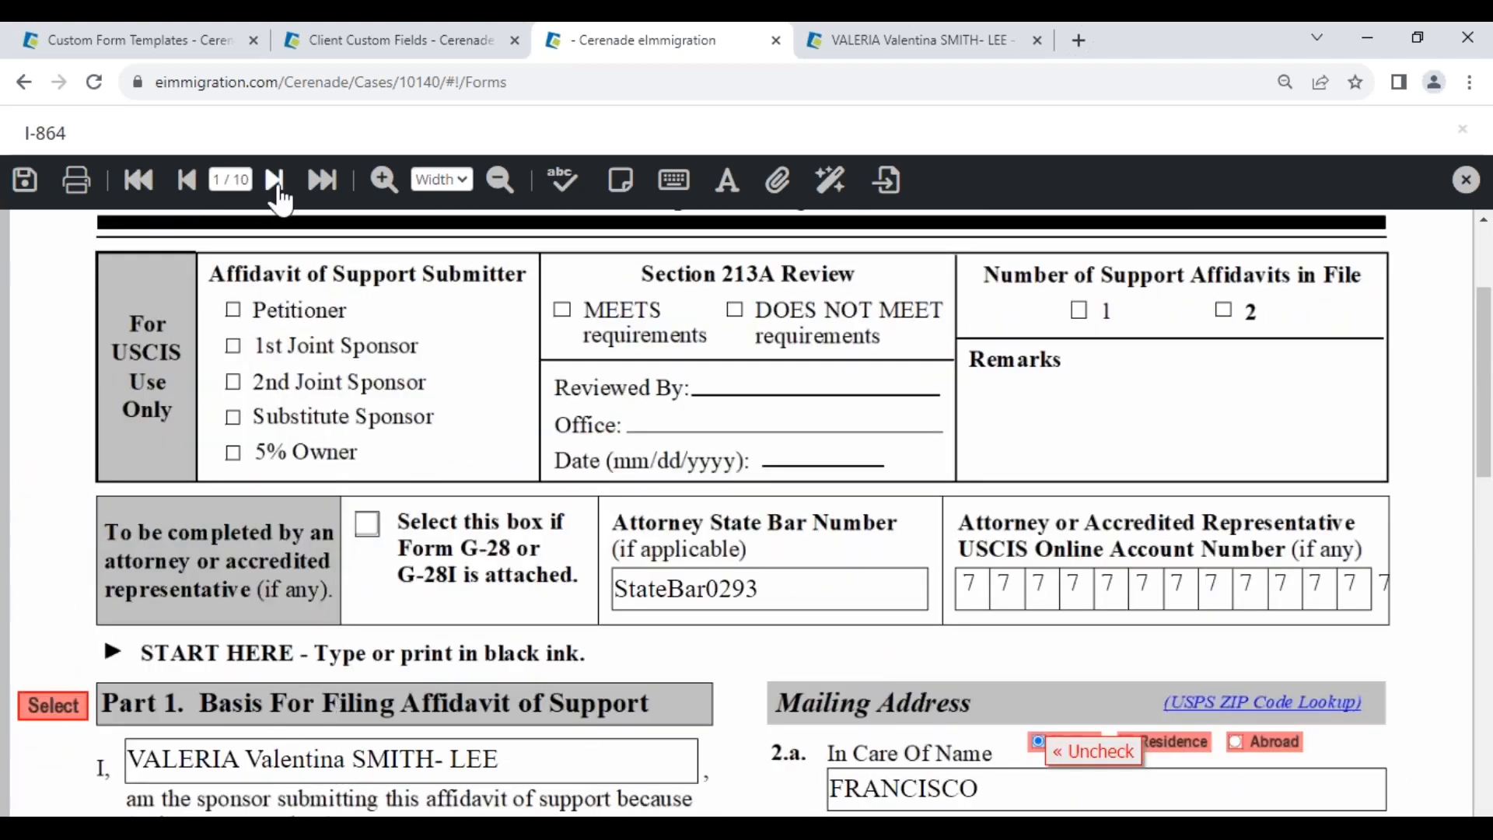
- On page 2 of the I-864, mark Part 3 item 2 for family members immigrating within six months of the principal immigrant
left_click(274, 181)
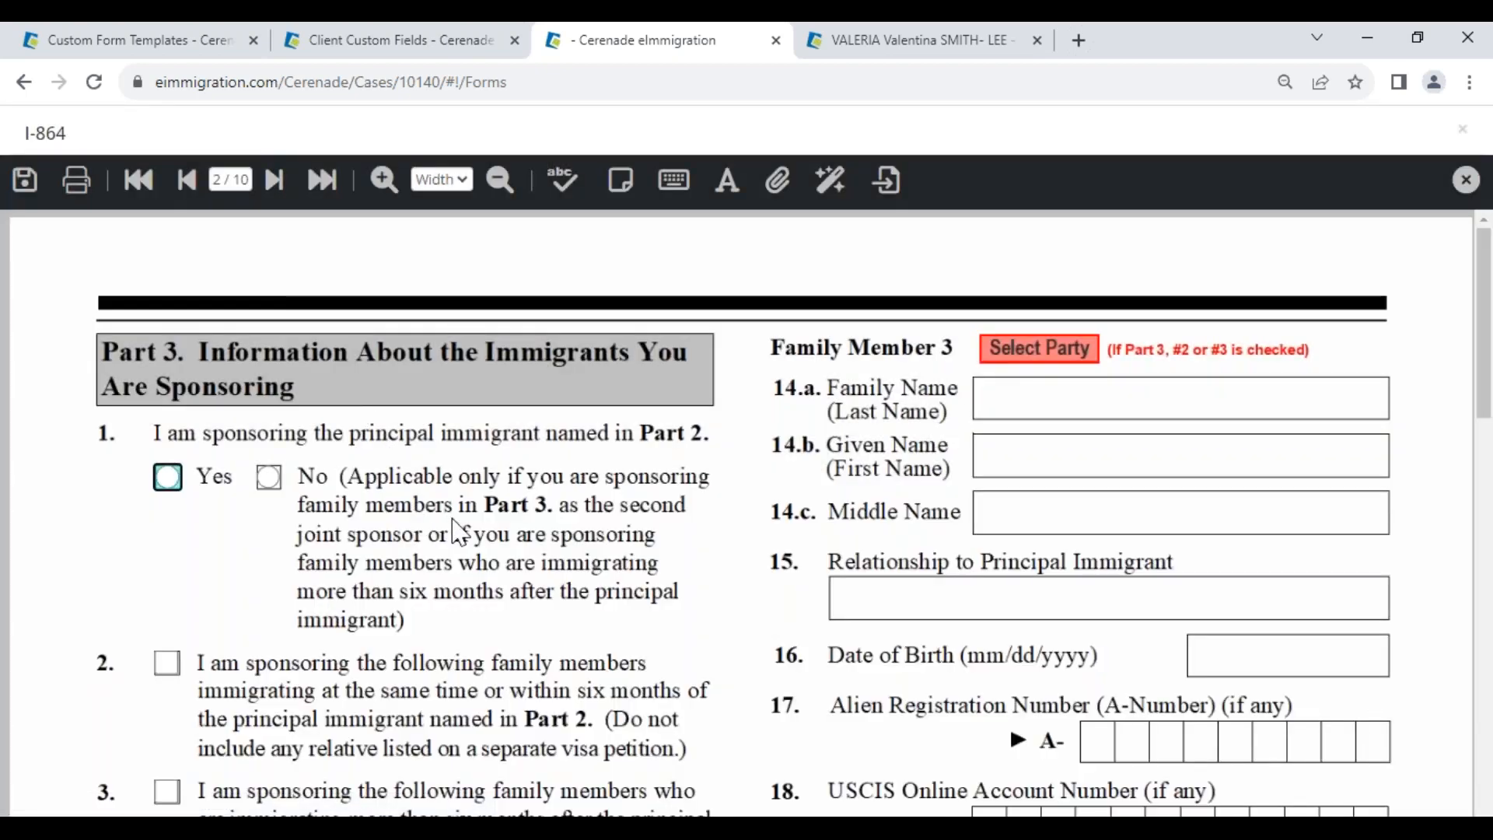
scroll(461, 535, "down", 5)
scroll(461, 535, "down", 2)
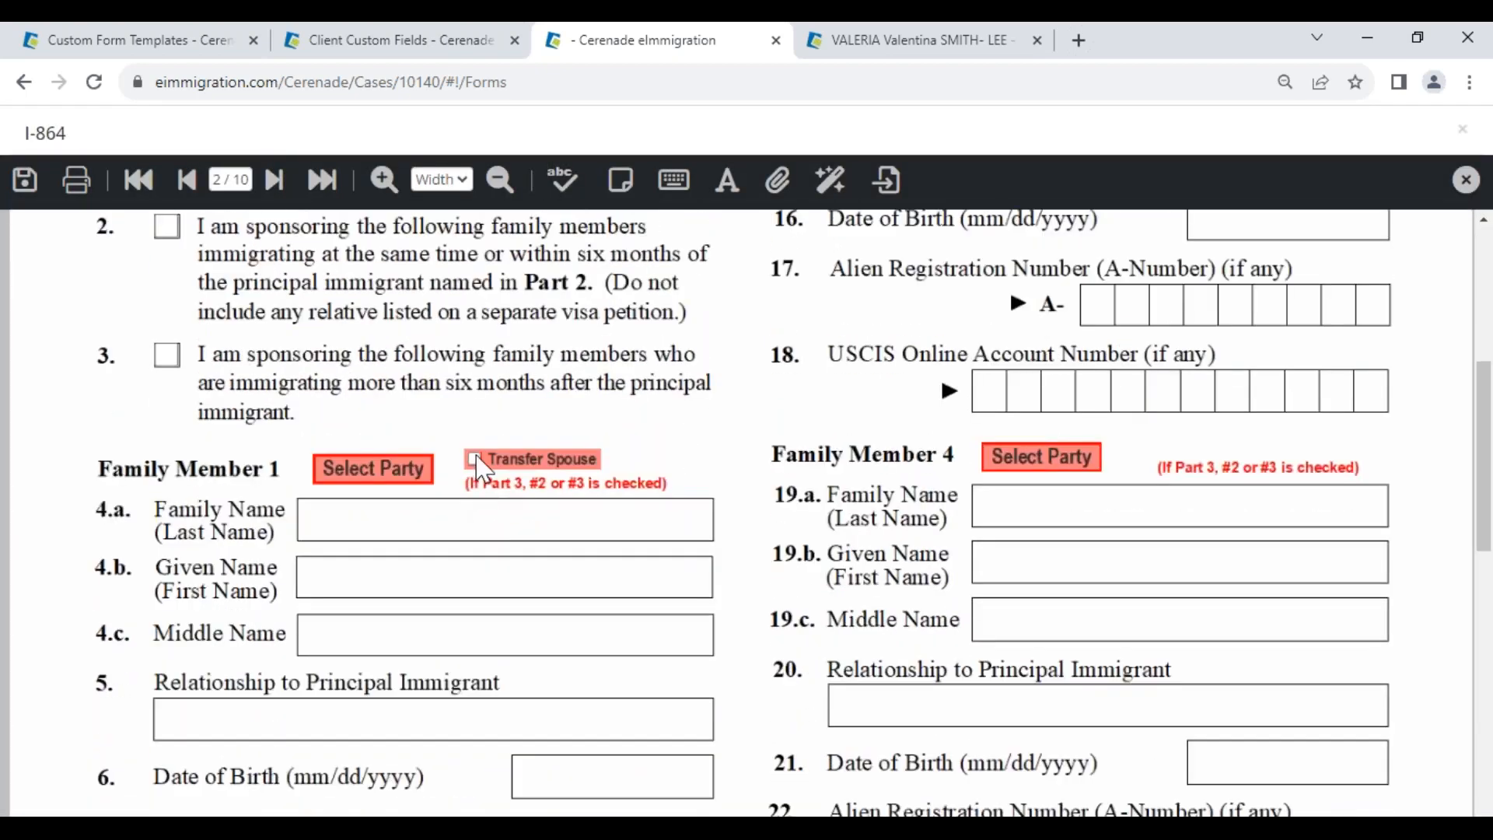
scroll(376, 447, "up", 2)
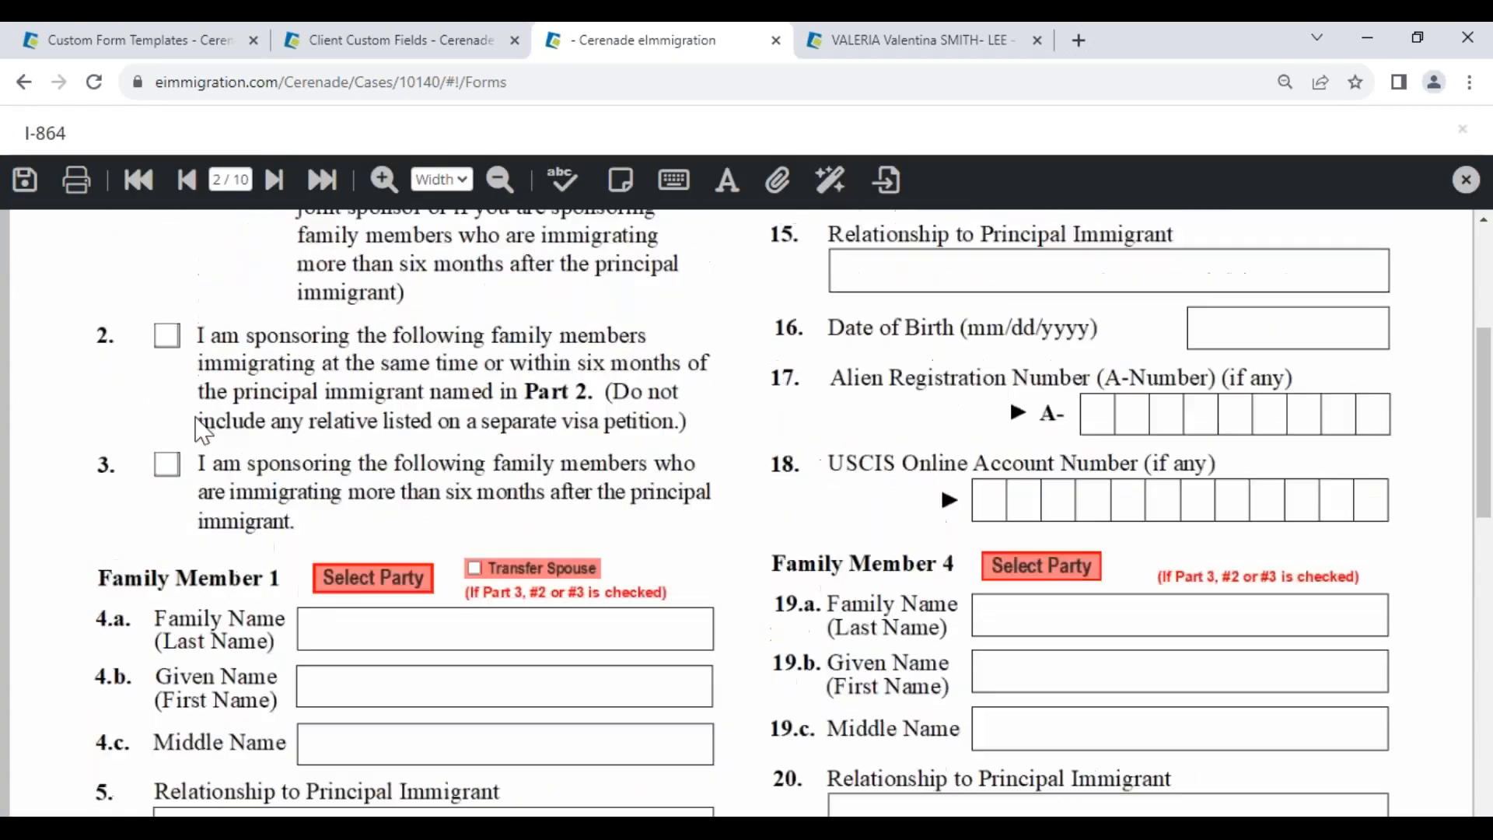
left_click(167, 227)
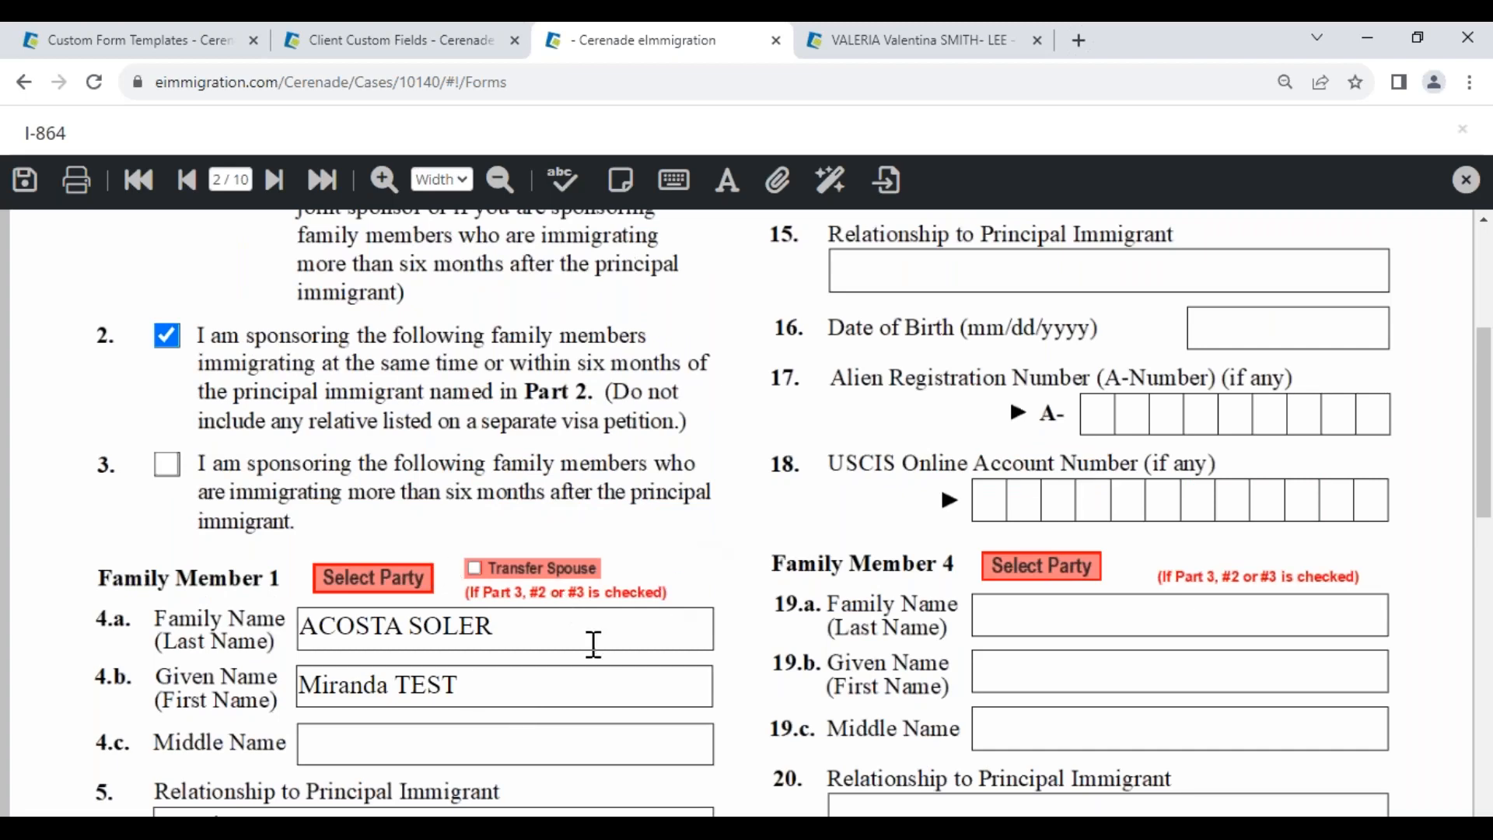
- Check the Family Member 1 name, relationship and date of birth in Part 3 of the I-864
left_click(916, 43)
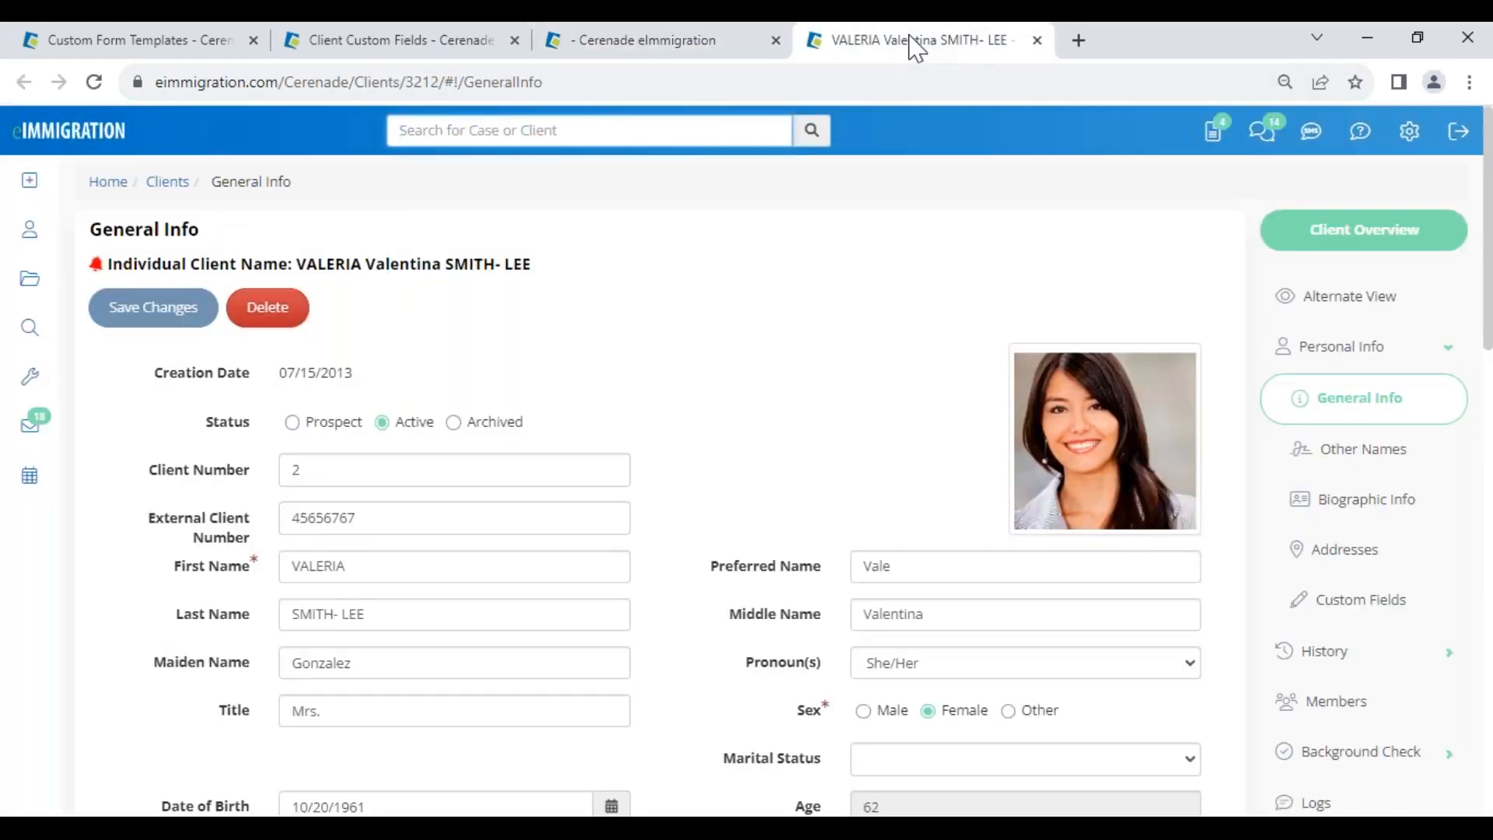
left_click(694, 43)
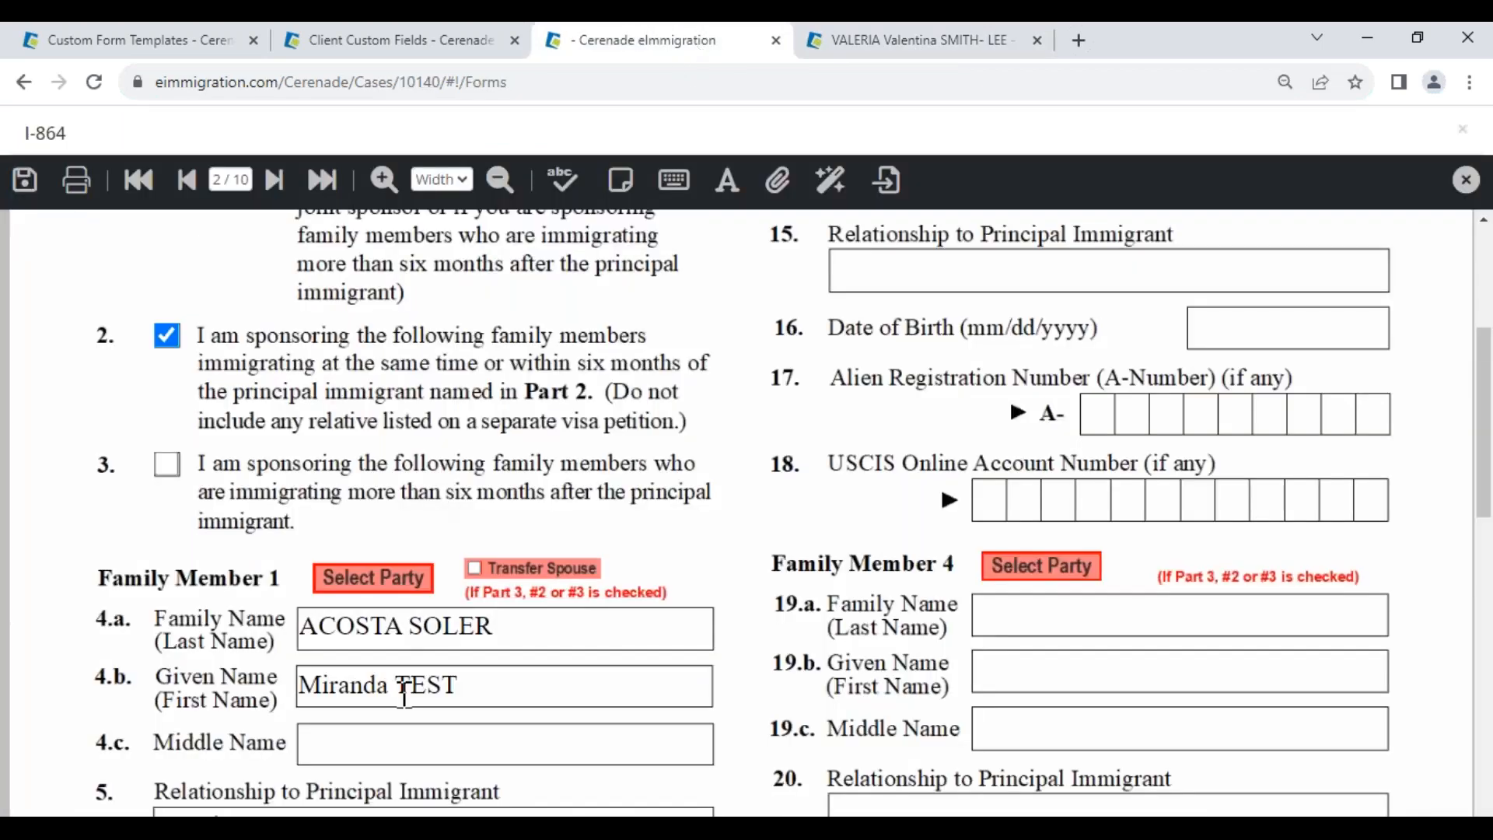
scroll(404, 692, "down", 3)
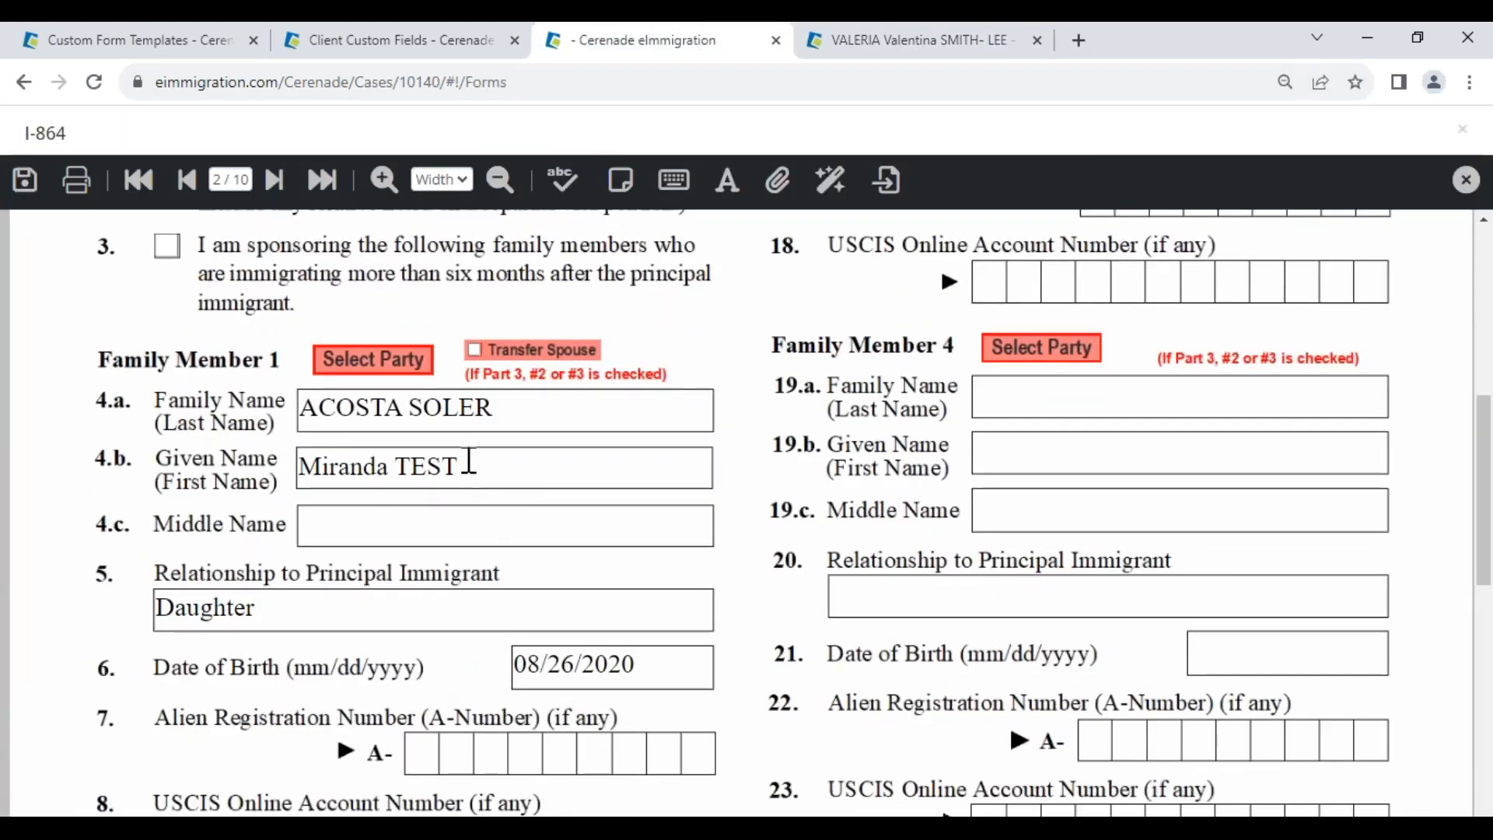
left_click(467, 464)
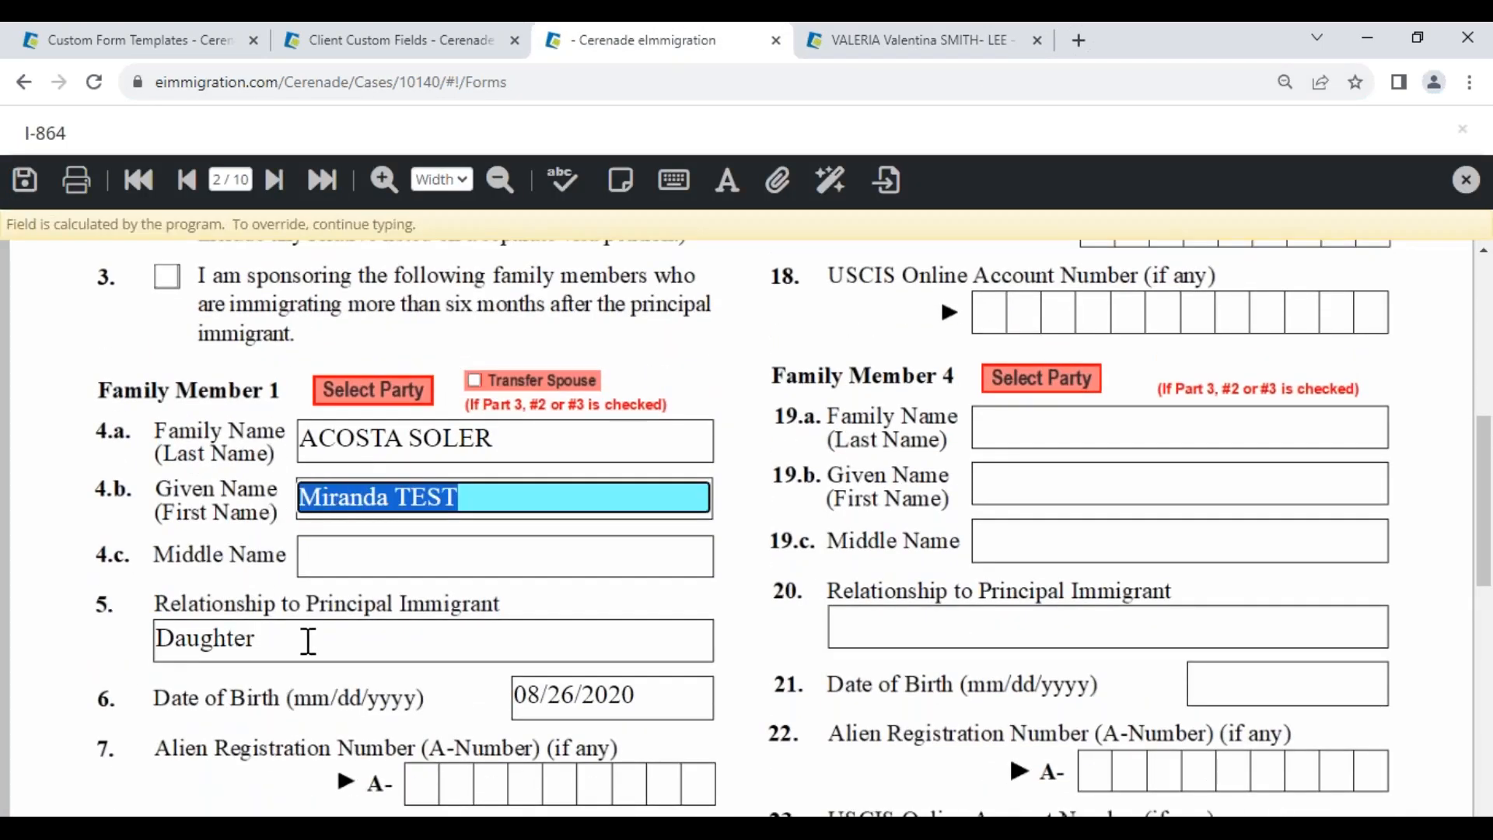
- Open the Members list in the main party's client record and search it for the daughter named as Family Member 1
left_click(832, 40)
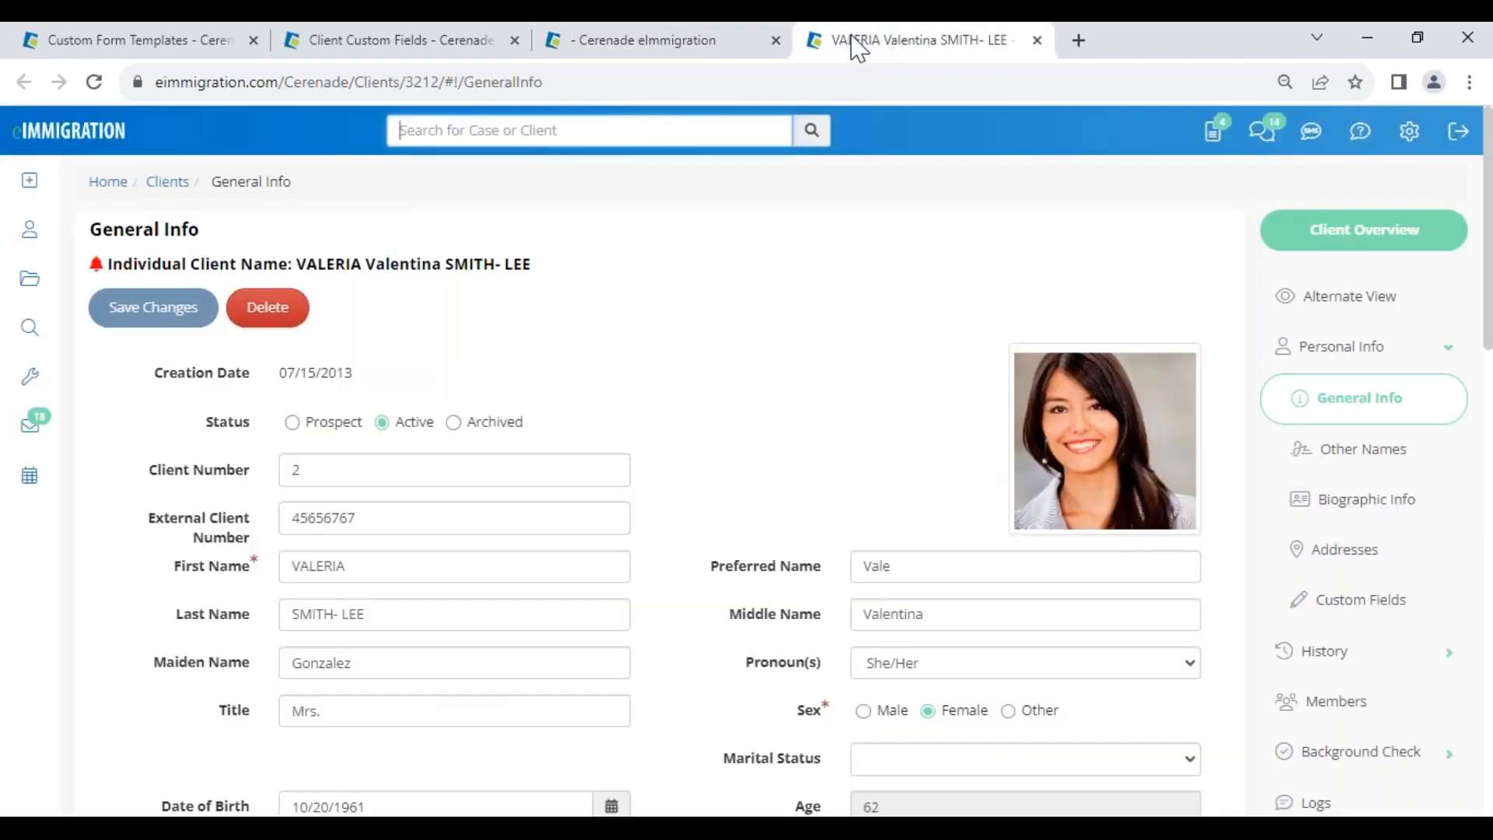
left_click(1322, 698)
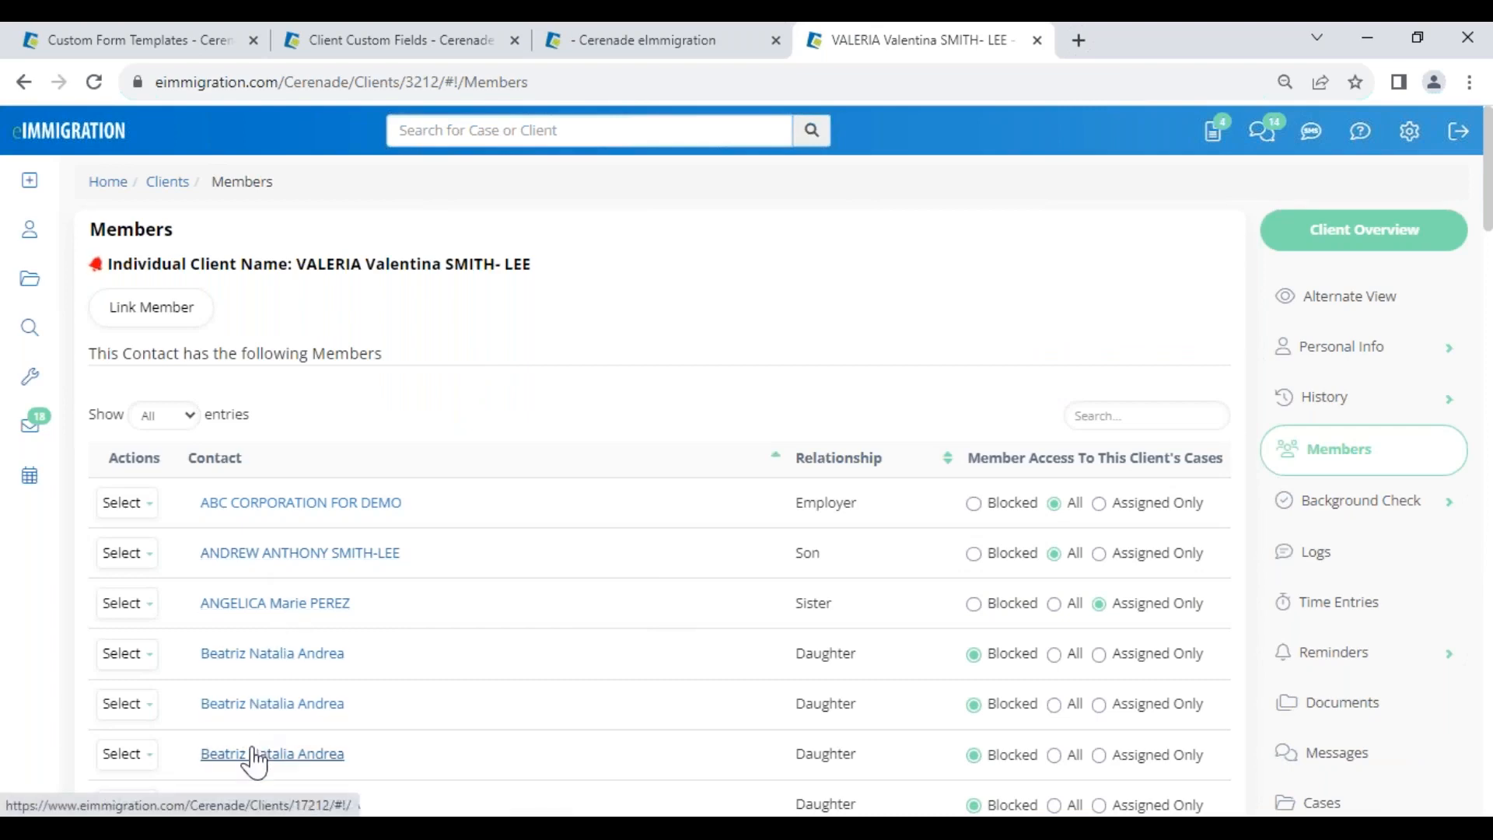
scroll(254, 763, "down", 1)
scroll(255, 762, "down", 2)
scroll(883, 423, "up", 3)
left_click(1095, 414)
type("mir")
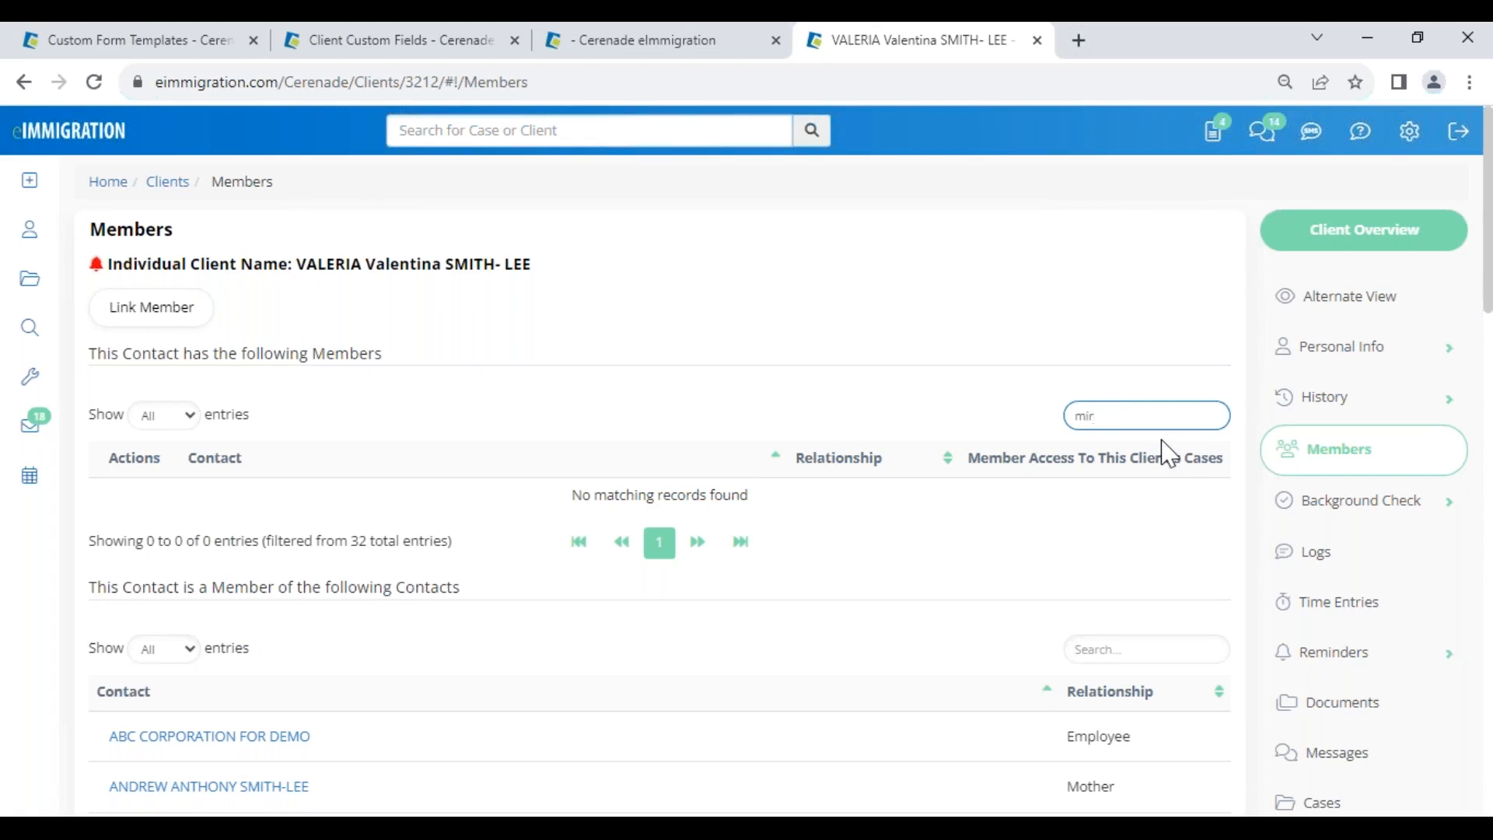
- Clear the member search and open the spouse's client record from the Members list
key("BackSpace")
key("BackSpace")
key("BackSpace")
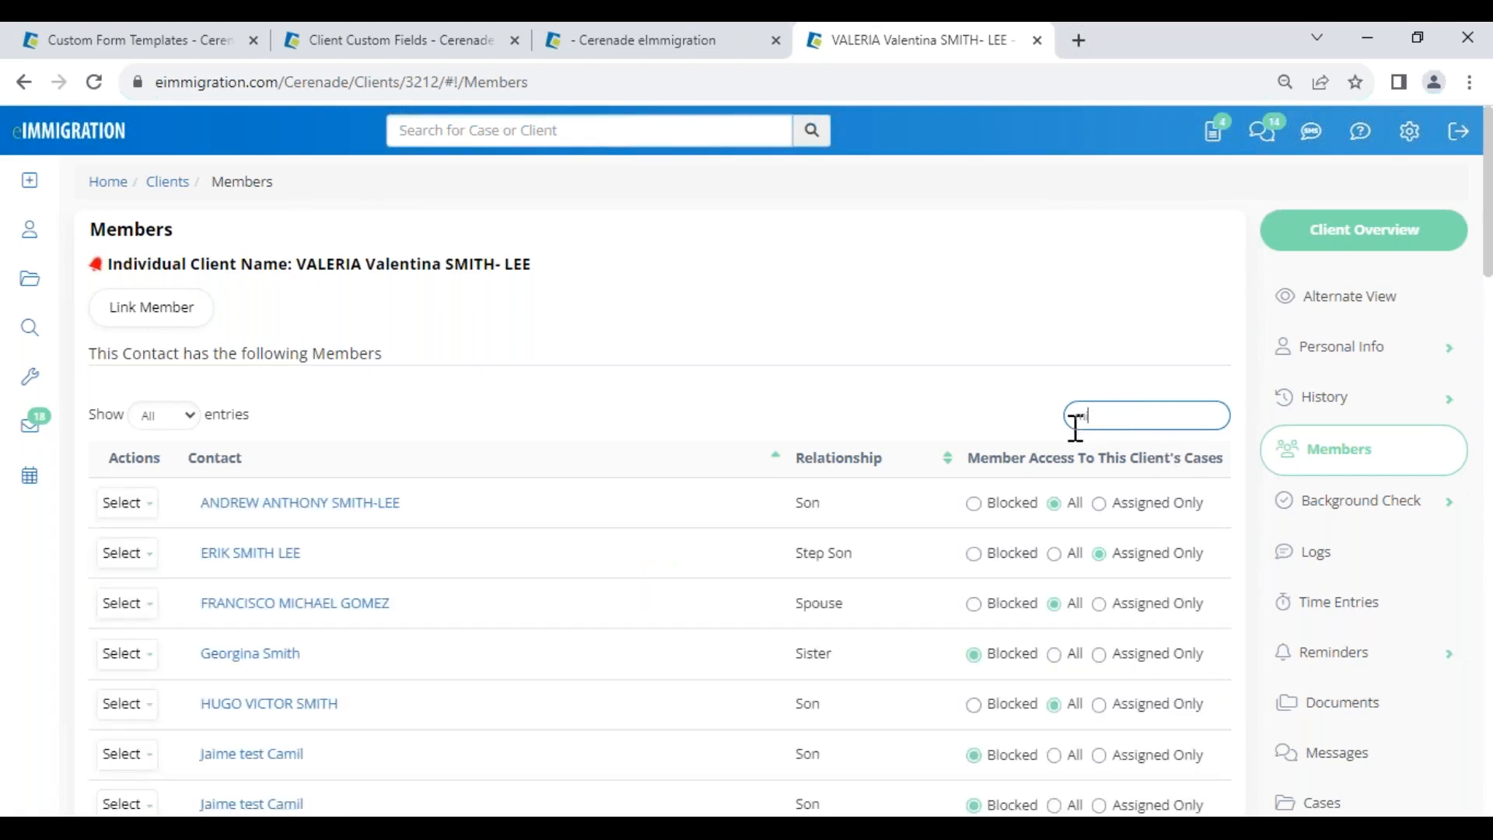
scroll(384, 700, "down", 1)
scroll(248, 770, "down", 3)
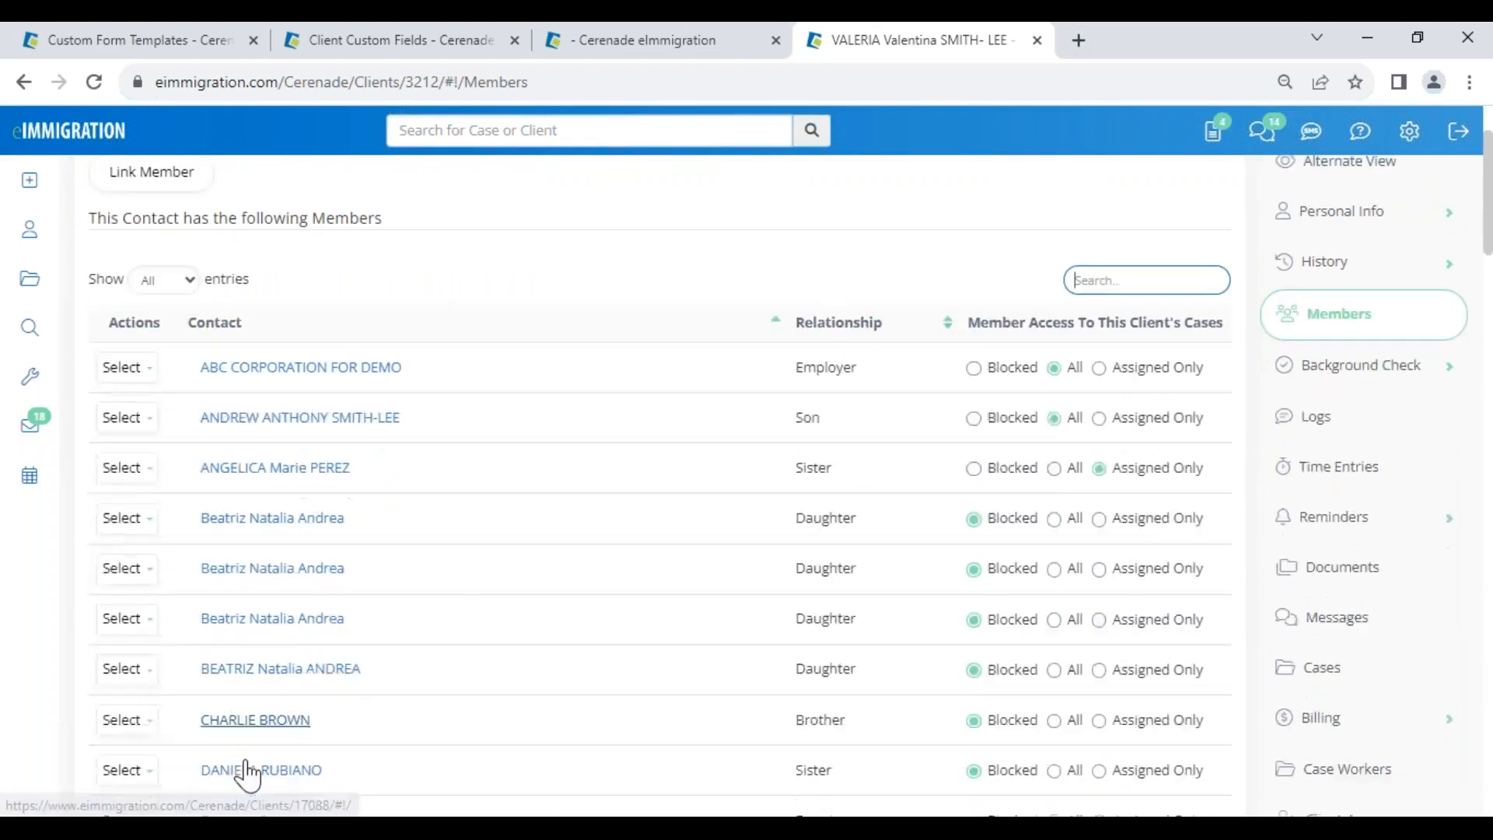
left_click(256, 731)
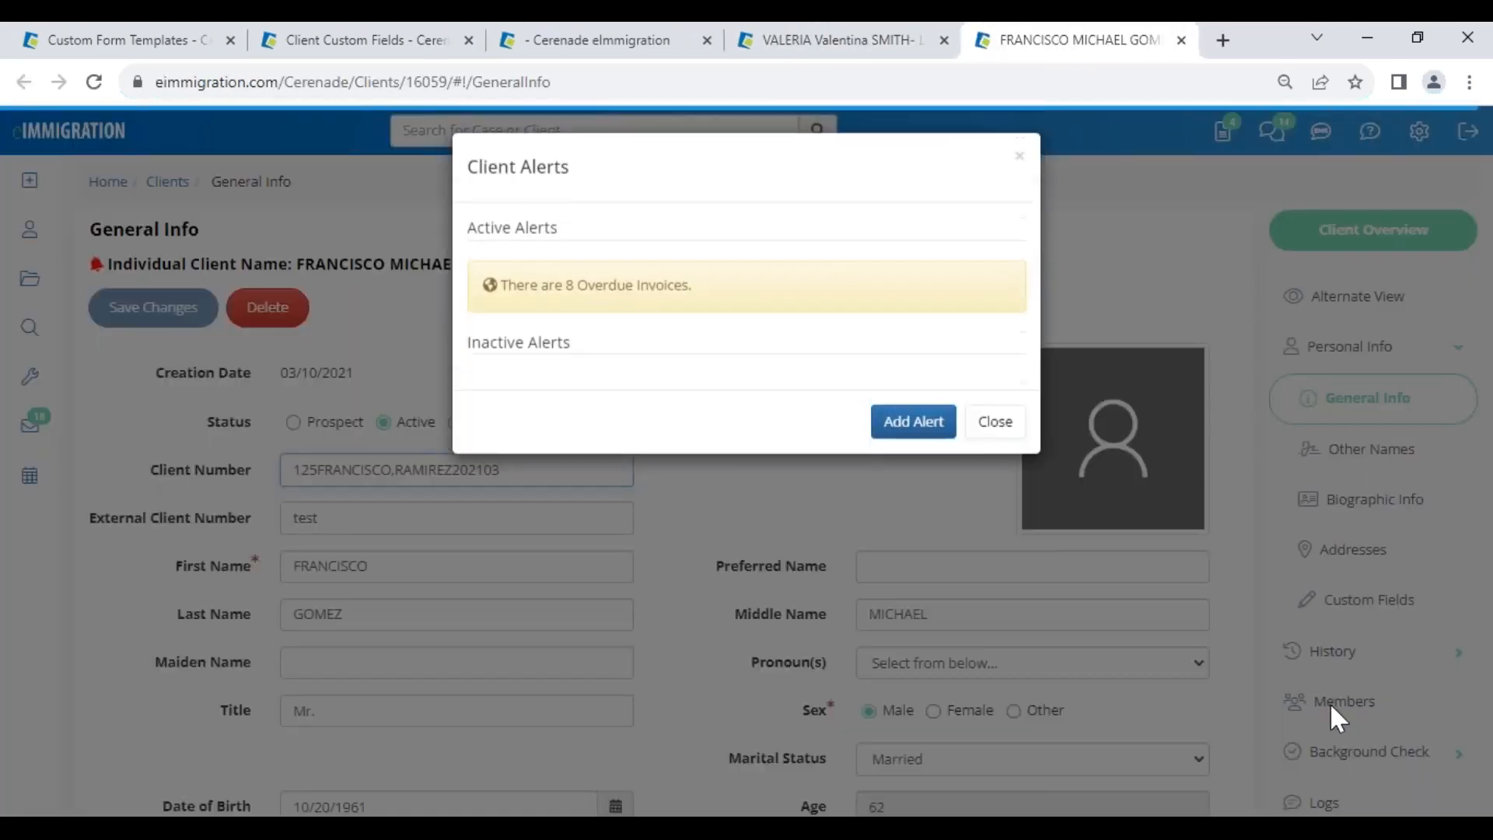
- Dismiss the spouse's client alerts, then find the daughter in the spouse's Members list and open her record
left_click(998, 426)
left_click(1312, 699)
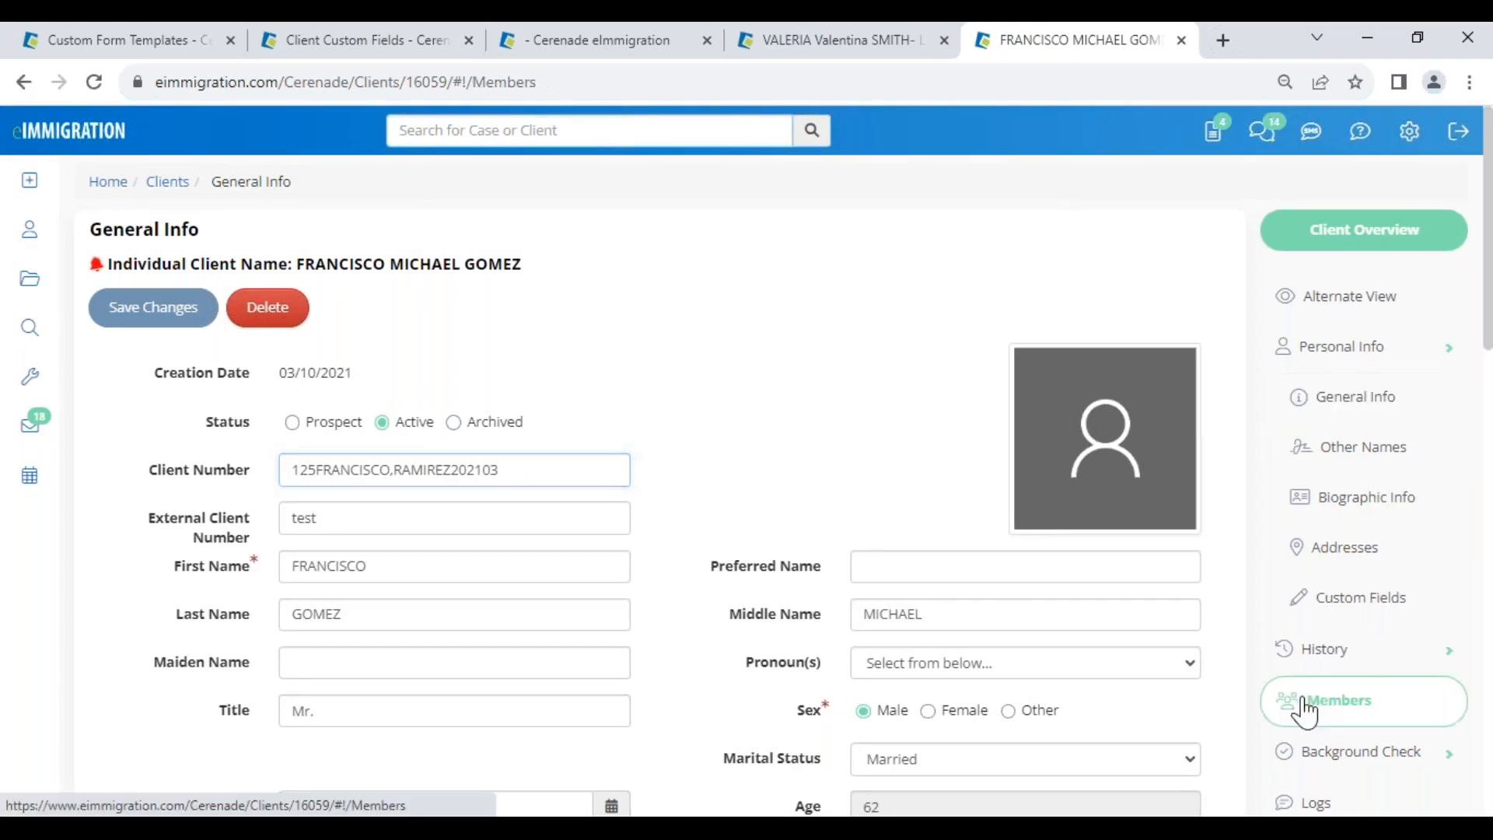
left_click(1119, 408)
type("mir")
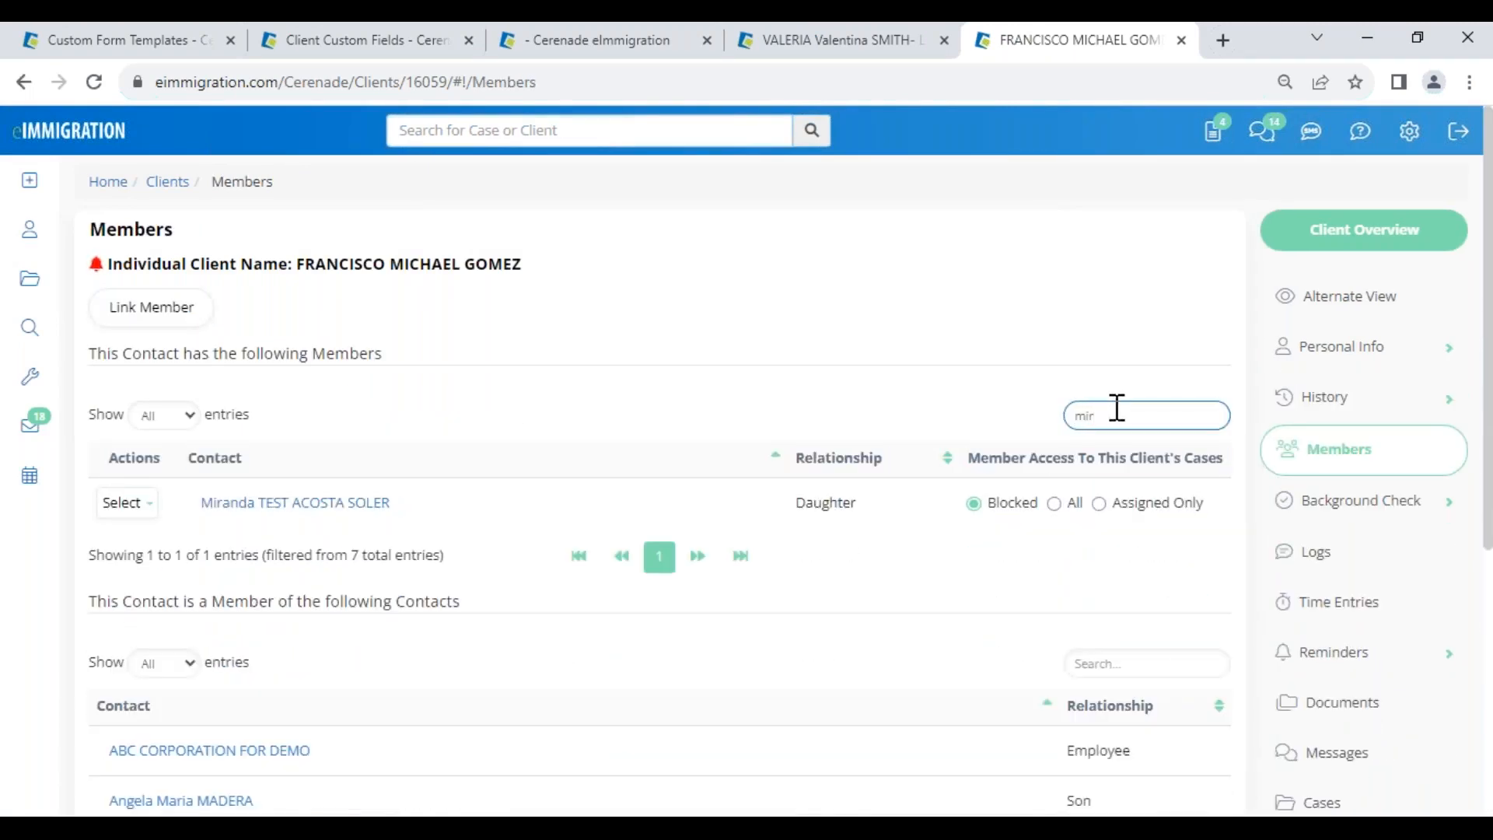
left_click(288, 503)
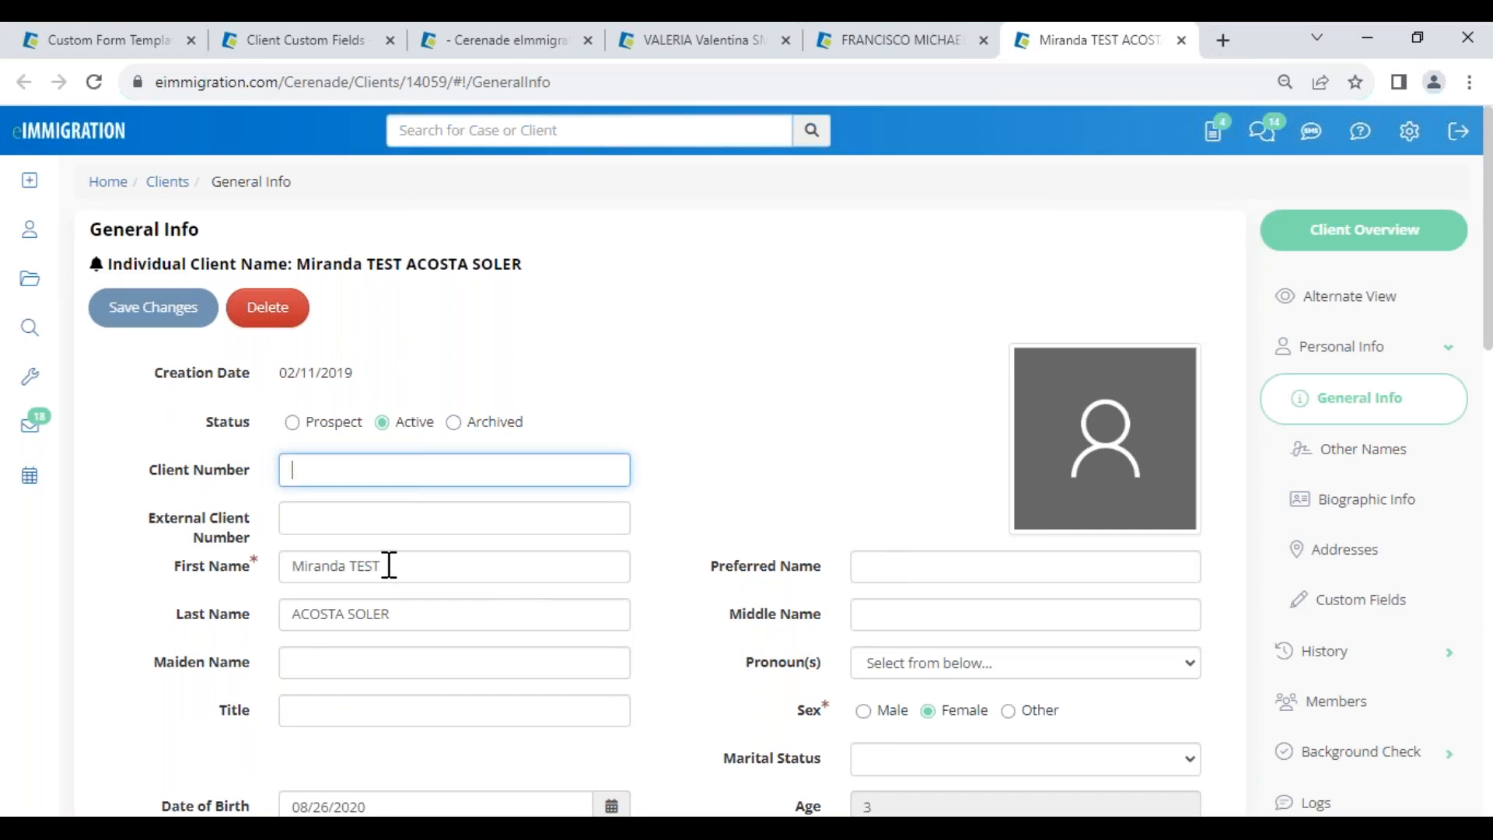
- Remove TEST from the daughter's First Name and enter a new date of birth in her General Info
left_click_drag(389, 565, 352, 557)
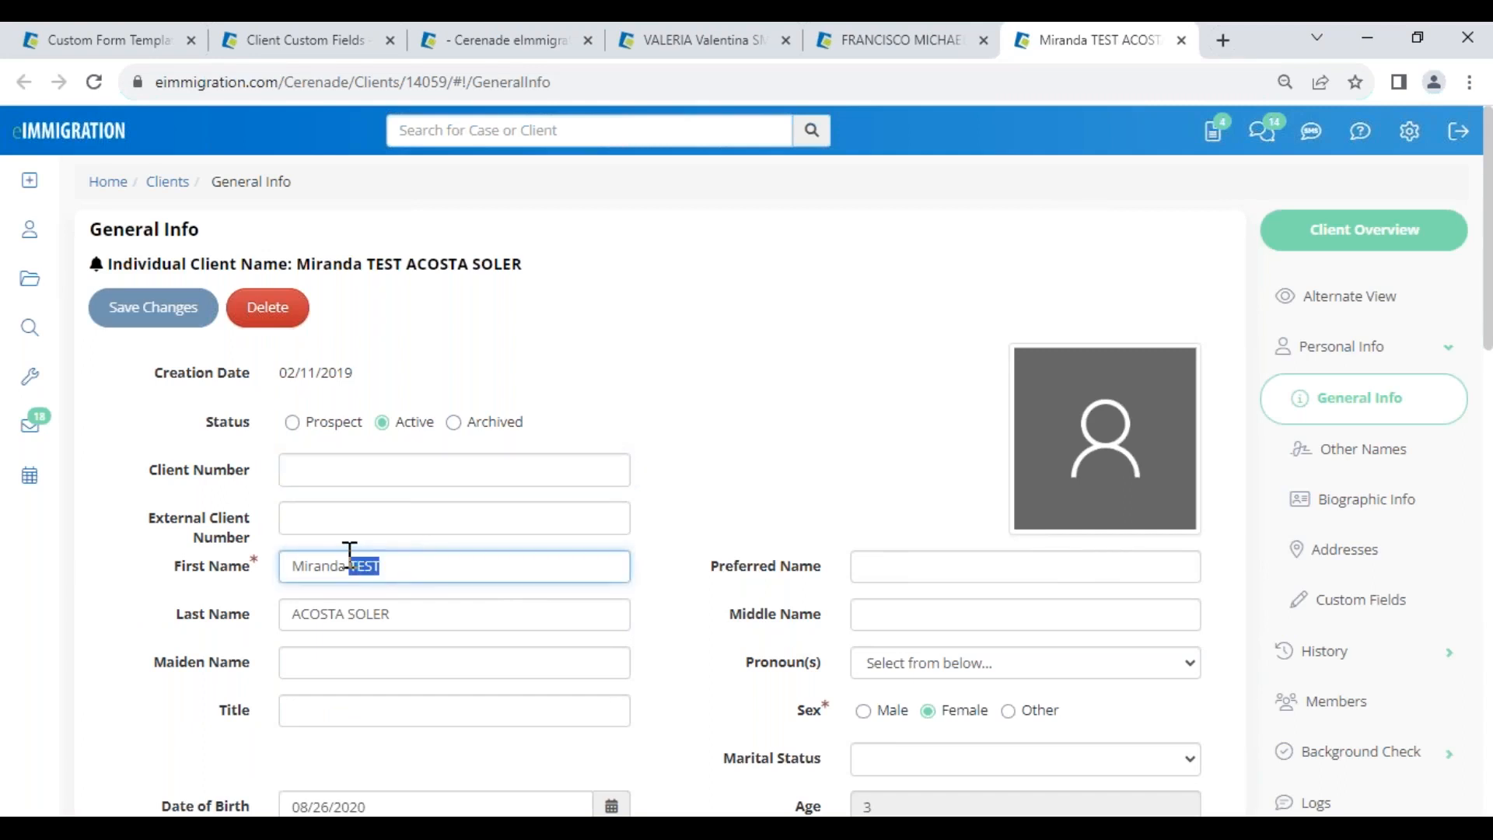
key("BackSpace")
scroll(416, 626, "down", 3)
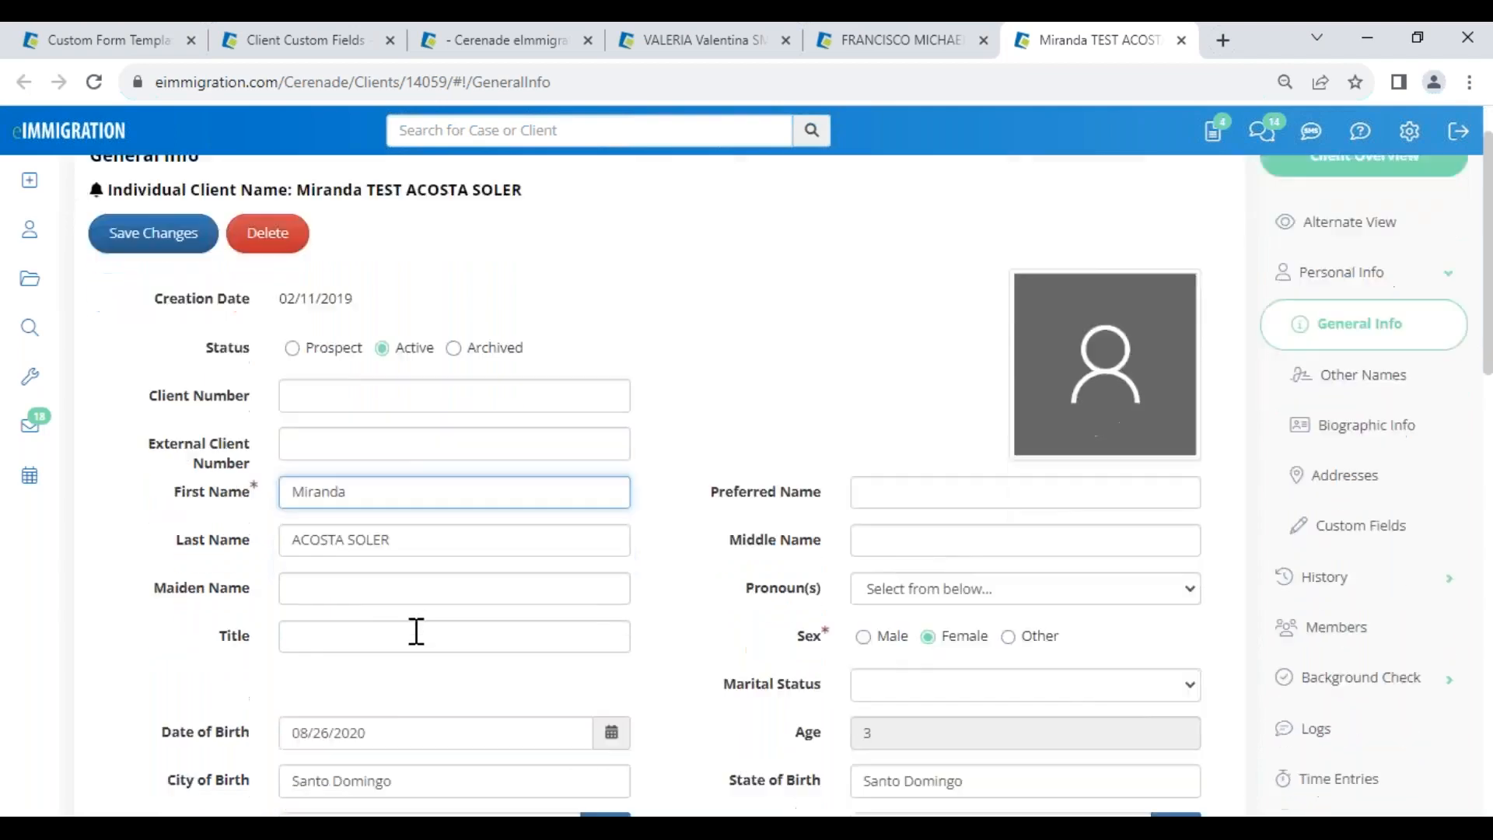
left_click(357, 589)
type("10/20/1961")
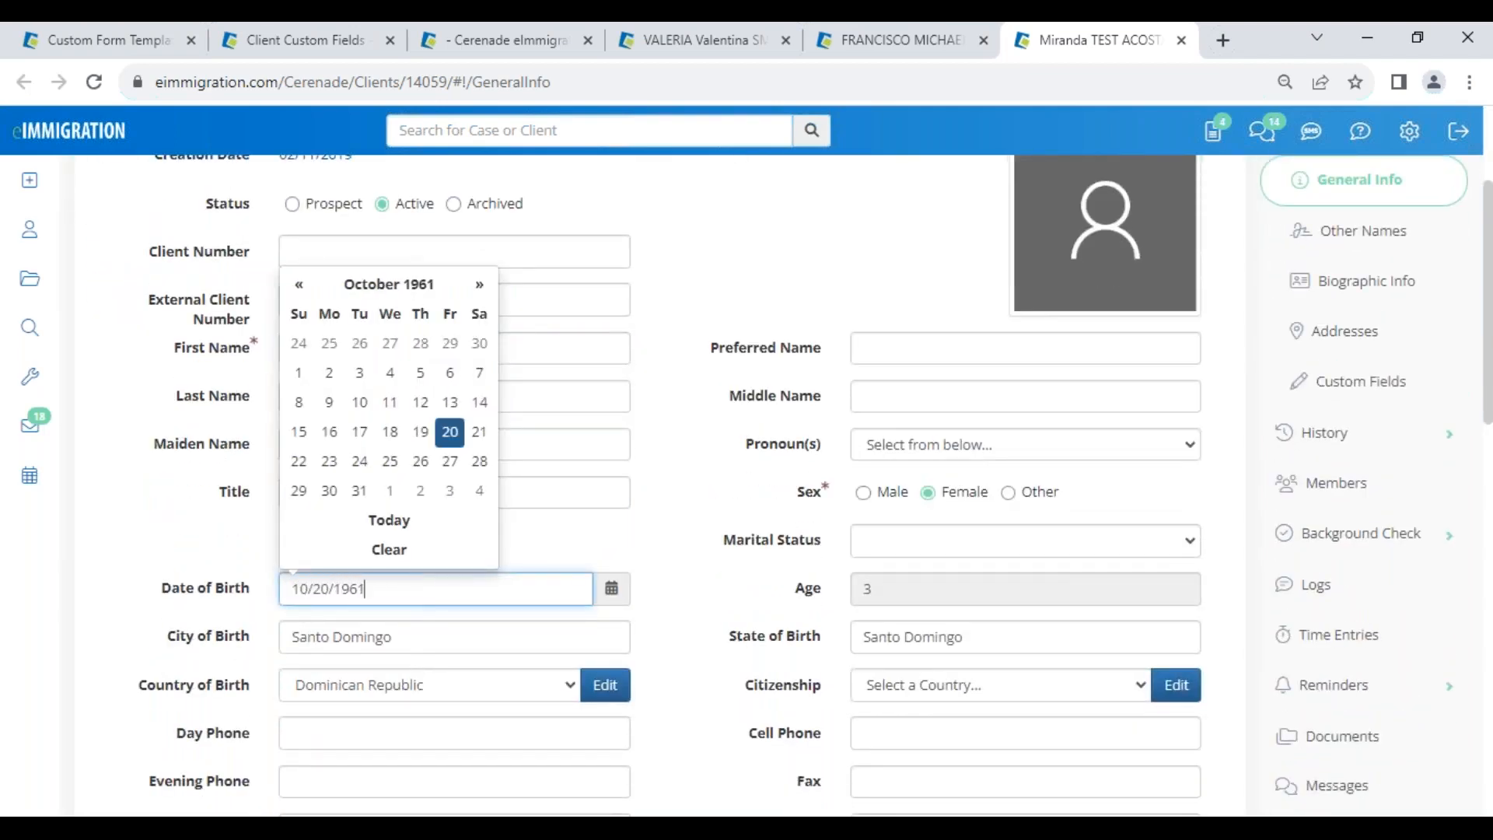
- Save the daughter's updated client record and return to the I-864 form in the case
left_click(147, 490)
scroll(257, 400, "up", 1)
left_click(160, 226)
left_click(550, 43)
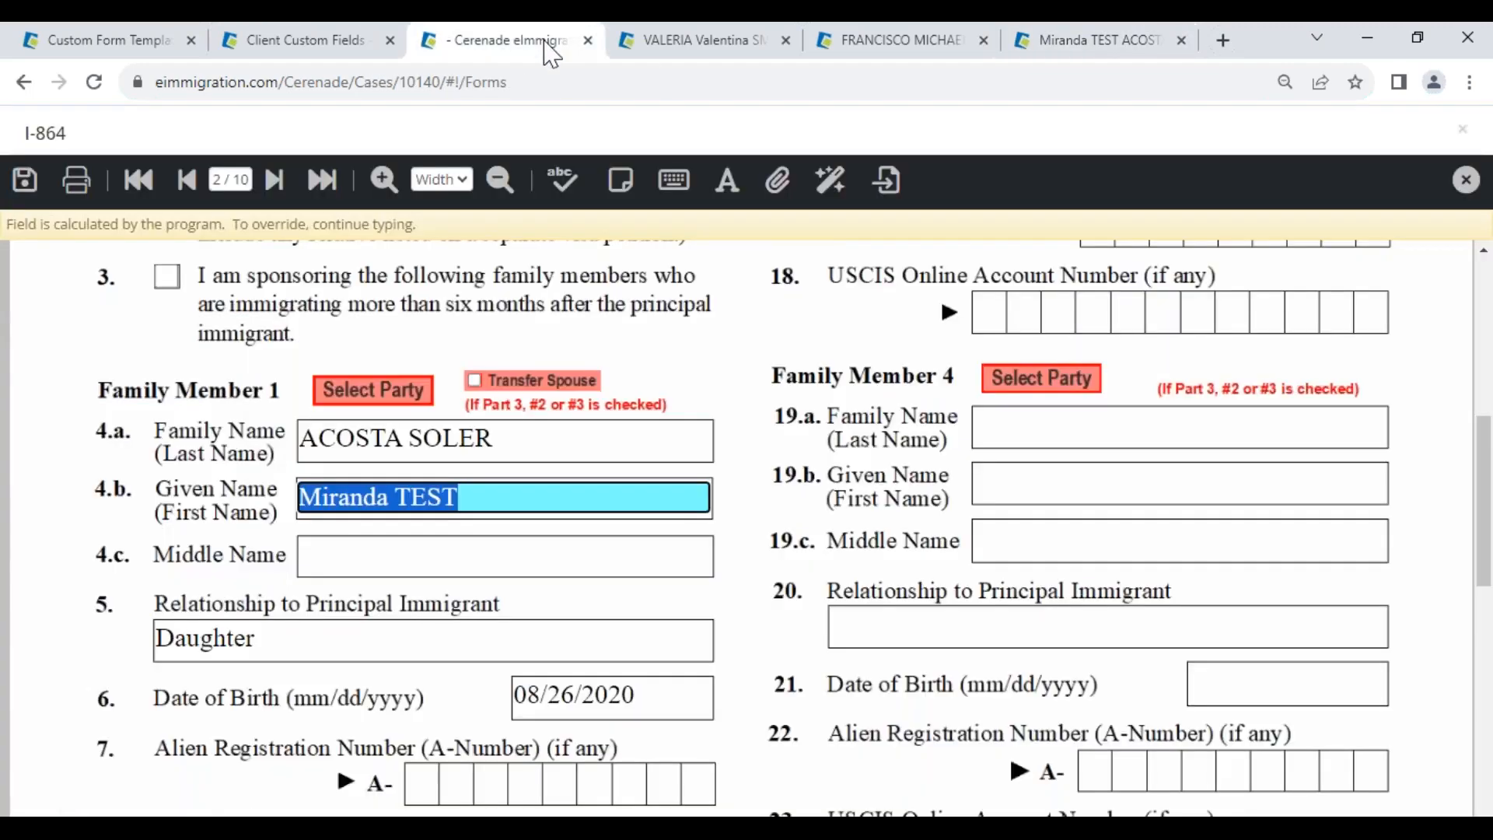
- Repopulate Family Member 1 on the I-864 with the daughter listed under the spouse, acknowledge the locked regions, and check the filled fields
left_click(371, 393)
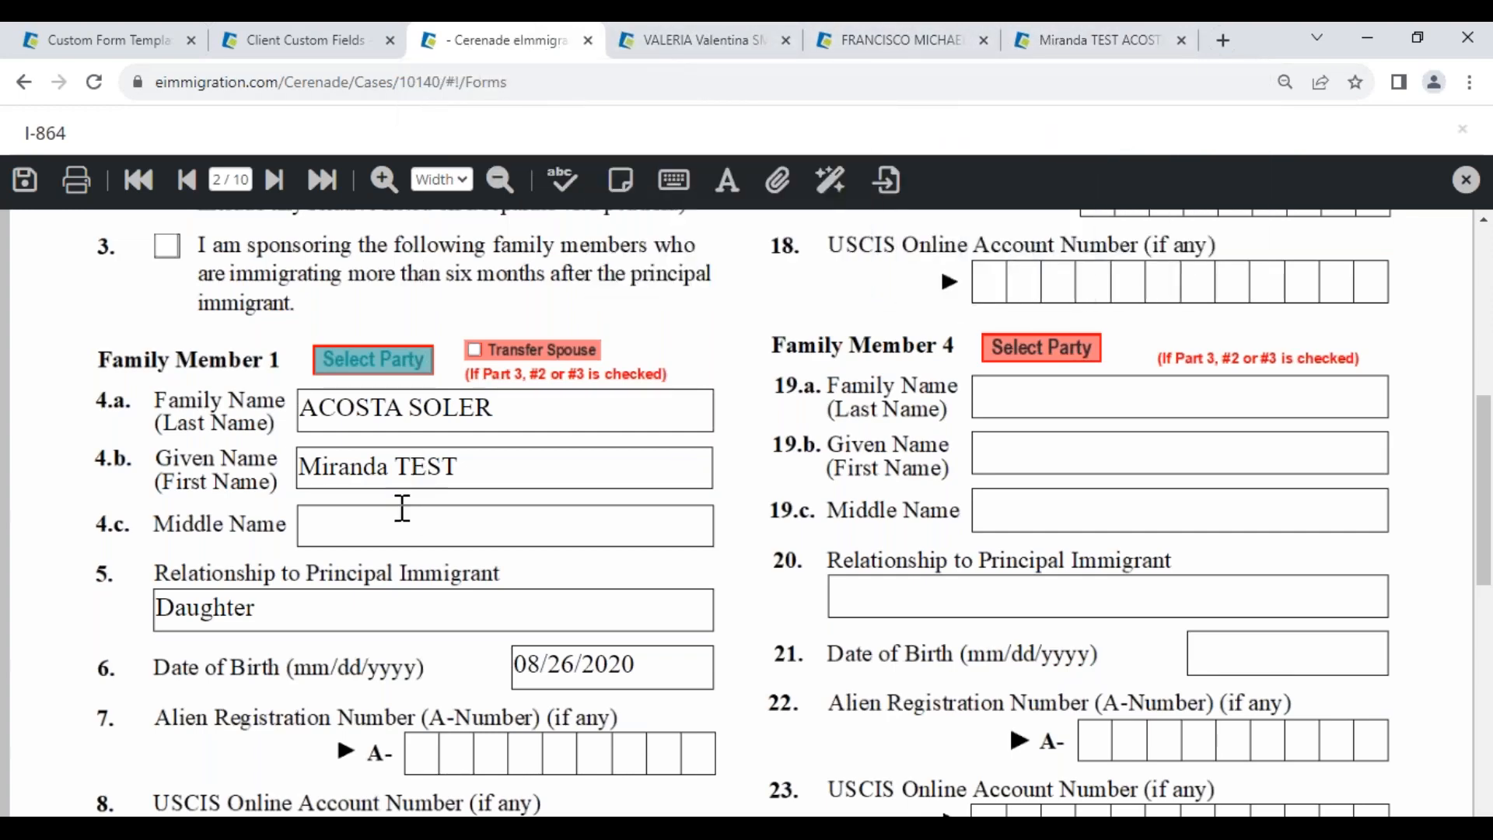
left_click(377, 365)
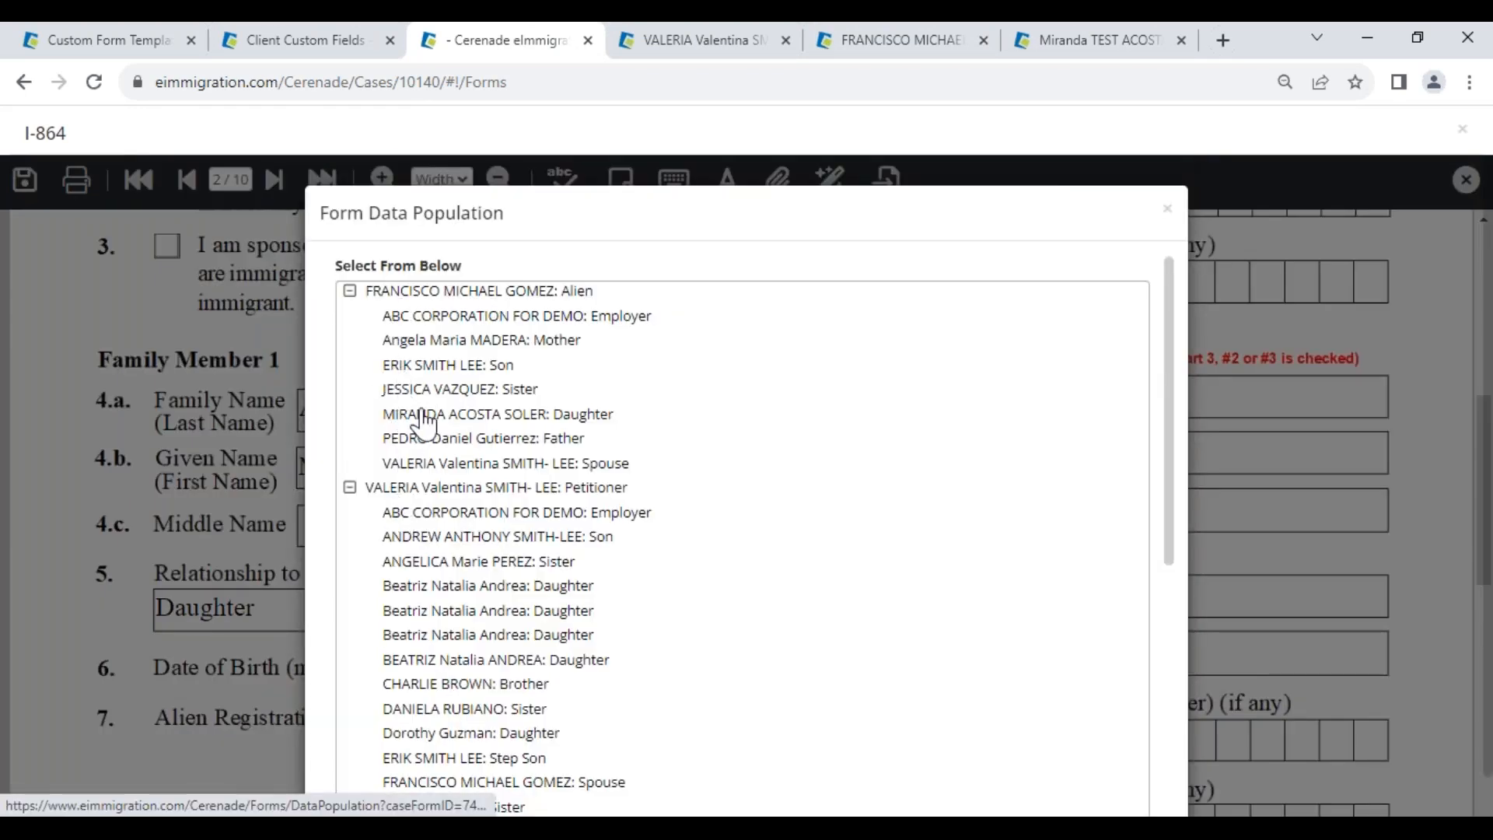
left_click(433, 418)
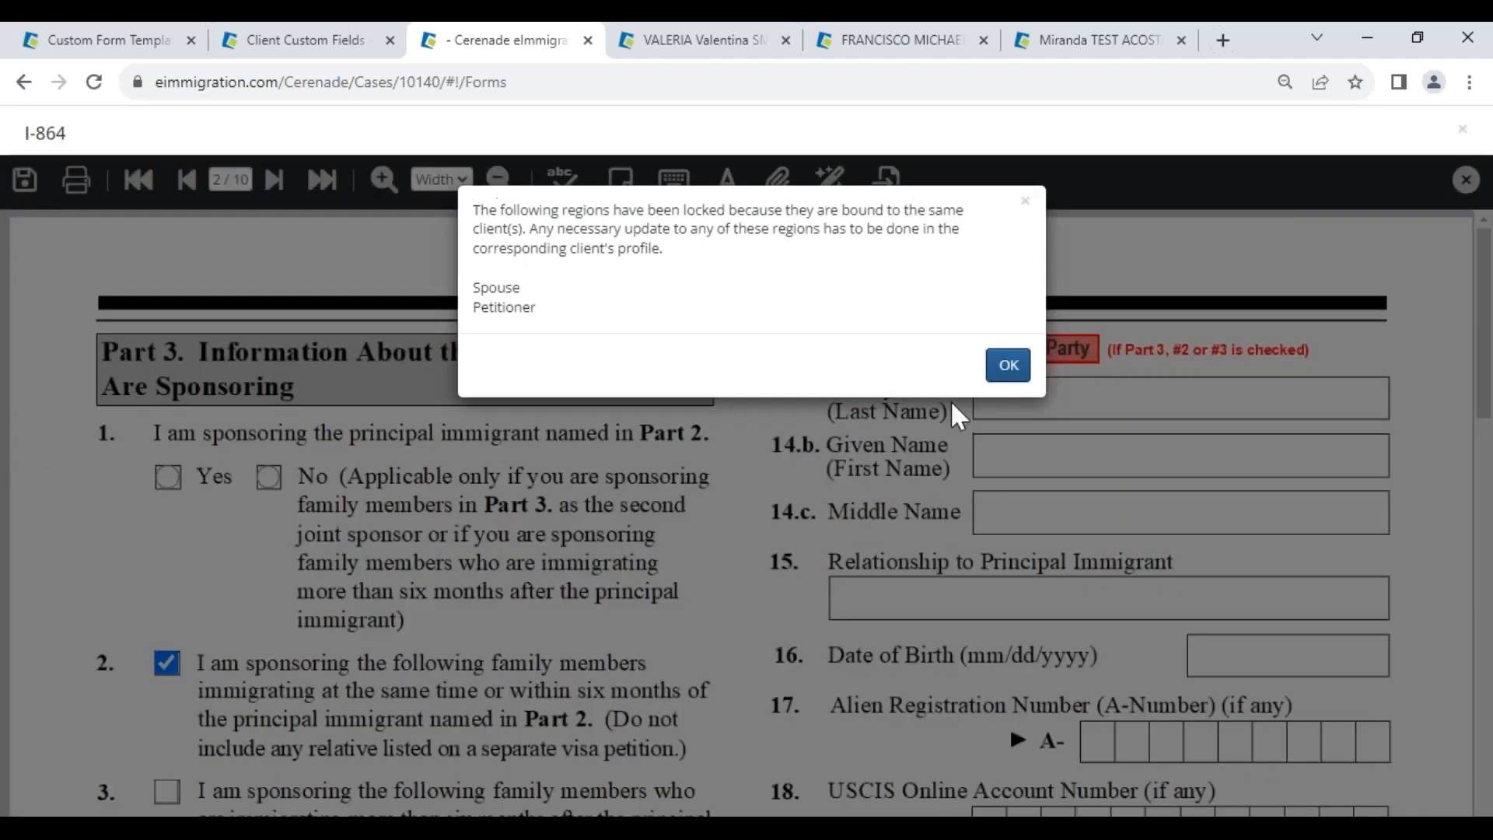
left_click(1008, 365)
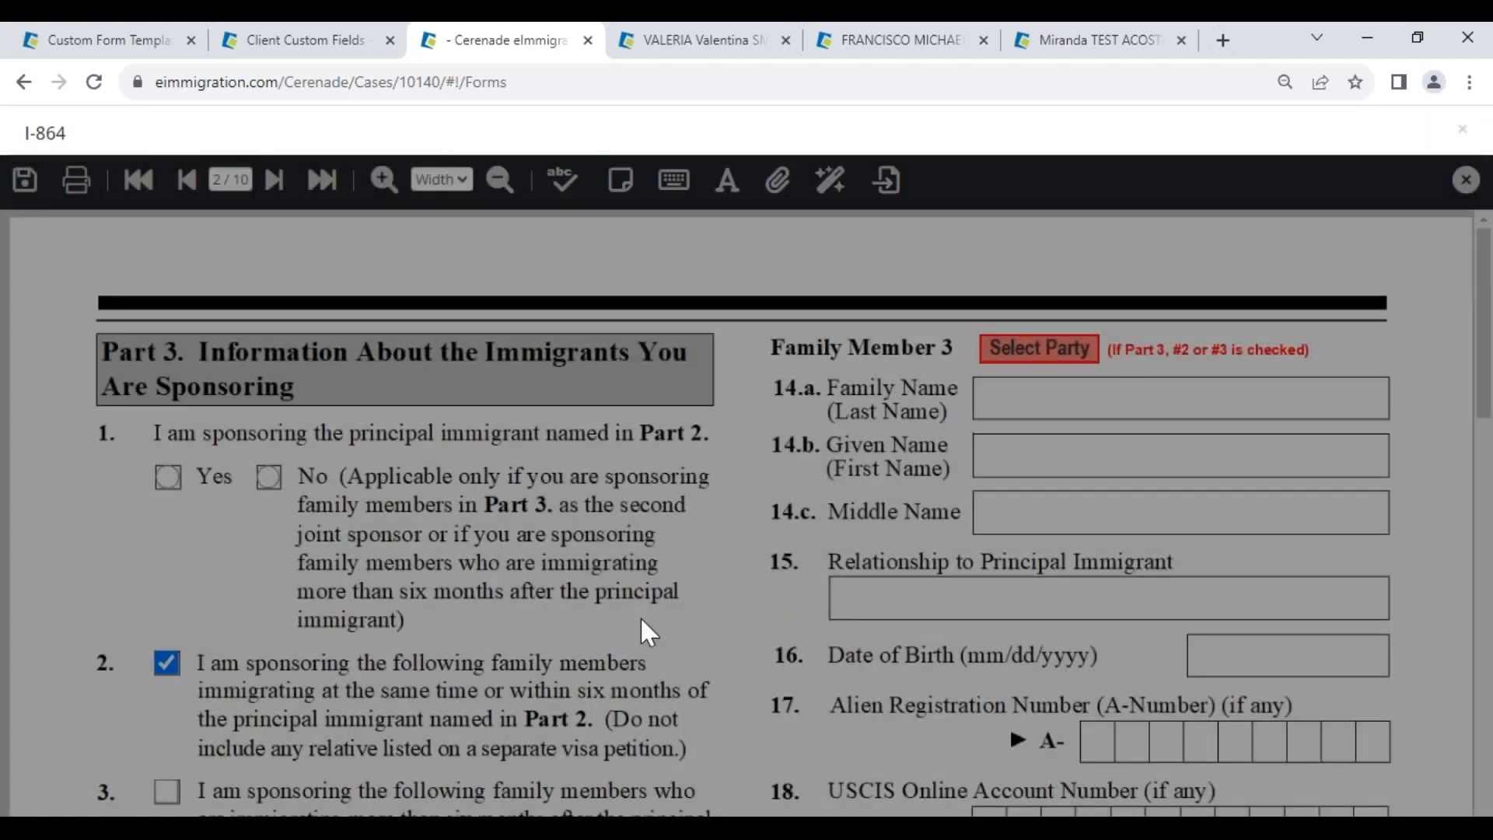
scroll(641, 616, "down", 7)
left_click(649, 656)
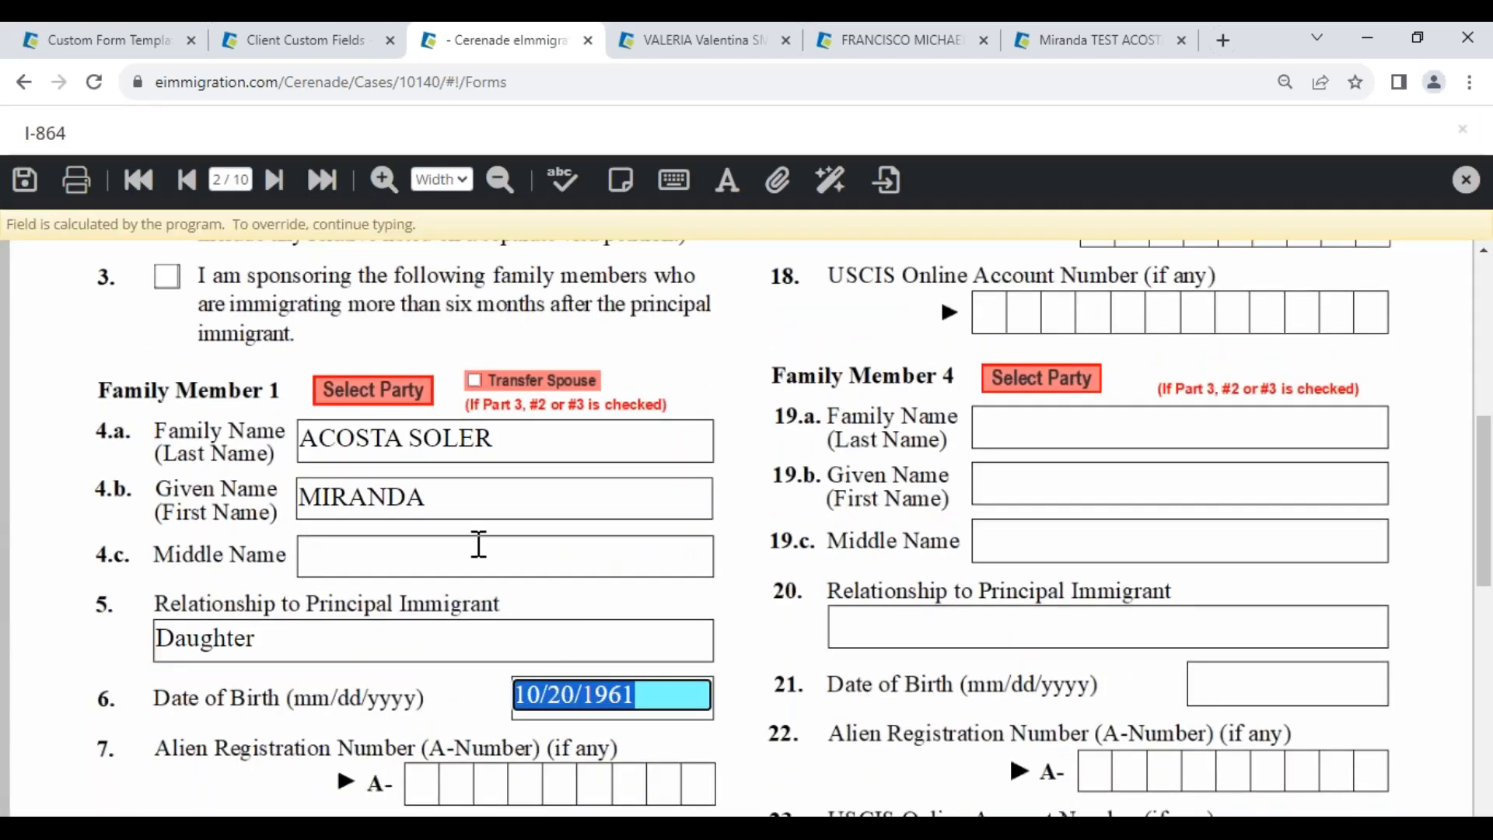
left_click(378, 443)
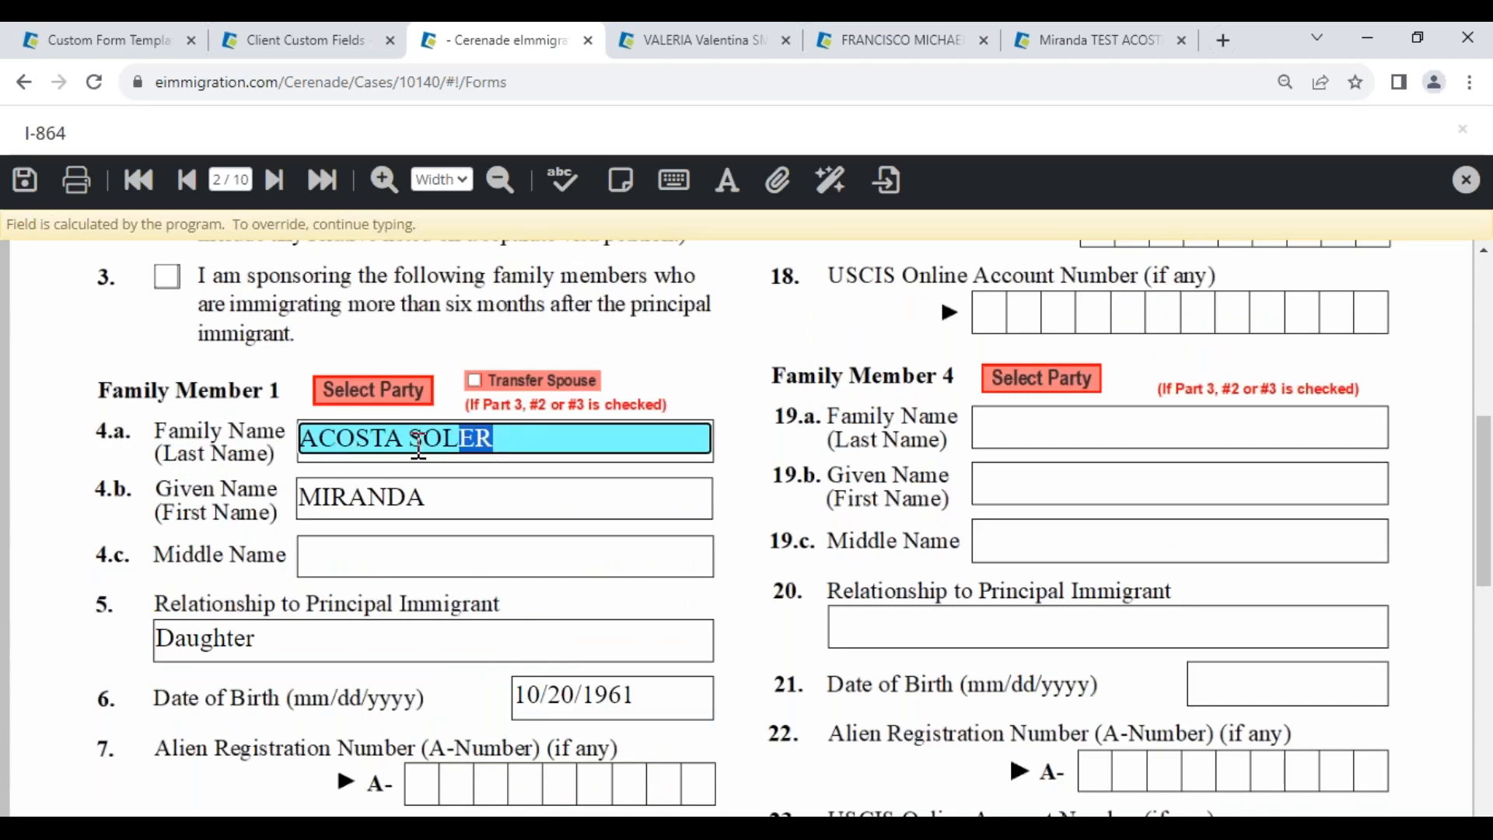
left_click(745, 438)
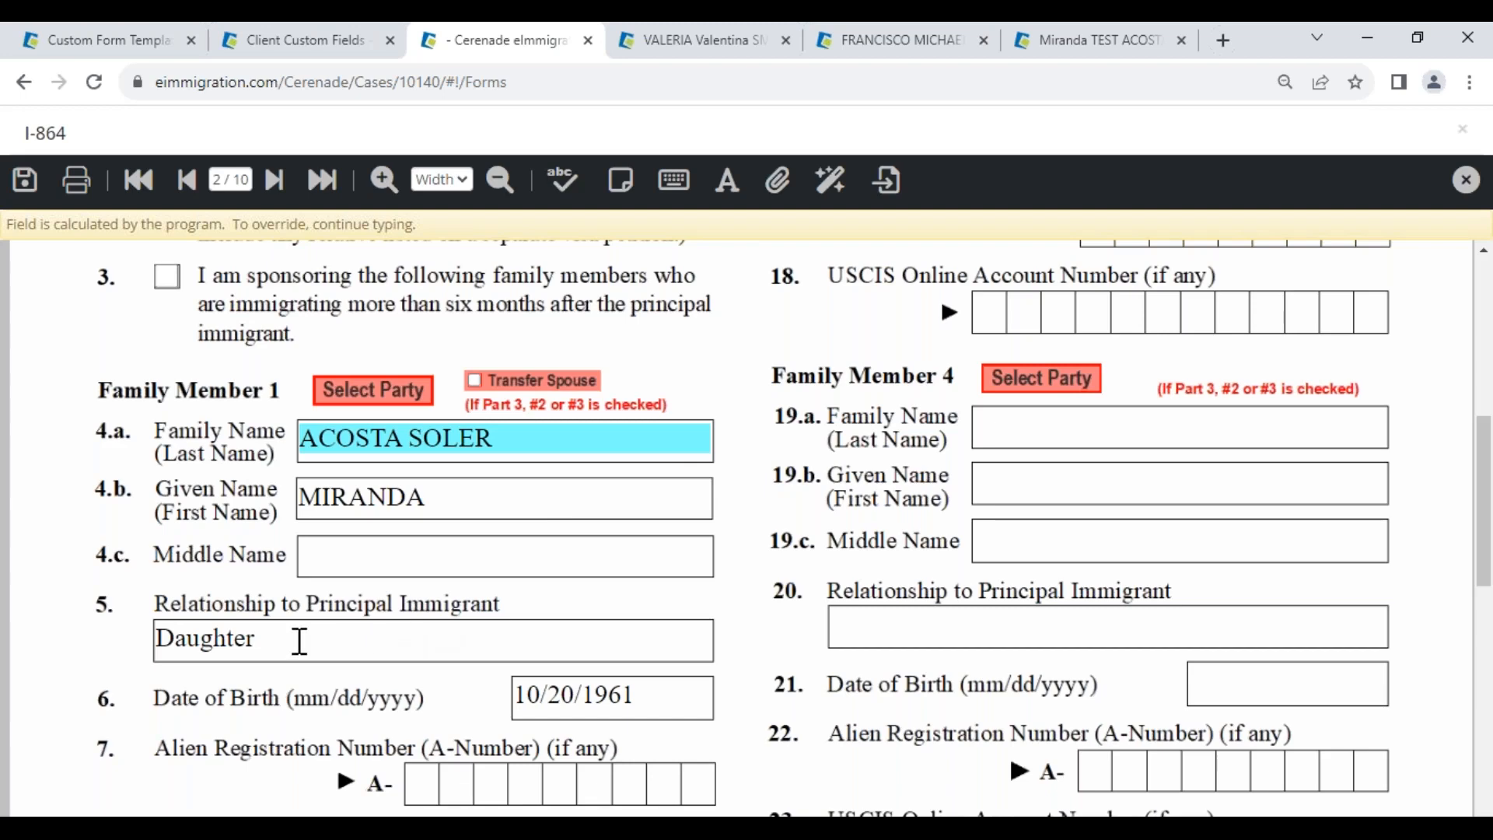
- Override Family Member 1's Given Name by appending "asdsfsdfsdf", and restore the field's calculated value
left_click(440, 496)
type("asdsfsdfsdf")
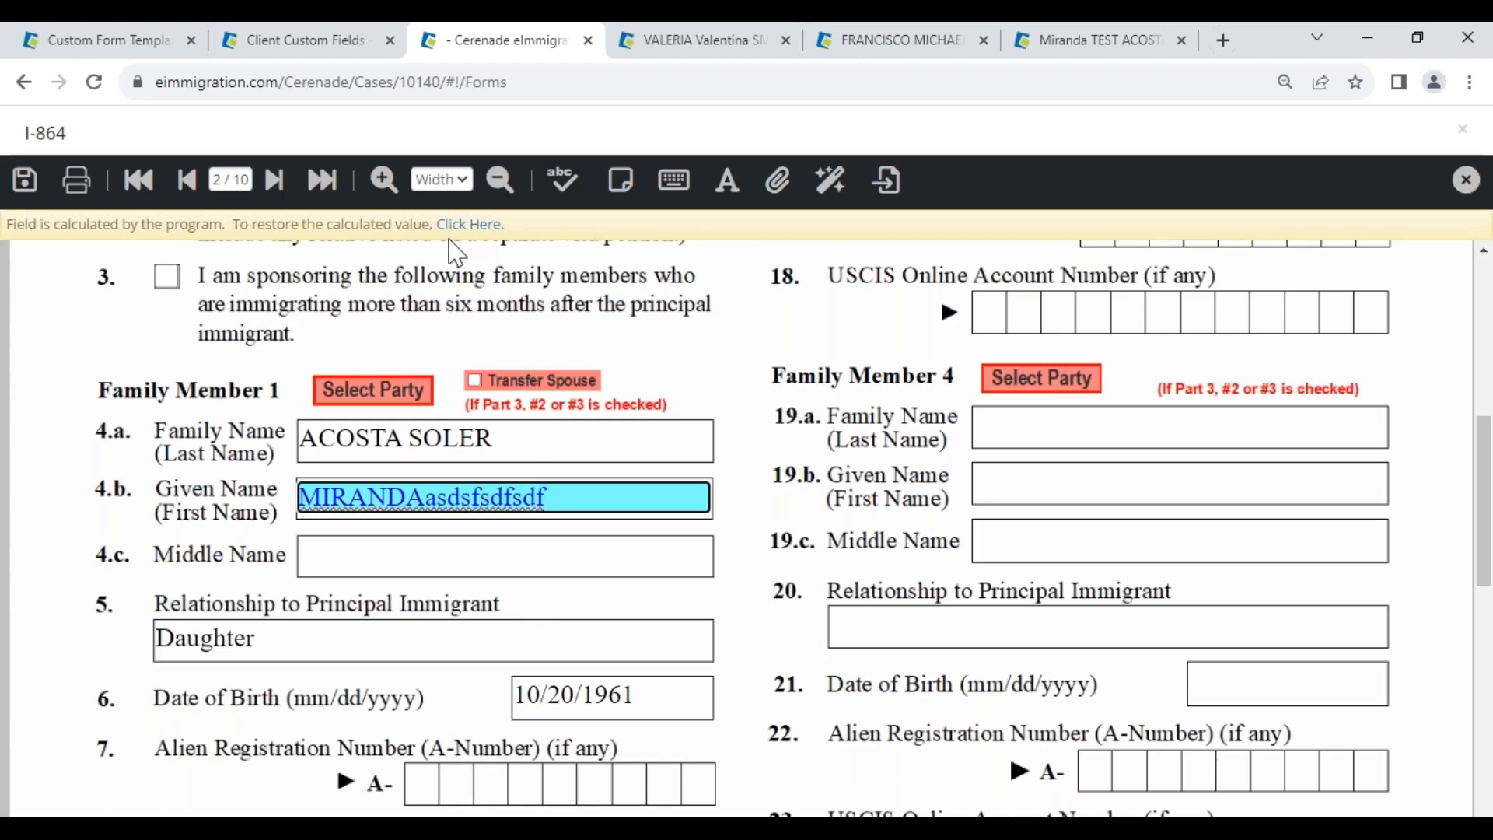
left_click(469, 224)
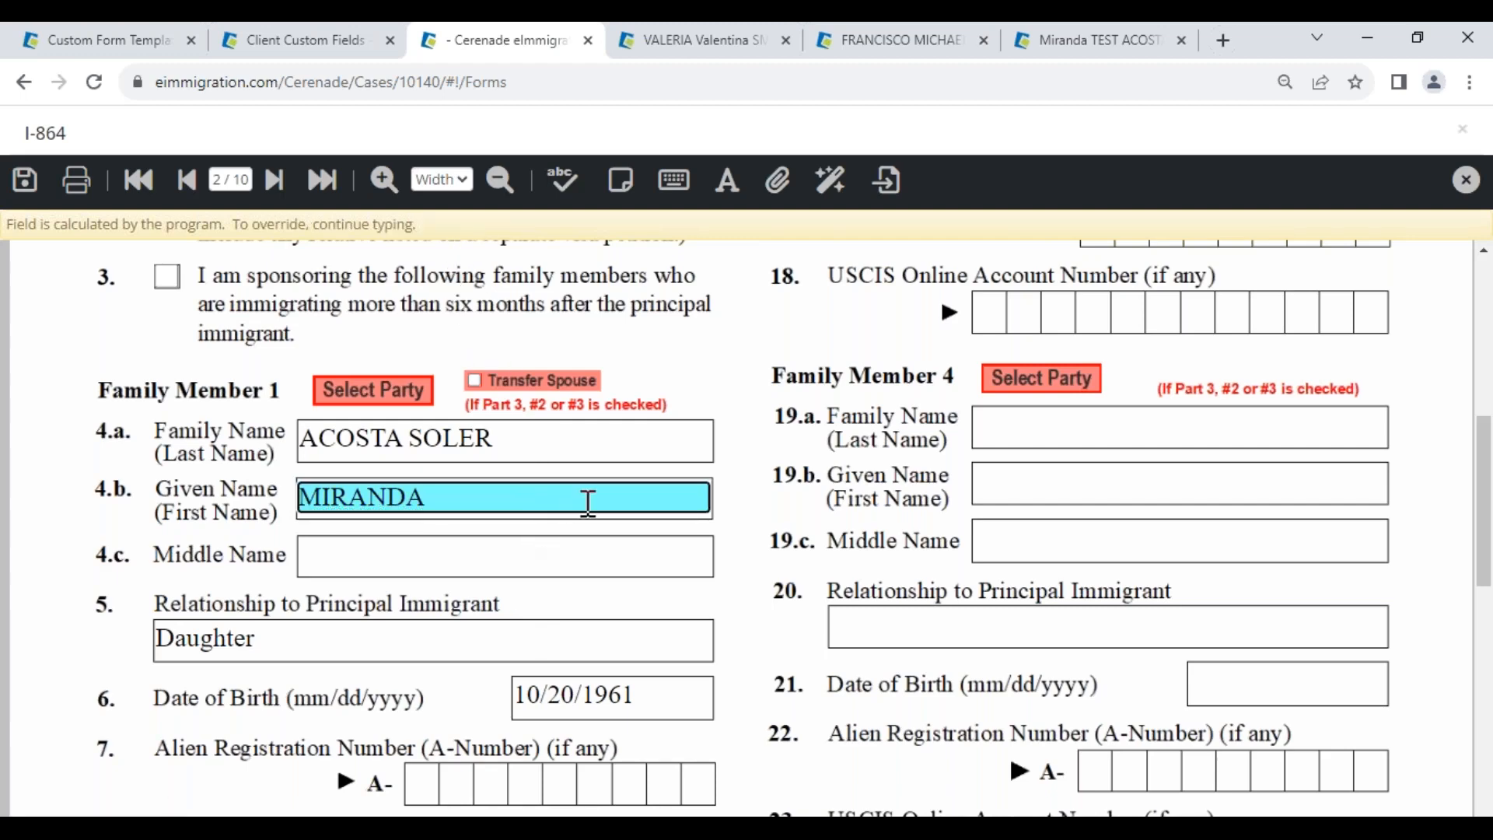
- Add a sticky note reading "test" to page 2 and move it beside Family Member 1's relationship and date of birth fields
left_click(620, 181)
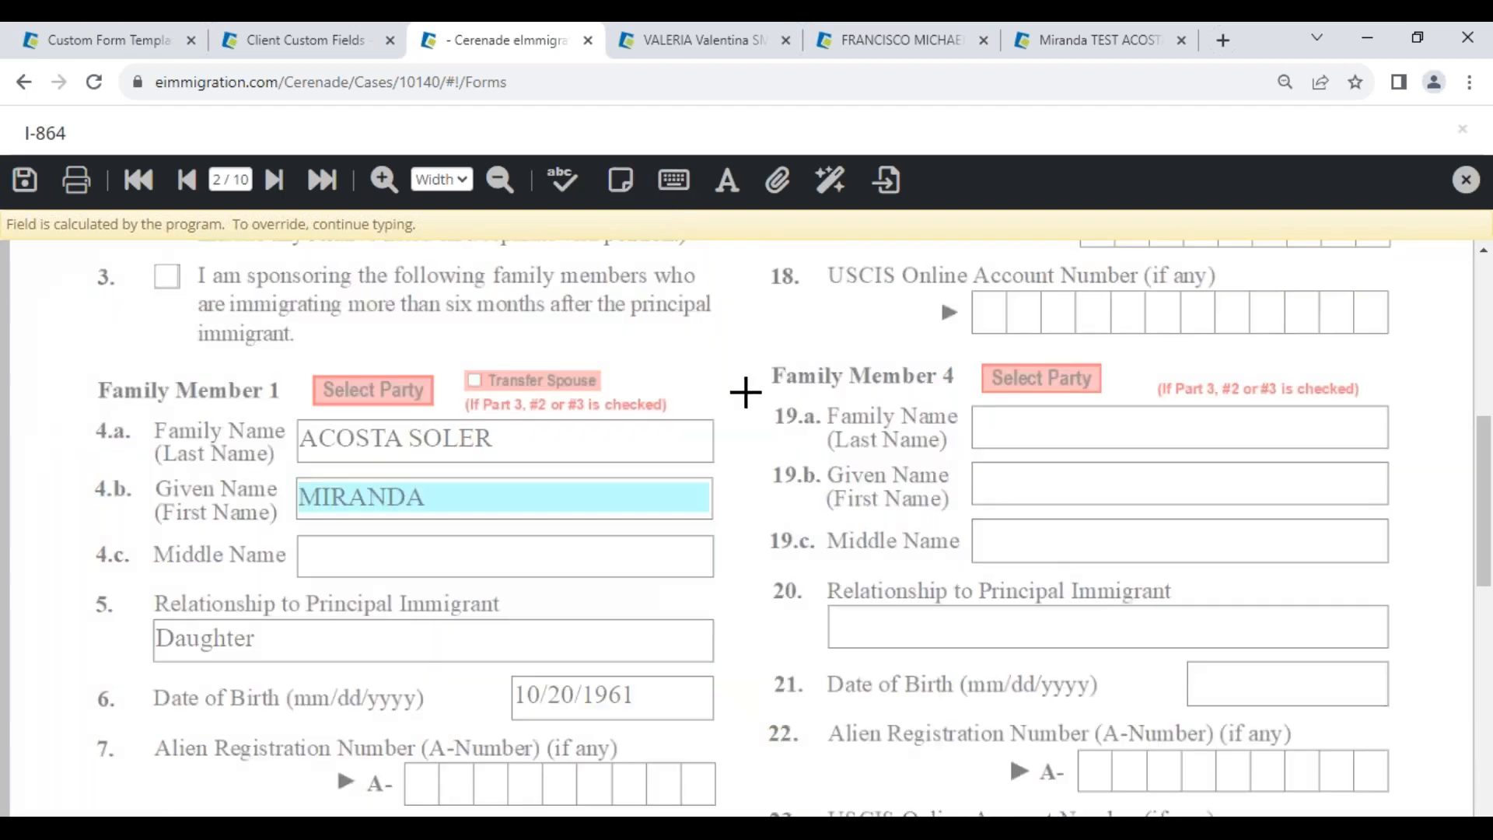
left_click(747, 398)
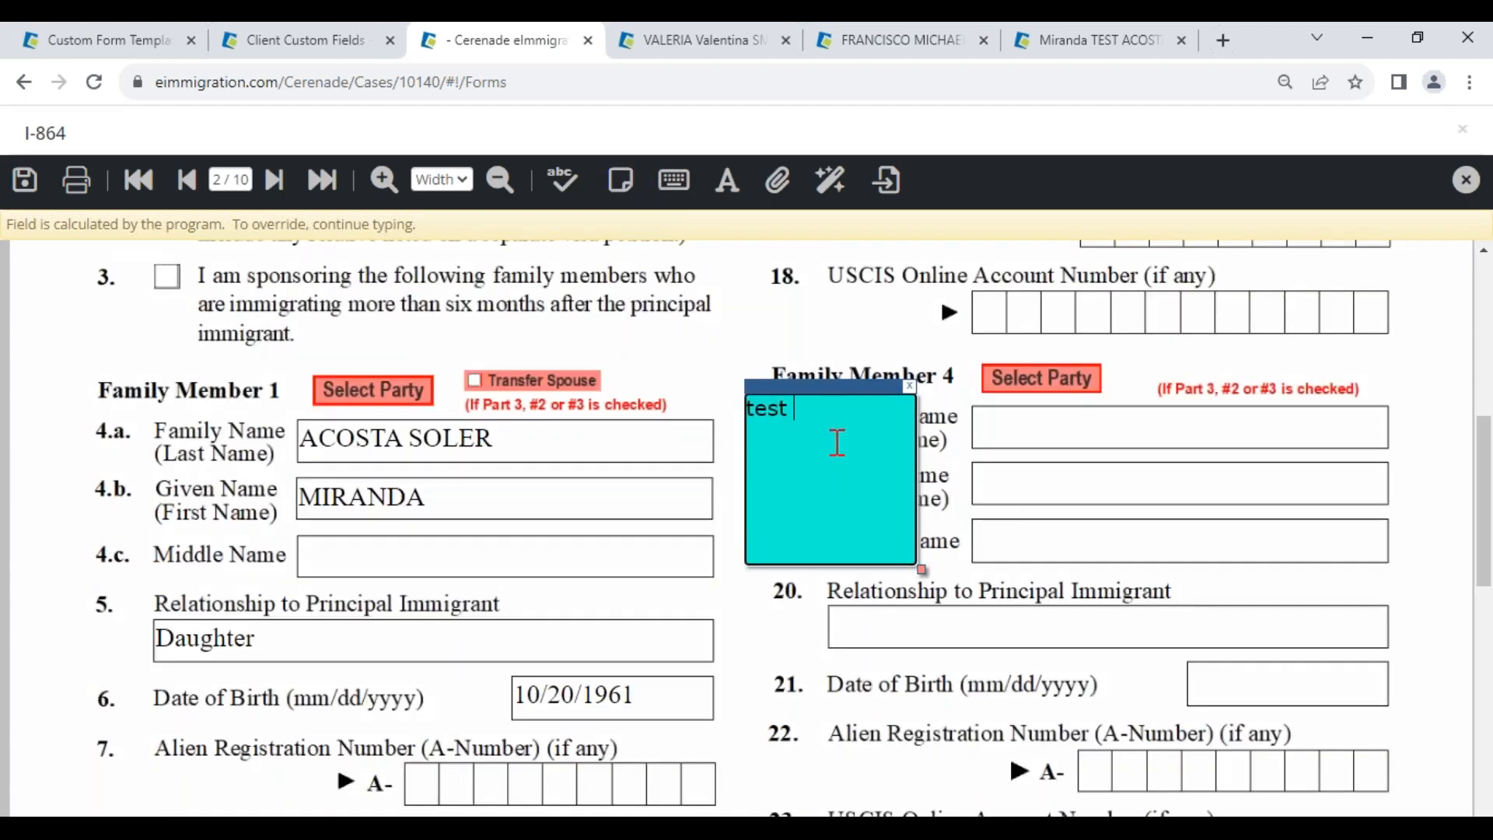
left_click_drag(820, 387, 793, 590)
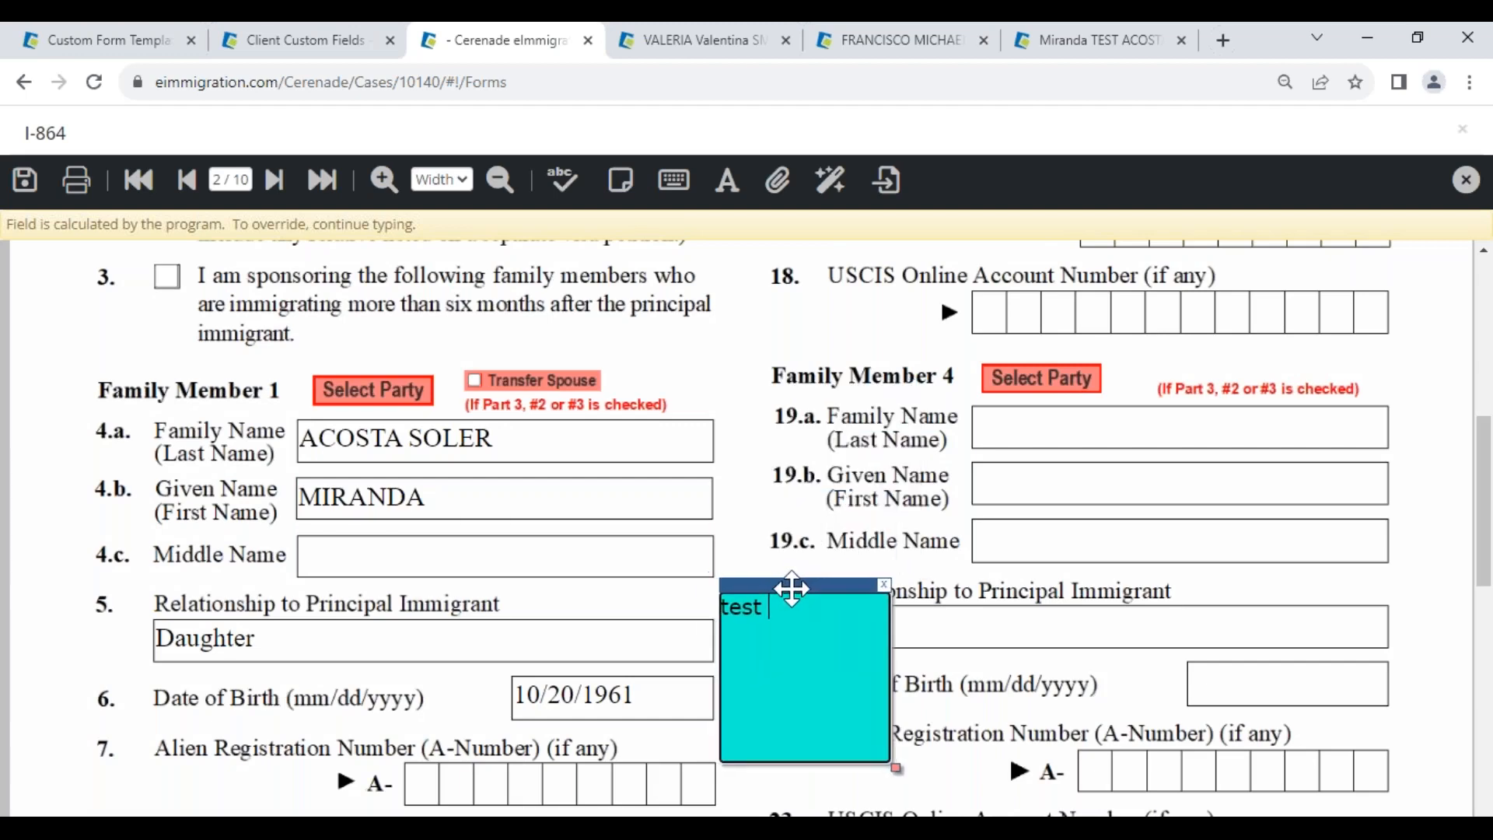
- Add type-anywhere text "asasfsd" to page 2 and place it beside Family Member 1's given name
left_click(667, 183)
left_click(371, 536)
type("asasfsd")
left_click_drag(433, 532, 496, 489)
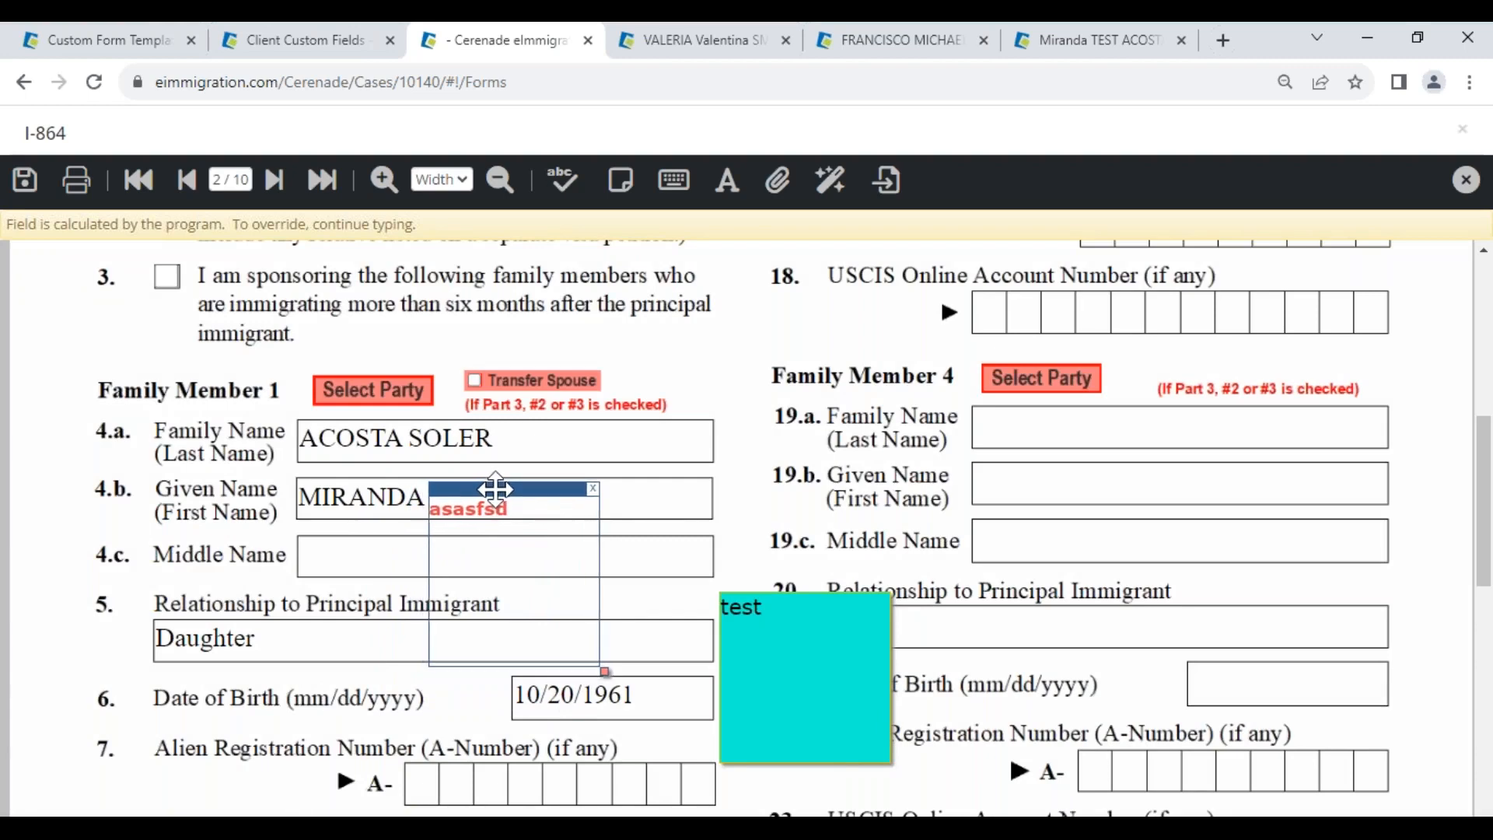
- Open the form's print settings, turn off printing of sticky notes and type anywheres, and cancel without printing
left_click(75, 179)
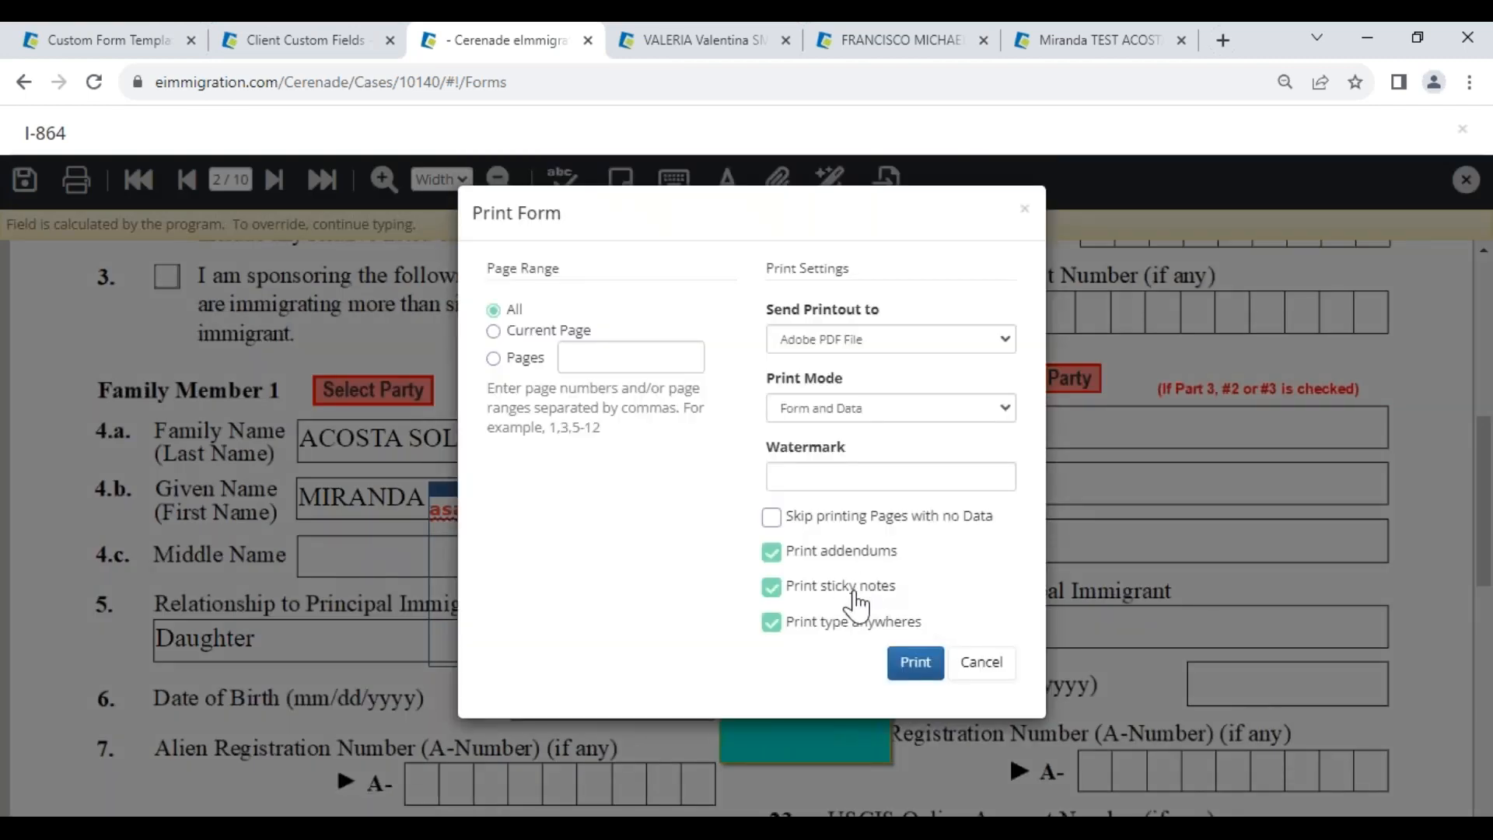
left_click(834, 596)
left_click(836, 626)
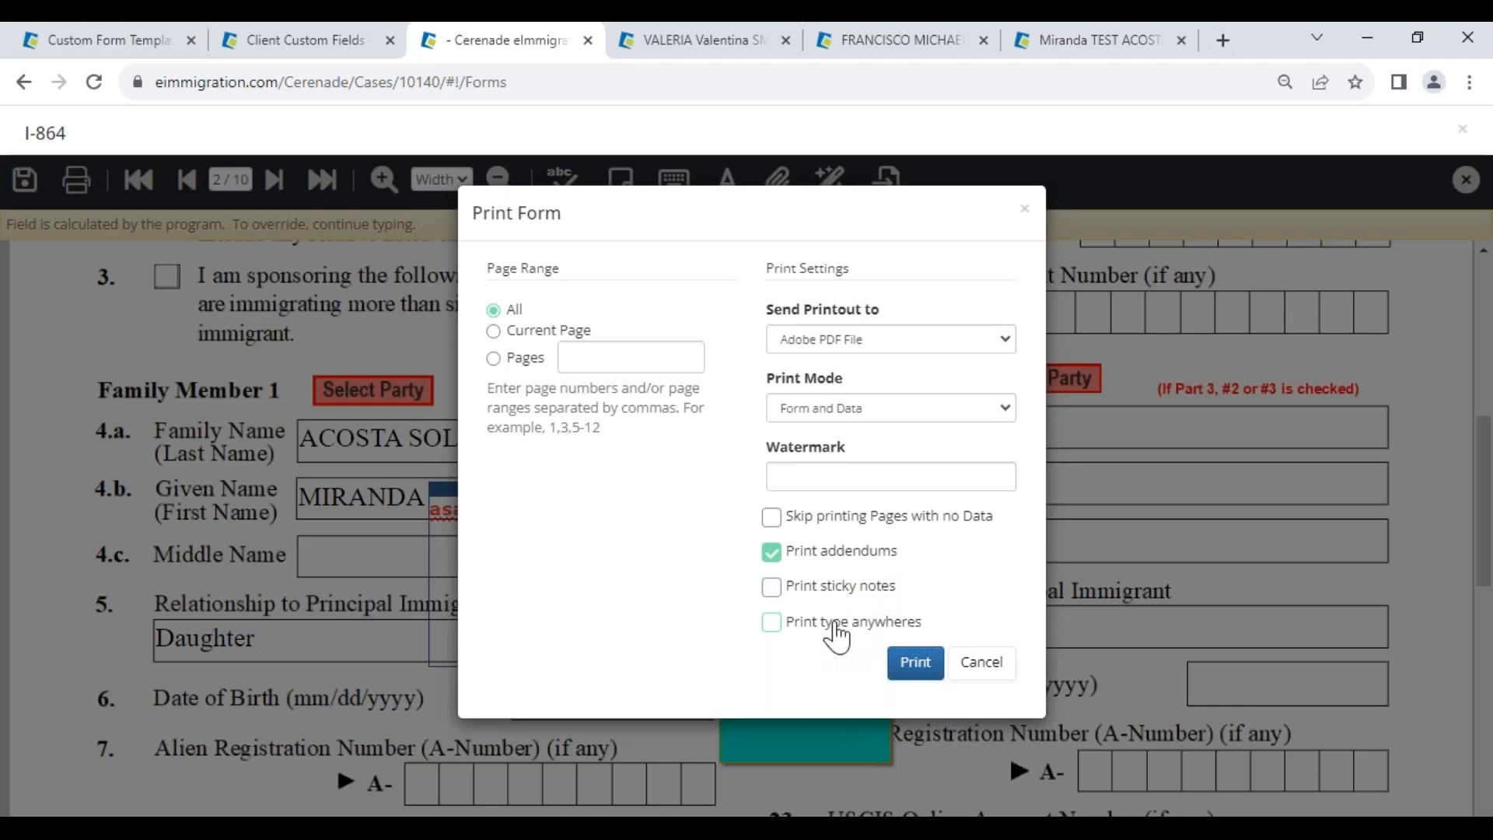
left_click(972, 662)
- Check the additional entries available for Part 11 on the I-864's last page and cancel the selection
left_click(322, 181)
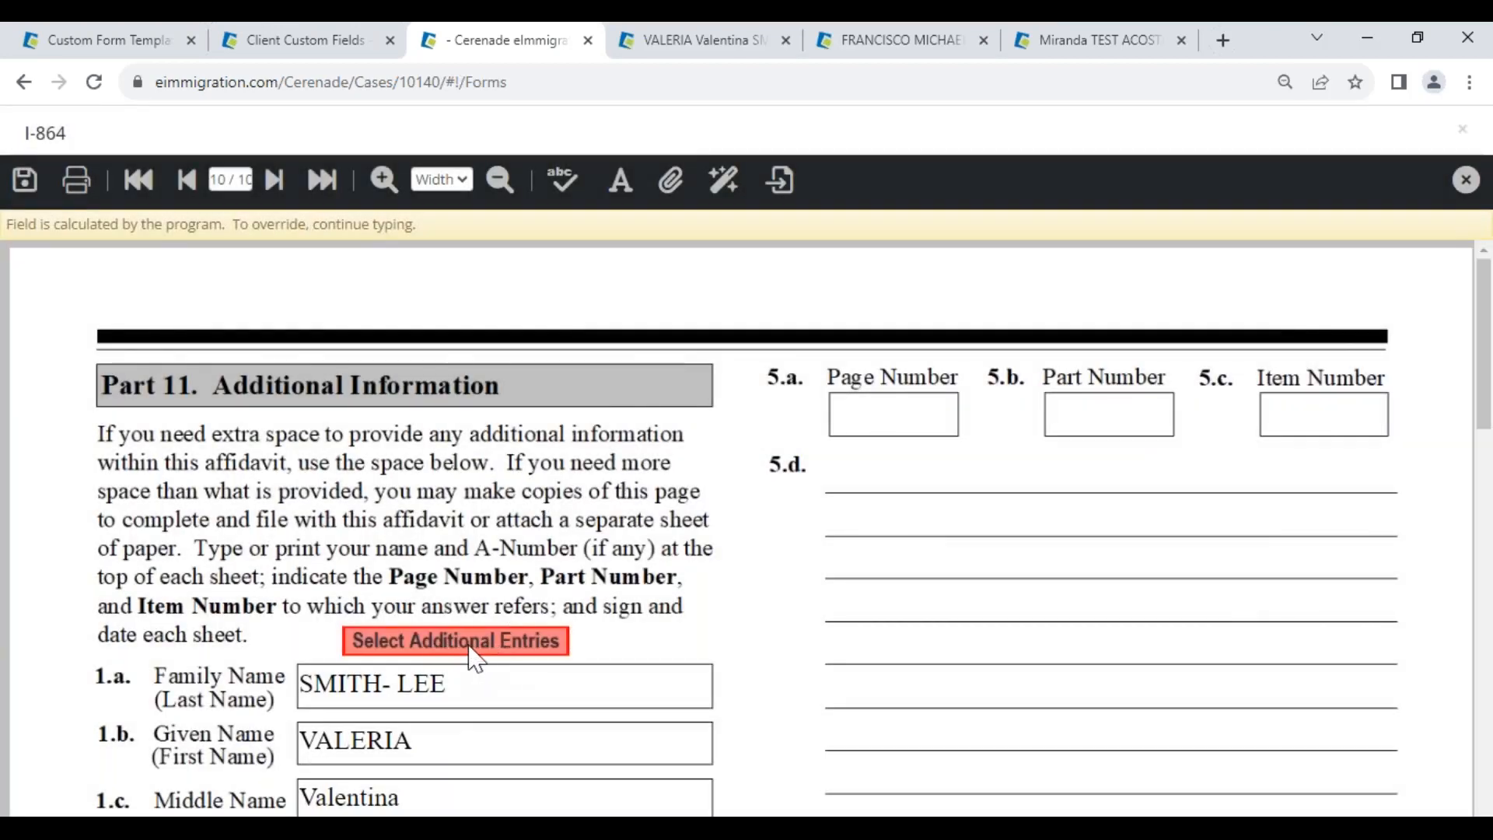
left_click(491, 619)
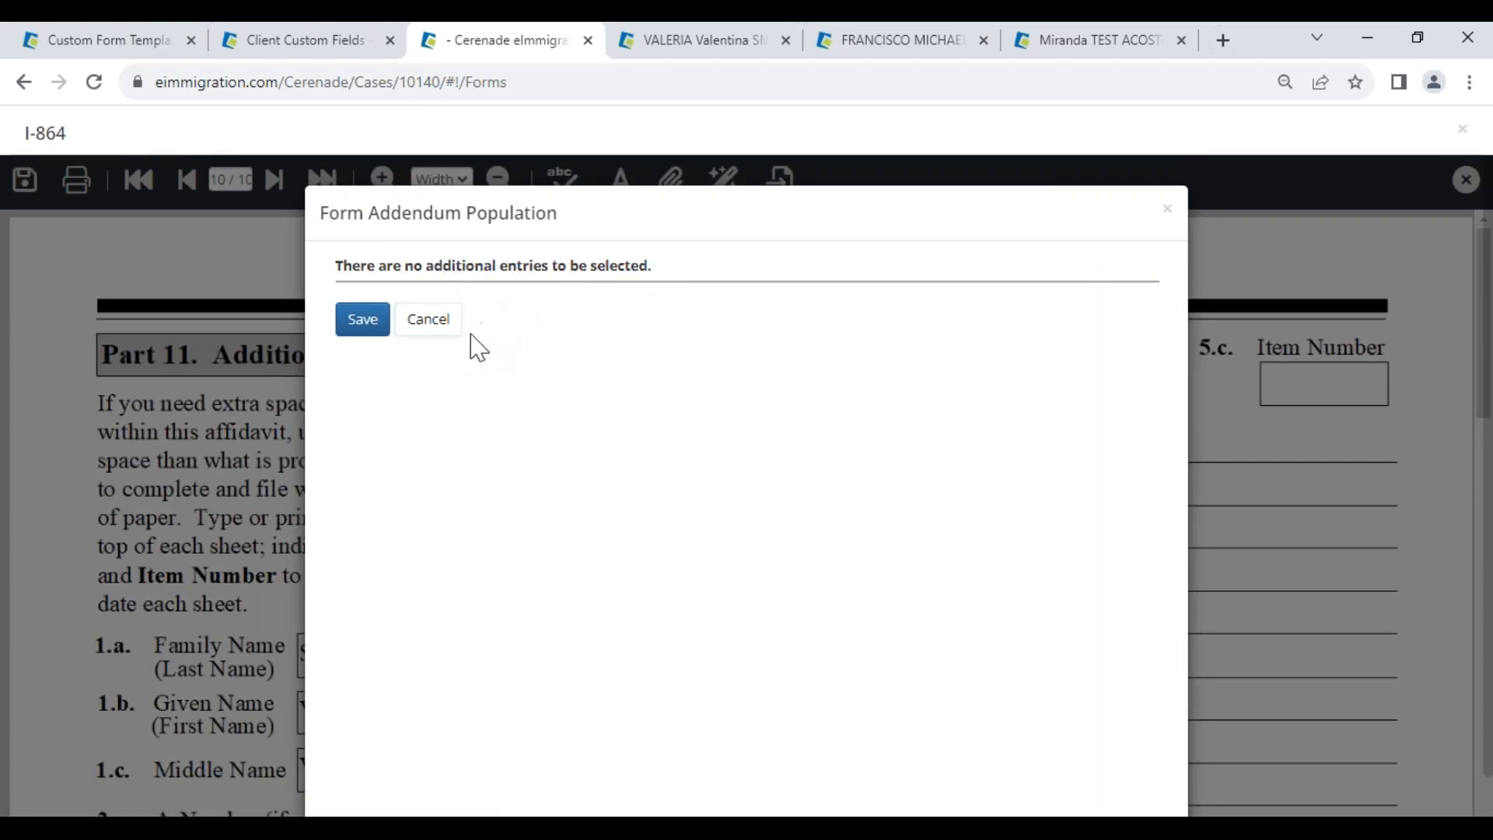
left_click(440, 330)
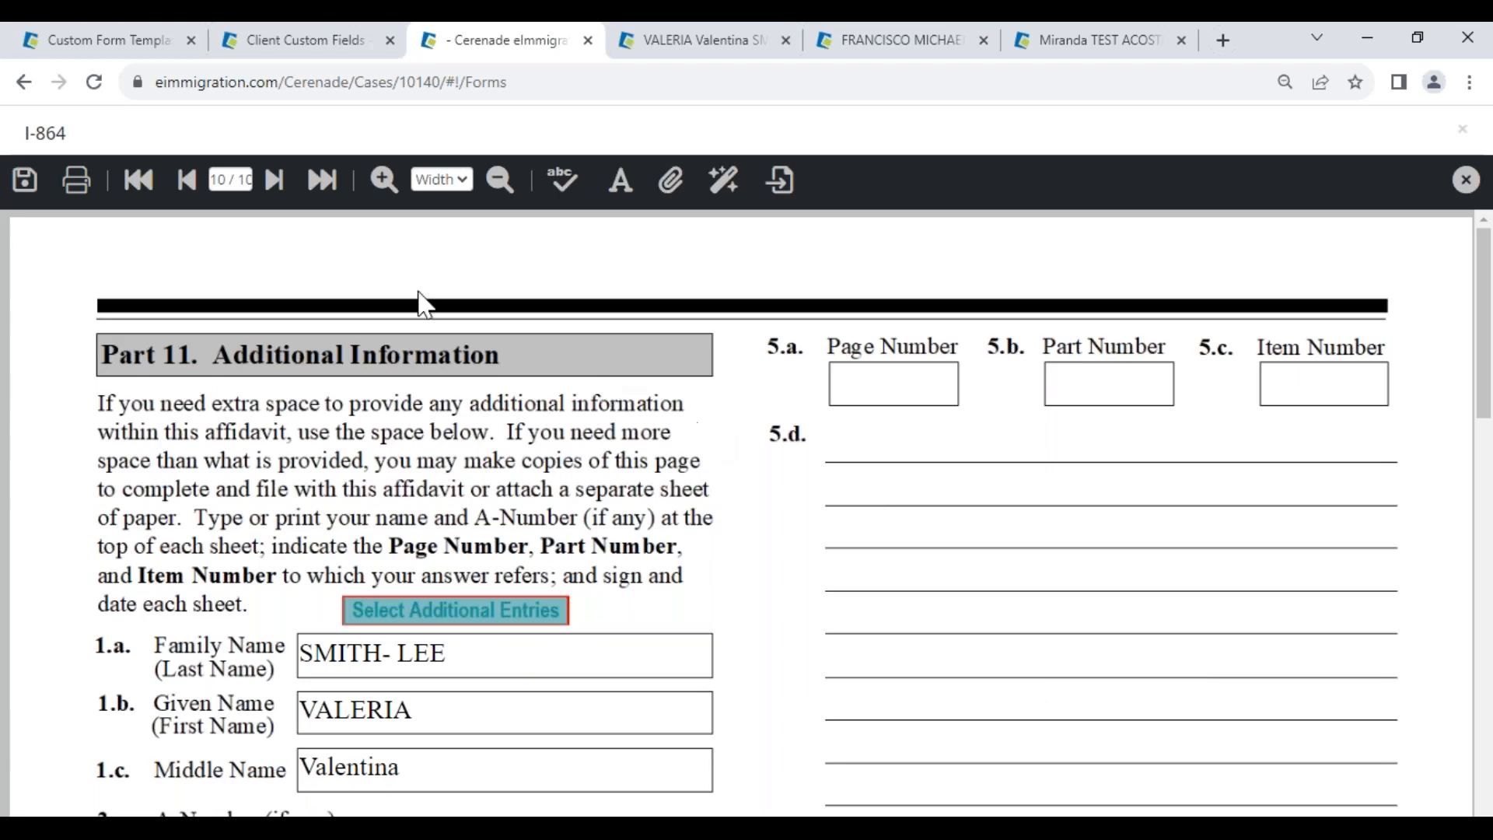
- Return to page 2 of the I-864, save the form and close it
left_click(226, 180)
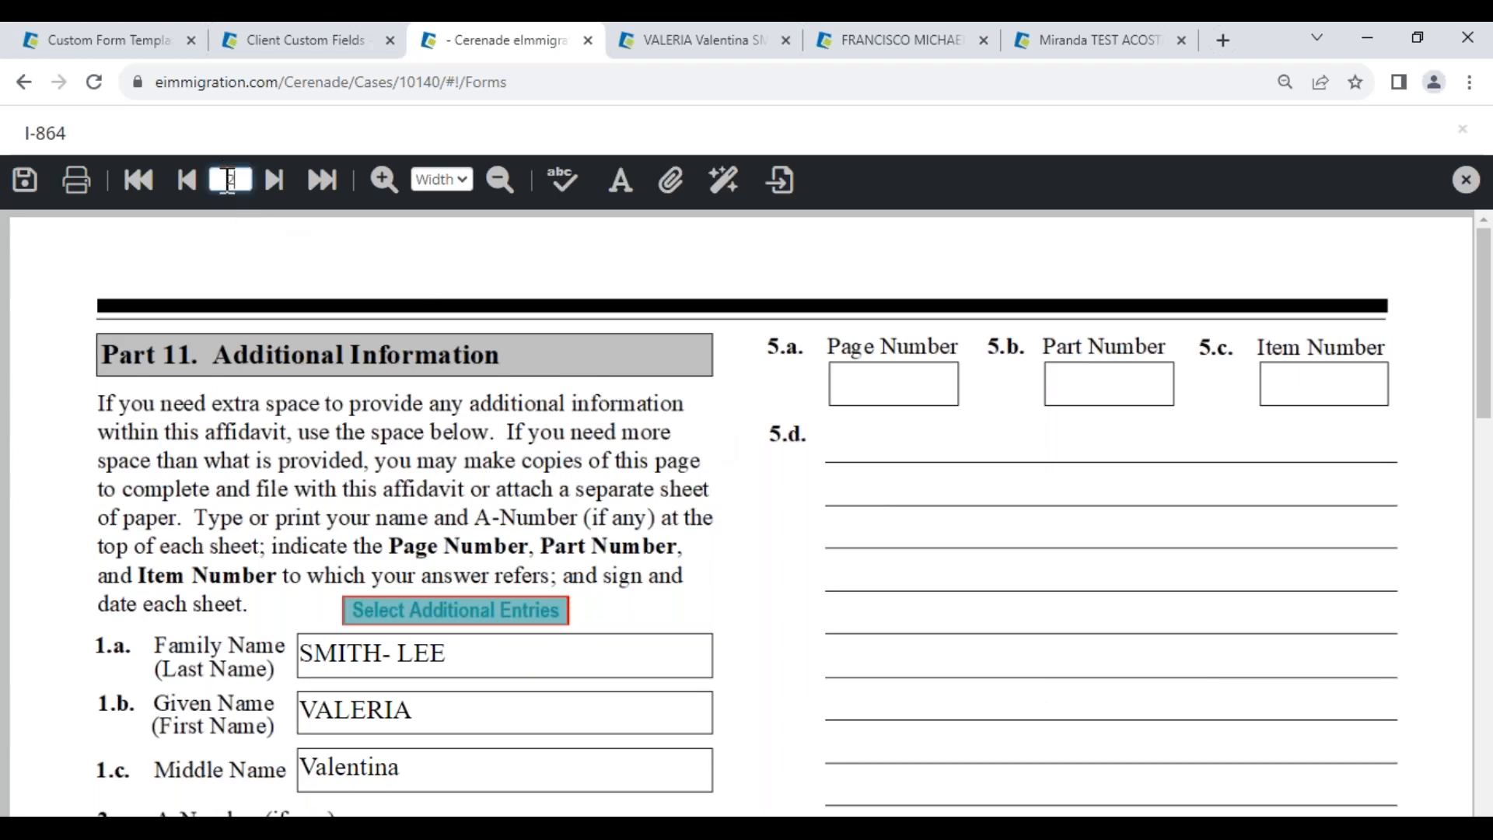
type("2")
key("Return")
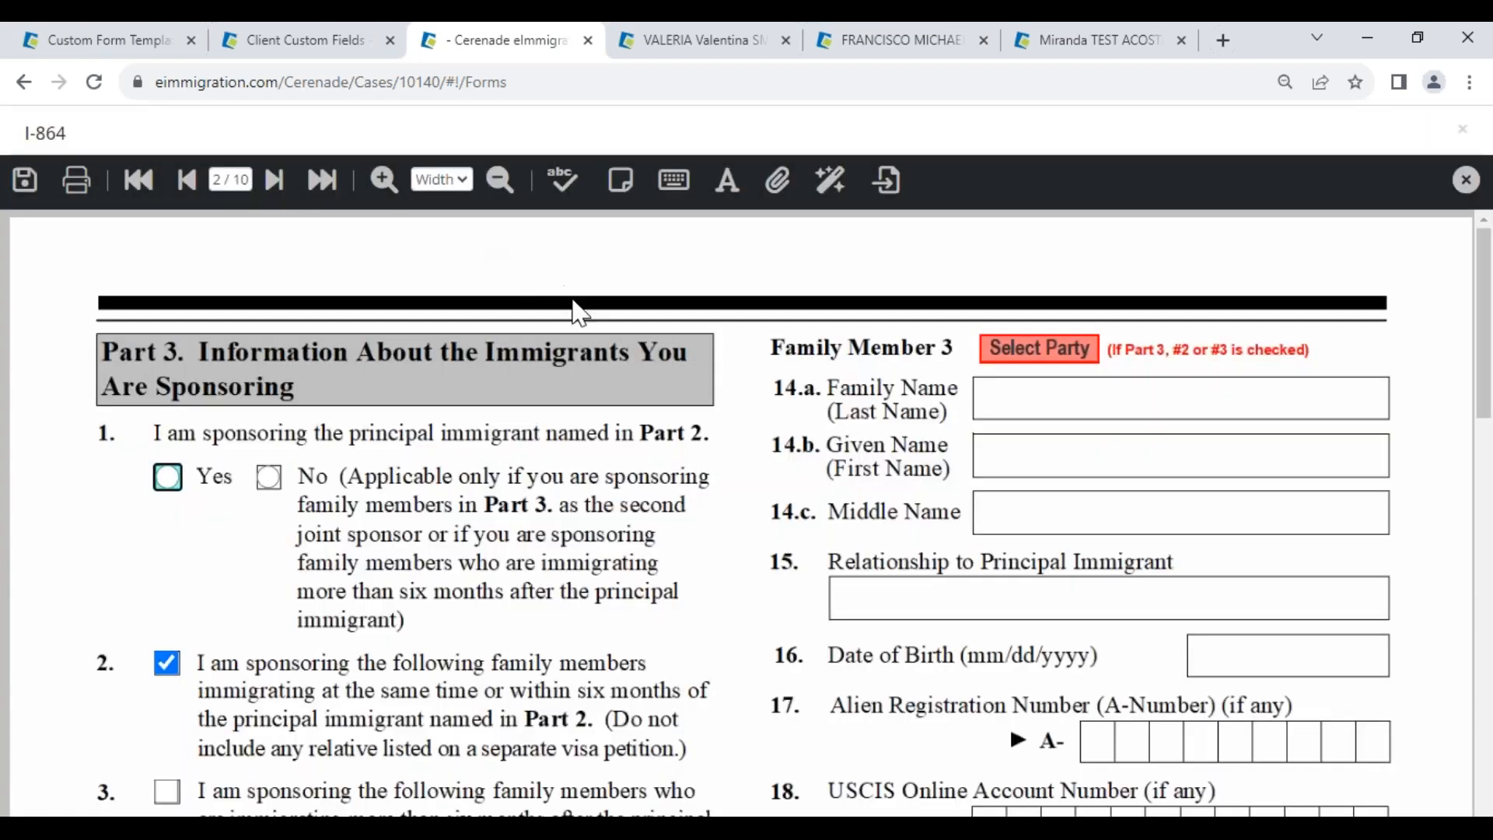
left_click(25, 183)
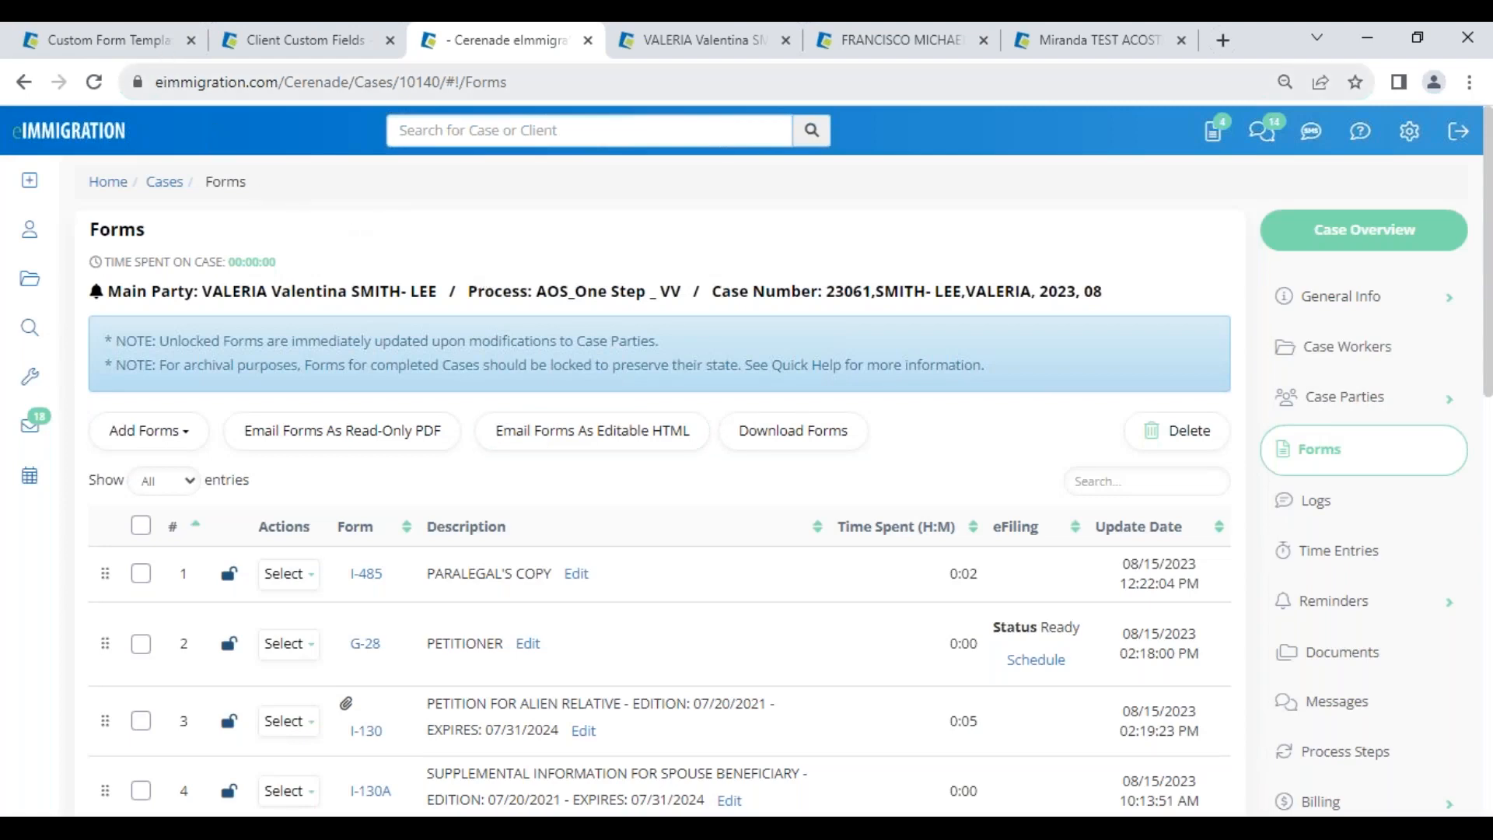
- Switch to the administrator area and open Form Defaults from its home page
left_click(147, 43)
left_click(70, 186)
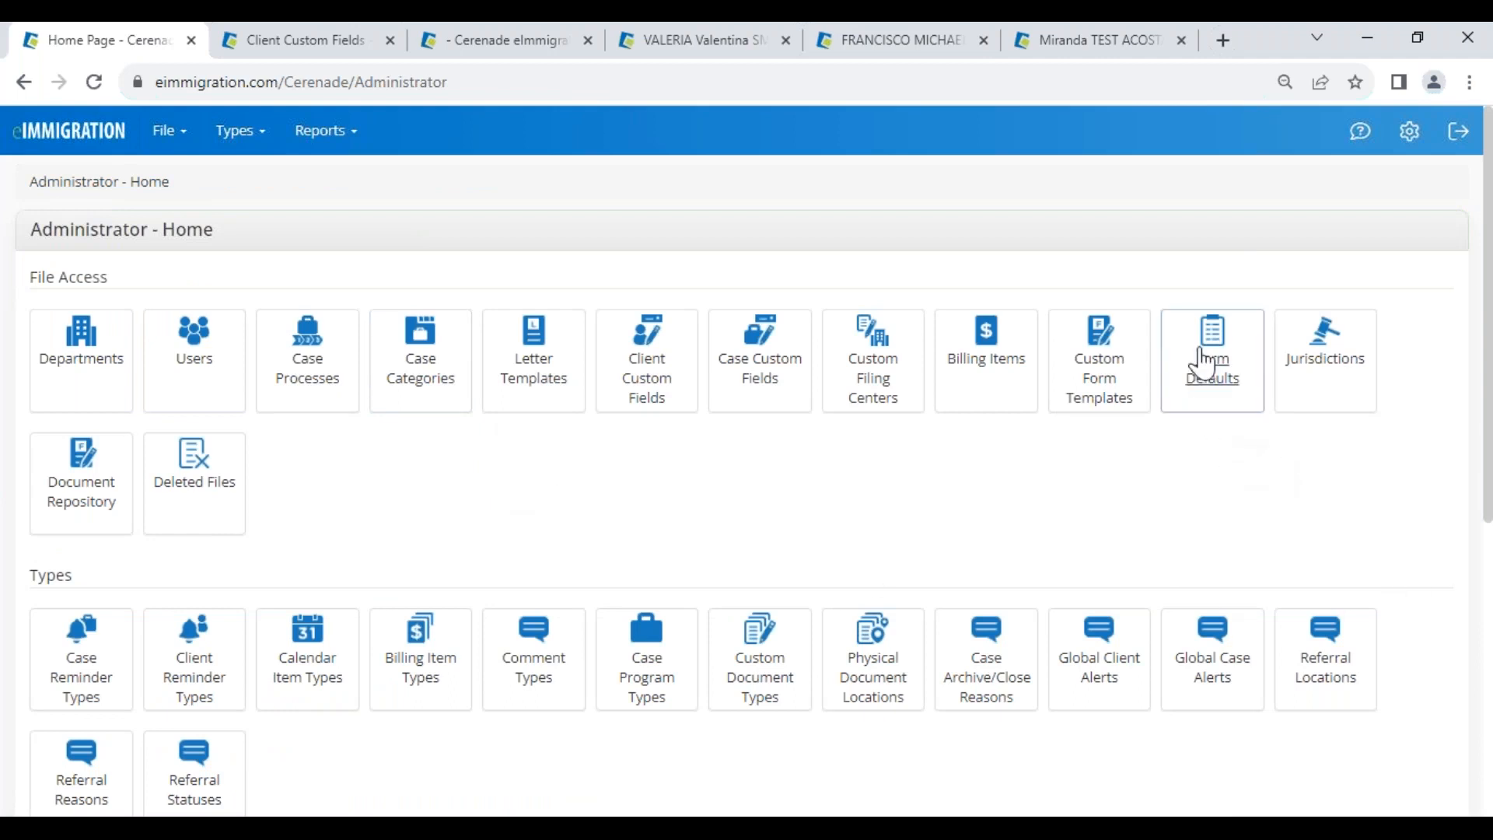
left_click_drag(31, 229, 249, 234)
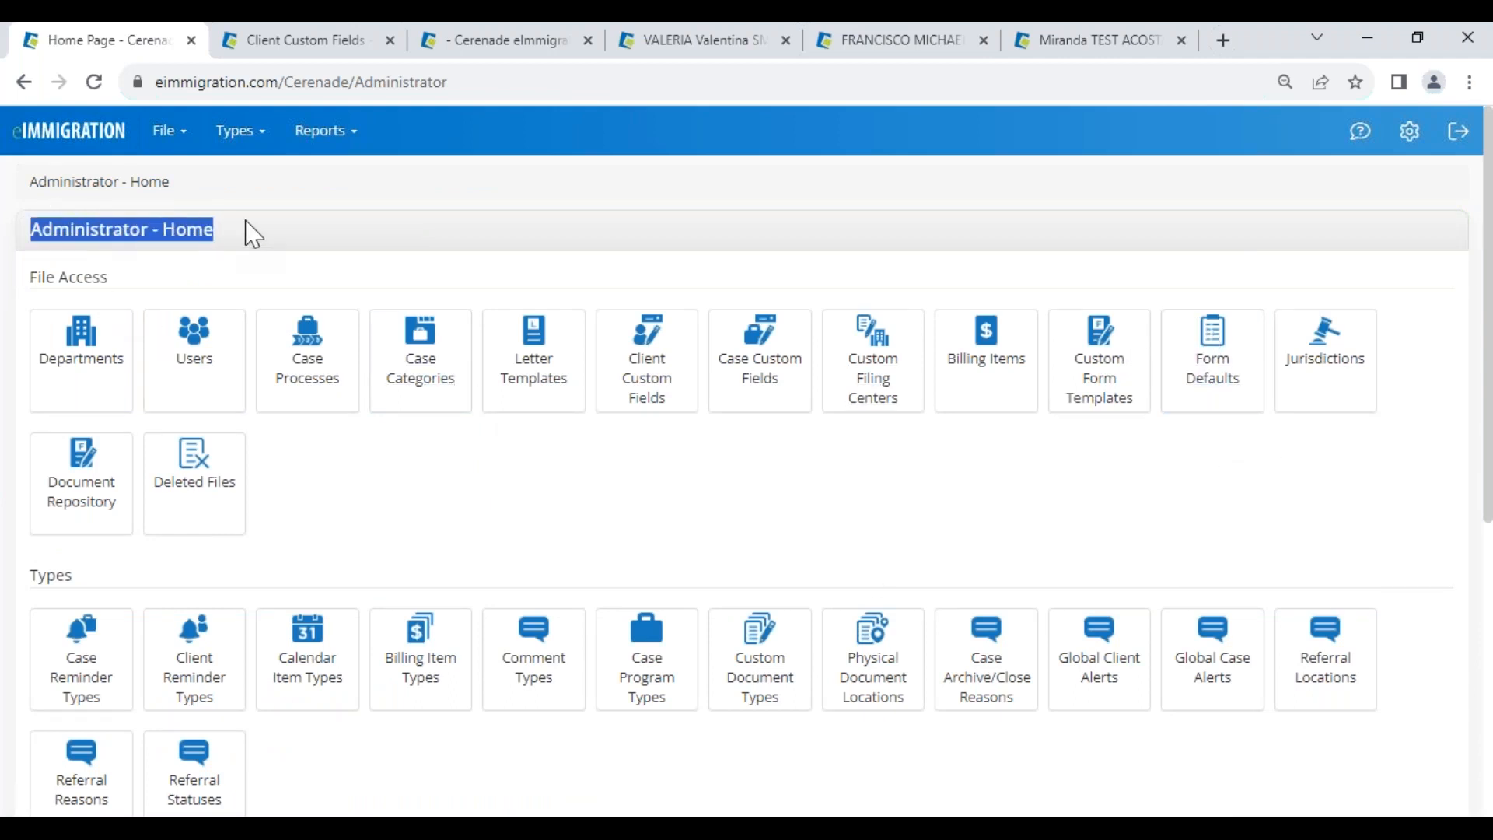
left_click(1213, 404)
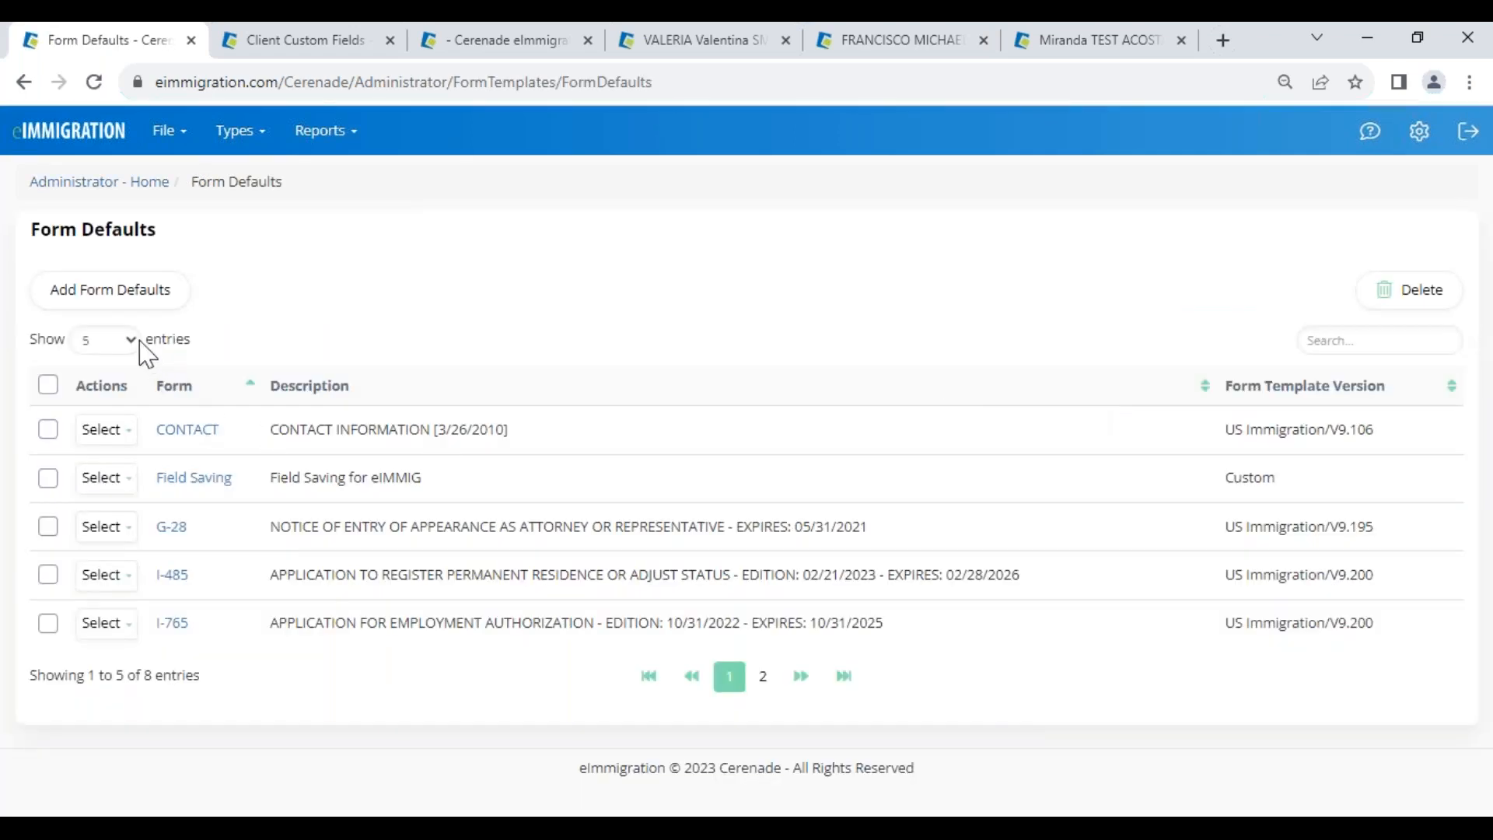
- Add form defaults by finding system forms named 400 and selecting the N-400 Application for Naturalization
left_click(115, 302)
type("400")
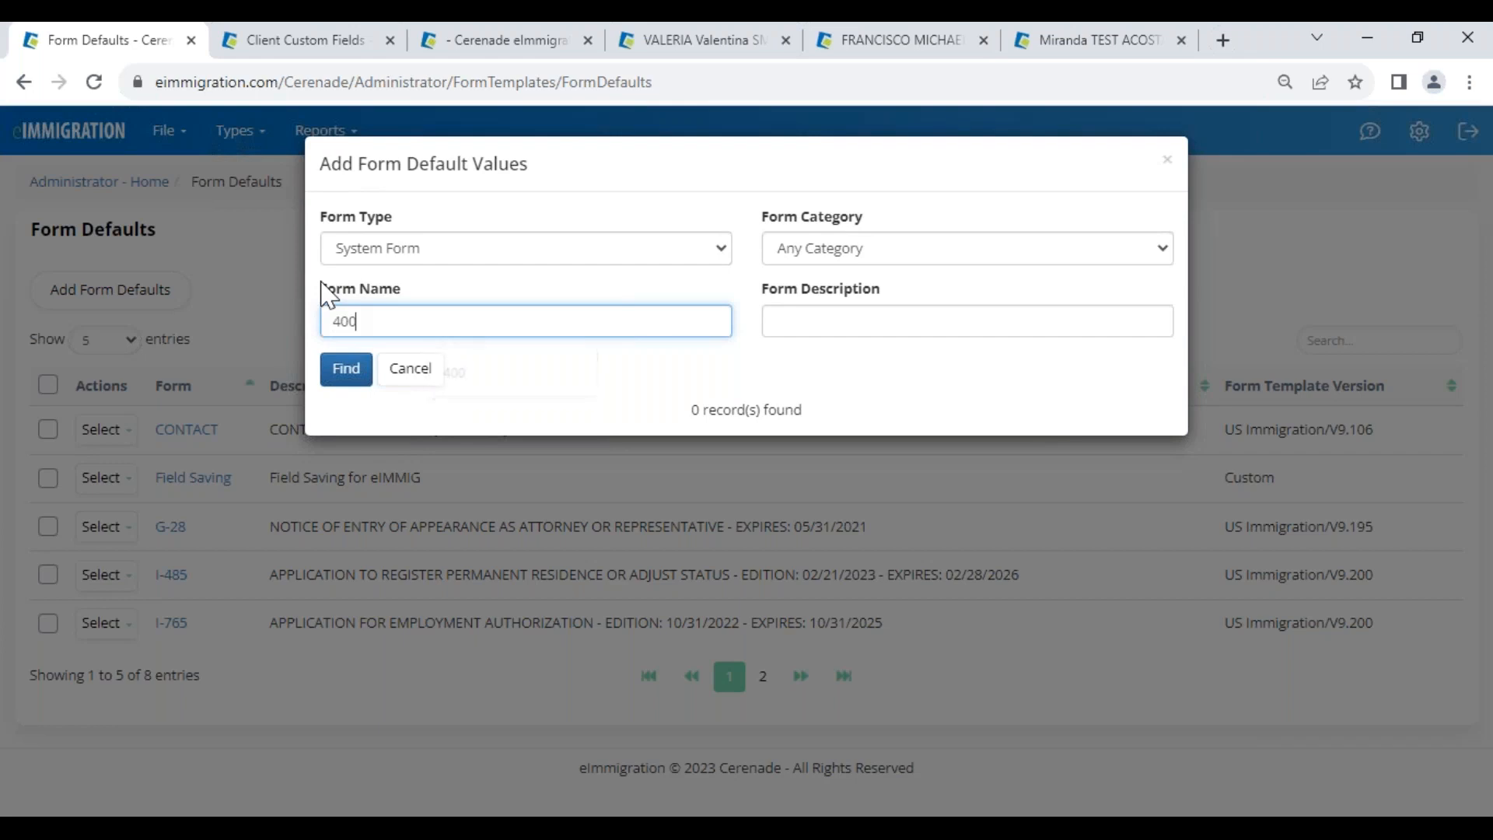
left_click(359, 377)
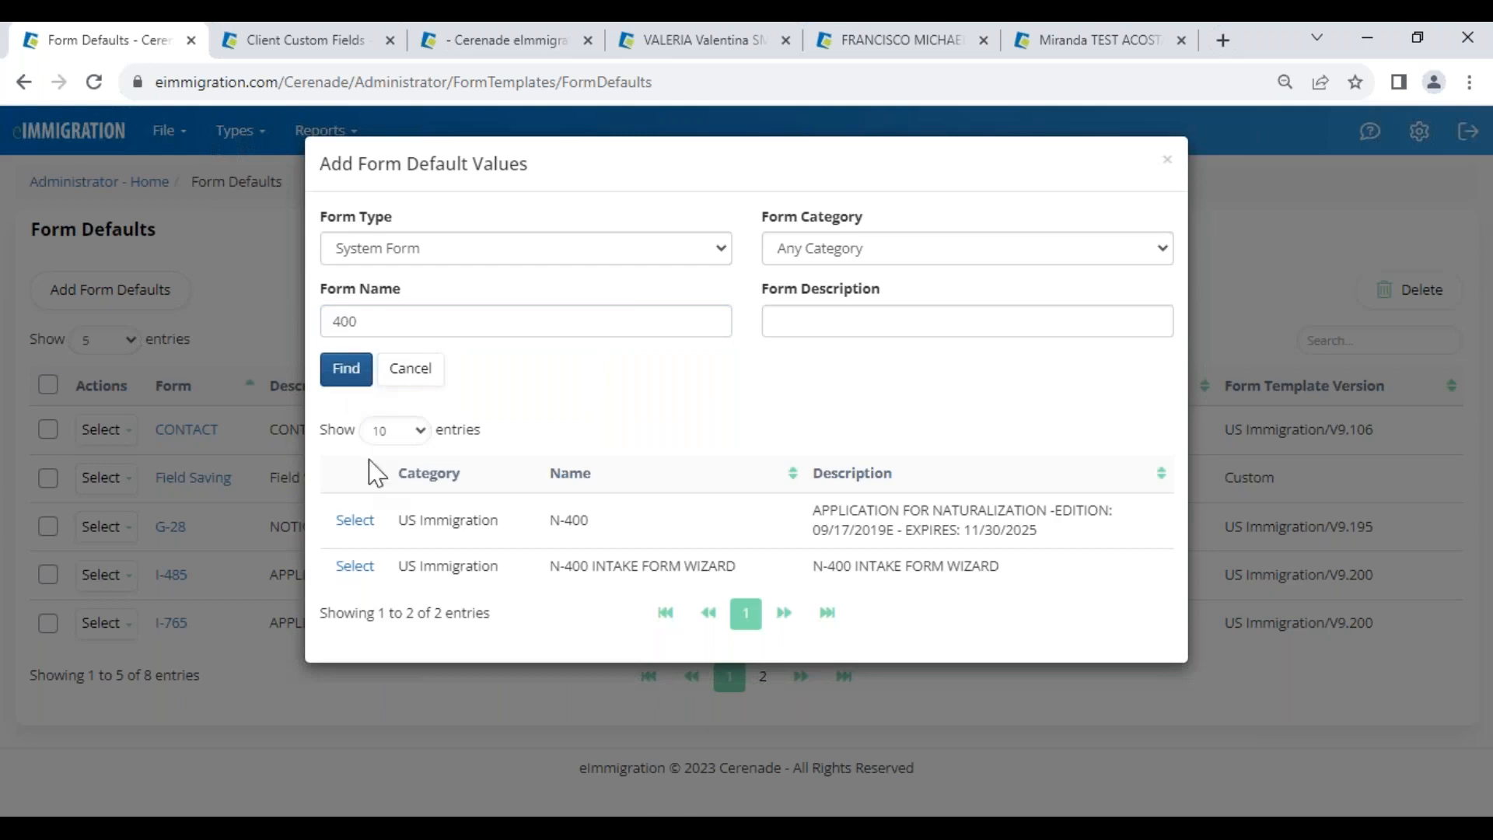
left_click(352, 521)
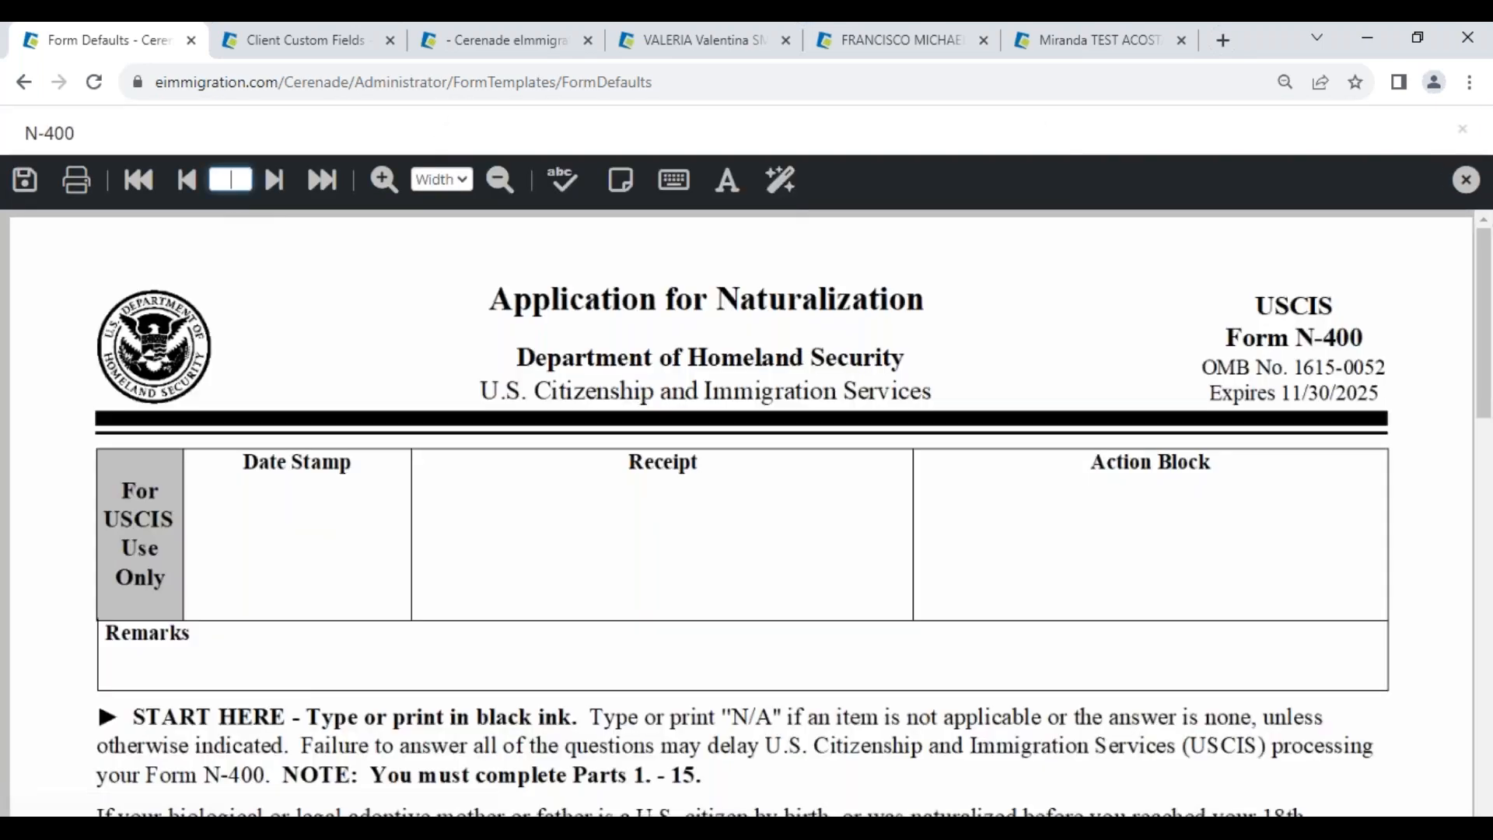
- Go to page 13 of the N-400 defaults and examine the preset answers to Part 12 questions 14 to 17
left_click(233, 180)
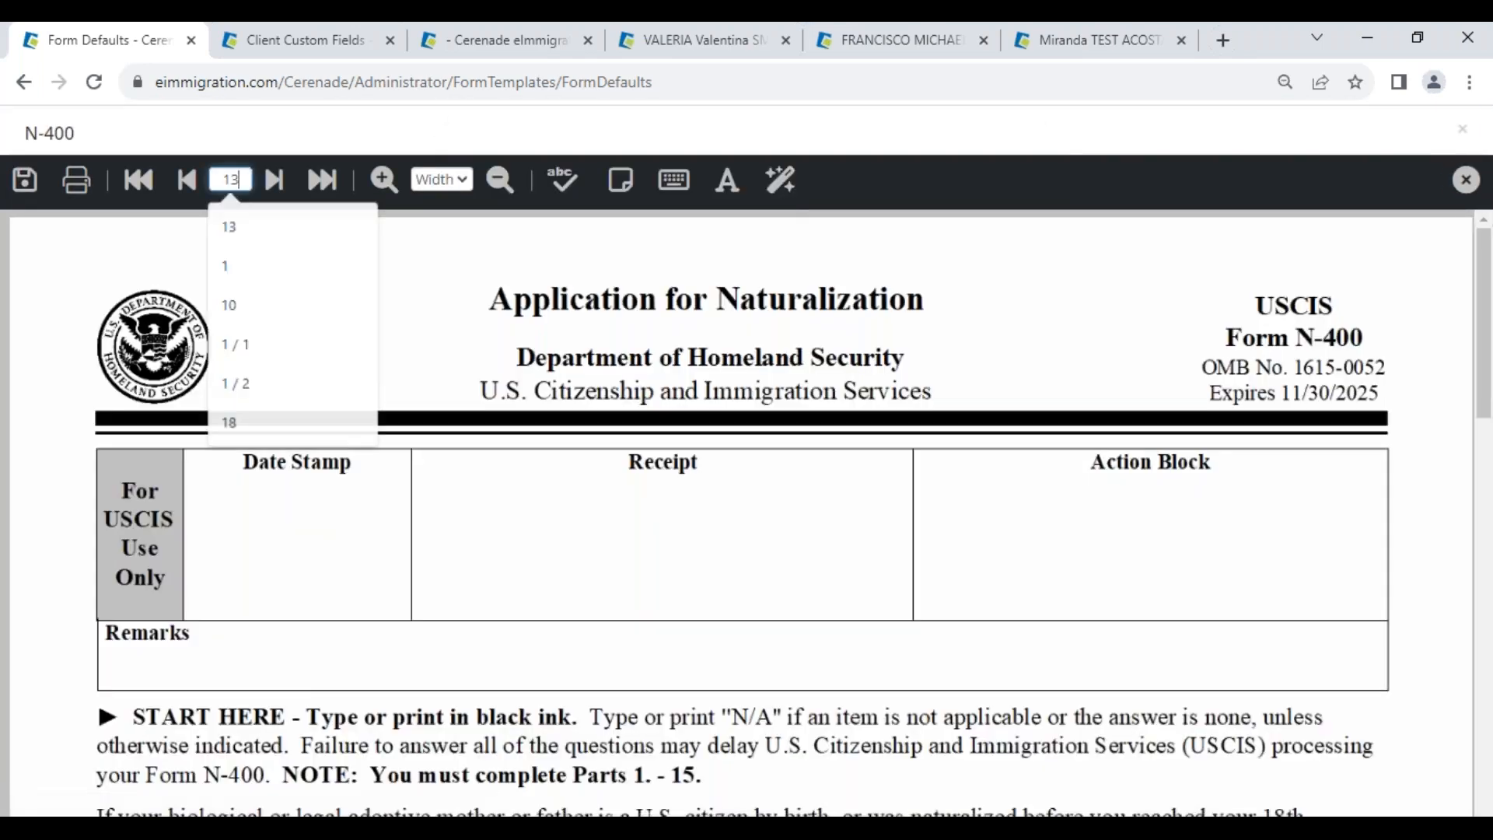
key("Return")
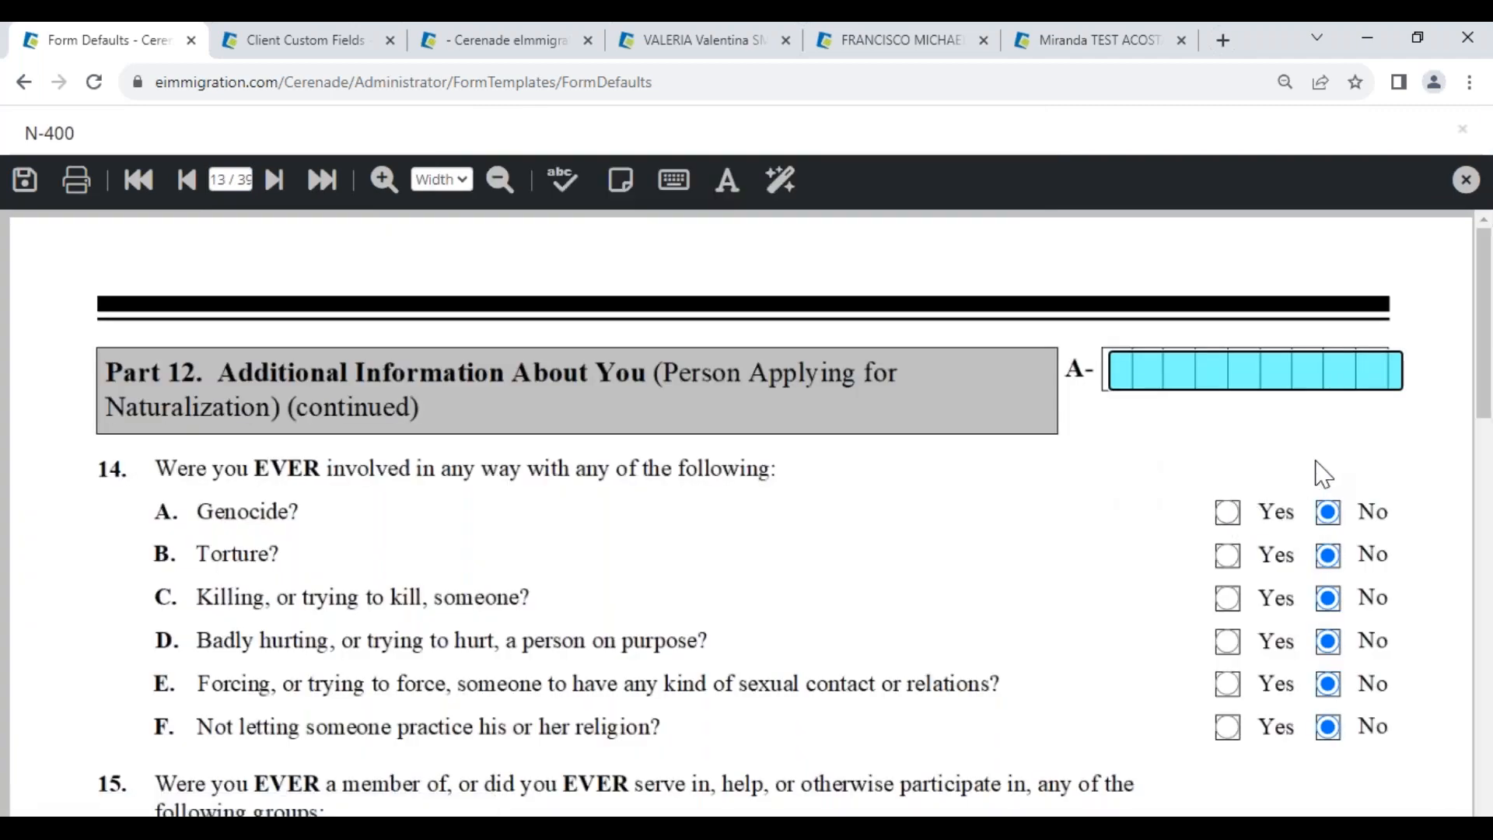
scroll(1353, 517, "down", 7)
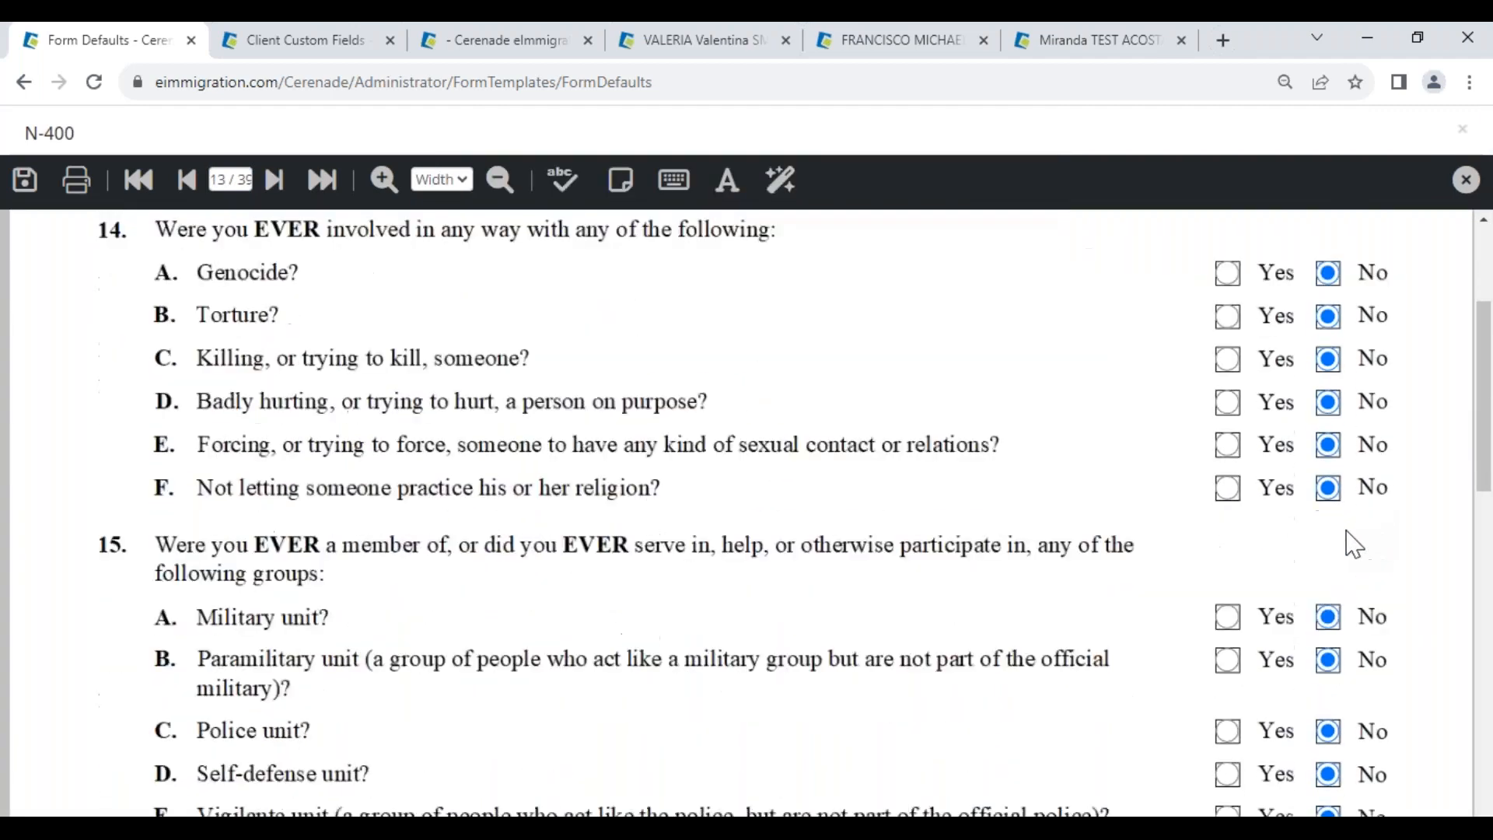
scroll(1336, 676, "up", 7)
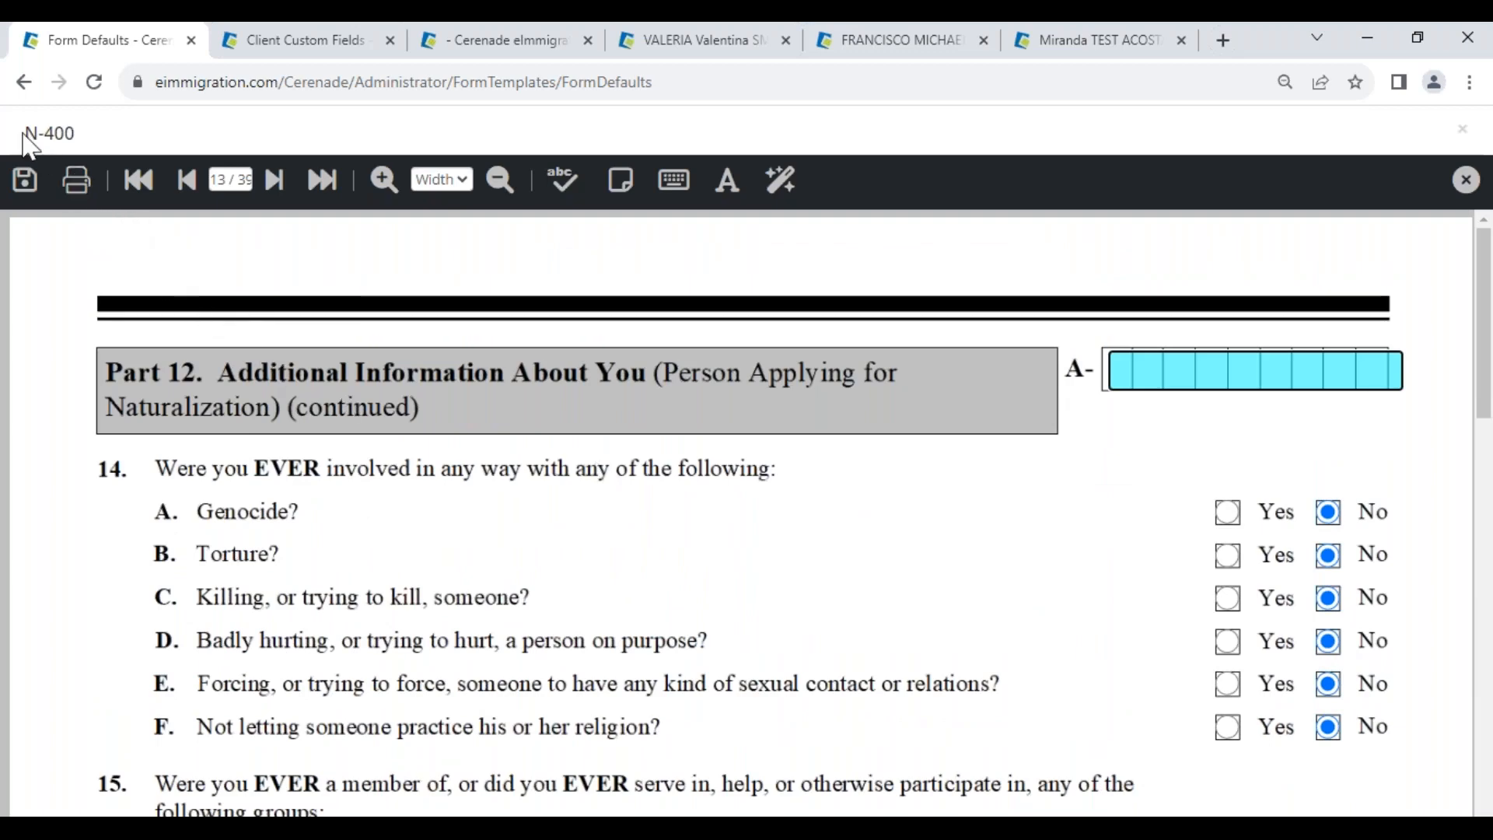
left_click_drag(24, 134, 84, 133)
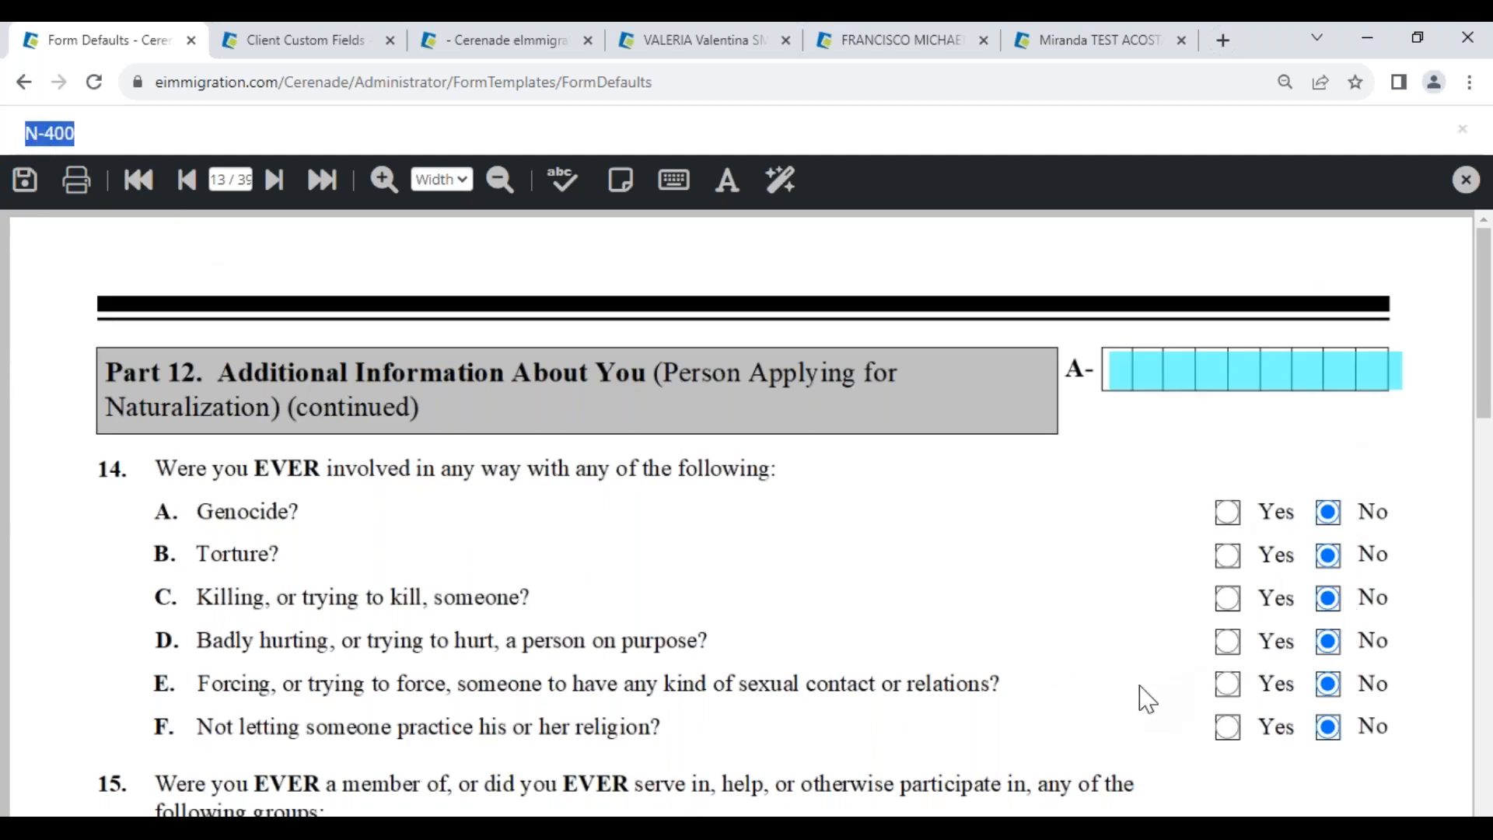
scroll(1147, 699, "down", 7)
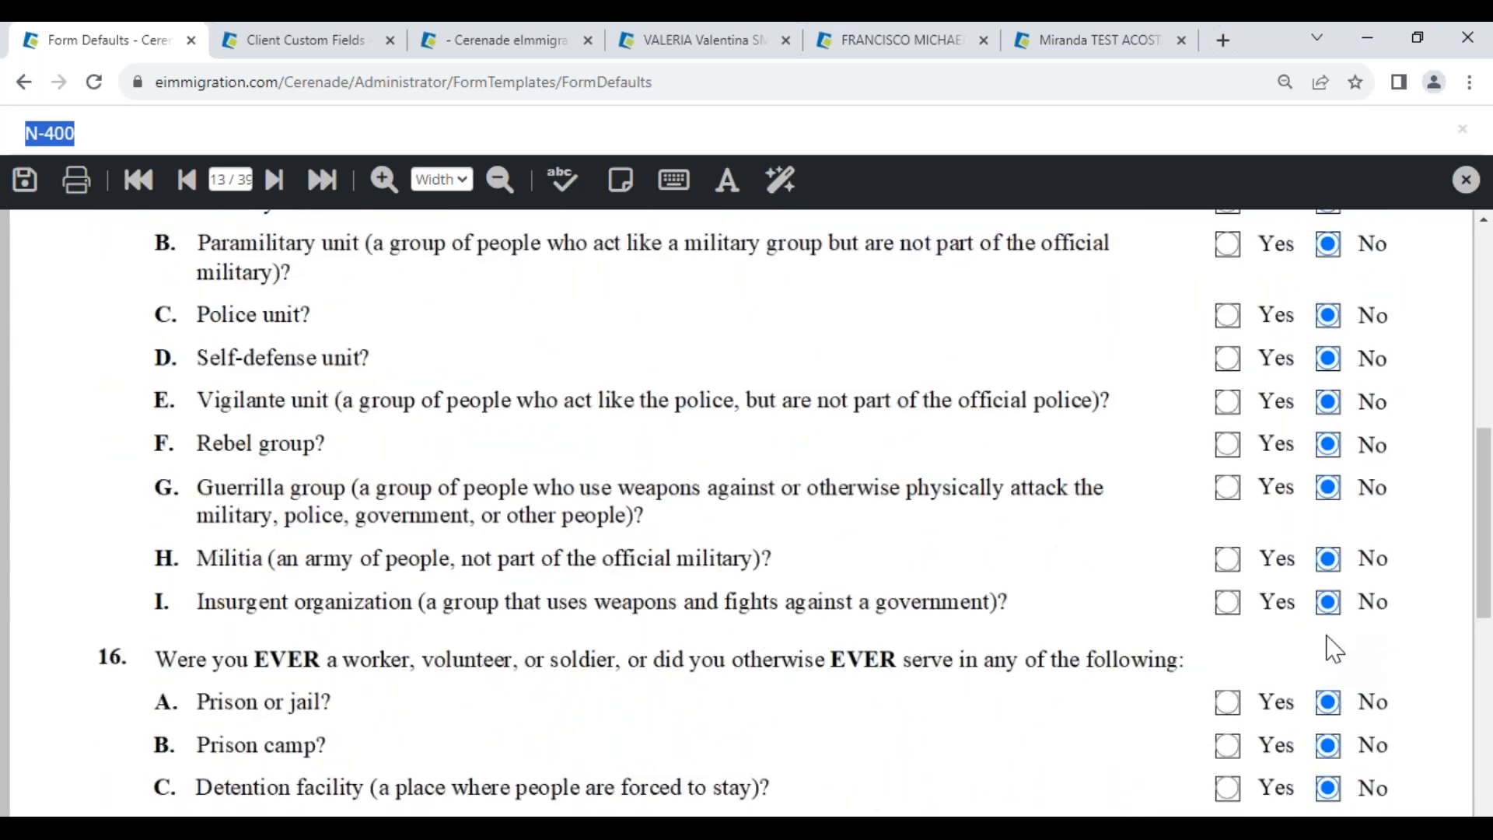
scroll(1334, 650, "down", 4)
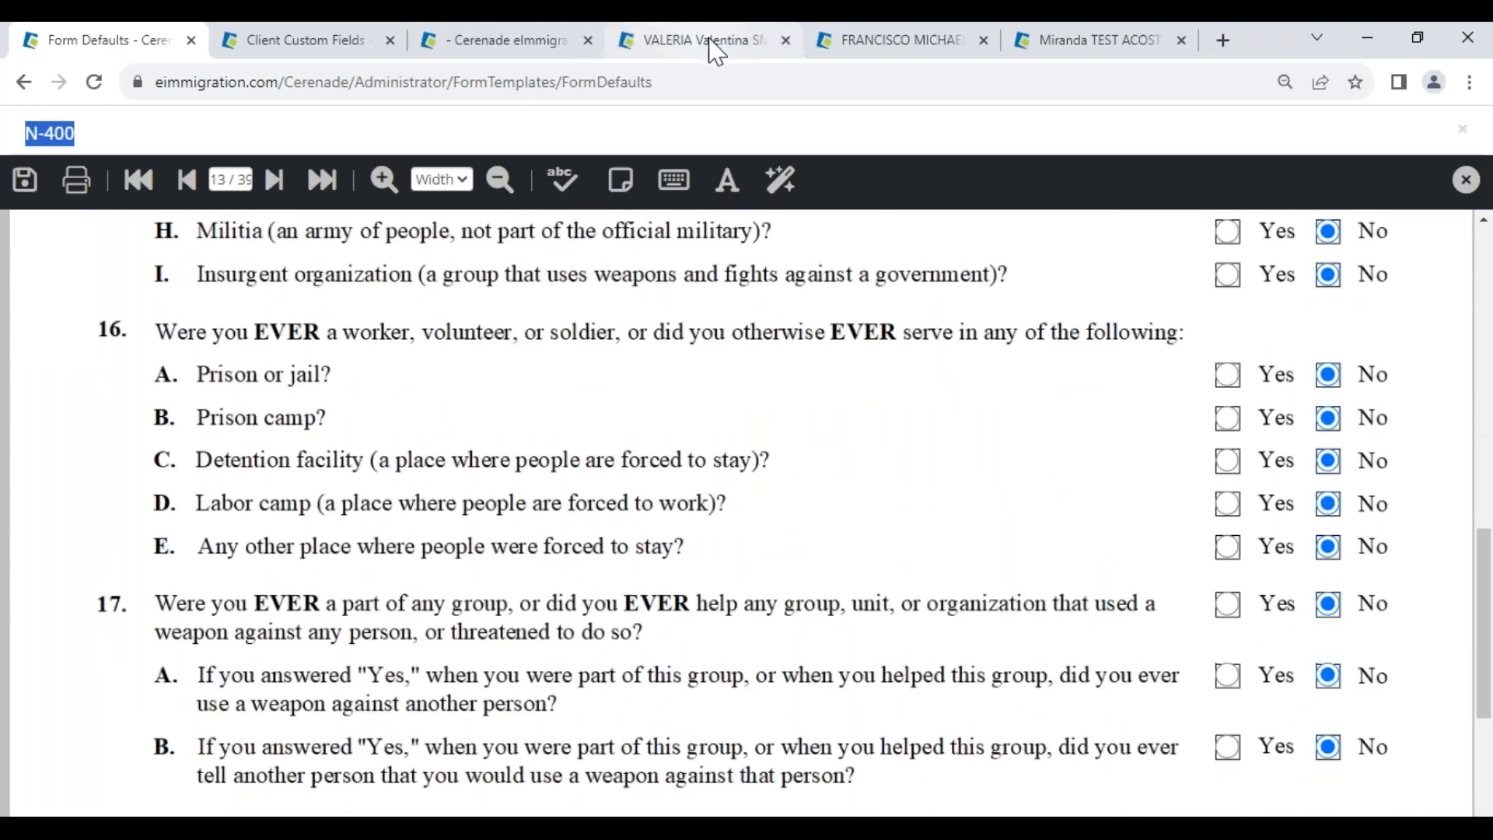
- Switch to the individual client's record, examine the N-400 (Naturalization) general background check questions, and return to the home page
left_click(716, 43)
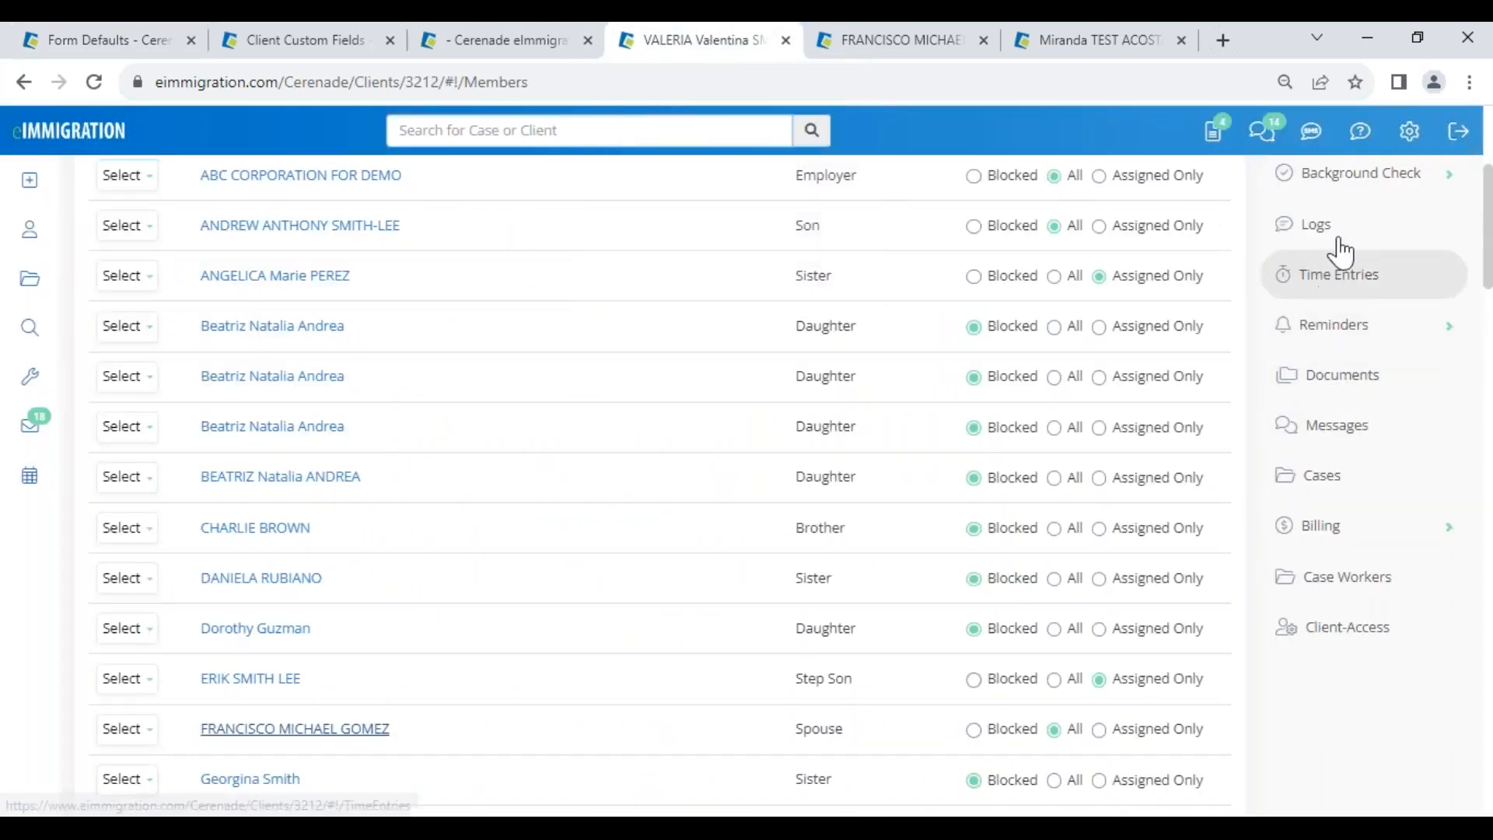
left_click(1346, 176)
left_click(1346, 226)
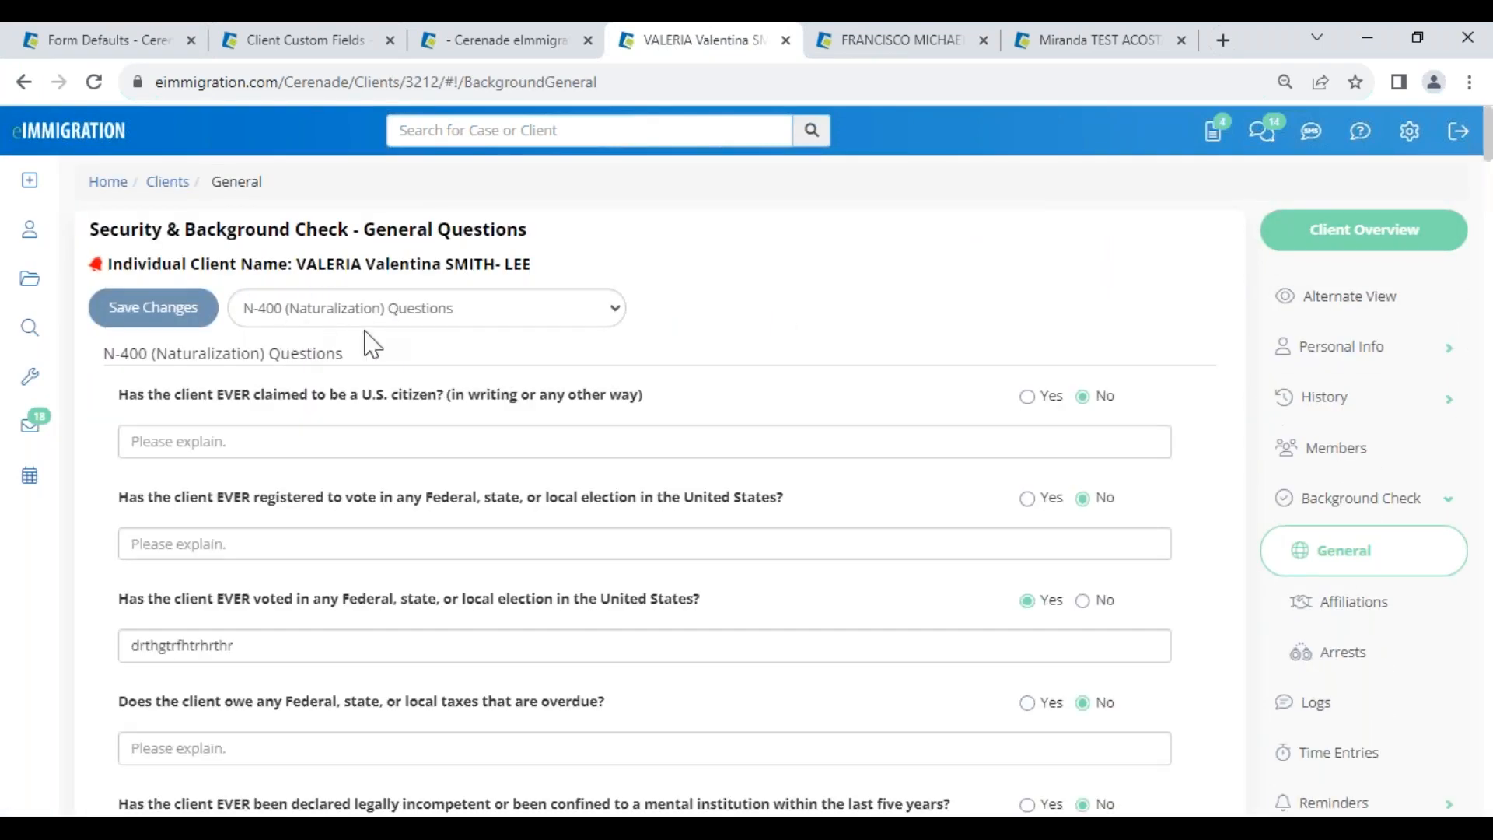
left_click_drag(1065, 599, 1037, 601)
left_click(52, 144)
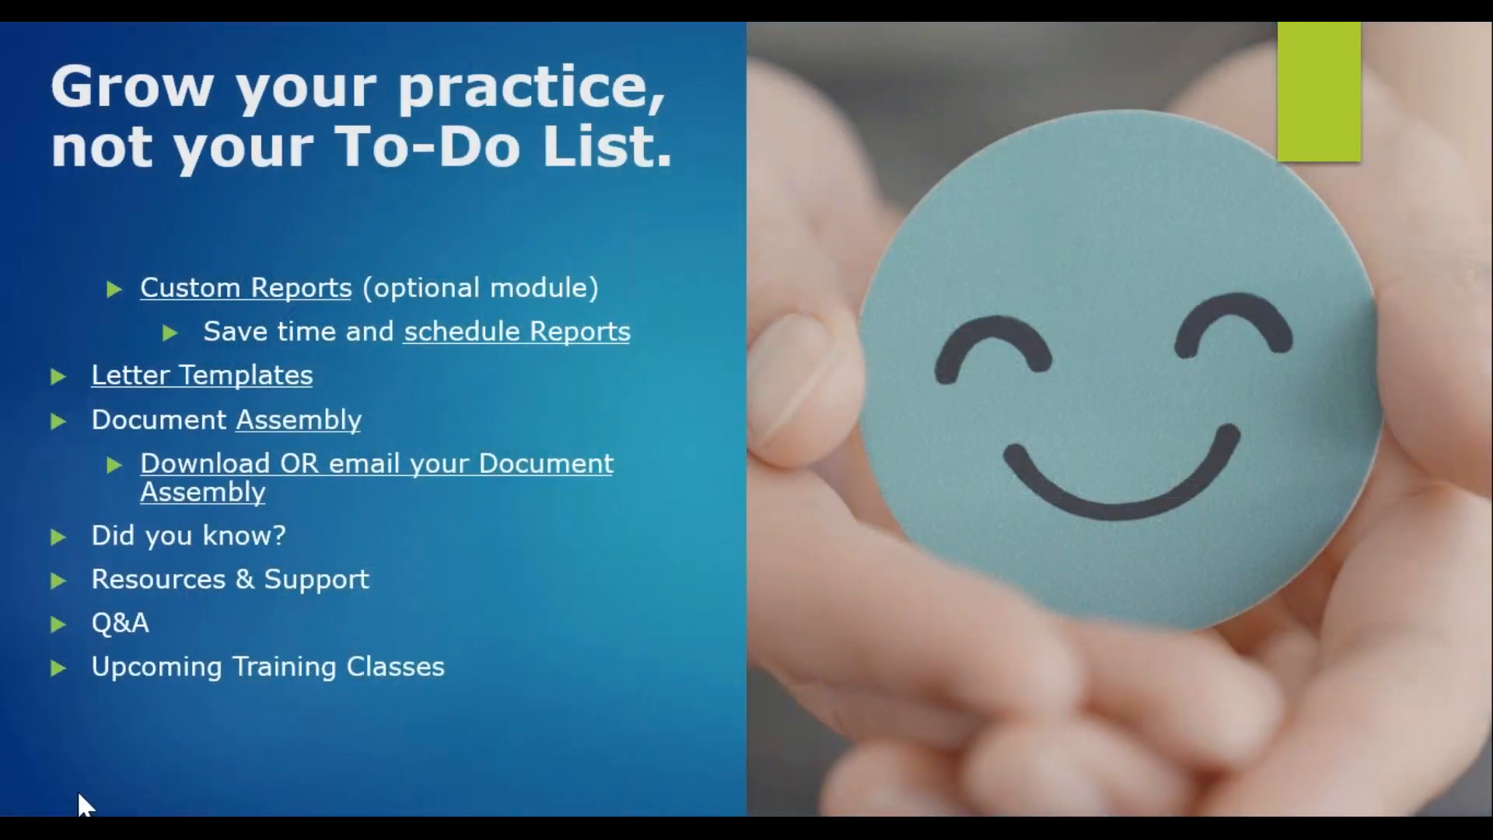
left_click(79, 792)
key("alt+Tab")
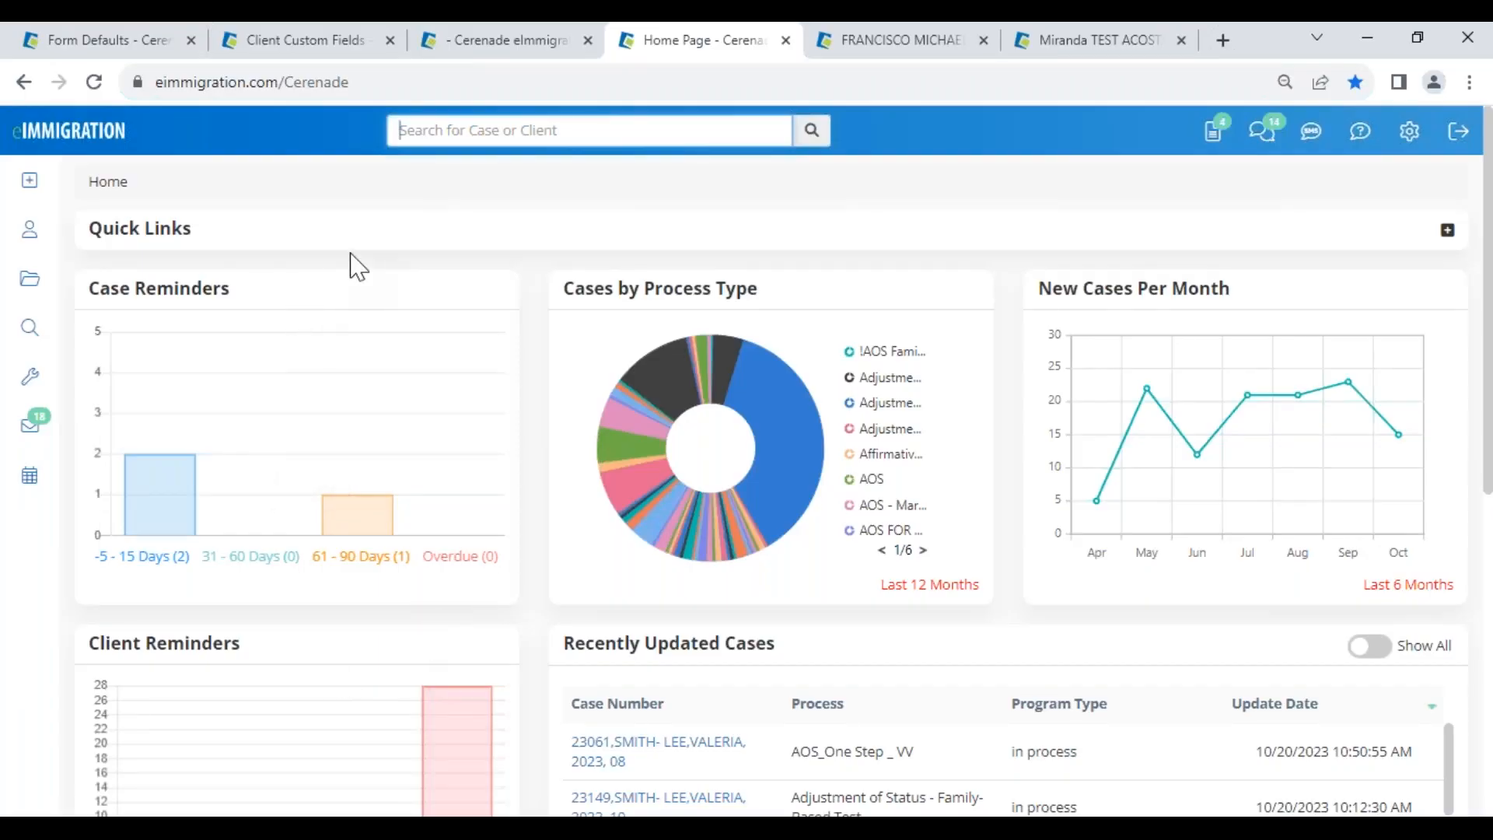
- Return to the N-400 form defaults and close the form without saving the changes
left_click(158, 45)
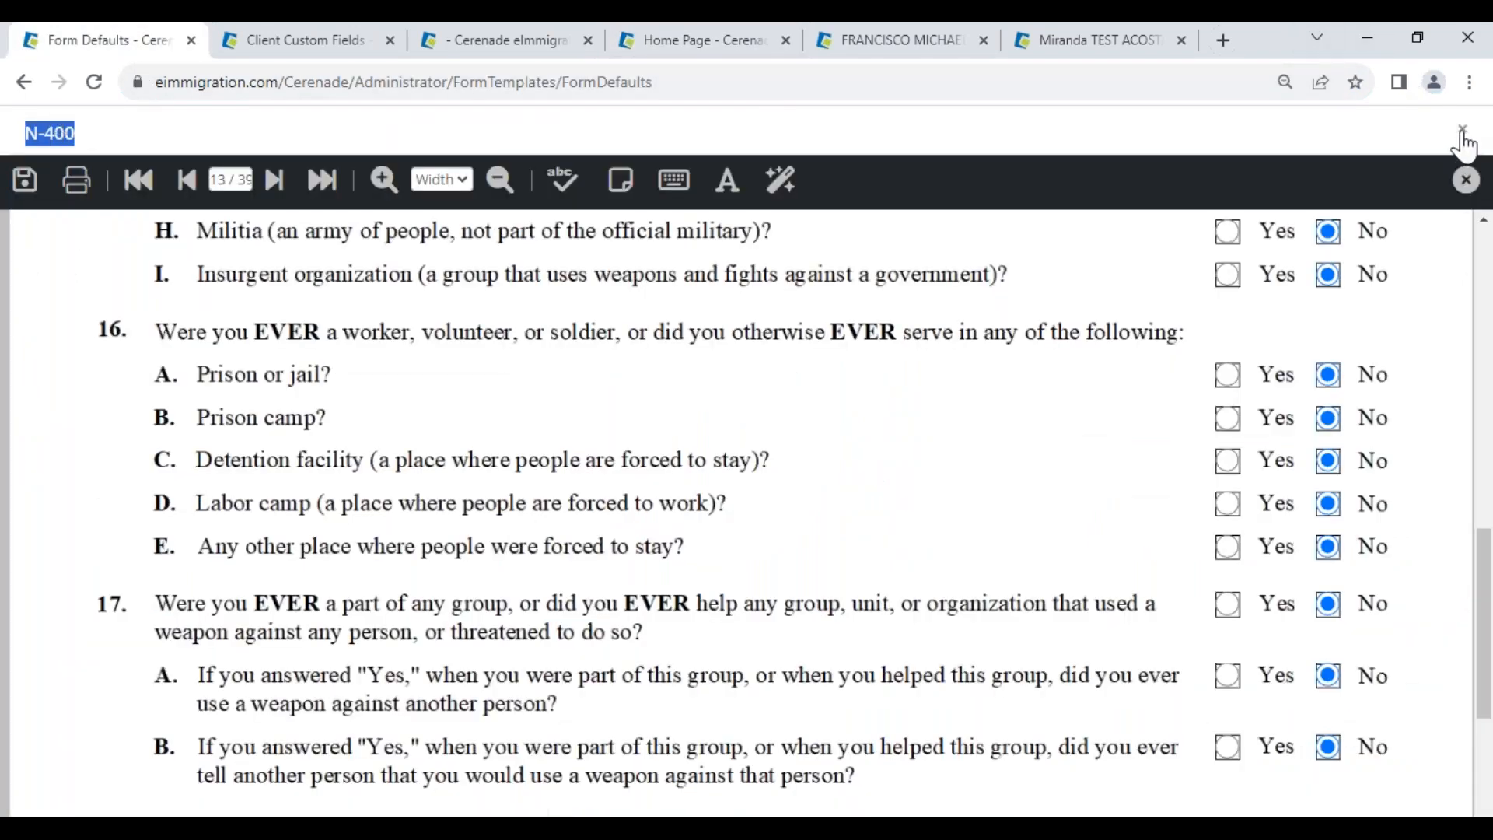
left_click(1463, 131)
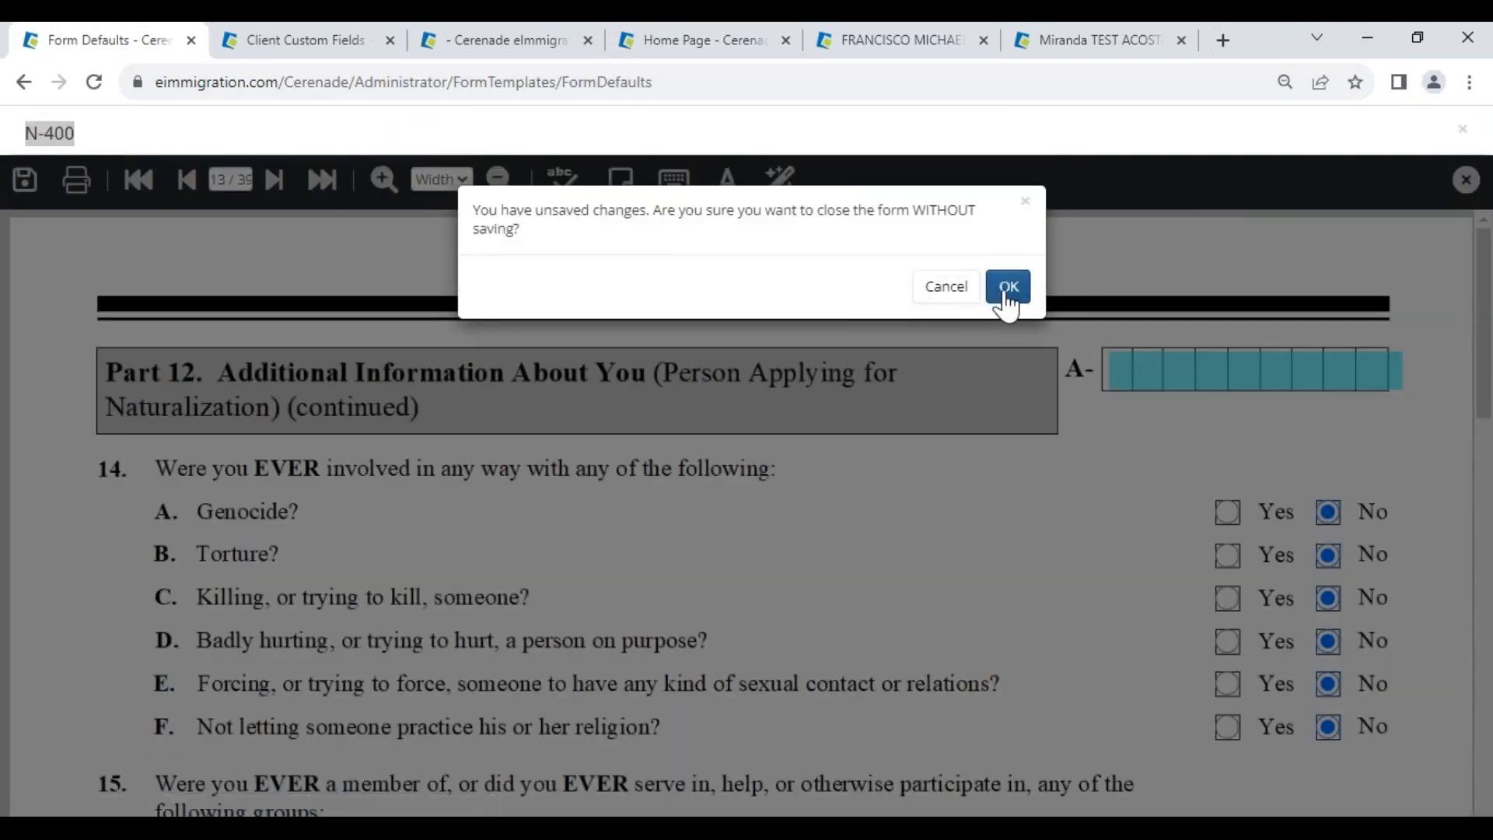
left_click(1007, 288)
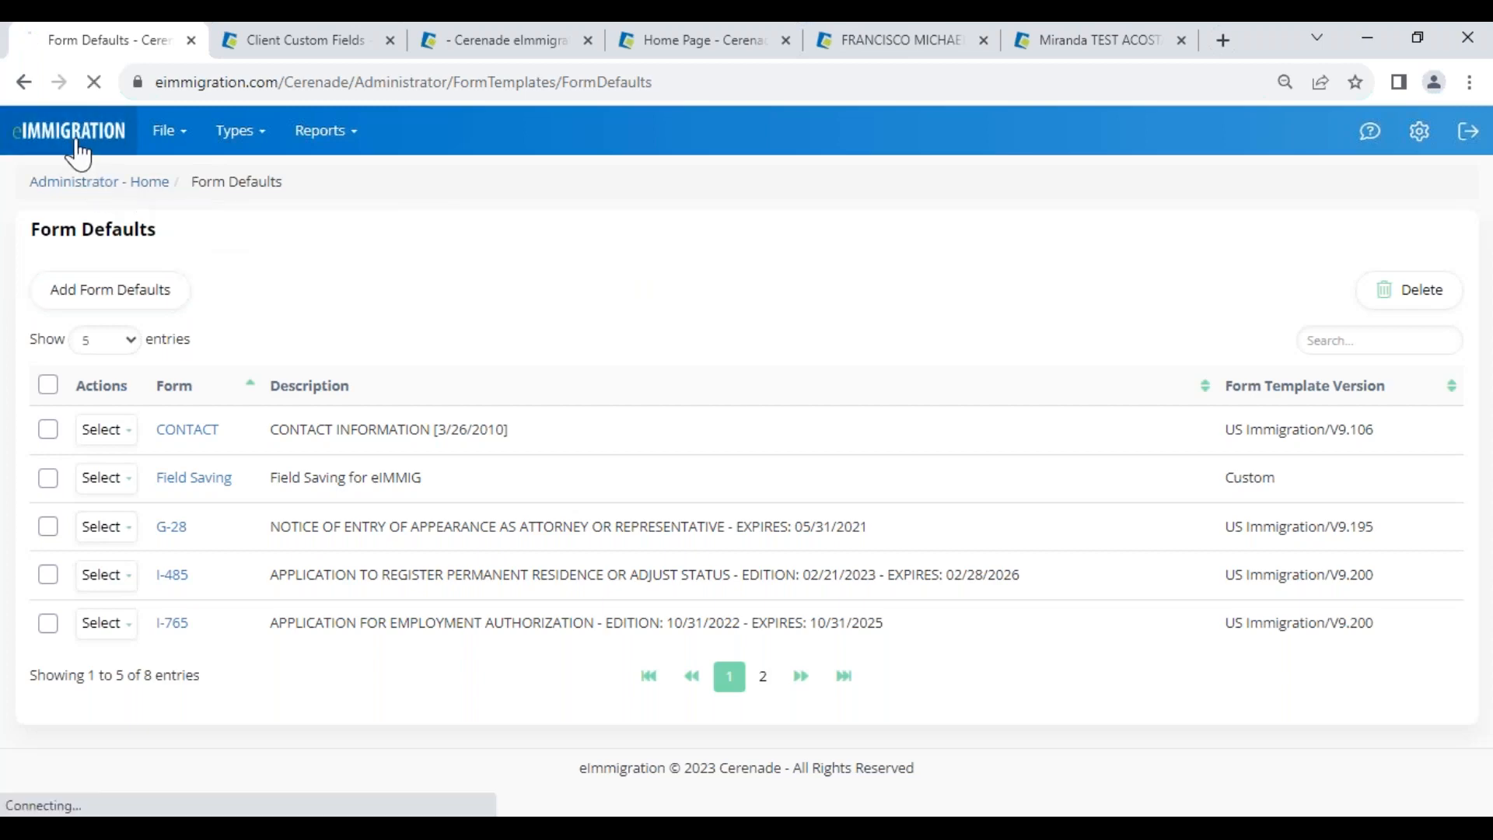
- Go to the administrator home page and open the report templates from its Reports section
left_click(78, 153)
scroll(82, 599, "down", 4)
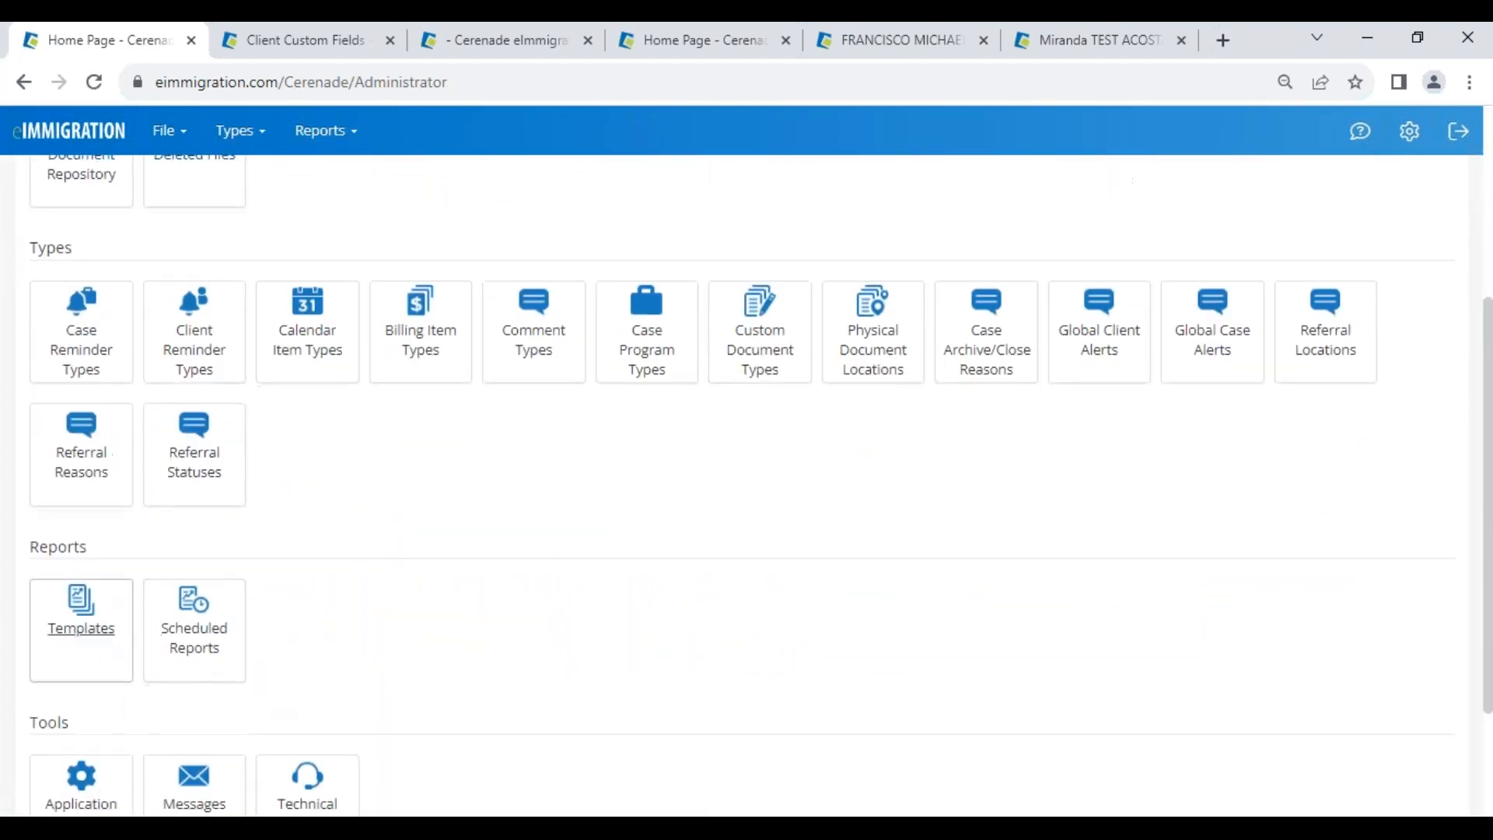
left_click_drag(40, 573, 118, 561)
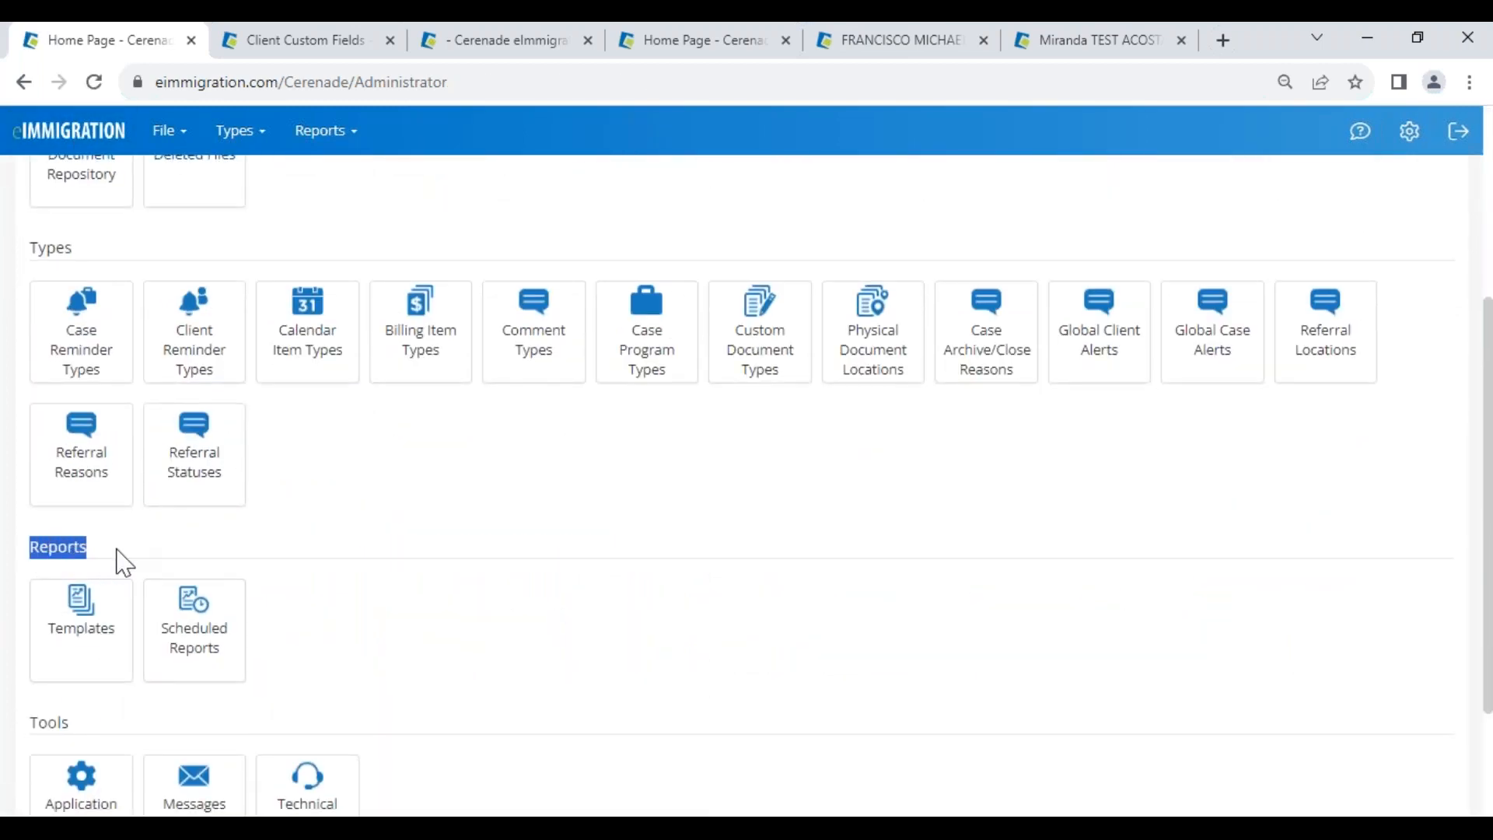
left_click(228, 550)
left_click(77, 619)
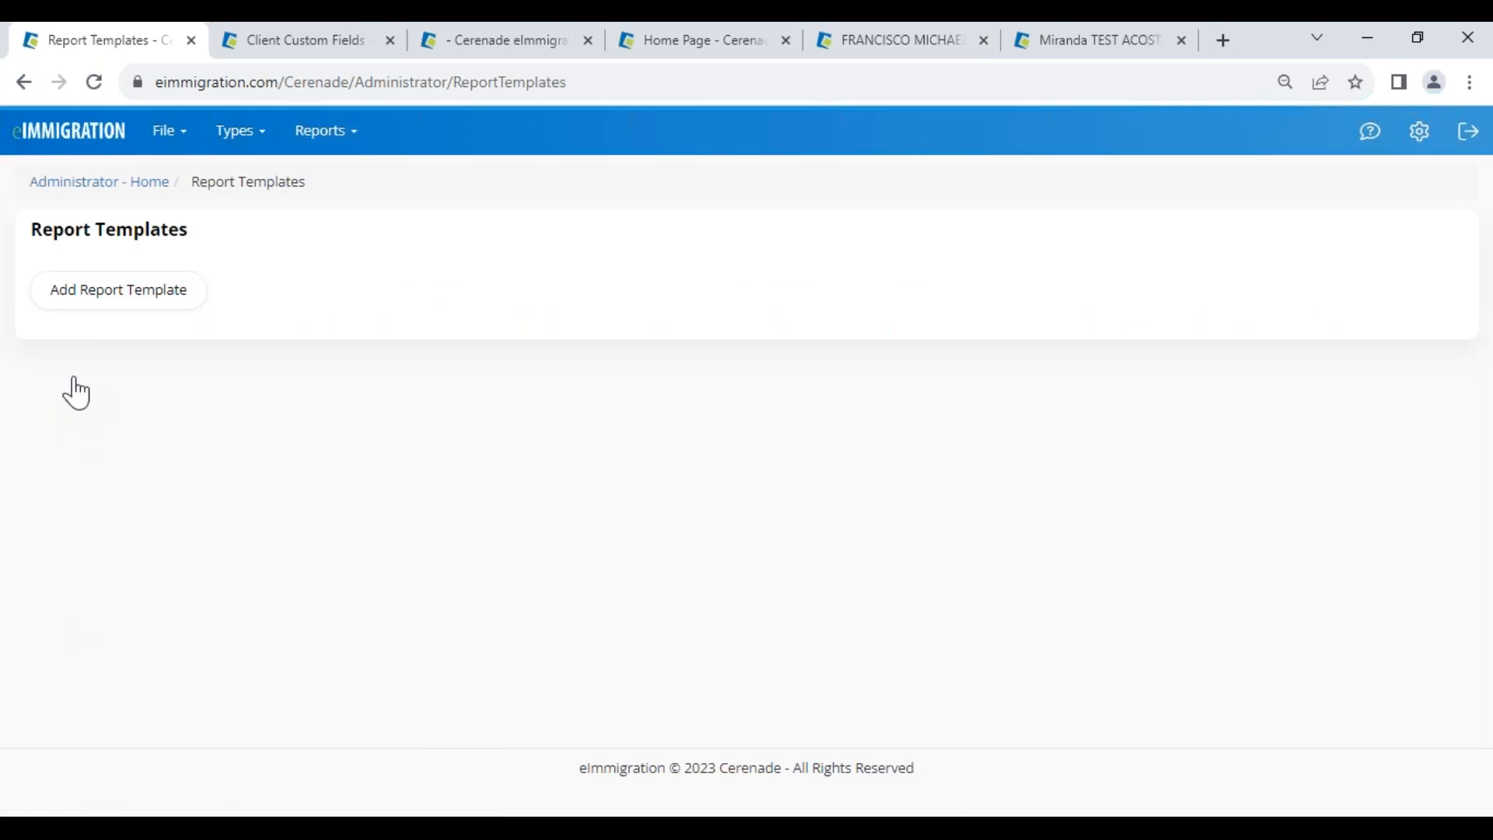
- Start a new report template and look over its name, access and search criteria sections
left_click(84, 311)
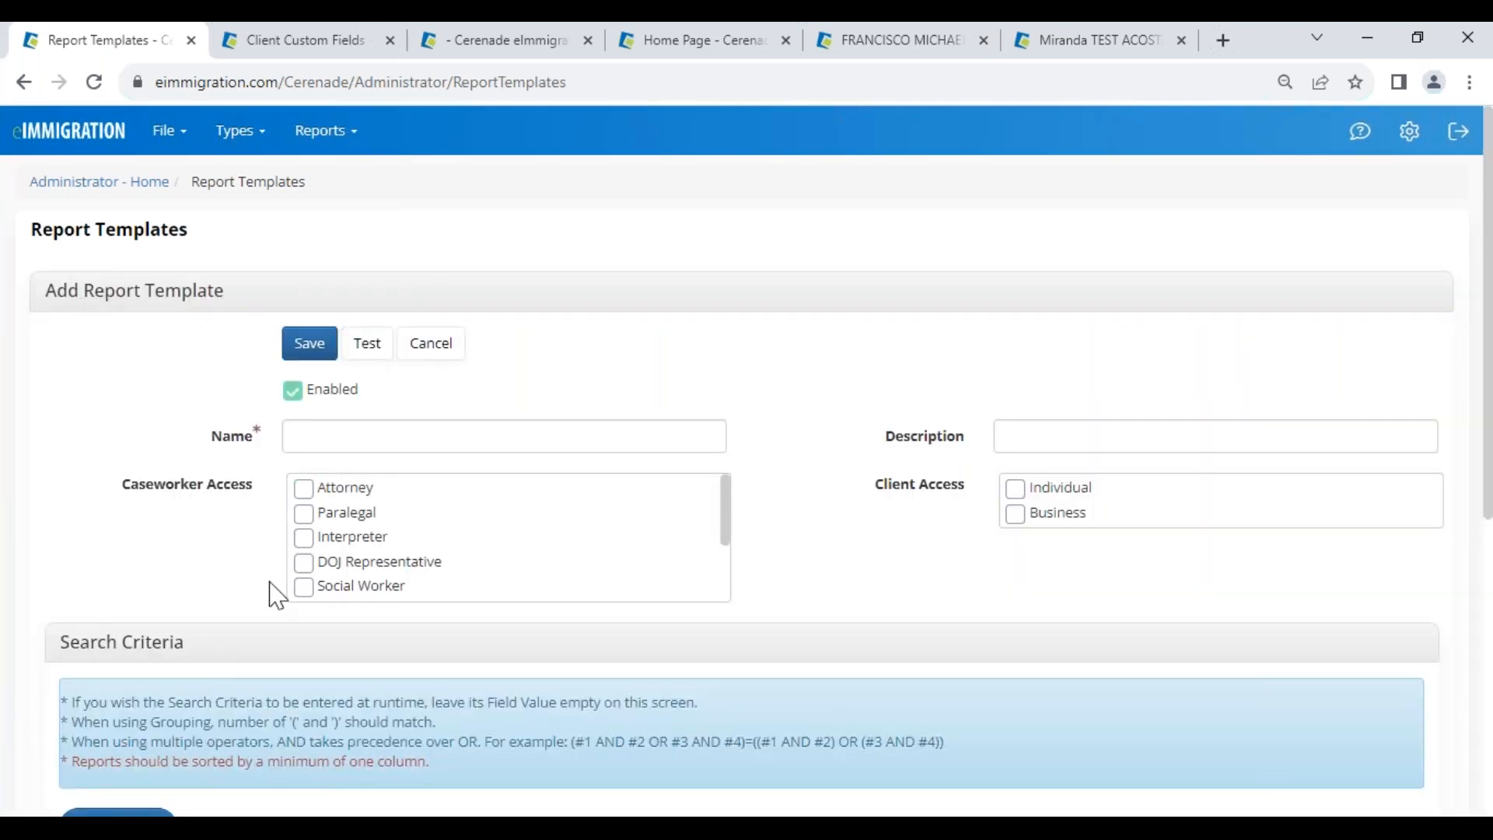
scroll(265, 595, "down", 3)
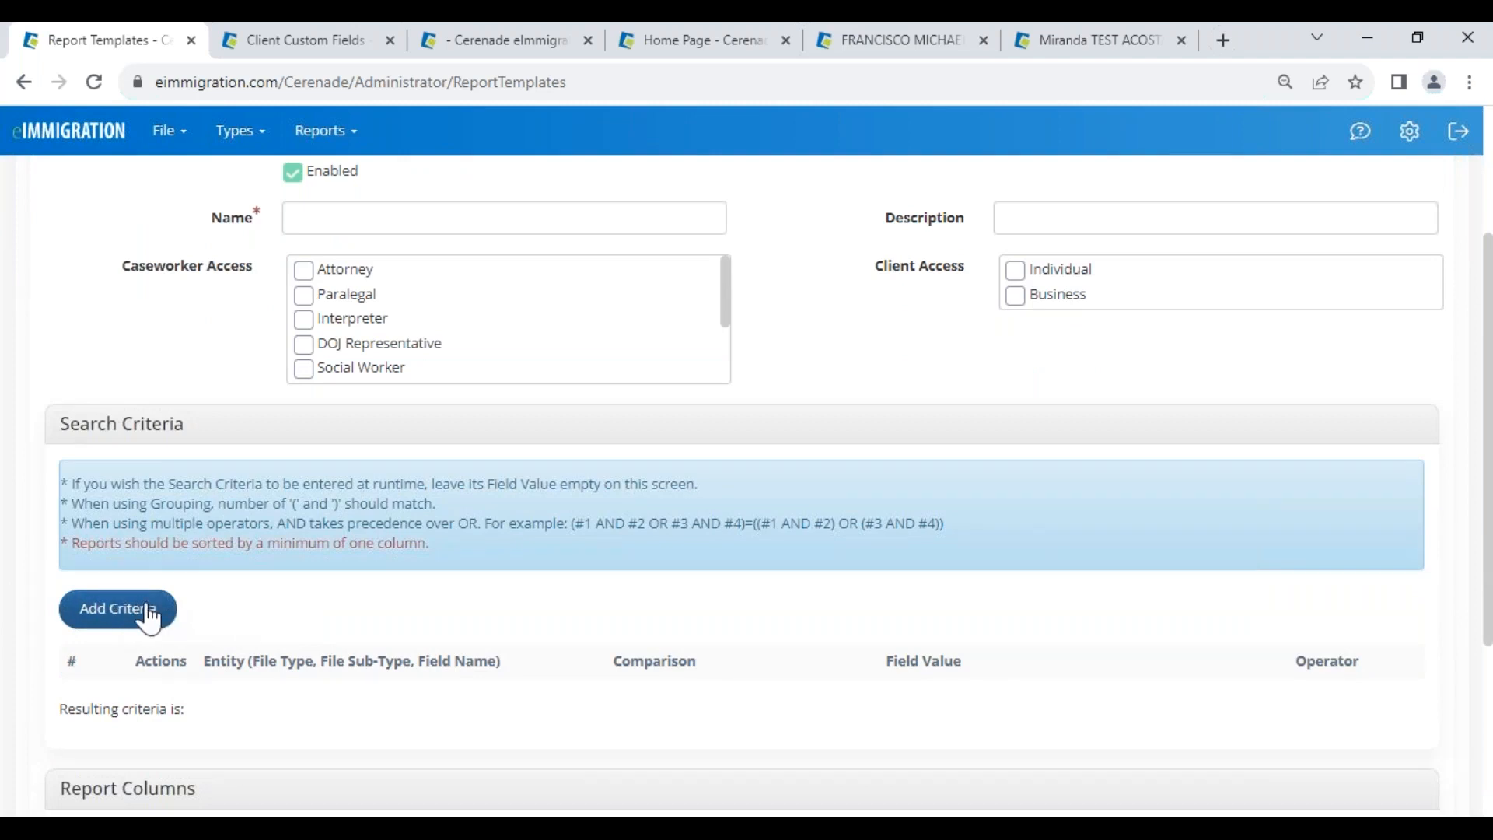
scroll(257, 387, "up", 2)
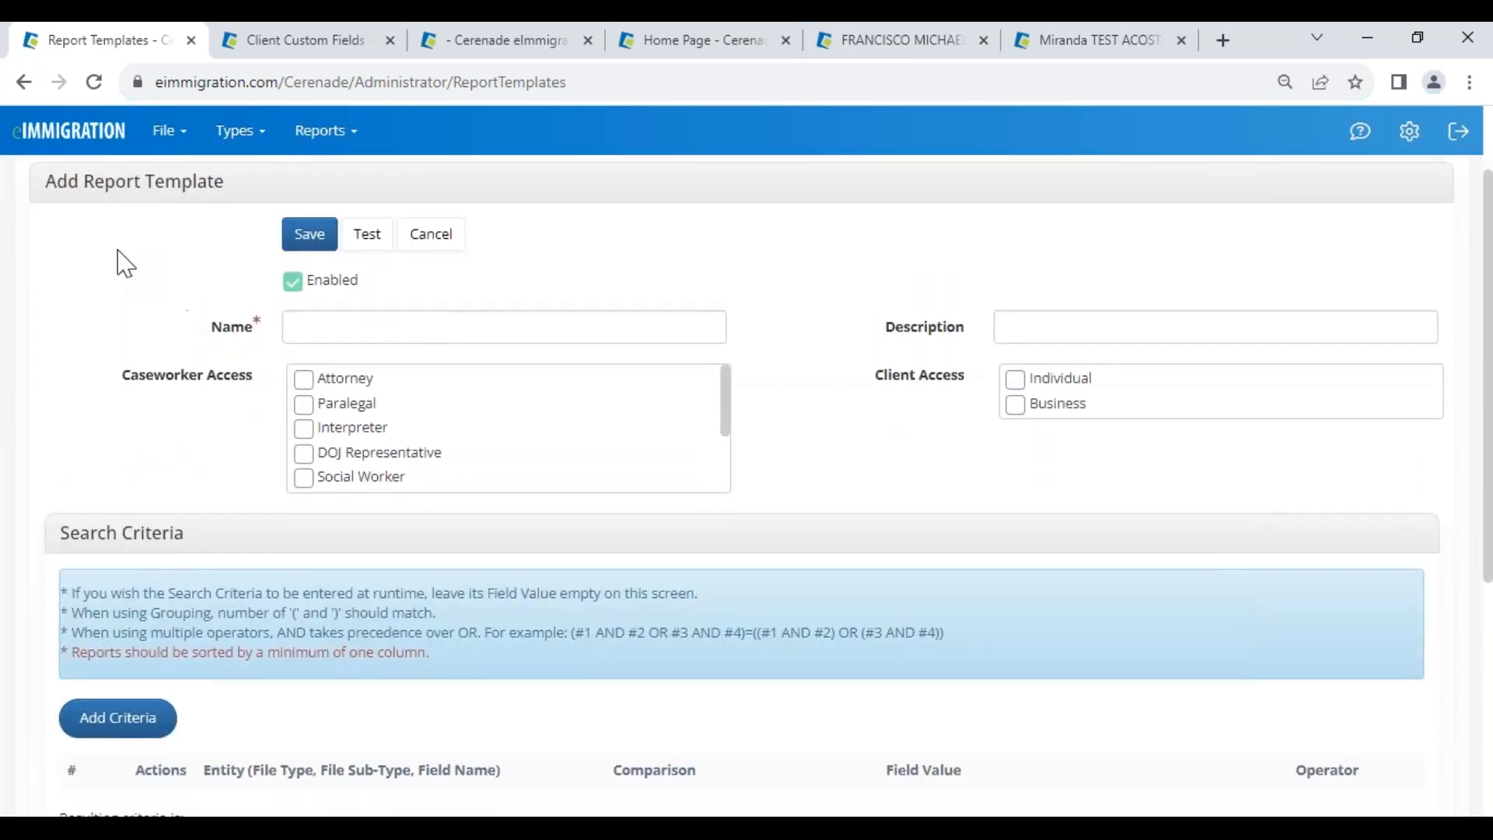
left_click_drag(79, 175, 146, 243)
left_click(159, 288)
scroll(300, 611, "down", 2)
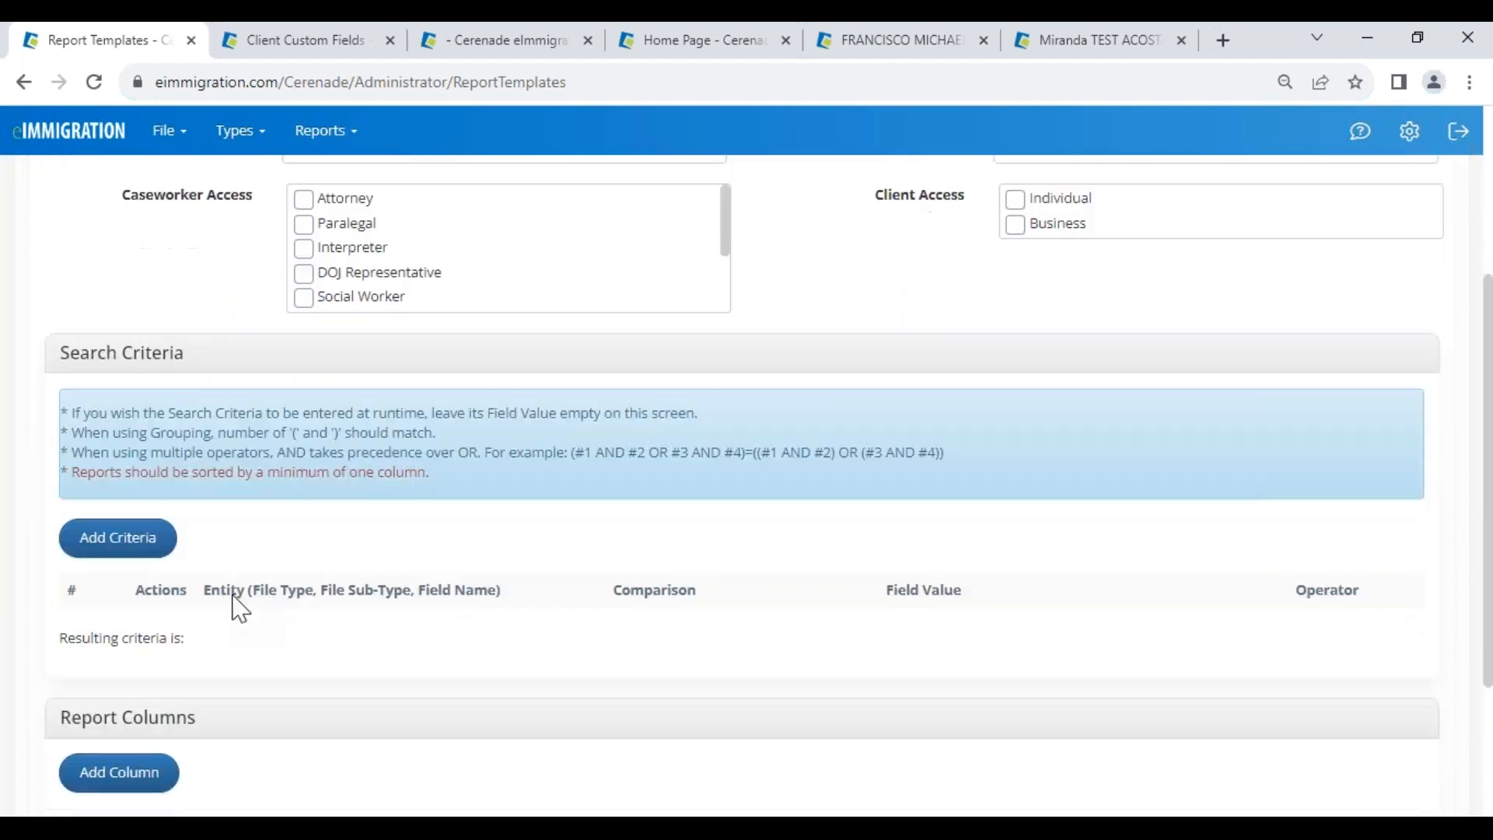
- Add a search criterion to the report template using Calendar, Appointments and the Type field
left_click(140, 506)
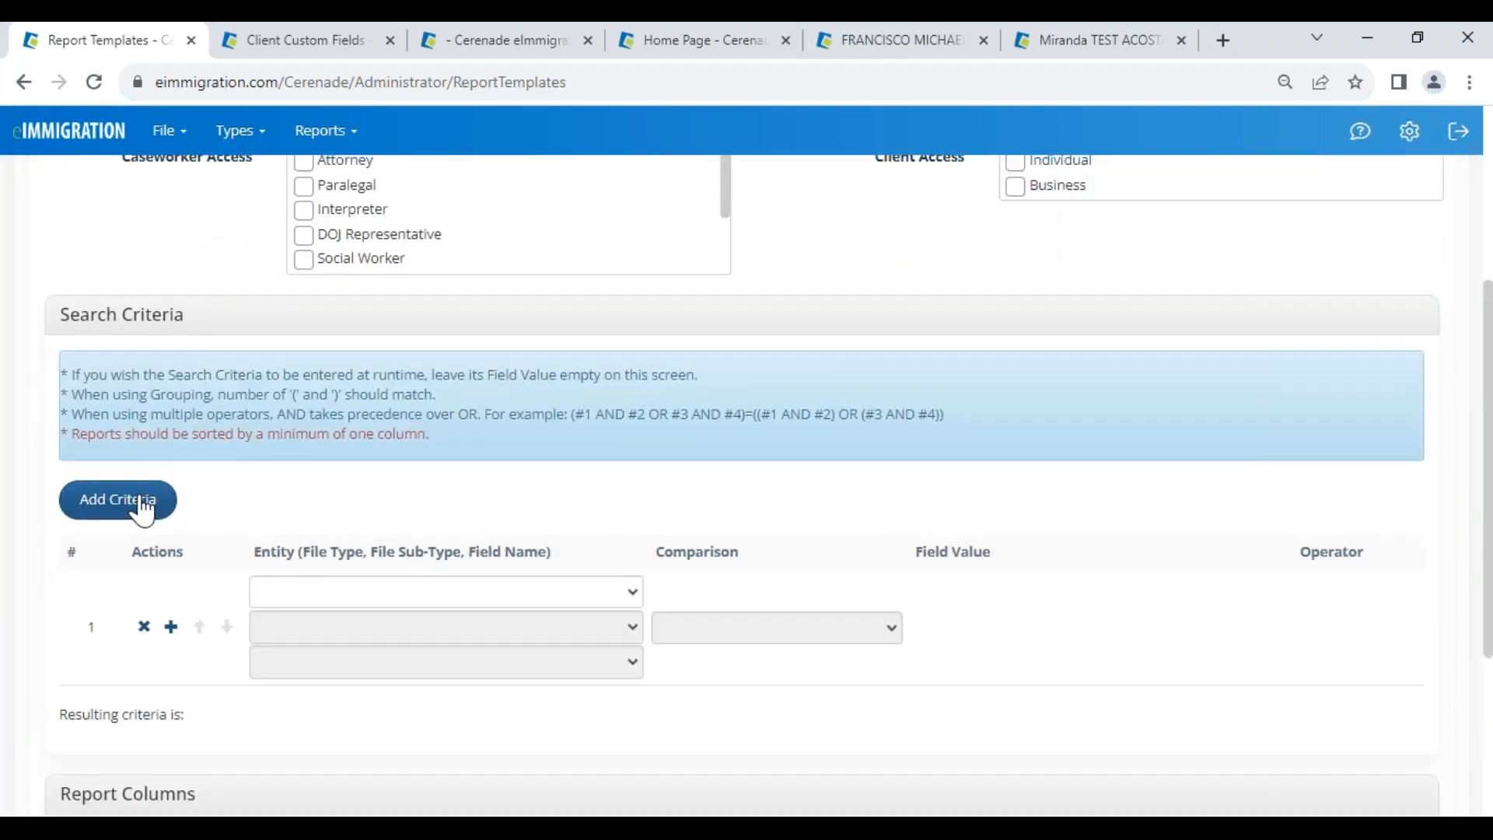
scroll(312, 553, "down", 1)
left_click(321, 486)
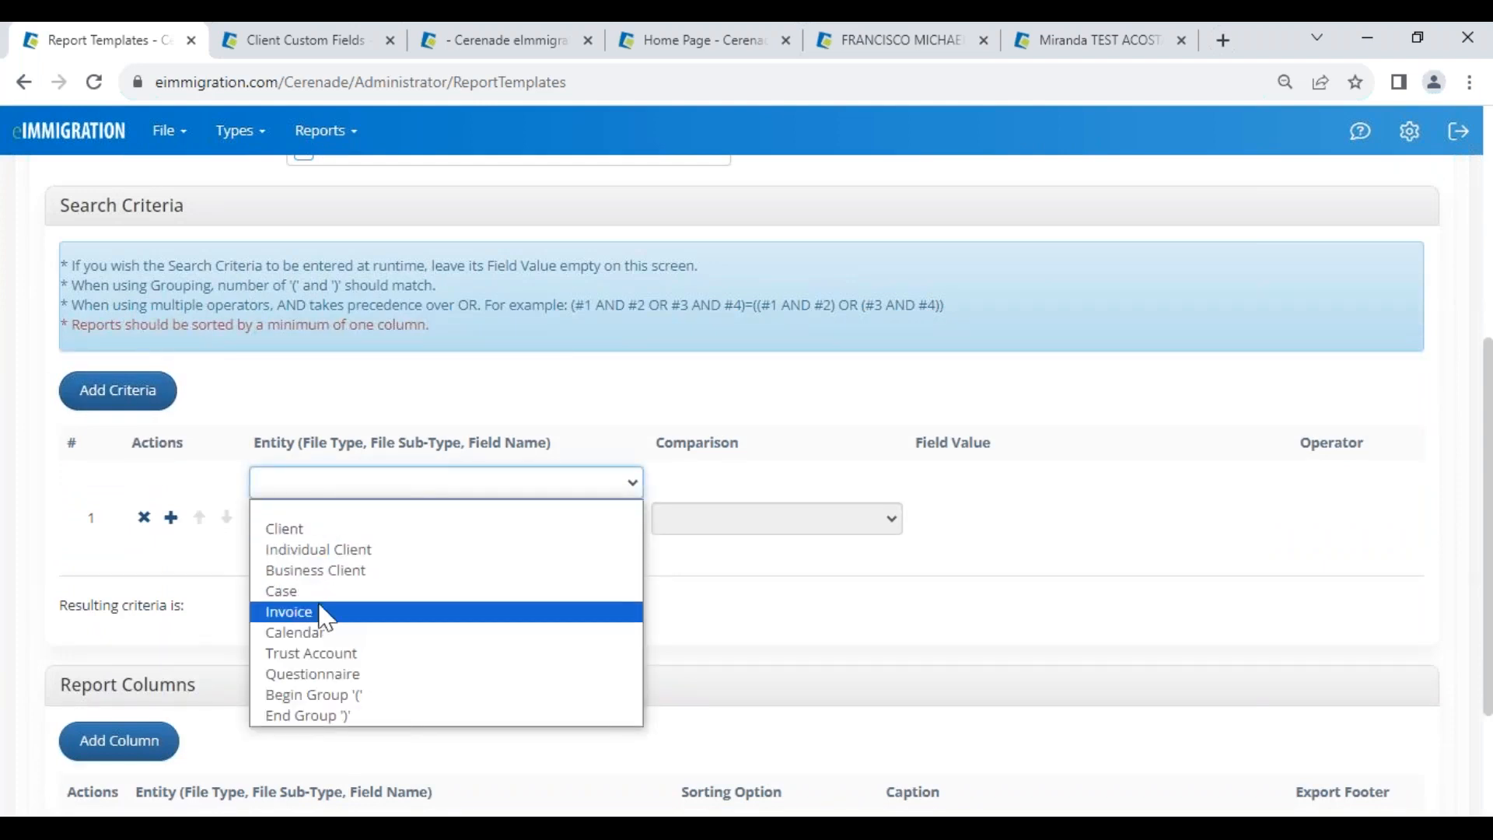
left_click(324, 632)
left_click(328, 523)
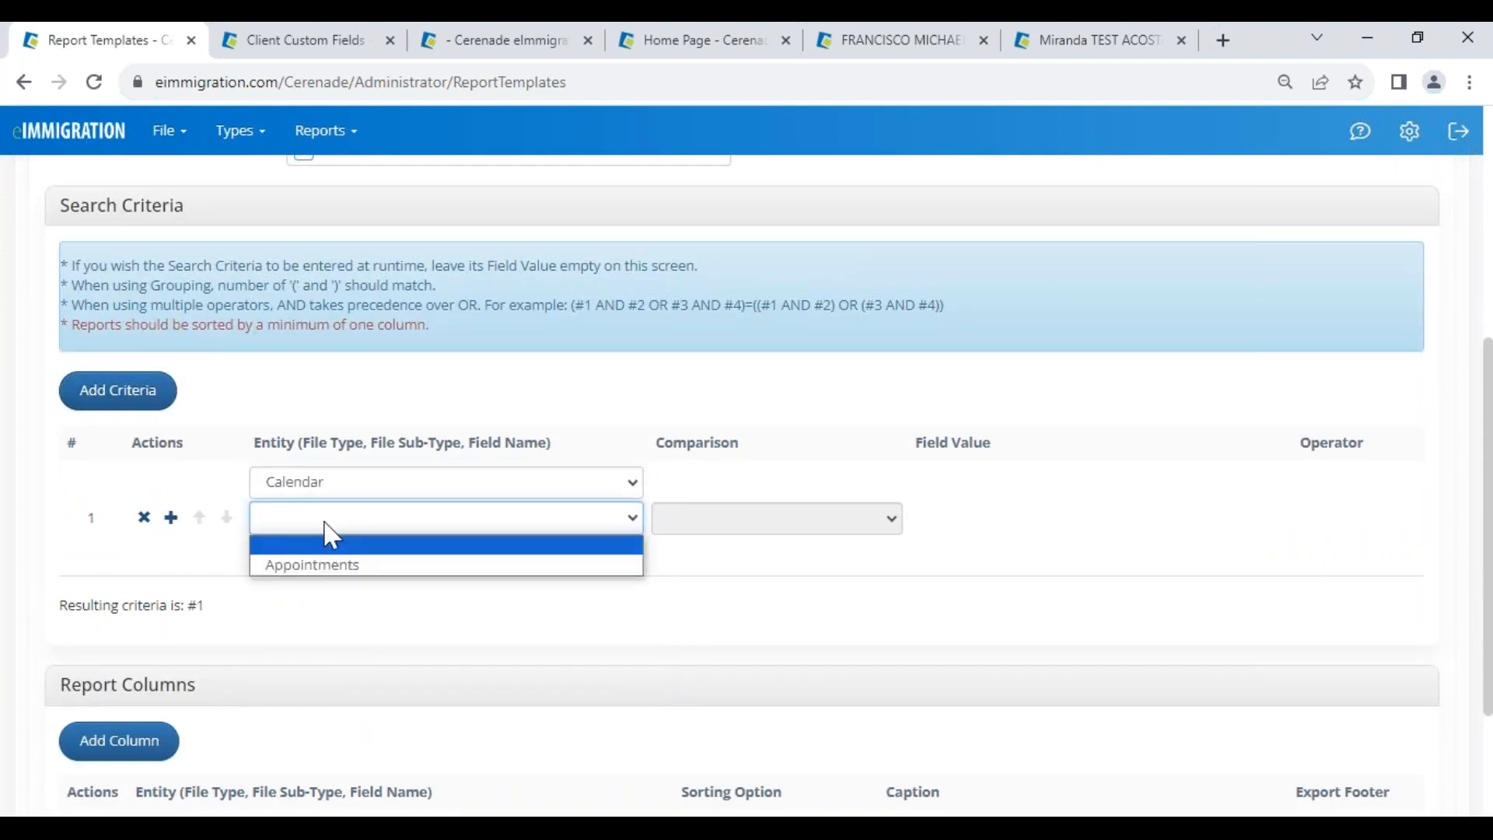
left_click(317, 565)
left_click(320, 553)
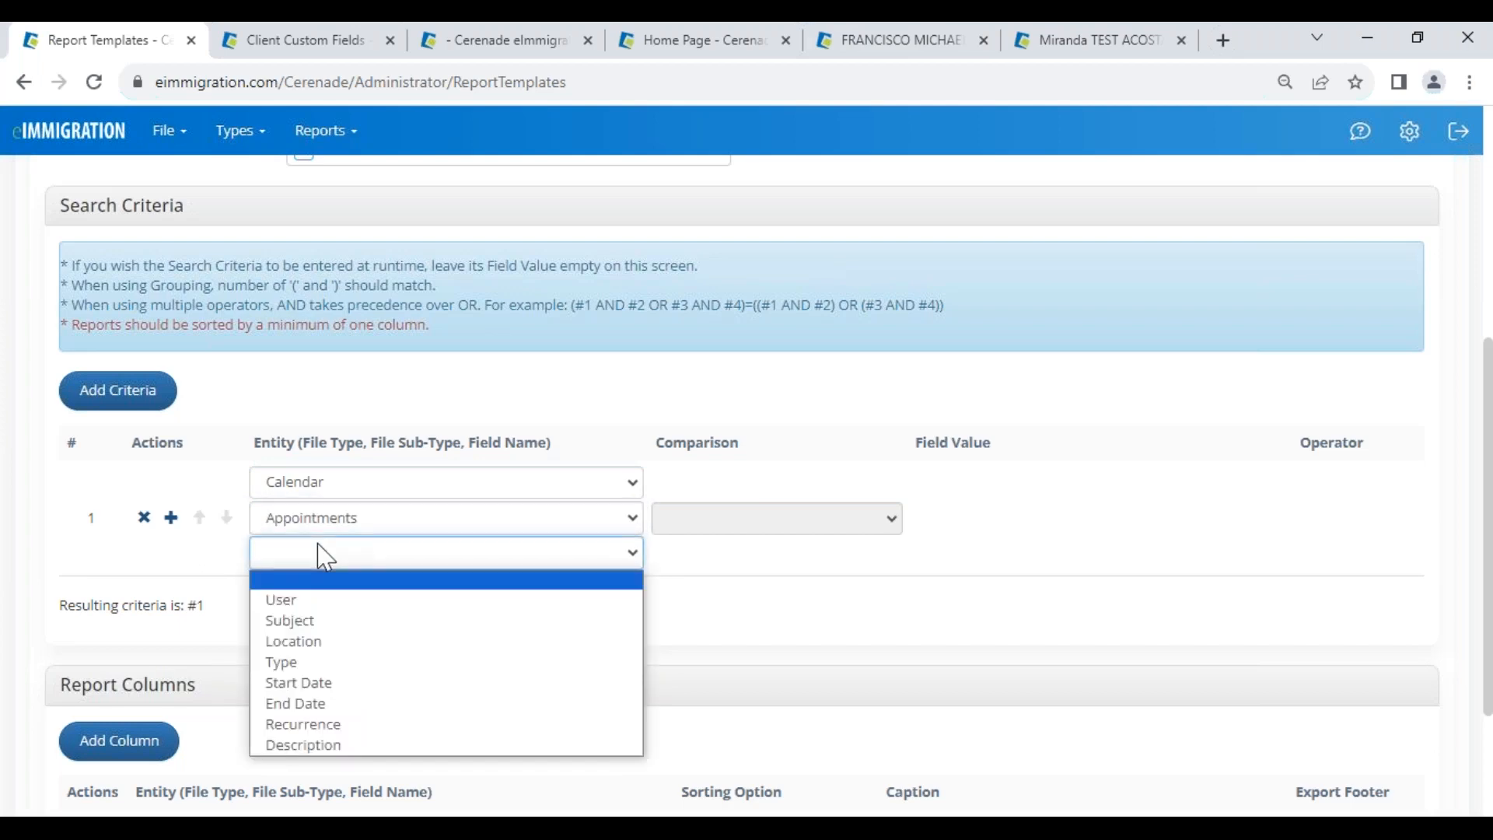
left_click(303, 676)
- Set the appointment type criterion's comparison to In and choose Court Hearing as its field value
left_click(725, 523)
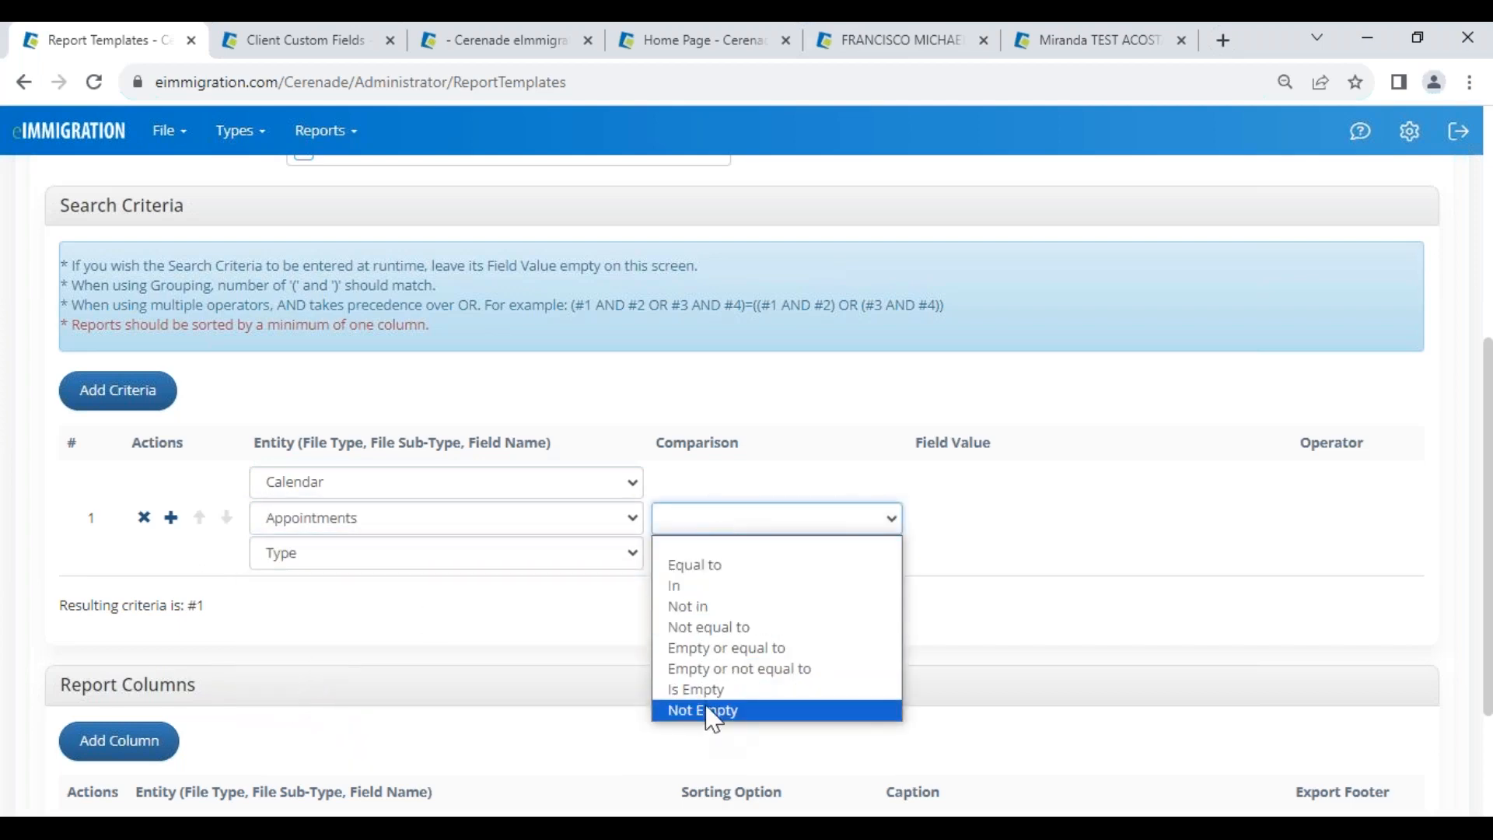
left_click(702, 585)
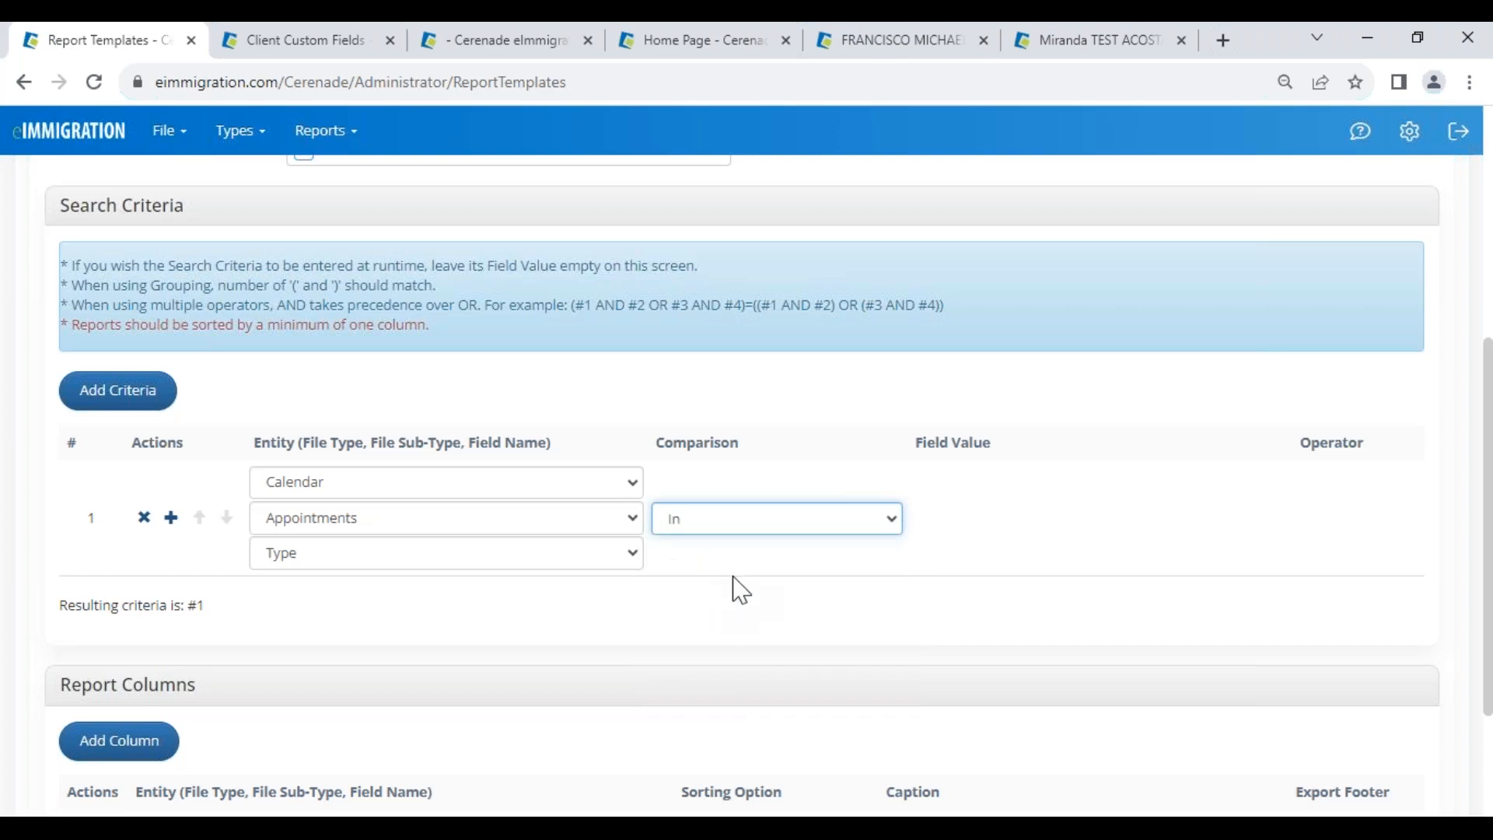
scroll(982, 611, "down", 2)
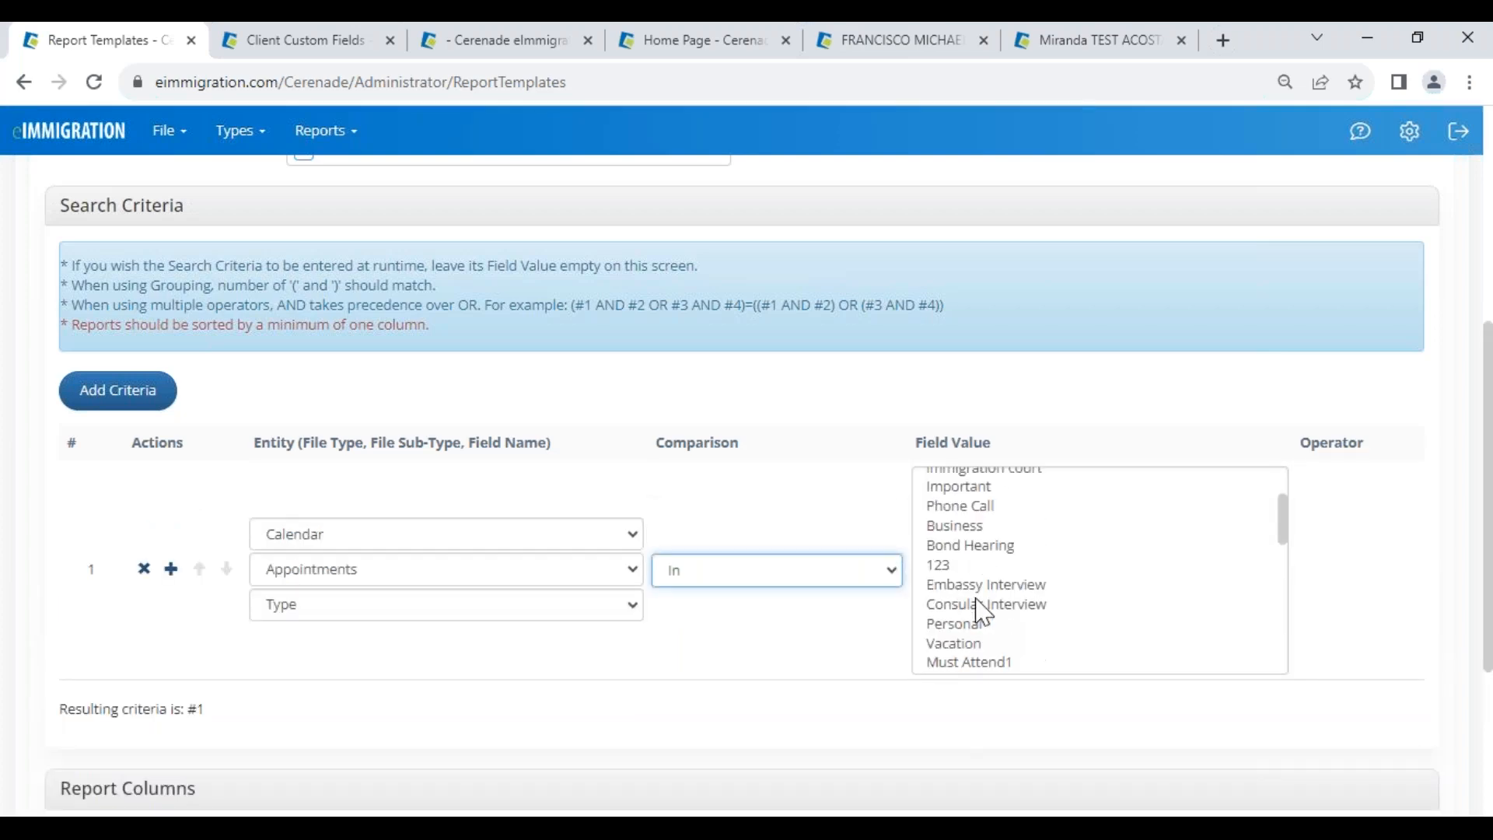
scroll(998, 558, "down", 2)
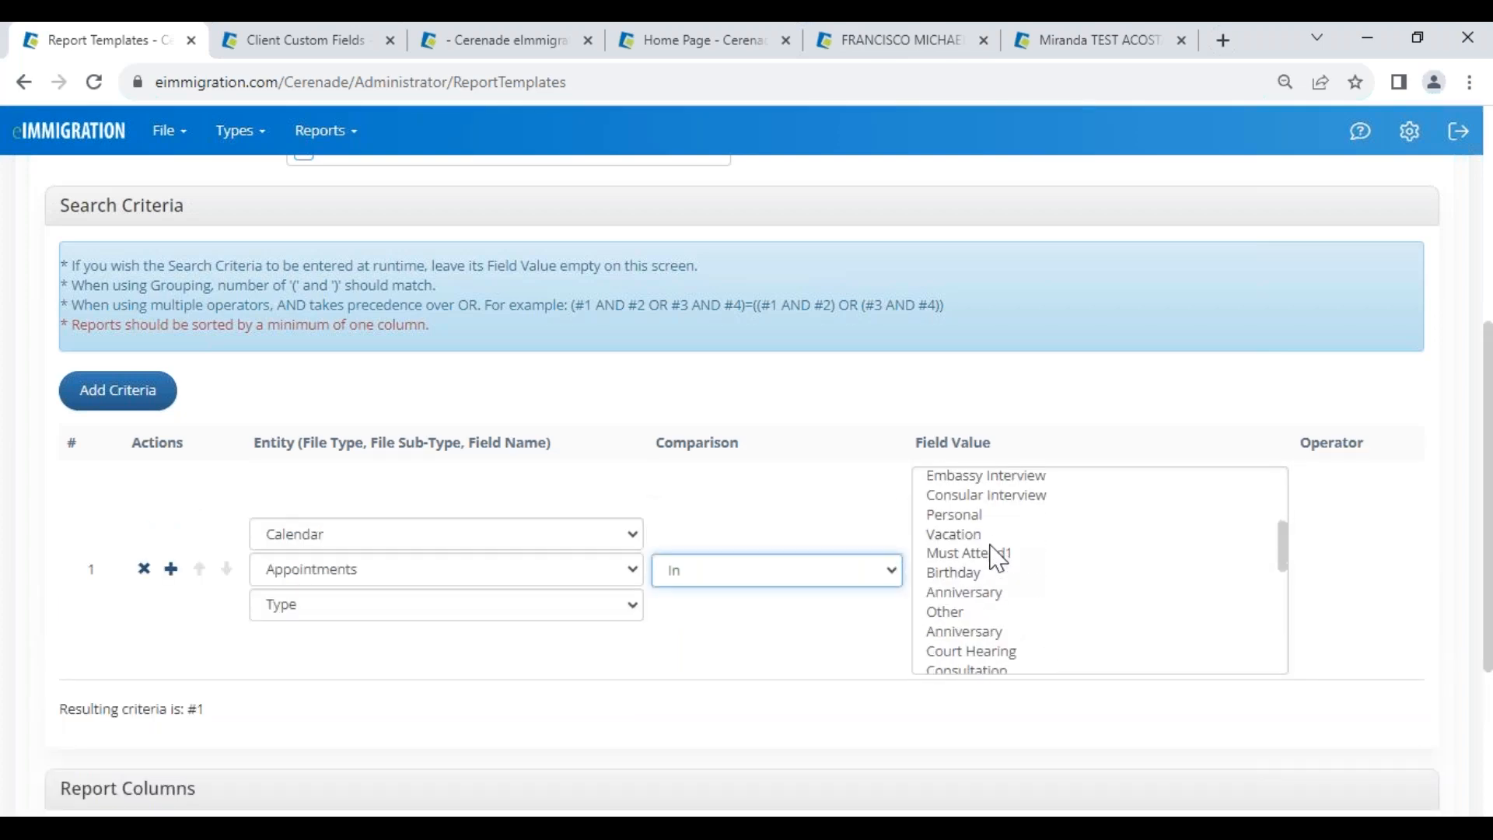
scroll(993, 626, "down", 2)
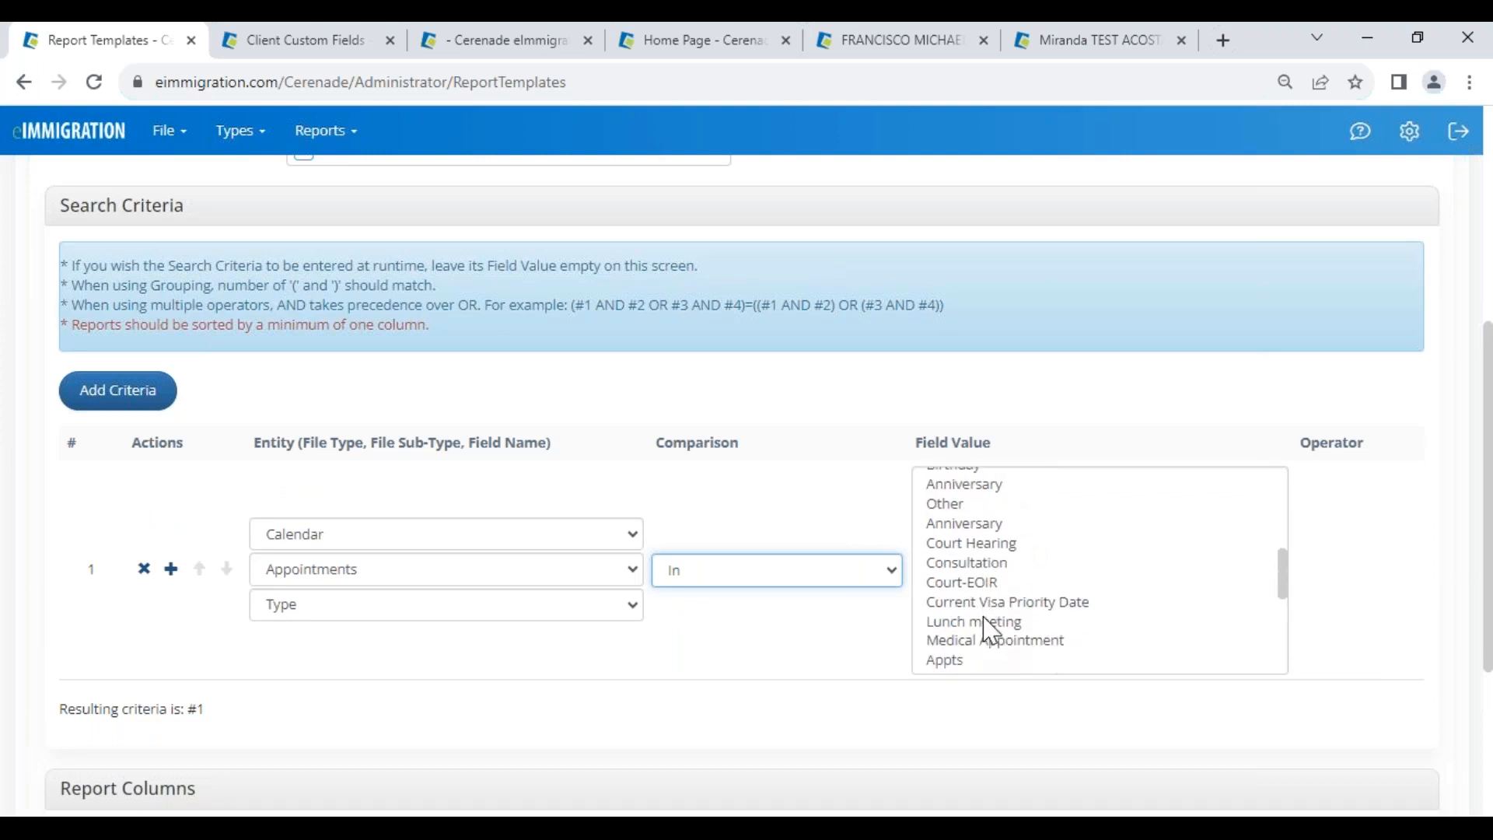
left_click(991, 542)
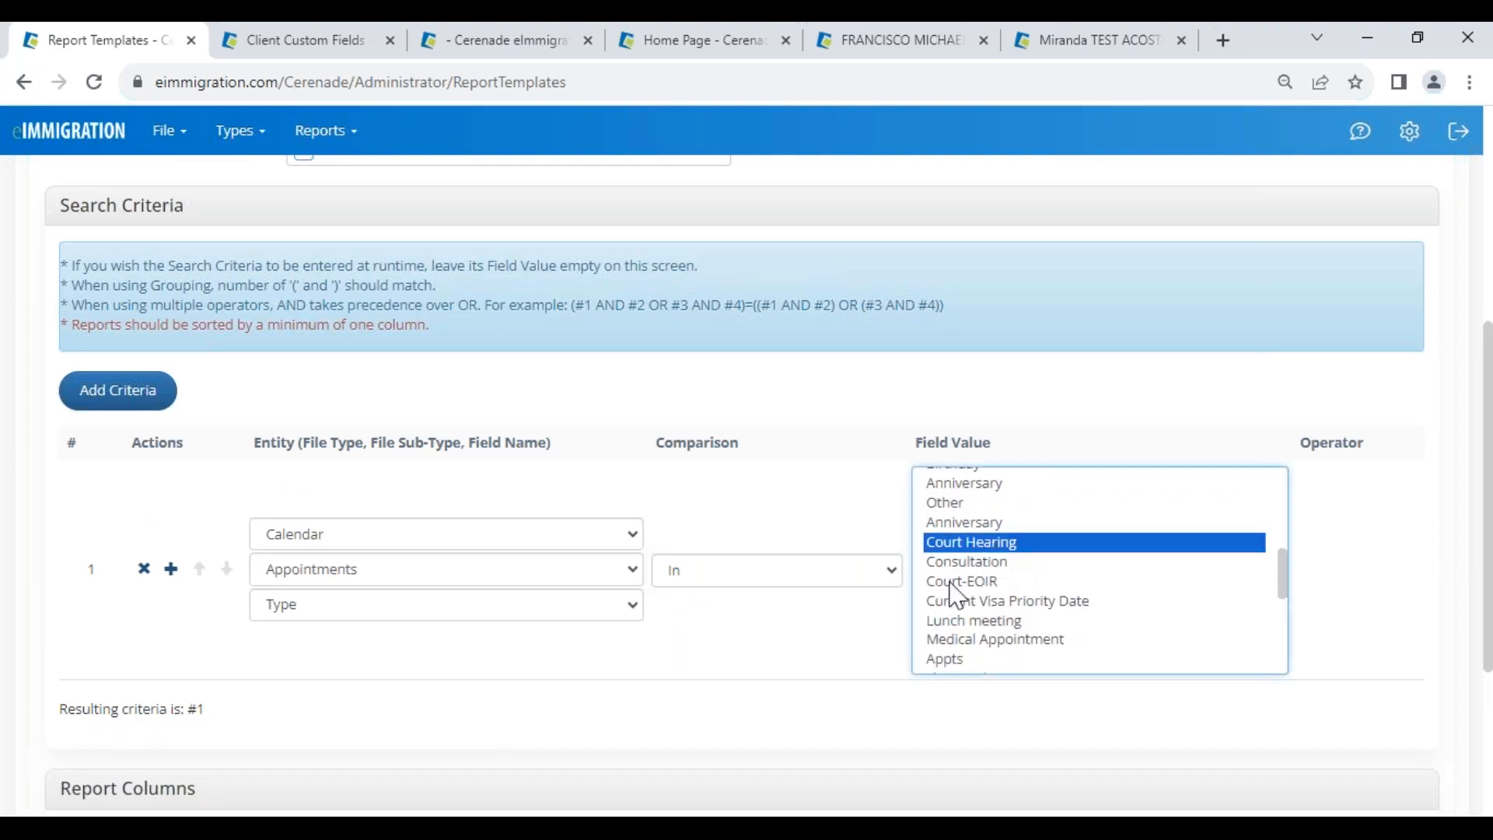
left_click(249, 664)
- Add a second search criterion using Individual Client, General Info and the Alien Number field
left_click(170, 570)
left_click(309, 709)
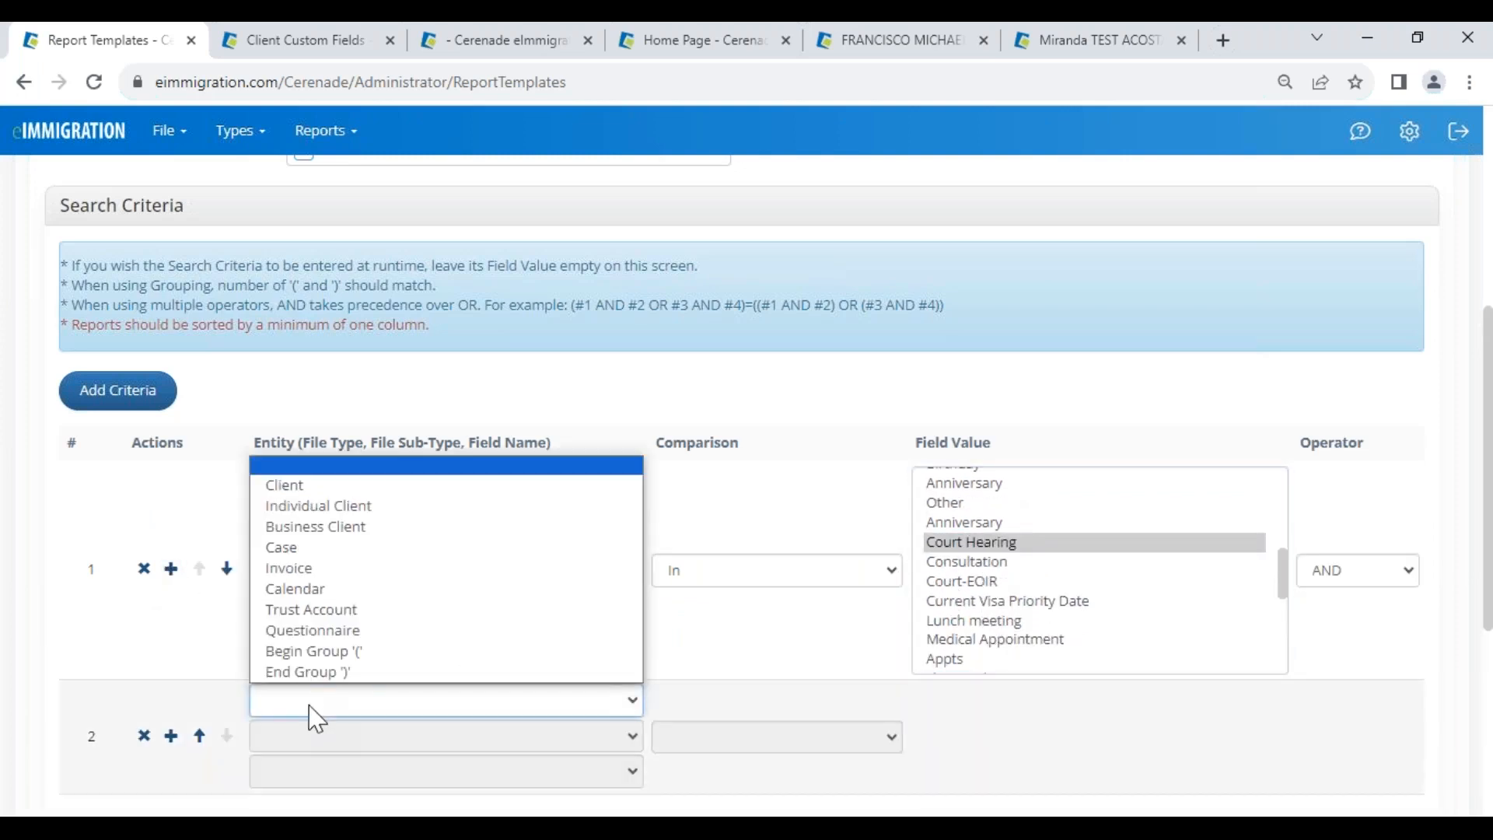
left_click(329, 506)
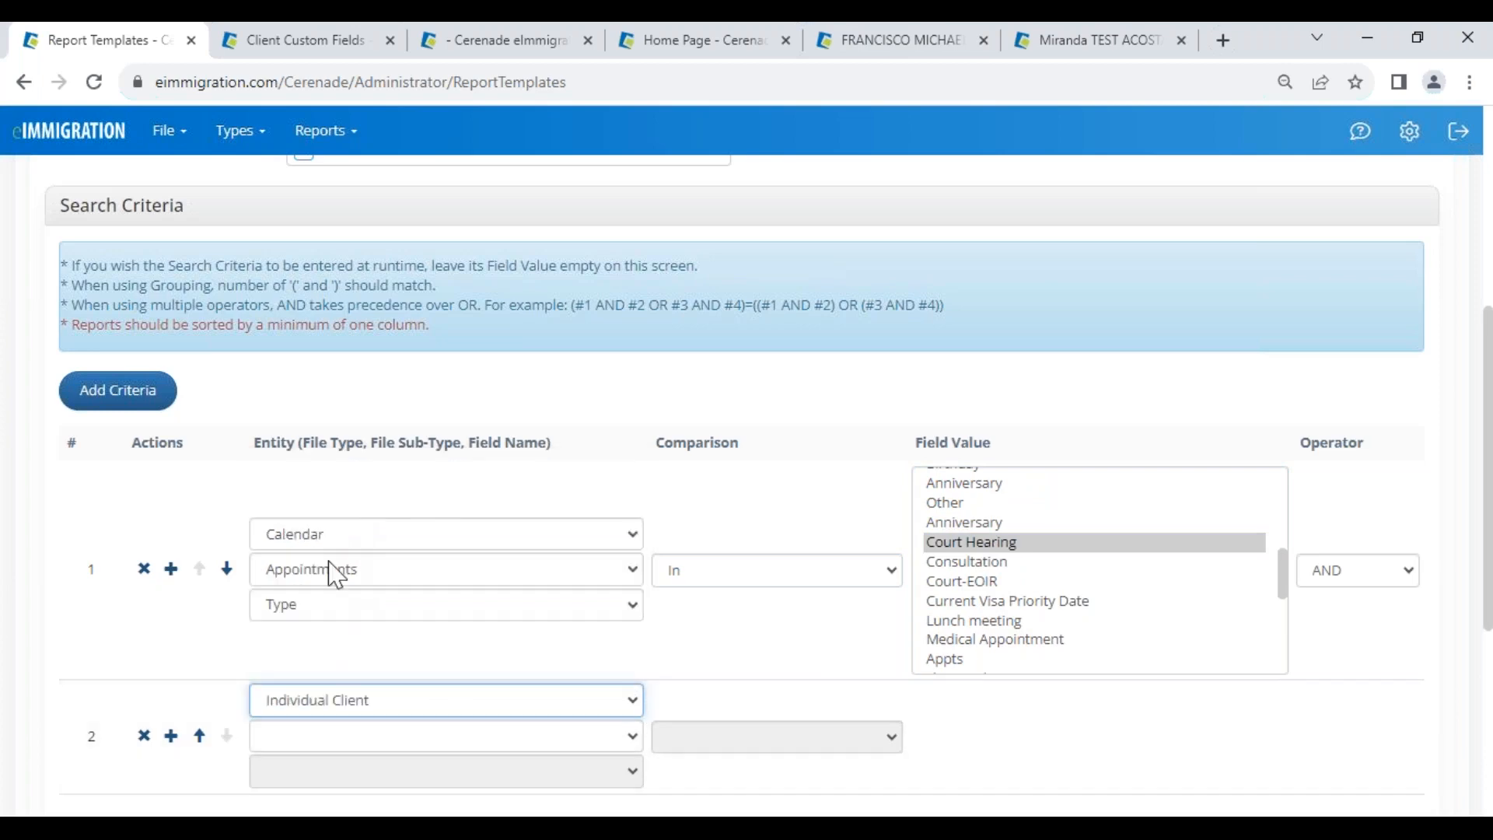
left_click(306, 738)
scroll(311, 330, "up", 1)
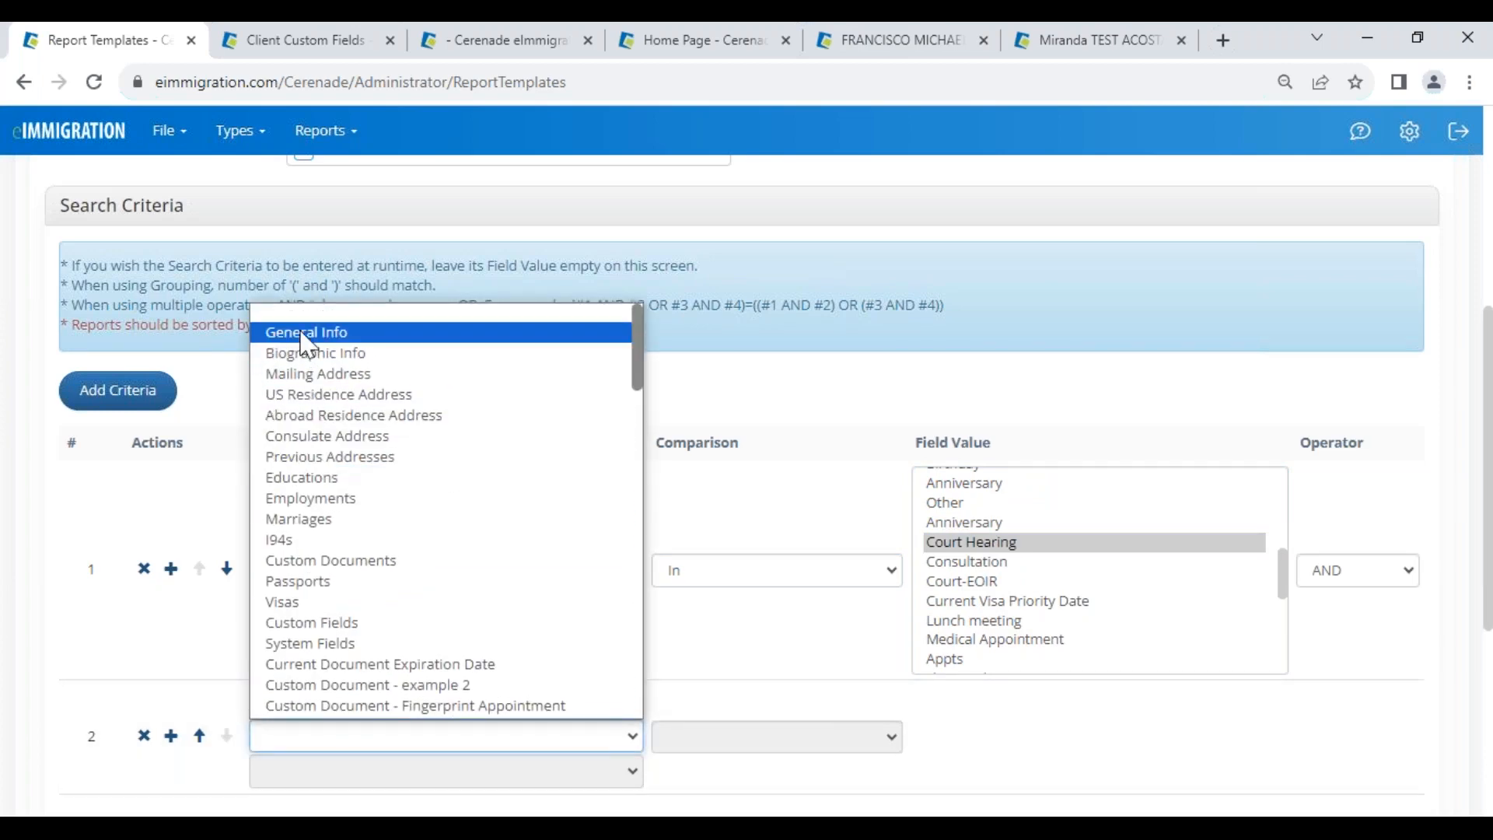
left_click(311, 329)
left_click(333, 774)
scroll(342, 557, "down", 3)
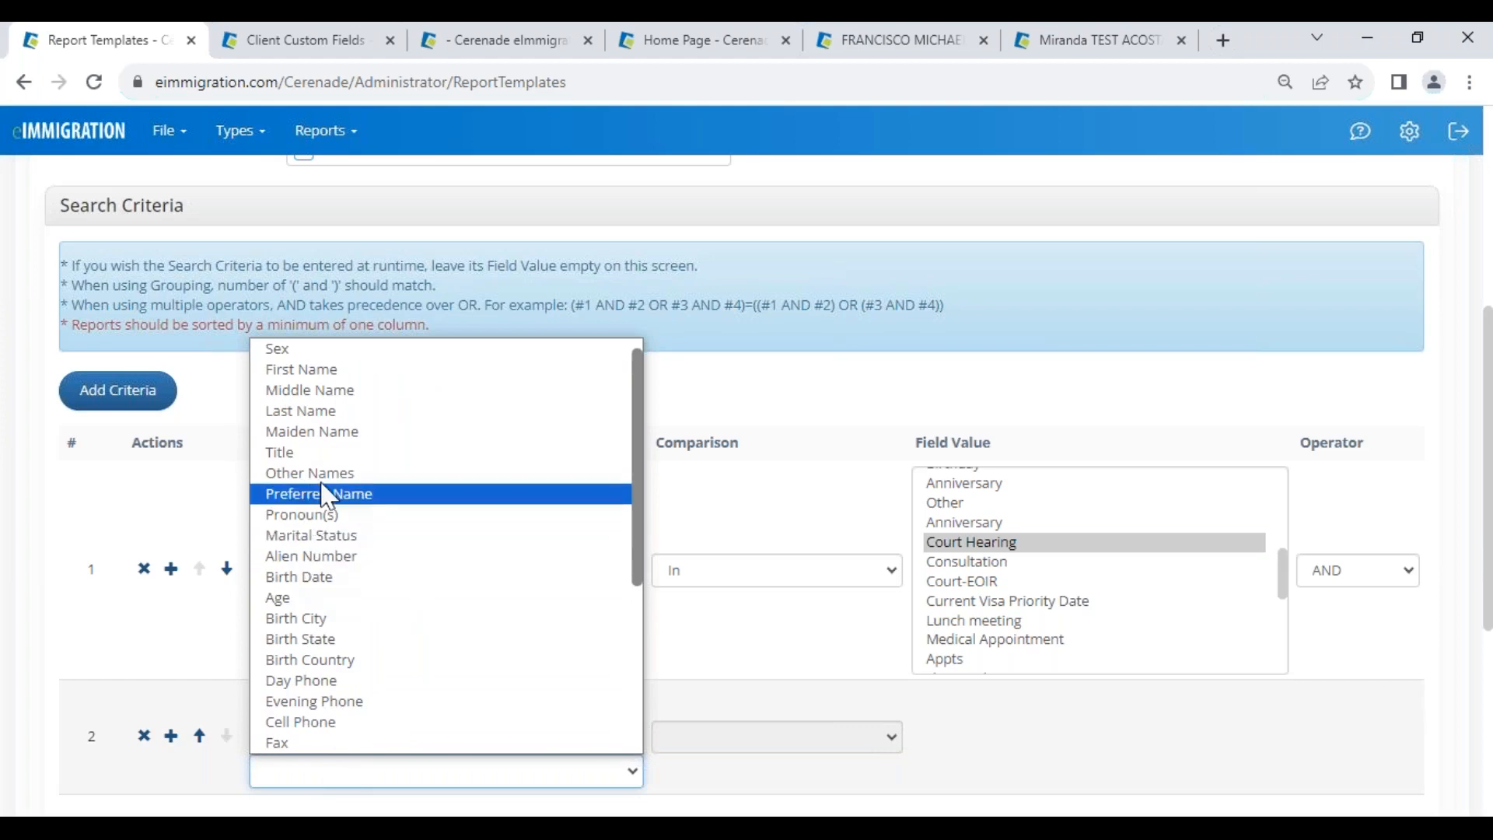
scroll(334, 498, "up", 3)
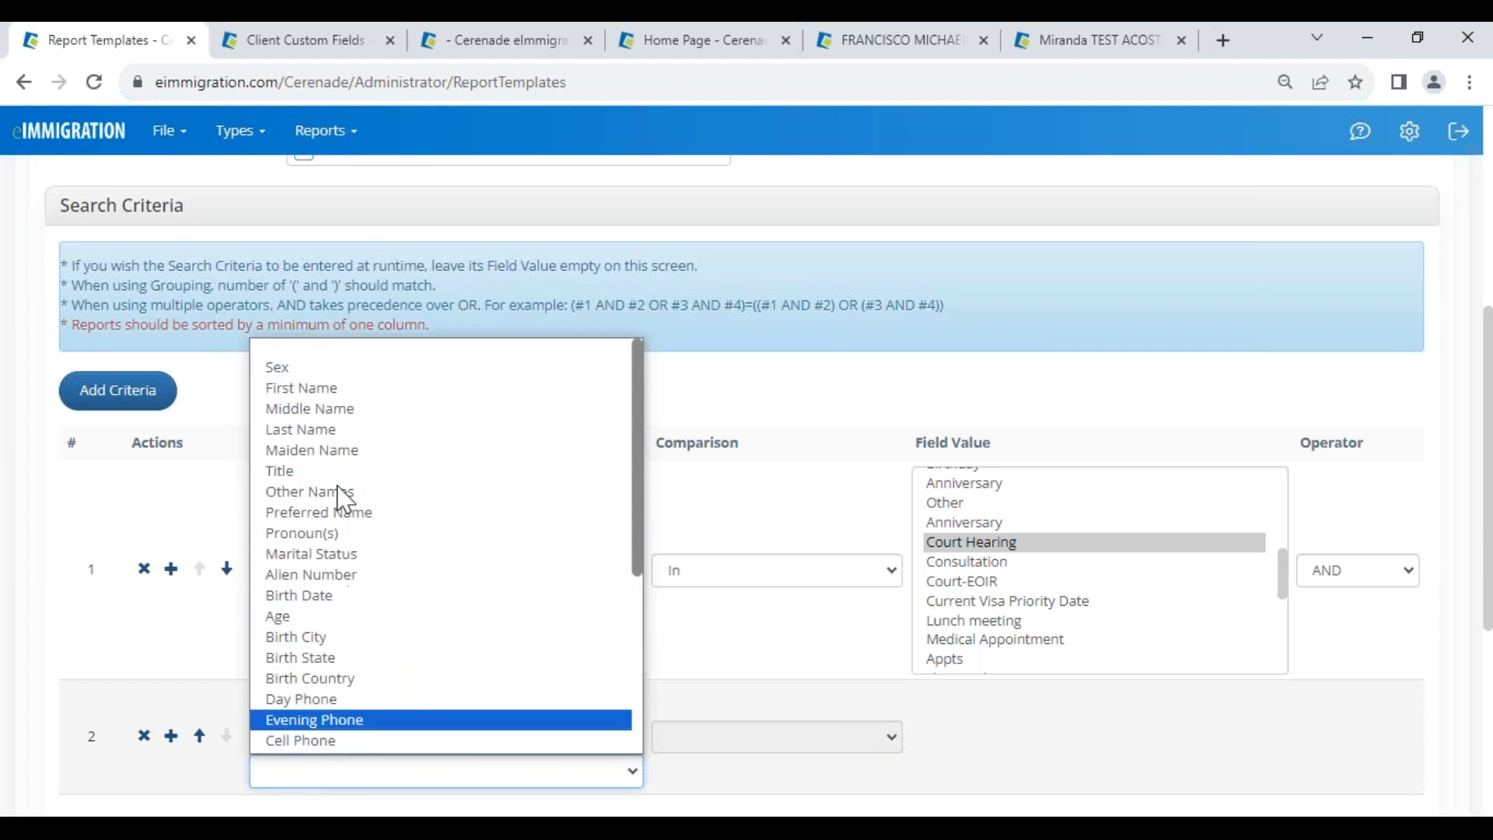
left_click(334, 574)
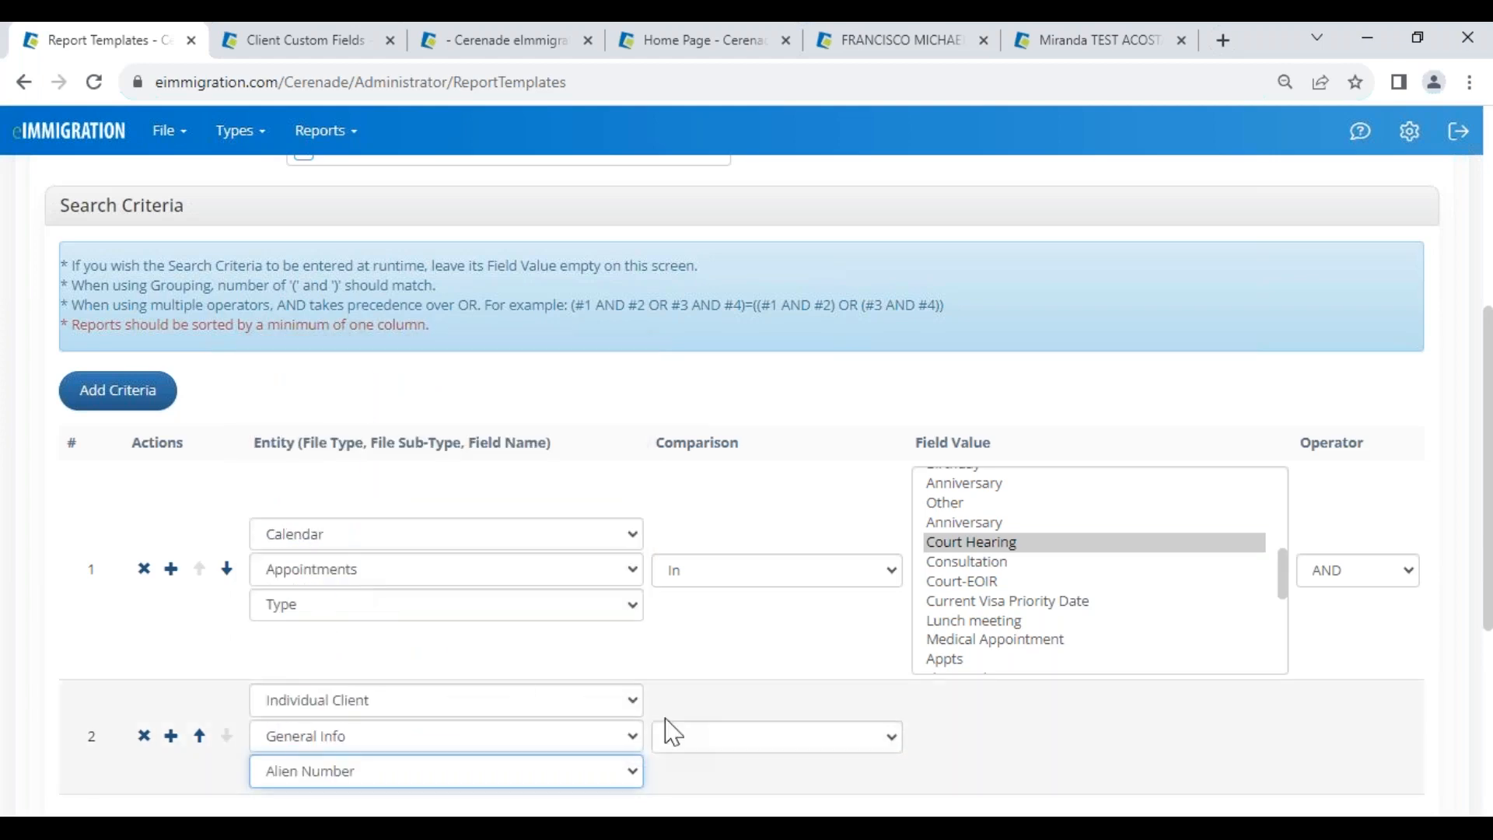
scroll(933, 715, "down", 3)
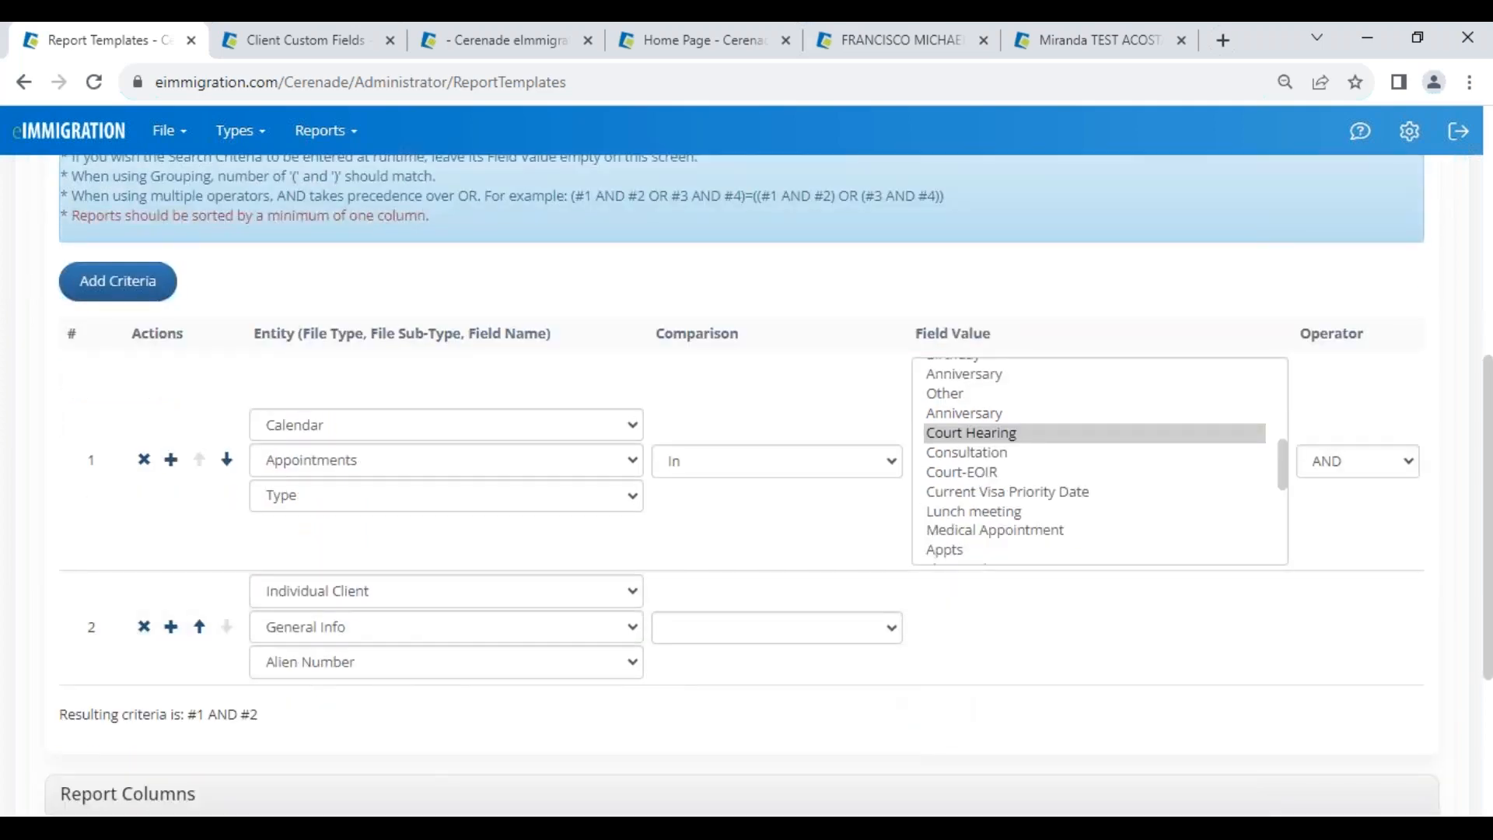
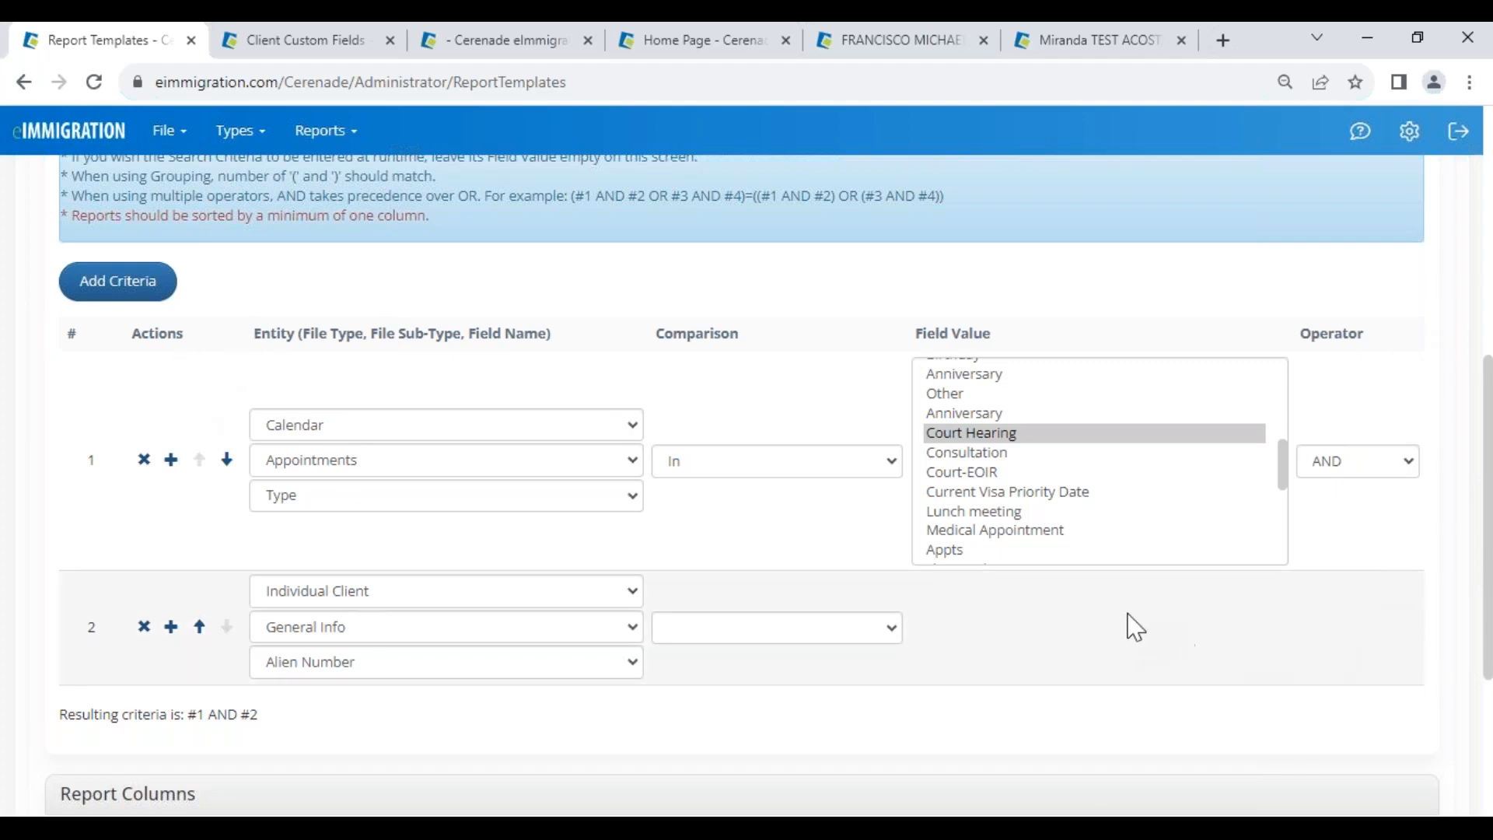
- Set the operator joining the two search criteria to OR
left_click(1386, 461)
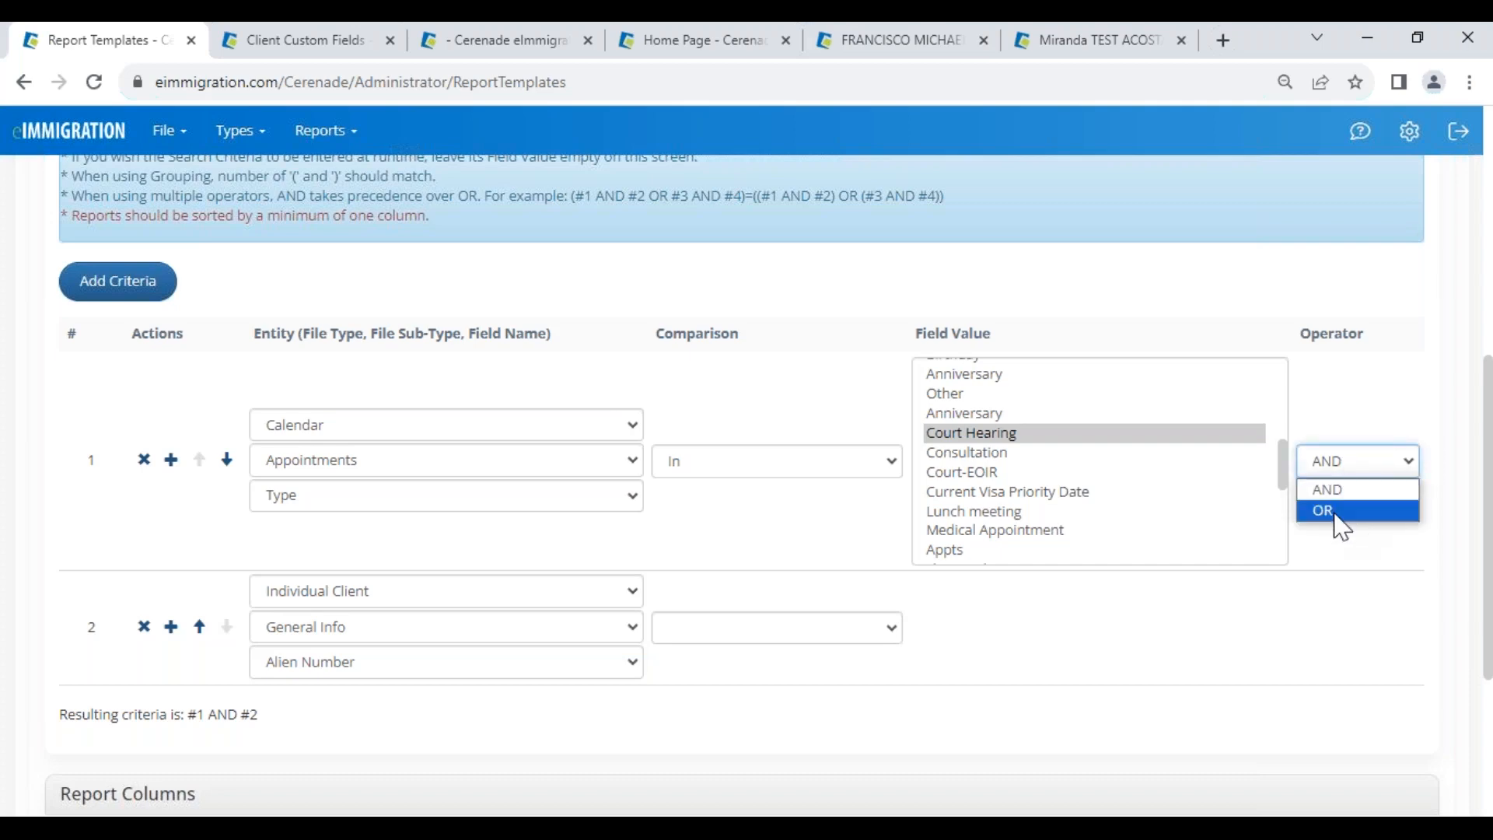
left_click(1352, 491)
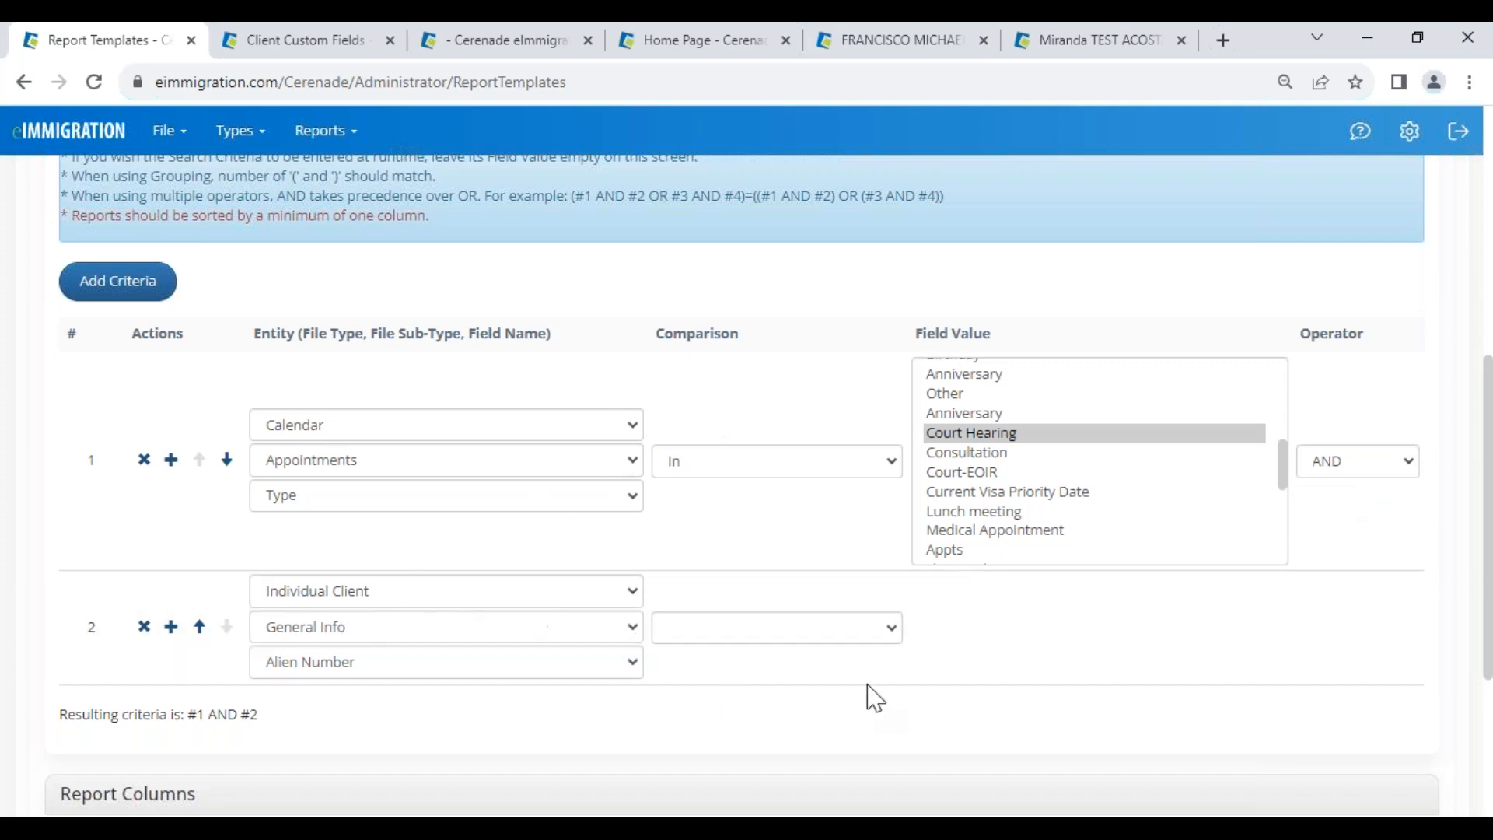
left_click(1353, 482)
left_click(1346, 510)
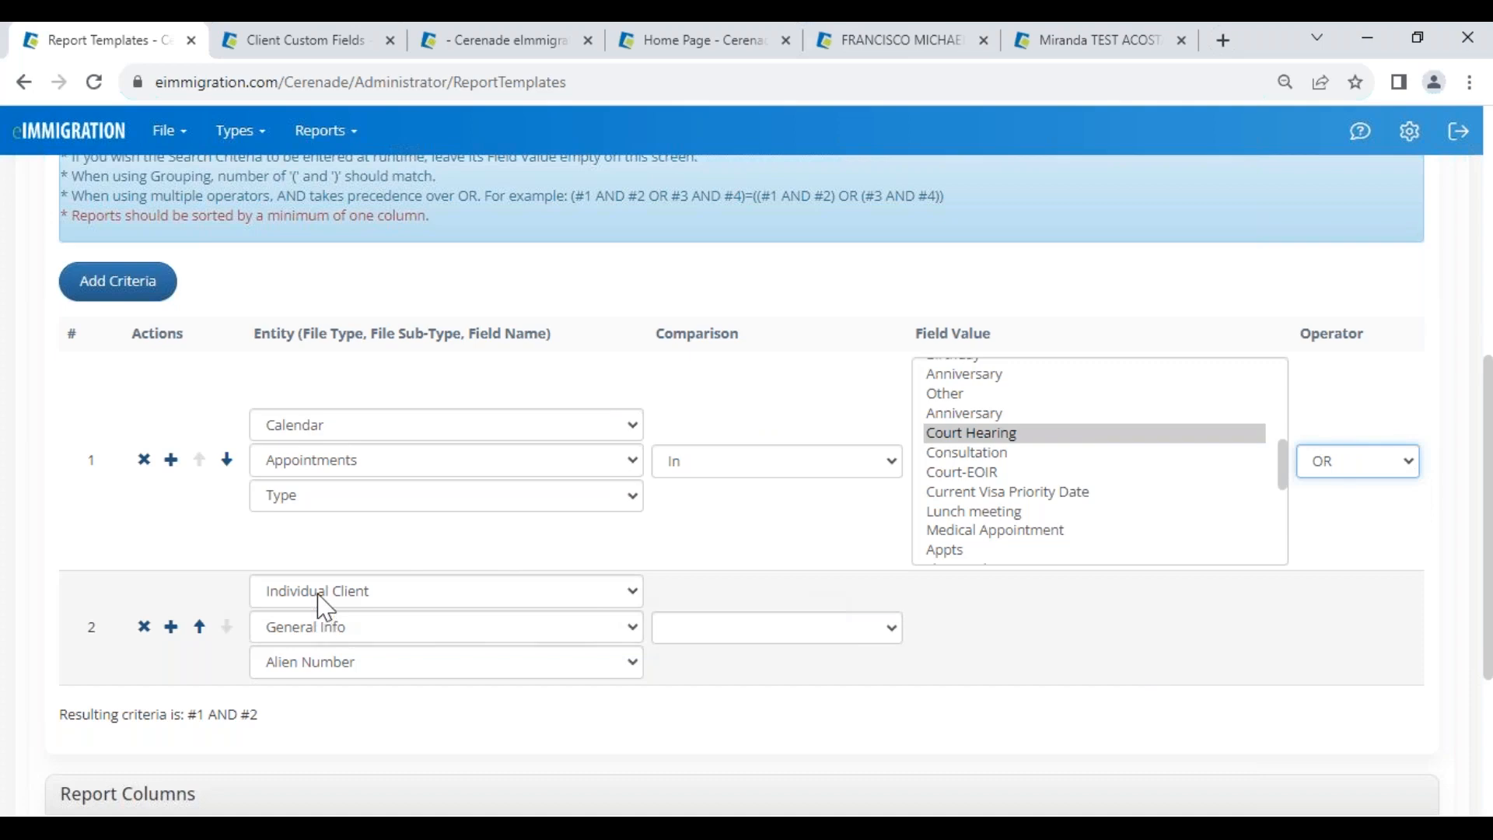
- Set the operator joining the two search criteria to AND and the Alien Number criterion's comparison to Contains
left_click(330, 634)
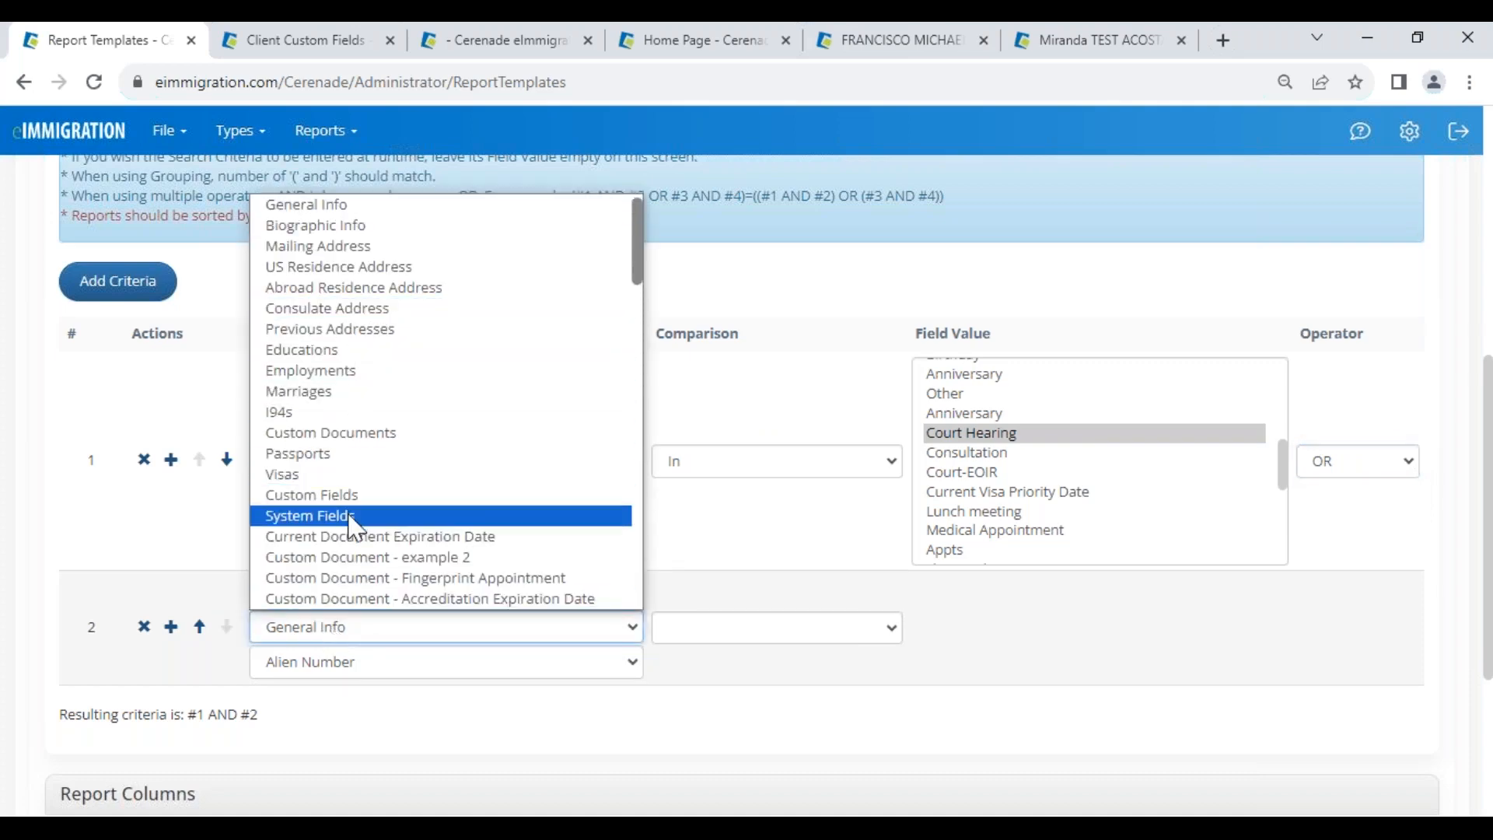
left_click(767, 683)
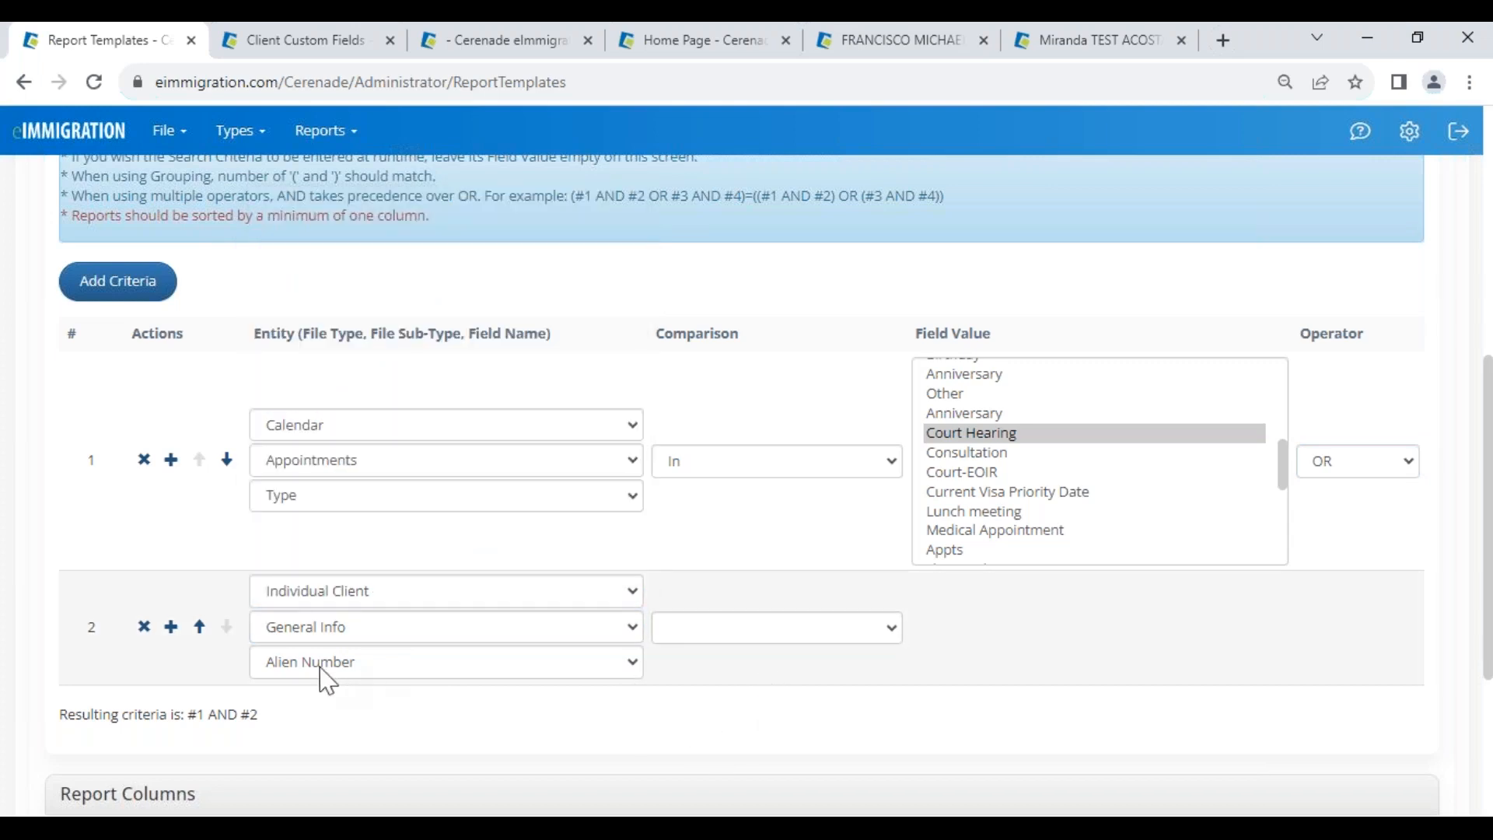
left_click(1349, 472)
left_click(1331, 487)
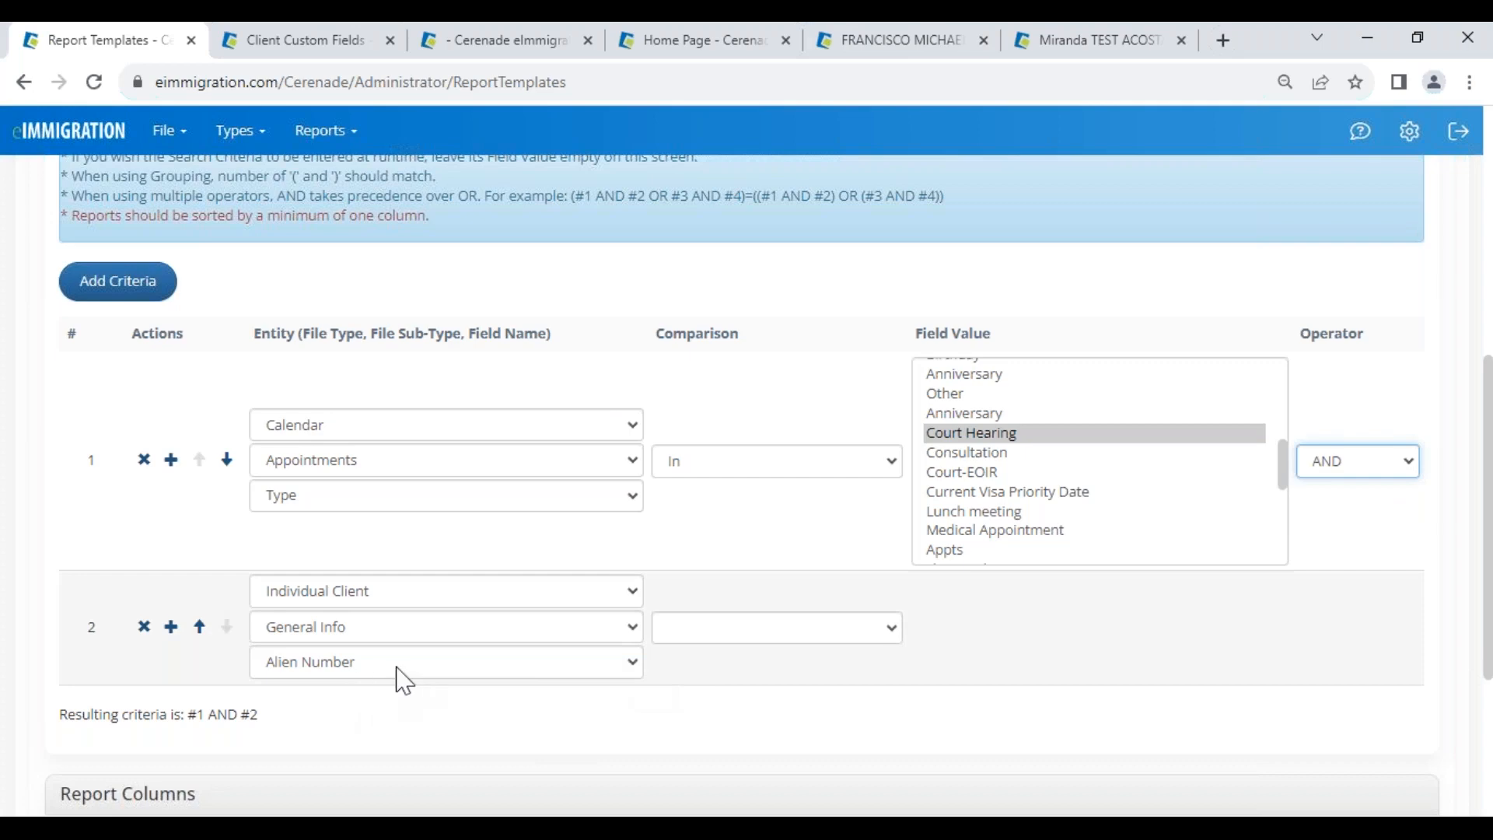
left_click(705, 633)
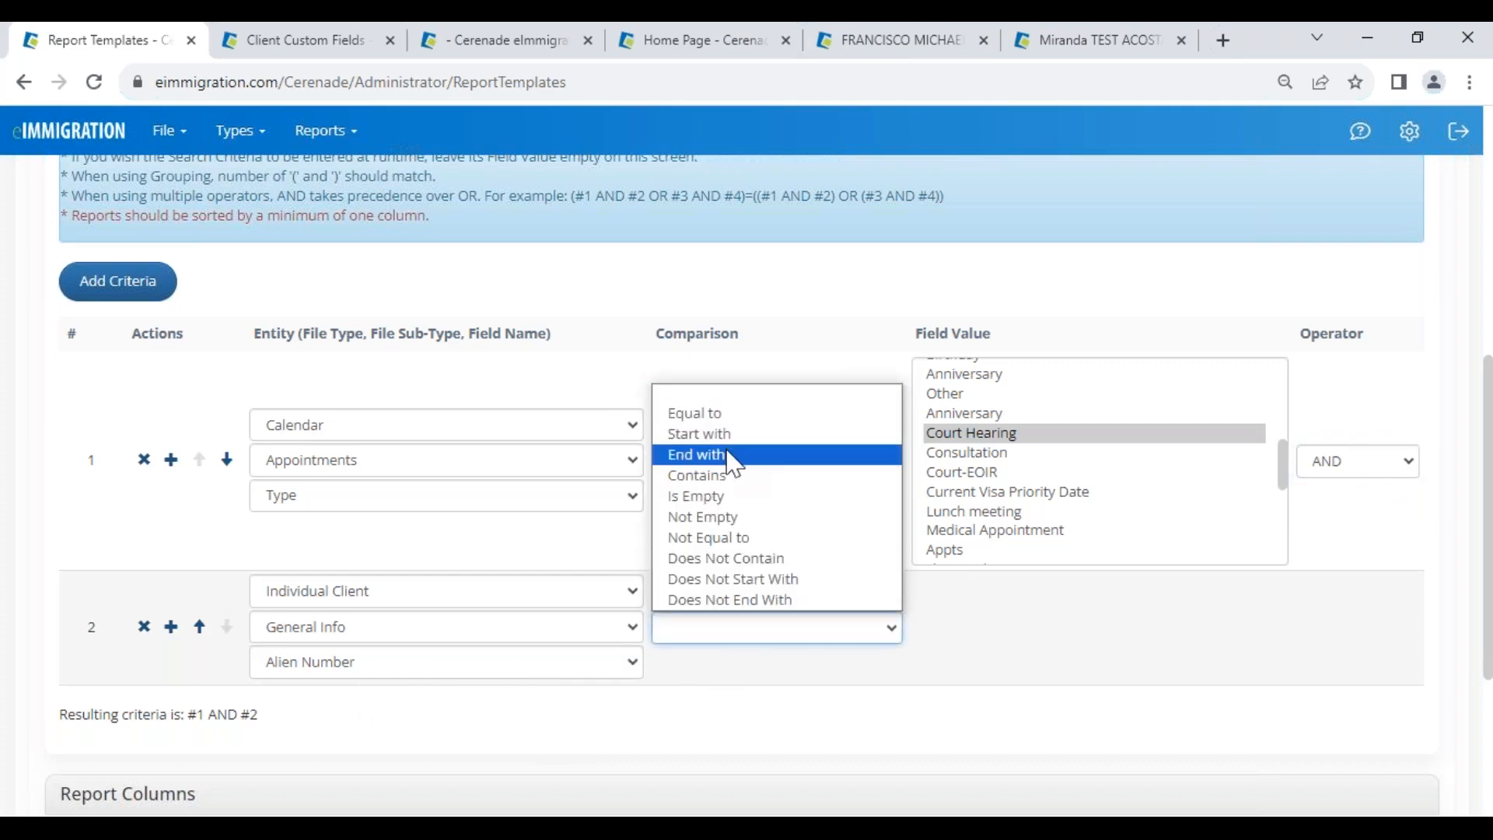
left_click(734, 475)
- Add a report column using Calendar, Appointments and the Start Date field
scroll(444, 728, "down", 3)
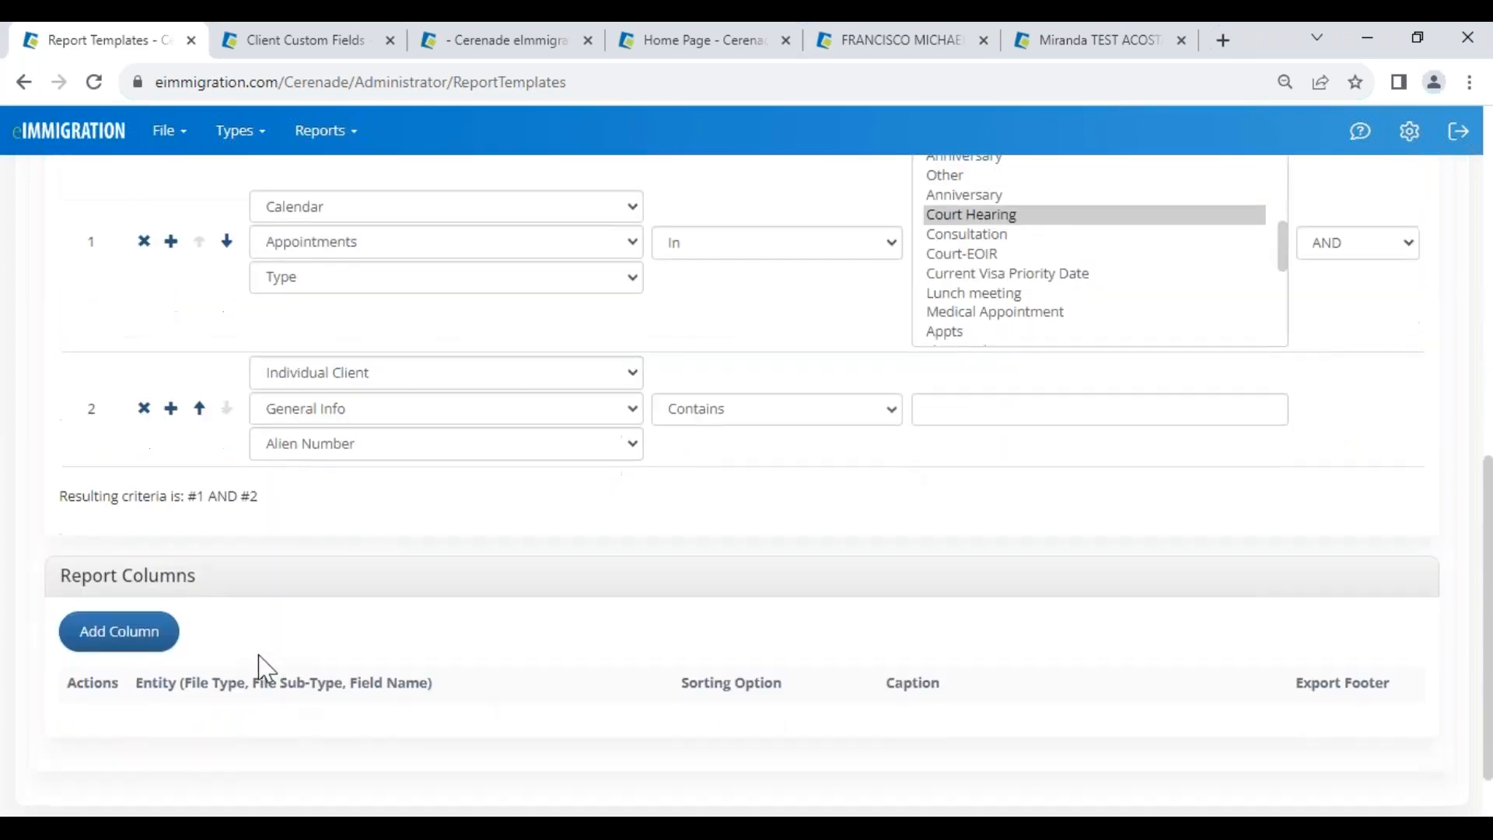
left_click(160, 636)
scroll(303, 661, "down", 3)
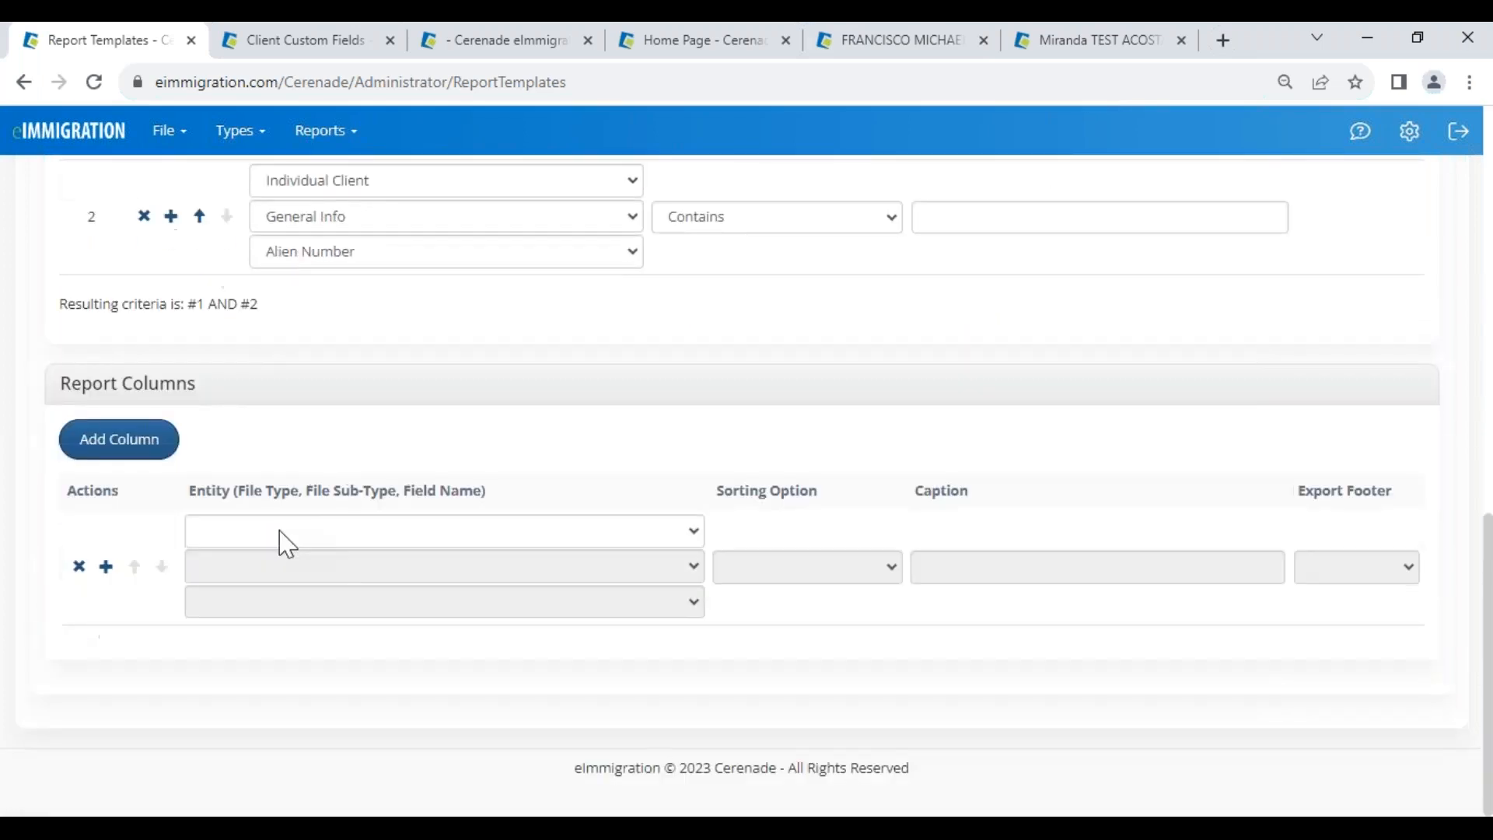
left_click(282, 535)
left_click(244, 682)
left_click(245, 571)
left_click(247, 614)
left_click(254, 603)
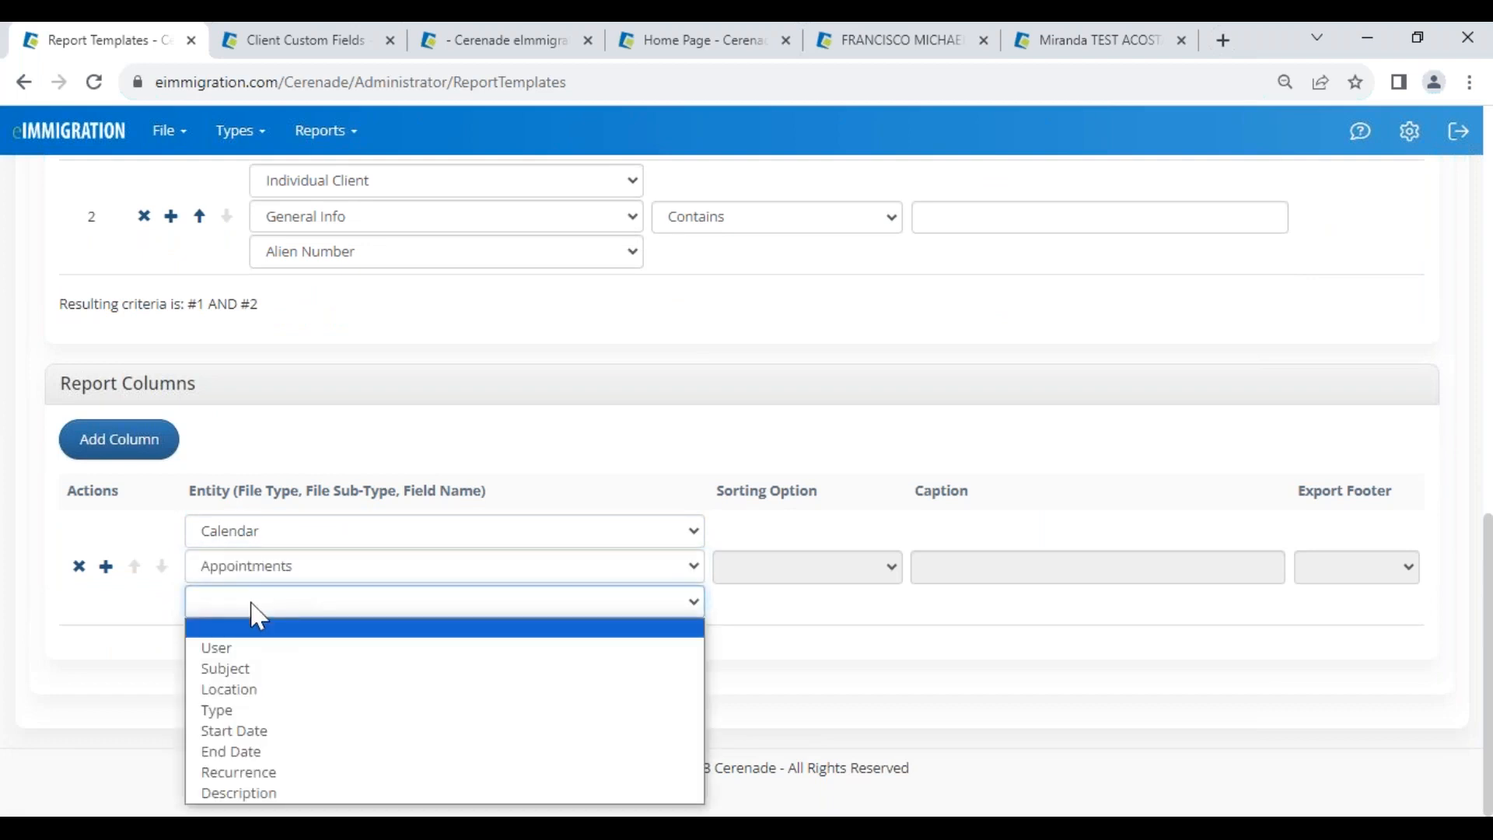
left_click(250, 730)
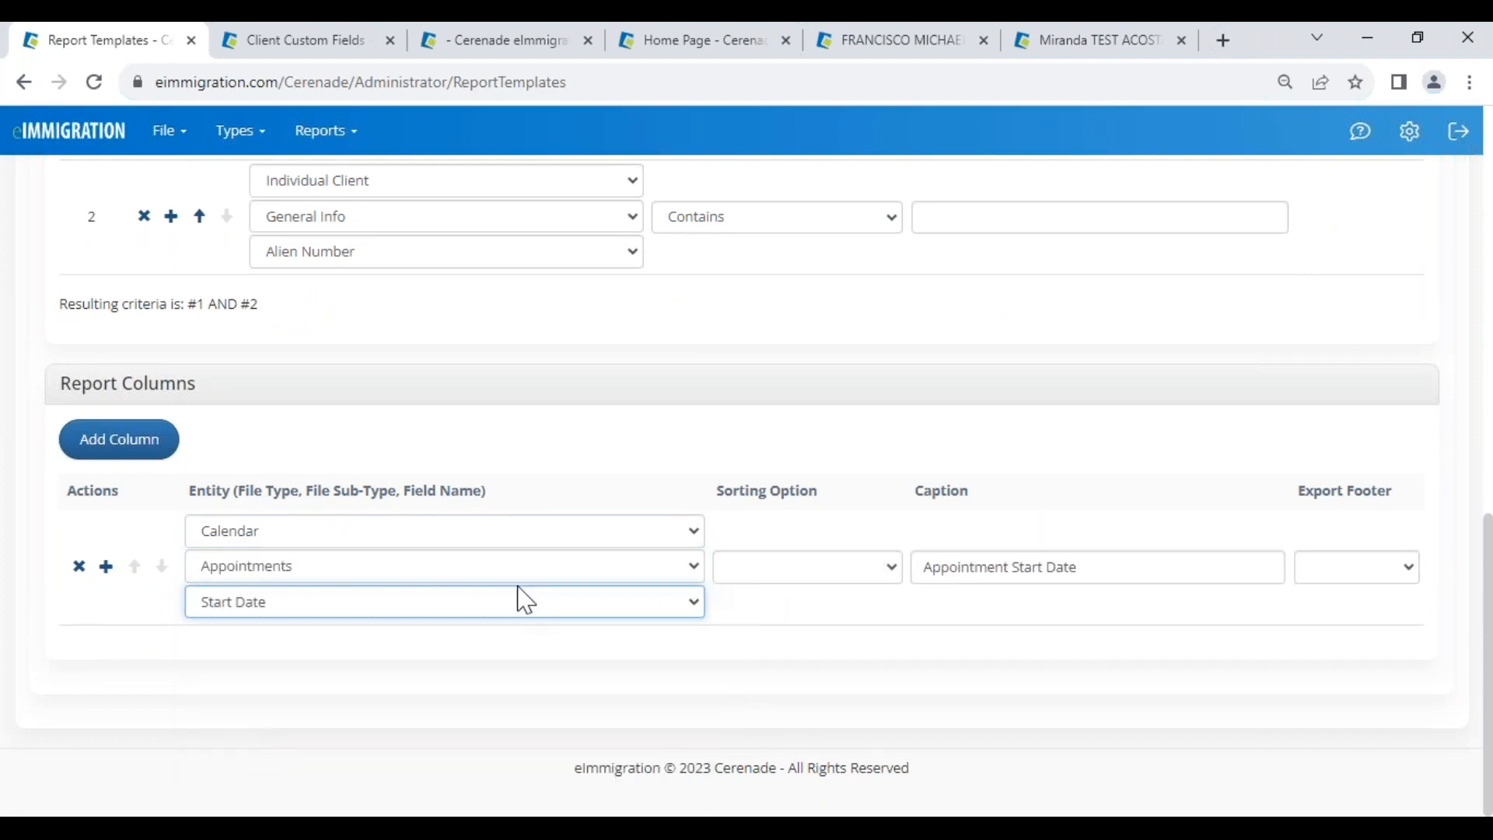
- Add a Client, General Info, Name column sorted Ascending and move it above the appointment start date column
left_click(107, 570)
left_click(251, 649)
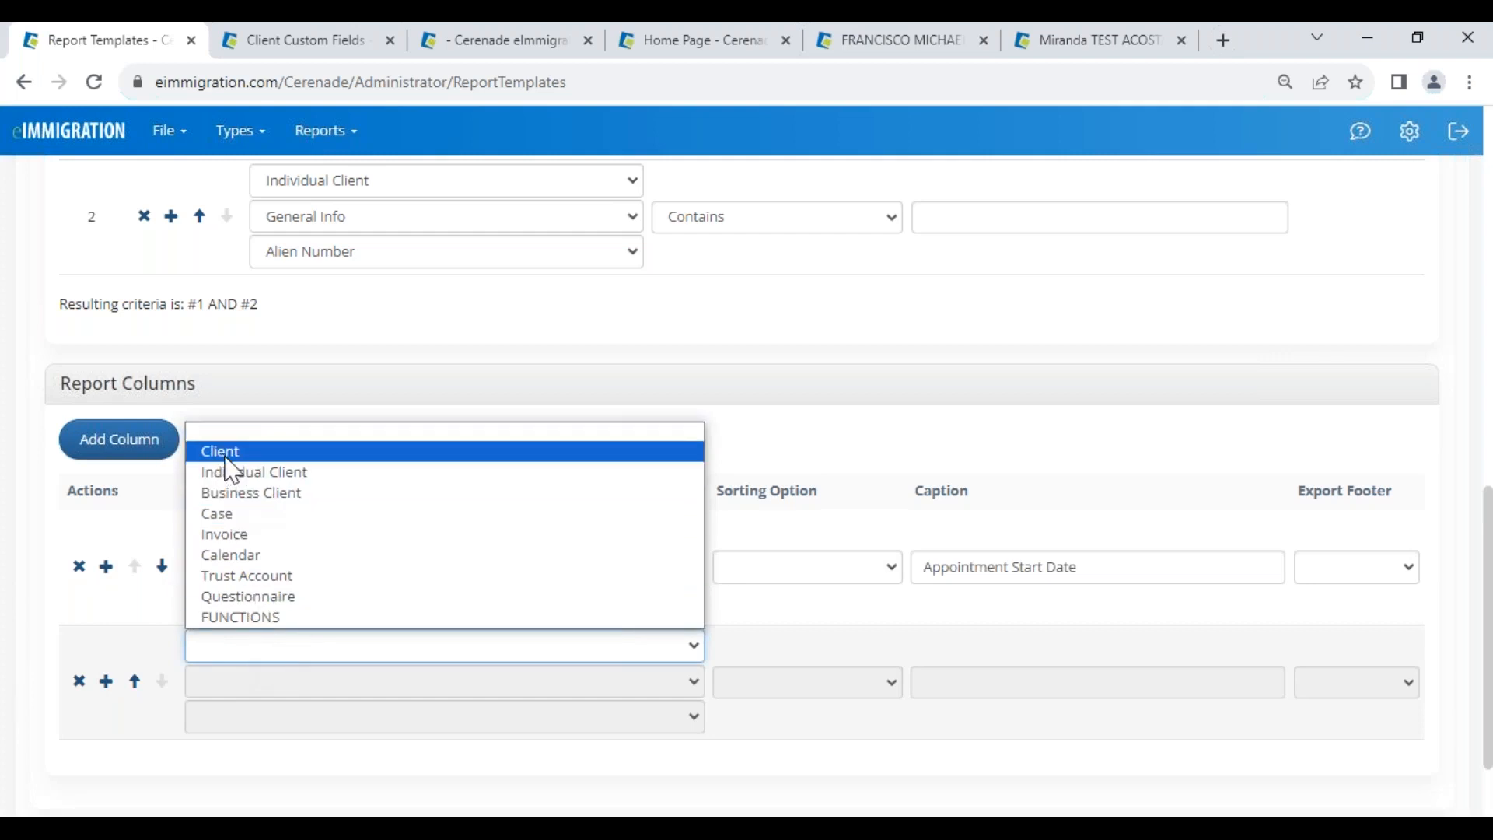
left_click(223, 453)
left_click(243, 682)
left_click(229, 446)
left_click(240, 718)
left_click(241, 588)
left_click(745, 688)
left_click(760, 726)
left_click(398, 784)
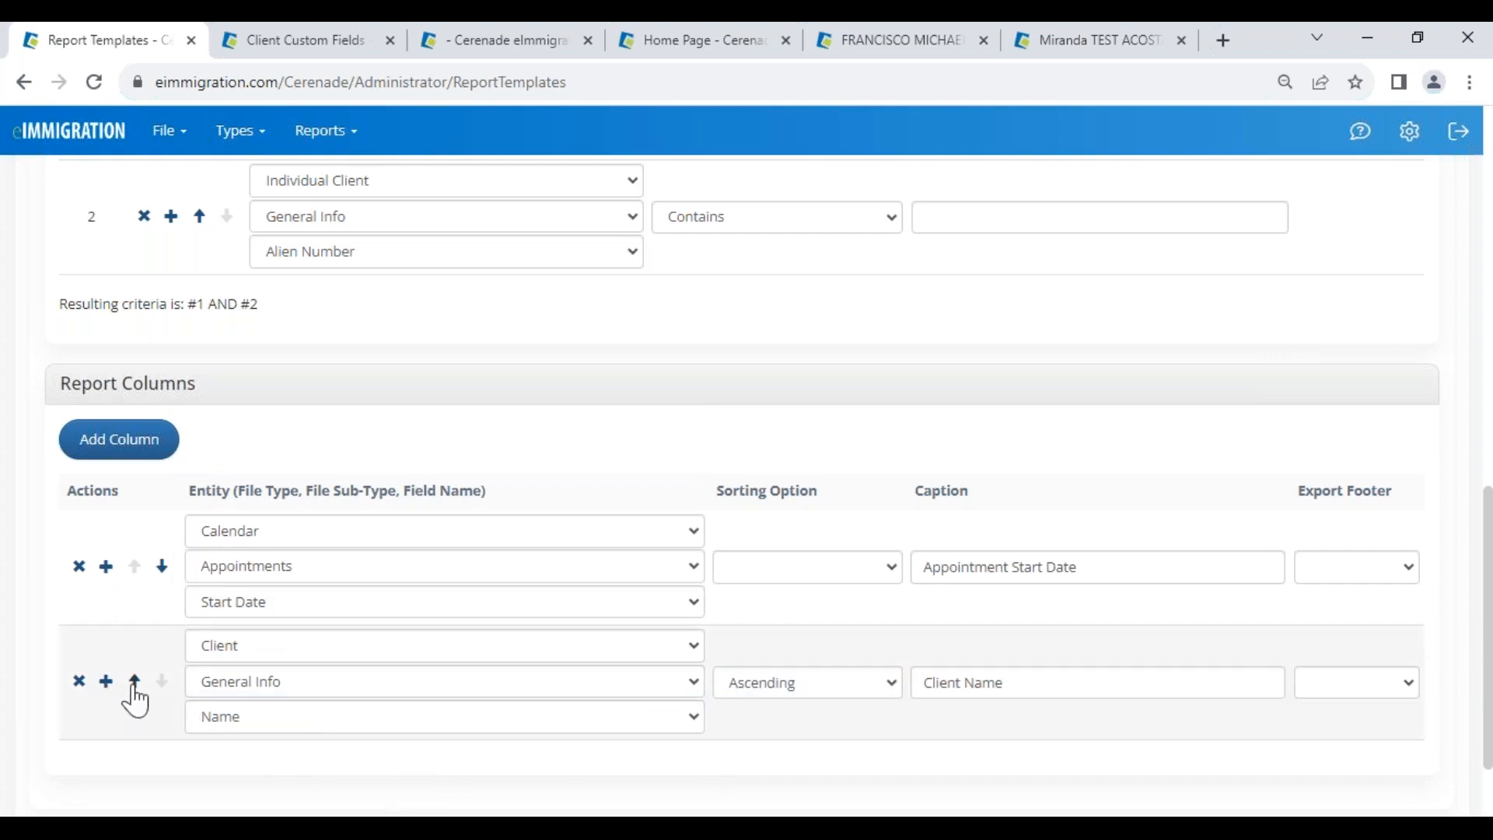
left_click(132, 687)
- Run the report template with 123 as the Alien Number field value
scroll(493, 493, "up", 5)
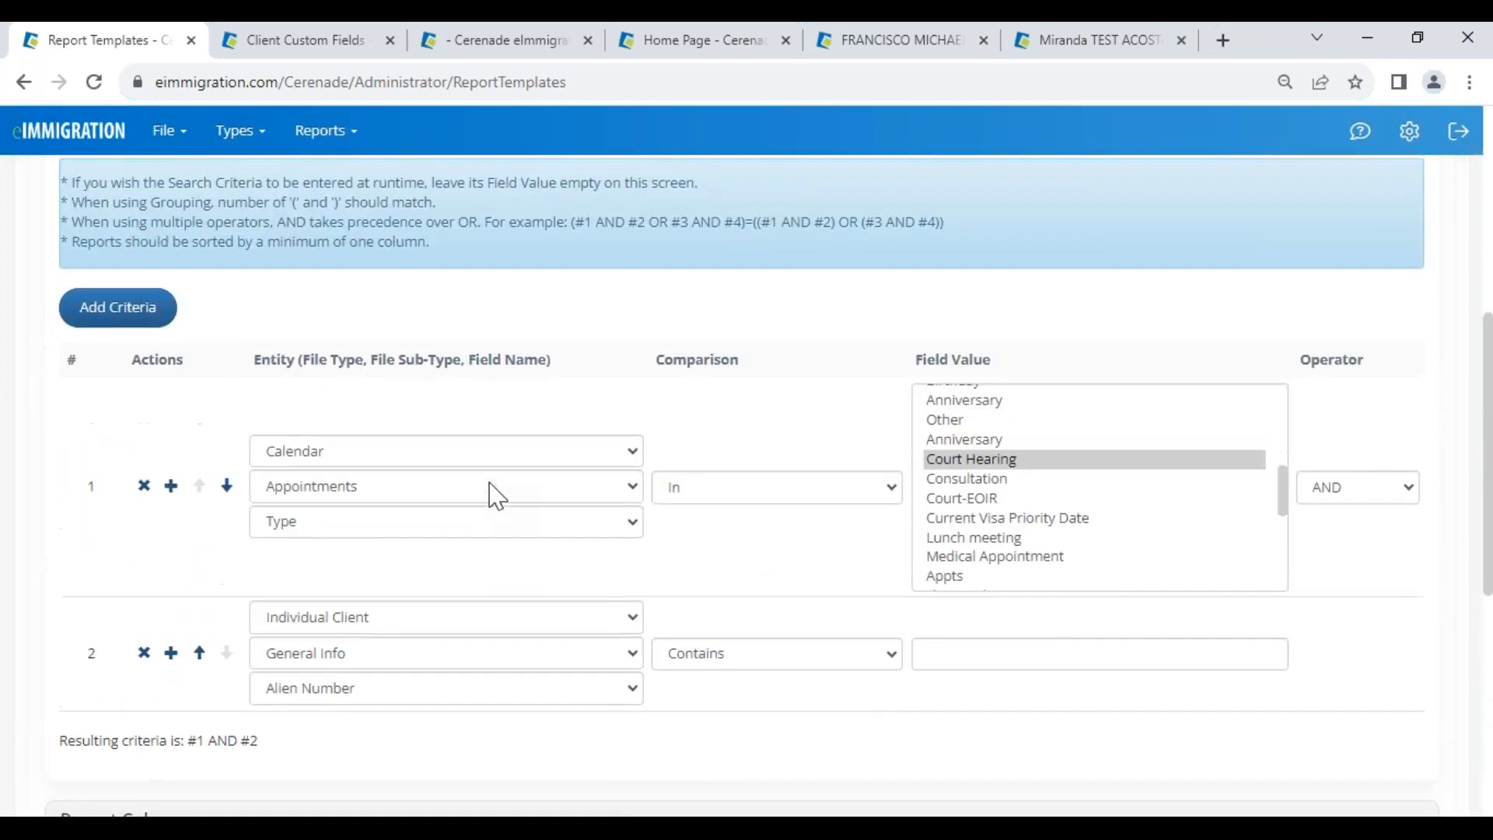
scroll(460, 483, "up", 3)
scroll(311, 265, "up", 3)
left_click(363, 260)
left_click(1069, 460)
left_click(61, 570)
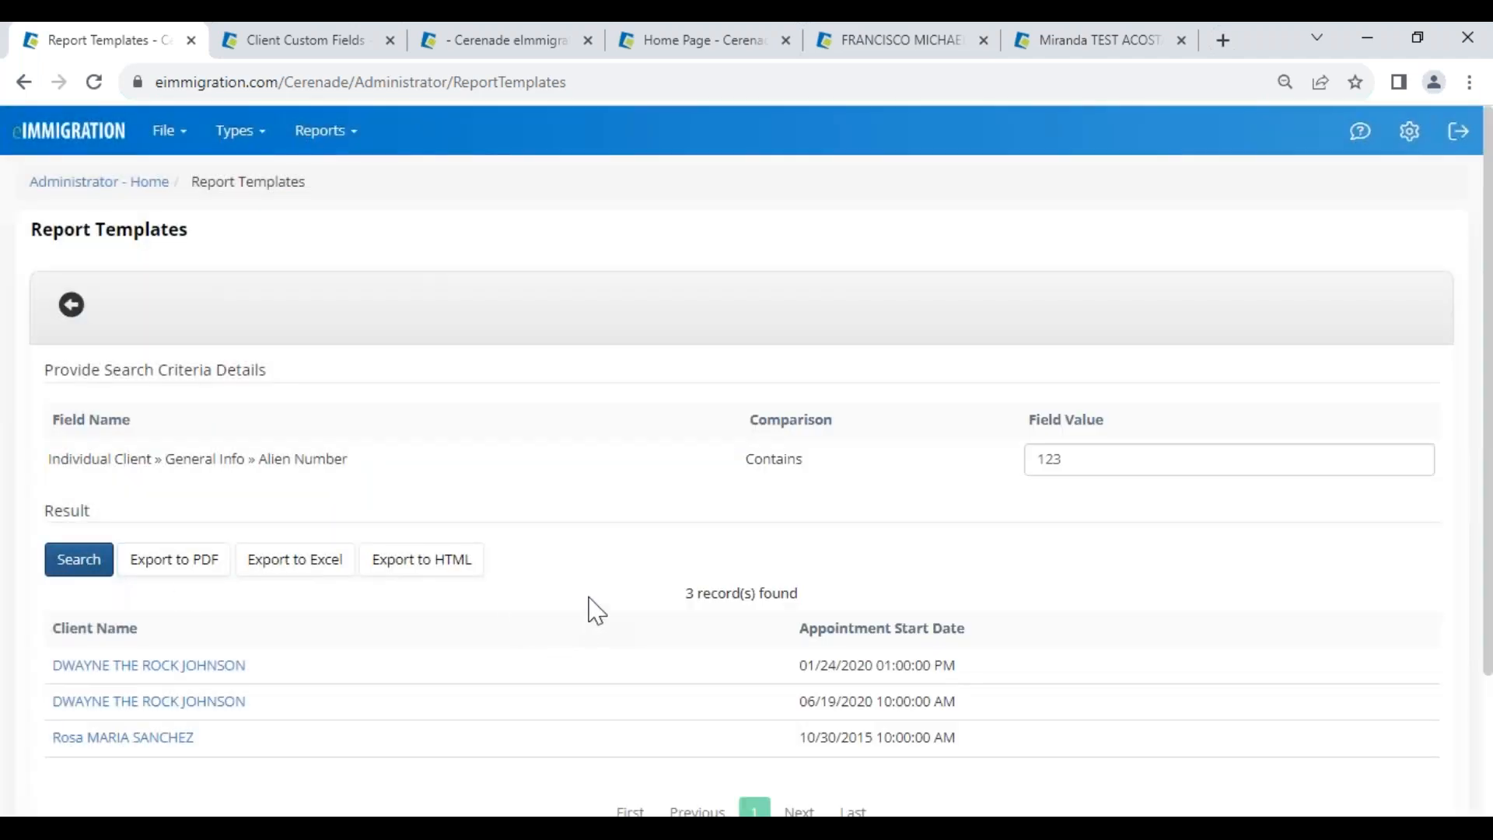
triple_click(821, 591)
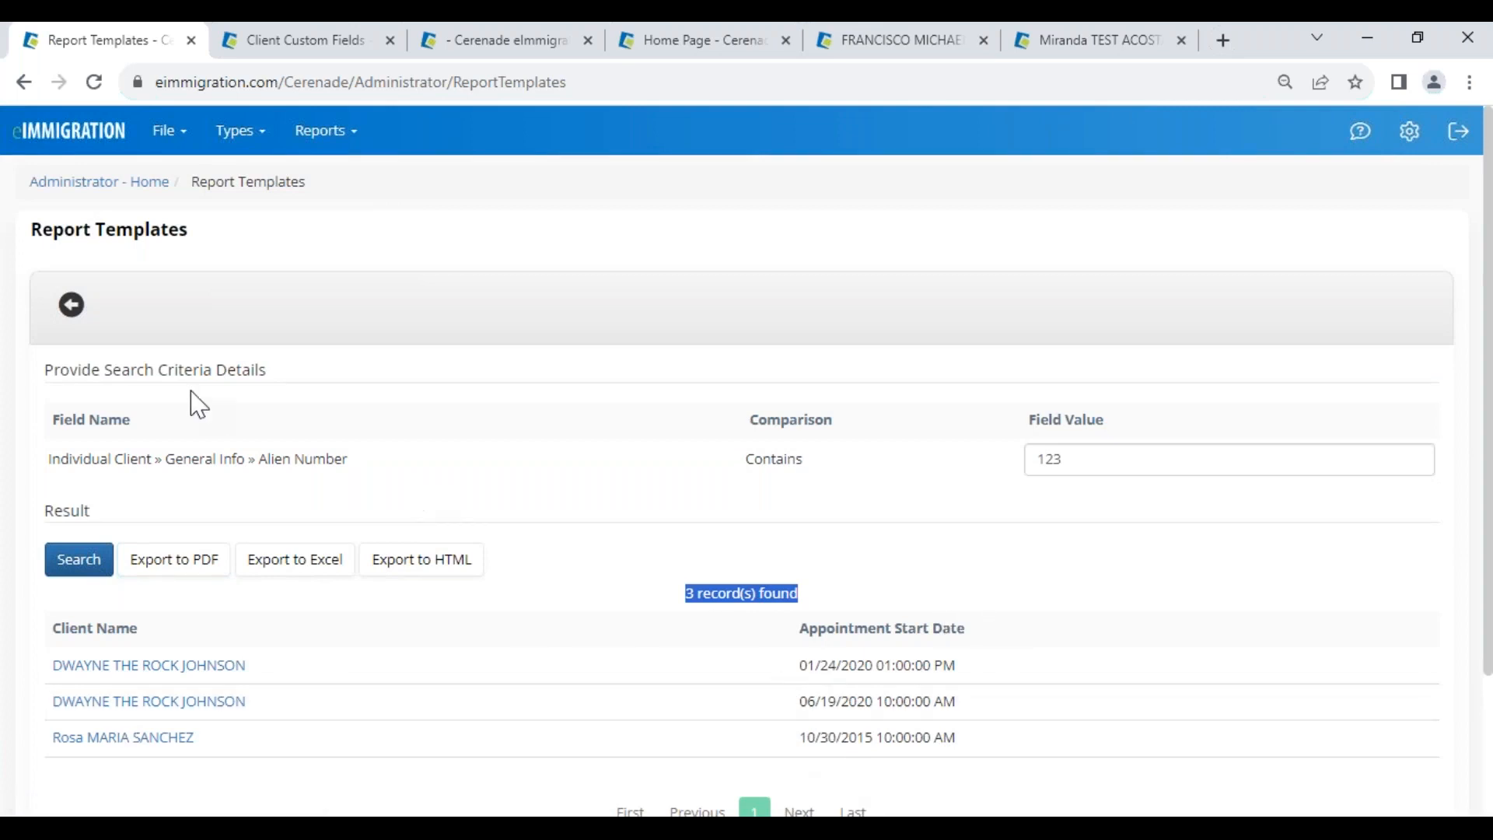
- Leave the report template and open the Scheduled Reports list from the administrator home page
left_click(71, 304)
scroll(1003, 653, "down", 5)
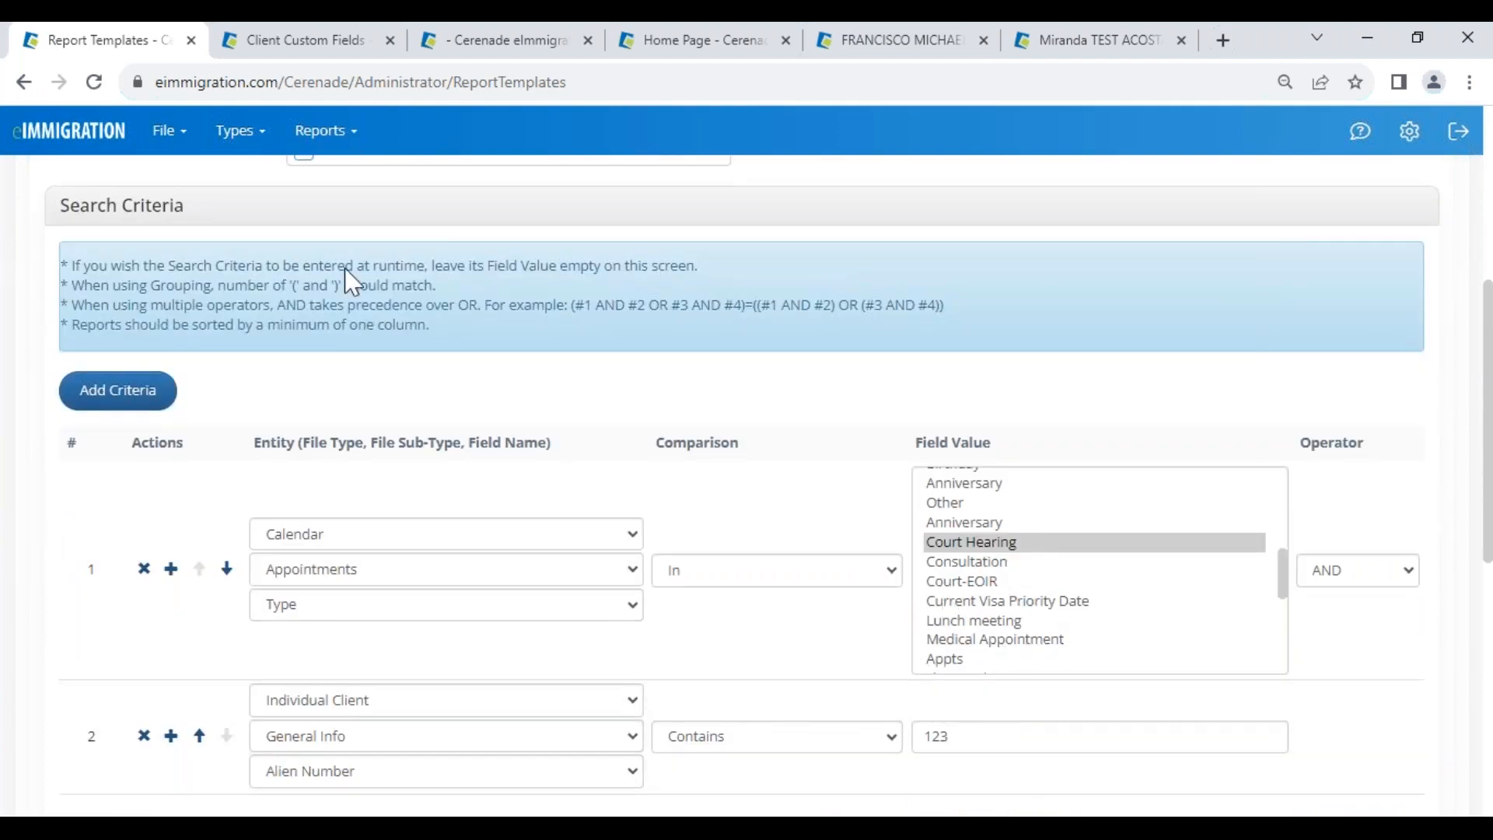
left_click(72, 144)
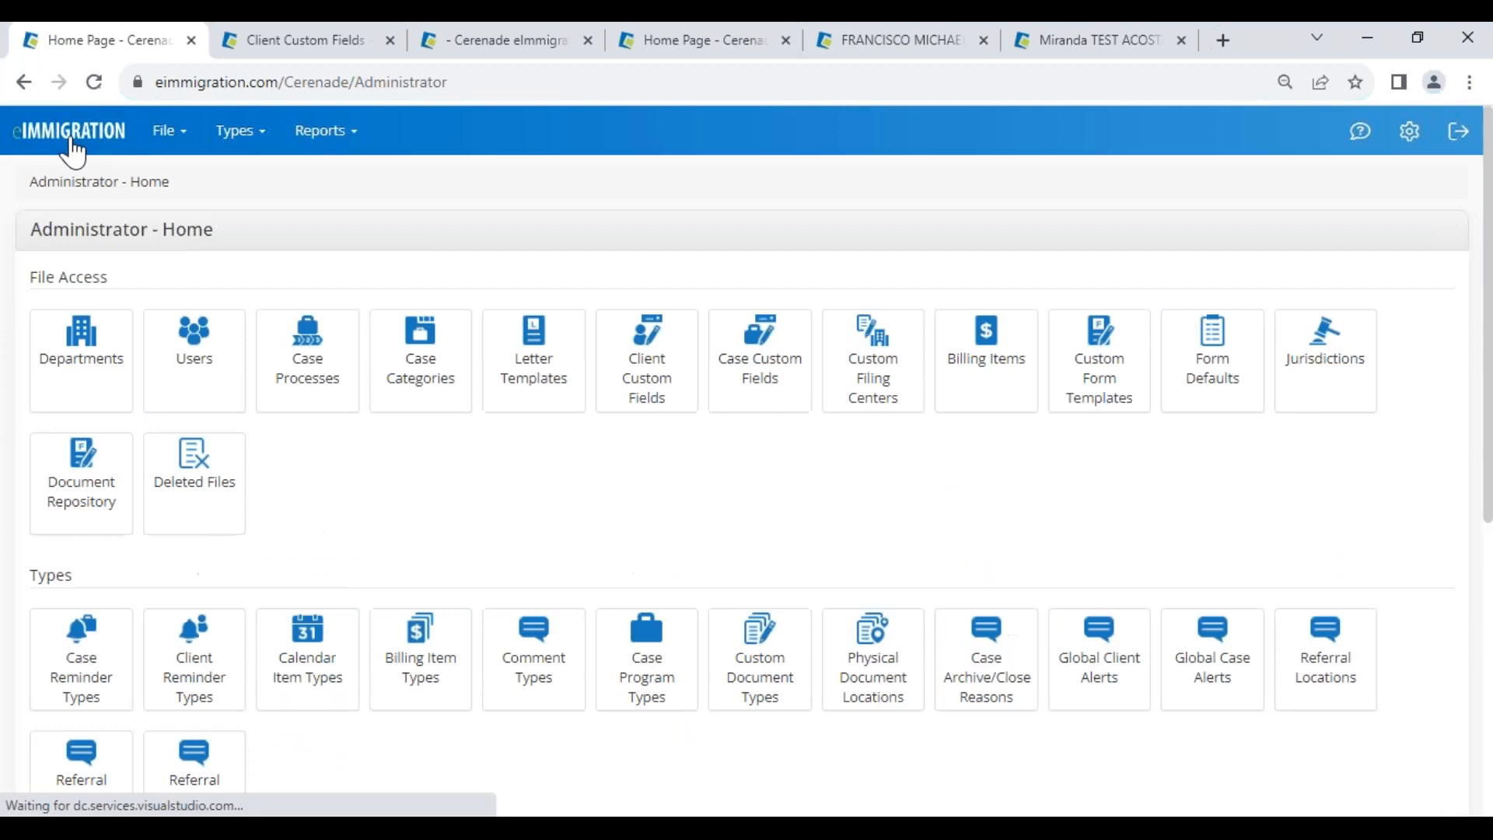
scroll(283, 610, "down", 4)
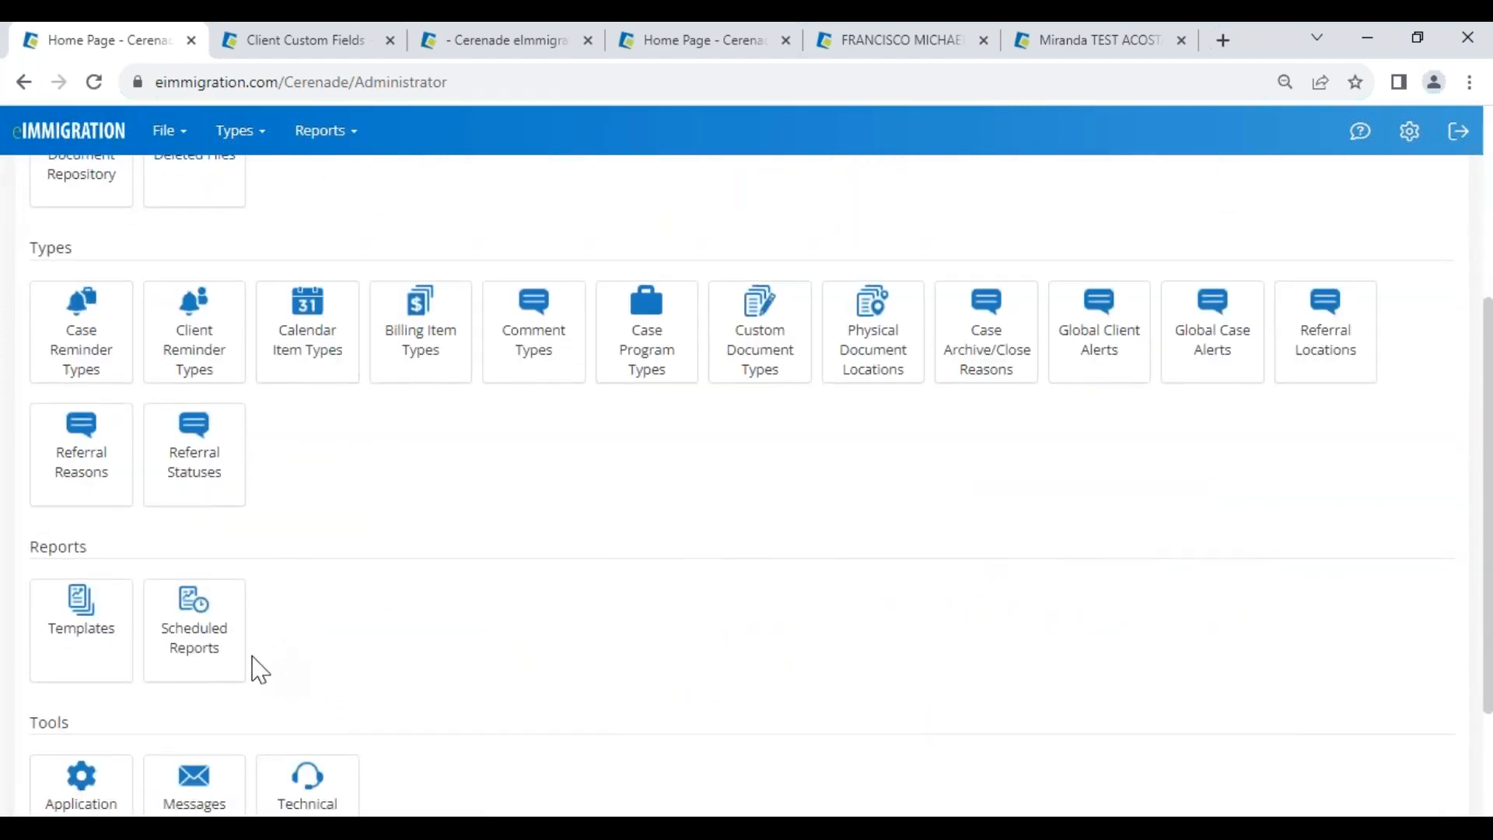
left_click(195, 630)
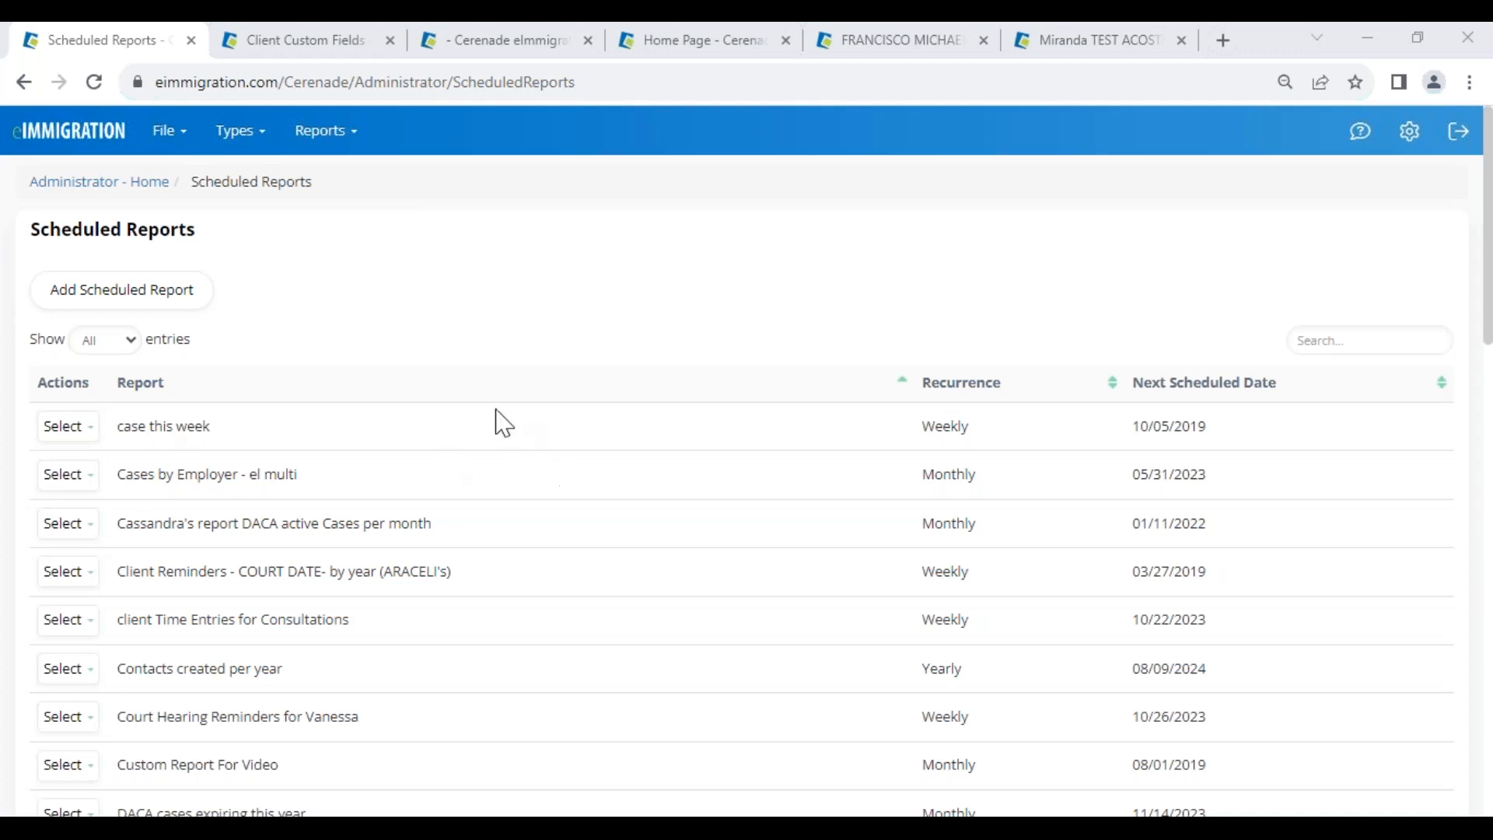
- Start a new scheduled report with Excel as the format and Weekly as the recurrence
left_click(118, 297)
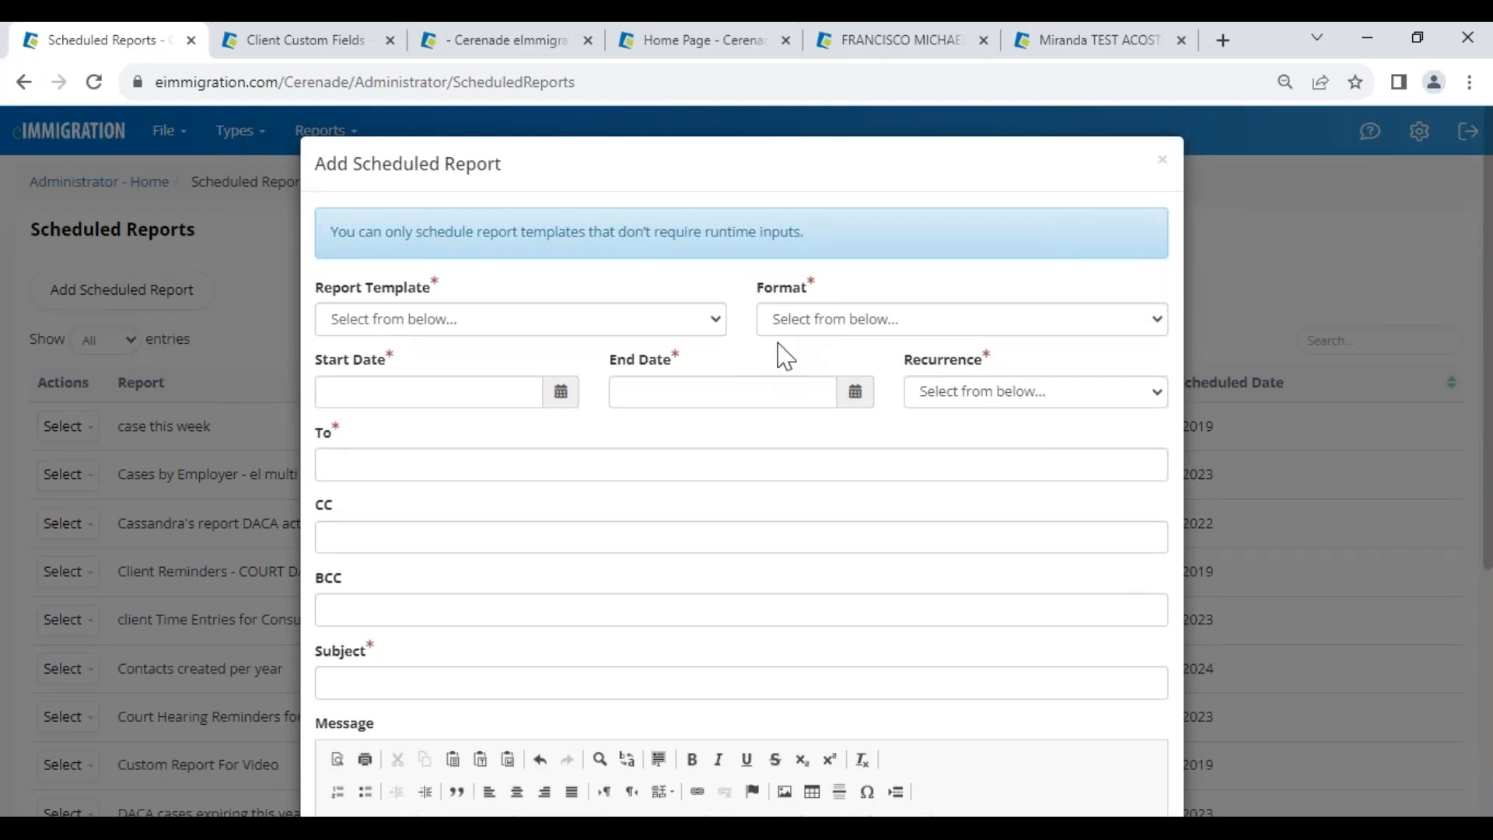
left_click(816, 326)
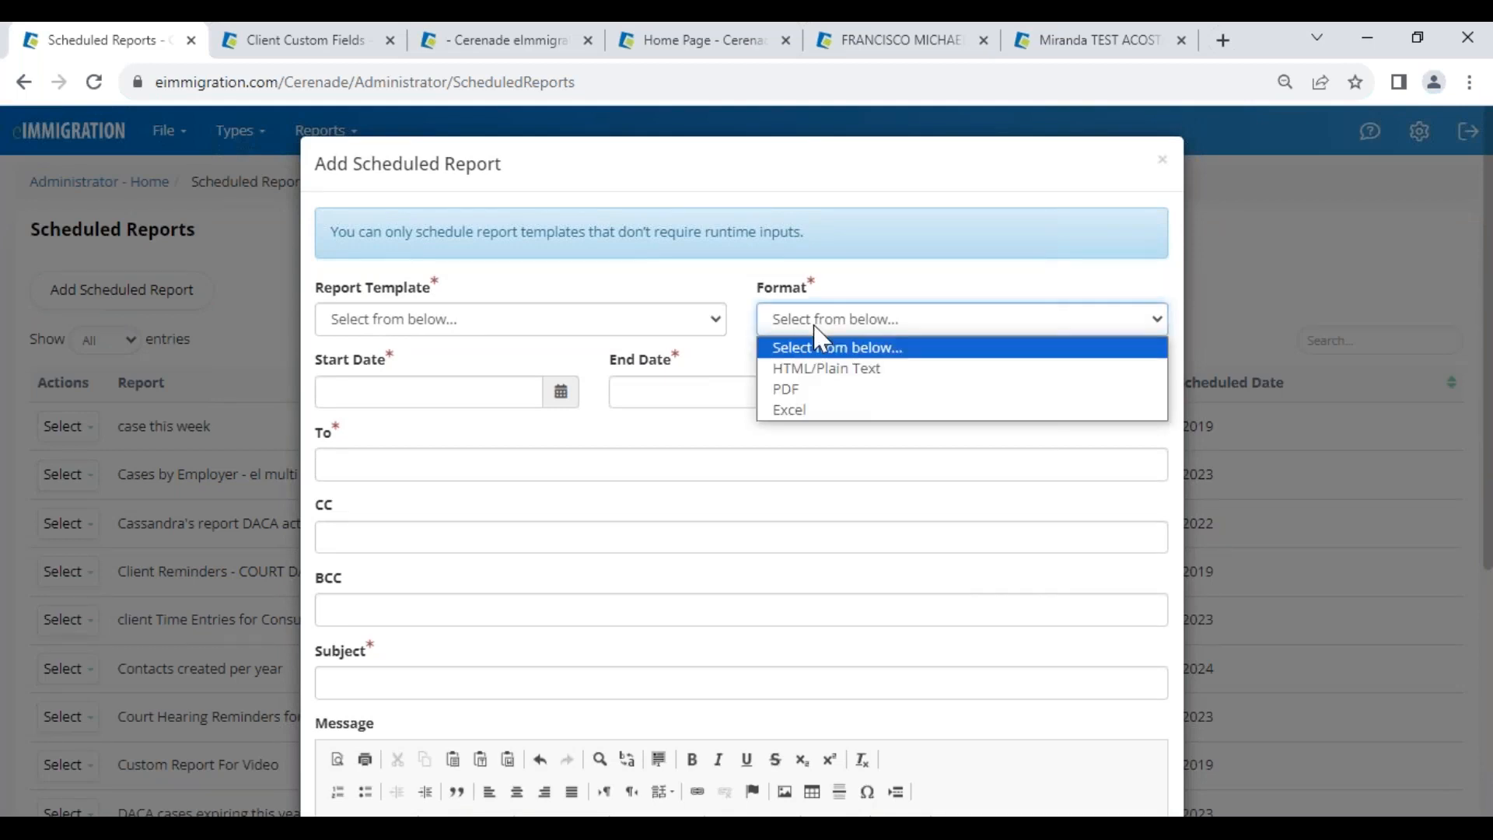
left_click(819, 410)
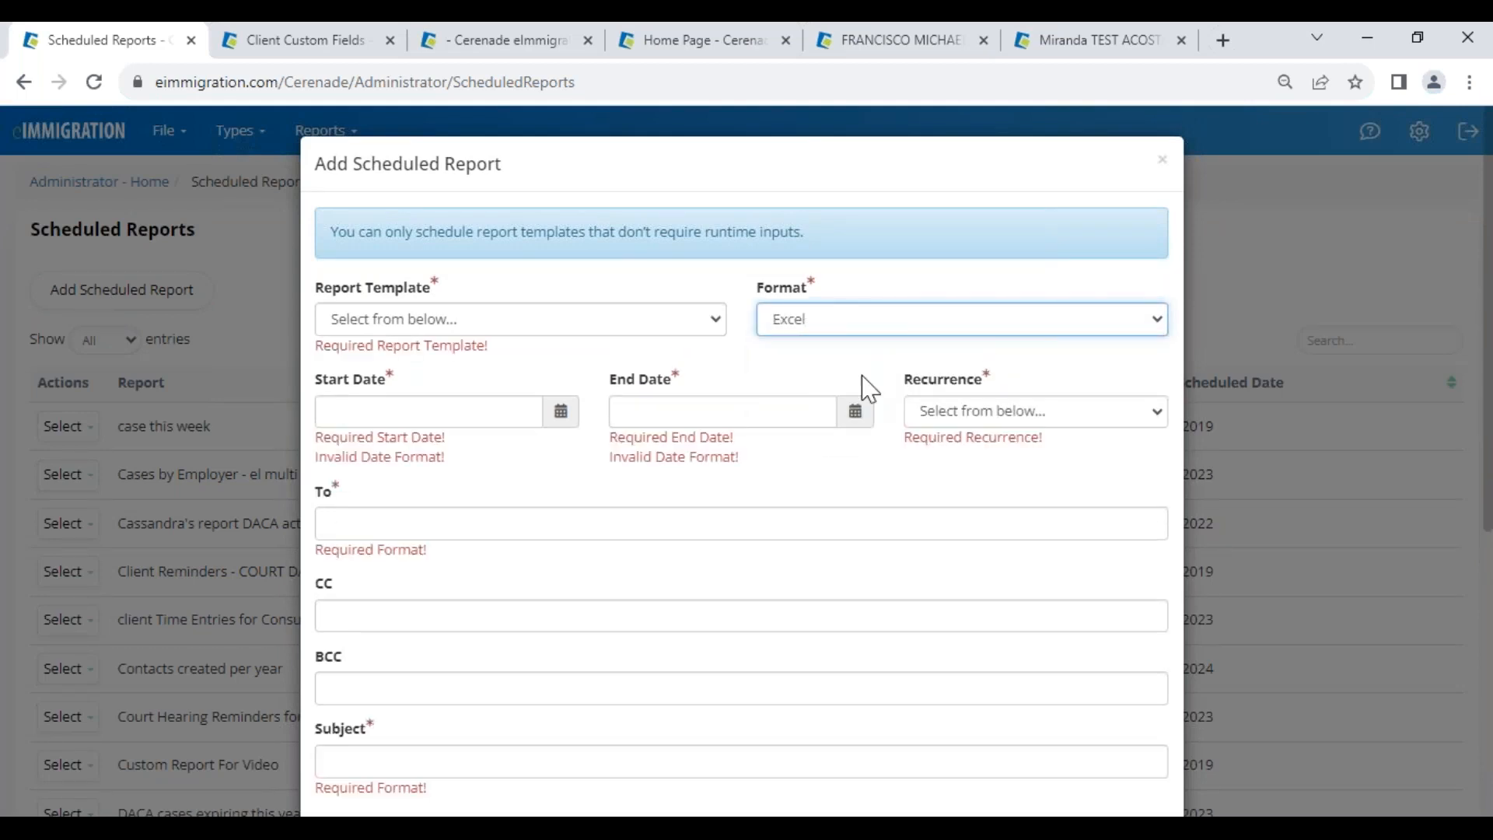
left_click(949, 412)
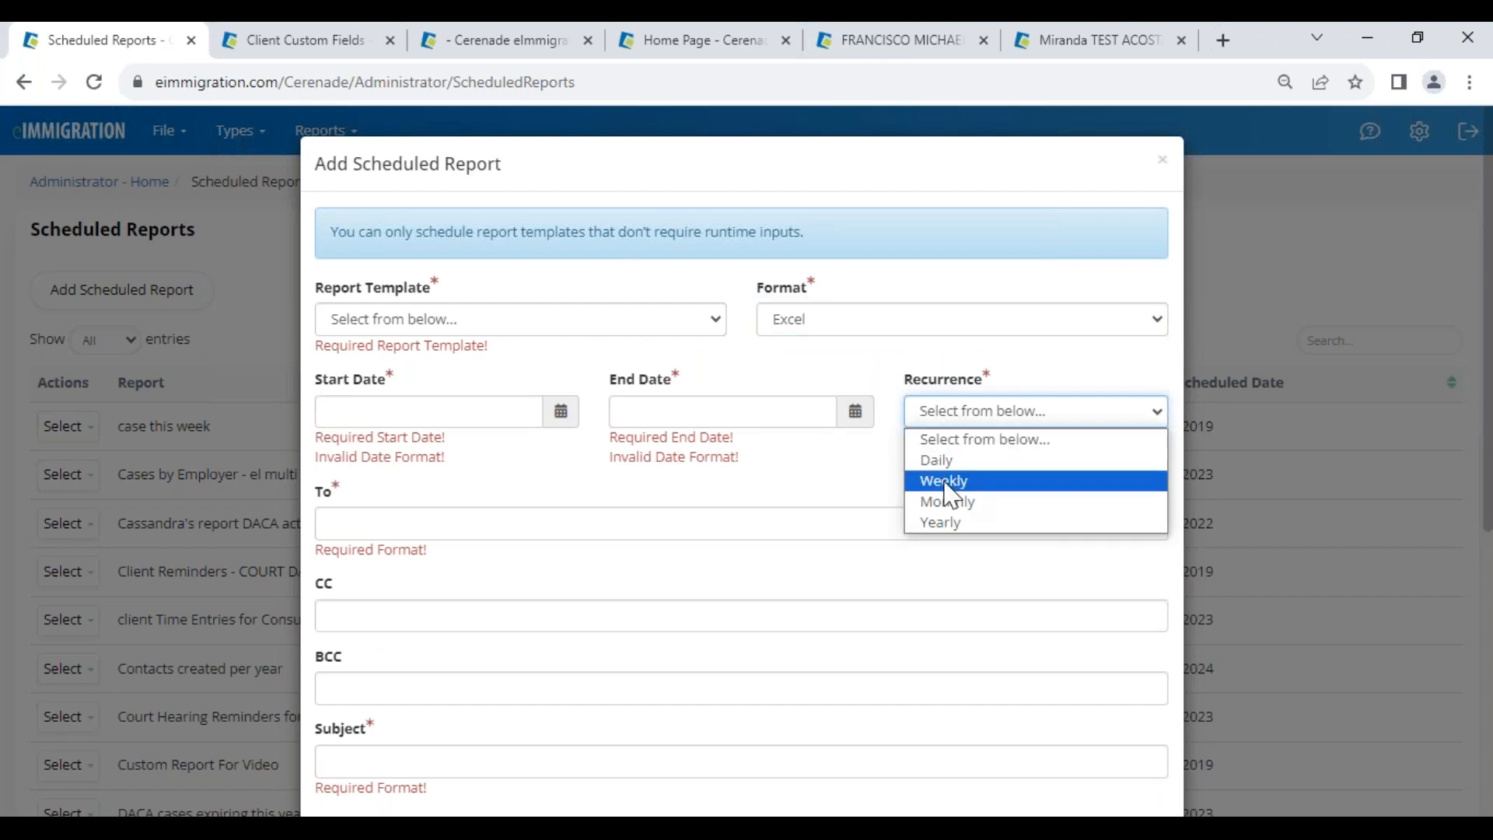
left_click(948, 482)
- Choose Daily Payments report (Custom) as the report template, with start date 10/20/2023 and end date 11/03/2023
left_click(431, 331)
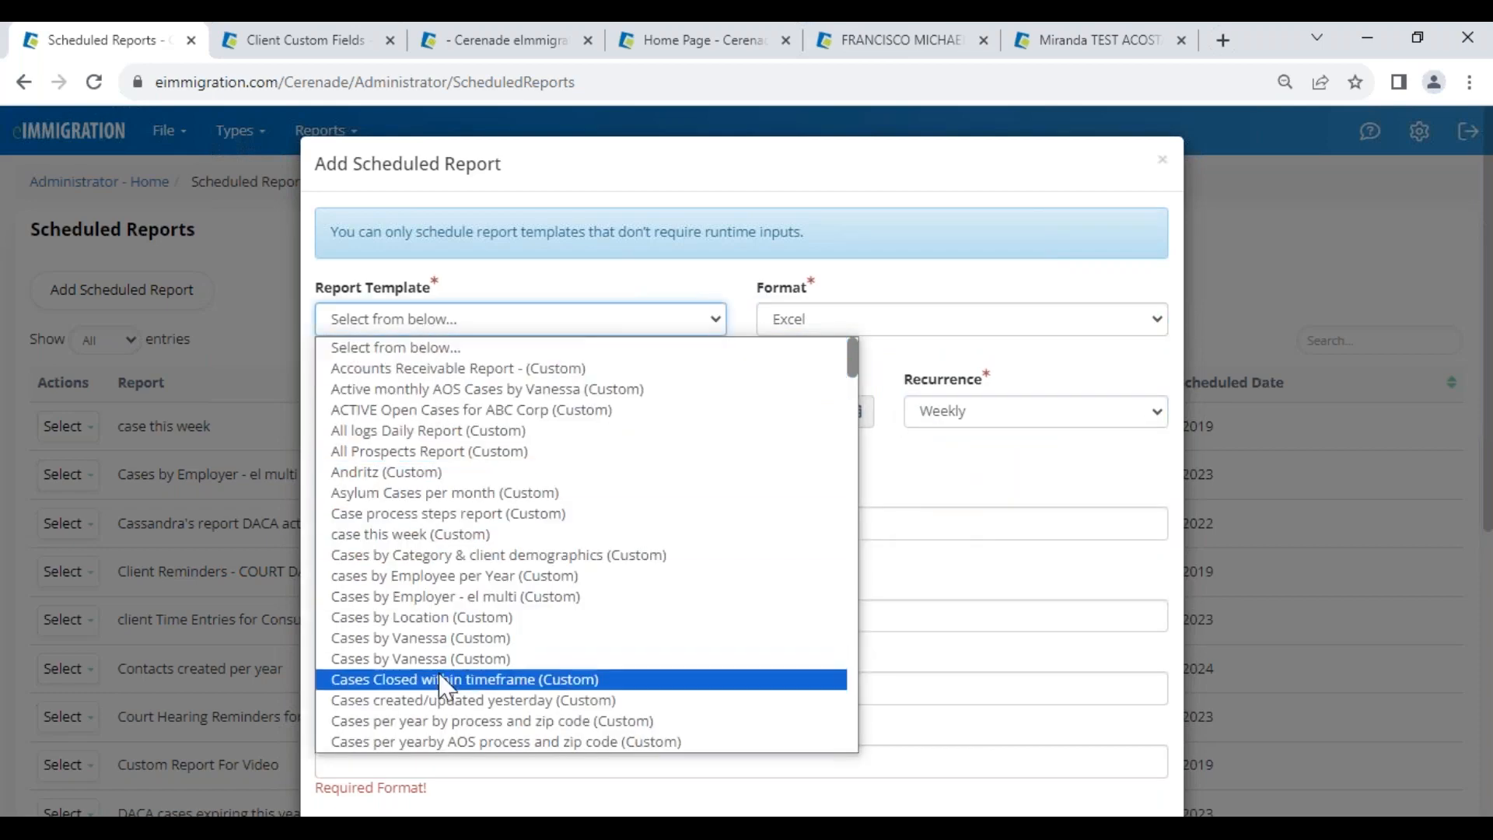
scroll(440, 685, "down", 5)
scroll(440, 681, "down", 5)
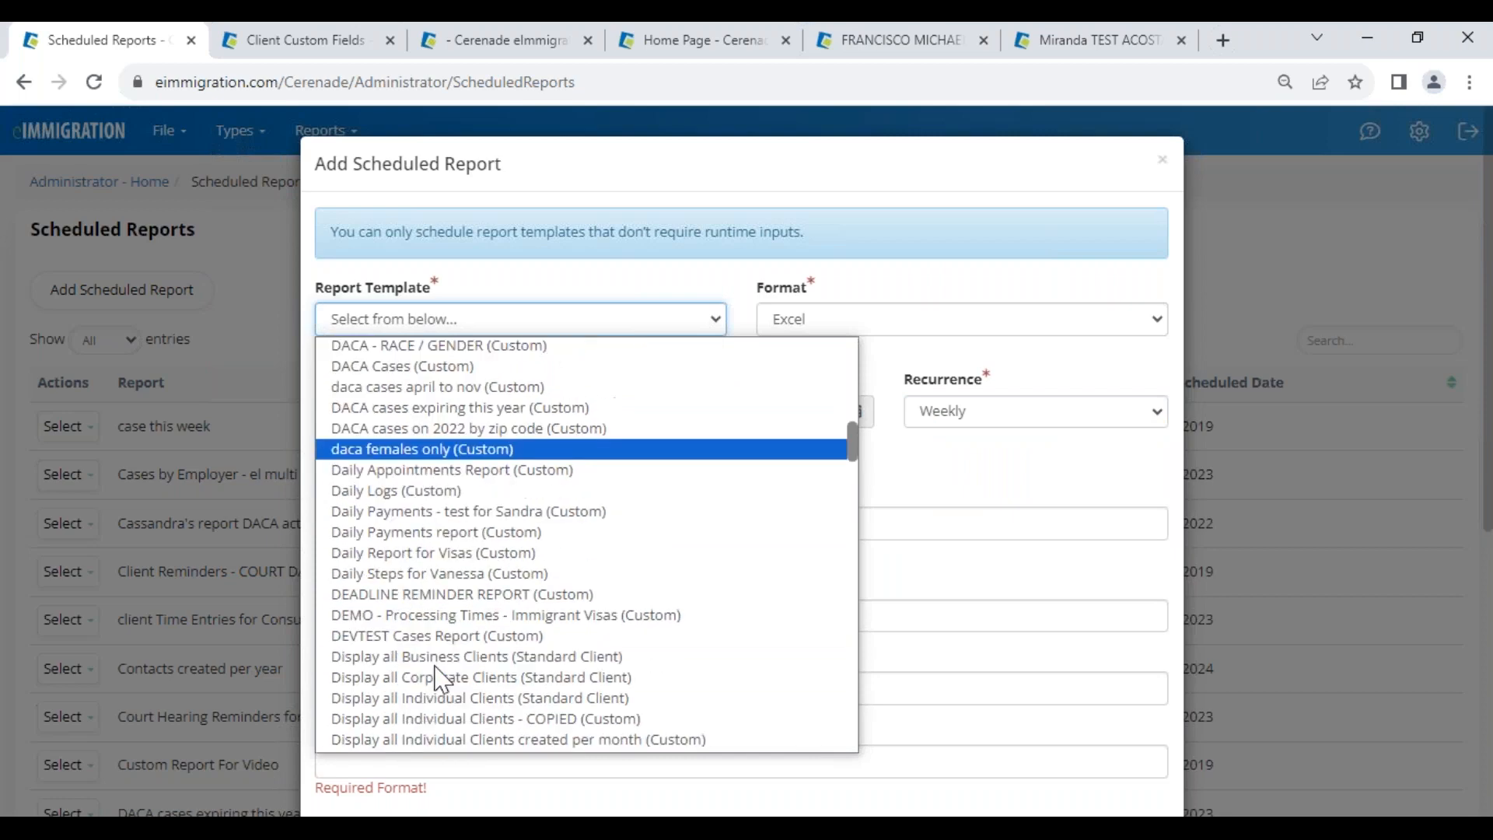
left_click(454, 534)
left_click(457, 397)
left_click(486, 577)
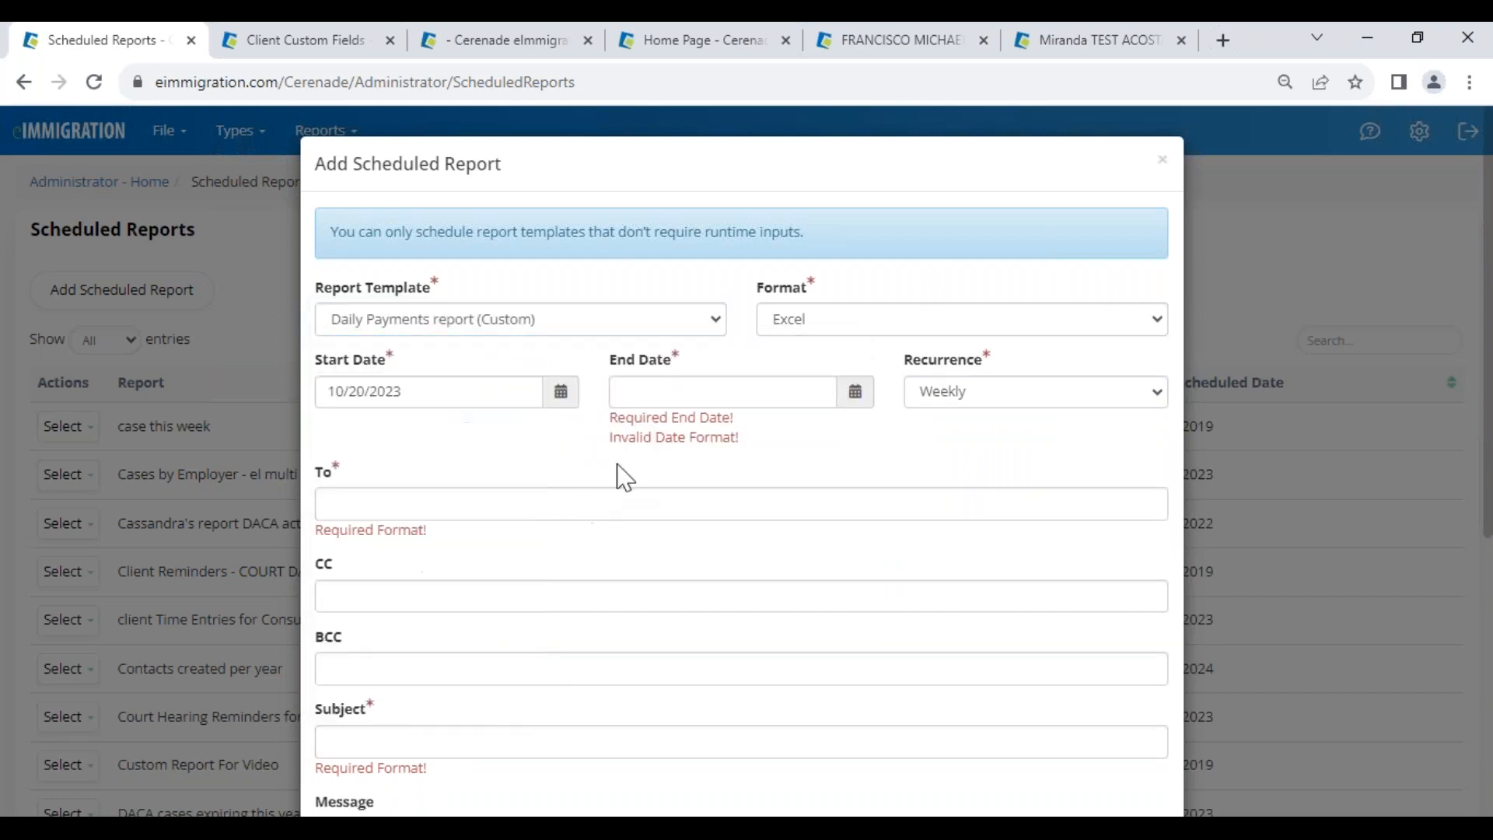
left_click(651, 393)
left_click(777, 636)
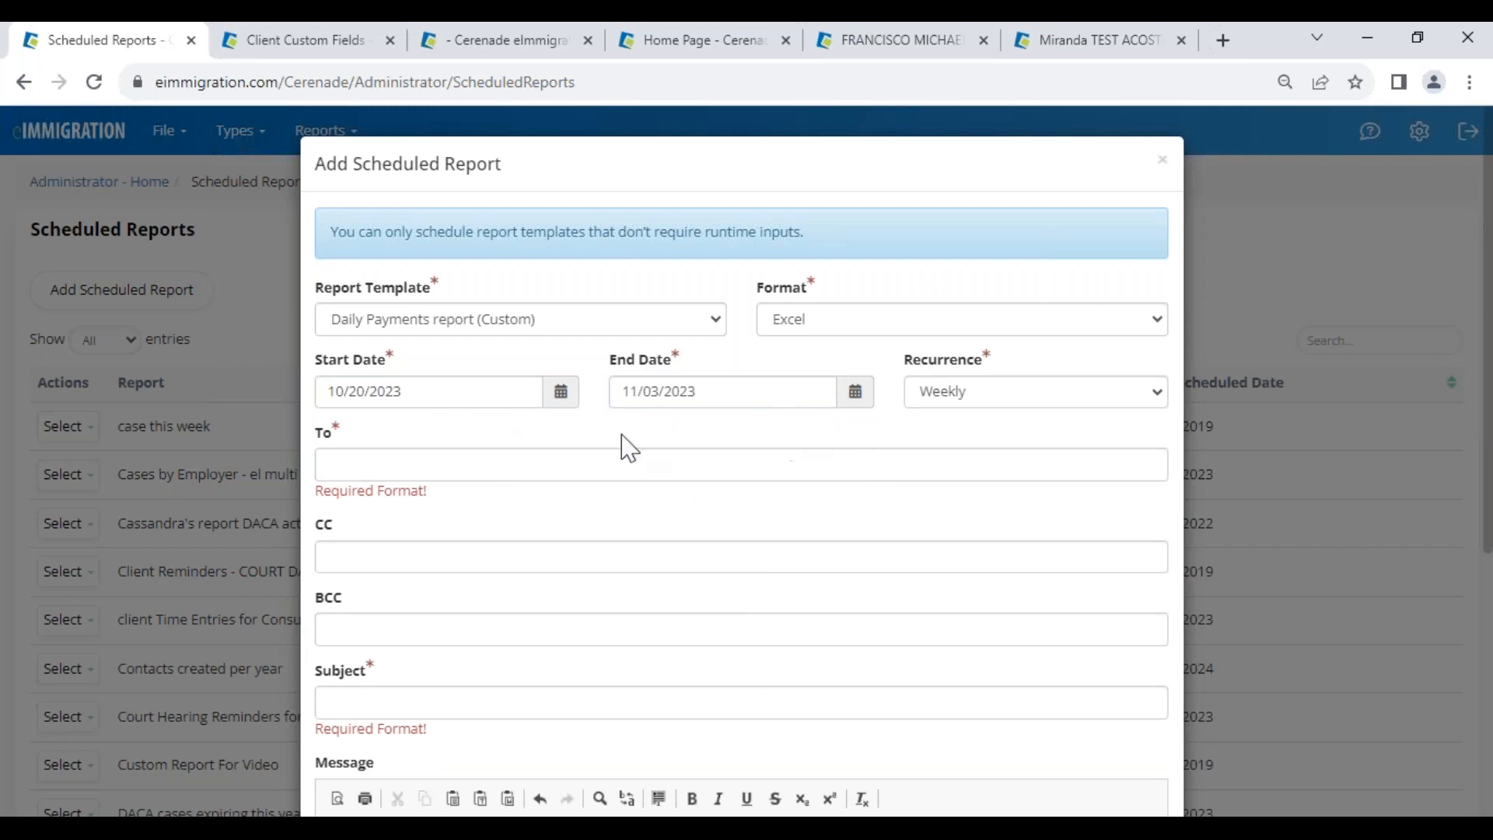
- Enter the accounting recipient's e-mail address for the scheduled report and set the end date to 11/03/2030
left_click(435, 465)
left_click(427, 516)
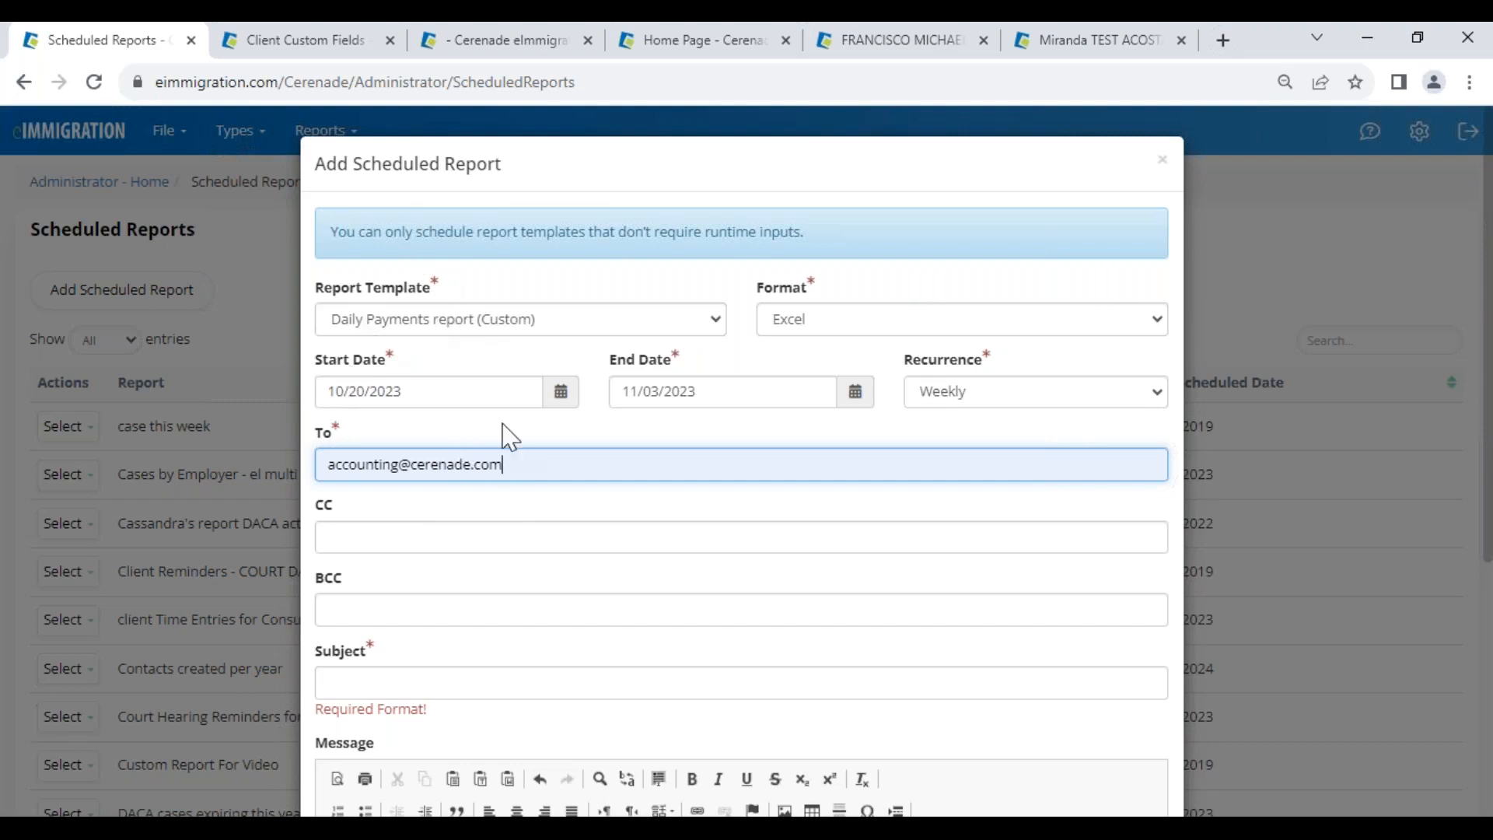
left_click(720, 396)
key("BackSpace")
key("BackSpace")
type("30")
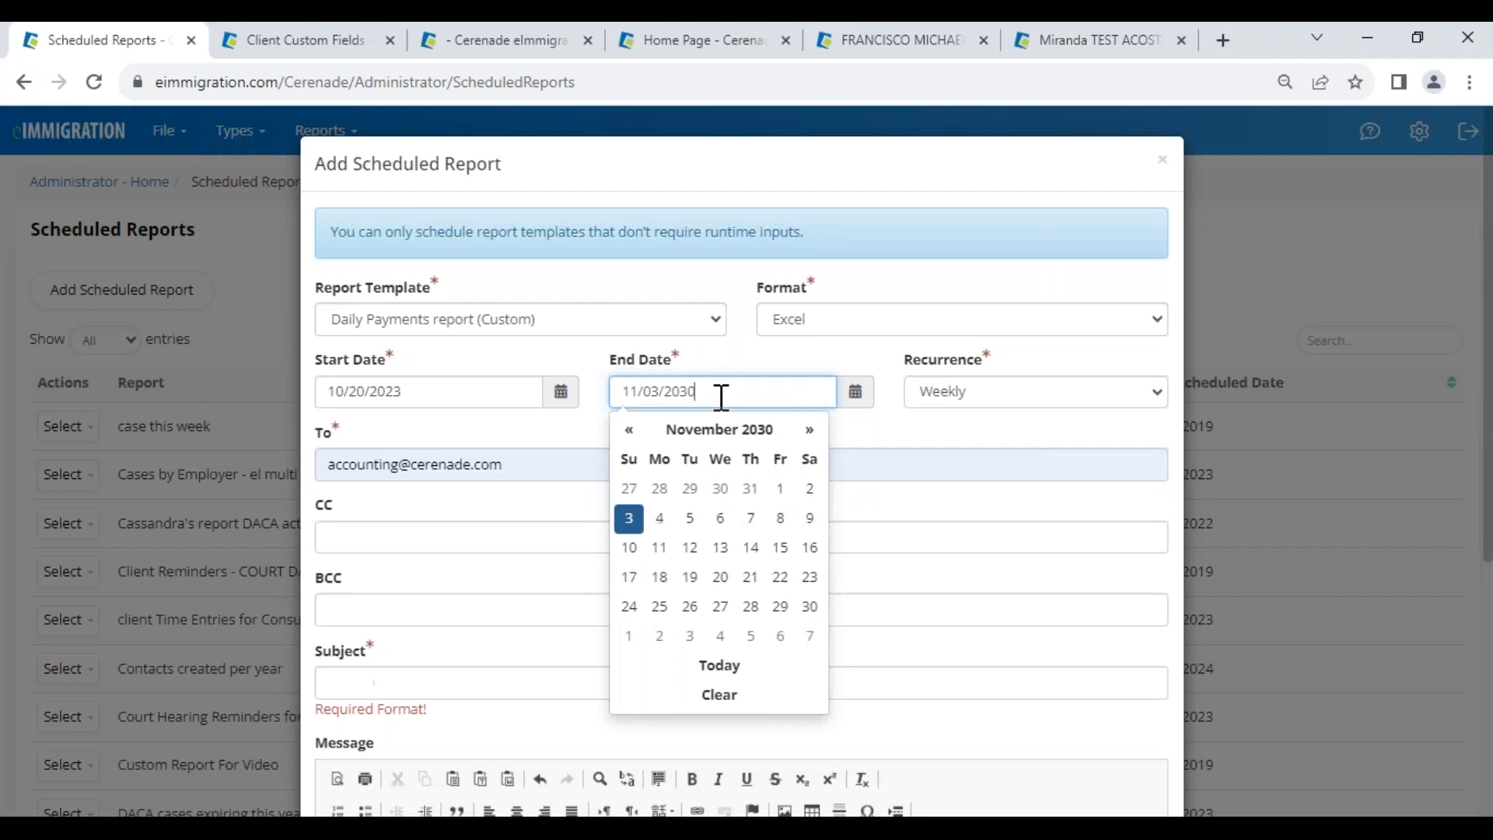
left_click(1100, 447)
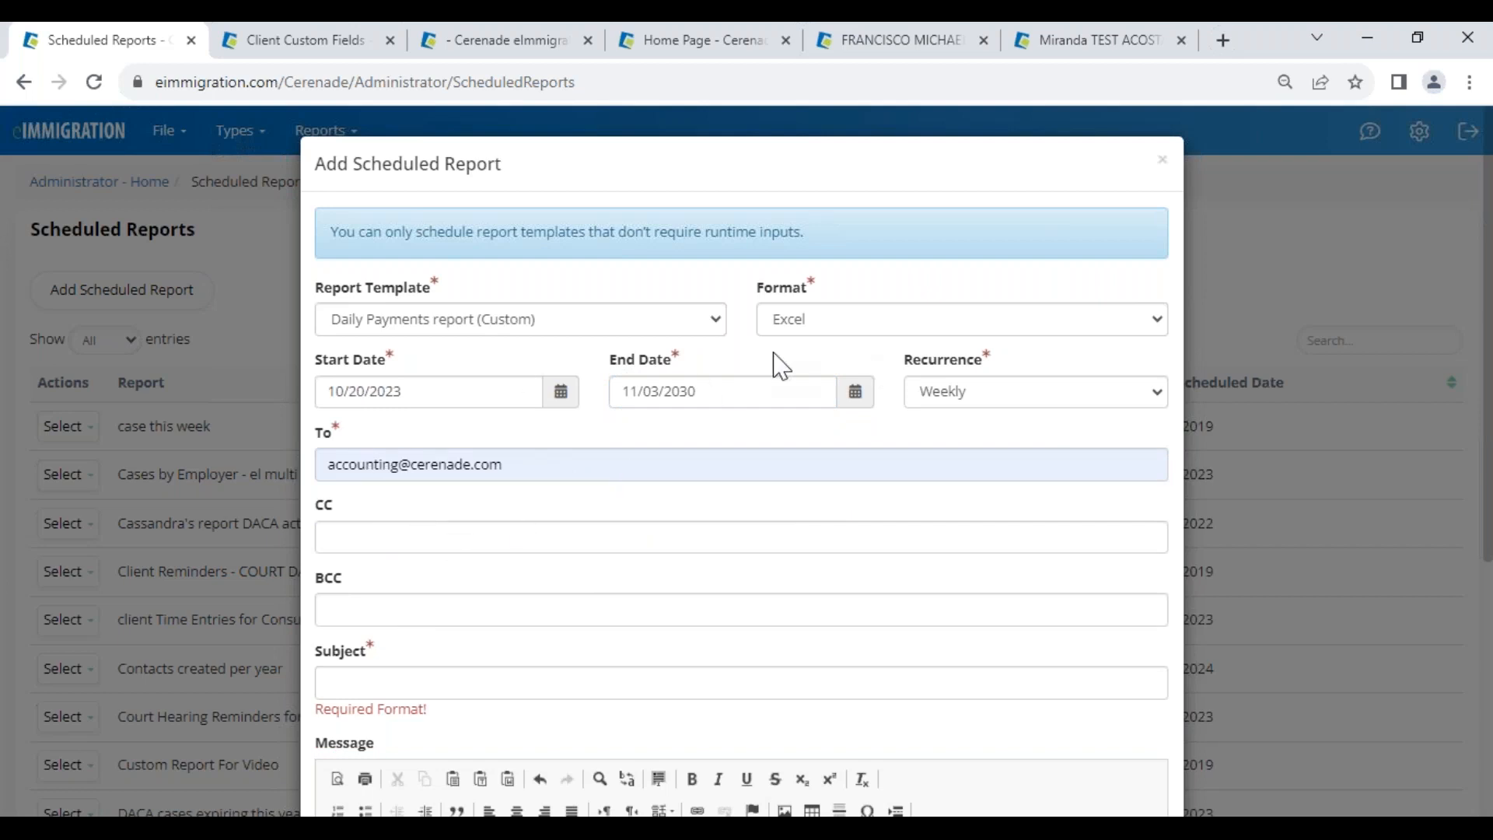
- Leave the subject empty, discard the new scheduled report and return to the administrator home page
left_click(404, 680)
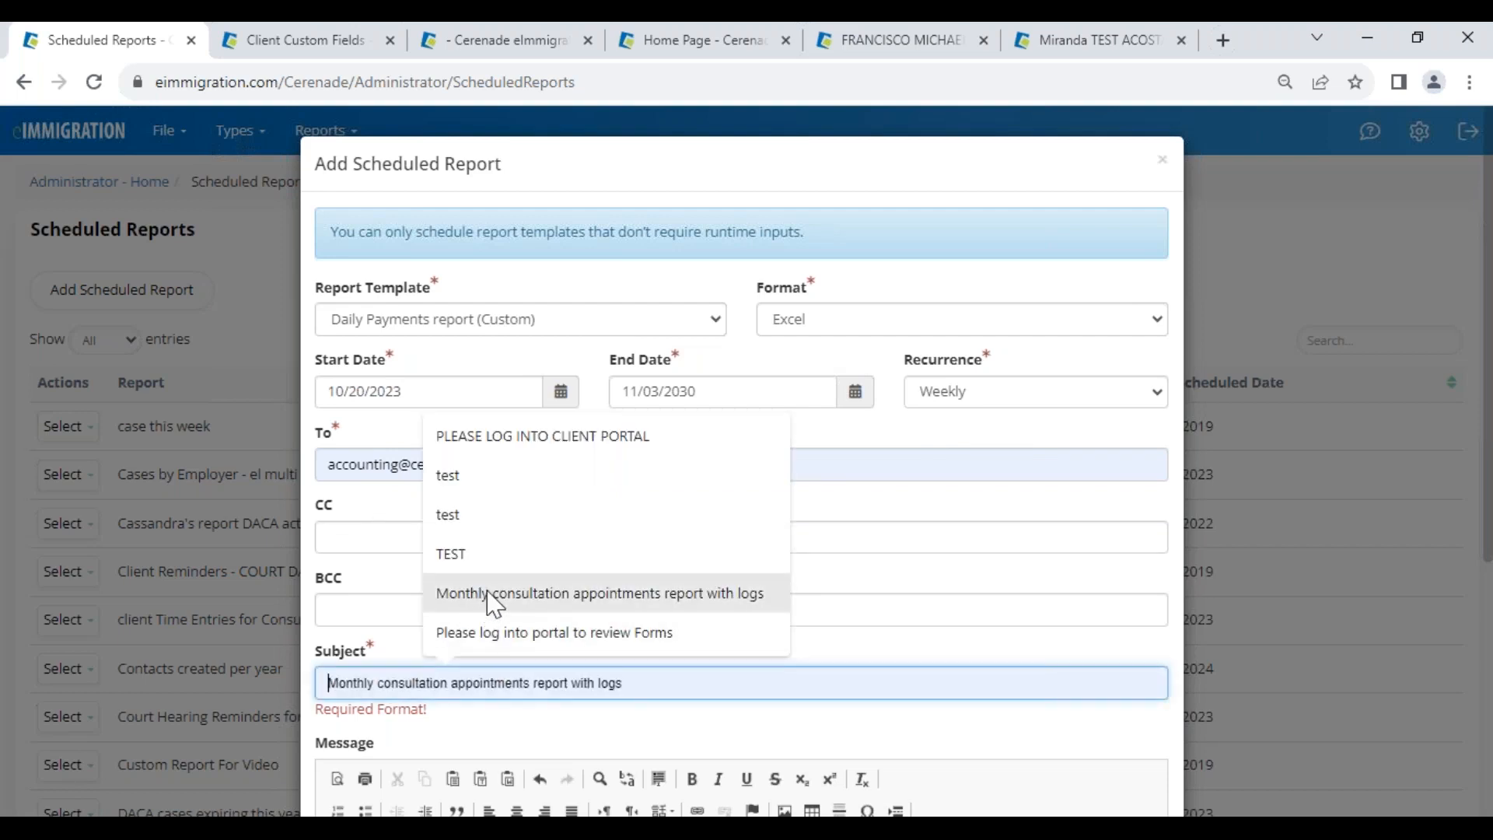
left_click(494, 734)
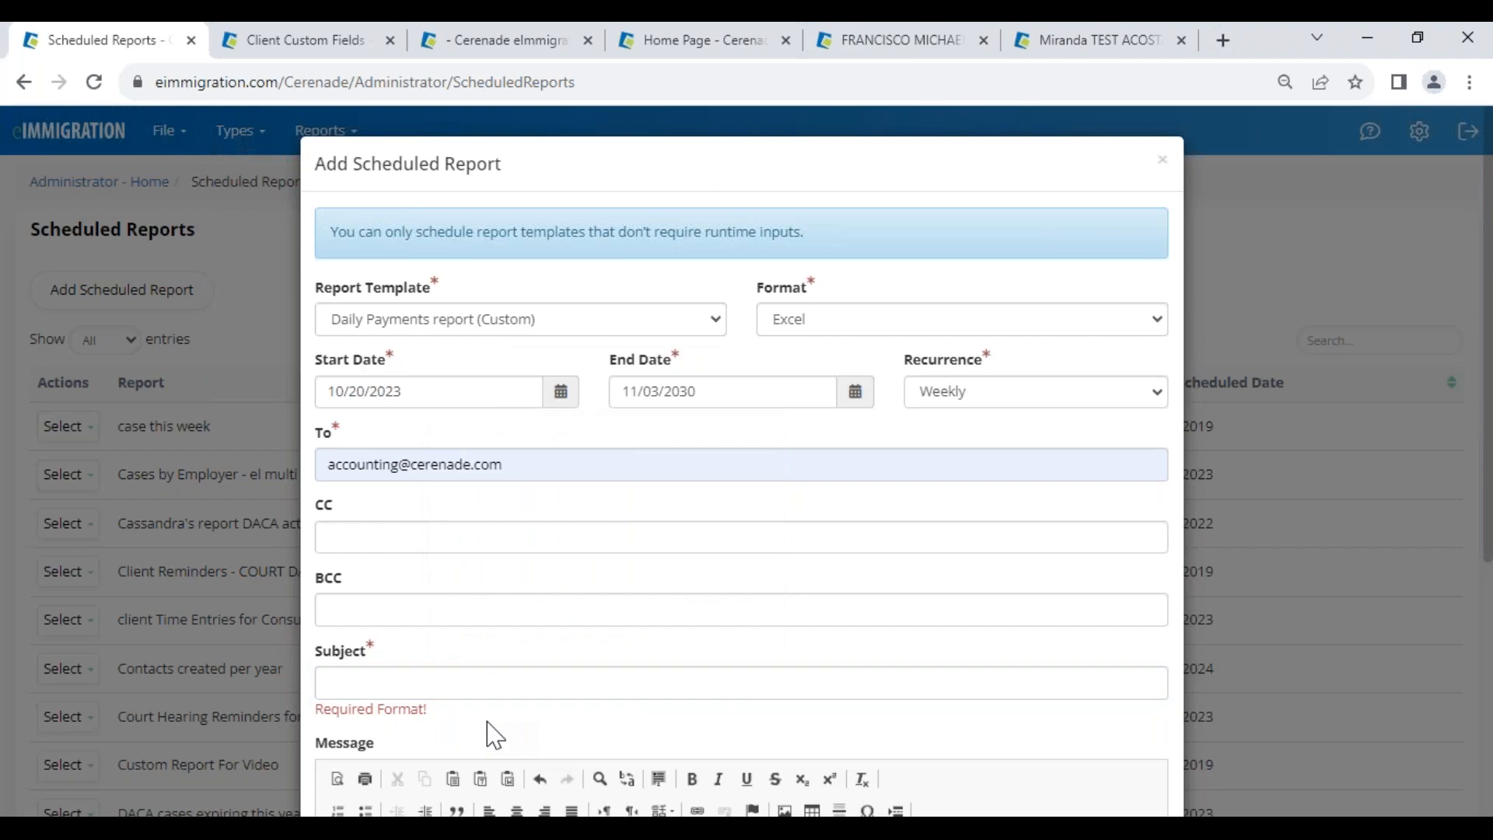
left_click(1164, 166)
left_click(78, 130)
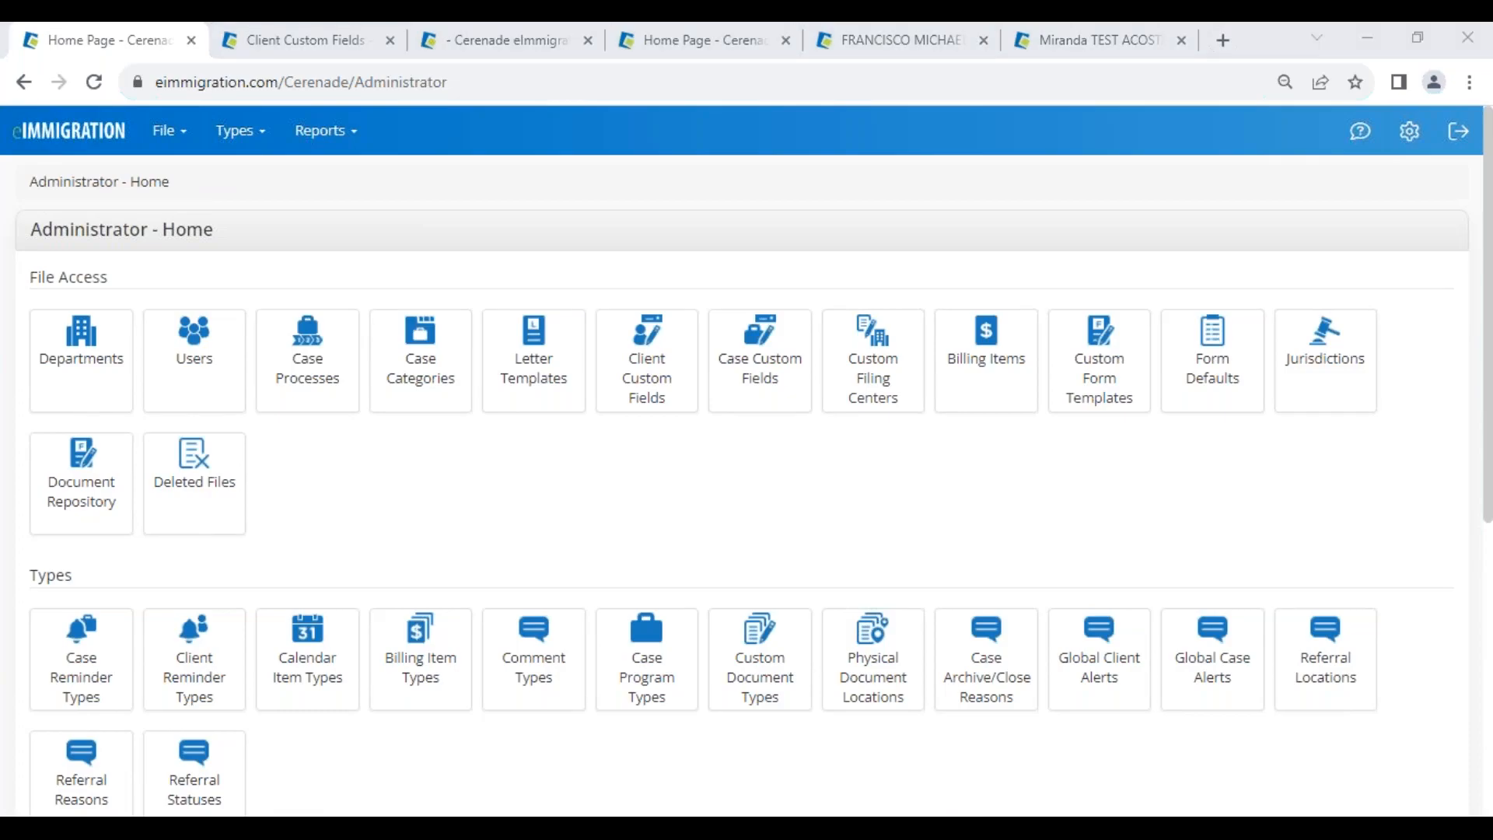
key("alt+Tab")
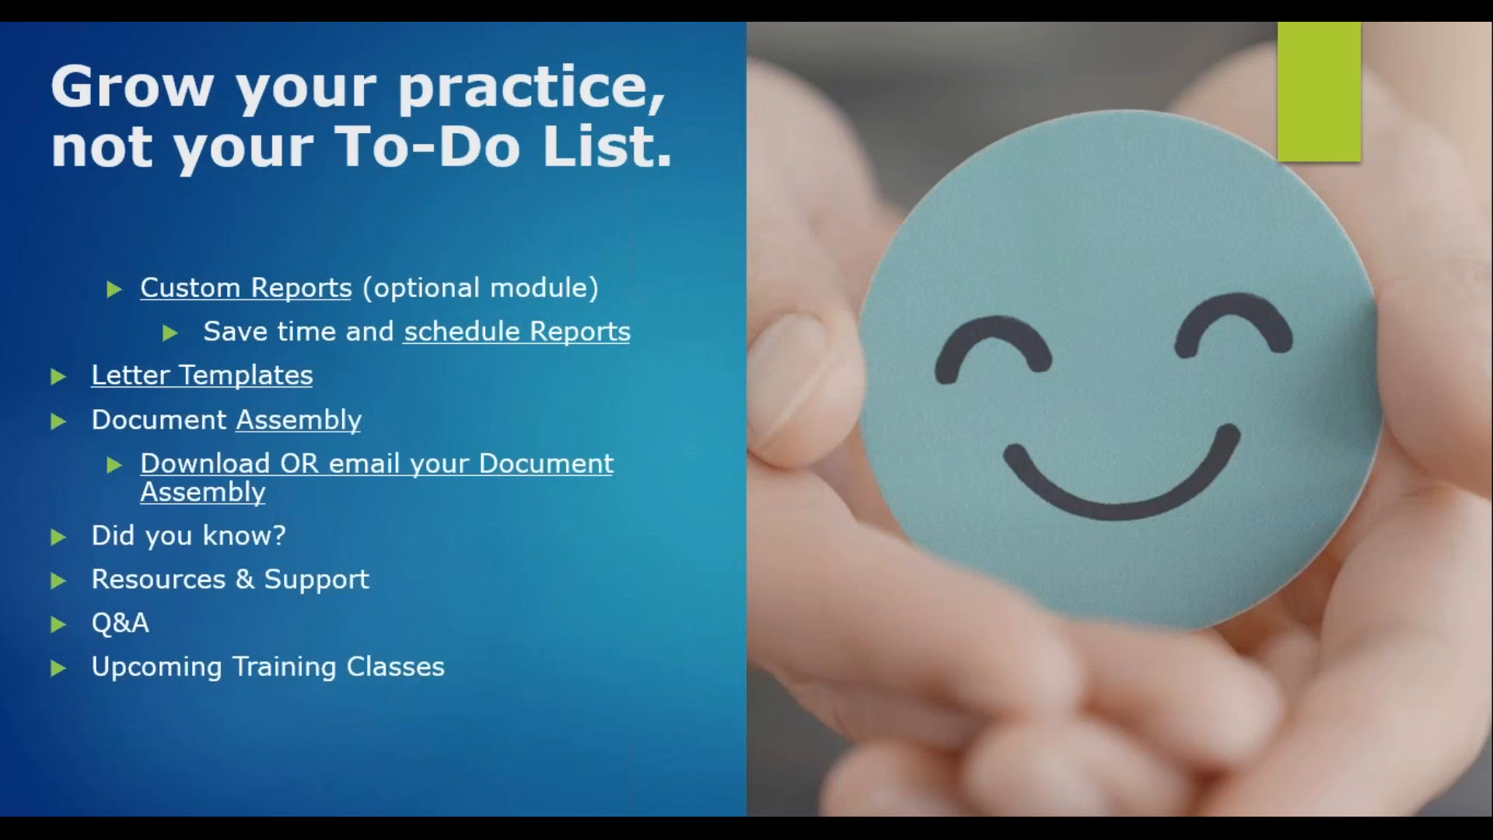
key("alt+Tab")
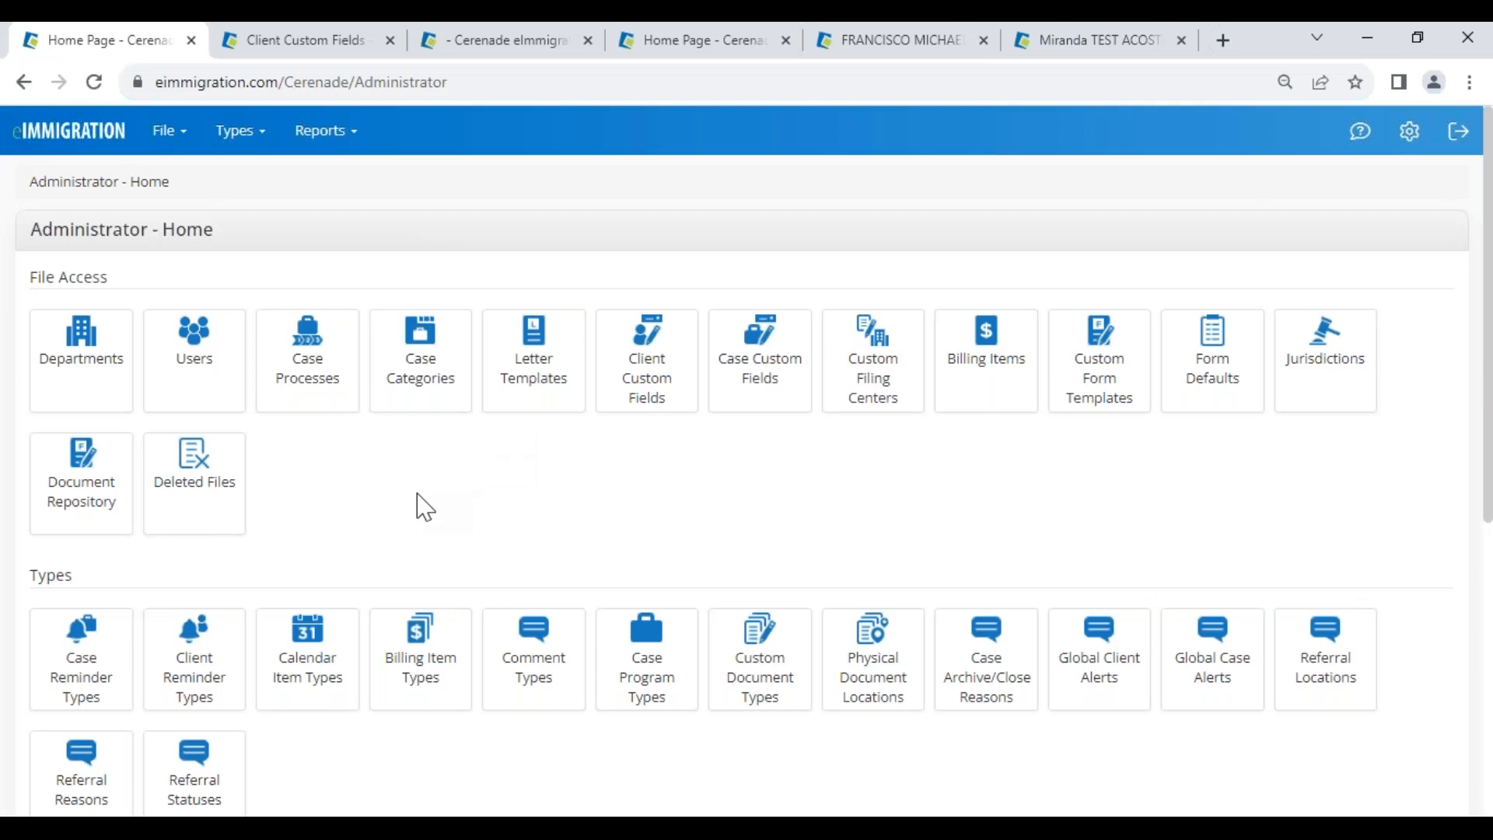
- Open the ! - Nuevo Cuestionario letter template for editing and center the logo image in its text
left_click(543, 375)
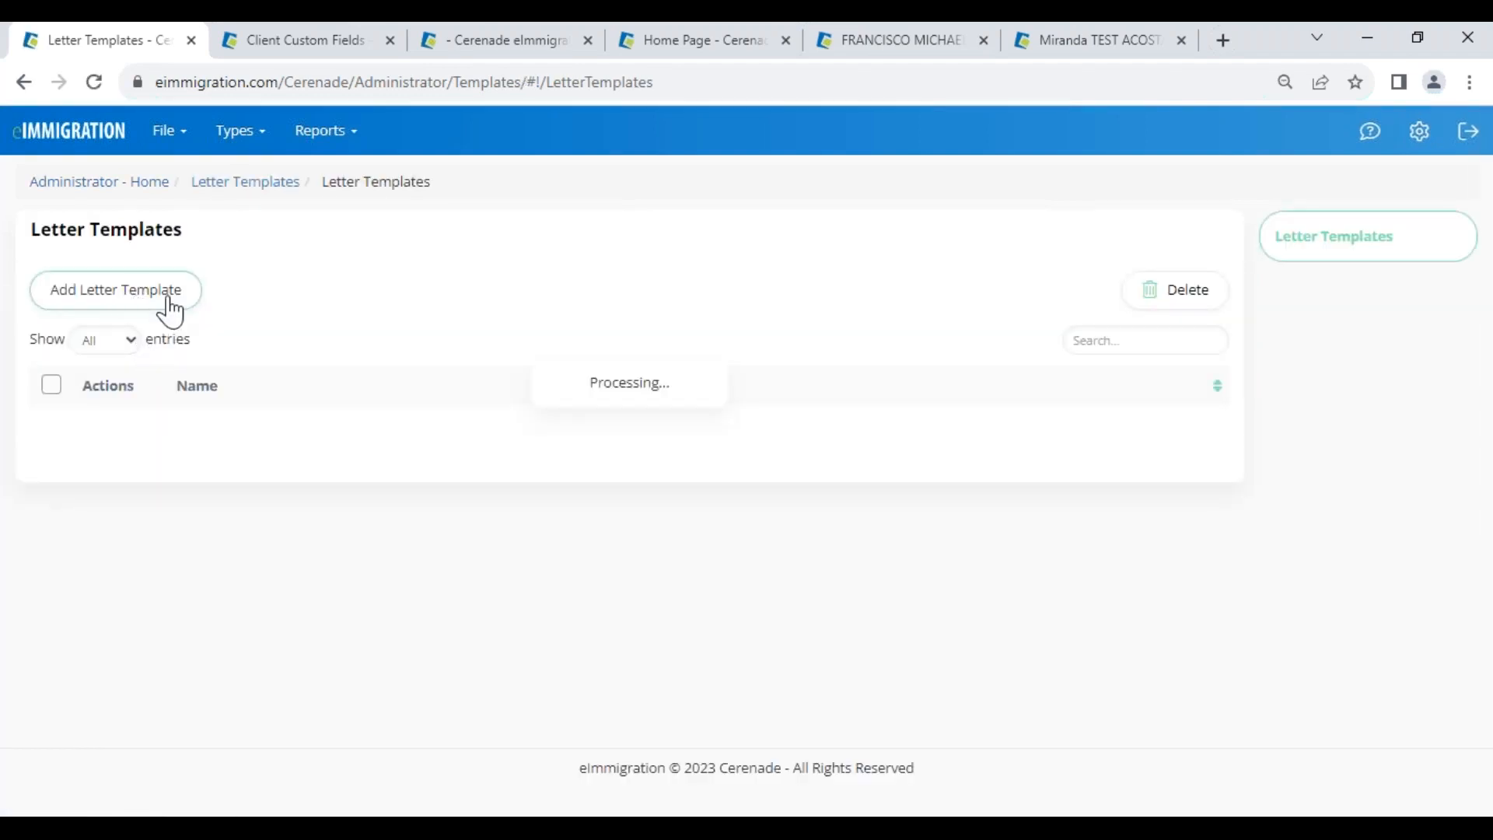
left_click(124, 429)
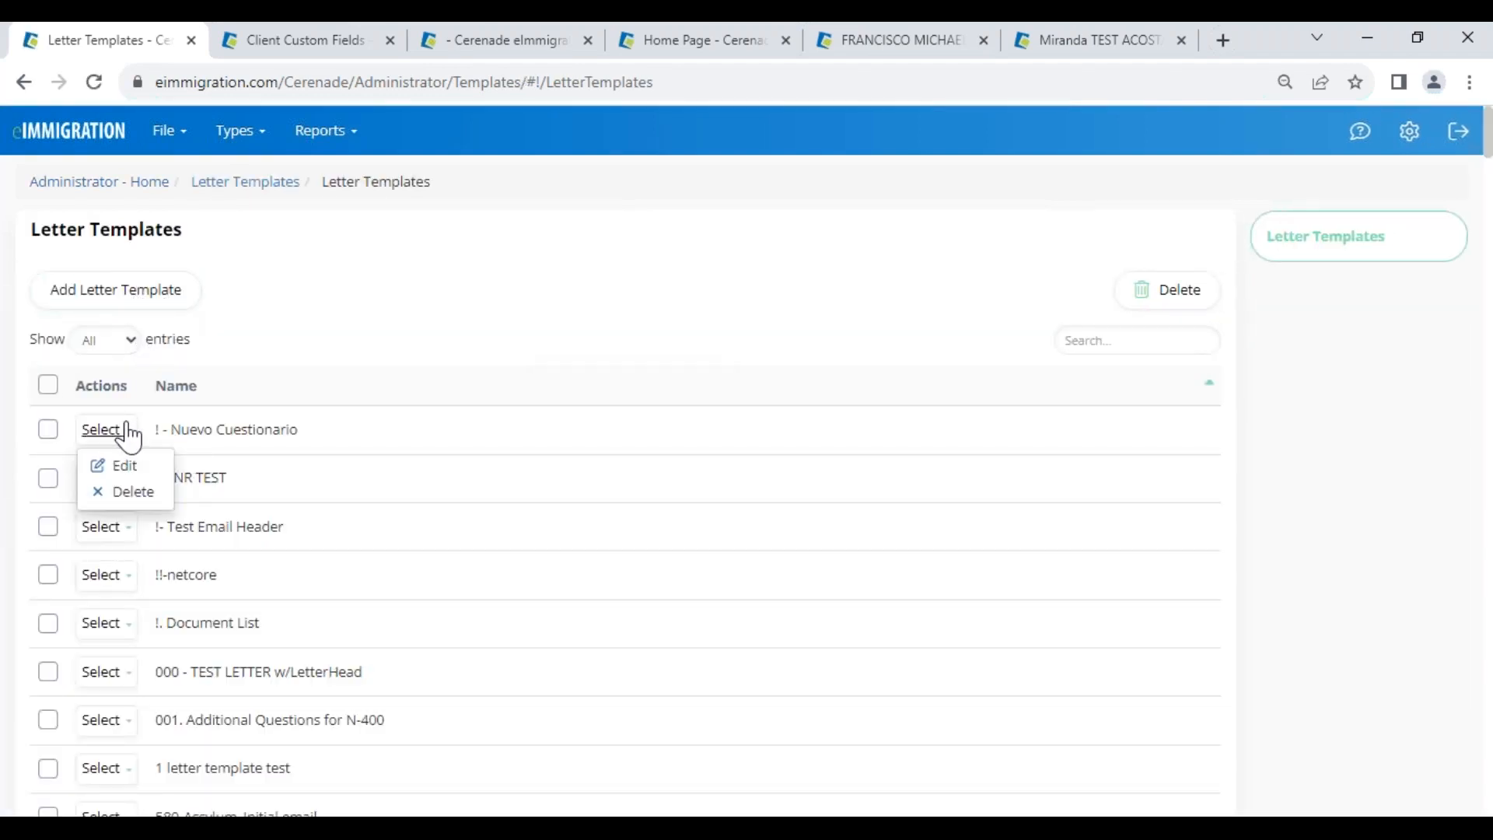
left_click(124, 467)
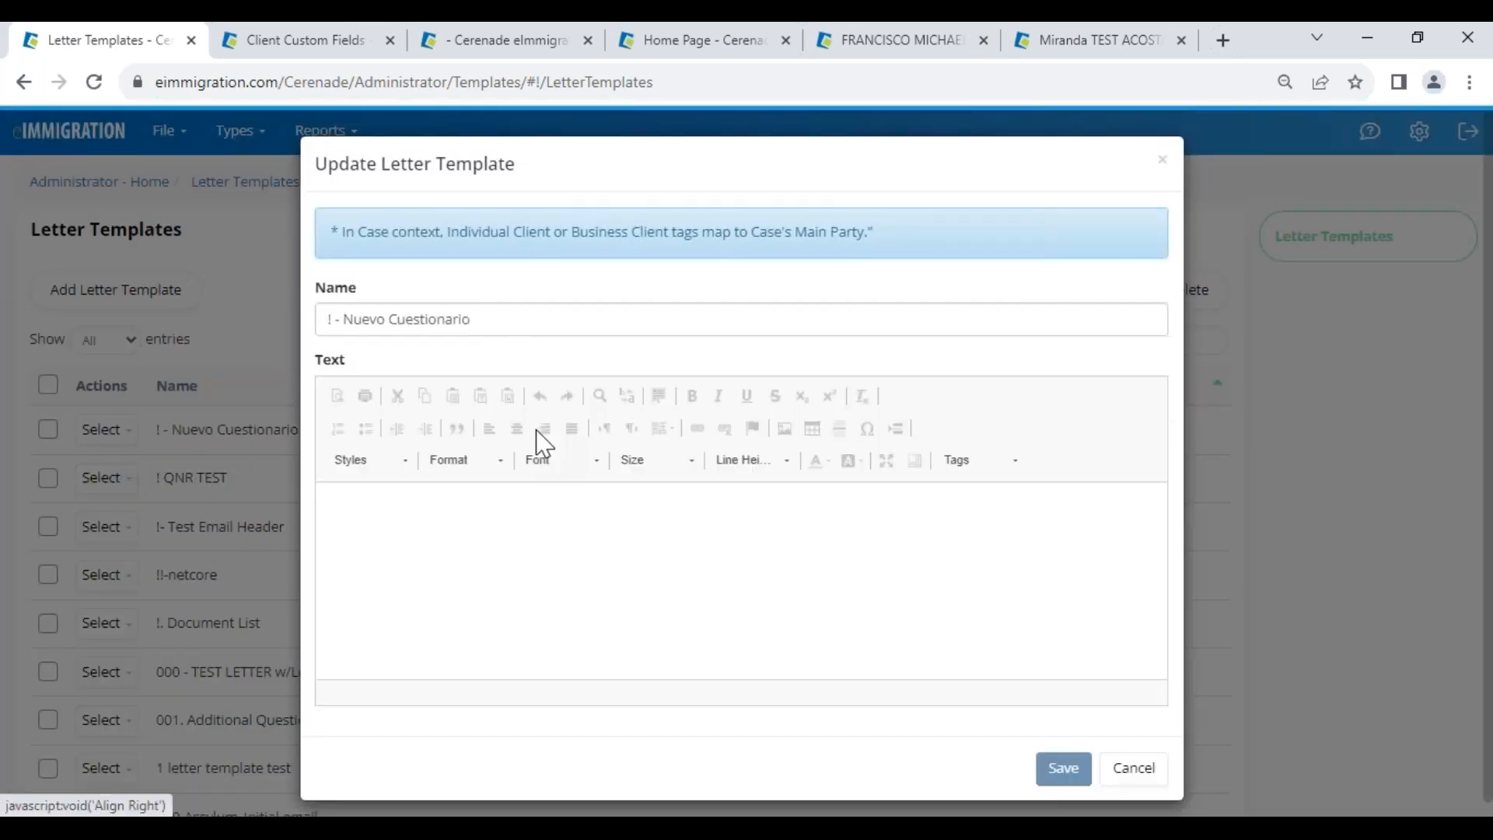
left_click(585, 598)
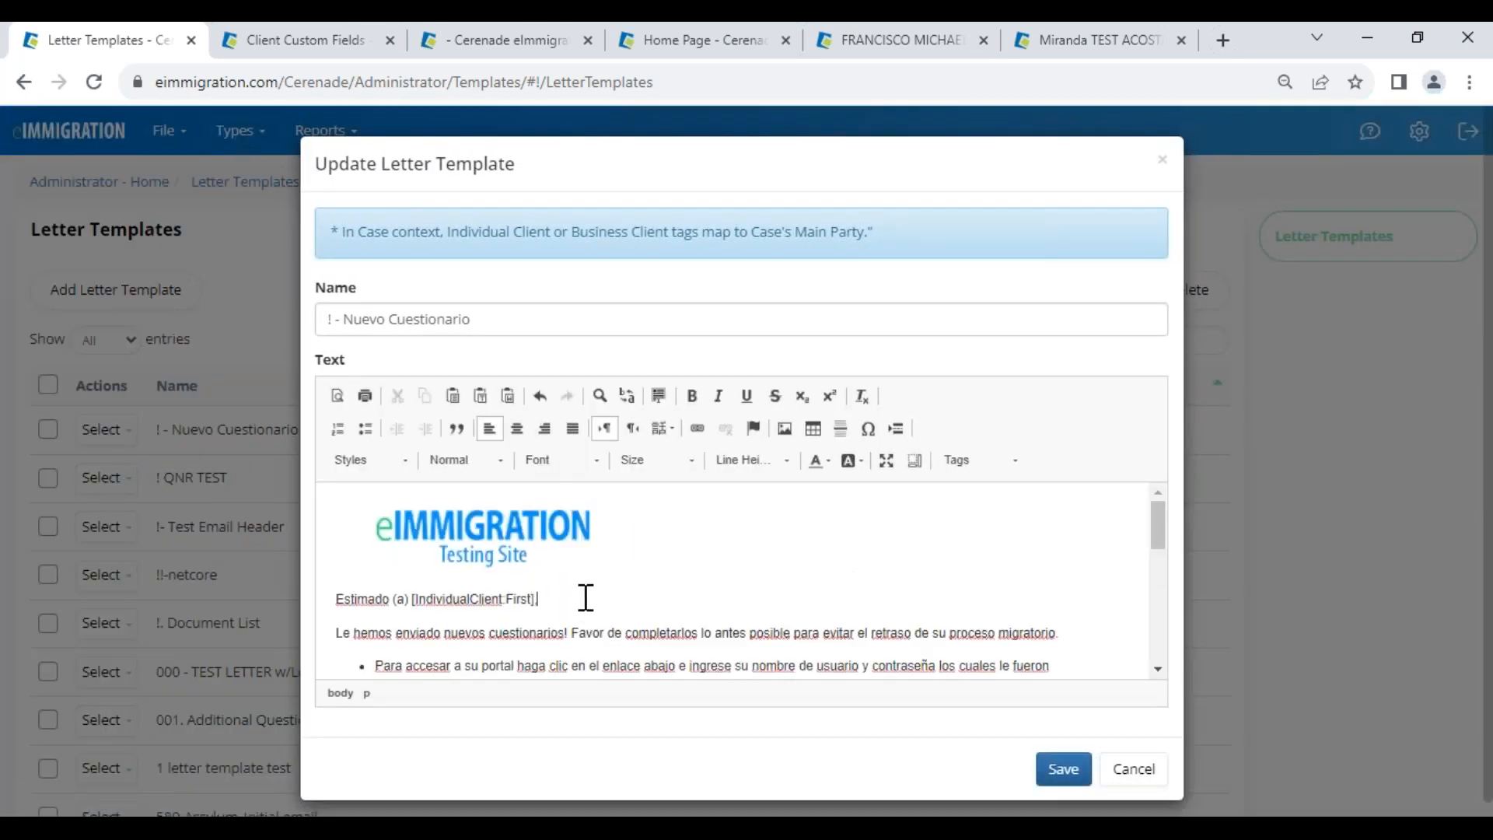
left_click(568, 566)
left_click(517, 428)
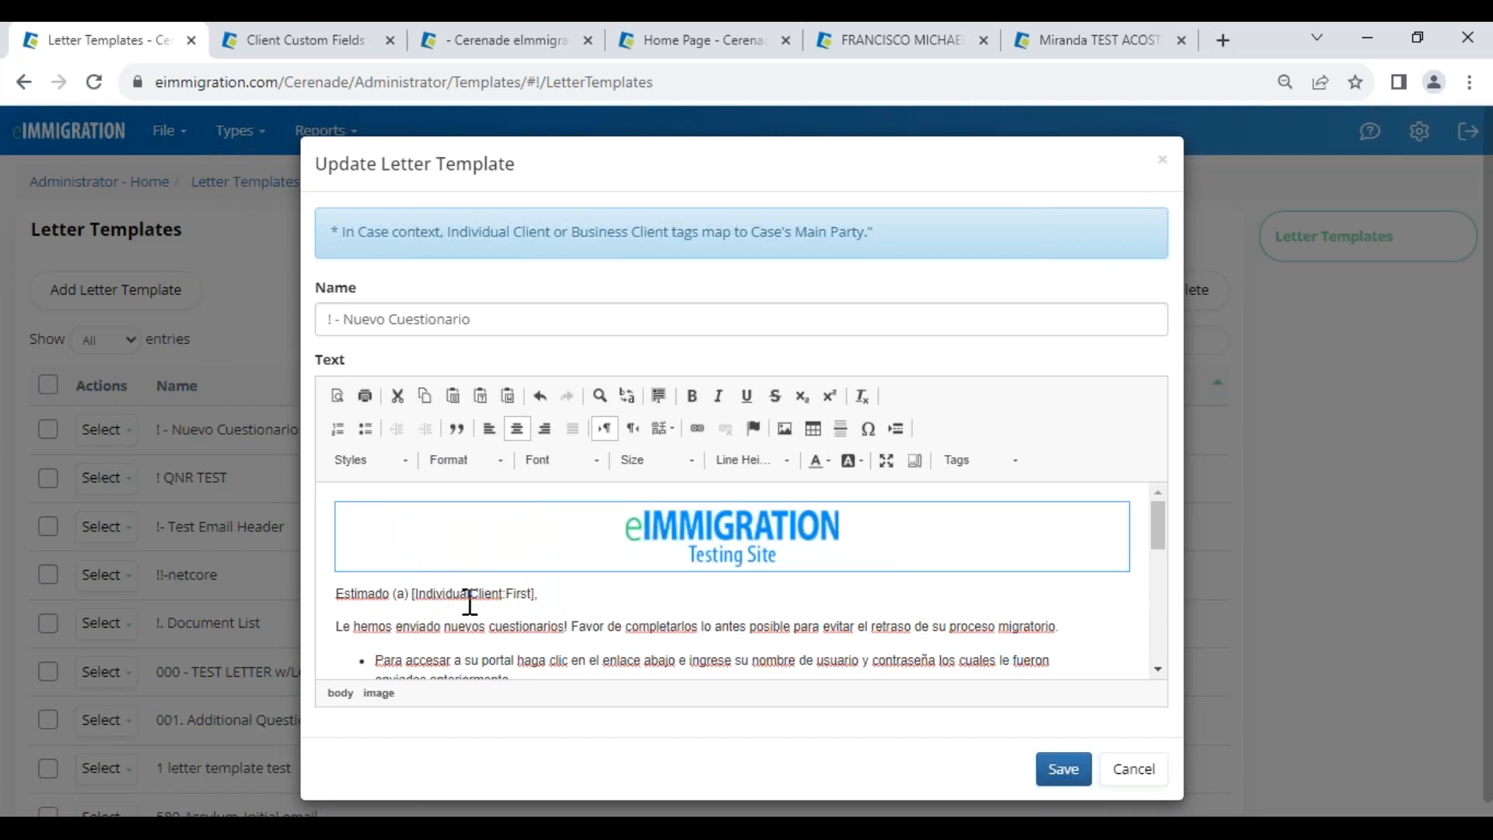
- Search the Tag Helper for alien among the client tags and copy the Individual Client - Alien Number tag
left_click_drag(500, 597, 393, 594)
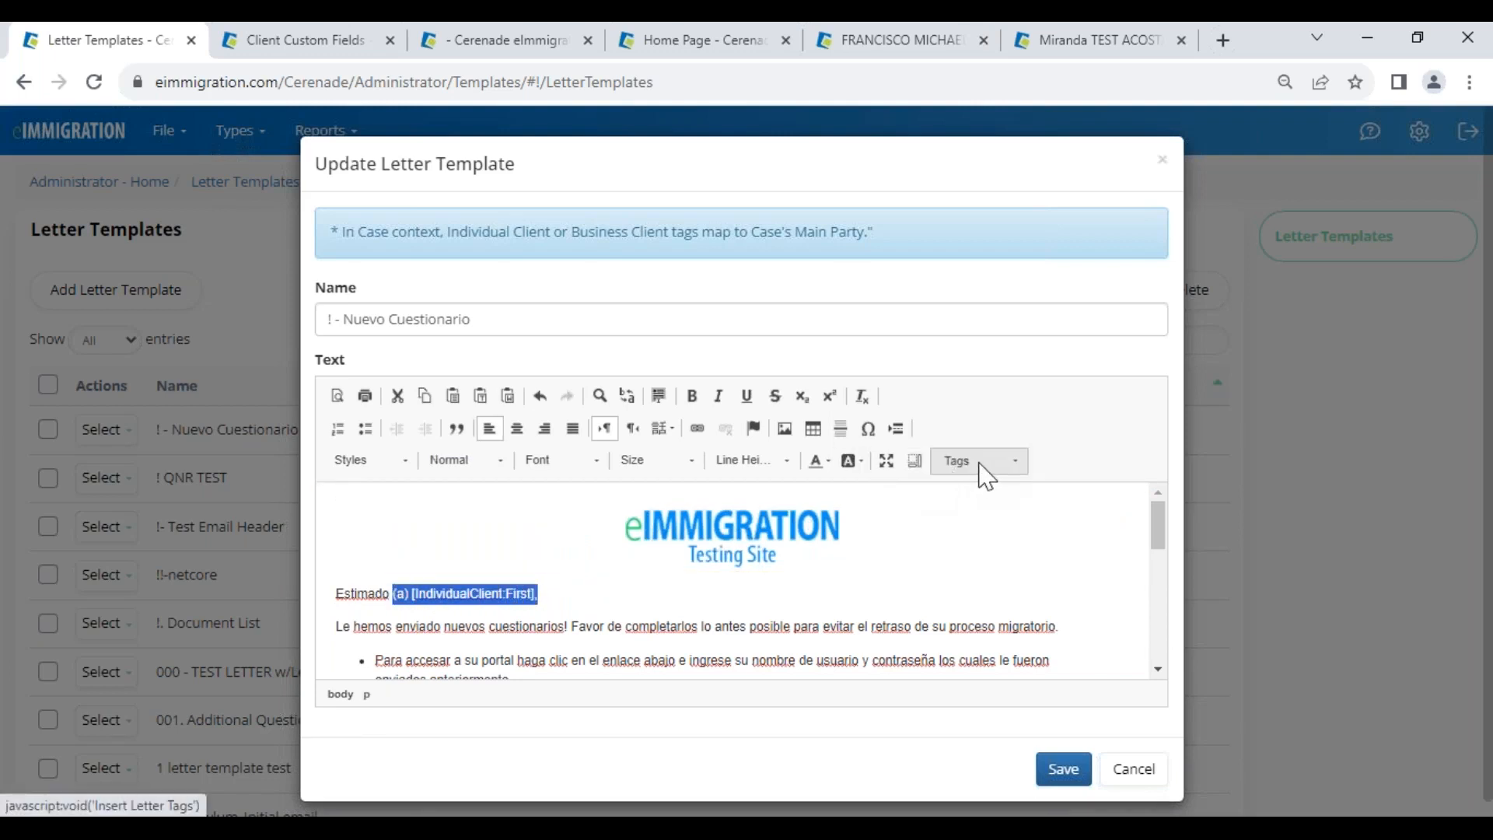
left_click(510, 41)
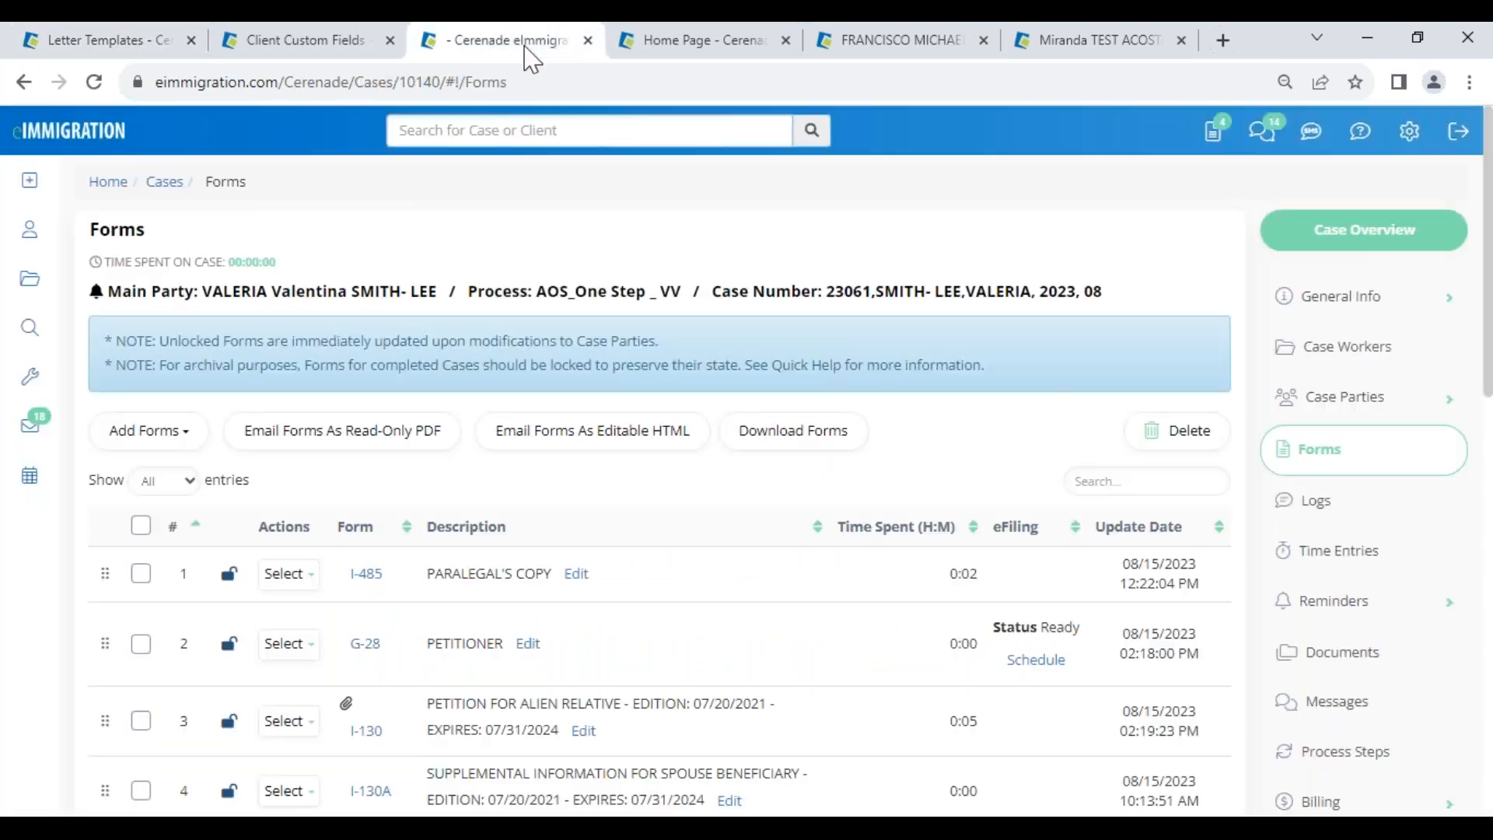
left_click(35, 392)
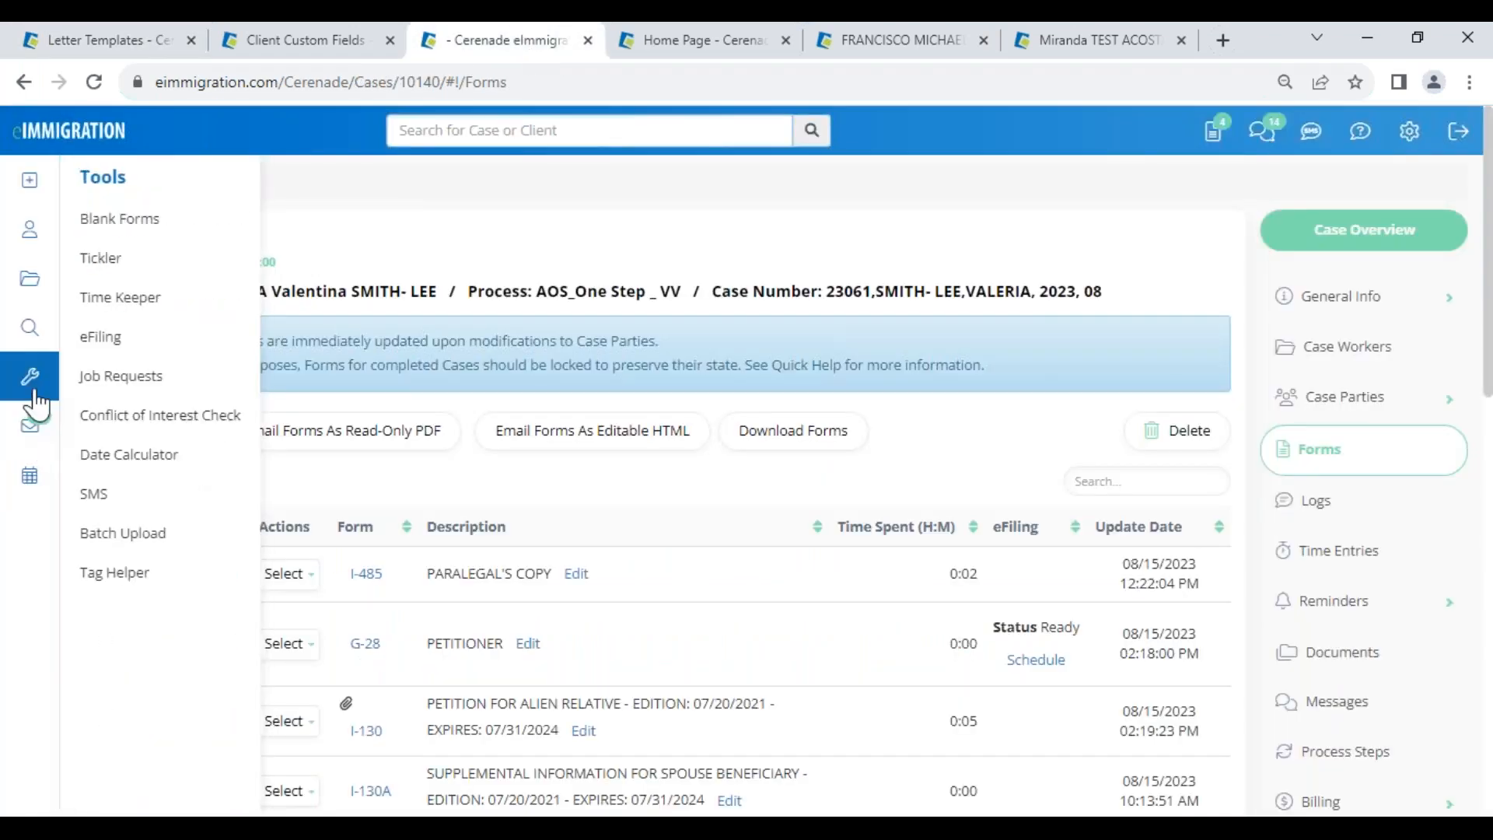
left_click(133, 591)
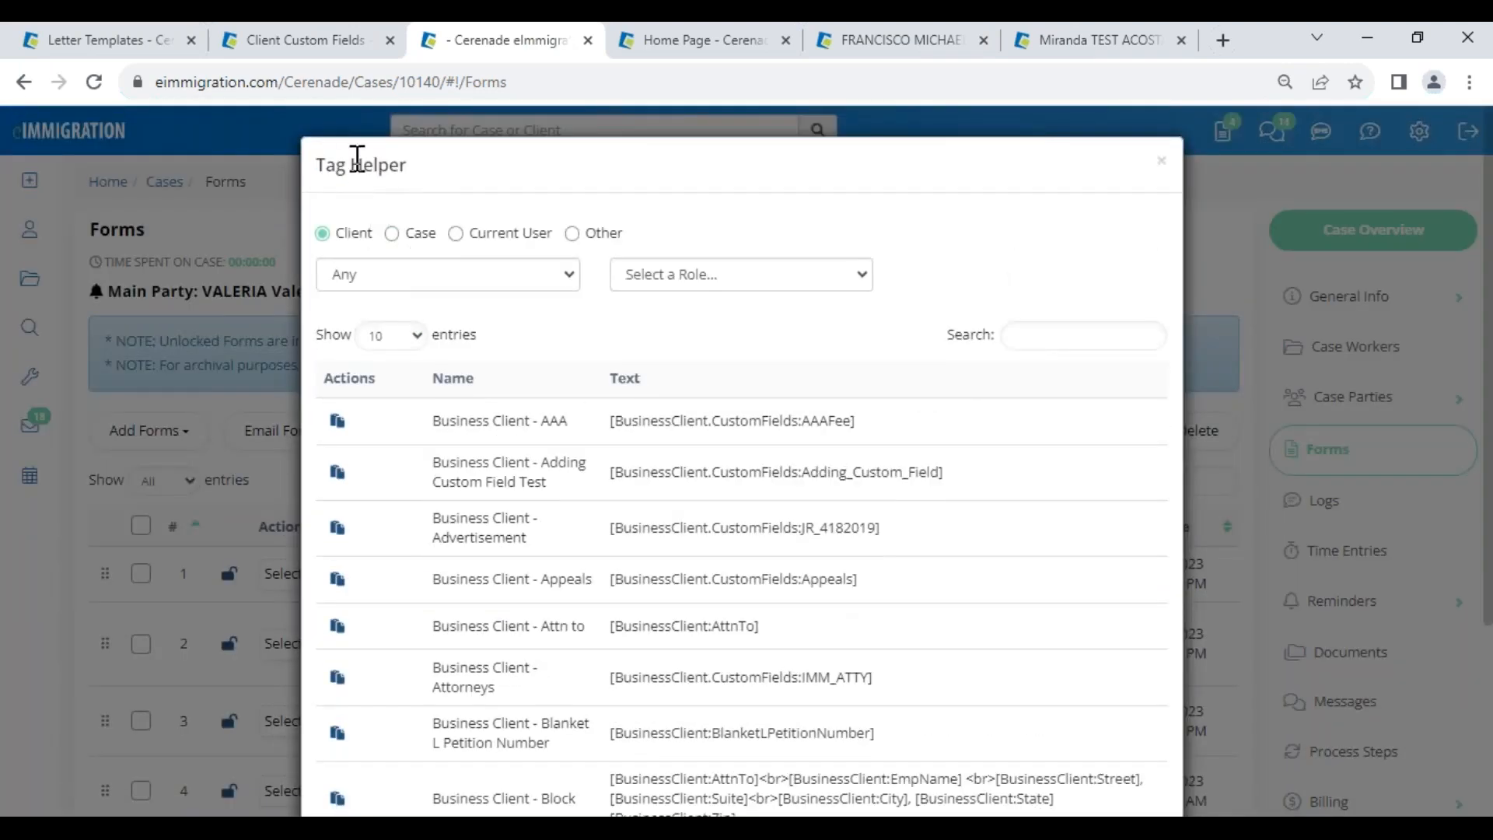
left_click(1033, 335)
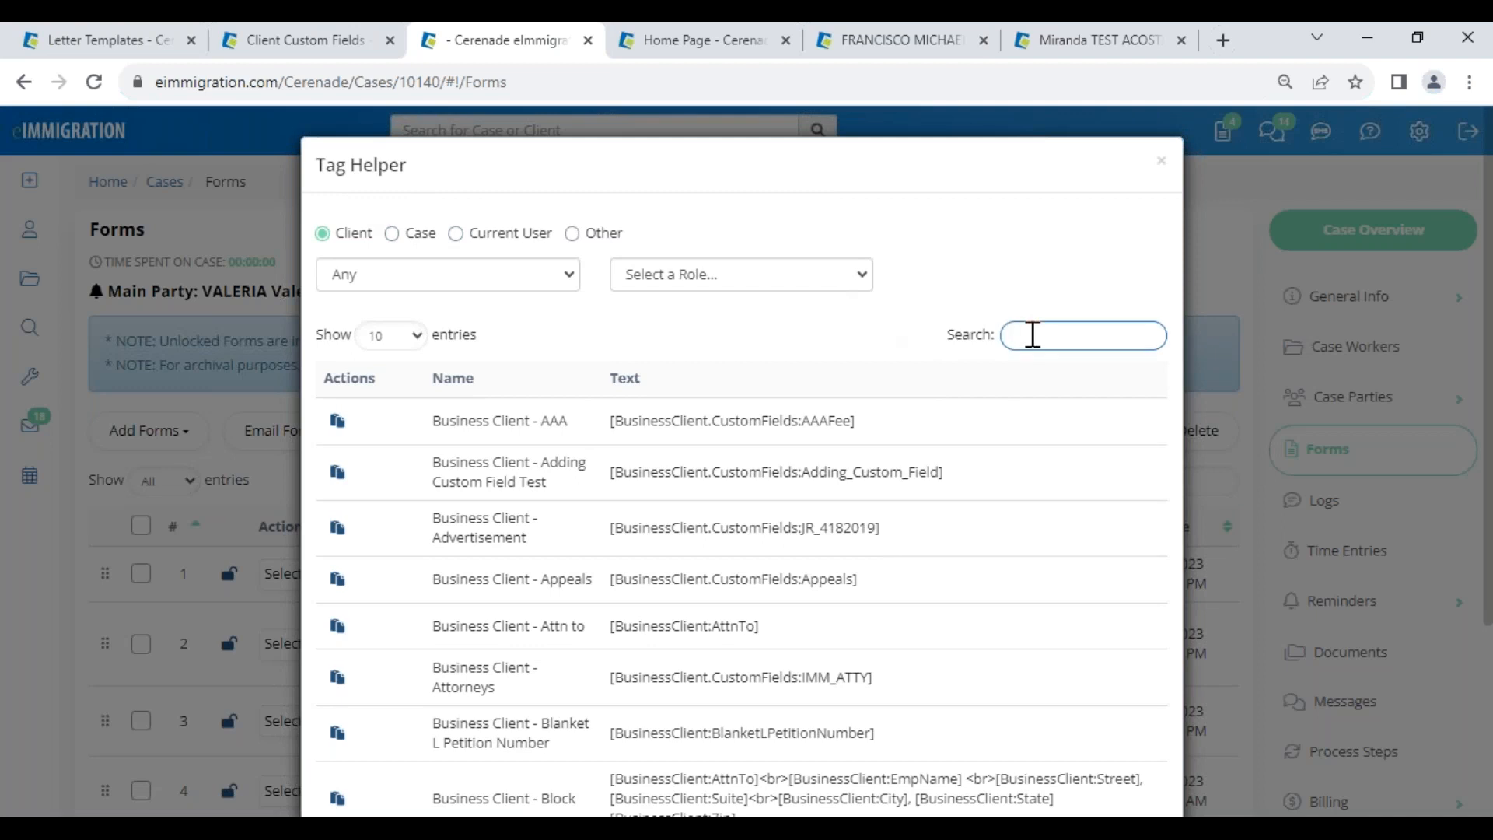
type("alien")
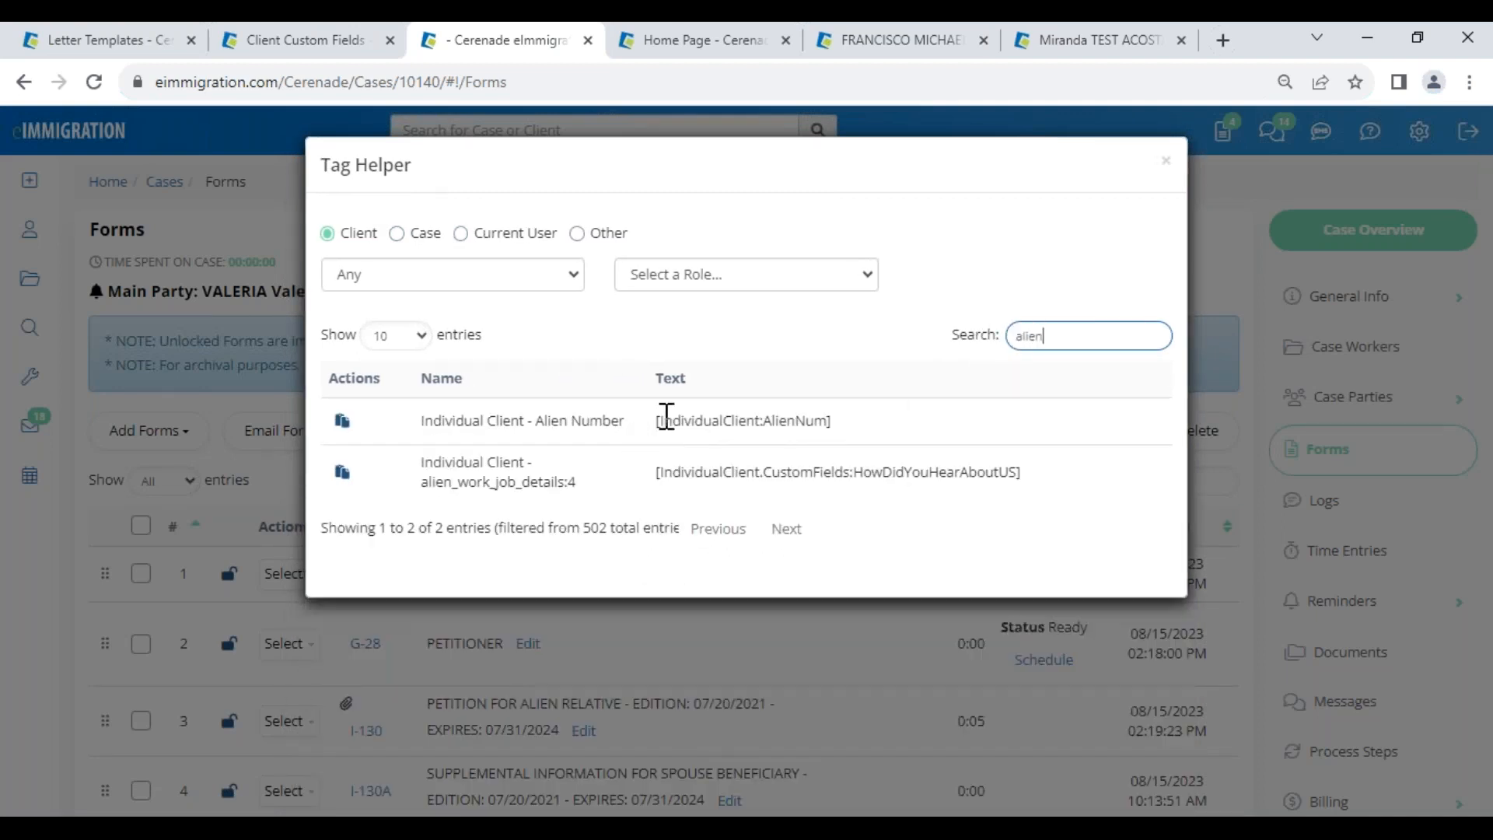
left_click(343, 423)
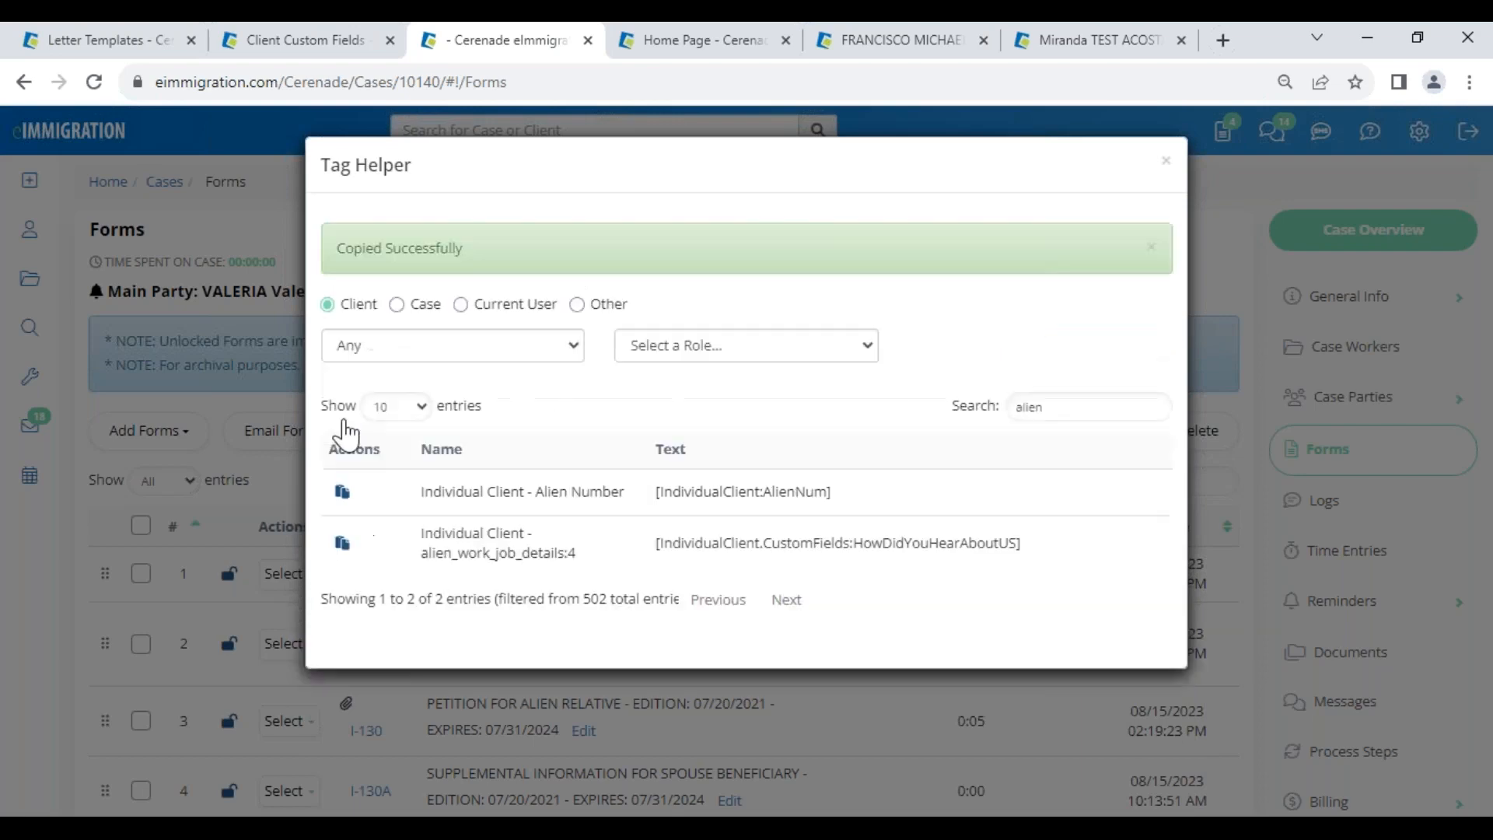
- Paste the alien number tag after the first-name tag in the letter template's greeting and save the template
left_click(147, 46)
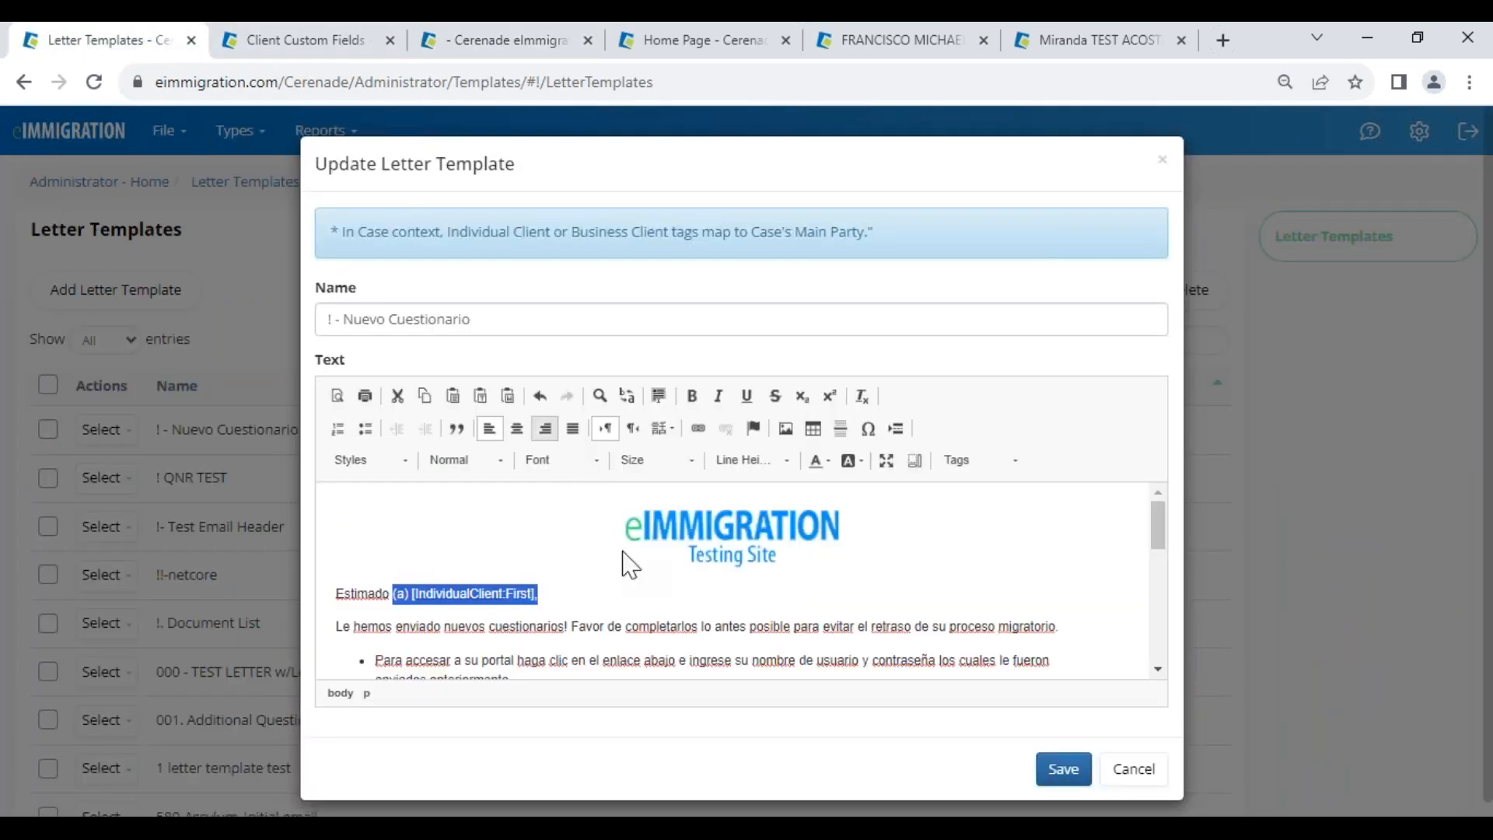
left_click(587, 593)
key("ctrl+v")
left_click(1061, 769)
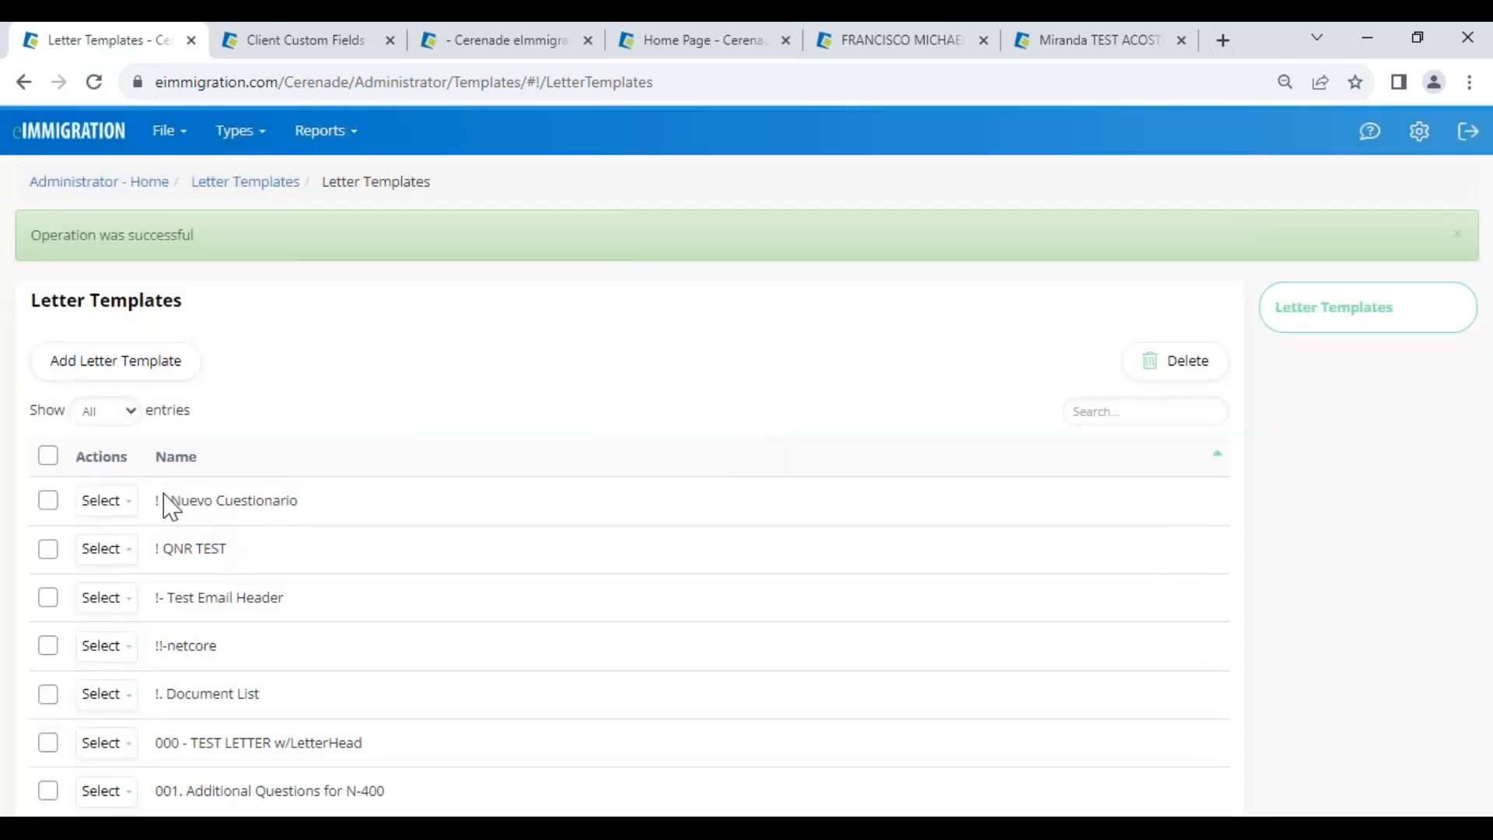
left_click_drag(180, 500, 309, 486)
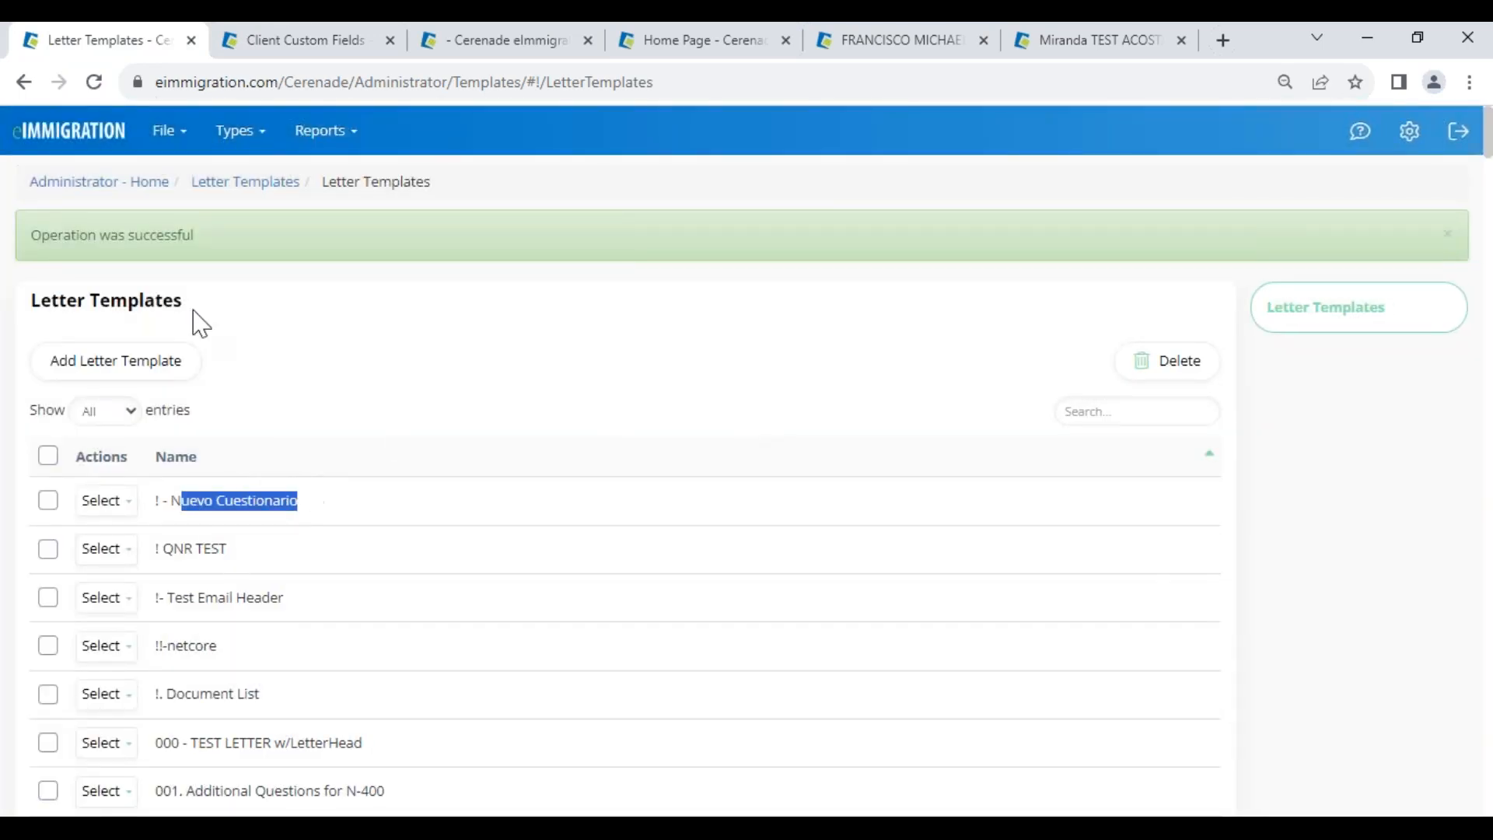
- Open the most recently updated case, with process AOS_One Step _ VV, and show the Letters folder of its documents
left_click(92, 184)
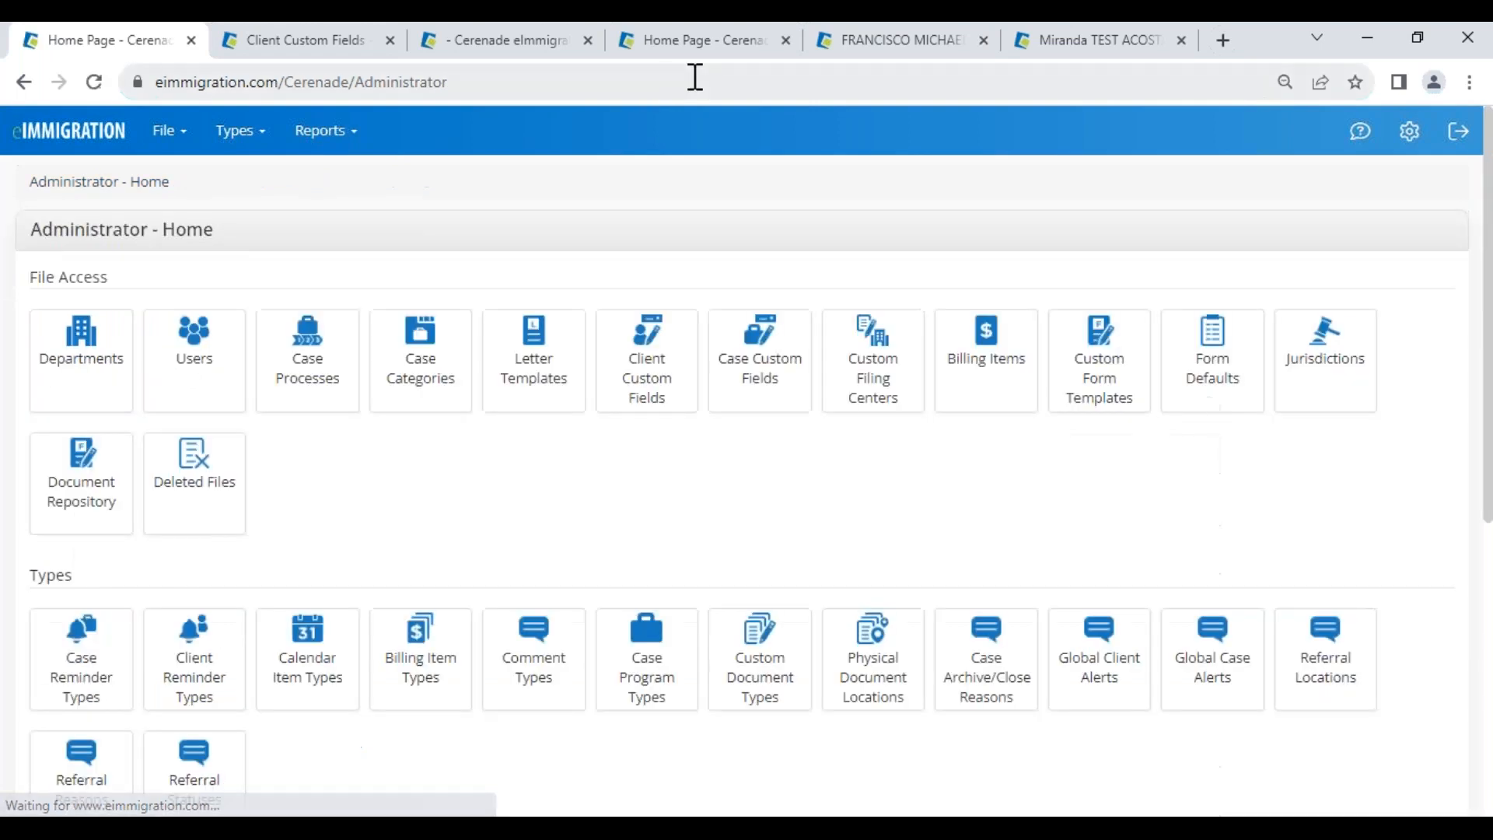
left_click(665, 43)
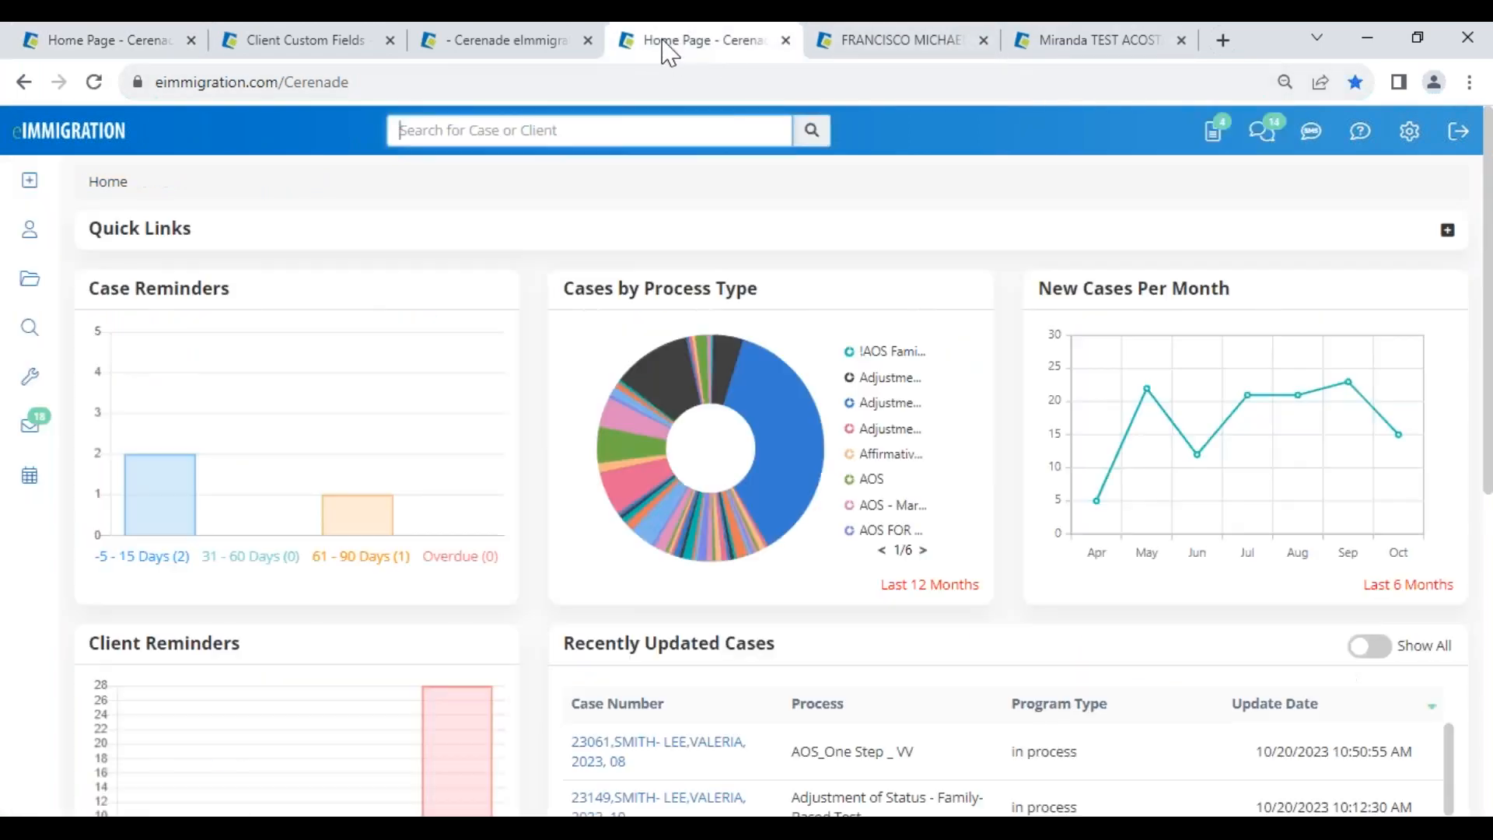
left_click(601, 758)
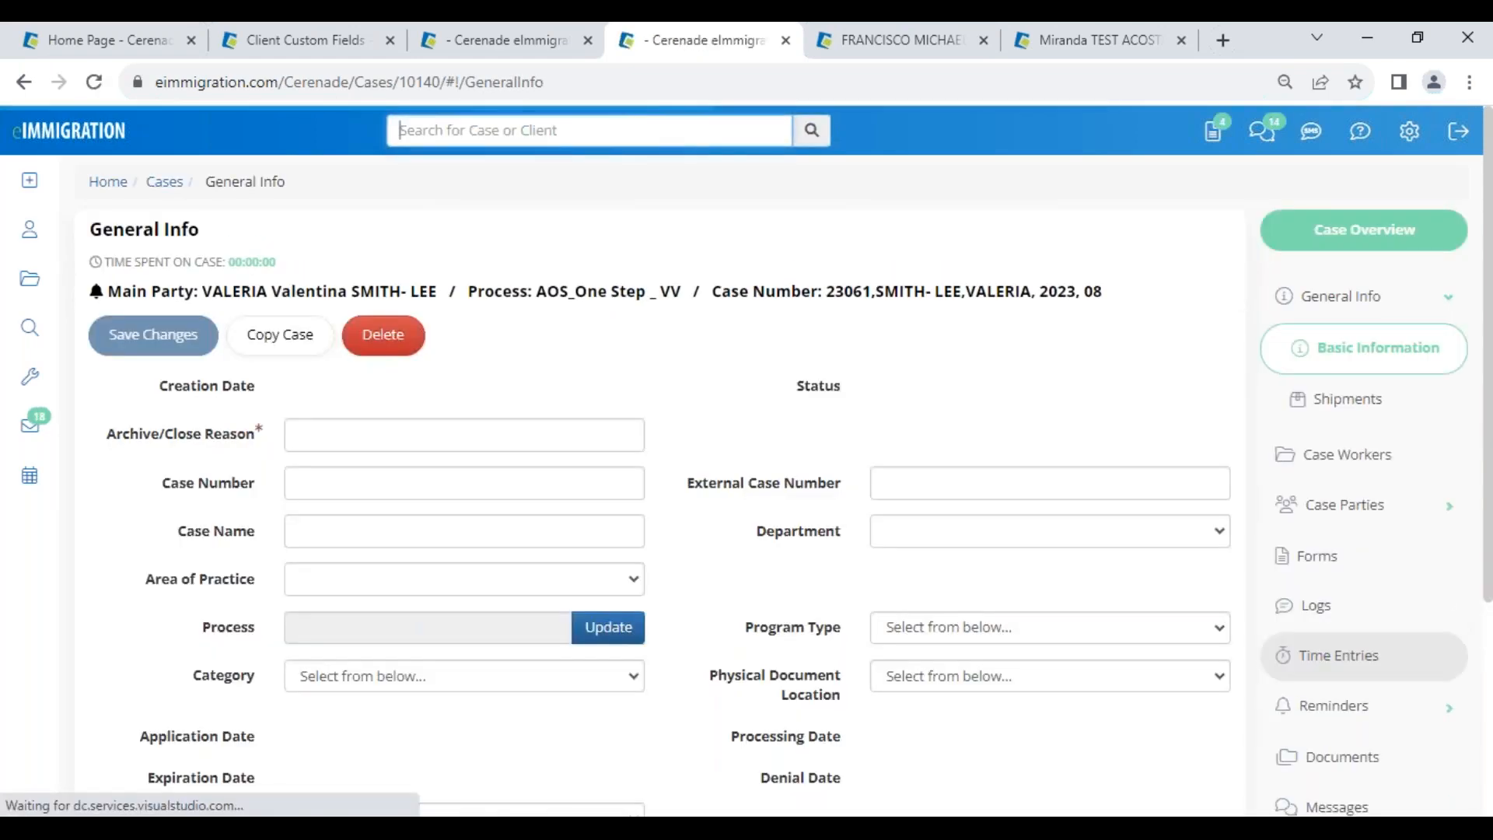
scroll(1357, 777, "down", 3)
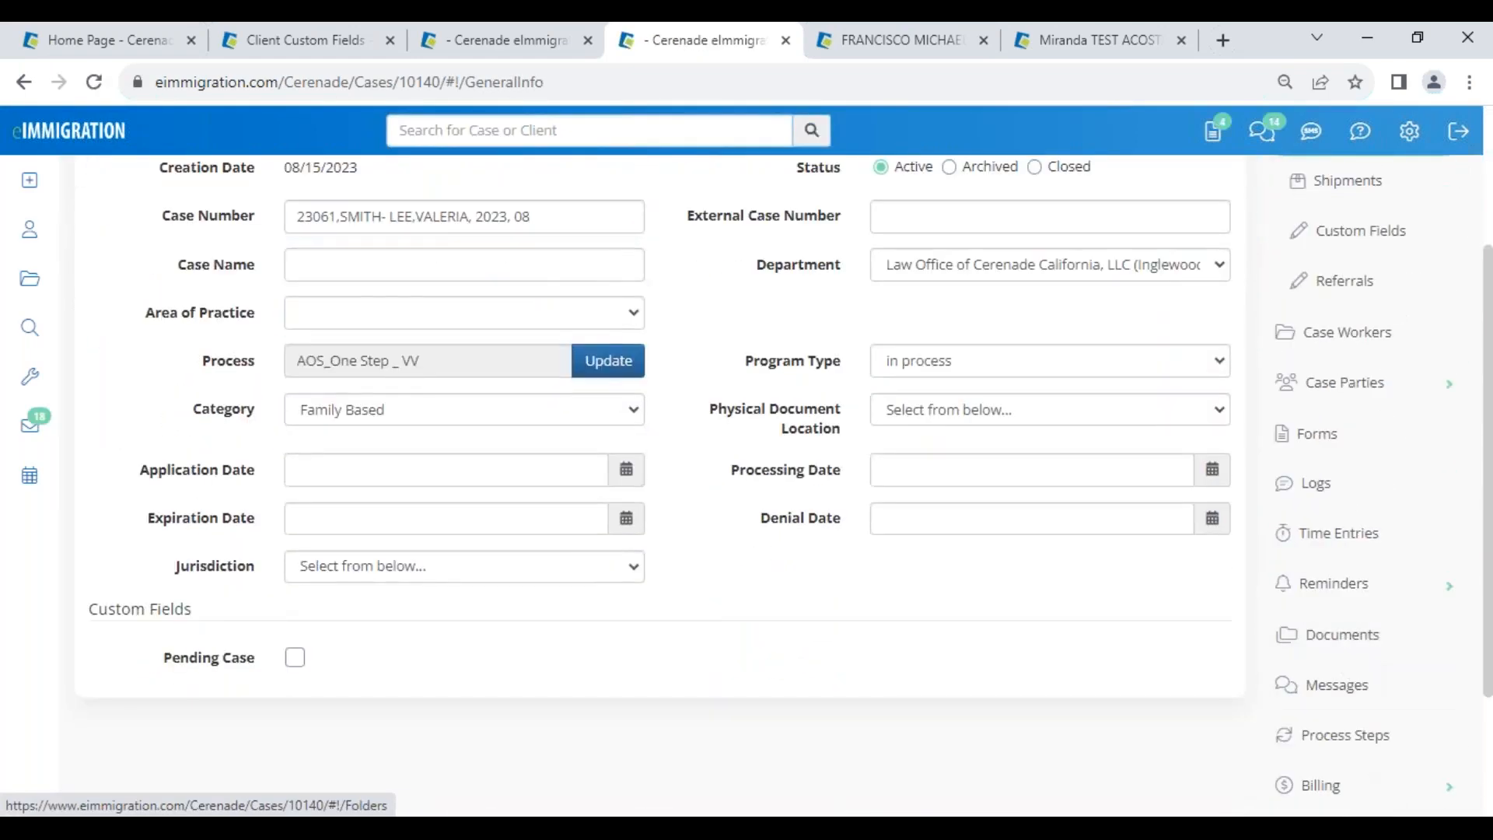
left_click(1338, 633)
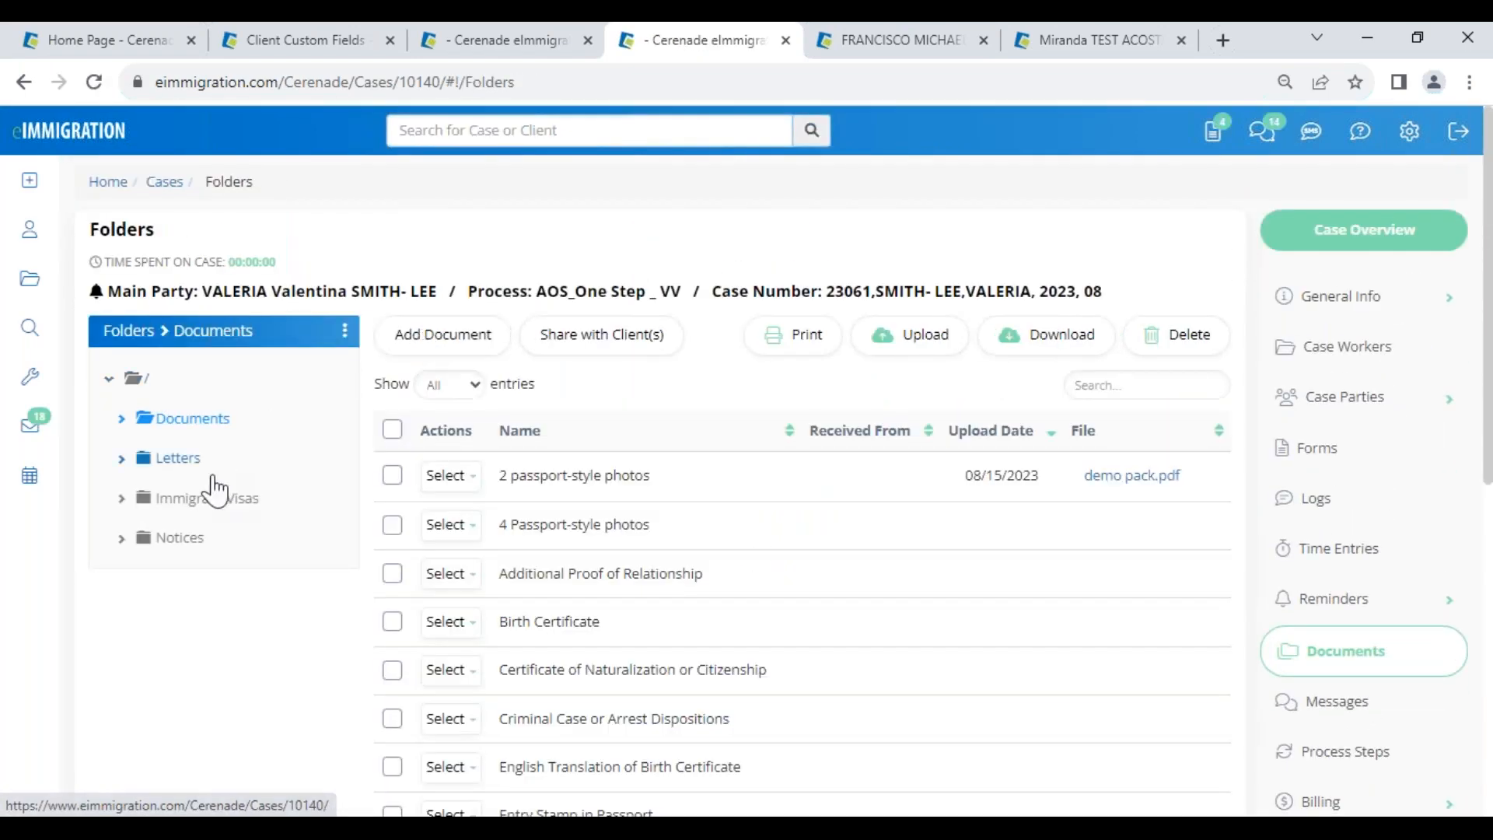
left_click(177, 459)
left_click(445, 336)
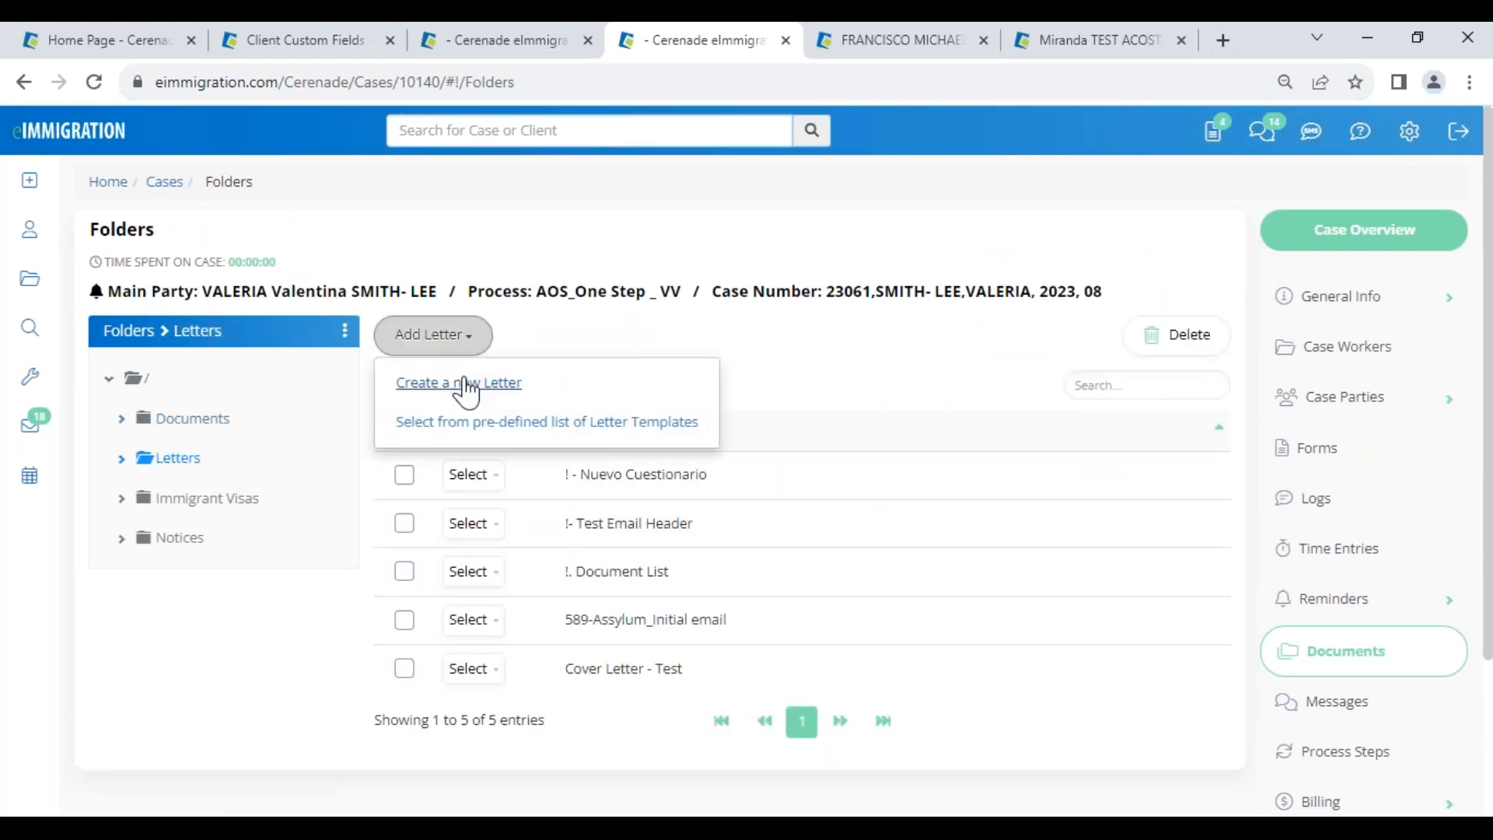
left_click(464, 386)
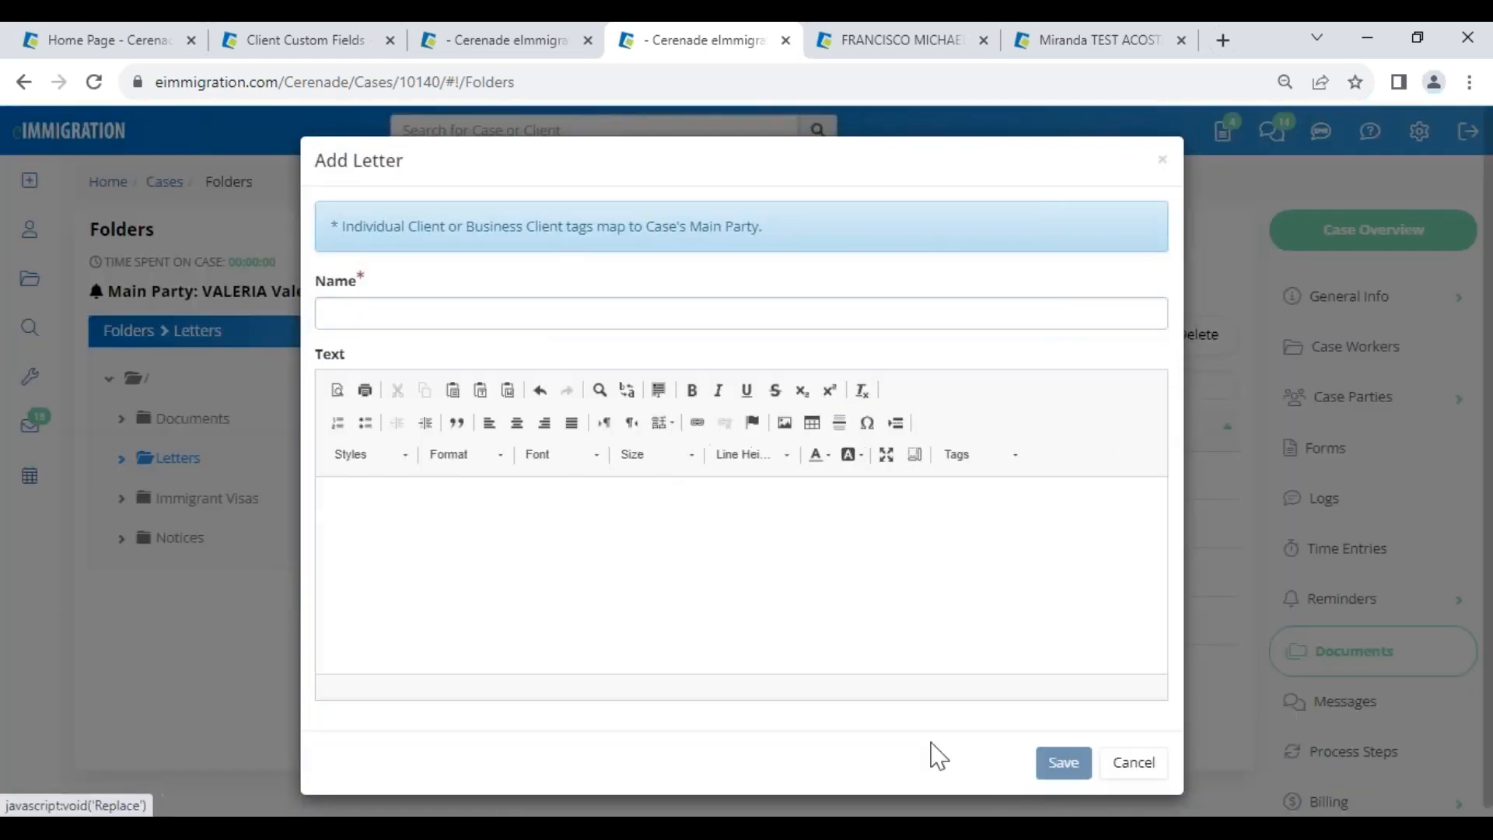
left_click(1134, 764)
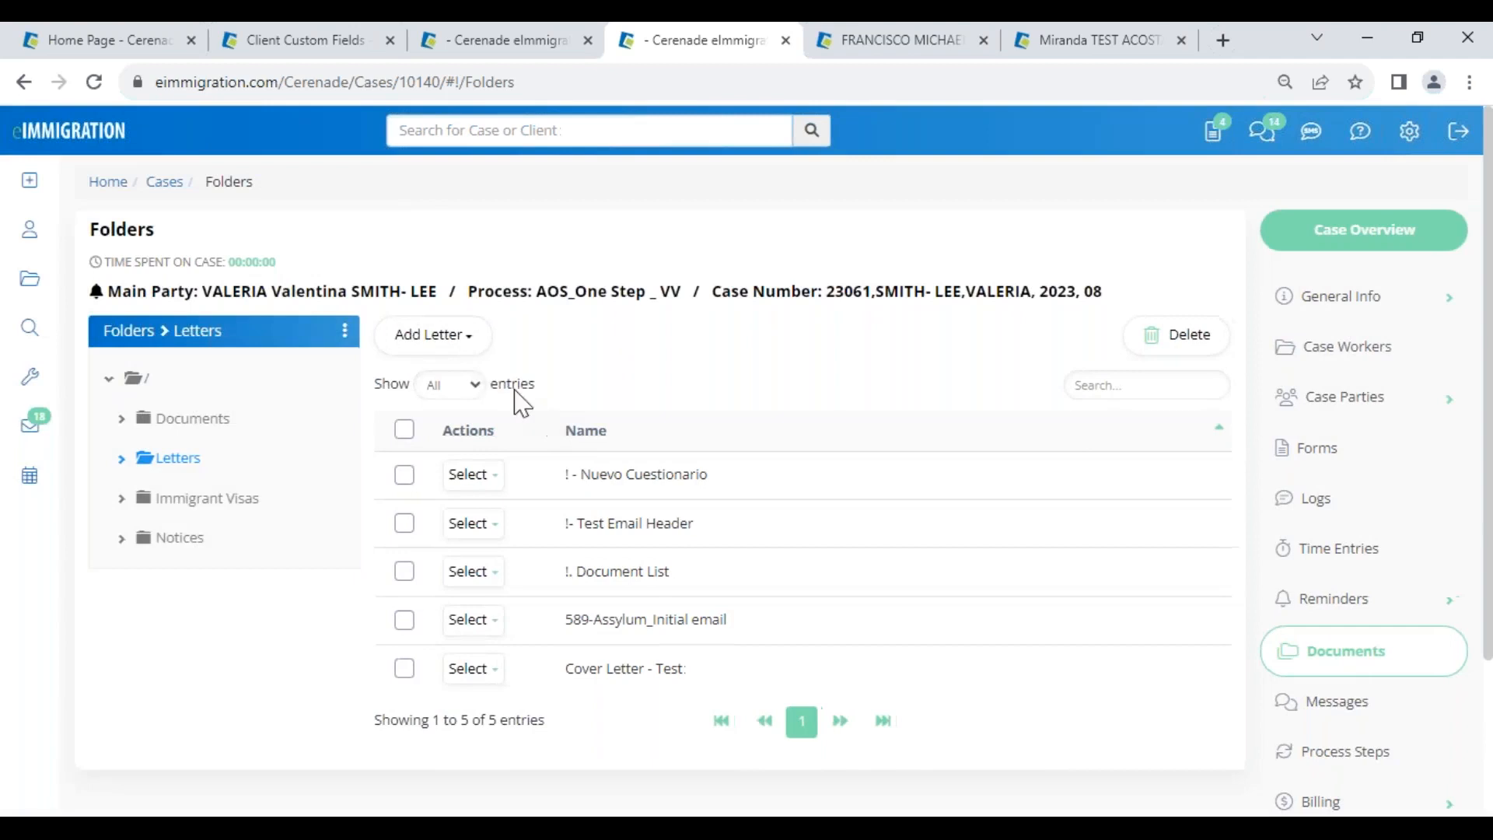
- Add a letter to the case from the pre-defined ! - Nuevo Cuestionario letter template
left_click(471, 335)
left_click(467, 423)
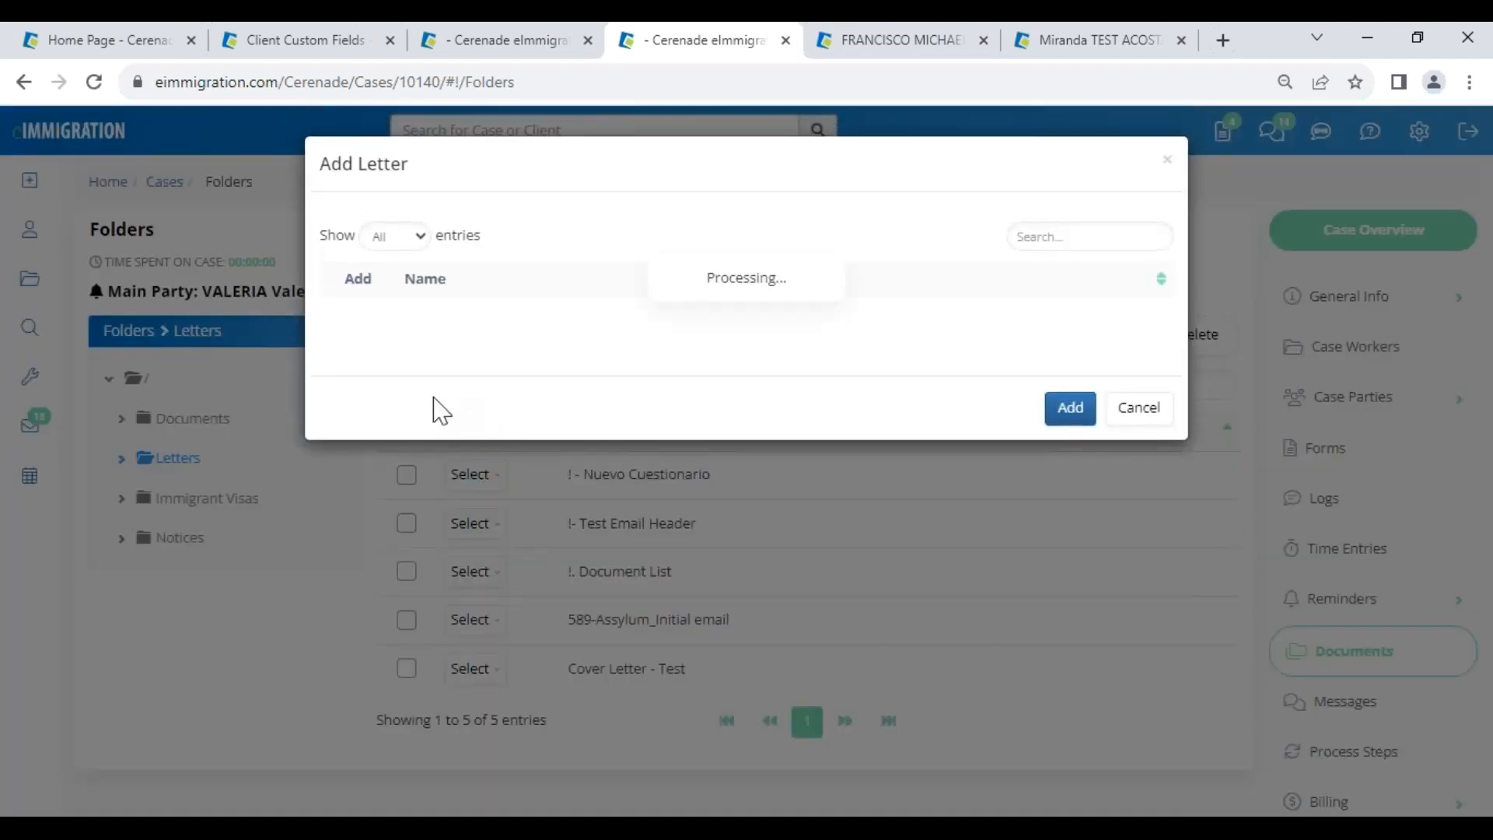
left_click(352, 319)
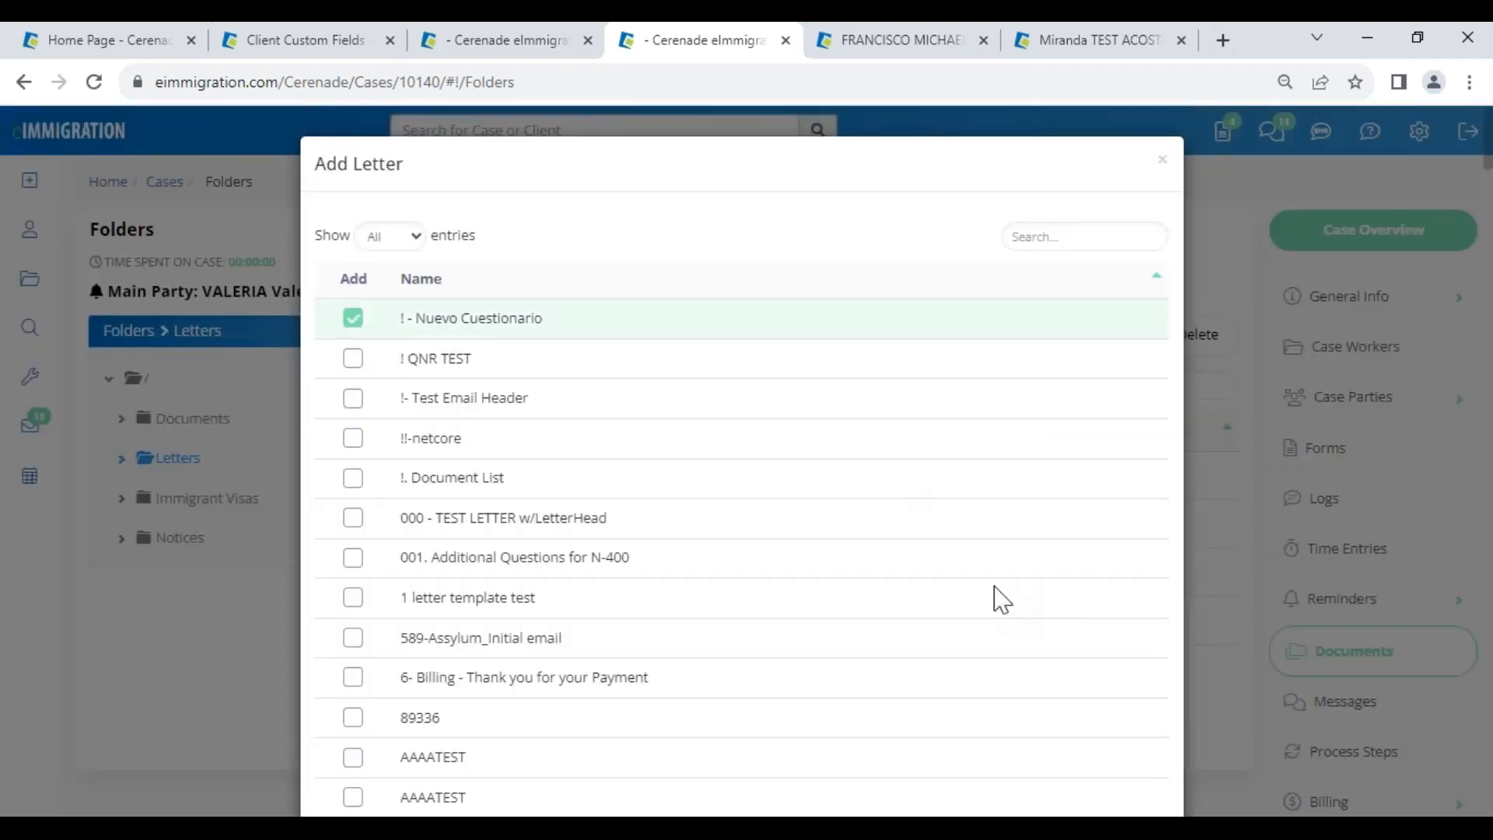
scroll(1000, 599, "down", 20)
left_click(1069, 754)
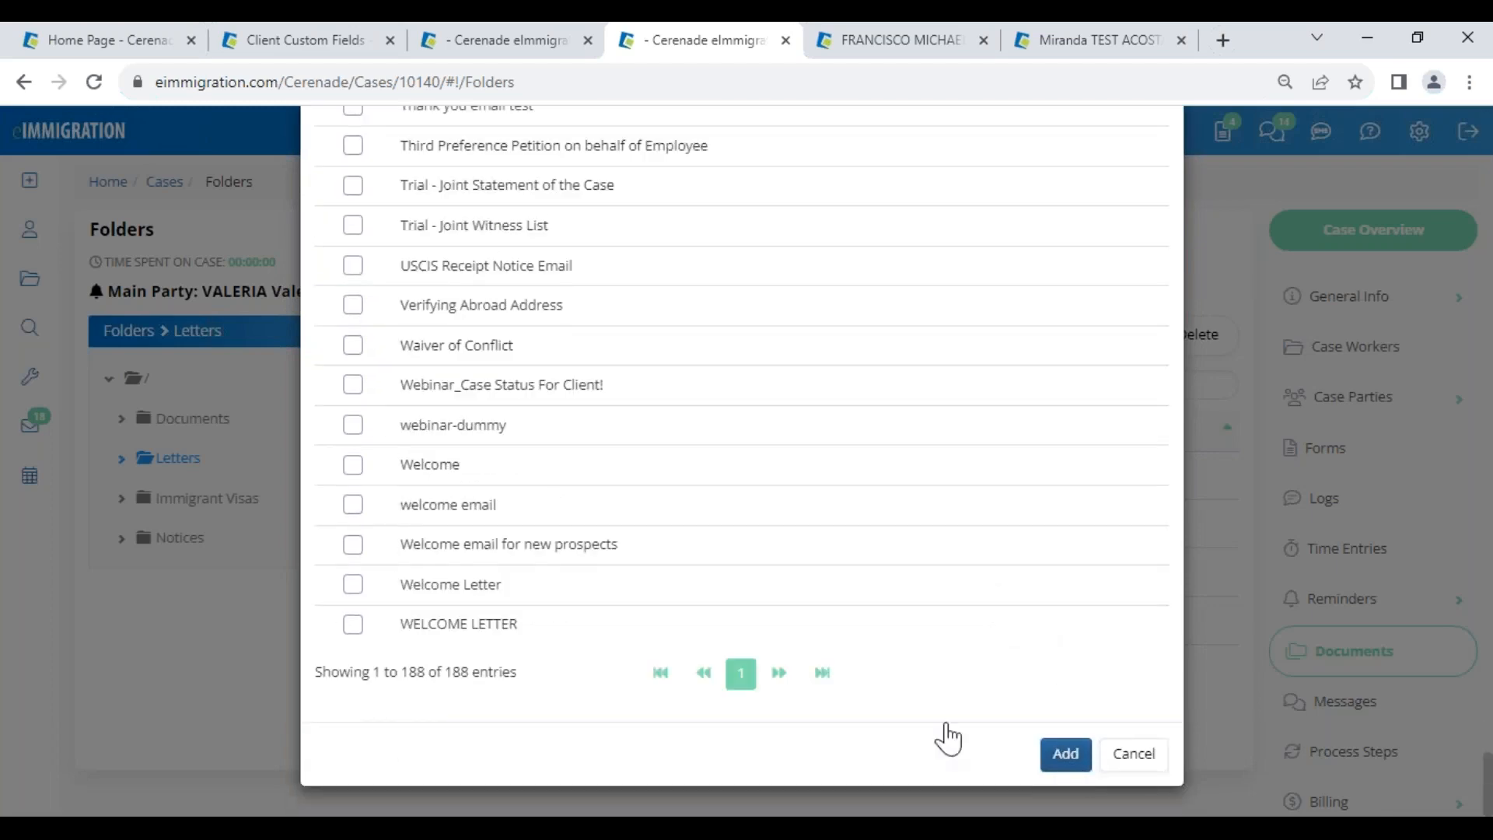
- Preview the first ! - Nuevo Cuestionario letter in the list and close the preview
scroll(537, 548, "down", 5)
left_click(473, 321)
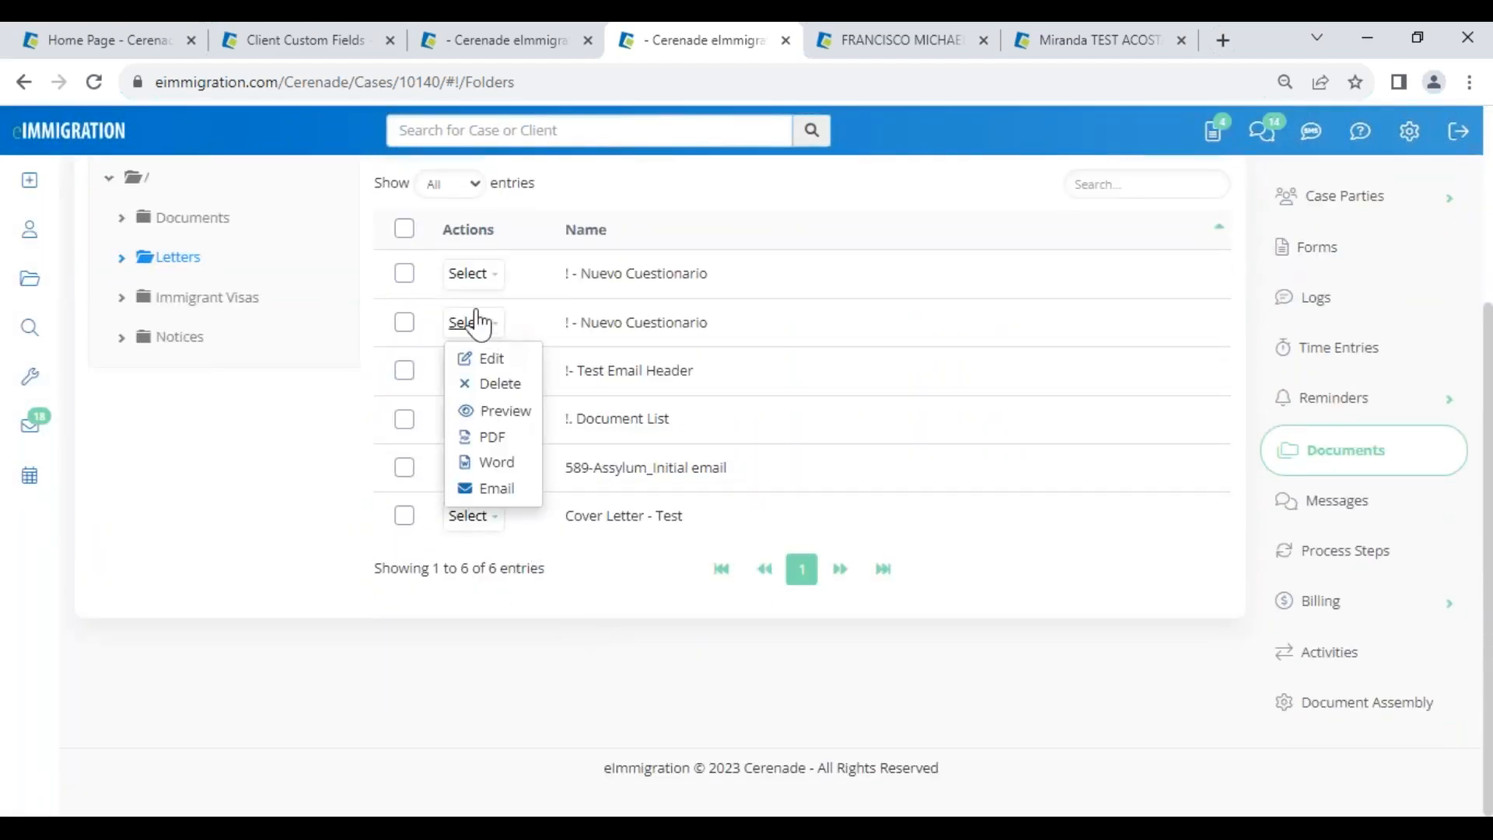
left_click(465, 276)
left_click(501, 362)
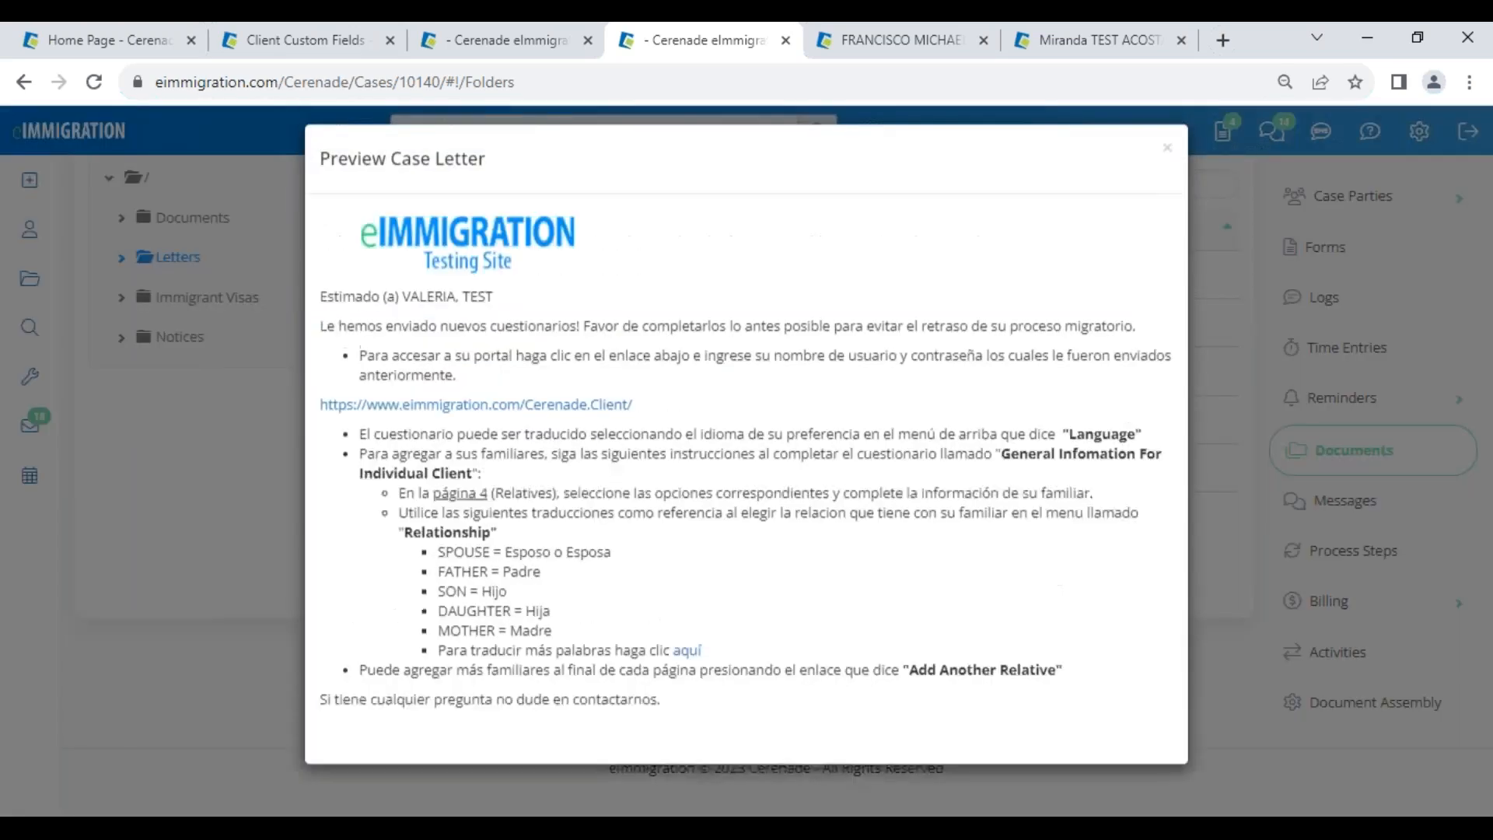
left_click(1166, 161)
left_click(471, 273)
left_click(573, 323)
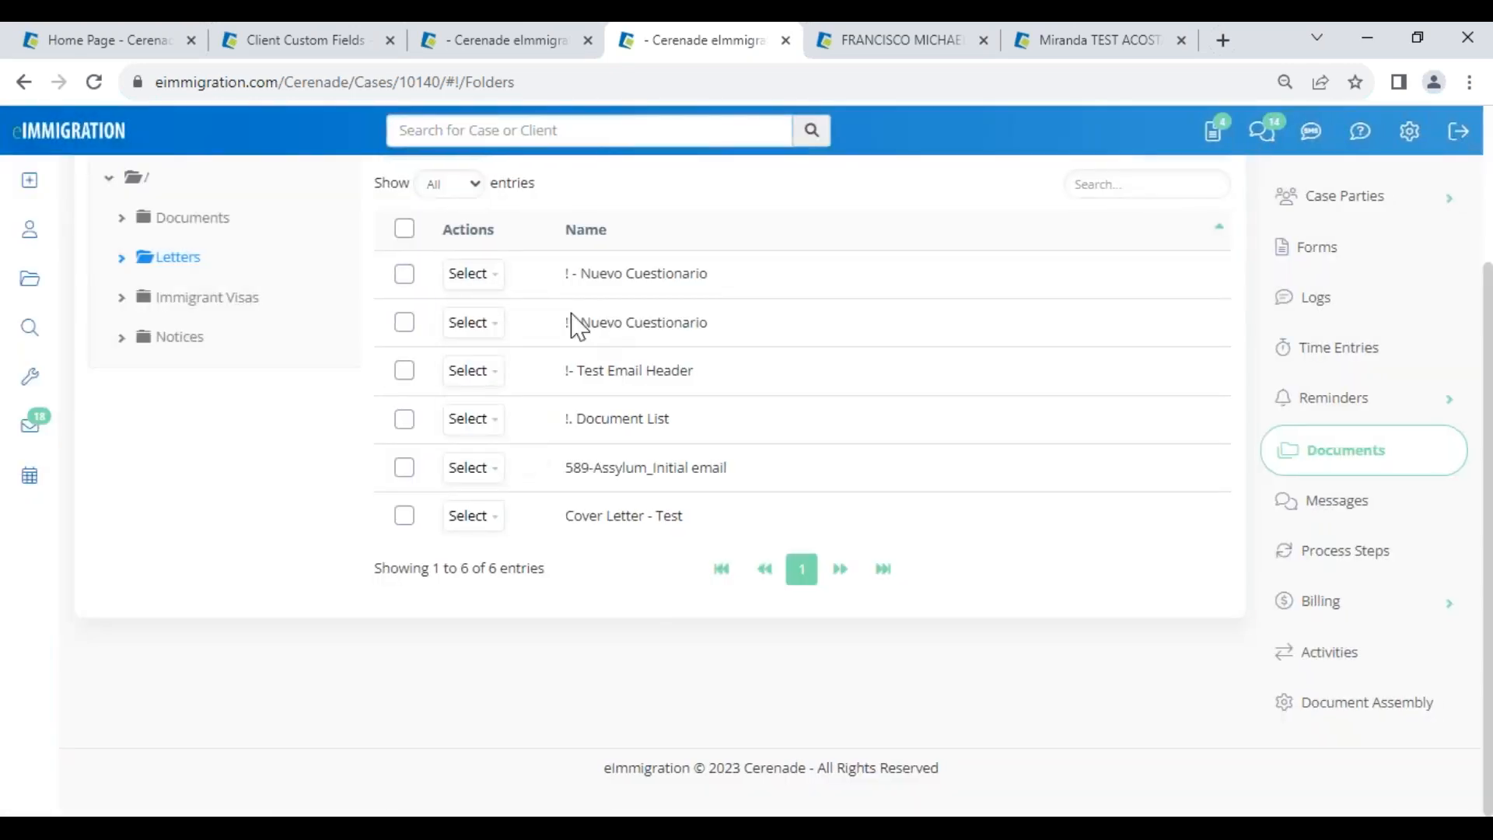
- Preview the second ! - Nuevo Cuestionario letter and examine the populated tags in its greeting and signature
left_click(473, 321)
left_click(501, 411)
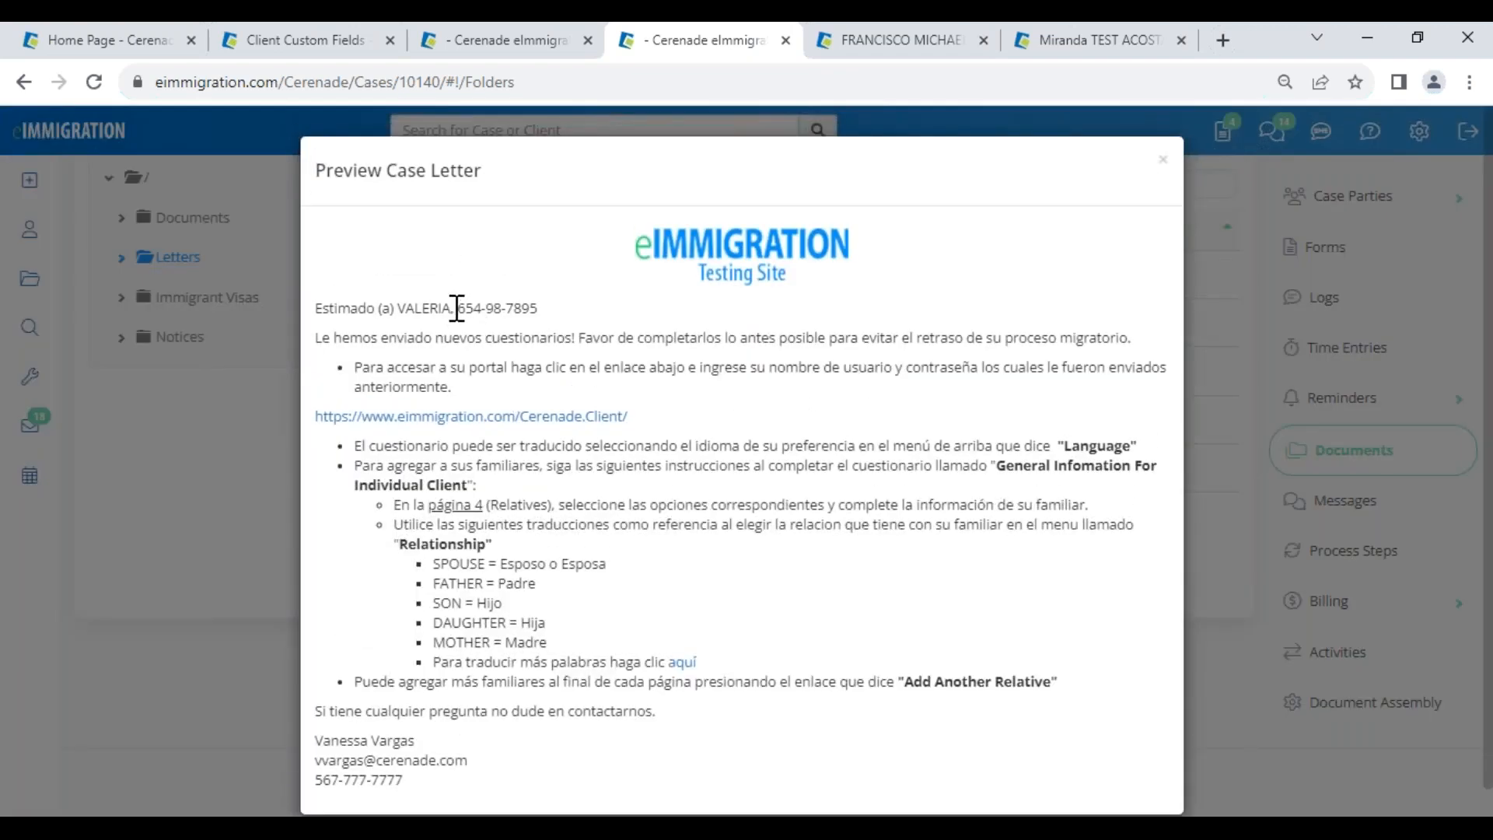
left_click_drag(401, 308, 557, 310)
scroll(537, 710, "down", 1)
left_click_drag(328, 732, 435, 740)
left_click(433, 773)
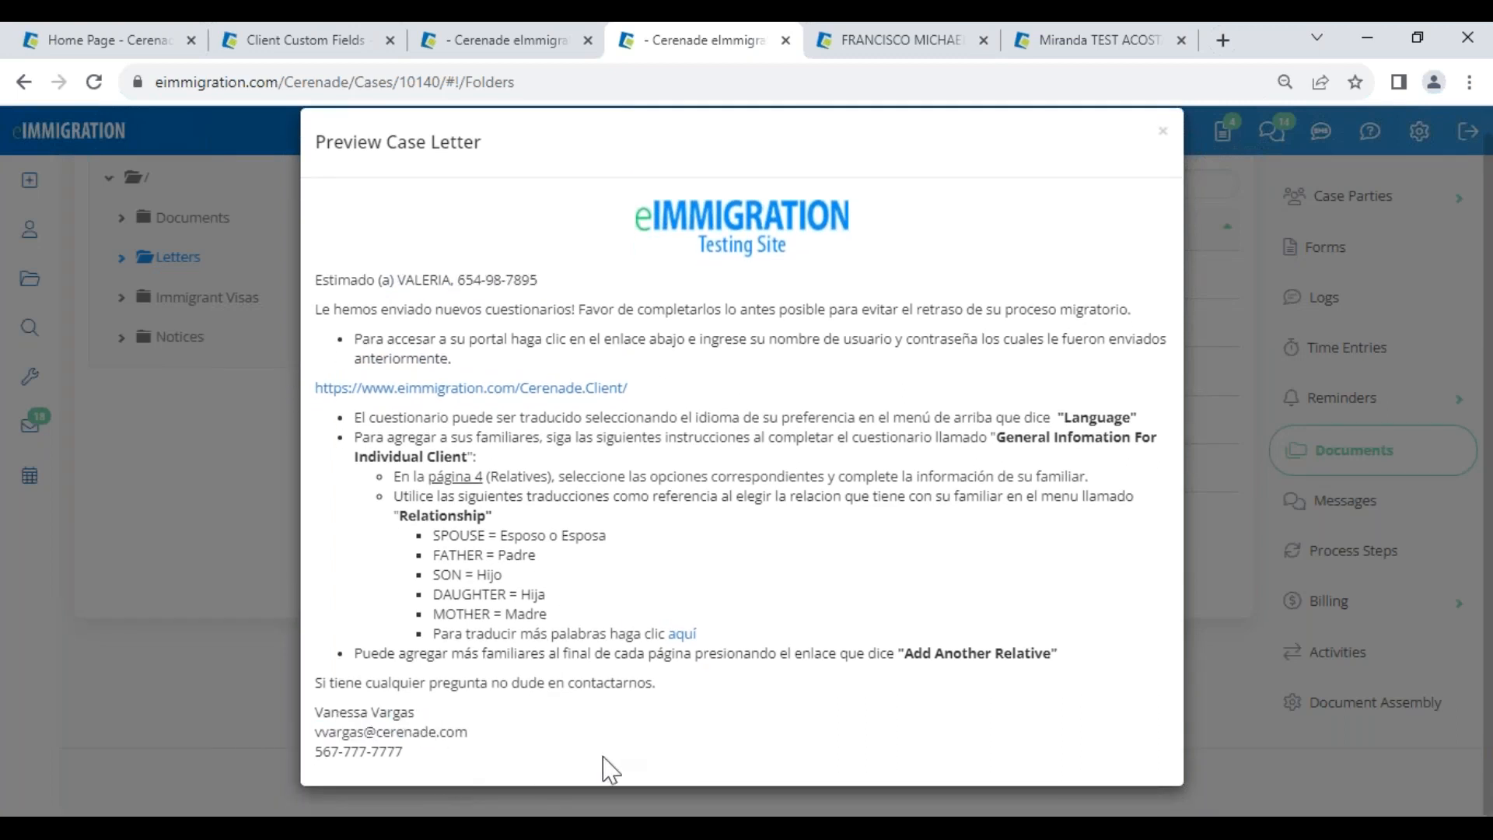
key("Escape")
- Export the second ! - Nuevo Cuestionario letter as a Word document
left_click(473, 277)
left_click(582, 310)
left_click(476, 323)
left_click(494, 471)
left_click(484, 326)
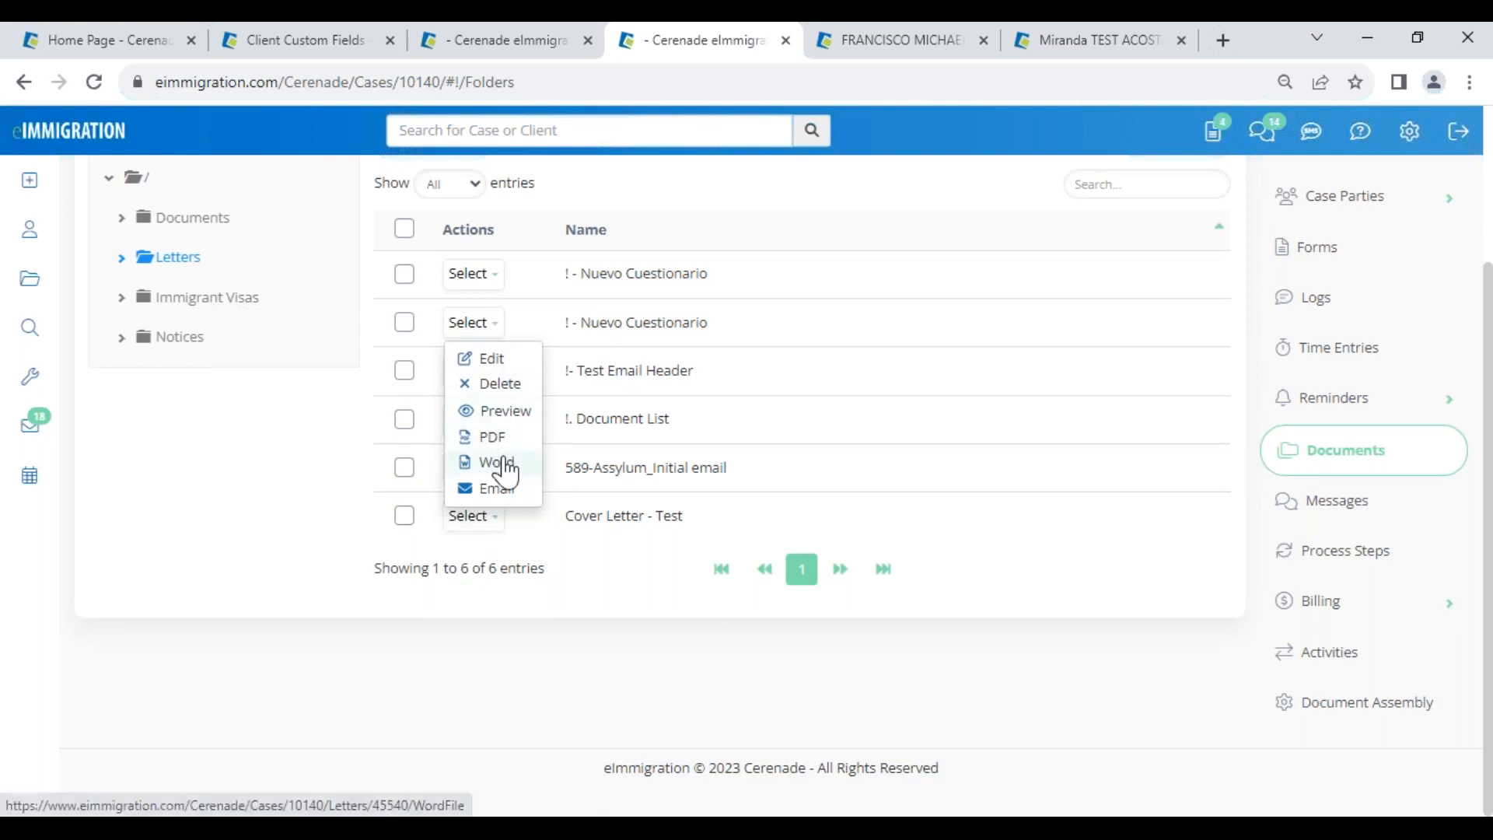
left_click(497, 464)
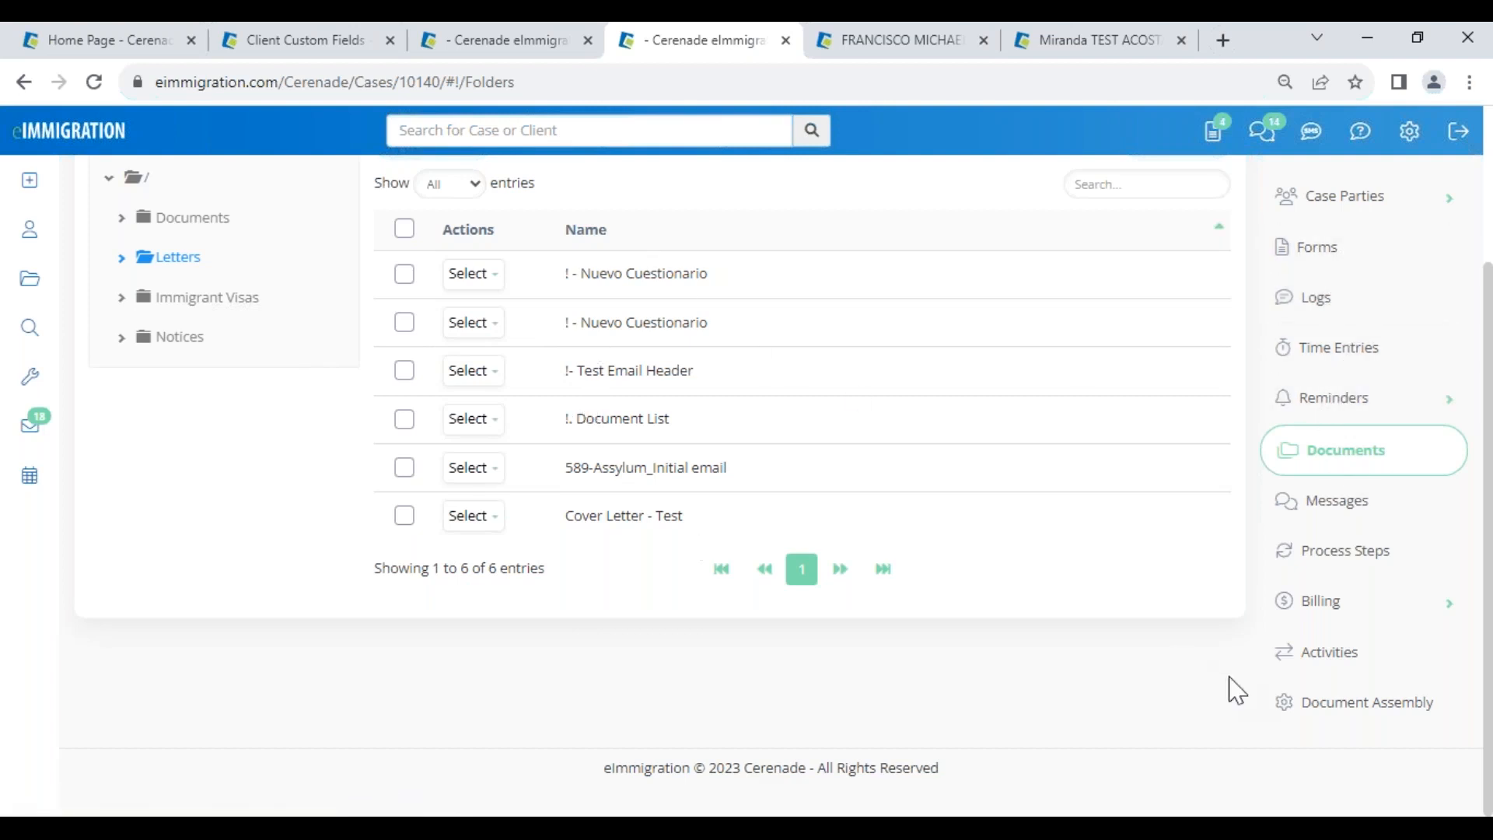
- Create a new document assembly named AOS for the case
left_click(1349, 703)
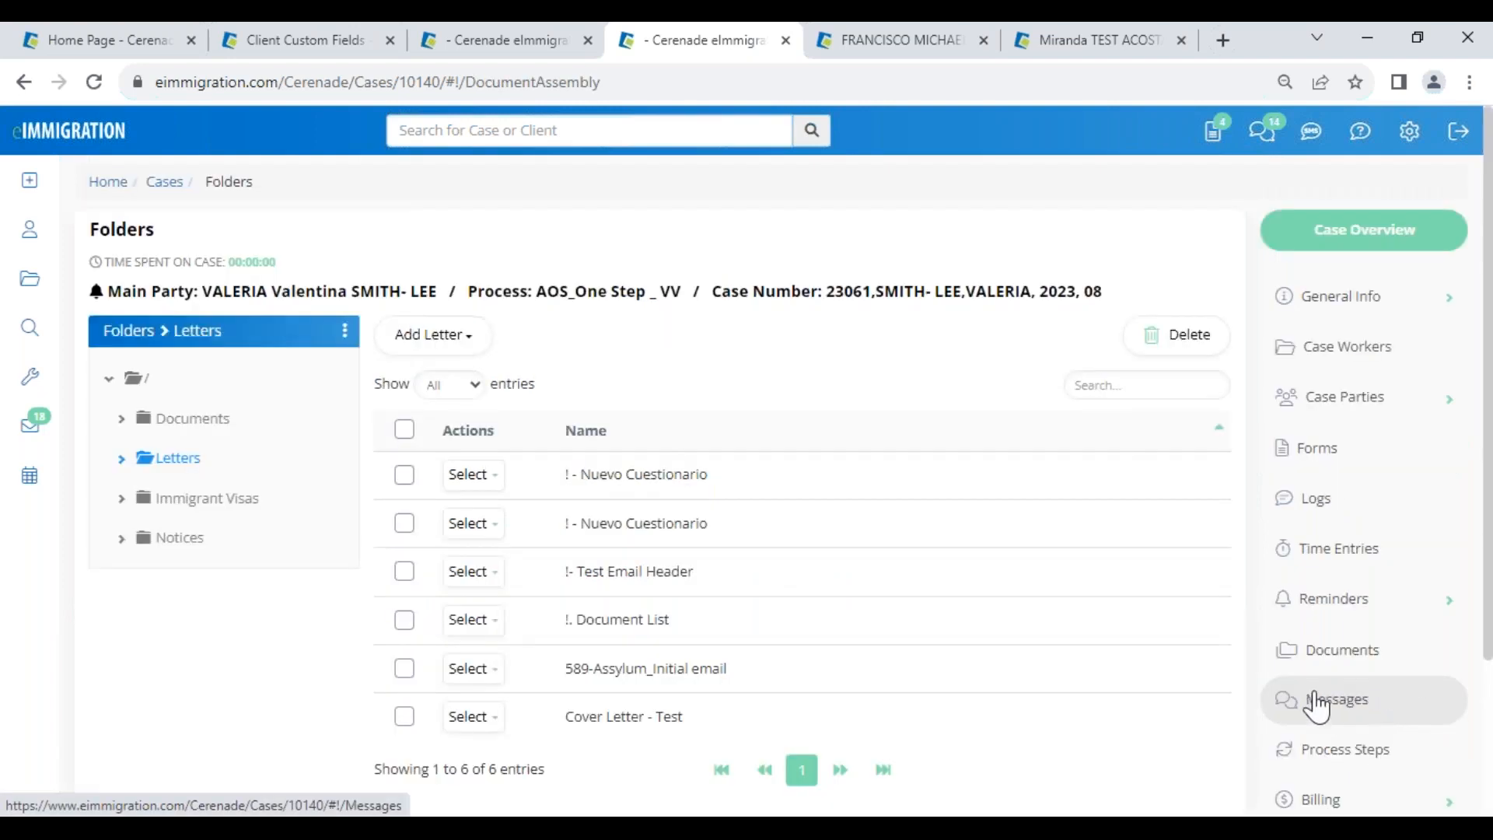
left_click(137, 445)
left_click(677, 228)
type("AOS")
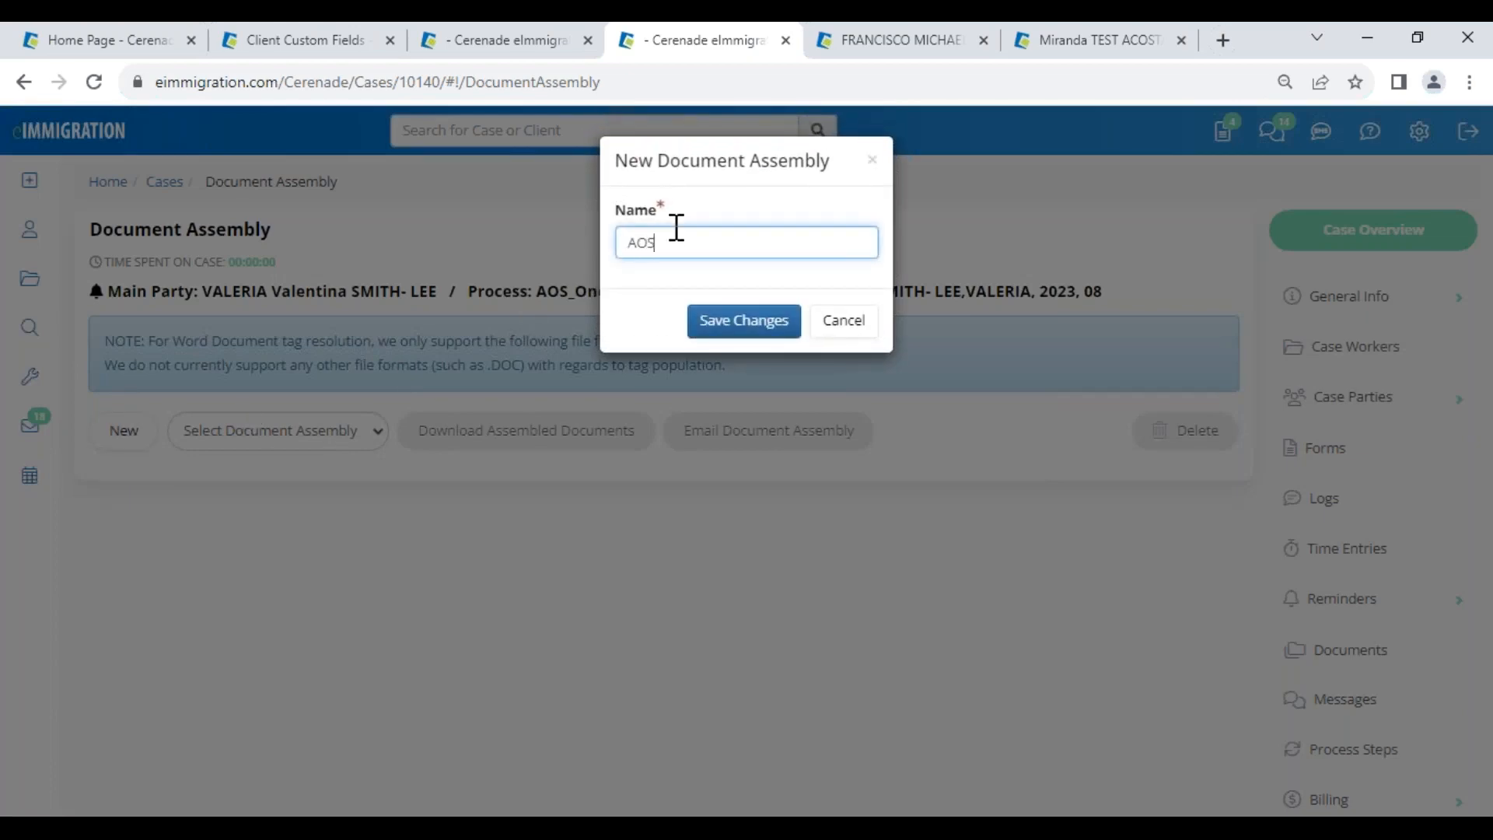
left_click(723, 315)
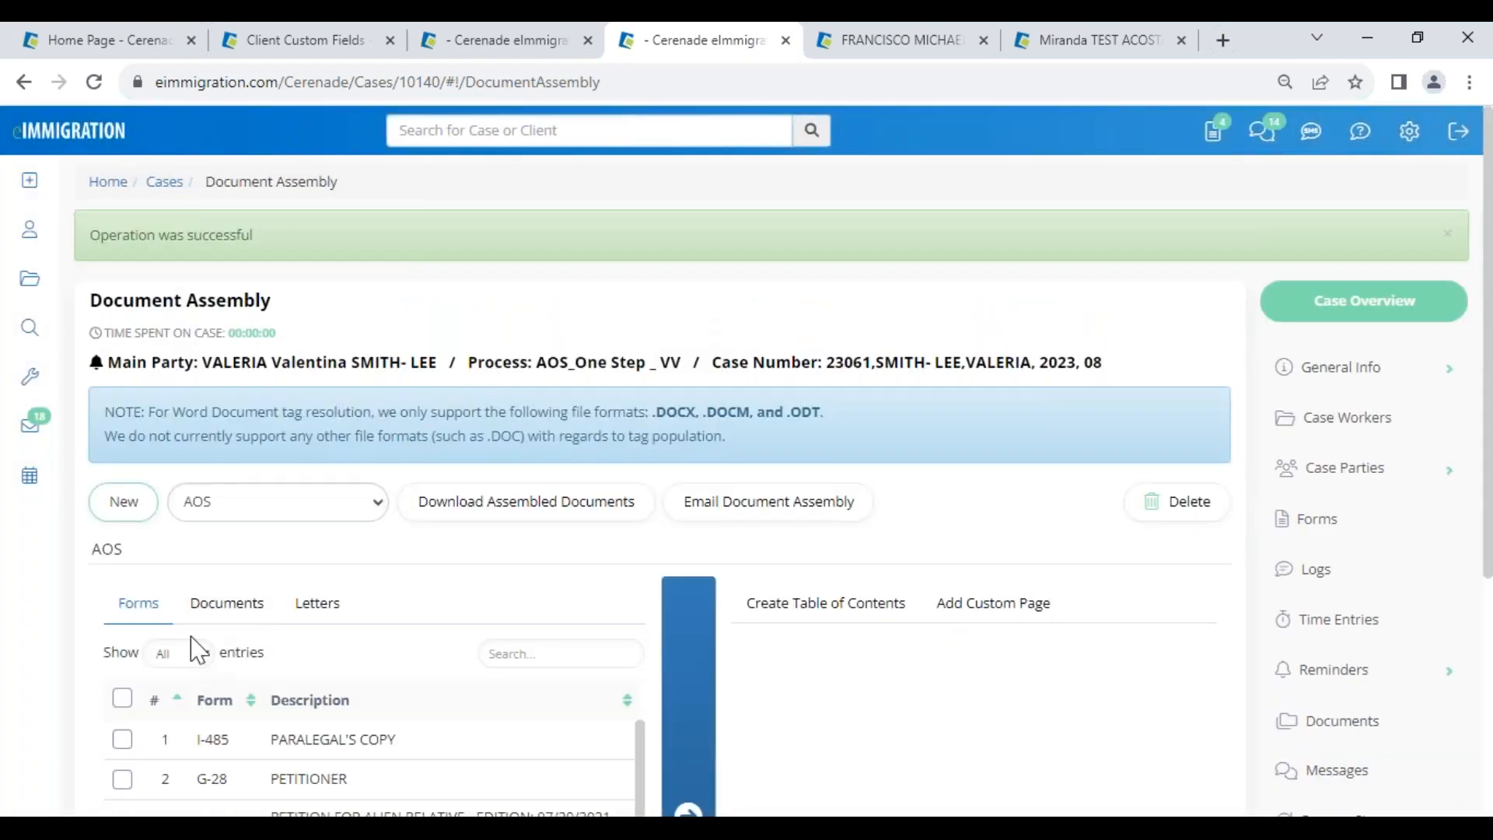
- Add all of the case's forms to the AOS document assembly
scroll(187, 638, "down", 3)
left_click(122, 371)
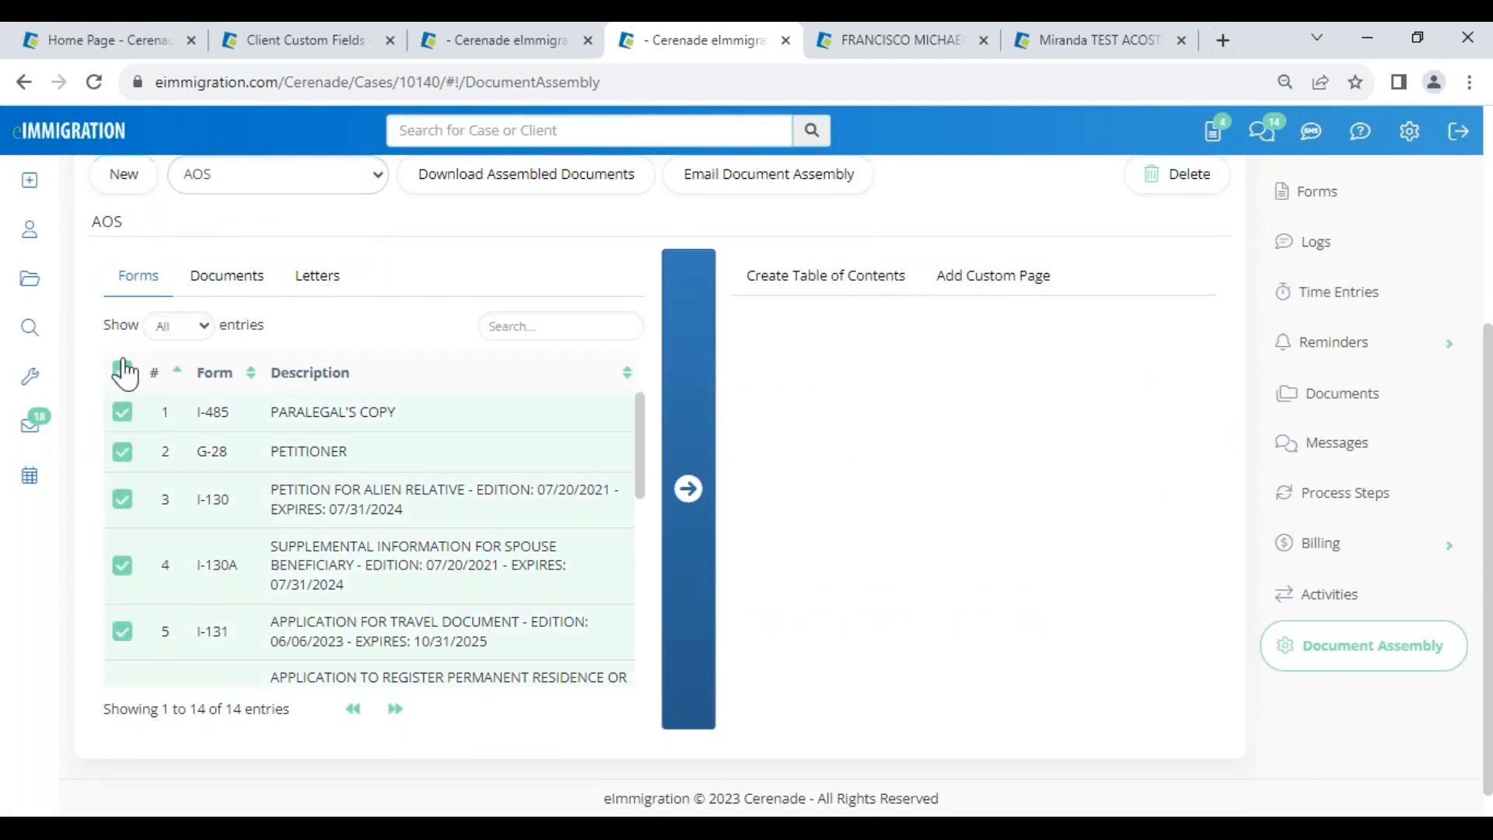
left_click(687, 490)
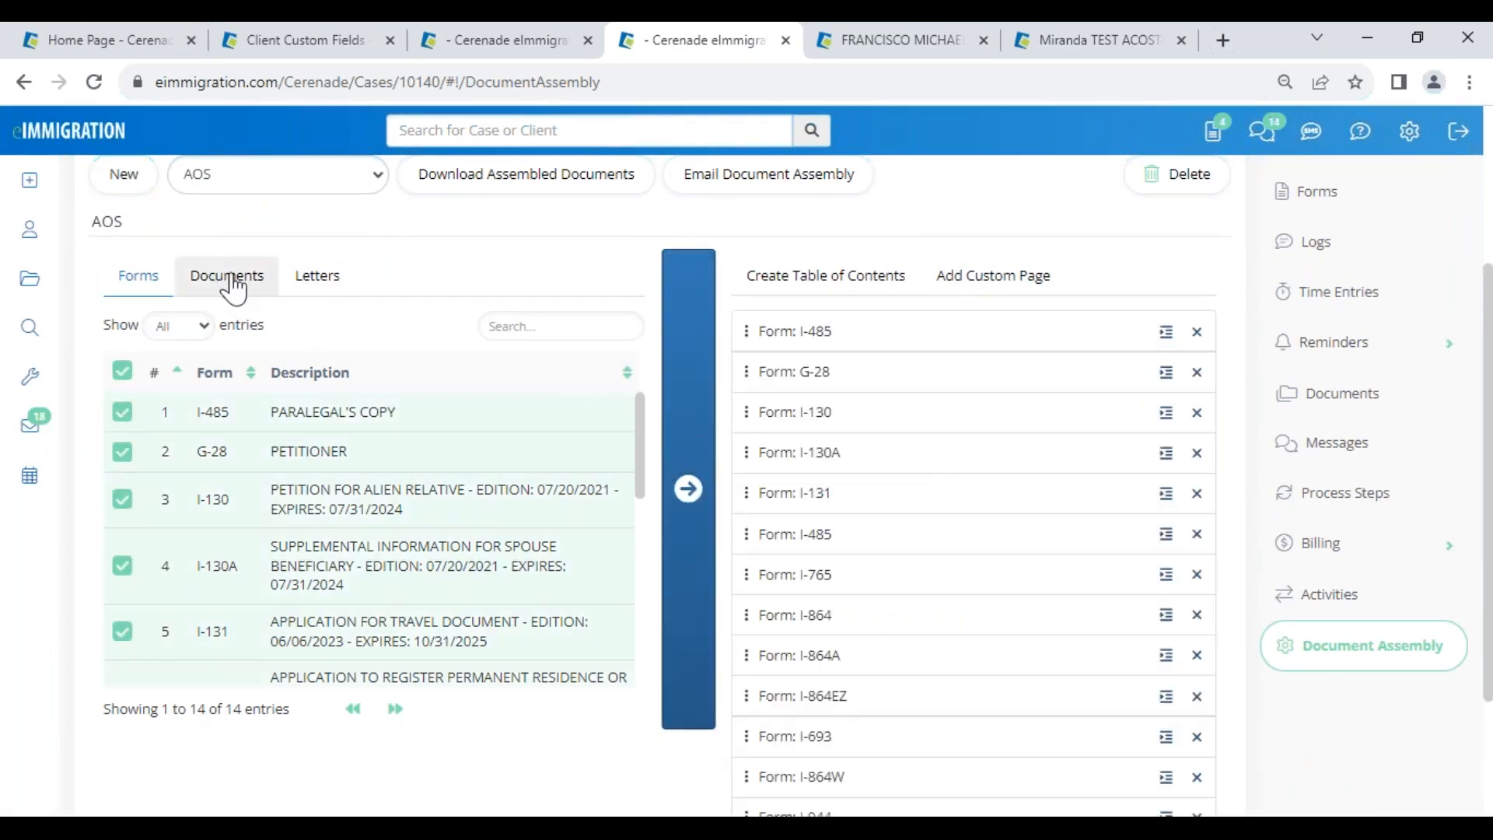
- Add all of the case's letters except the first ! - Nuevo Cuestionario to the AOS assembly
left_click(316, 276)
left_click(122, 372)
left_click(123, 416)
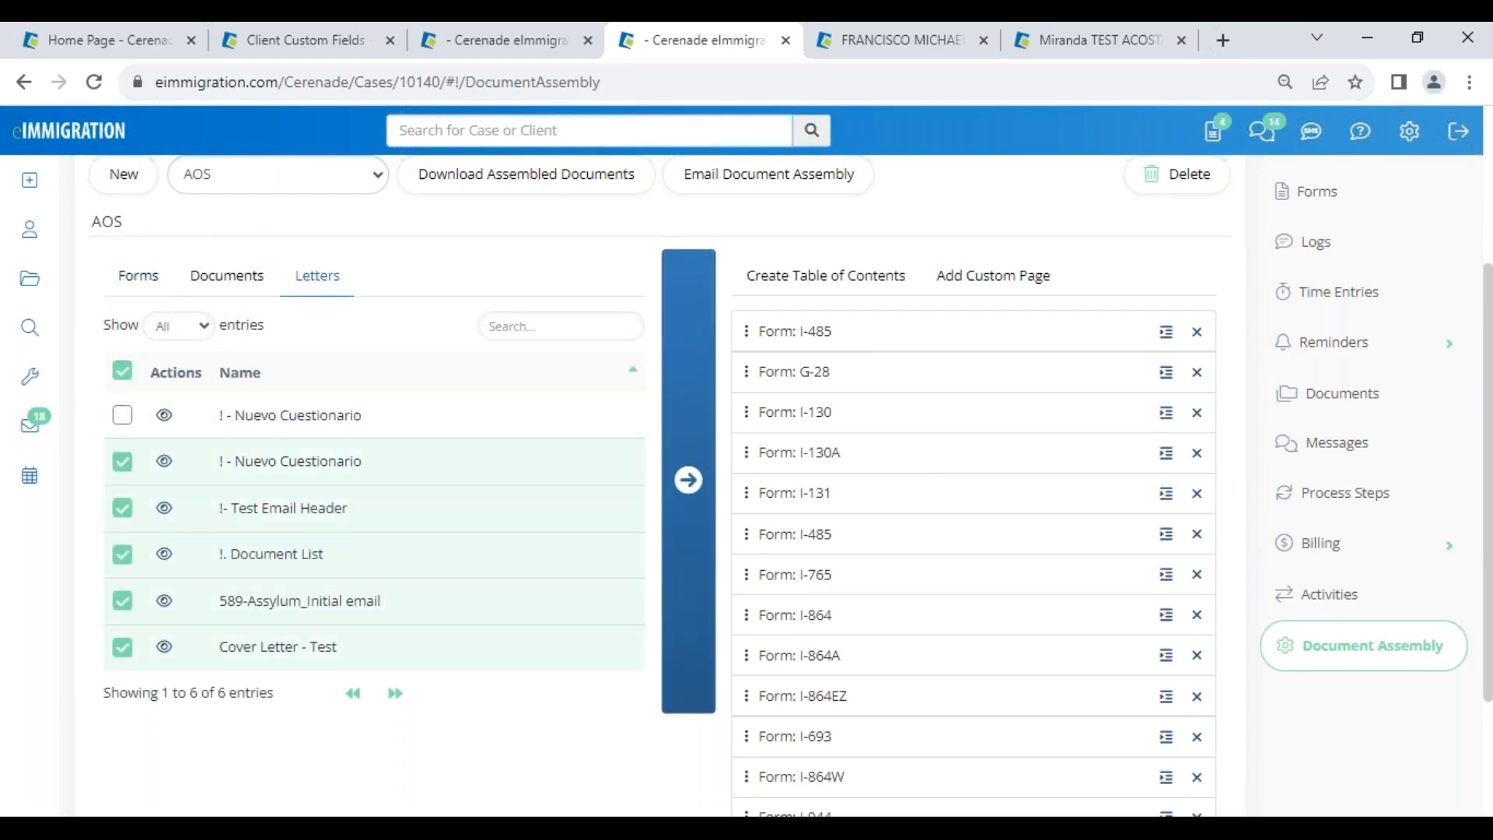
left_click(700, 448)
- Reorder the assembly: ! - Nuevo Cuestionario below I-130, !. Document List below I-131, and !- Test Email Header followed by DS-260 below I-864A
scroll(812, 716, "down", 1)
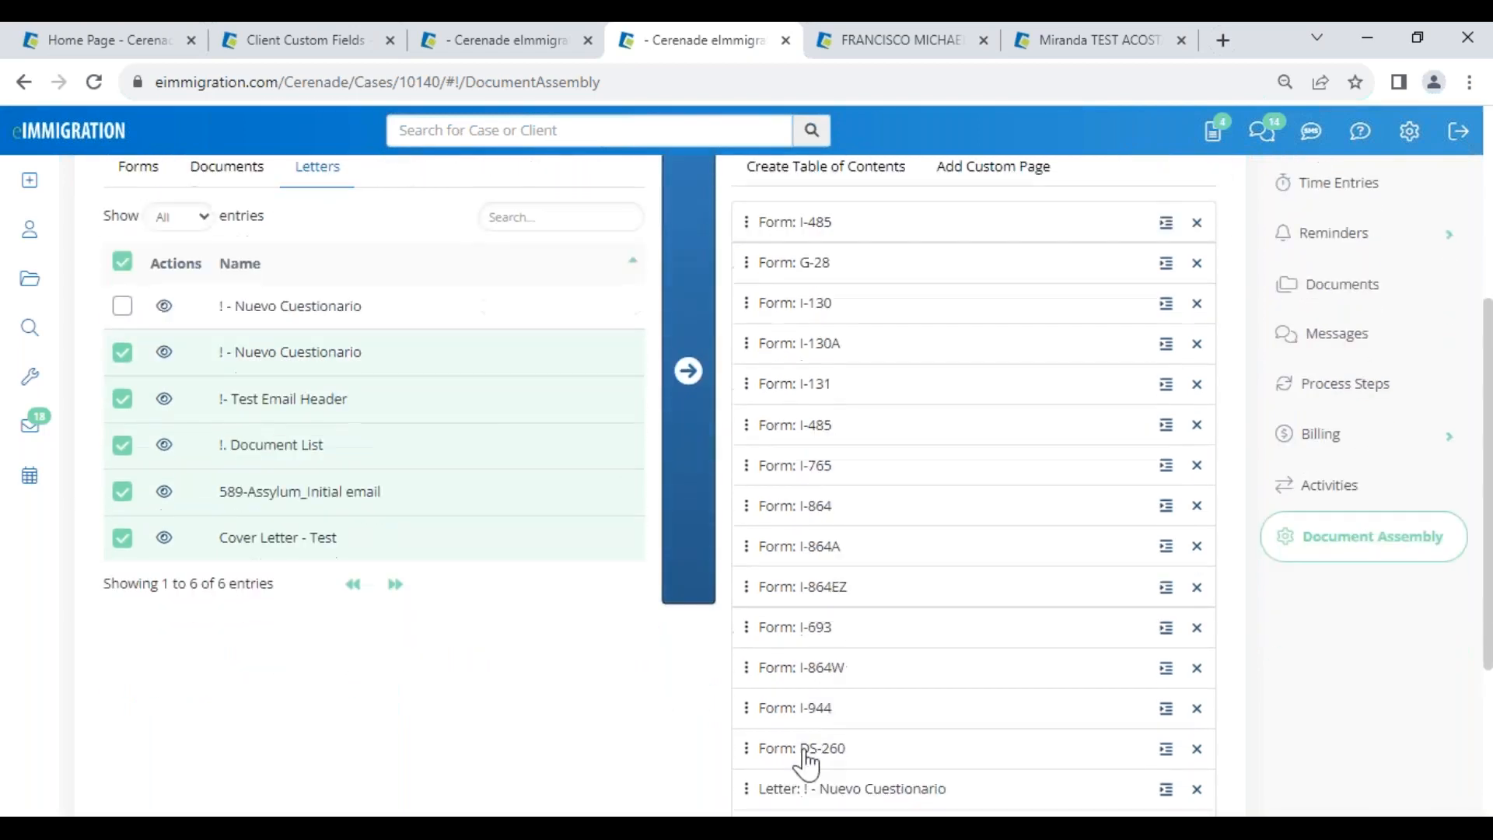
left_click_drag(795, 791, 778, 343)
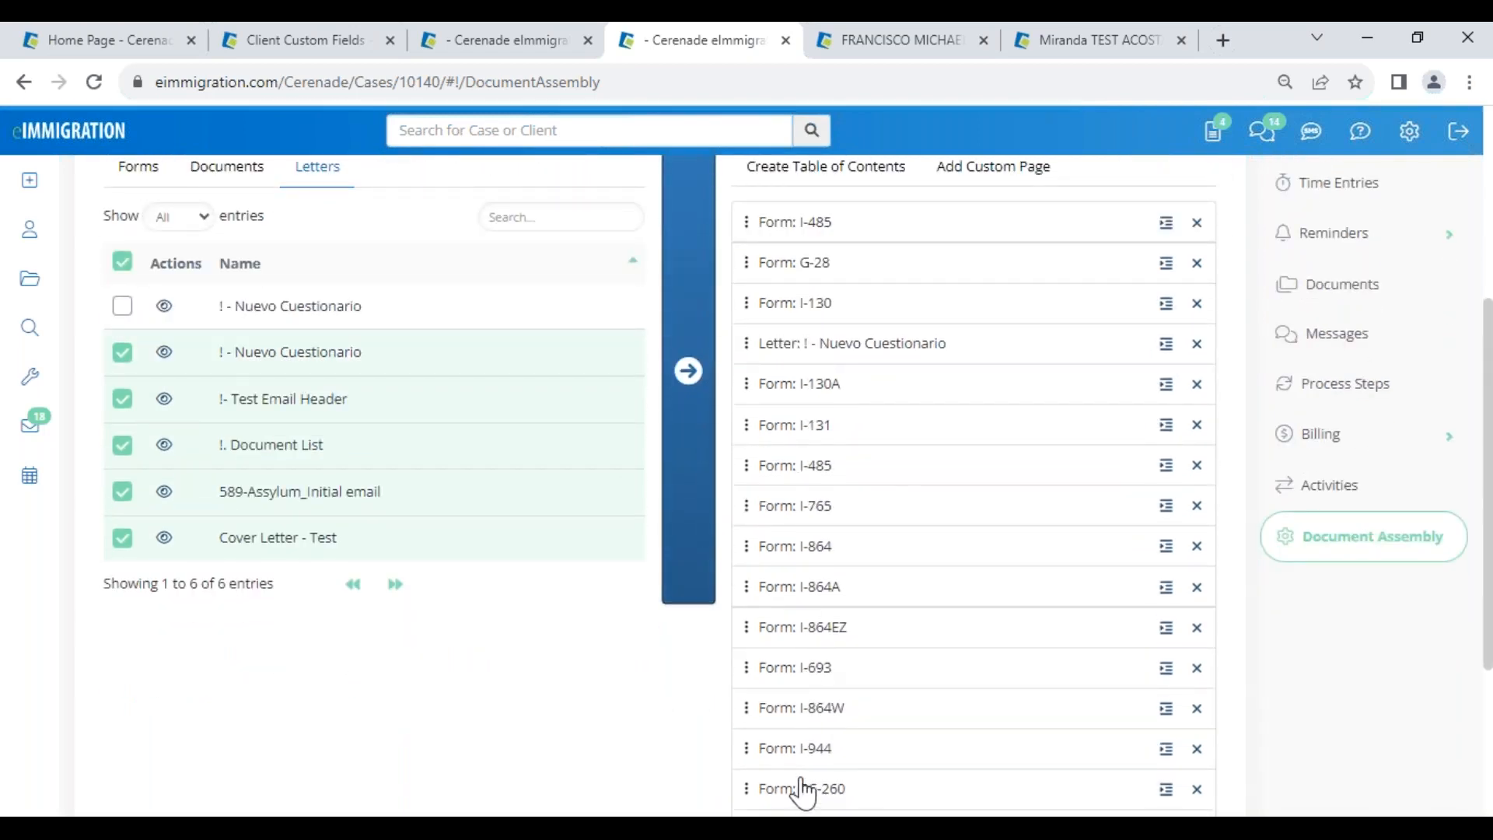
left_click_drag(795, 797, 803, 614)
scroll(800, 786, "down", 1)
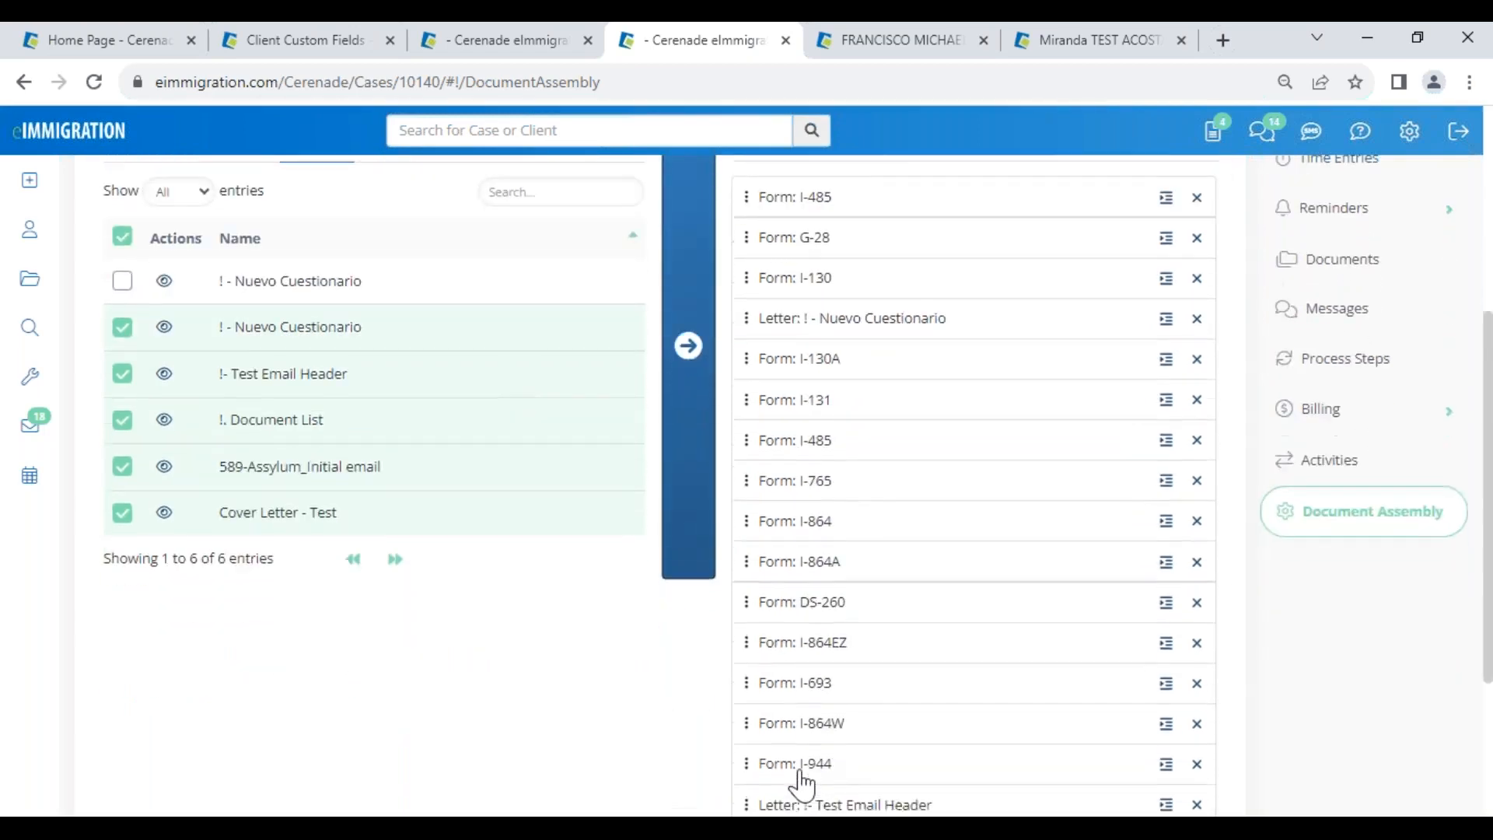
left_click_drag(800, 772, 826, 350)
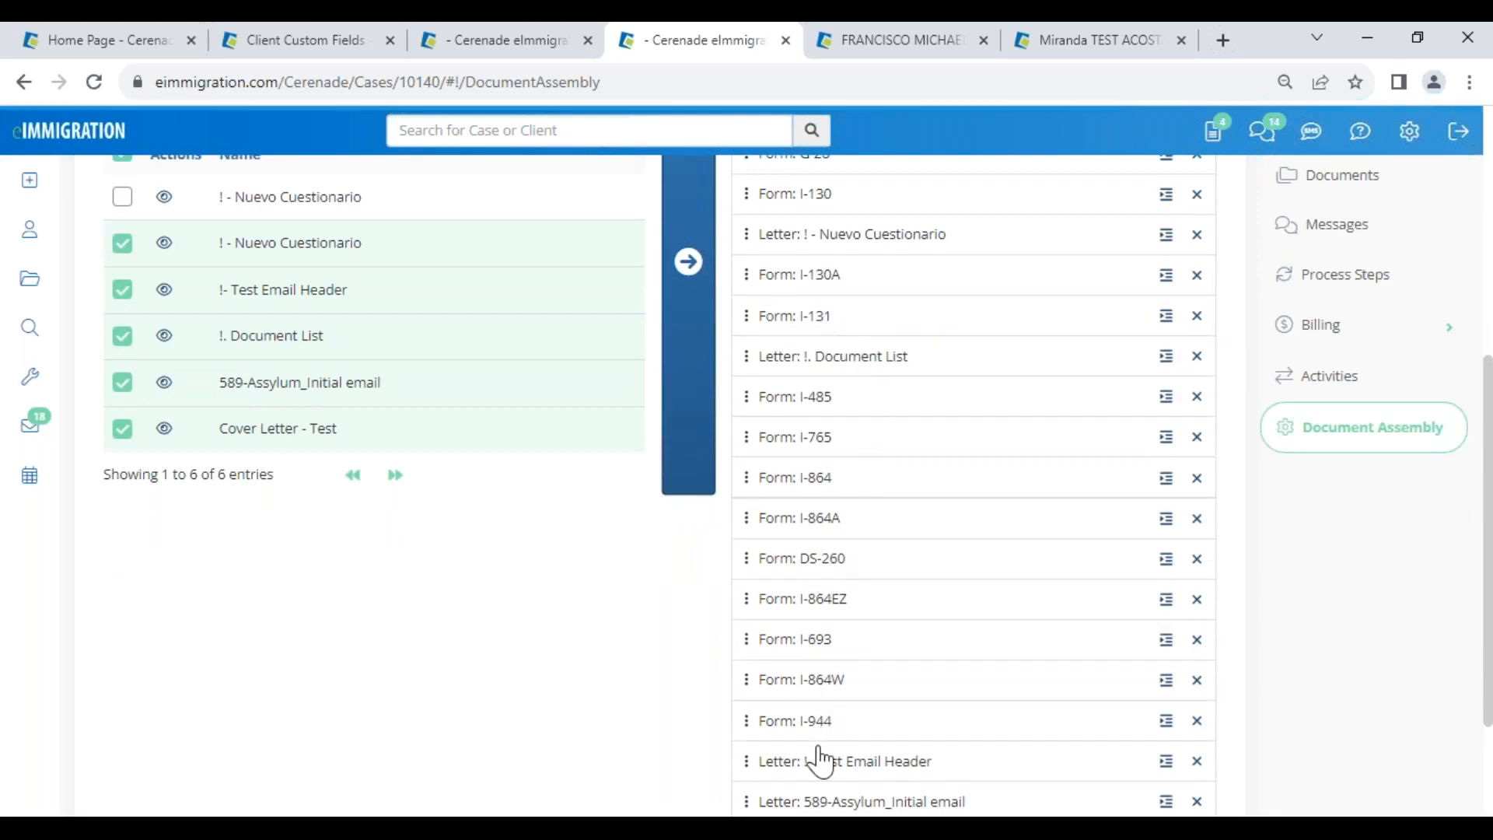
left_click_drag(817, 766, 809, 544)
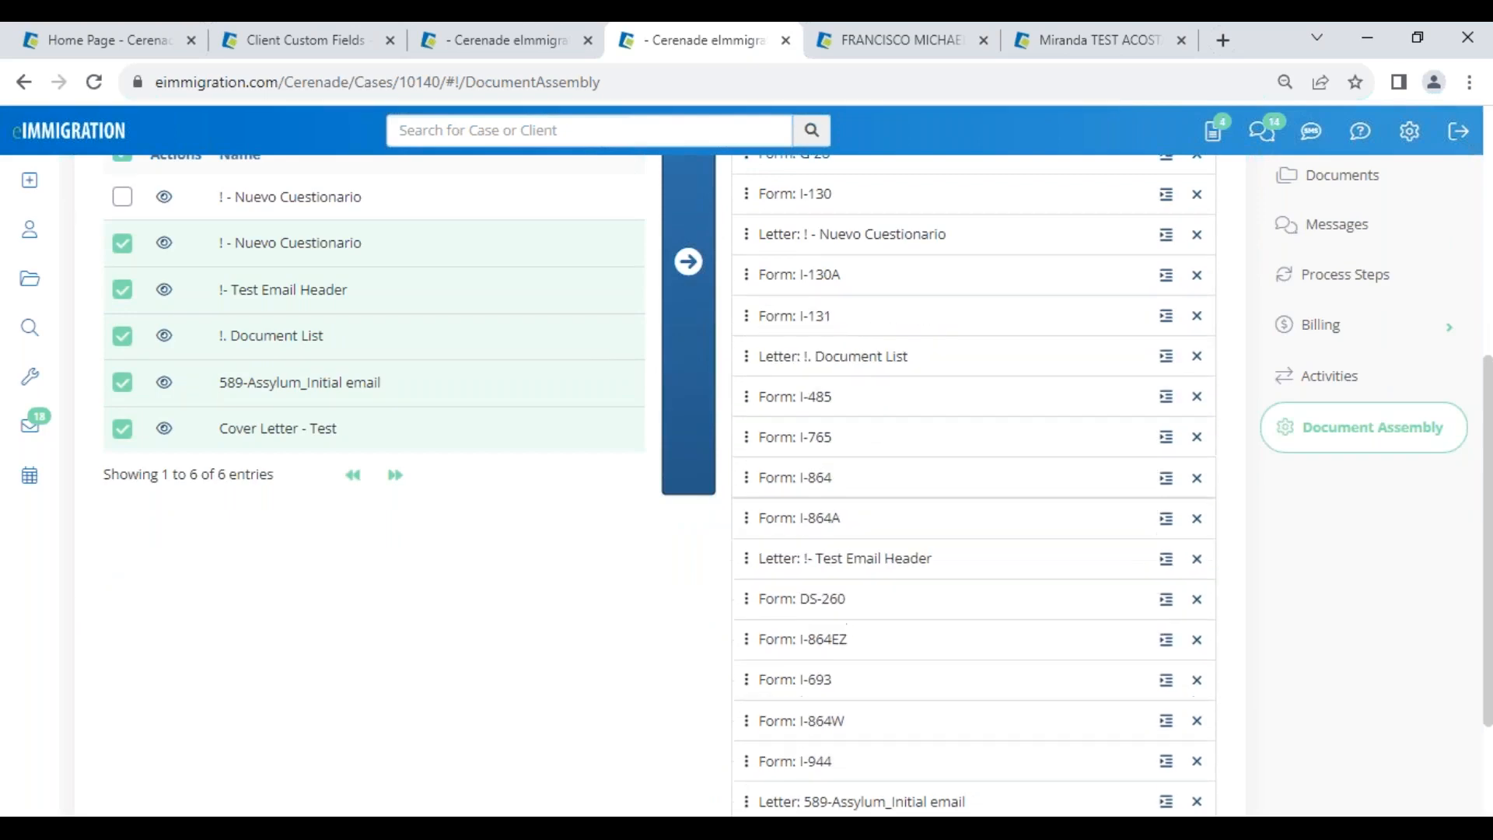
- Create a table of contents for the AOS assembly, review its entries and save it
scroll(810, 544, "up", 1)
scroll(810, 544, "up", 2)
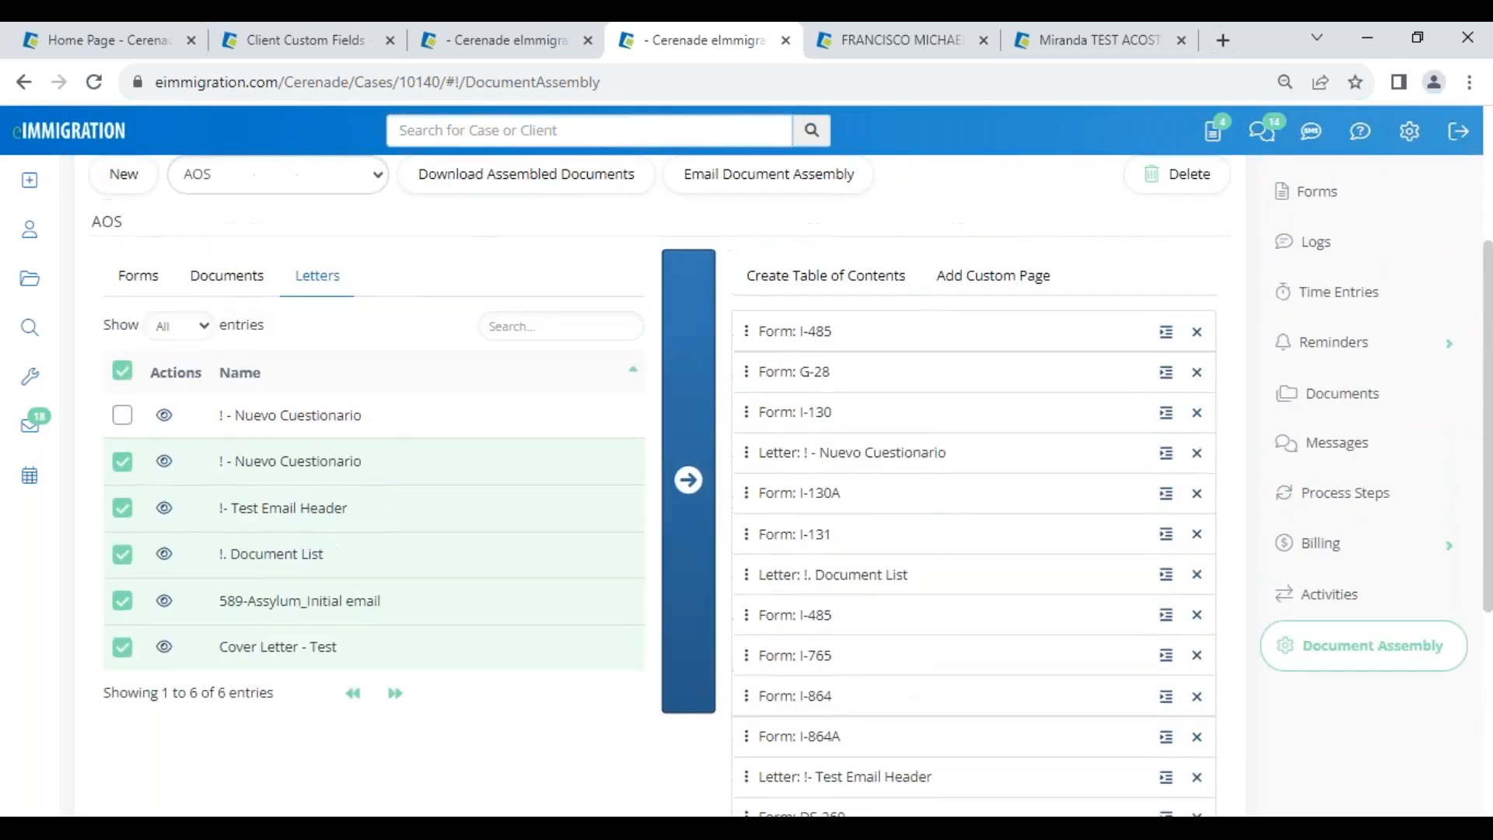
left_click(838, 278)
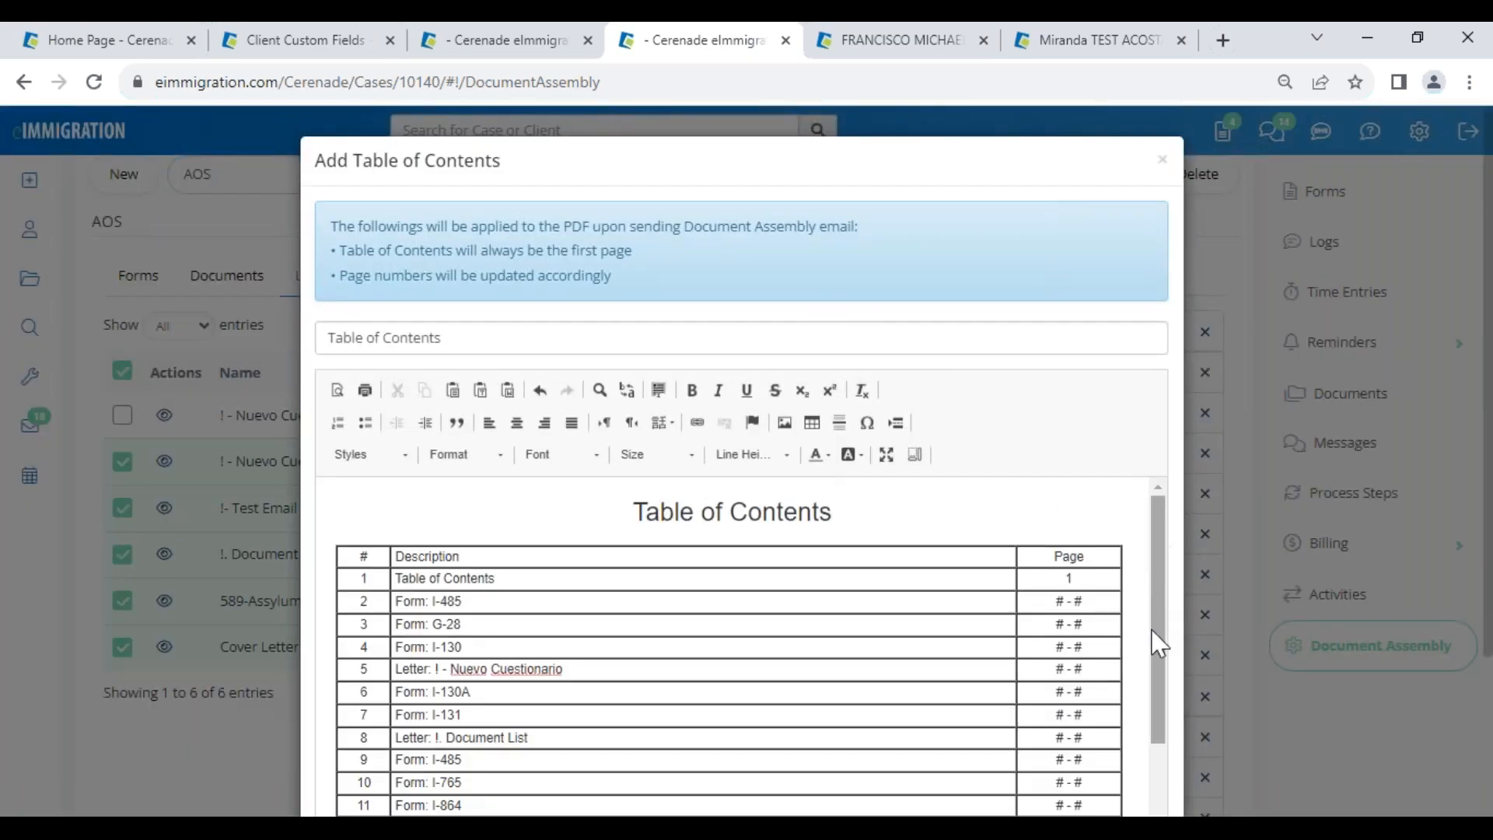
scroll(1067, 707, "down", 2)
scroll(1067, 707, "down", 3)
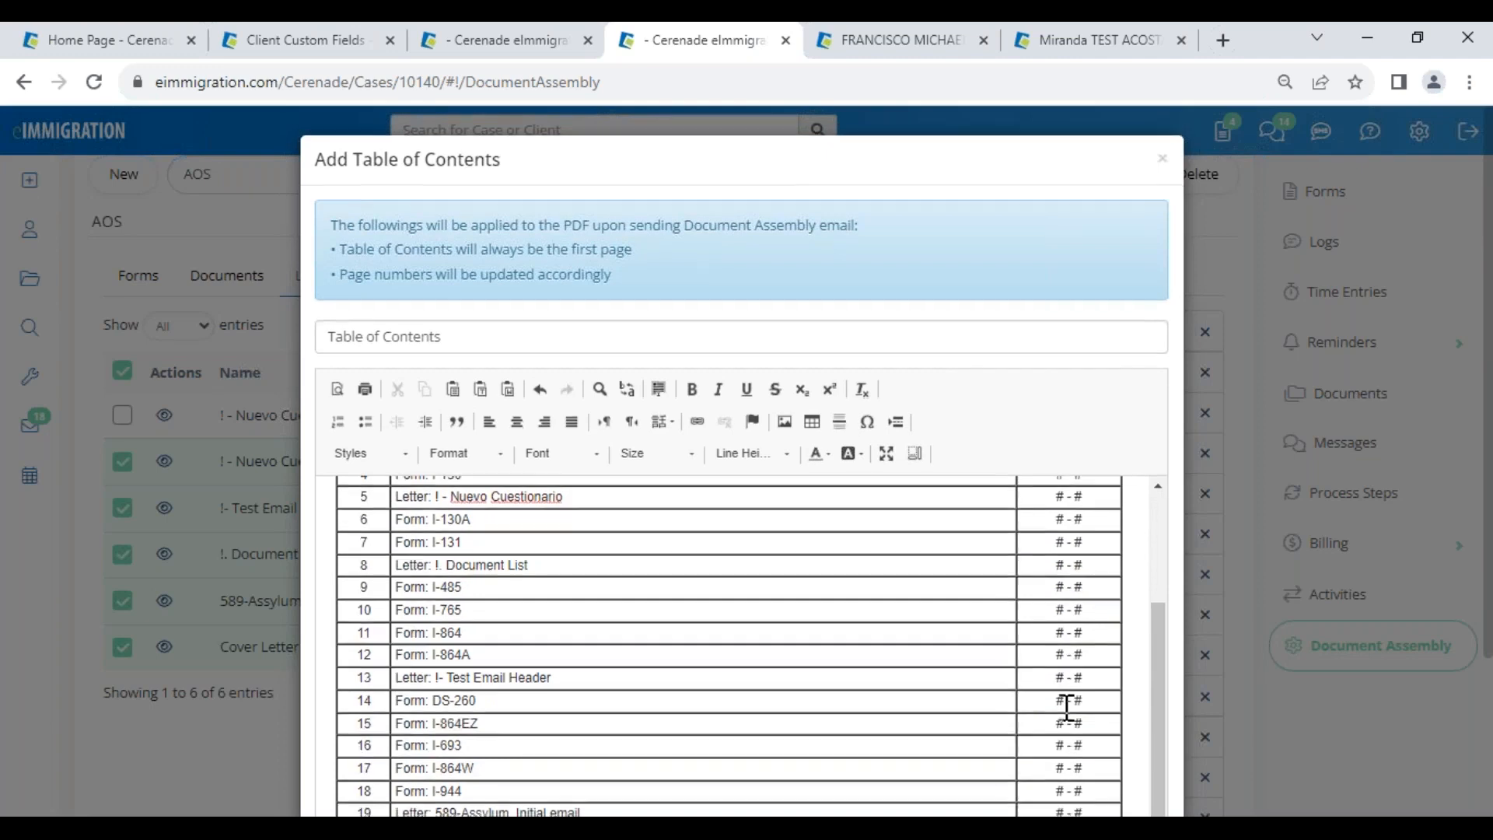
left_click(1034, 755)
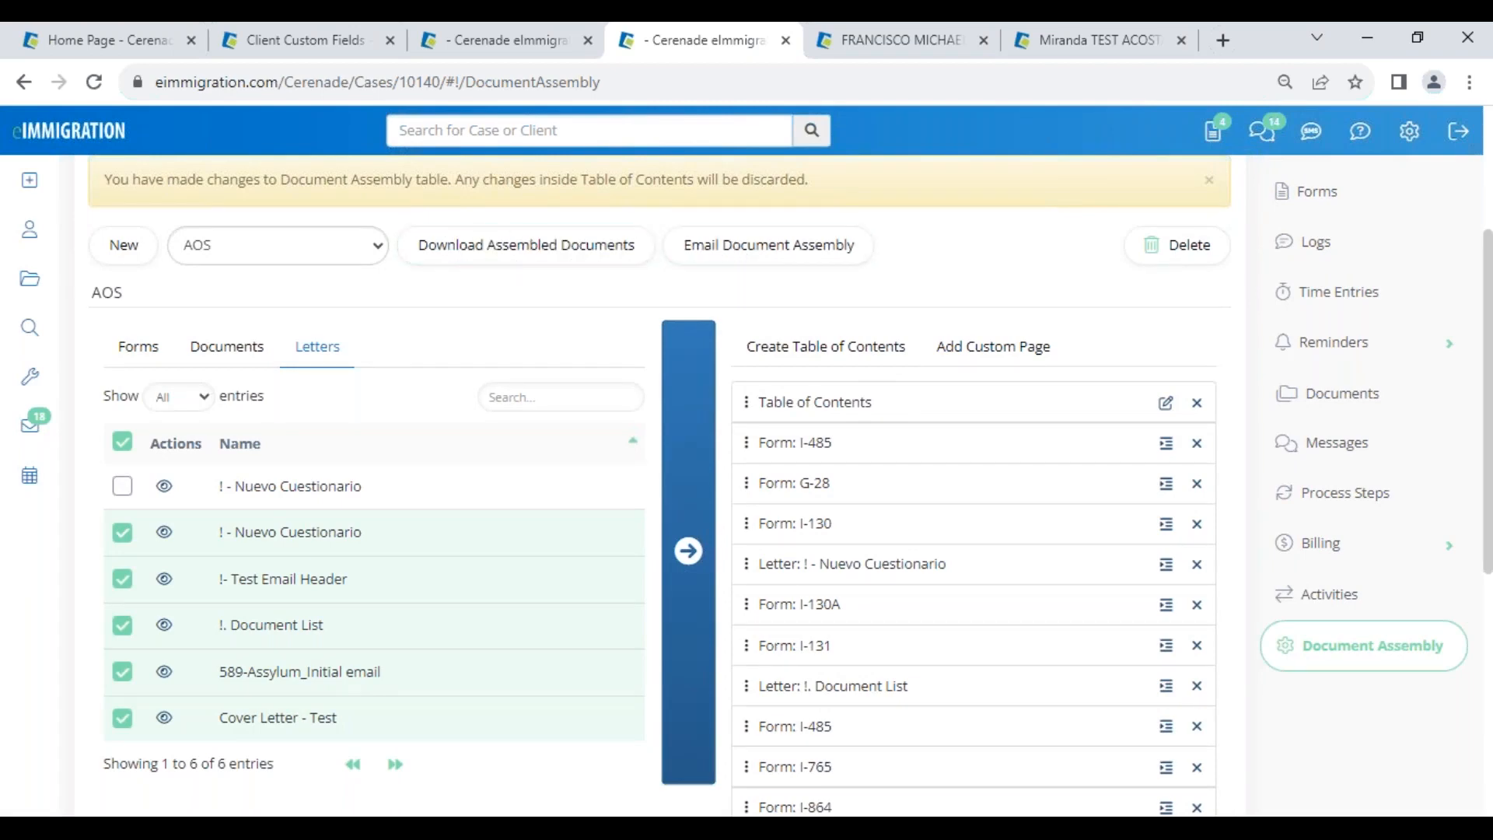
left_click(1047, 756)
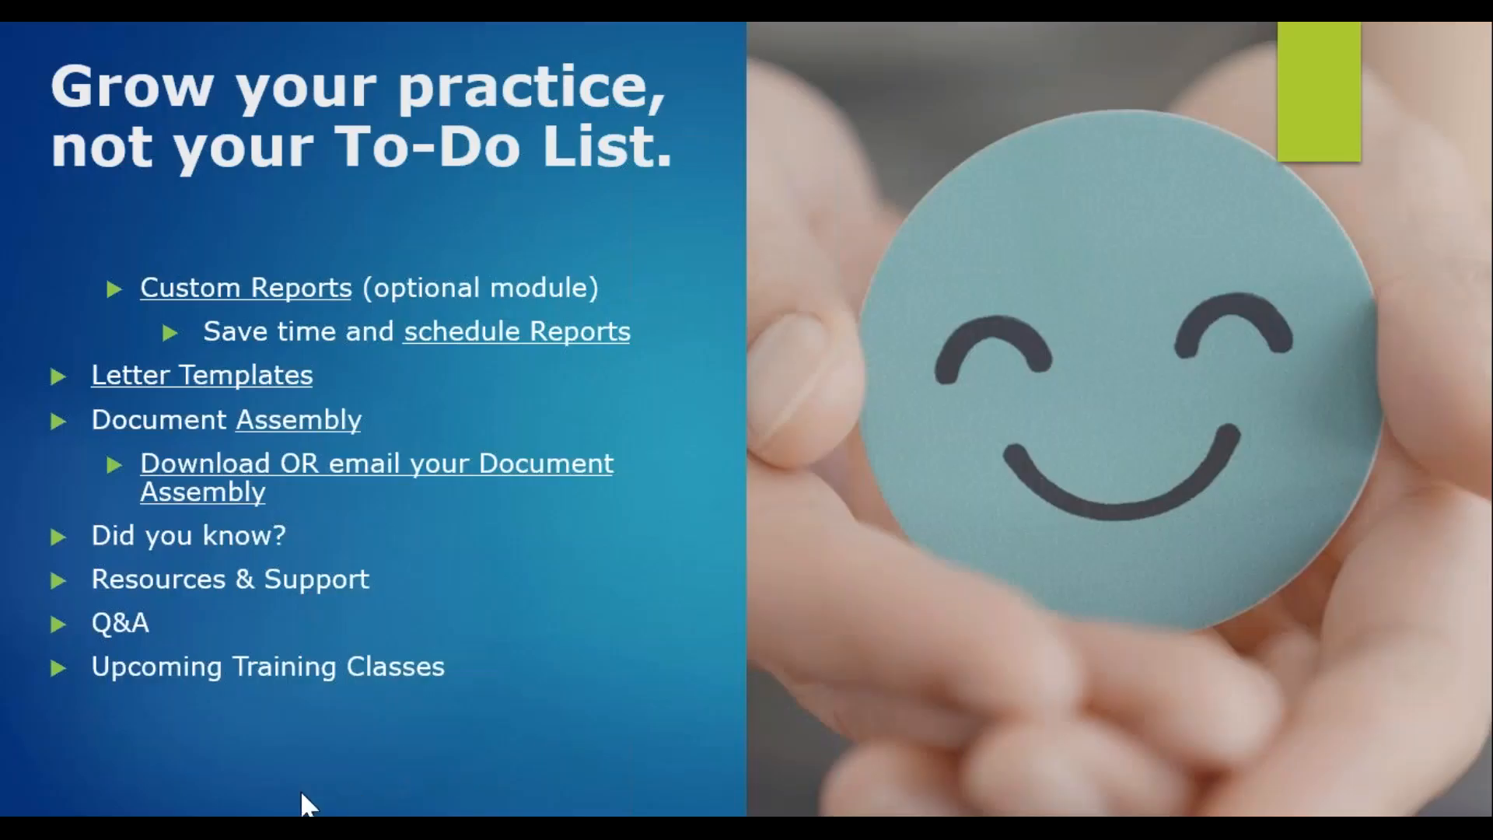
left_click(102, 813)
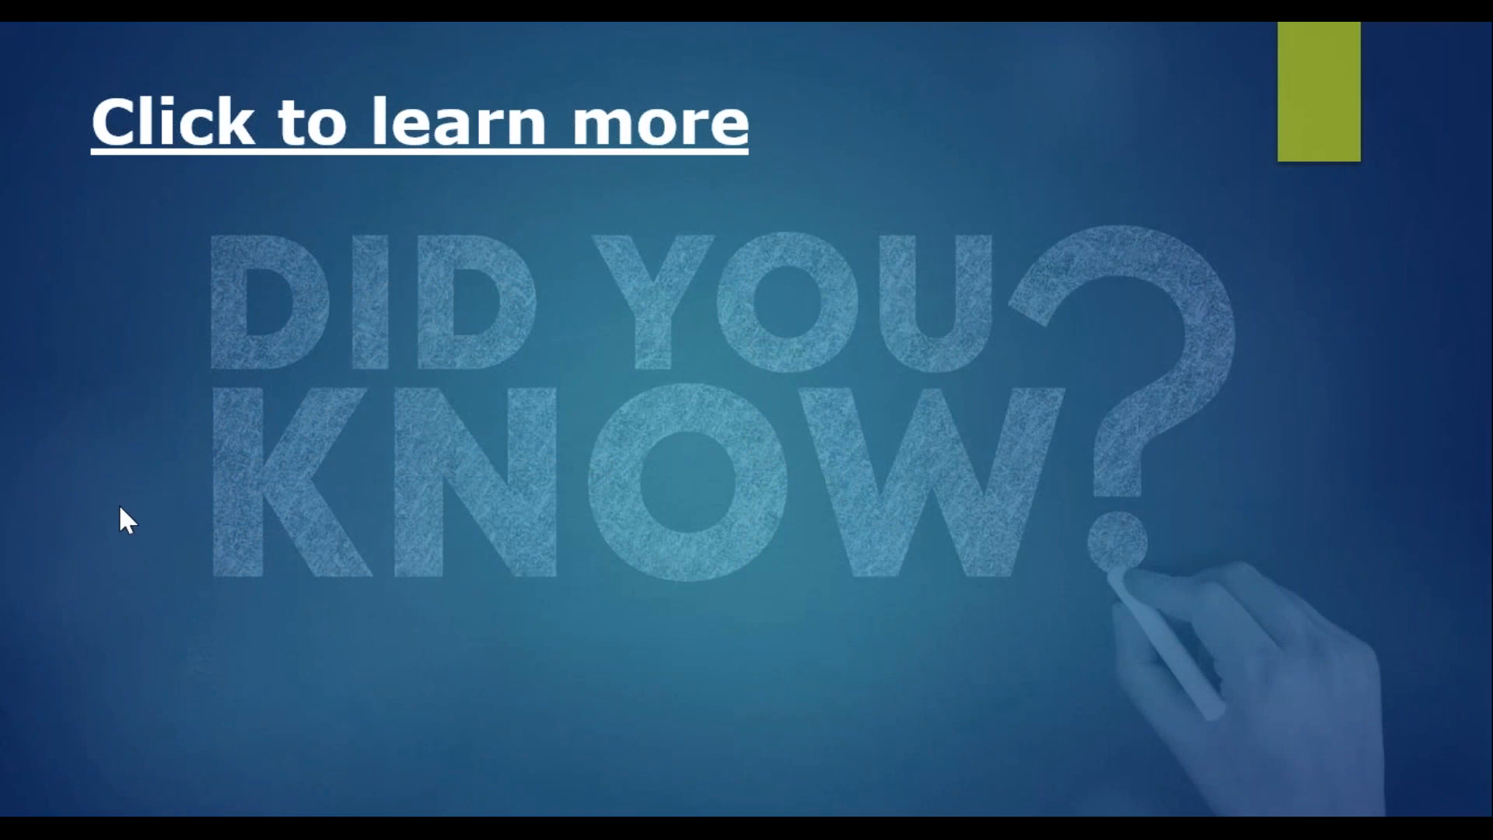
left_click(185, 334)
left_click(185, 335)
left_click(185, 334)
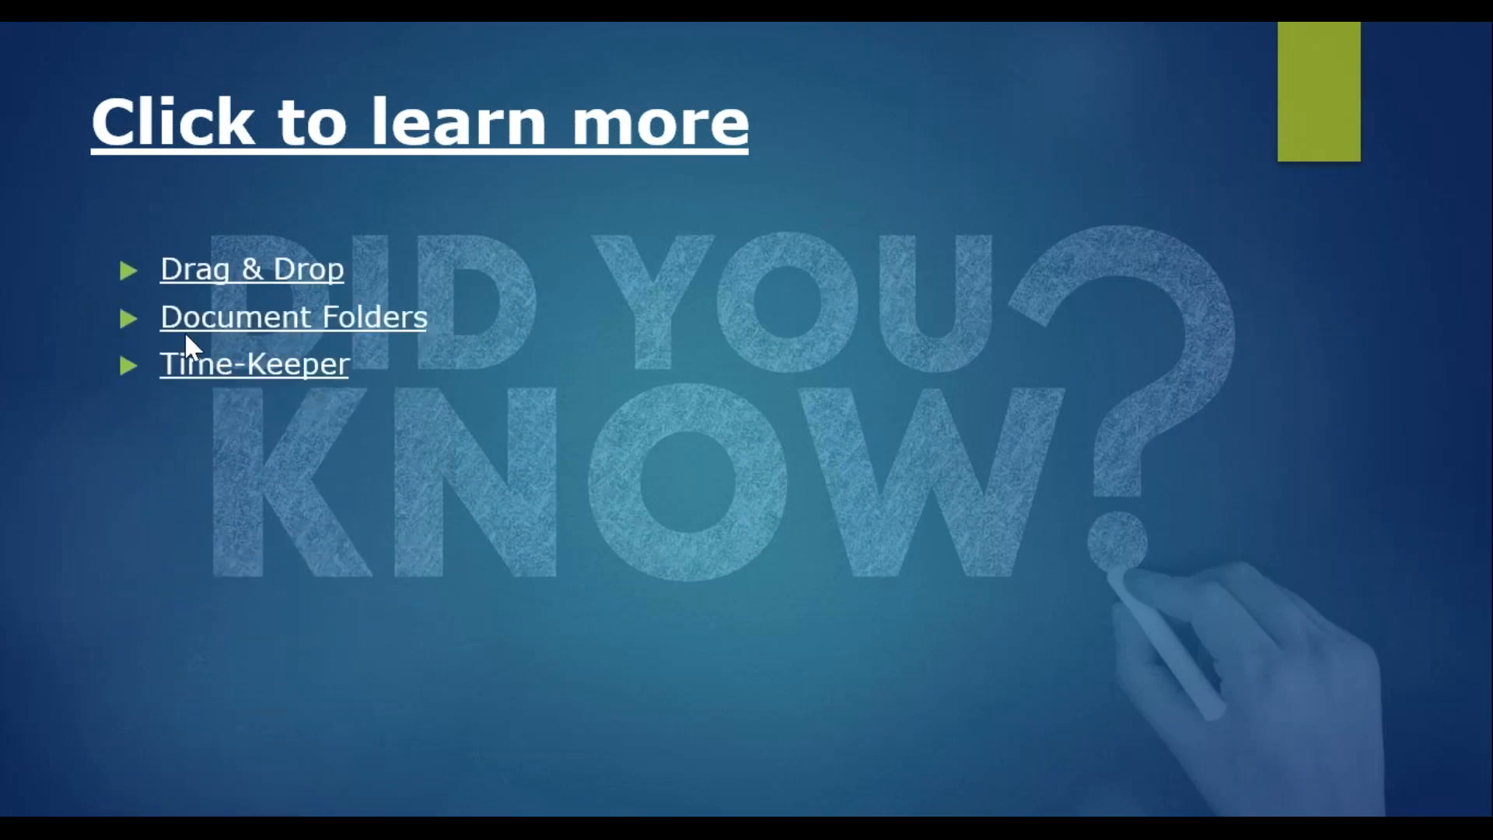